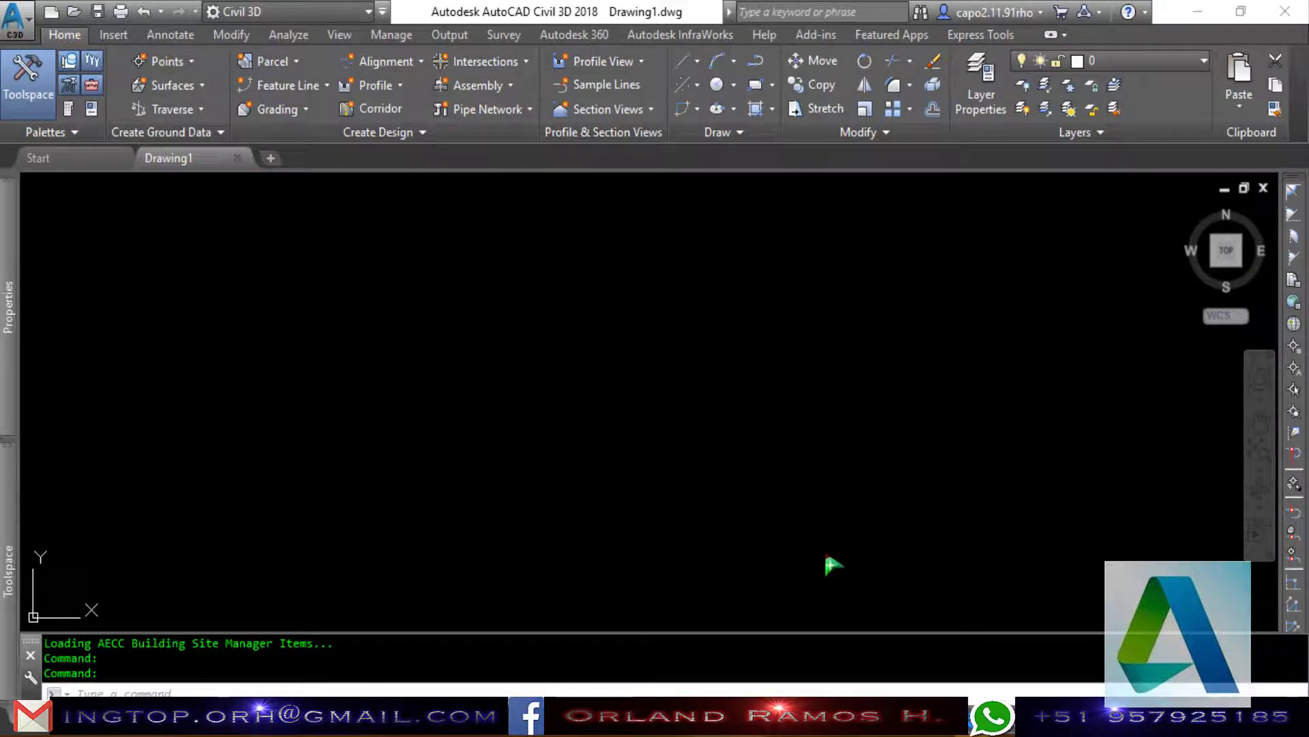
Make an empty selection window on the canvas and bring up the Toolspace Settings palette.
click(756, 369)
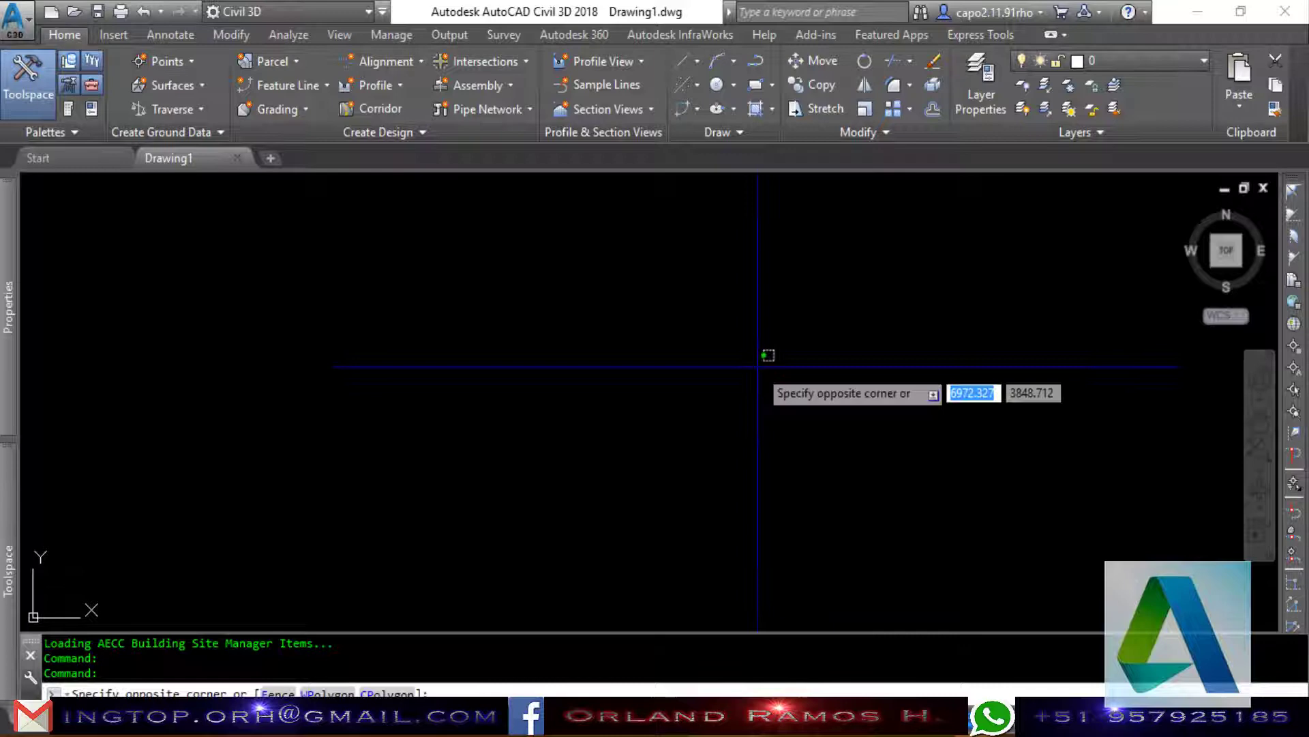
click(713, 334)
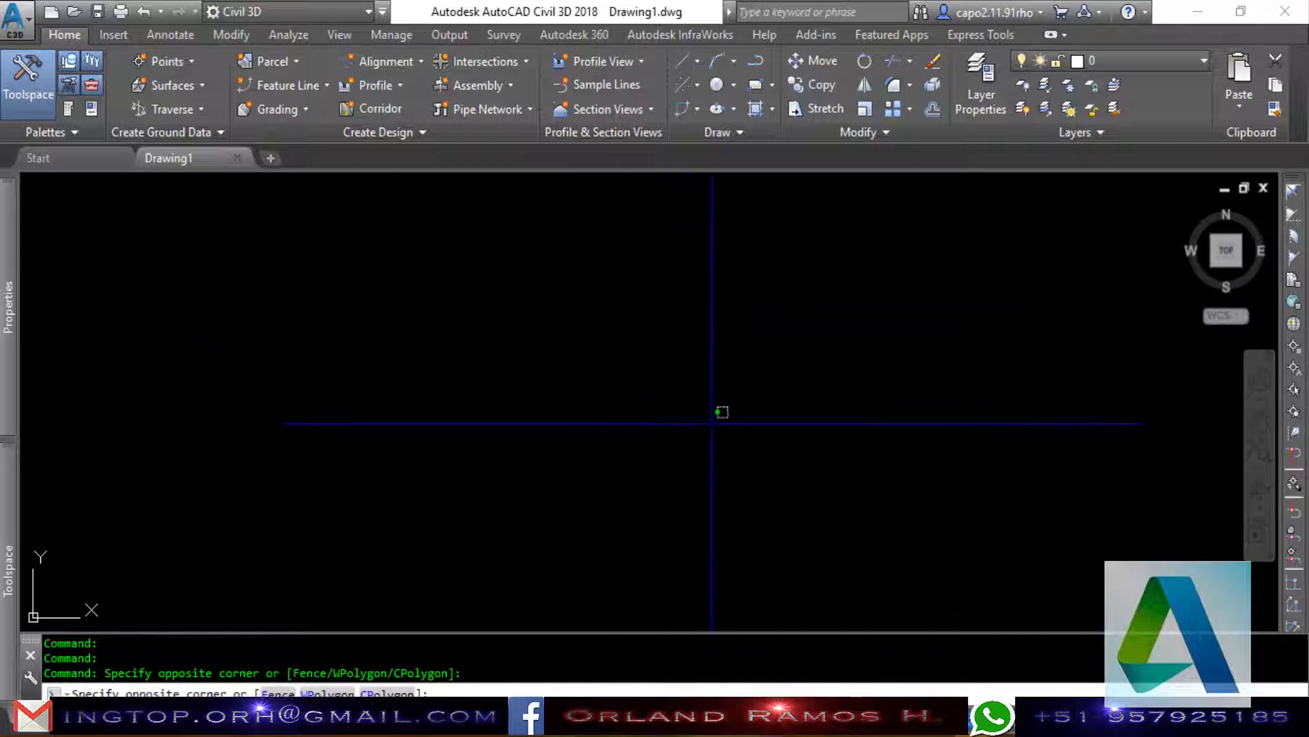
click(722, 410)
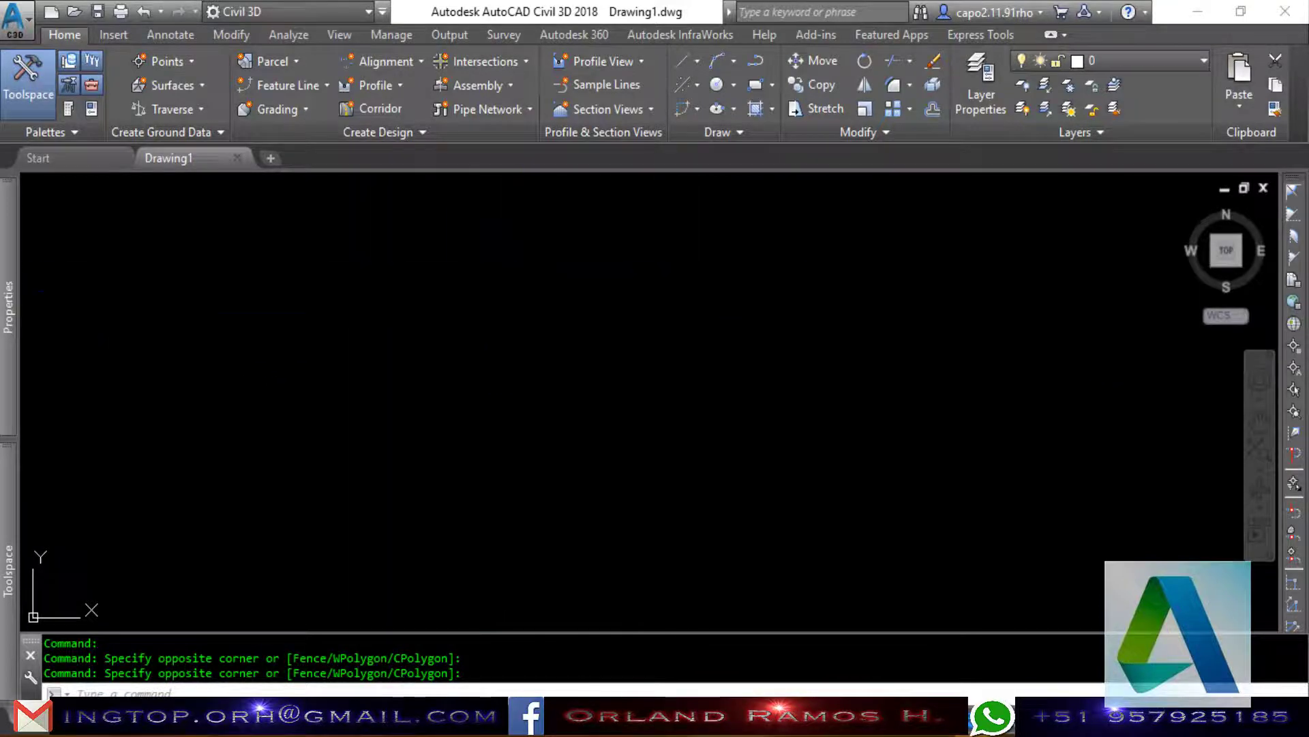
click(21, 43)
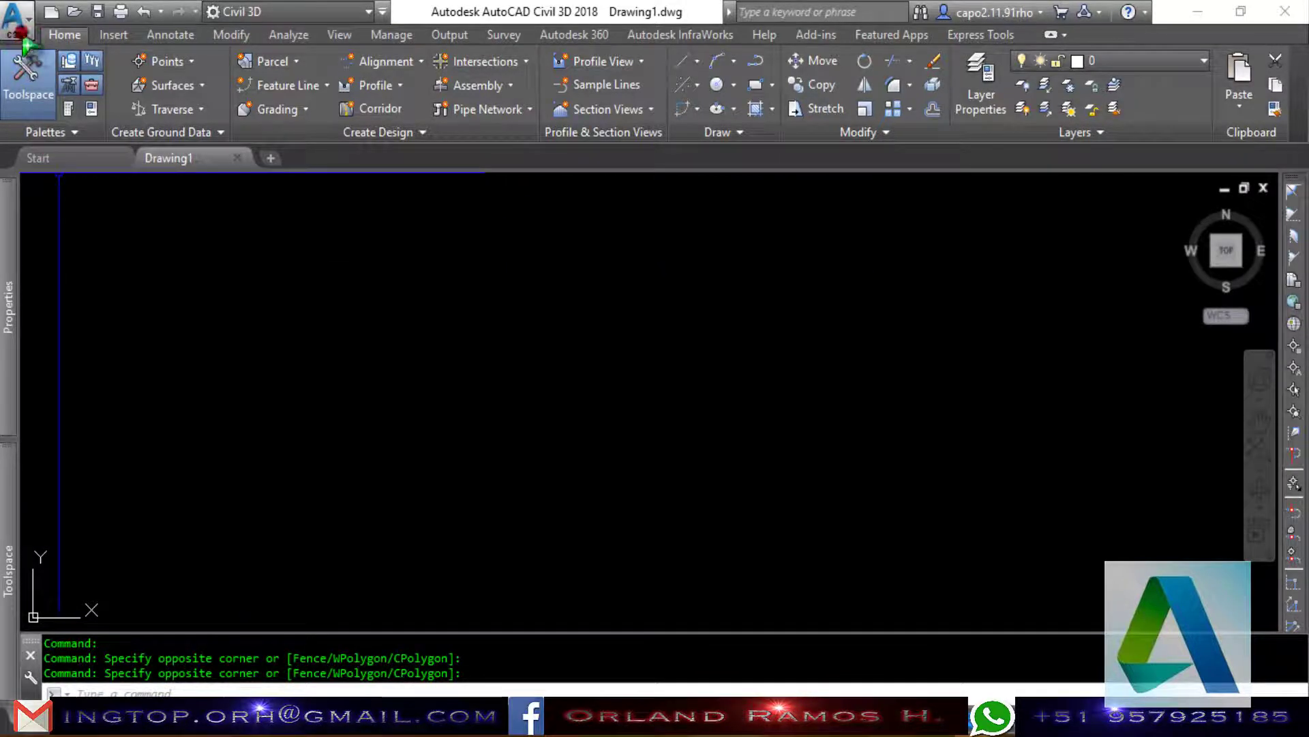
Save the drawing to the Desktop as EJM PARCELAS.dwg.
click(18, 24)
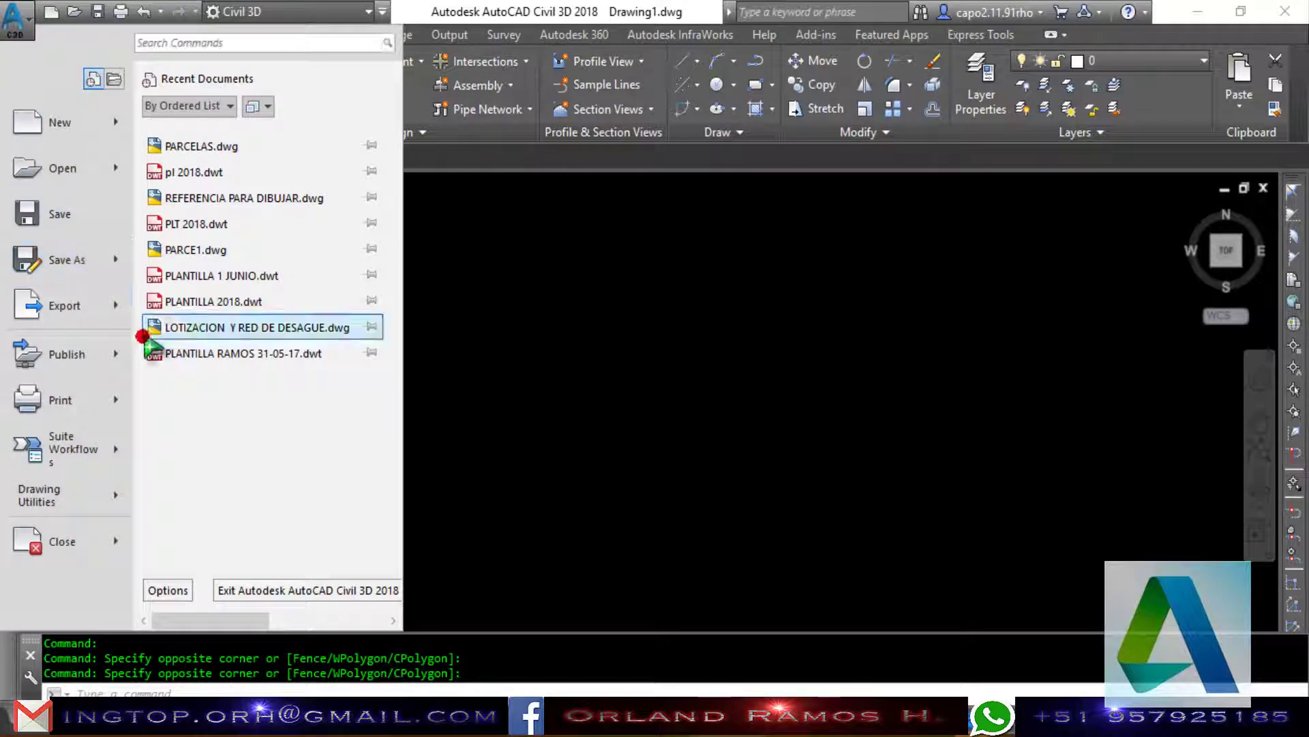
key(Escape)
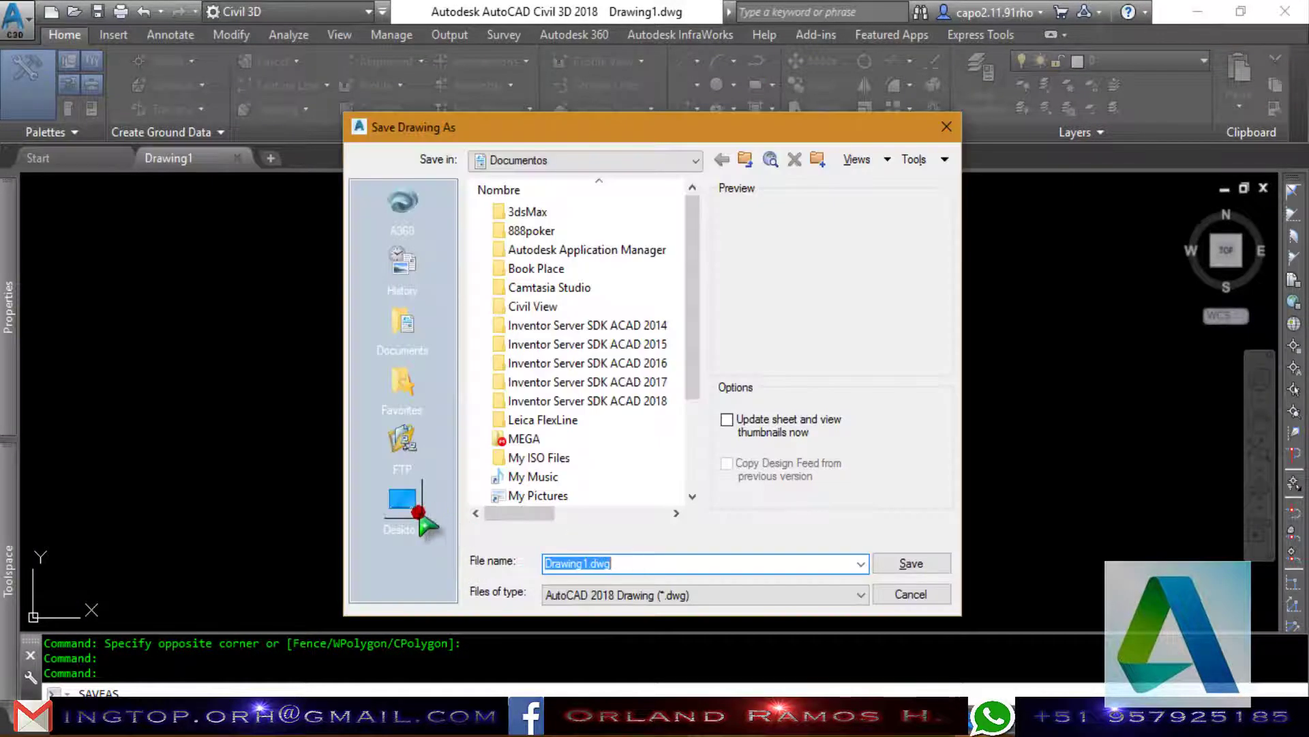
click(419, 515)
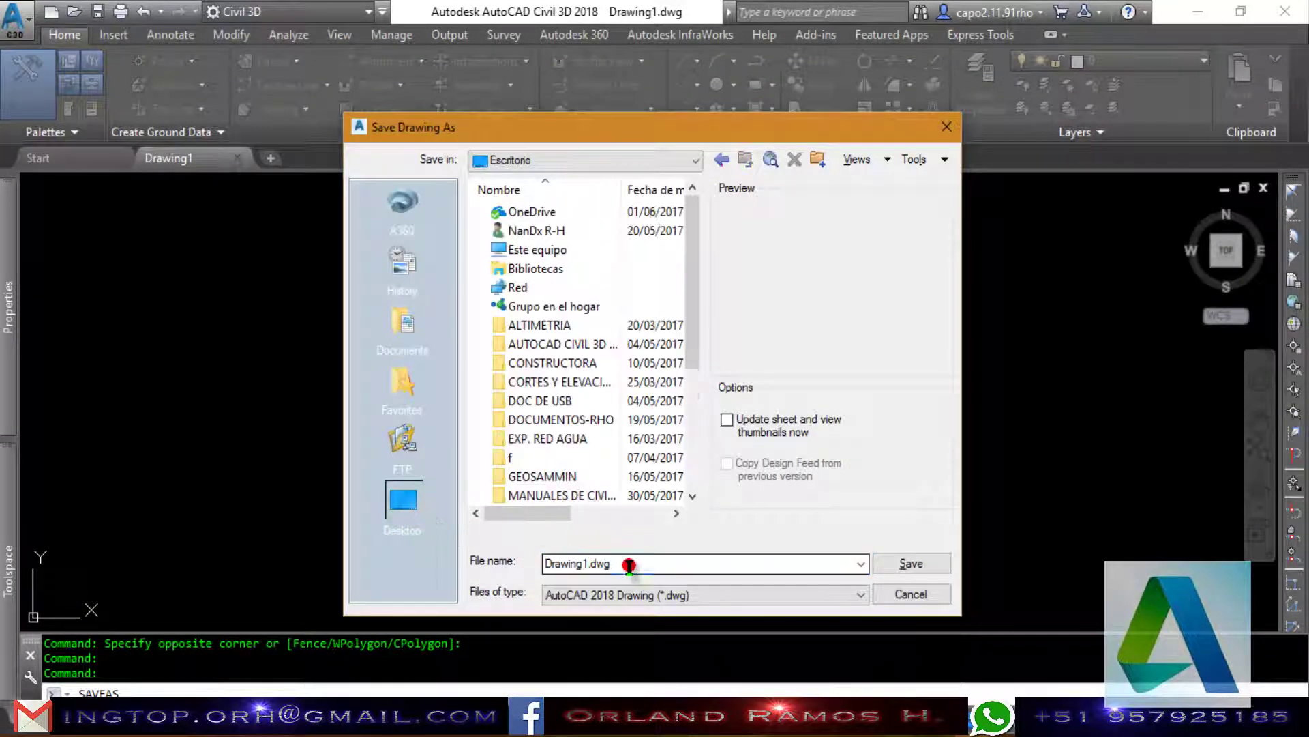
text(EJM PARCELAS)
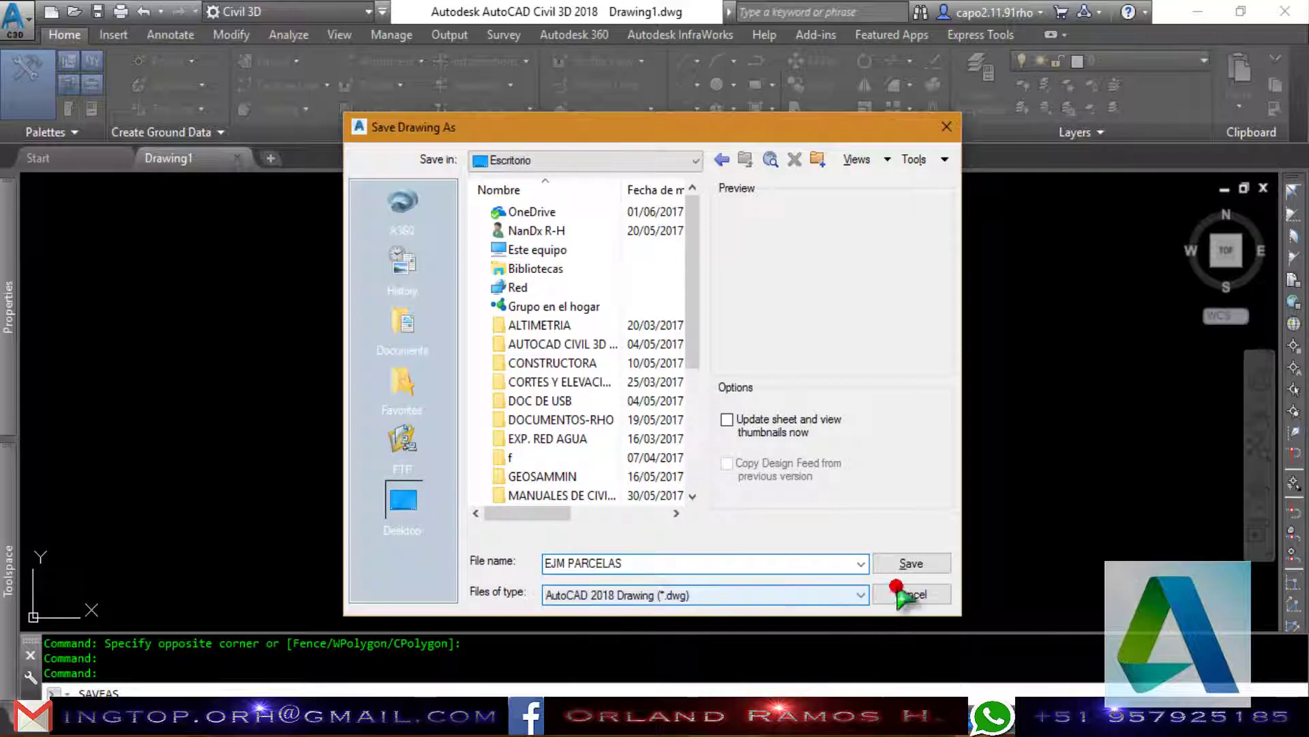
click(907, 563)
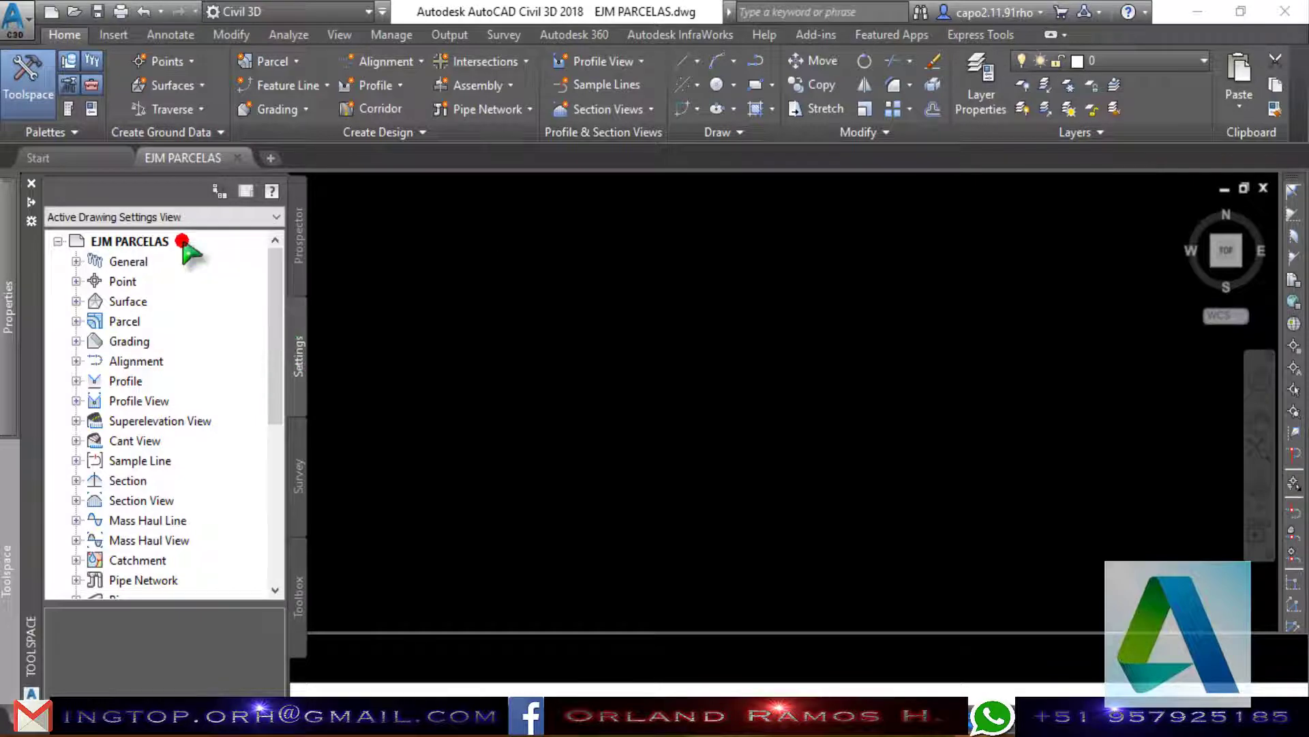
Open Edit Drawing Settings for EJM PARCELAS on the Units and Zone page.
right_click(205, 245)
click(228, 257)
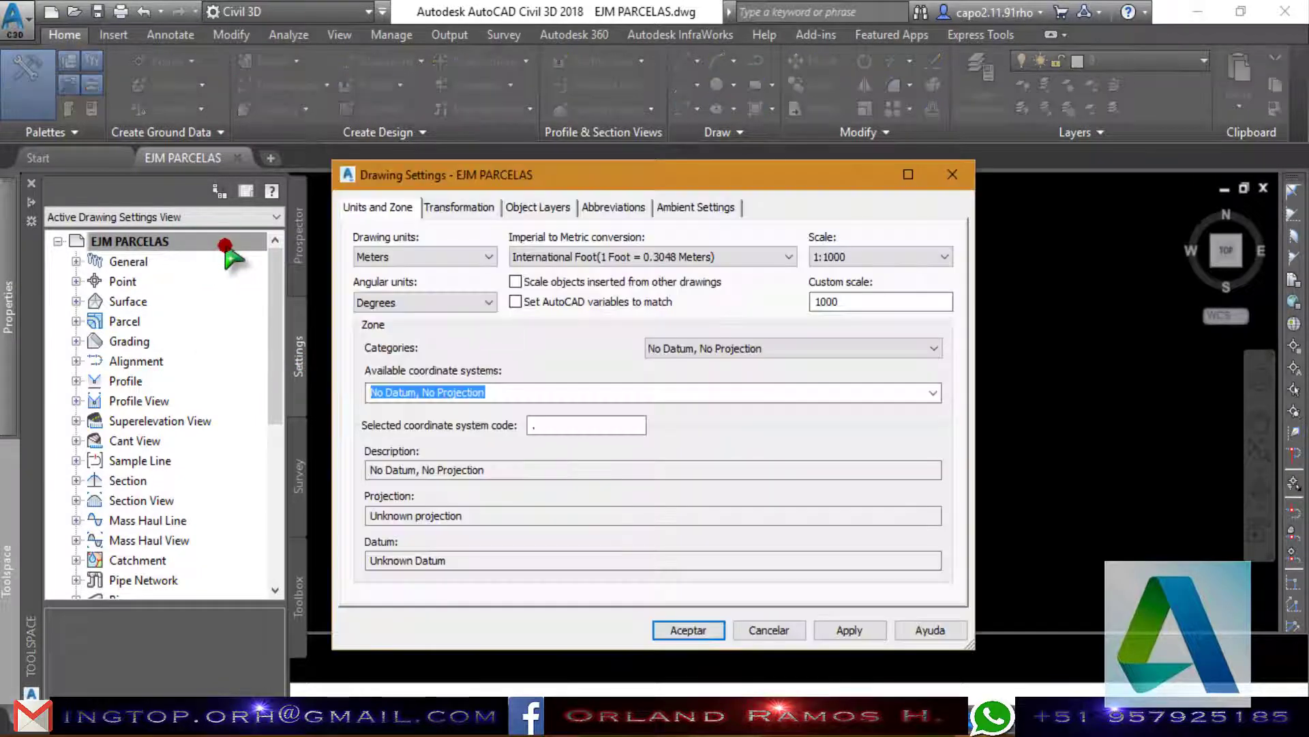
click(448, 208)
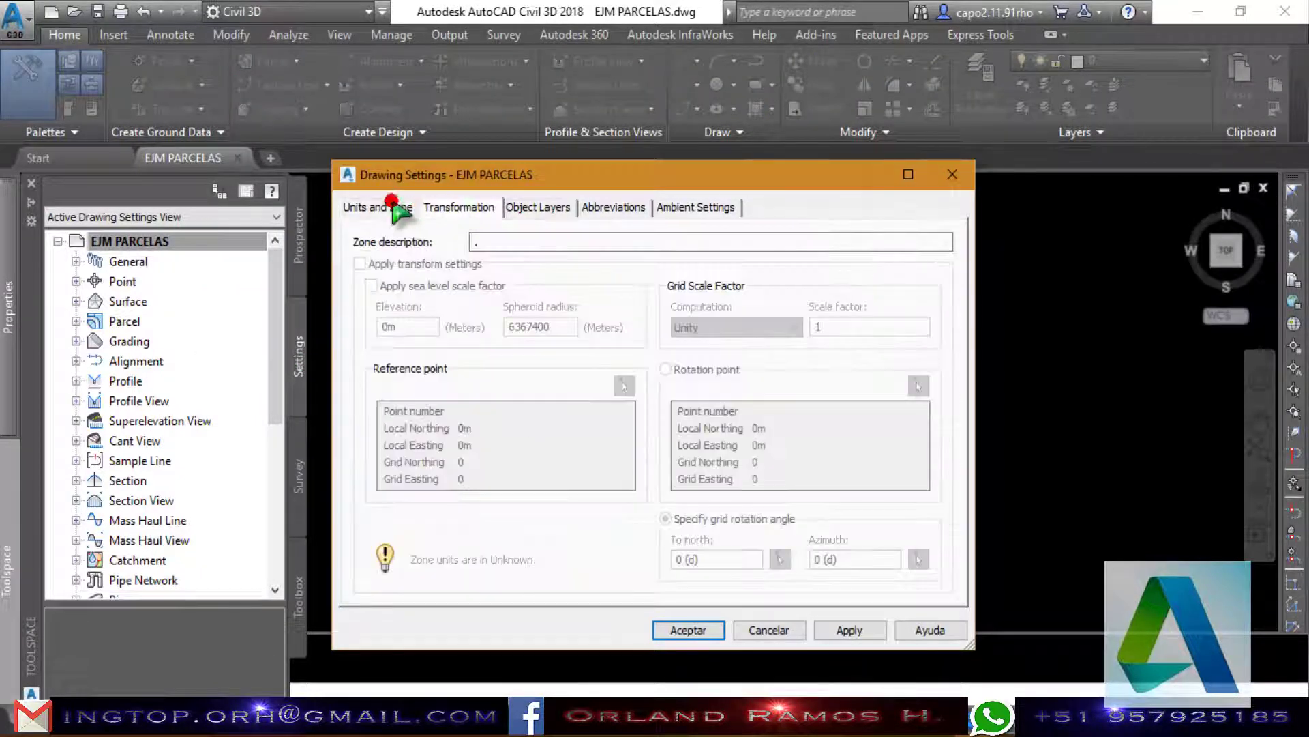
click(396, 207)
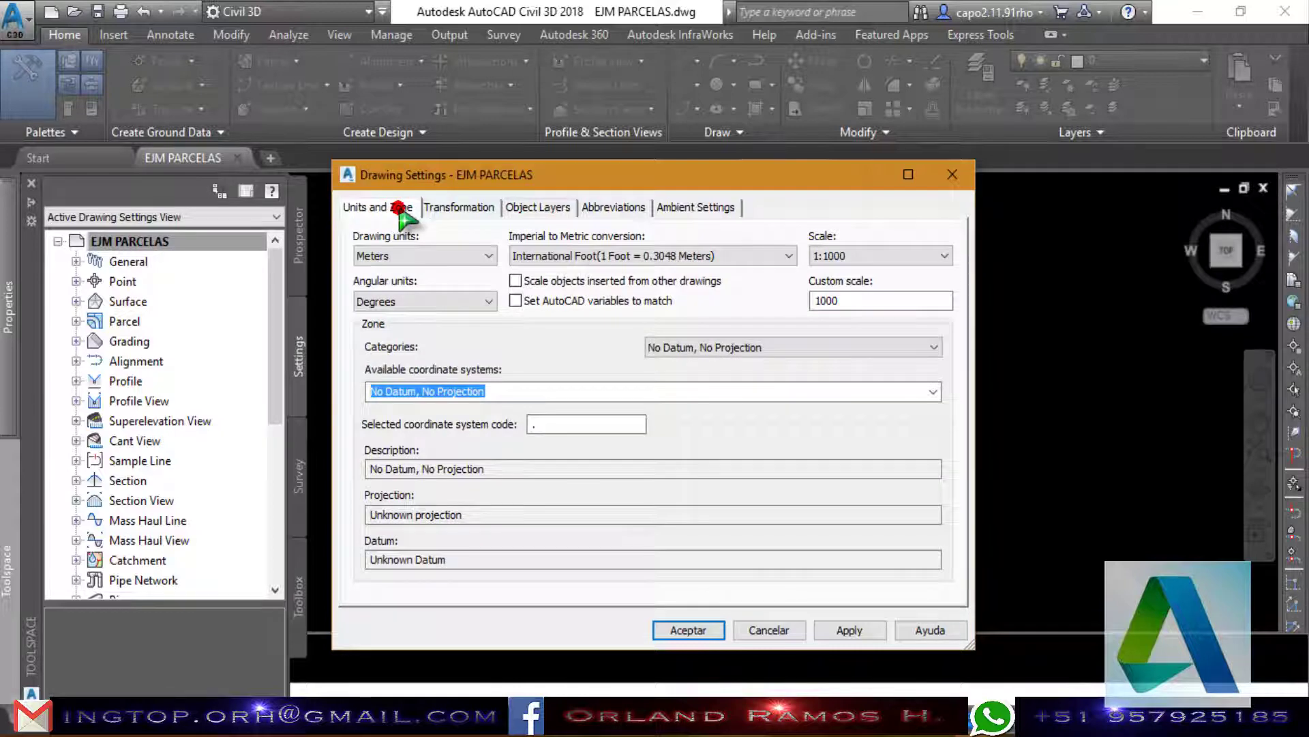
Confirm Meters drawing units, Degrees angular units and a 1:1000 drawing scale.
click(489, 255)
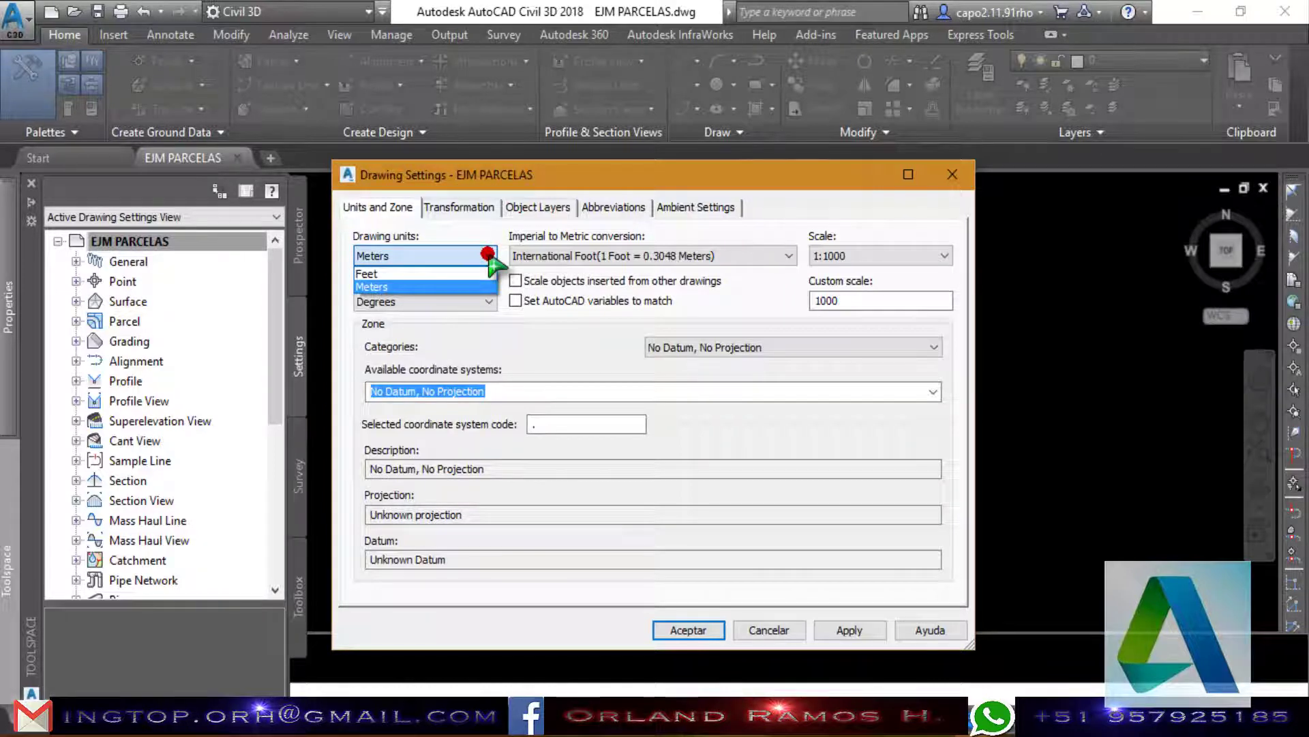
click(488, 255)
click(489, 255)
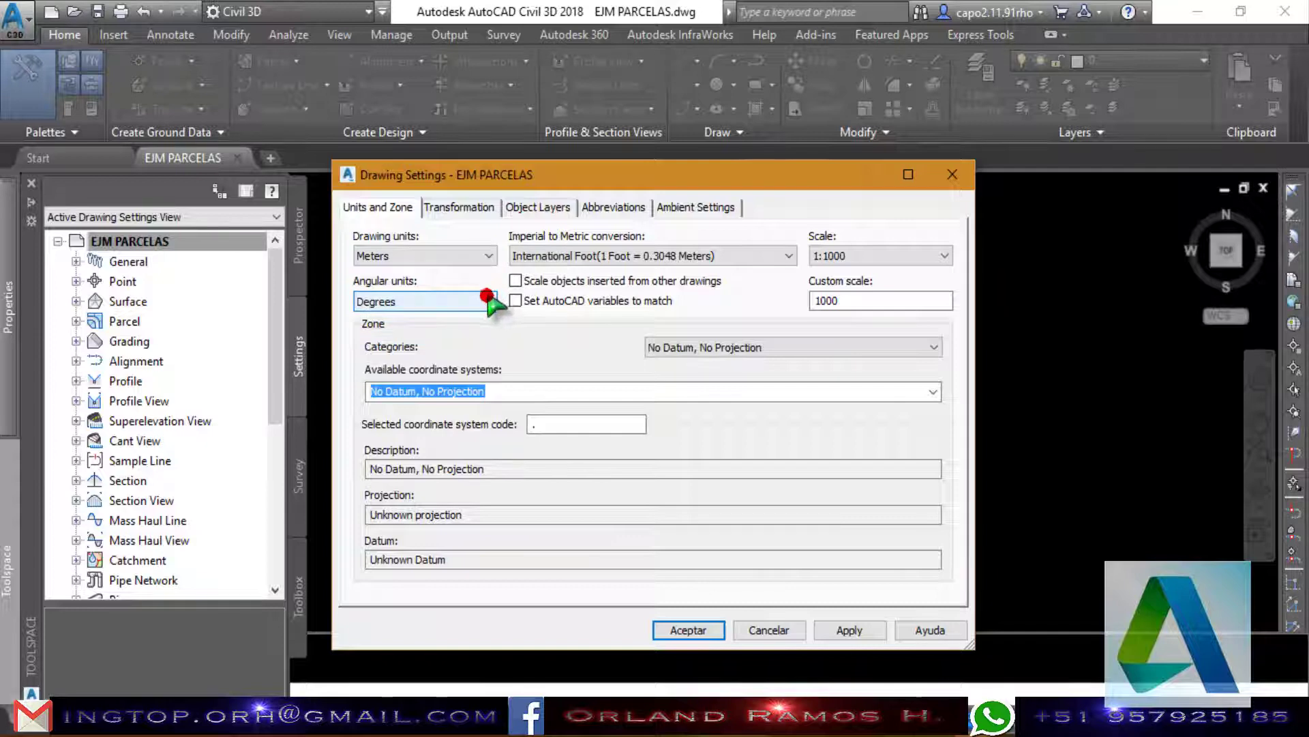
click(487, 297)
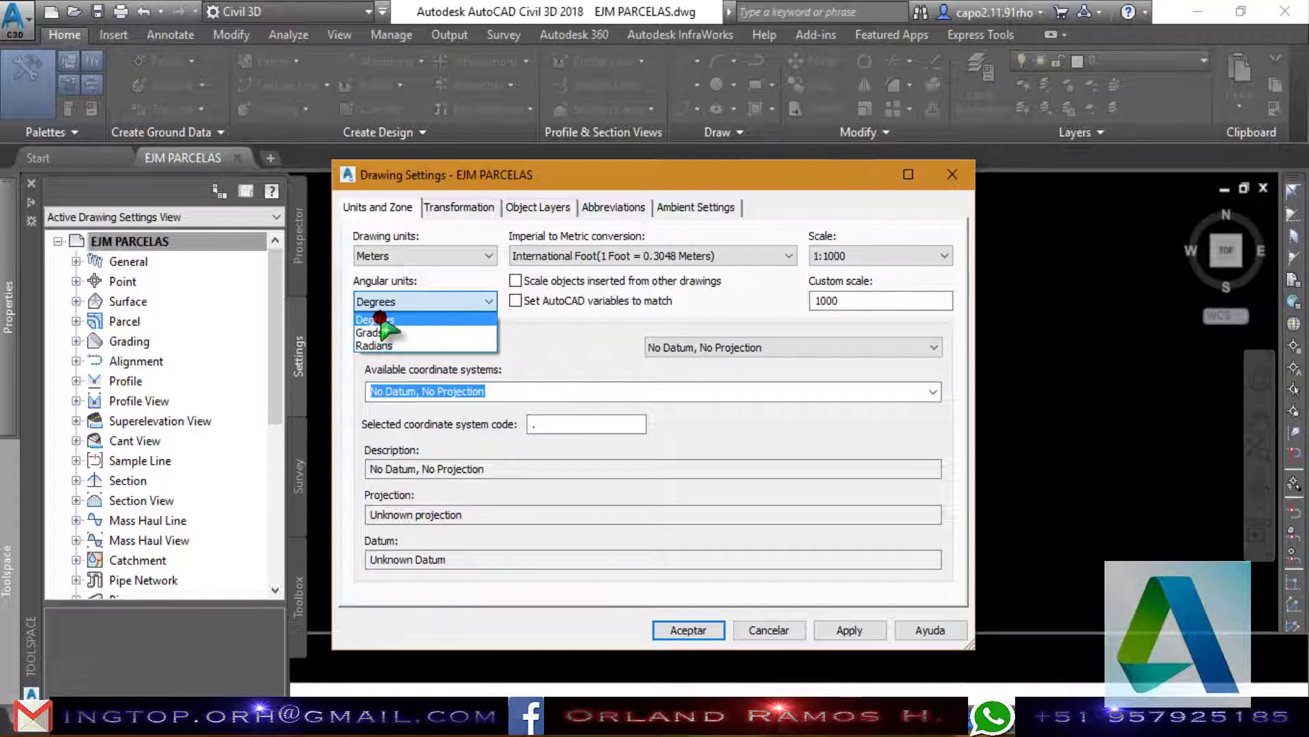
click(380, 318)
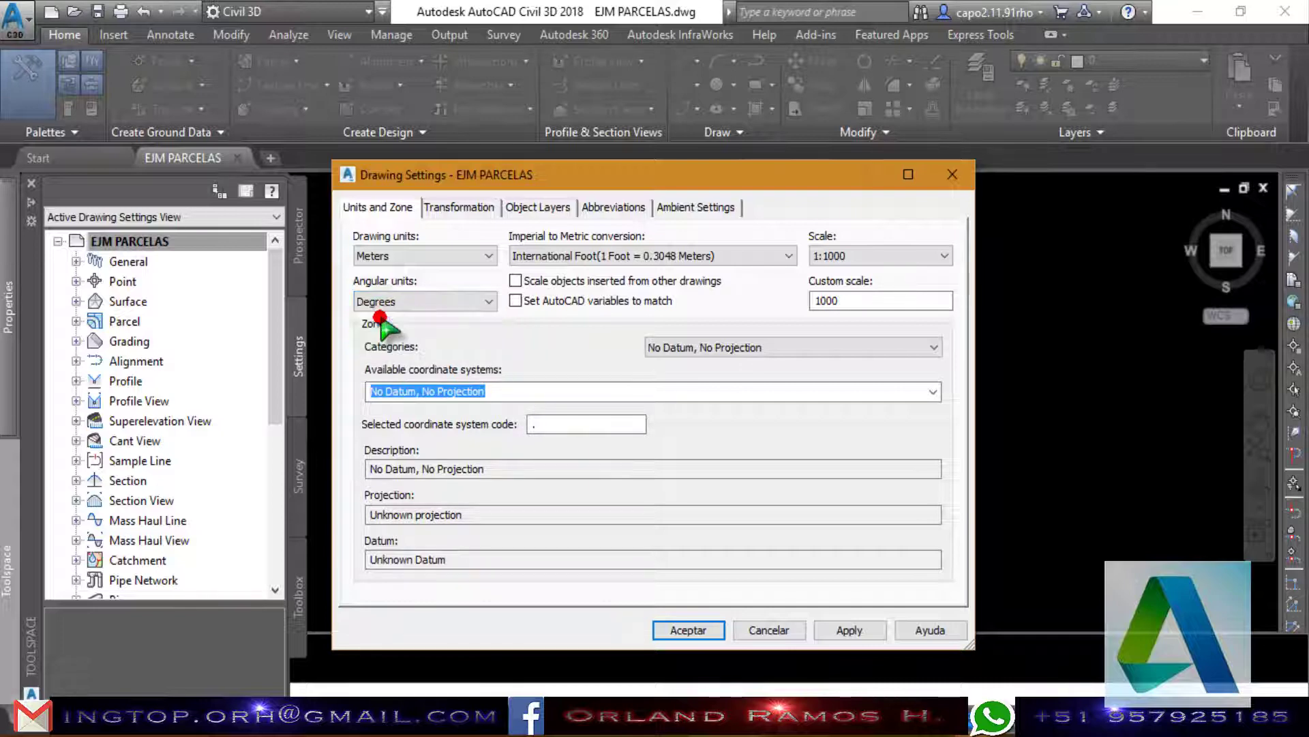
click(933, 265)
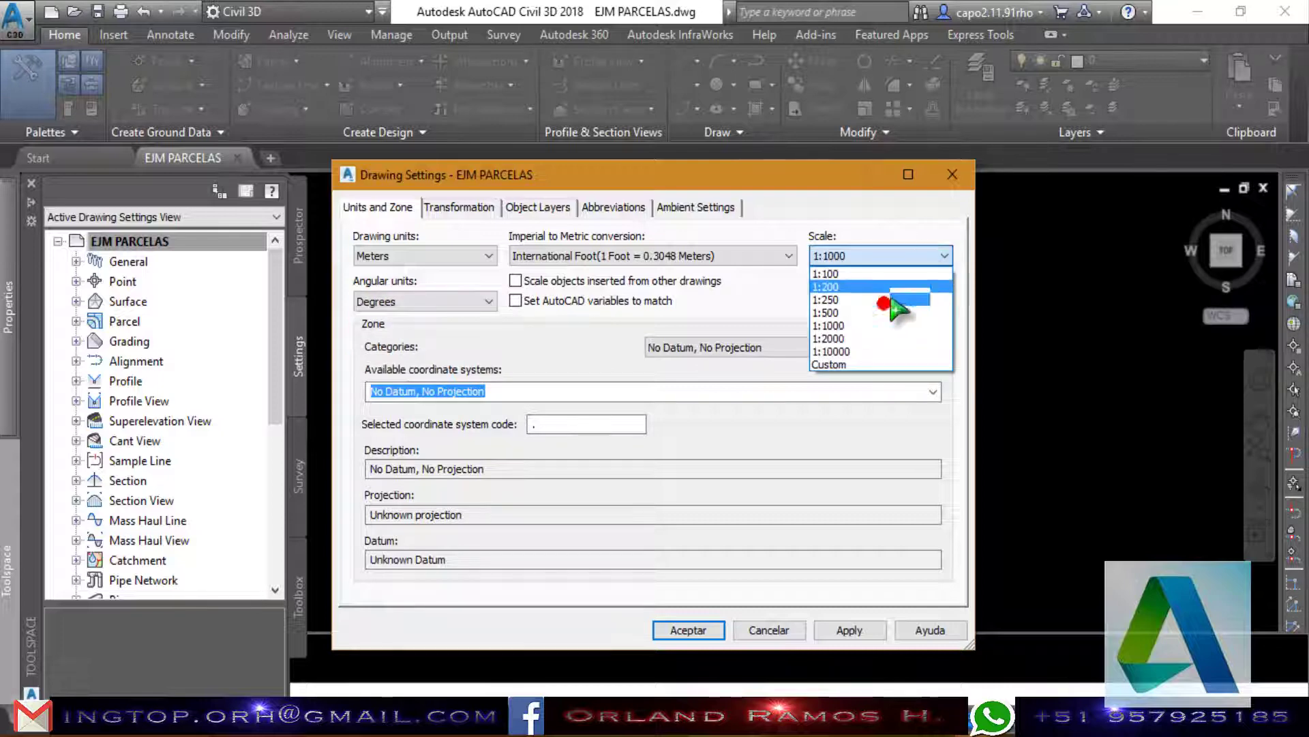
click(849, 326)
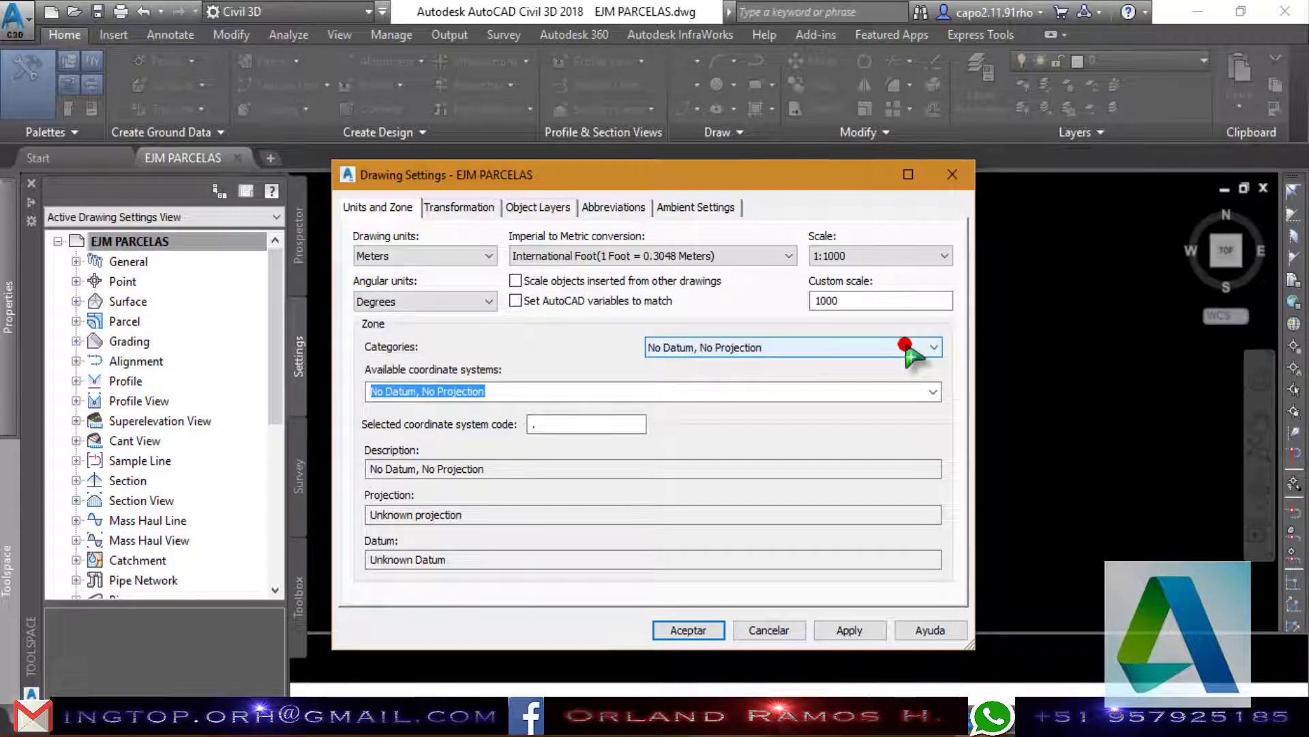
Apply the UTM84-18S coordinate system (UTM, WGS84 Datum, Zone 18 South) and close Drawing Settings.
click(928, 348)
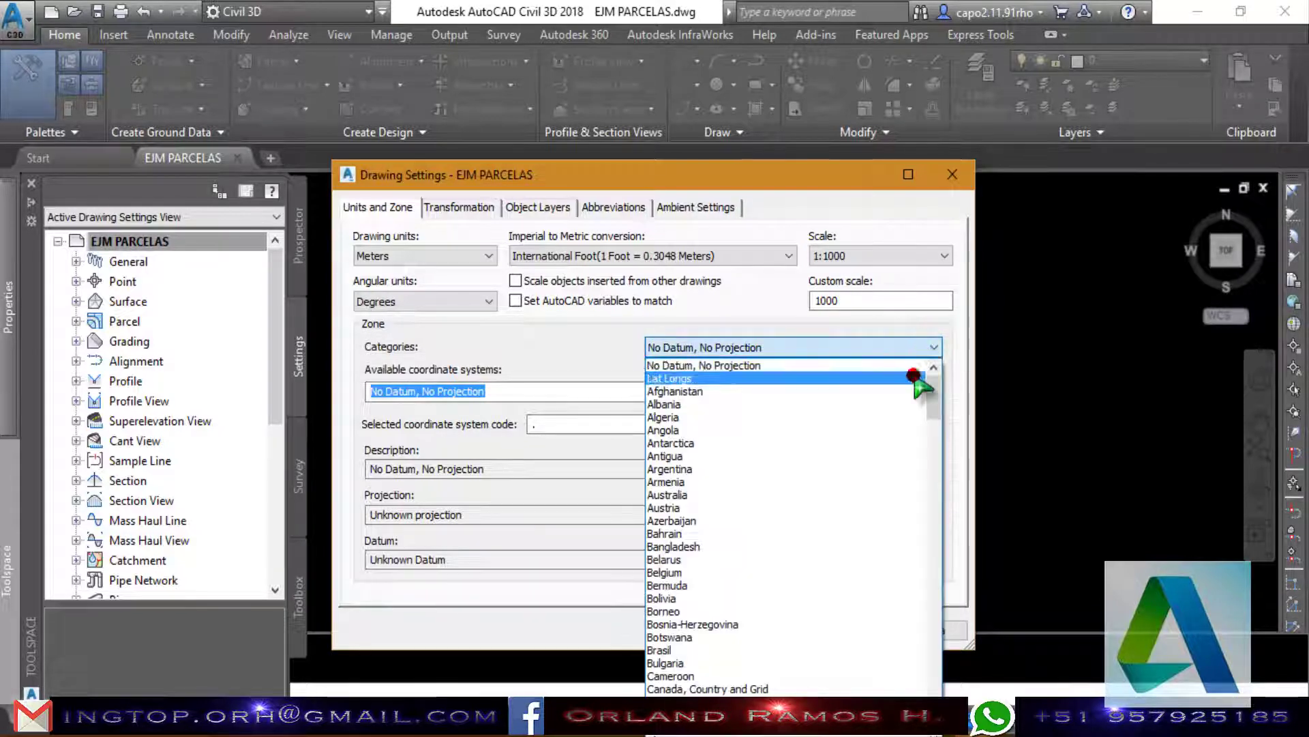
drag(936, 385, 936, 584)
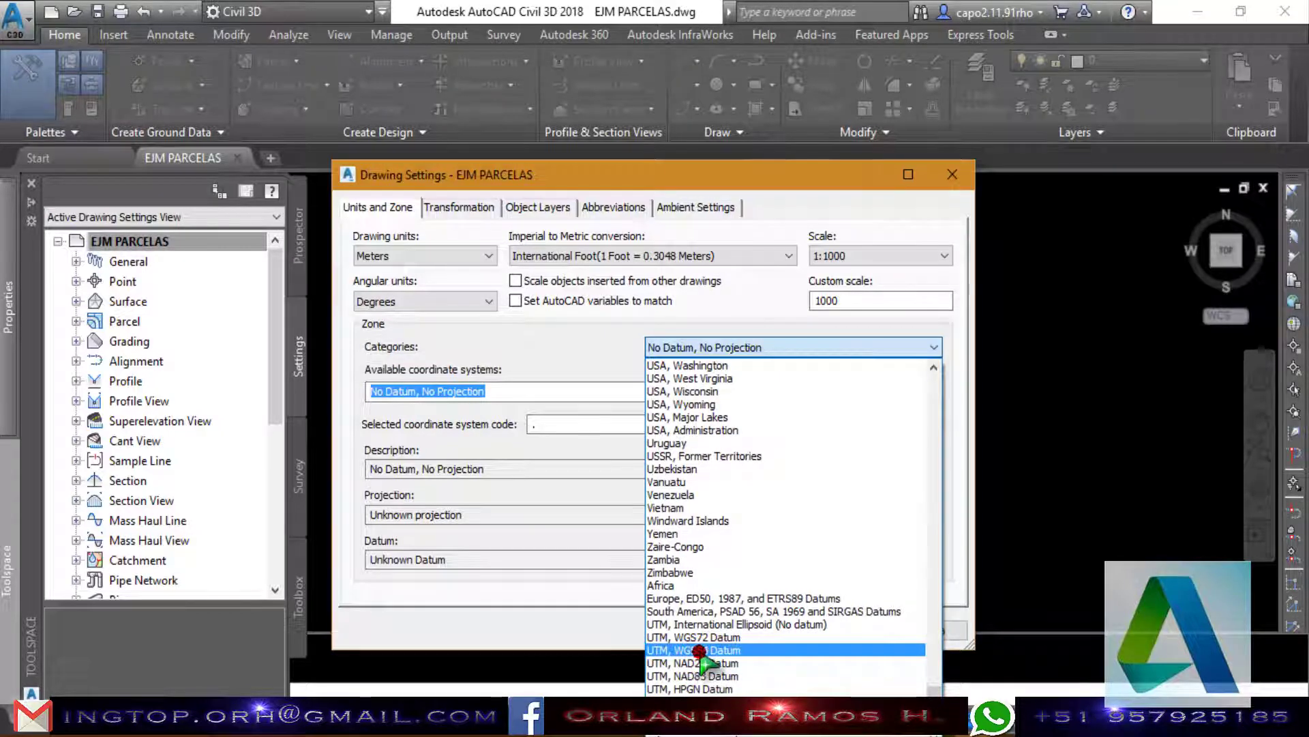
click(697, 653)
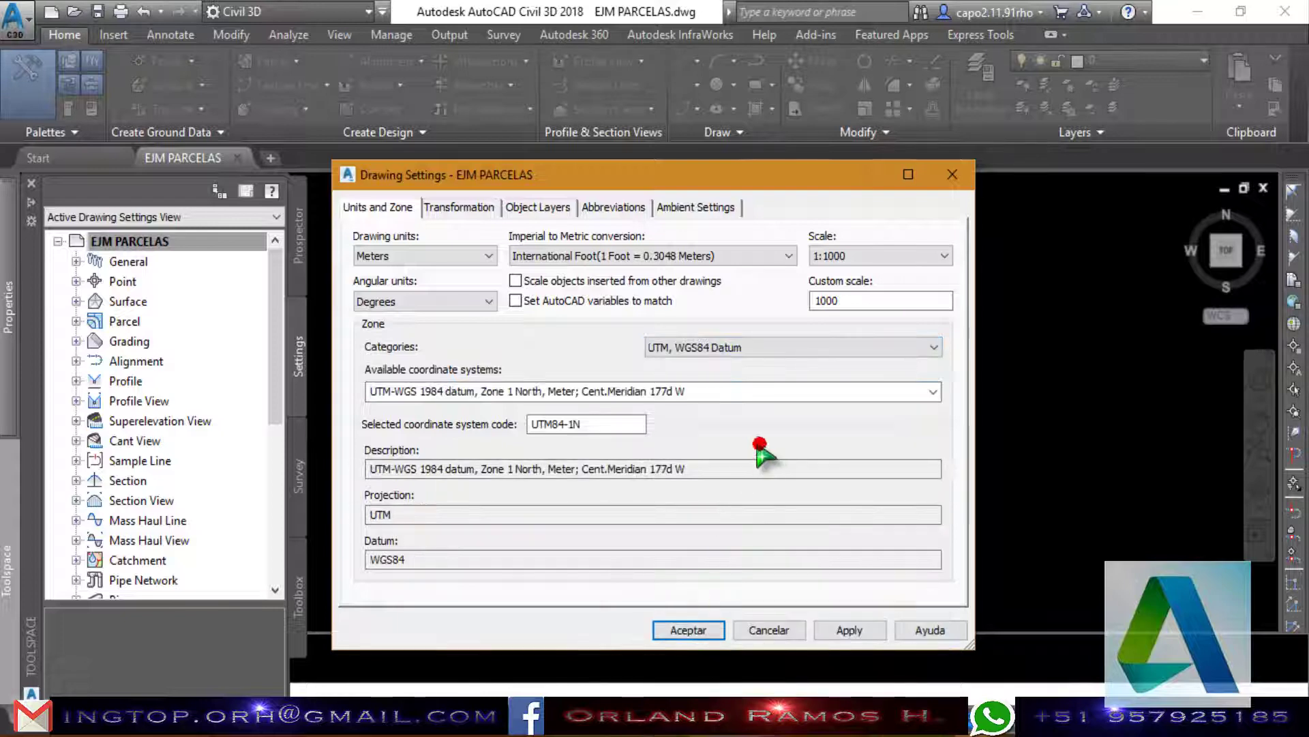
click(931, 392)
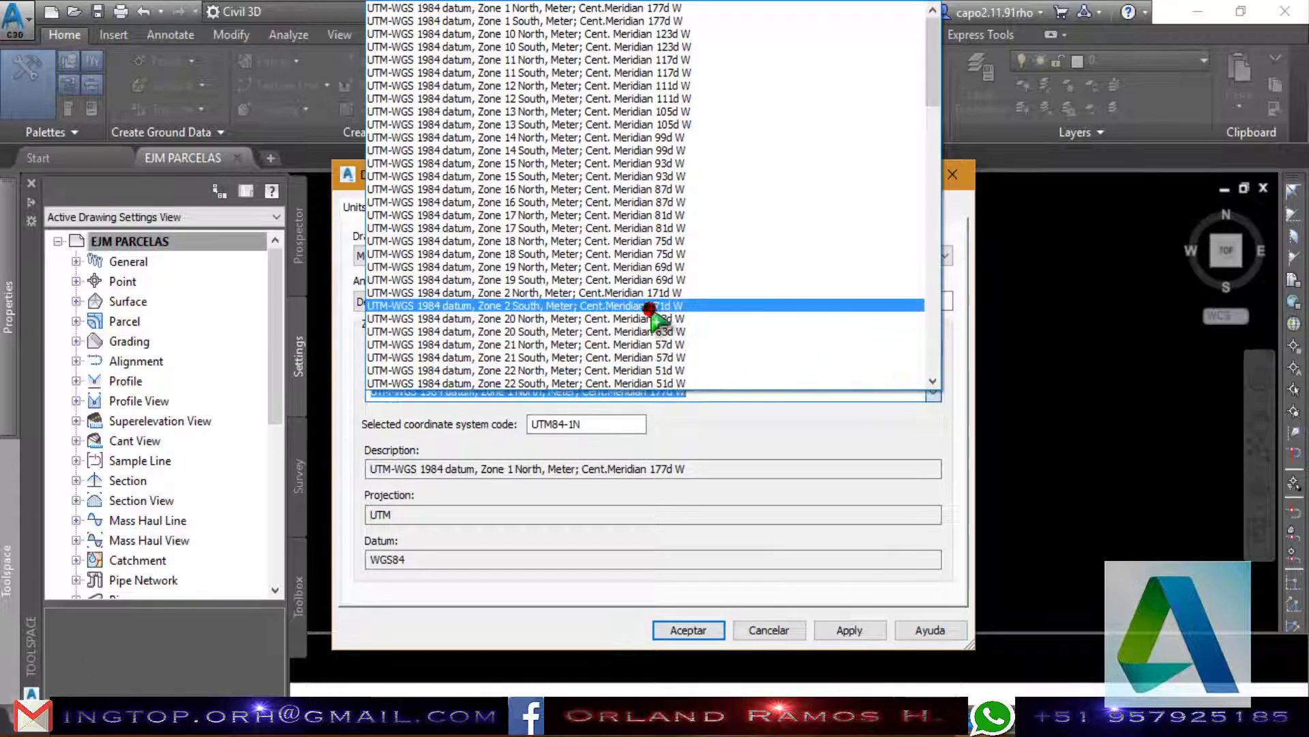
click(534, 254)
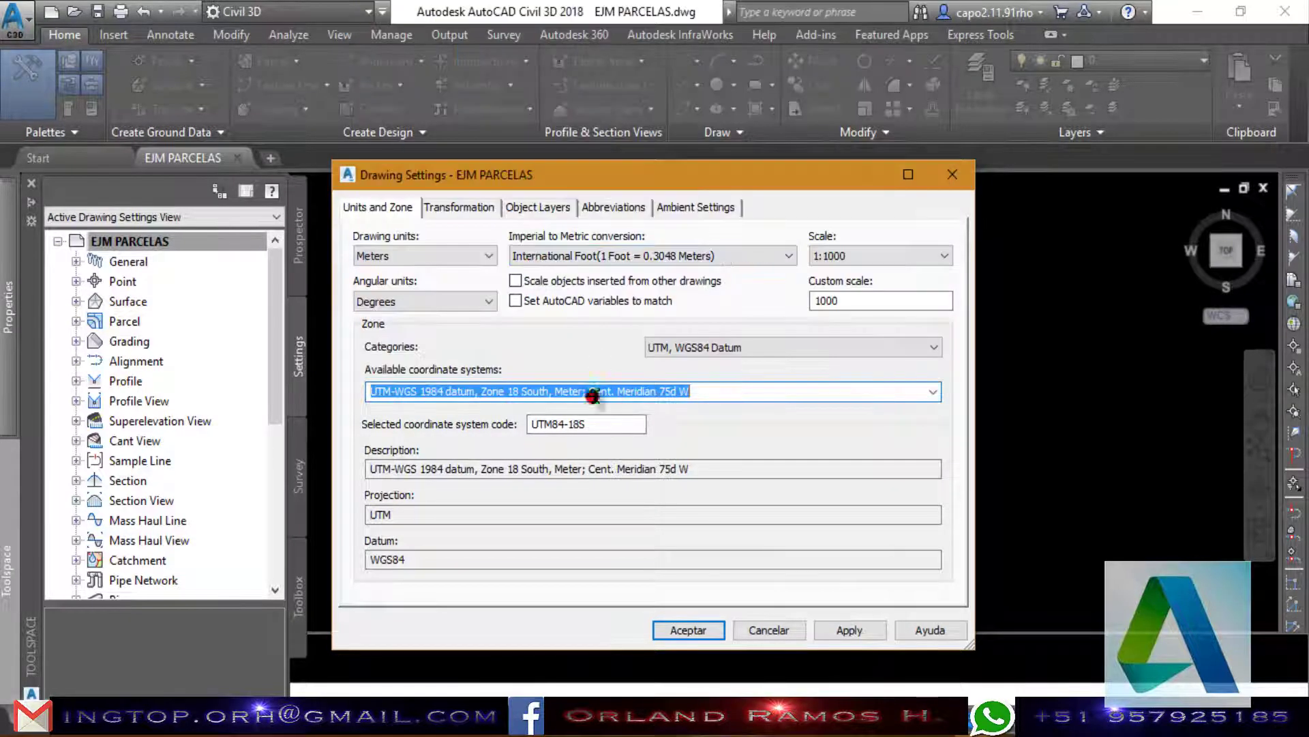
click(853, 624)
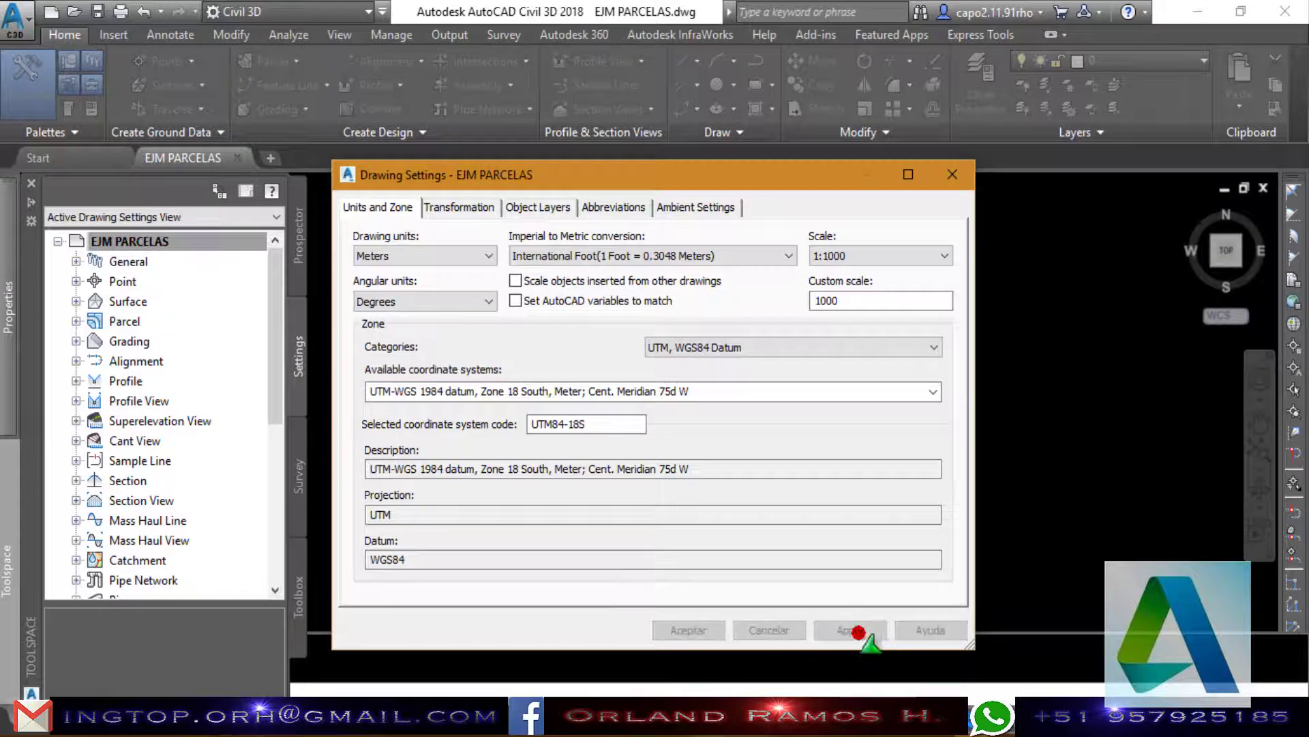
click(680, 629)
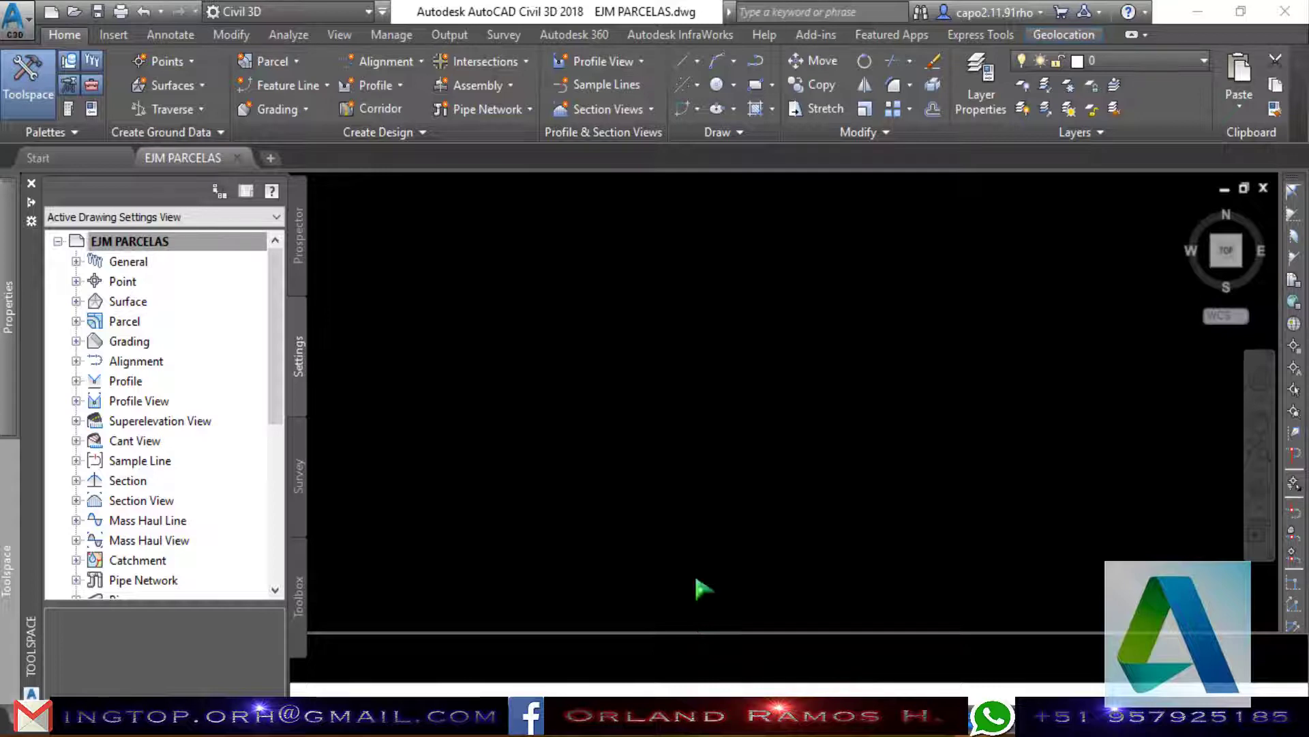
Save the drawing with Ctrl+S.
click(707, 322)
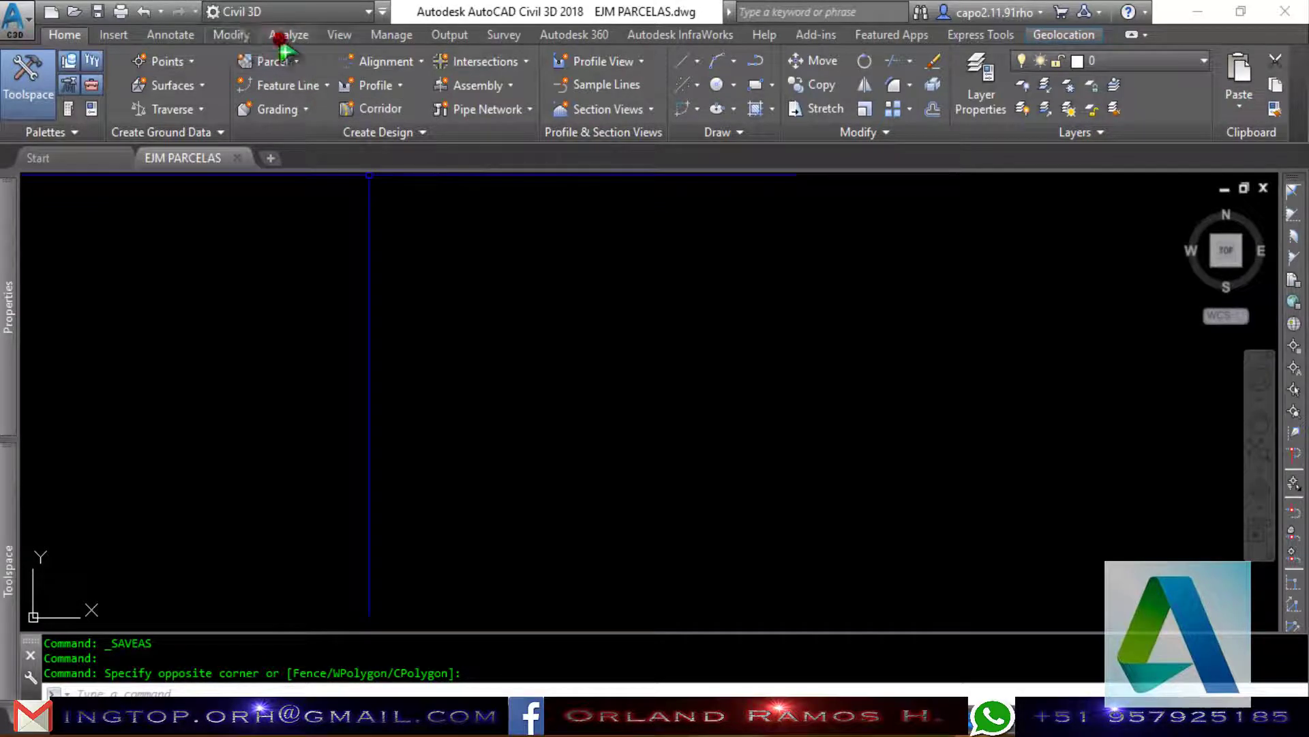
click(406, 35)
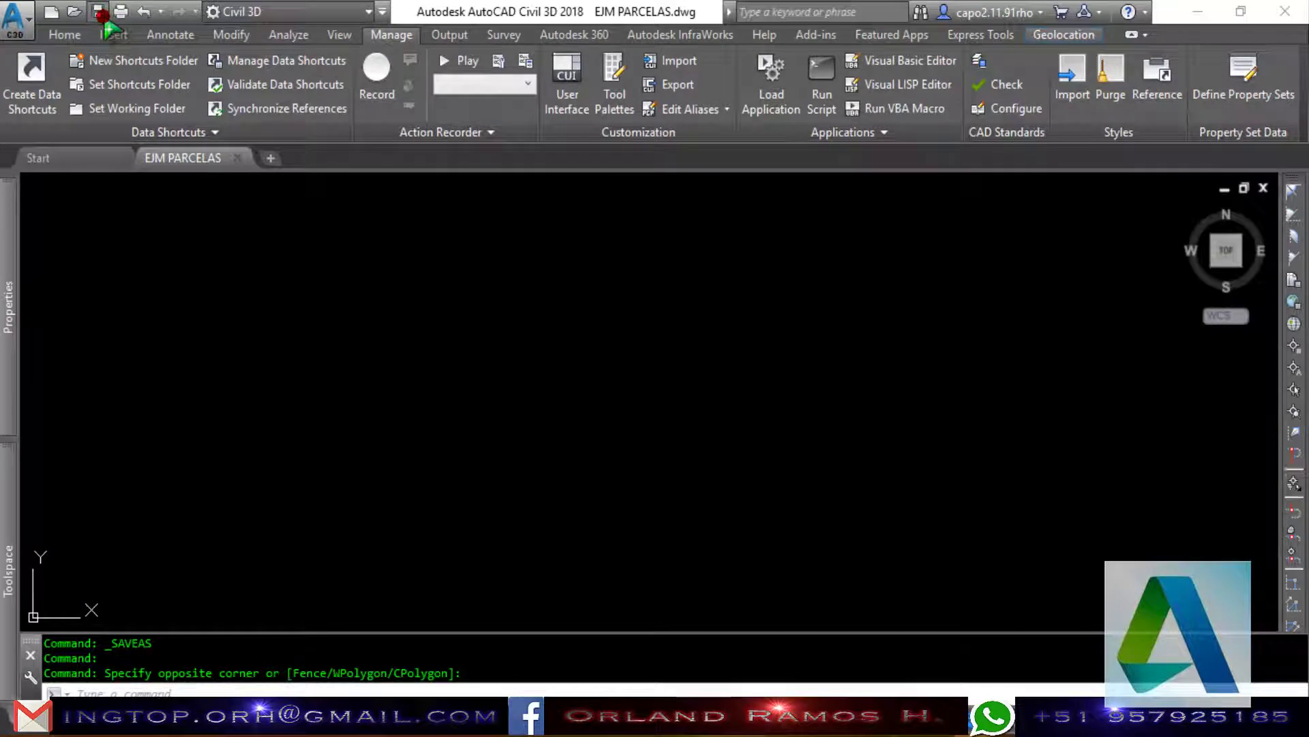
key(ctrl+s)
Import styles from the 2018 template, overwriting duplicate styles.
click(1074, 99)
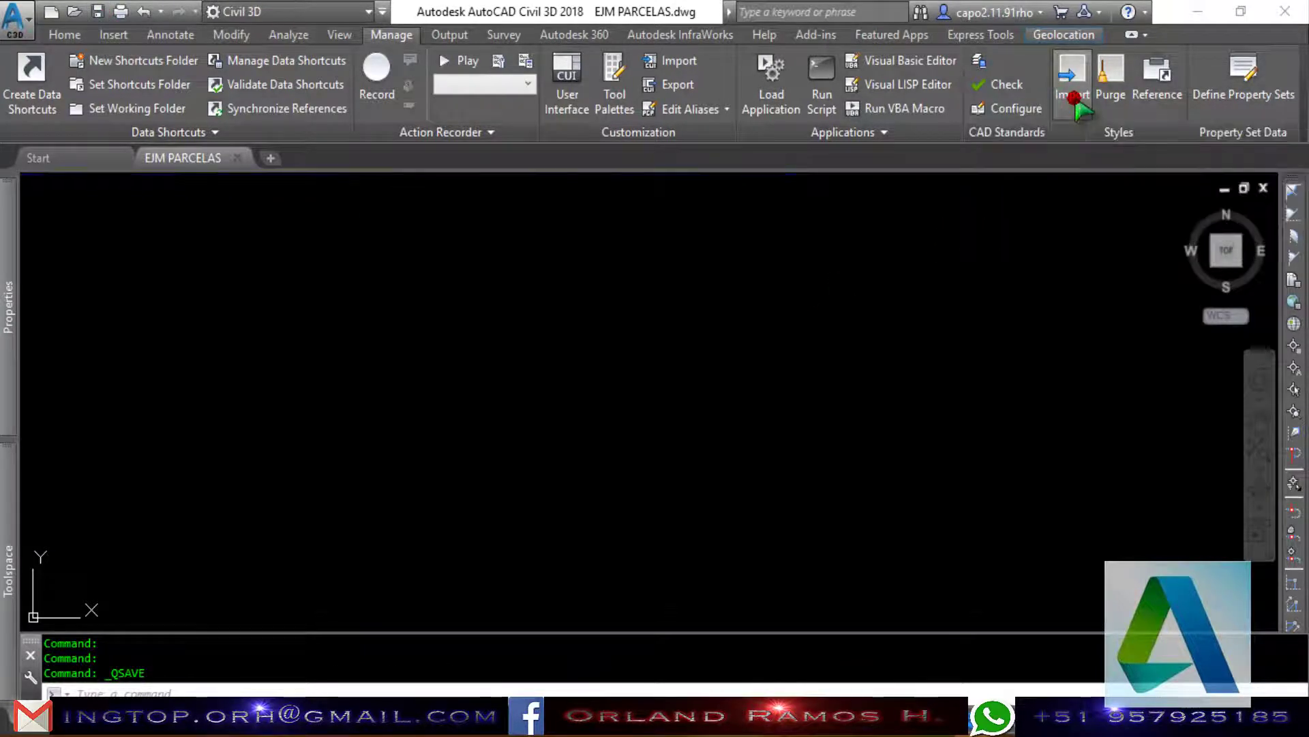
click(611, 249)
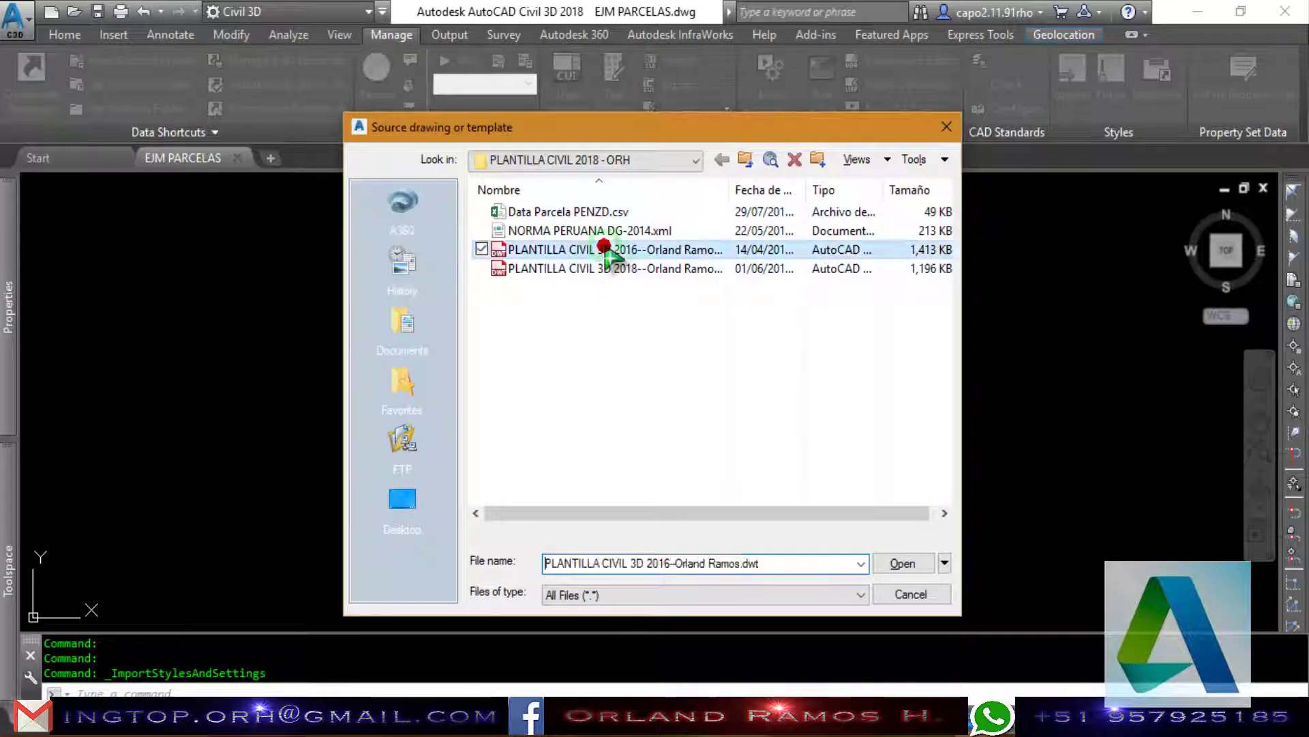
click(603, 268)
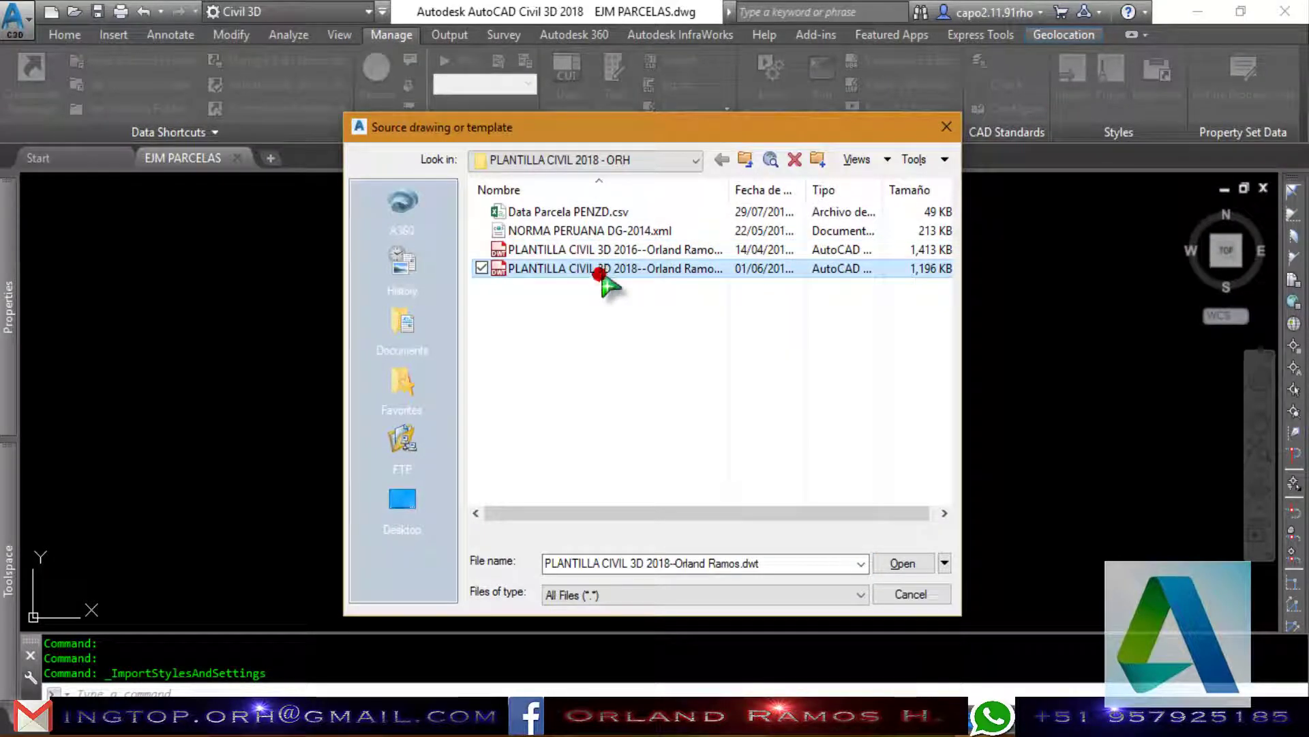
click(904, 566)
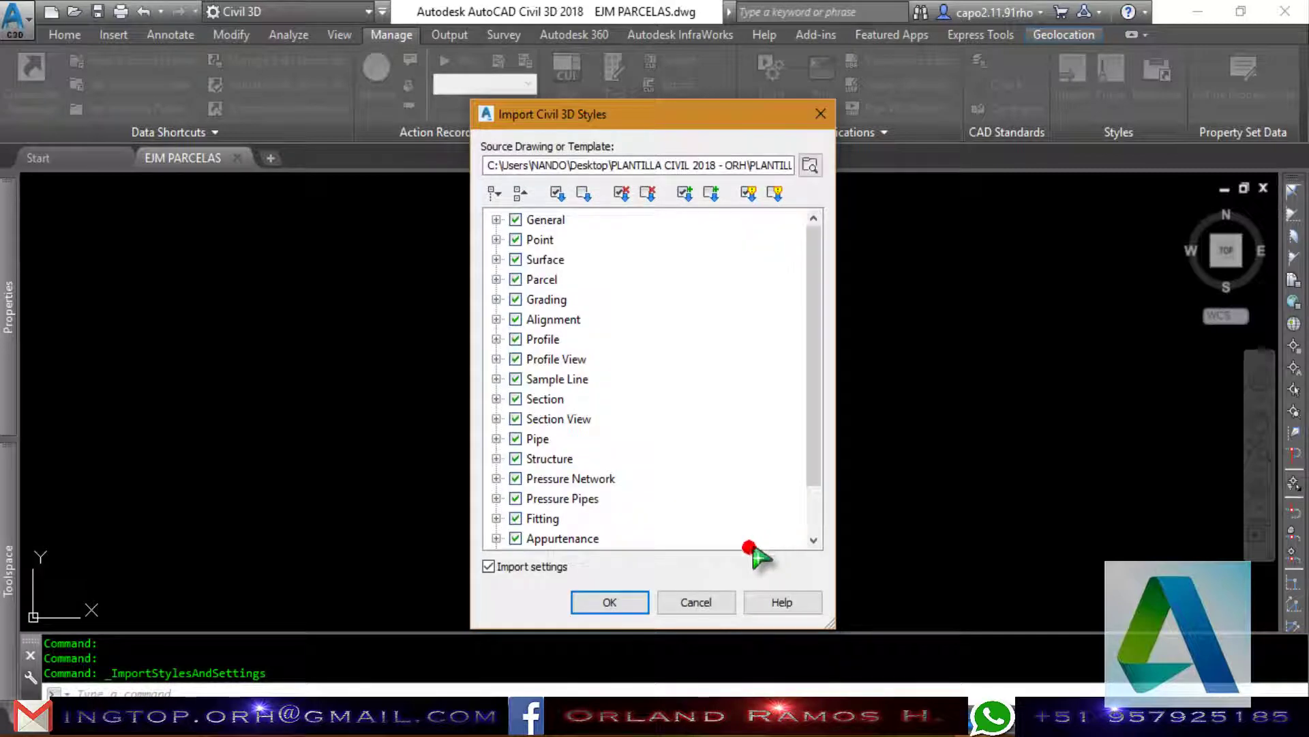
click(641, 597)
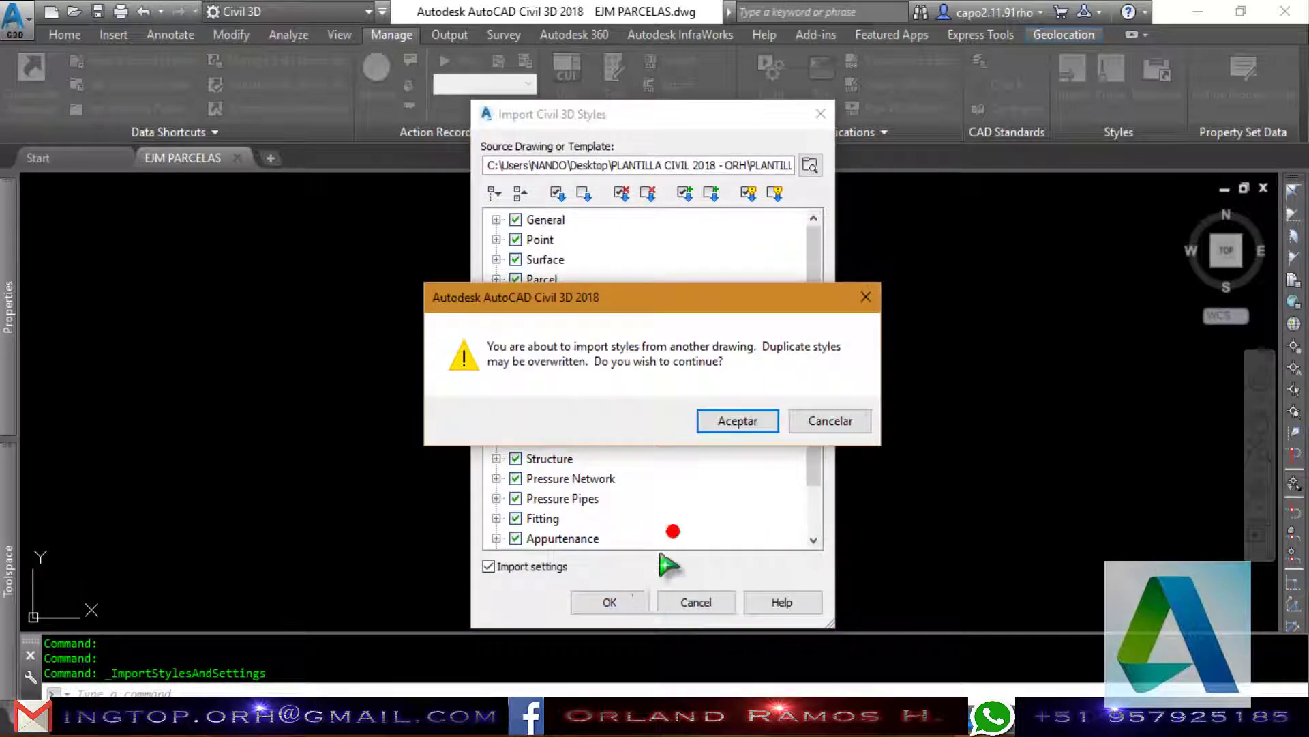
click(762, 421)
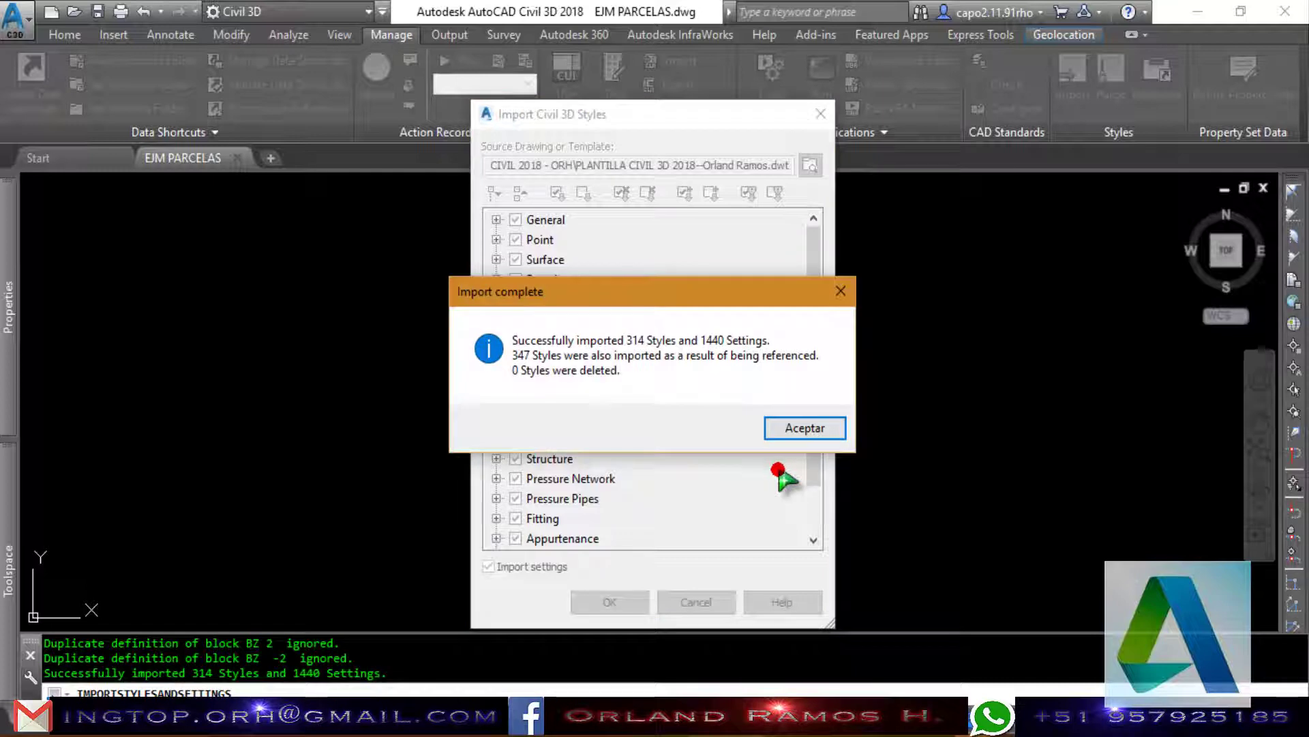
Dismiss the import completion summary and clear the remaining import windows.
click(802, 430)
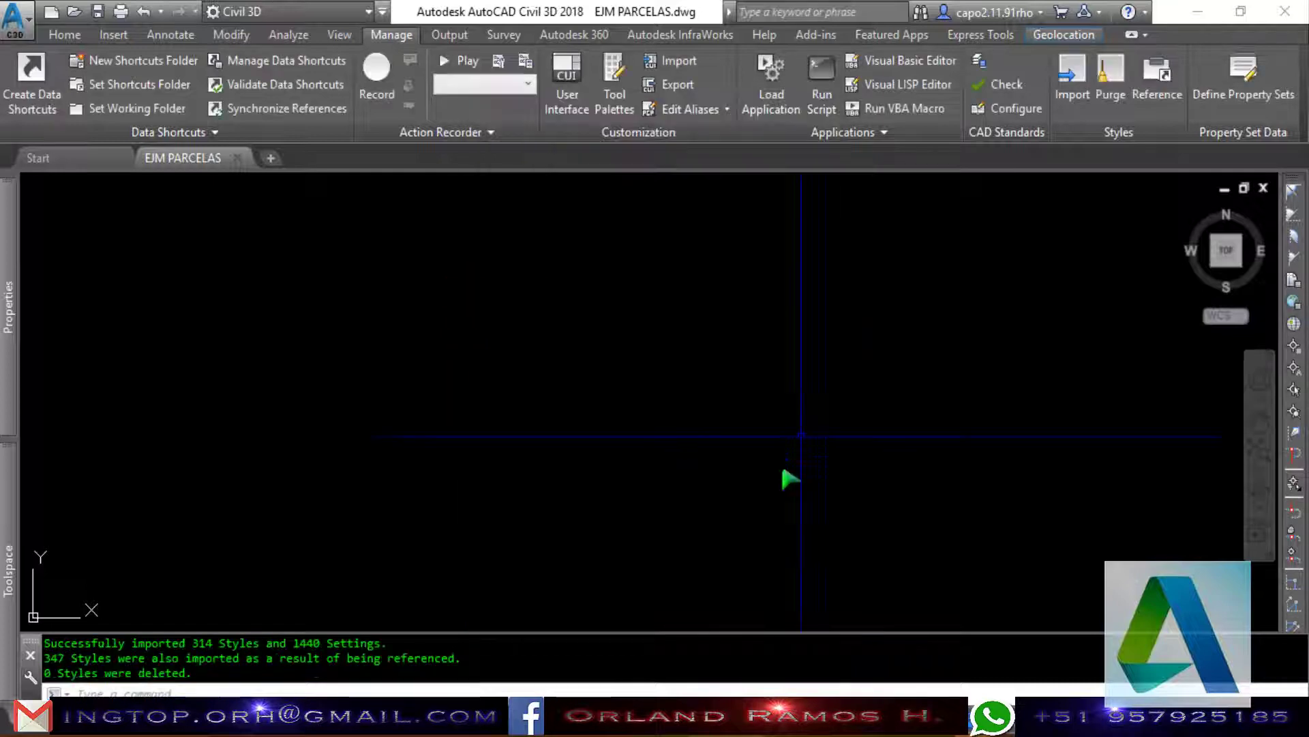
click(637, 453)
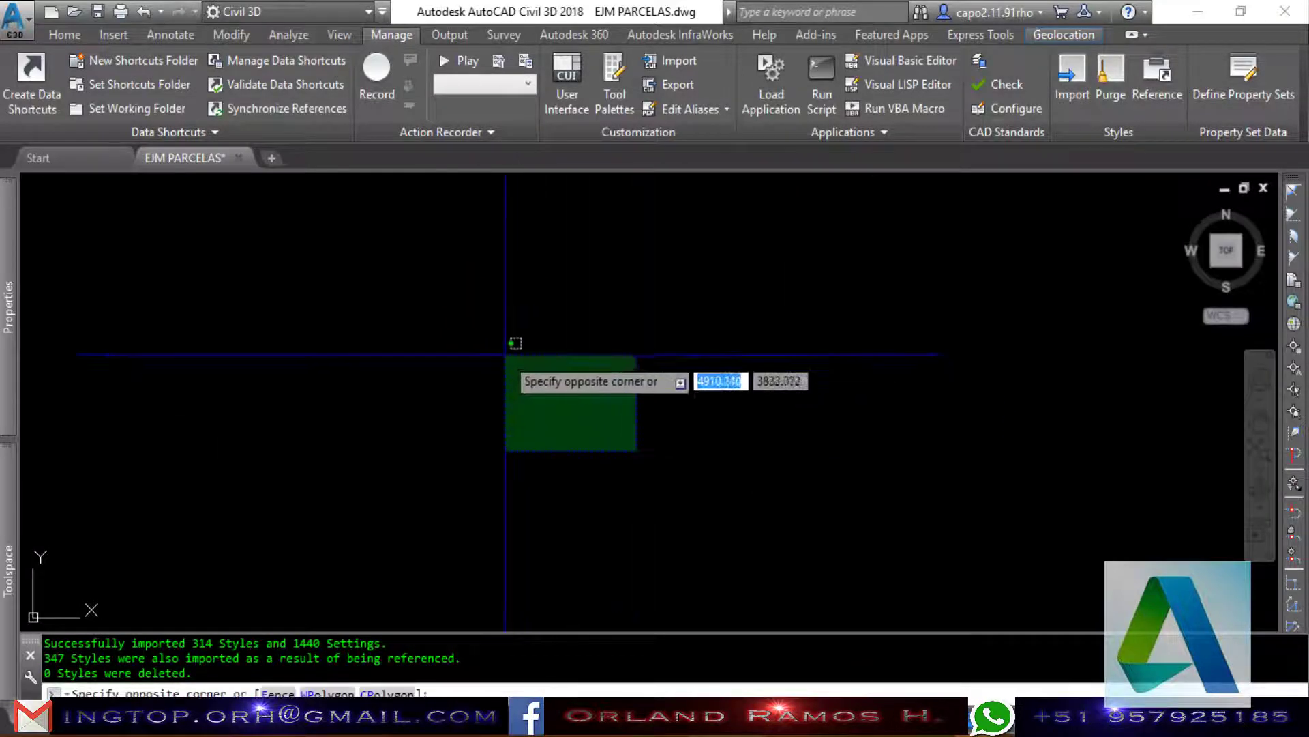
click(503, 353)
click(377, 292)
click(663, 312)
click(743, 430)
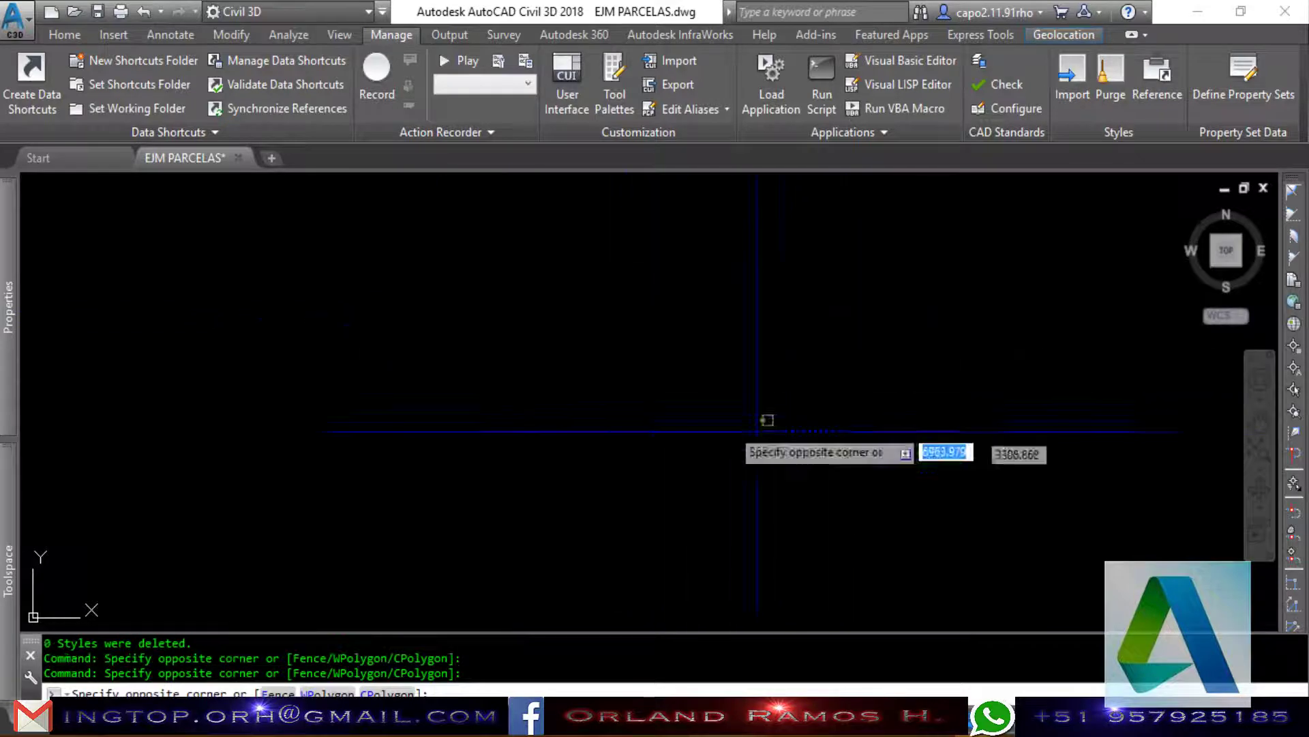
click(137, 177)
click(821, 452)
click(568, 337)
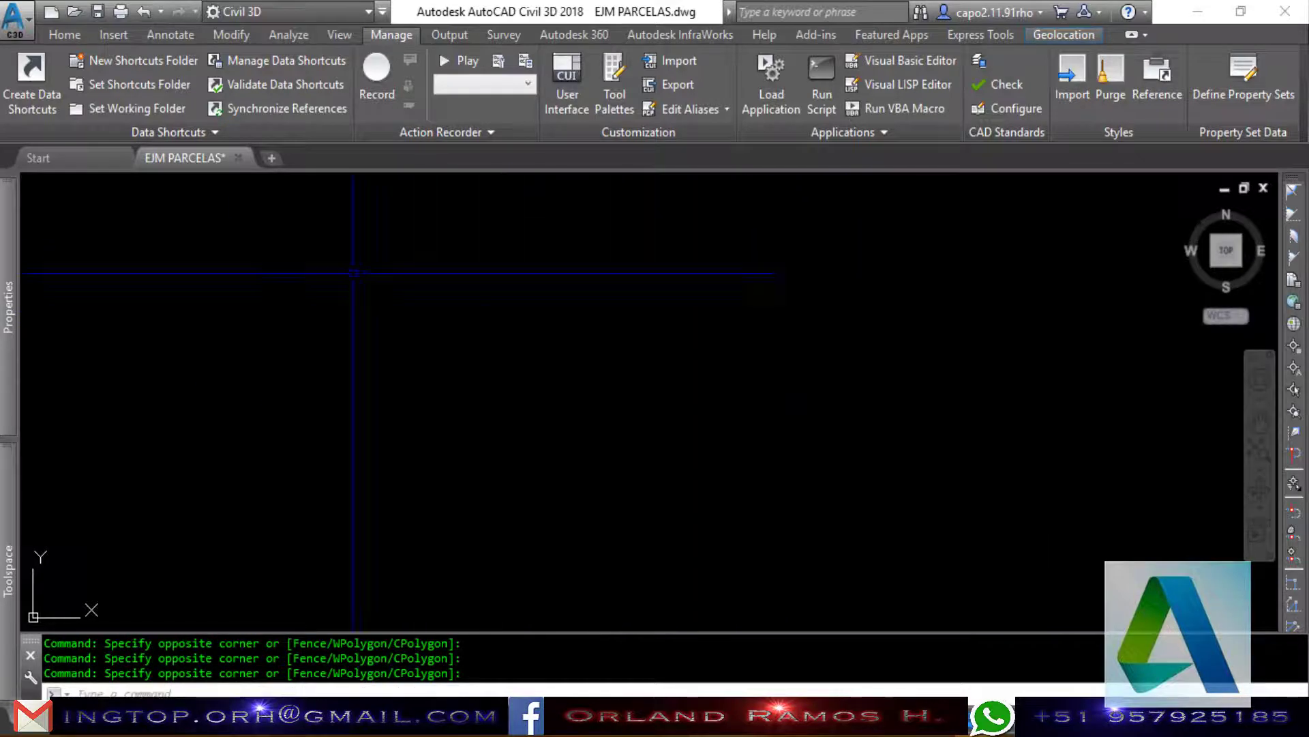
Add Data Parcela PENZD.csv as the source file in Import Points.
click(75, 36)
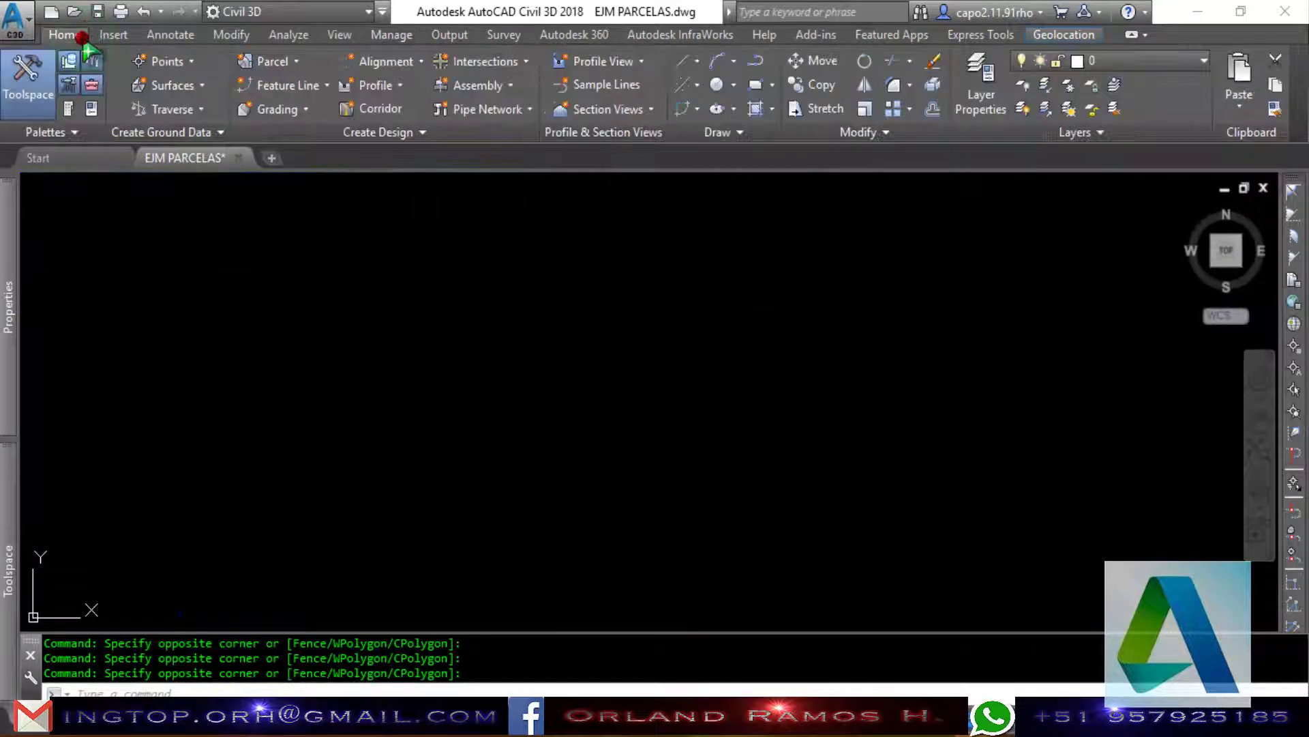
click(176, 61)
click(218, 86)
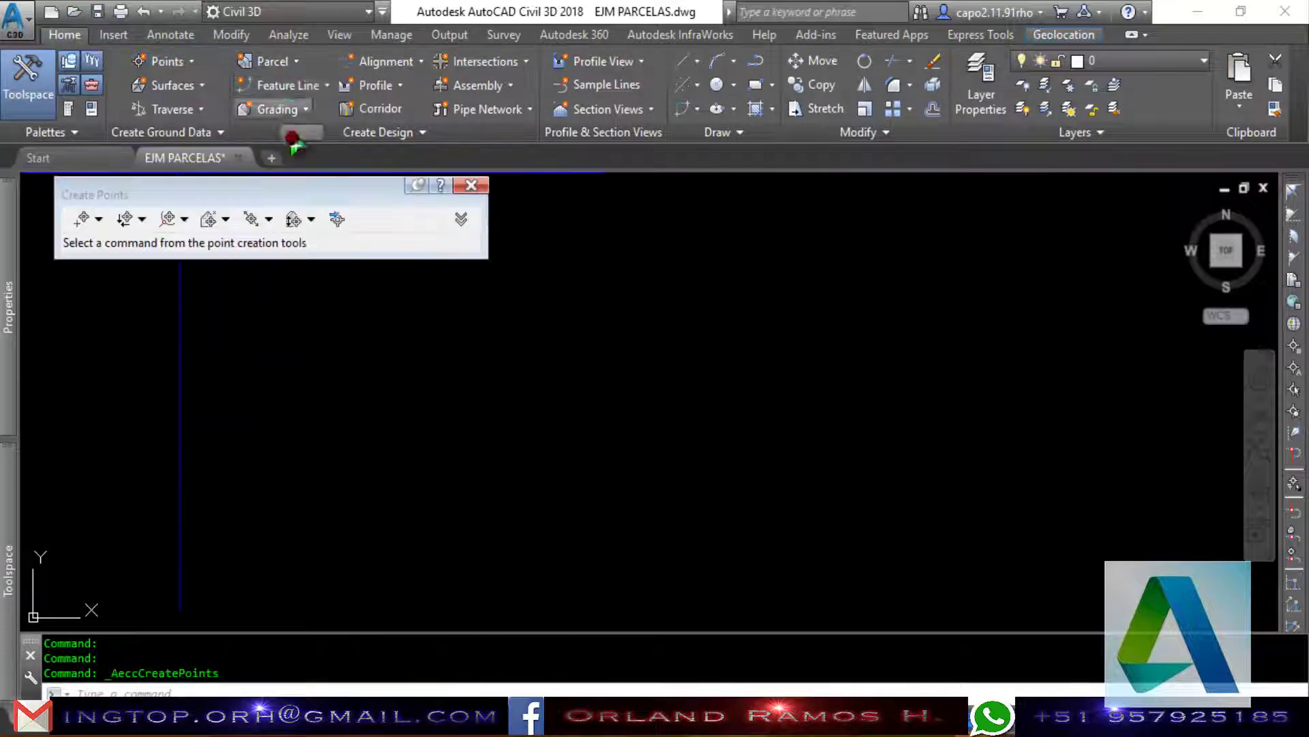
click(331, 217)
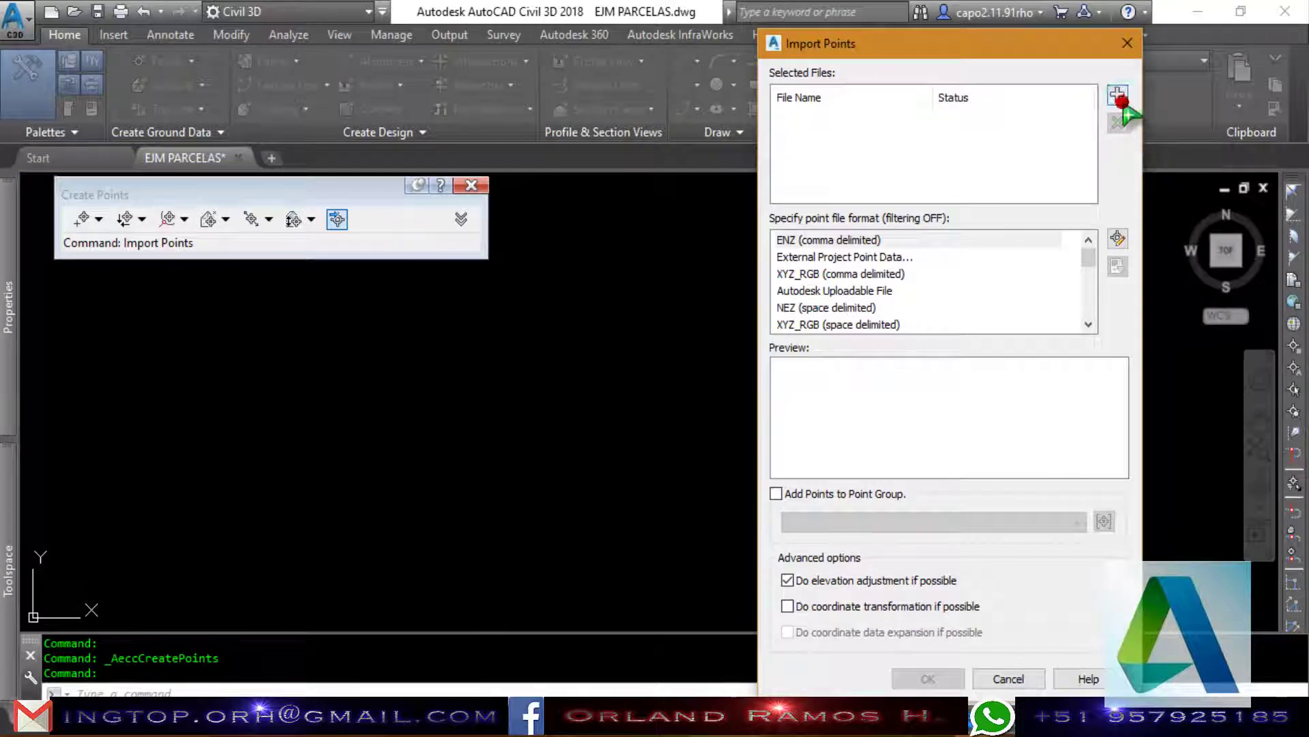
click(1117, 95)
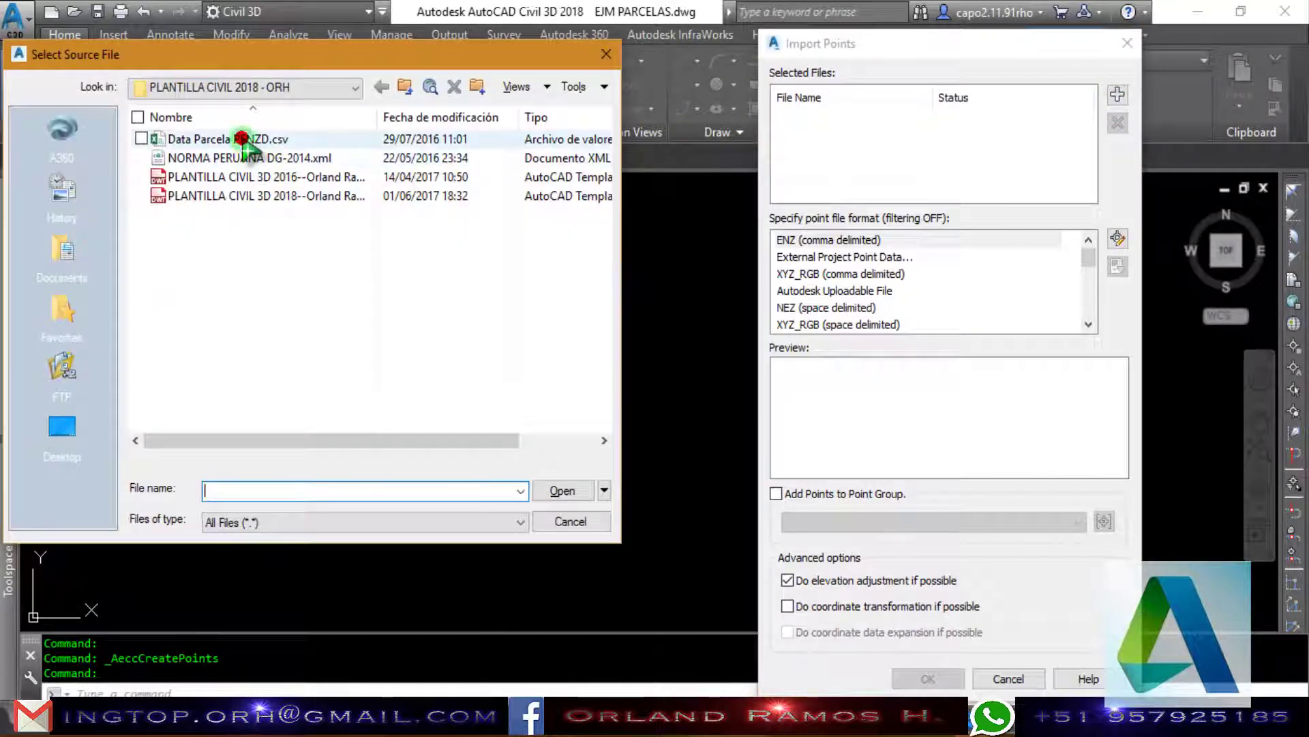
click(239, 138)
click(211, 138)
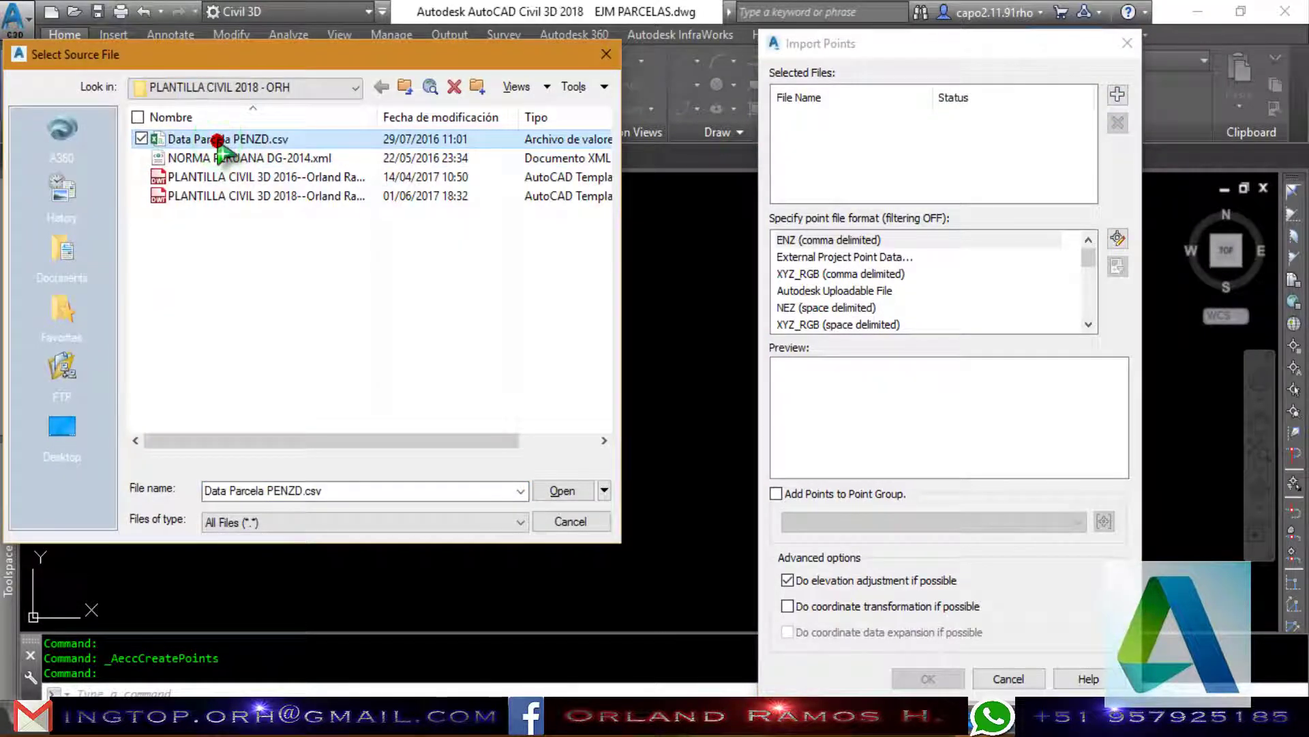
click(559, 491)
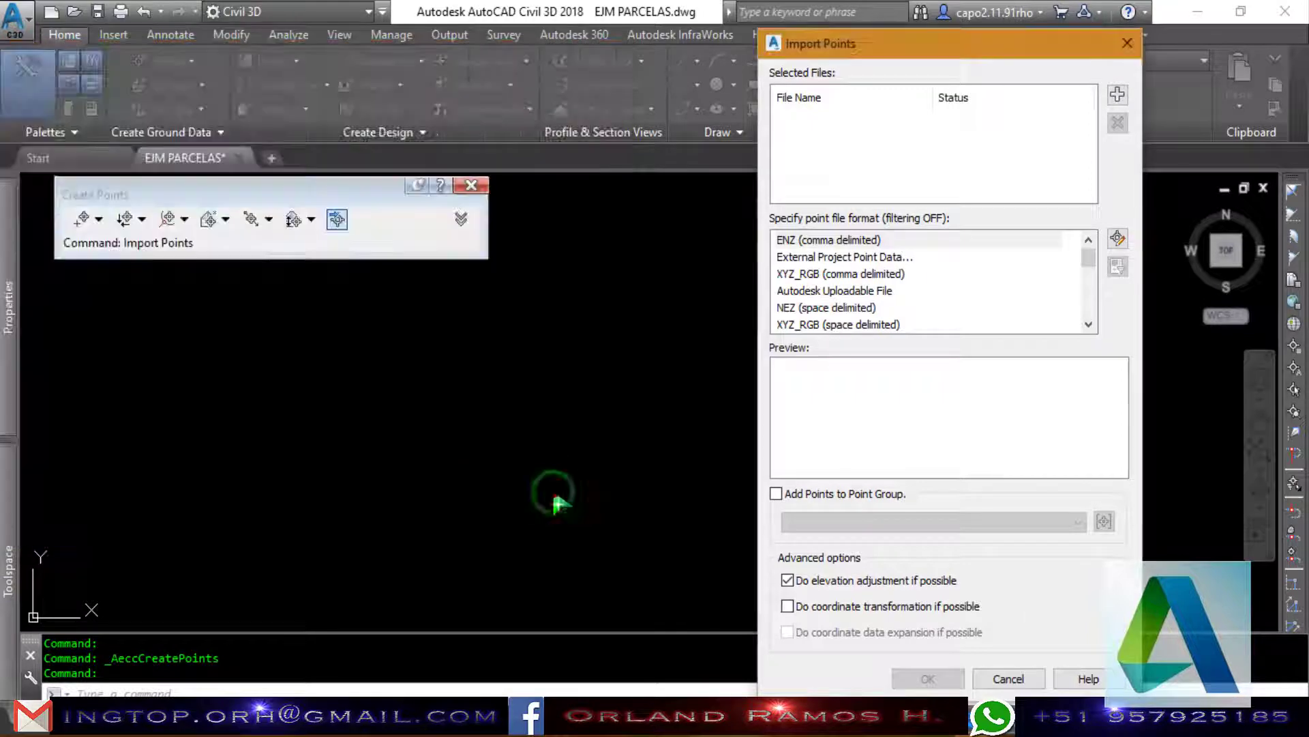
Use the PENZD (comma delimited) format, create point group PUNTOS, and import the points.
click(810, 262)
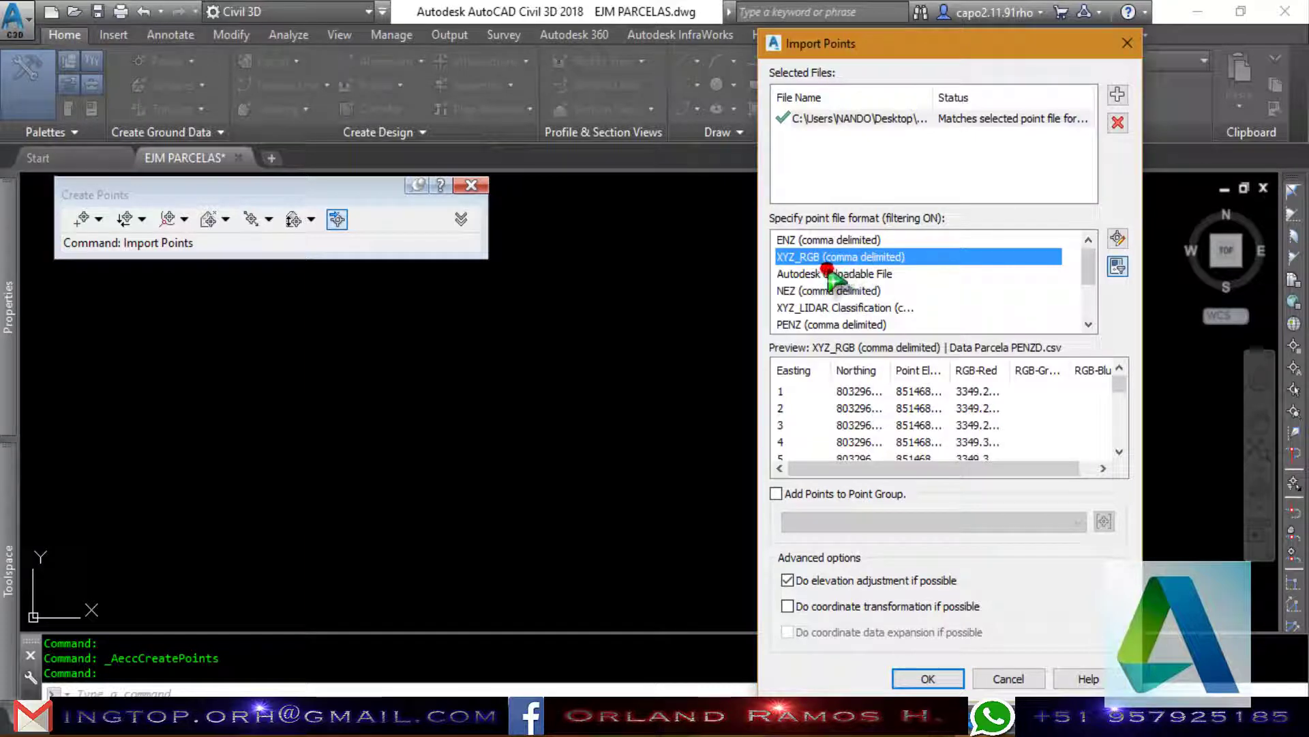
scroll(820, 300, down, 2)
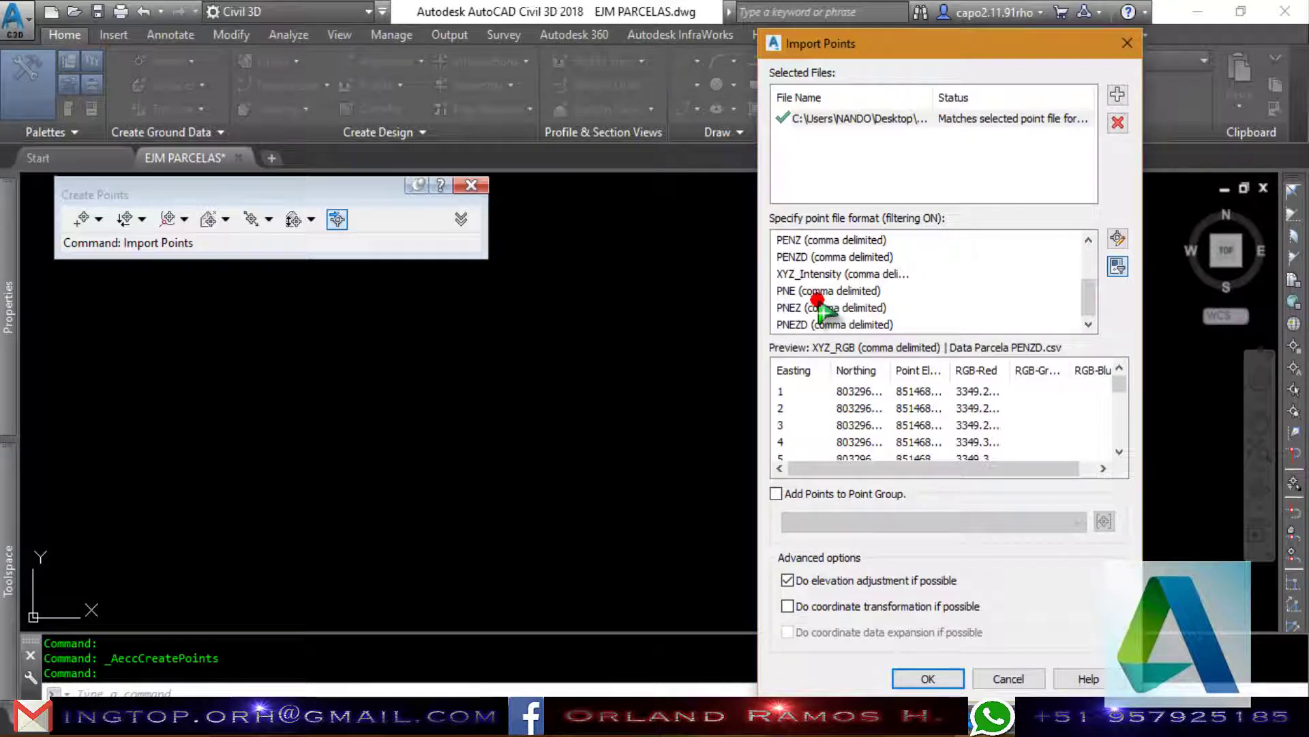
click(820, 260)
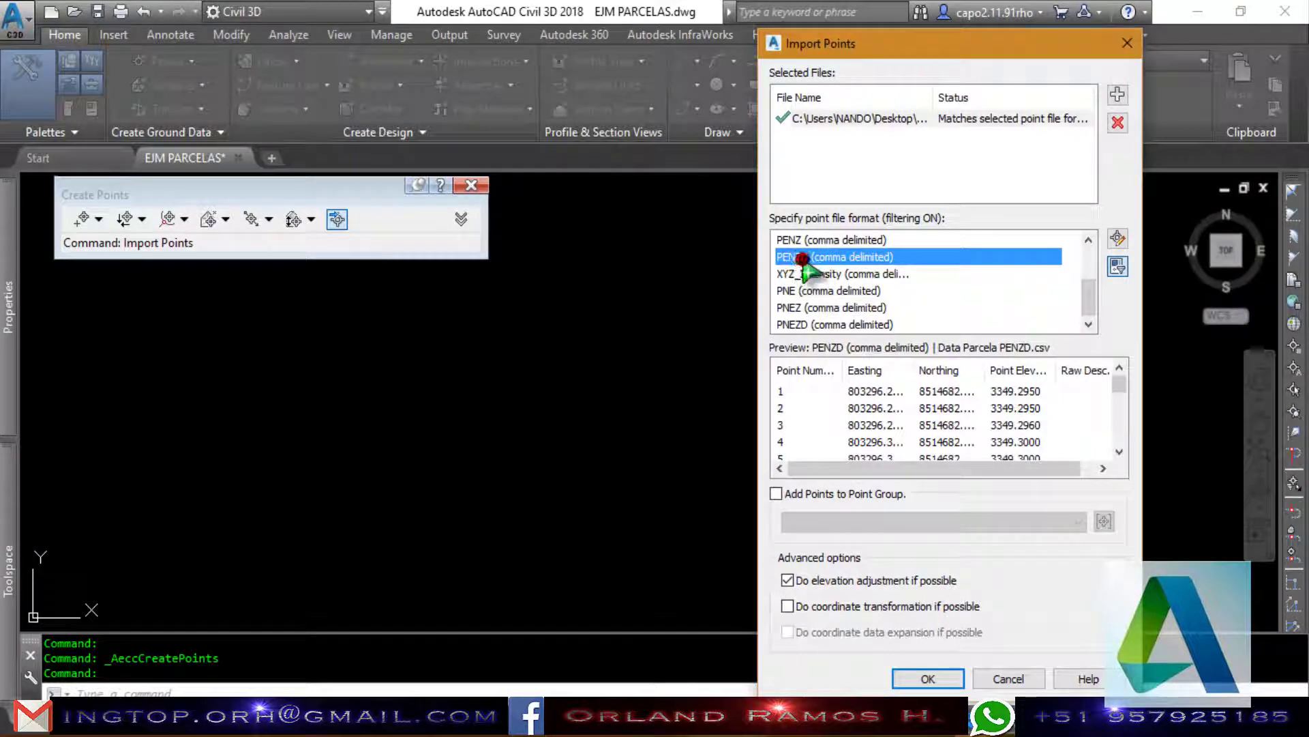
click(862, 493)
click(1104, 521)
text(PUNTOS)
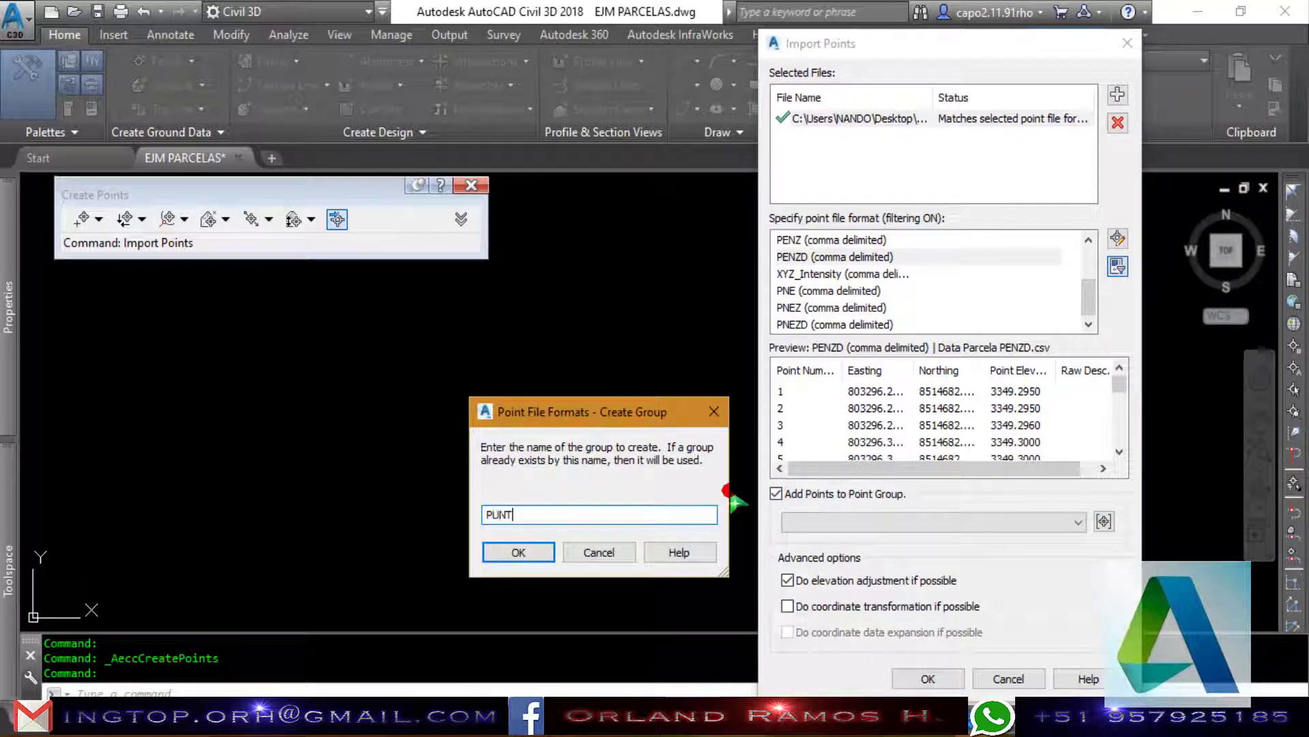
click(525, 554)
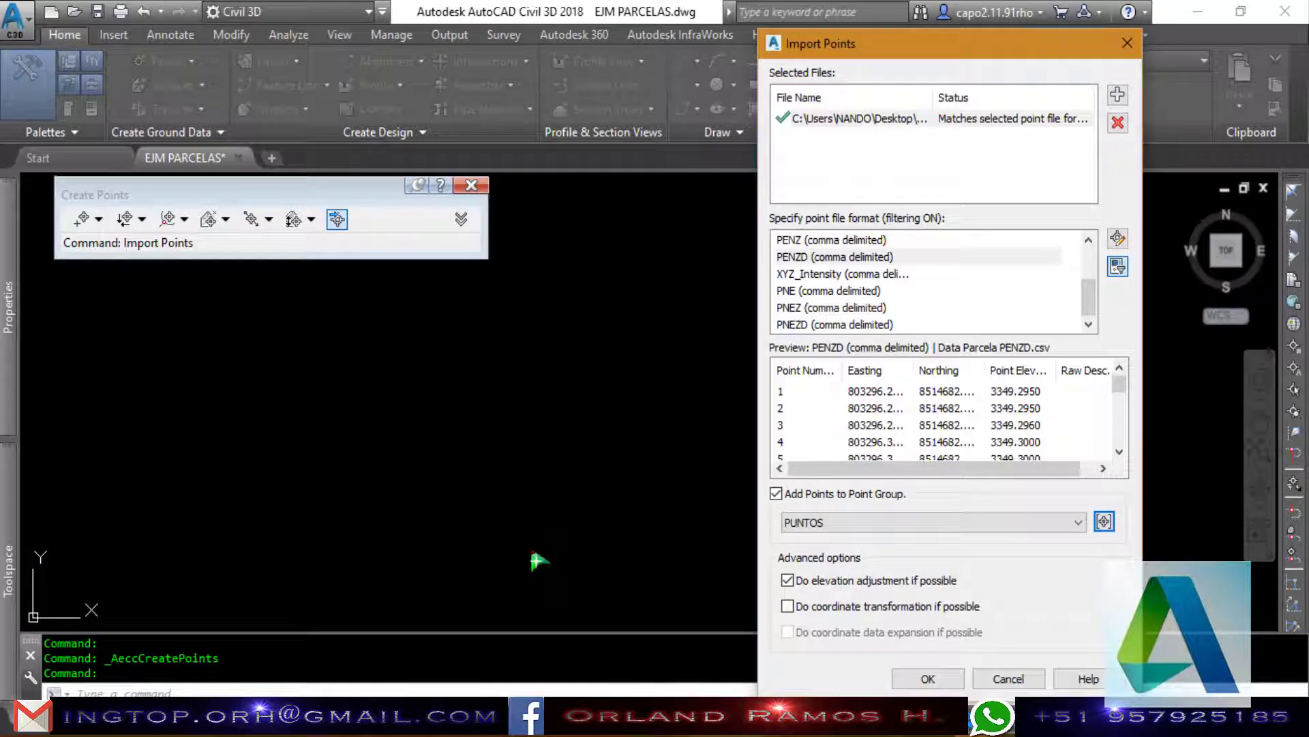
click(914, 679)
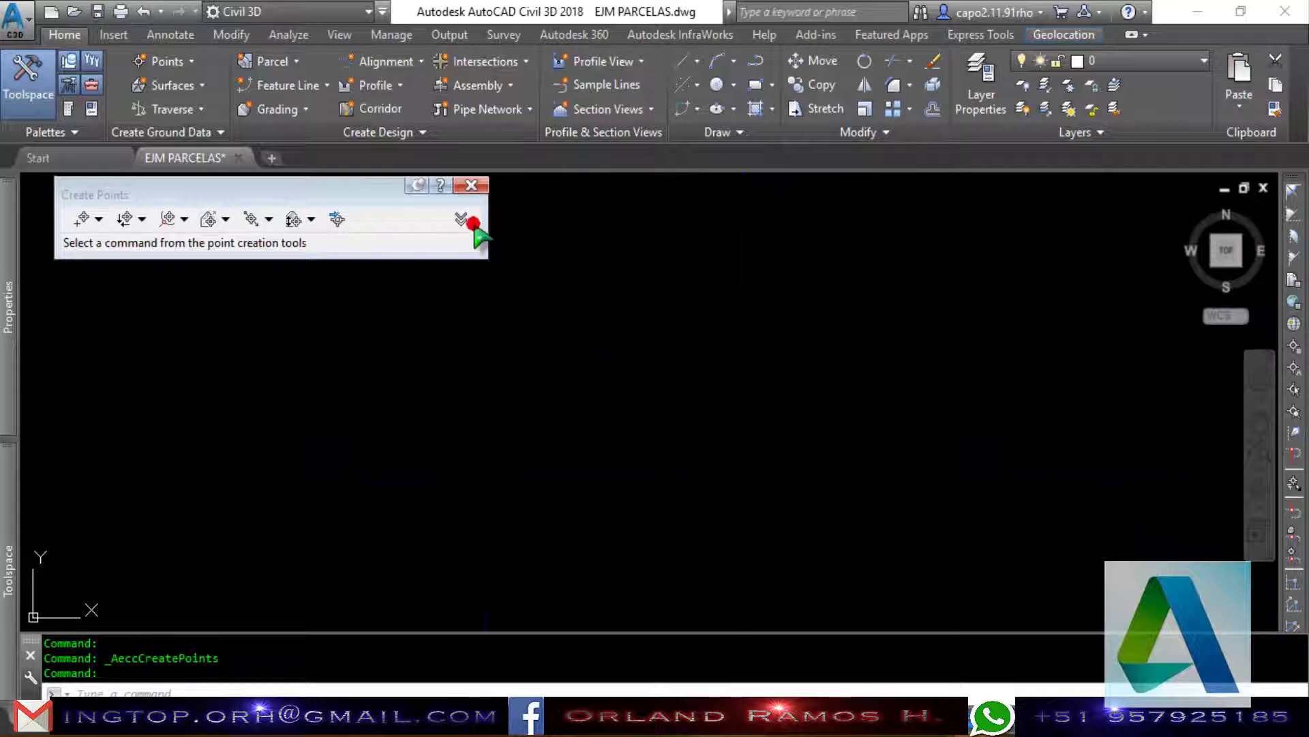
Close the Create Points toolbar and zoom extents (ZE) onto the imported survey points.
click(471, 184)
click(457, 318)
text(Z)
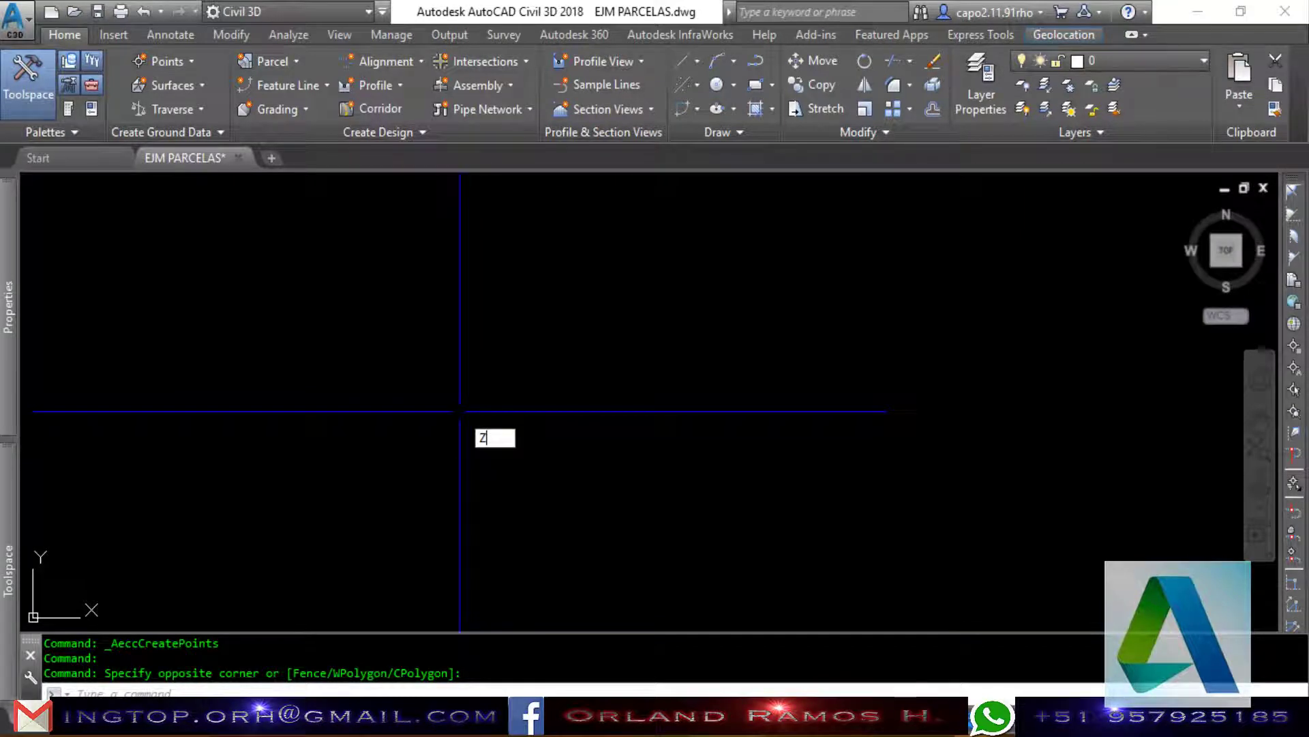
text(E)
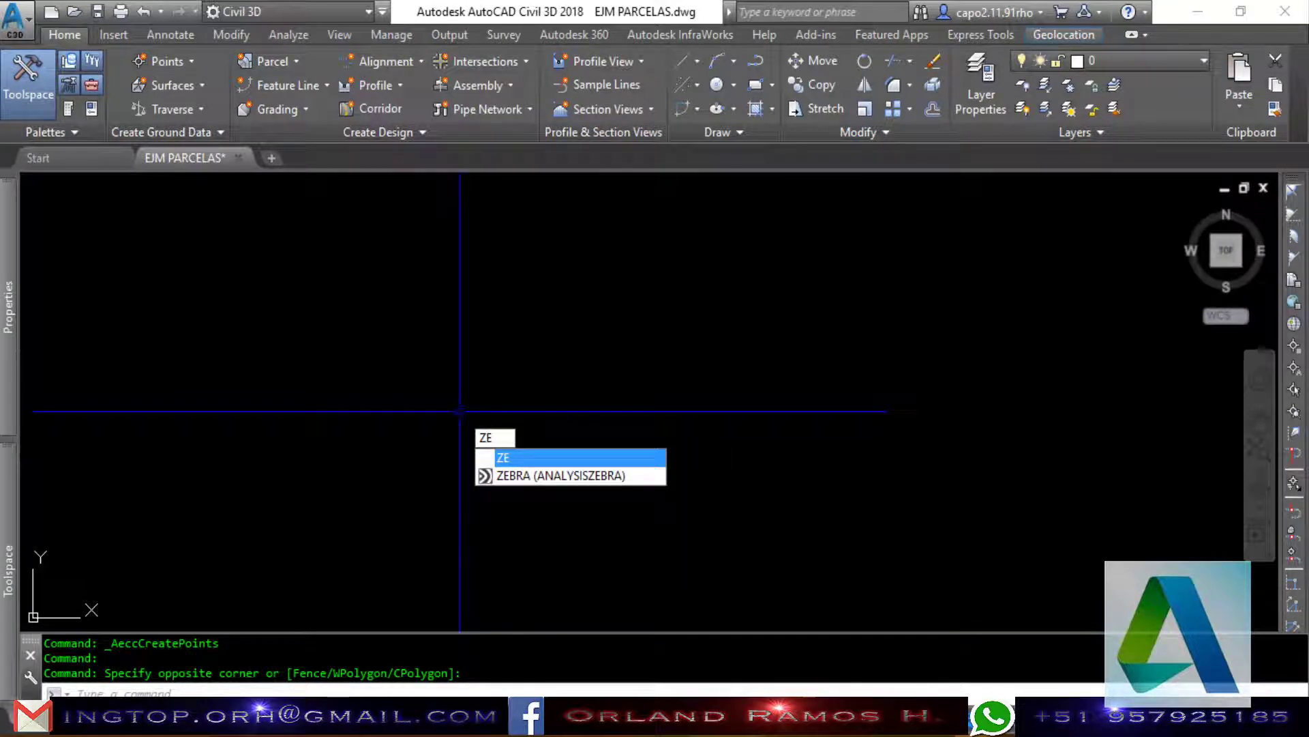
key(Return)
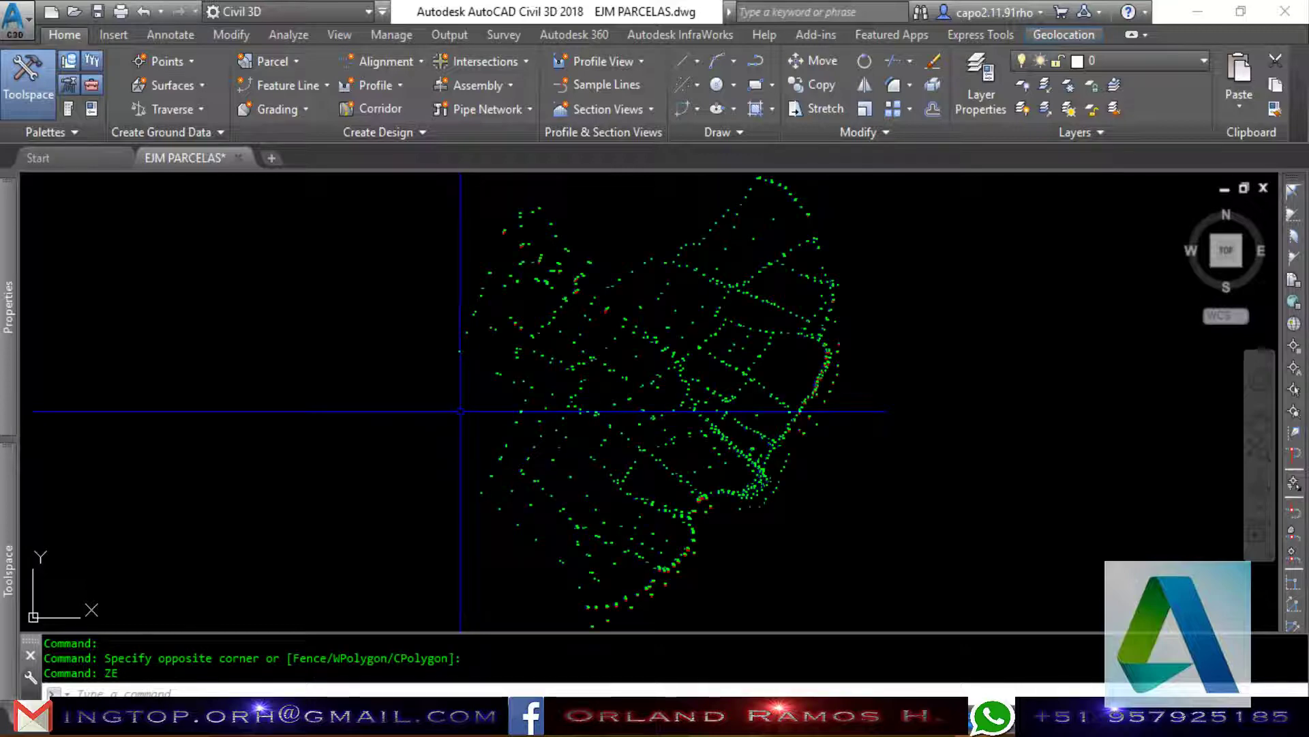
scroll(709, 293, up, 5)
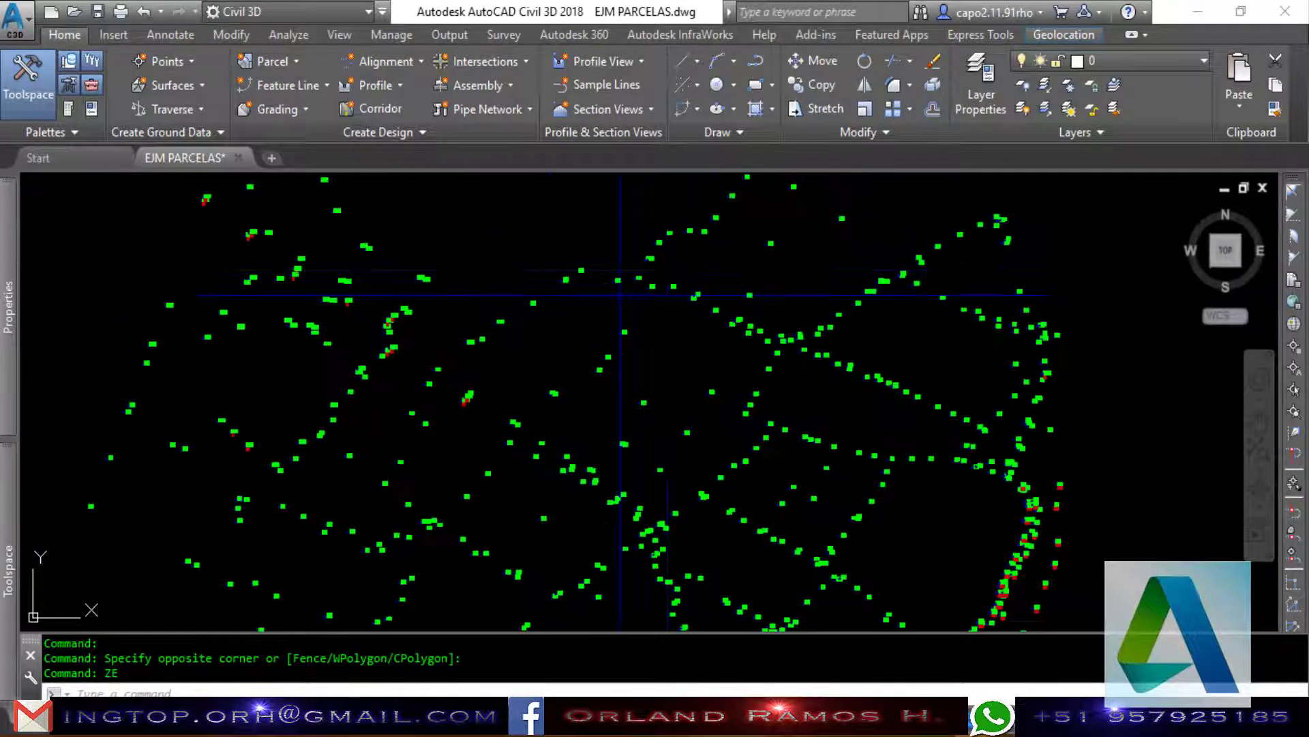
scroll(709, 300, up, 2)
scroll(539, 345, down, 5)
scroll(540, 345, down, 2)
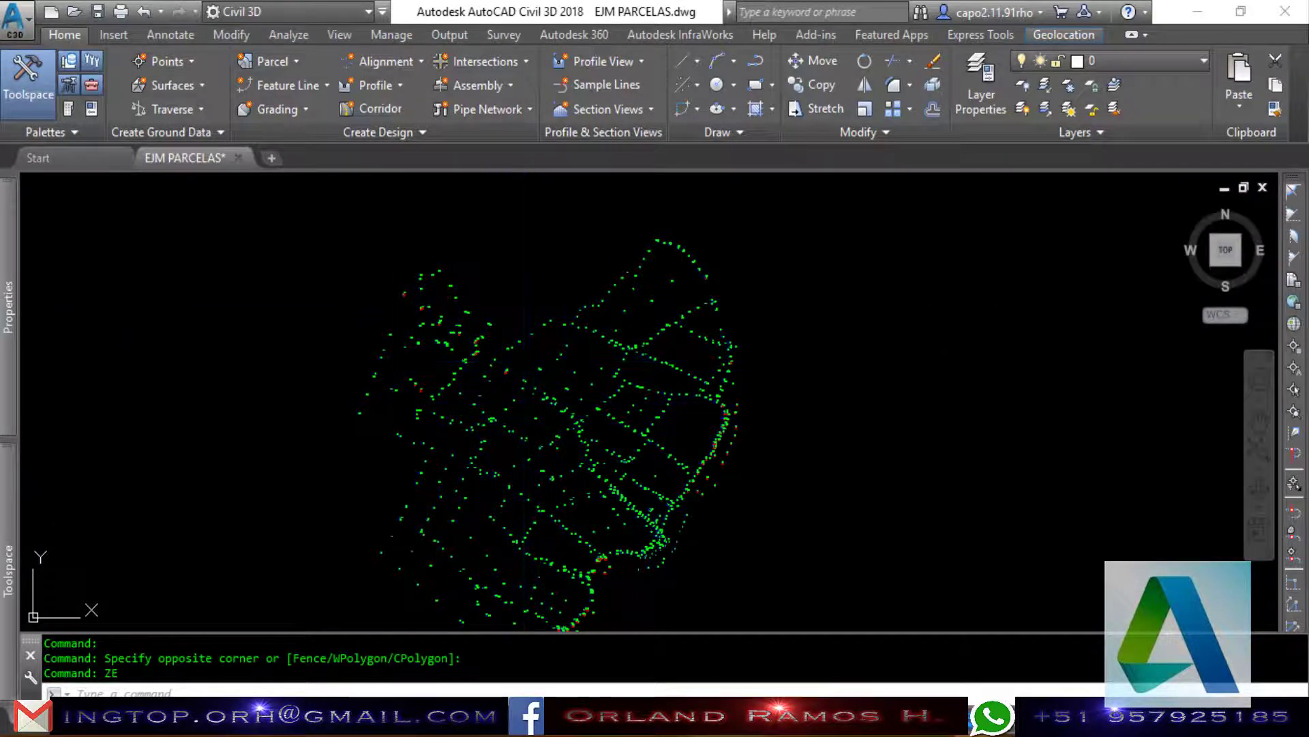
scroll(287, 354, up, 2)
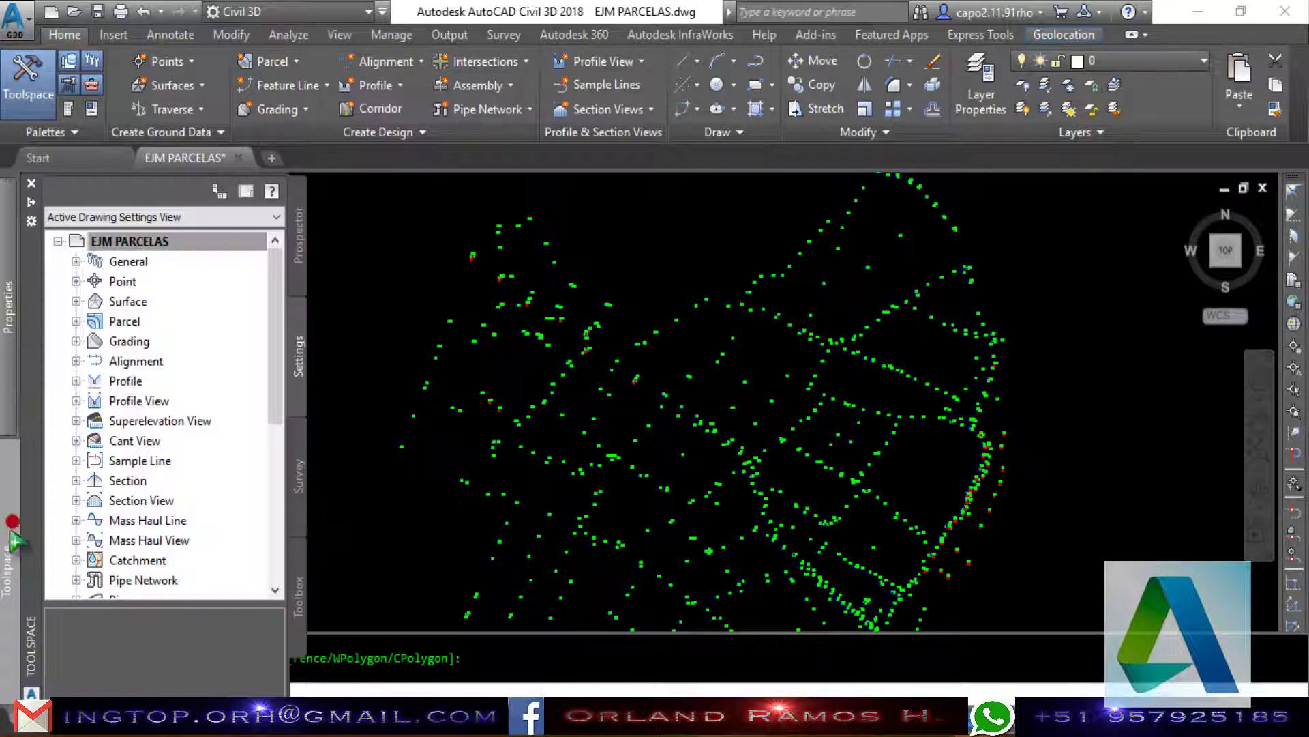
Expand the Prospector tree and start a new surface from the Surfaces node.
click(215, 303)
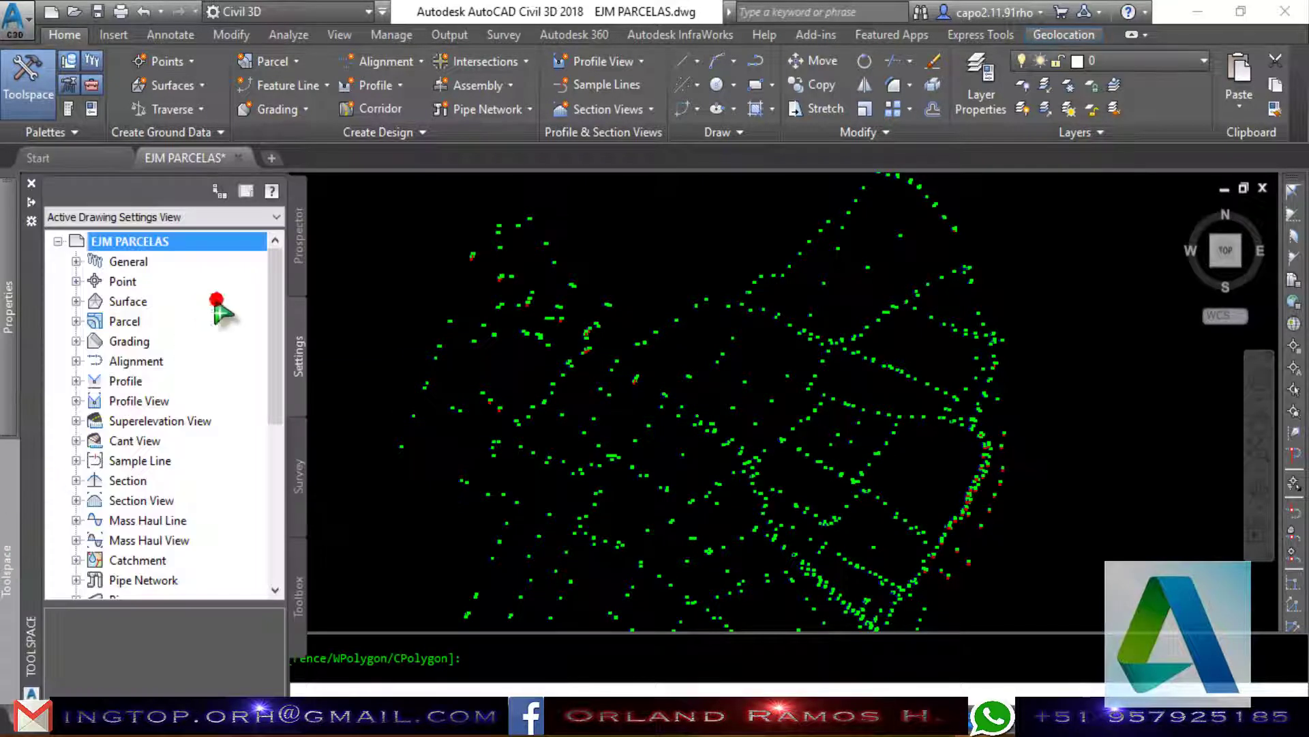
click(300, 273)
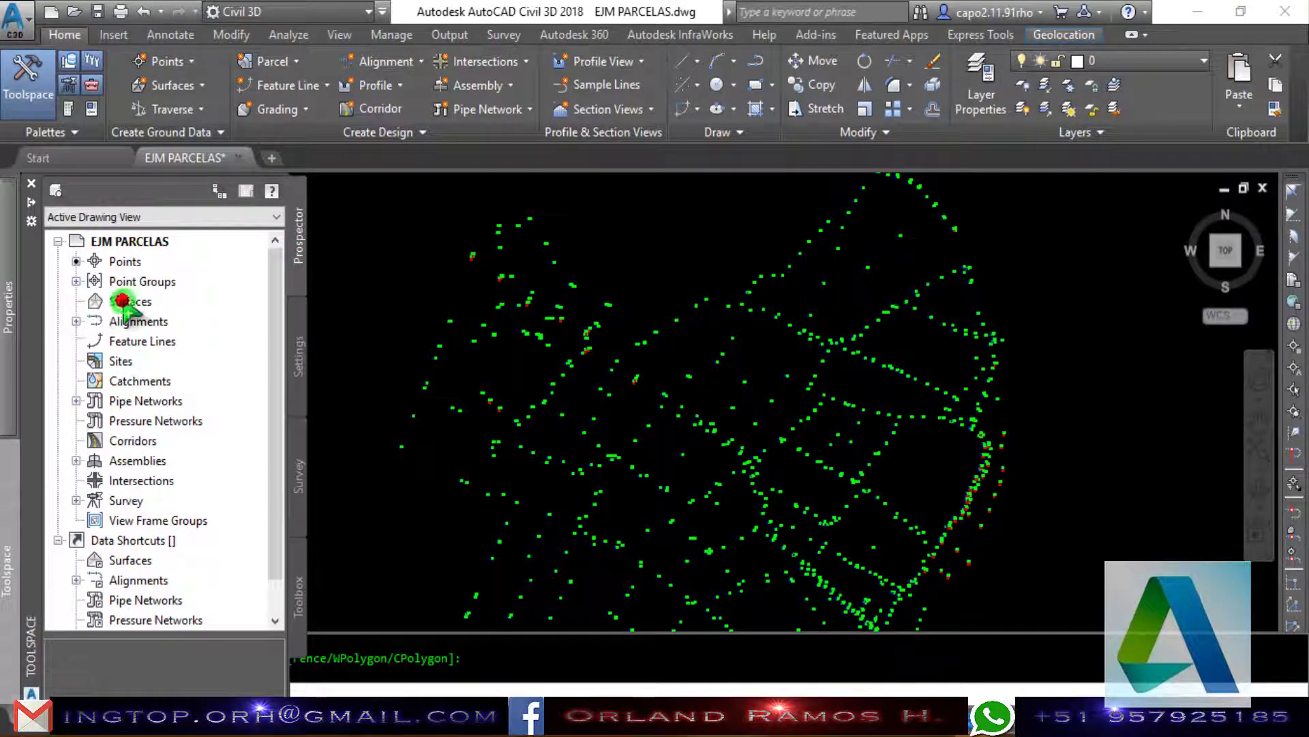
right_click(164, 302)
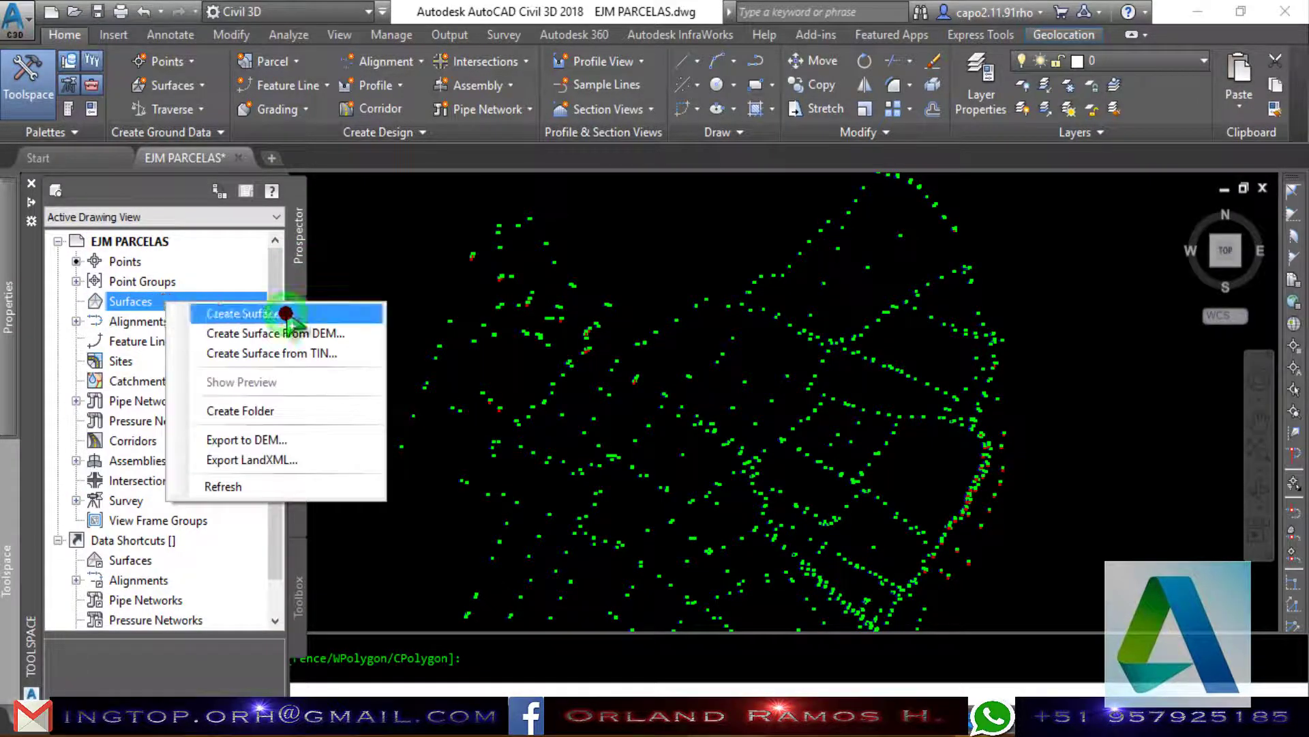
click(269, 312)
Create TIN surface SUPERFICIE with style 1.1- CURVAS DE NIVEL --> CADA 1 - 5m.
click(697, 310)
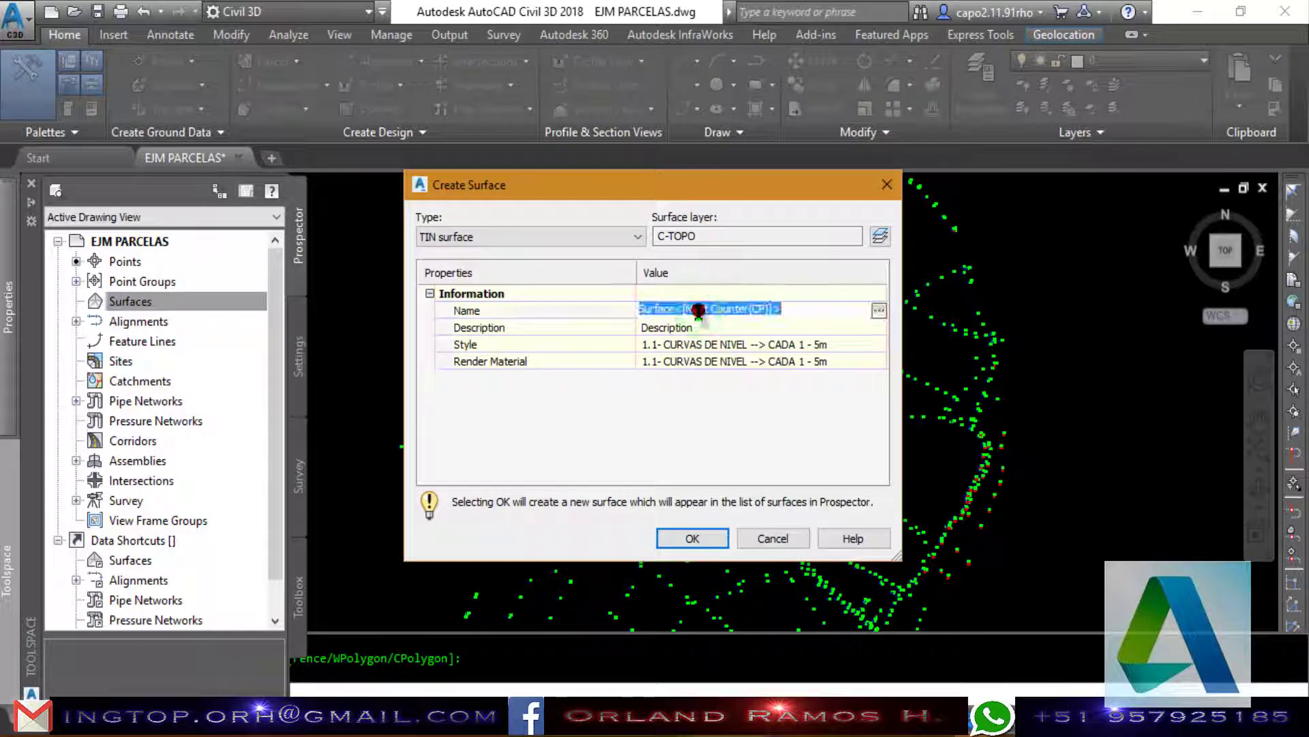
text(SUPERFICIE)
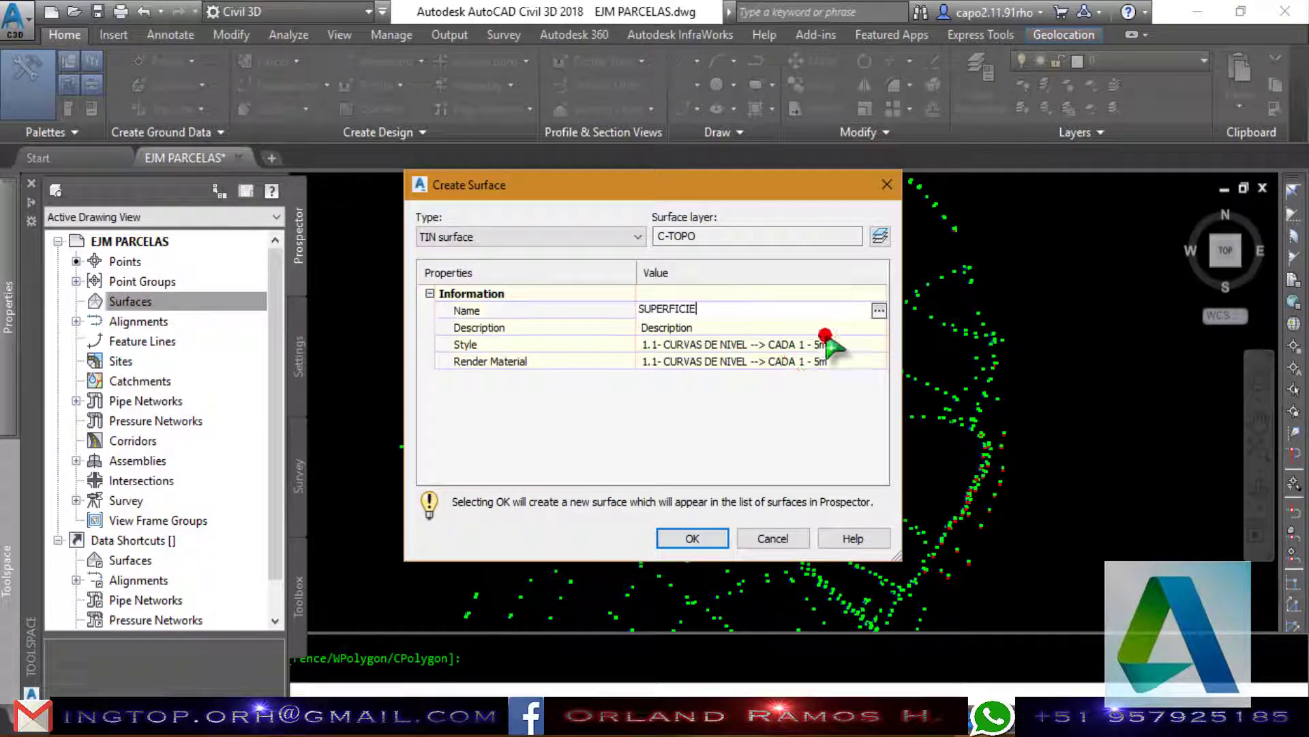
click(827, 341)
click(878, 345)
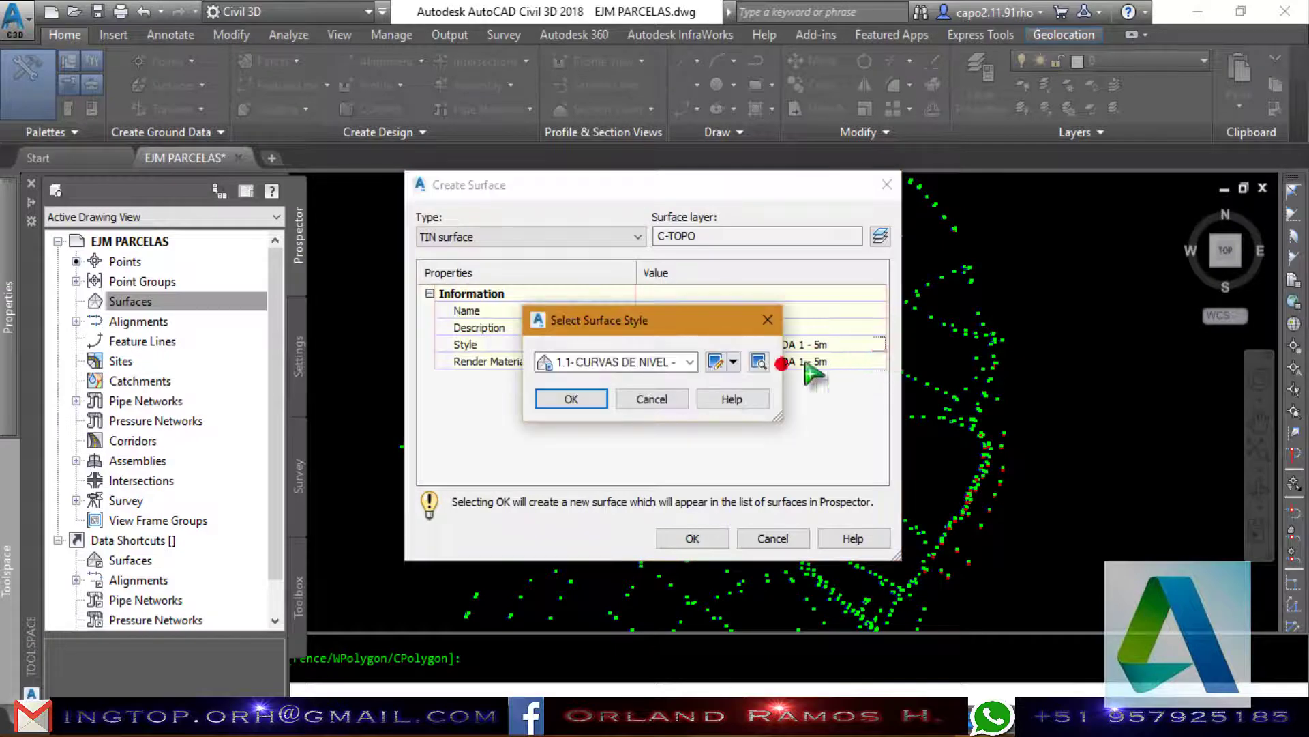
click(688, 363)
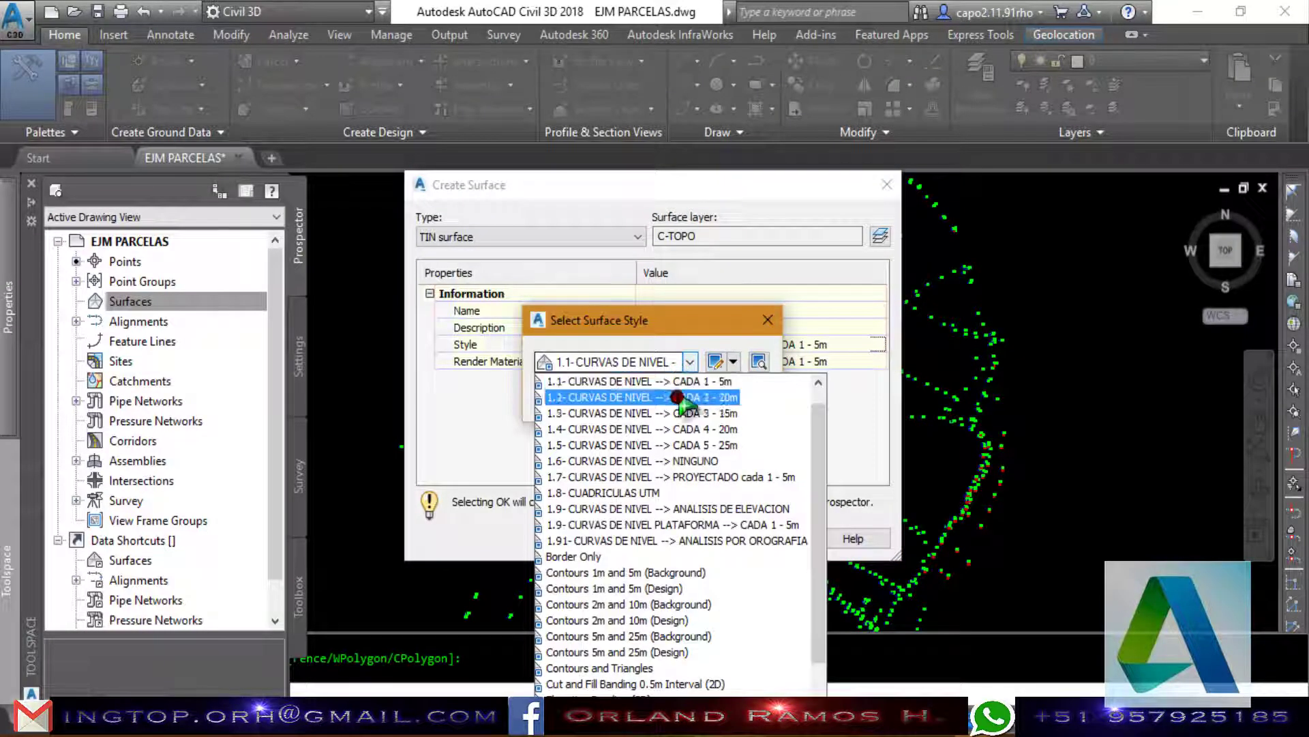
click(709, 400)
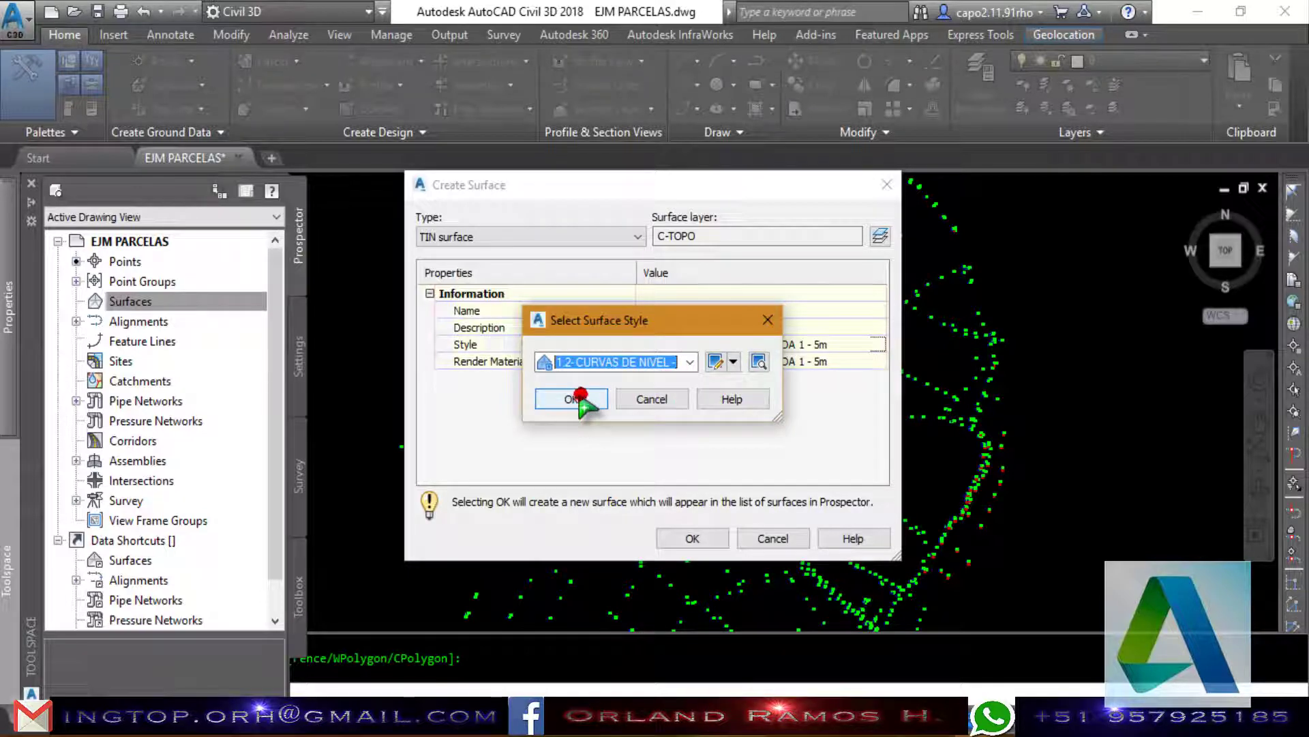
click(689, 362)
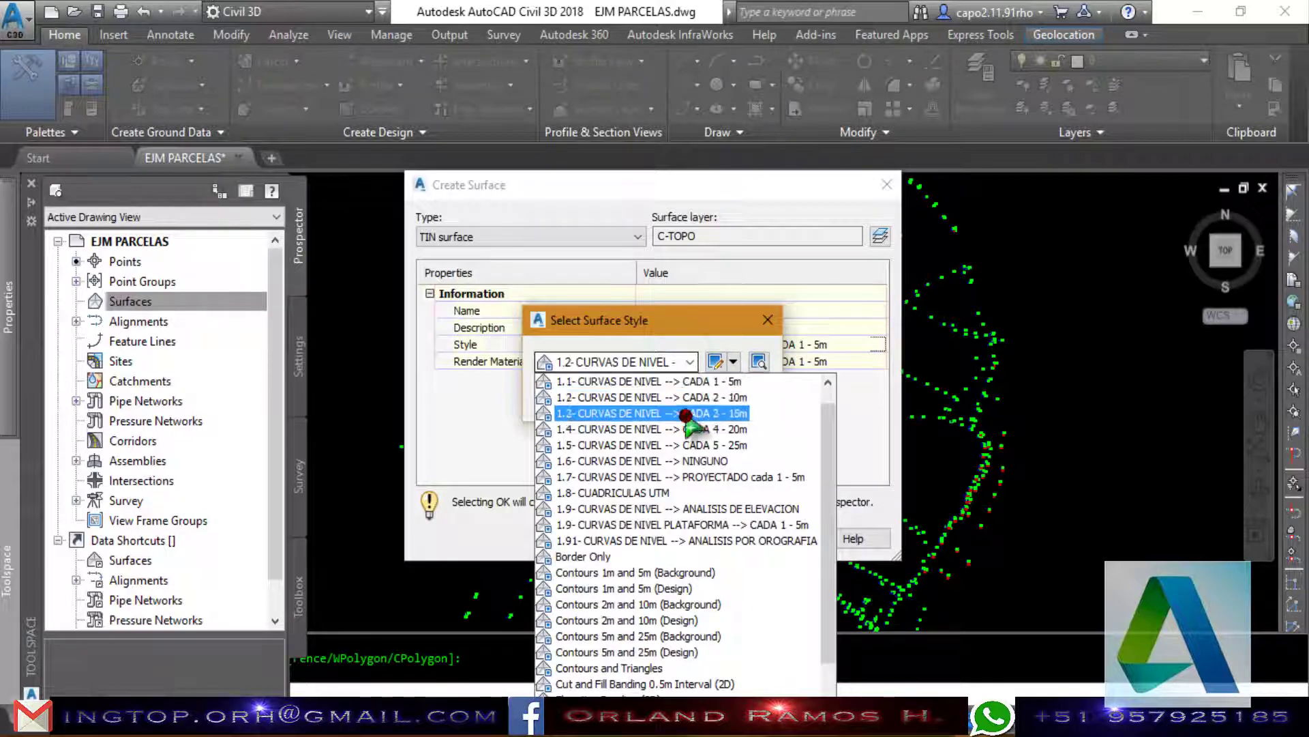
scroll(682, 413, up, 1)
click(682, 397)
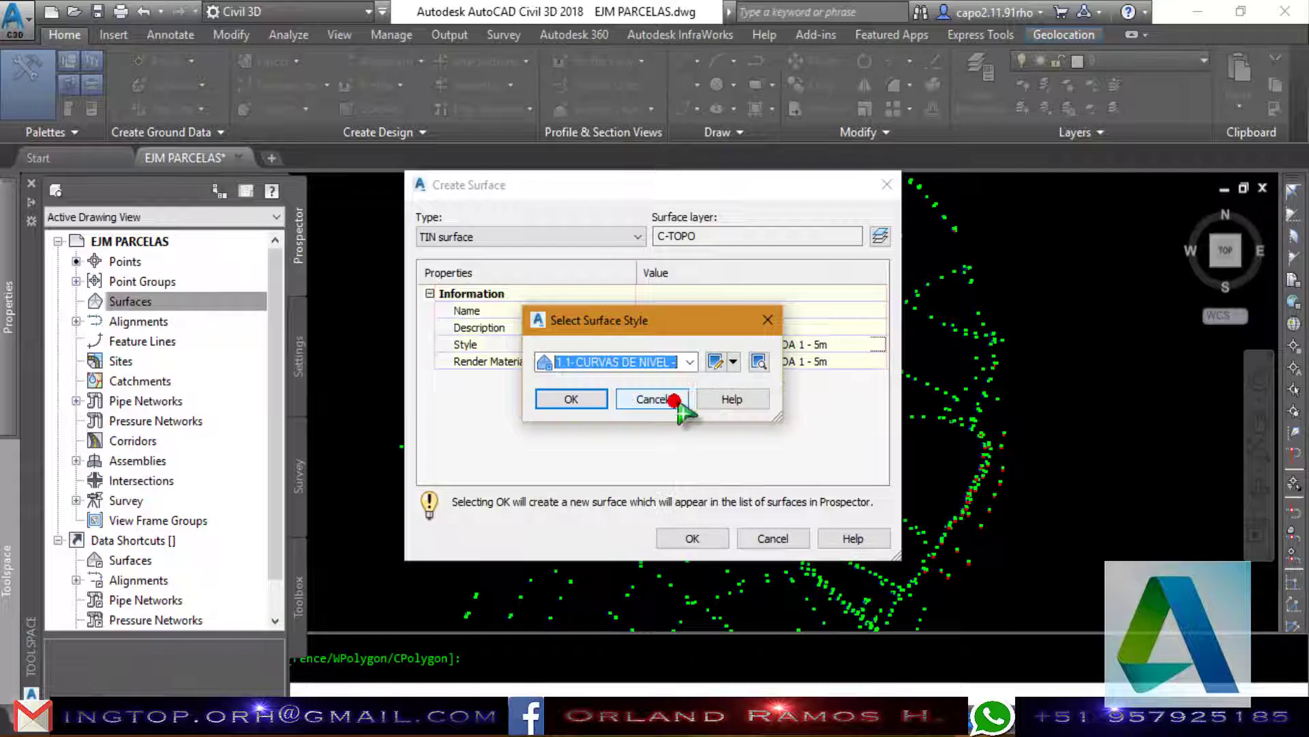
click(573, 400)
click(692, 538)
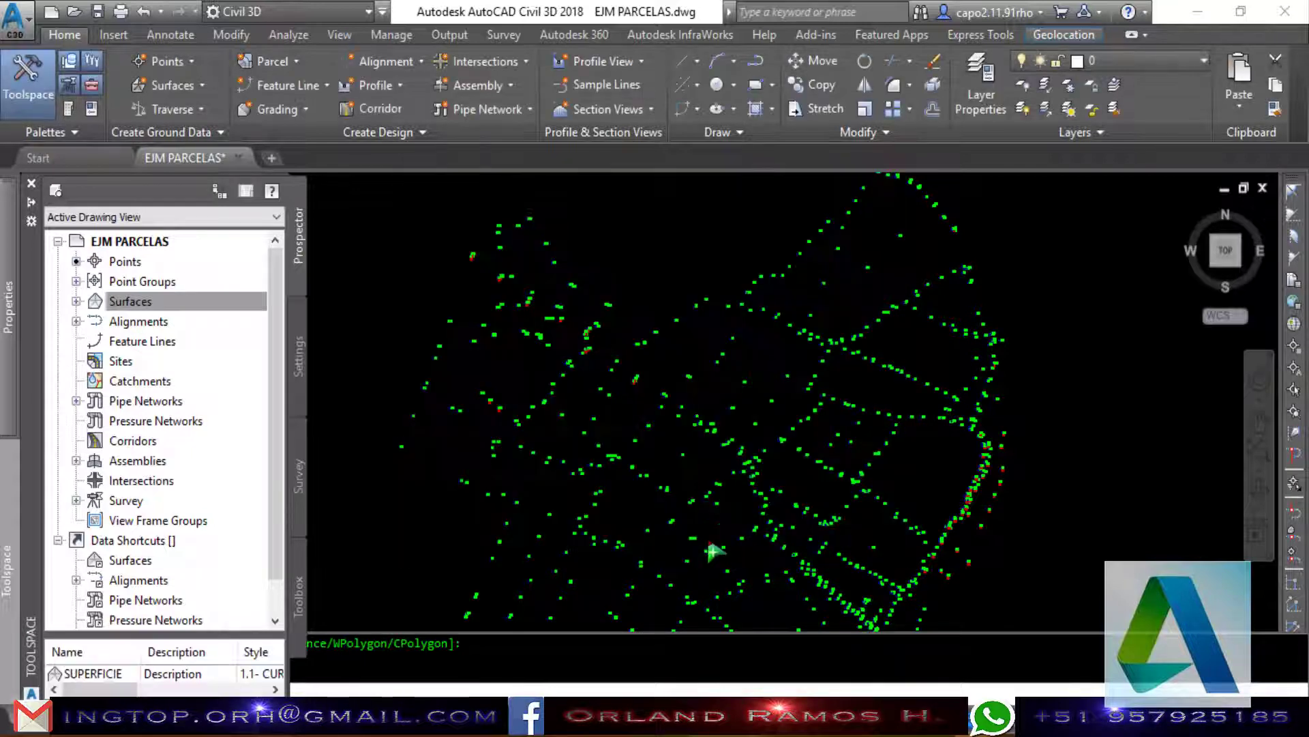
Add the PUNTOS point group under SUPERFICIE > Definition > Point Groups in Prospector.
click(76, 300)
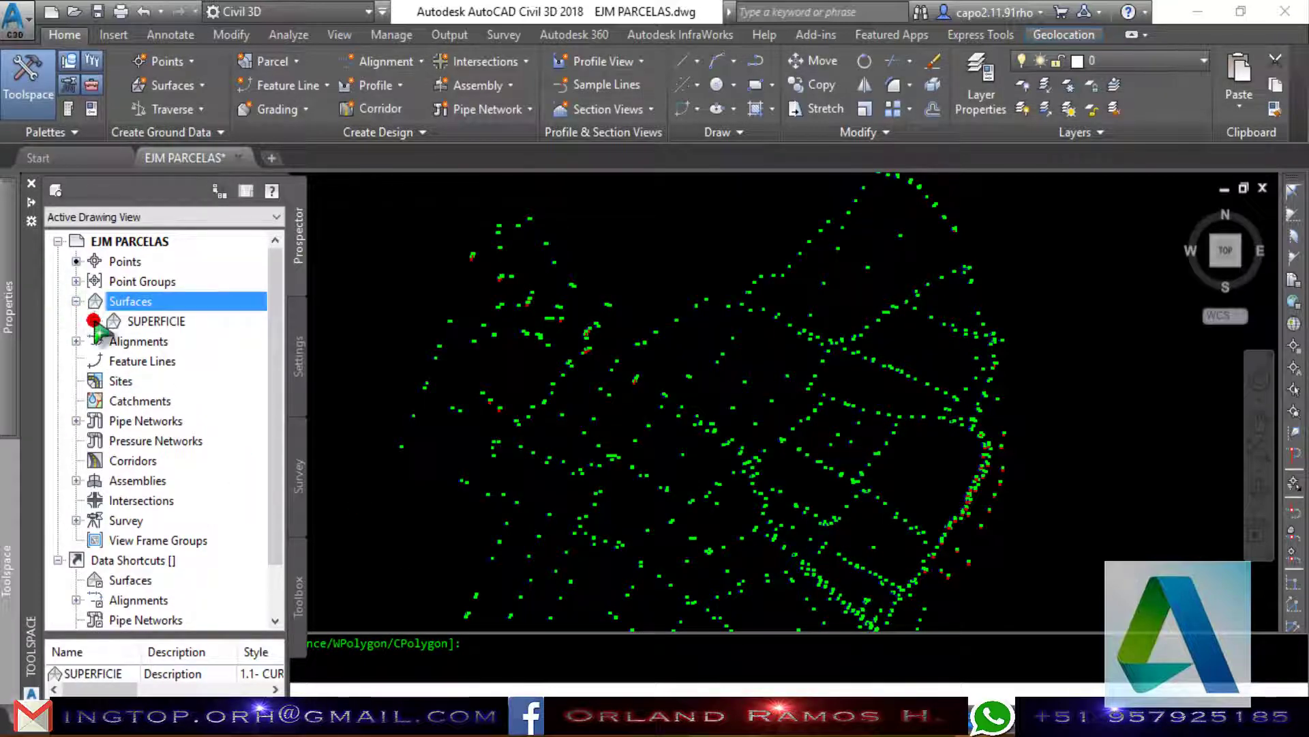
click(95, 321)
click(113, 381)
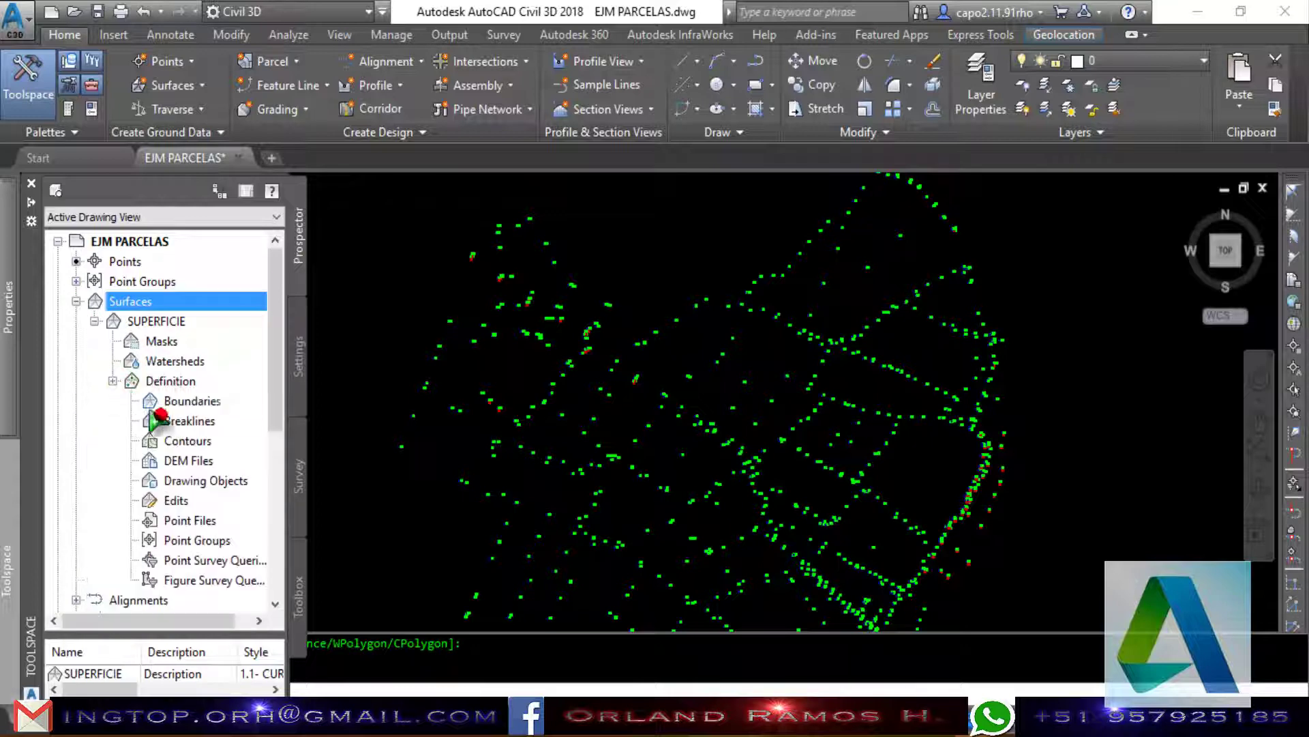
click(231, 540)
right_click(232, 542)
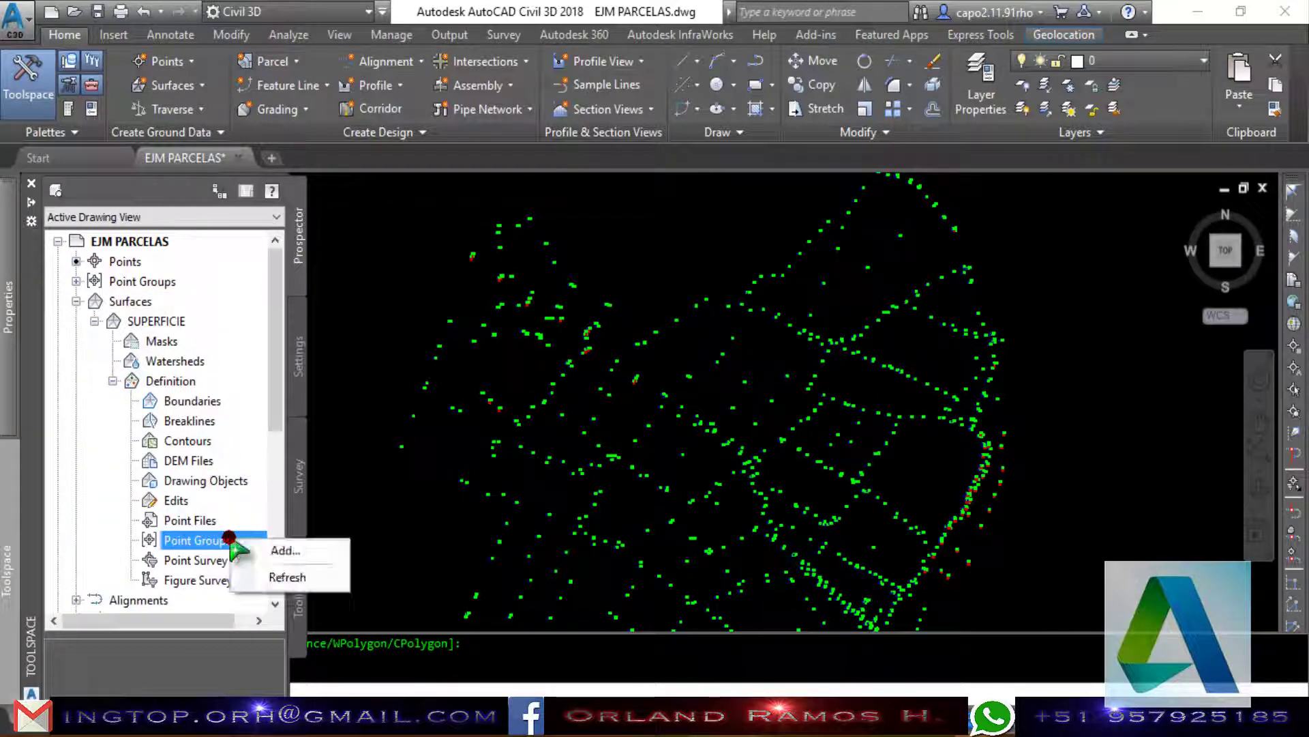
click(284, 550)
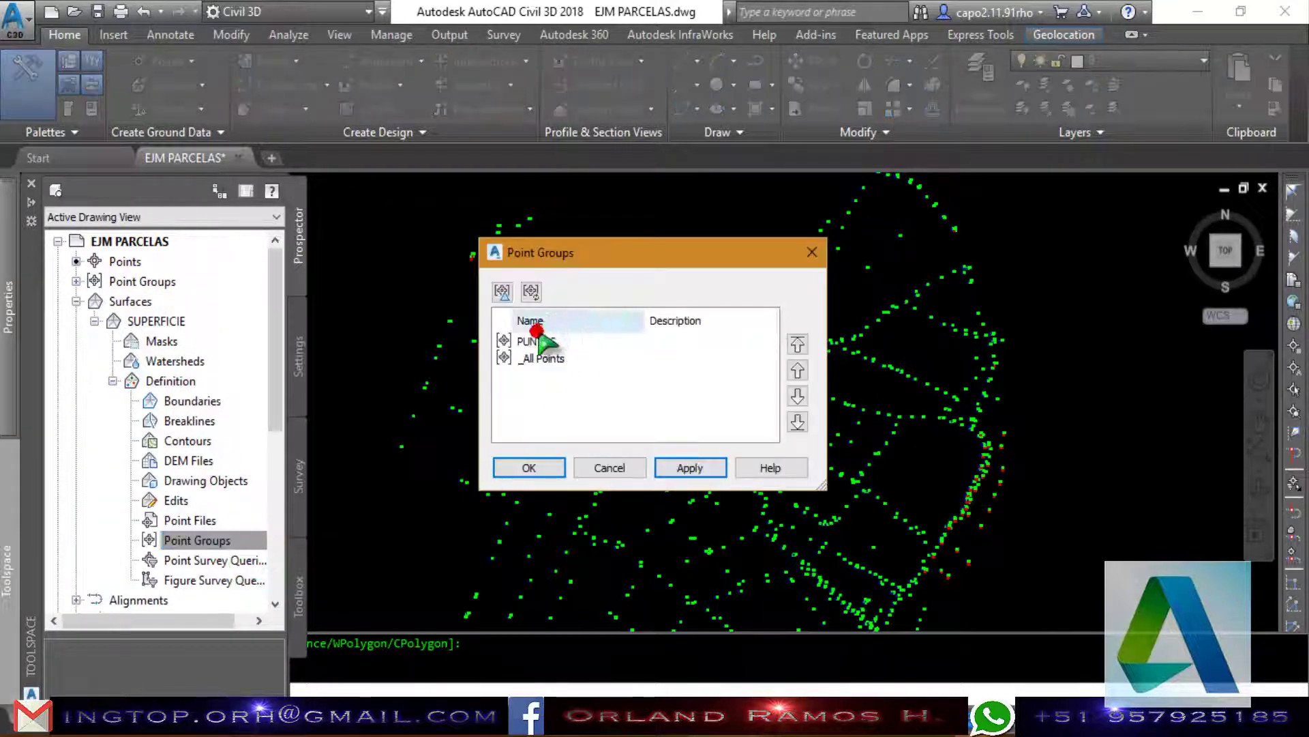
click(541, 343)
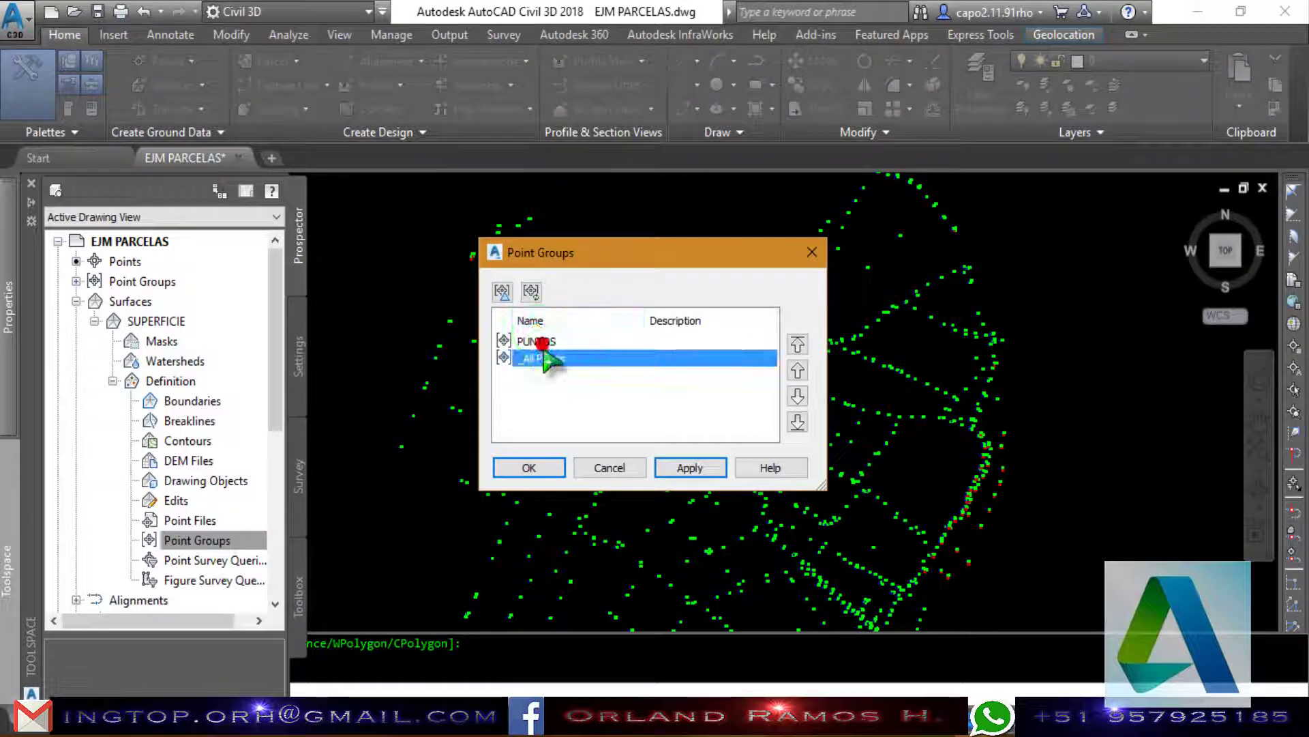
click(537, 476)
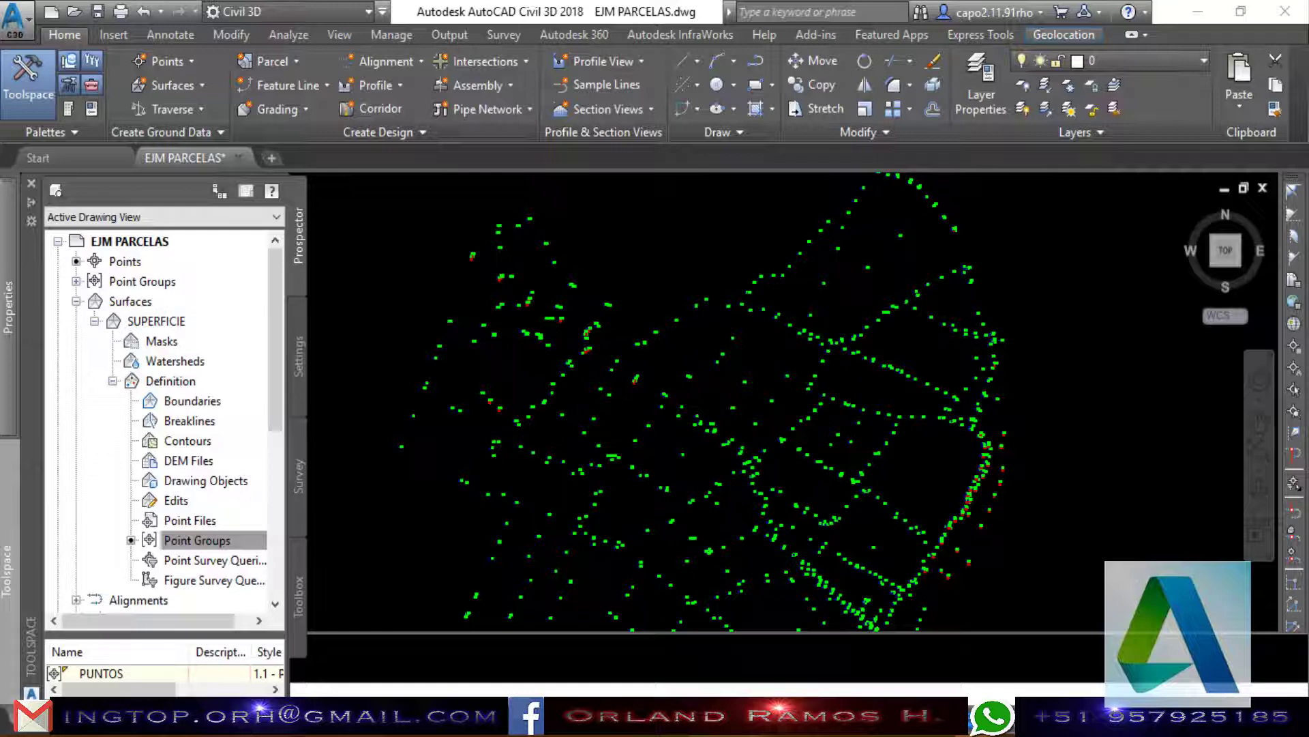
Zoom extents with ZE and wheel-zoom in to view the SUPERFICIE contours among the points.
text(ZE)
key(Return)
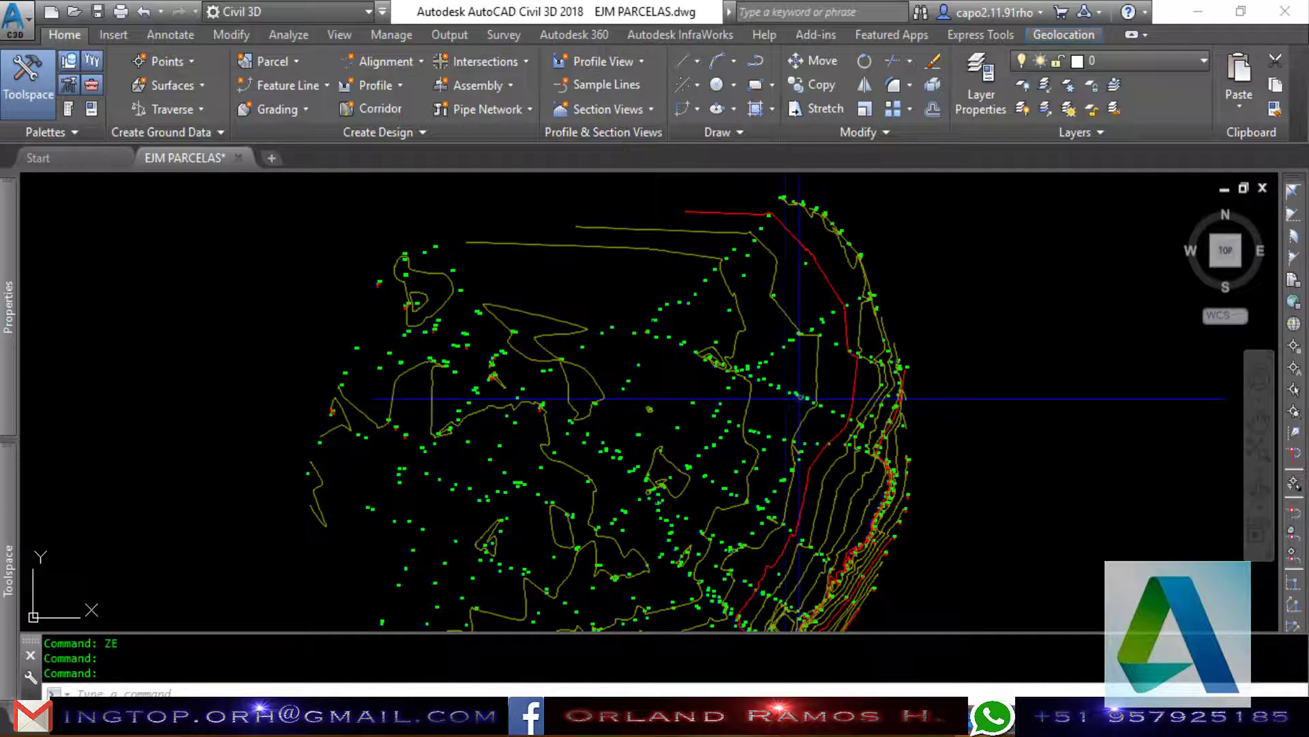
scroll(799, 398, down, 2)
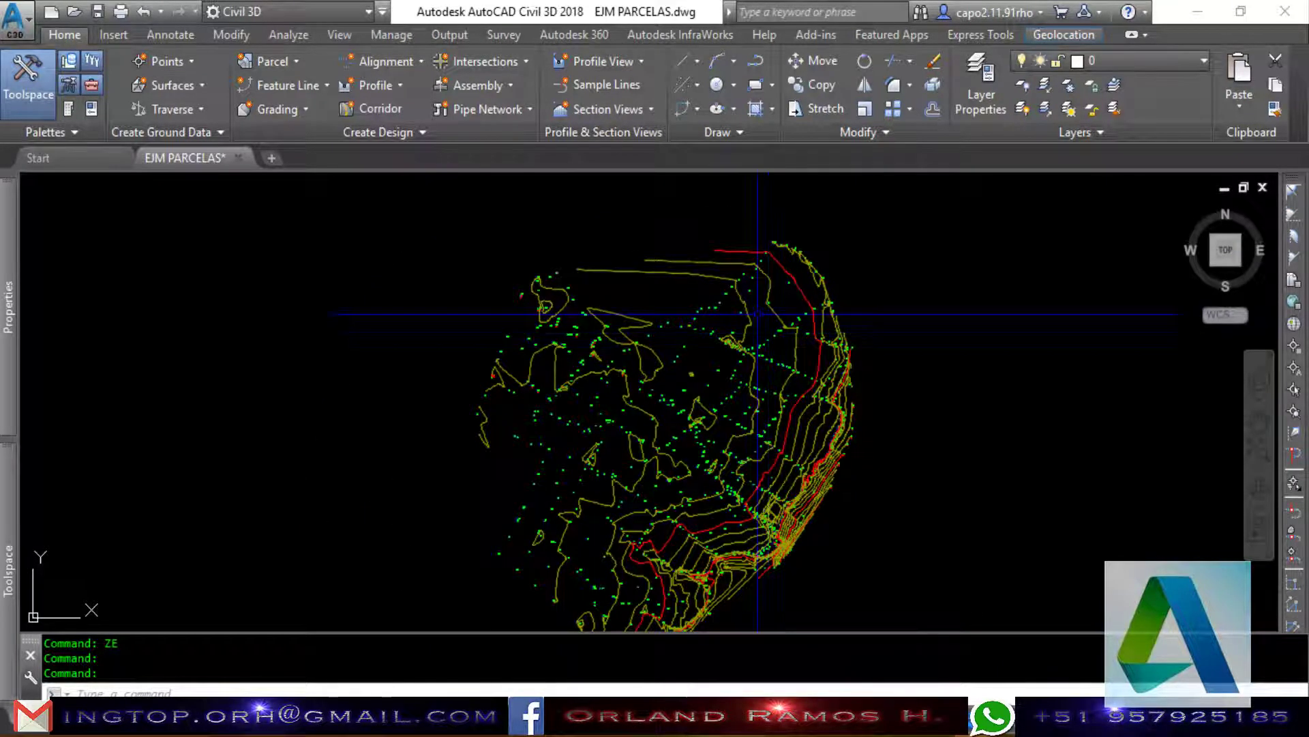
scroll(770, 281, up, 2)
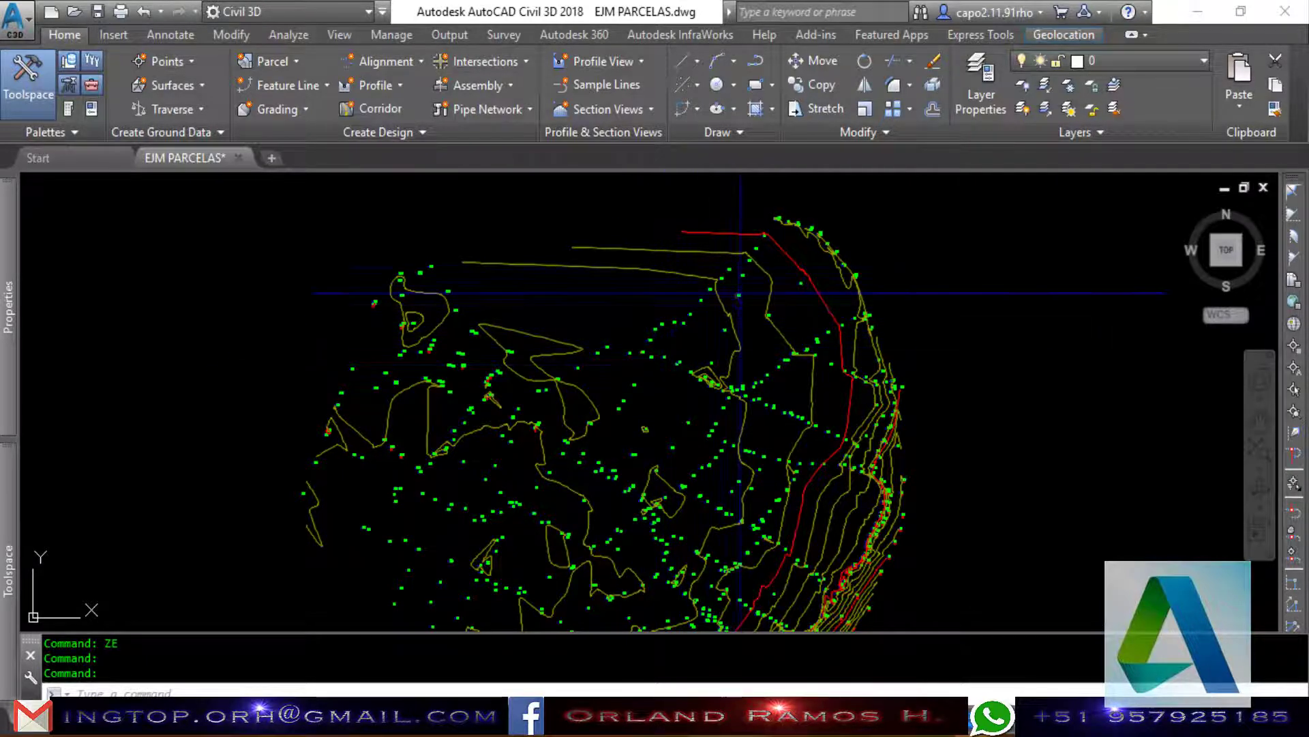
scroll(708, 318, up, 2)
scroll(708, 318, up, 2)
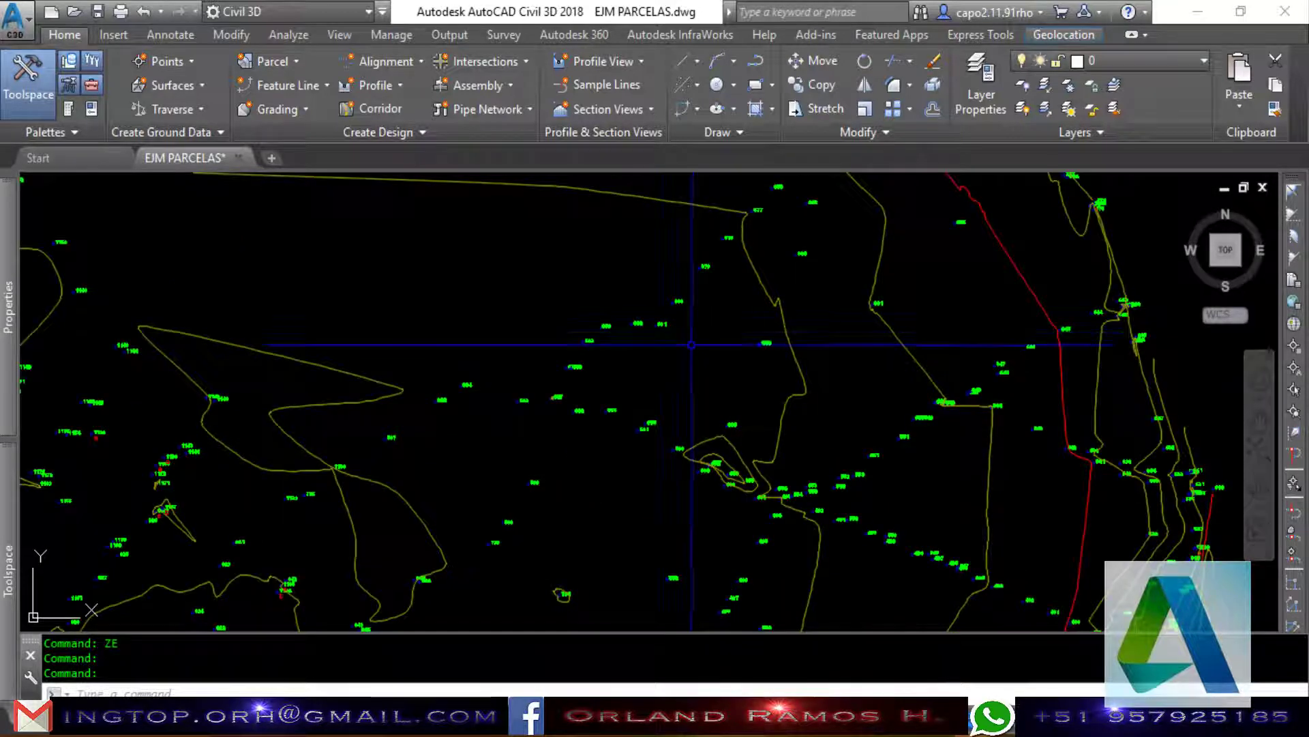
Draw a trial polyline from the point near 682 to the point near 858.
text(PL)
key(Return)
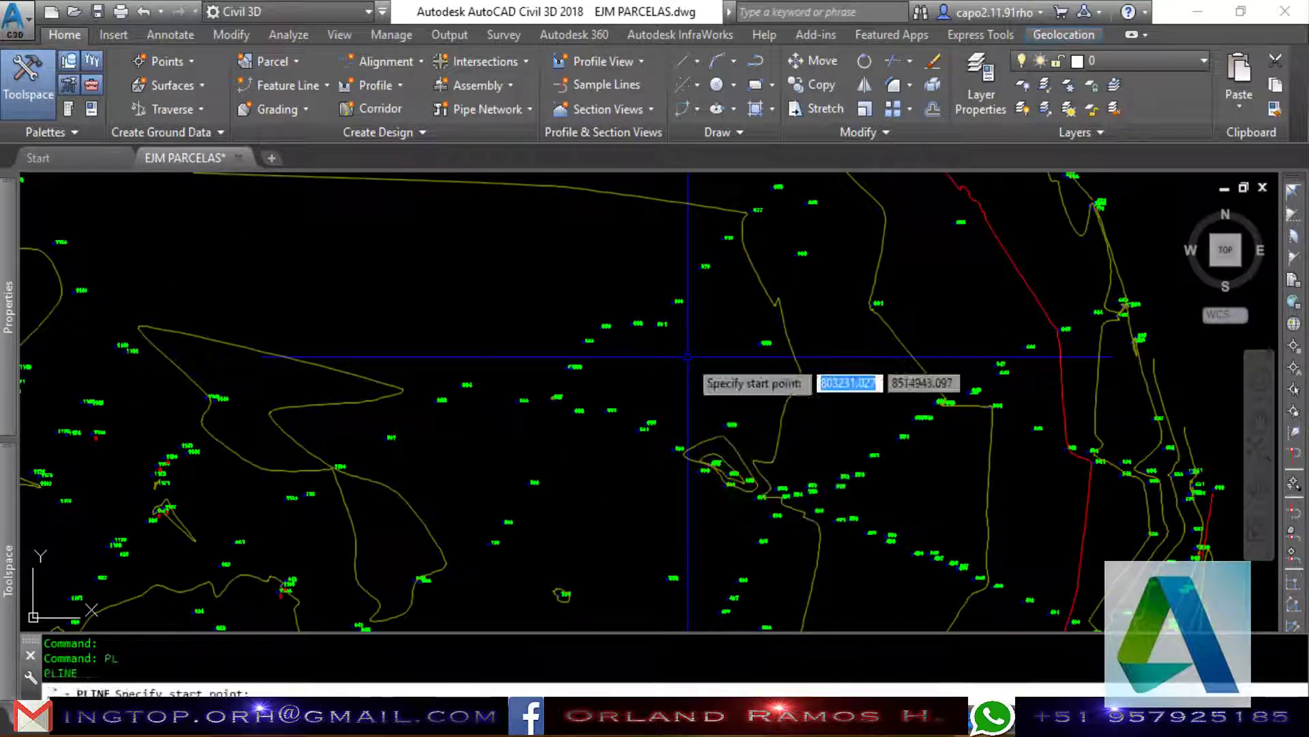
scroll(673, 353, up, 2)
scroll(552, 320, up, 4)
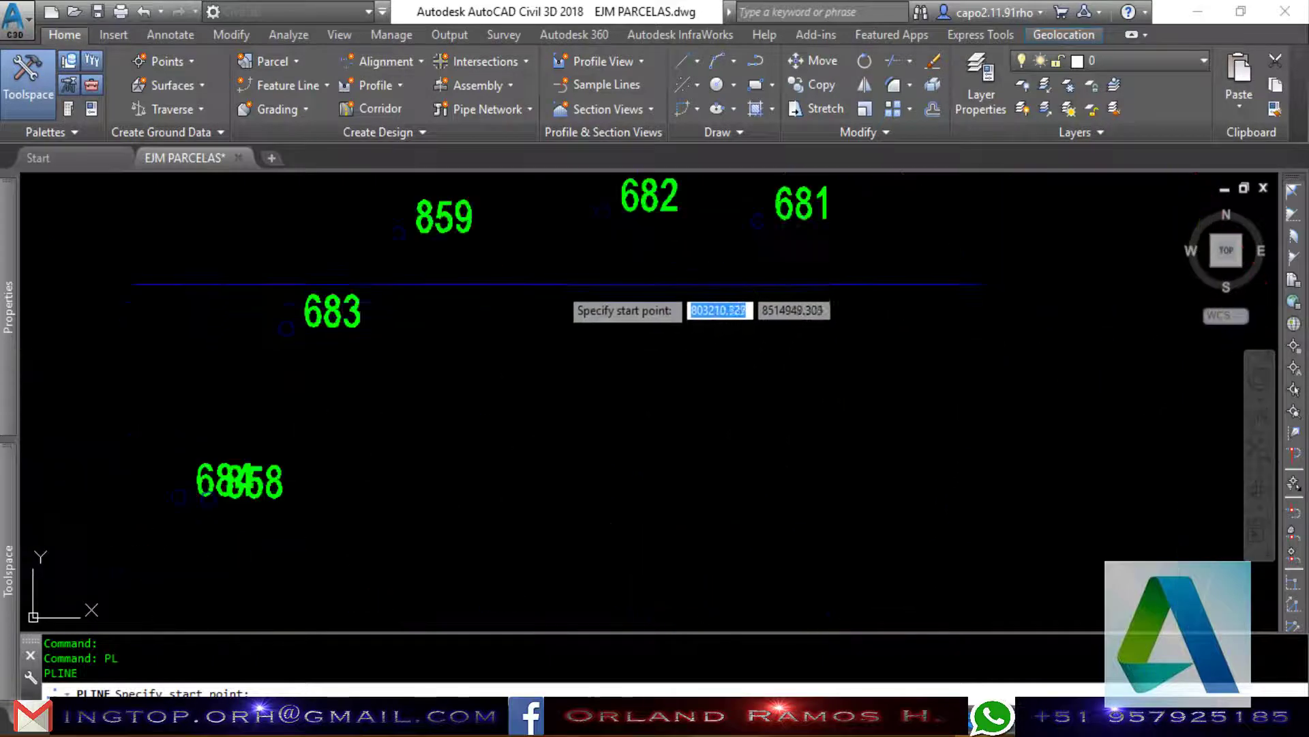
click(603, 212)
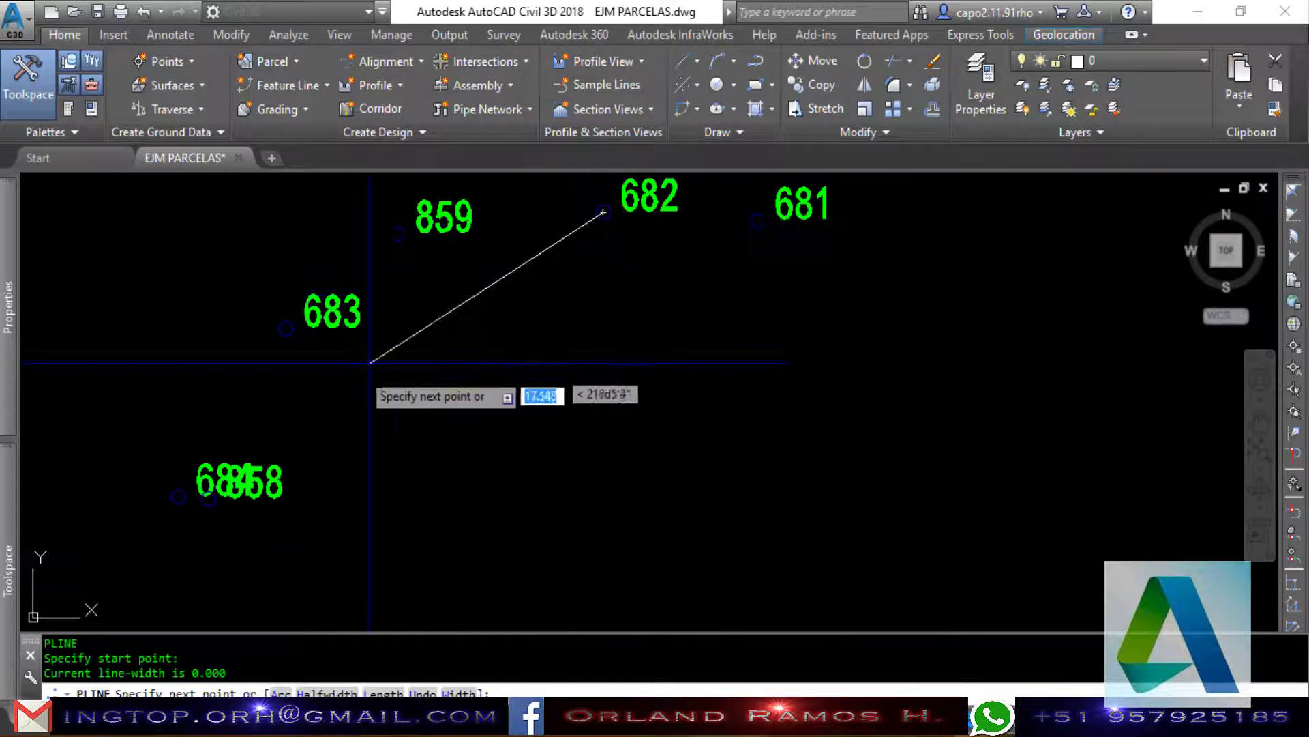
click(182, 499)
scroll(287, 436, down, 2)
scroll(410, 437, down, 2)
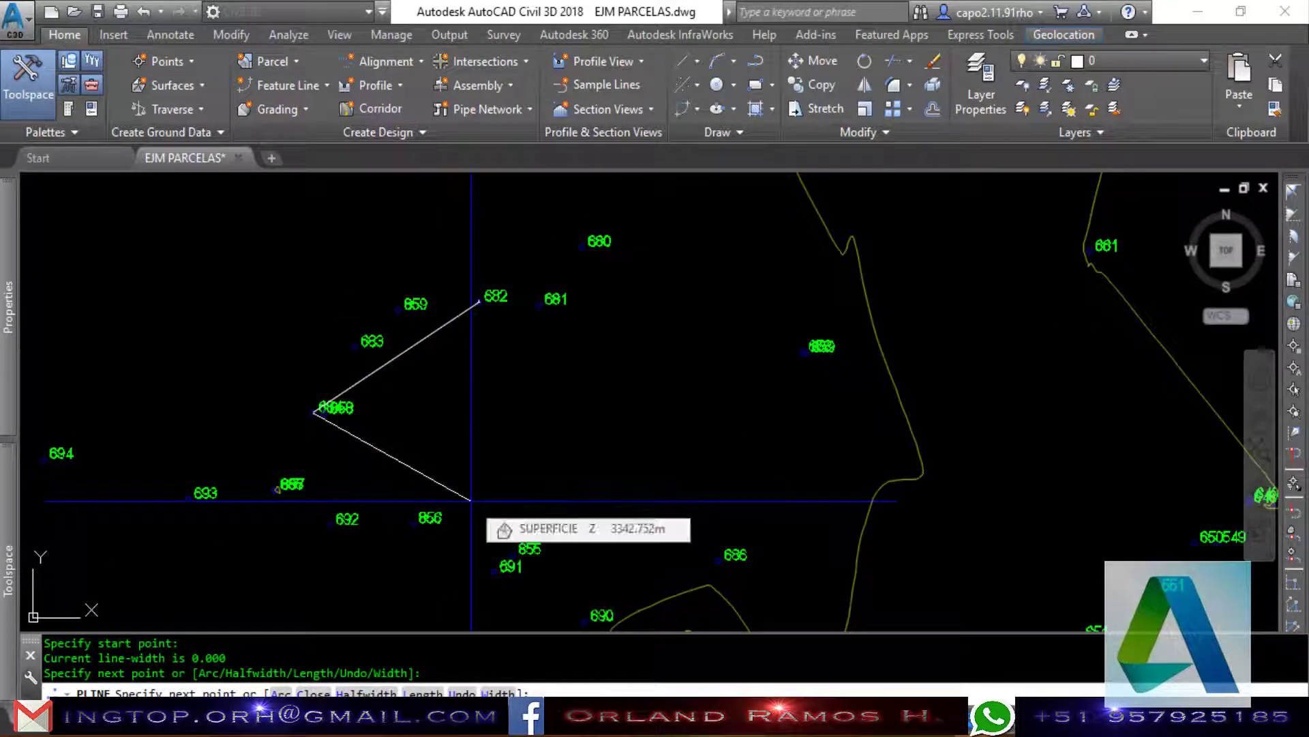
Erase the trial polyline, zoom out over the lot layout, and show the Prospector tree again.
key(Escape)
click(470, 500)
key(Delete)
scroll(450, 484, down, 3)
scroll(430, 471, down, 2)
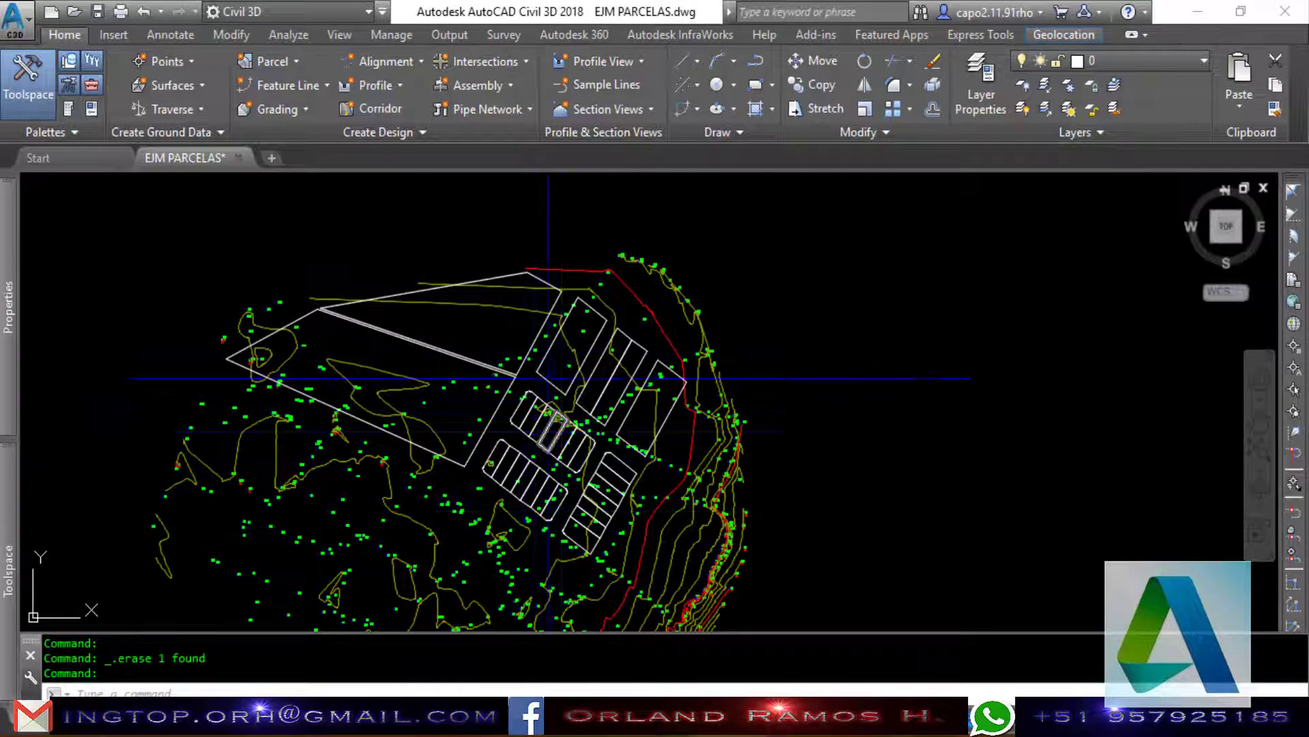
scroll(566, 366, up, 2)
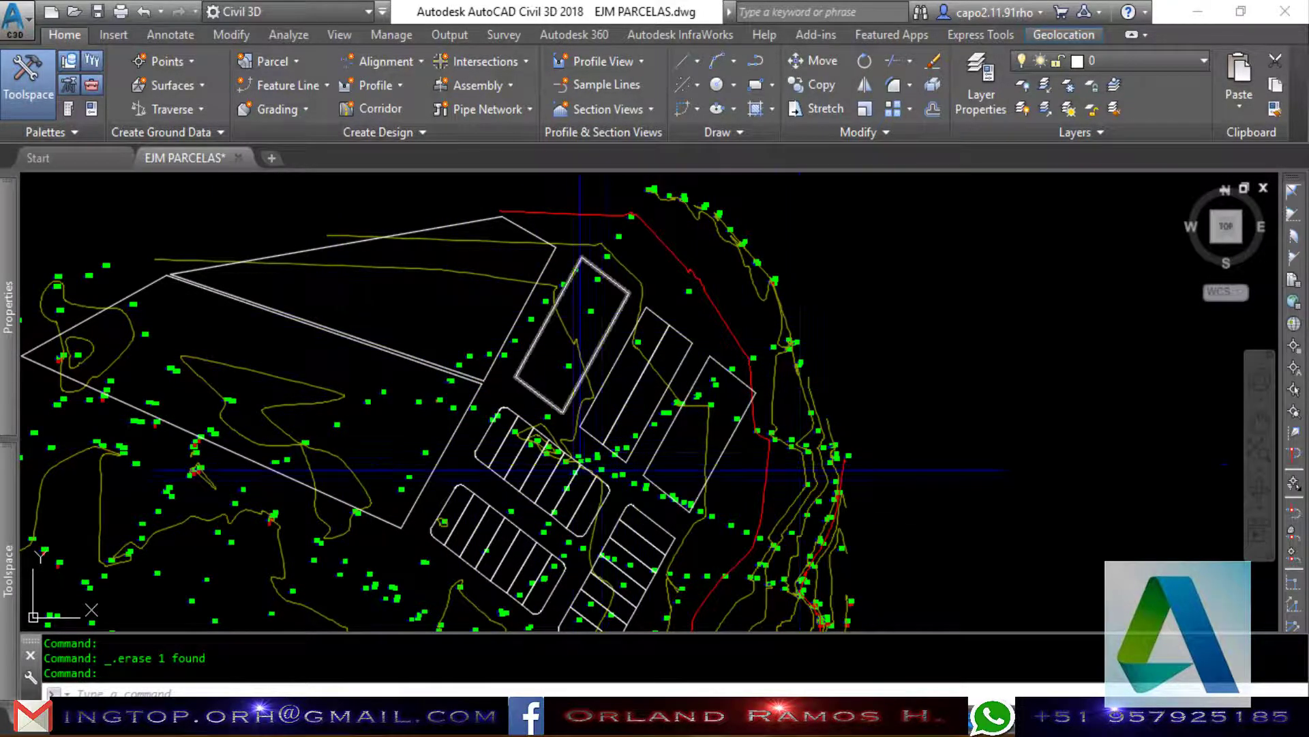
scroll(539, 328, down, 2)
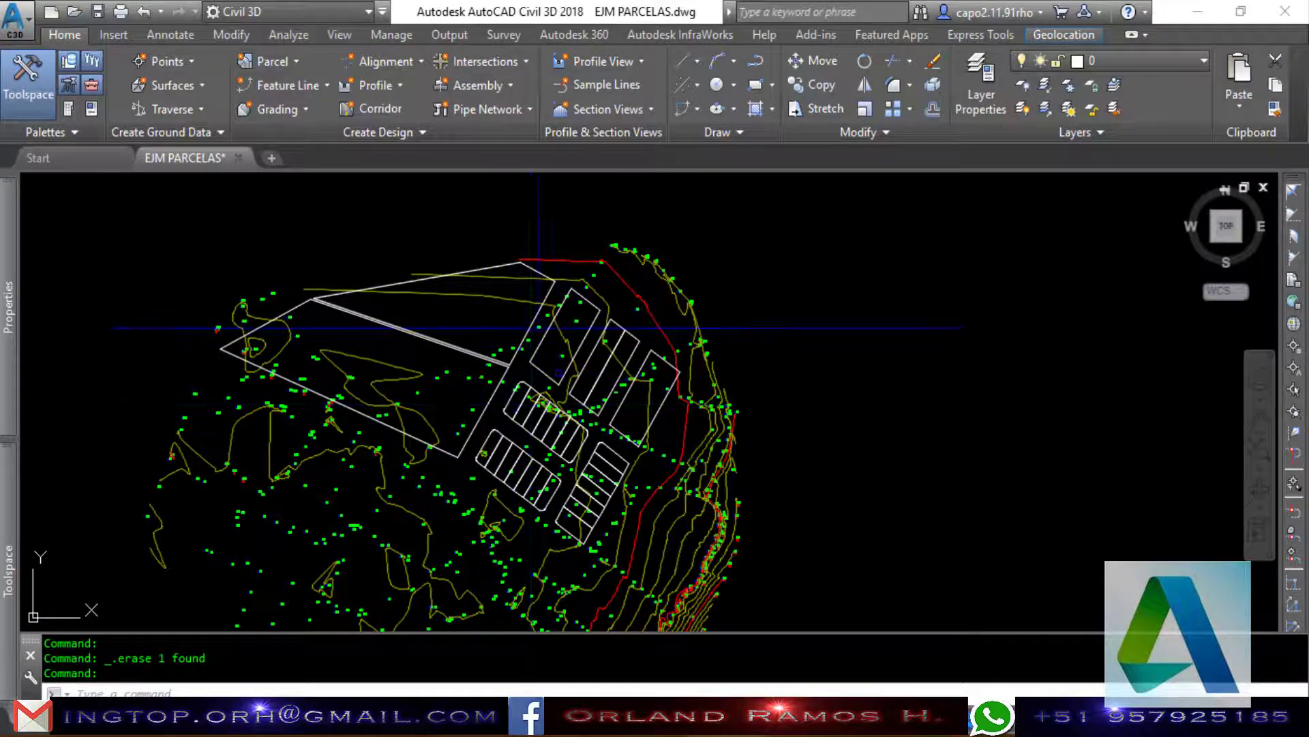
scroll(539, 328, down, 2)
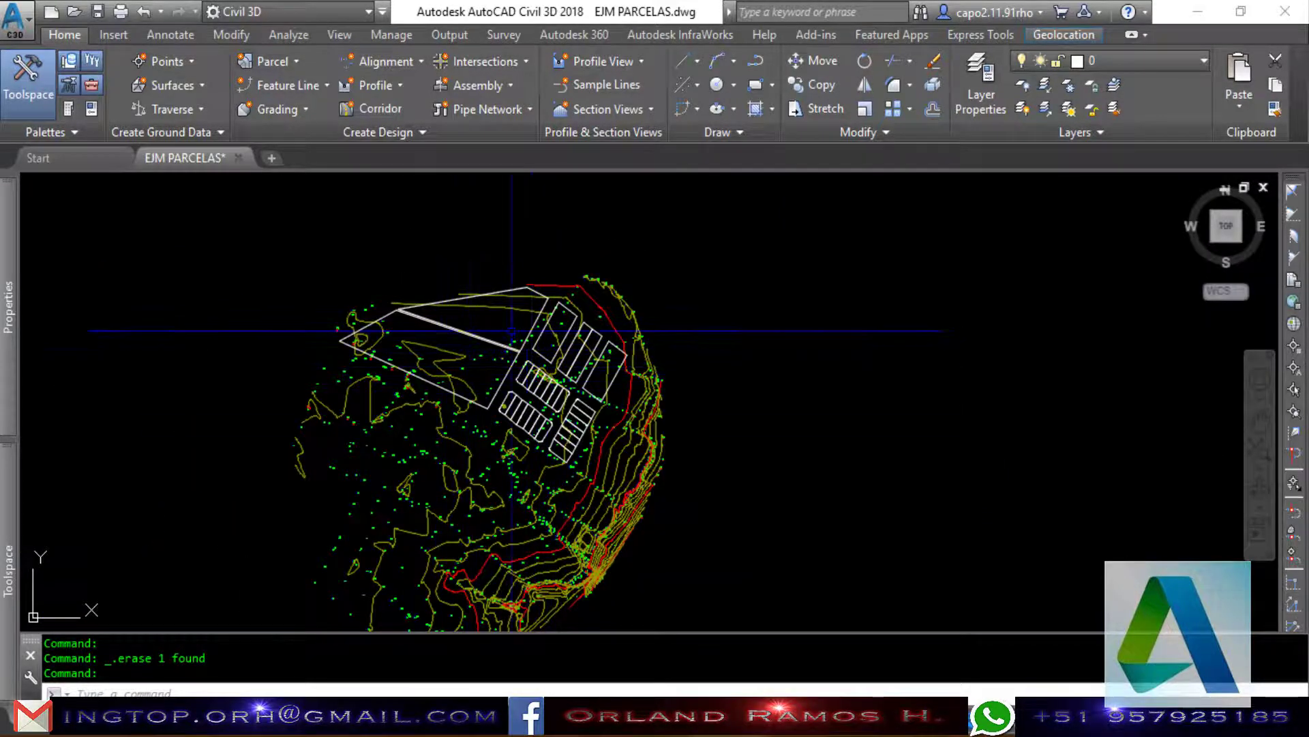
scroll(512, 331, up, 2)
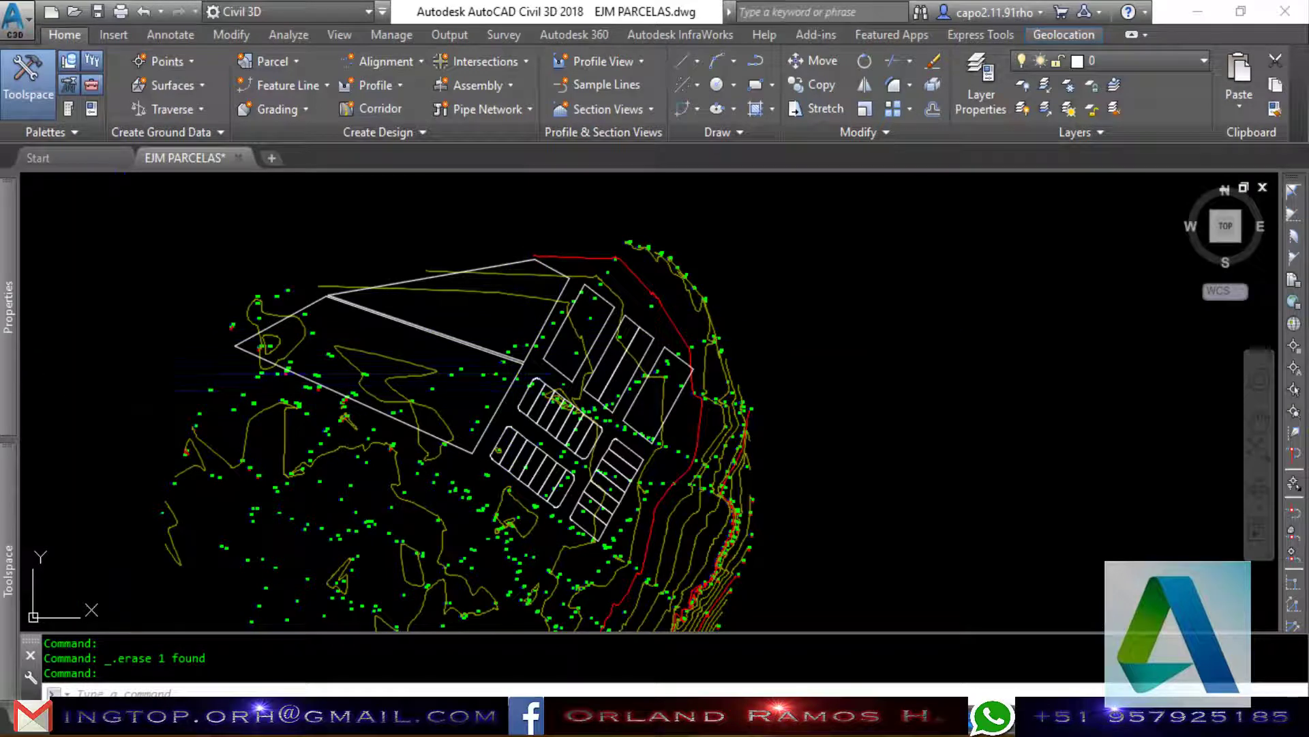
click(15, 498)
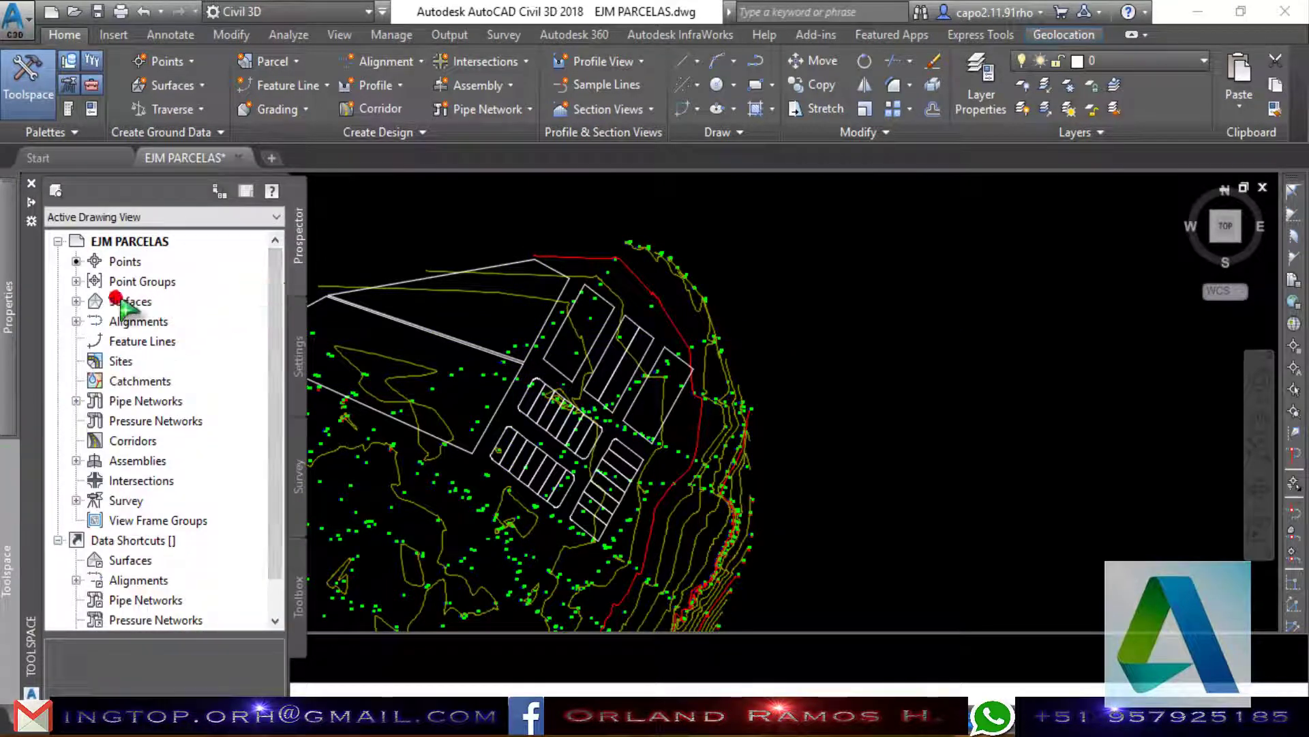
Set the PUNTOS point group's point style to 1.2 - NINGUN PUNTO and apply it.
click(76, 281)
click(150, 301)
right_click(174, 303)
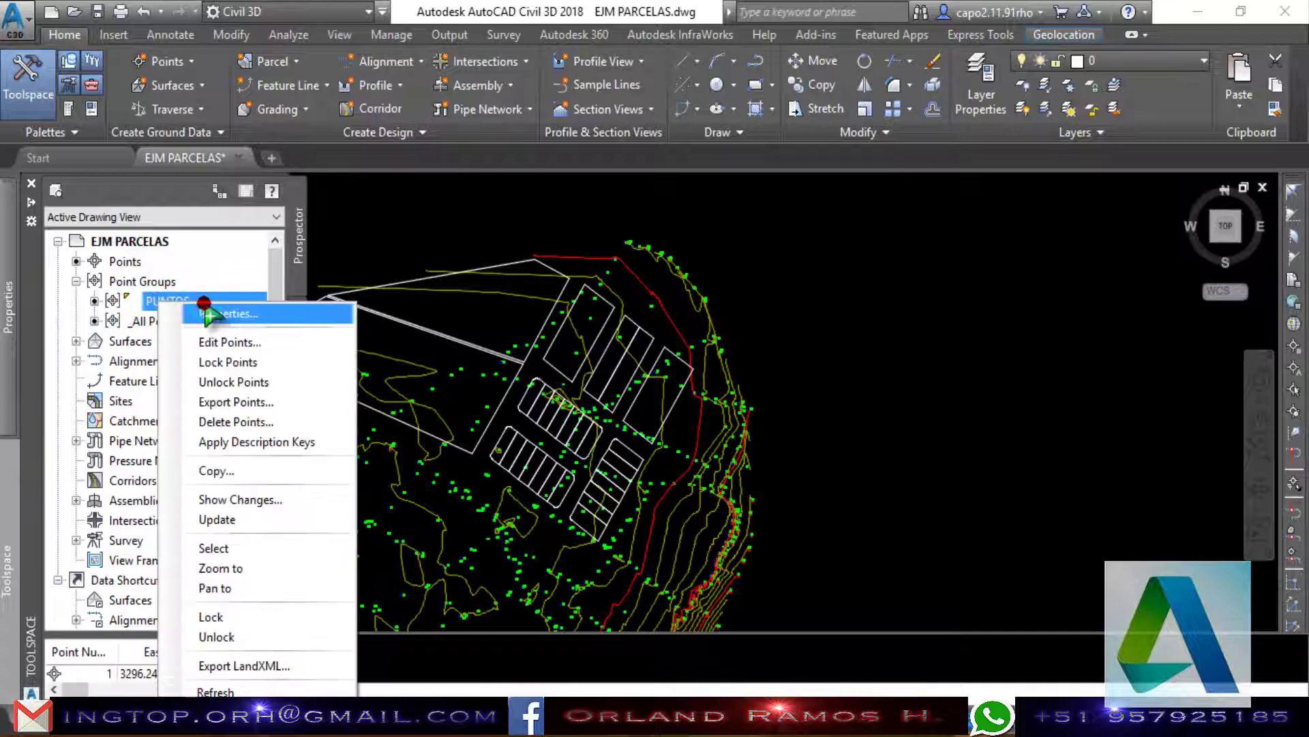
click(429, 371)
click(551, 379)
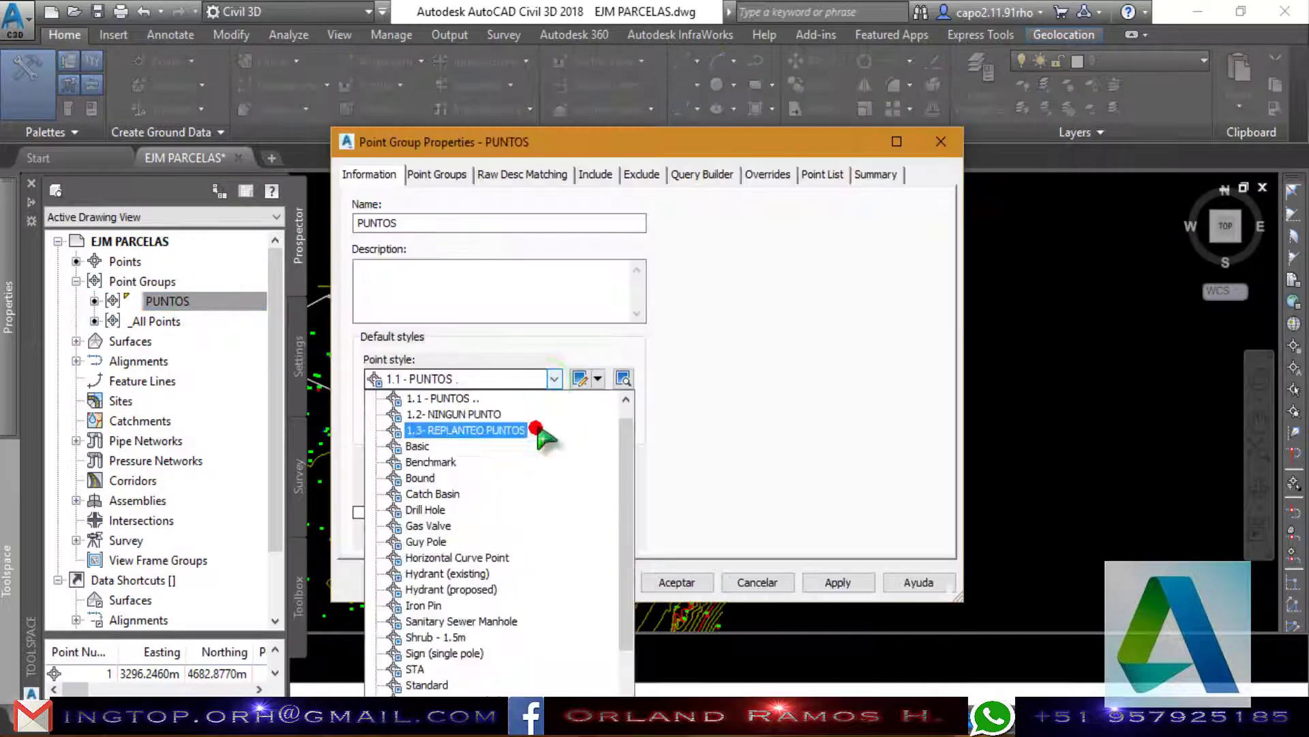
click(477, 412)
click(806, 582)
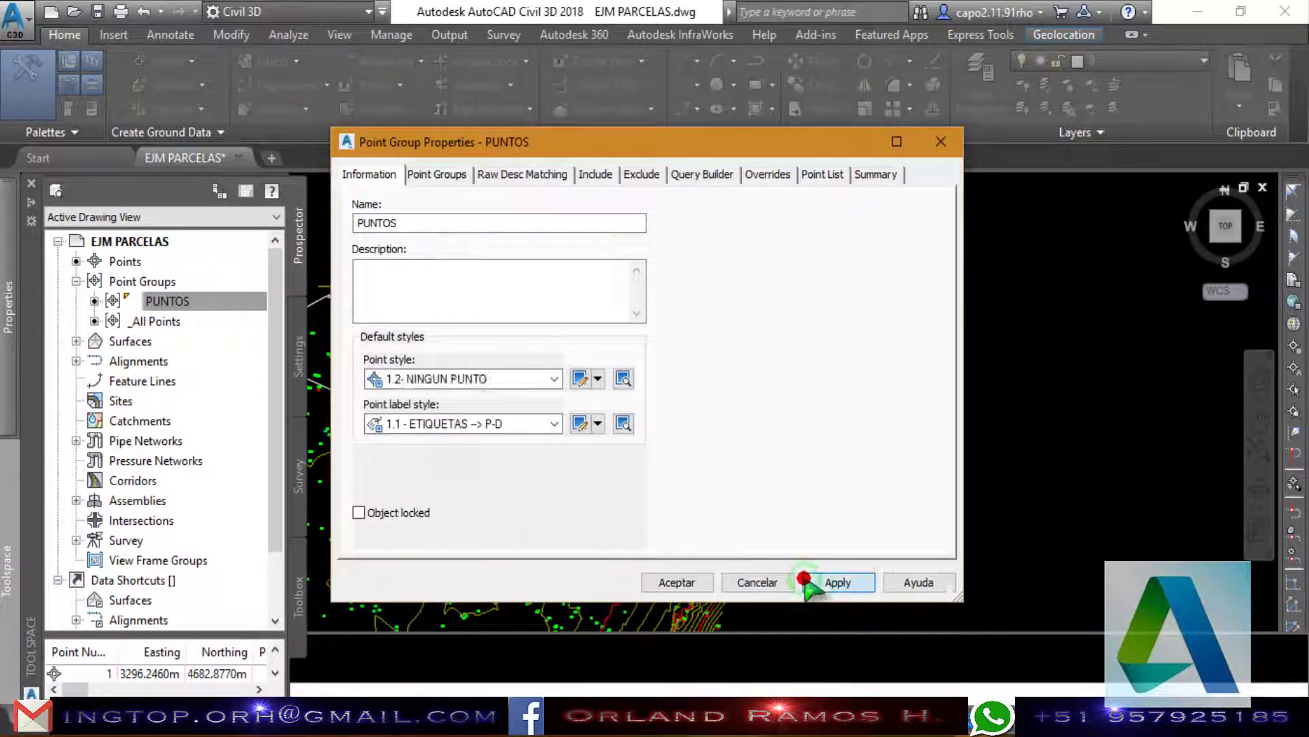
click(705, 584)
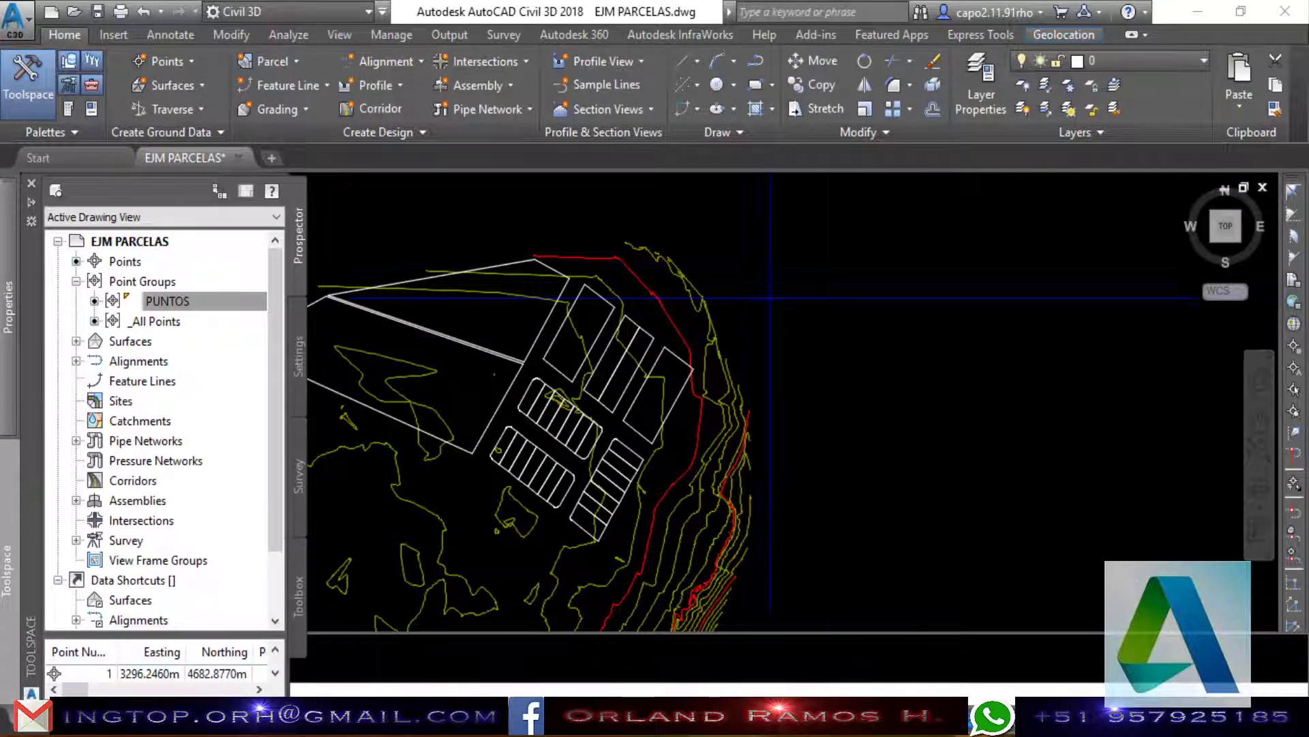
Zoom around the drawing and select the SUPERFICIE surface contours.
scroll(852, 298, down, 2)
scroll(685, 334, down, 1)
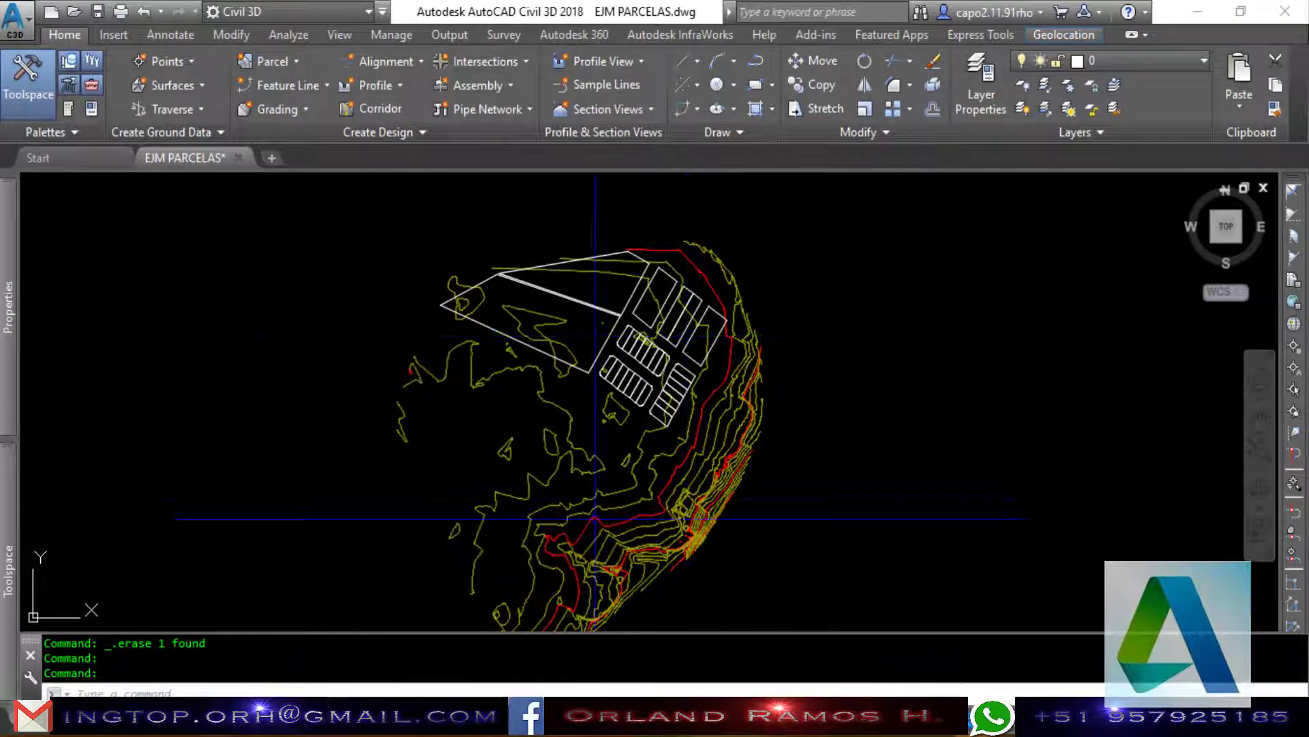
scroll(648, 368, up, 2)
scroll(545, 423, down, 2)
scroll(588, 474, up, 5)
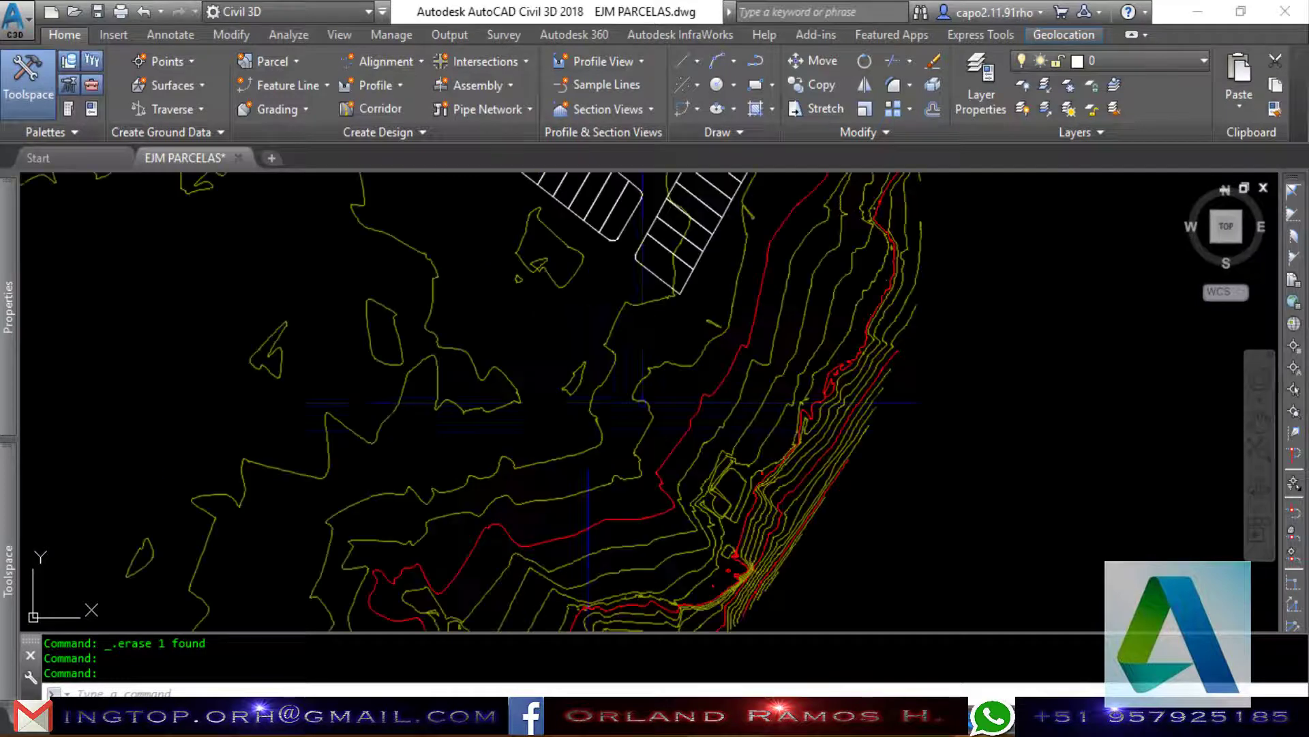
scroll(633, 517, down, 5)
scroll(586, 487, up, 2)
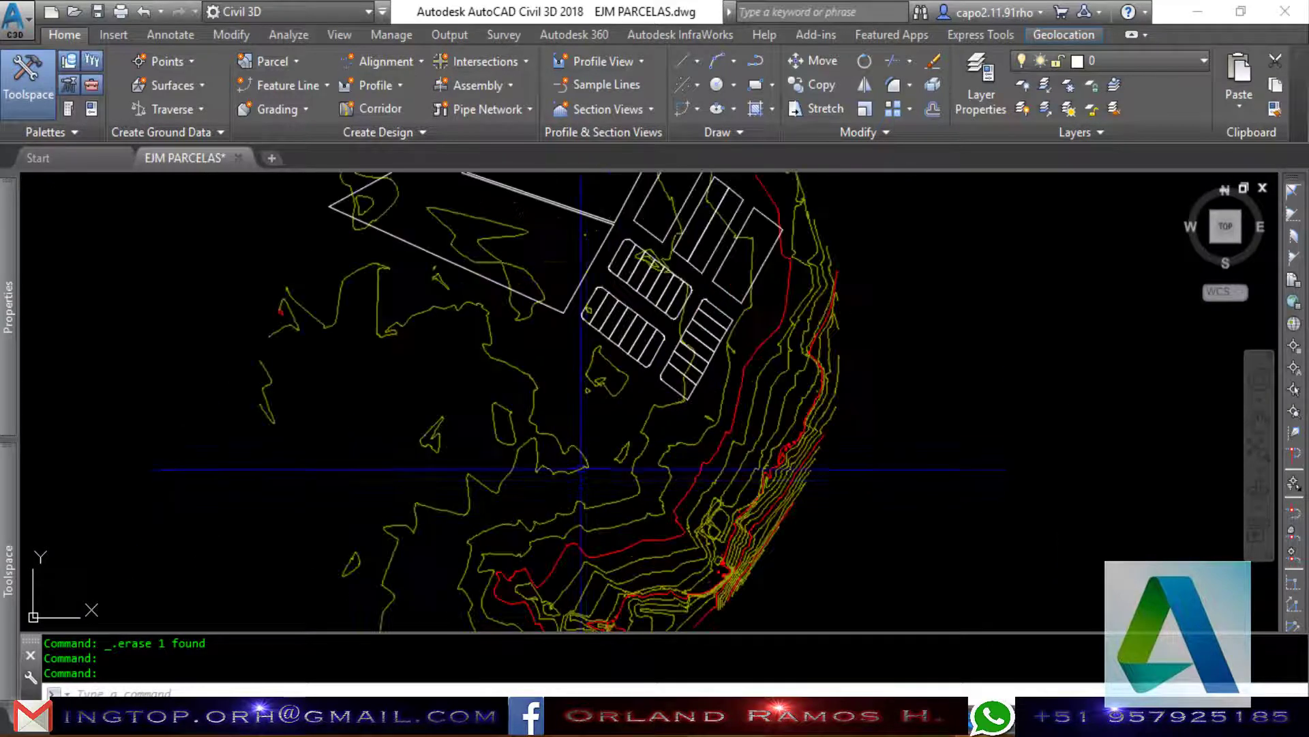
click(585, 475)
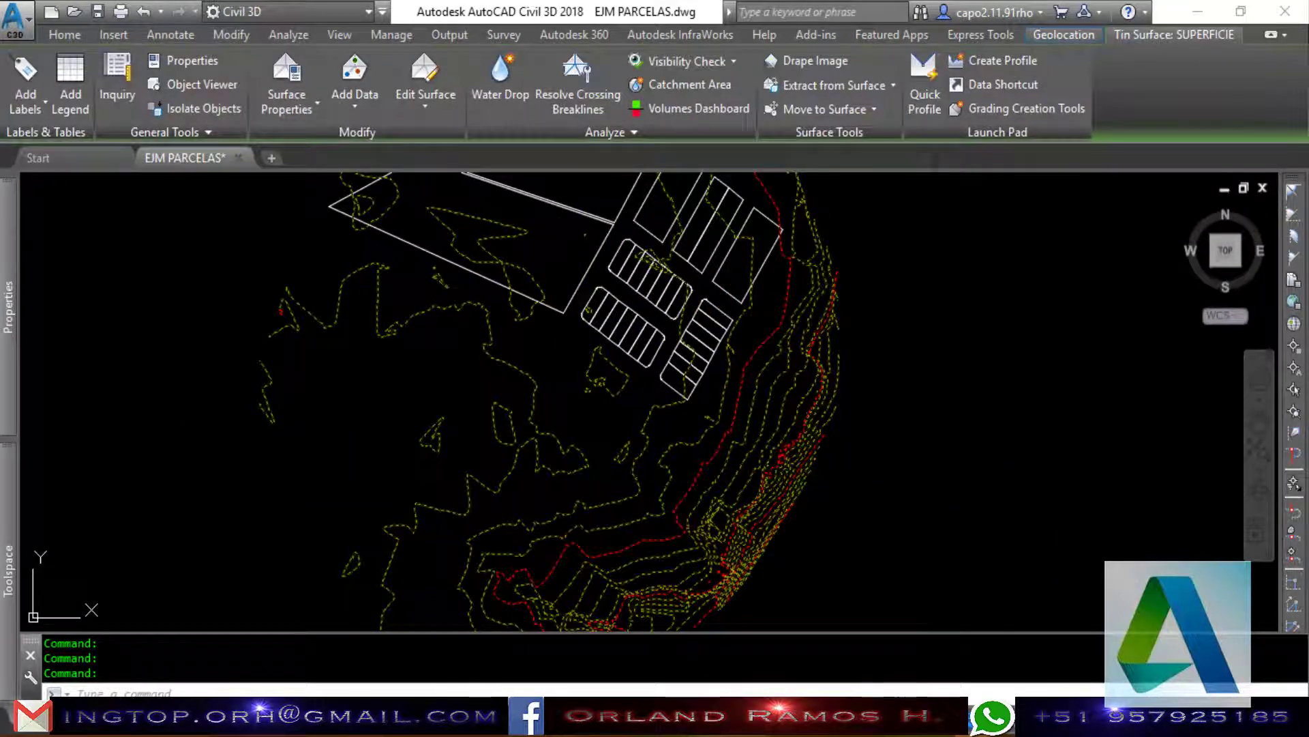
Turn on Triangles display in the SUPERFICIE surface's current style.
right_click(682, 485)
click(860, 371)
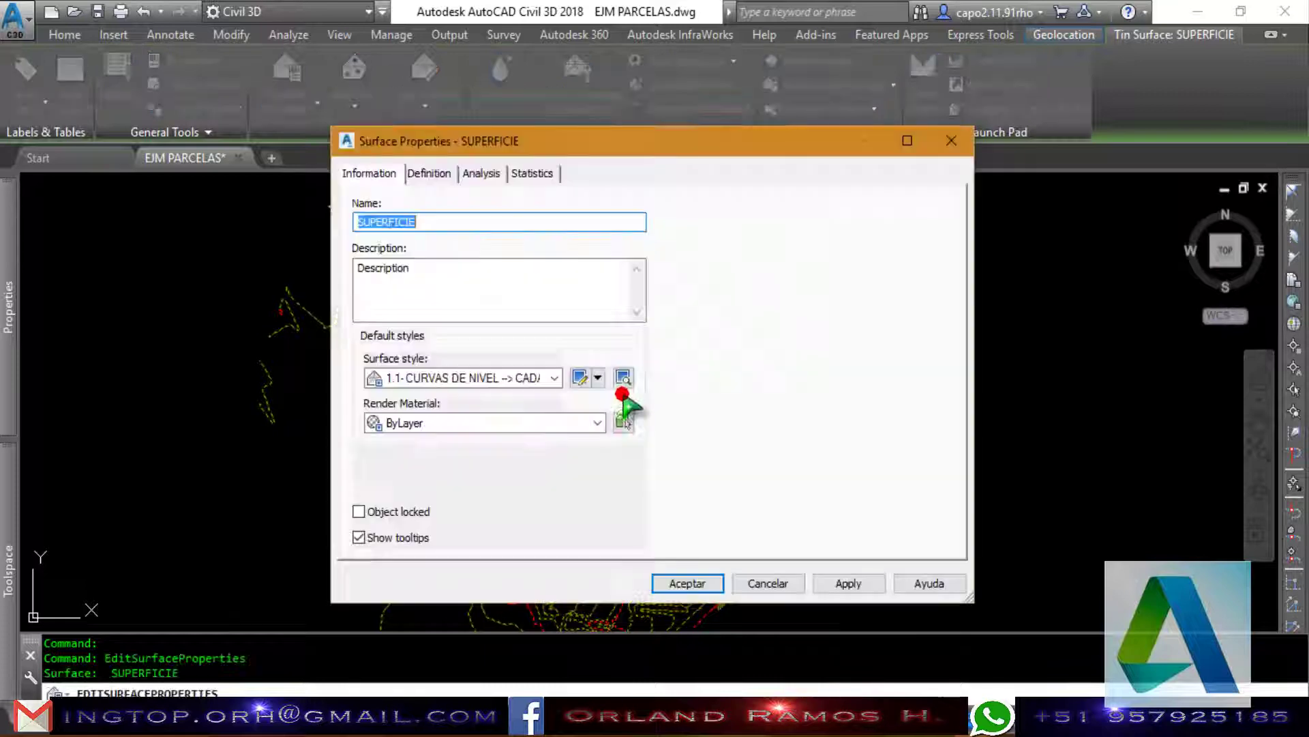
click(586, 376)
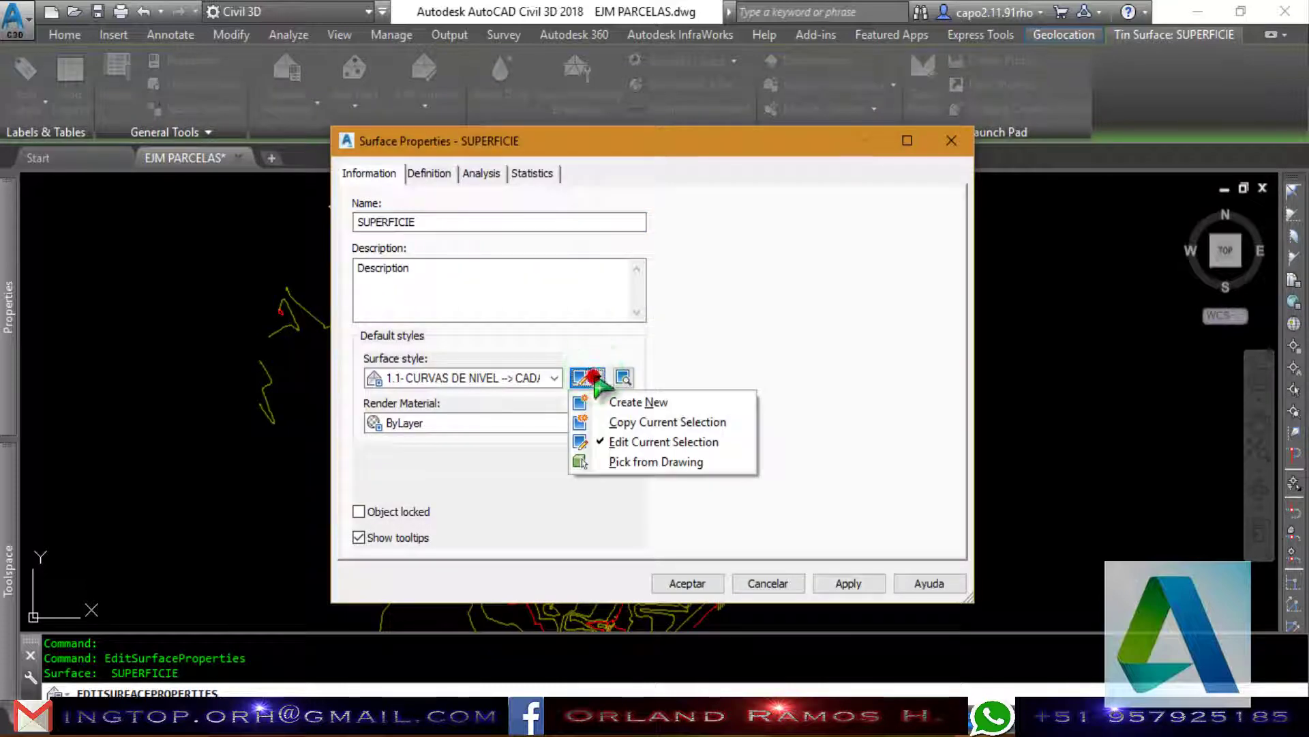
click(665, 442)
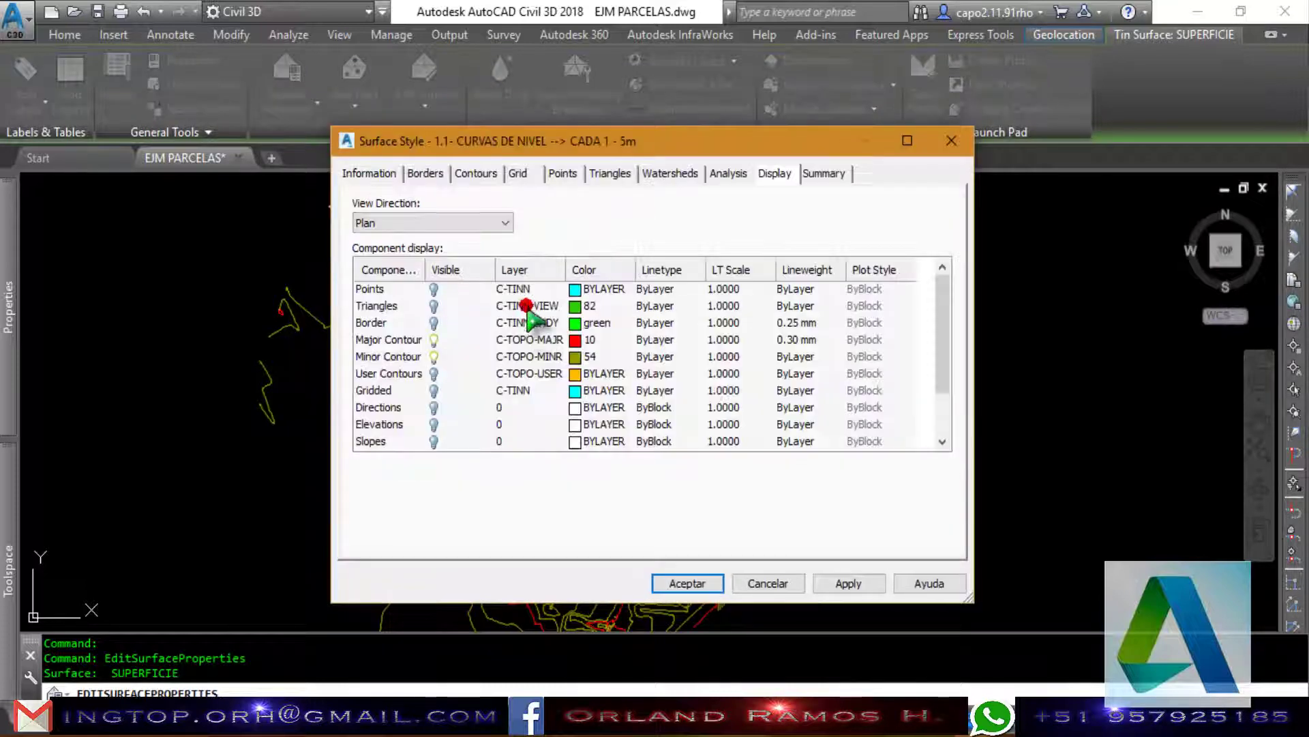
click(433, 306)
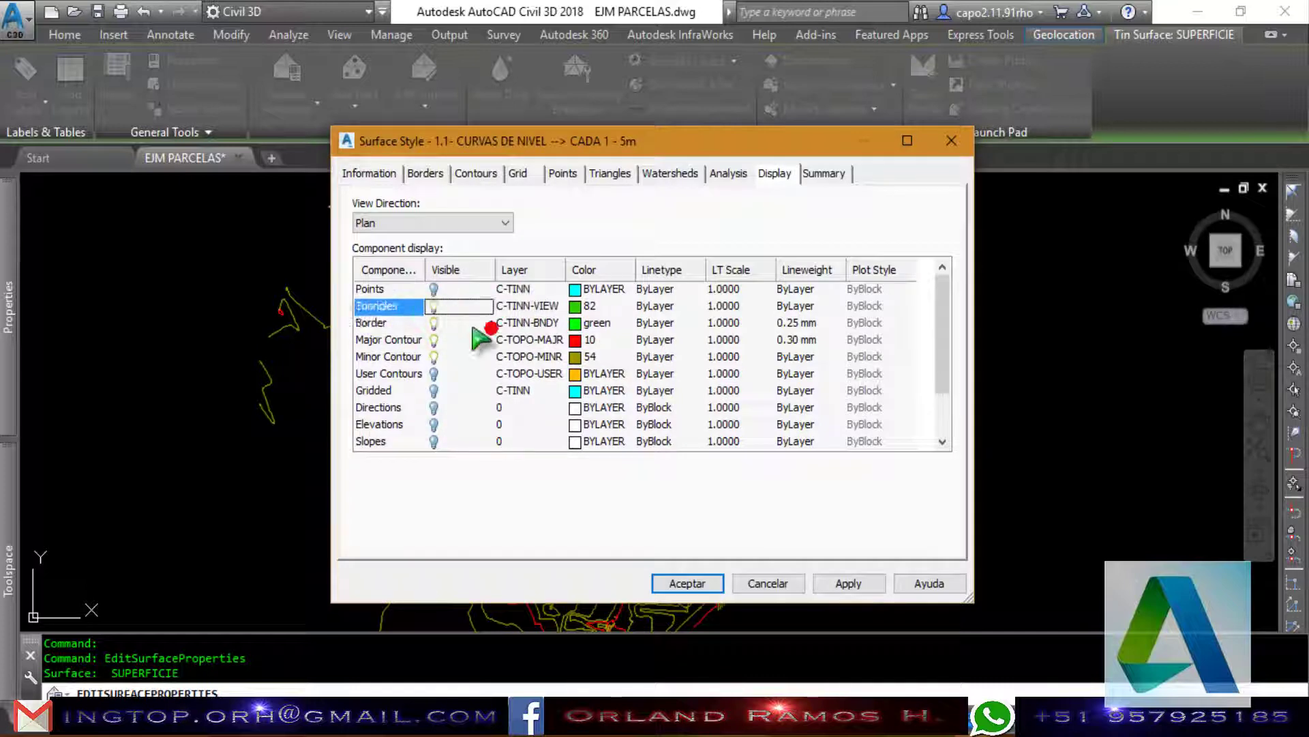
click(686, 582)
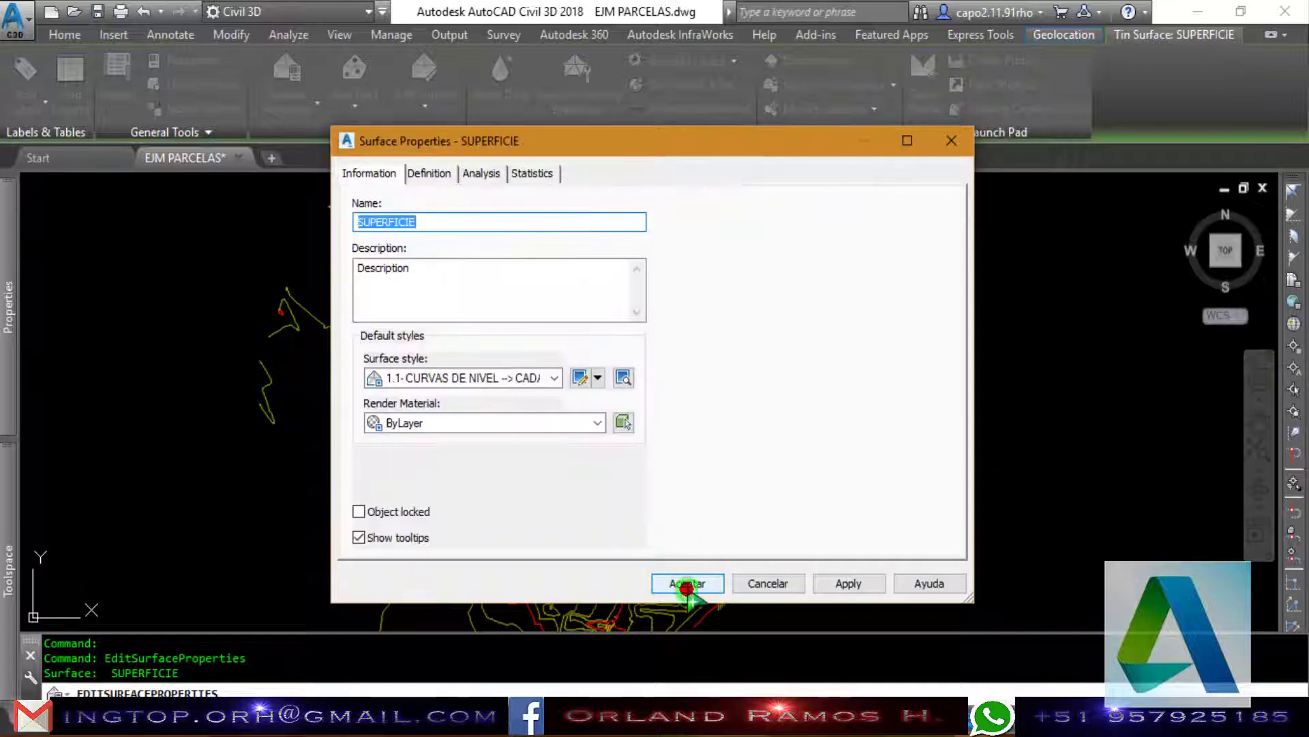
click(687, 585)
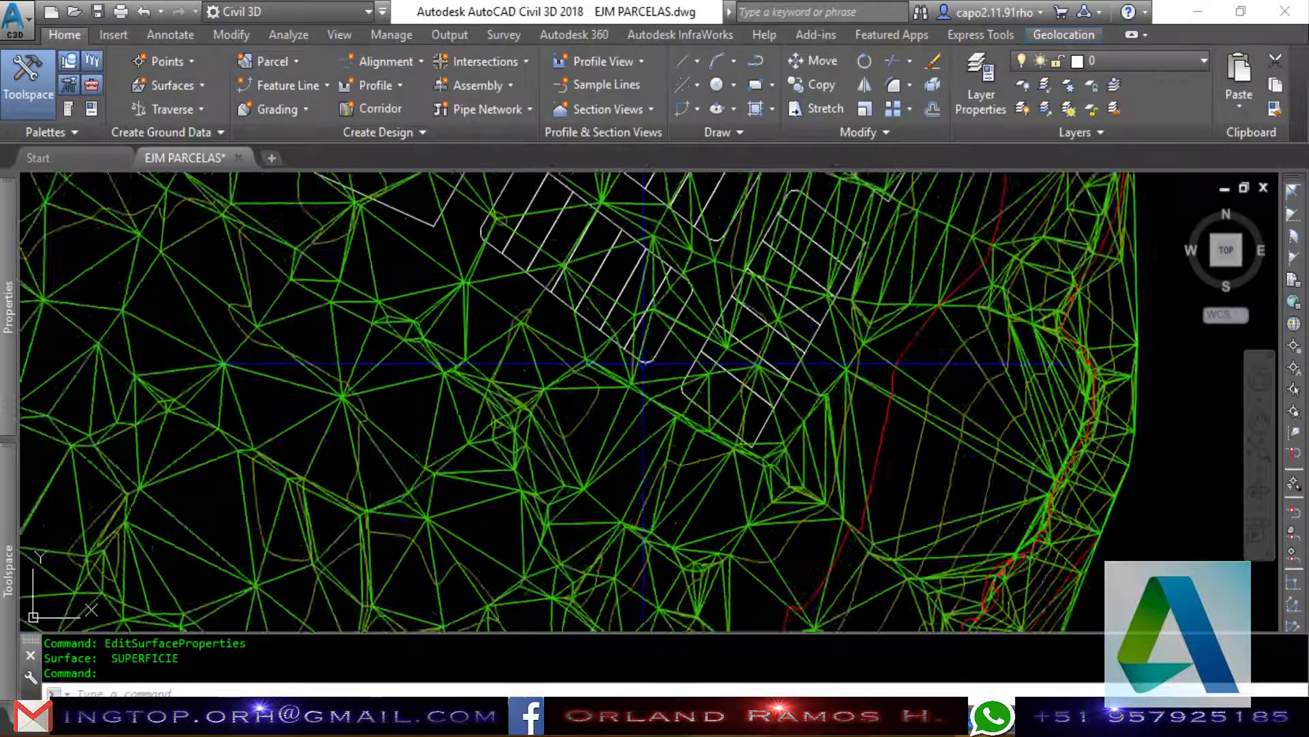
Zoom to the green TIN mesh and select the SUPERFICIE surface.
scroll(643, 363, down, 5)
scroll(627, 328, up, 2)
scroll(621, 307, up, 4)
scroll(616, 295, down, 4)
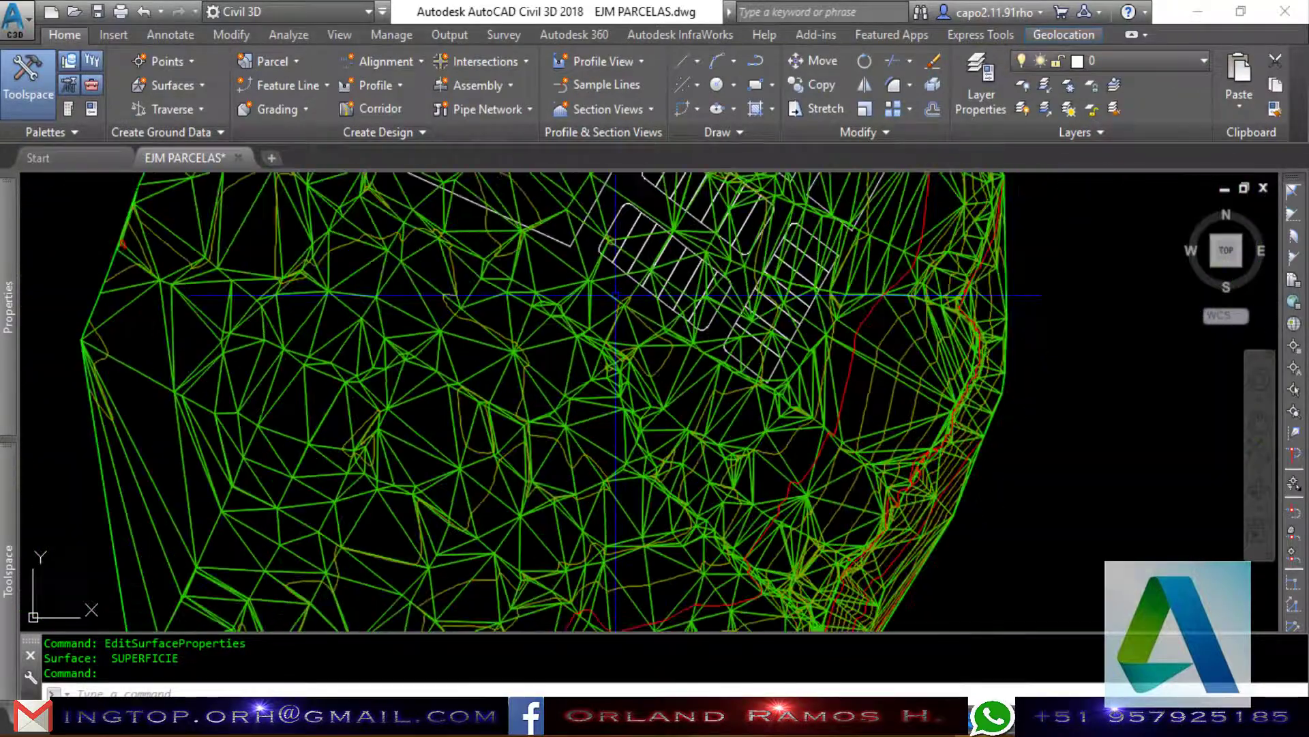
scroll(616, 296, down, 2)
scroll(600, 409, down, 2)
scroll(595, 390, up, 2)
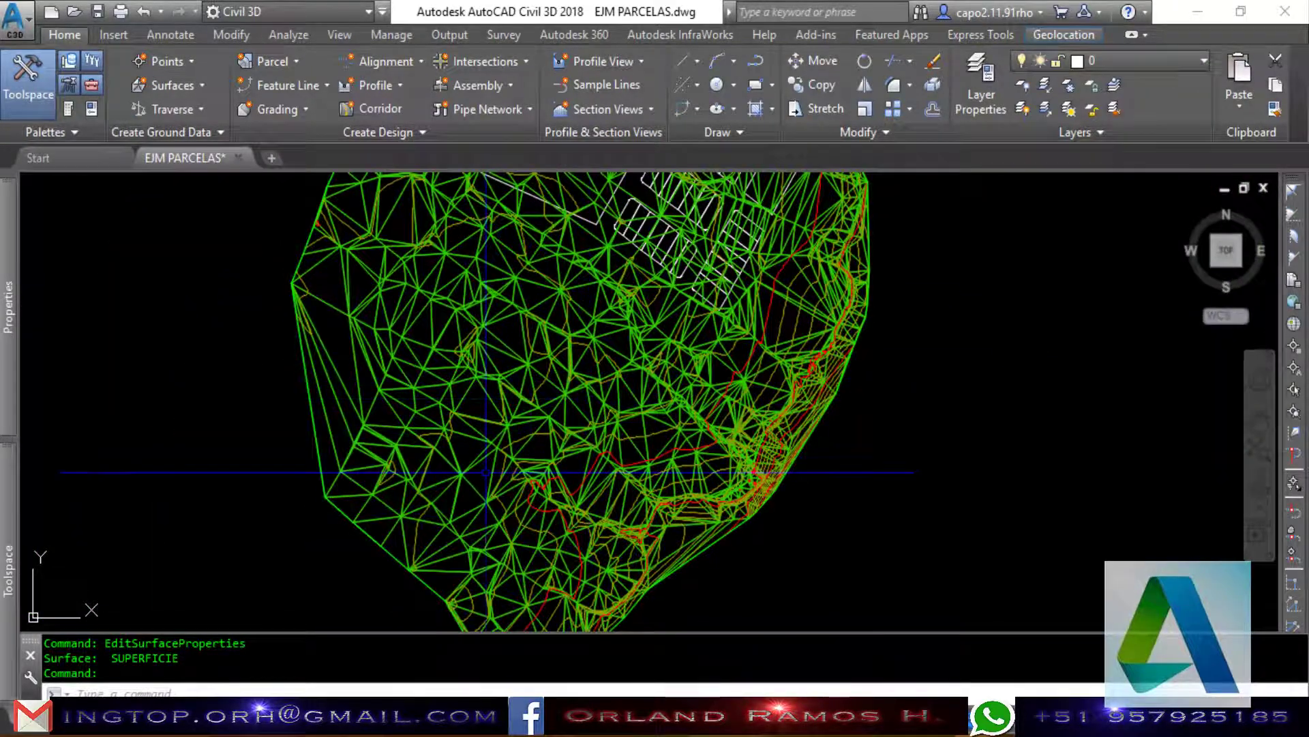
scroll(486, 472, up, 4)
click(469, 434)
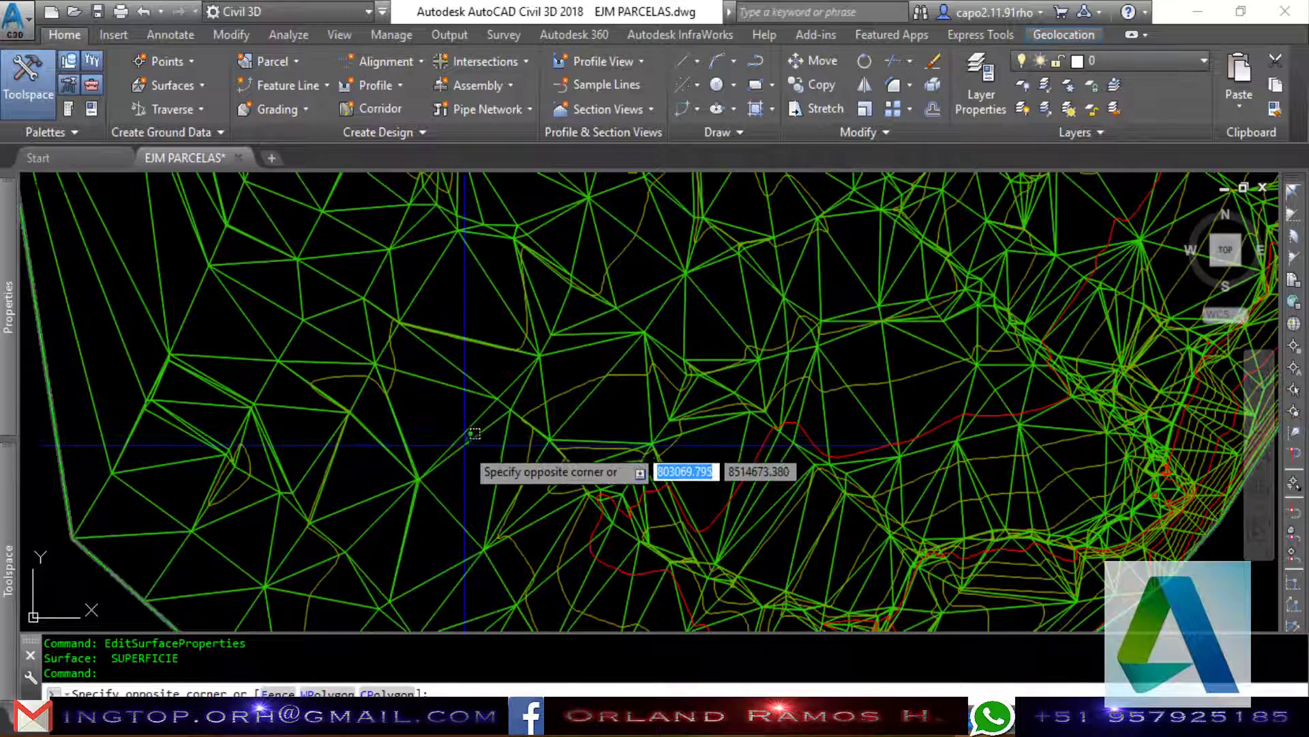
click(465, 444)
scroll(544, 439, down, 4)
scroll(543, 437, down, 1)
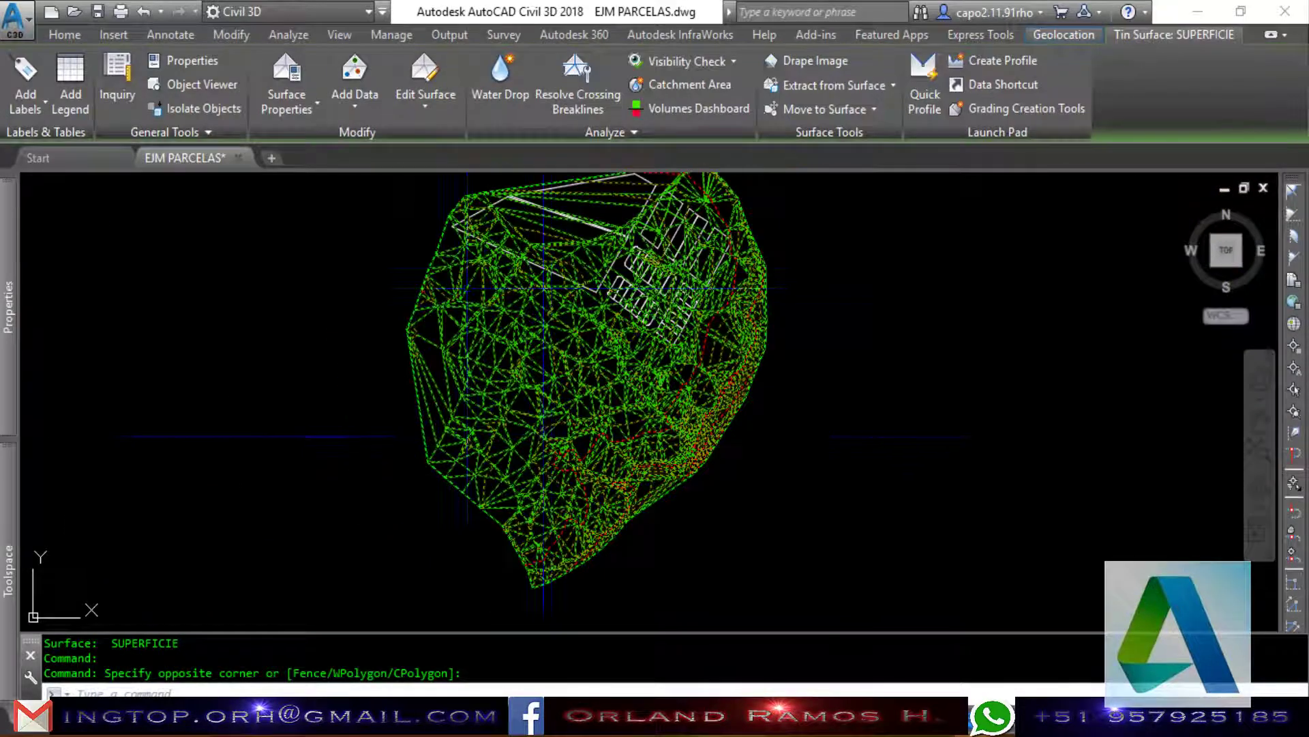
Start Delete Line and remove the lower mesh edges and southern protrusion's edges.
click(433, 106)
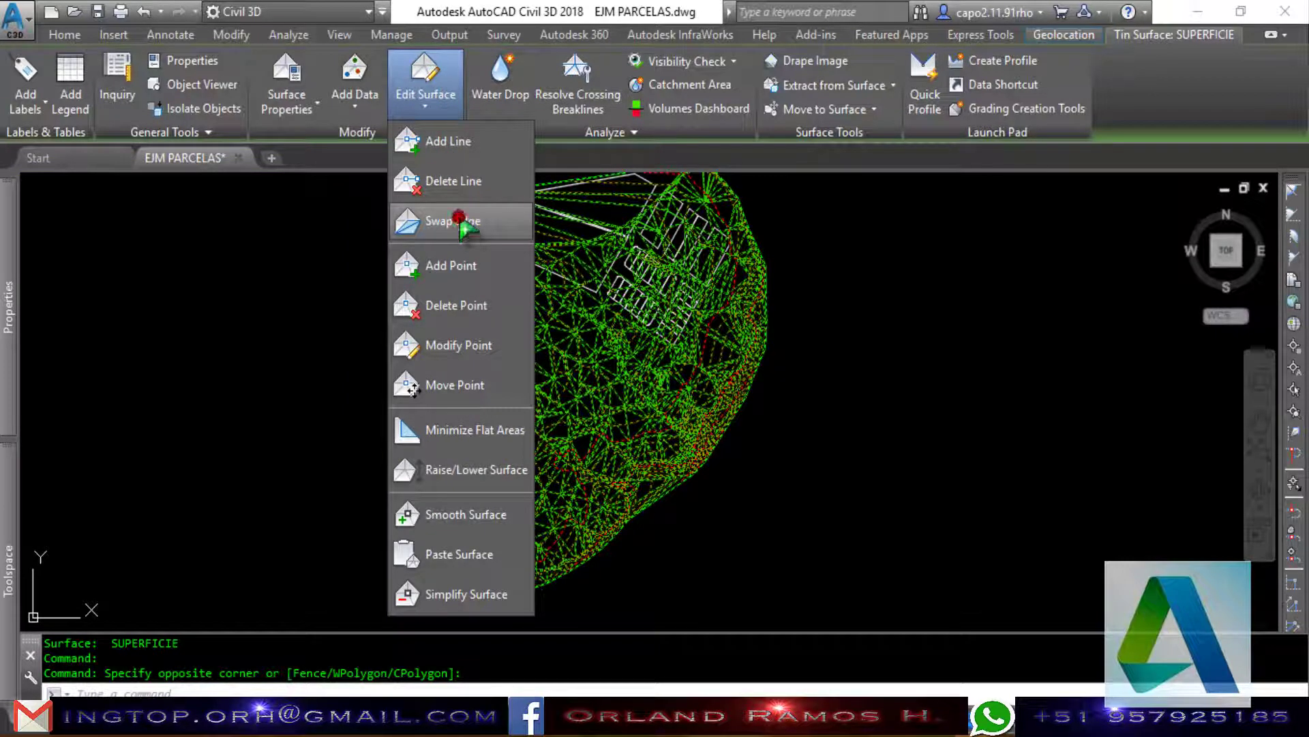
click(461, 181)
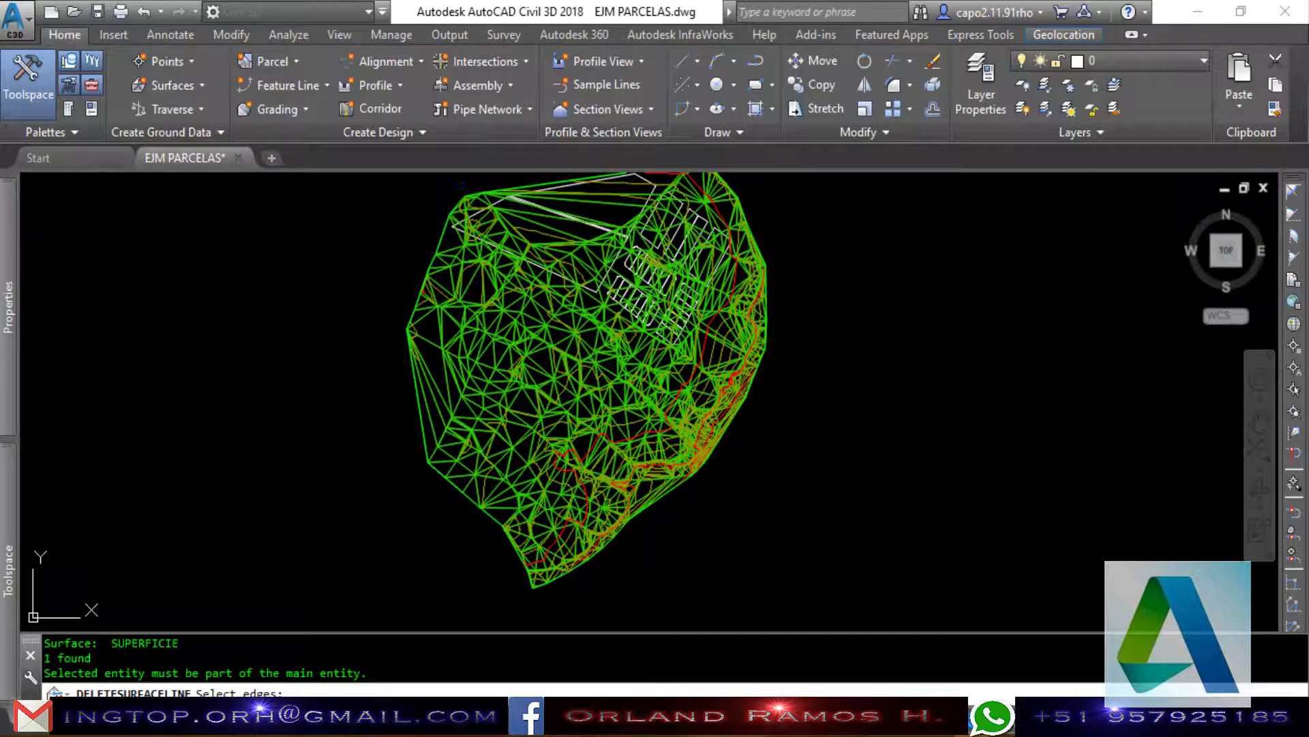
click(658, 594)
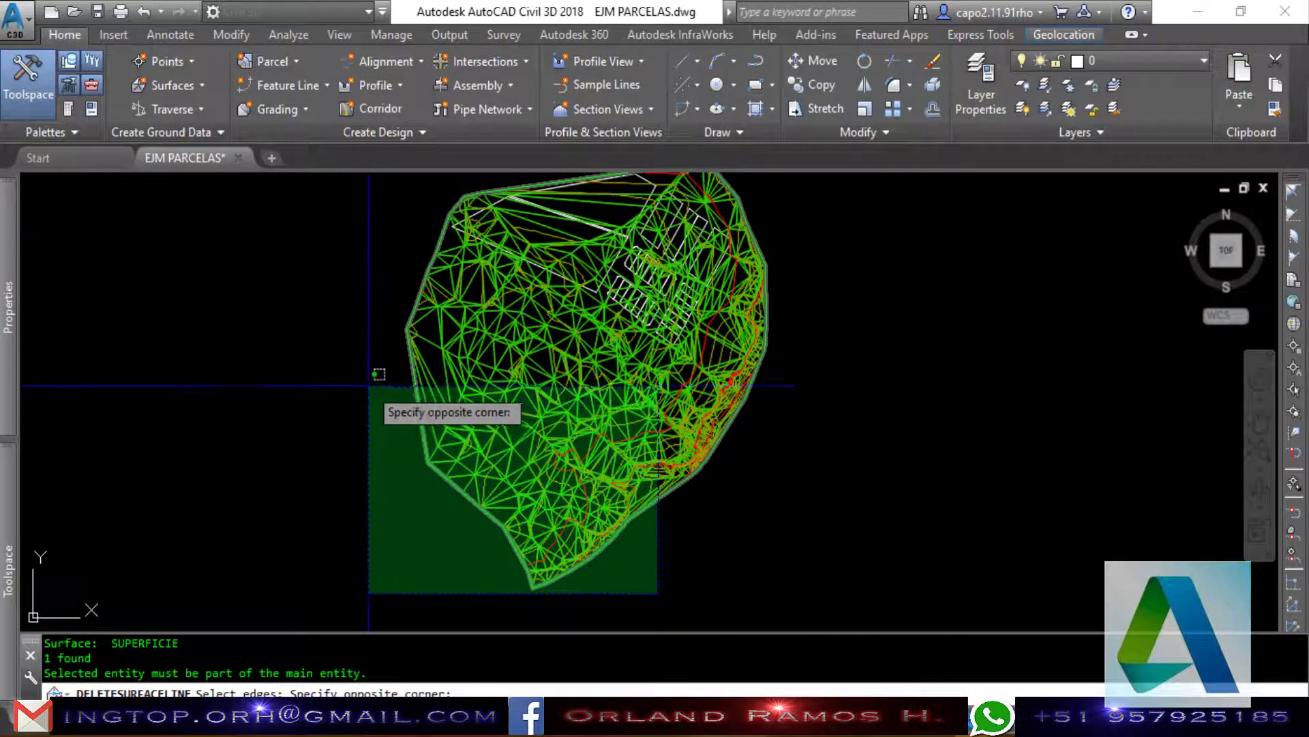
click(361, 362)
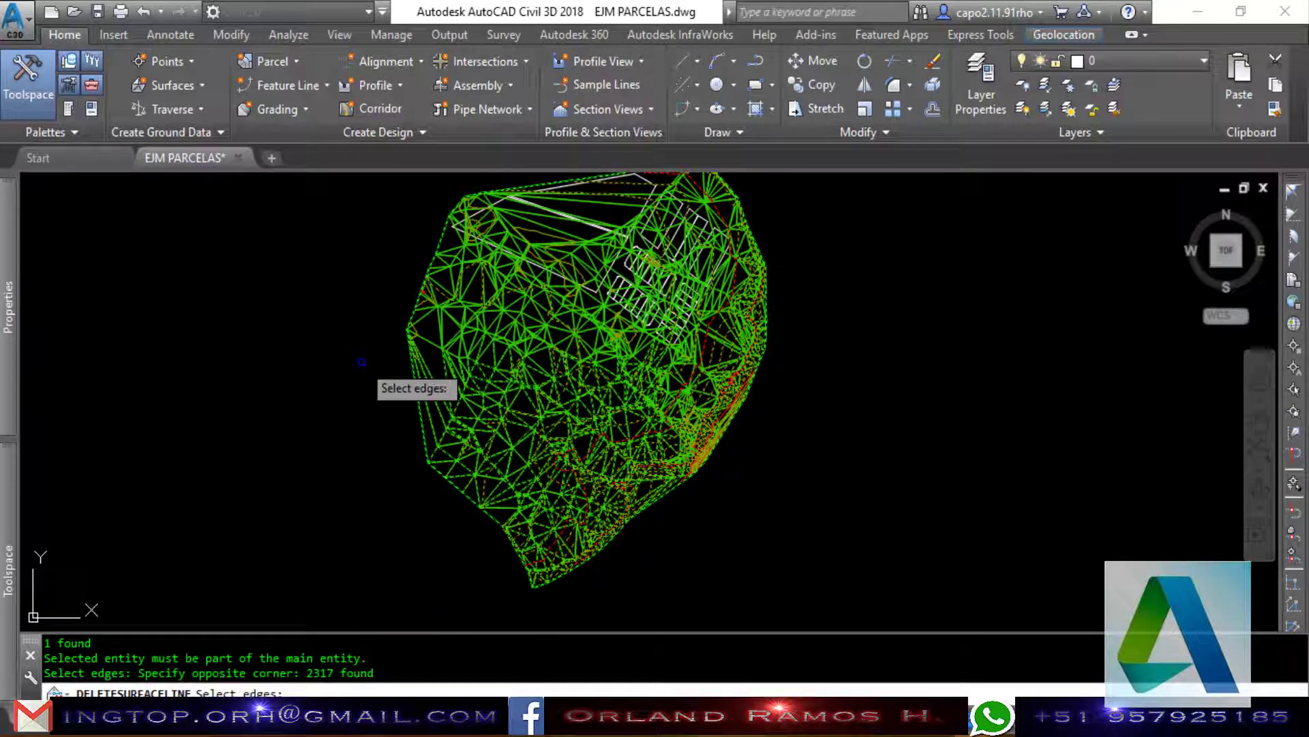
scroll(682, 334, up, 2)
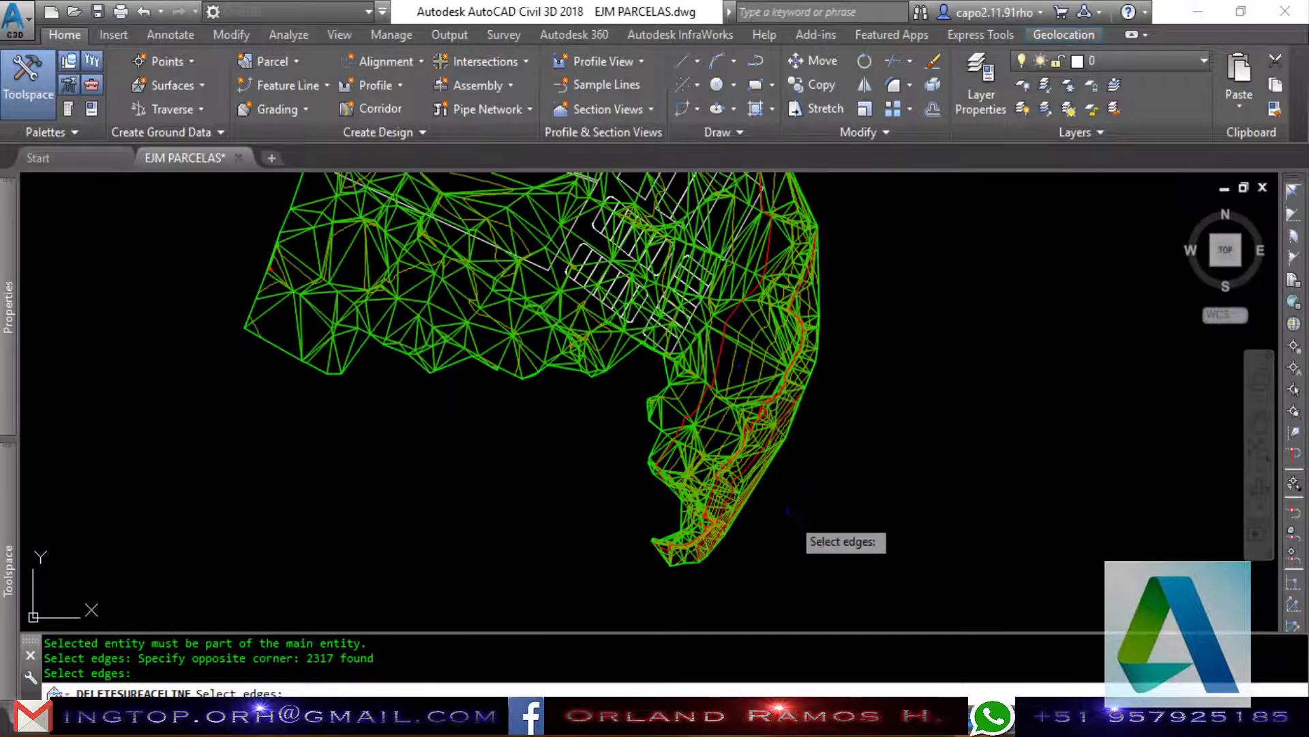
click(790, 580)
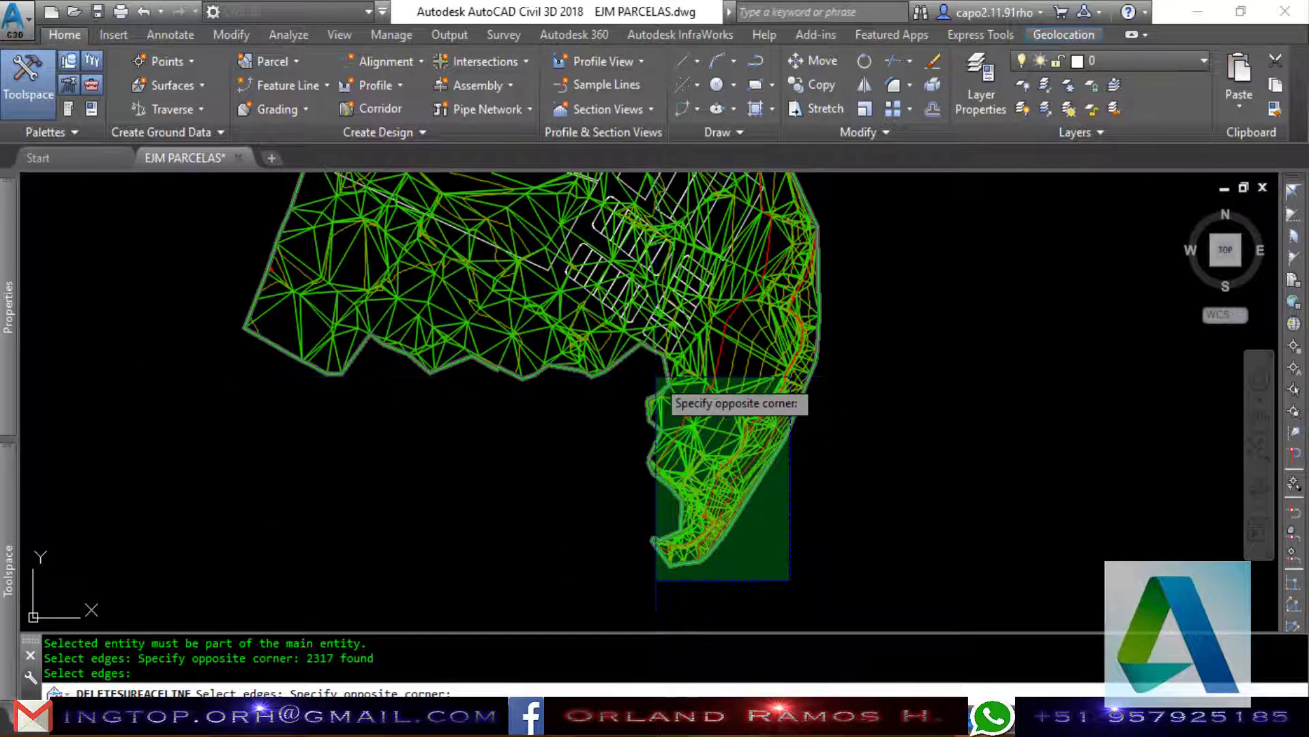
click(657, 377)
scroll(716, 399, up, 2)
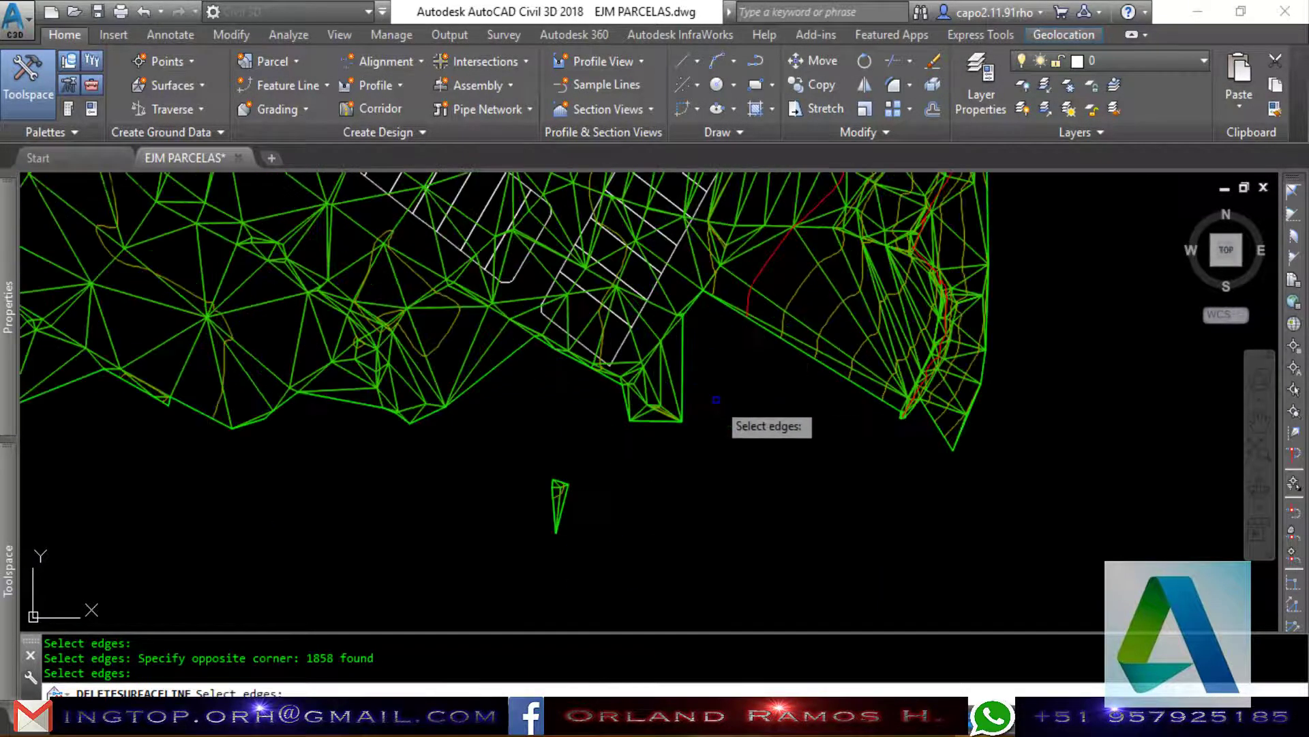
scroll(716, 399, down, 2)
Delete the stray triangles below the mesh and the long bottom triangles.
click(723, 570)
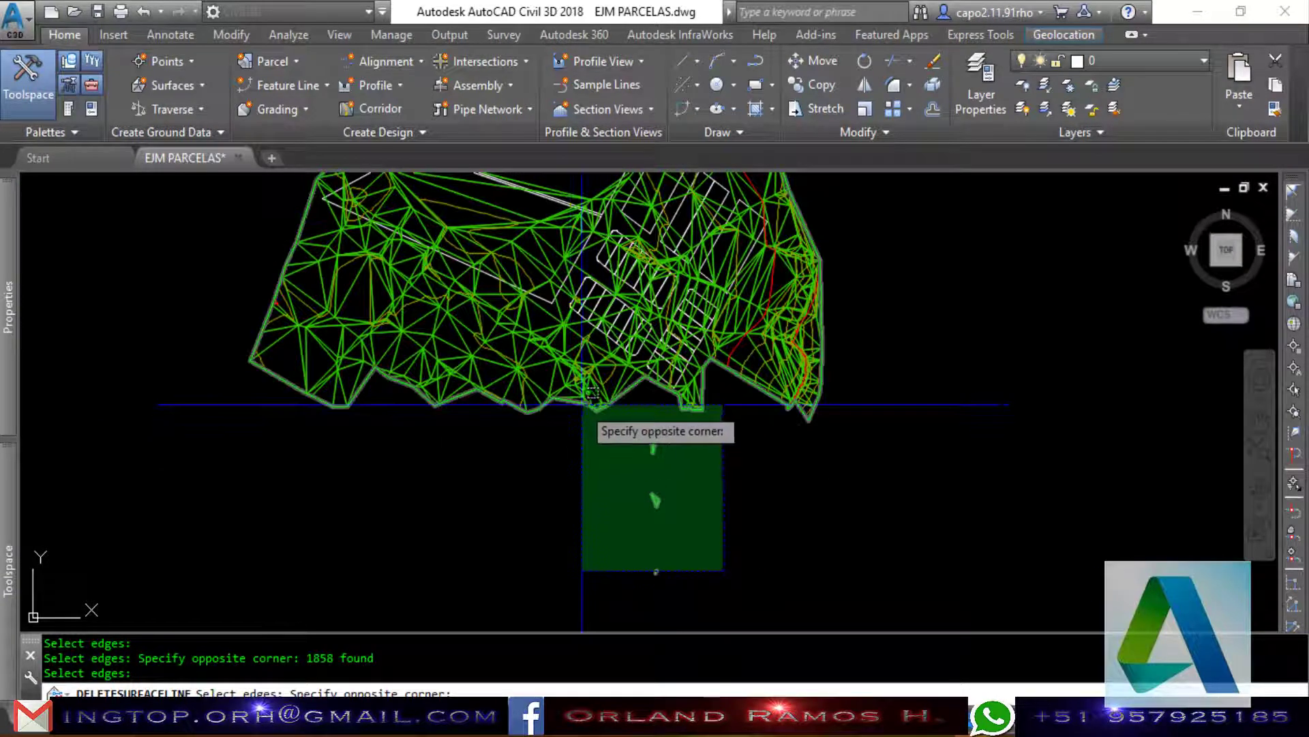
click(582, 404)
click(730, 586)
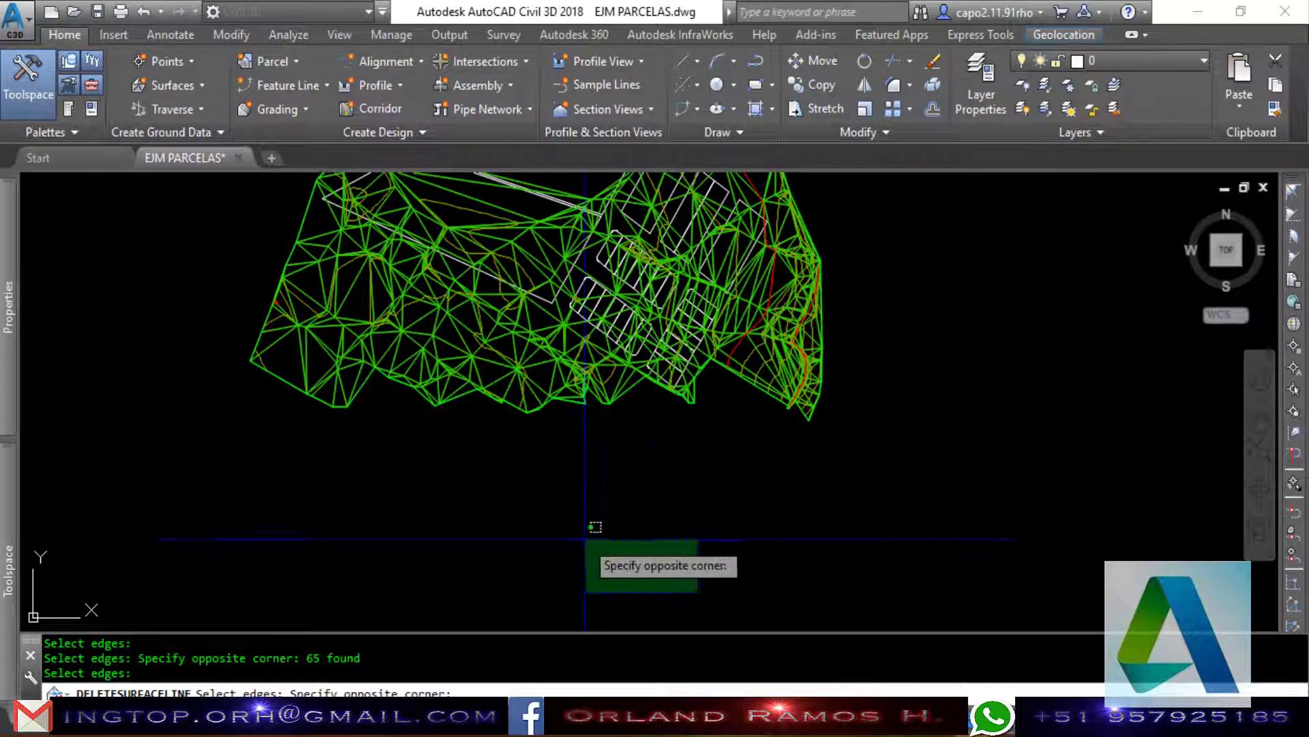
click(587, 542)
scroll(852, 470, up, 2)
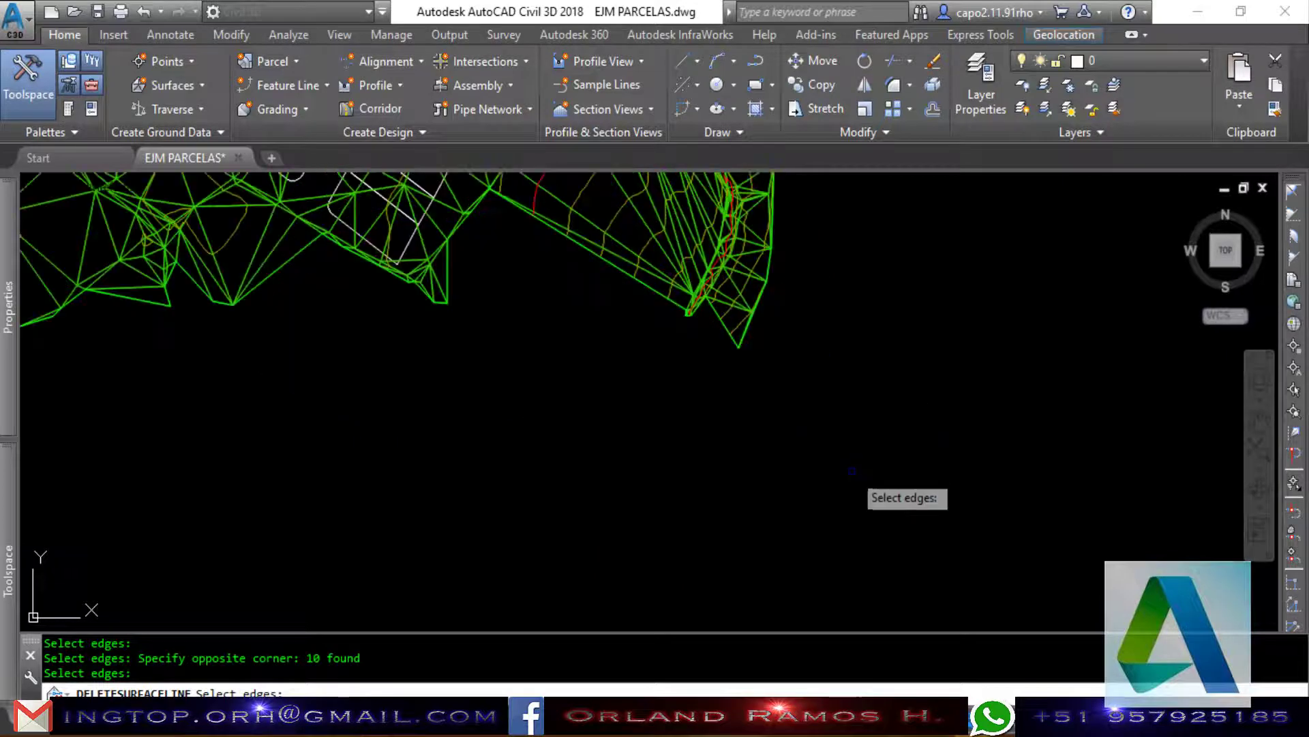
scroll(480, 300, up, 2)
scroll(330, 269, up, 2)
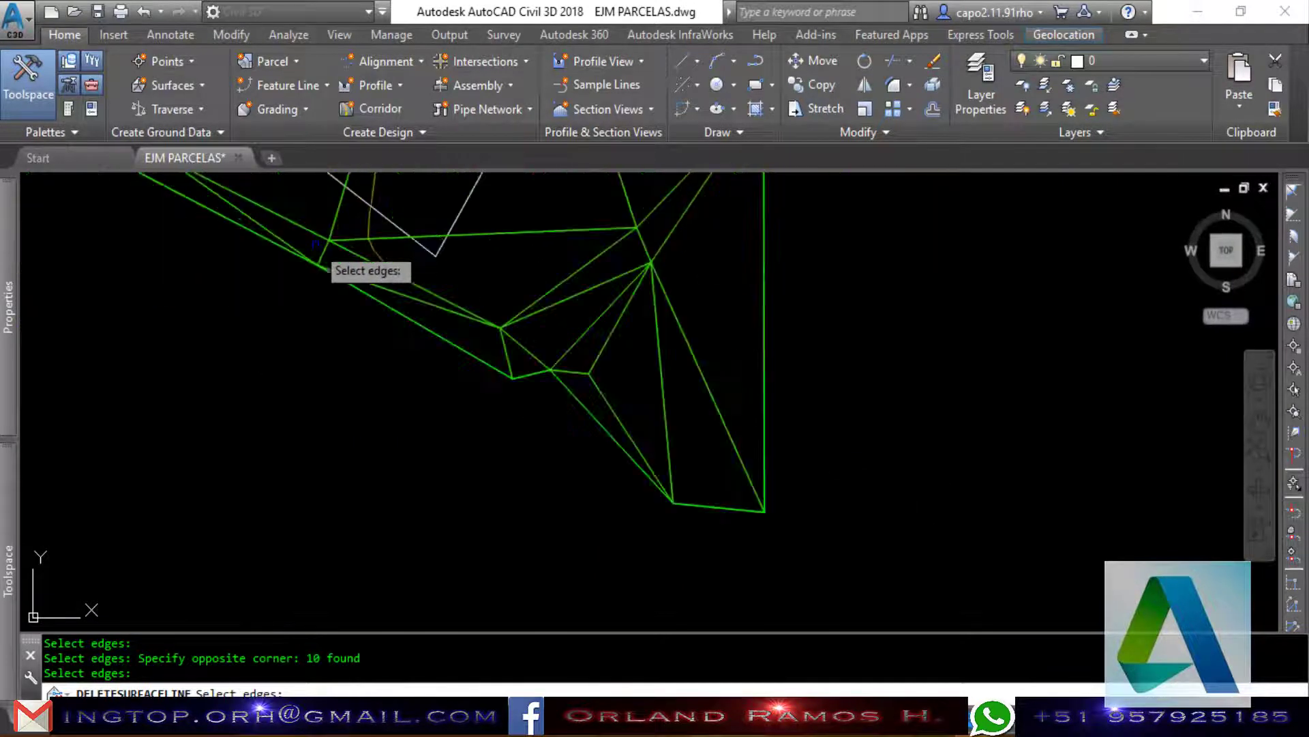
click(791, 525)
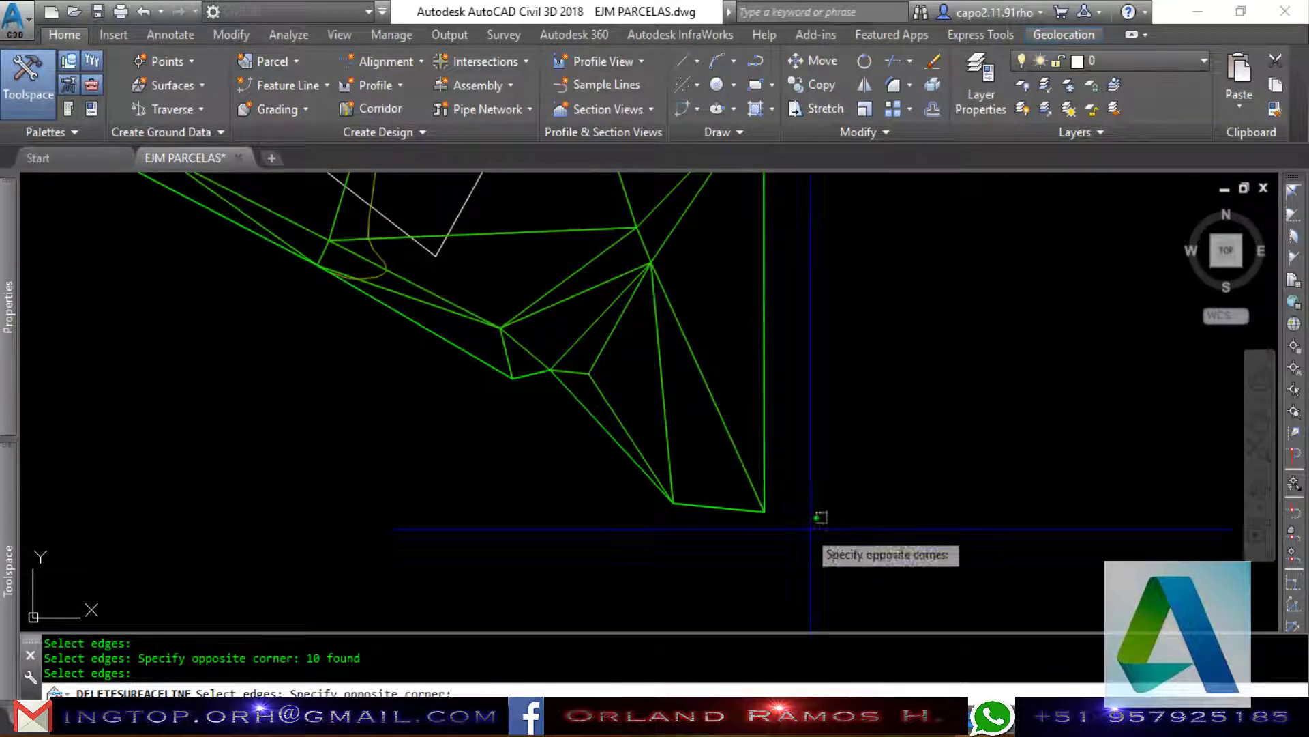
click(591, 351)
scroll(747, 376, down, 3)
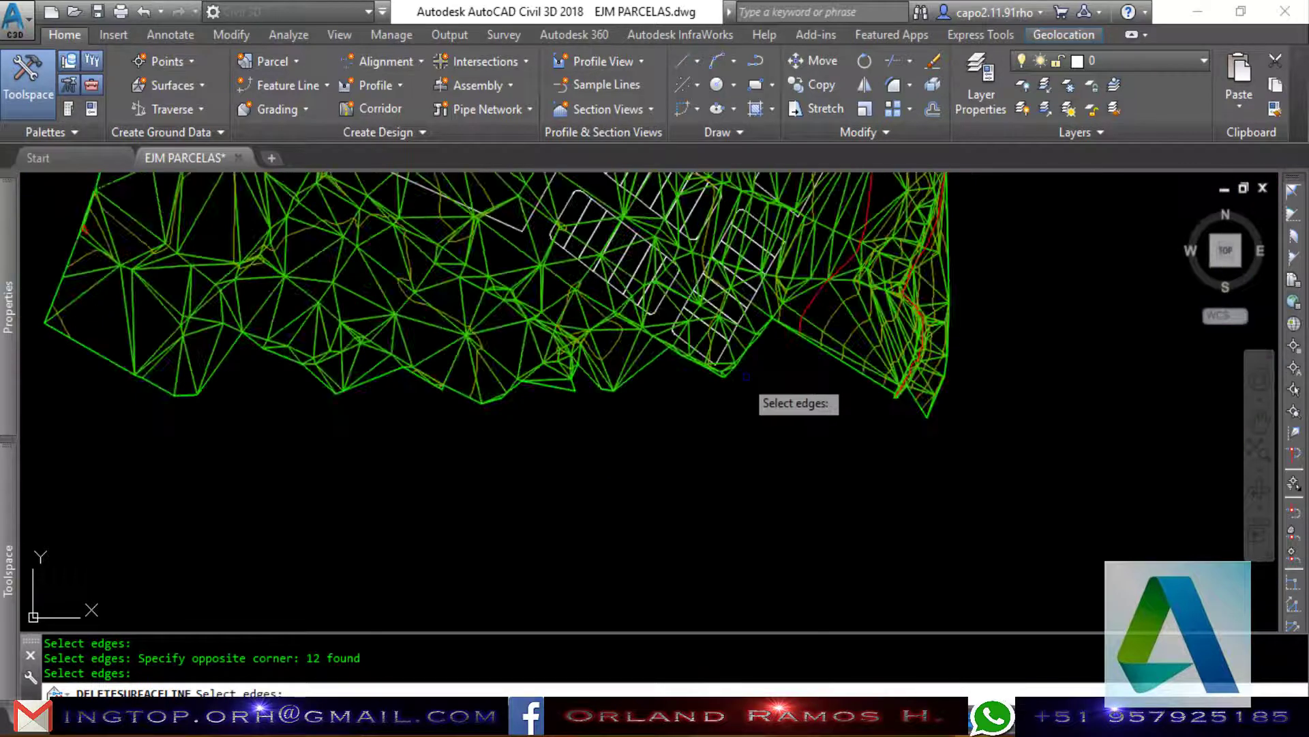
Delete the edges along the lower boundary, below the lots and at the lower-left.
click(616, 426)
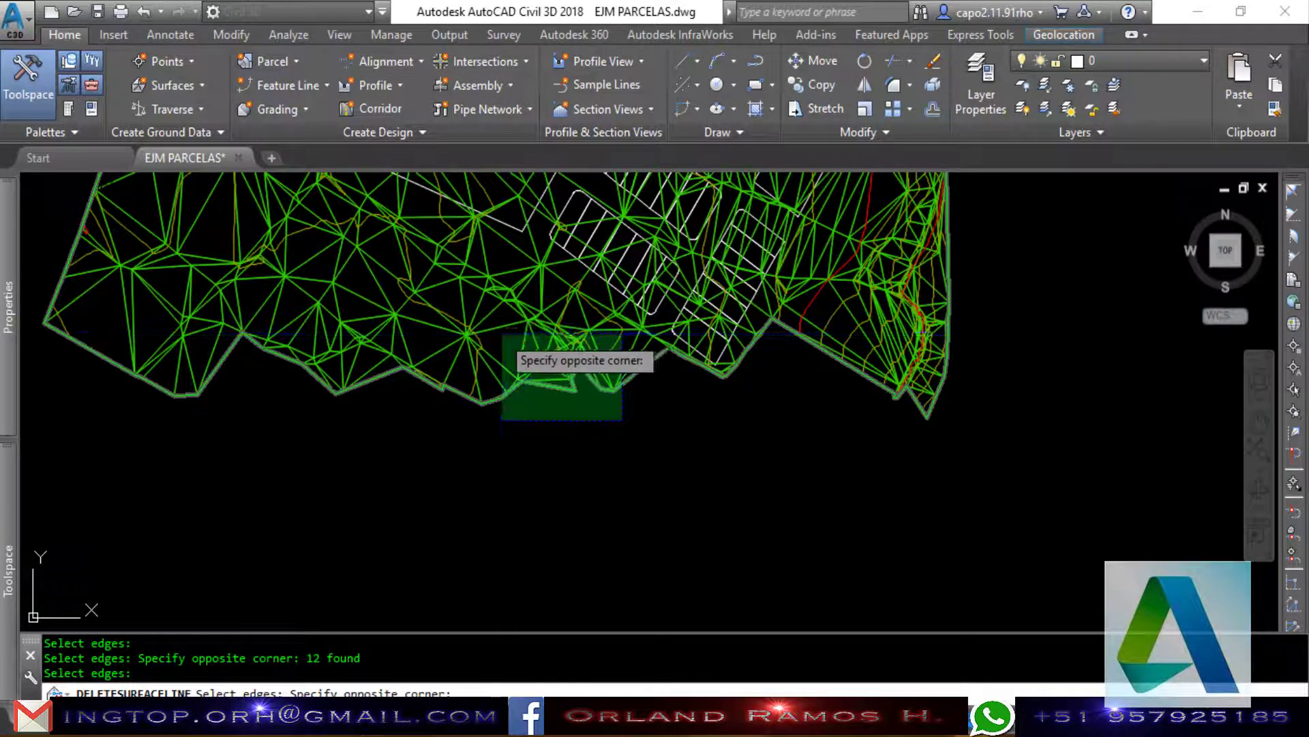
click(501, 333)
click(526, 426)
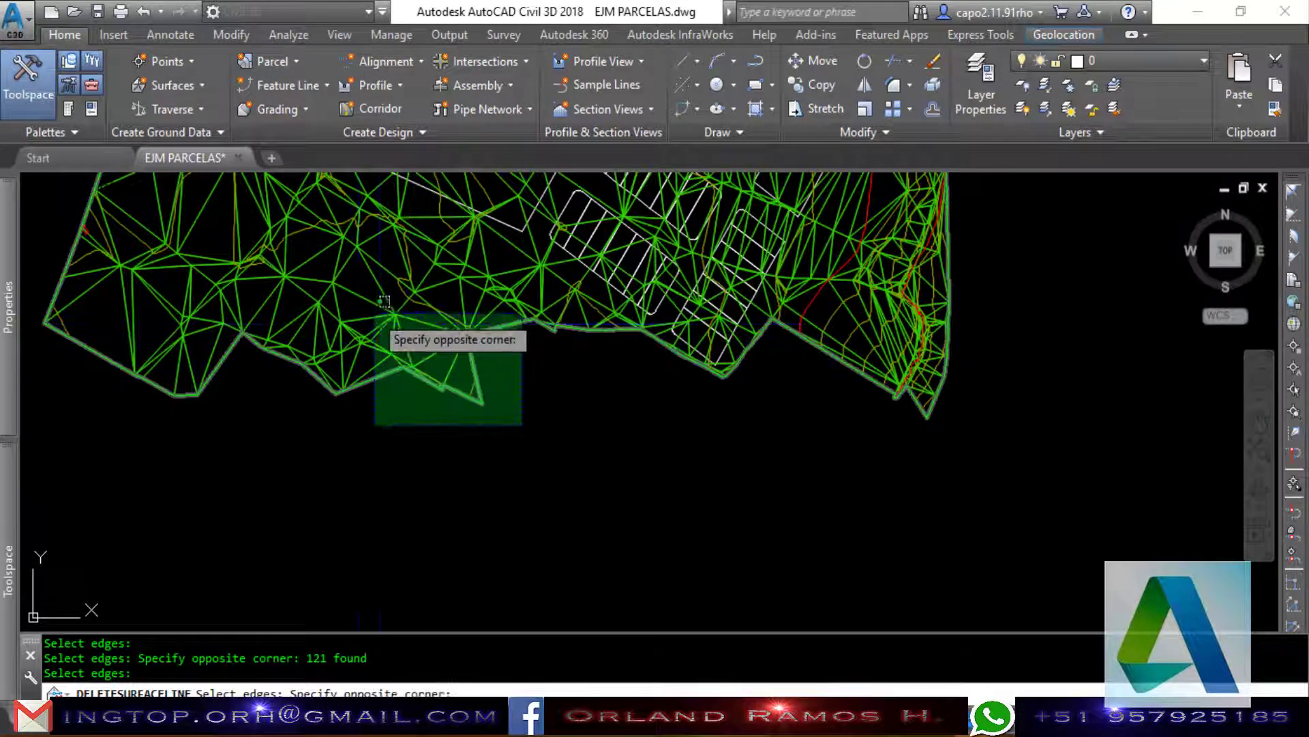
click(336, 272)
scroll(344, 272, up, 3)
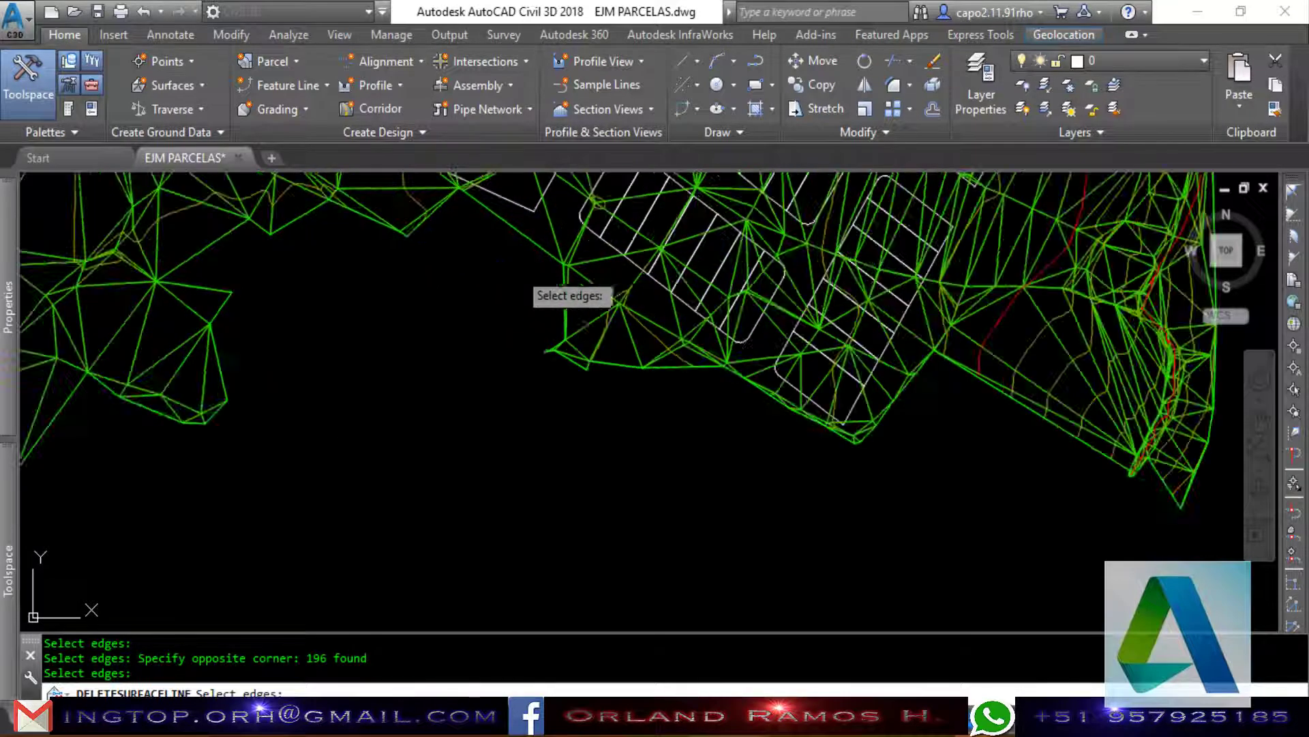
scroll(692, 460, up, 2)
click(638, 453)
click(482, 348)
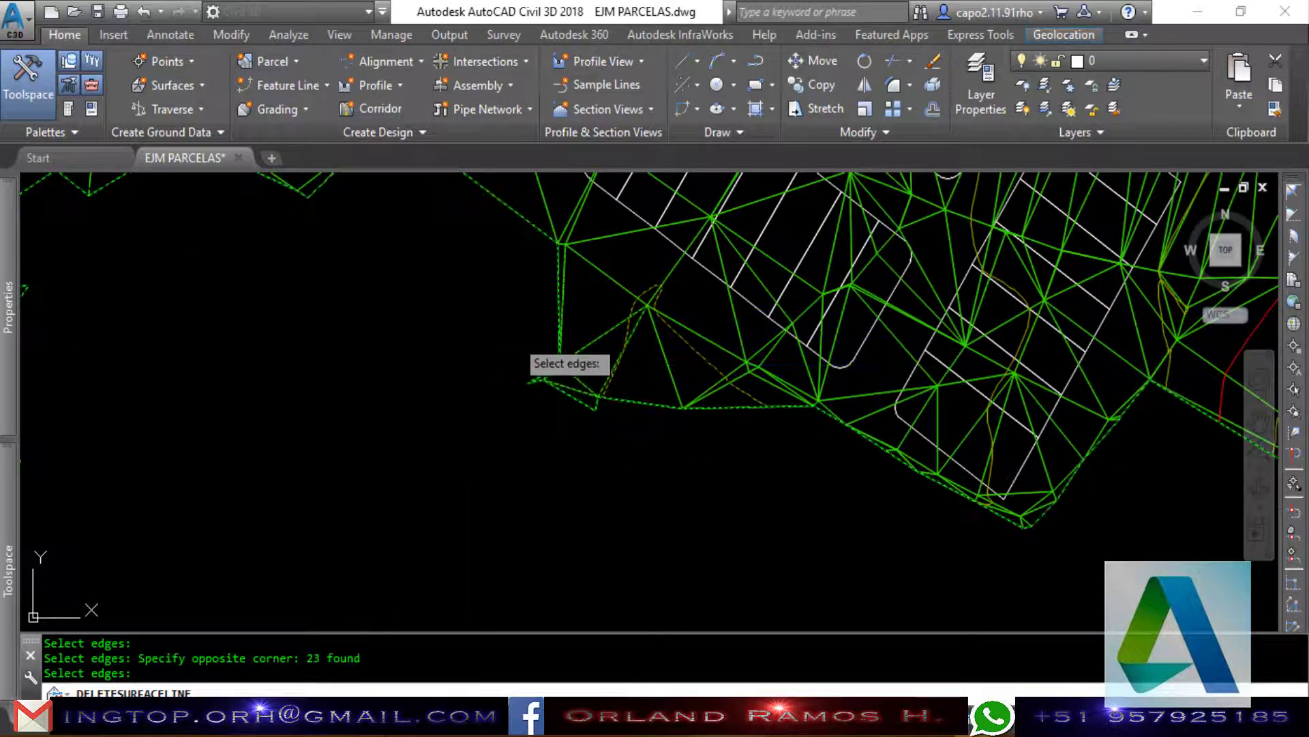
click(714, 442)
click(685, 403)
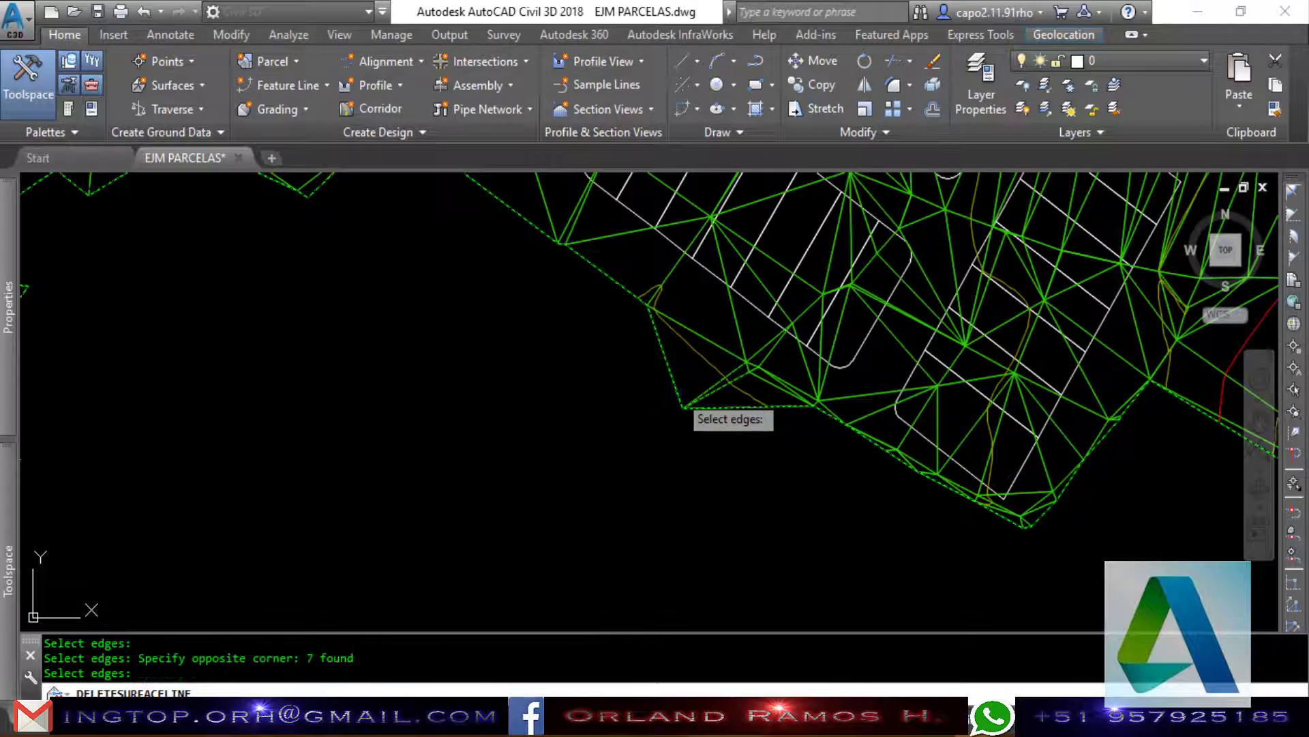
scroll(781, 424, down, 3)
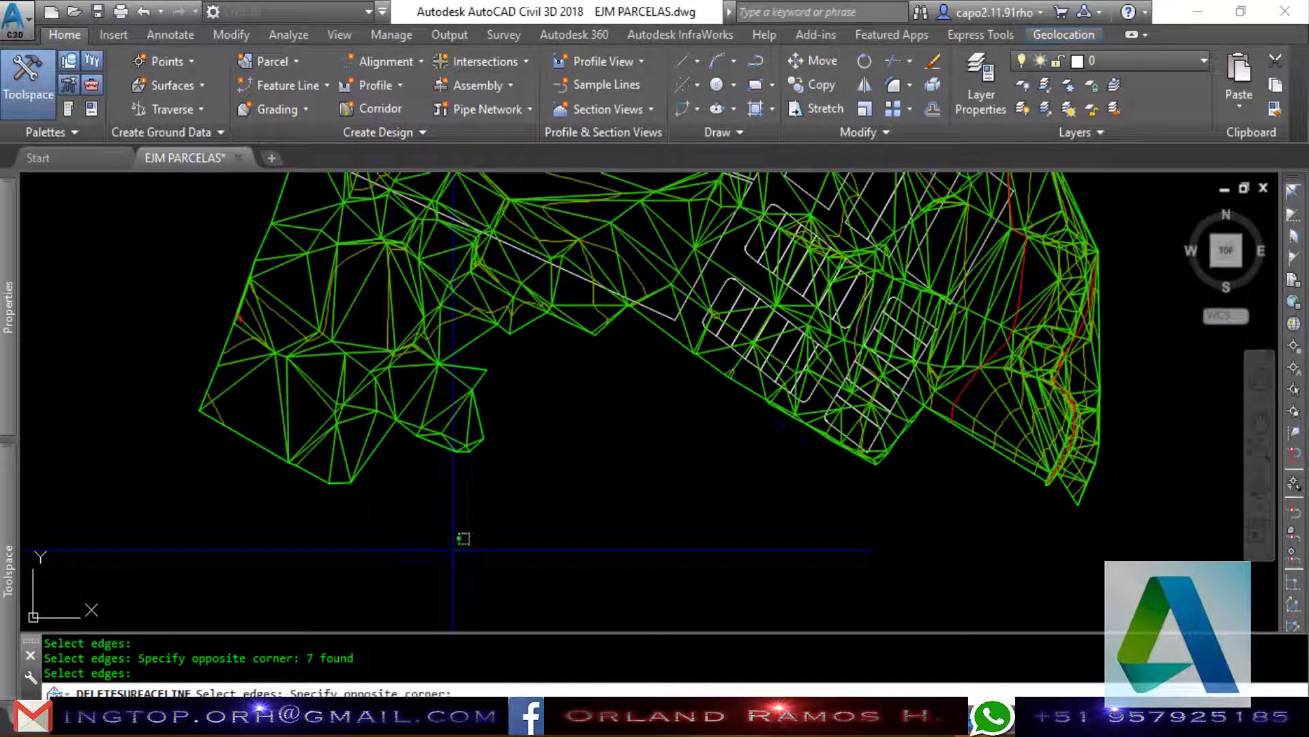
Delete the lower-left mesh edges, the isolated small triangle and the left-side outer edges.
click(462, 550)
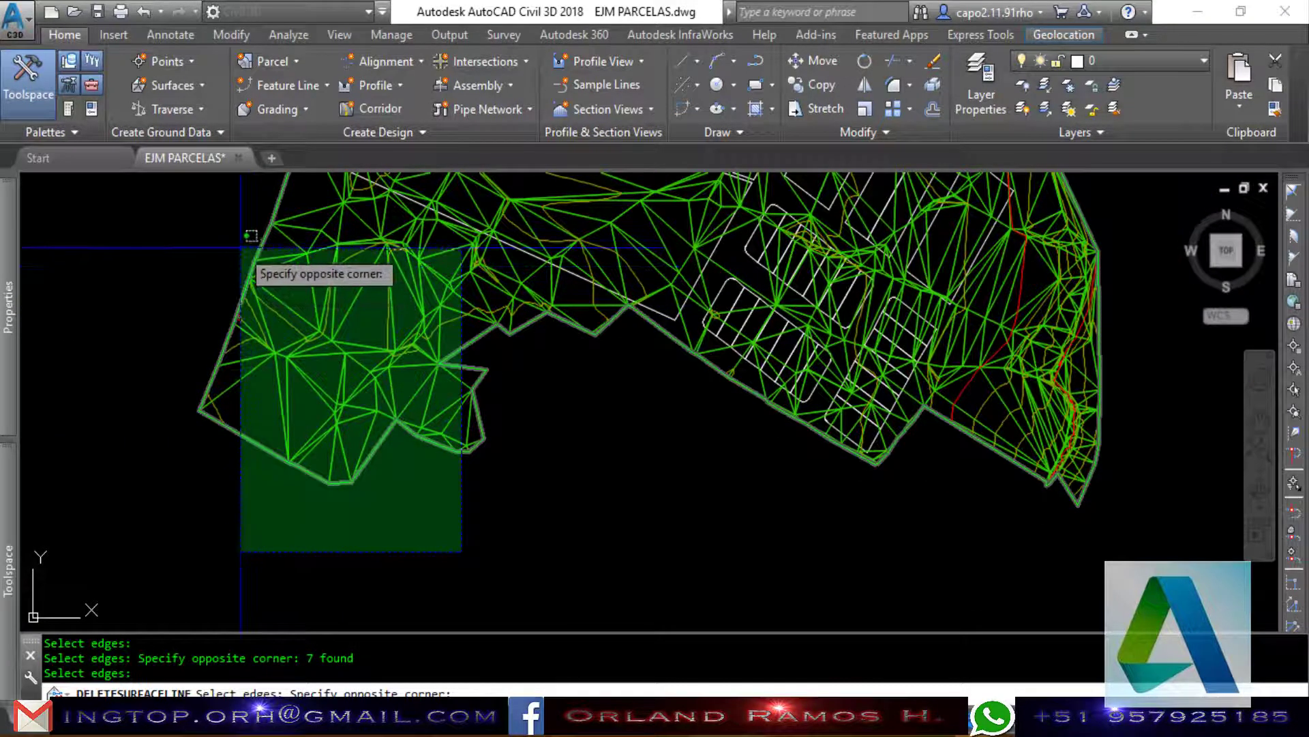
click(251, 235)
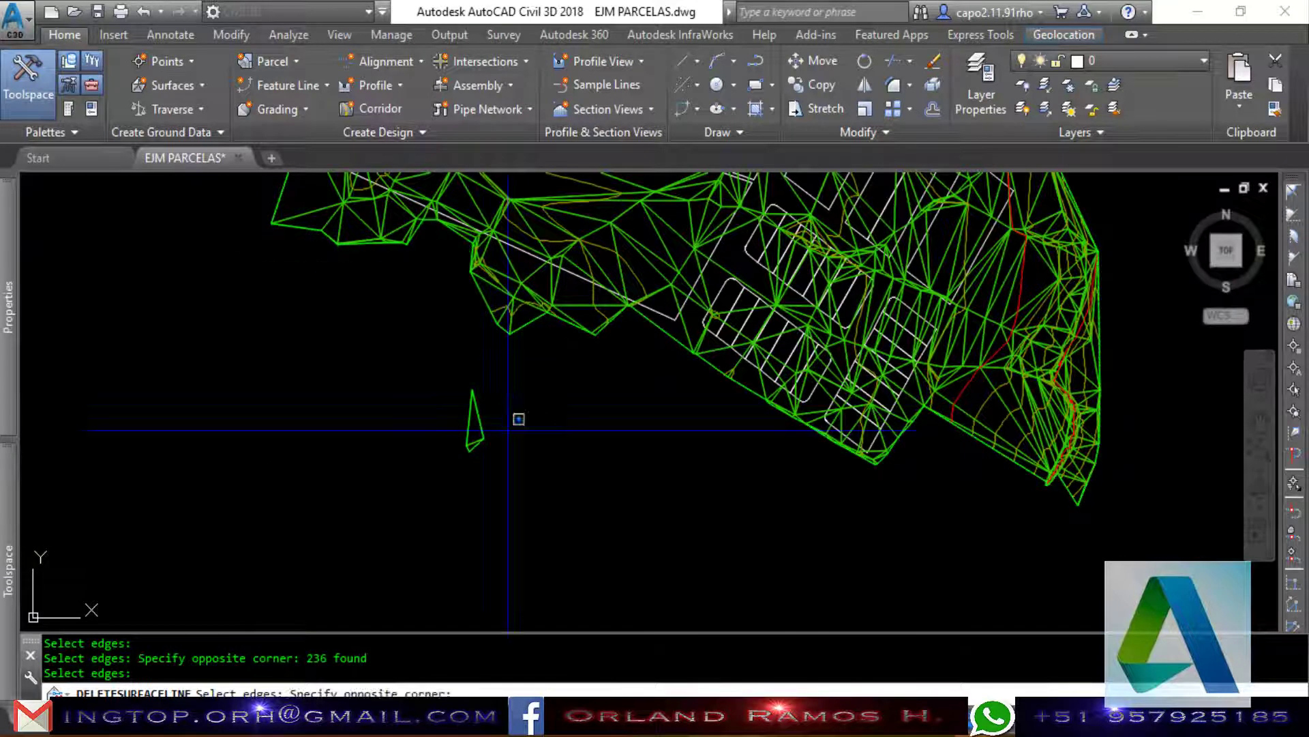
click(468, 438)
click(401, 300)
click(542, 478)
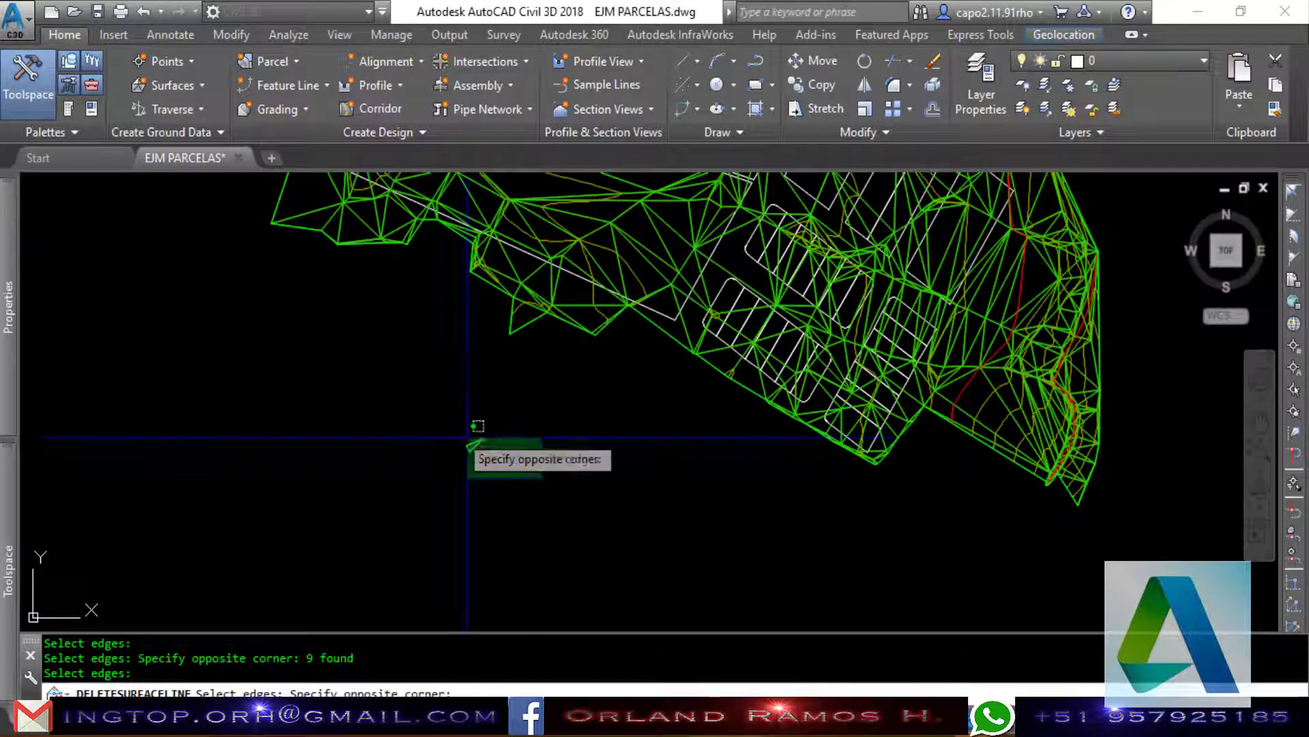
click(396, 318)
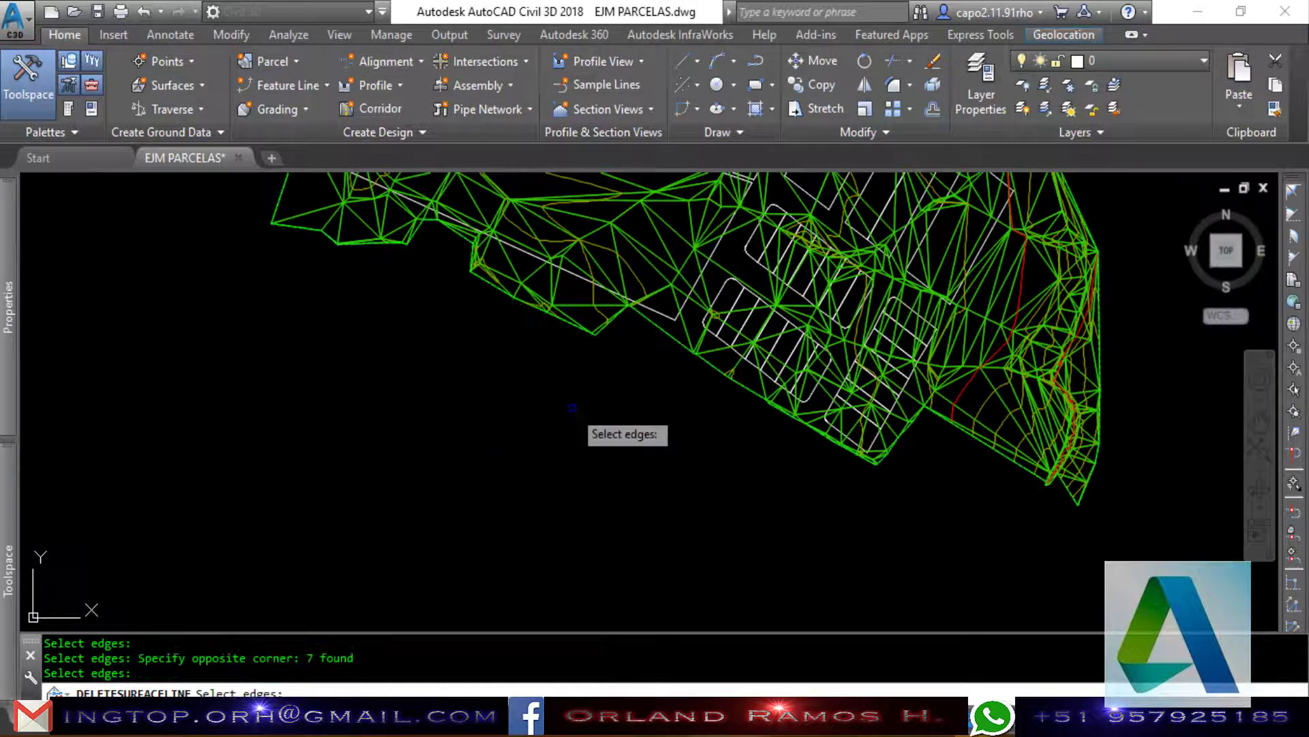
scroll(572, 408, down, 1)
scroll(394, 218, up, 3)
click(513, 504)
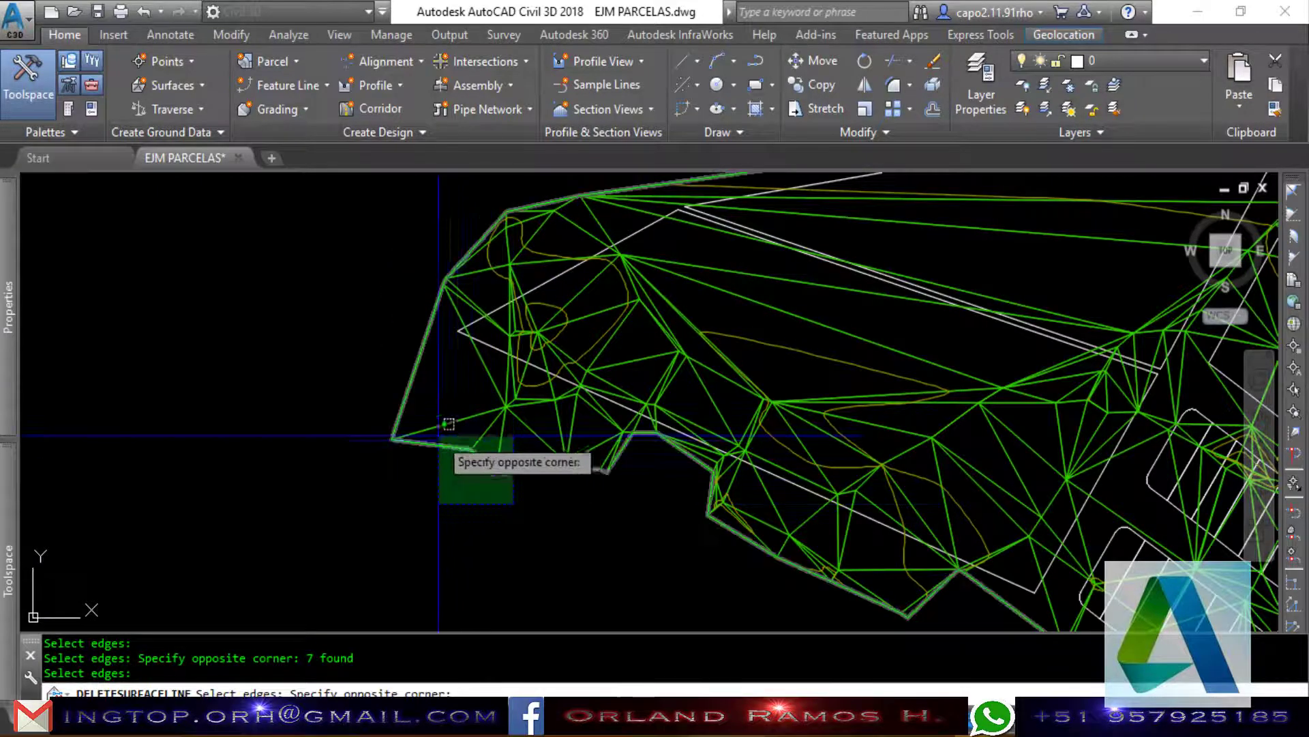
click(449, 423)
click(423, 436)
click(375, 378)
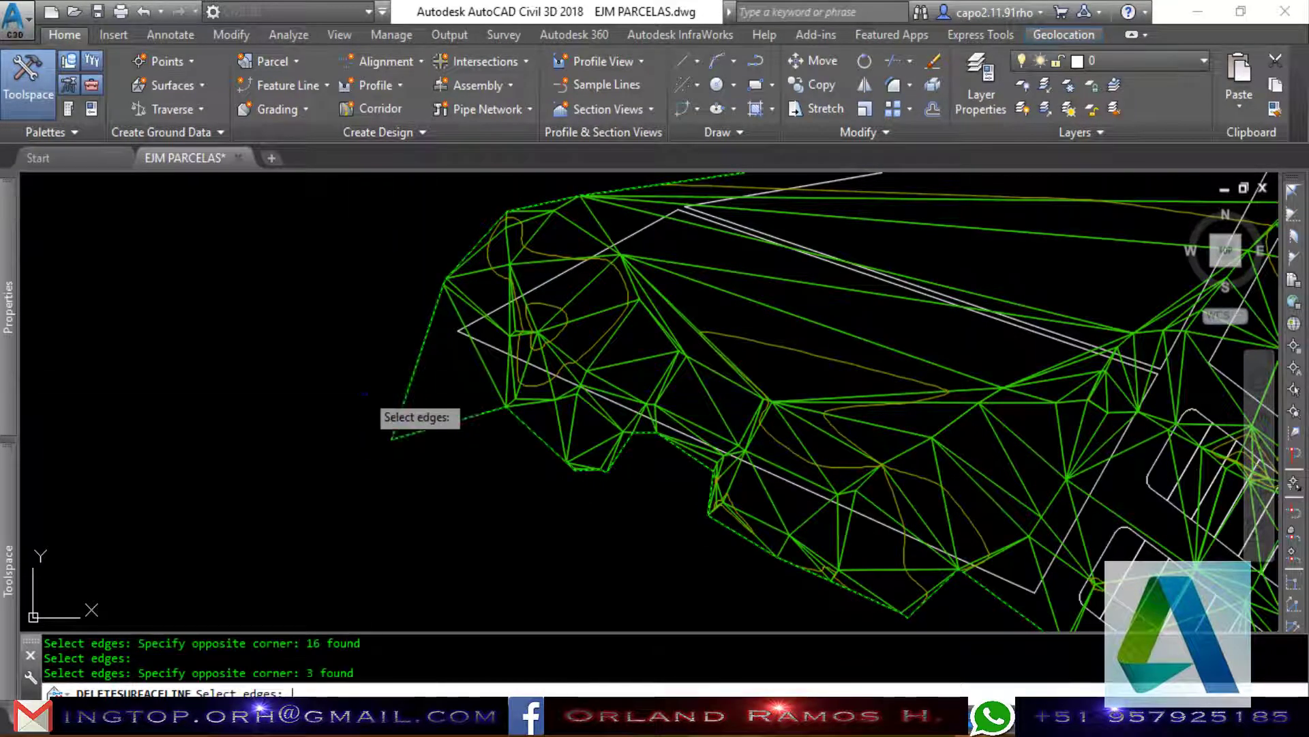
Delete the long triangles along the right edge and the lower-right outer edges.
scroll(375, 341, down, 4)
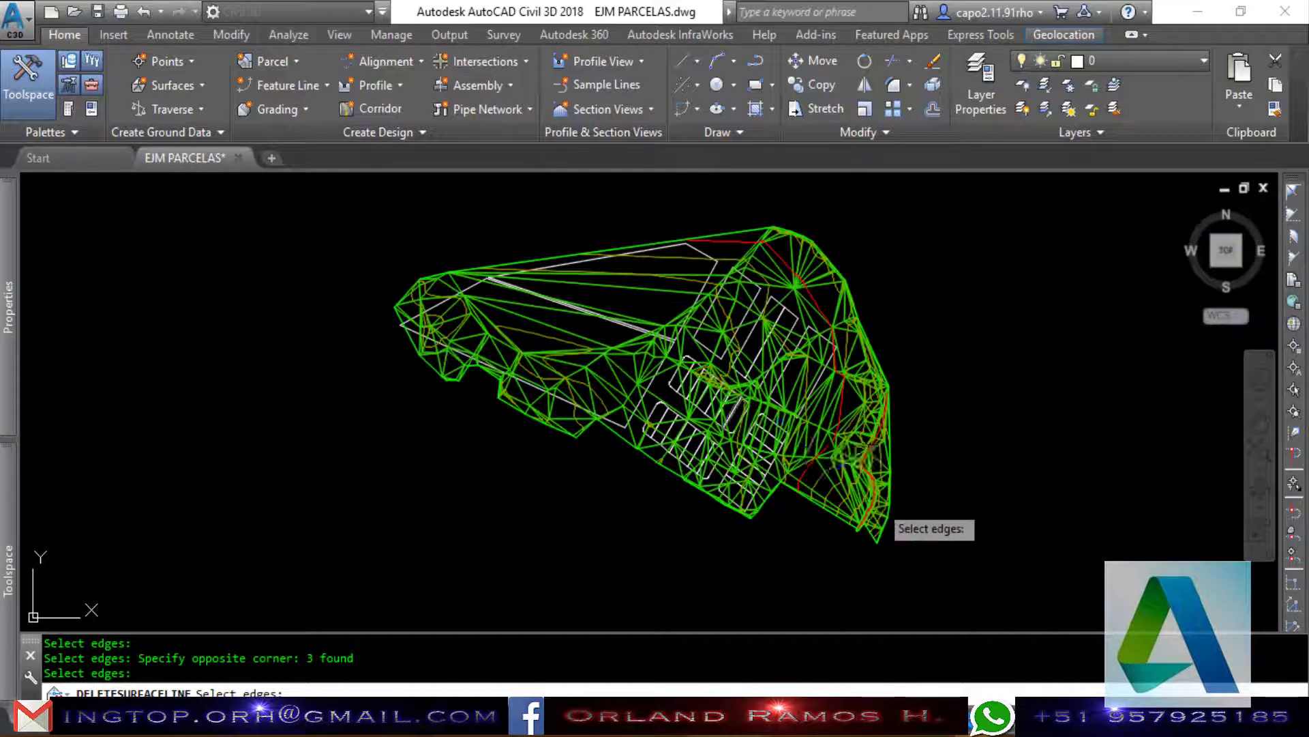
scroll(880, 502, up, 2)
click(910, 573)
scroll(762, 413, up, 1)
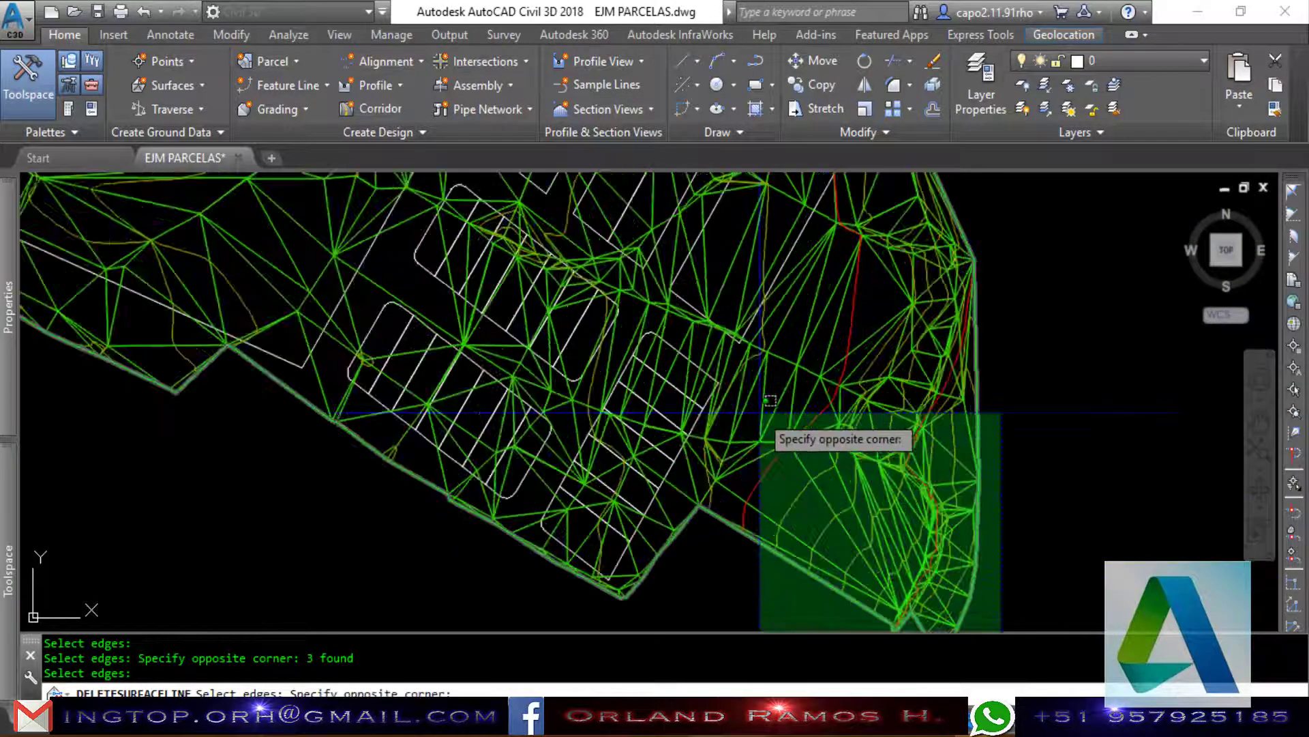
click(755, 377)
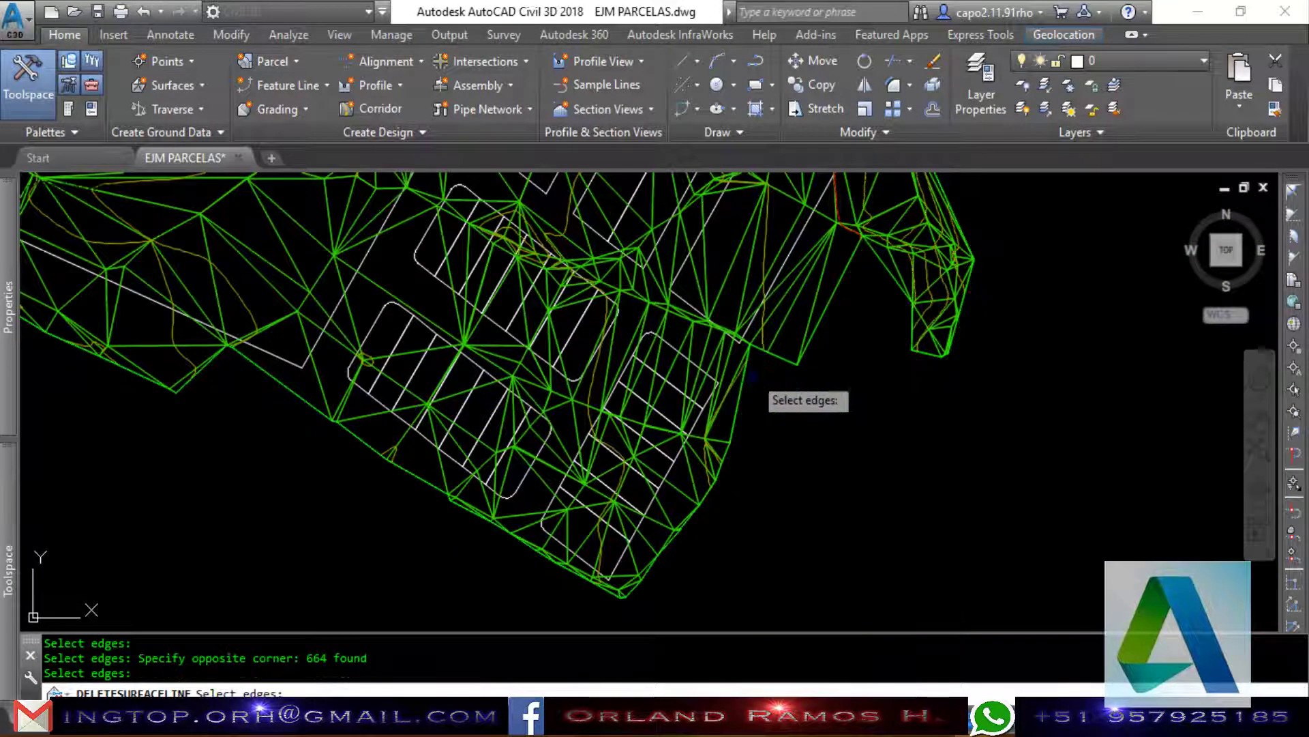
scroll(839, 424, down, 1)
scroll(897, 407, up, 1)
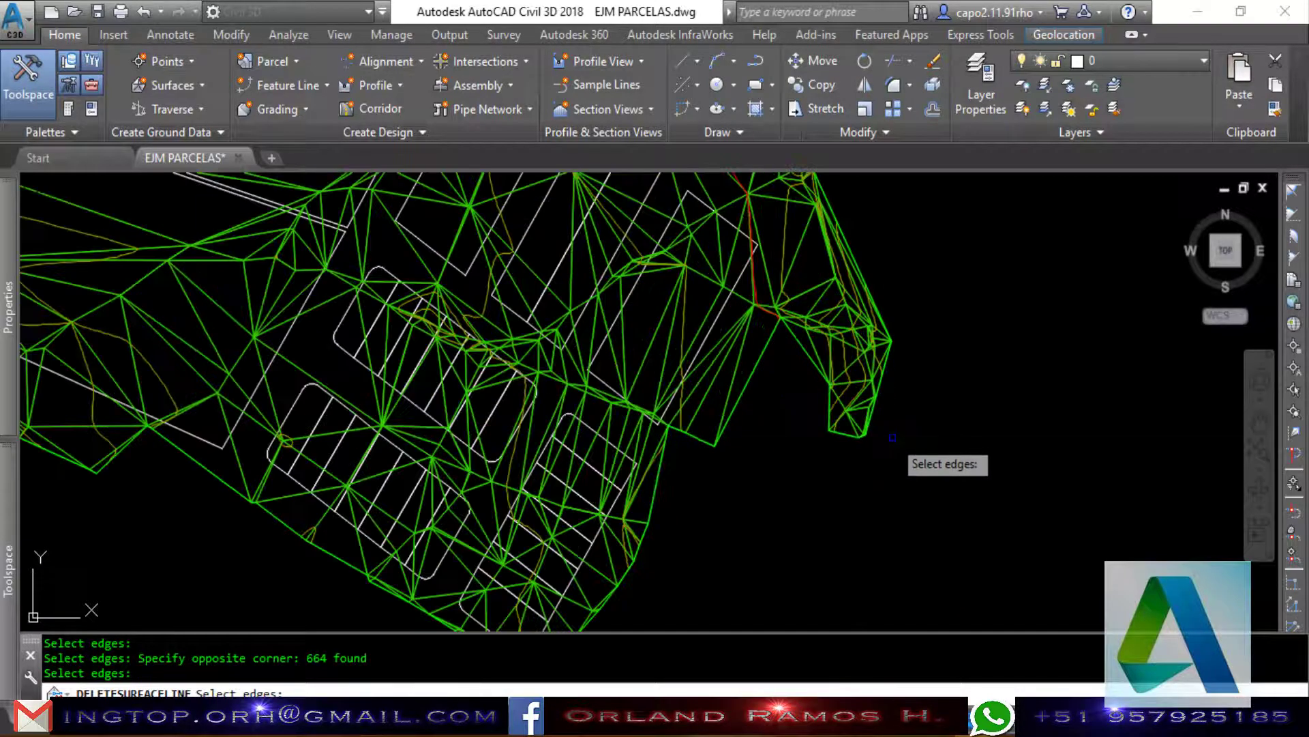
click(894, 441)
click(710, 392)
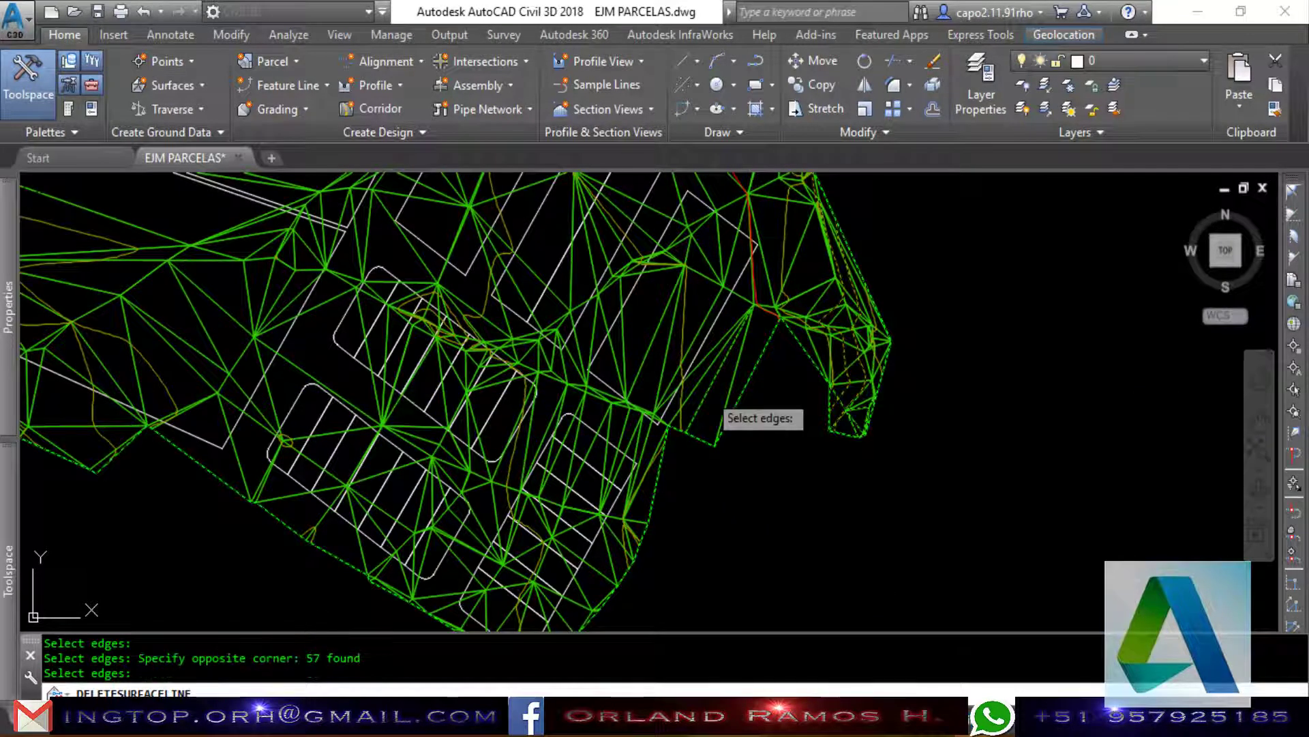
scroll(887, 382, up, 1)
scroll(897, 328, down, 1)
scroll(897, 329, down, 1)
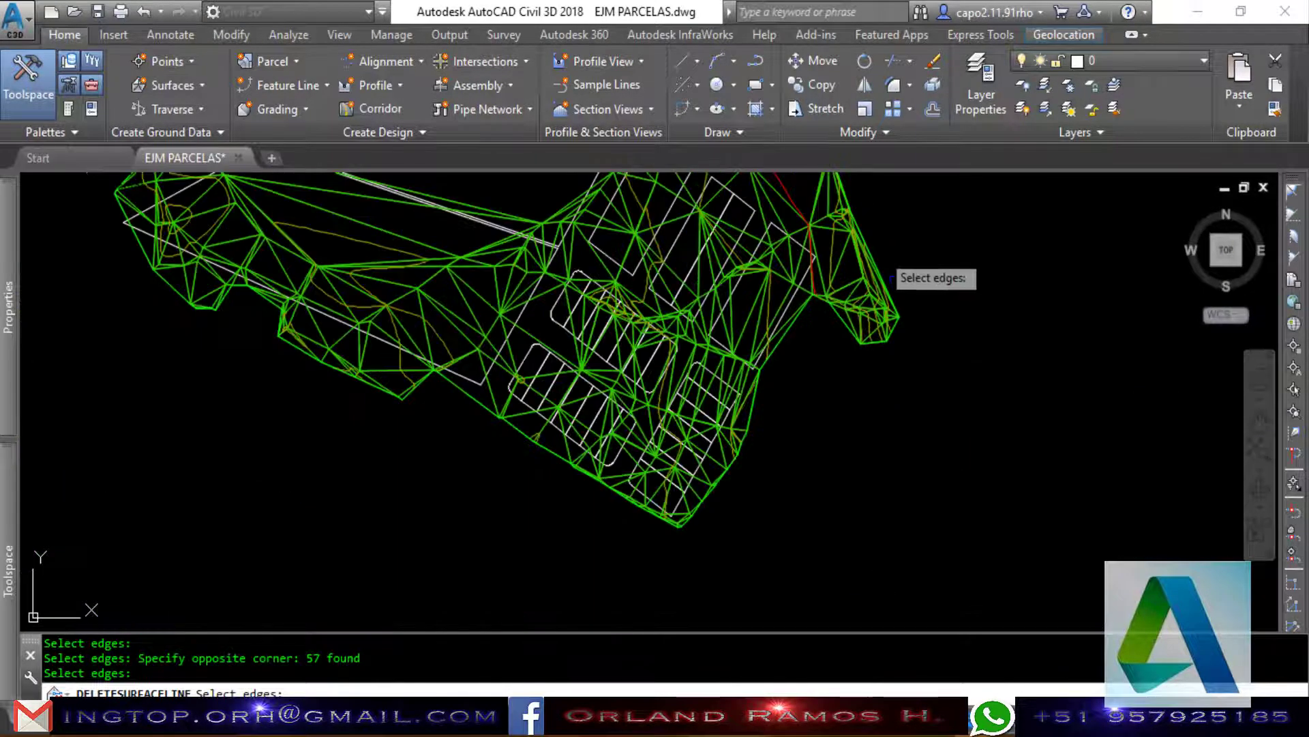
scroll(914, 321, up, 1)
Delete the edges of the right-hand protrusion and the eastern tip.
click(921, 414)
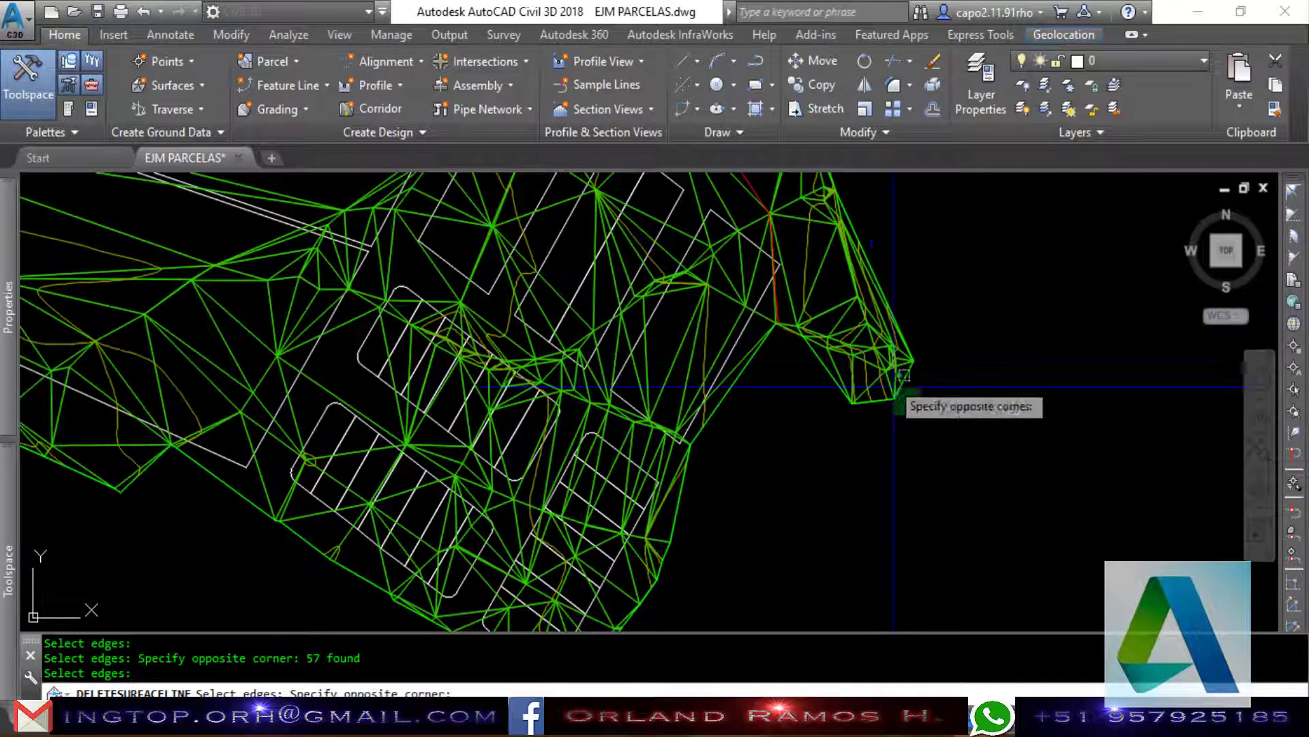
click(827, 244)
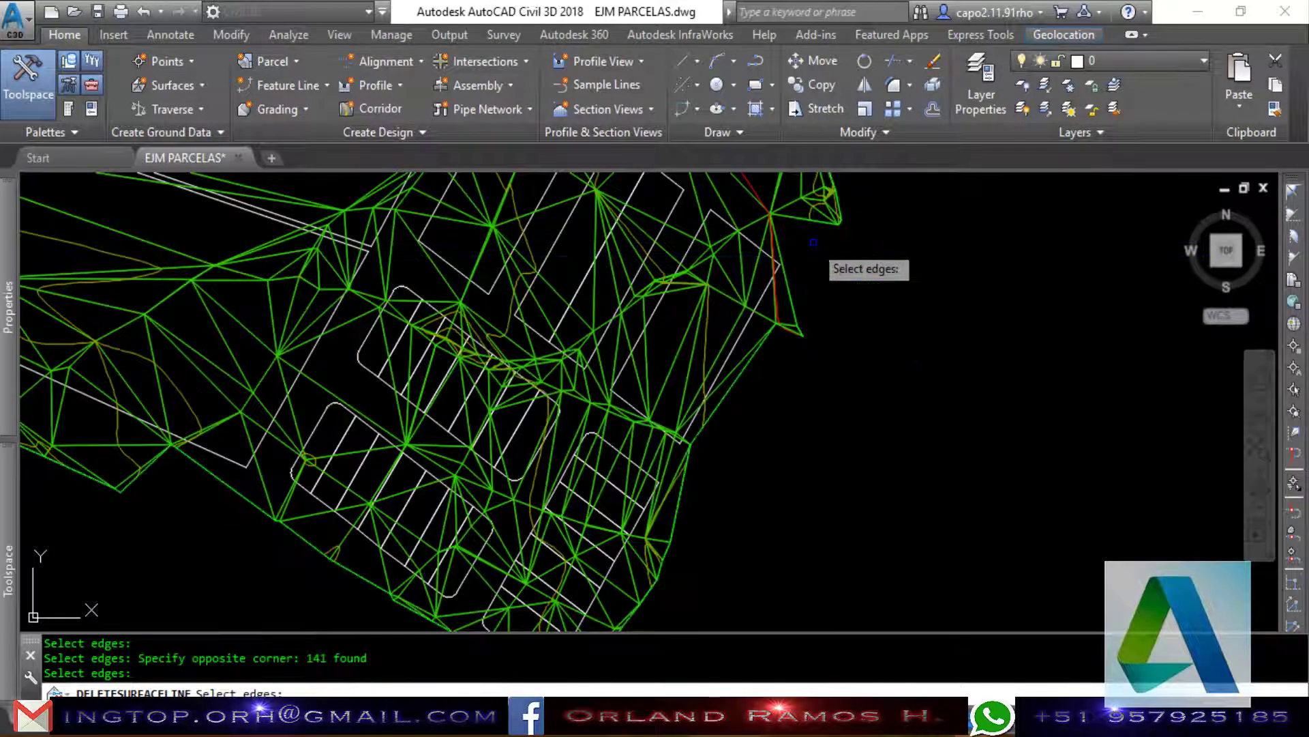
scroll(867, 370, down, 1)
scroll(849, 204, up, 1)
scroll(845, 191, up, 1)
click(884, 382)
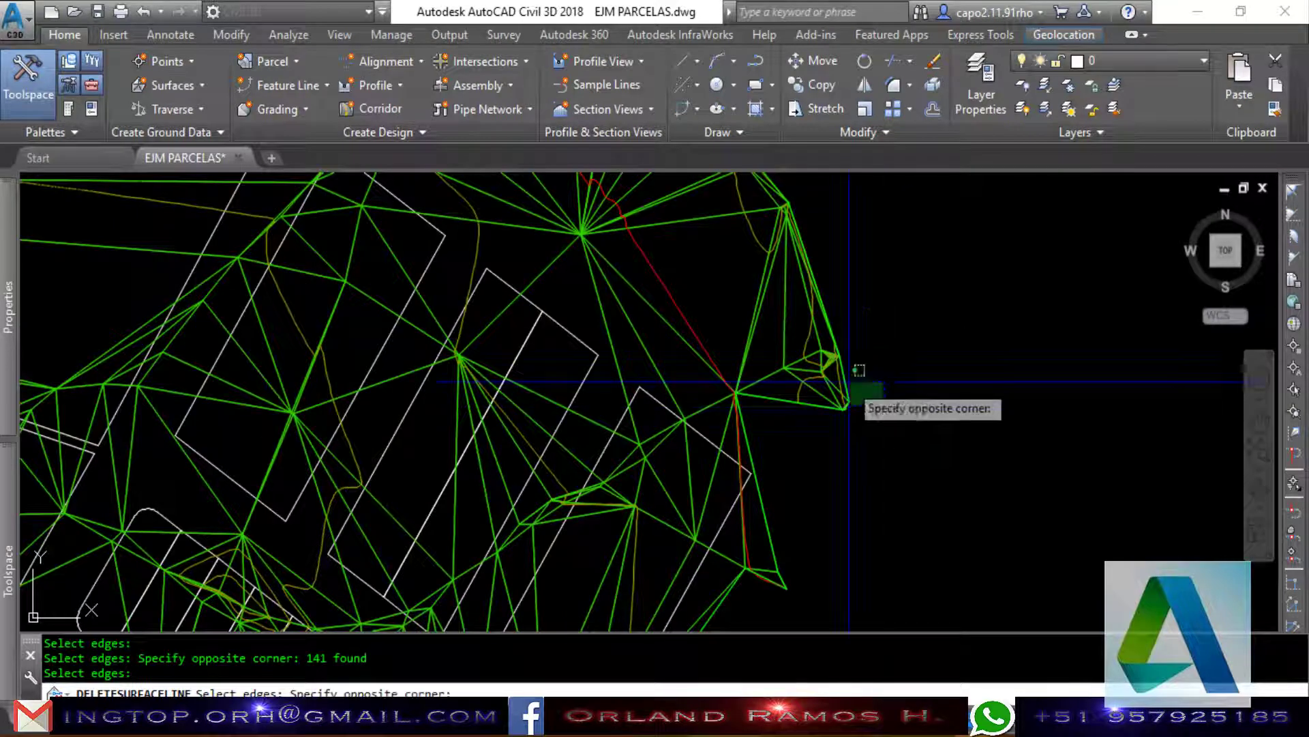
click(810, 349)
scroll(810, 348, down, 3)
scroll(853, 389, down, 1)
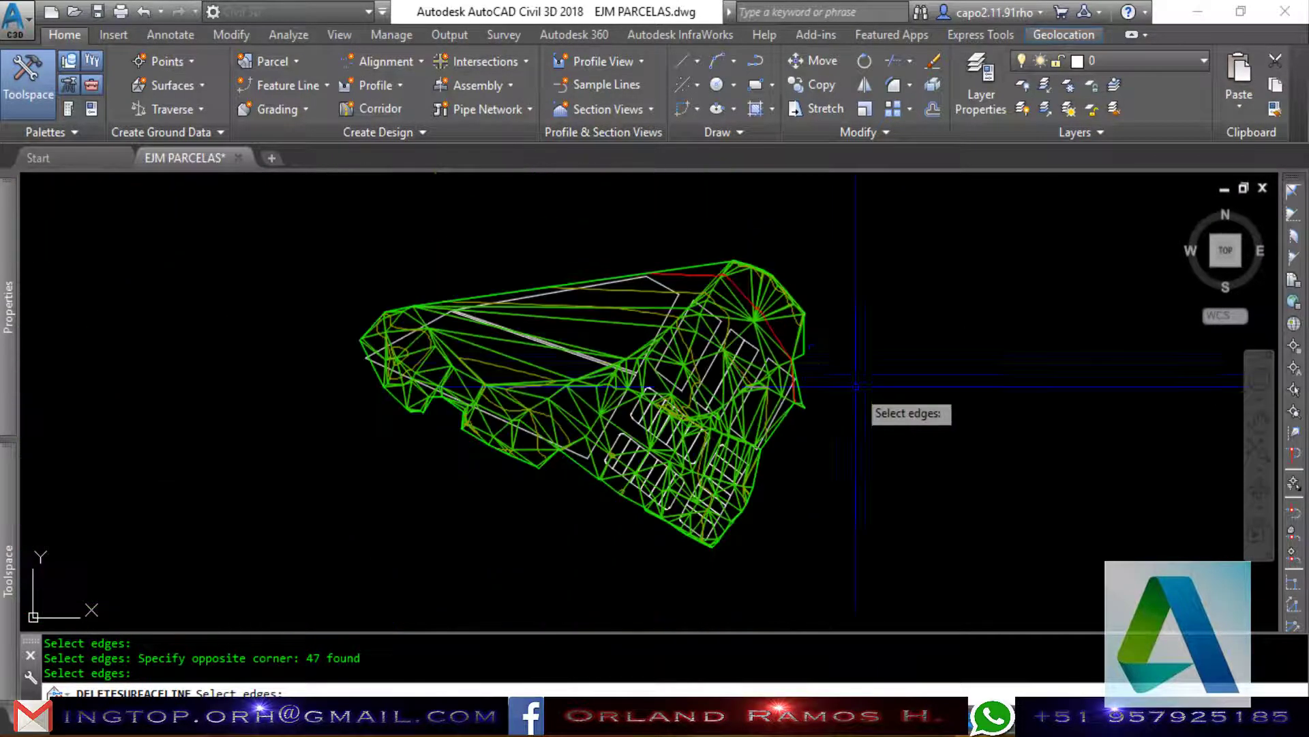
scroll(856, 388, up, 4)
Delete the remaining top-right edges and end the line deletion.
click(928, 467)
click(816, 335)
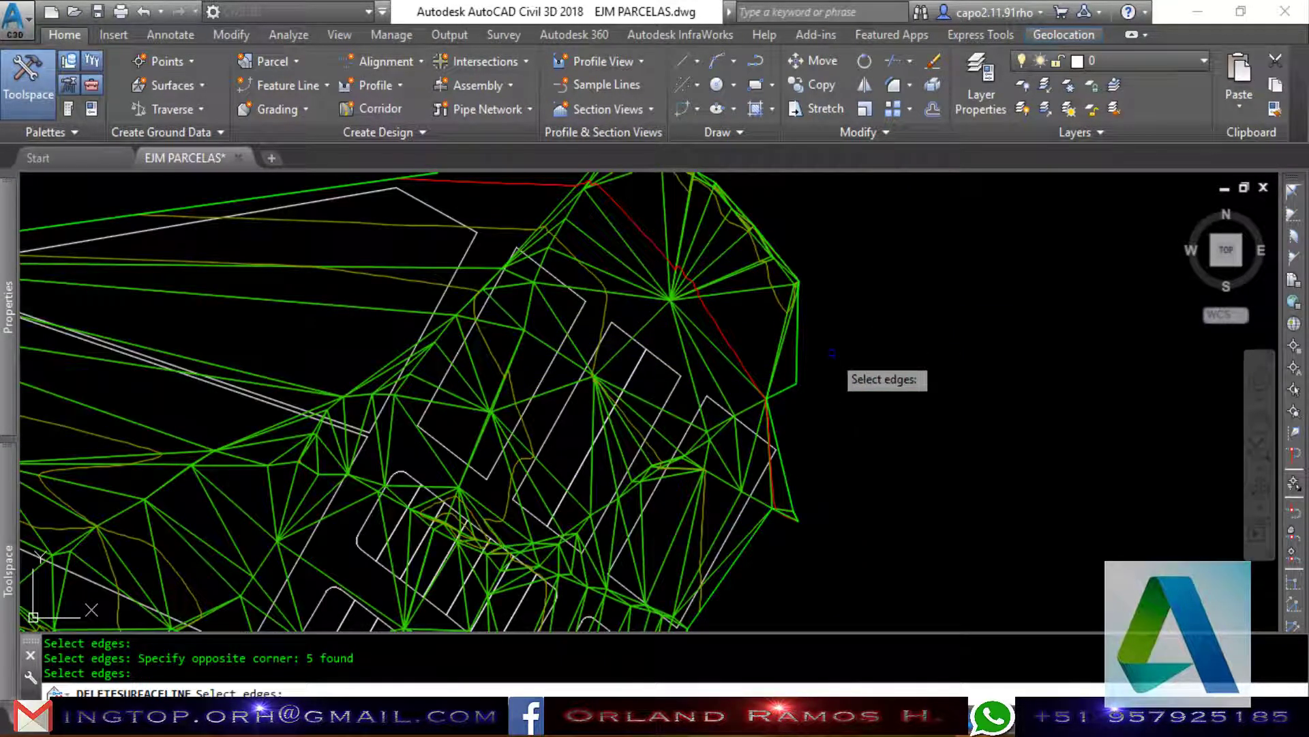
scroll(831, 353, down, 1)
scroll(832, 352, down, 1)
scroll(832, 353, down, 2)
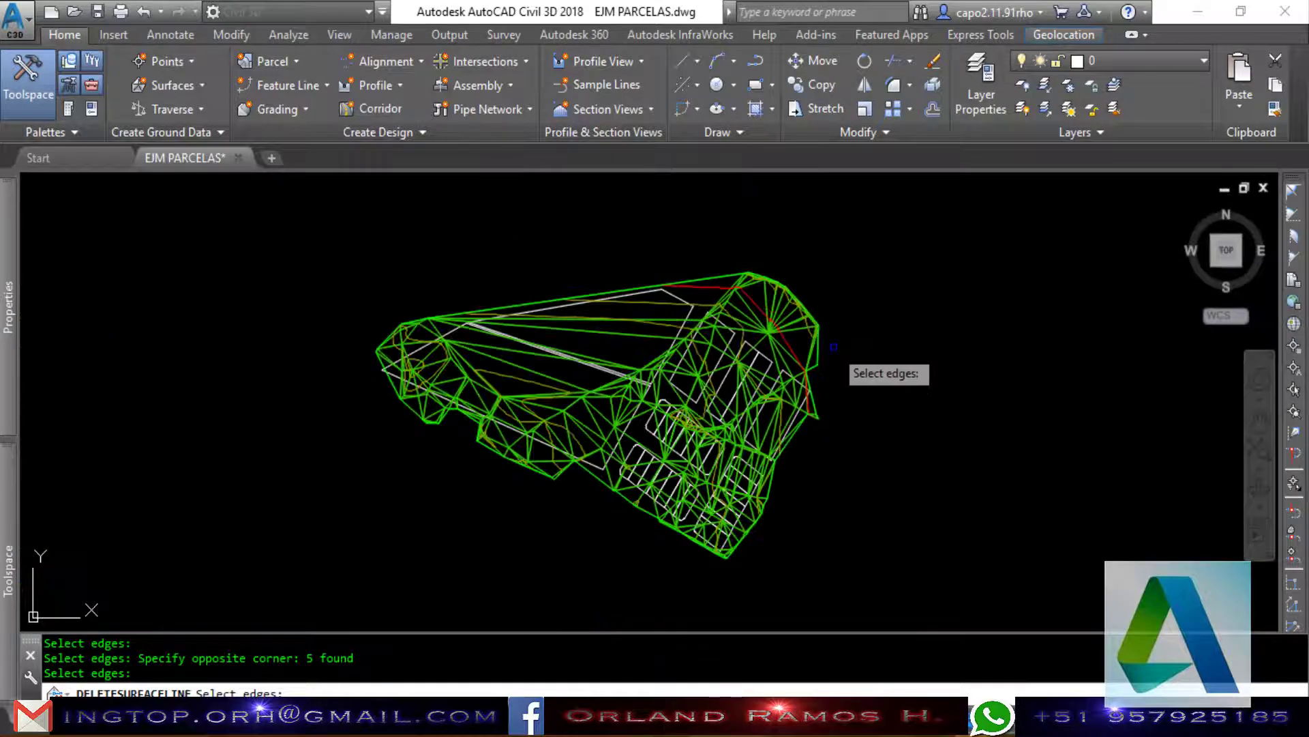
key(Escape)
key(Escape)
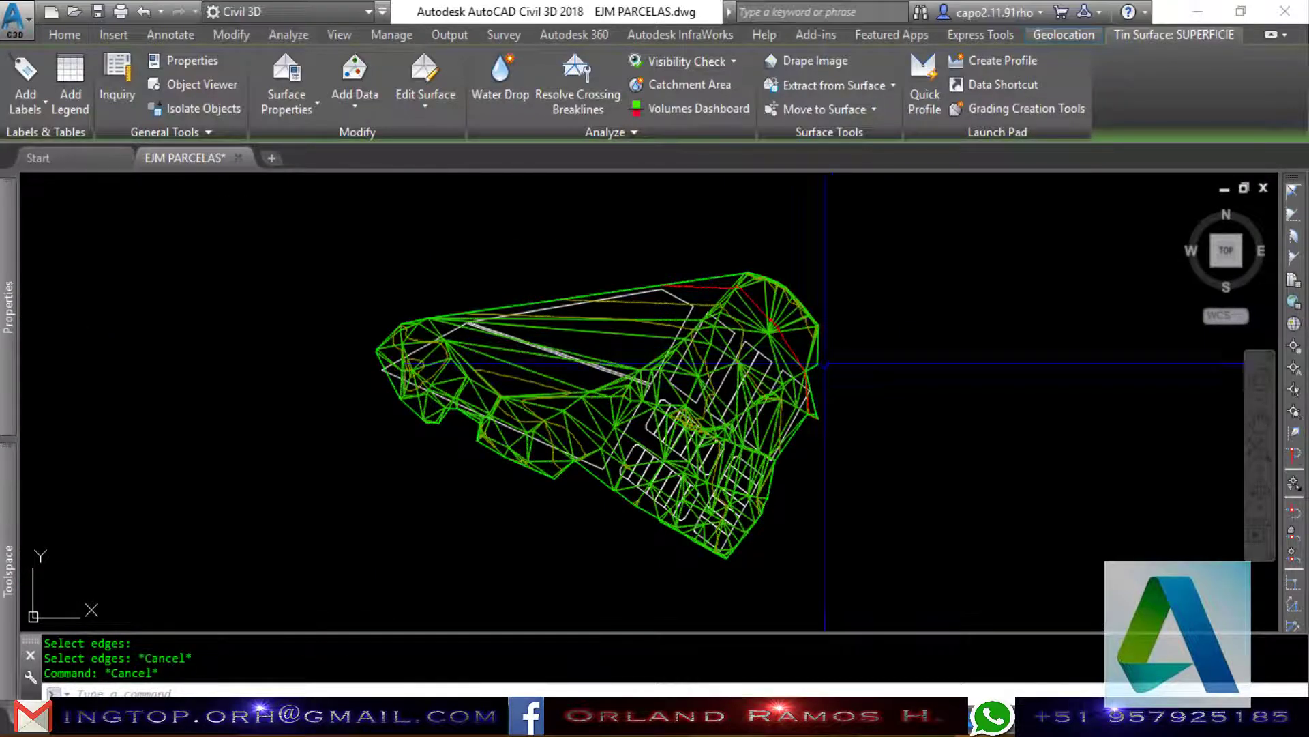
Turn off Triangles and Border in SUPERFICIE's current style so only contours remain.
scroll(645, 341, up, 2)
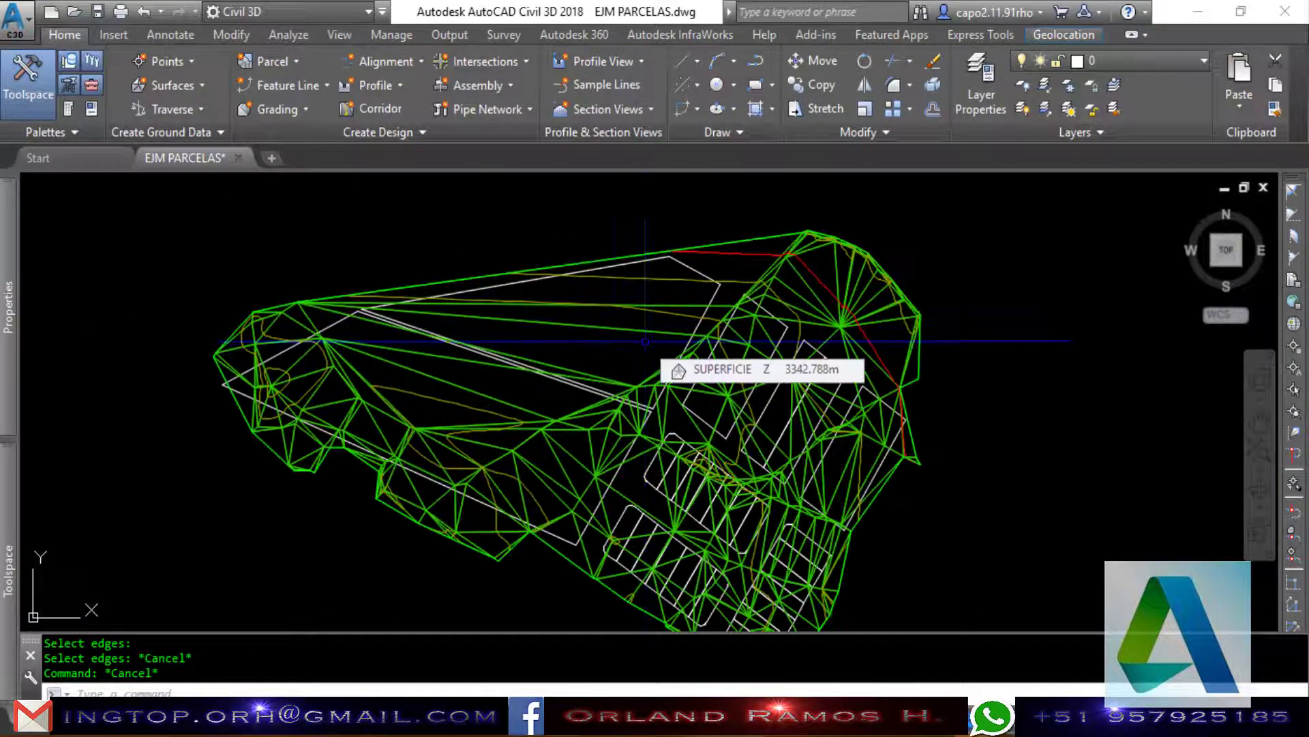
click(656, 312)
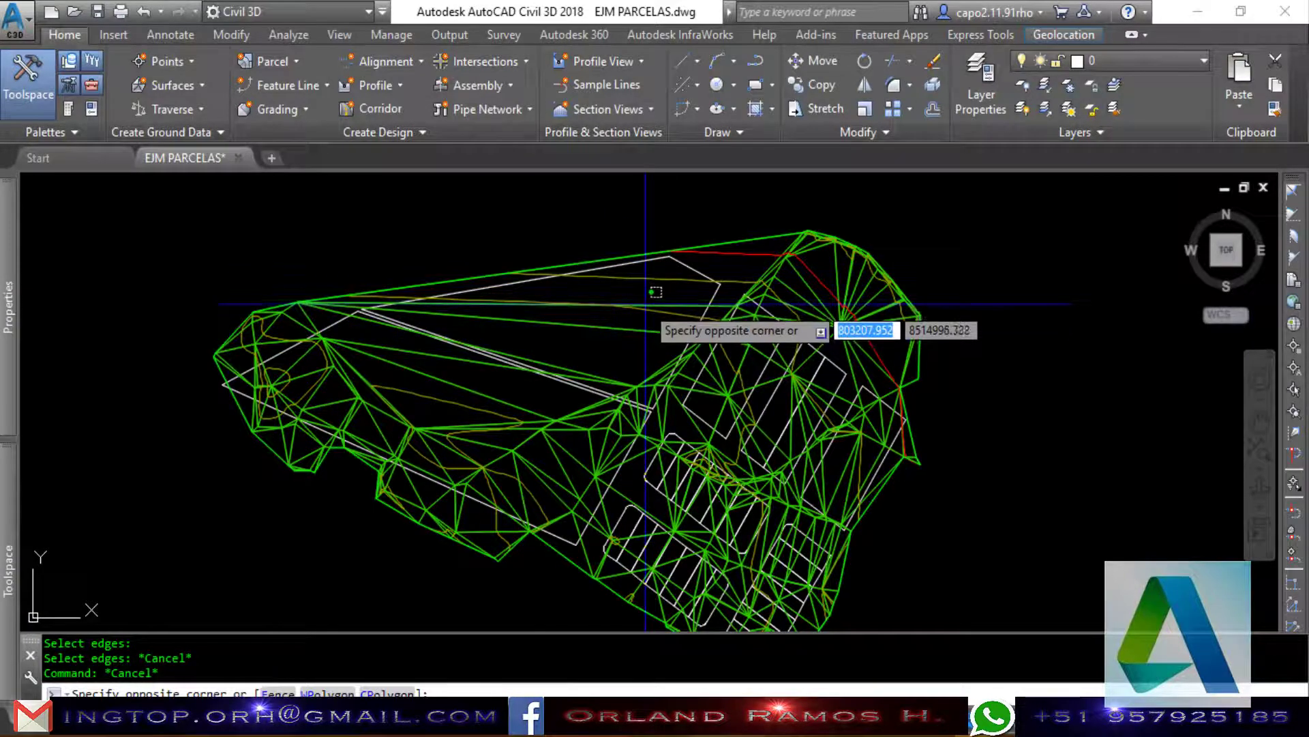
key(Escape)
click(660, 317)
right_click(660, 317)
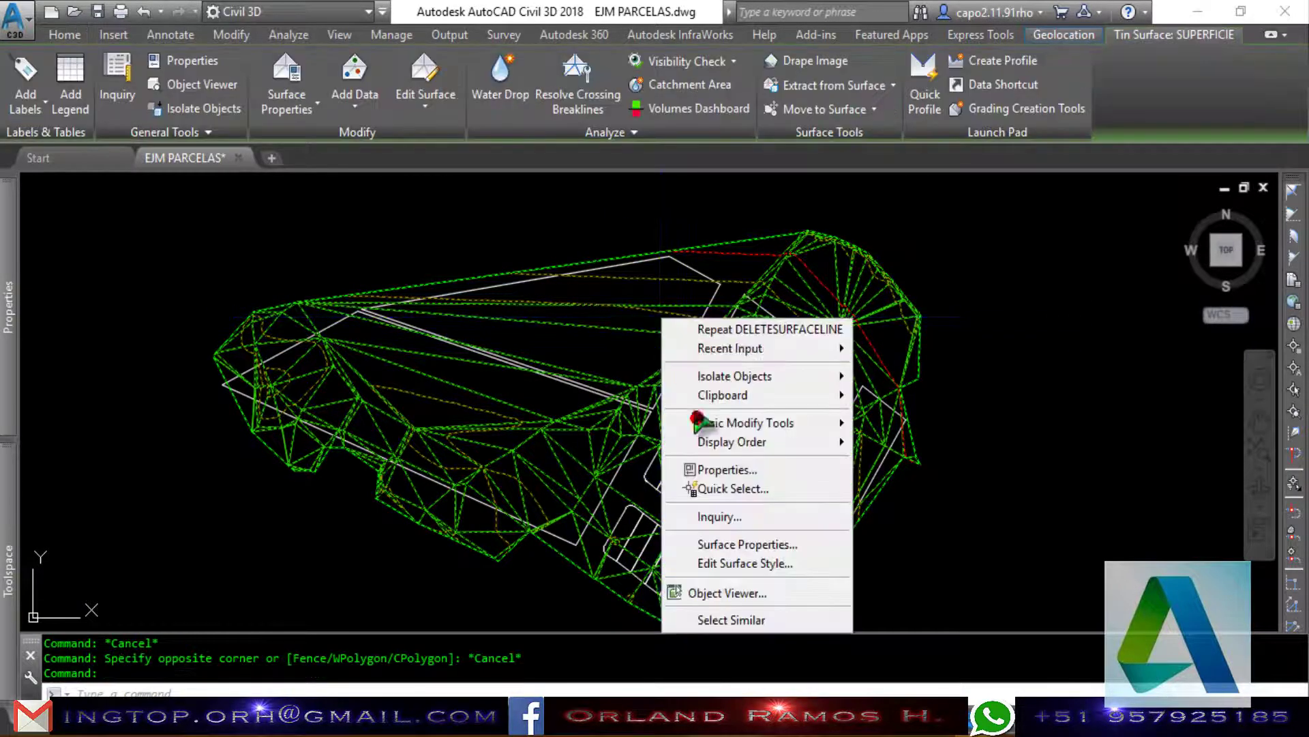
click(690, 542)
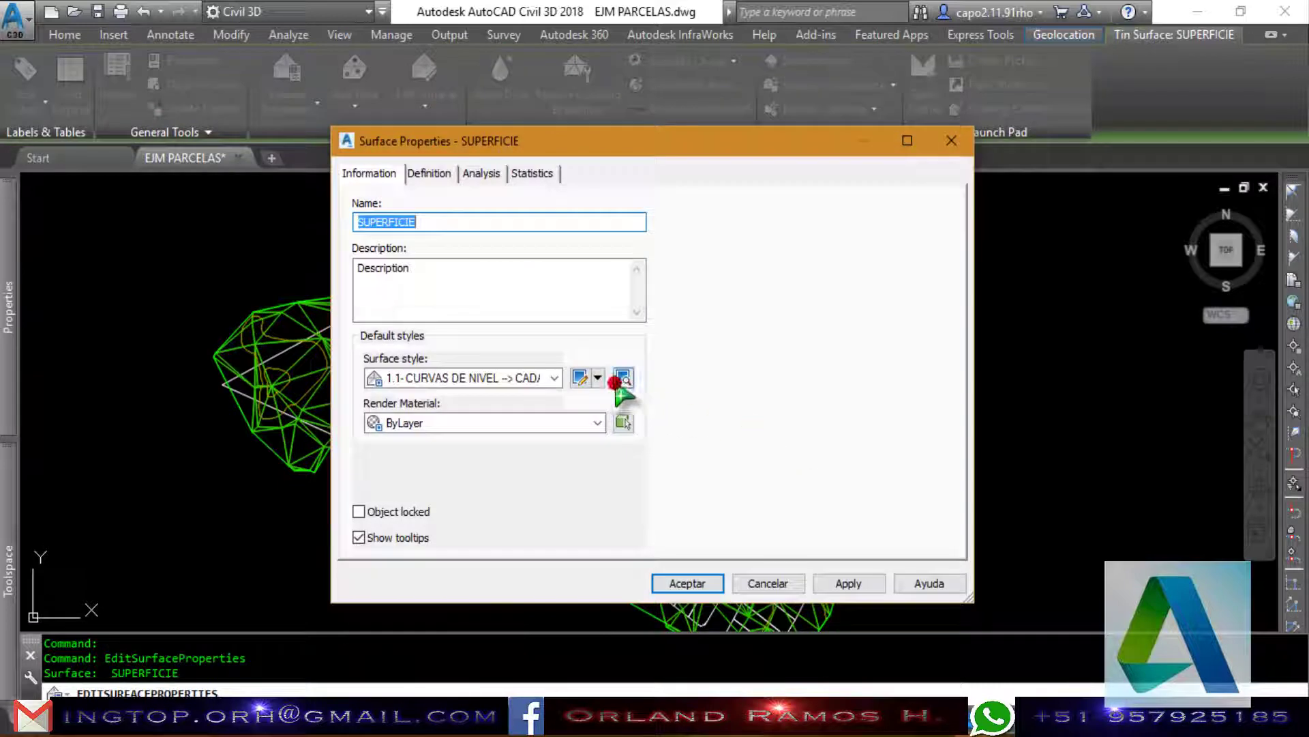
click(597, 382)
click(653, 440)
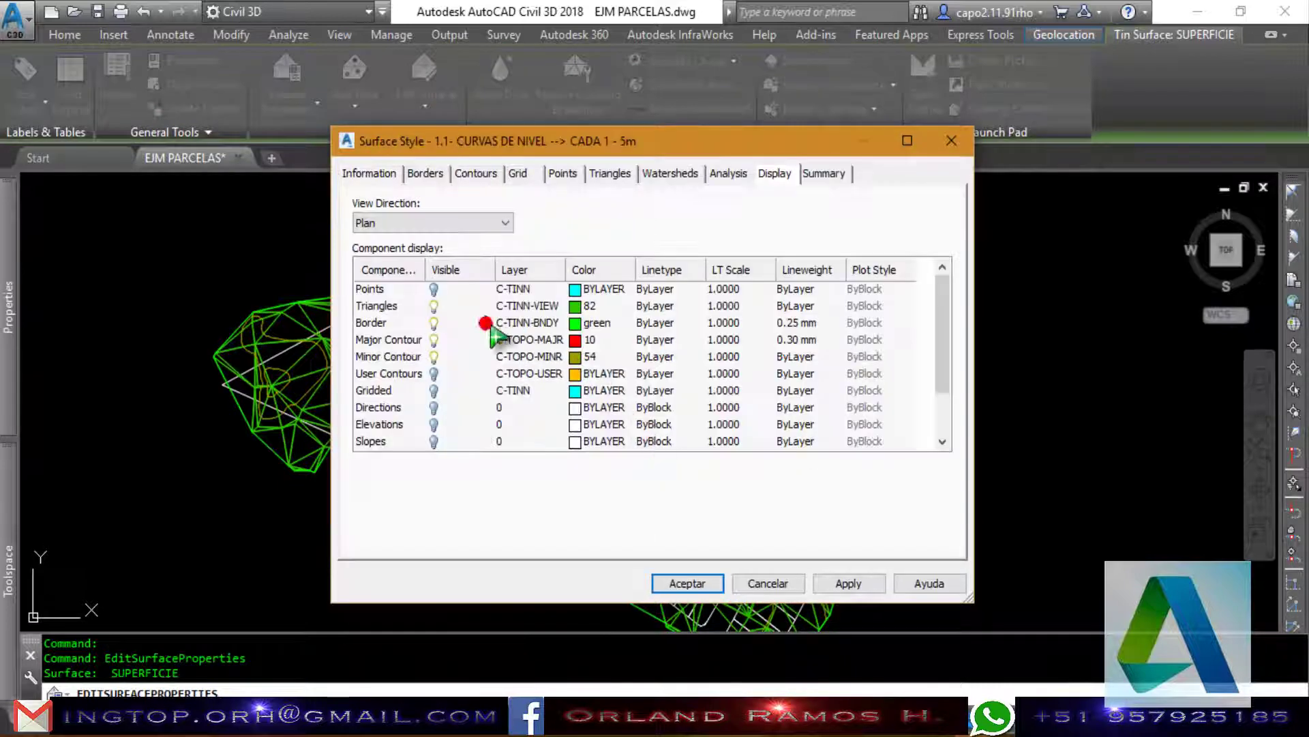
click(438, 323)
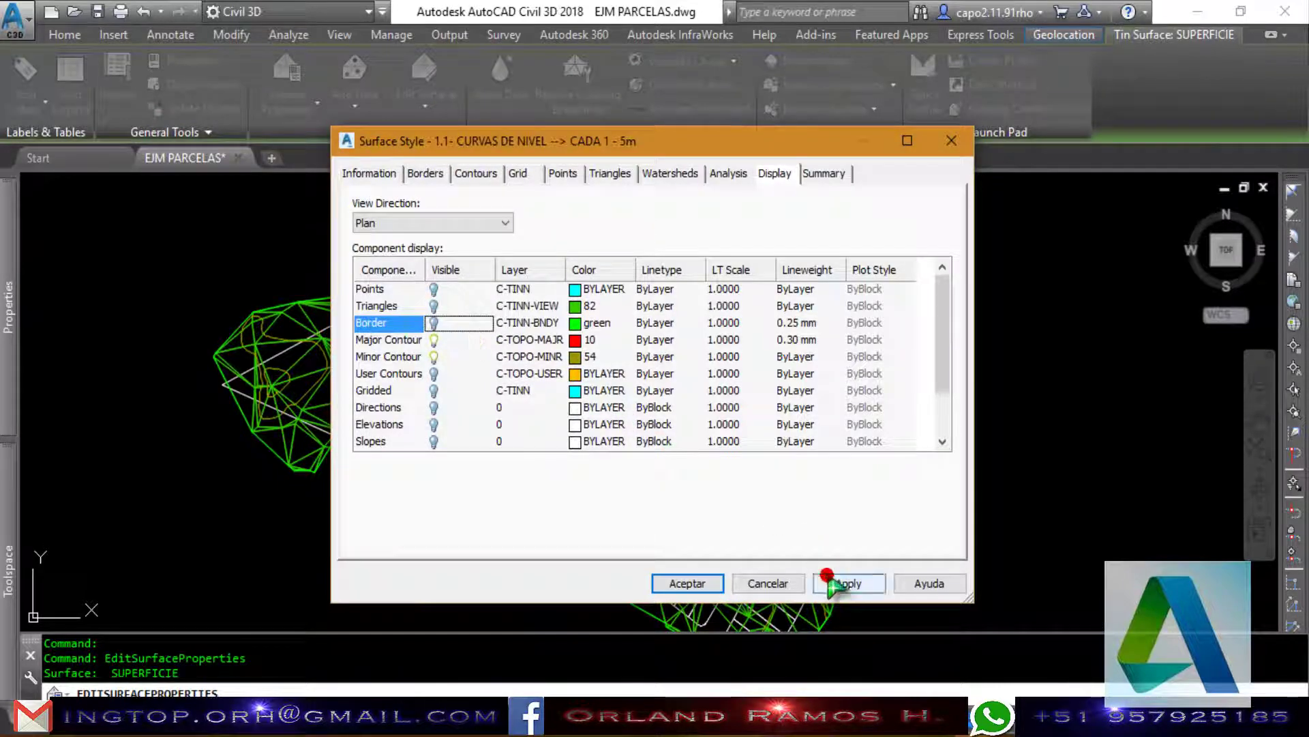
click(709, 584)
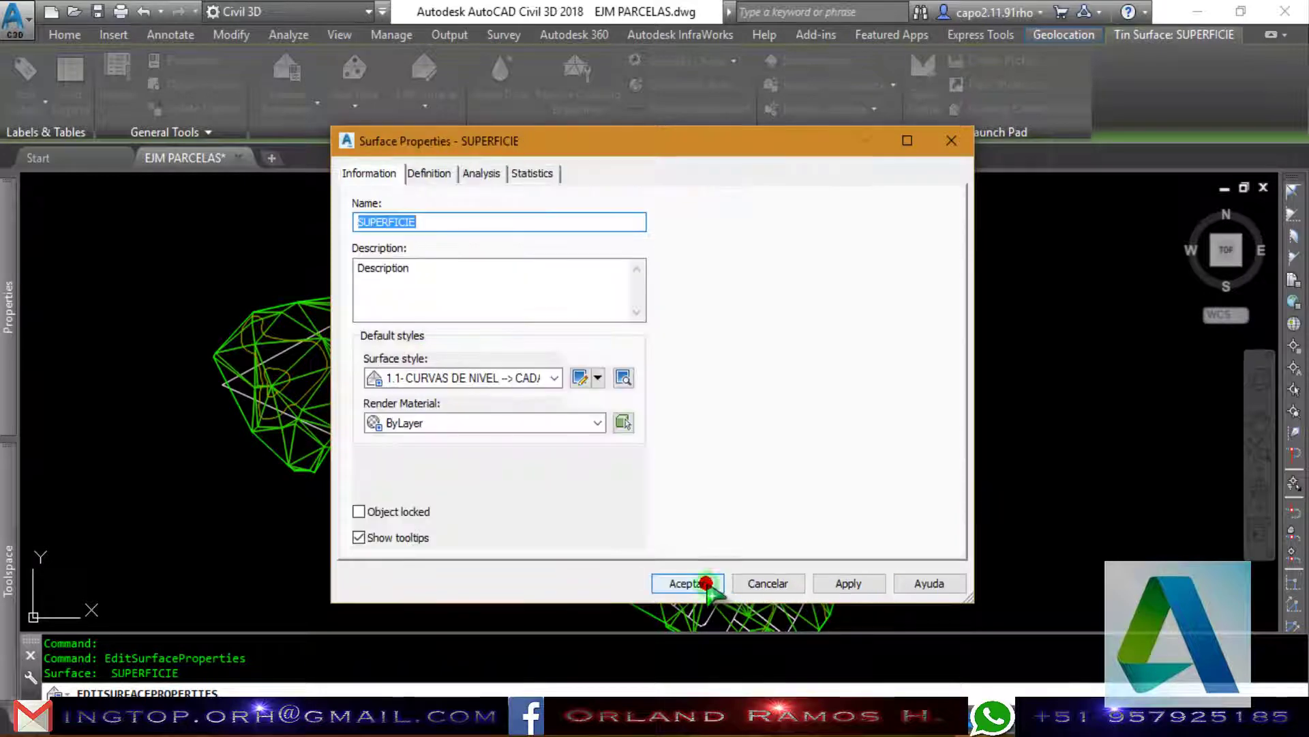
click(707, 583)
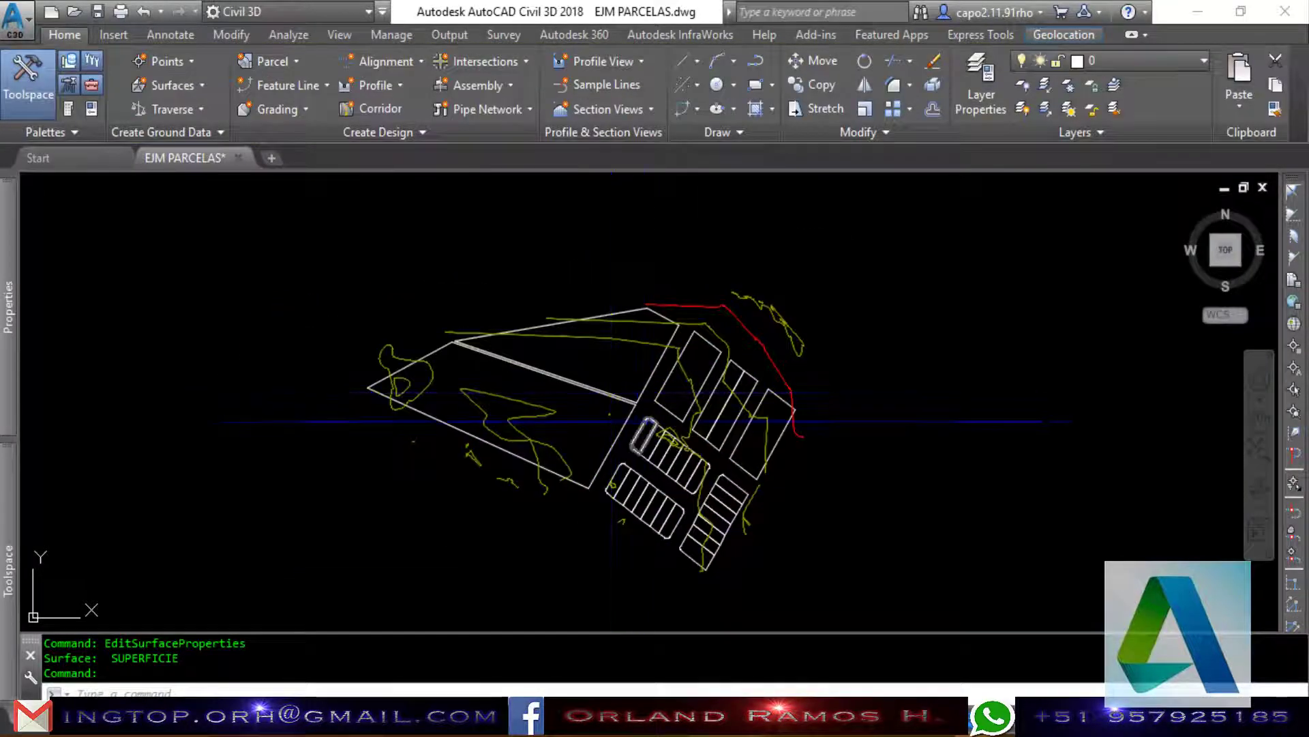
Zoom to the parking-block lots and bring up the Parcel creation options.
scroll(551, 373, up, 2)
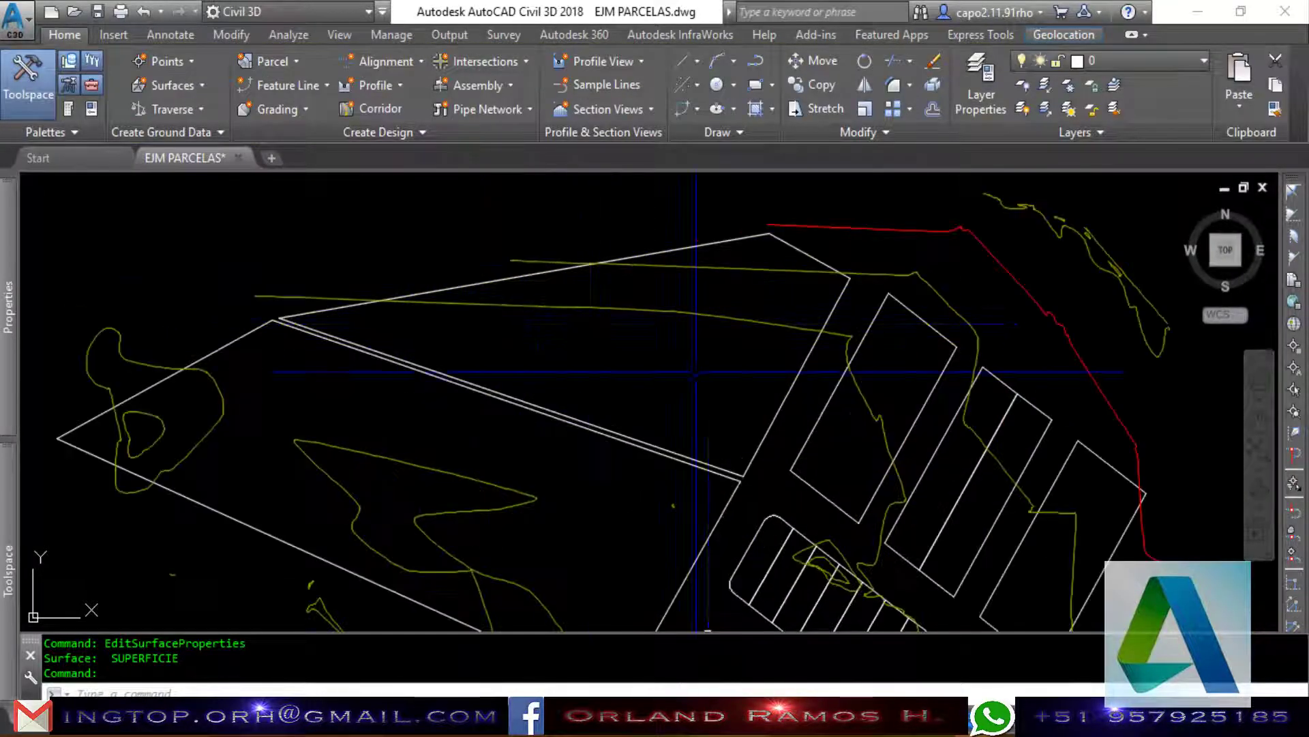
scroll(579, 307, down, 1)
scroll(645, 379, down, 1)
scroll(732, 527, up, 6)
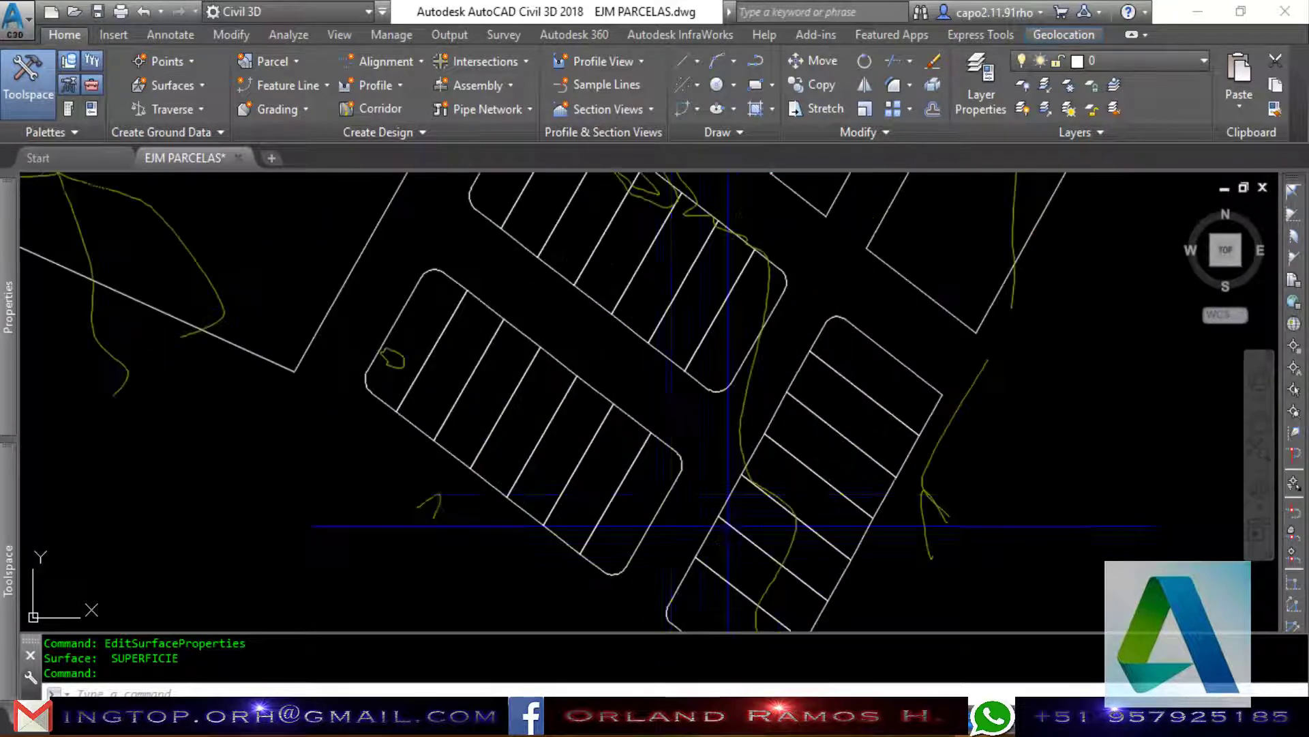
click(639, 494)
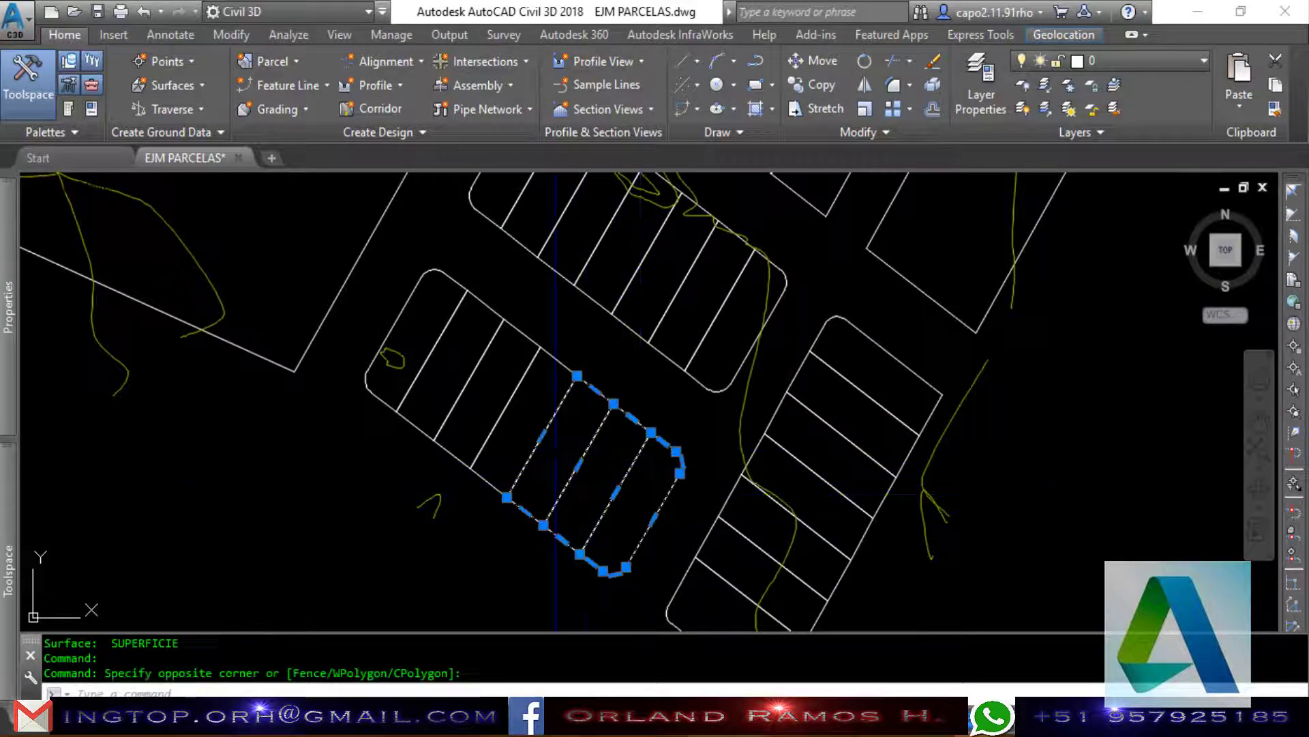
click(418, 315)
key(Escape)
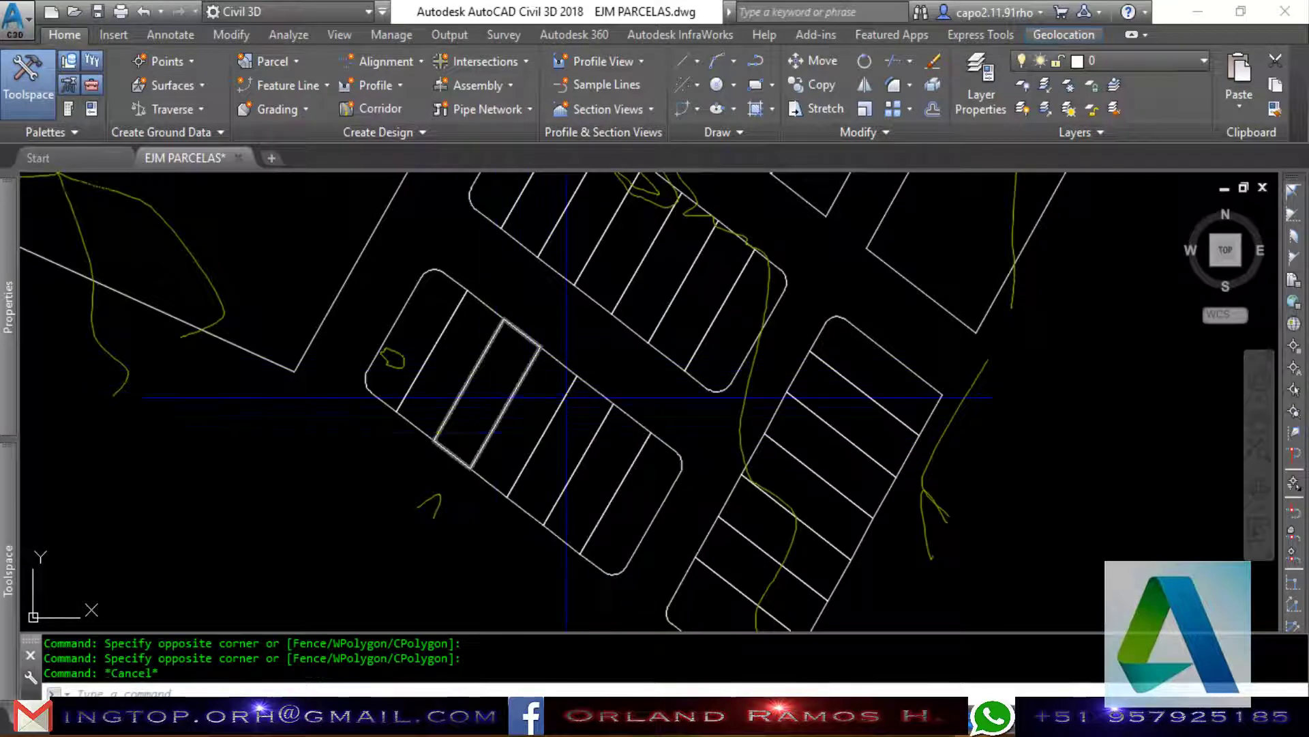
scroll(652, 440, down, 2)
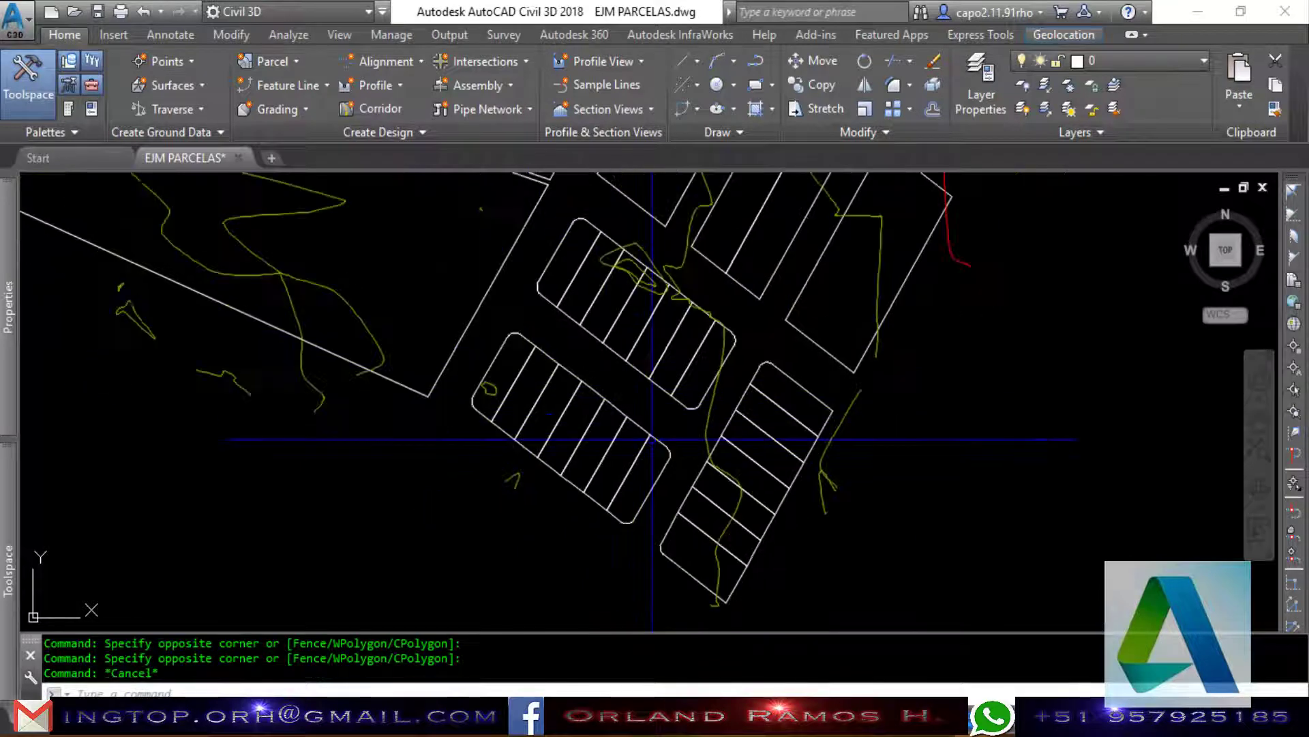
click(299, 60)
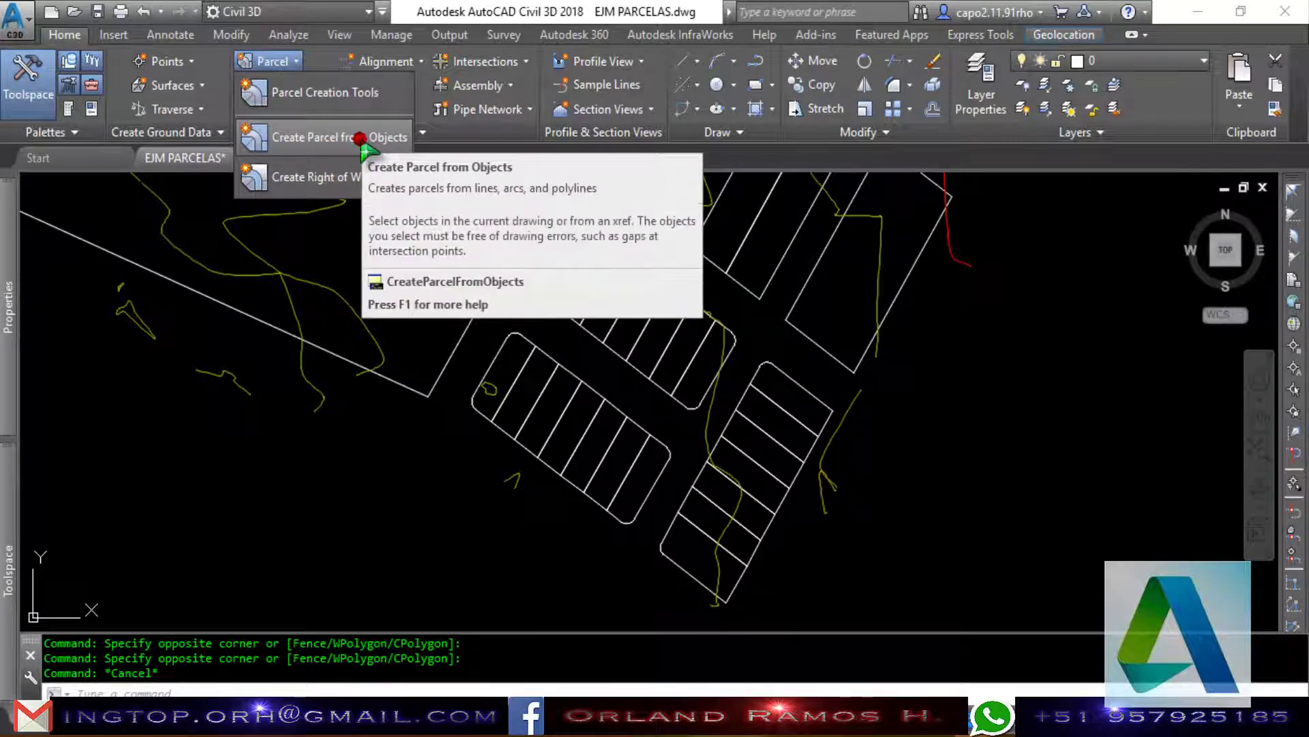
Start Create Parcels from Objects and crossing-select the left block's lot lines.
click(326, 138)
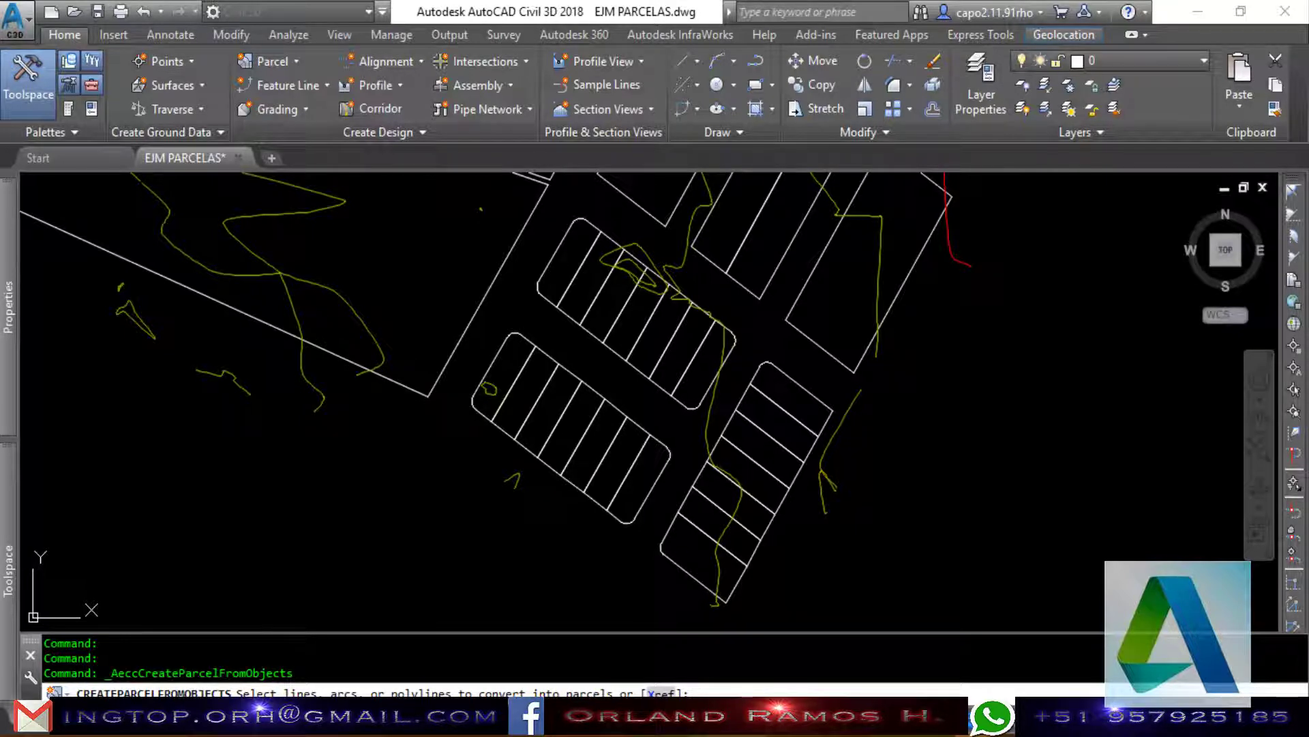
scroll(648, 538, up, 2)
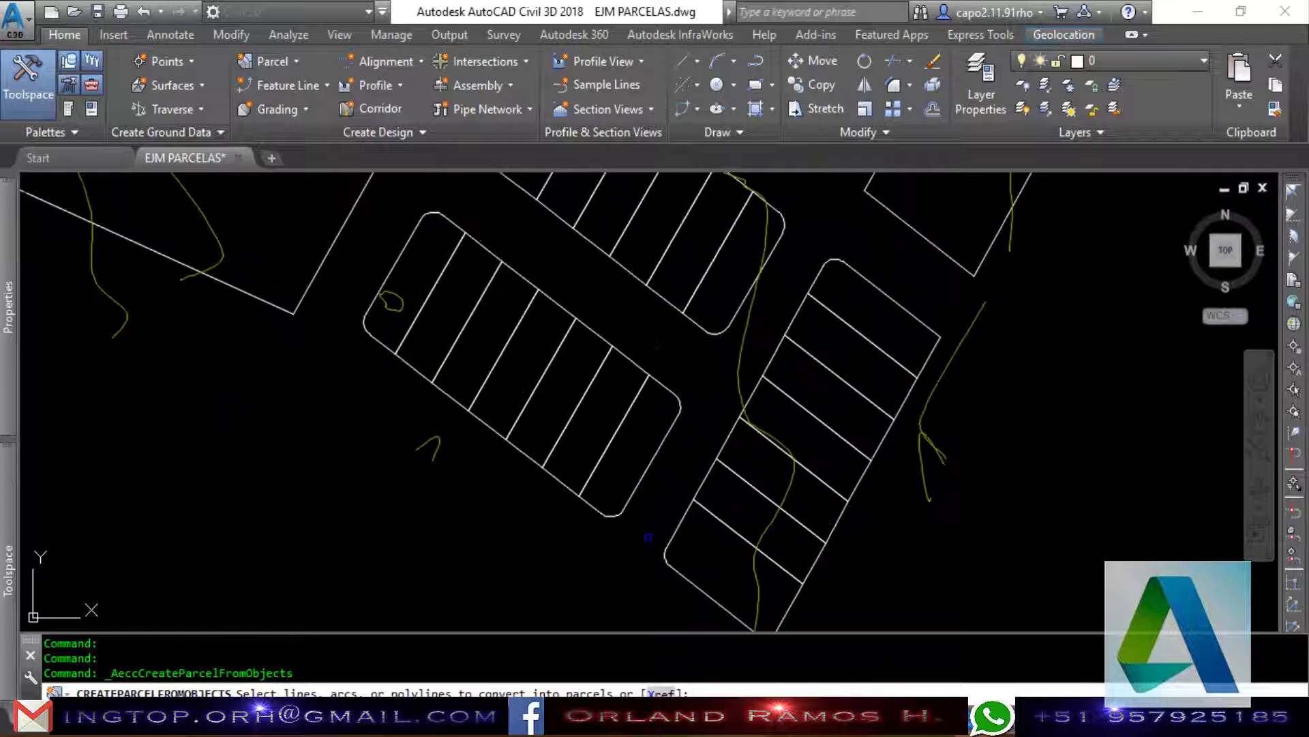
click(510, 349)
click(498, 314)
click(471, 239)
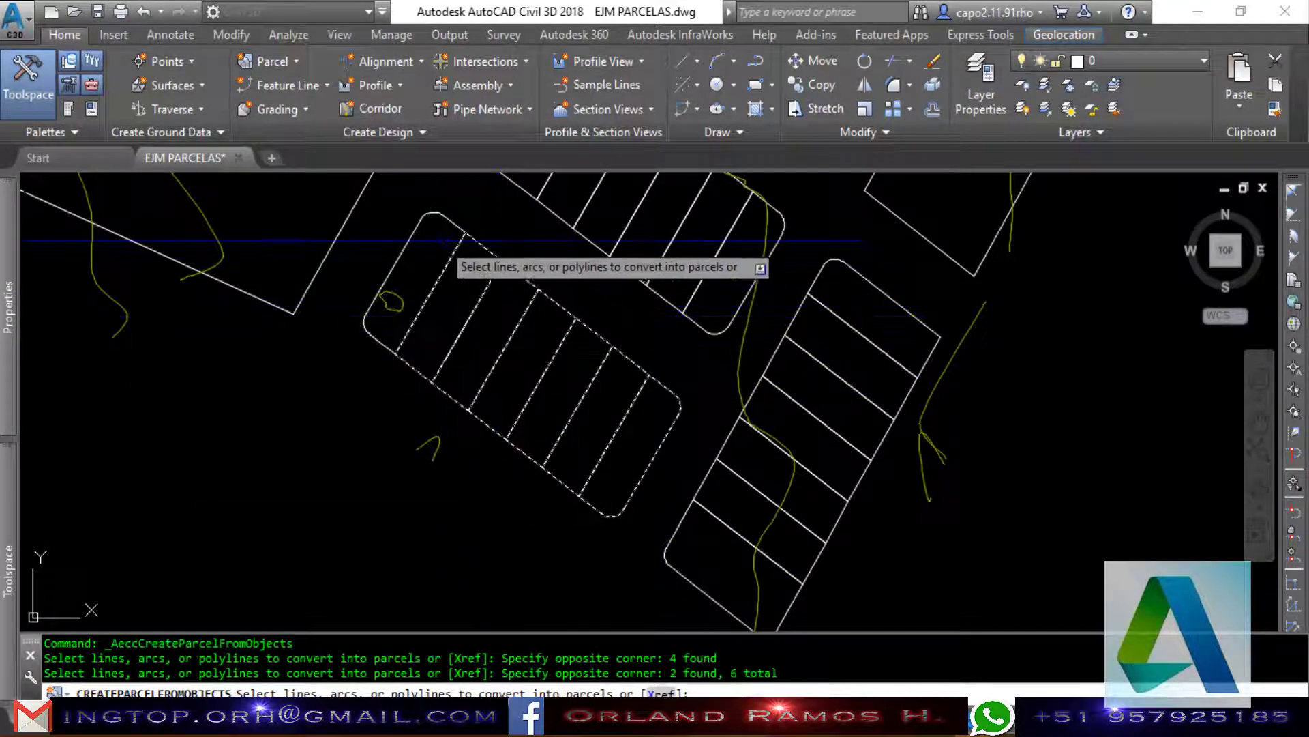
click(435, 198)
click(614, 286)
Add all of the right block's lot lines to the selection.
click(849, 416)
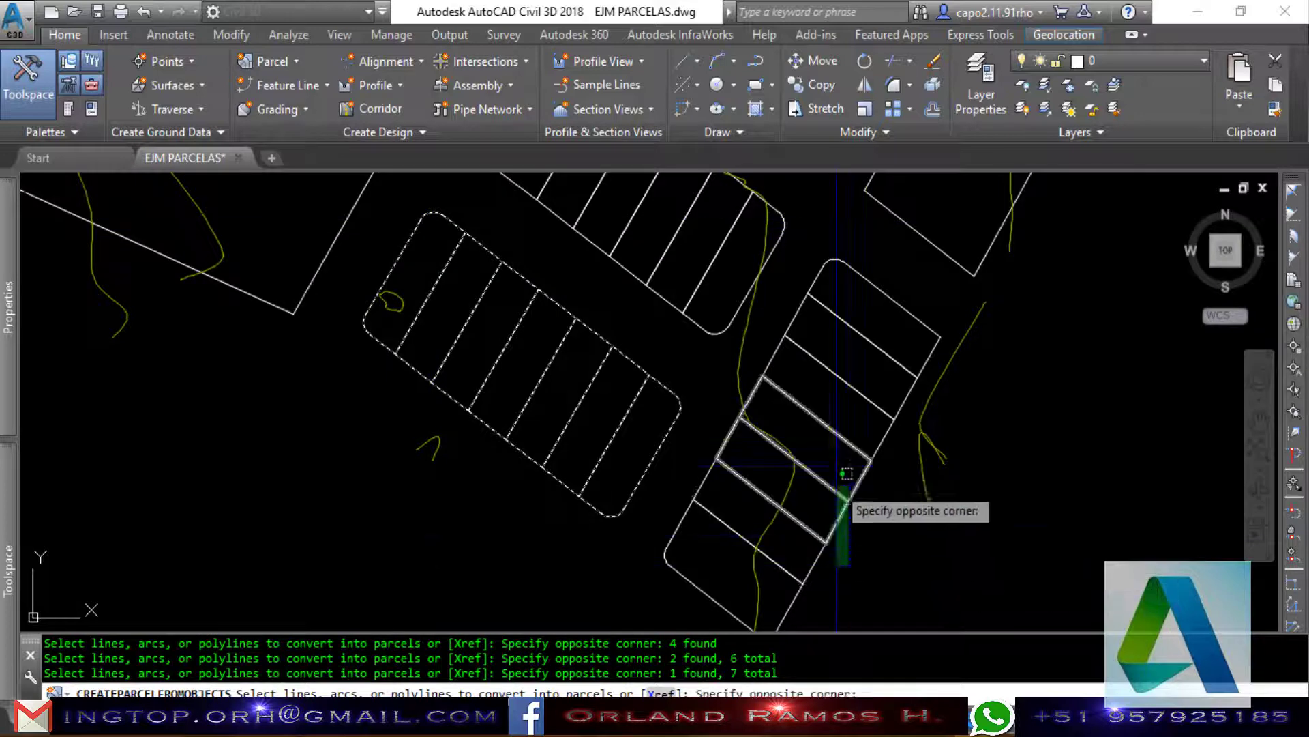
click(832, 491)
click(713, 572)
click(658, 460)
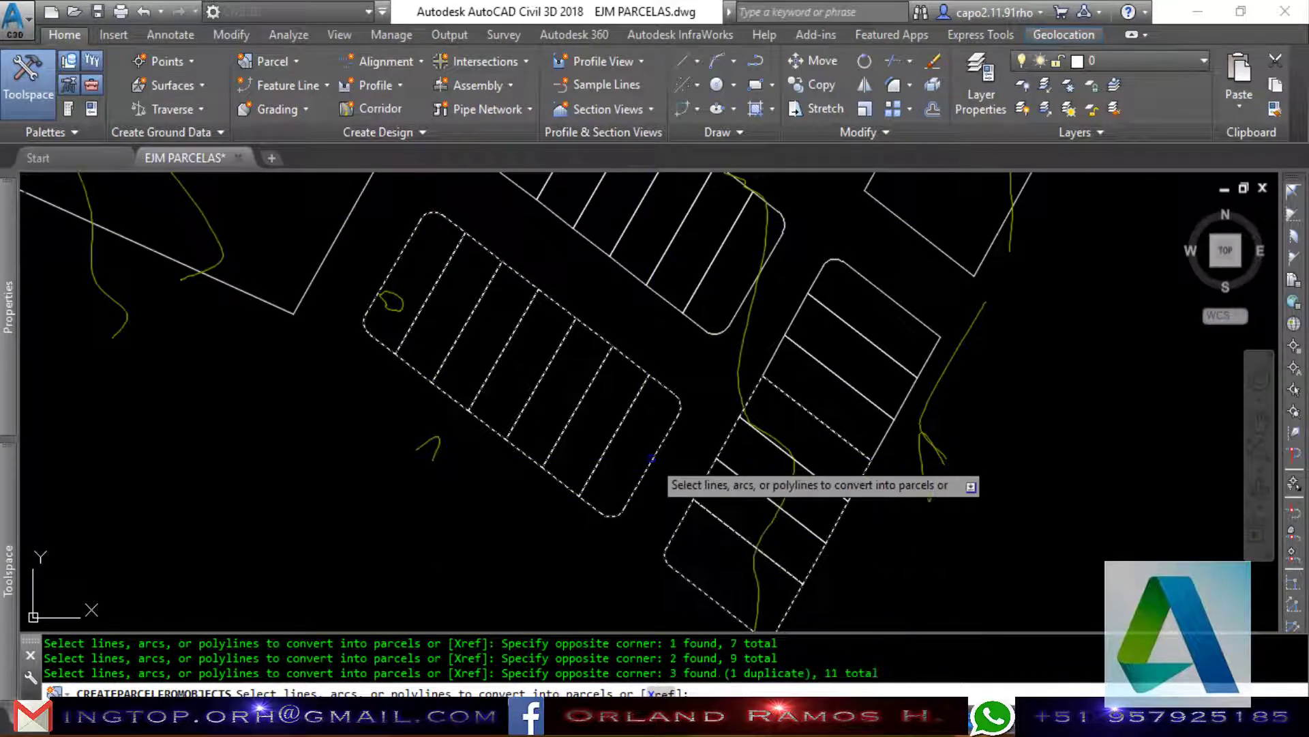
click(737, 463)
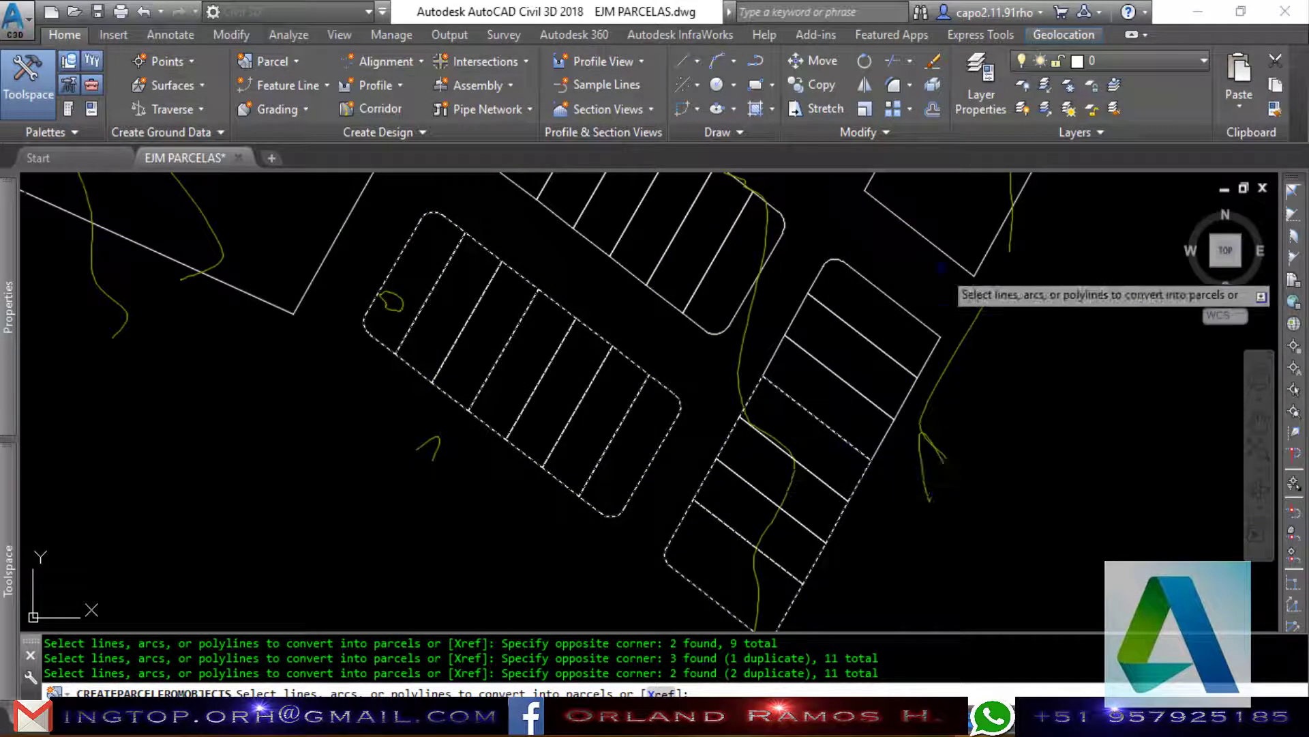
click(913, 276)
click(802, 363)
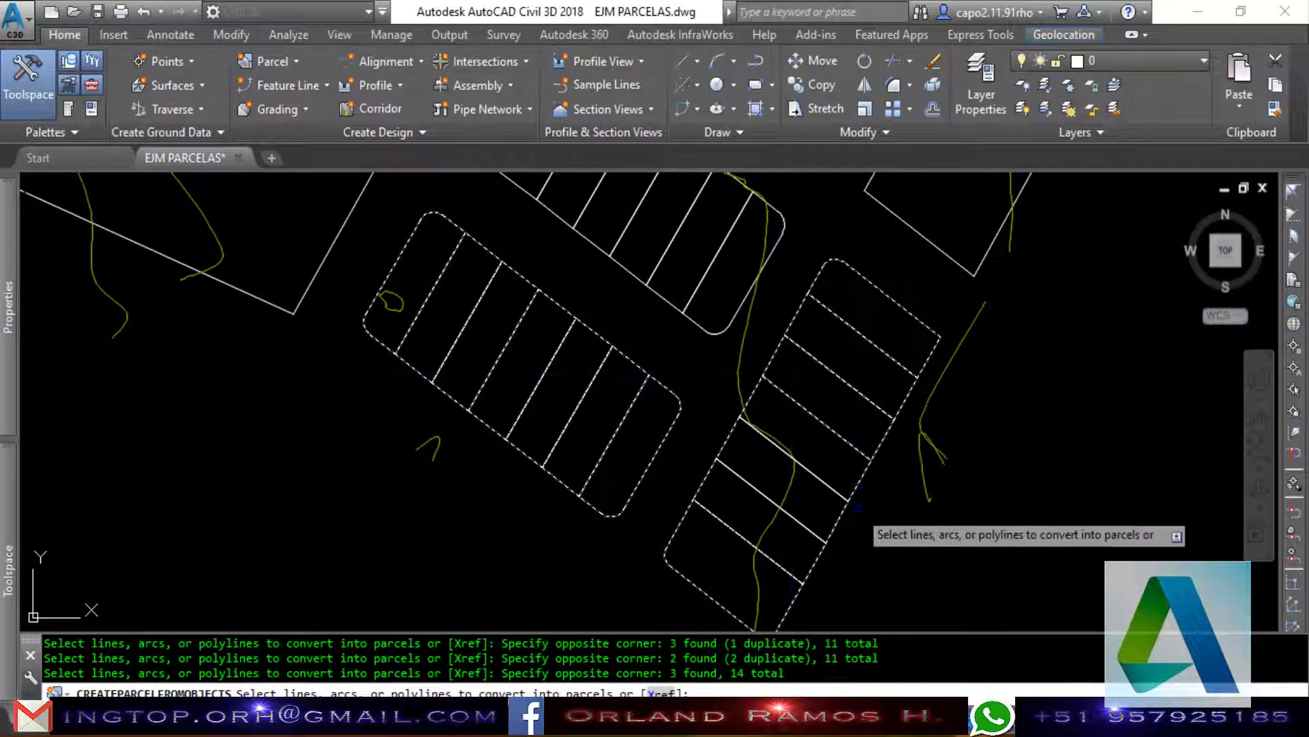
middle_drag(864, 522, 855, 539)
Add the upper block's and remaining lot lines, bringing the selection to 23 objects.
middle_drag(812, 578, 812, 437)
scroll(822, 487, down, 2)
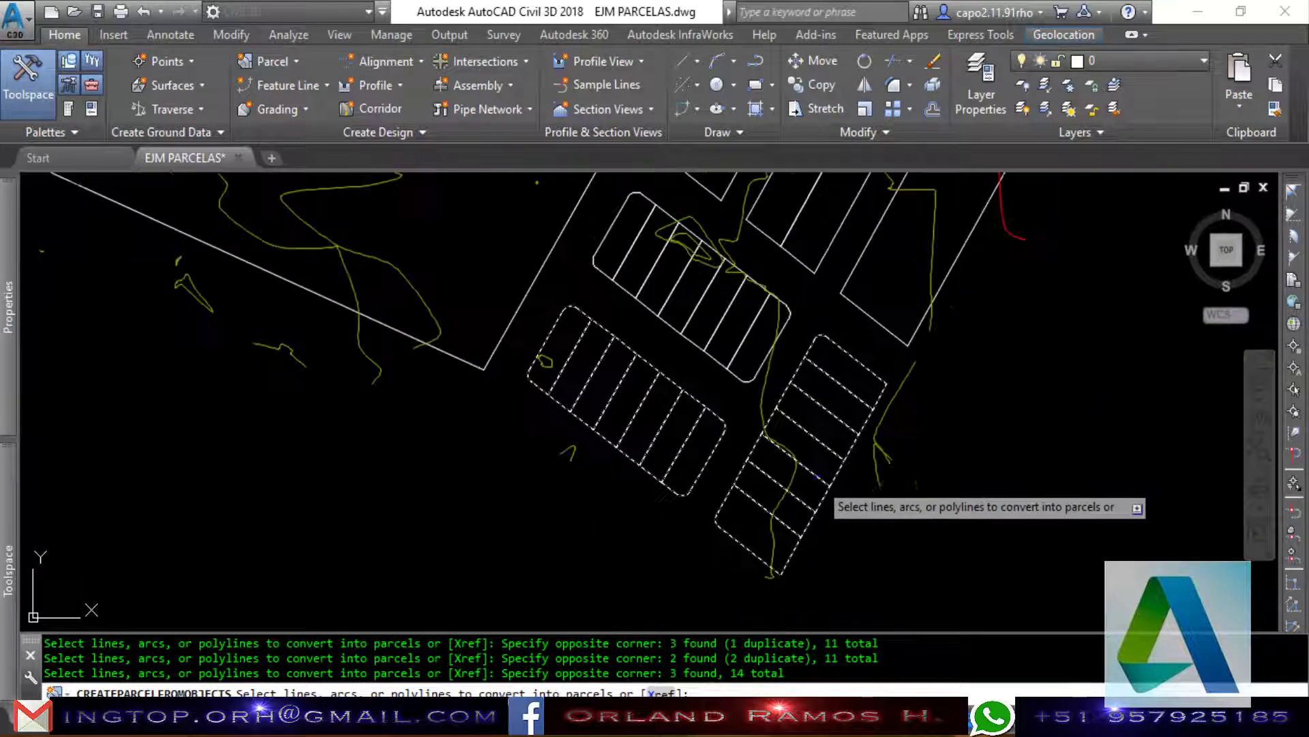
scroll(733, 466, up, 2)
click(767, 458)
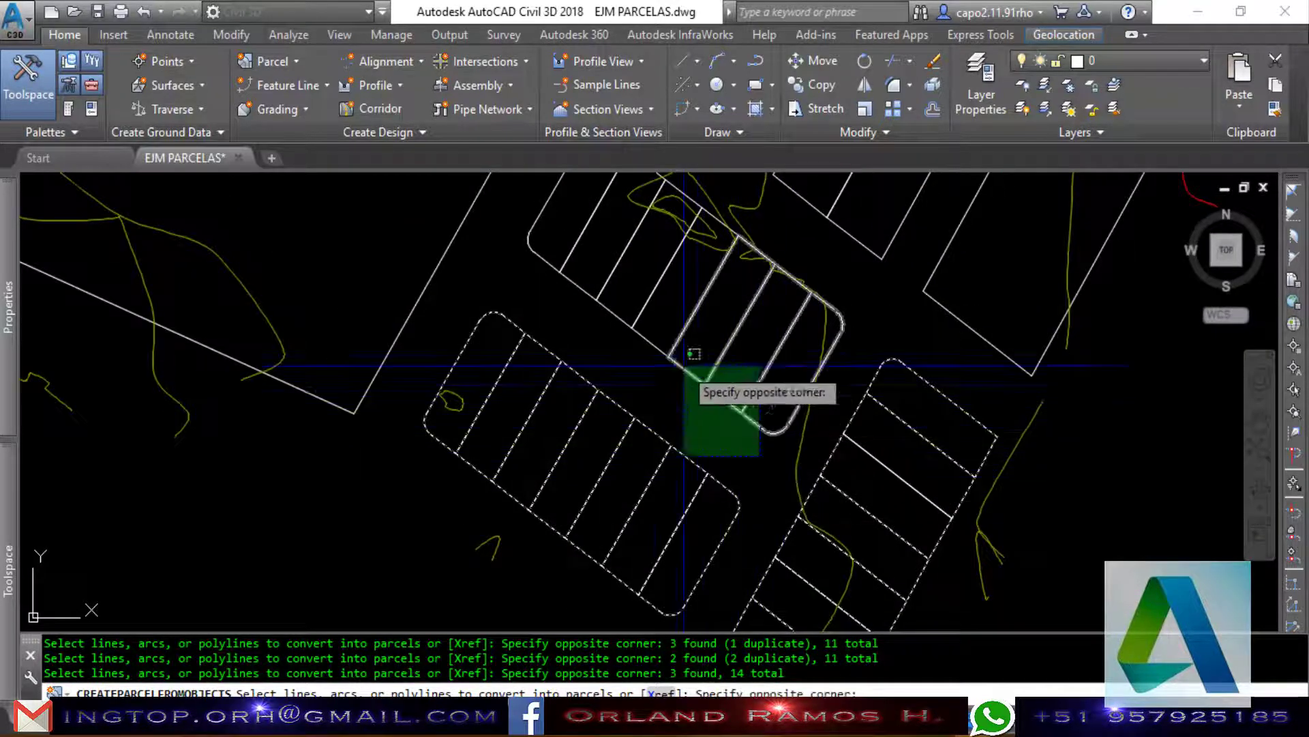
click(580, 307)
scroll(757, 442, up, 4)
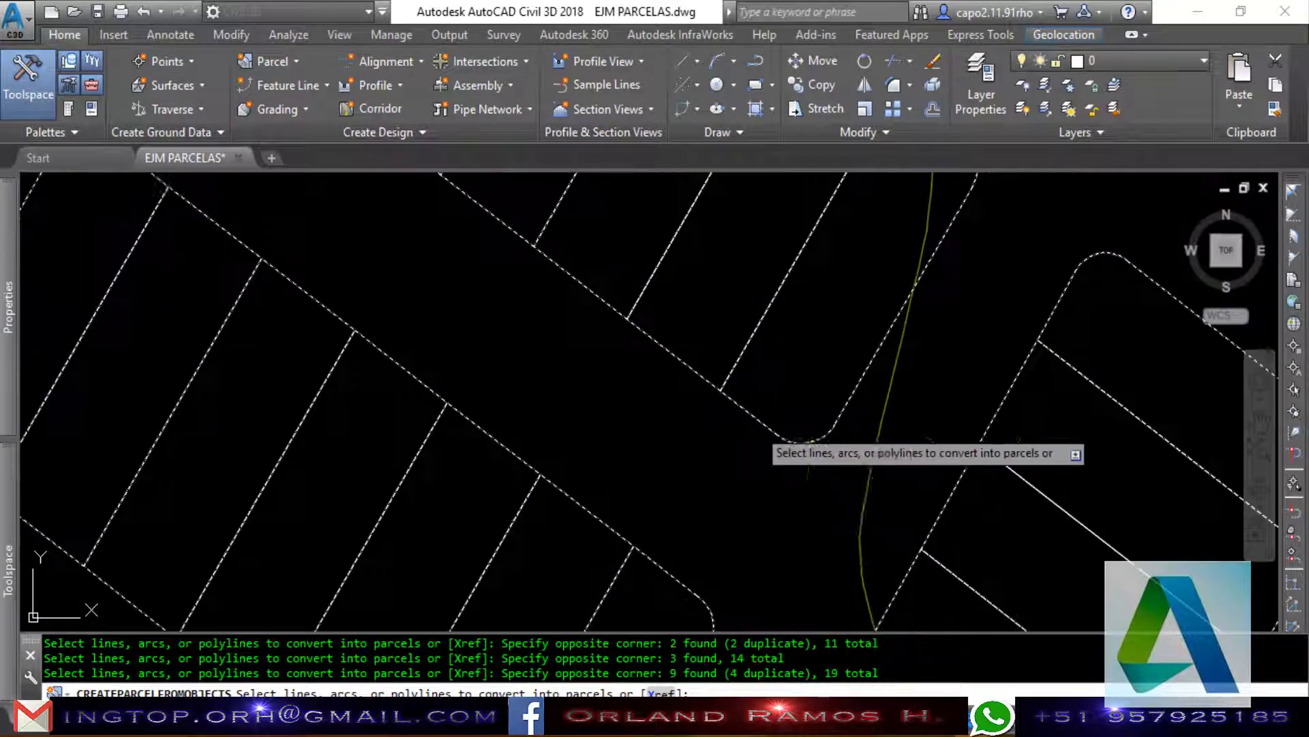
scroll(791, 628, down, 5)
scroll(642, 437, up, 3)
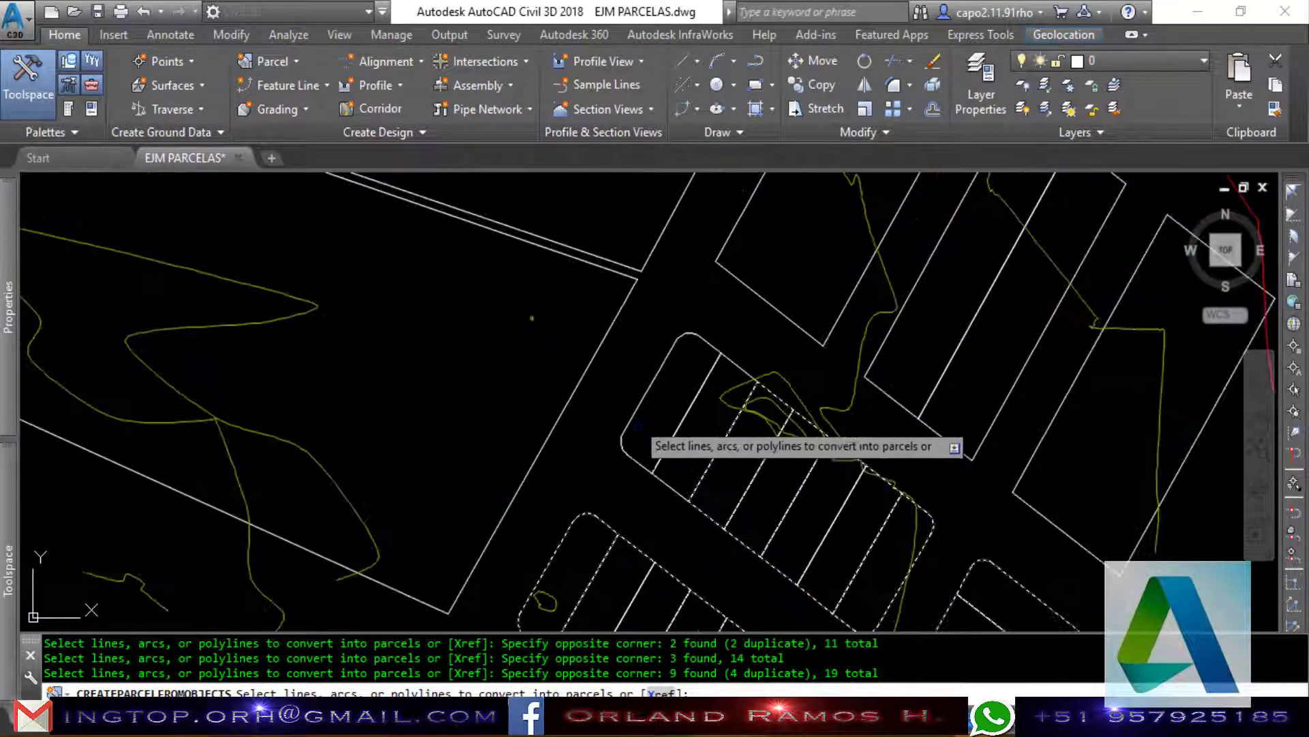
click(678, 458)
click(629, 402)
scroll(982, 361, up, 2)
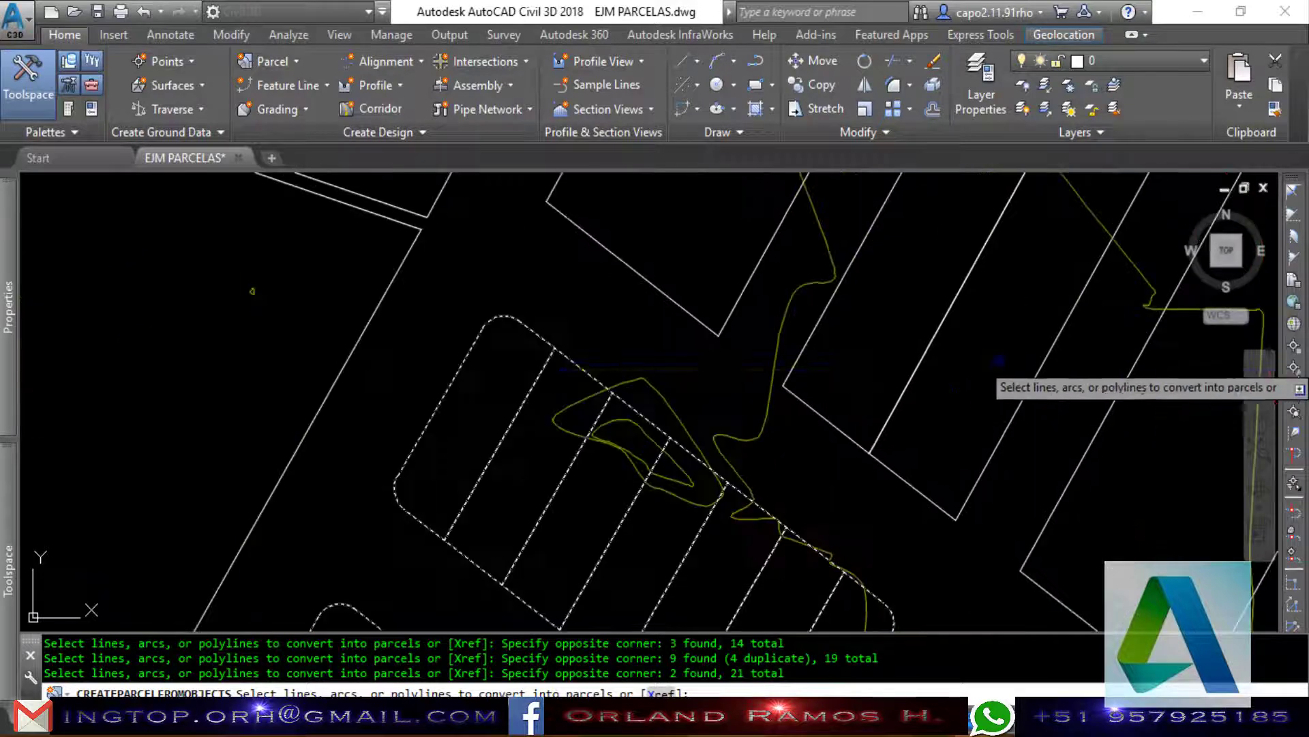
click(961, 345)
click(852, 328)
scroll(858, 339, down, 4)
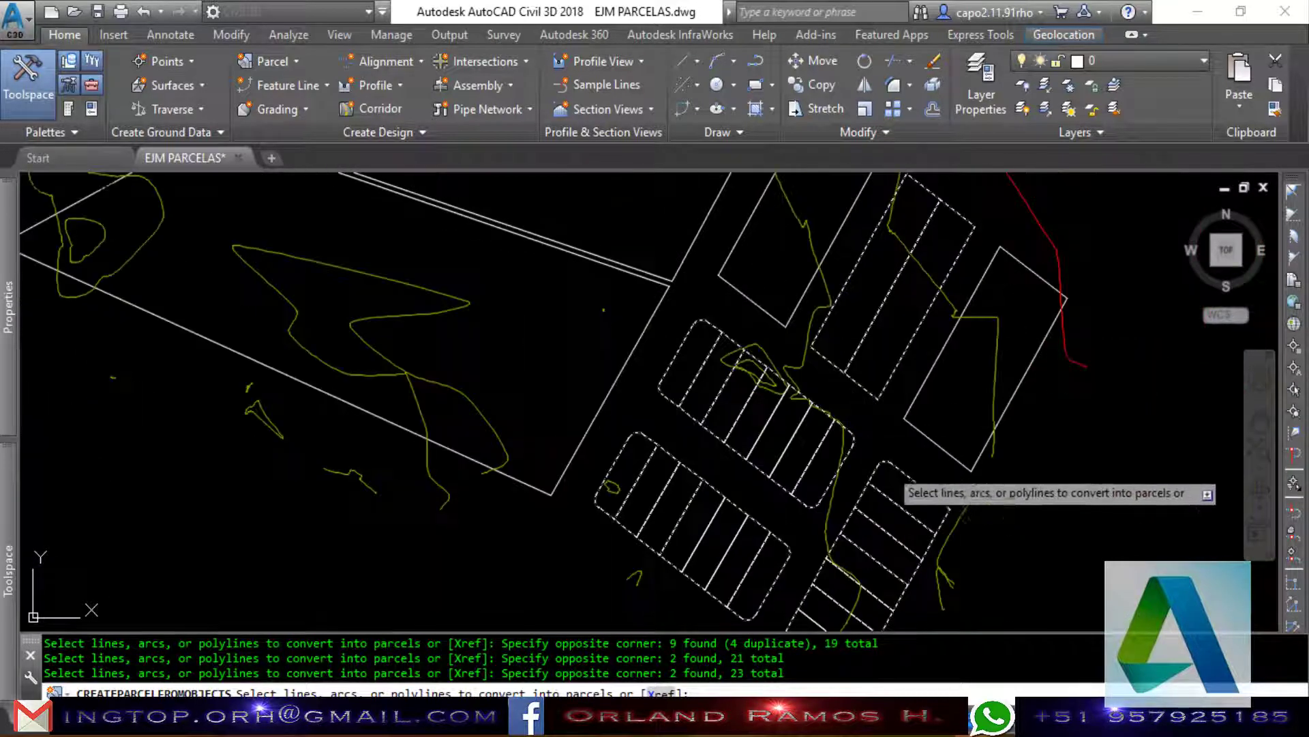
scroll(750, 443, down, 2)
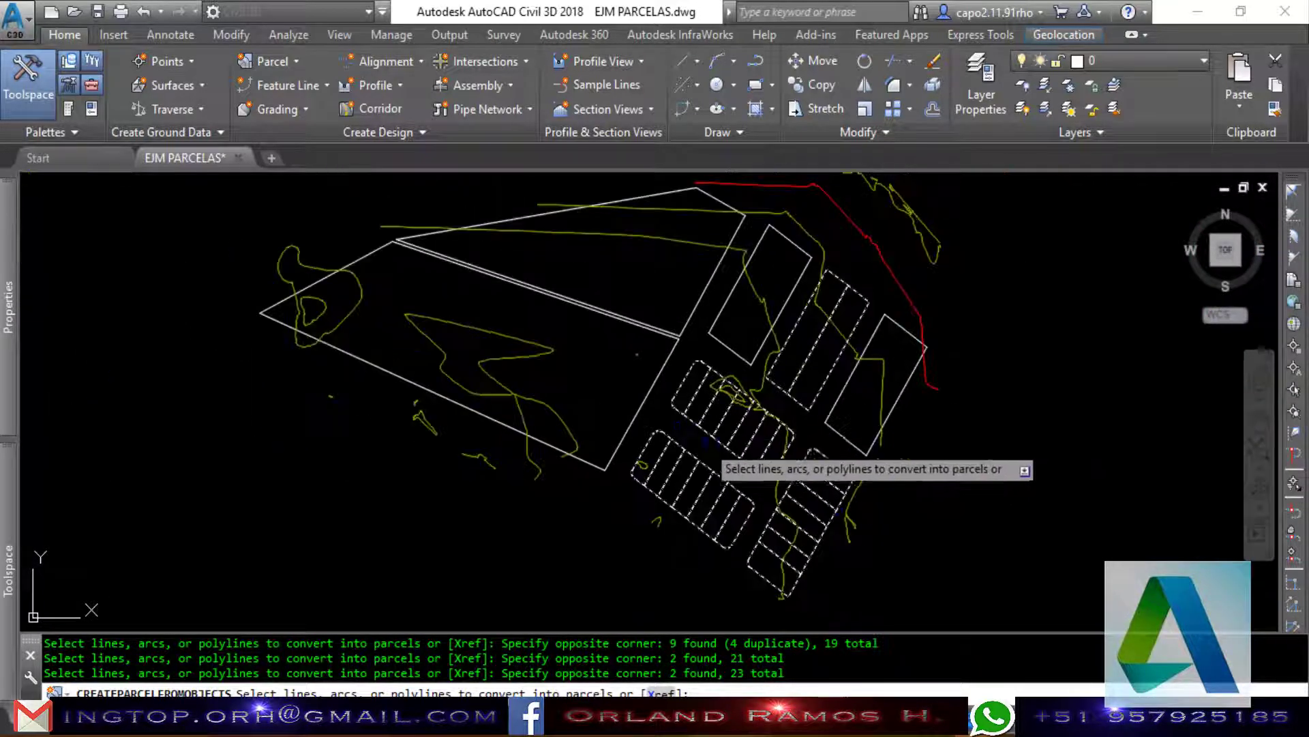
Finish the selection and name the parcel site LOTES.
key(Return)
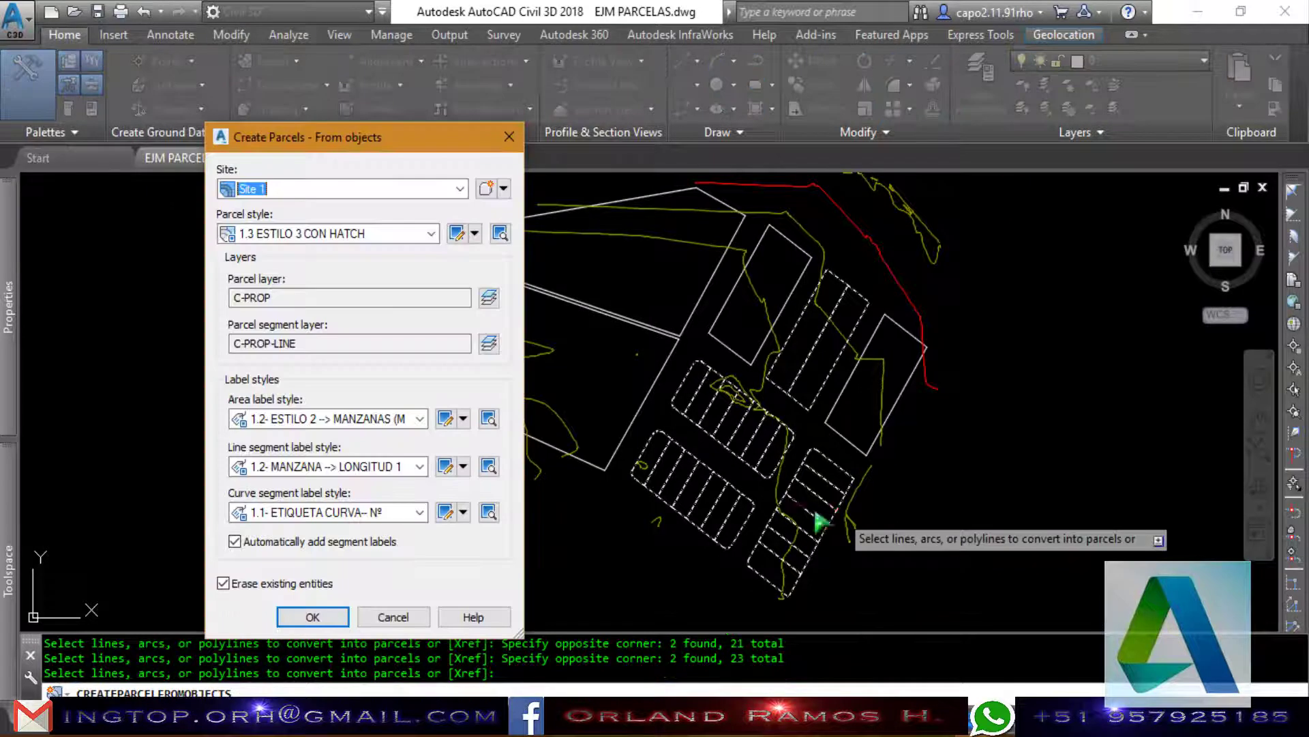
drag(390, 134, 414, 141)
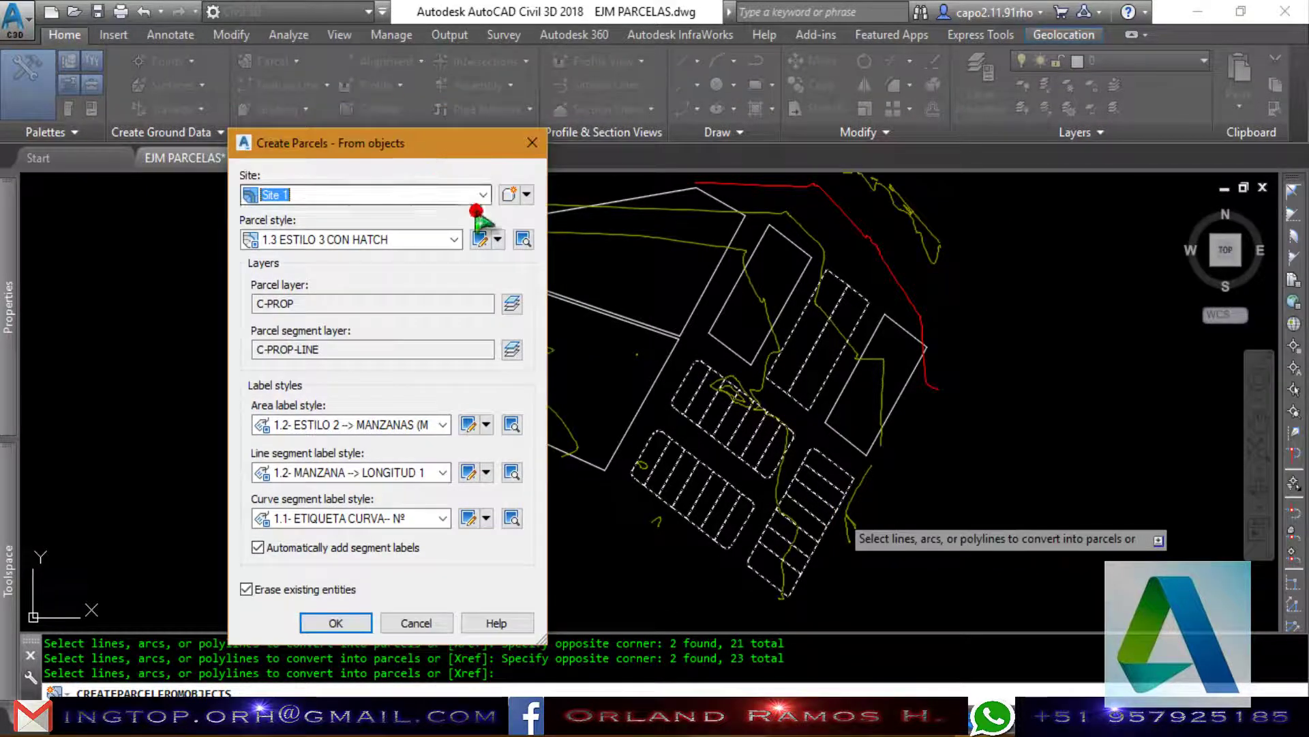
click(524, 195)
click(540, 218)
text(LOTES)
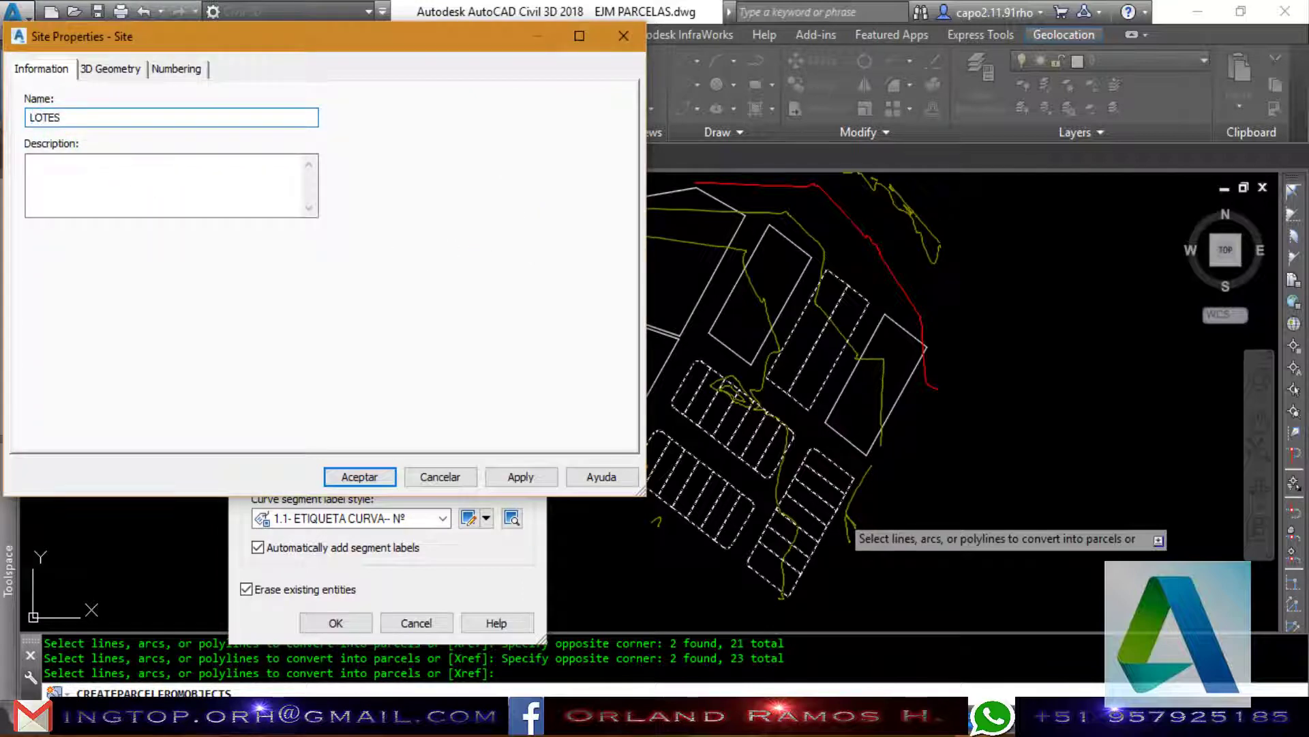
click(346, 483)
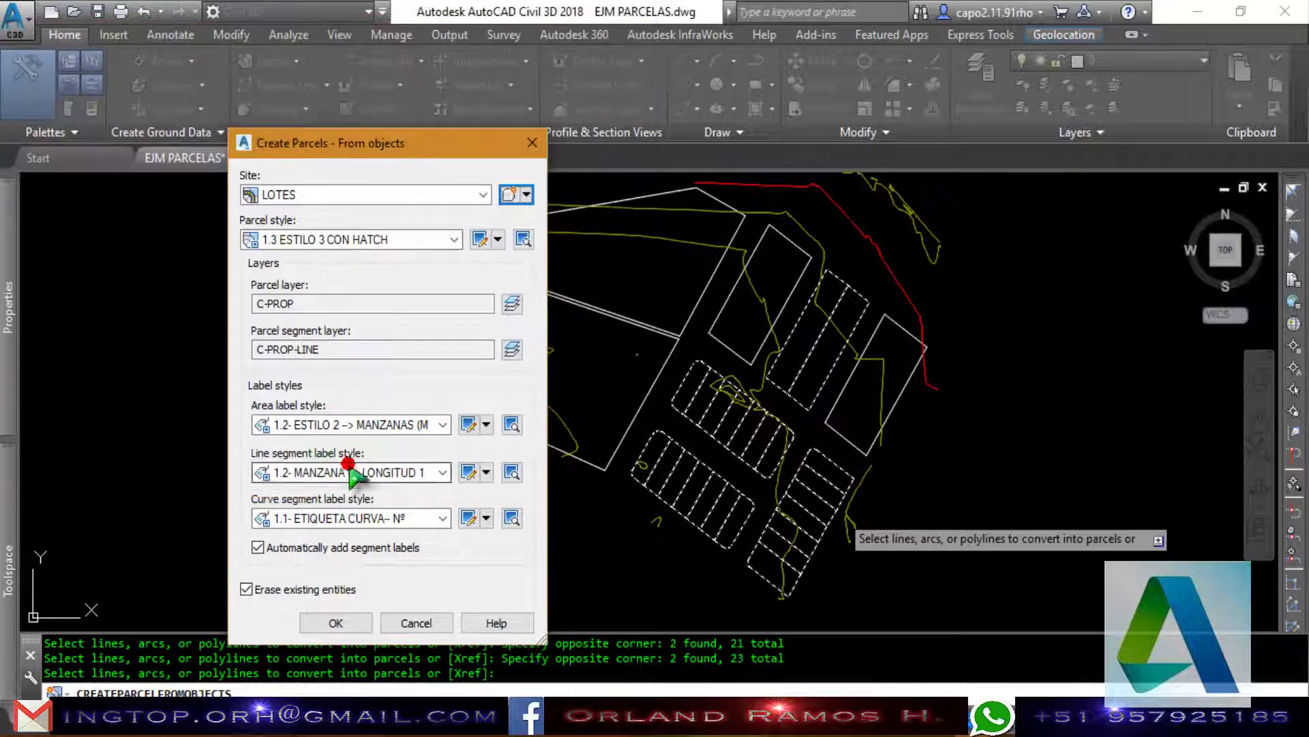
Use parcel style 1.1- ESTILO 1, area label LOTES 1, line label LOTES-- LONGITUD, then create the parcels.
click(439, 241)
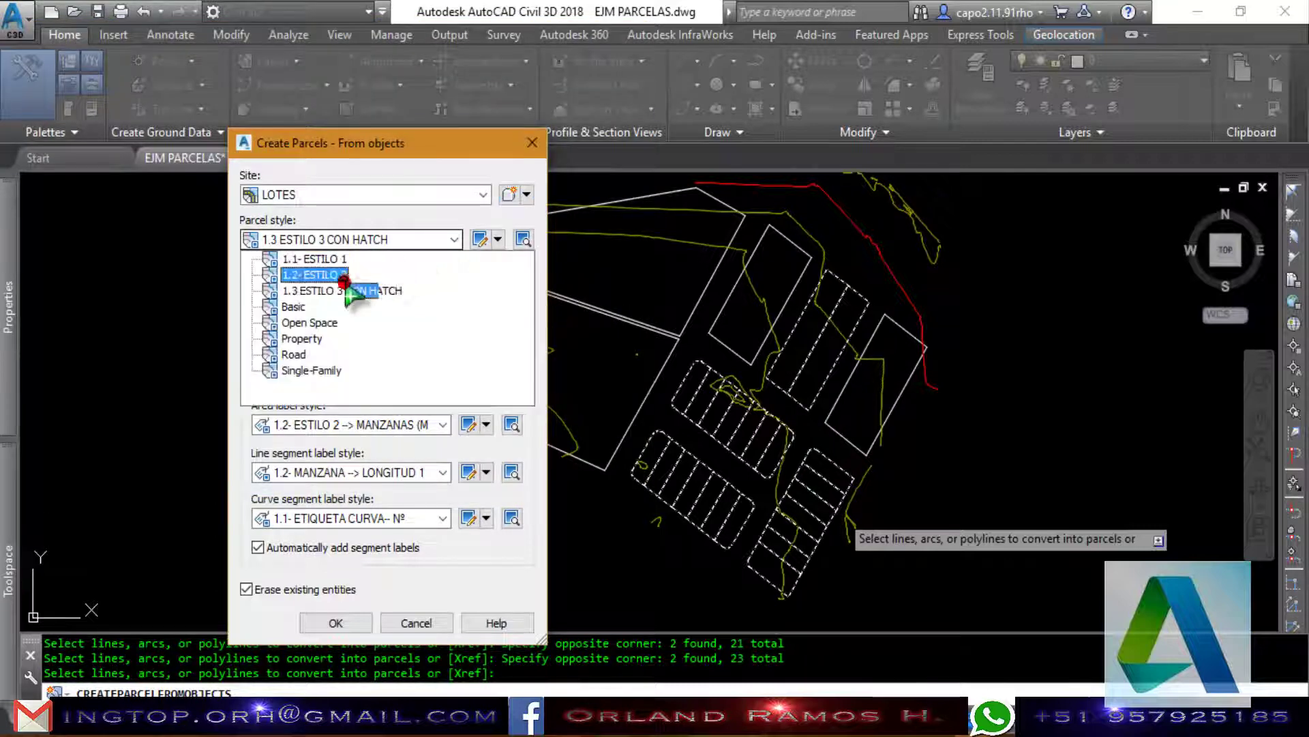
click(320, 259)
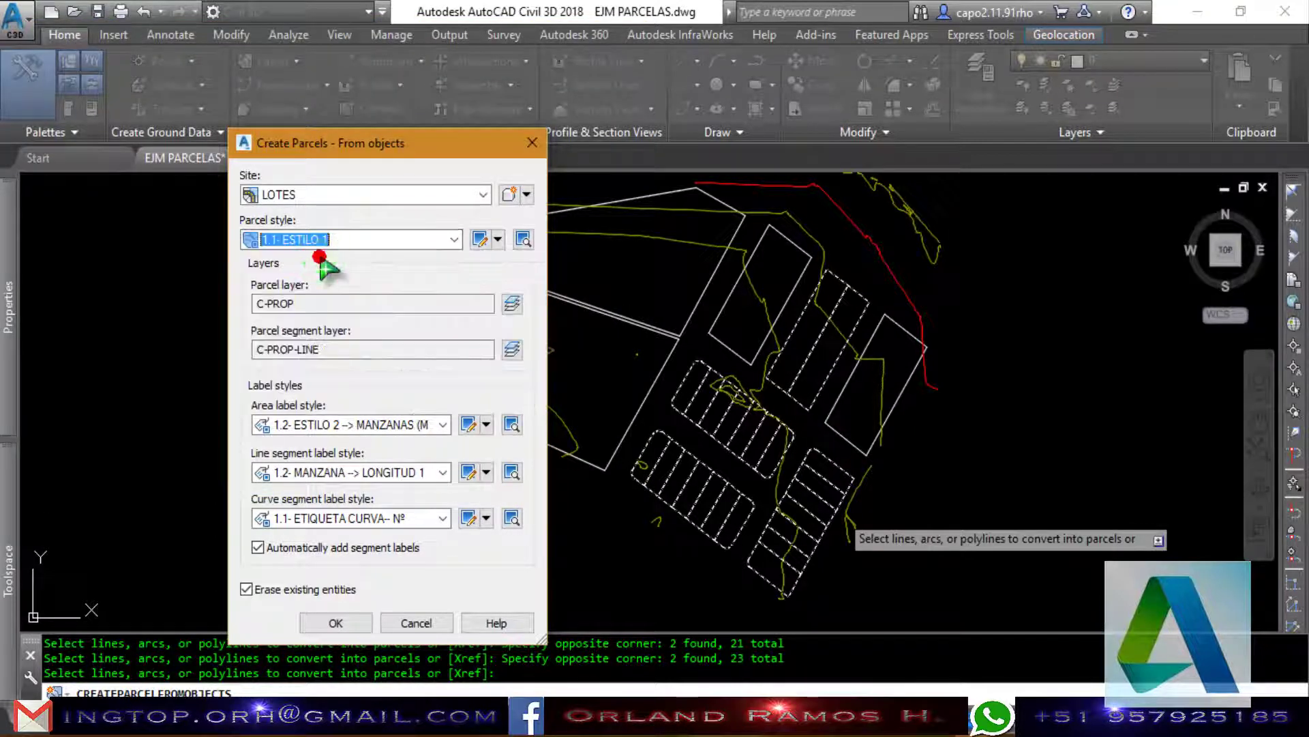
click(442, 426)
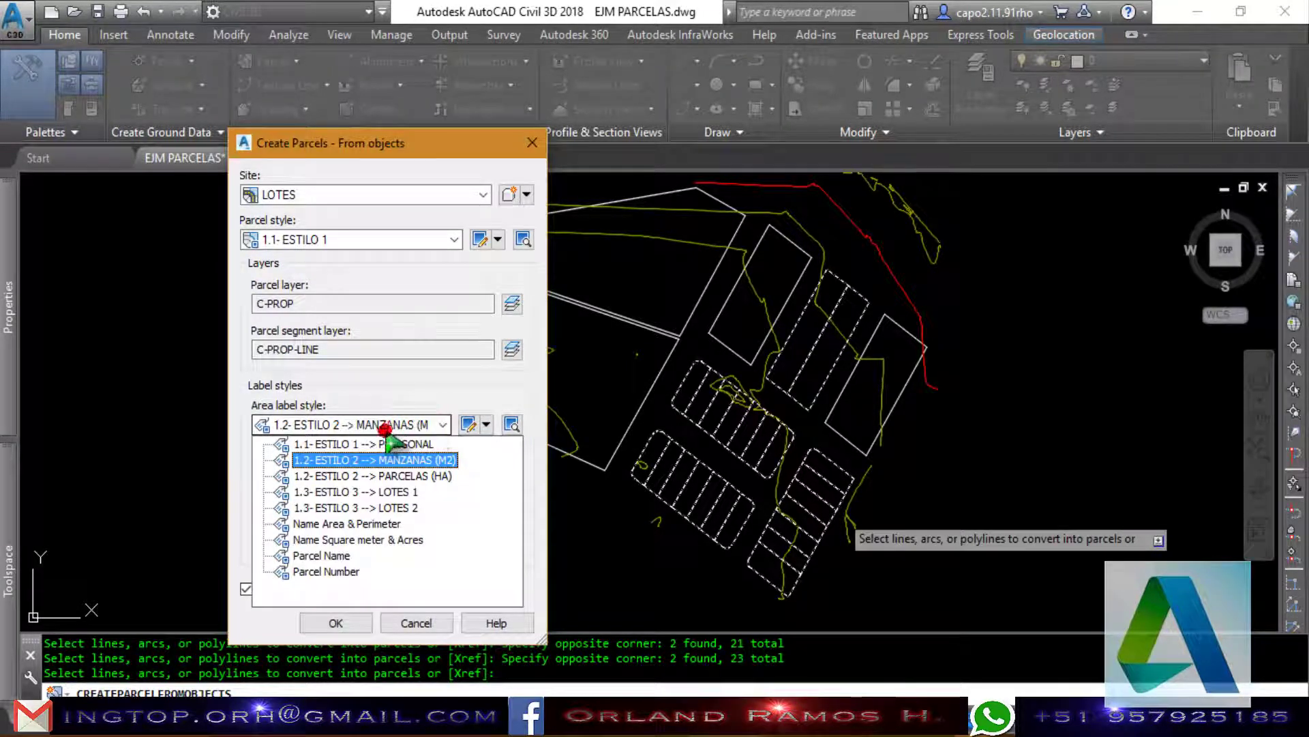
click(380, 492)
click(437, 472)
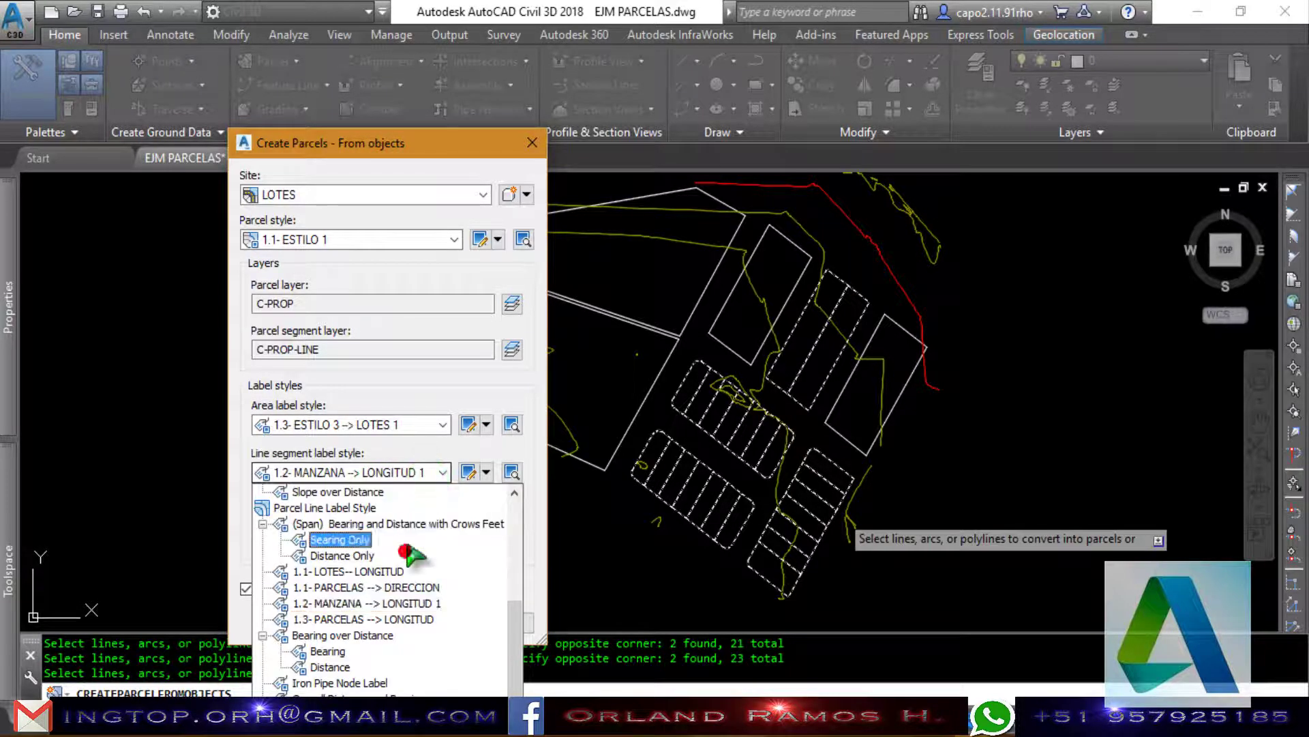
click(387, 572)
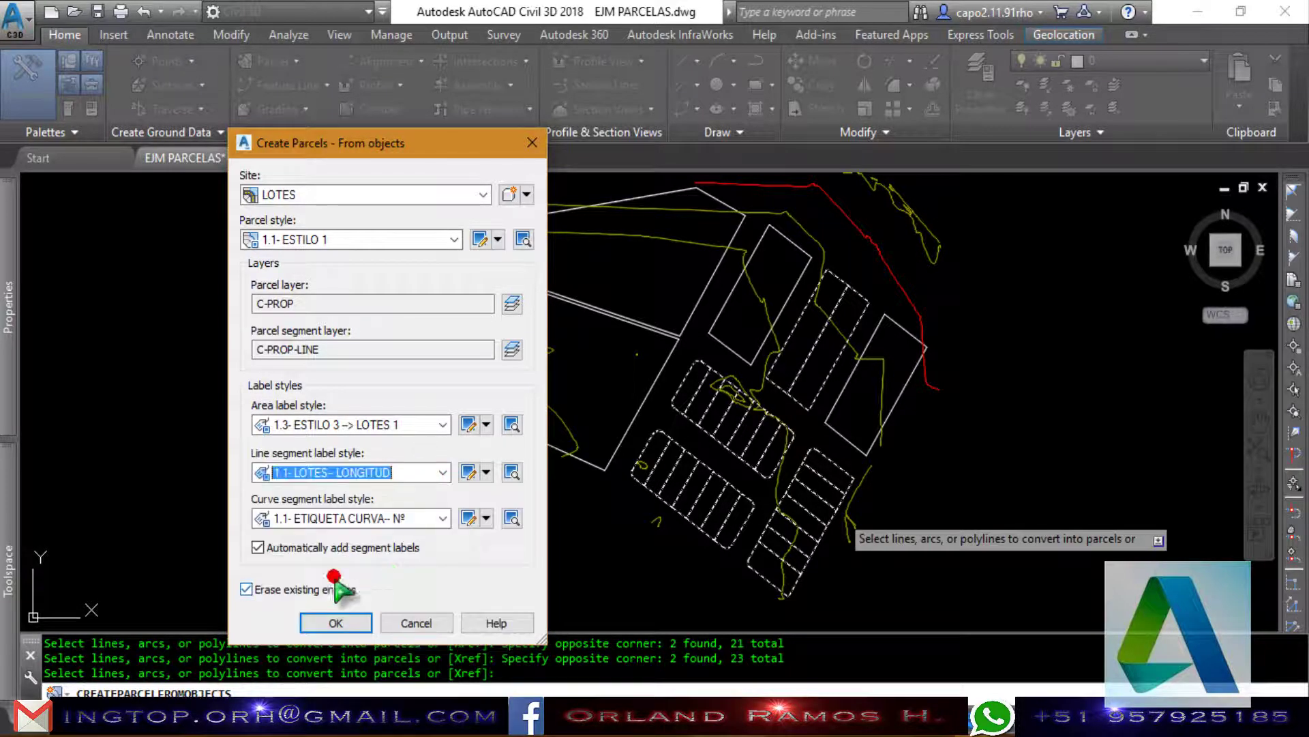
click(441, 518)
click(402, 543)
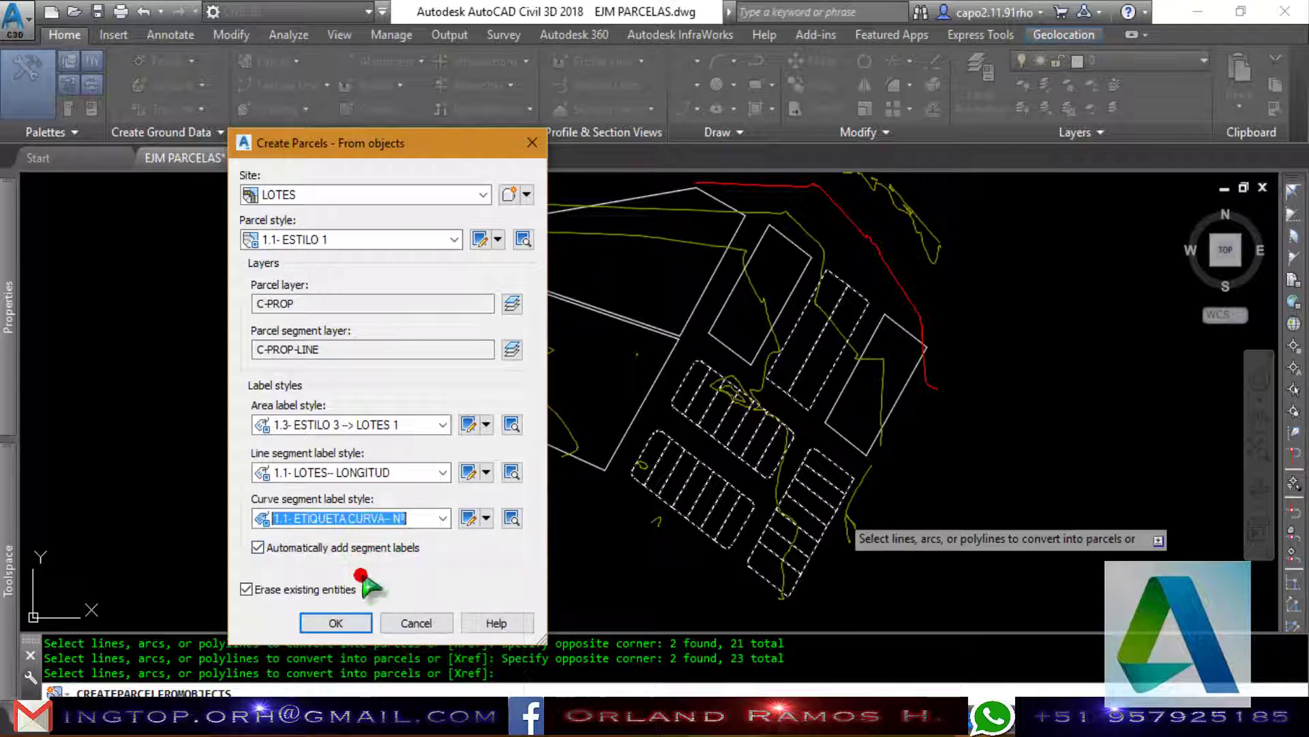
click(336, 622)
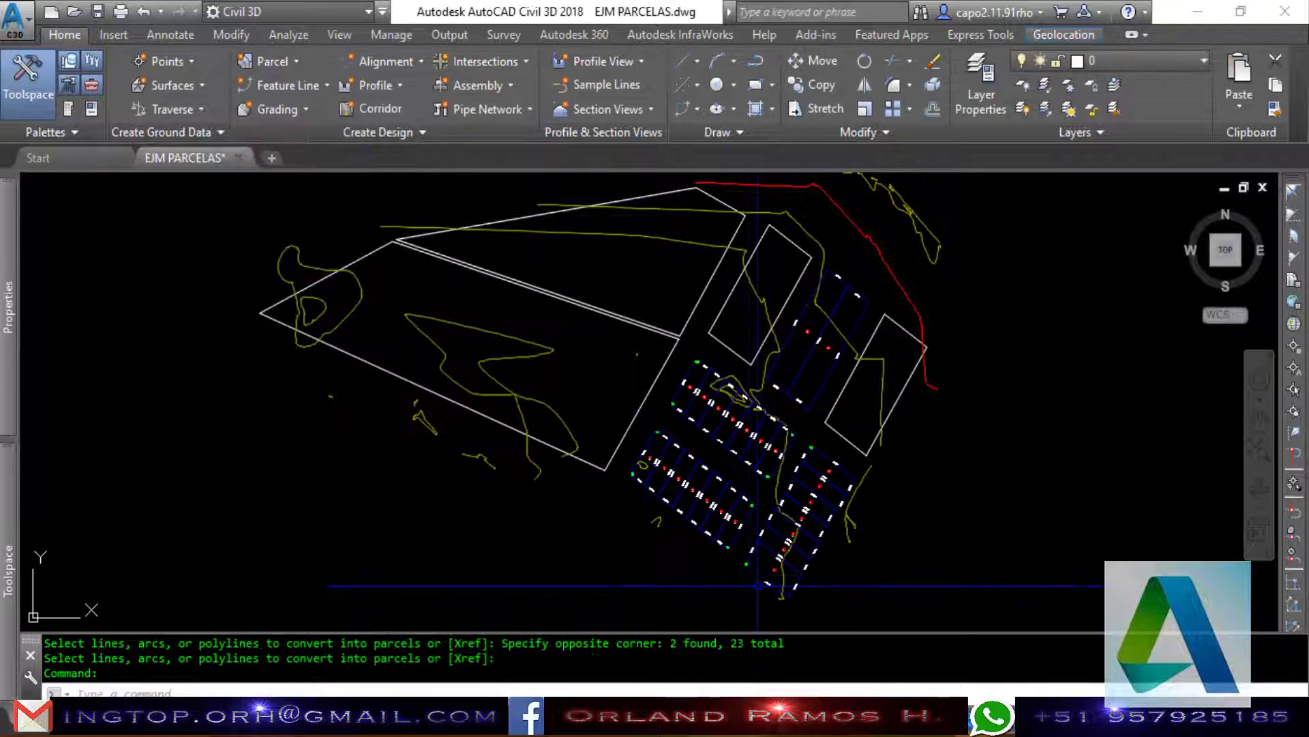
scroll(757, 585, up, 3)
scroll(758, 546, up, 3)
scroll(761, 506, up, 2)
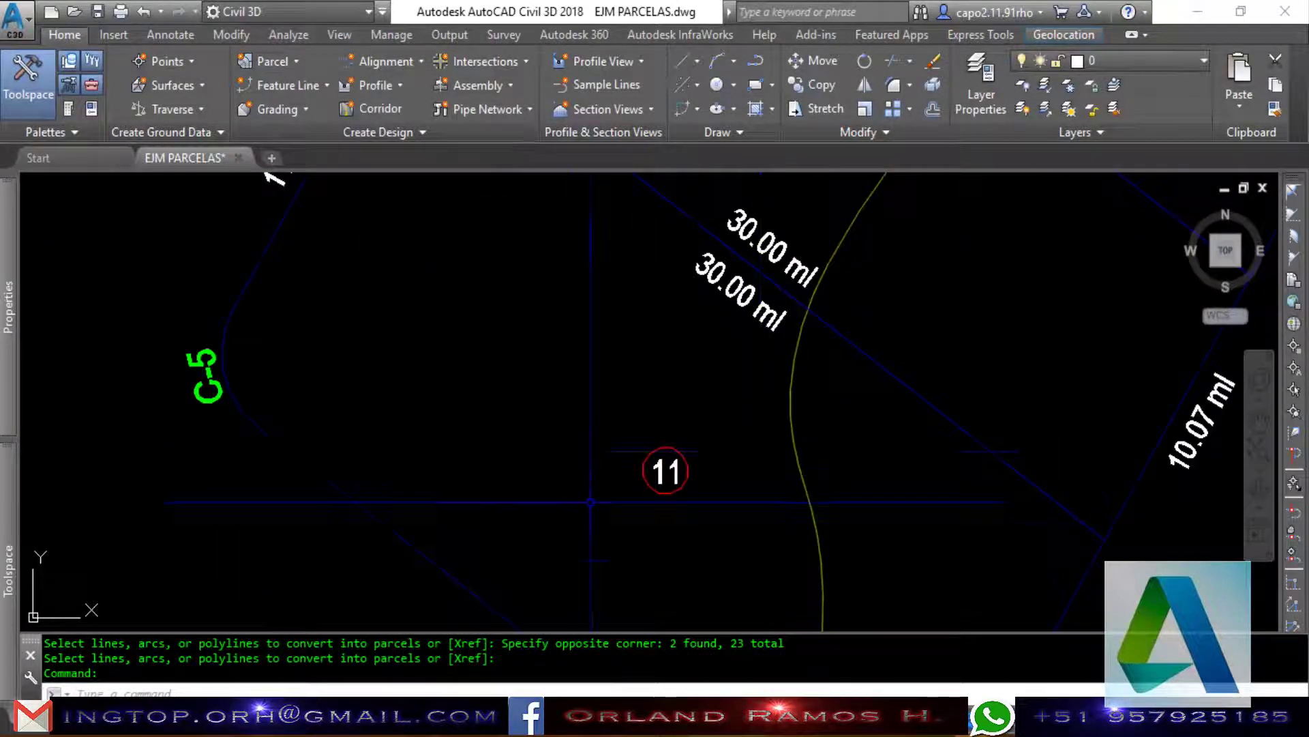
scroll(590, 502, down, 5)
scroll(696, 550, up, 2)
scroll(707, 472, down, 3)
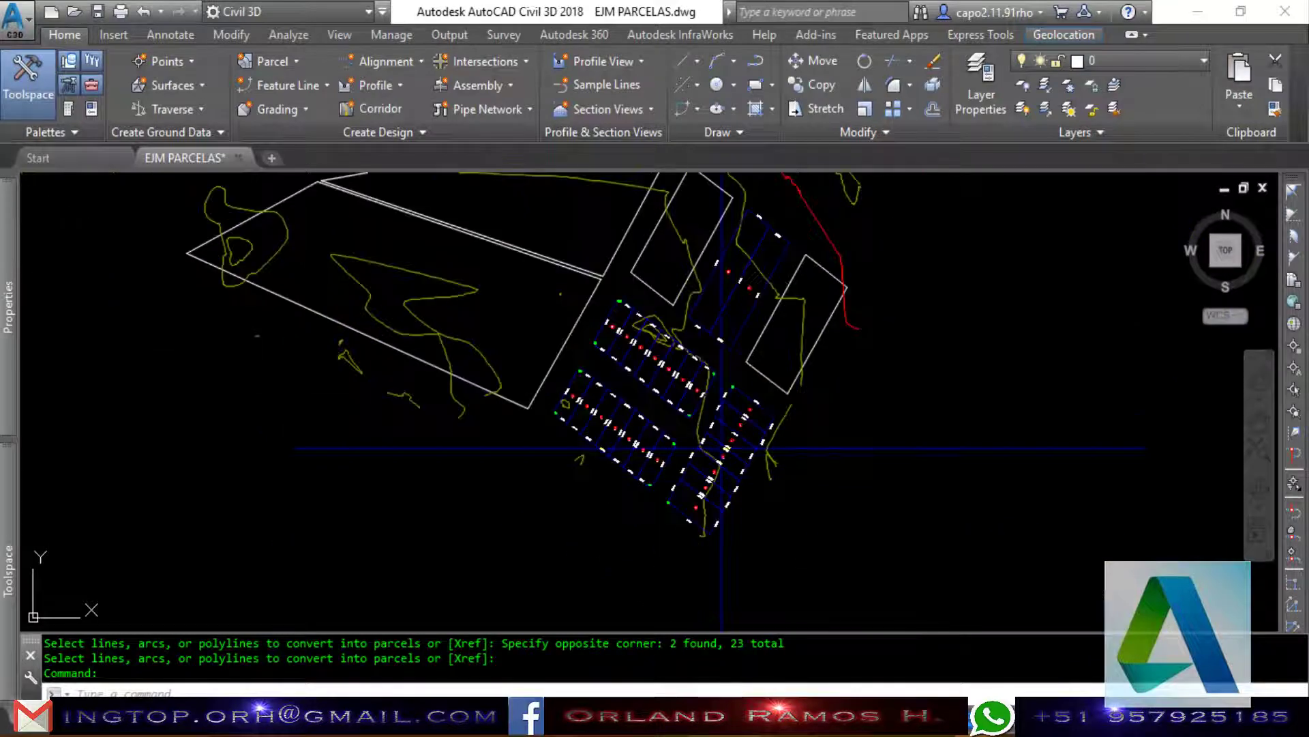
scroll(703, 436, up, 3)
scroll(697, 403, up, 3)
scroll(693, 375, up, 2)
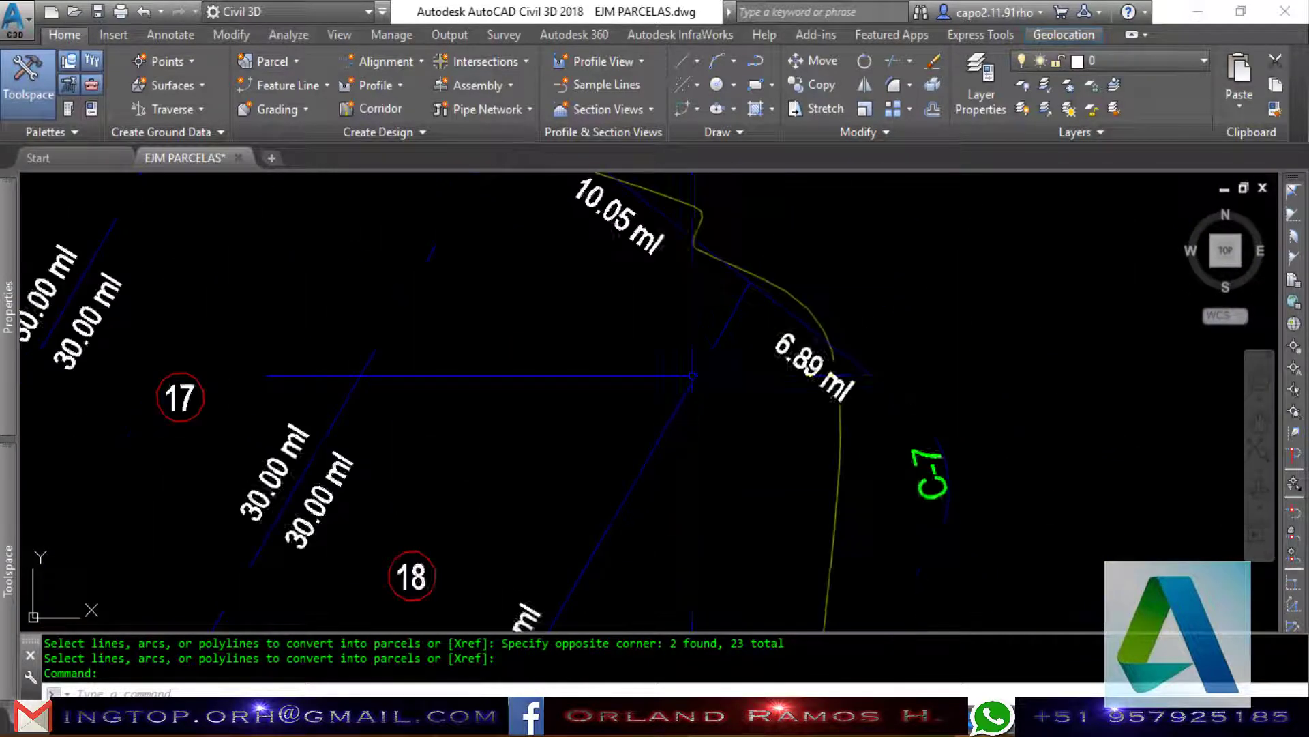
scroll(692, 375, up, 2)
scroll(689, 376, down, 6)
scroll(790, 477, up, 2)
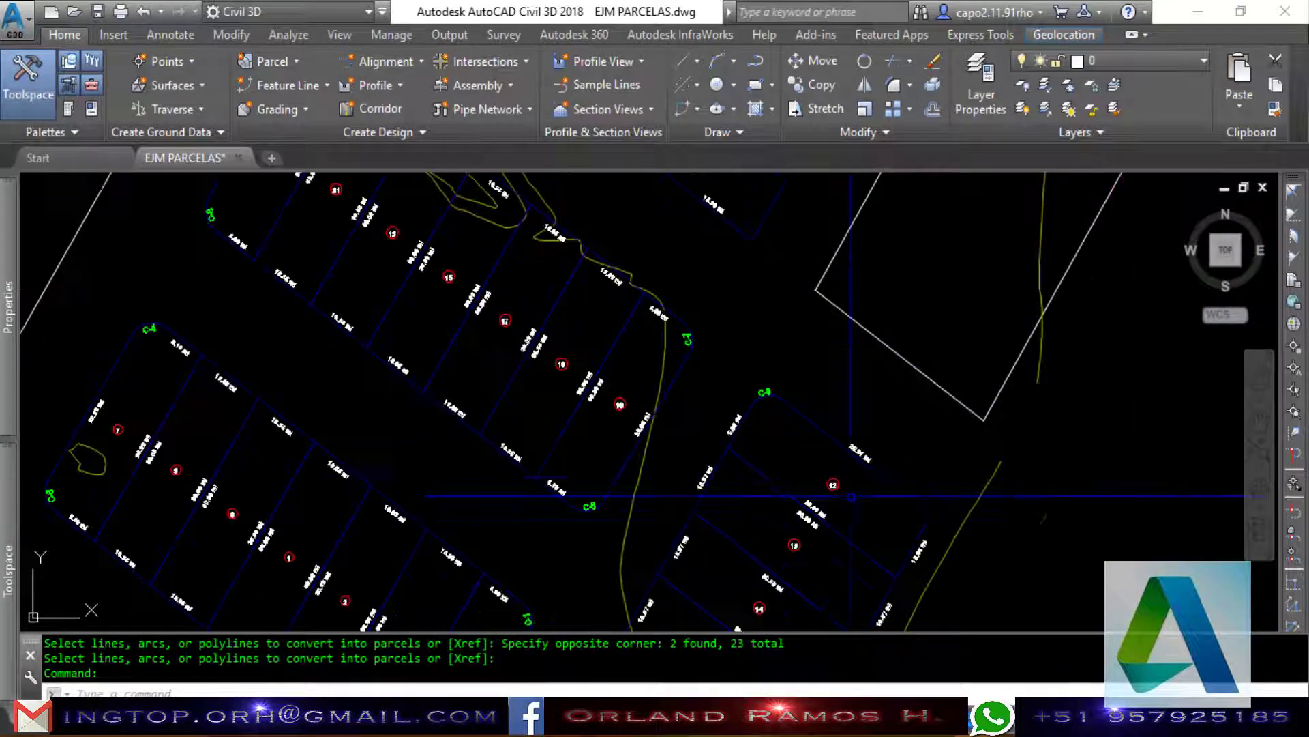
scroll(819, 484, up, 2)
scroll(744, 378, down, 4)
scroll(740, 355, up, 2)
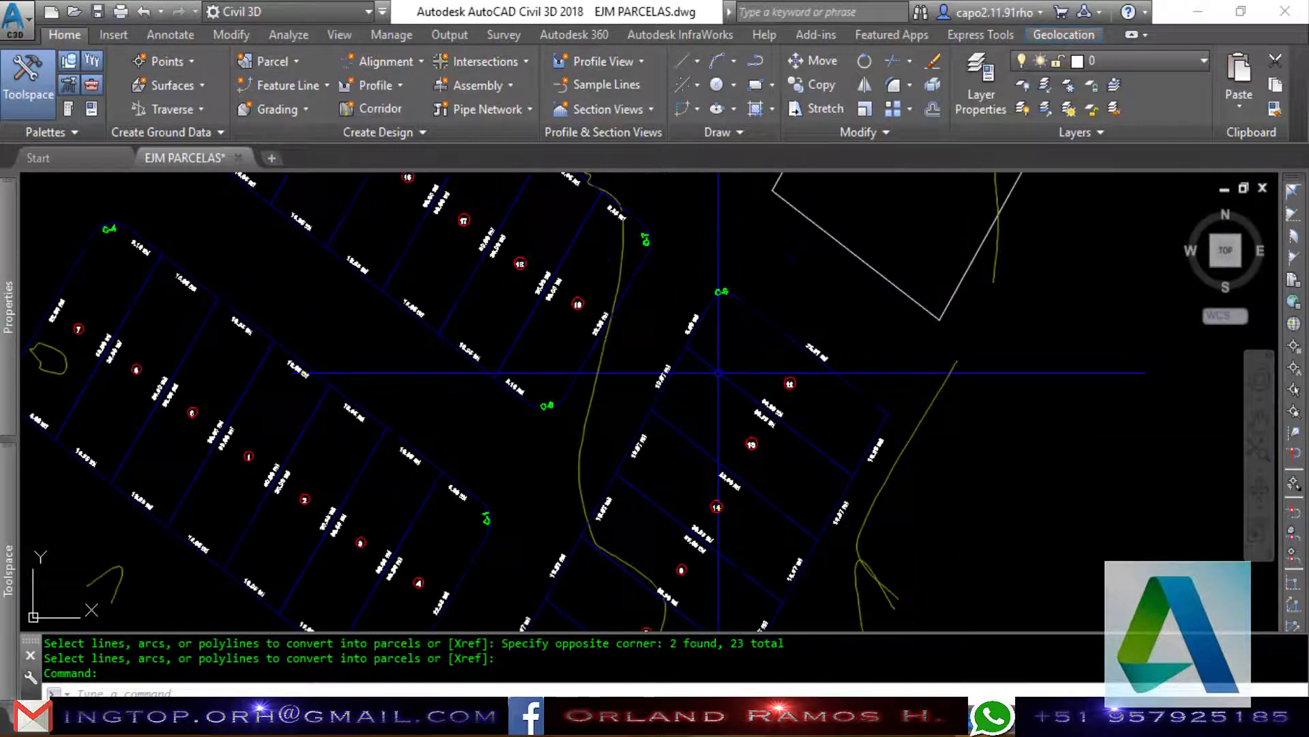
scroll(733, 321, down, 3)
scroll(724, 266, up, 2)
scroll(724, 267, up, 3)
scroll(720, 269, up, 2)
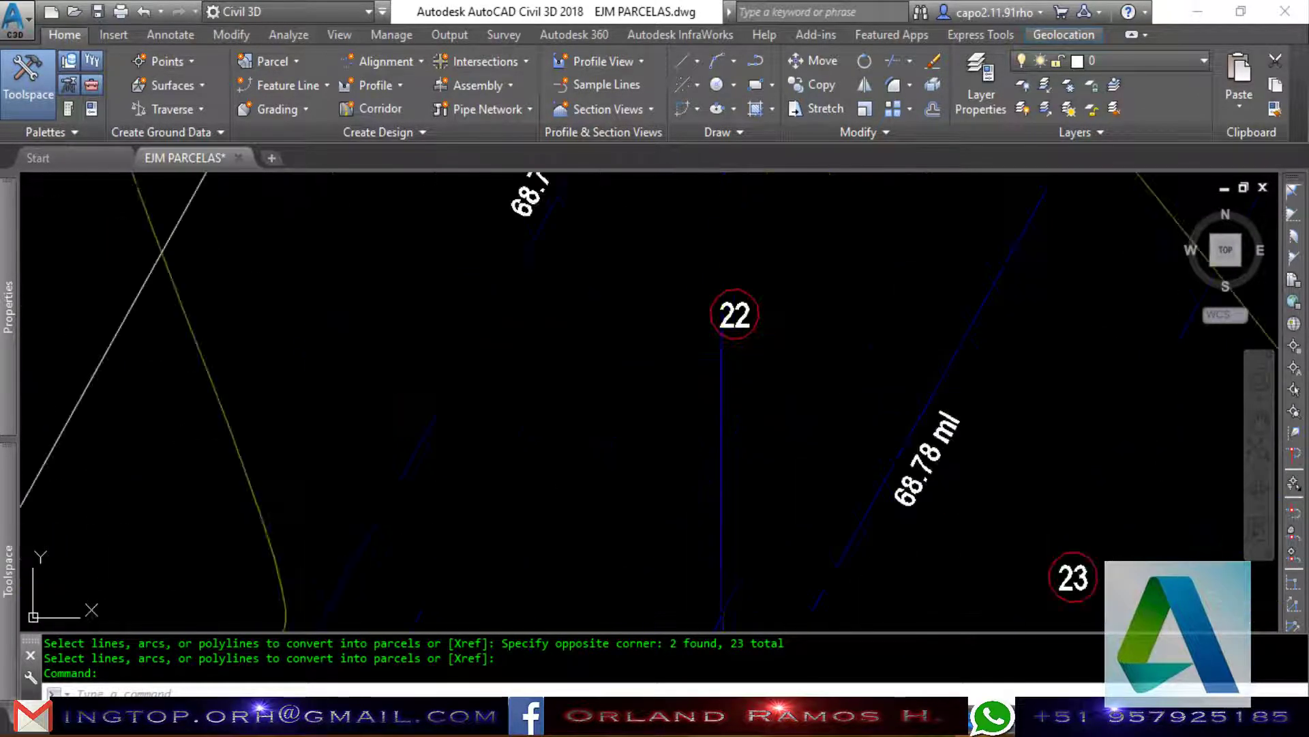
scroll(716, 270, down, 4)
scroll(480, 496, up, 4)
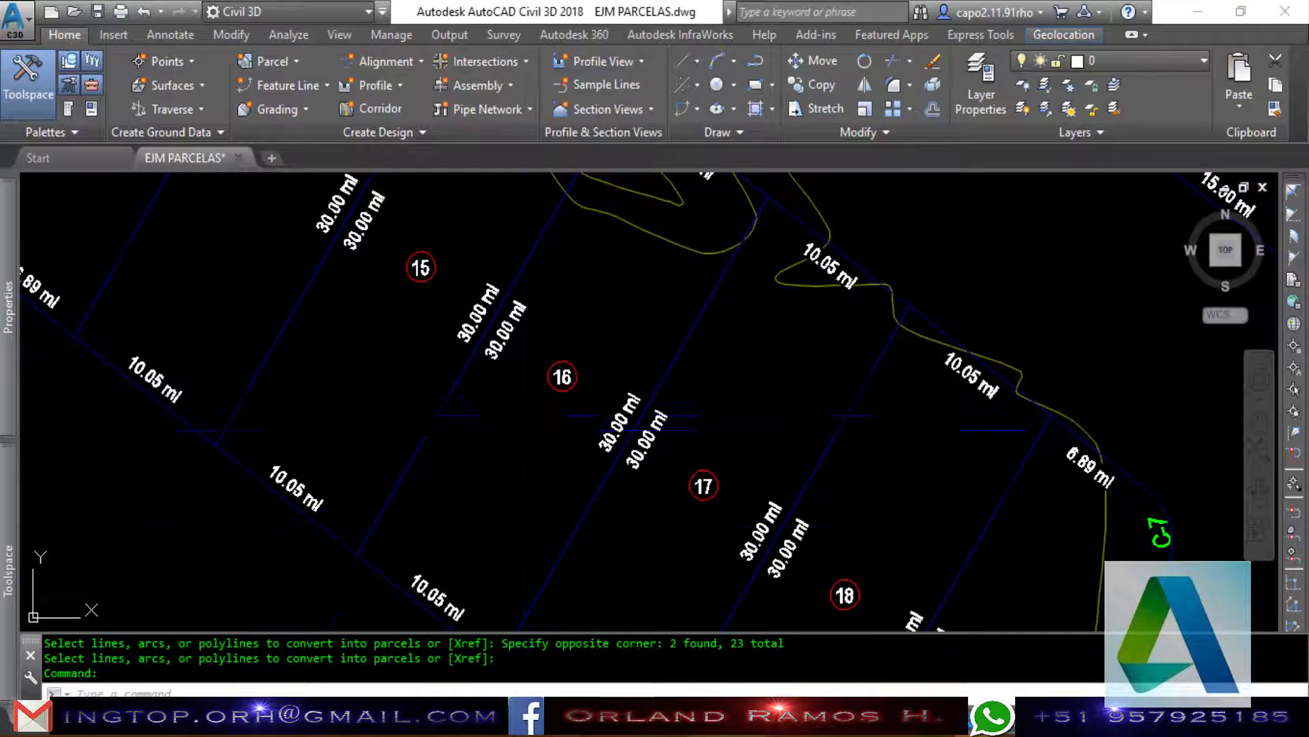
scroll(697, 409, down, 4)
scroll(696, 381, up, 3)
scroll(696, 355, up, 3)
scroll(699, 337, down, 5)
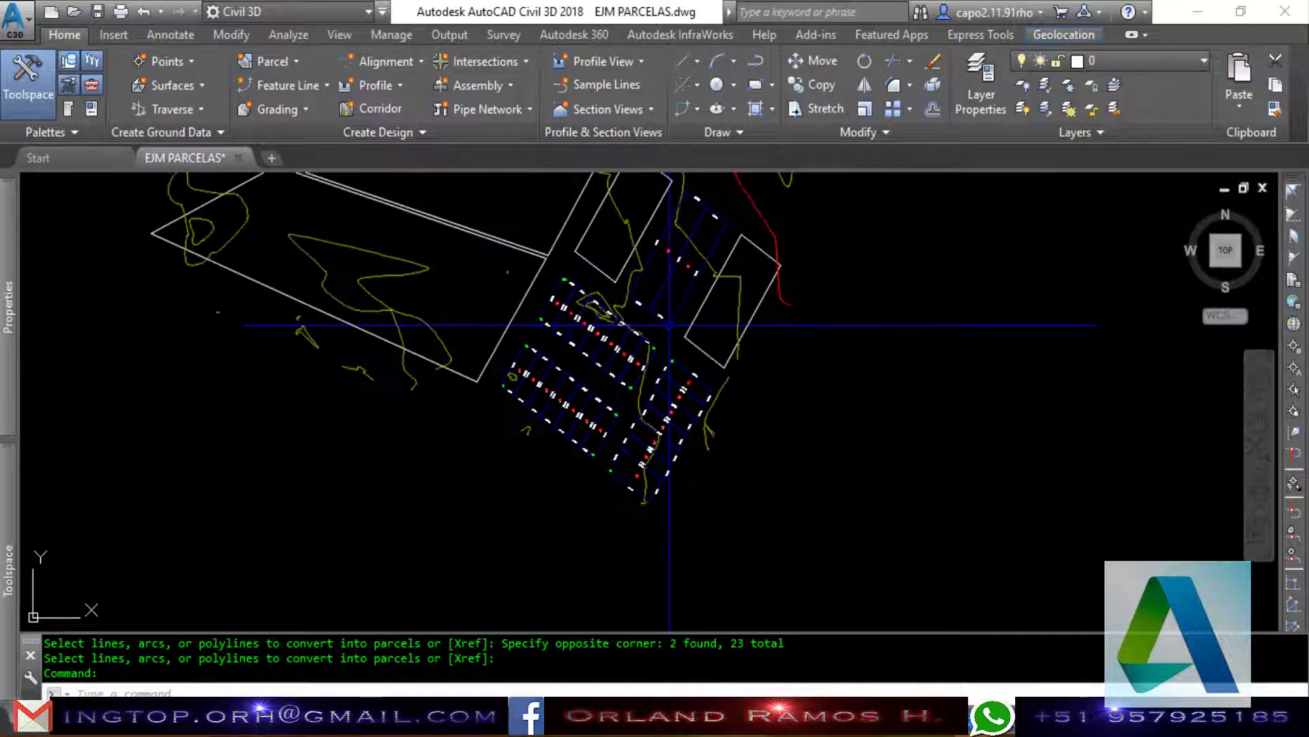
scroll(665, 199, up, 5)
scroll(682, 225, down, 5)
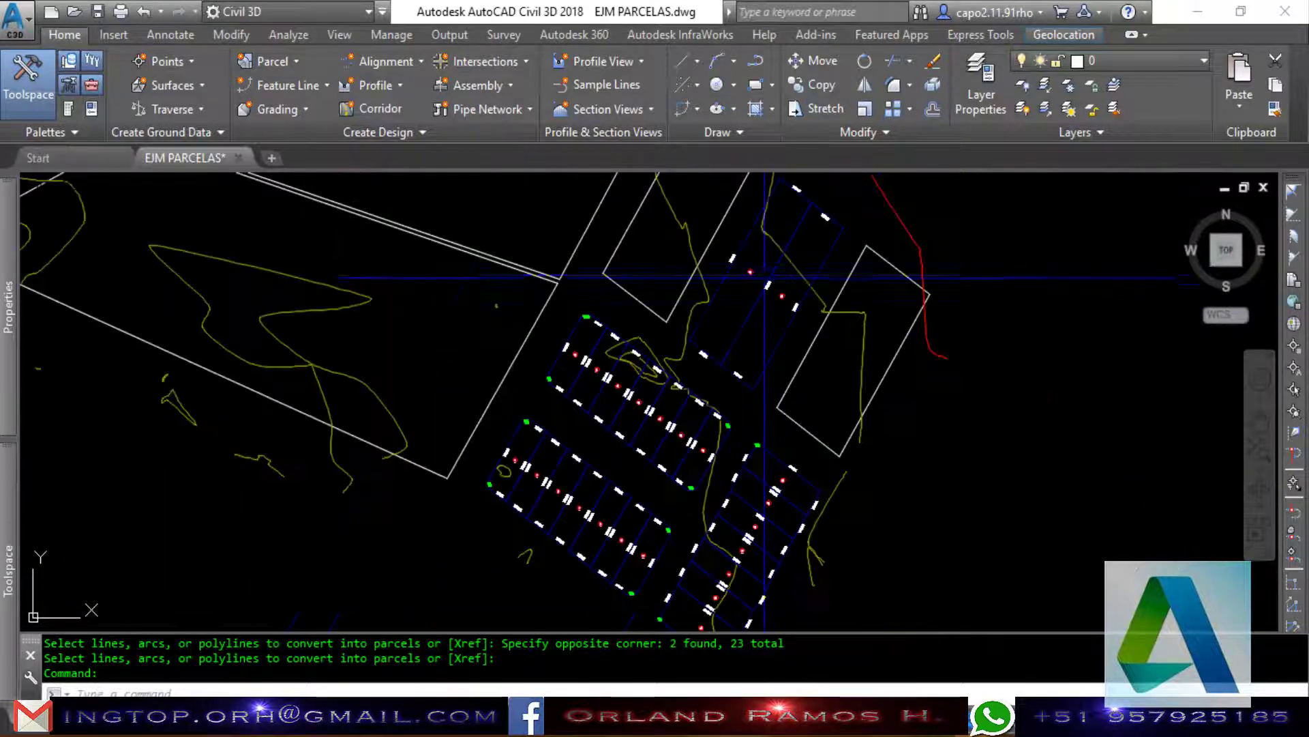
scroll(764, 276, down, 2)
scroll(781, 382, up, 3)
scroll(782, 382, up, 3)
scroll(778, 409, up, 2)
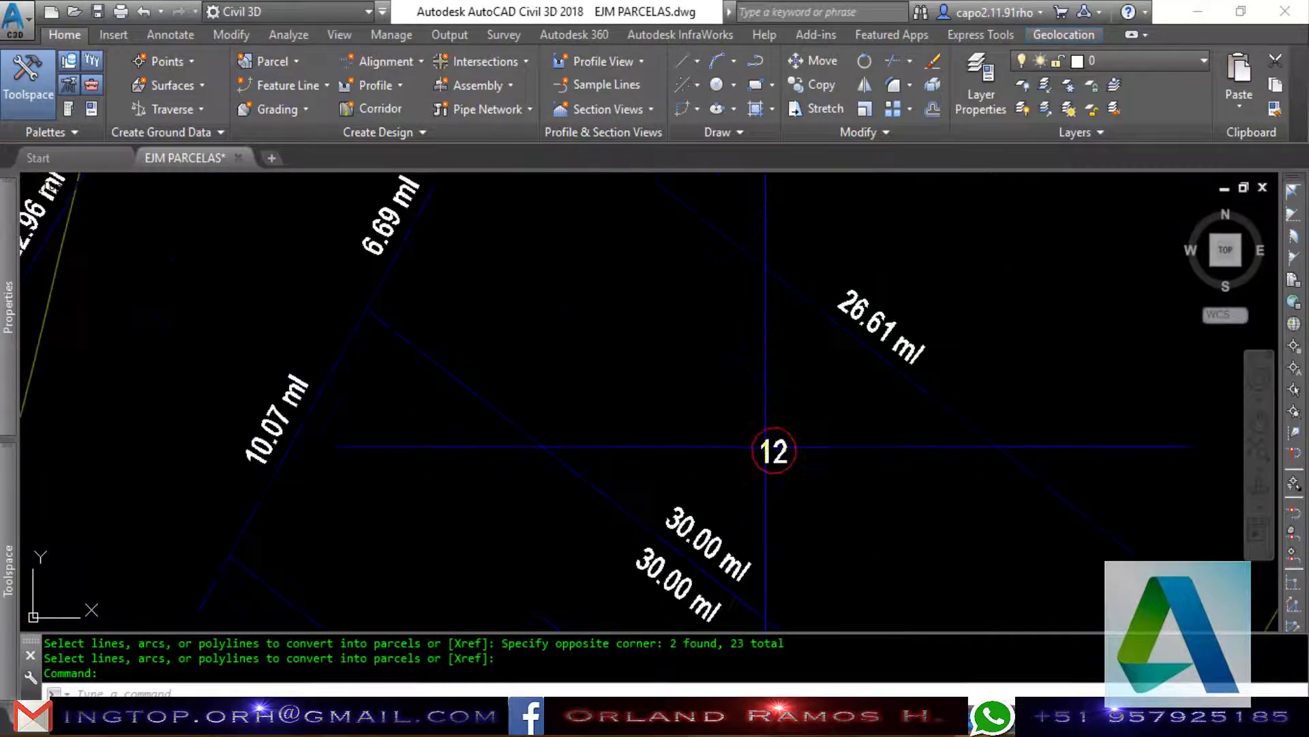
scroll(776, 355, down, 2)
scroll(779, 314, up, 1)
scroll(774, 321, down, 2)
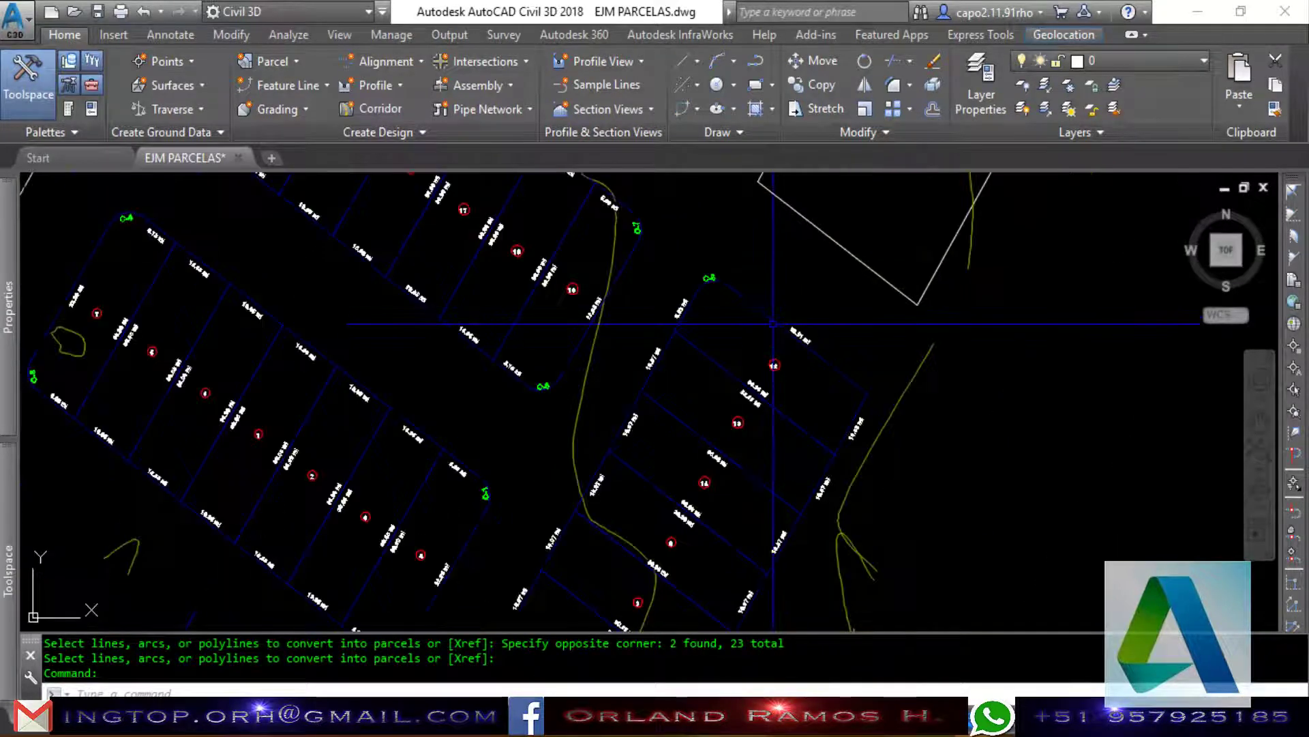
scroll(769, 336, down, 1)
scroll(755, 322, up, 1)
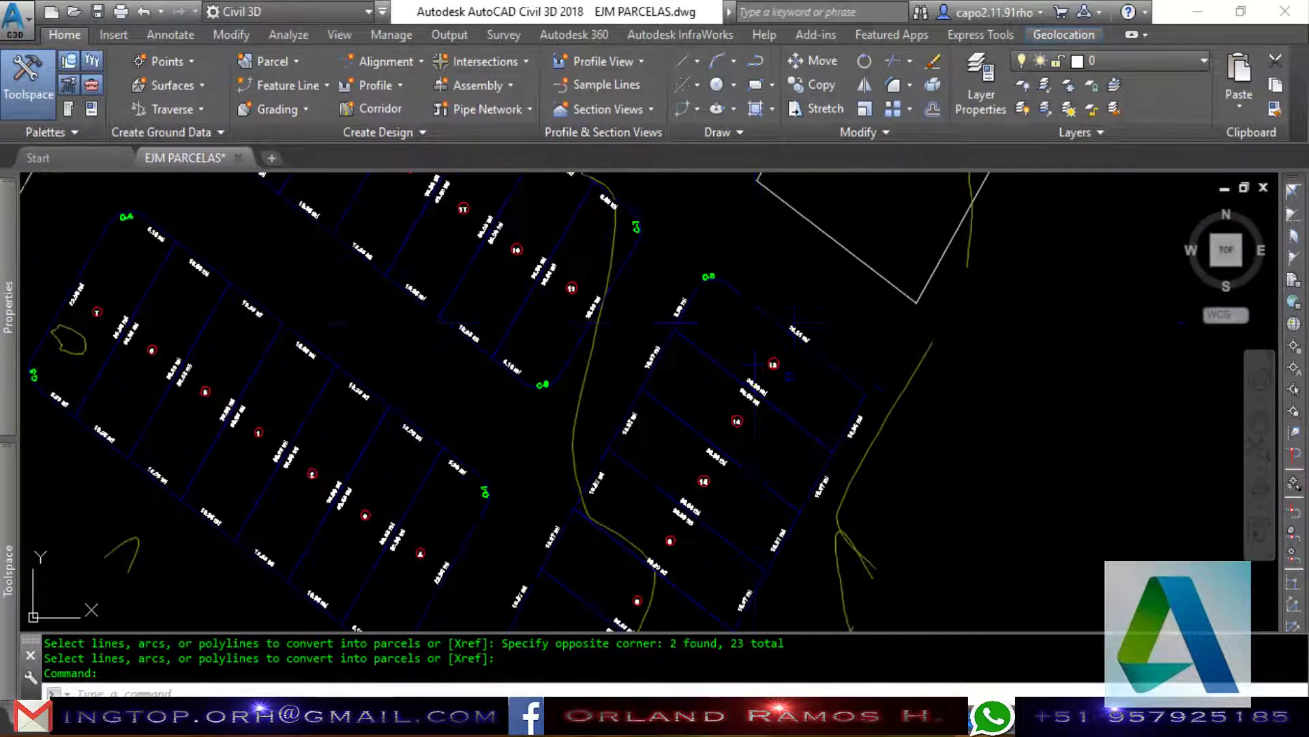
scroll(755, 322, up, 2)
scroll(755, 322, up, 2)
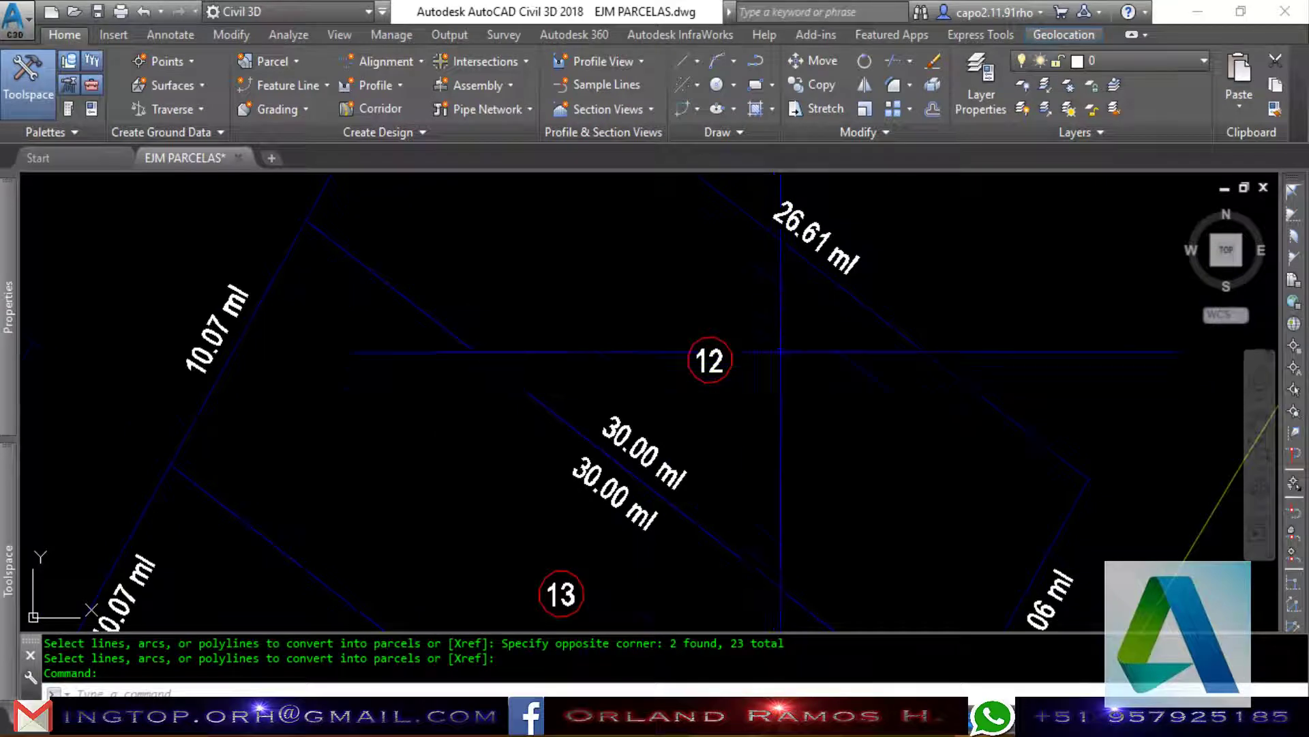
scroll(781, 352, down, 3)
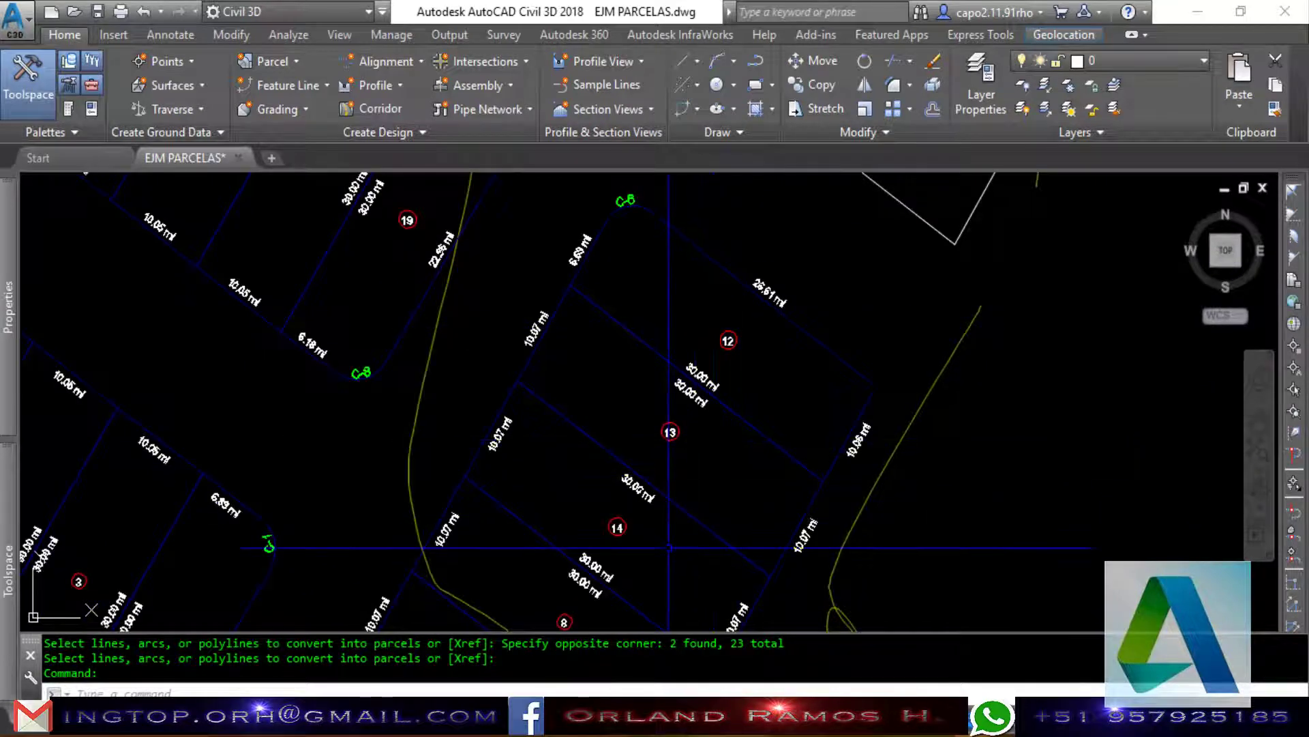
scroll(707, 438, down, 3)
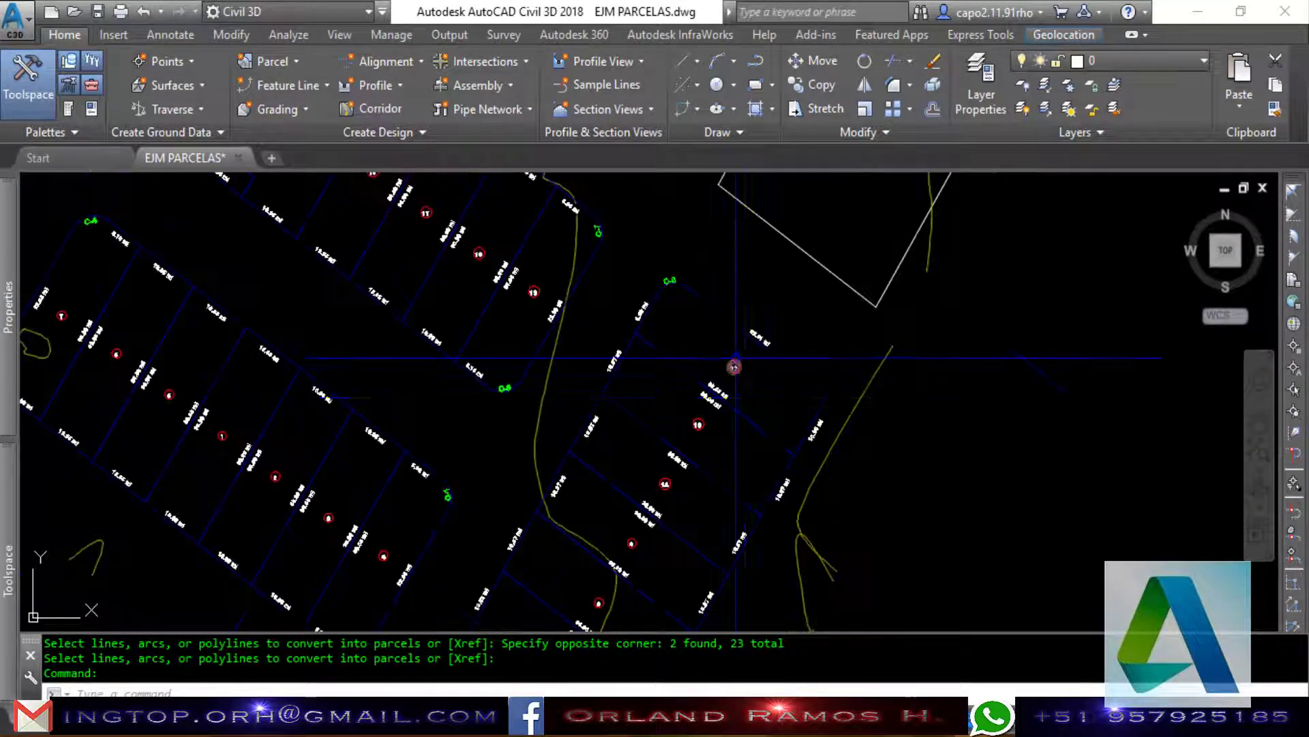
scroll(706, 423, up, 8)
Select parcel 12 and set Renumber/Rename to site LOTES, starting at 1 with increment 1.
click(732, 373)
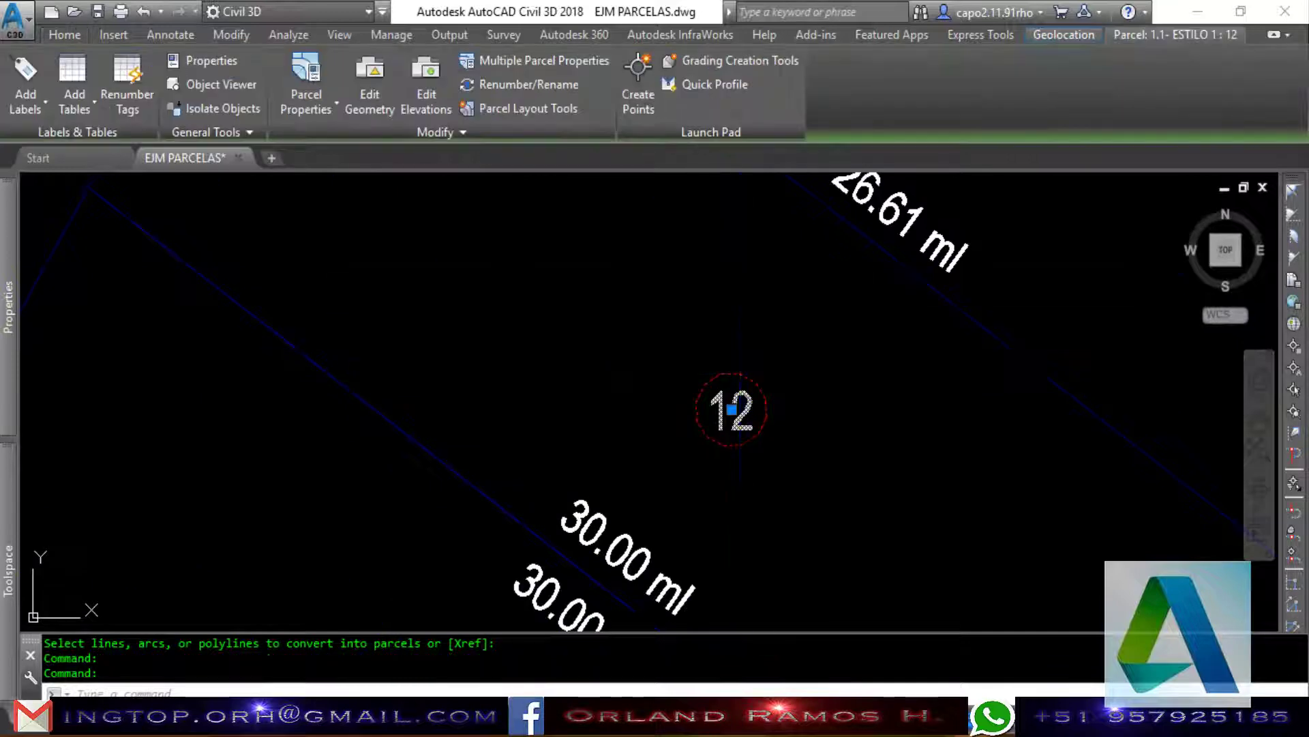
click(519, 90)
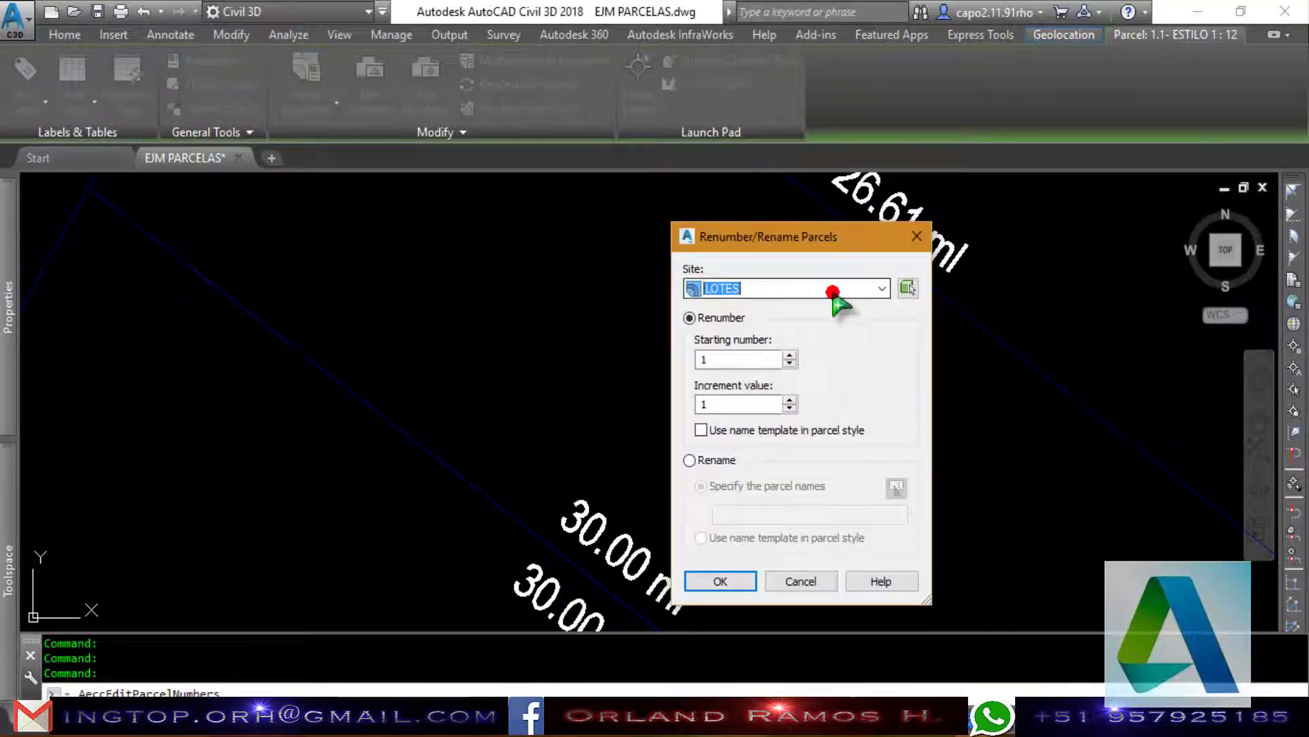
click(843, 281)
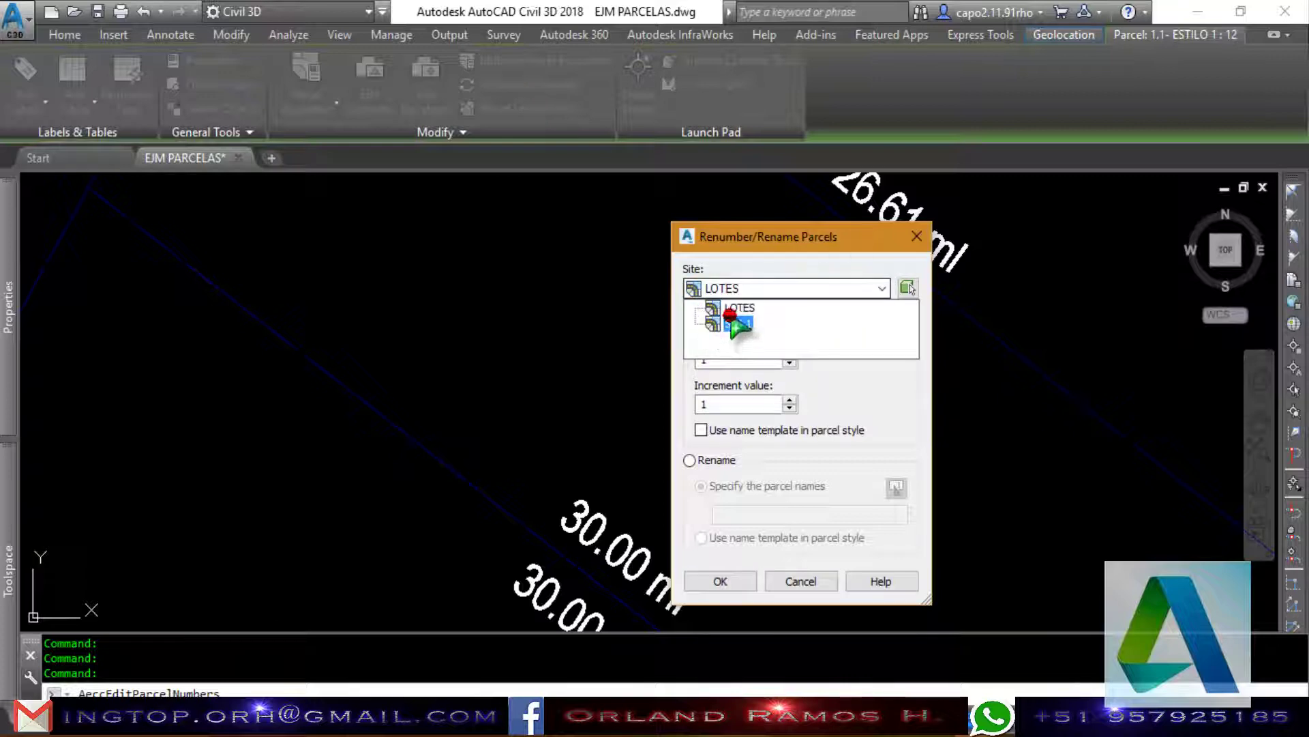
click(733, 318)
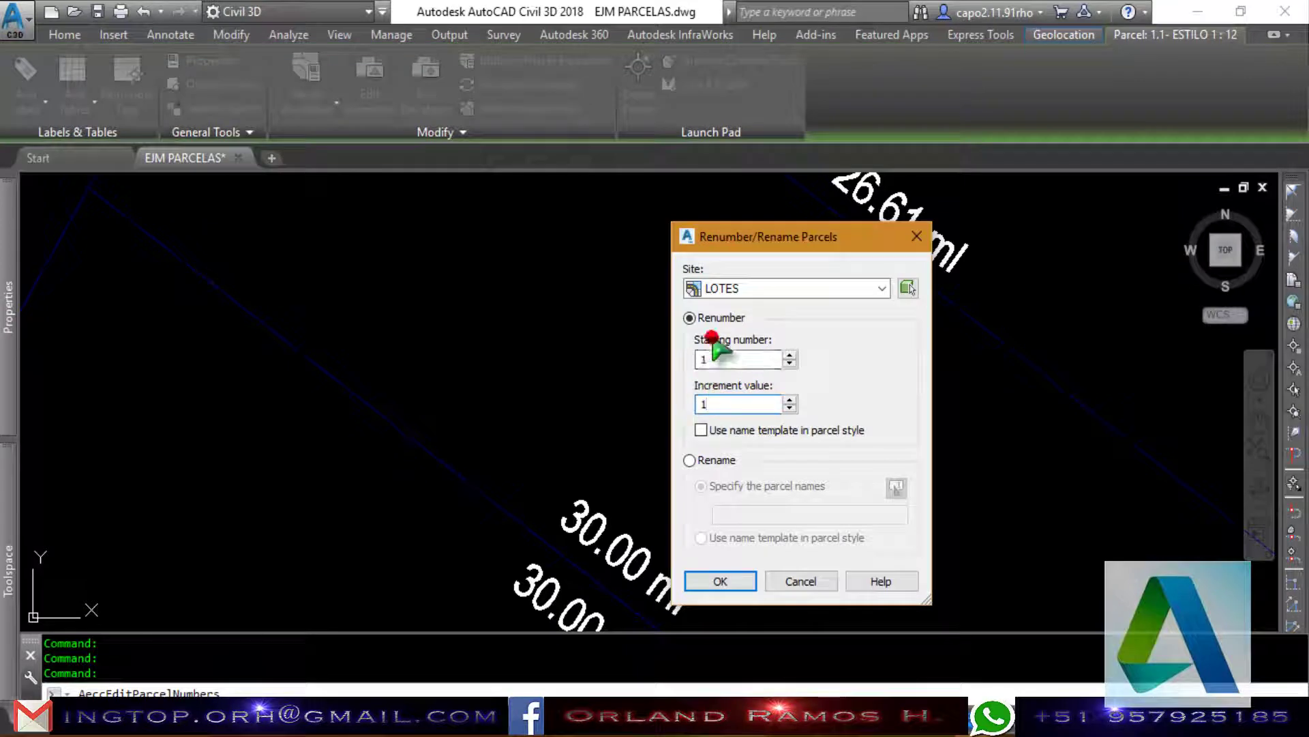
Confirm the renumber settings and start the path at parcel 12 through the next lots.
click(731, 579)
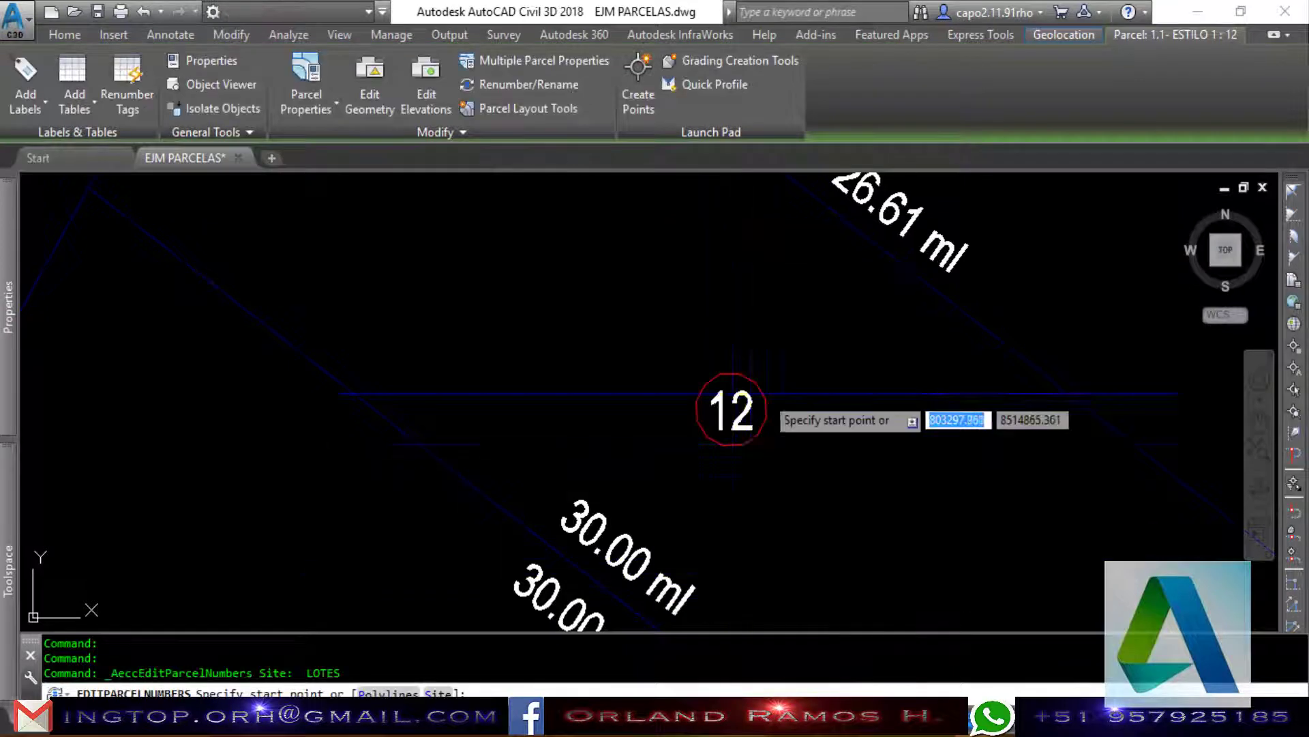
scroll(778, 368, down, 5)
scroll(791, 368, up, 3)
click(798, 368)
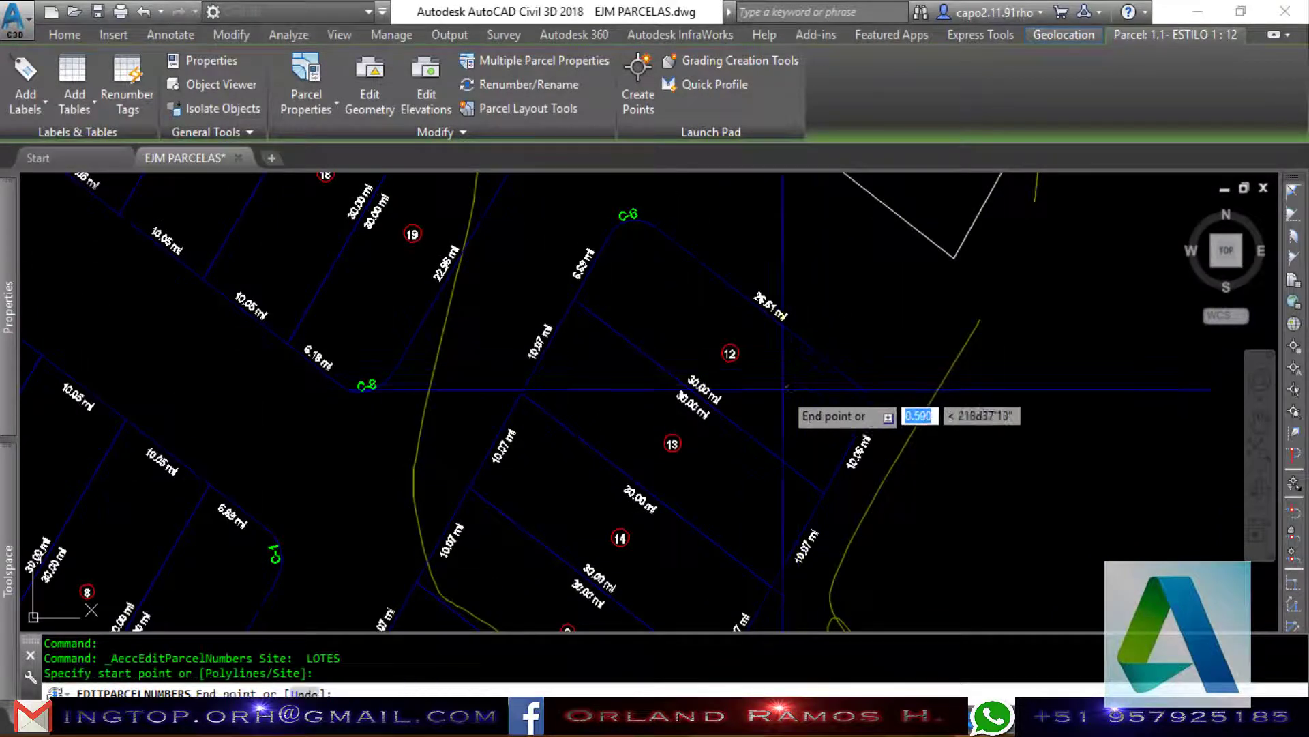
scroll(784, 373, down, 3)
scroll(756, 437, down, 3)
scroll(682, 505, down, 2)
scroll(682, 505, up, 2)
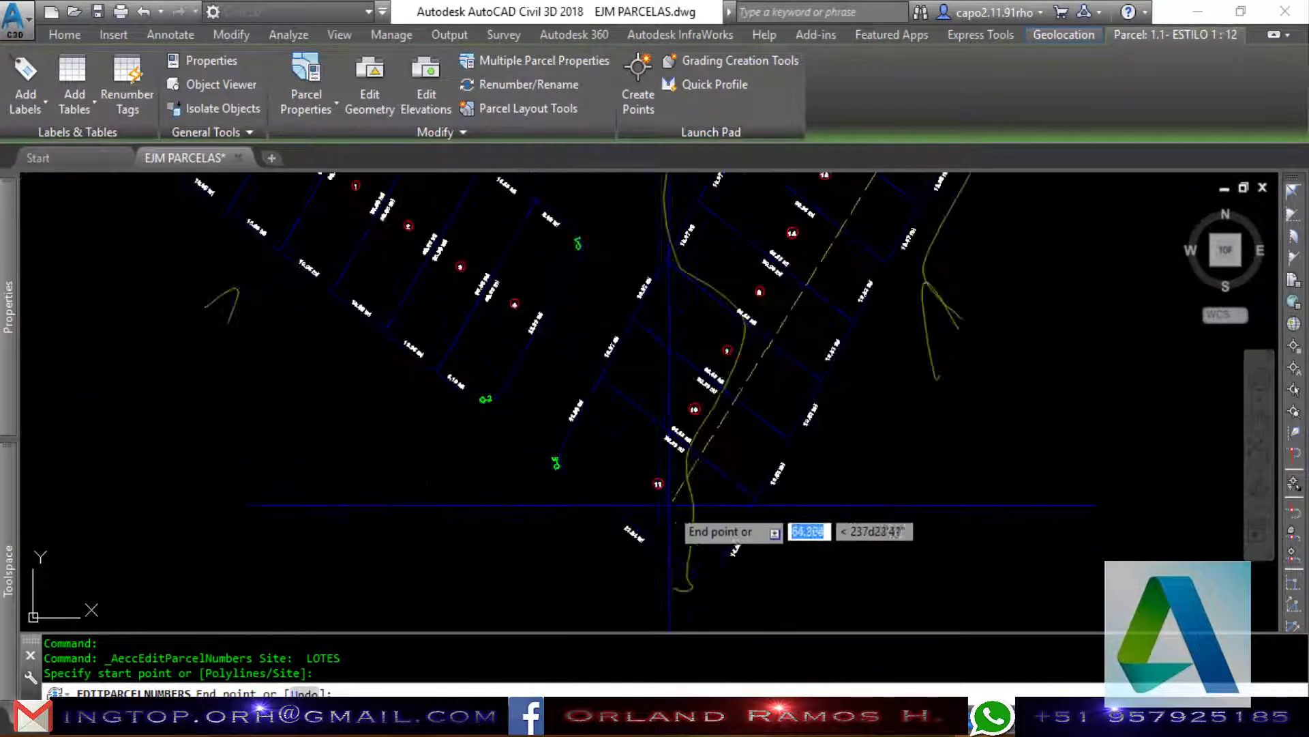
click(692, 545)
scroll(689, 539, down, 2)
scroll(491, 365, up, 2)
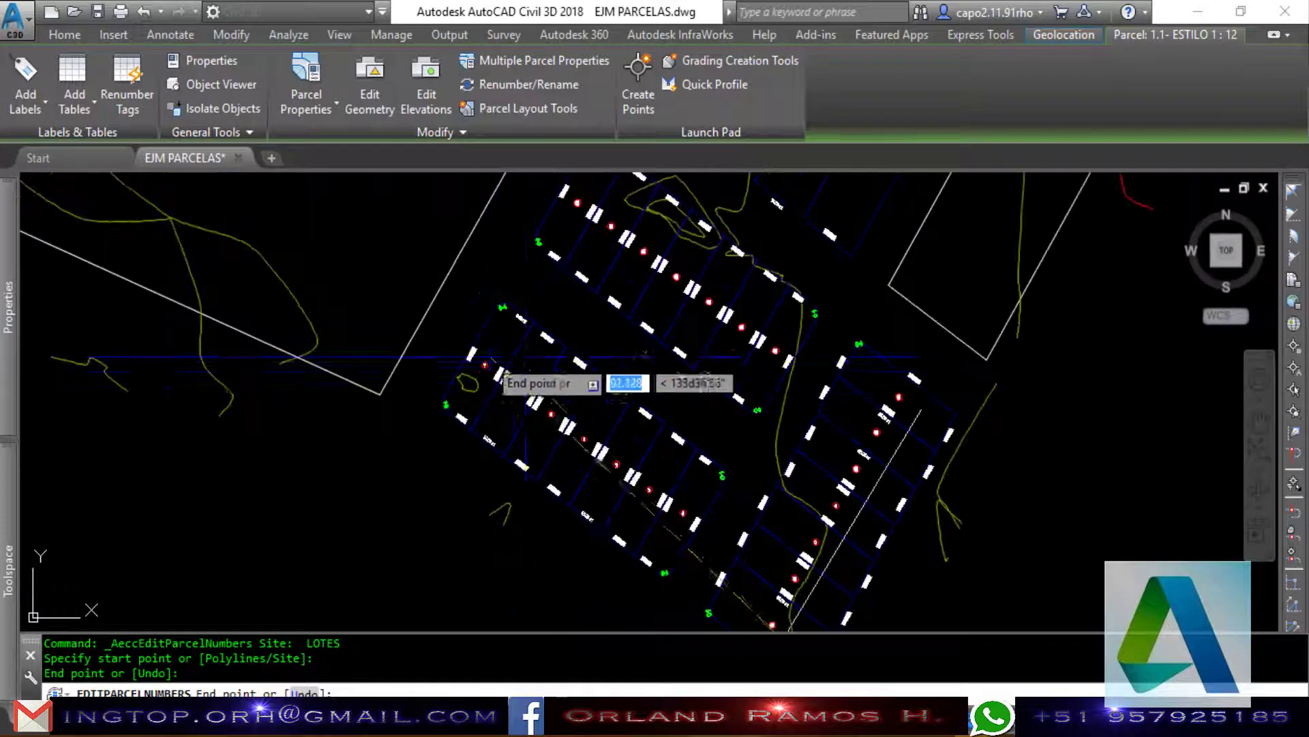
Continue the path along the lot row to the upper-left corner, then finish and exit.
click(430, 366)
click(526, 205)
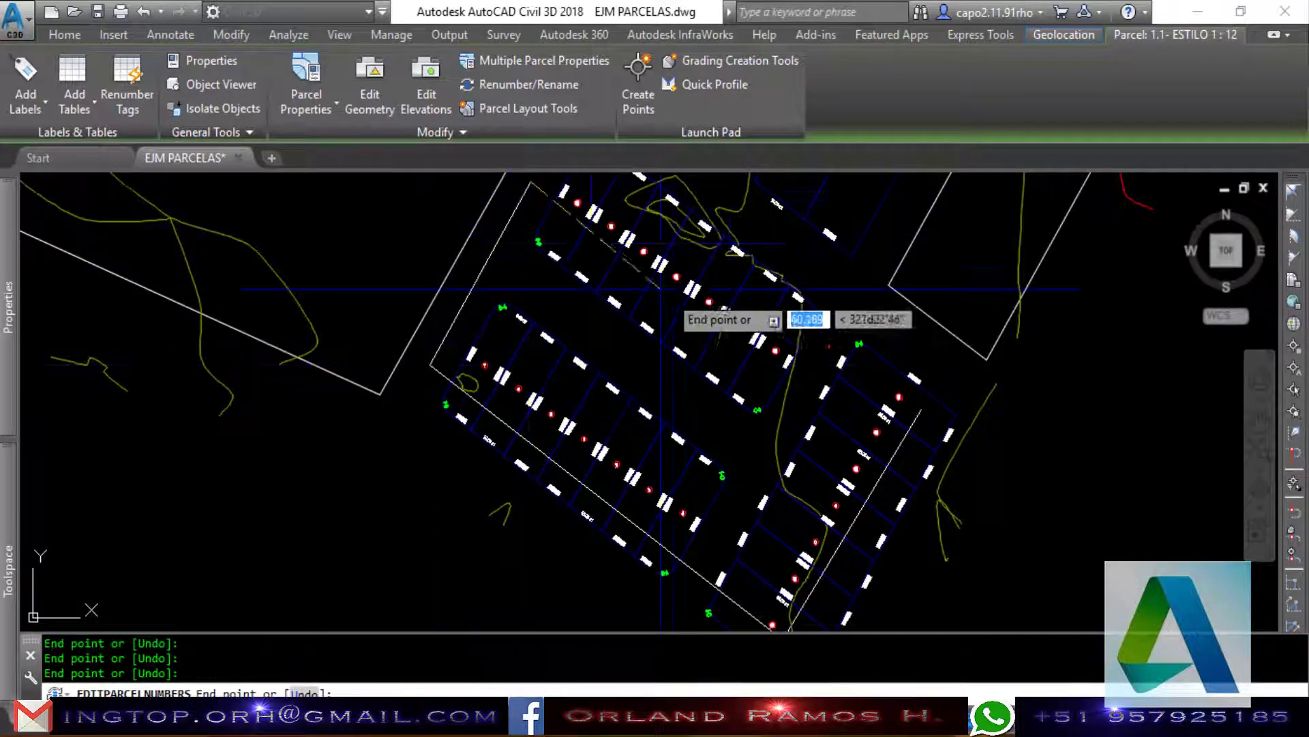
scroll(803, 385, down, 2)
scroll(818, 325, up, 3)
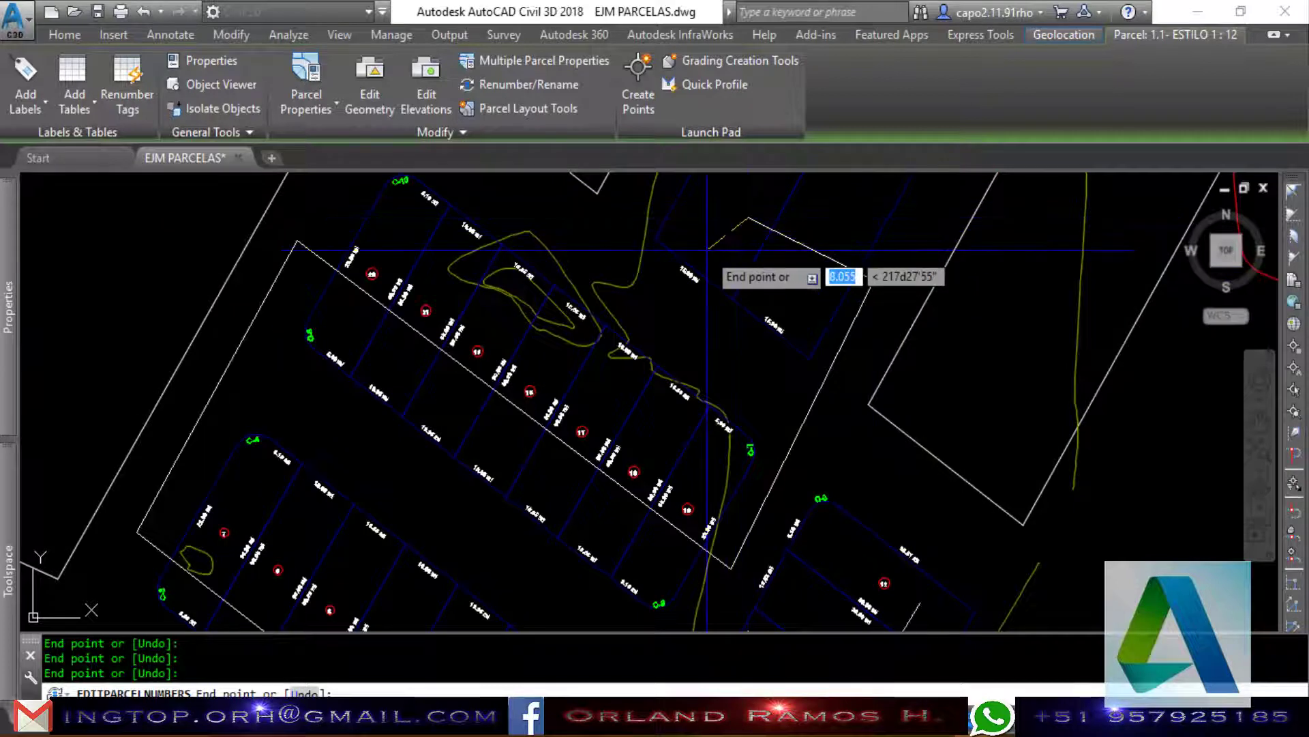
key(Return)
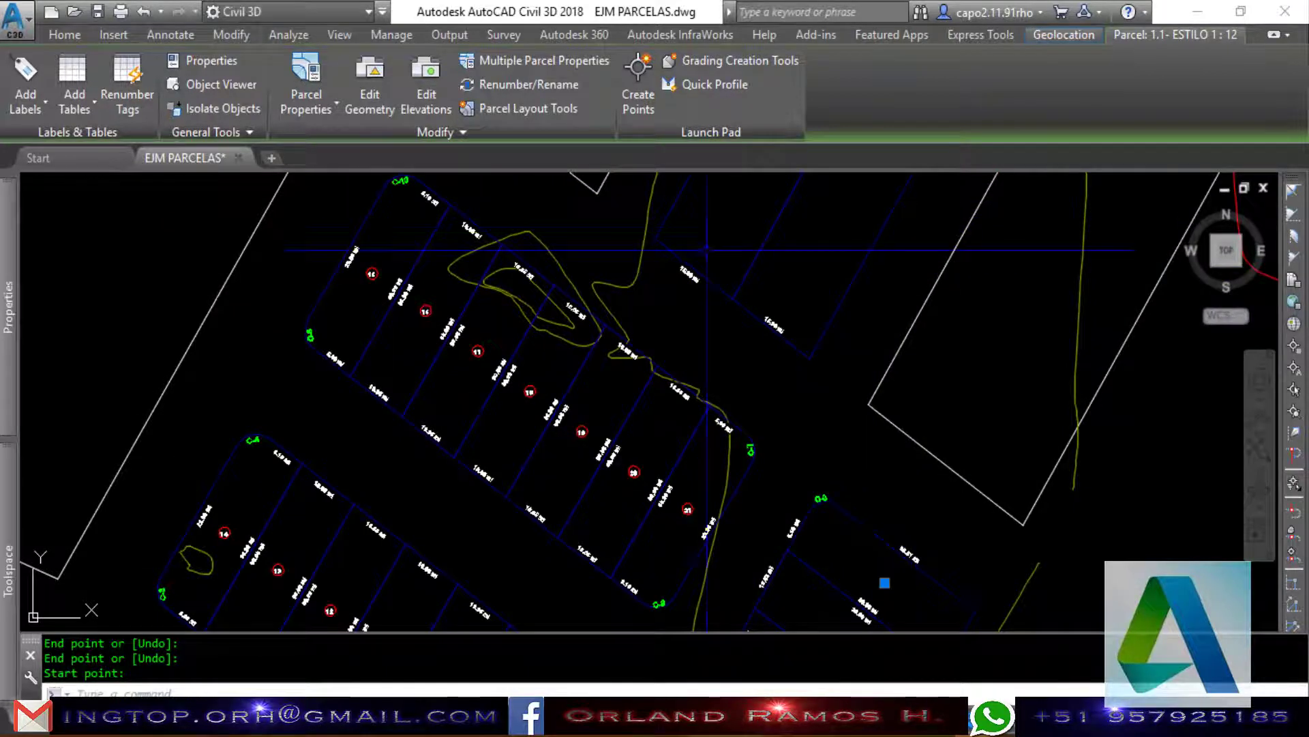
scroll(716, 270, down, 2)
scroll(751, 341, up, 2)
scroll(764, 366, up, 2)
key(Escape)
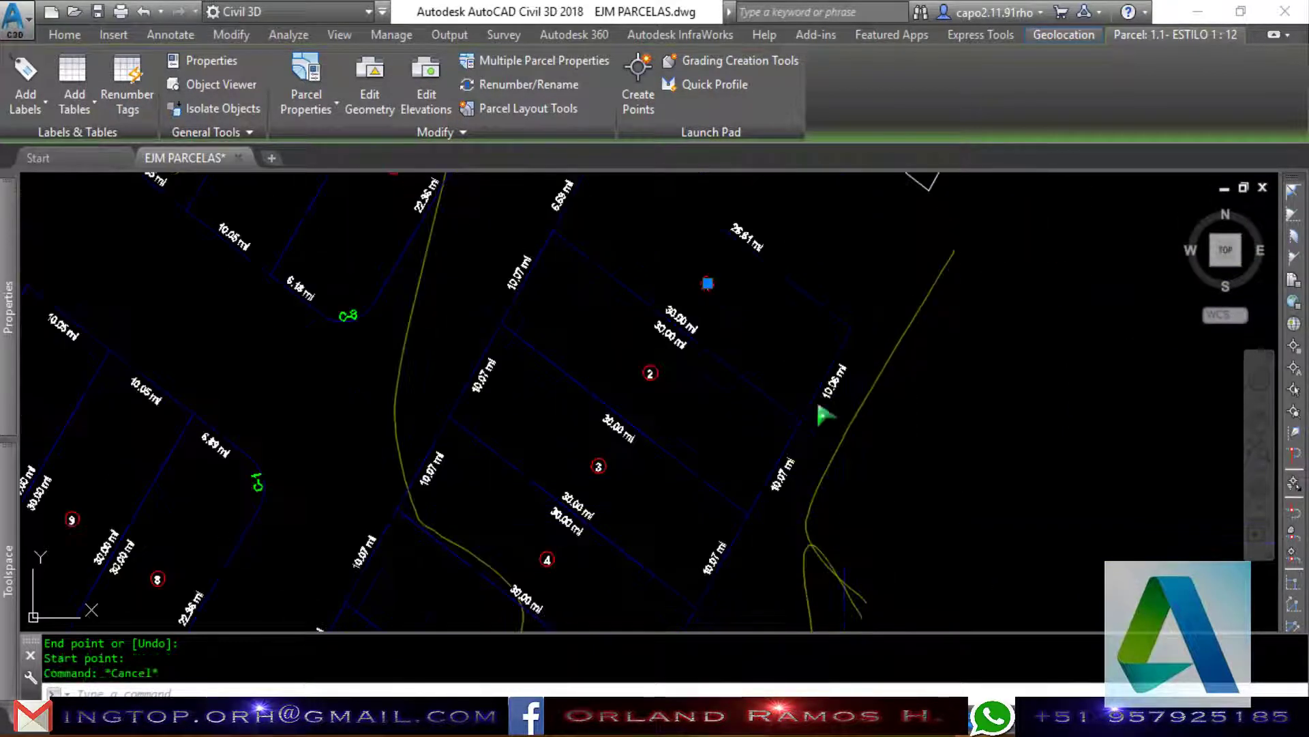
text(P)
key(Return)
scroll(737, 348, up, 2)
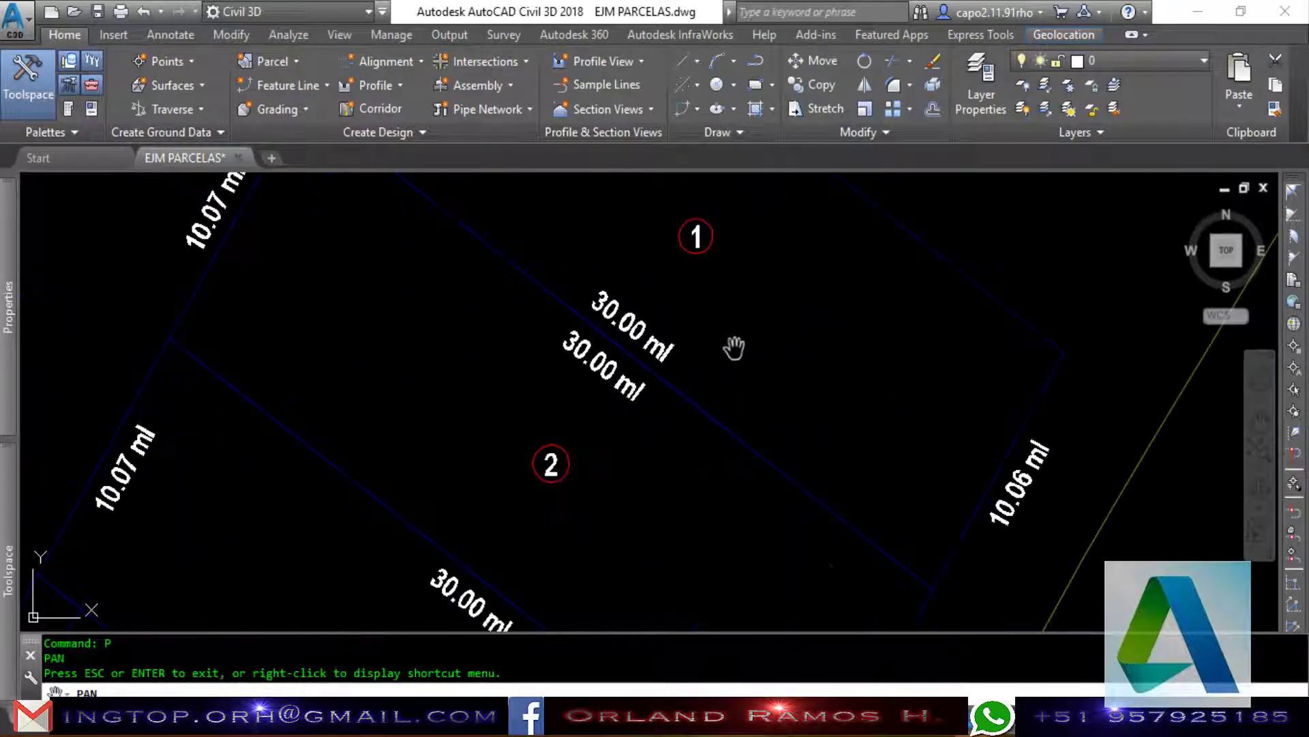
scroll(750, 344, down, 1)
mouse_move(735, 407)
mouse_down()
mouse_move(739, 371)
mouse_move(816, 241)
mouse_up()
scroll(739, 374, down, 2)
drag(740, 374, 765, 336)
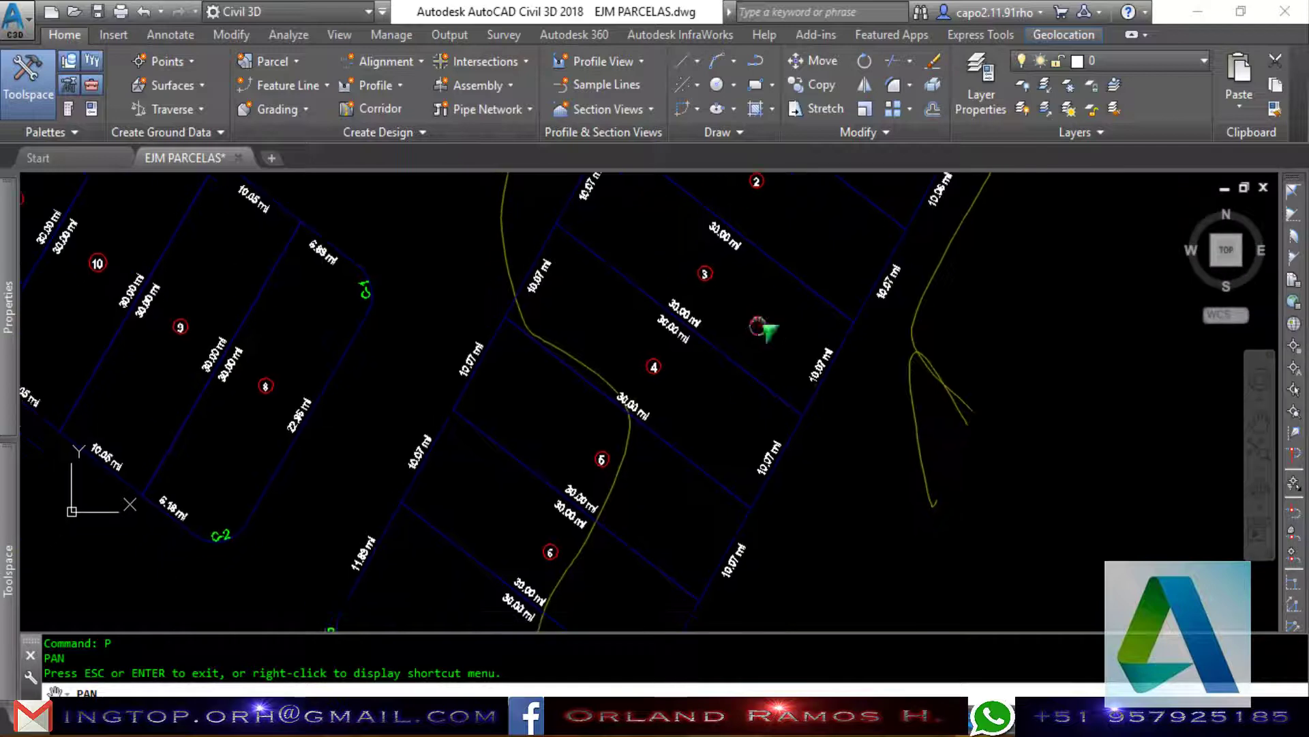
scroll(764, 334, up, 1)
scroll(761, 305, up, 1)
mouse_move(642, 513)
mouse_down()
mouse_move(784, 213)
mouse_move(809, 212)
mouse_up()
scroll(619, 558, up, 2)
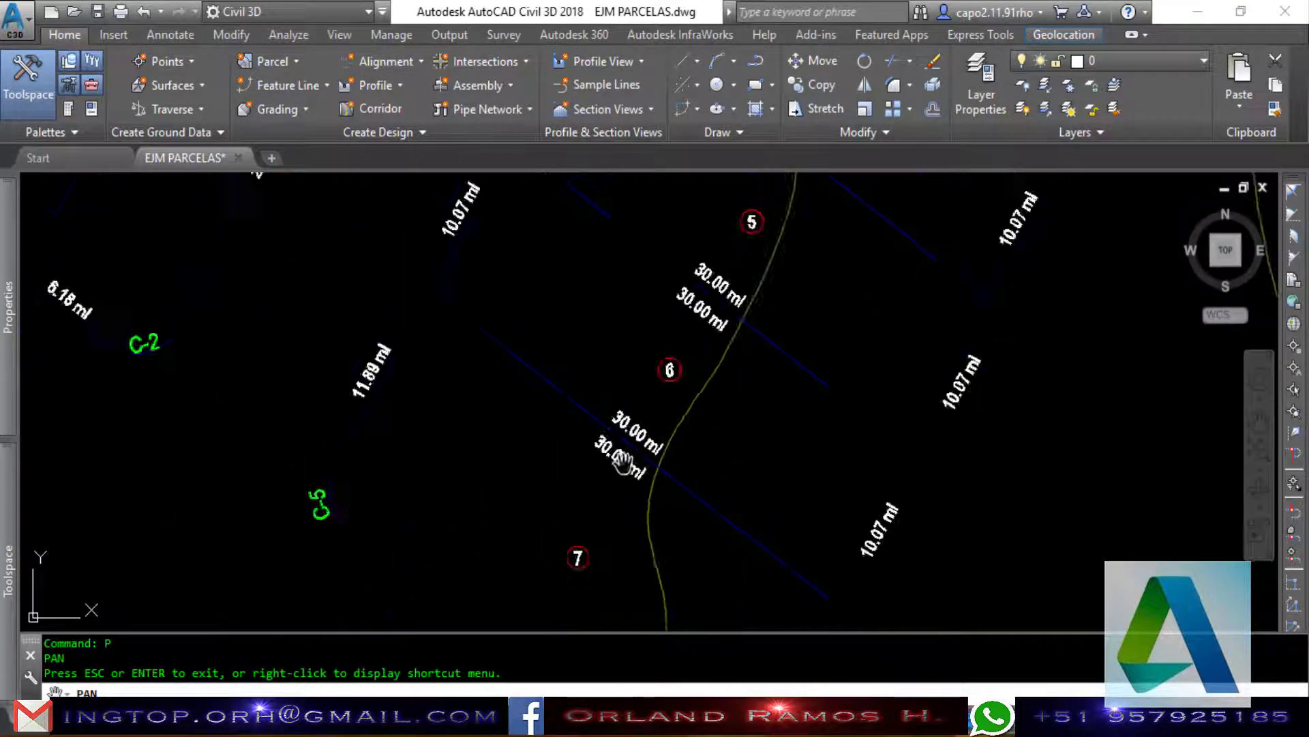
scroll(627, 464, up, 1)
drag(628, 463, 764, 379)
scroll(764, 380, down, 1)
scroll(764, 380, down, 1)
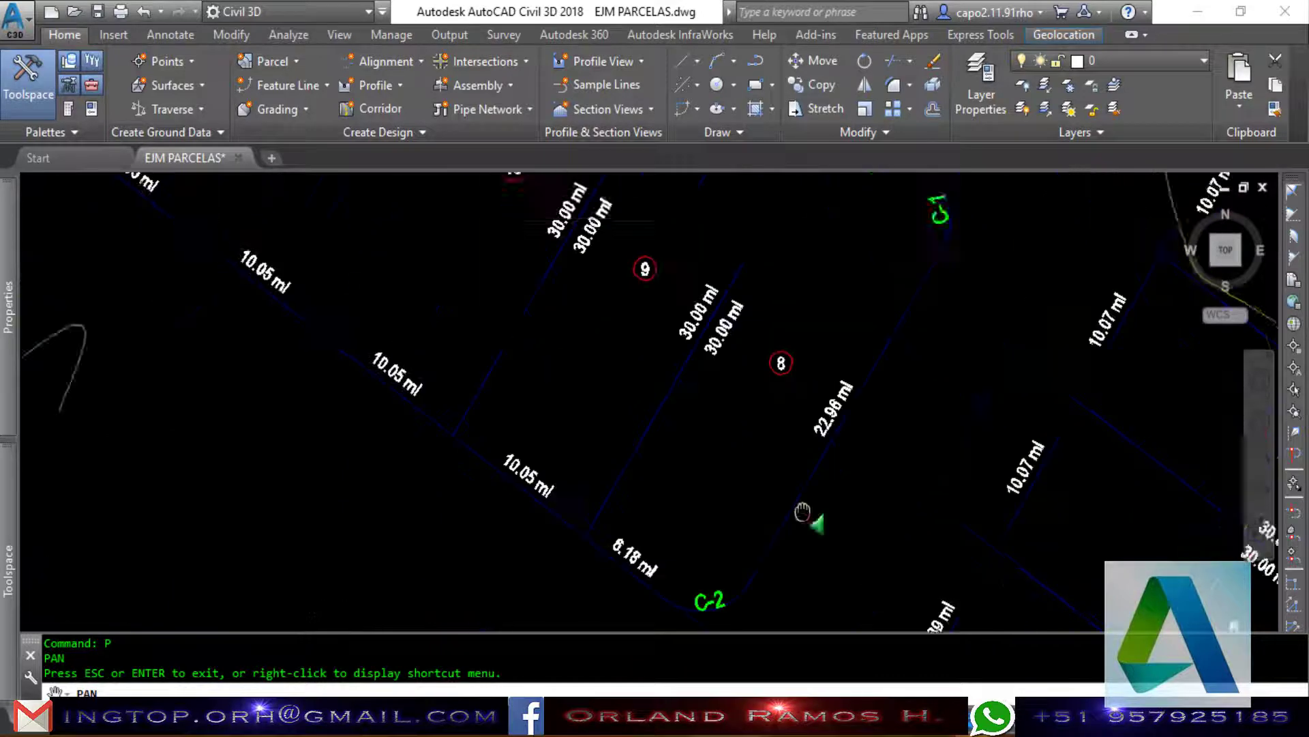
drag(803, 518, 931, 660)
scroll(716, 439, down, 3)
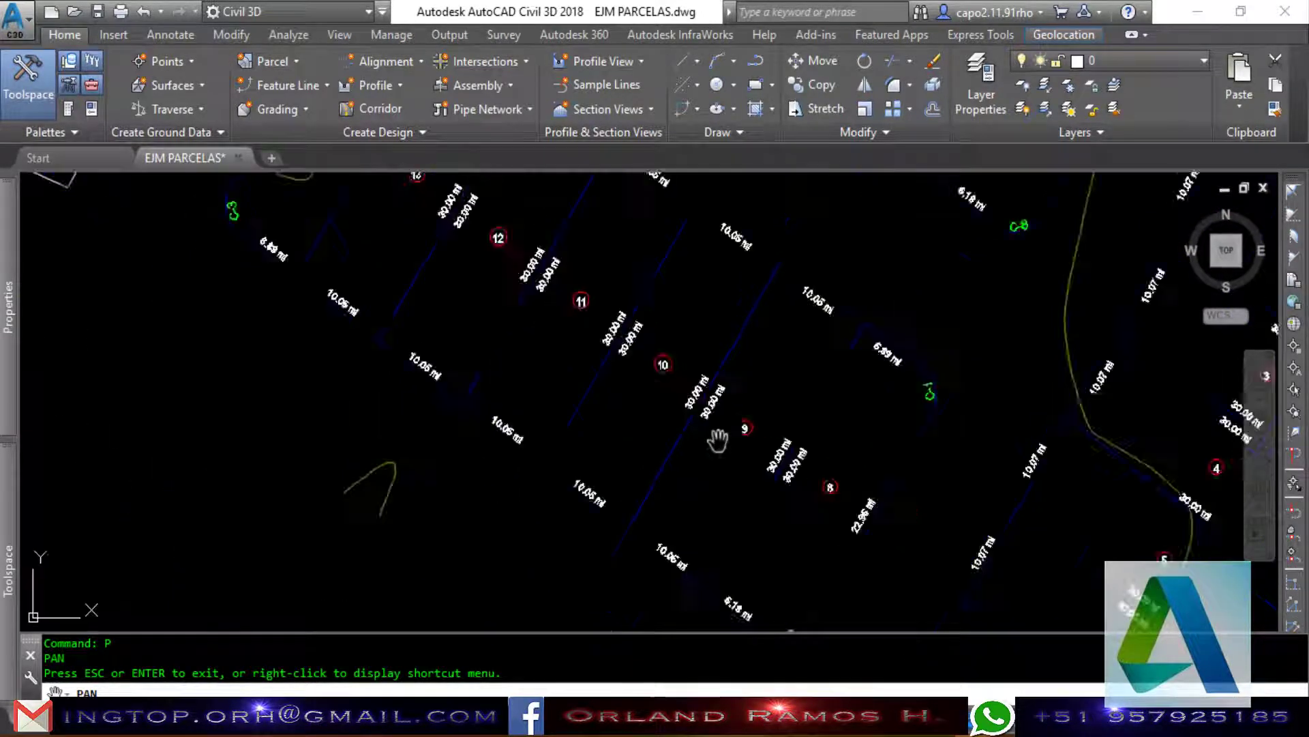
scroll(882, 459, up, 5)
drag(883, 459, 812, 349)
scroll(774, 315, down, 5)
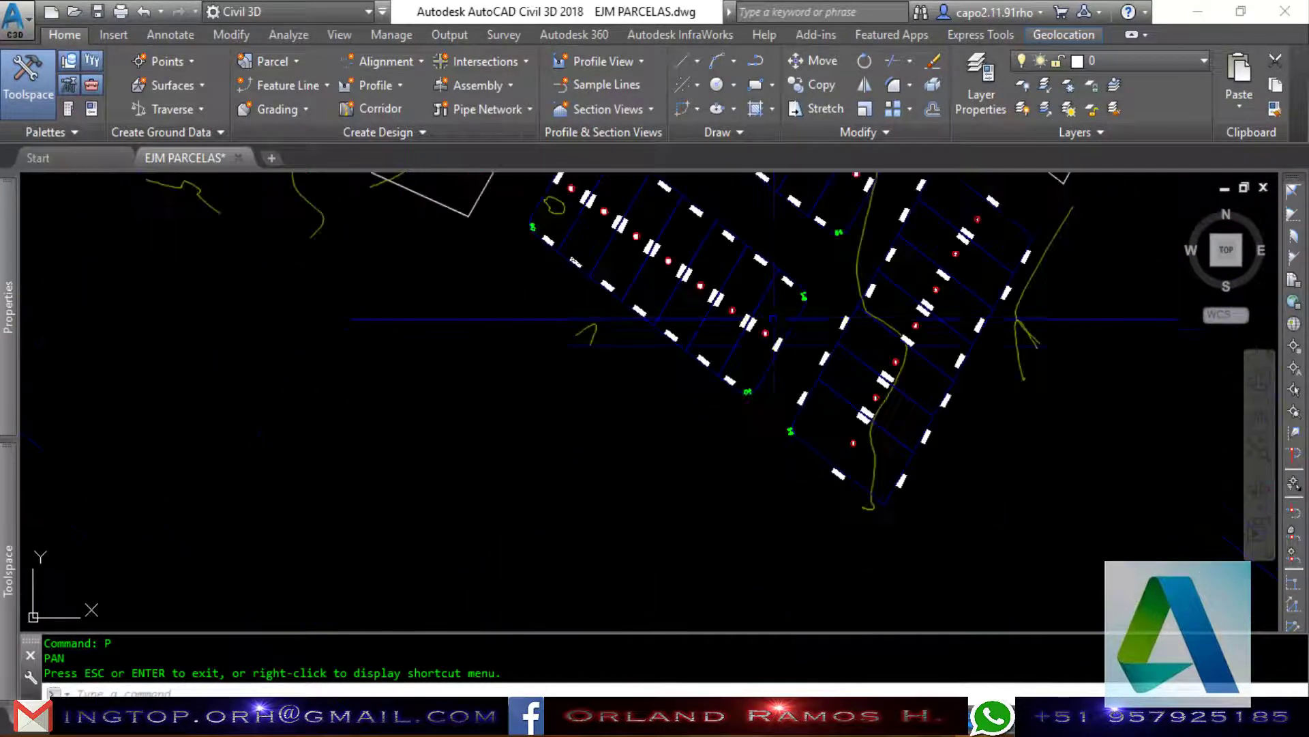
right_click(531, 411)
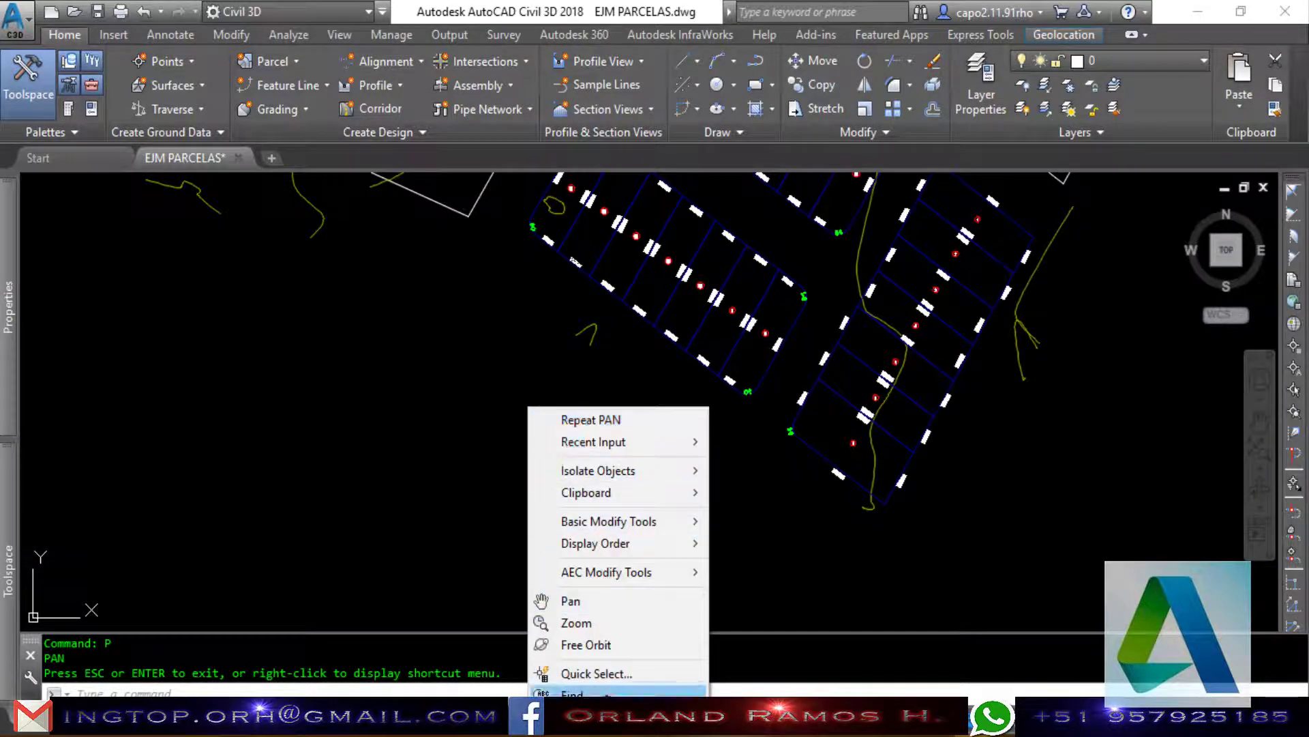
Set the model-space background to white via OPTIONS and return to model space.
key(Escape)
text(options)
key(Return)
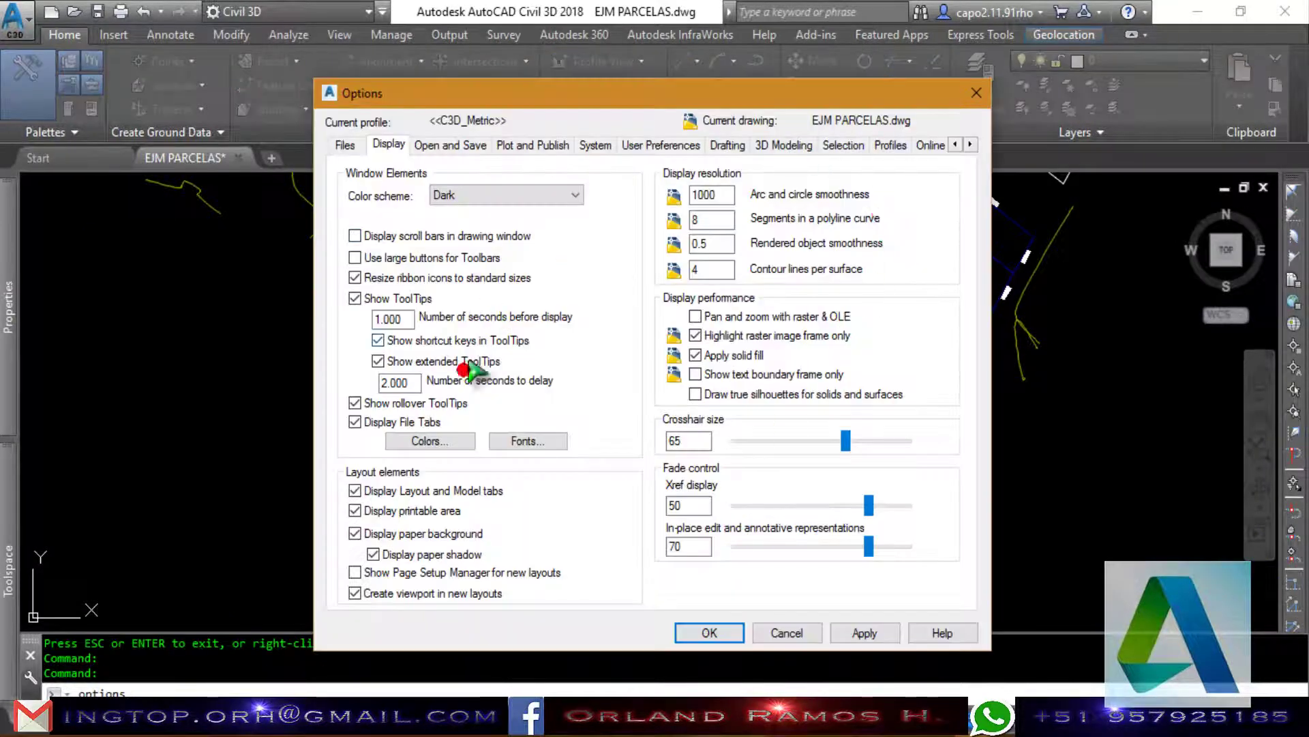
click(455, 436)
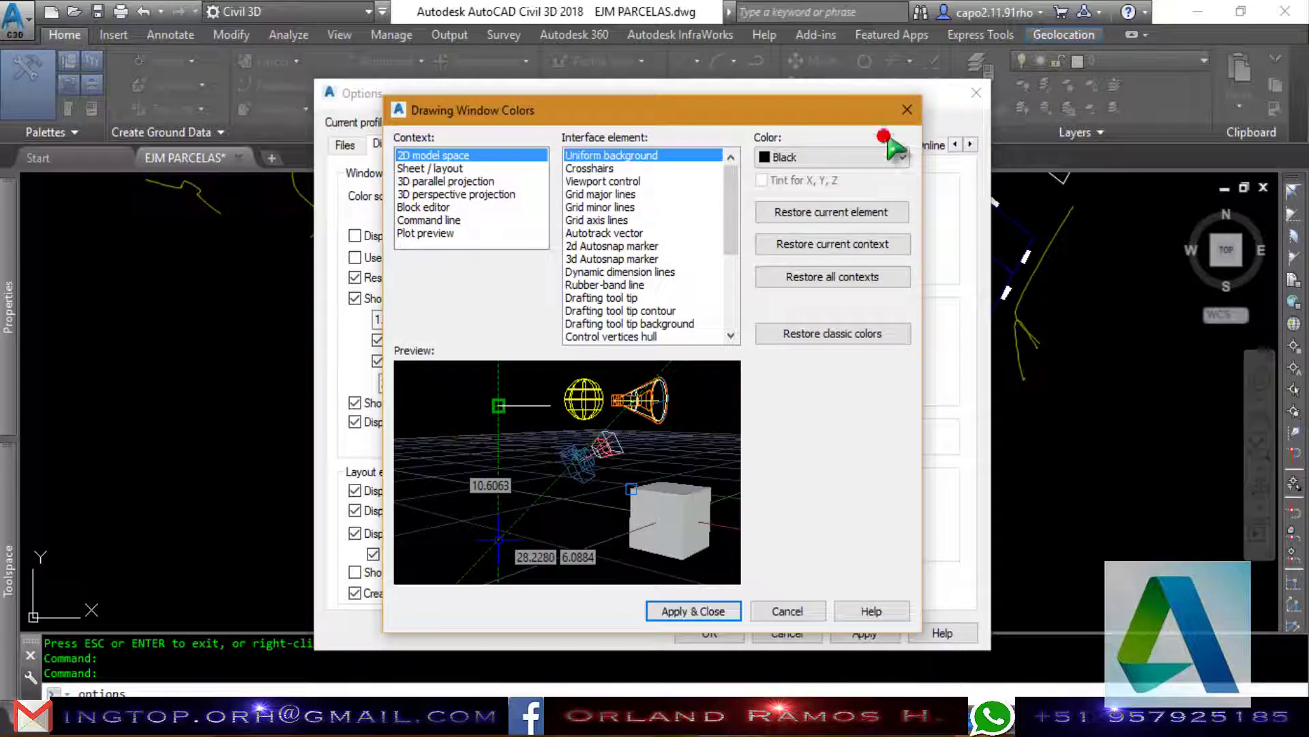
click(899, 157)
click(799, 274)
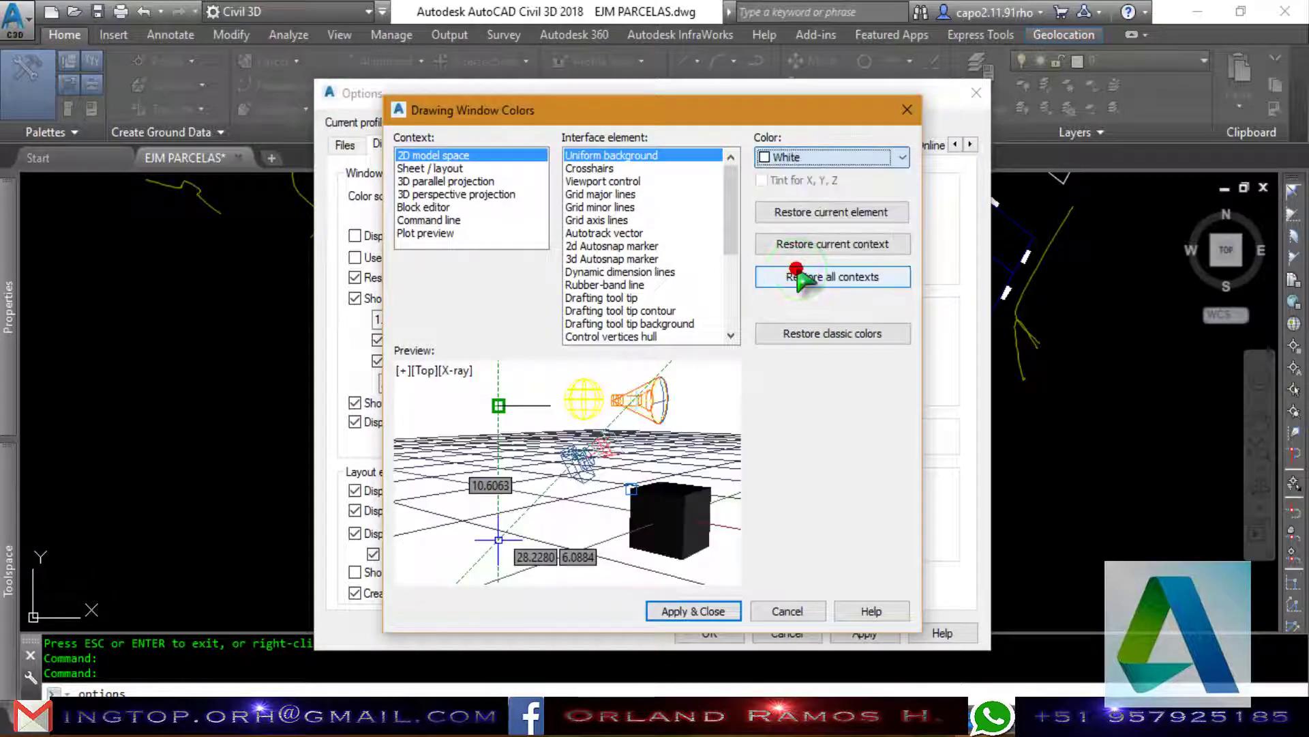
click(704, 610)
click(709, 631)
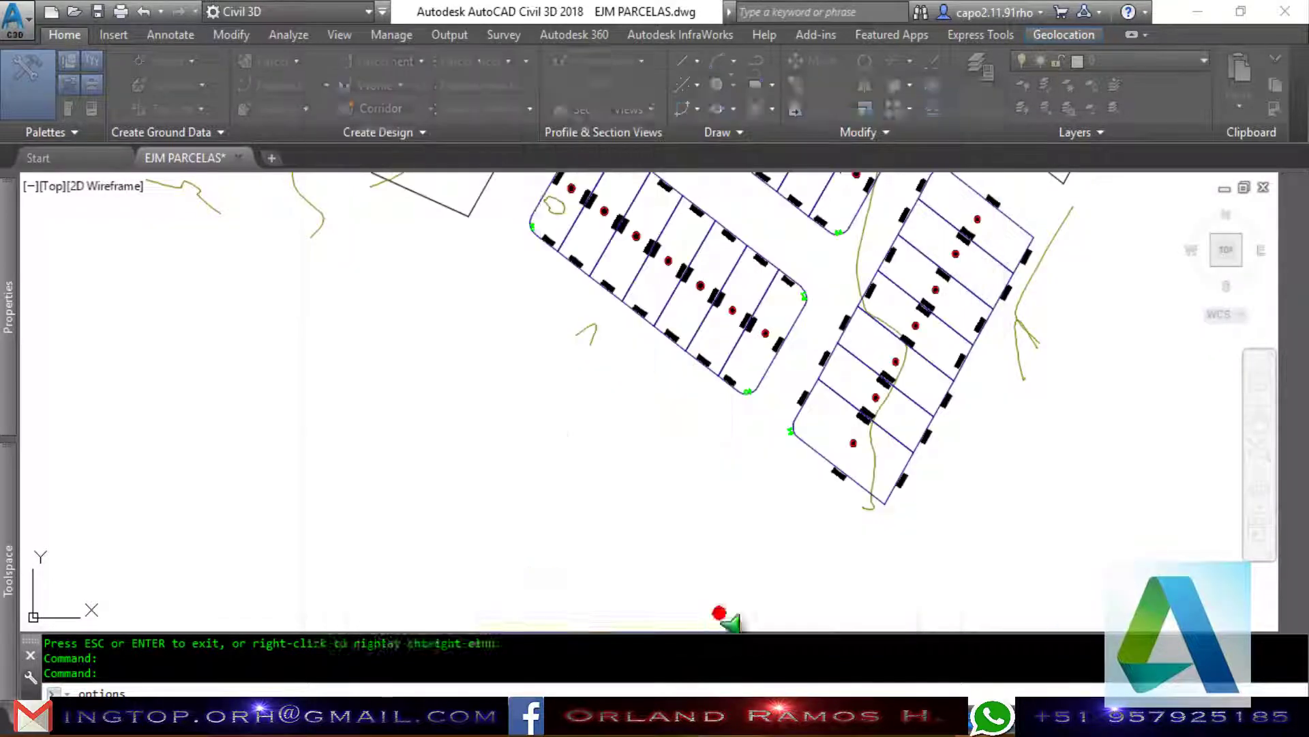
click(110, 733)
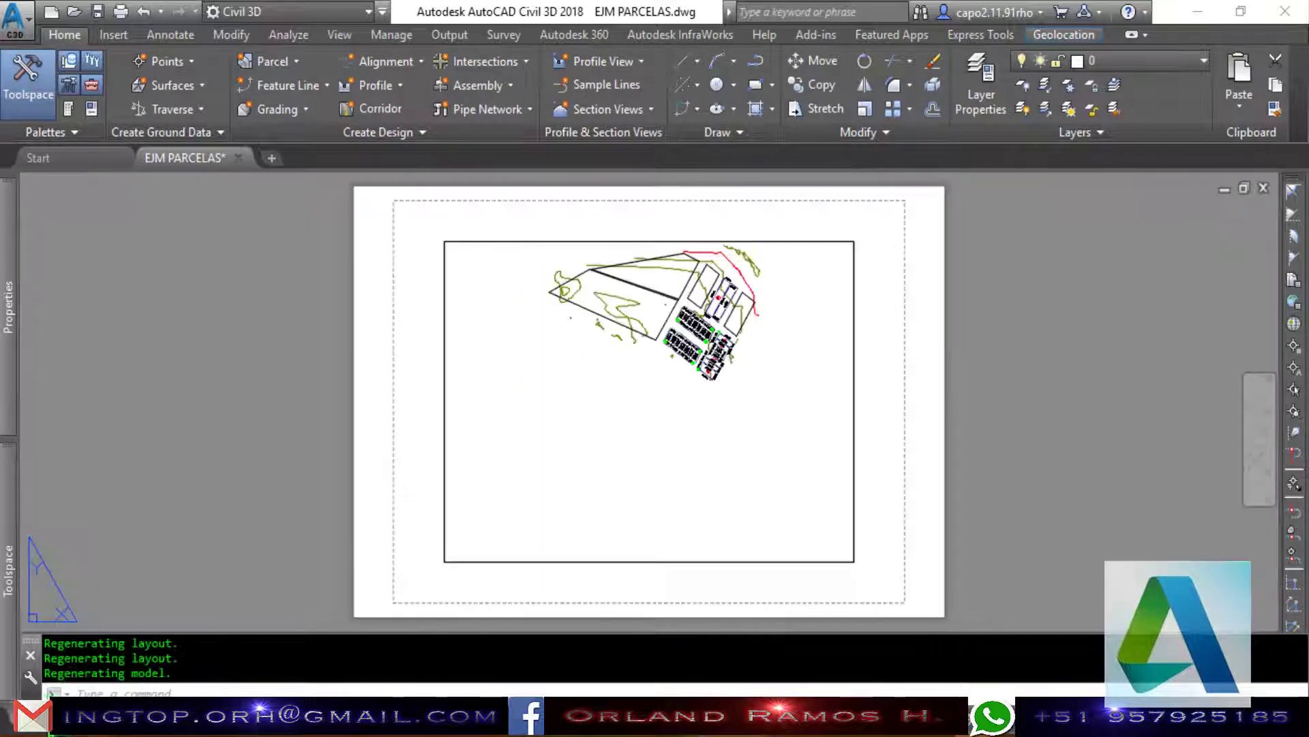
click(60, 734)
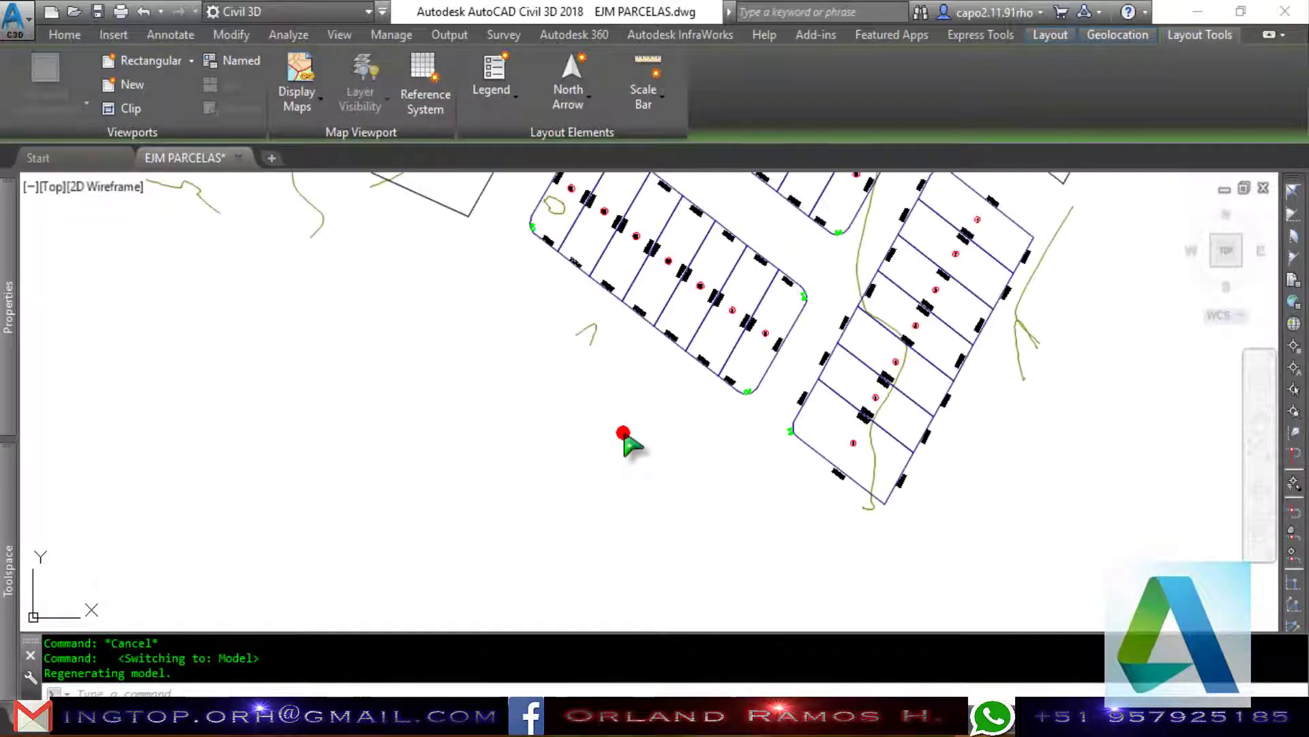
Turn lineweight display on with LWD and zoom in on the lots.
scroll(675, 422, up, 2)
scroll(731, 409, up, 3)
scroll(682, 403, up, 3)
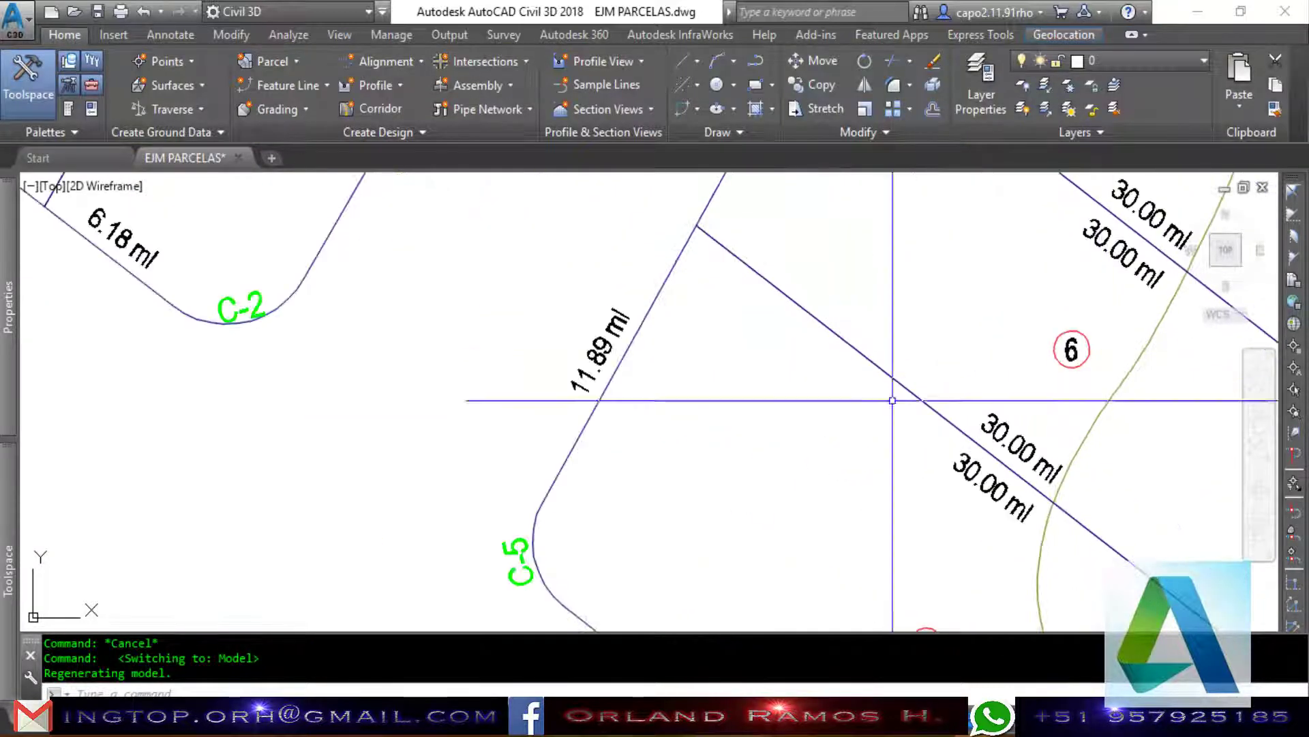
scroll(626, 400, up, 1)
scroll(627, 317, down, 3)
scroll(784, 437, down, 2)
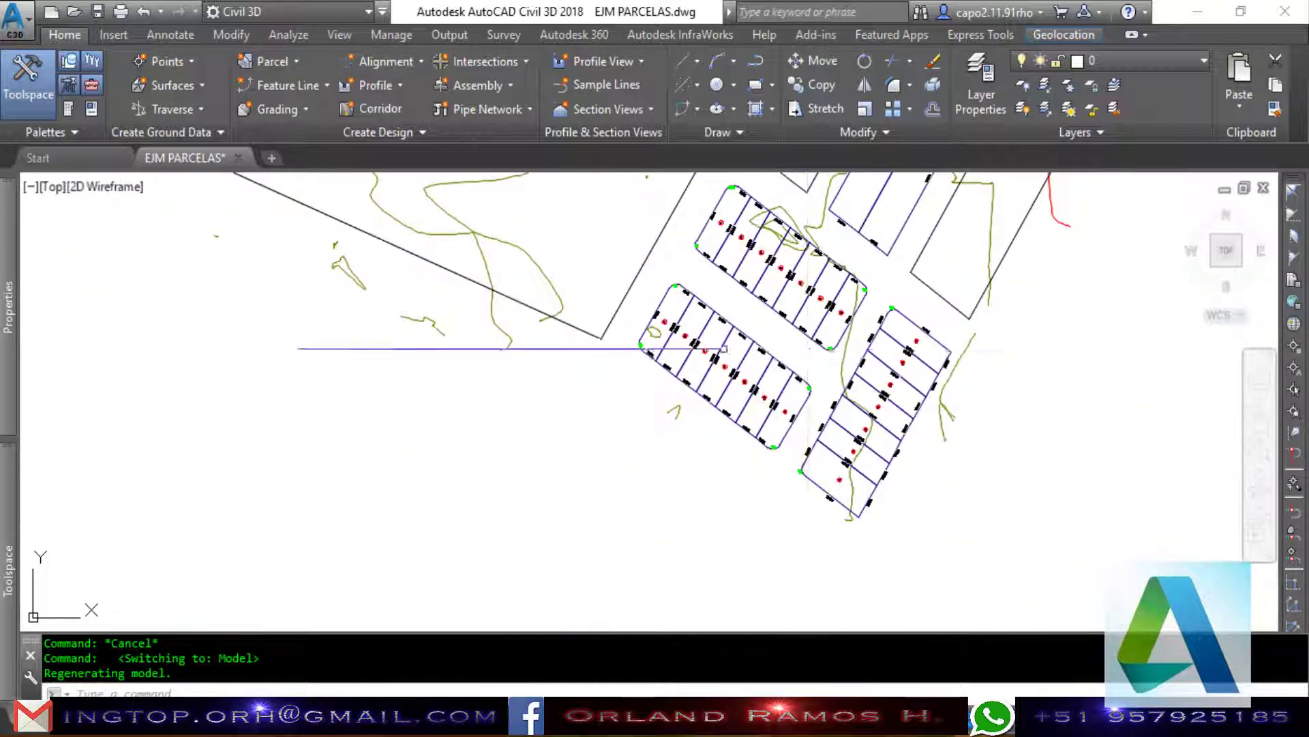
scroll(691, 359, up, 2)
scroll(687, 382, up, 1)
scroll(684, 368, up, 3)
scroll(555, 292, down, 5)
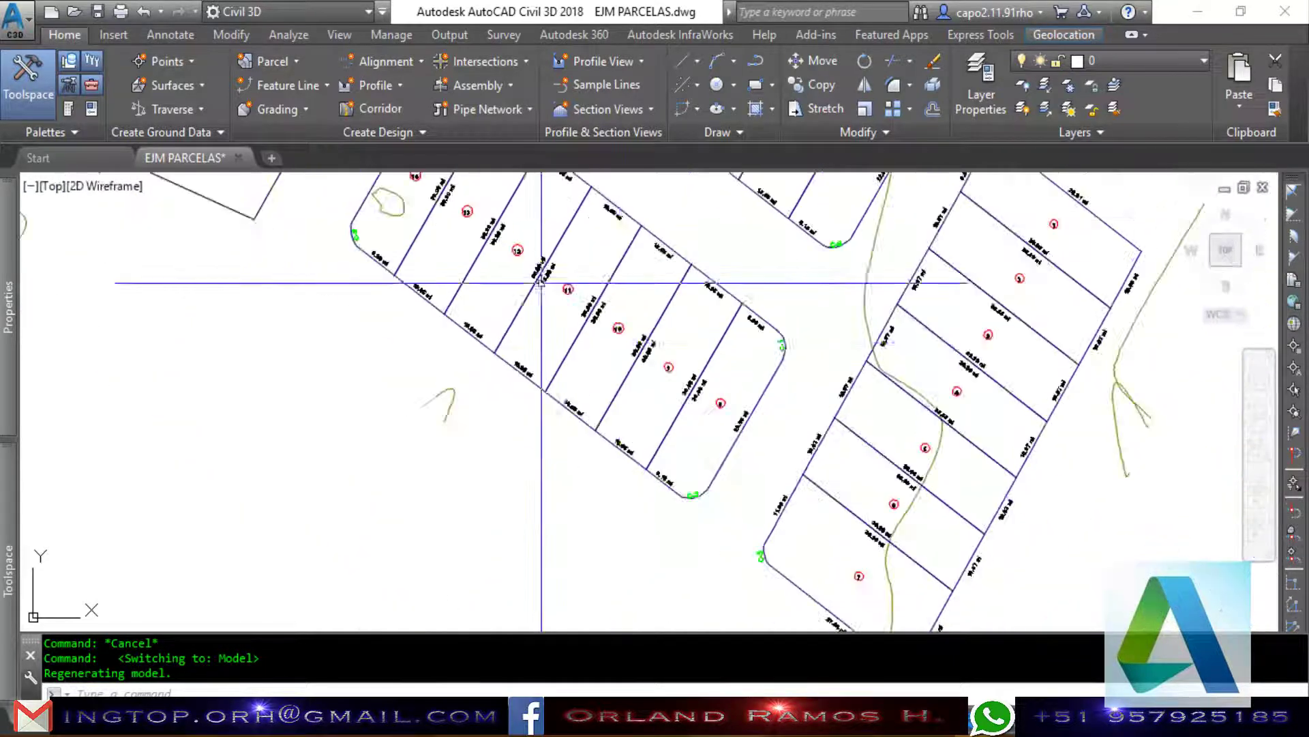
scroll(575, 292, down, 1)
text(LWDIS)
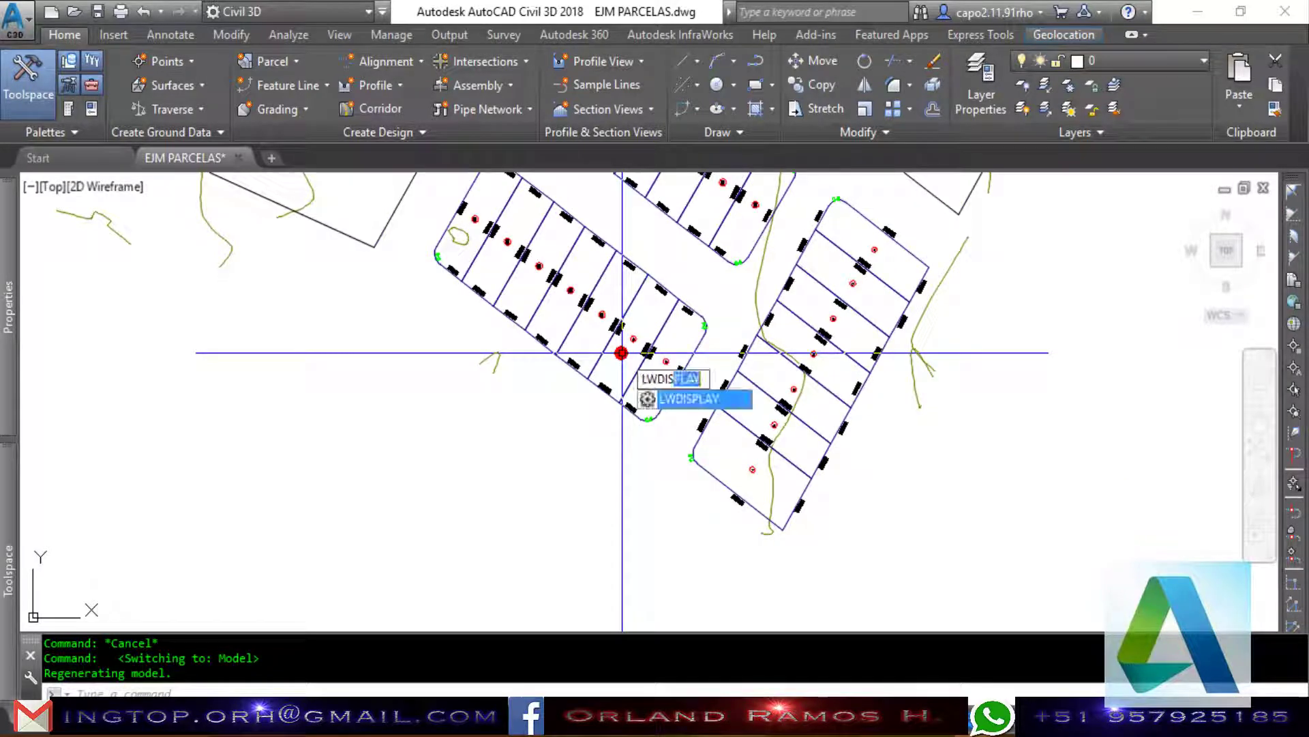
key(Return)
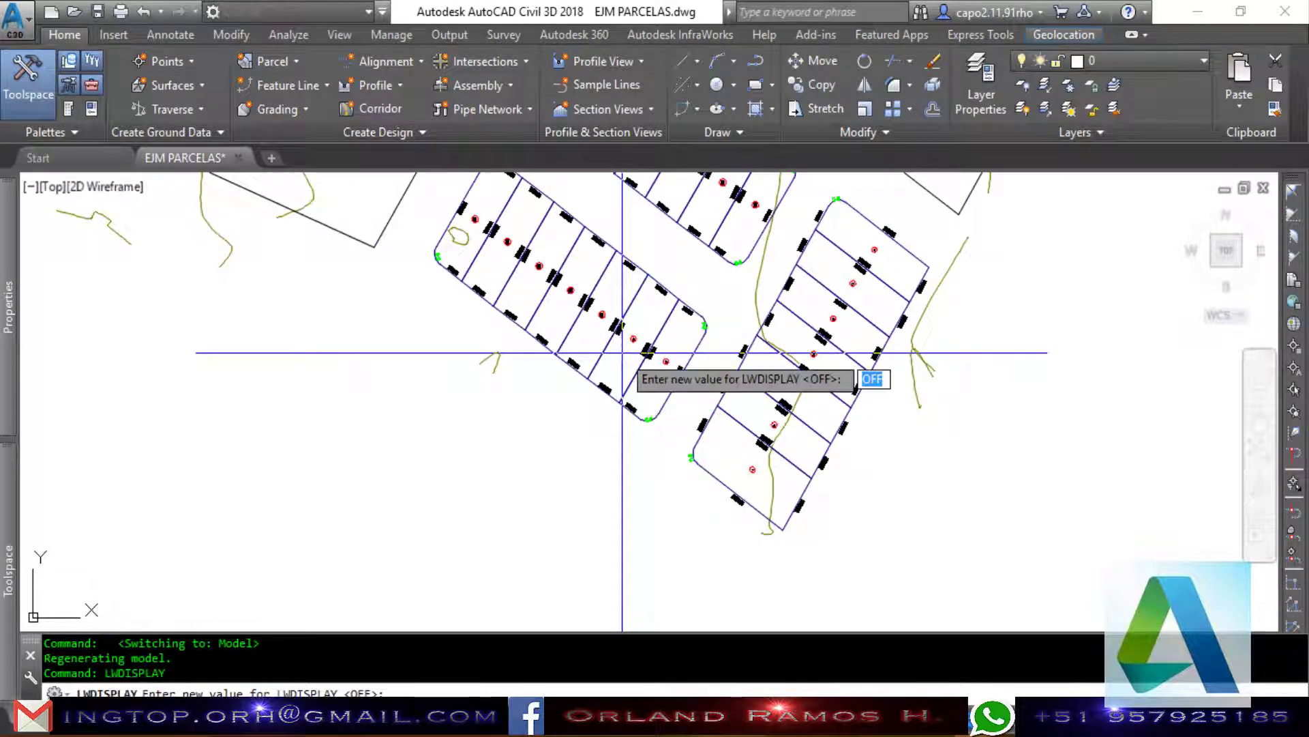
text(ON)
key(Return)
scroll(641, 368, down, 3)
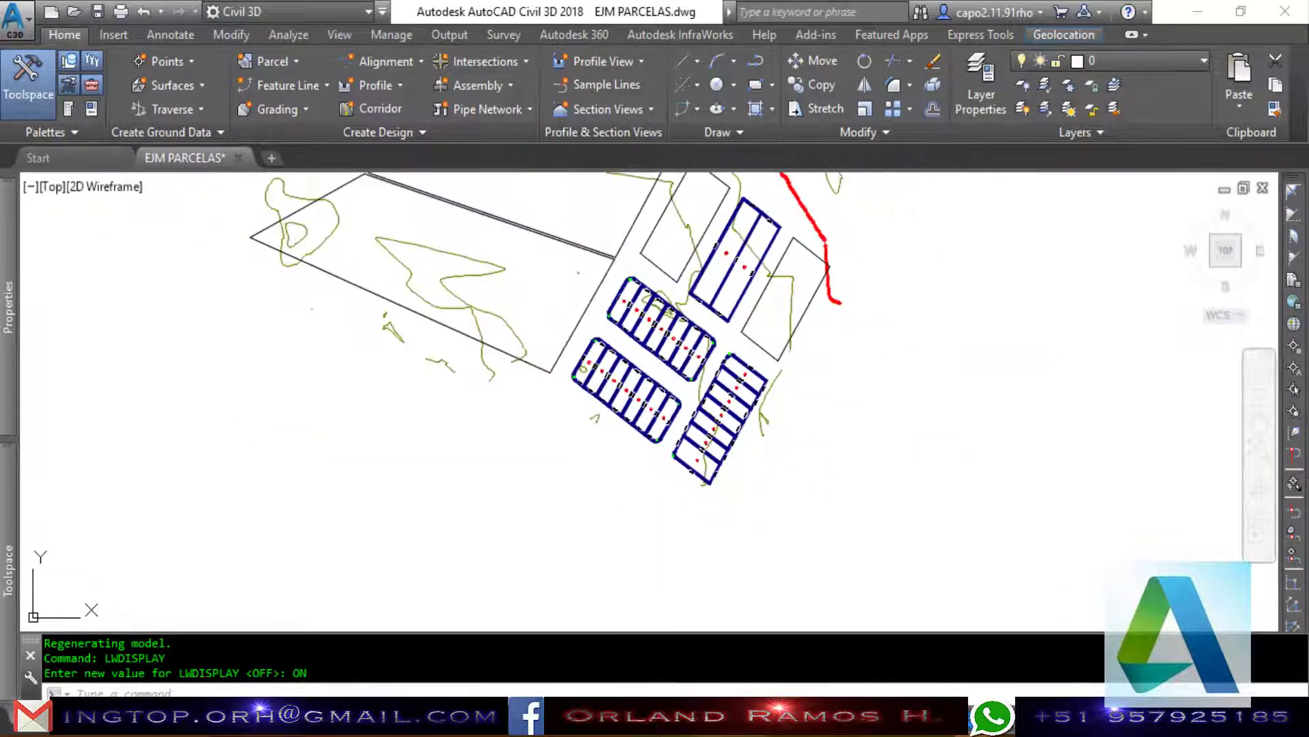
scroll(740, 478, up, 3)
scroll(744, 471, up, 4)
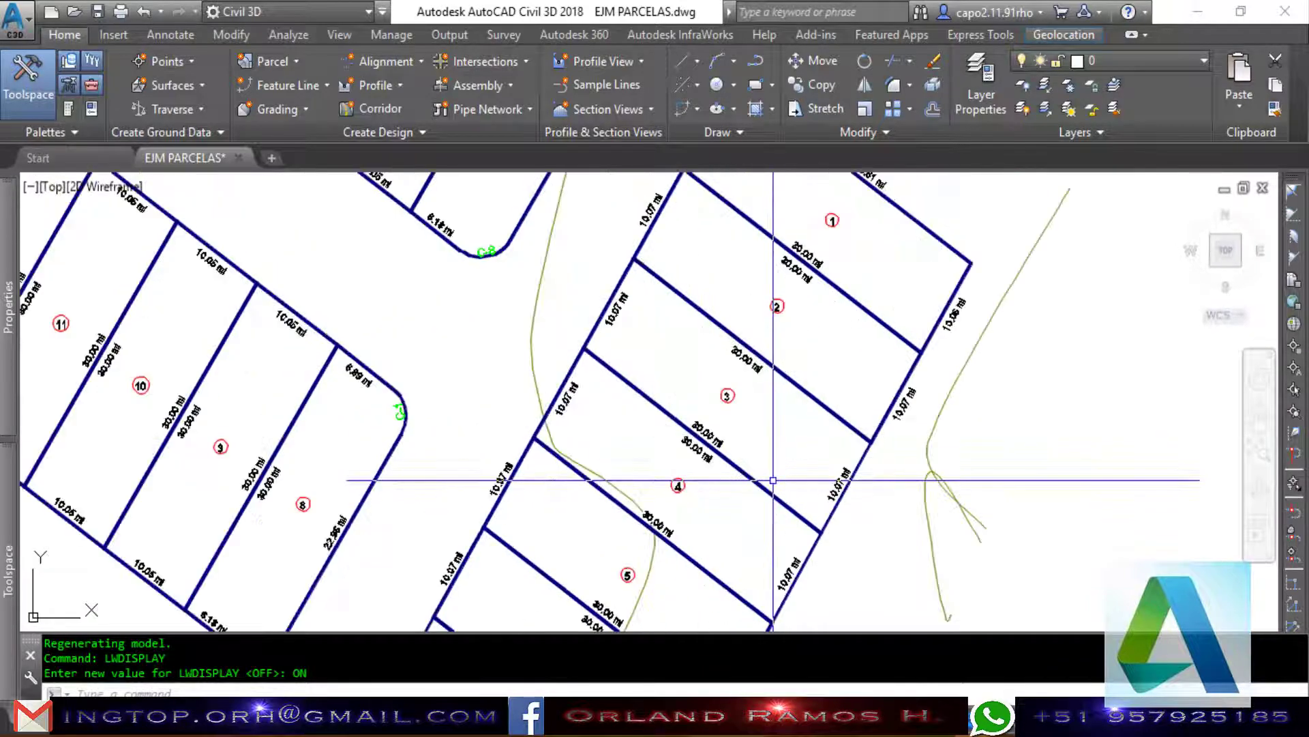
scroll(747, 429, up, 4)
scroll(710, 355, up, 2)
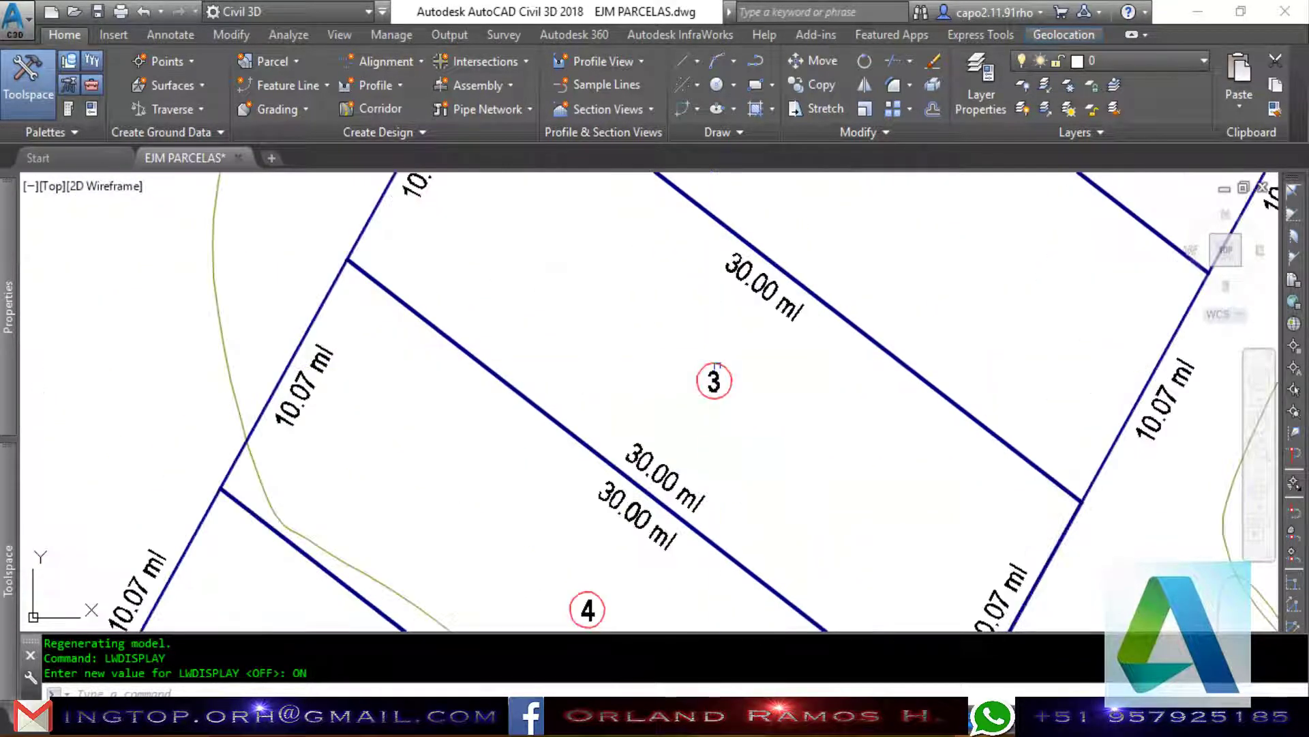
scroll(676, 371, up, 3)
Select all parcels similar to lot 3 and give them the Lote and Area label style.
click(729, 373)
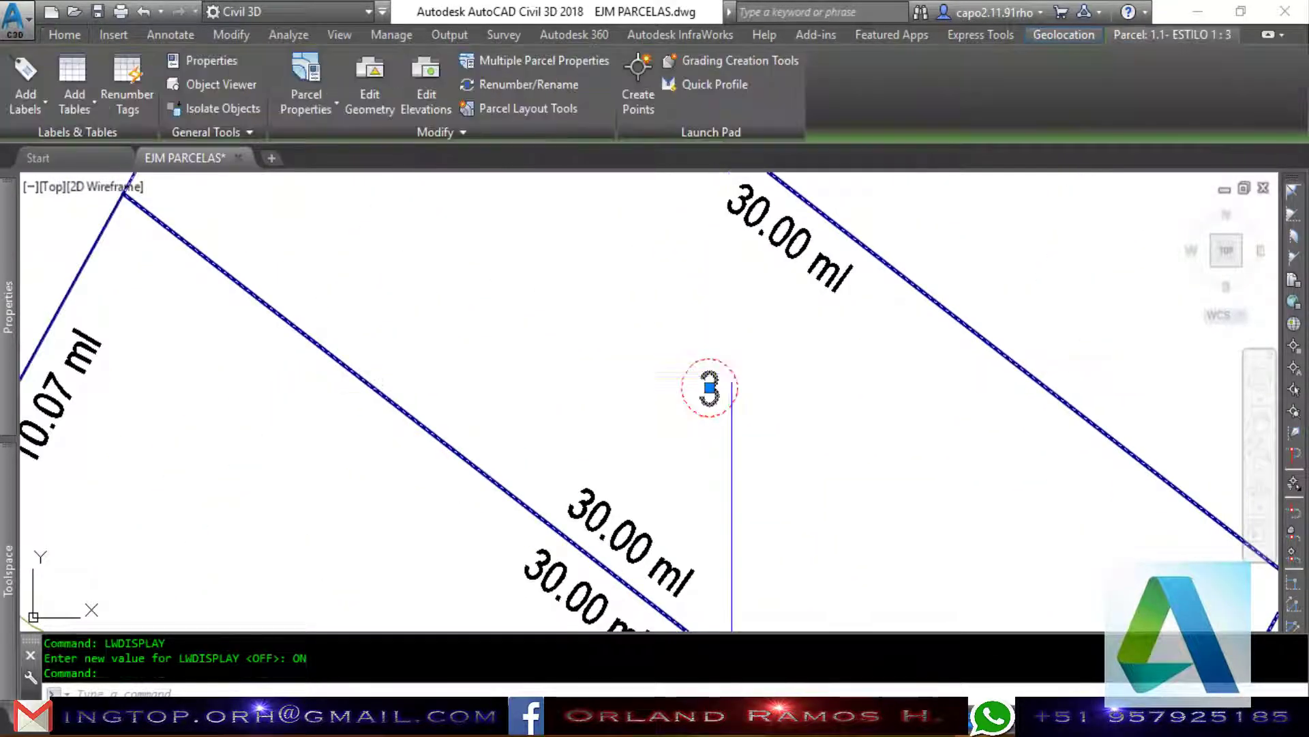
right_click(731, 377)
click(805, 713)
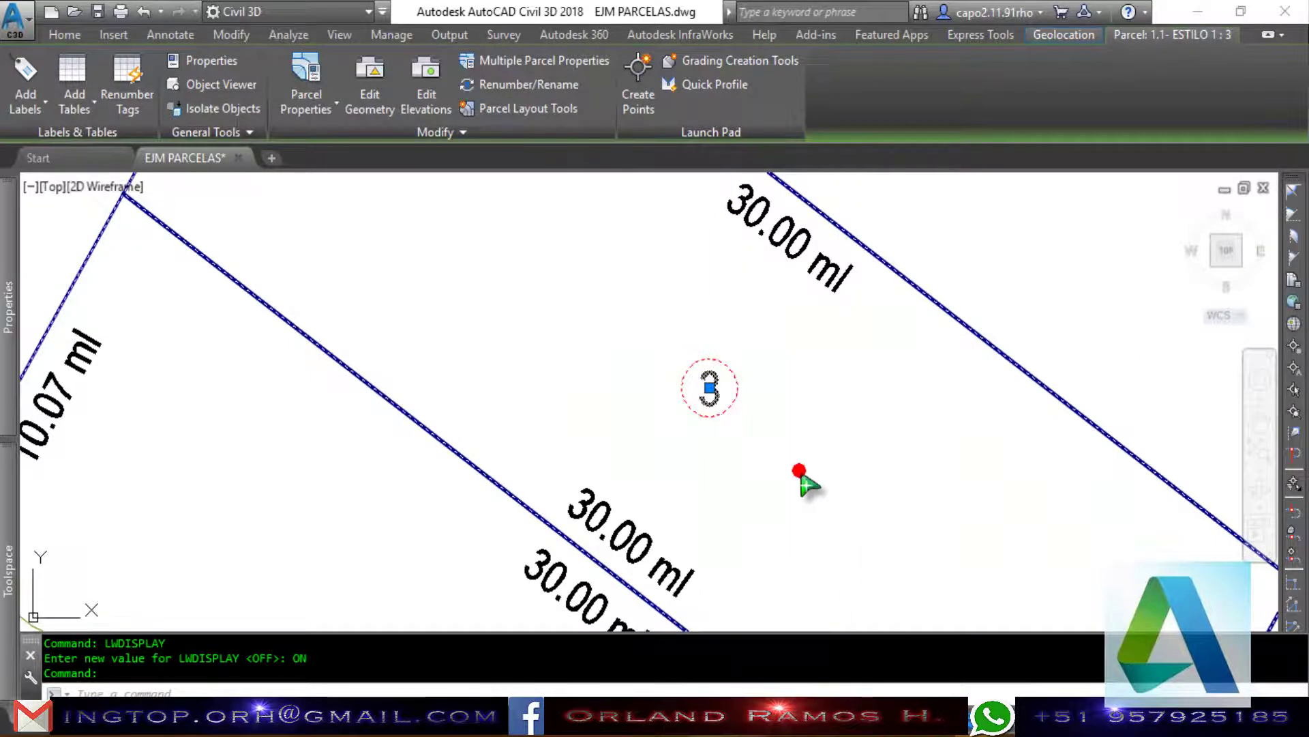
scroll(804, 476, down, 3)
scroll(760, 444, up, 2)
scroll(666, 444, down, 1)
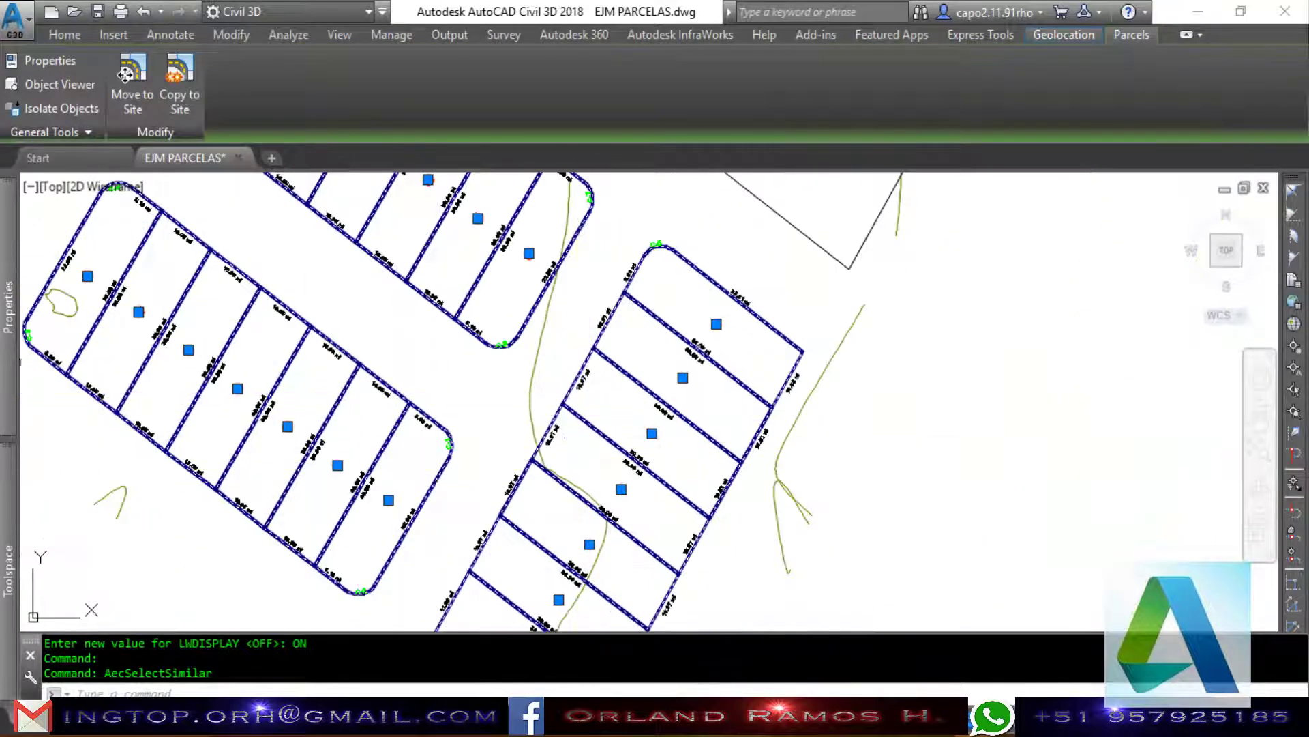
click(253, 267)
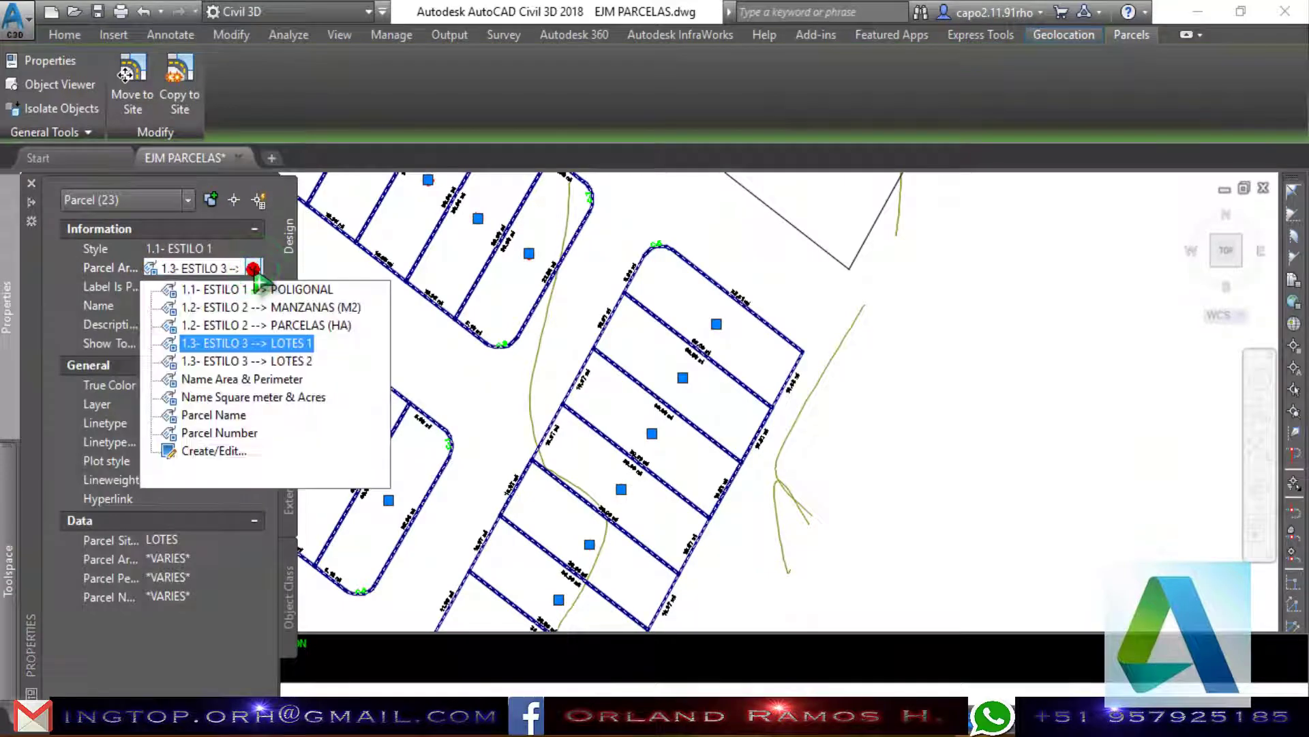
click(258, 324)
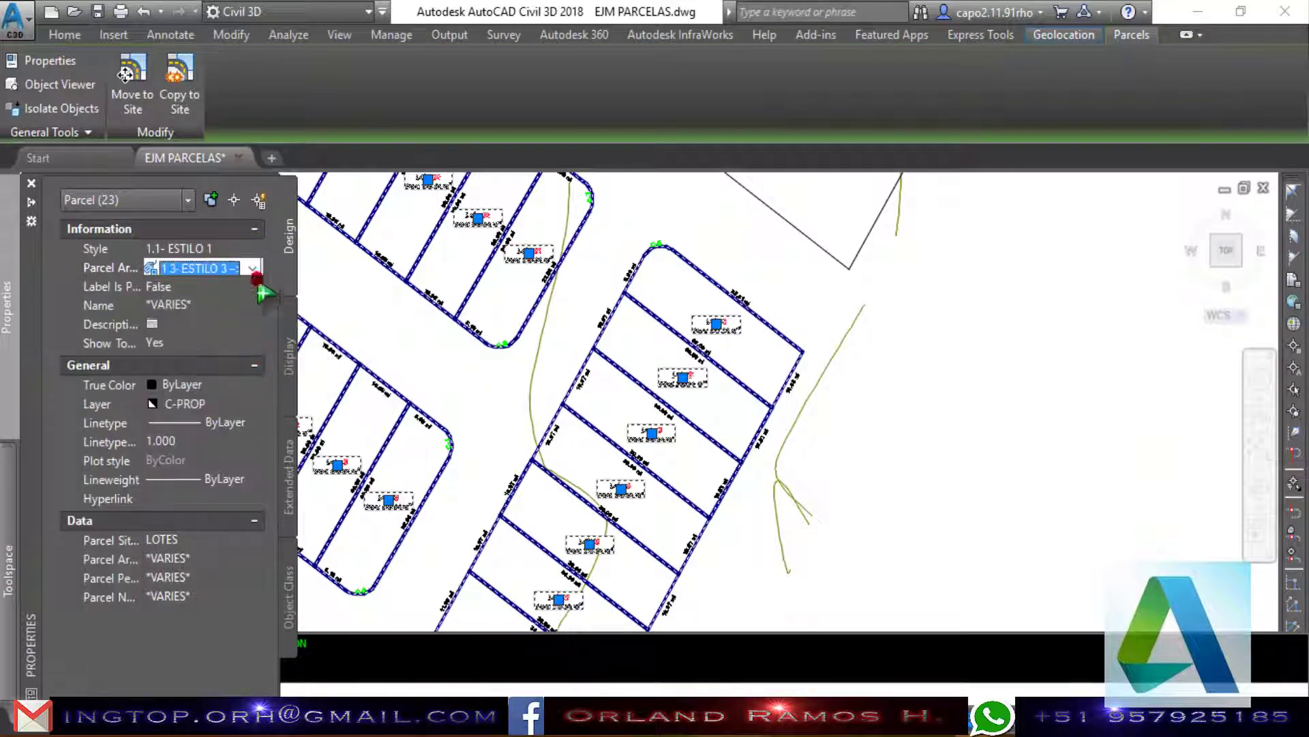
key(Escape)
Reselect all parcels similar to Lote 6 and switch them back to circled lot-number labels.
scroll(869, 316, down, 4)
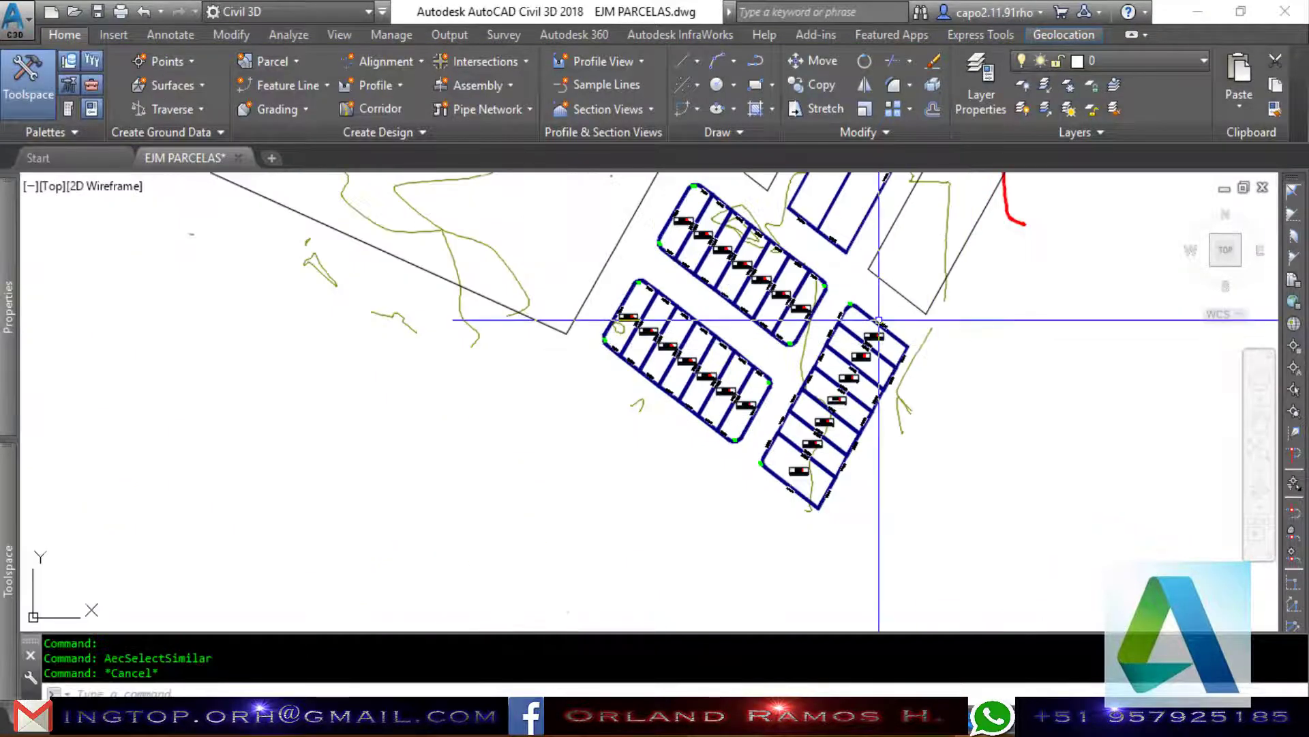
scroll(877, 320, up, 5)
scroll(877, 320, up, 4)
scroll(914, 382, up, 2)
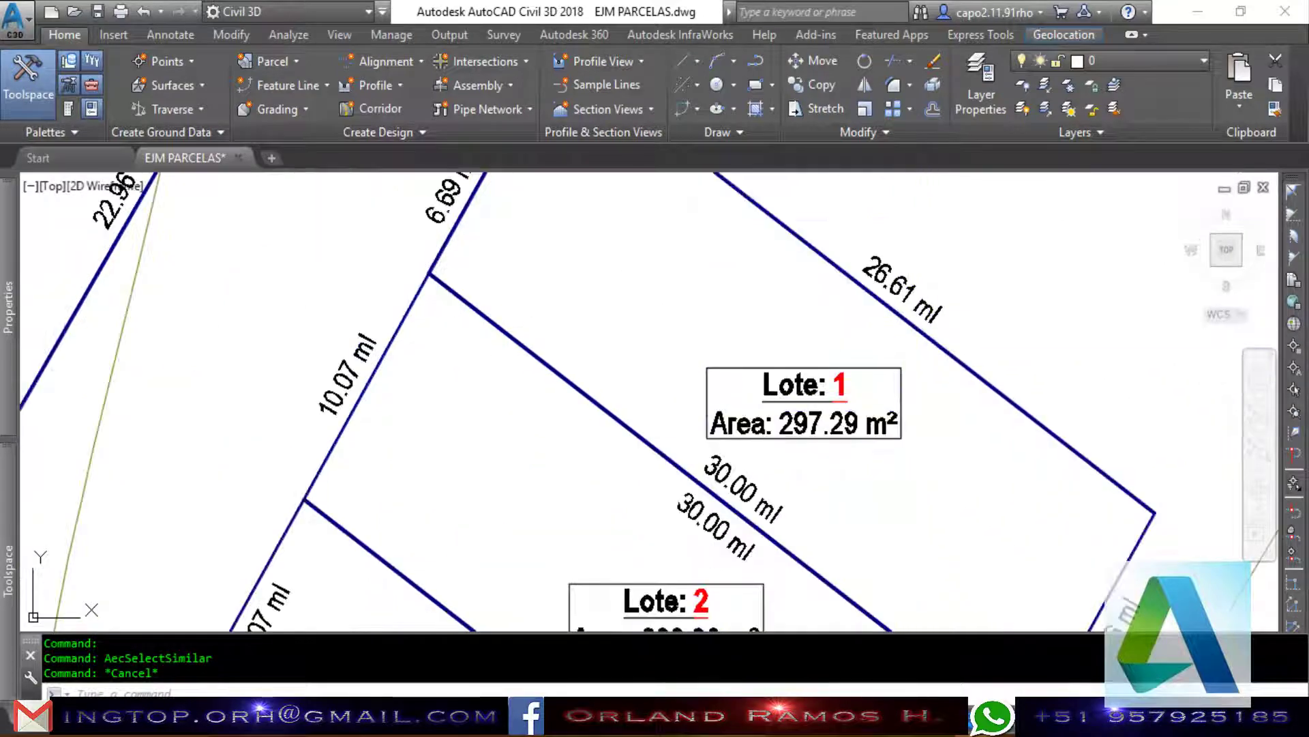
scroll(878, 365, up, 2)
scroll(755, 341, down, 2)
scroll(795, 341, down, 5)
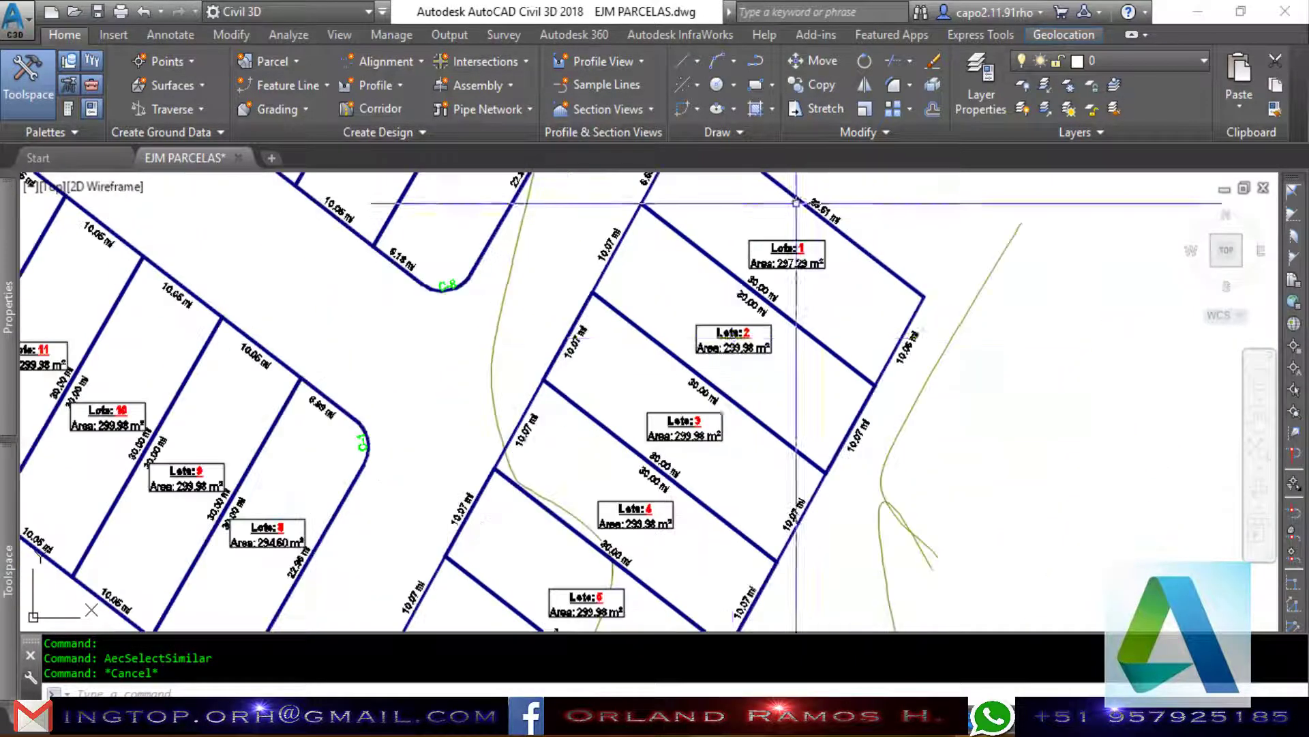
scroll(733, 338, up, 5)
scroll(733, 338, down, 2)
scroll(733, 338, down, 2)
scroll(733, 320, down, 3)
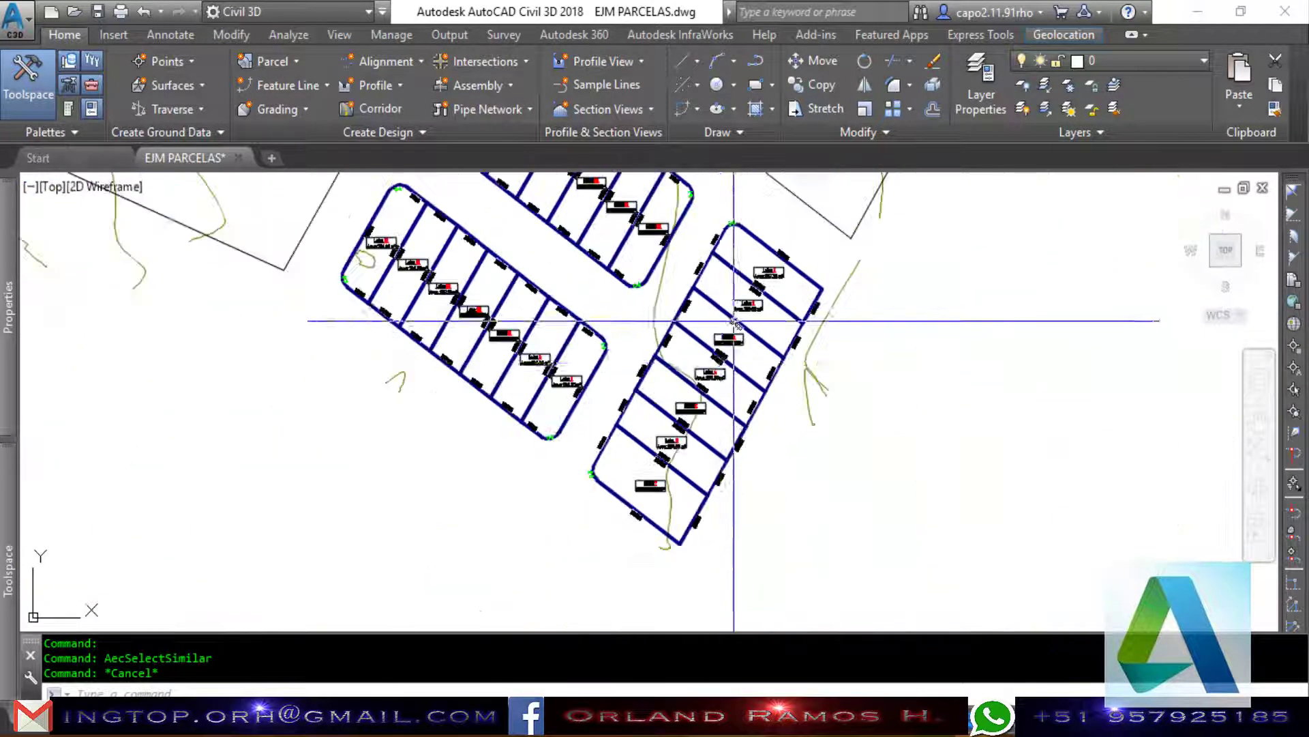
scroll(672, 447, up, 3)
scroll(671, 447, up, 3)
scroll(849, 429, up, 2)
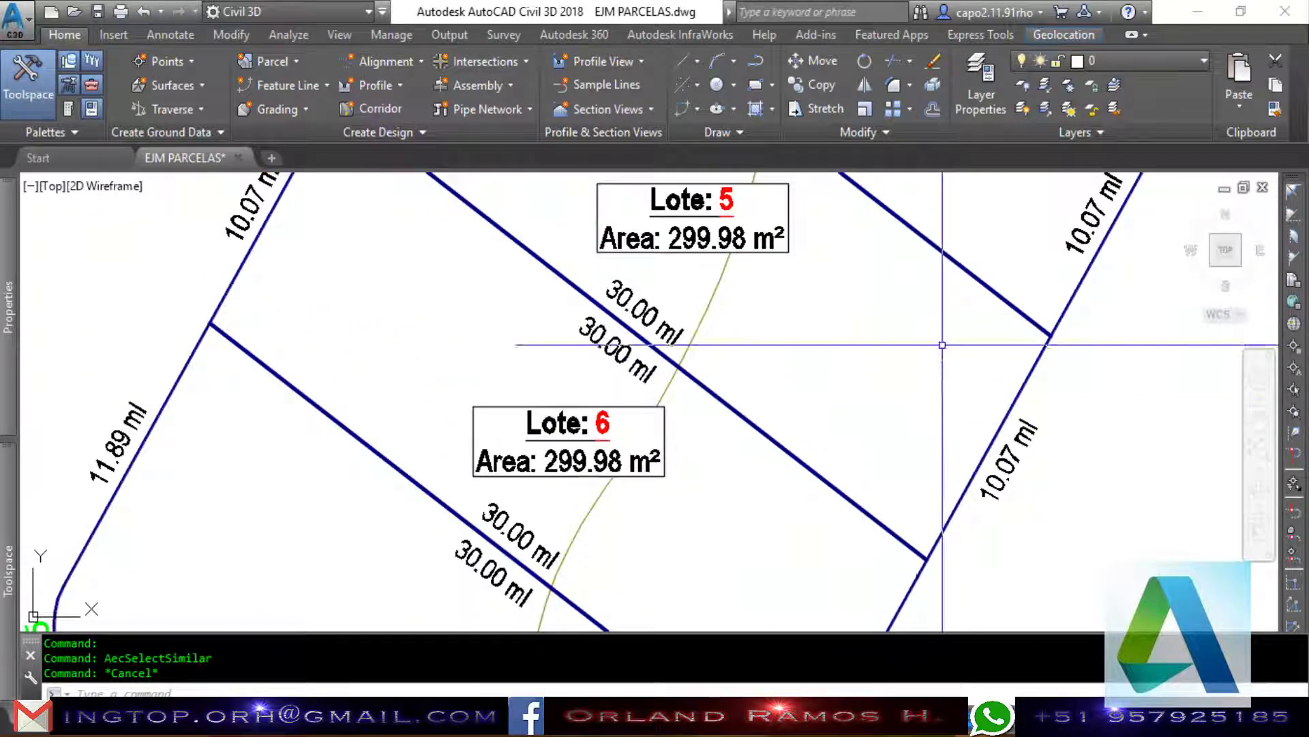
scroll(879, 299, down, 2)
scroll(880, 298, down, 5)
scroll(879, 298, up, 2)
scroll(879, 293, up, 1)
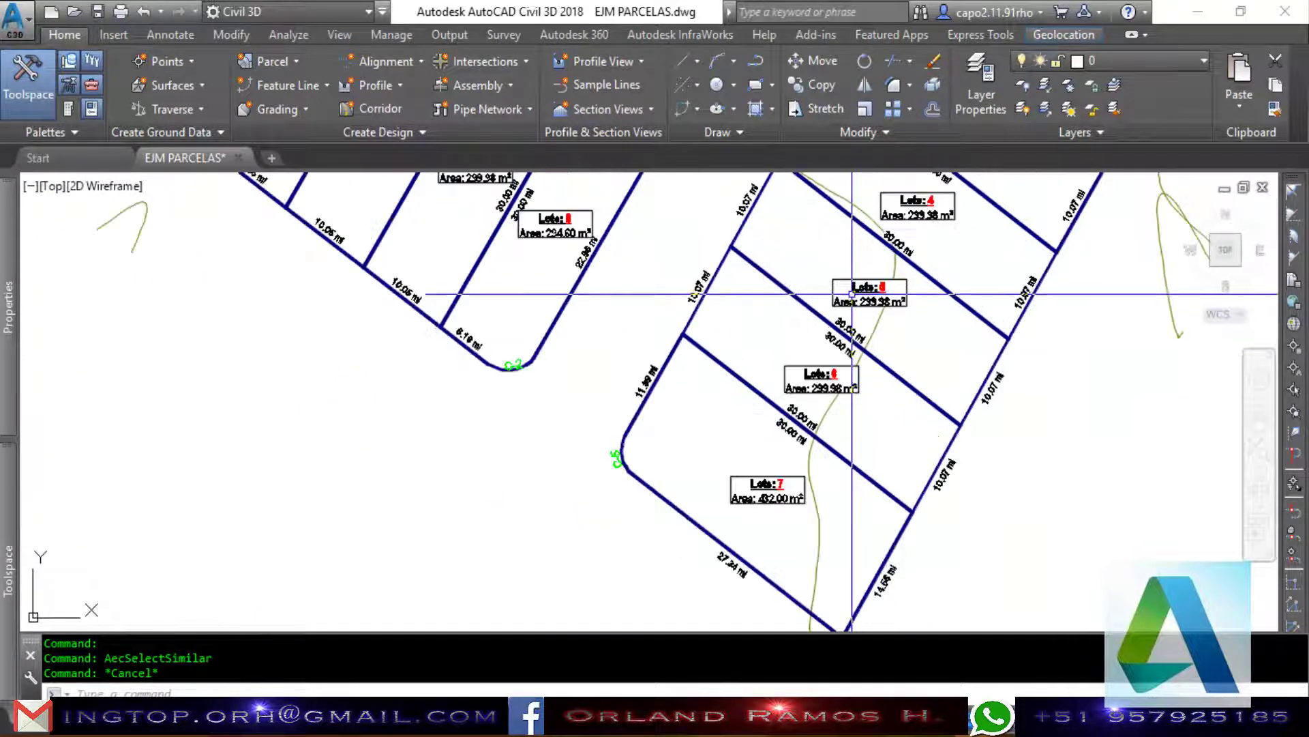
scroll(853, 352, up, 2)
click(804, 395)
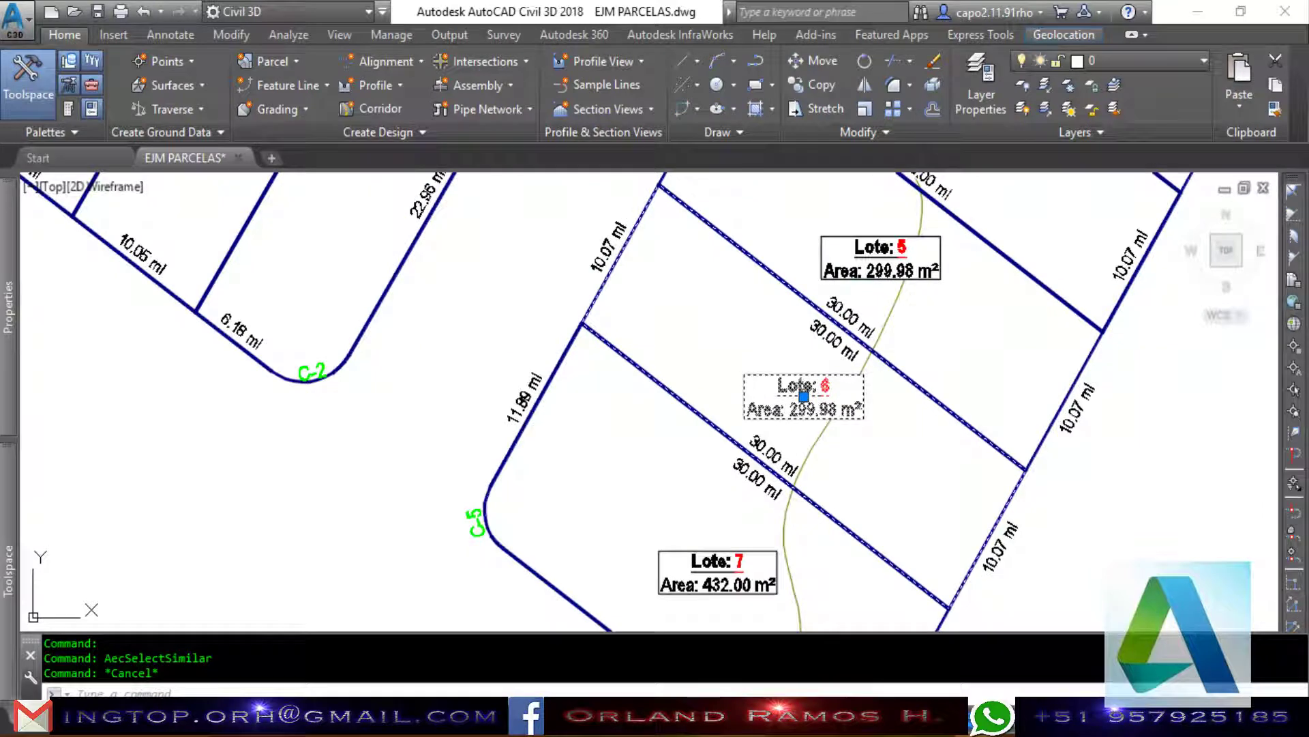
right_click(827, 440)
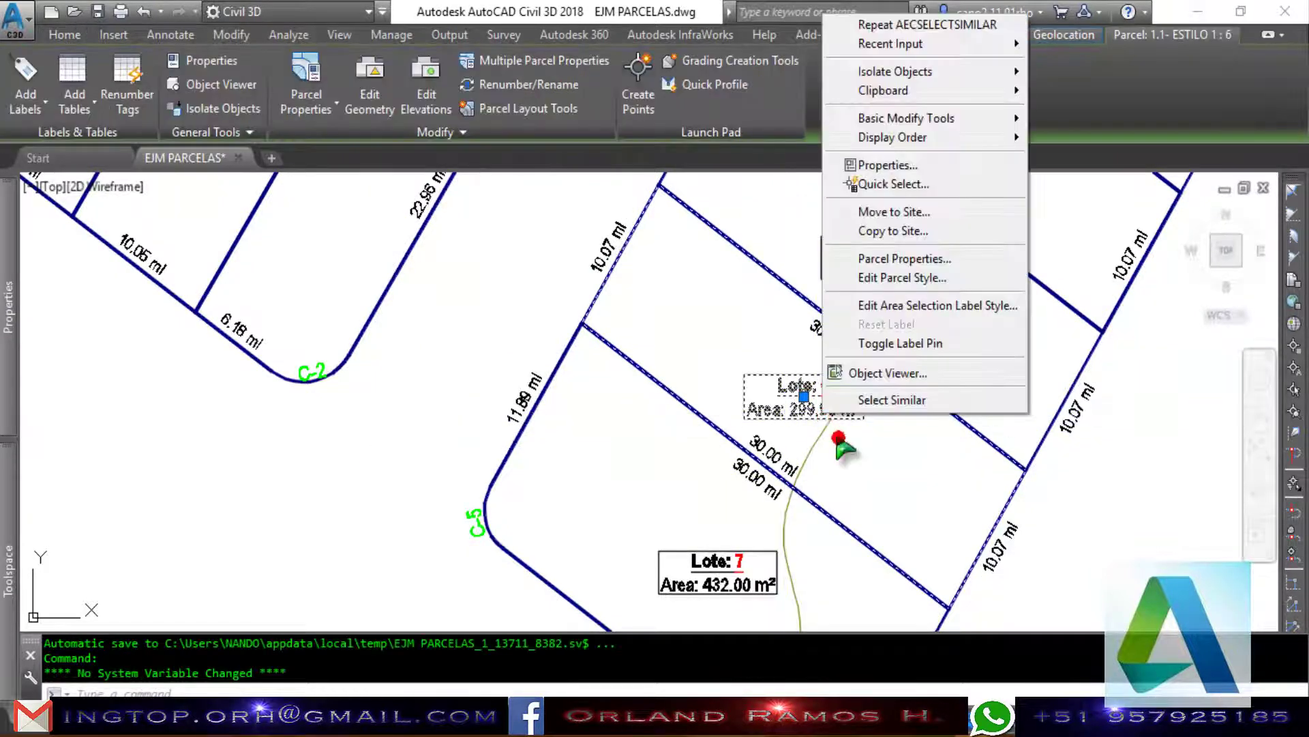
click(879, 400)
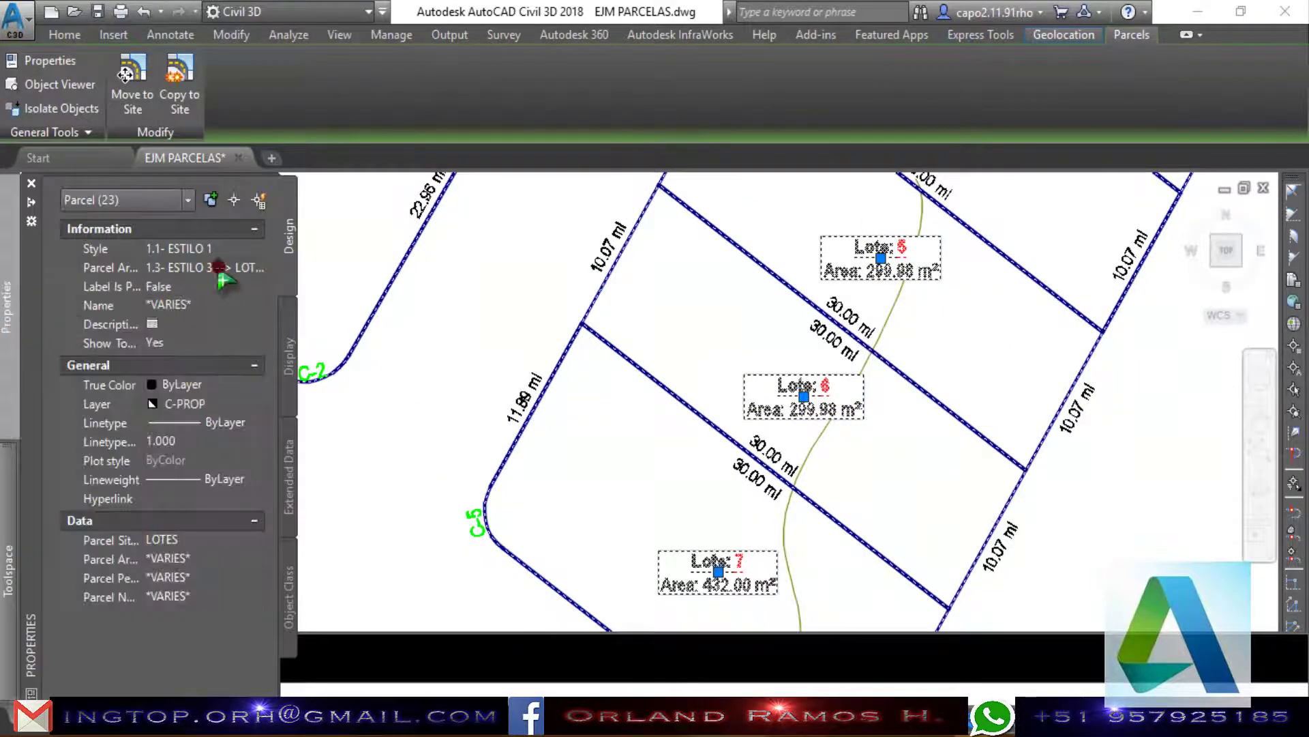
click(247, 268)
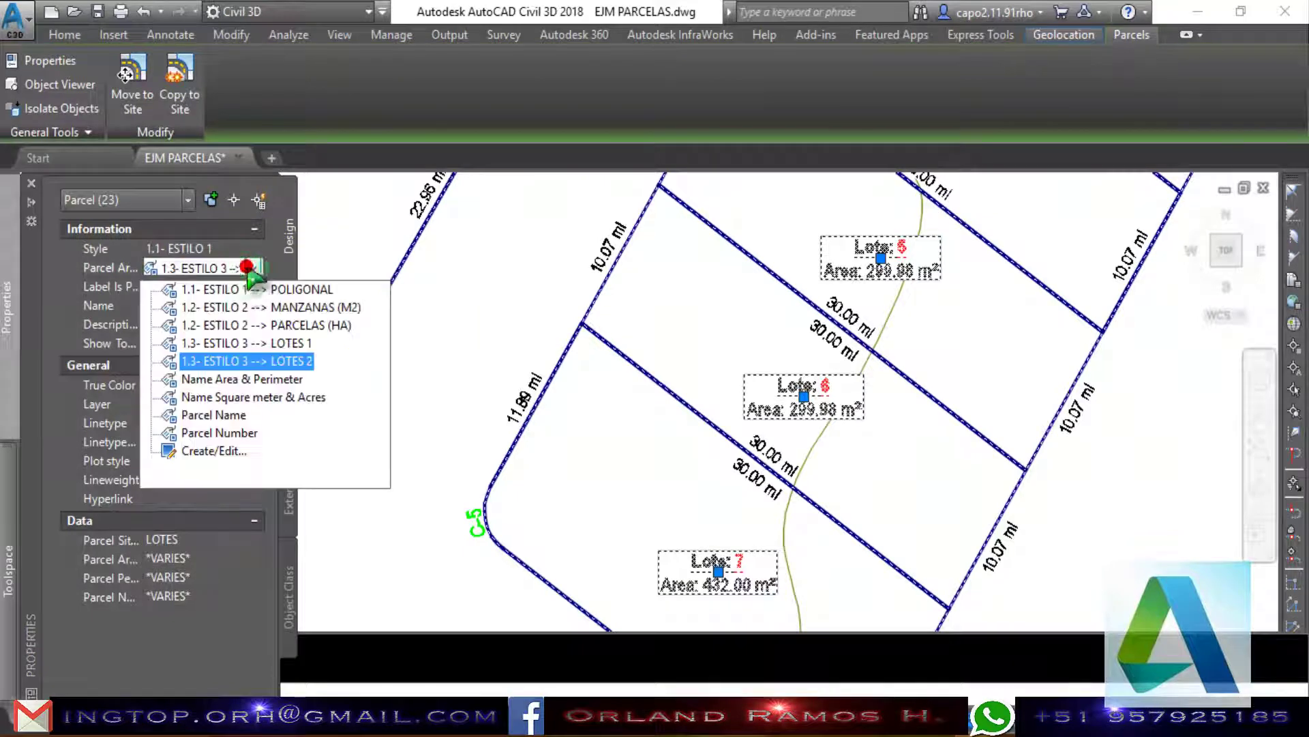
click(258, 345)
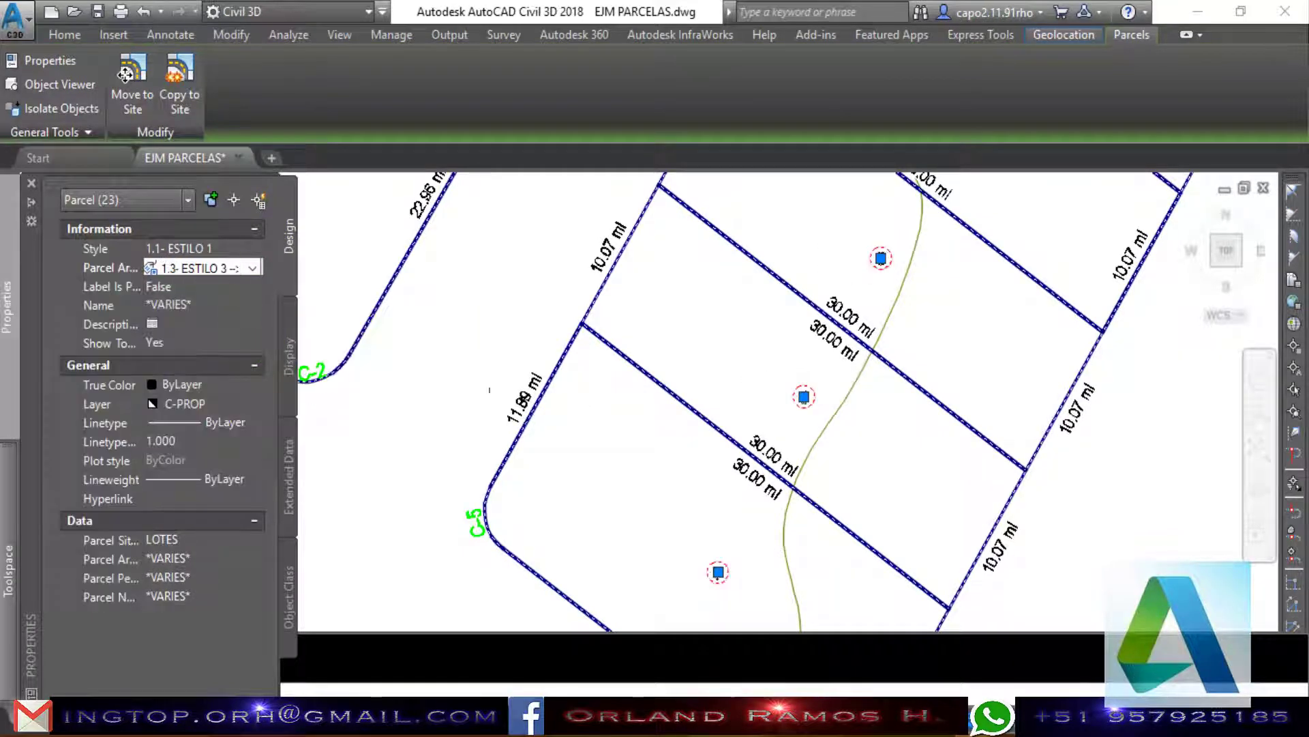
Clear the current parcel selection and zoom the view to bring the double line into view.
key(Escape)
scroll(648, 403, down, 4)
scroll(526, 366, down, 3)
scroll(526, 432, up, 5)
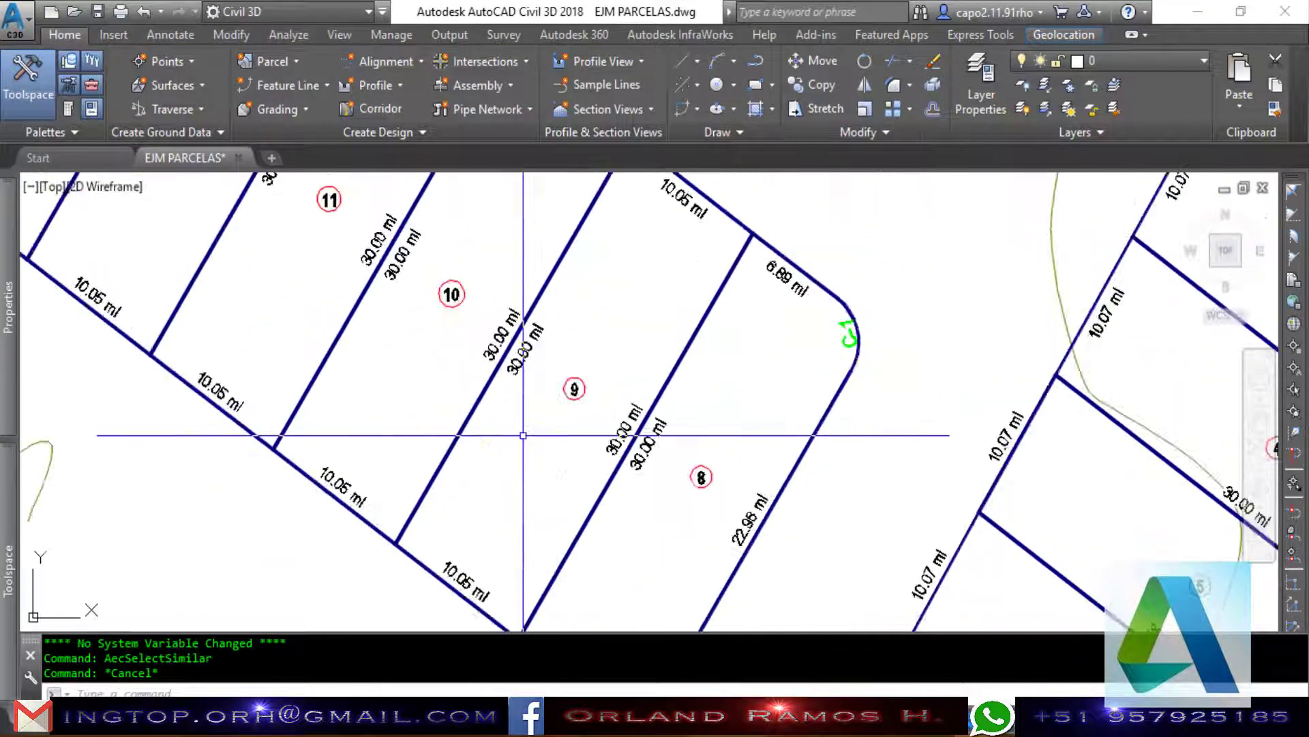
scroll(813, 438, down, 3)
scroll(690, 371, down, 3)
scroll(690, 372, up, 3)
scroll(750, 423, up, 2)
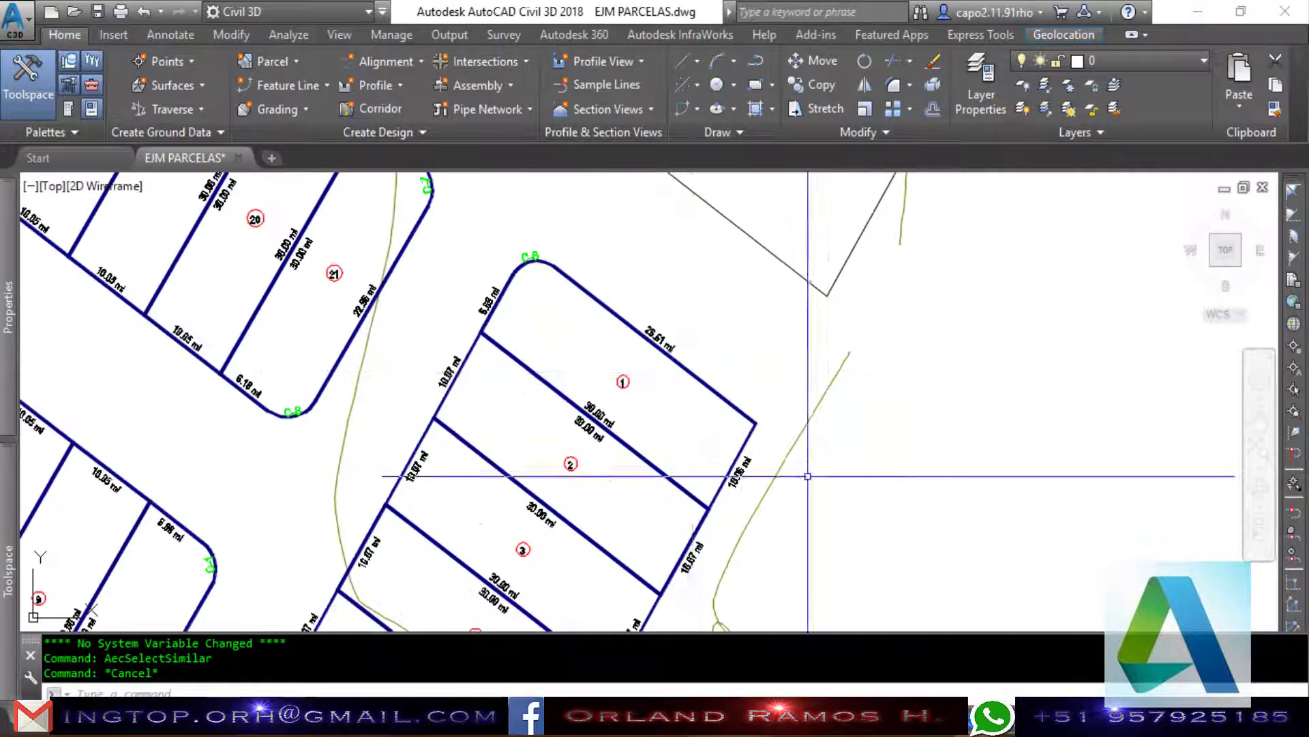
scroll(807, 473, down, 5)
scroll(640, 421, up, 1)
scroll(640, 421, down, 4)
scroll(613, 409, up, 3)
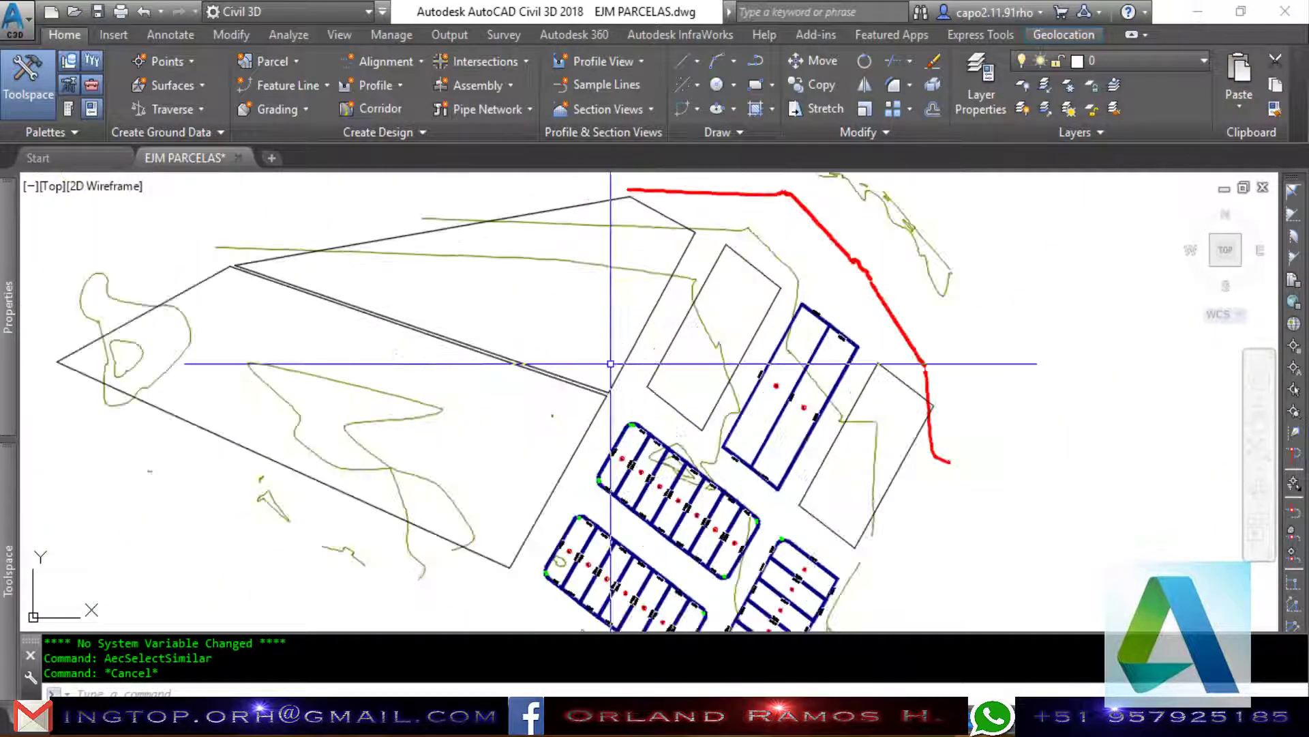
scroll(587, 392, up, 2)
scroll(568, 387, up, 2)
scroll(569, 387, up, 2)
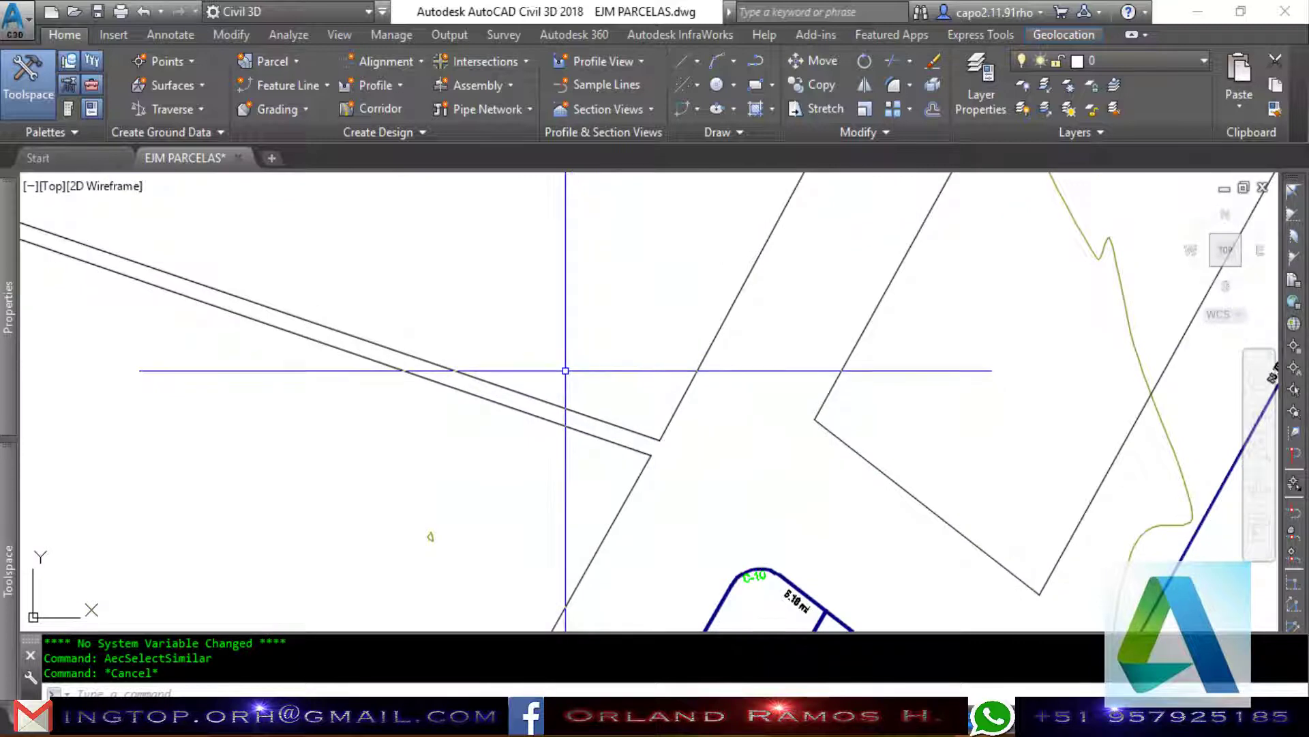
scroll(564, 370, down, 2)
scroll(600, 366, down, 3)
scroll(580, 393, up, 2)
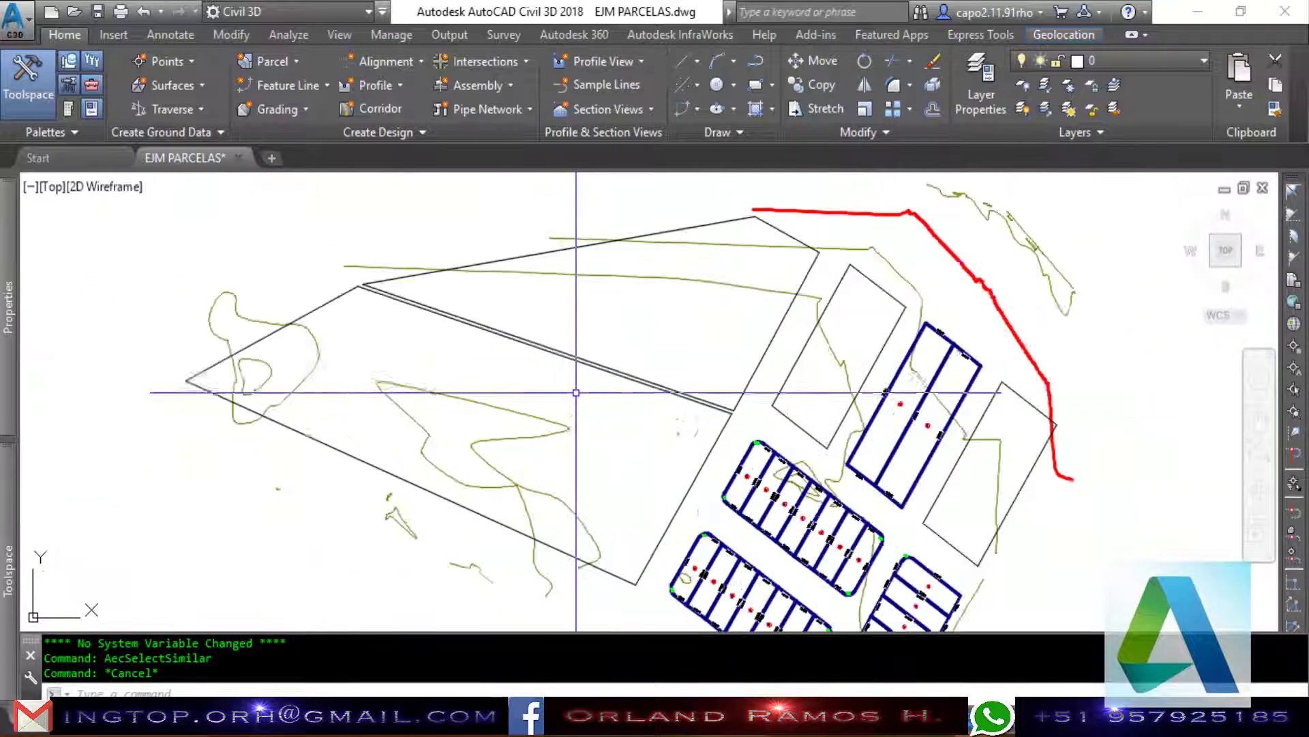
Window-select the double line for Create Parcel from Objects and begin a new site.
click(266, 61)
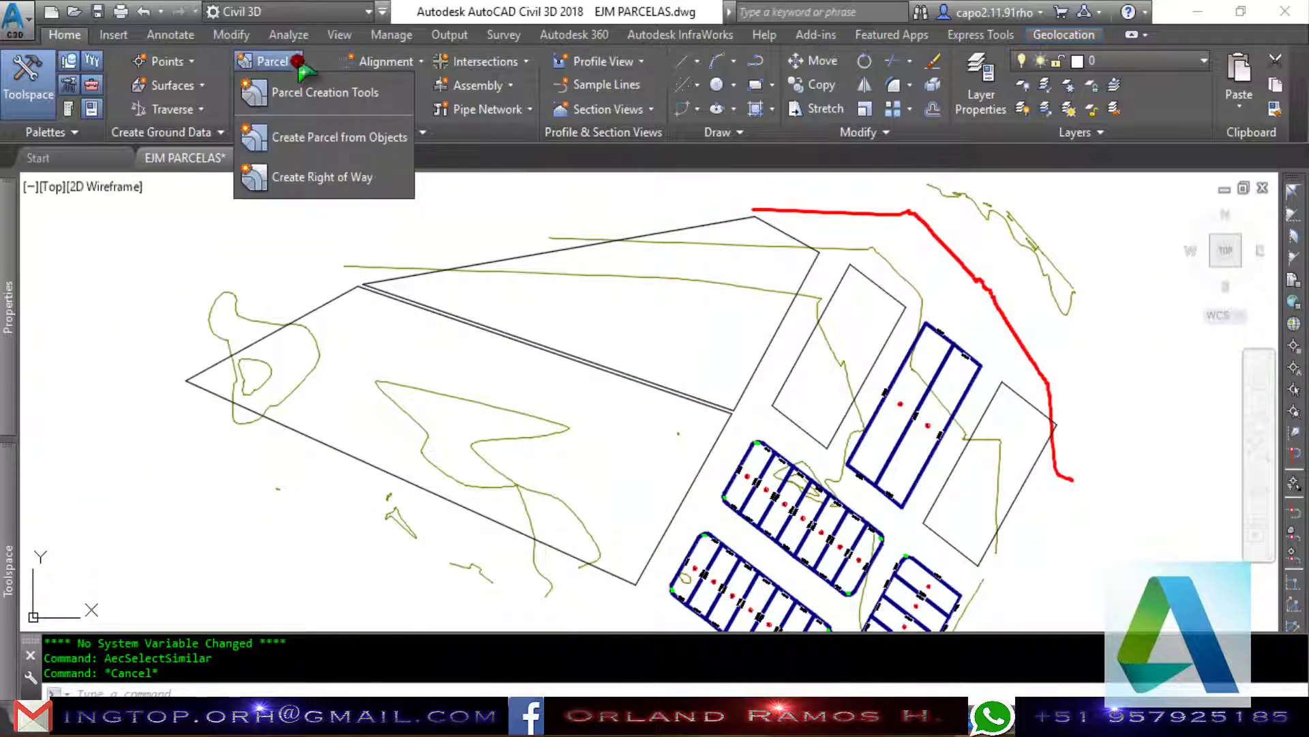
click(313, 137)
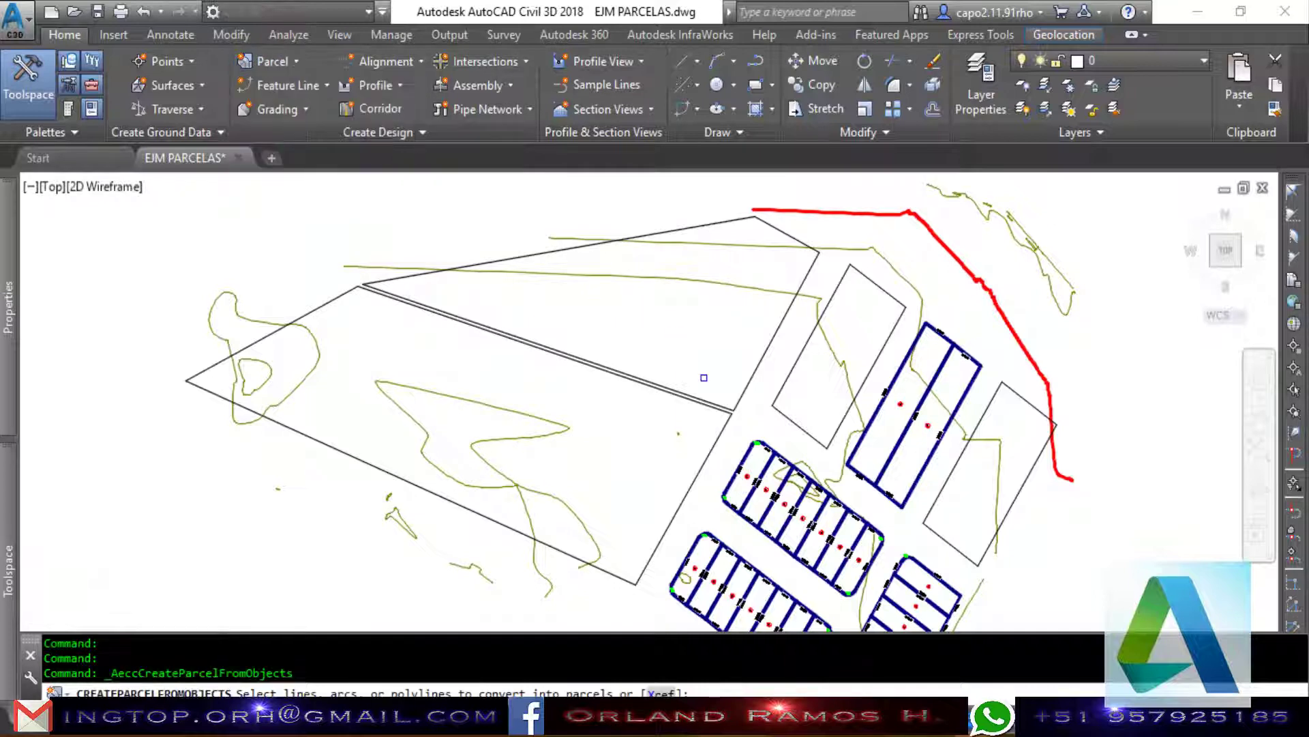
scroll(704, 377, up, 2)
click(684, 388)
click(625, 436)
key(Return)
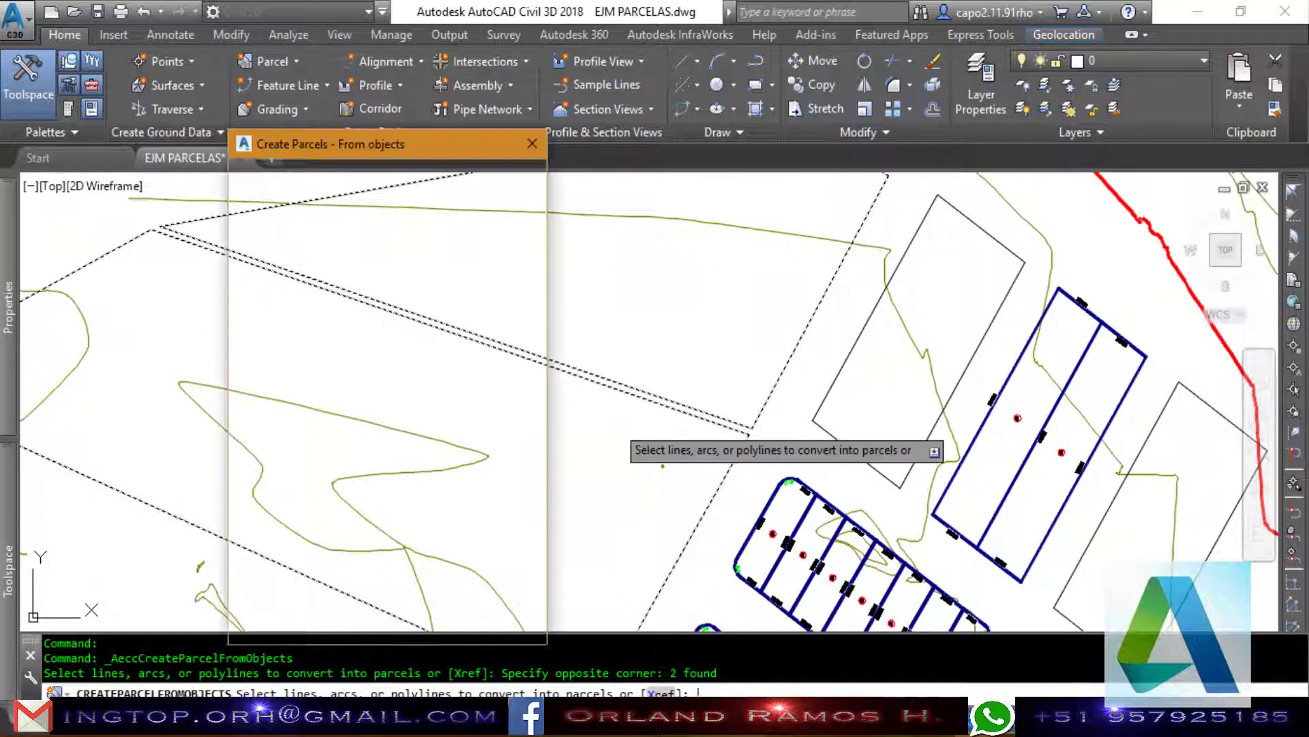
click(510, 199)
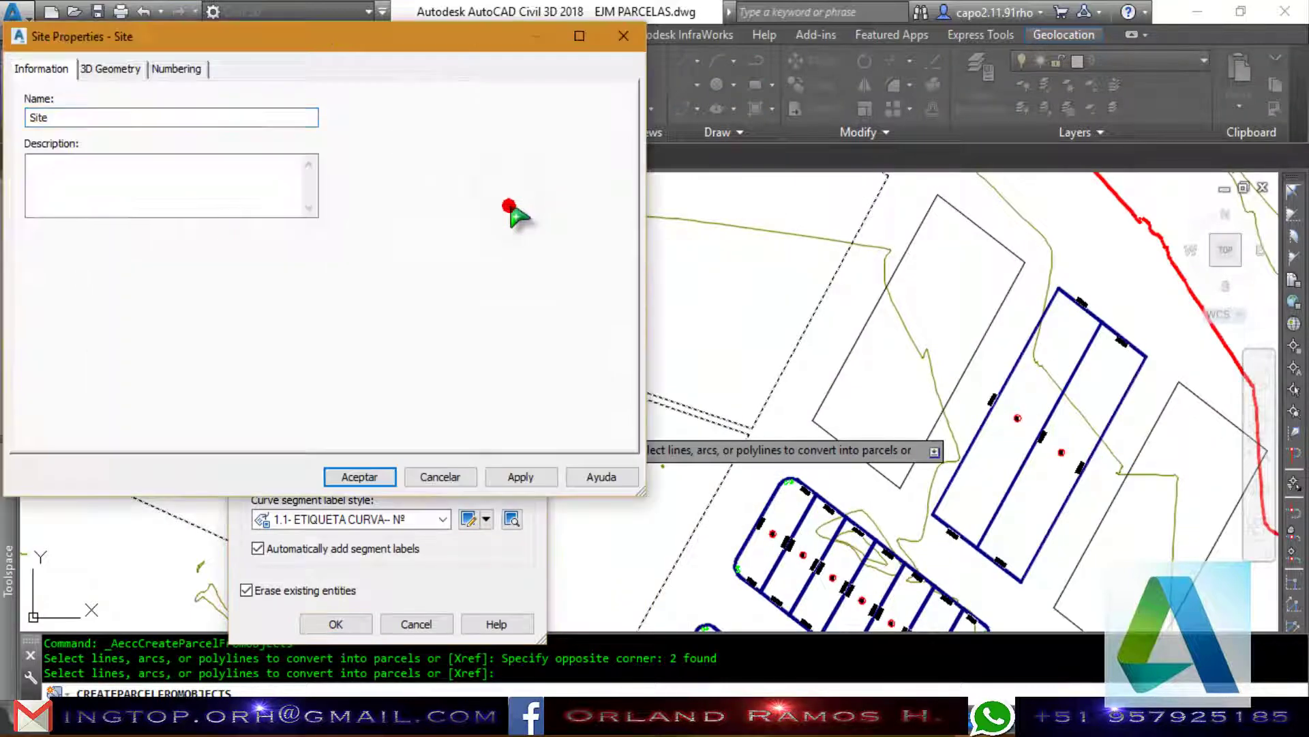
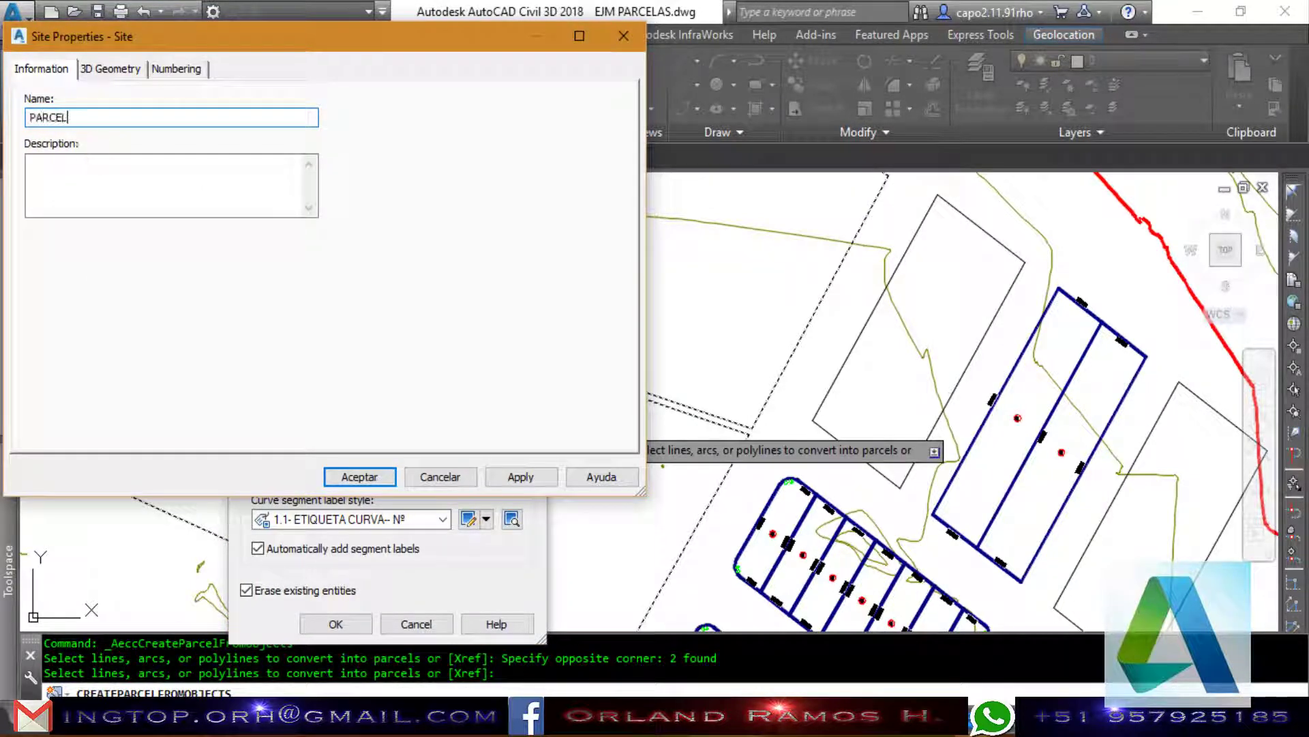
Create the parcels in site PARCELAS with style 1.2- ESTILO 2 and PARCELAS (HA) area labels.
click(355, 477)
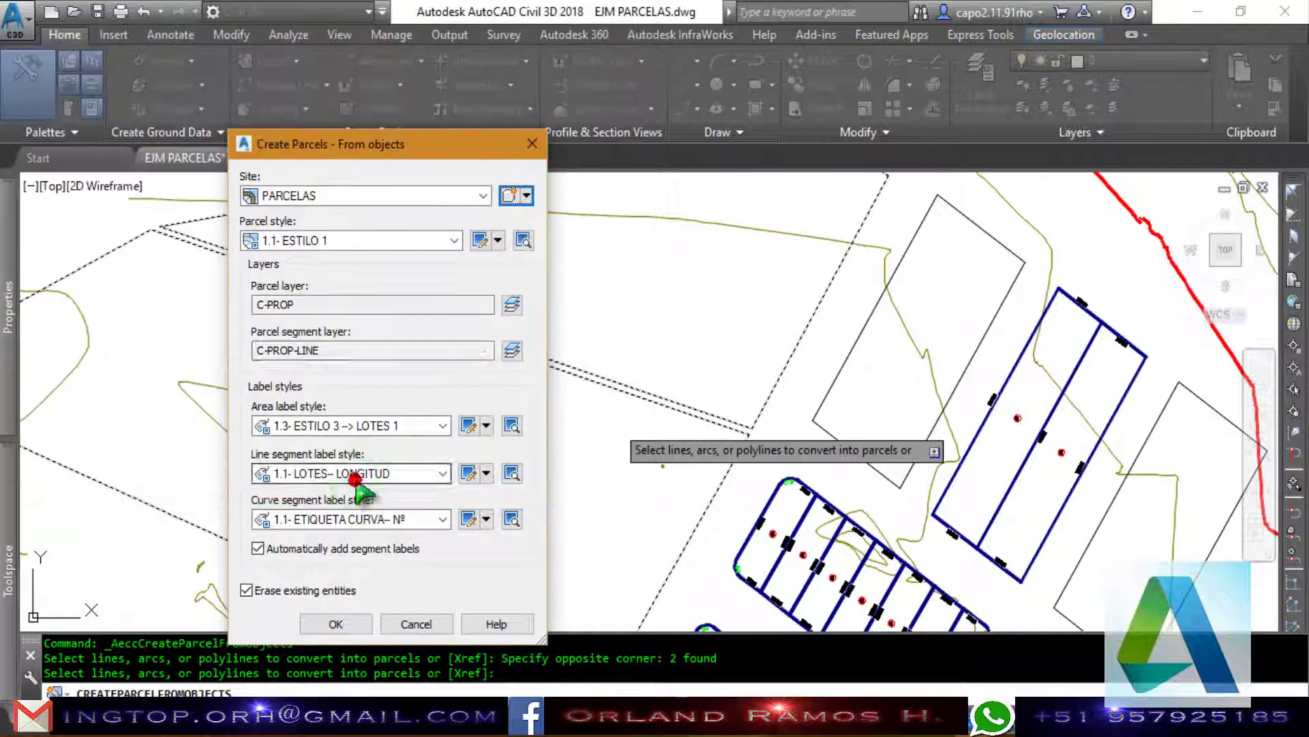
click(432, 244)
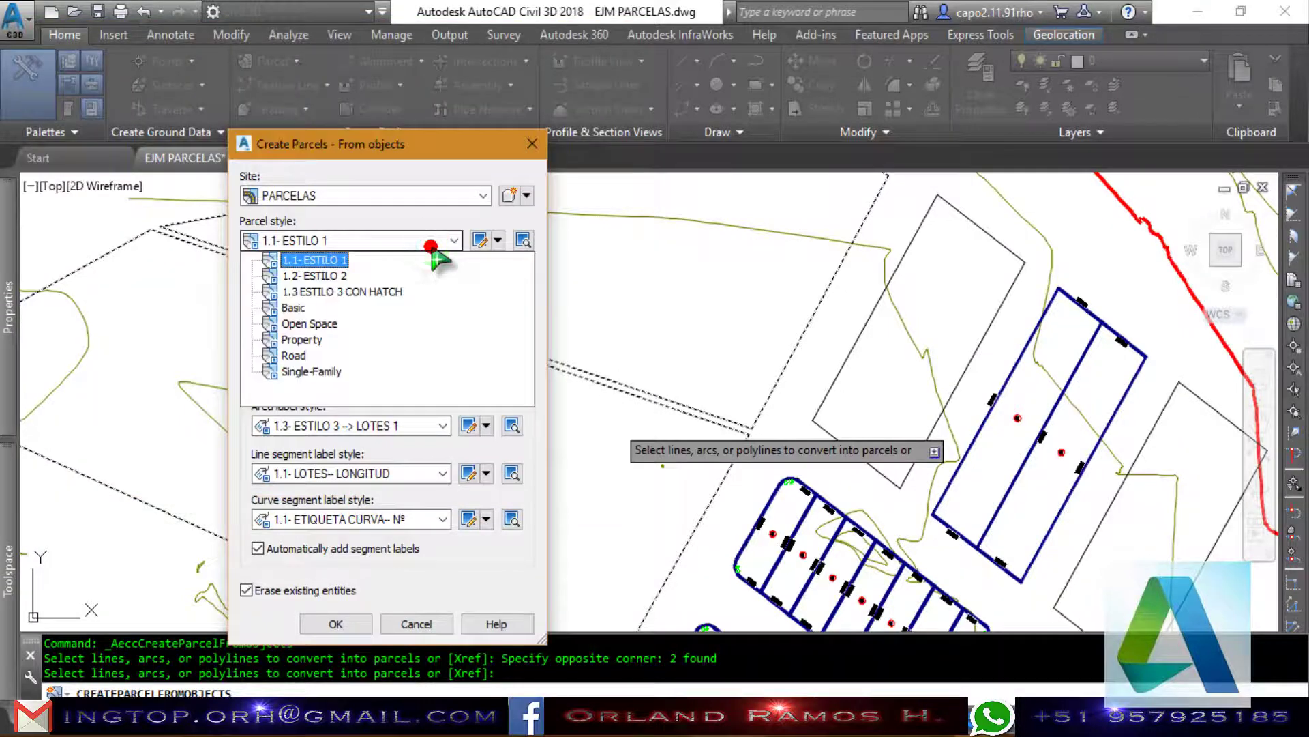
click(332, 276)
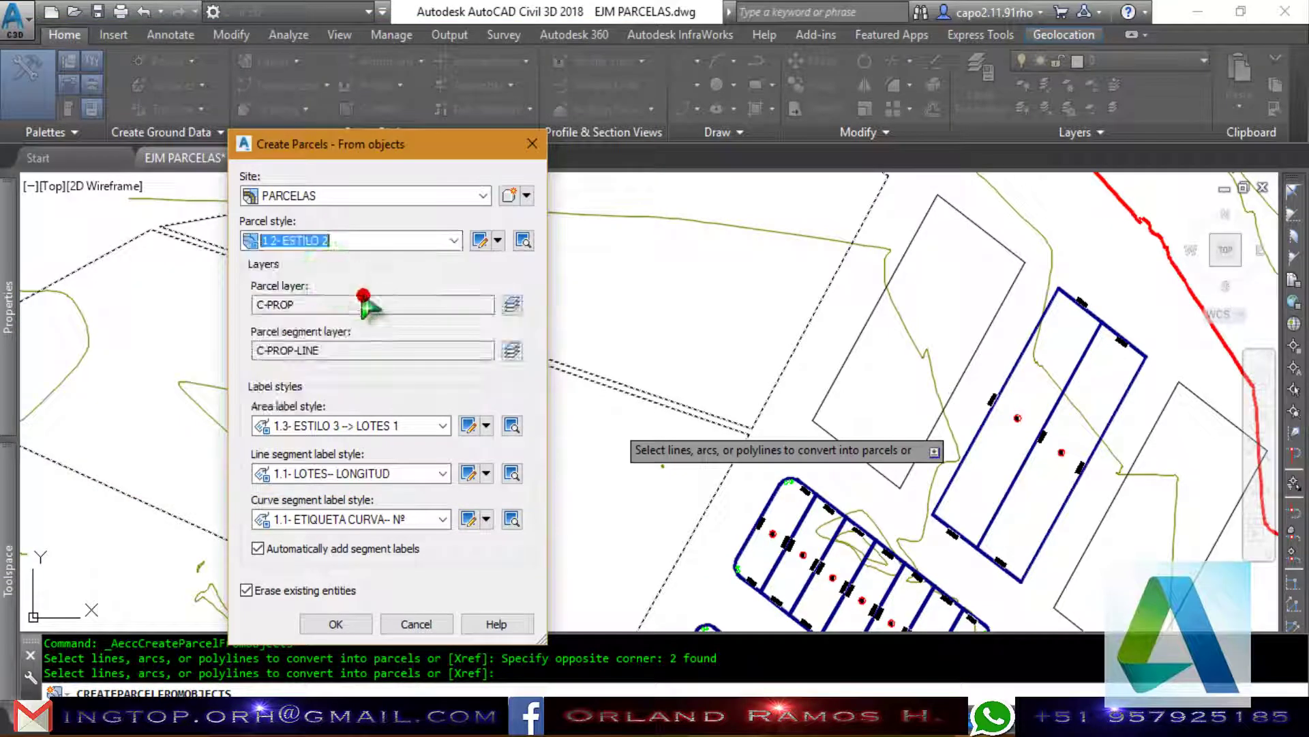
click(440, 427)
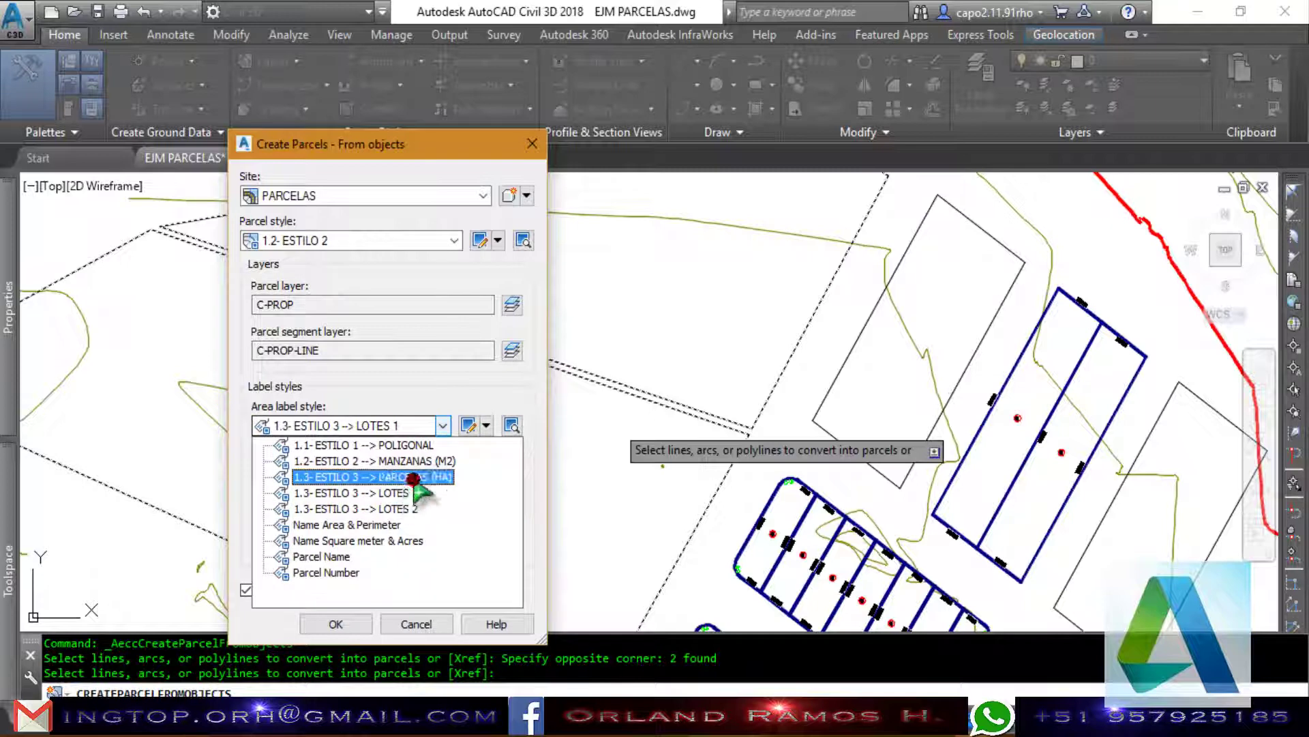
click(425, 477)
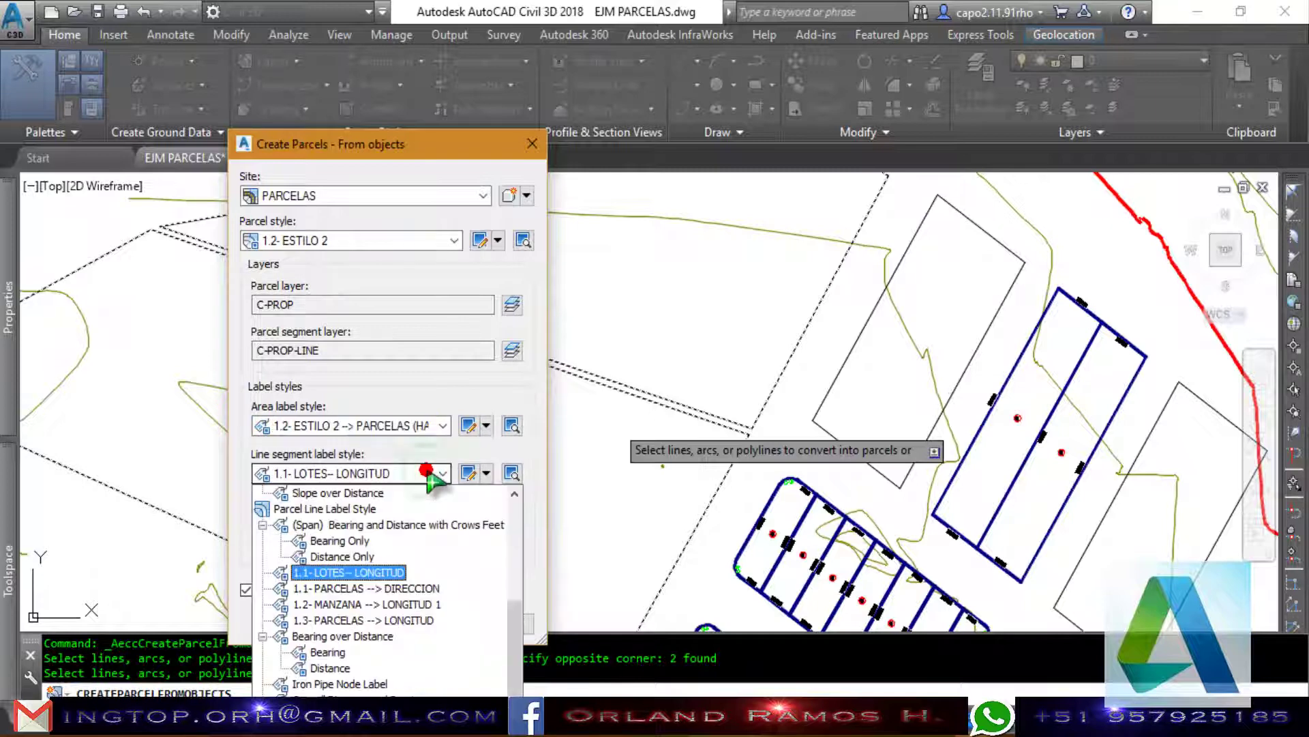
click(397, 620)
click(428, 519)
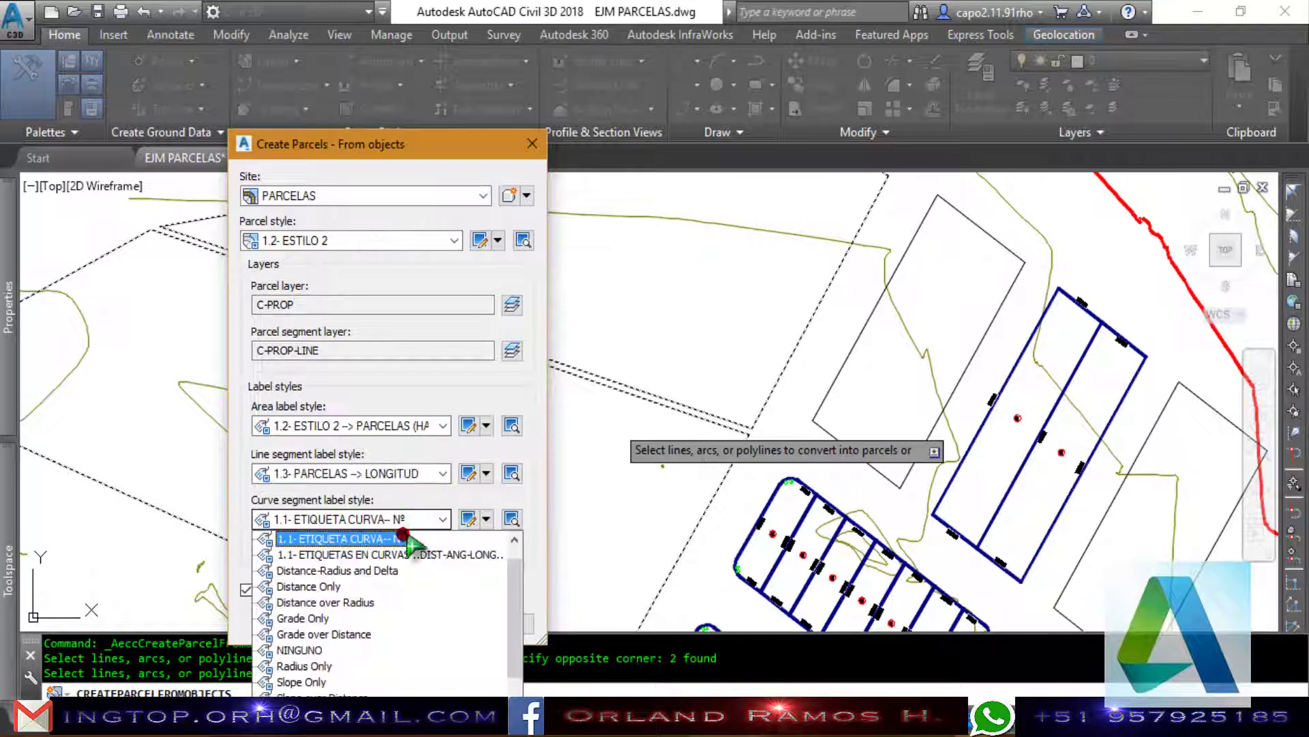
click(374, 541)
click(326, 623)
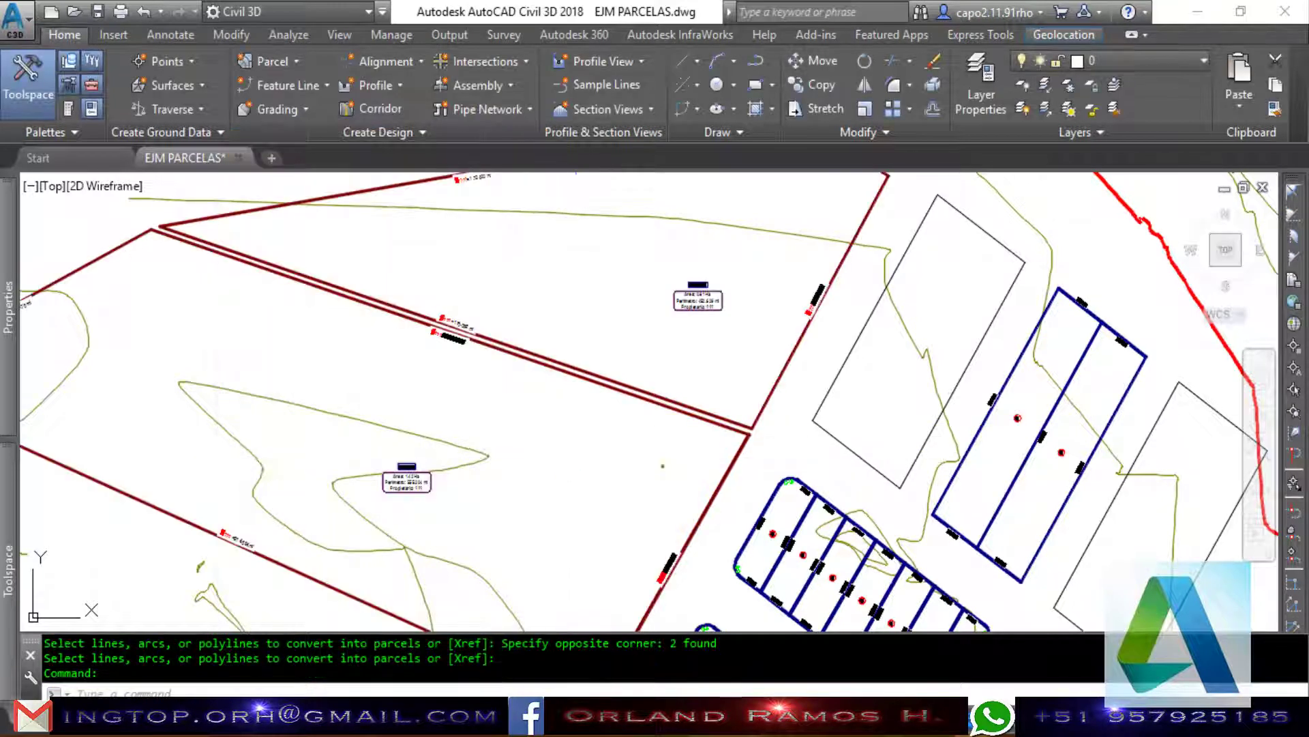
Cancel the leftover command and select the 214.594 ml boundary length label.
scroll(434, 461, down, 2)
scroll(599, 423, up, 2)
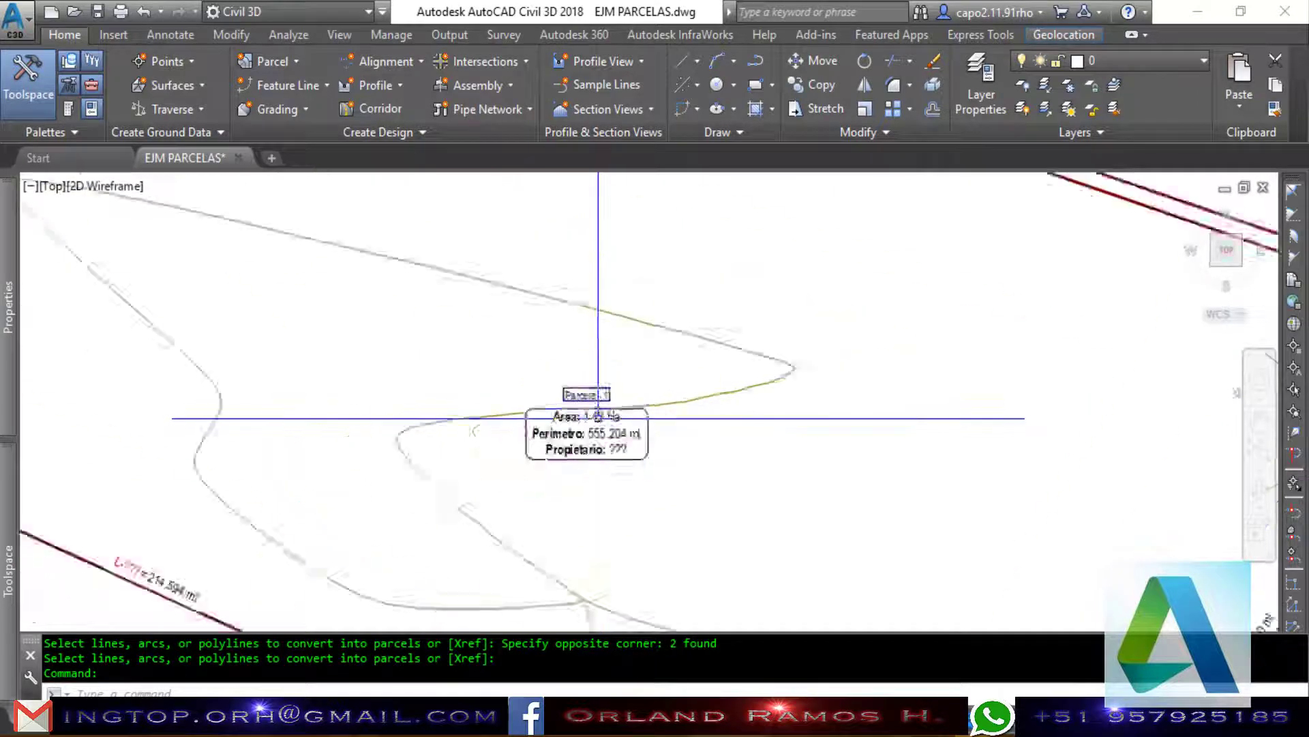
scroll(599, 423, down, 2)
scroll(287, 522, up, 4)
key(Escape)
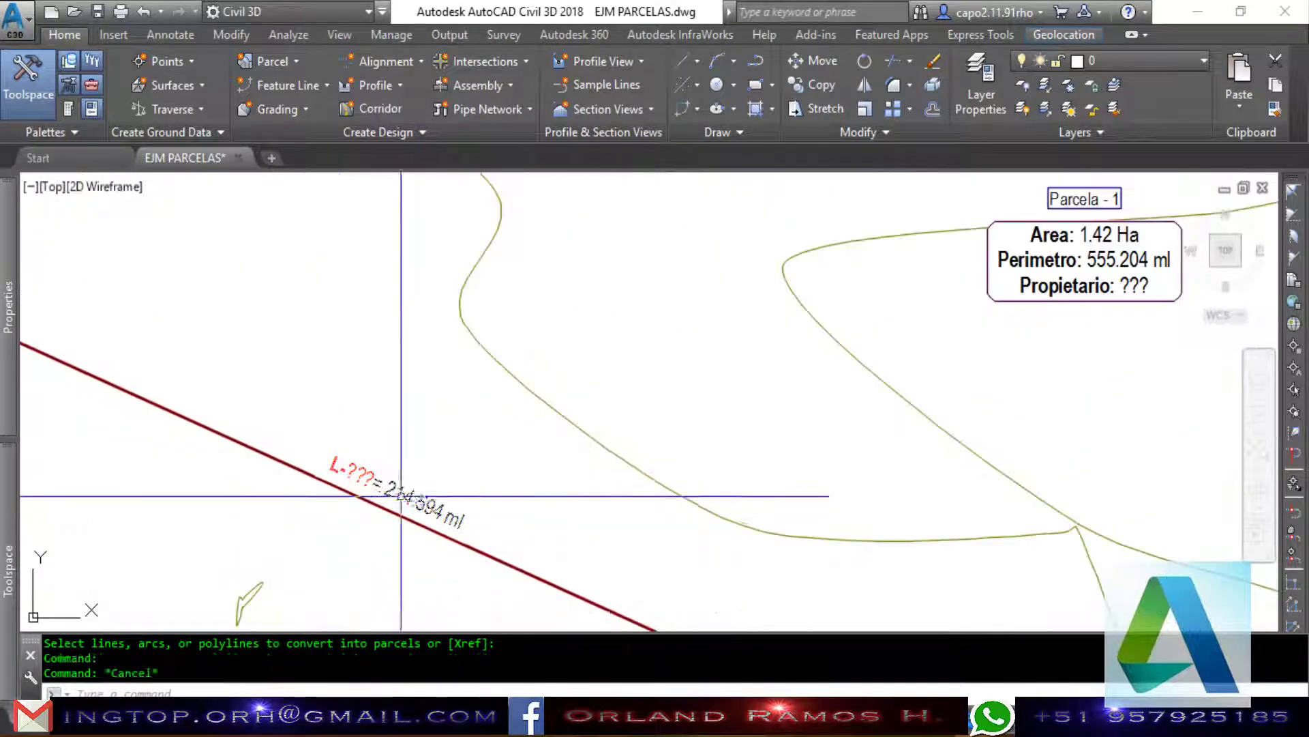
scroll(382, 487, up, 2)
click(374, 476)
Set Table Tag Visibility to True in the line label style so the segment reads L-1.
right_click(378, 474)
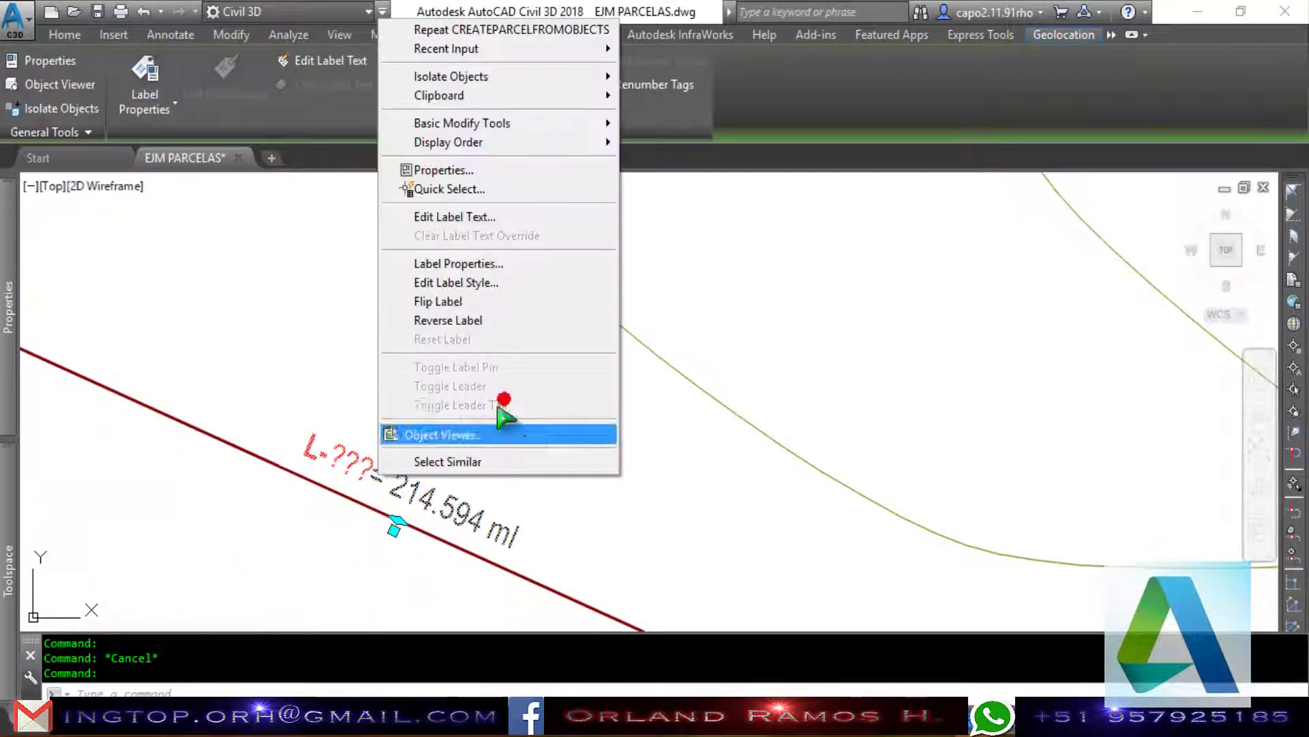
click(554, 292)
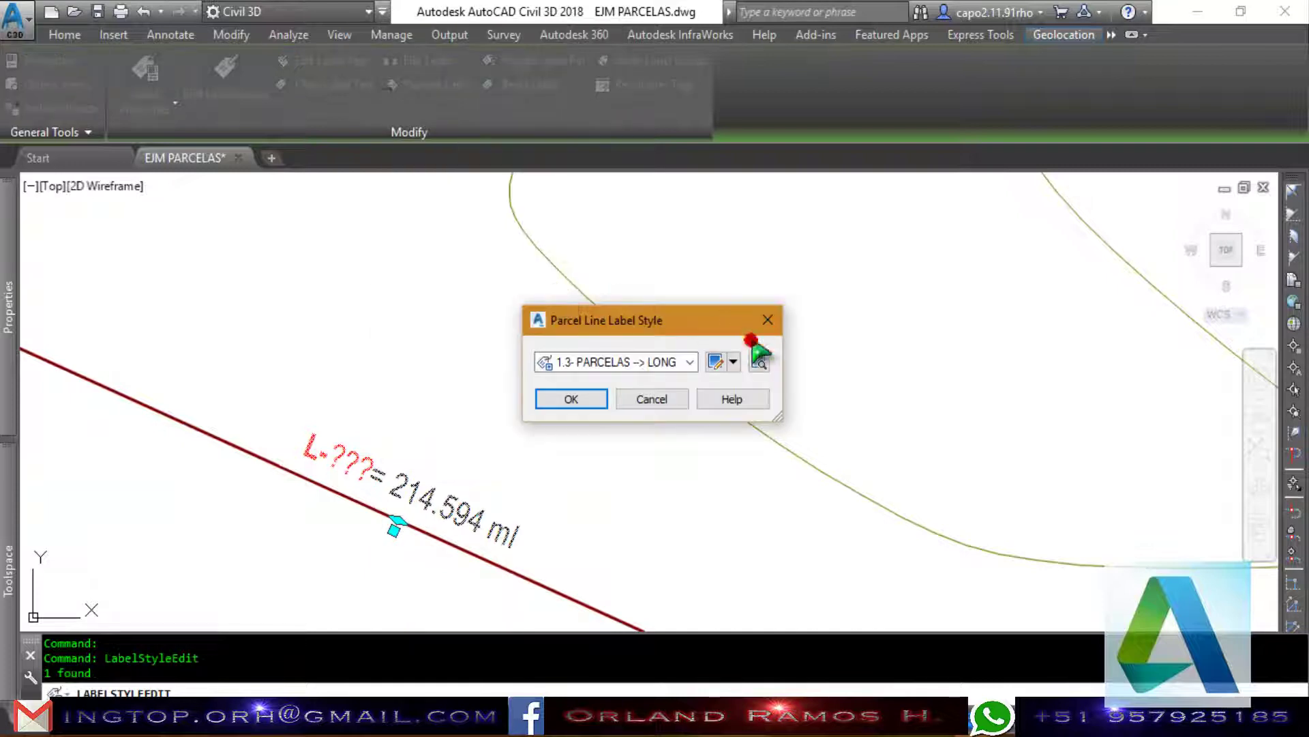
click(711, 358)
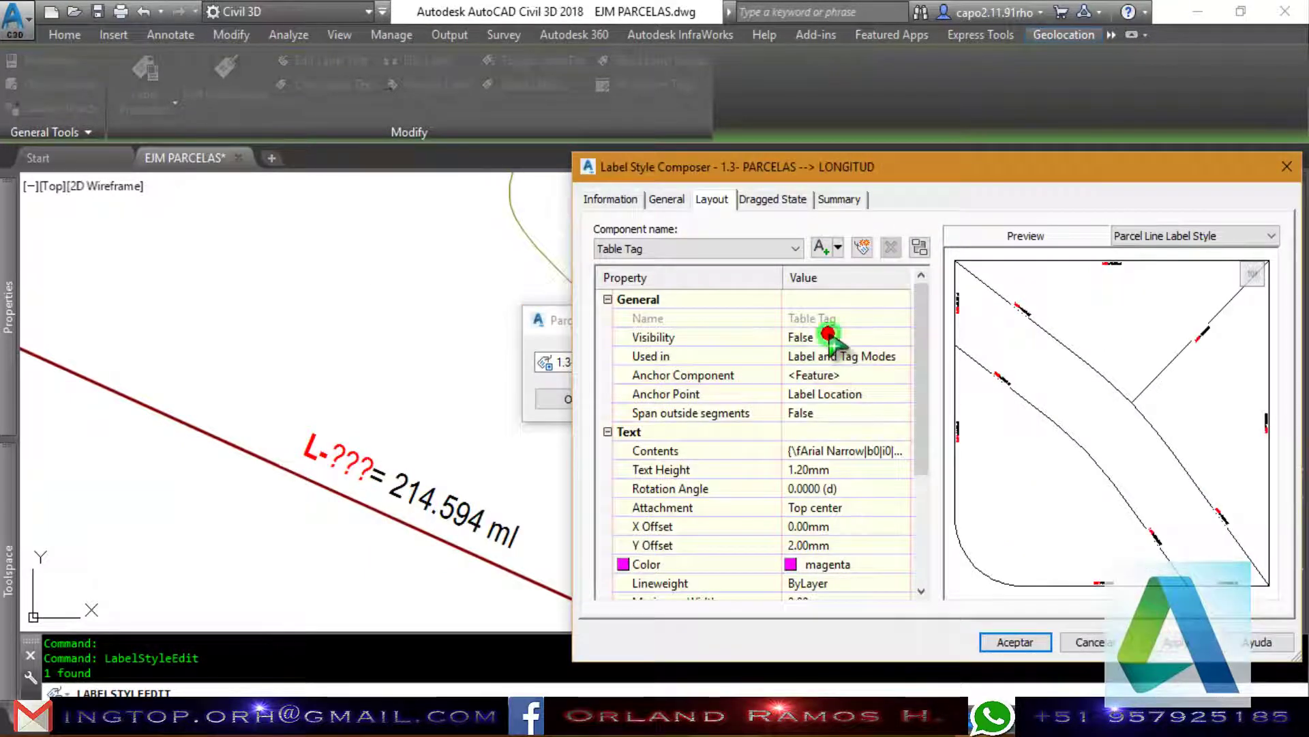
click(828, 334)
click(823, 368)
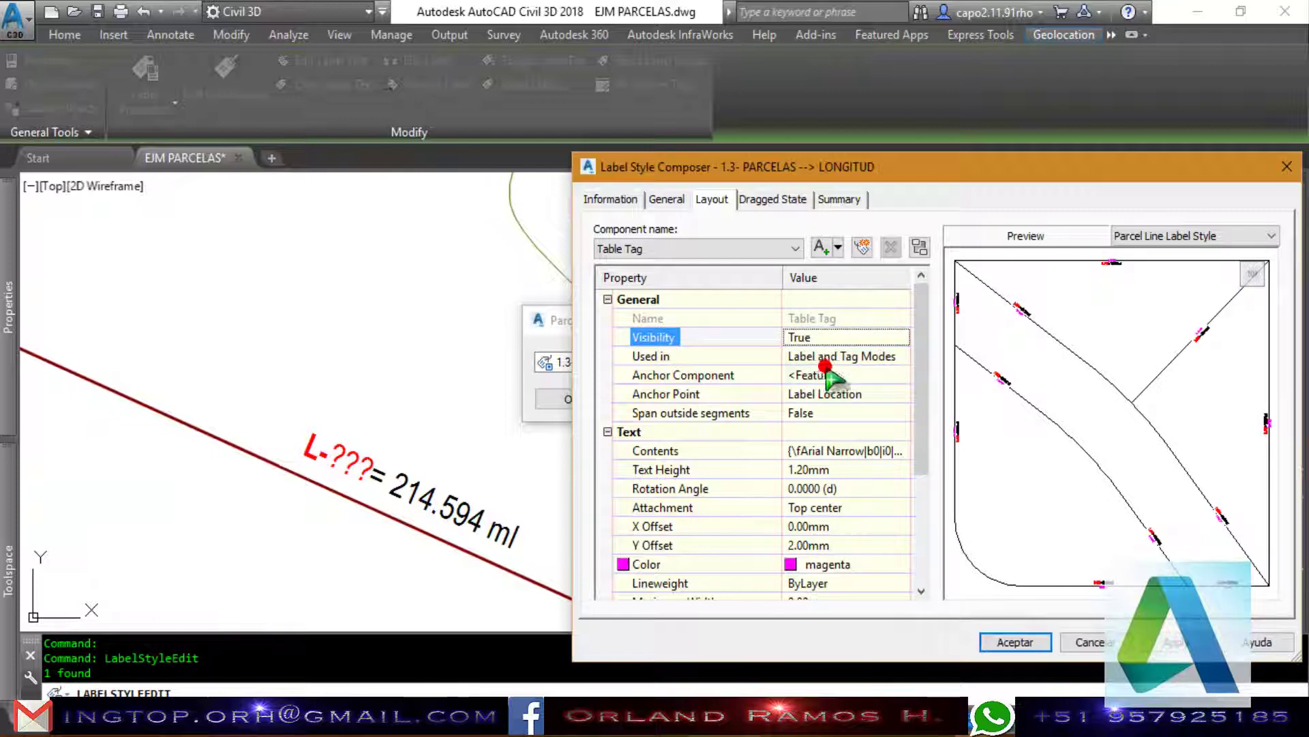
click(1017, 642)
click(604, 408)
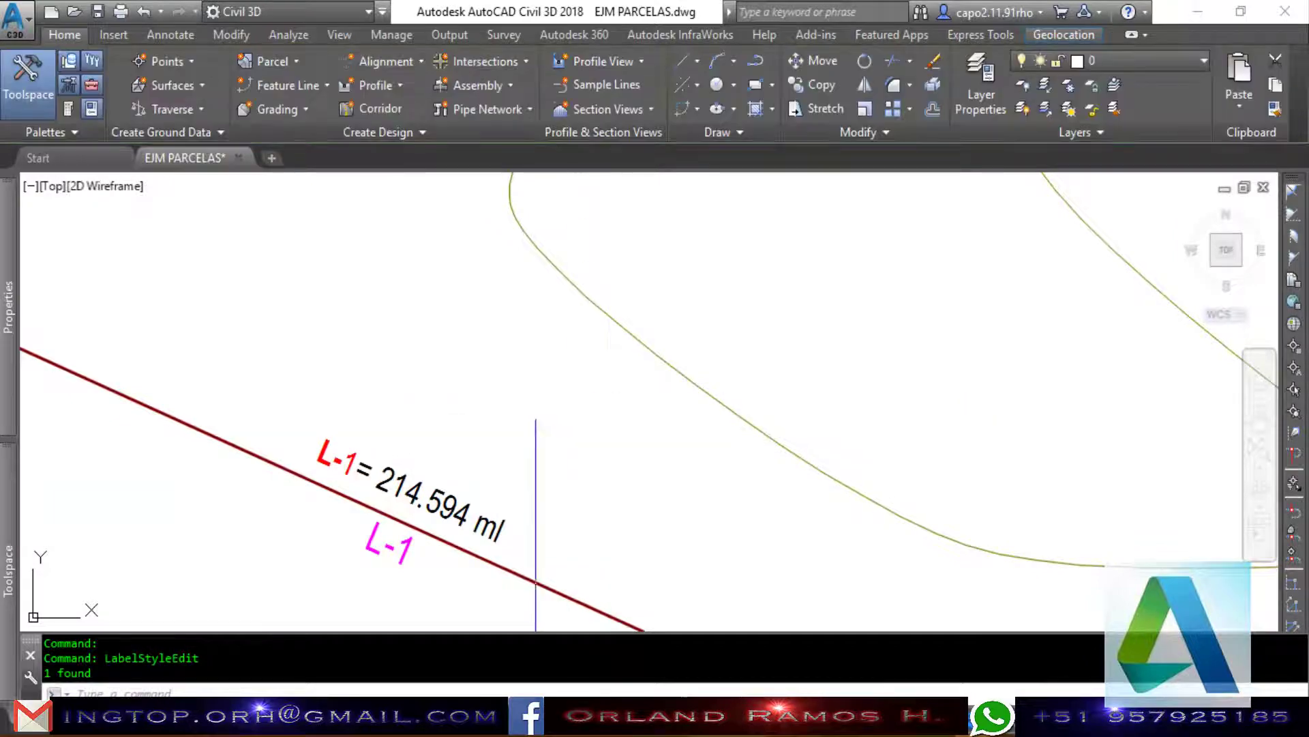
Zoom around the drawing to check the new parcel labels.
scroll(674, 408, down, 3)
scroll(674, 408, down, 3)
scroll(674, 408, up, 3)
scroll(682, 362, up, 3)
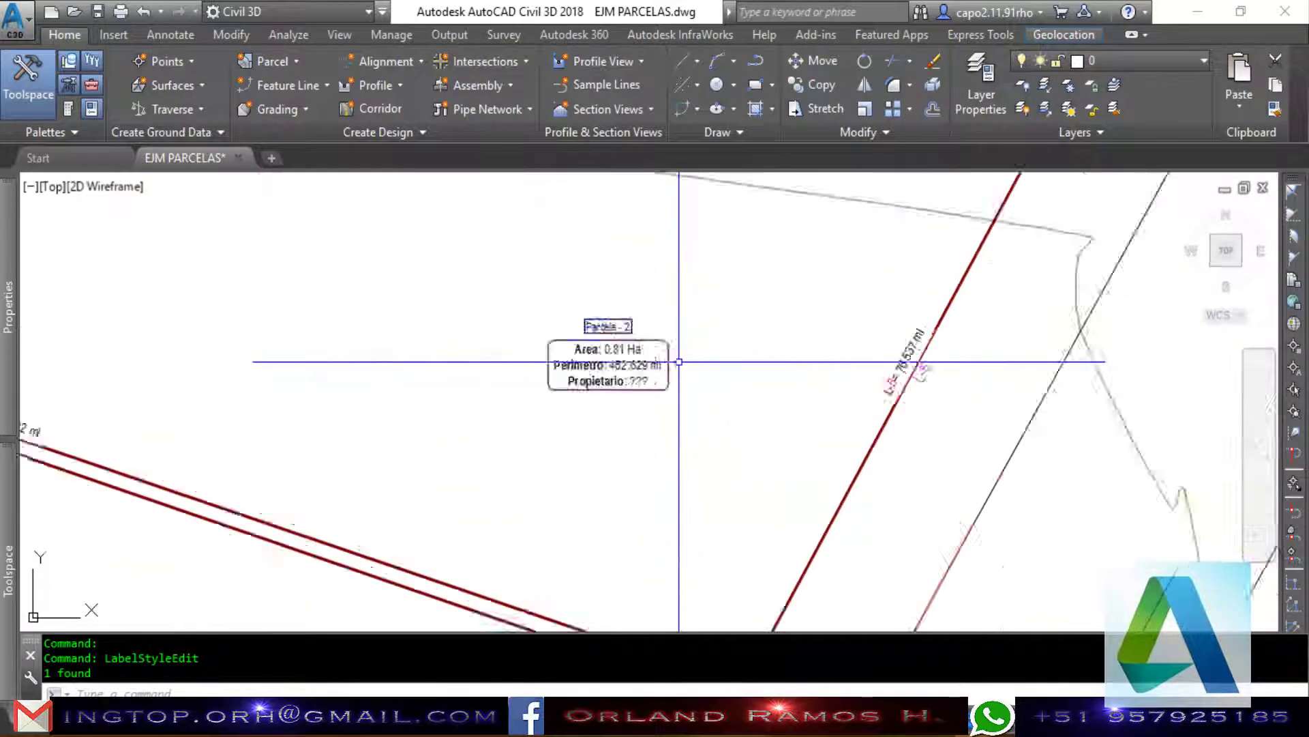
scroll(693, 313, up, 2)
scroll(459, 398, down, 4)
scroll(409, 423, up, 2)
scroll(375, 439, up, 5)
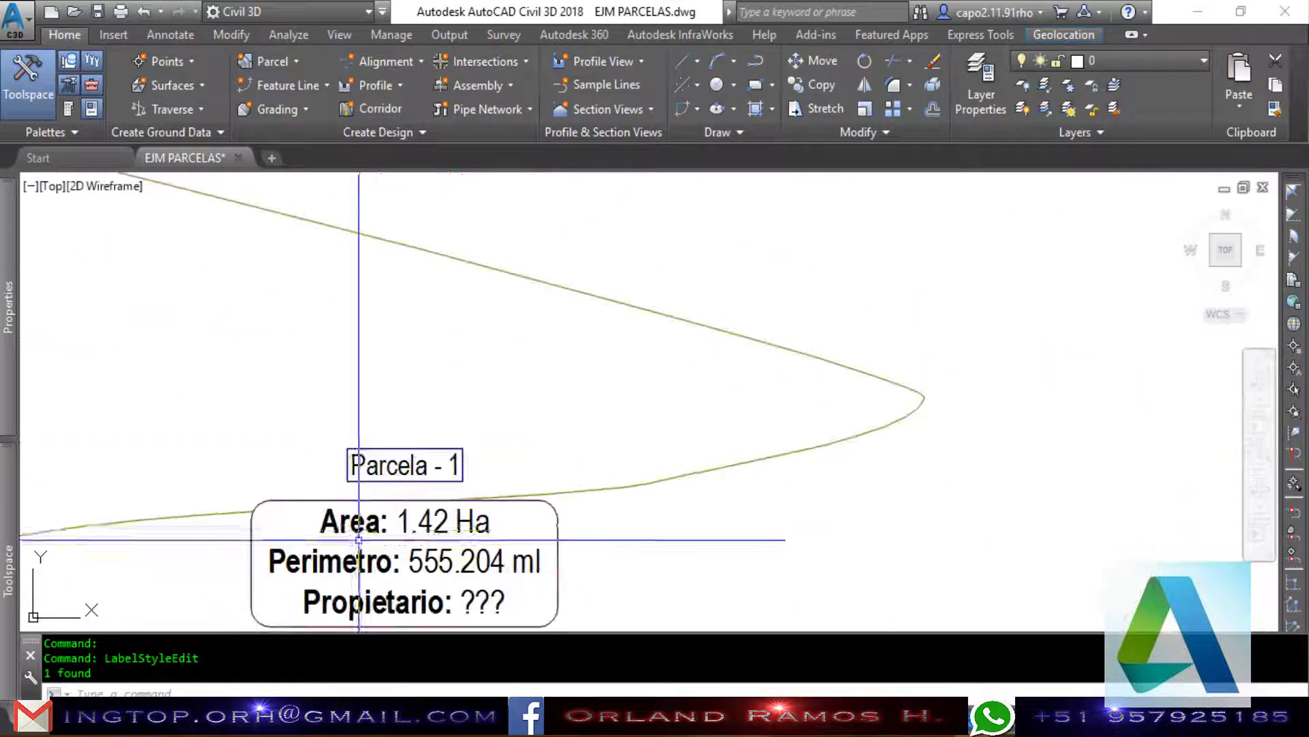
scroll(607, 345, down, 3)
scroll(871, 345, up, 3)
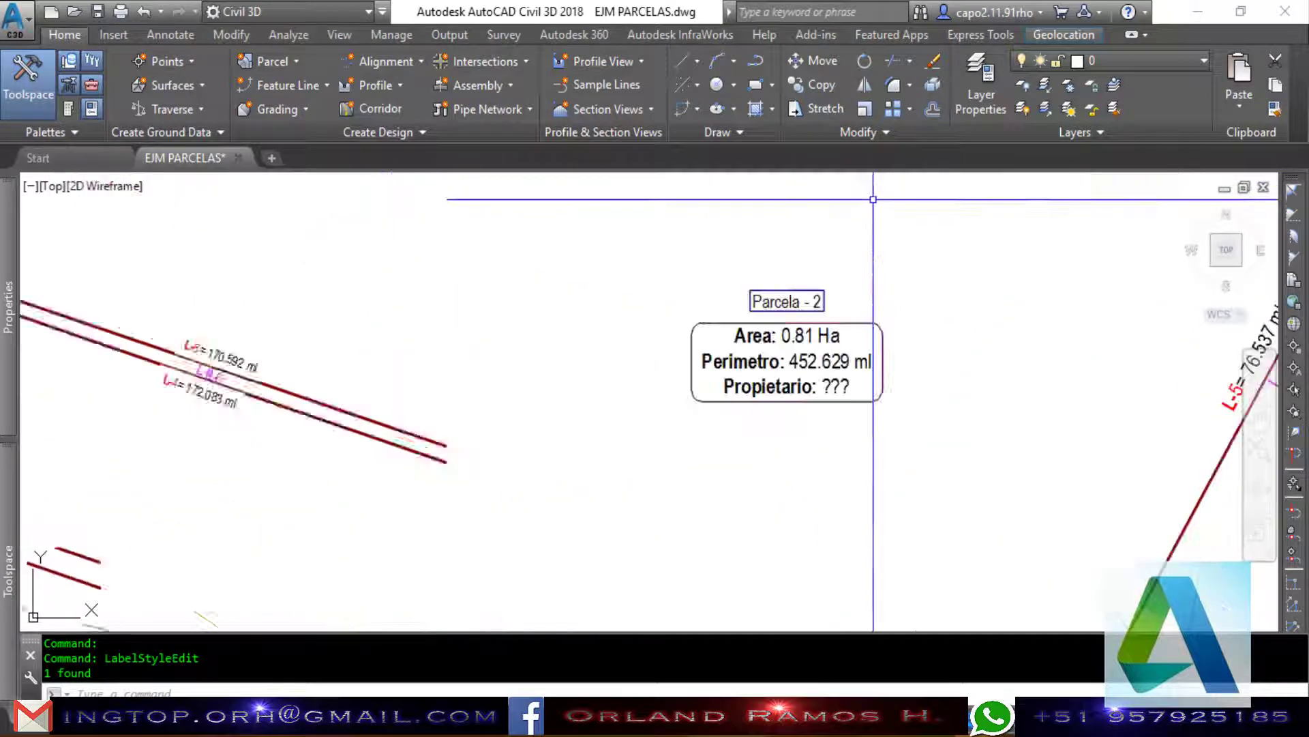
scroll(717, 328, up, 2)
scroll(663, 306, down, 2)
scroll(675, 306, down, 1)
scroll(690, 350, up, 2)
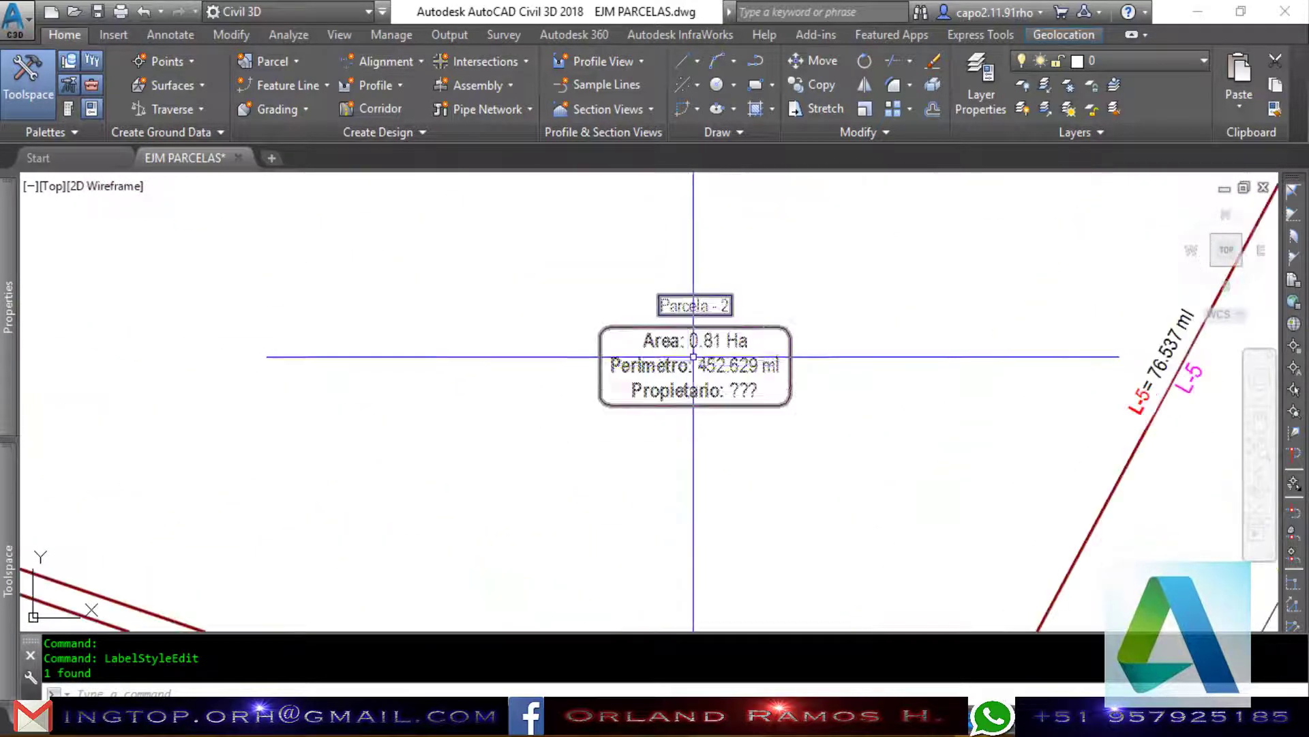
scroll(839, 189, down, 5)
scroll(624, 314, up, 6)
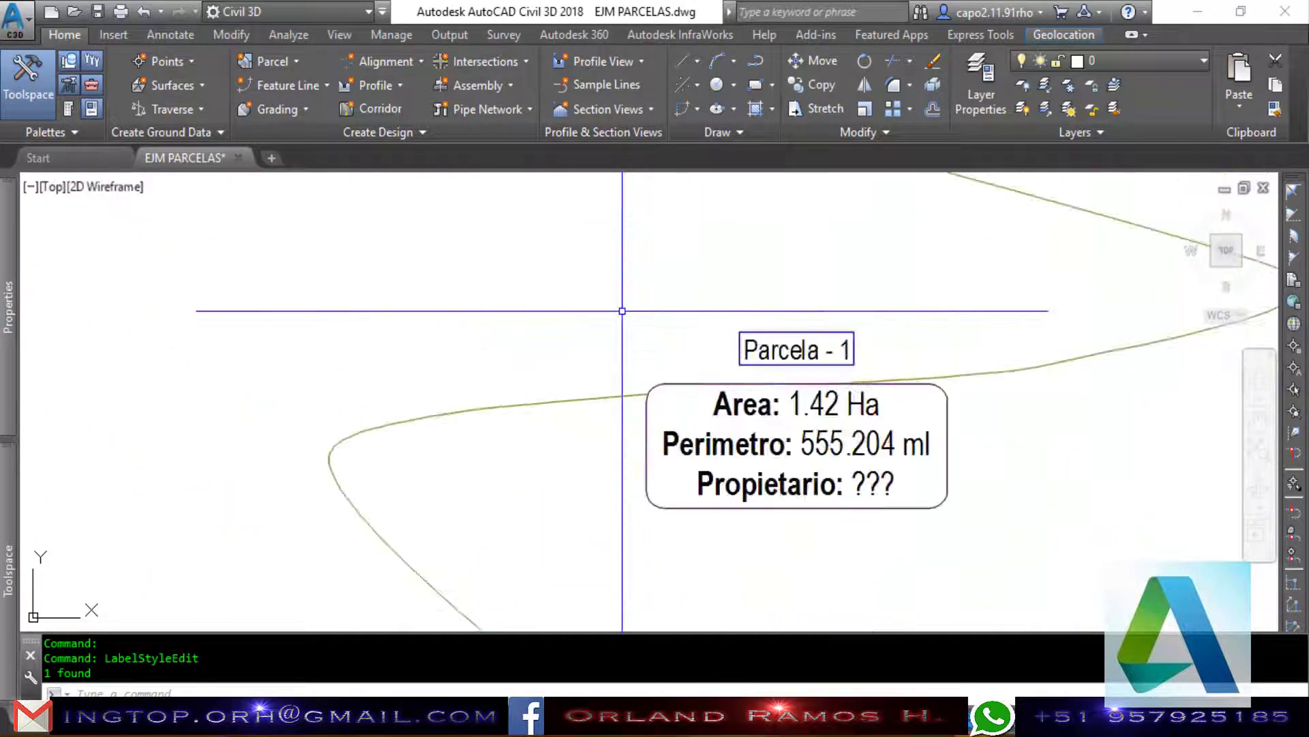
scroll(622, 311, down, 5)
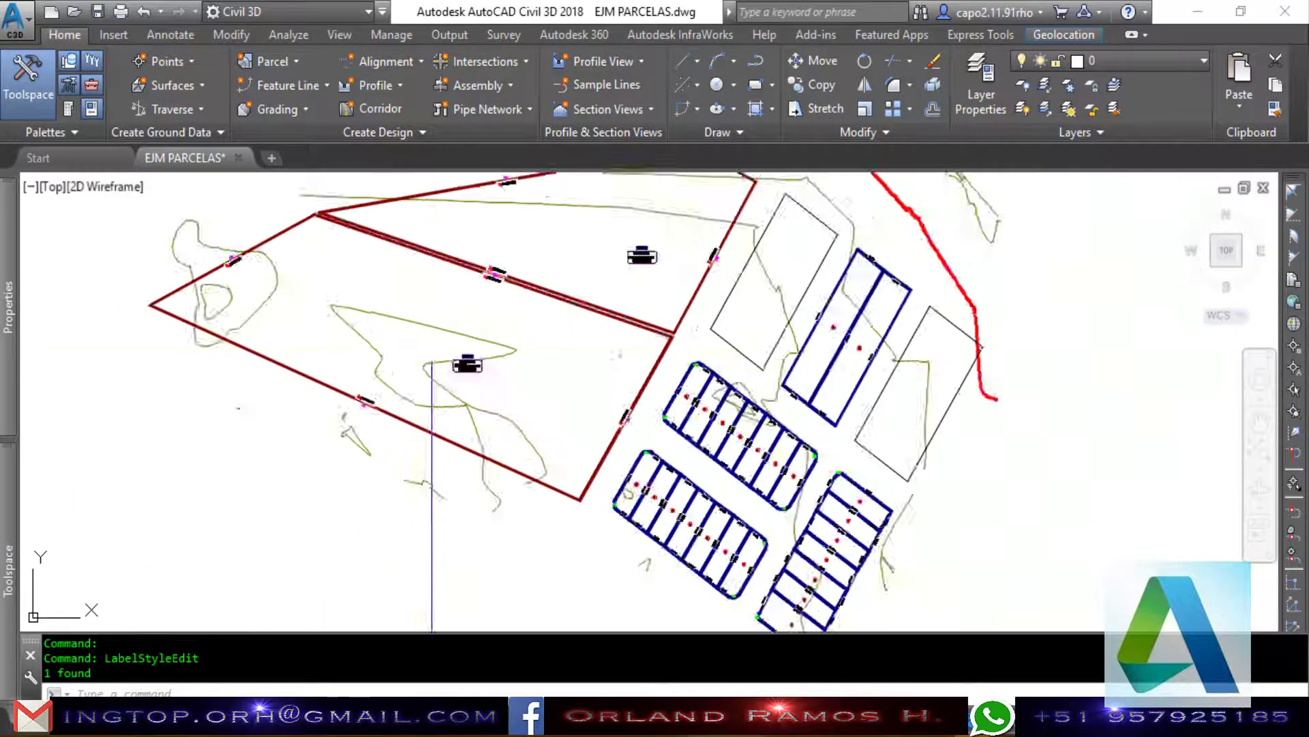
scroll(716, 380, down, 1)
scroll(719, 368, up, 1)
scroll(719, 368, up, 2)
scroll(716, 366, down, 1)
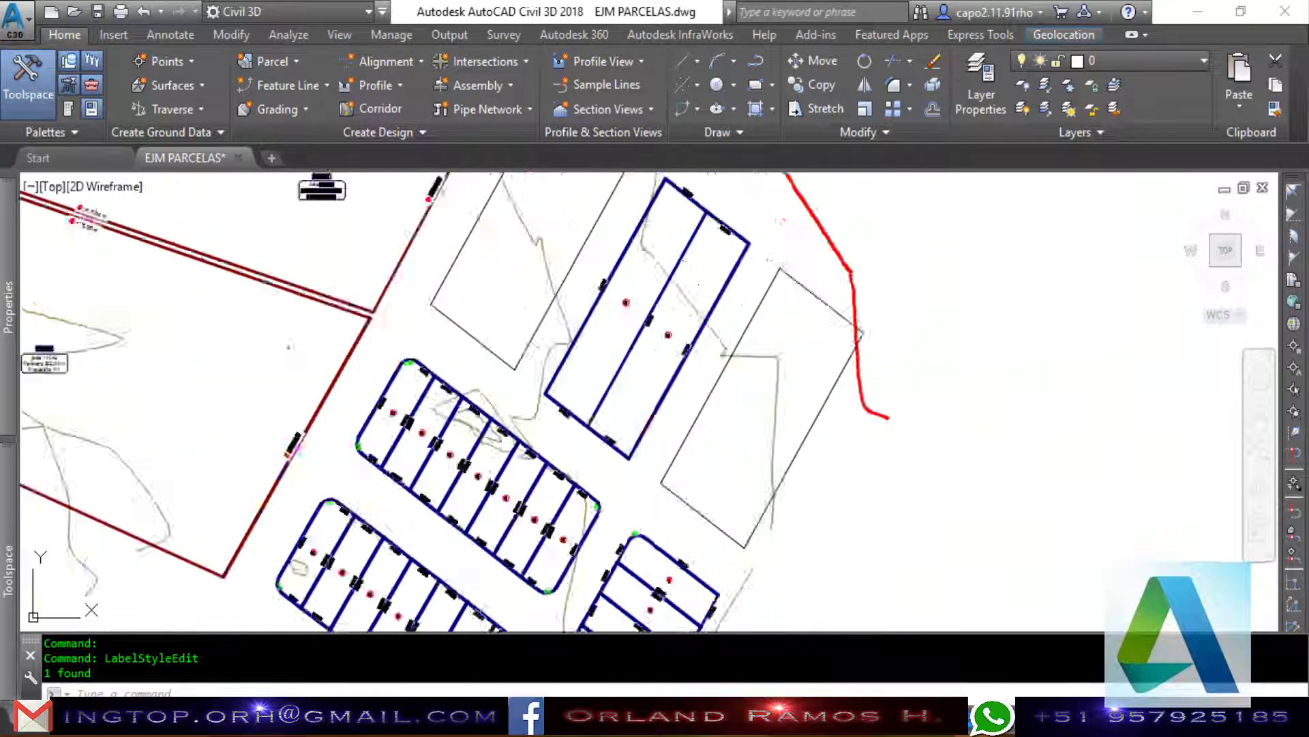
scroll(682, 365, up, 1)
scroll(725, 411, up, 1)
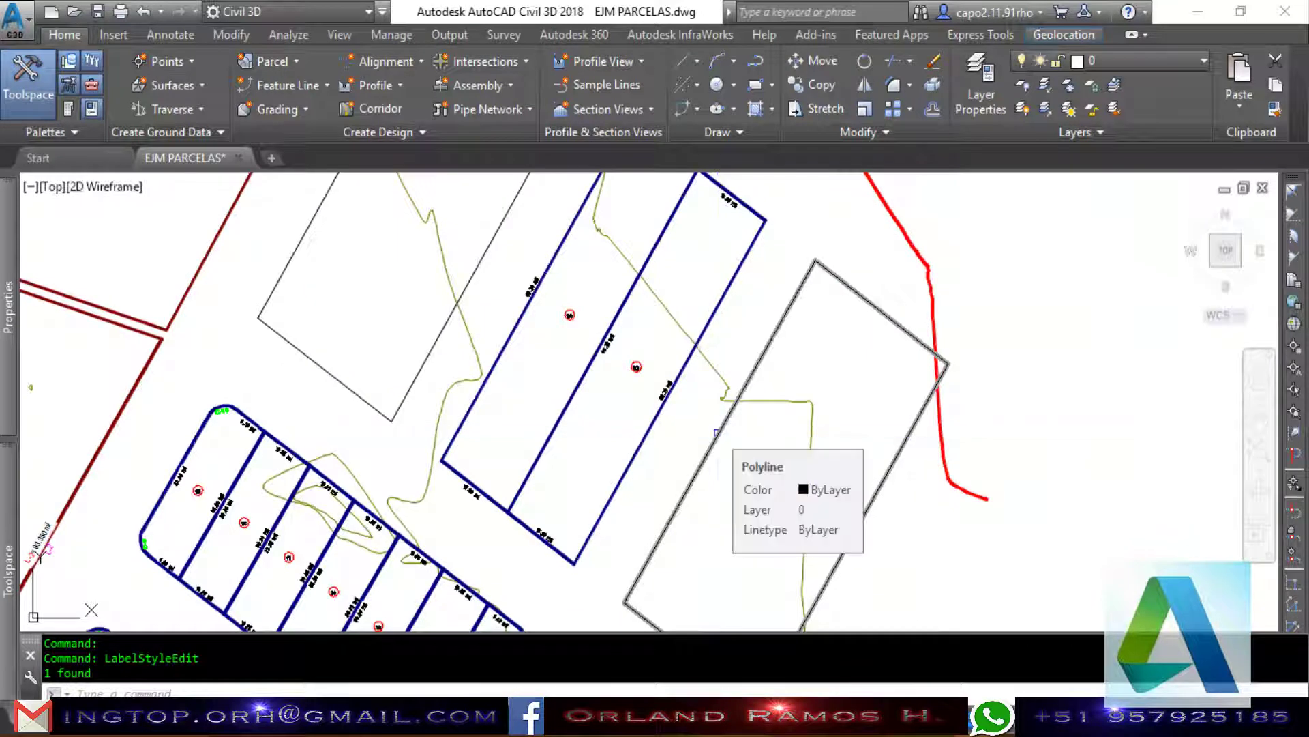
Start Create Parcel from Objects and pick both grey rectangles.
click(724, 416)
key(Escape)
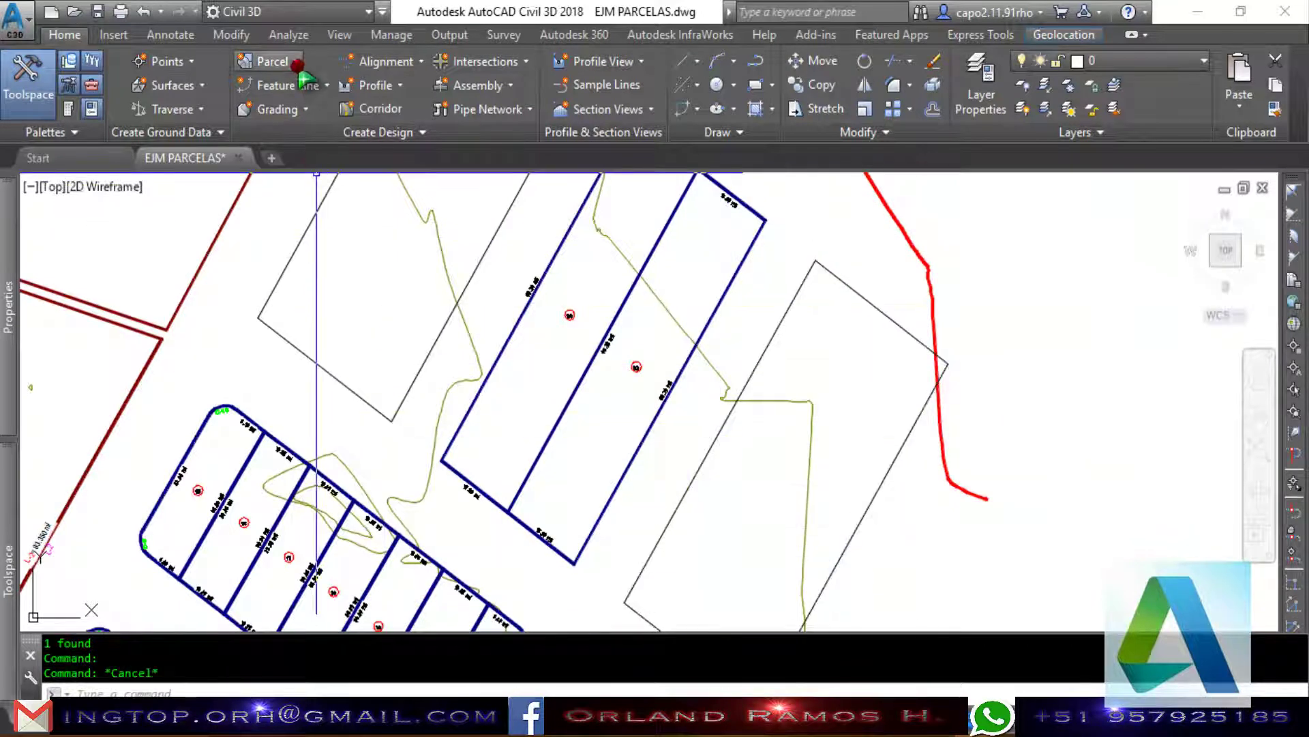
click(298, 66)
click(272, 136)
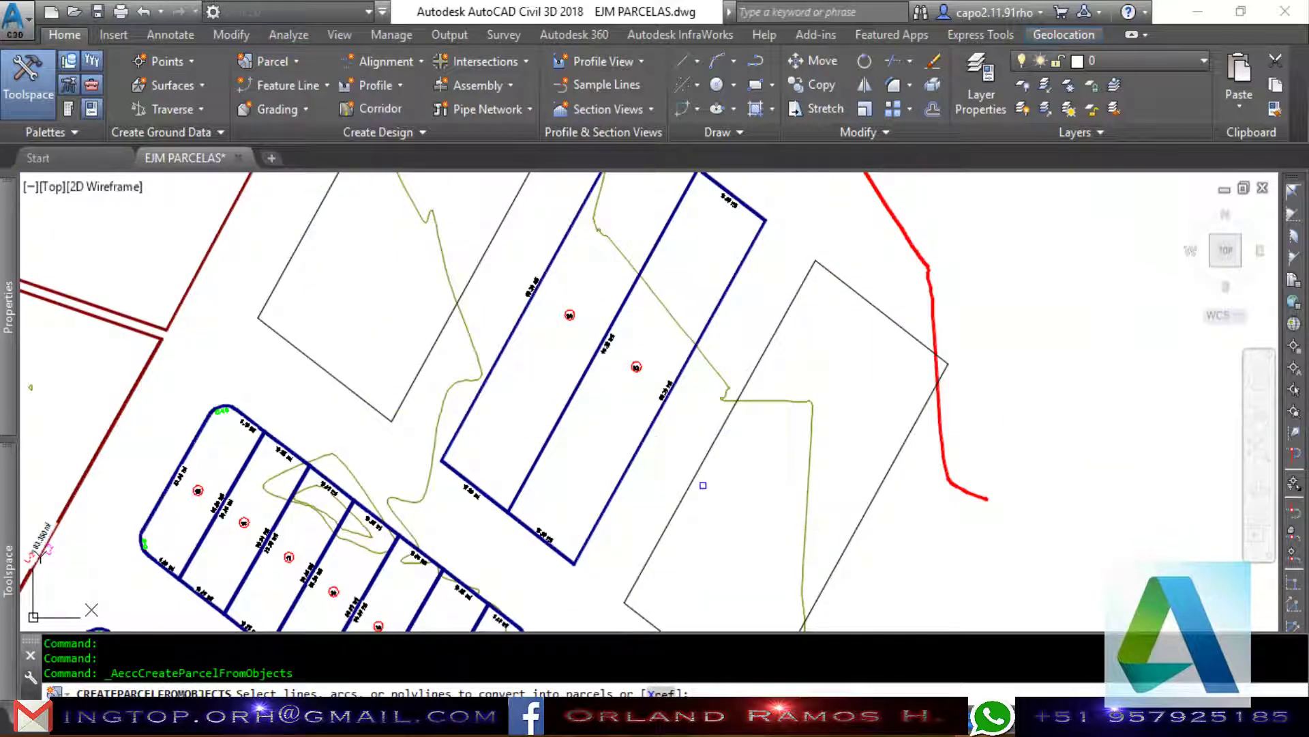
click(703, 485)
click(439, 366)
click(411, 352)
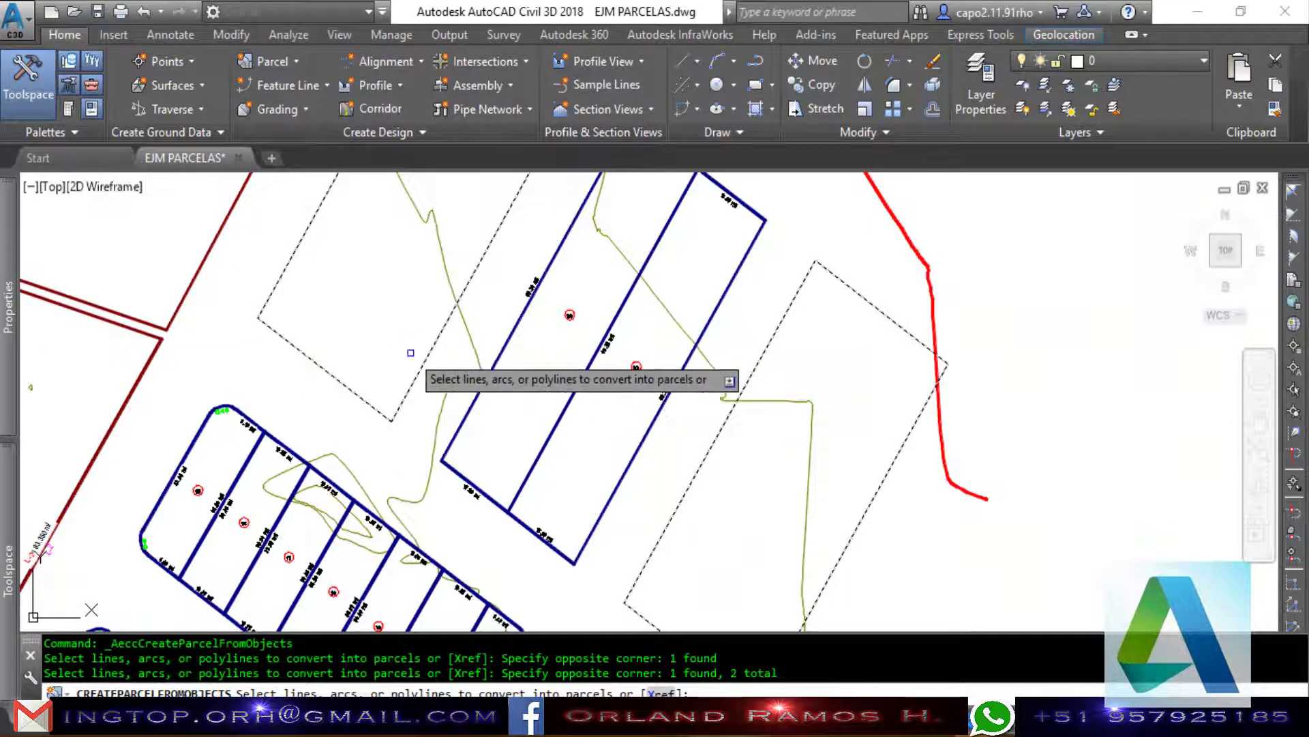
right_click(410, 352)
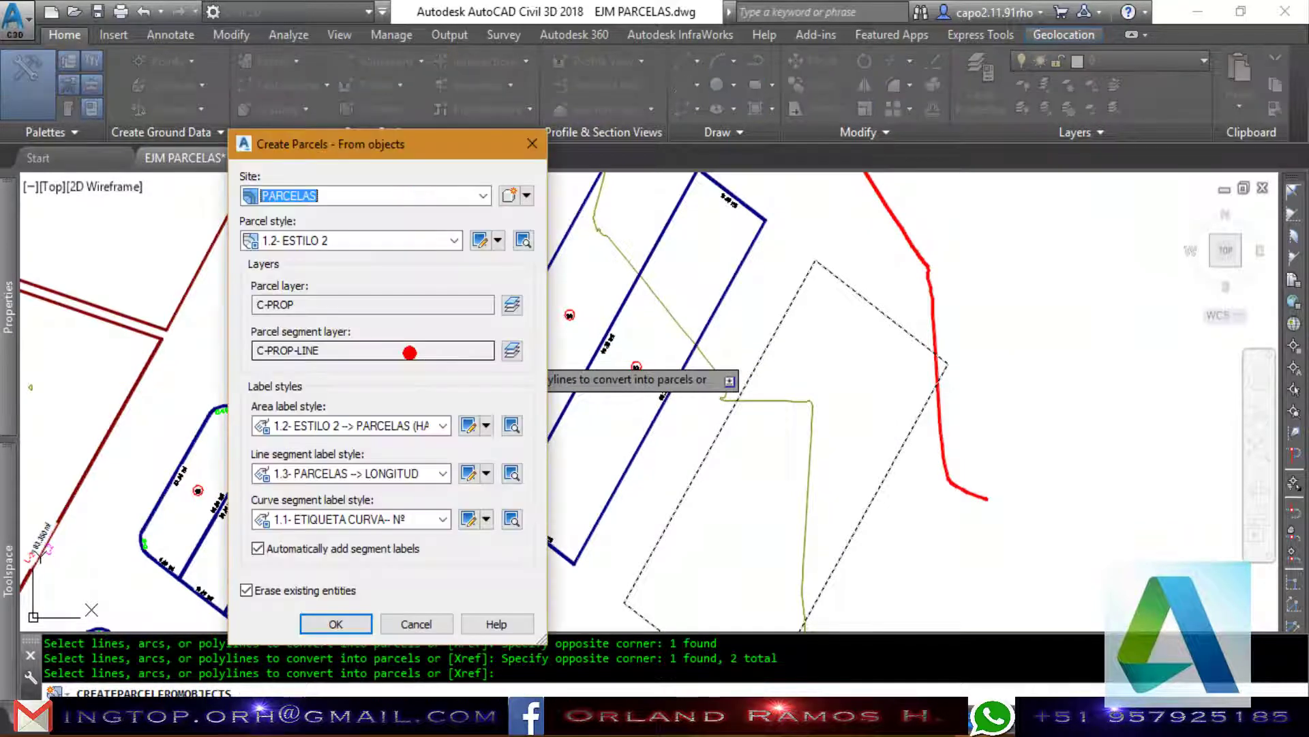
Create site MANZANA with 1.3 ESTILO 3 CON HATCH, MANZANAS (M2) and 1.2- MANZANA --> LONGITUD 1 labels.
click(510, 198)
text(MANZANA)
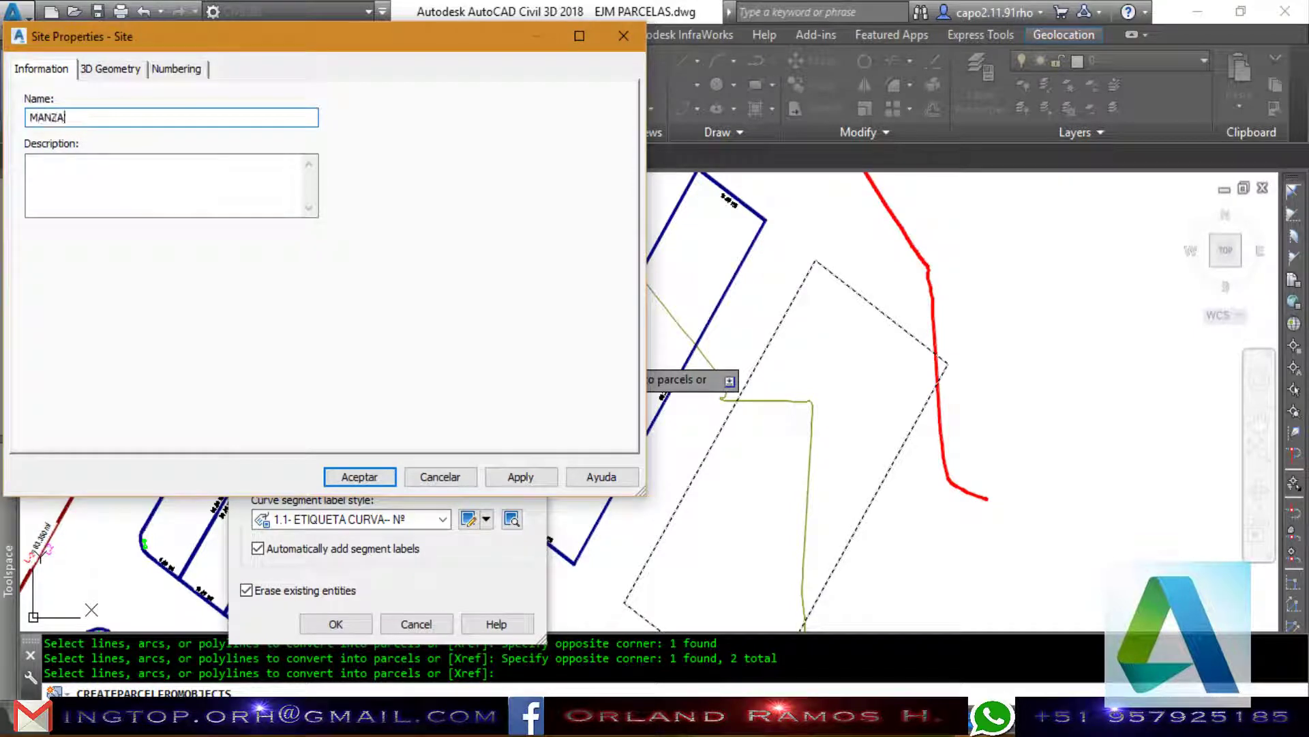
click(344, 486)
click(404, 240)
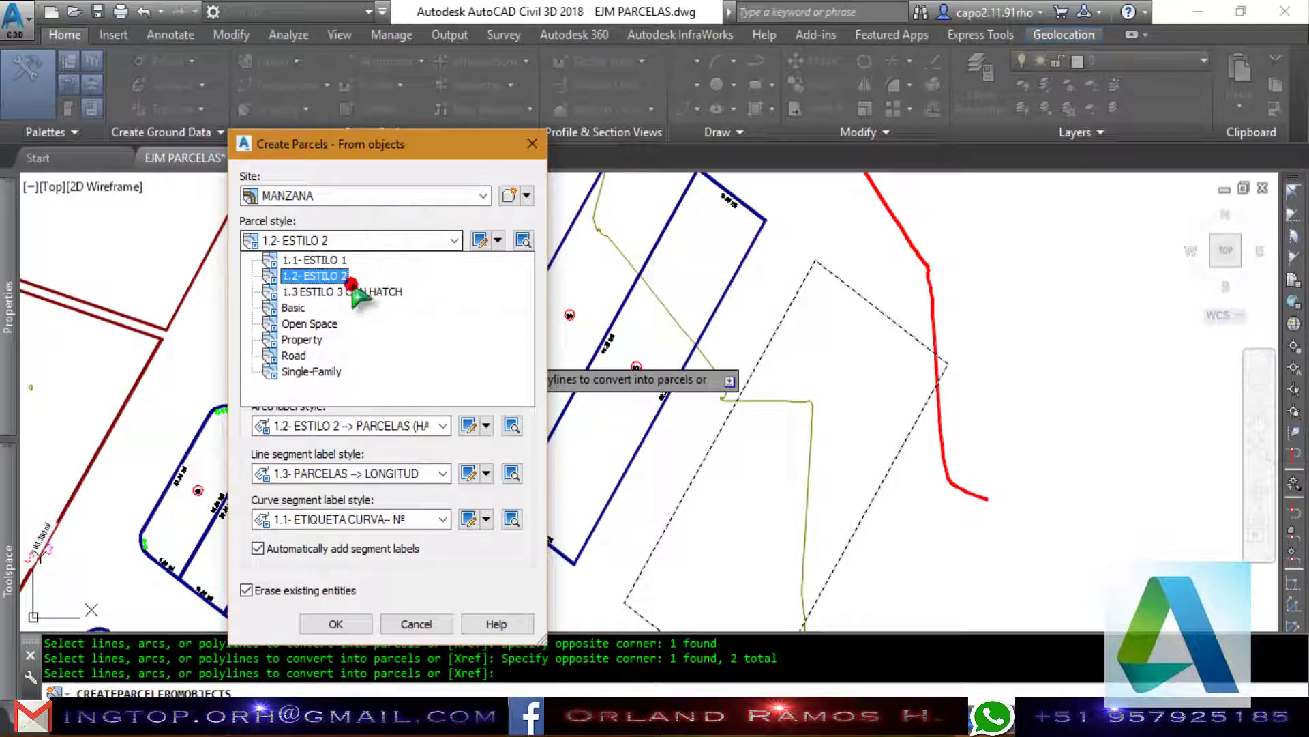
click(352, 290)
click(433, 425)
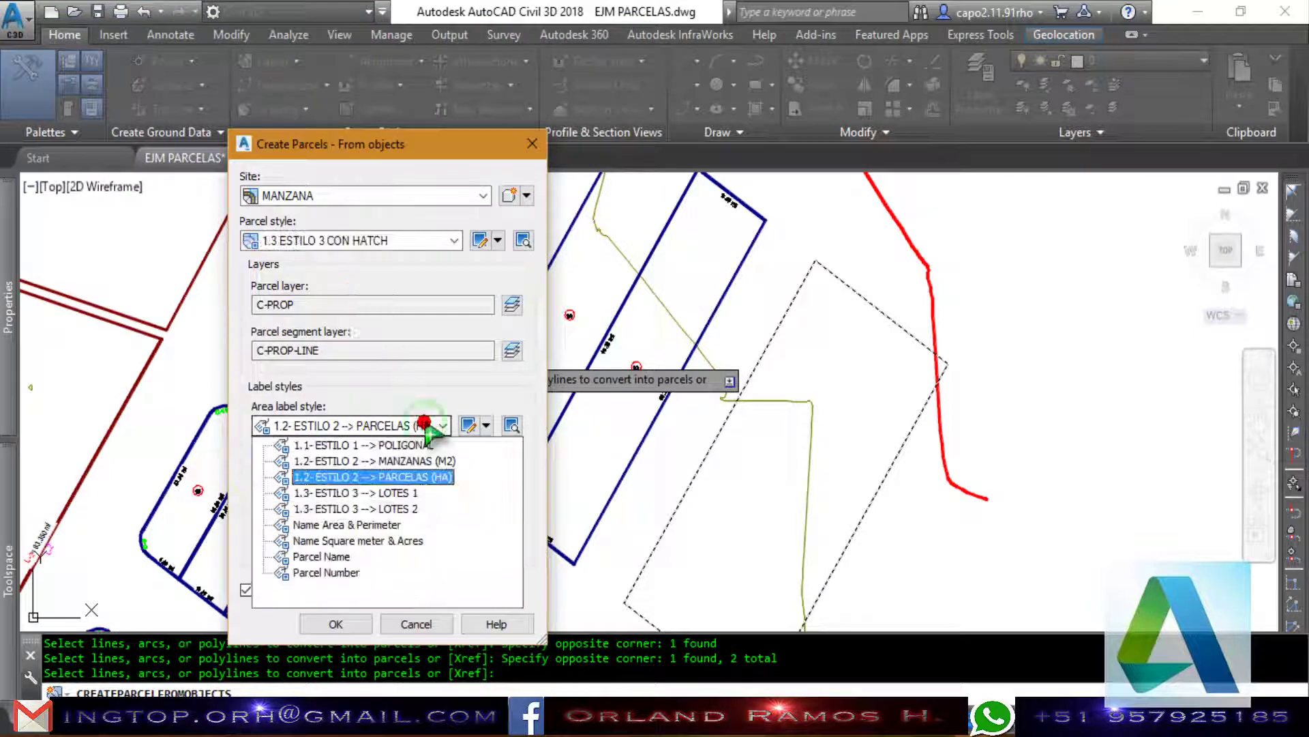
click(413, 444)
click(402, 469)
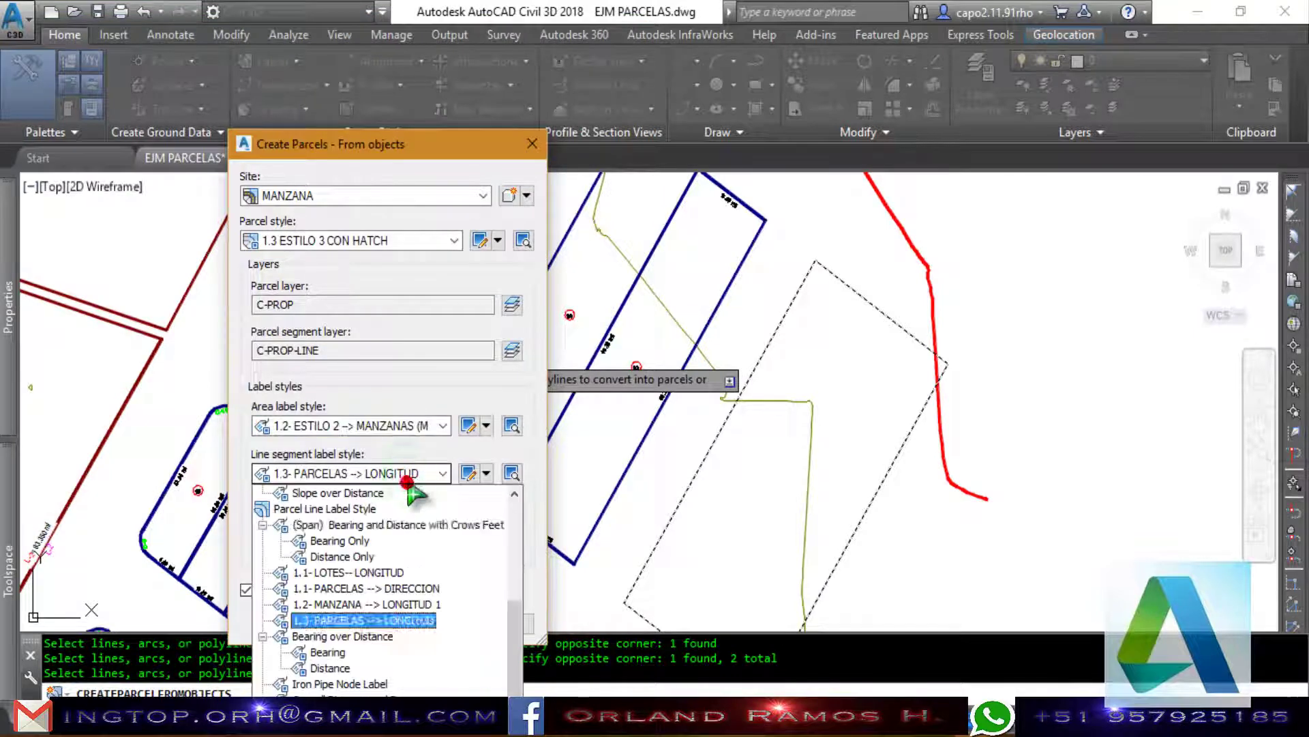
click(399, 602)
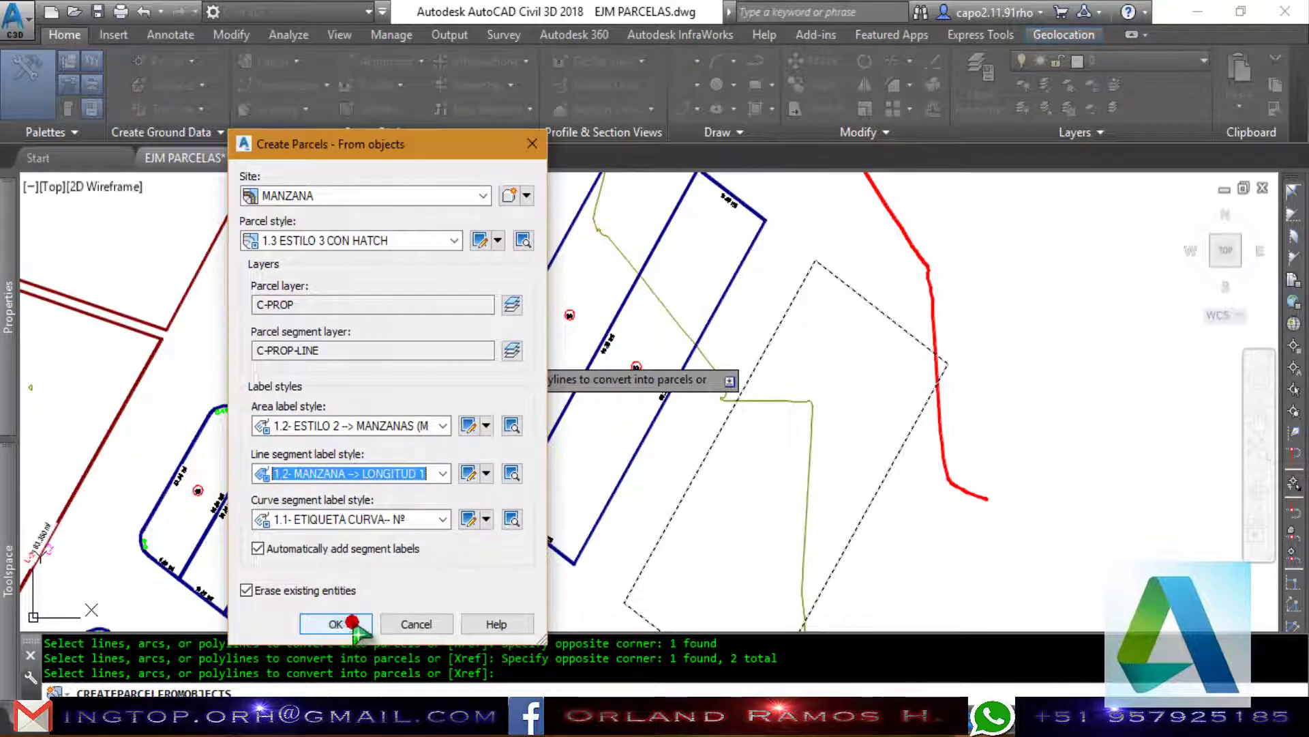
click(353, 622)
scroll(814, 439, down, 5)
scroll(813, 440, down, 2)
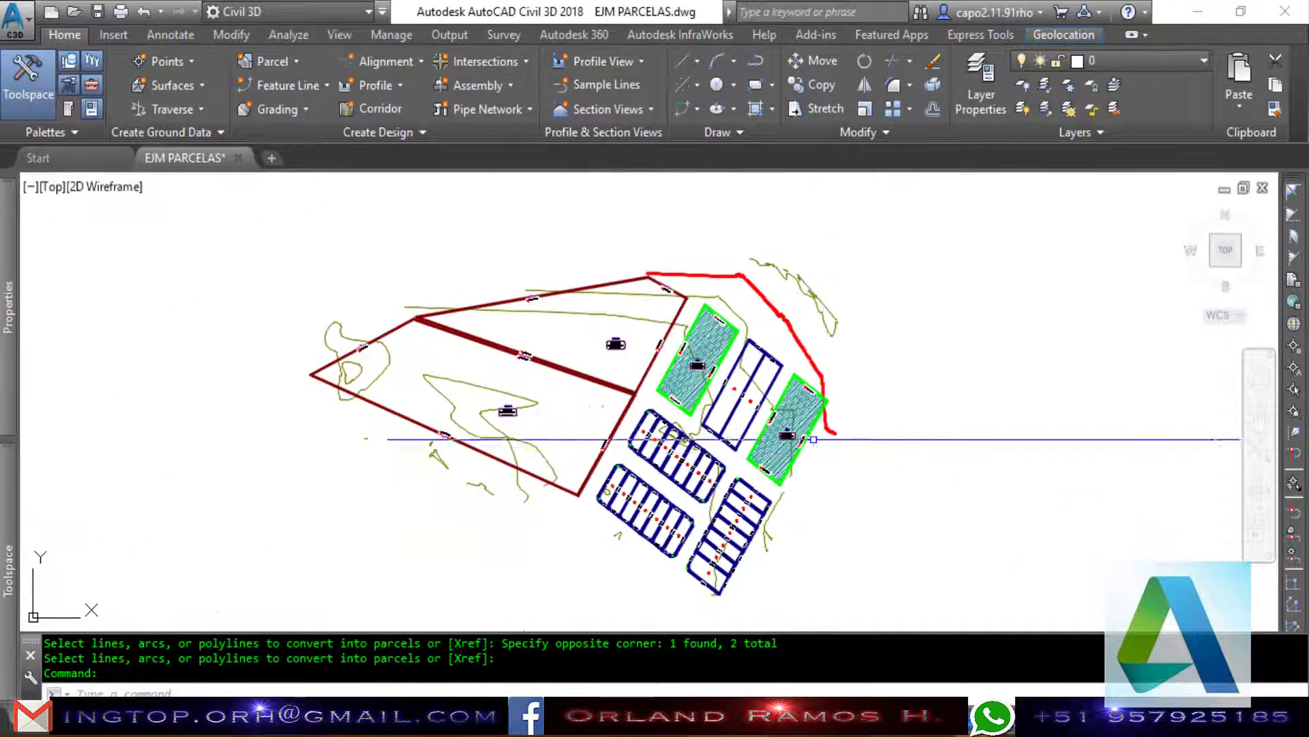
key(Escape)
scroll(745, 388, up, 3)
scroll(682, 355, up, 3)
scroll(651, 338, up, 1)
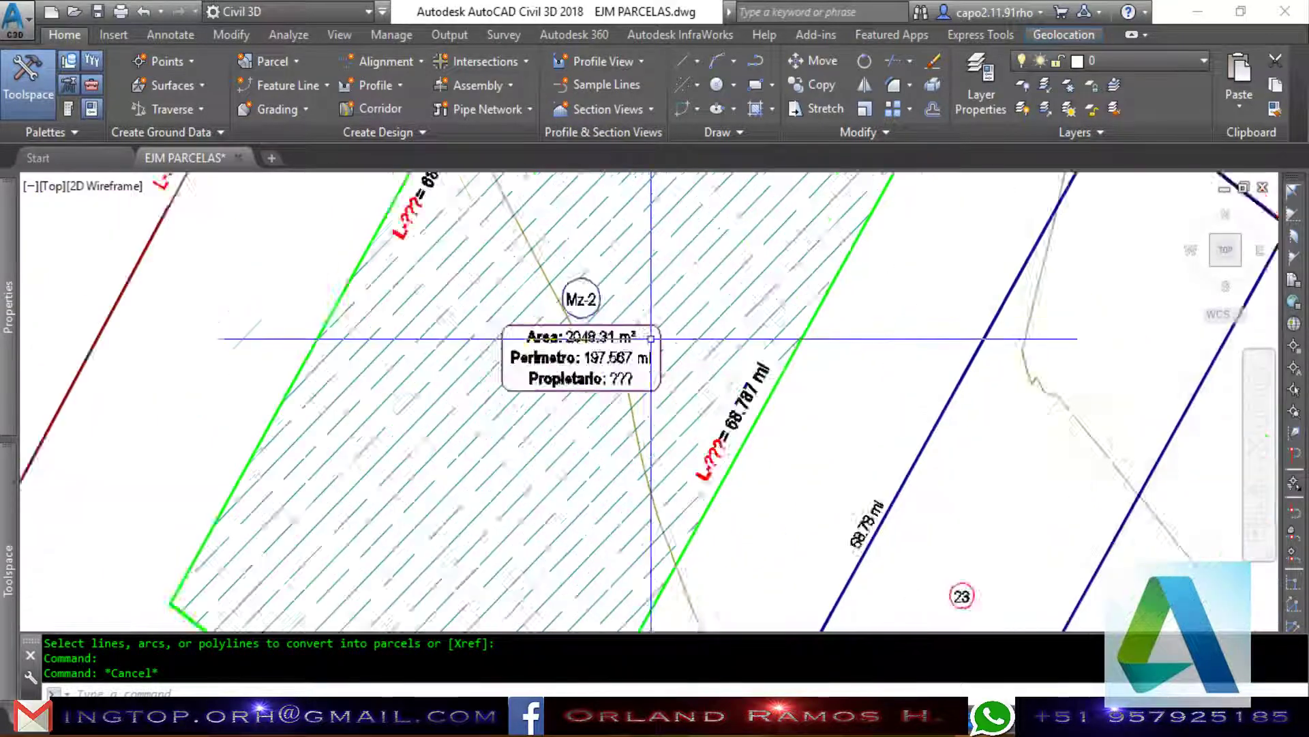
scroll(651, 339, up, 2)
scroll(470, 336, up, 3)
scroll(464, 273, down, 8)
scroll(468, 298, down, 3)
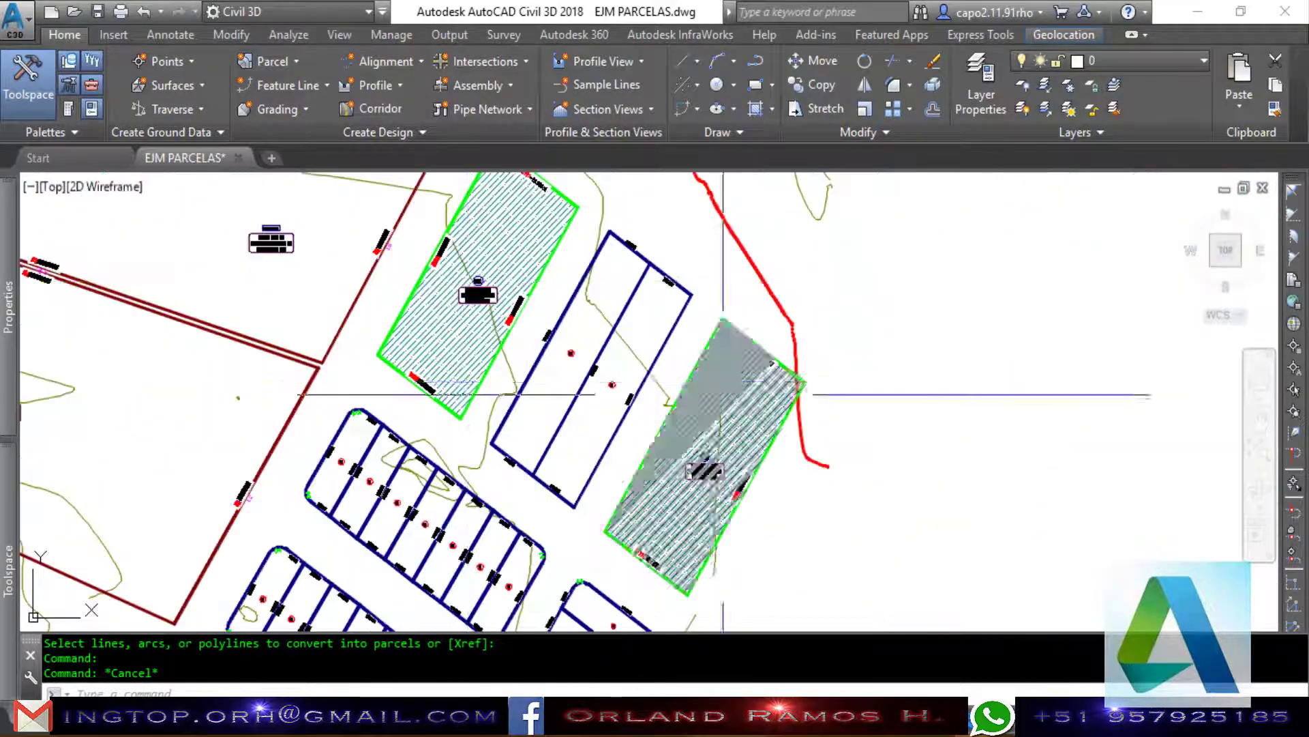
scroll(723, 394, up, 2)
scroll(722, 474, up, 3)
scroll(726, 515, down, 4)
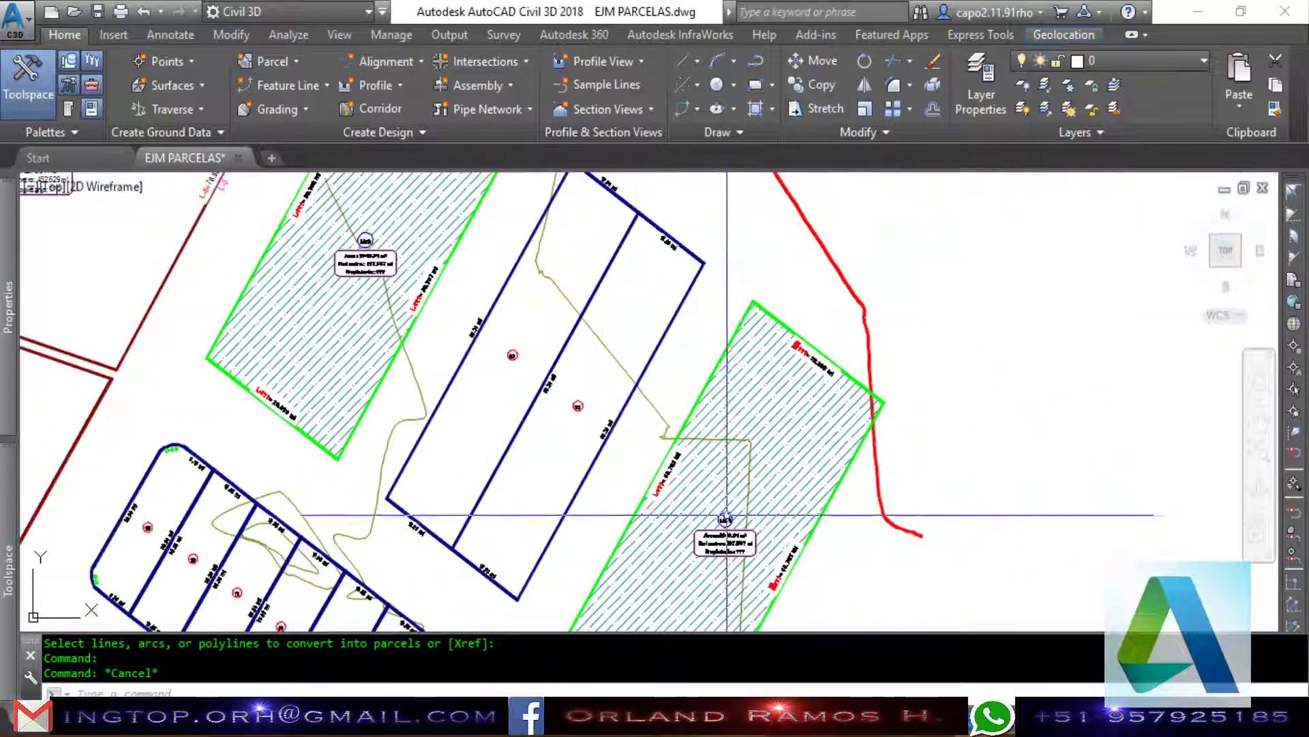
scroll(369, 234, up, 6)
scroll(477, 286, down, 4)
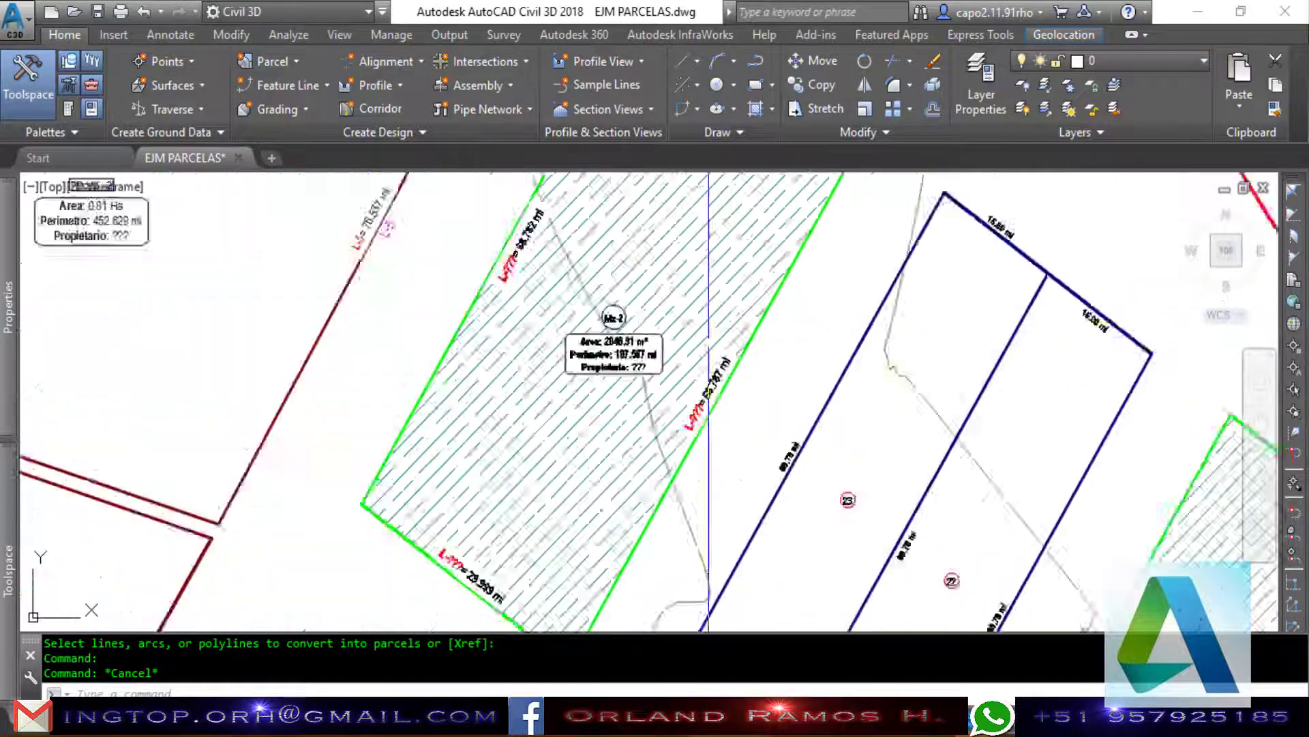
scroll(702, 345, down, 3)
scroll(654, 327, down, 1)
scroll(653, 327, up, 2)
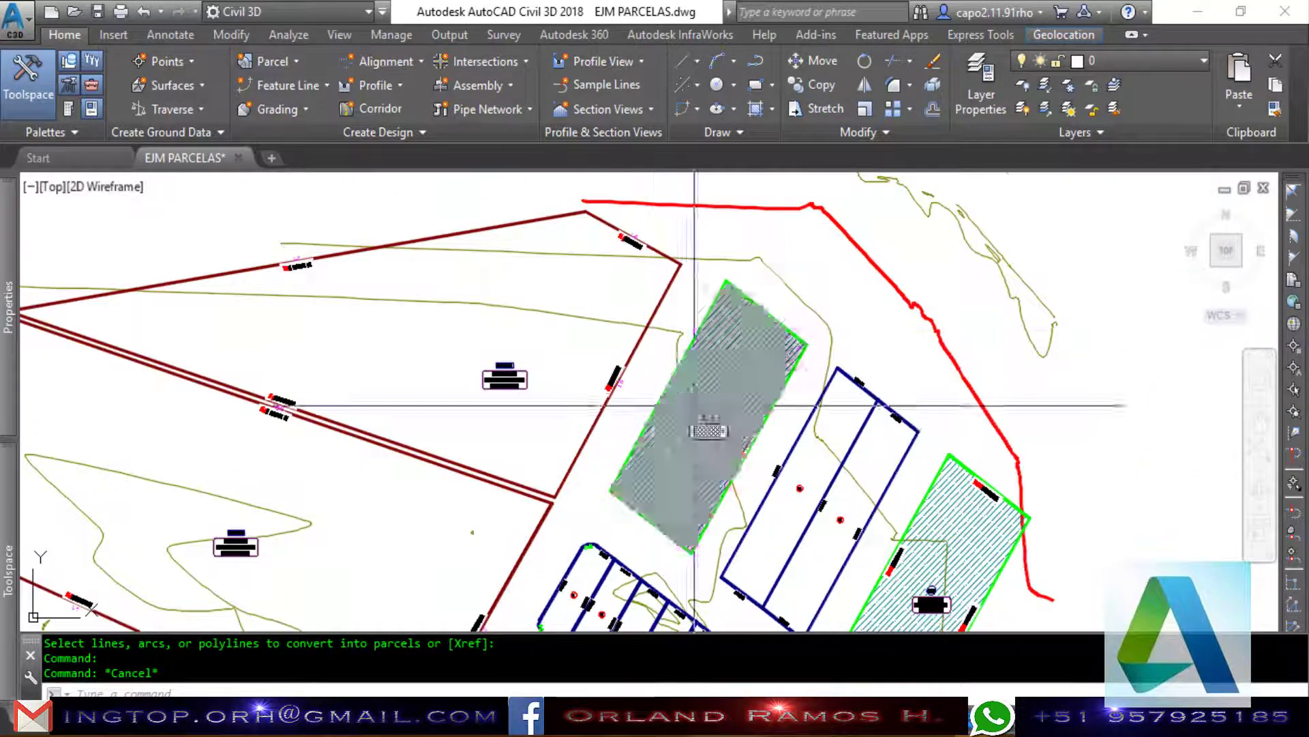
scroll(613, 400, up, 4)
scroll(616, 321, up, 1)
Re-edit the 1.2- MANZANA --> LONGITUD 1 label style so Mz-2 sides read L-9 and L-16.
click(616, 320)
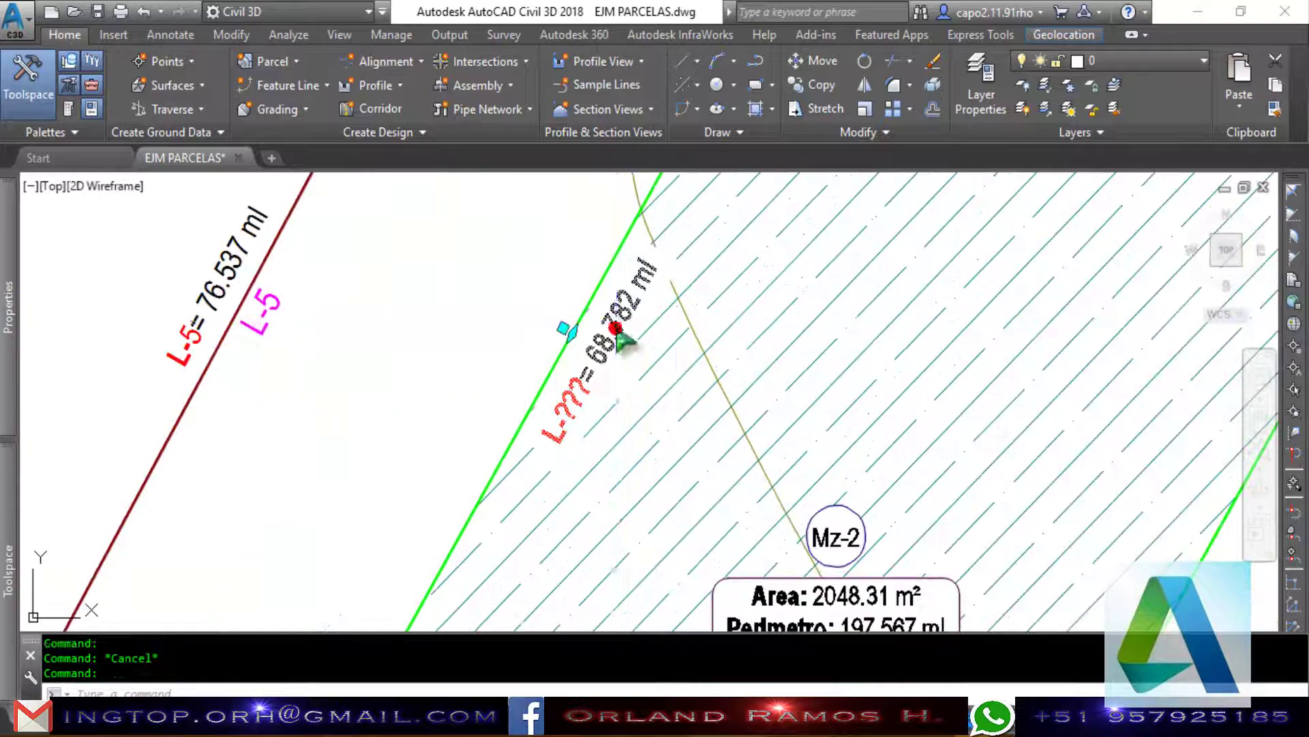
right_click(614, 321)
click(752, 542)
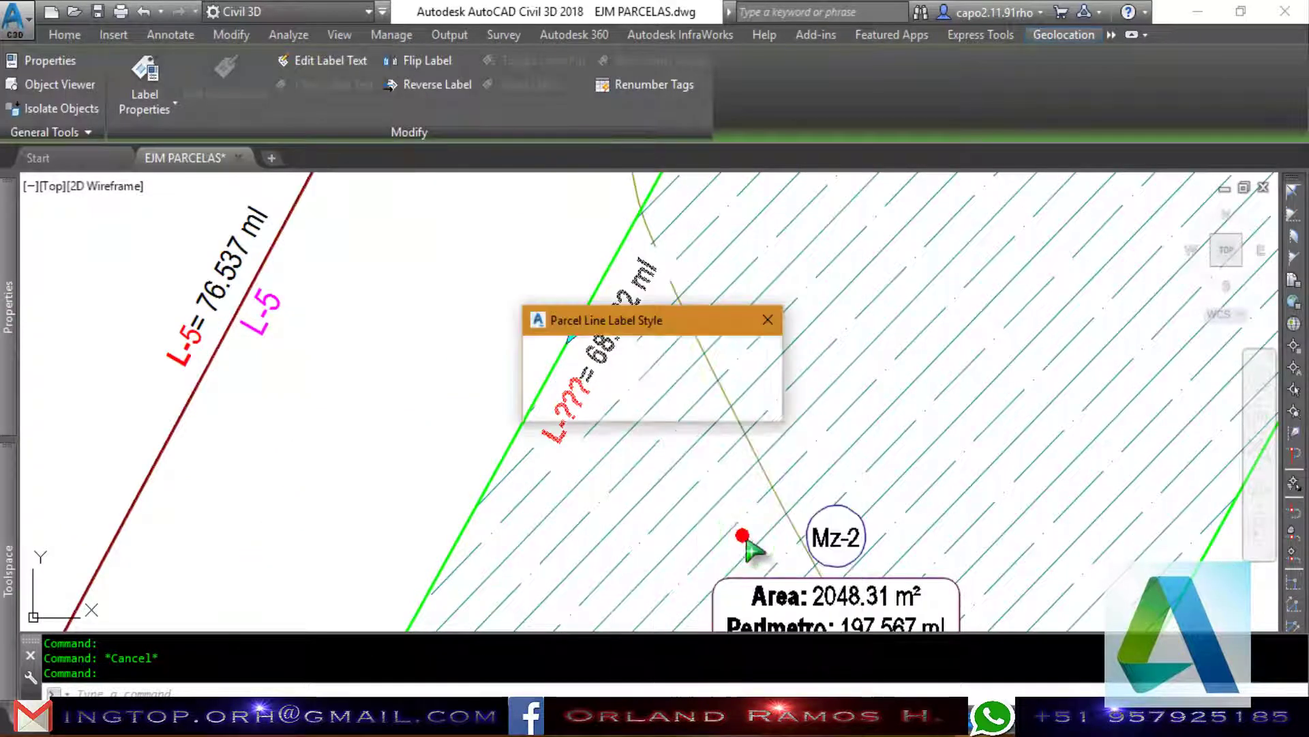
click(722, 360)
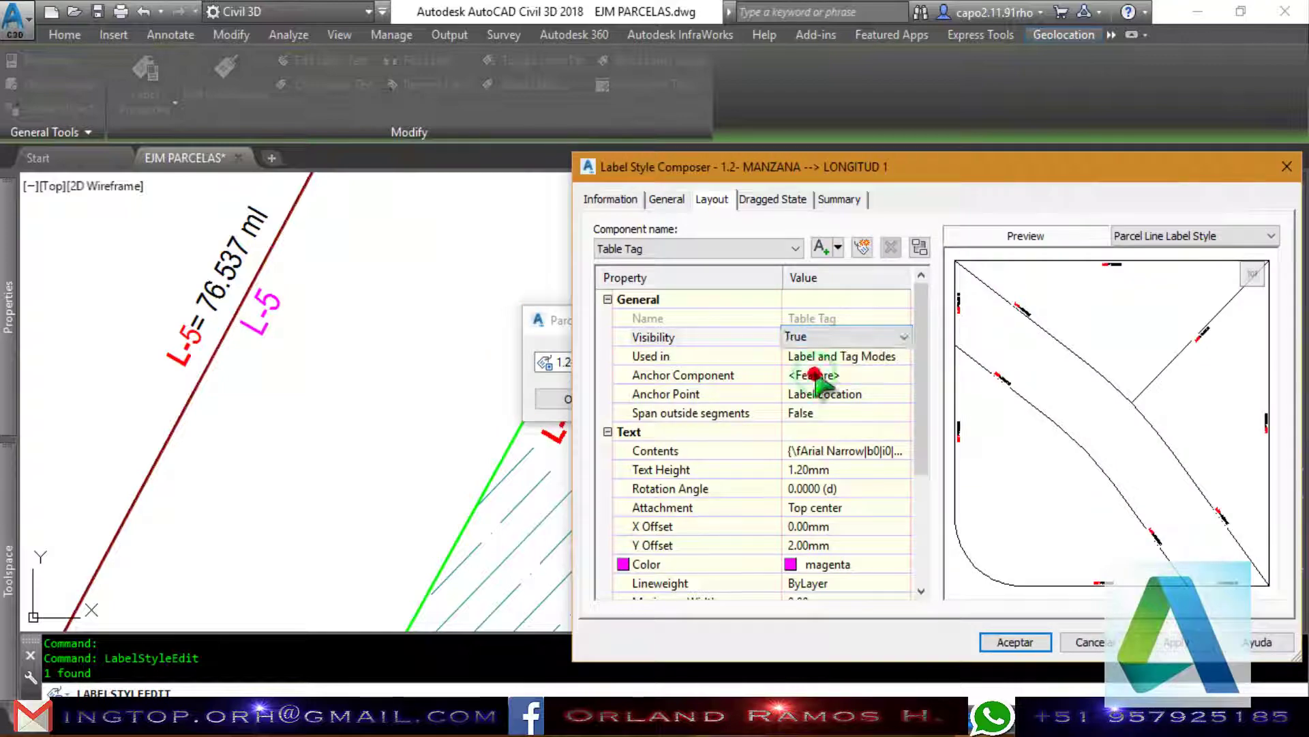
click(1016, 638)
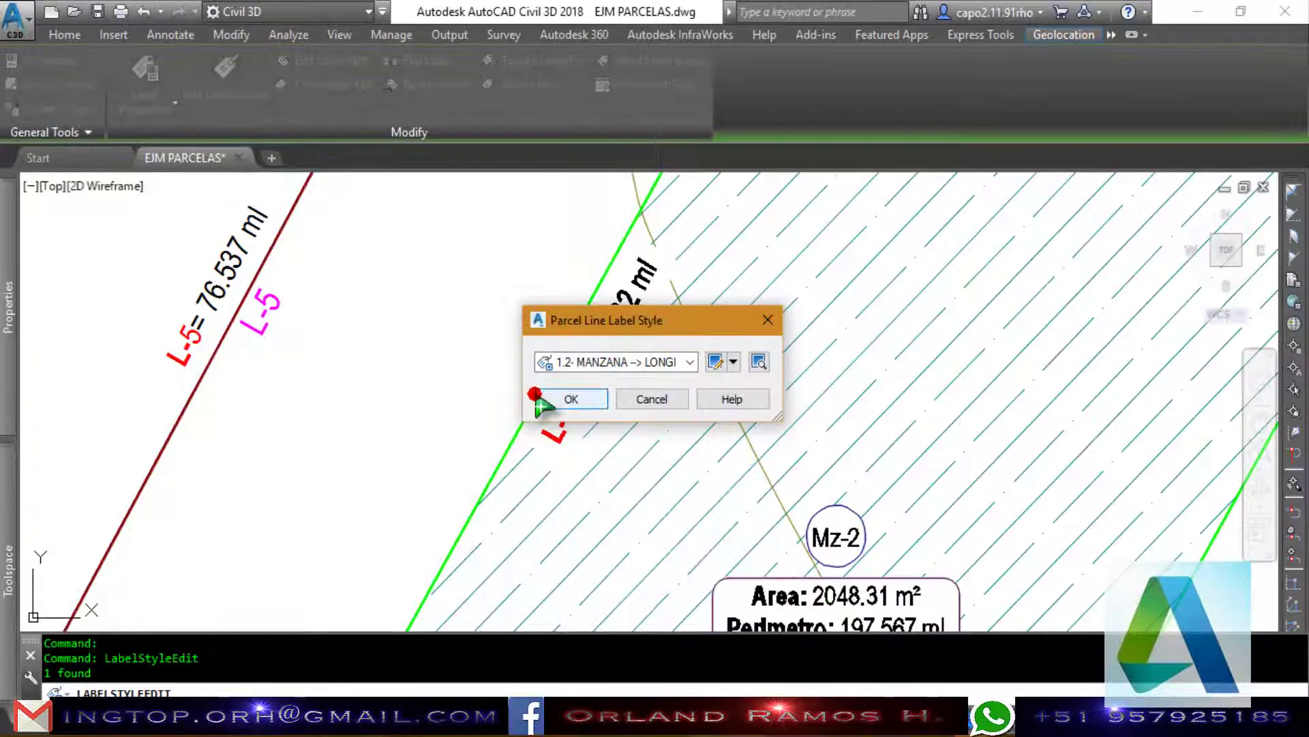
scroll(415, 353, down, 2)
scroll(444, 278, down, 2)
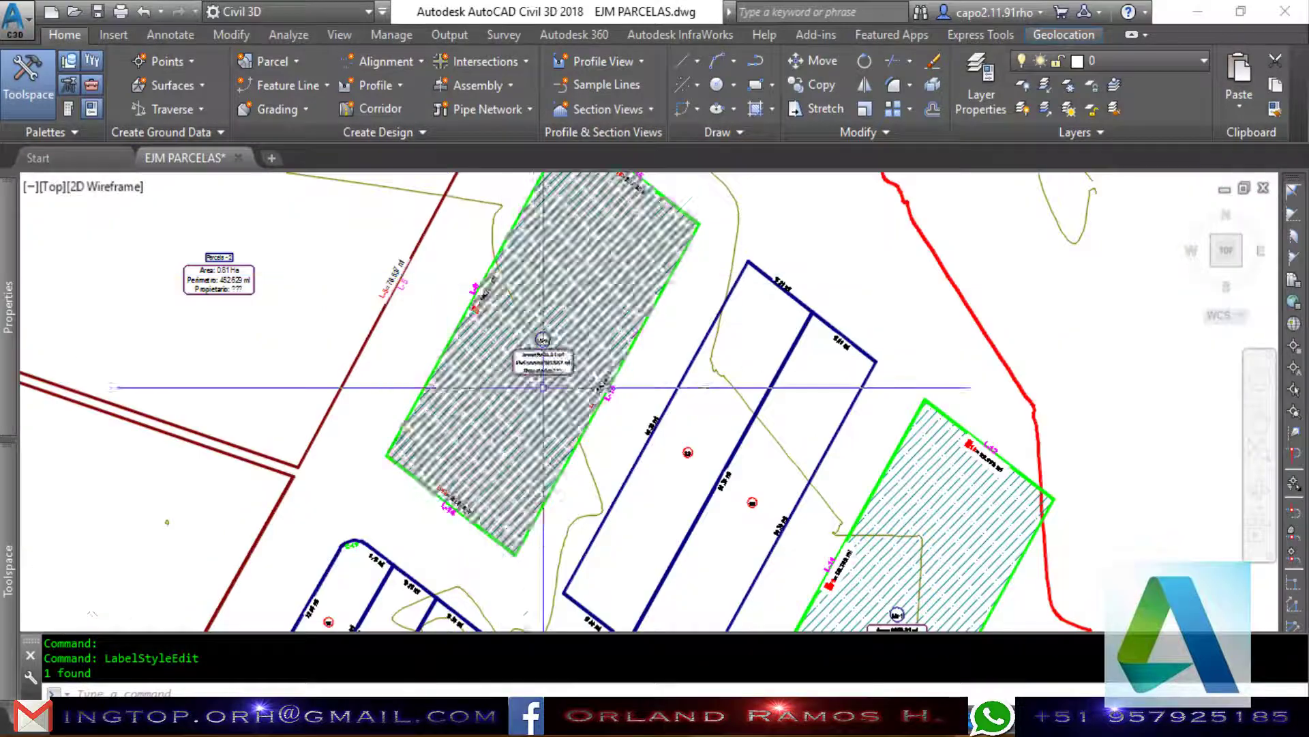
scroll(541, 355, up, 5)
scroll(544, 387, down, 2)
scroll(386, 402, up, 2)
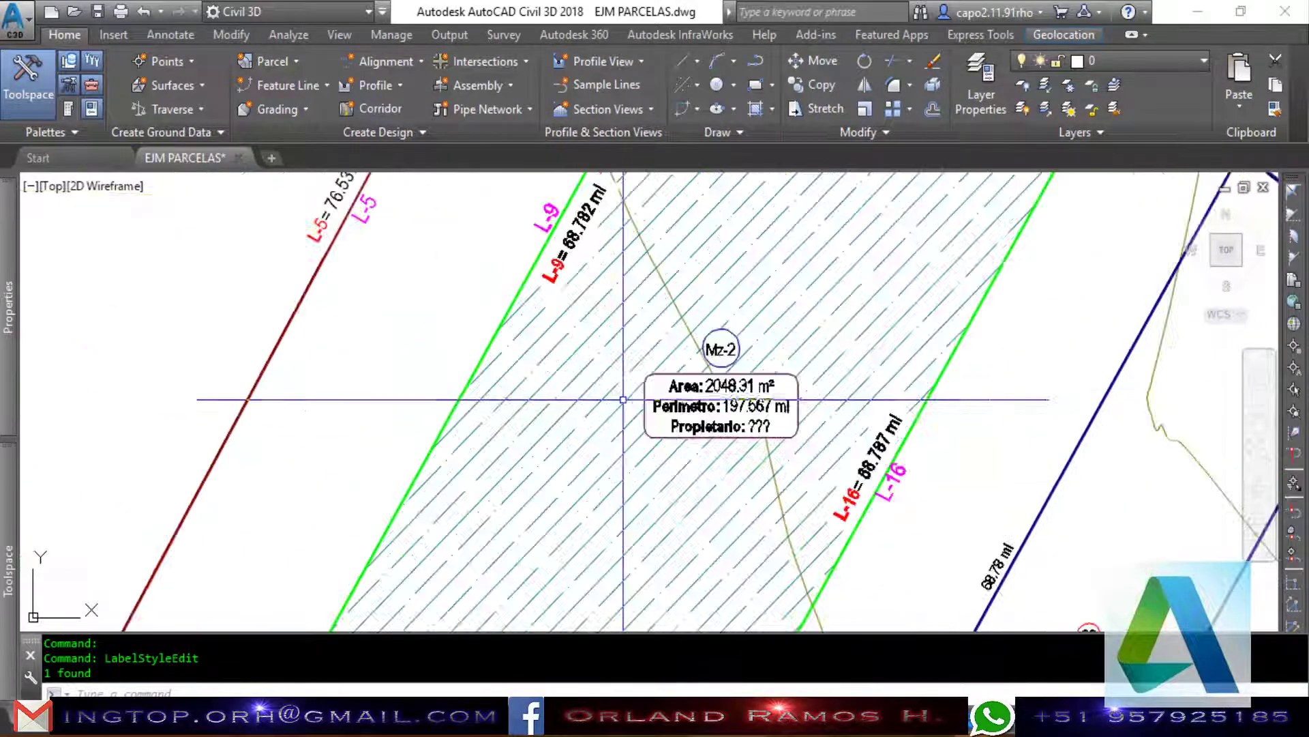
scroll(386, 403, down, 3)
scroll(545, 409, up, 2)
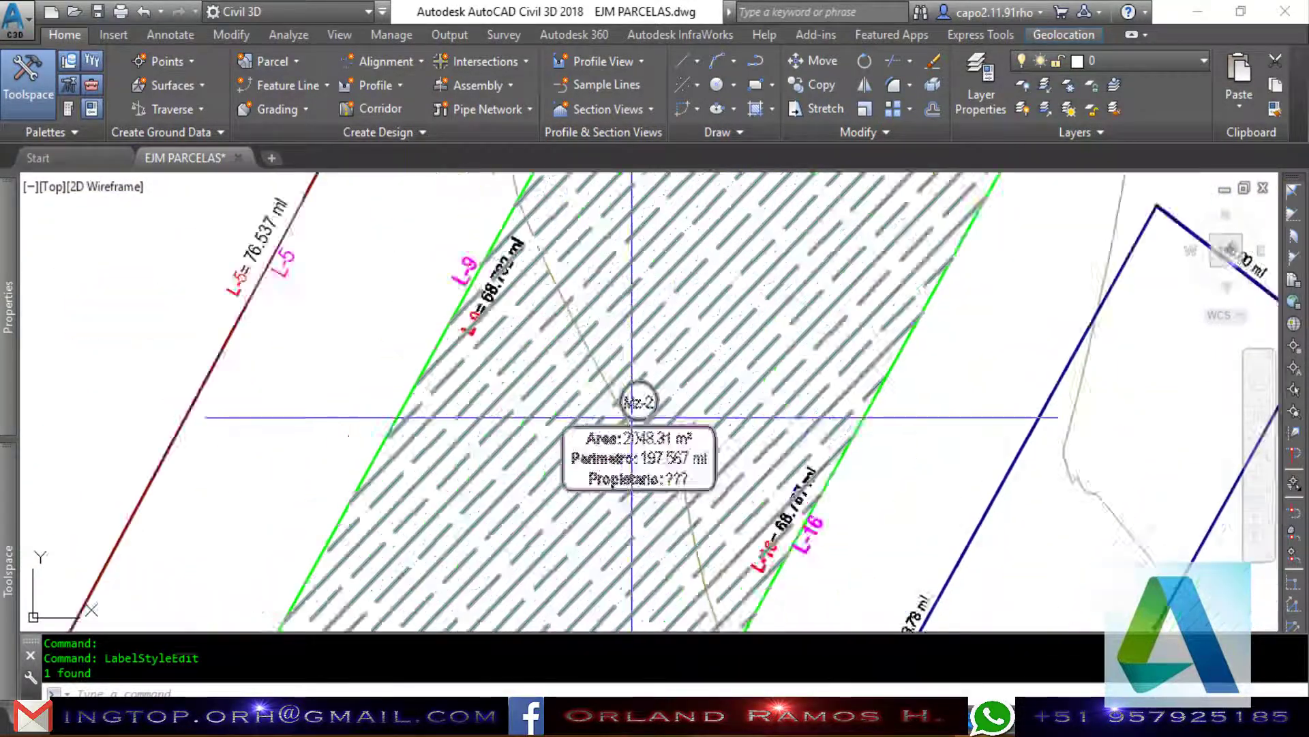
scroll(553, 382, up, 1)
scroll(553, 379, down, 3)
scroll(553, 379, up, 1)
scroll(459, 362, up, 1)
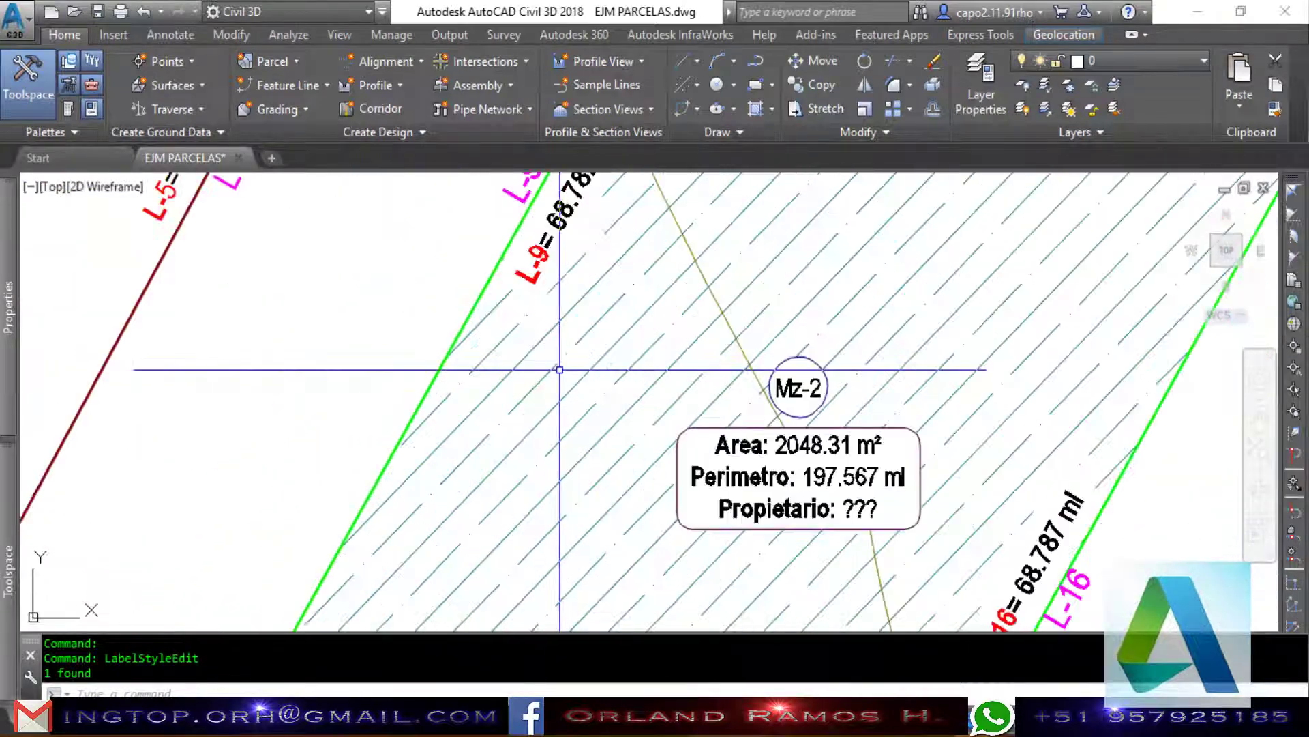
scroll(558, 369, down, 2)
scroll(418, 350, down, 2)
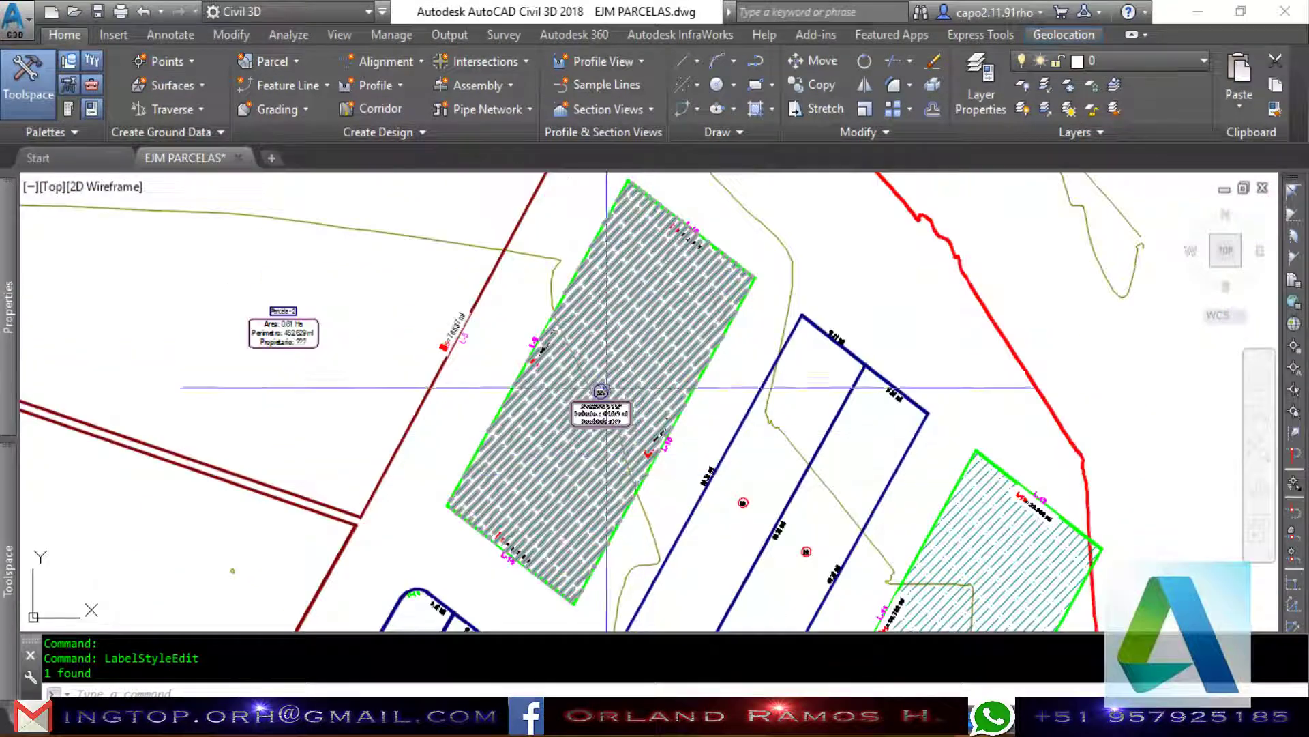
scroll(654, 372, up, 2)
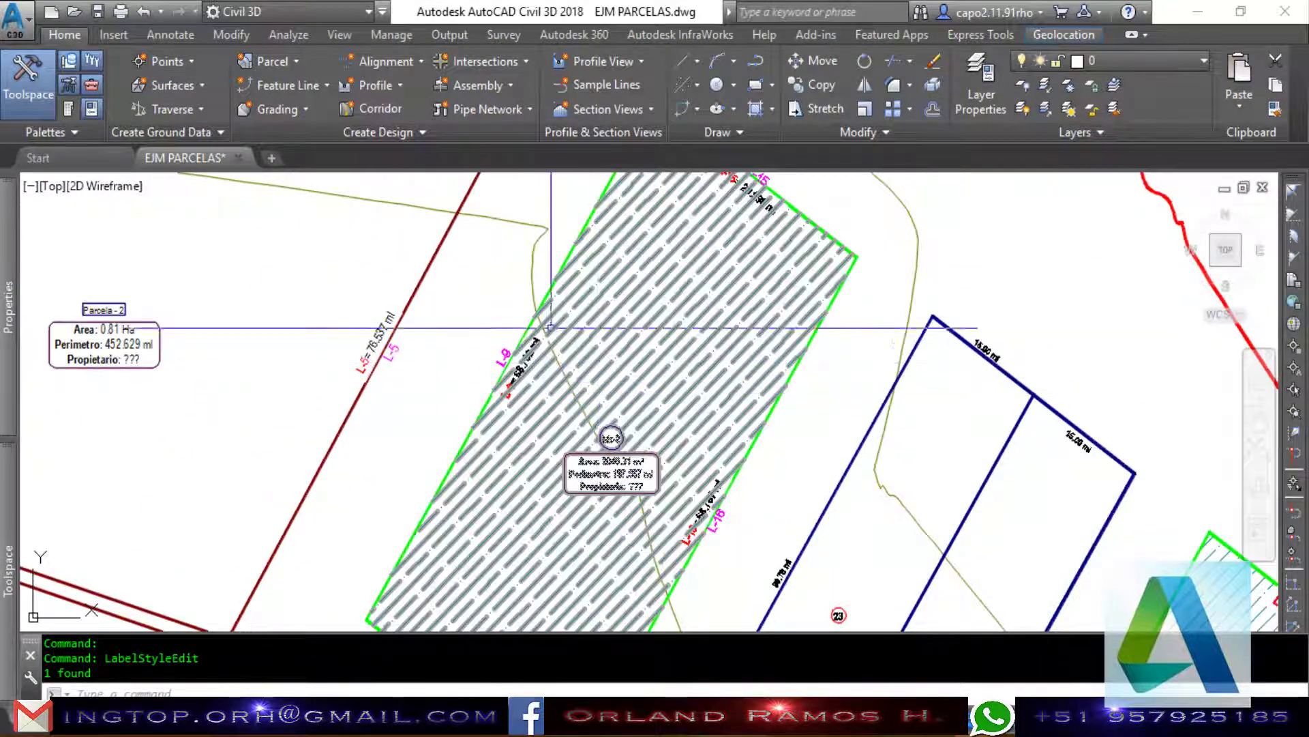
scroll(547, 308, up, 2)
scroll(566, 303, down, 3)
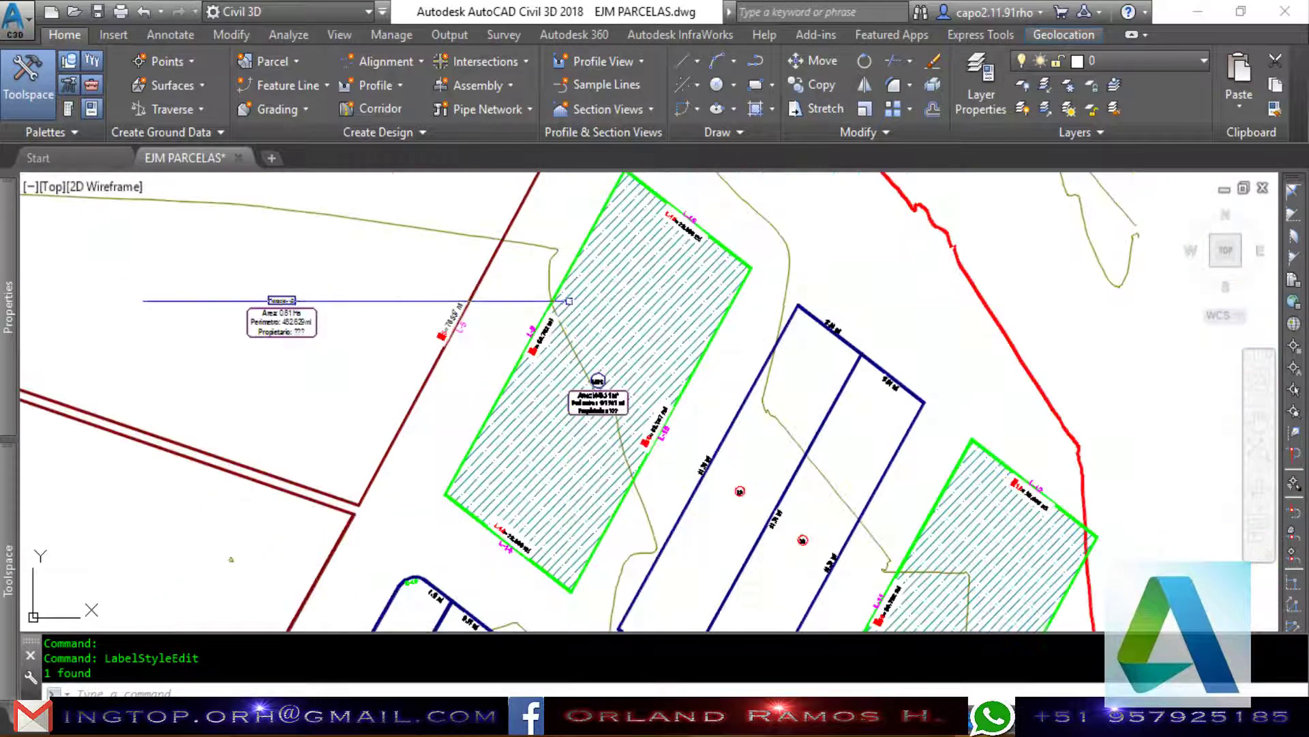
scroll(587, 362, up, 3)
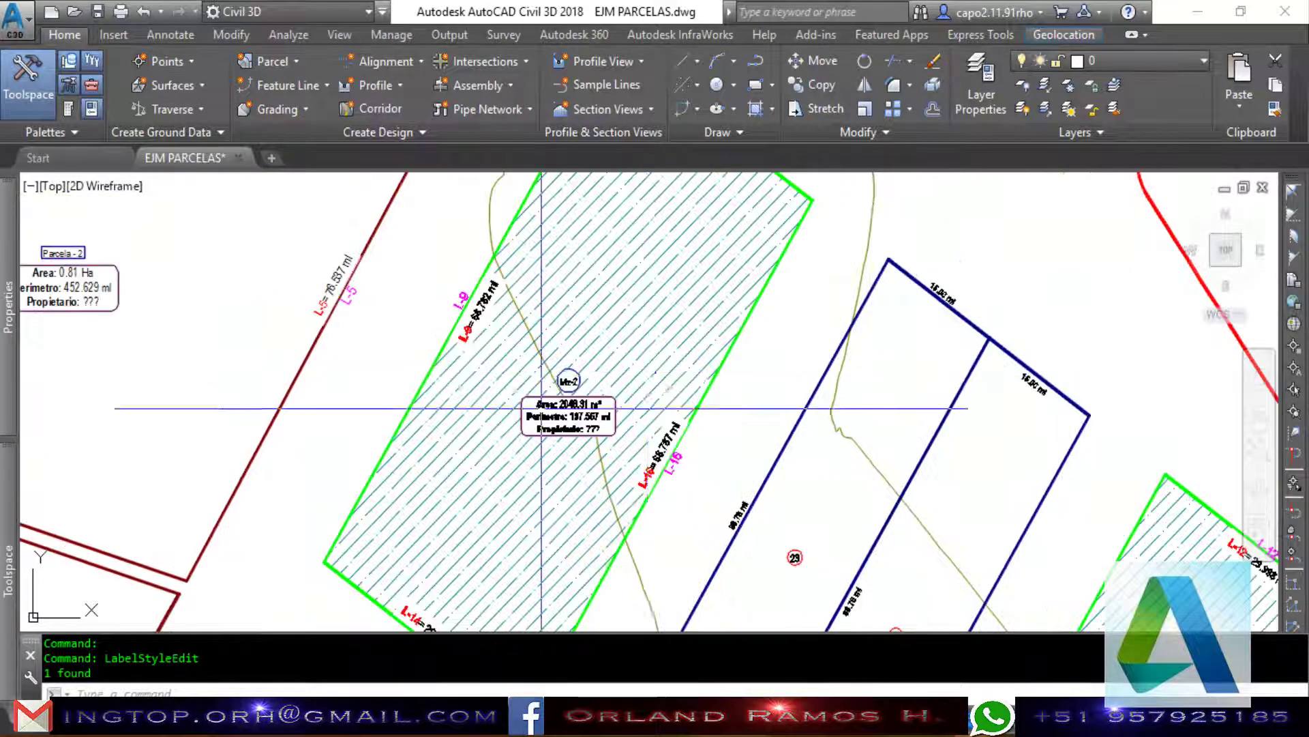
scroll(593, 382, up, 3)
scroll(599, 390, up, 2)
scroll(599, 390, up, 2)
scroll(600, 390, up, 2)
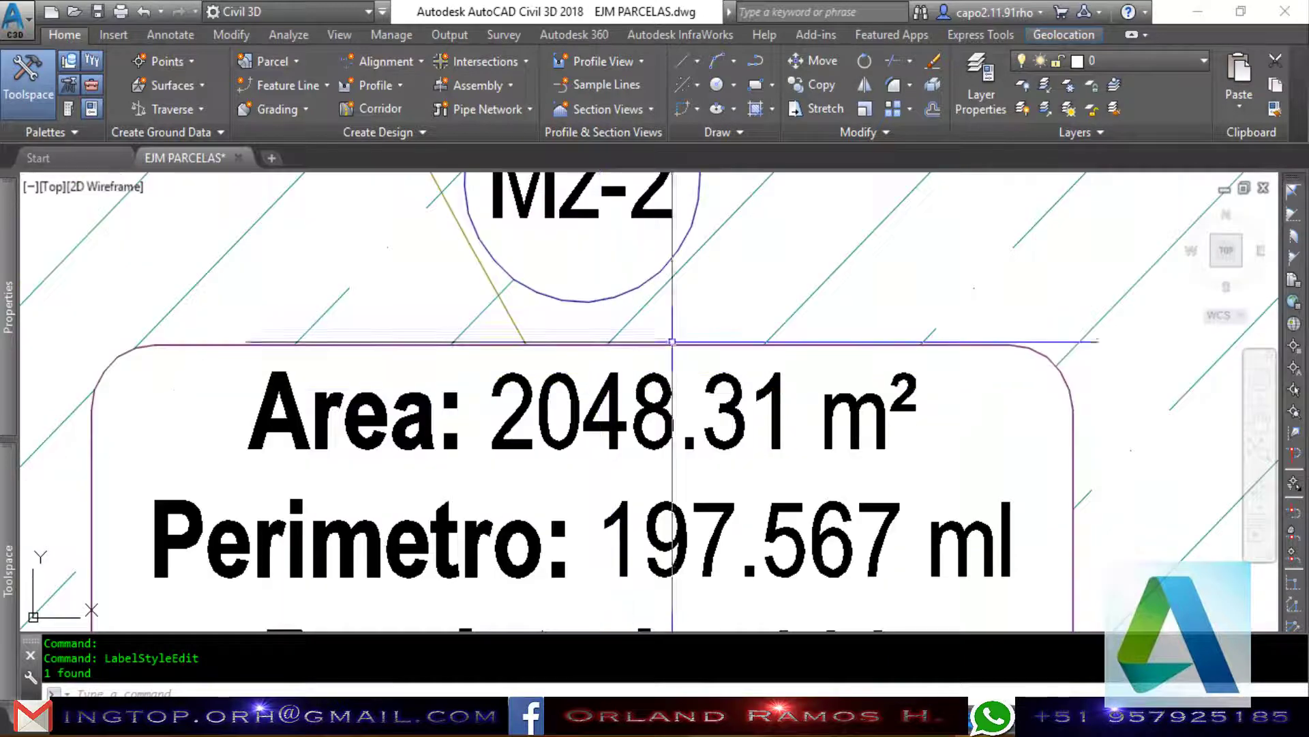
scroll(604, 410, down, 2)
scroll(607, 426, up, 2)
scroll(609, 435, down, 1)
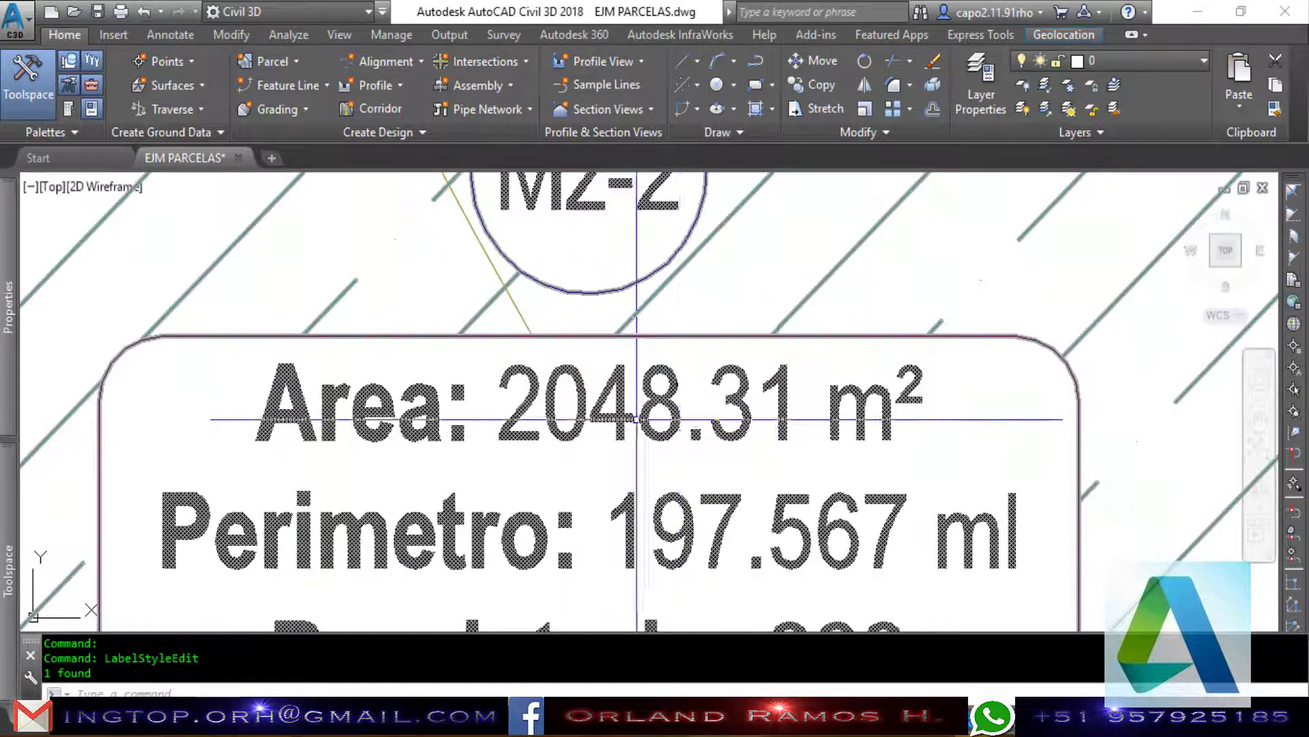
scroll(771, 410, down, 2)
scroll(771, 409, down, 1)
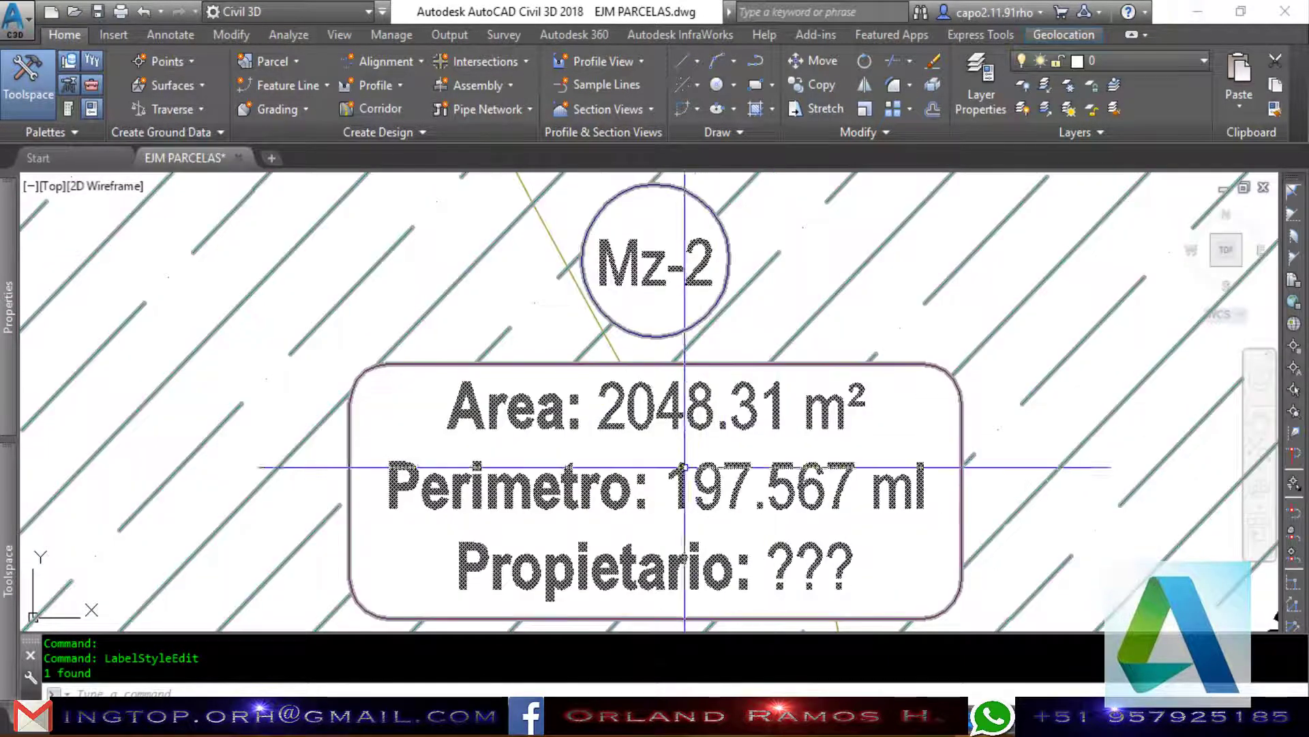
scroll(675, 436, down, 2)
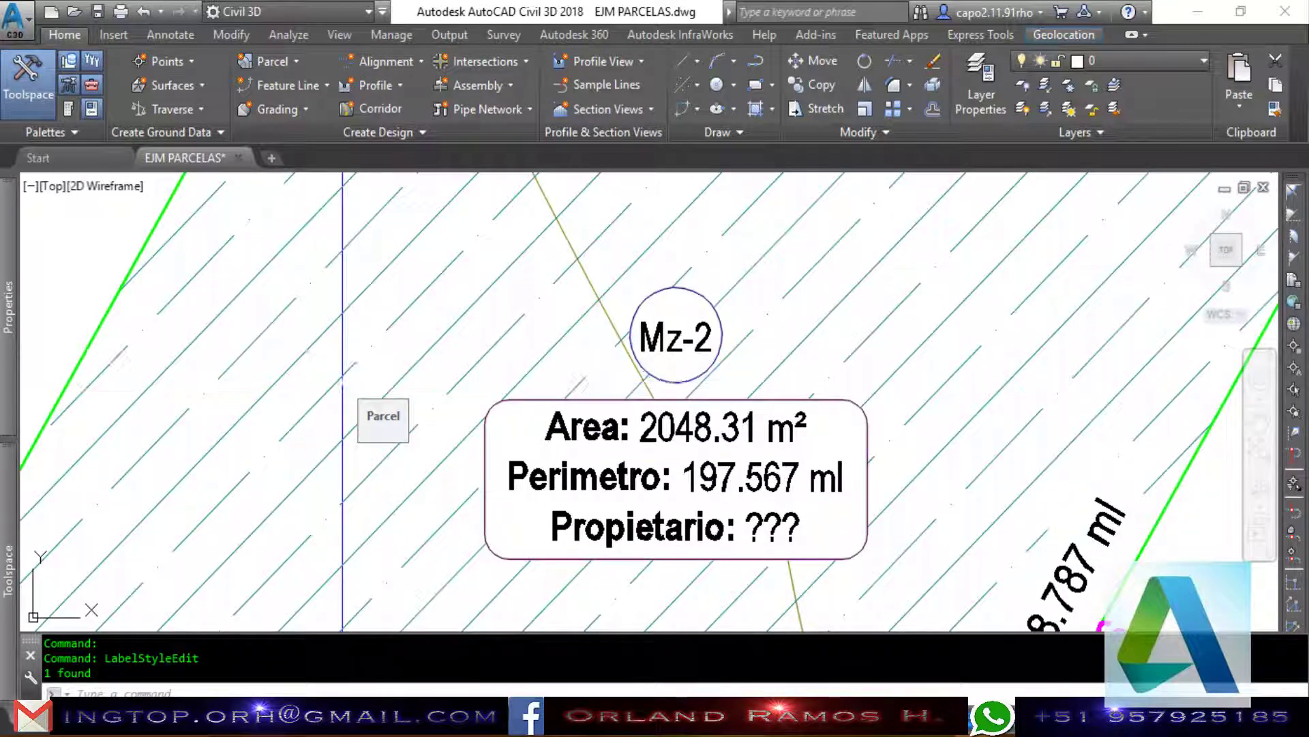
Compute 2048.31/4 in QuickCalc, copy the 512.0775 result, and close the calculator.
key(ctrl+8)
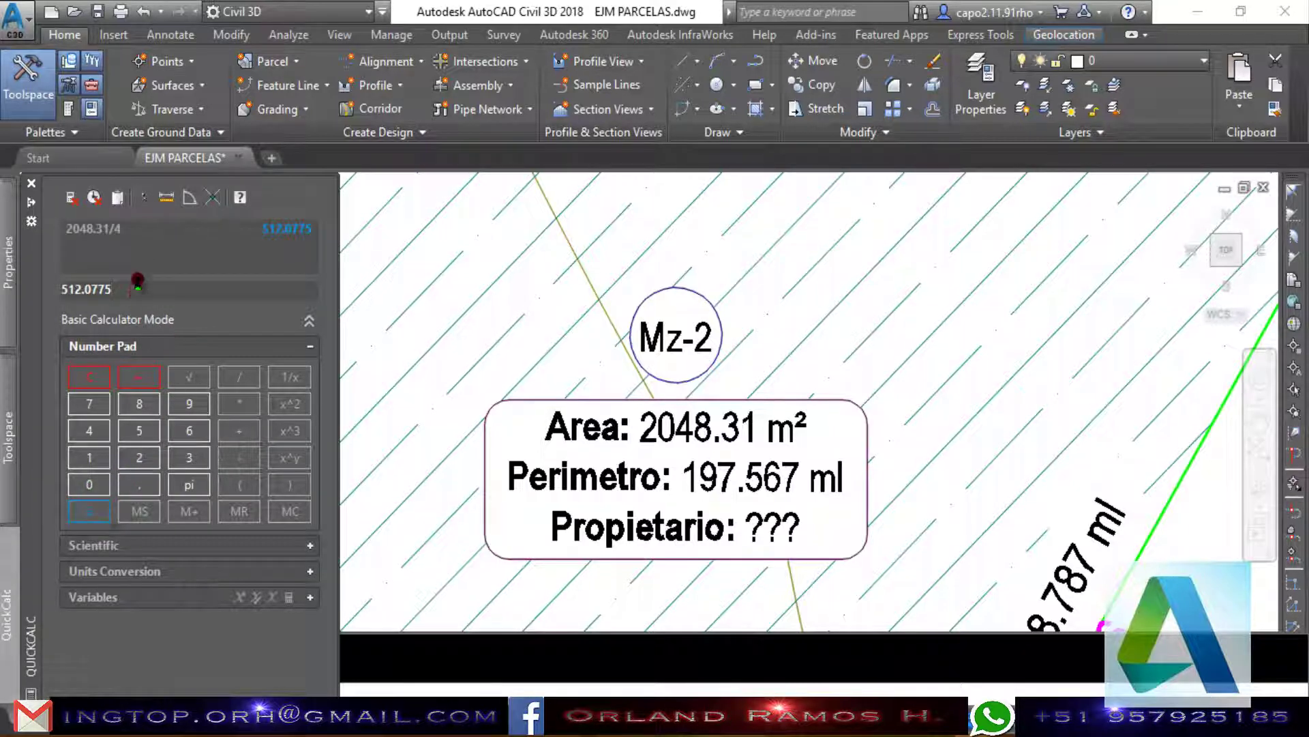
right_click(83, 289)
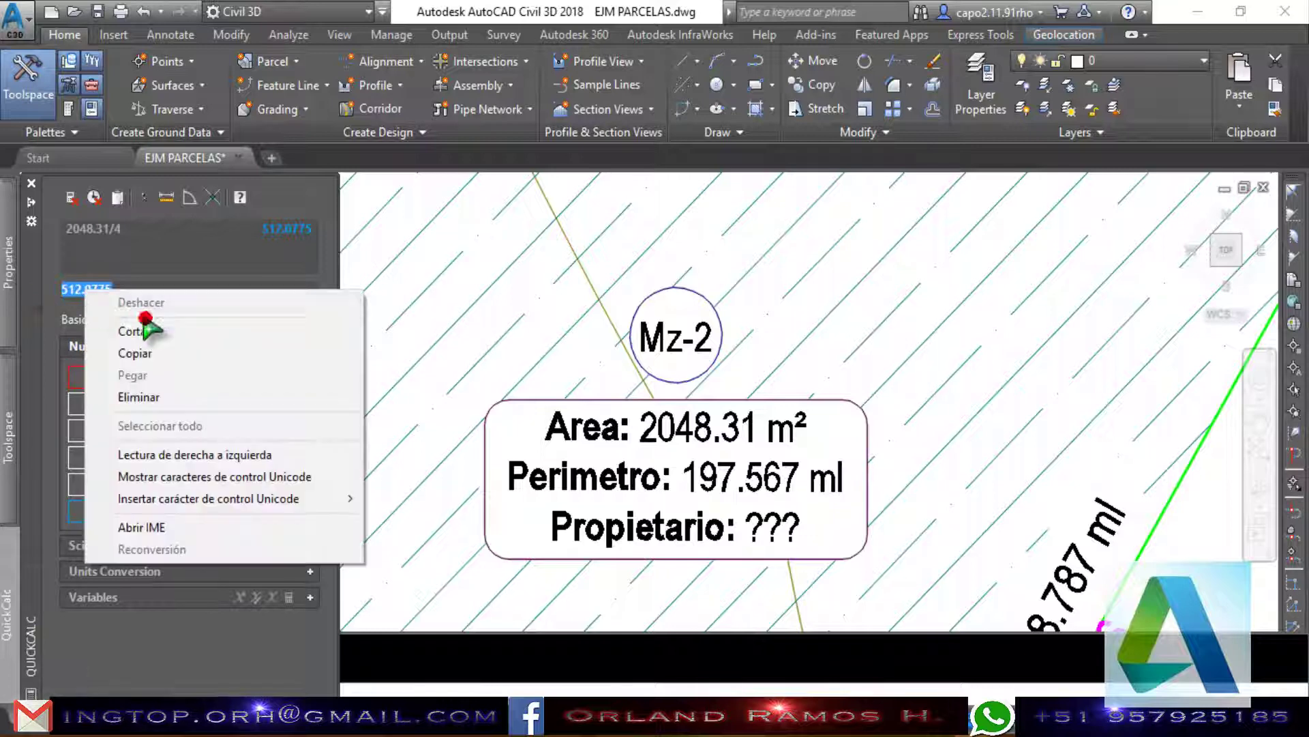
click(156, 348)
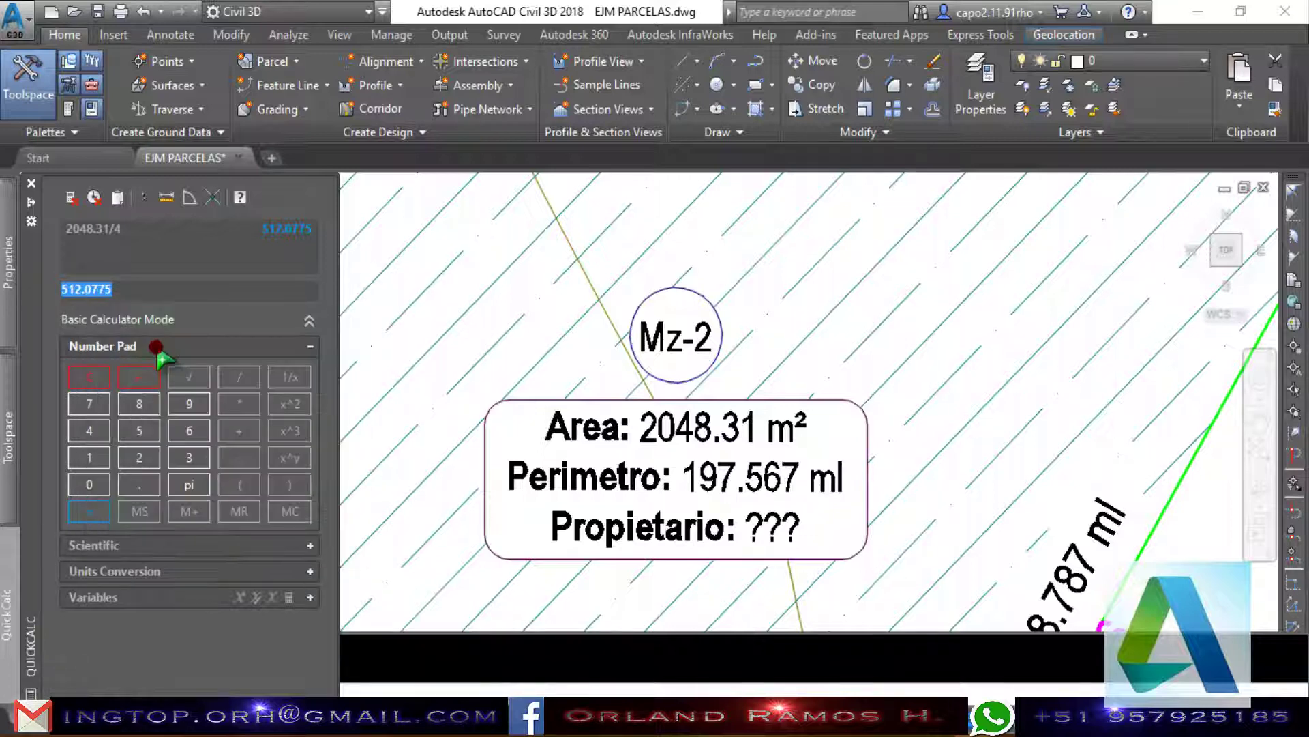
click(30, 185)
Set the parcel layout minimum area to 512.0775, keeping Create parcel from remainder.
click(296, 62)
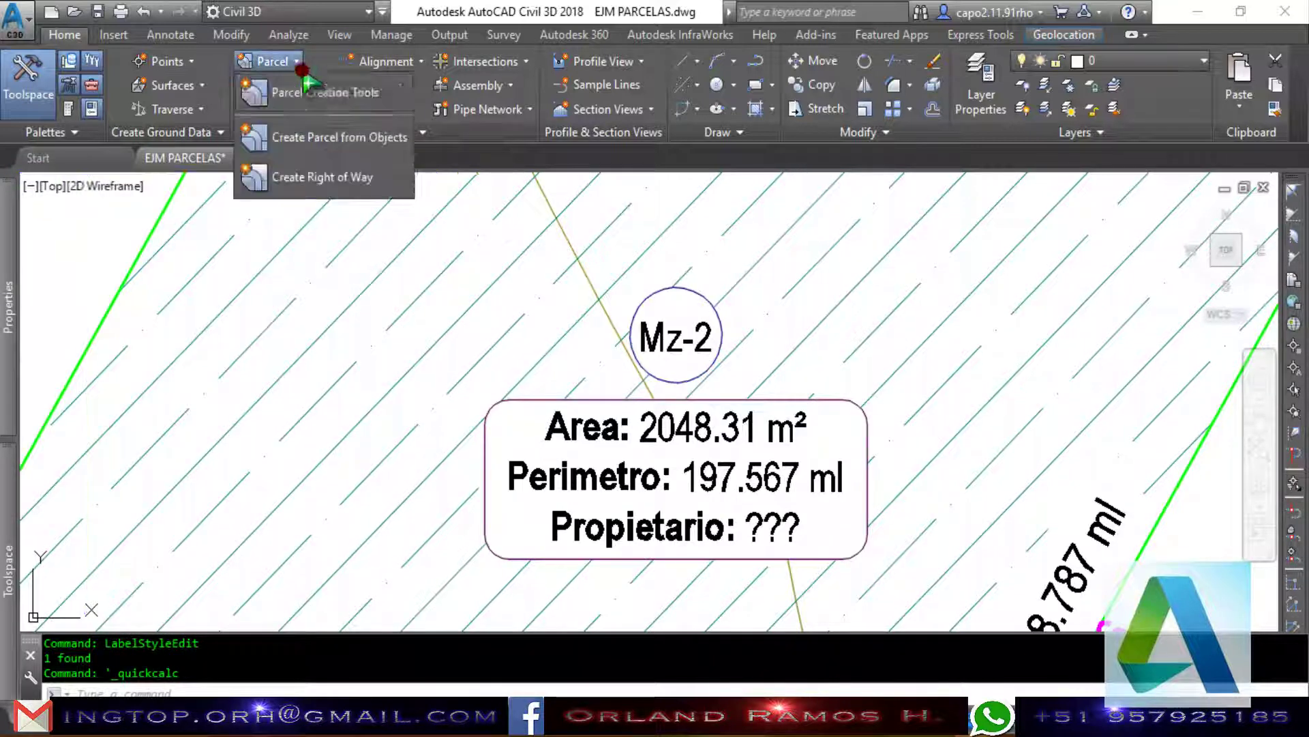
click(320, 138)
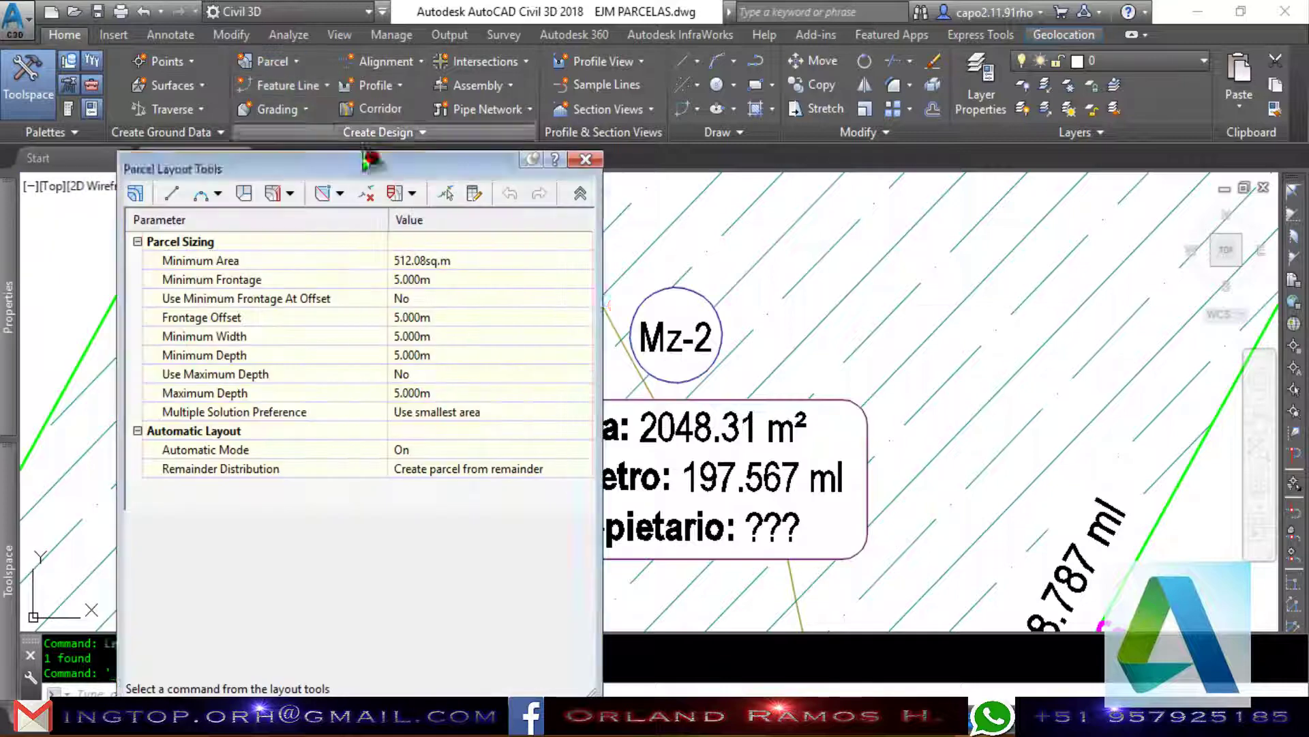
click(451, 259)
right_click(464, 257)
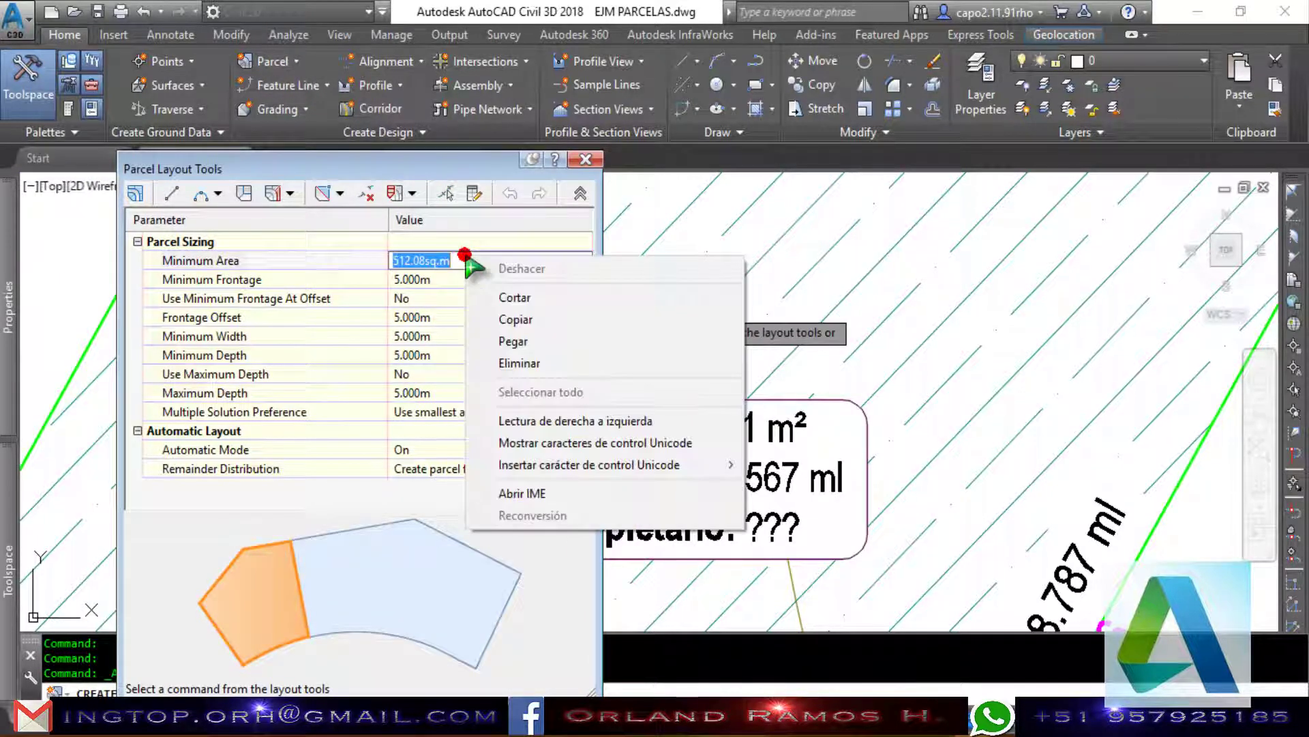
click(554, 340)
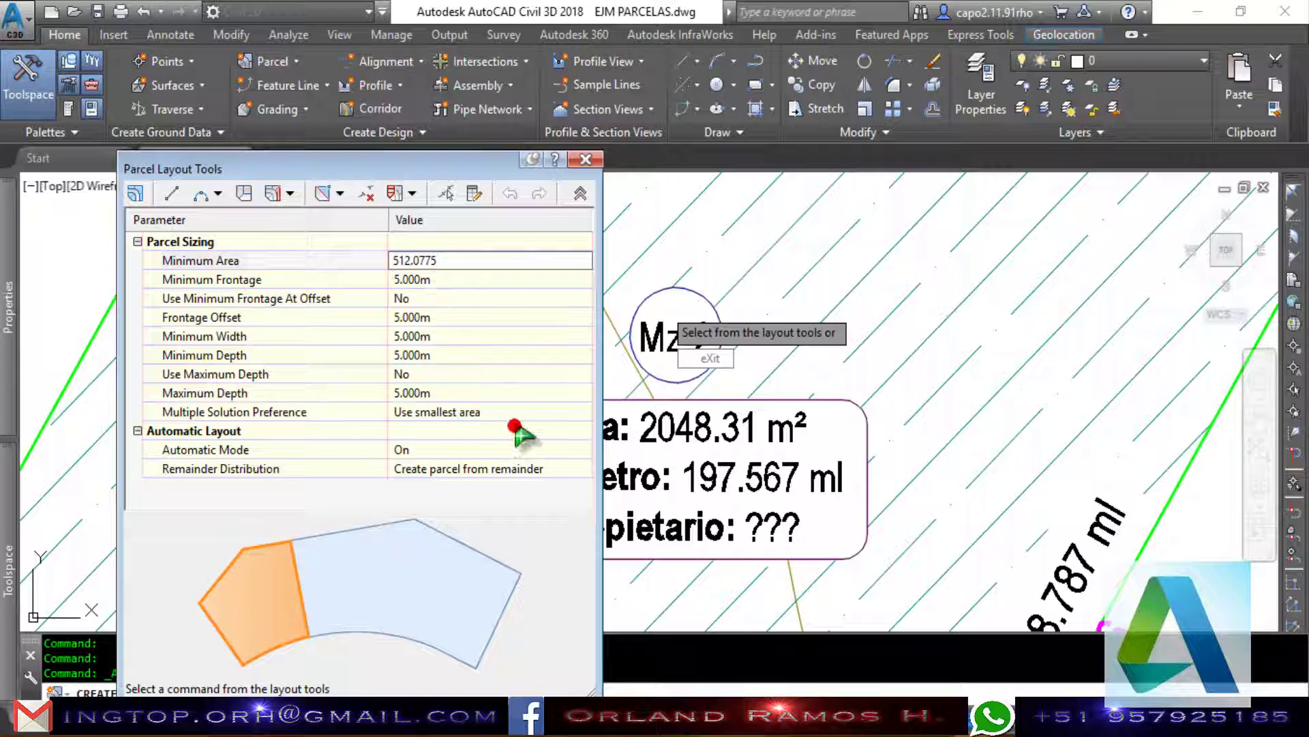
click(523, 471)
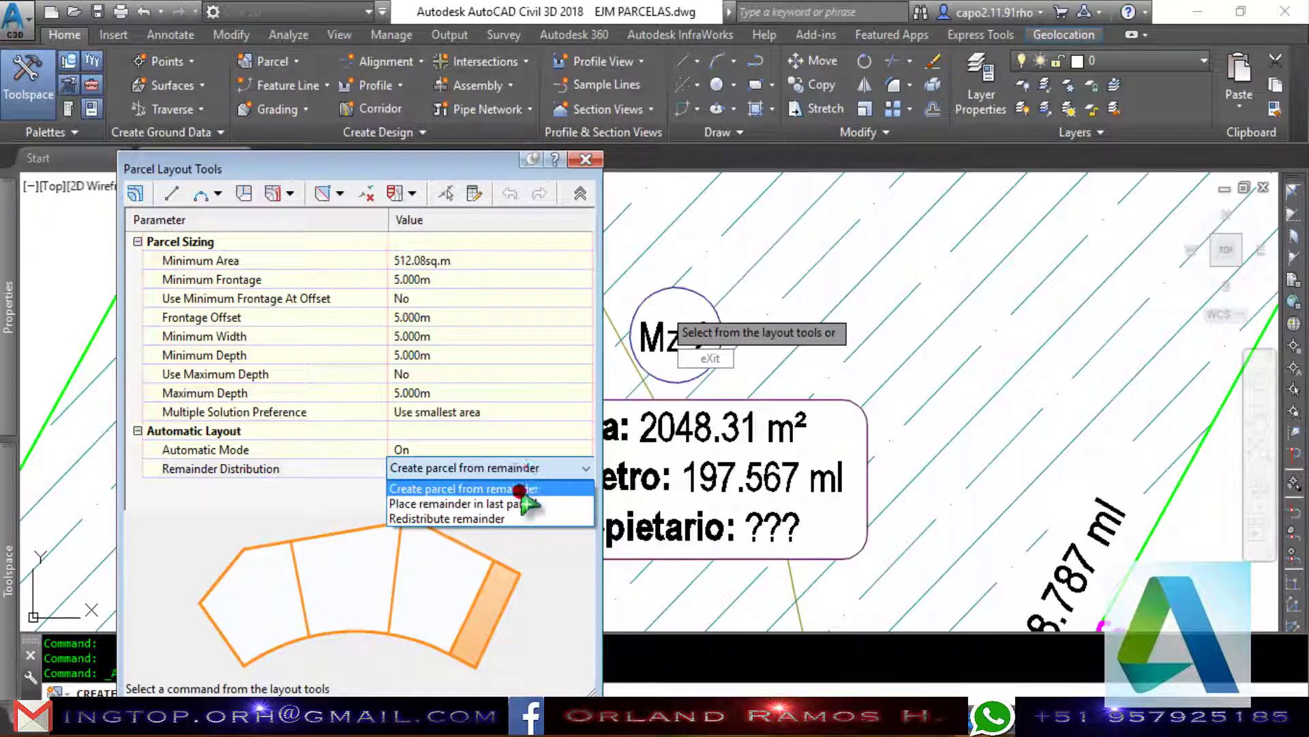
click(521, 488)
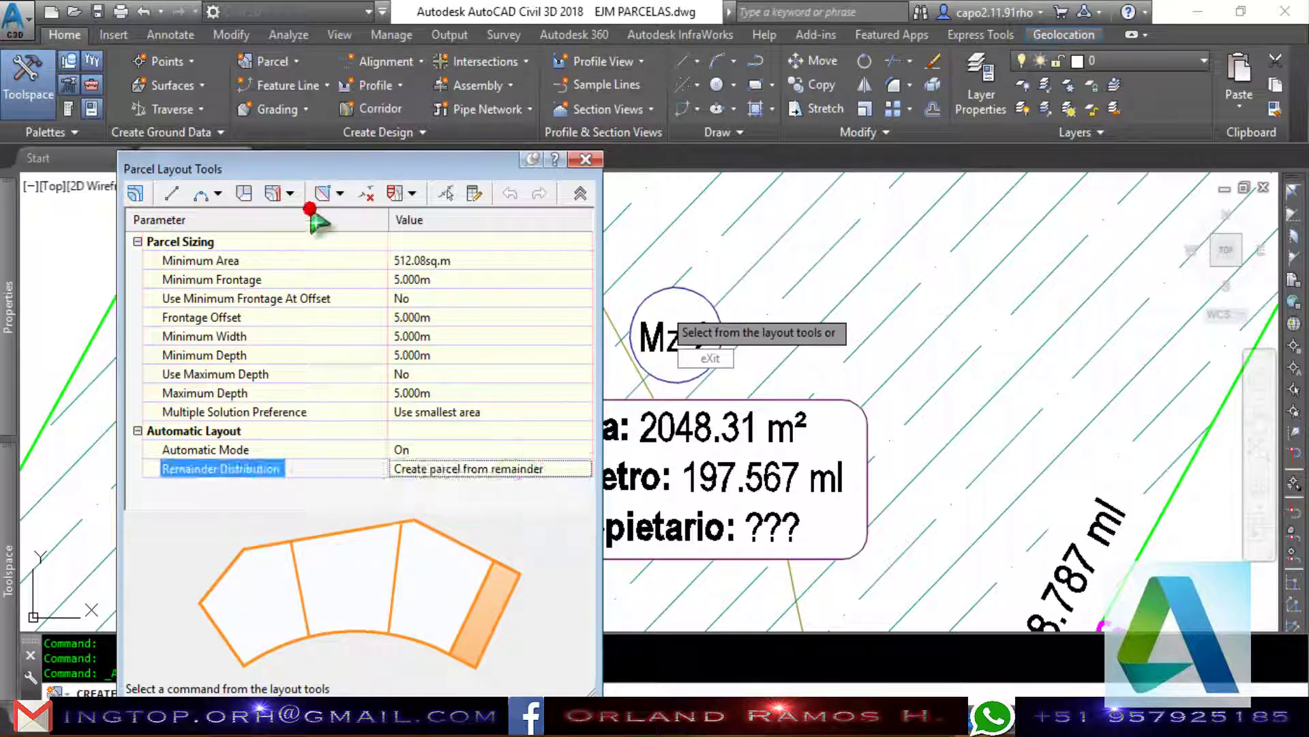
Start slide-line creation in site MANZANA with parcel style 1.3 ESTILO 3 CON HATCH.
click(290, 198)
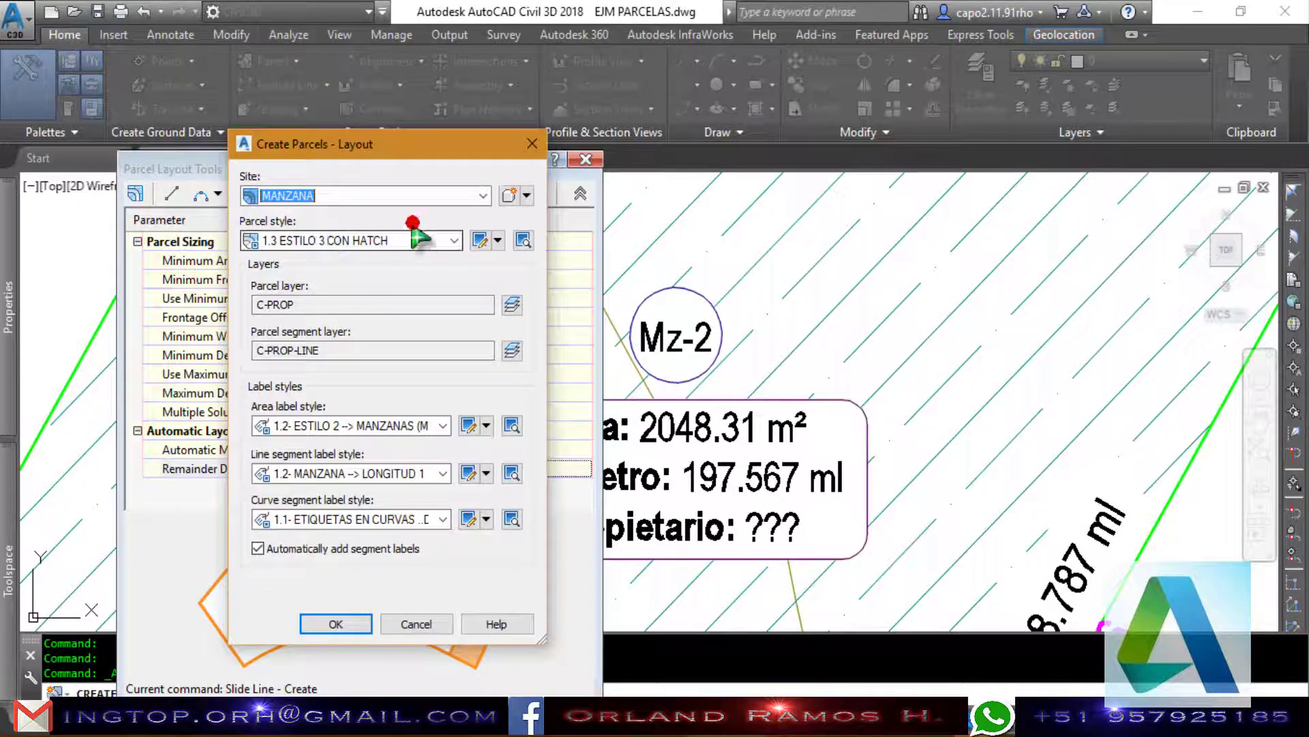
click(485, 197)
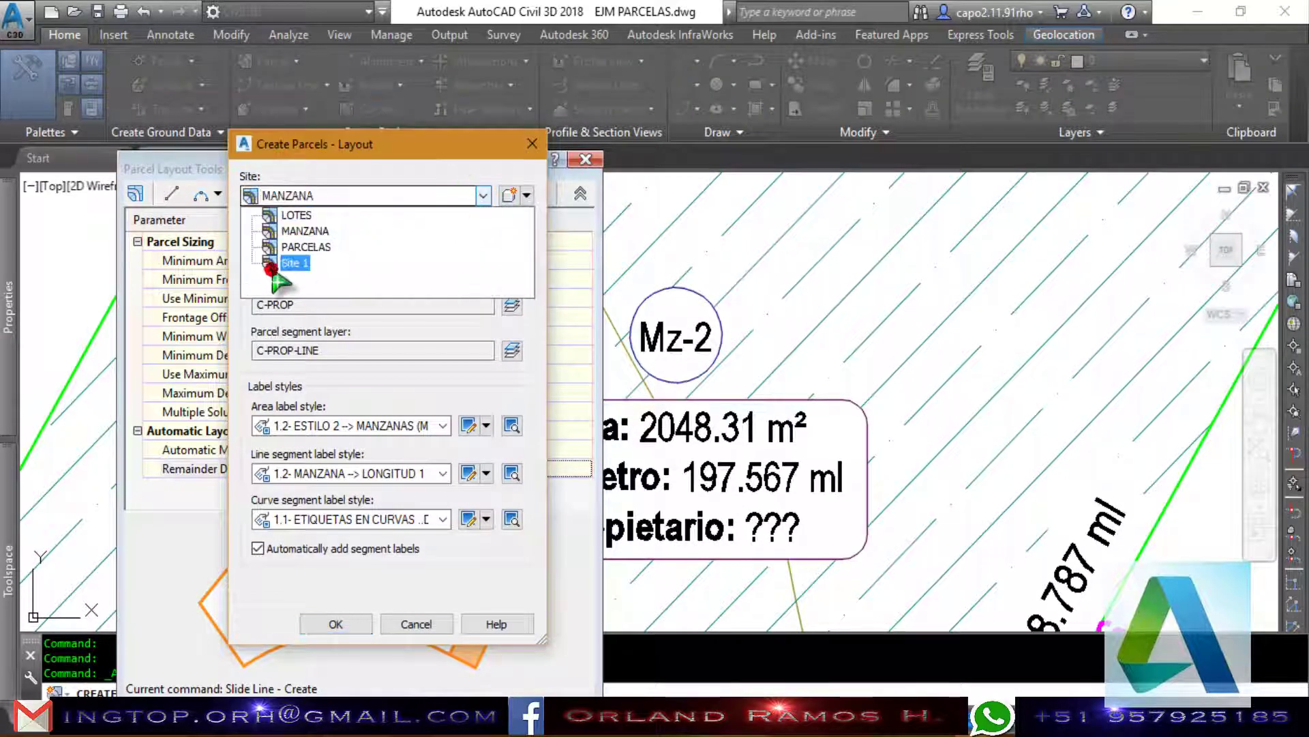
click(305, 231)
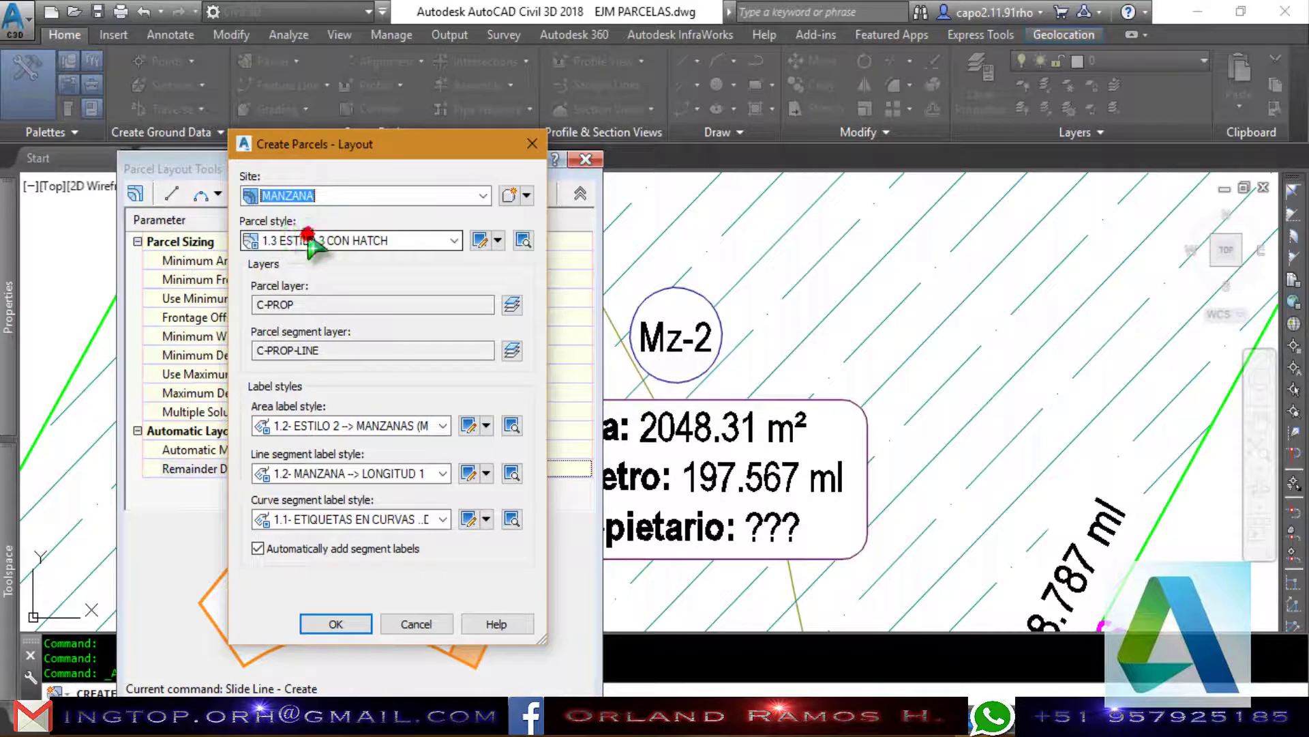
click(456, 240)
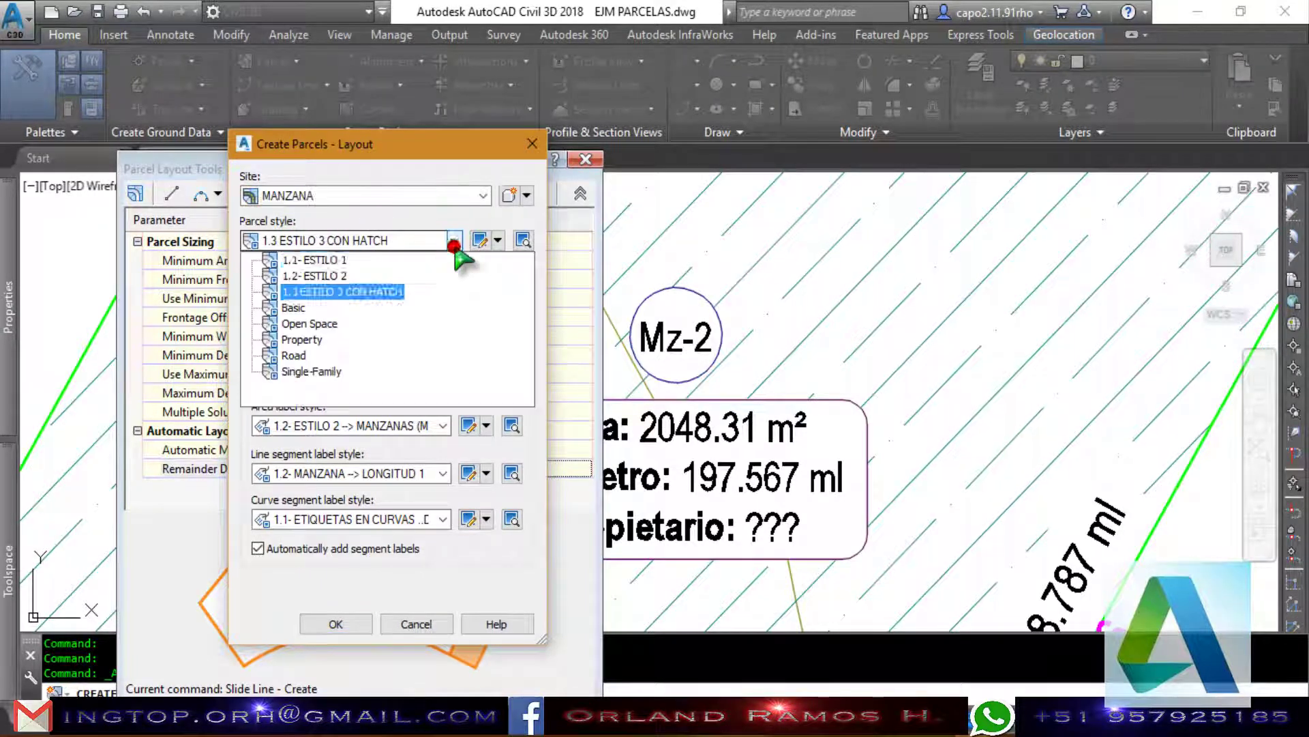
click(359, 292)
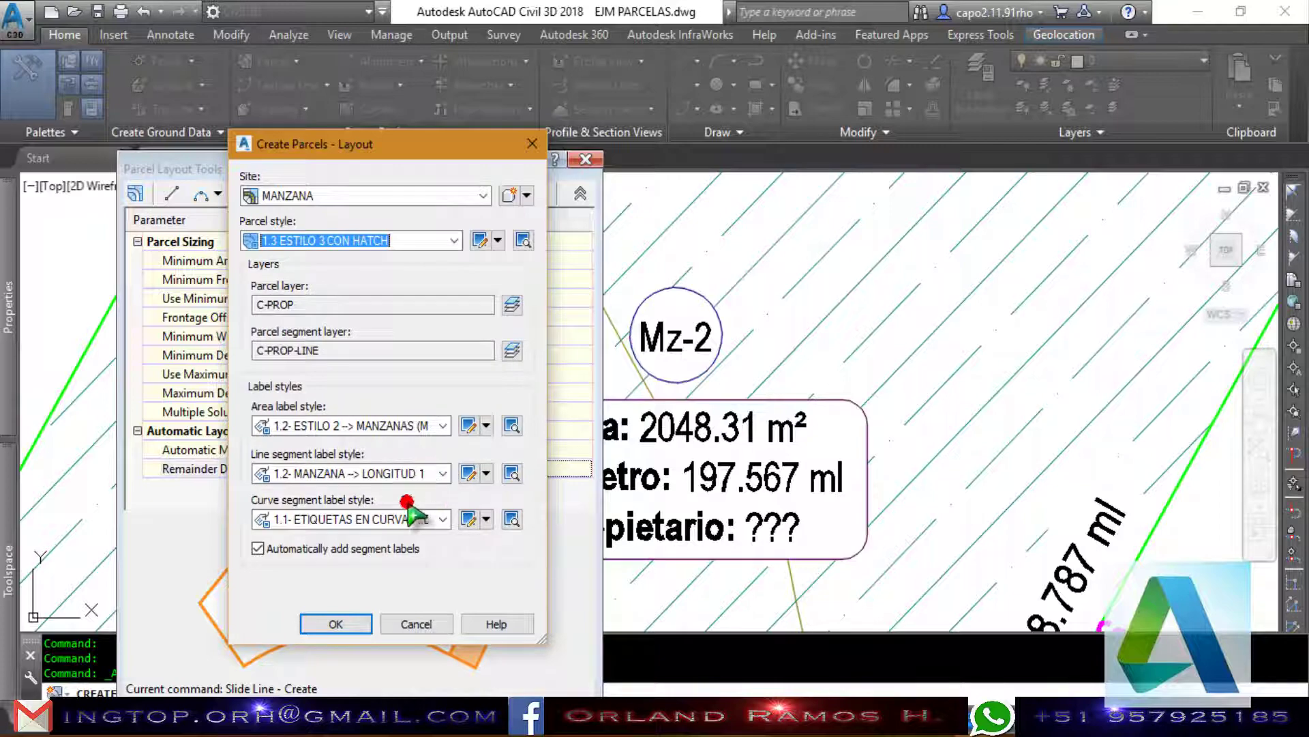
click(344, 622)
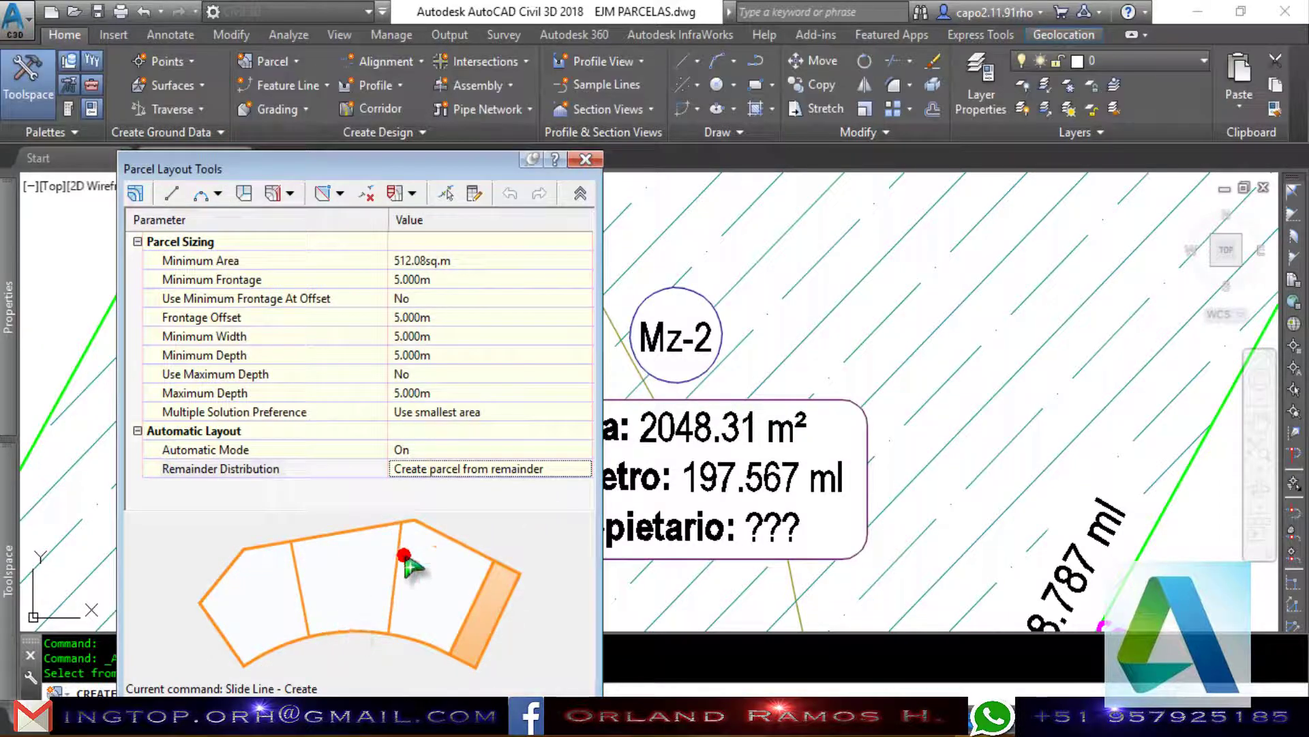
Select parcel Mz-2 and set its bottom corner as the frontage start.
scroll(880, 375, down, 3)
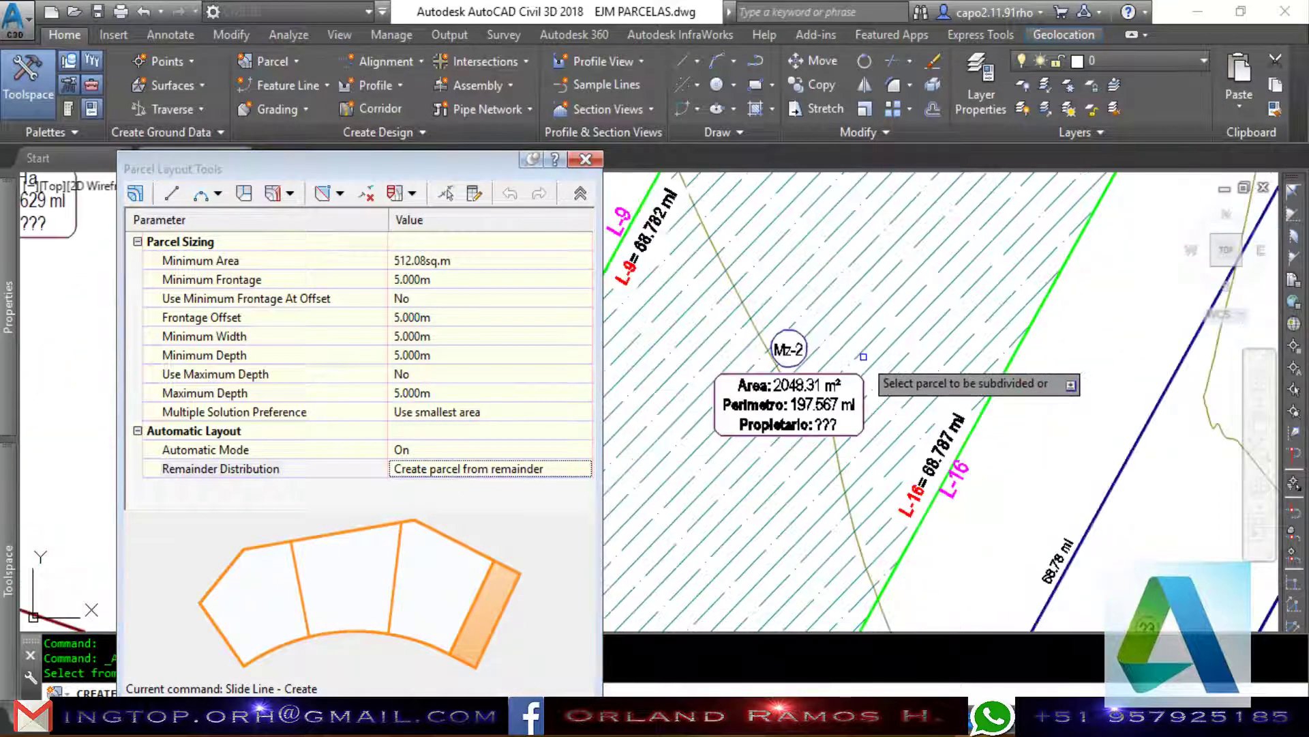
scroll(868, 375, down, 2)
scroll(844, 386, up, 2)
scroll(839, 372, down, 1)
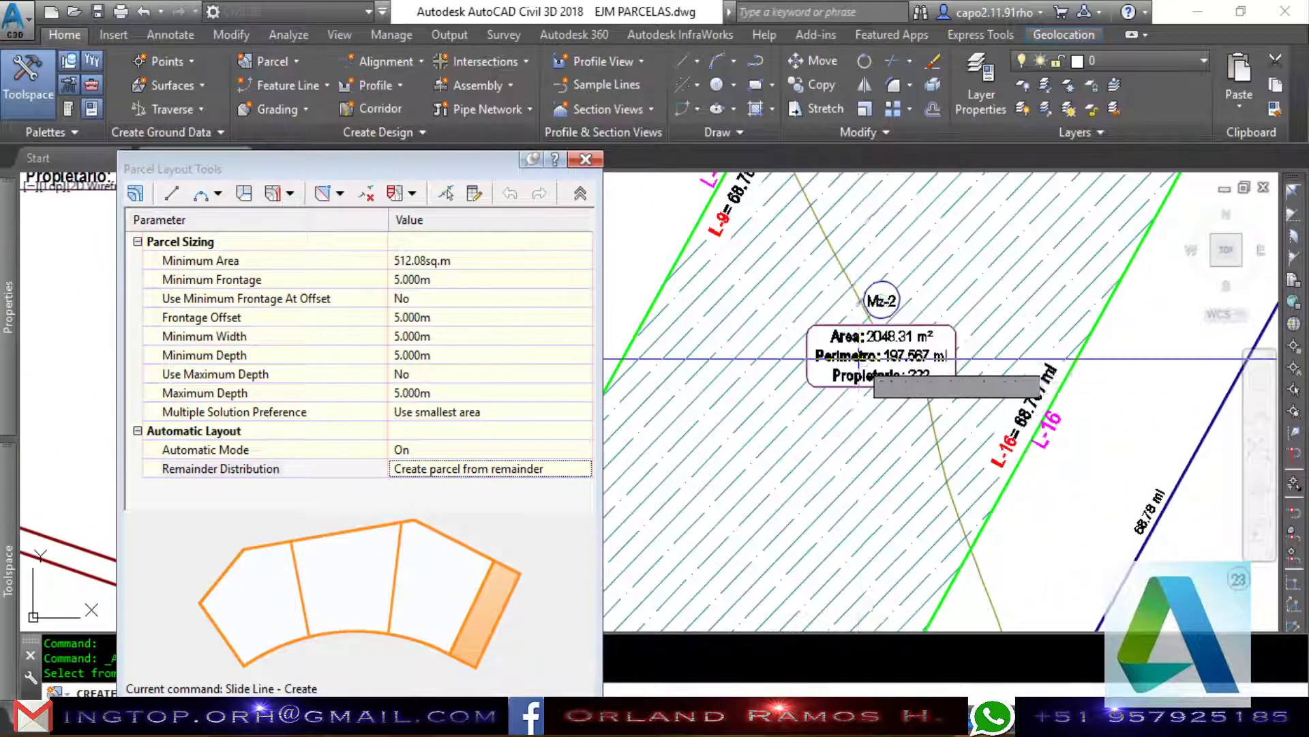
click(849, 358)
scroll(839, 341, down, 1)
scroll(829, 332, down, 2)
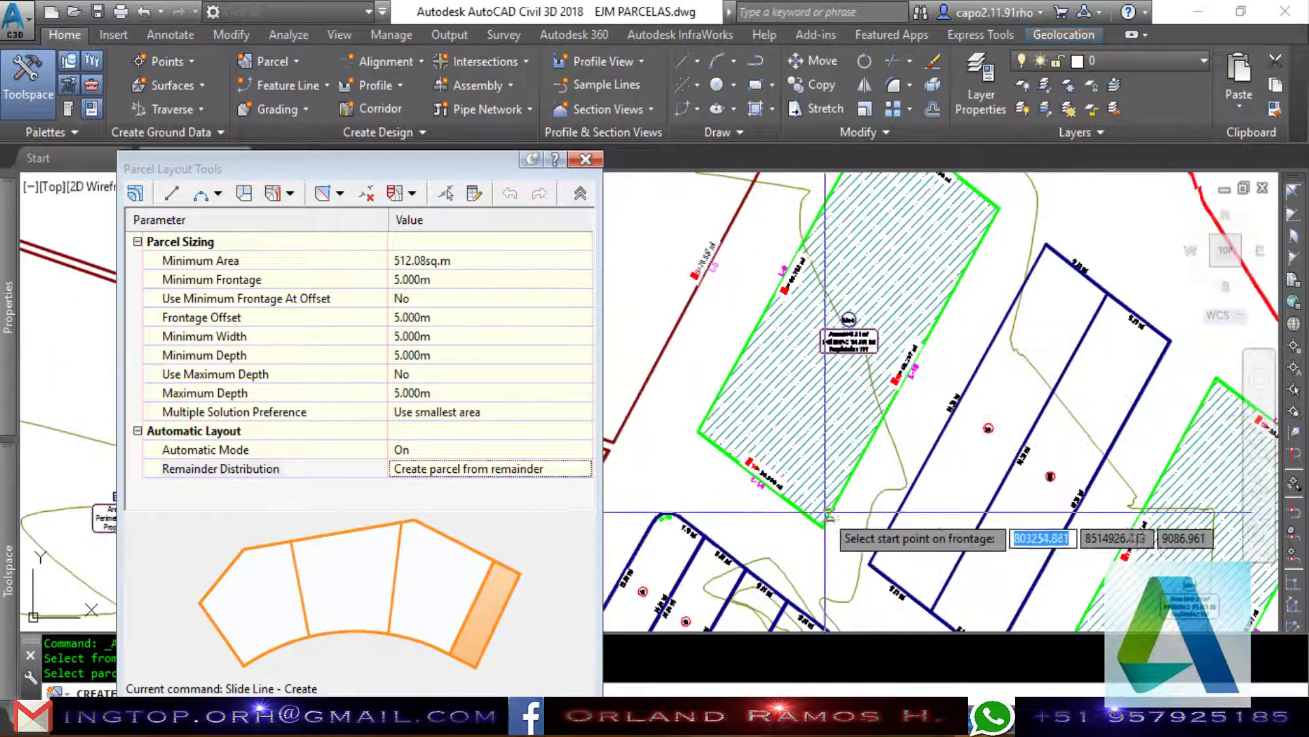
scroll(831, 534, up, 3)
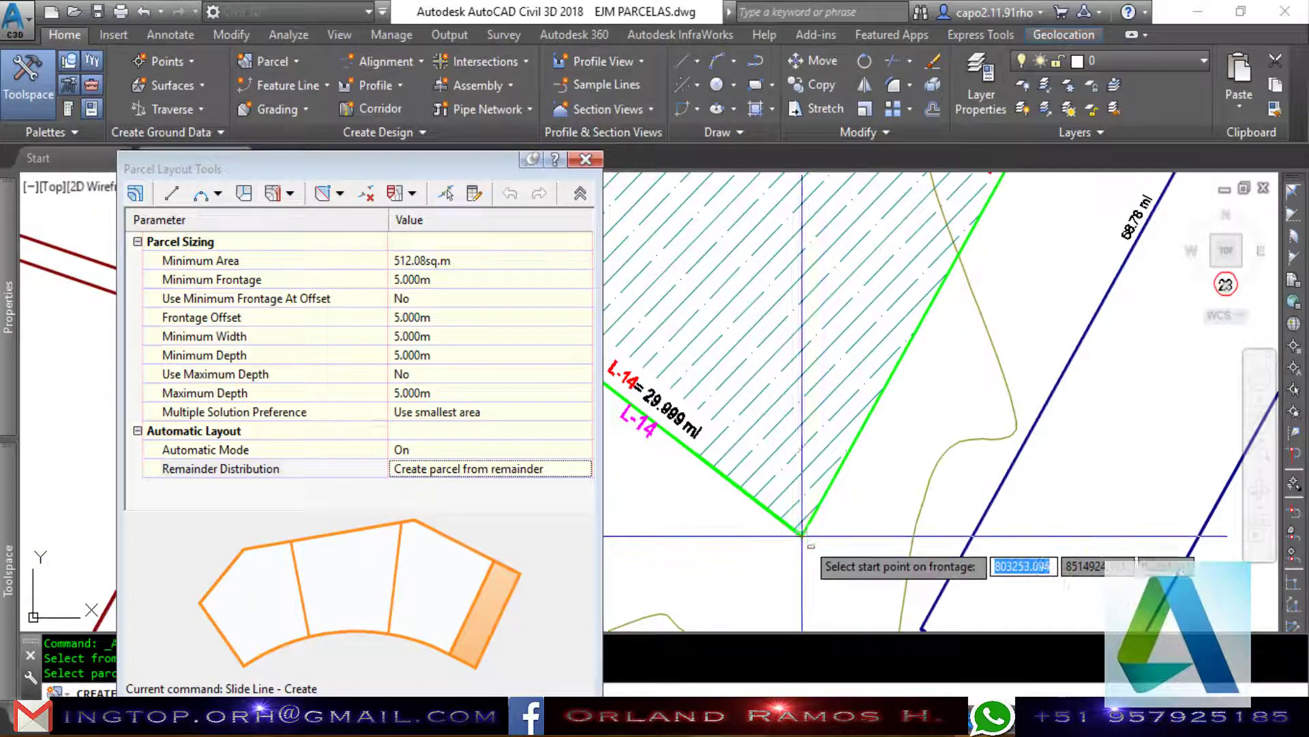
scroll(804, 529, up, 2)
click(795, 530)
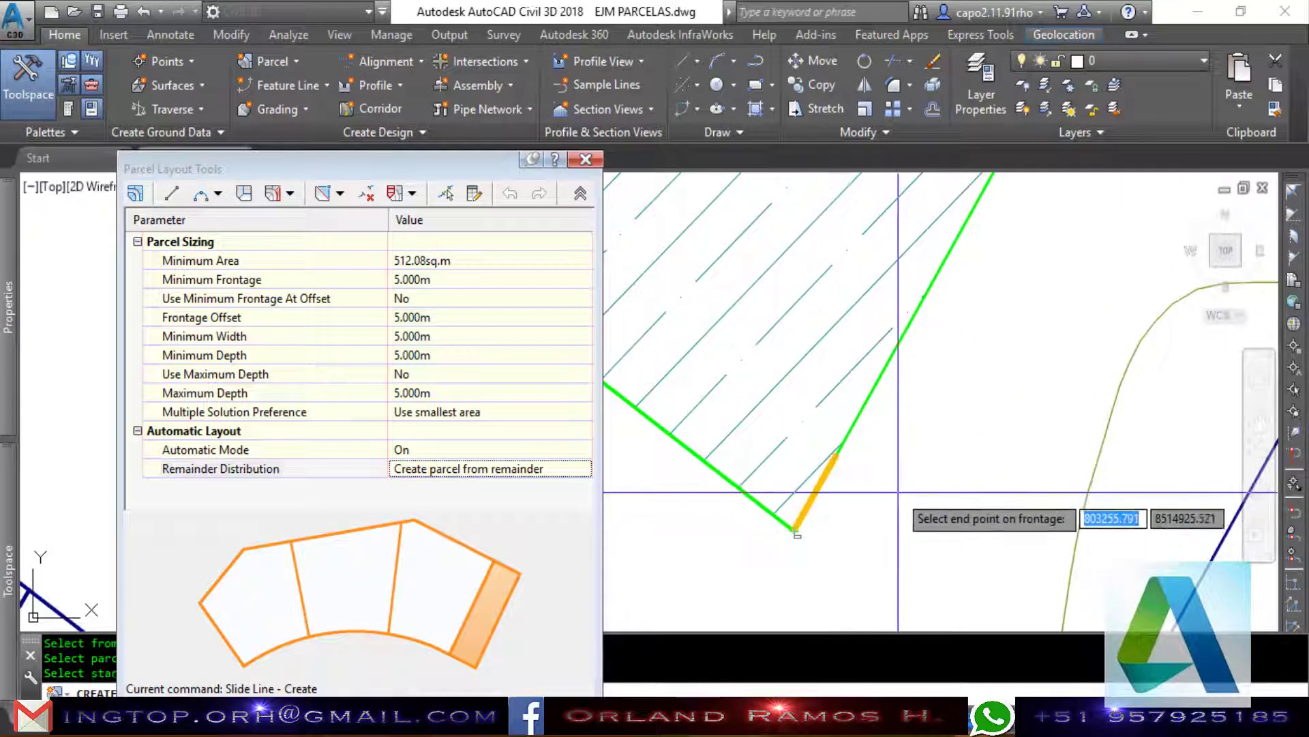
Set the frontage end at the top corner and the dividing-line angle at the lower corner.
scroll(801, 539, down, 1)
scroll(829, 562, down, 1)
scroll(839, 571, down, 2)
scroll(930, 345, up, 2)
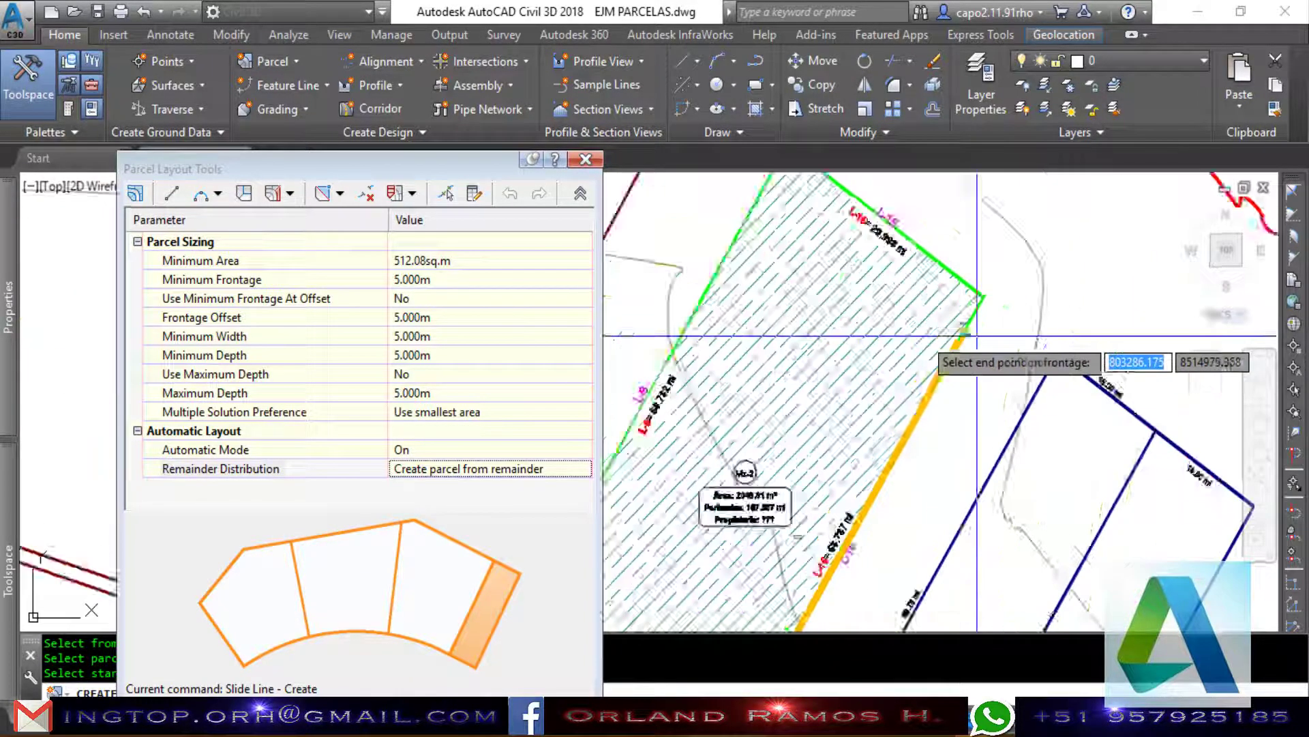
scroll(989, 281, up, 1)
scroll(992, 274, up, 1)
click(991, 274)
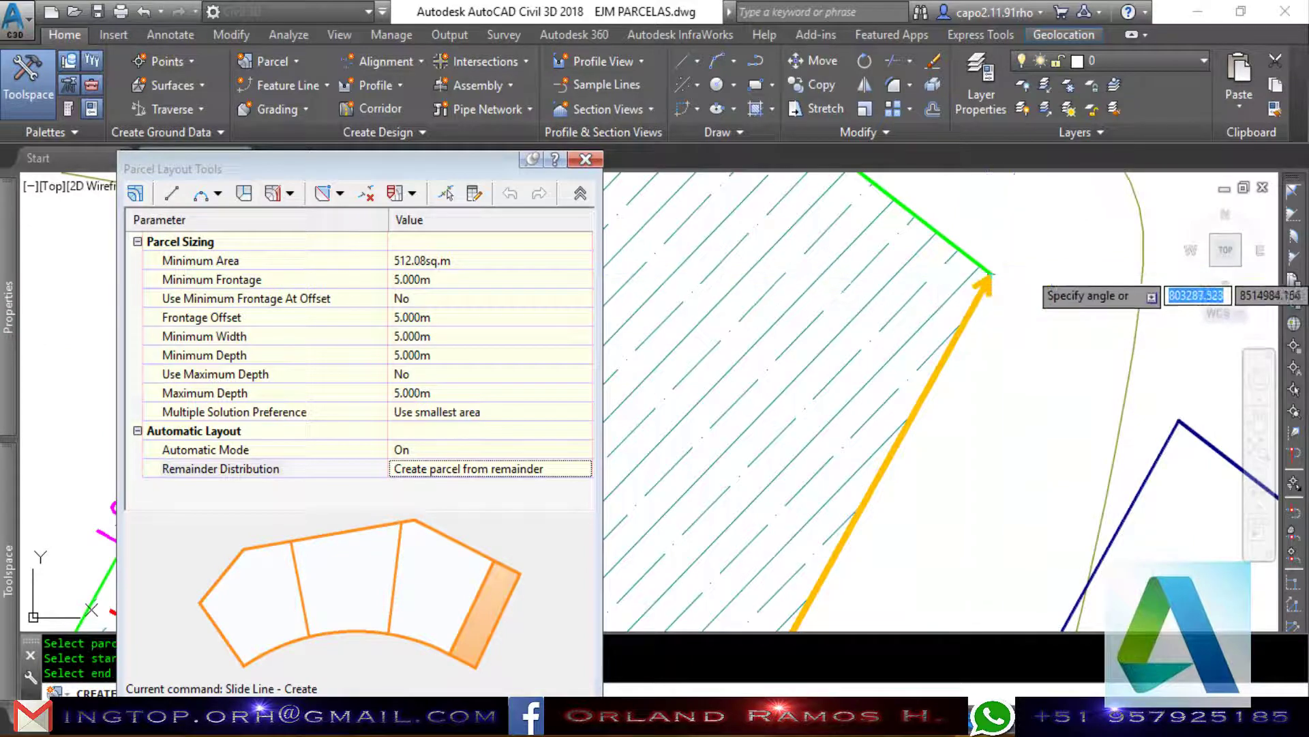
scroll(986, 328, down, 2)
scroll(975, 388, down, 1)
scroll(965, 385, up, 1)
scroll(955, 588, up, 1)
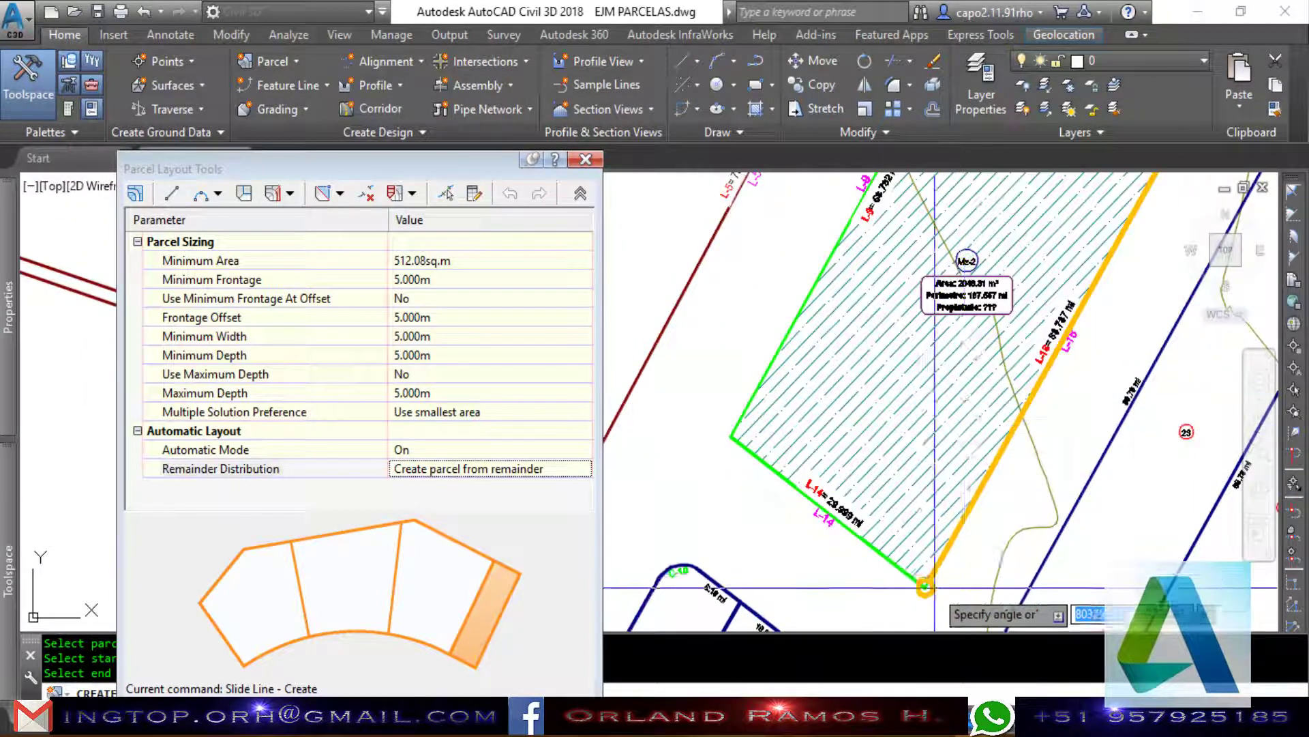
scroll(955, 592, up, 2)
scroll(969, 608, up, 1)
scroll(970, 608, up, 1)
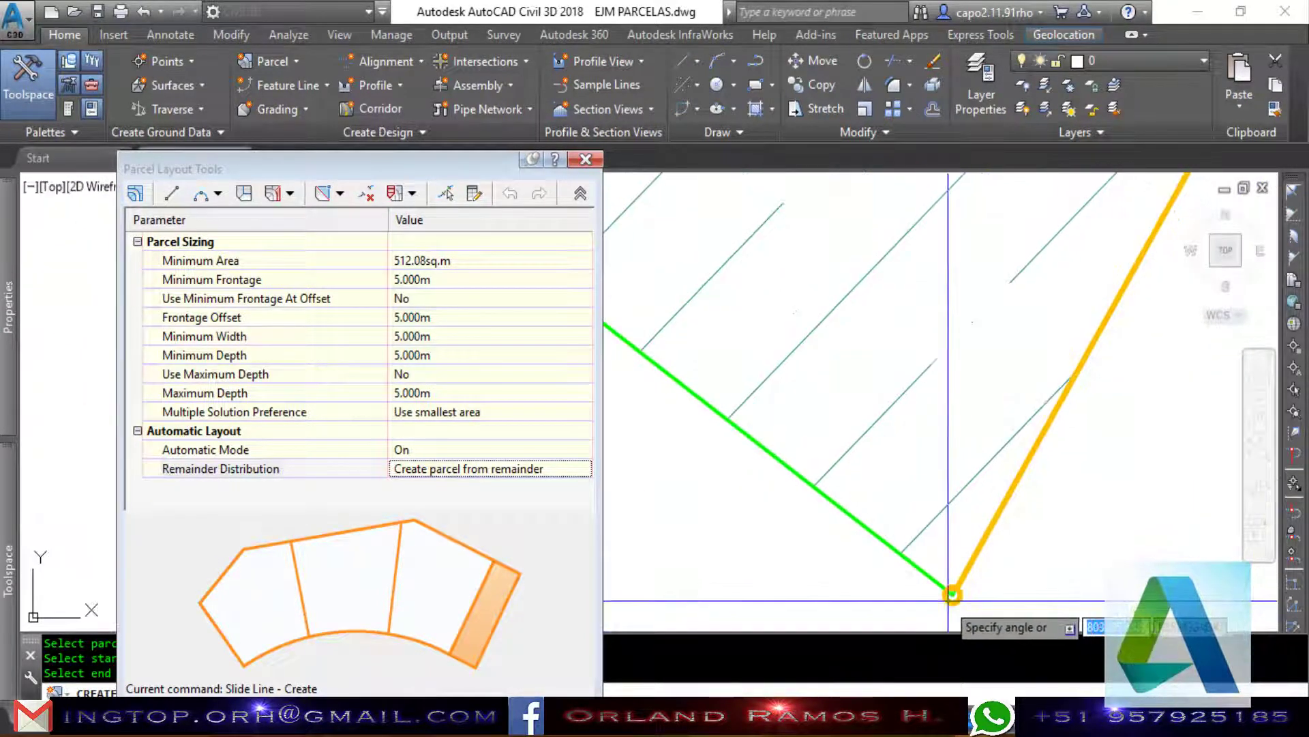
scroll(953, 592, up, 1)
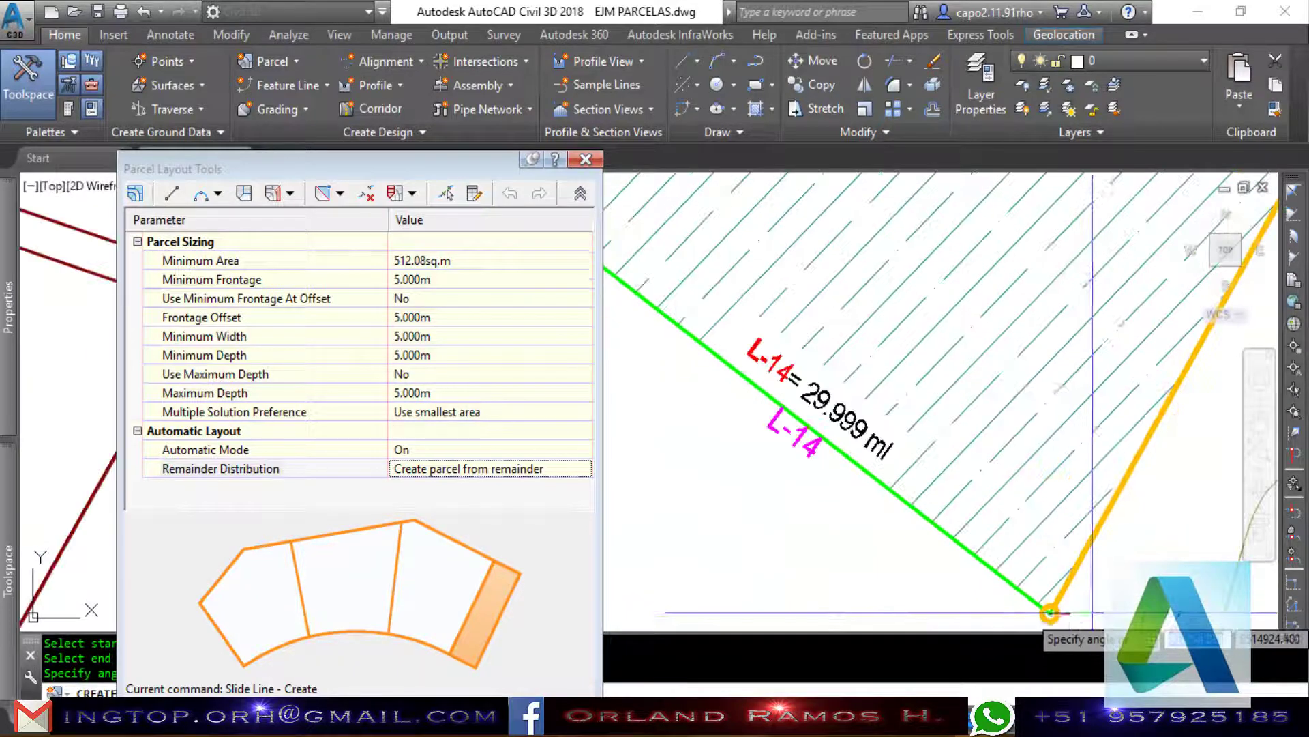
scroll(989, 600, down, 2)
scroll(925, 477, up, 1)
scroll(925, 478, up, 1)
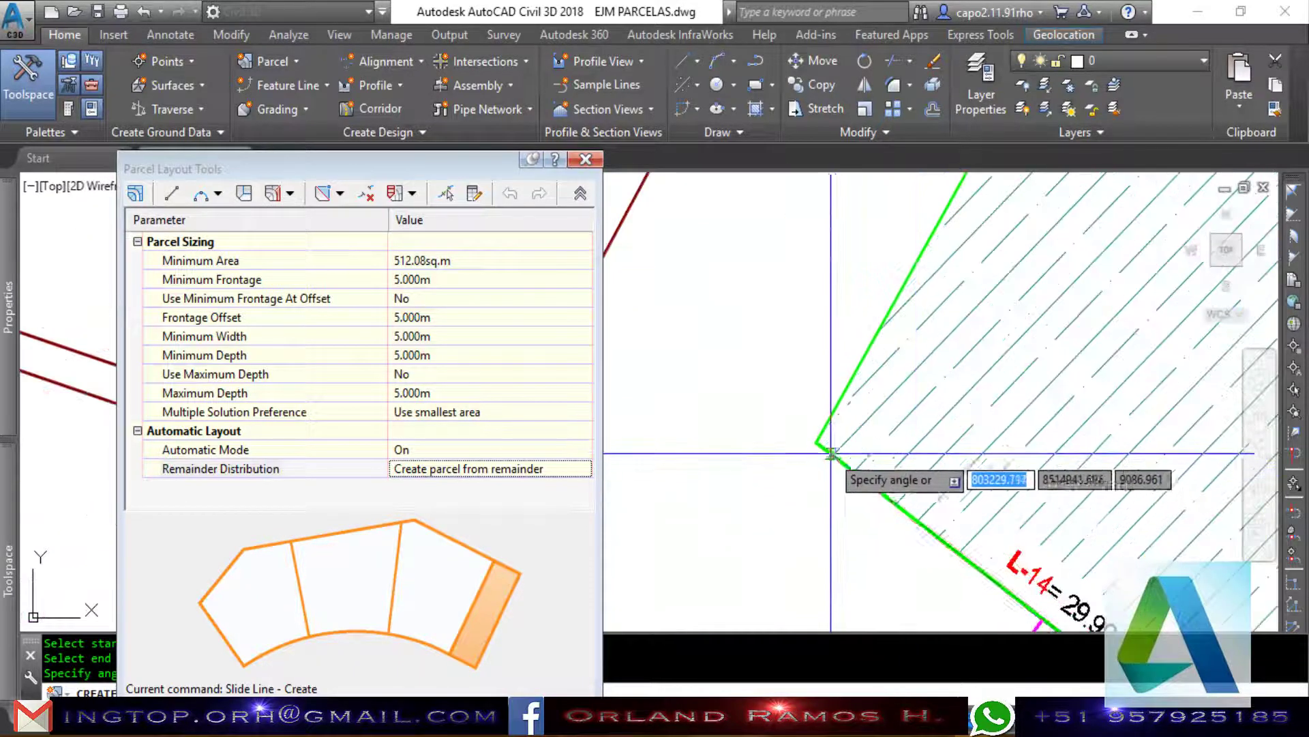
click(816, 442)
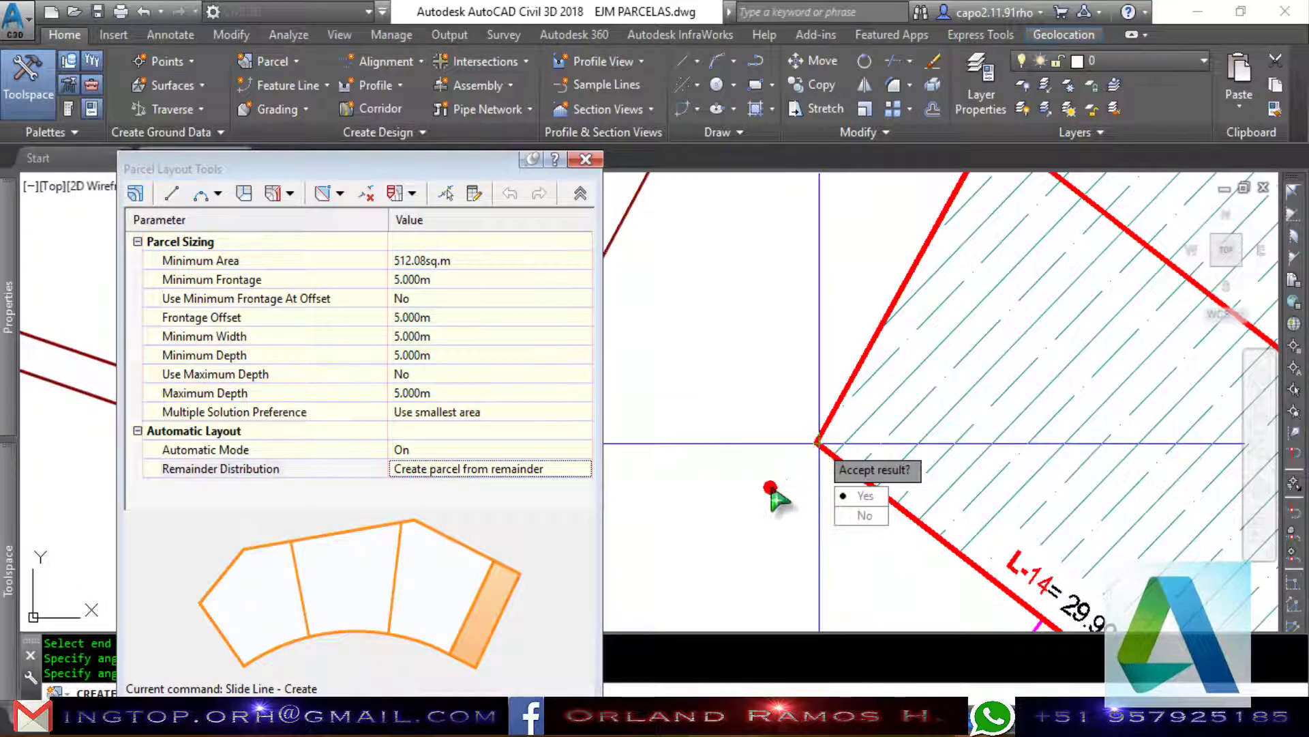
Accept the four 512.08 m² lots and exit the parcel layout tools.
scroll(775, 494, down, 3)
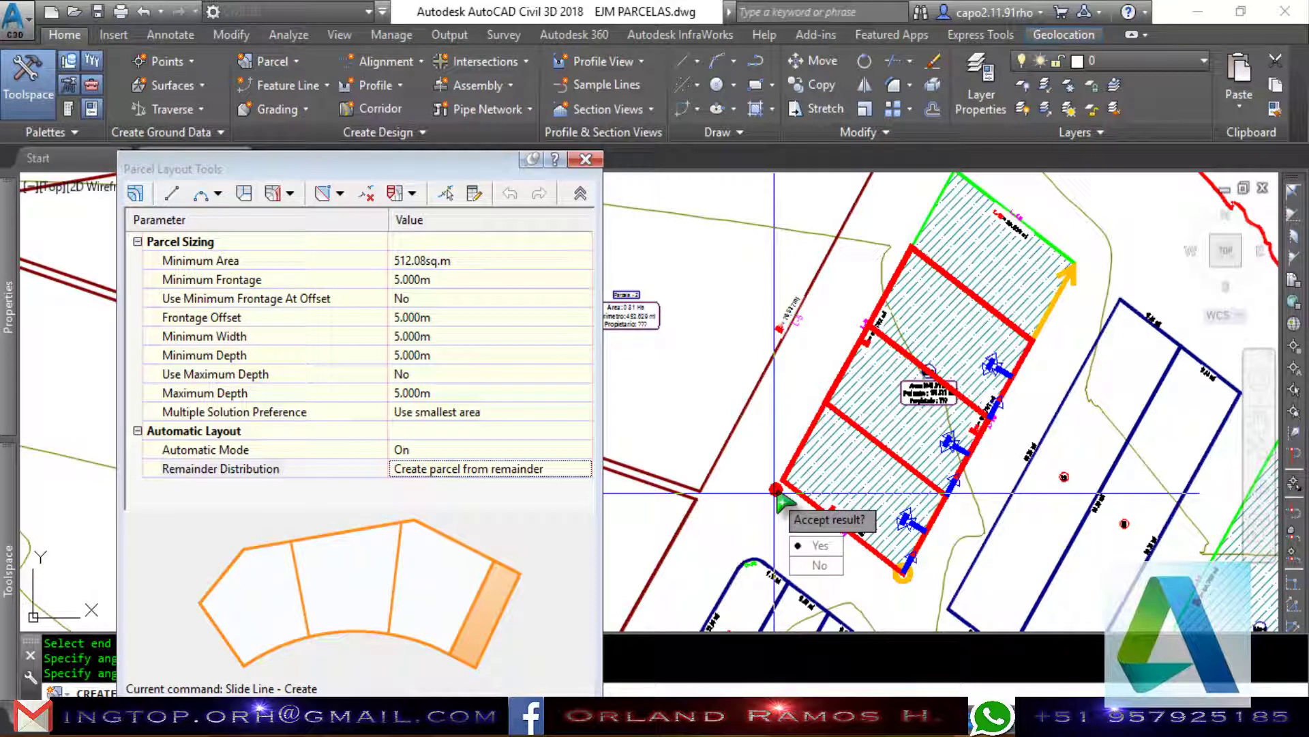
key(Return)
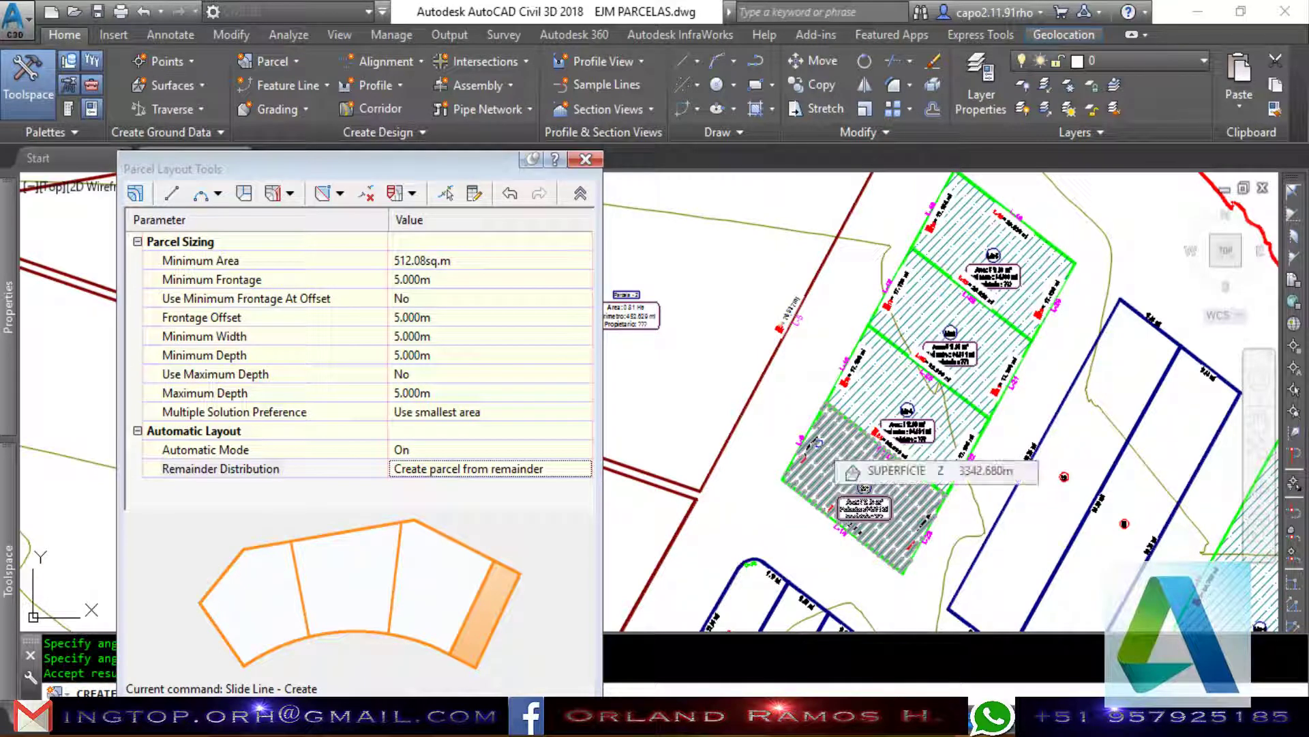
key(Return)
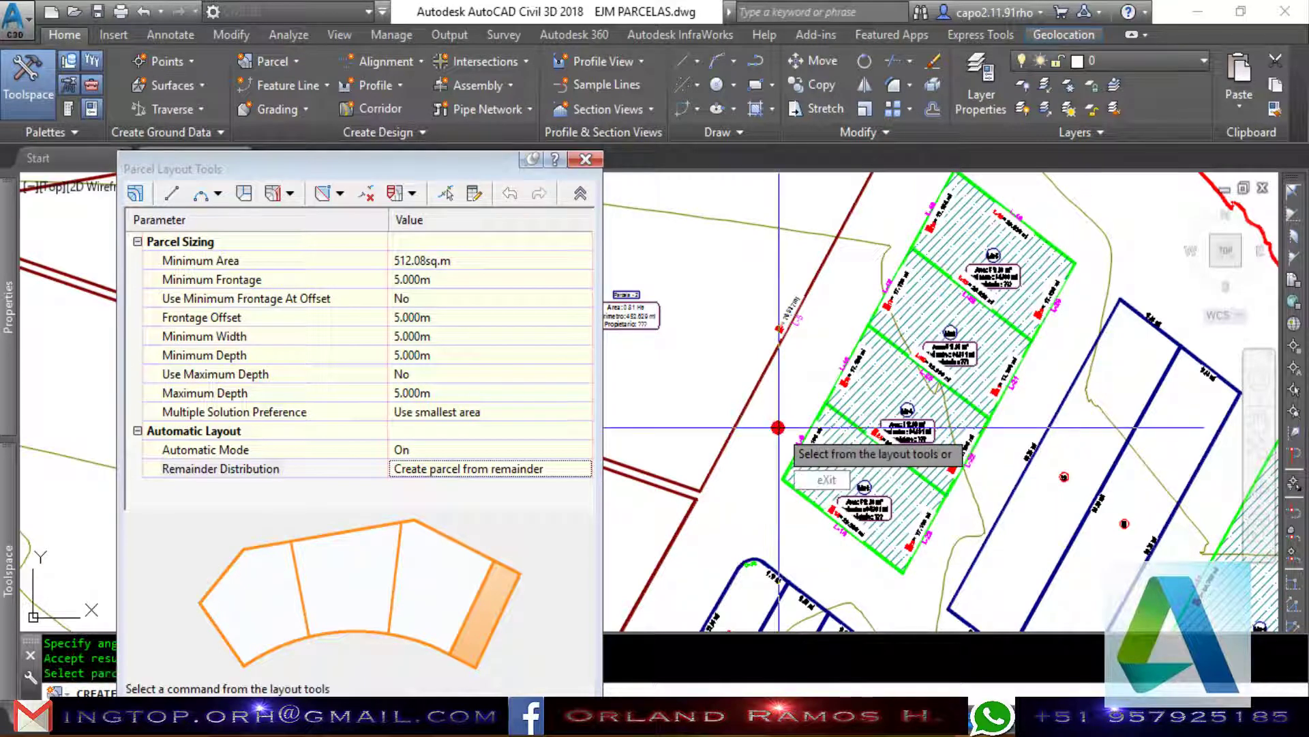
key(Escape)
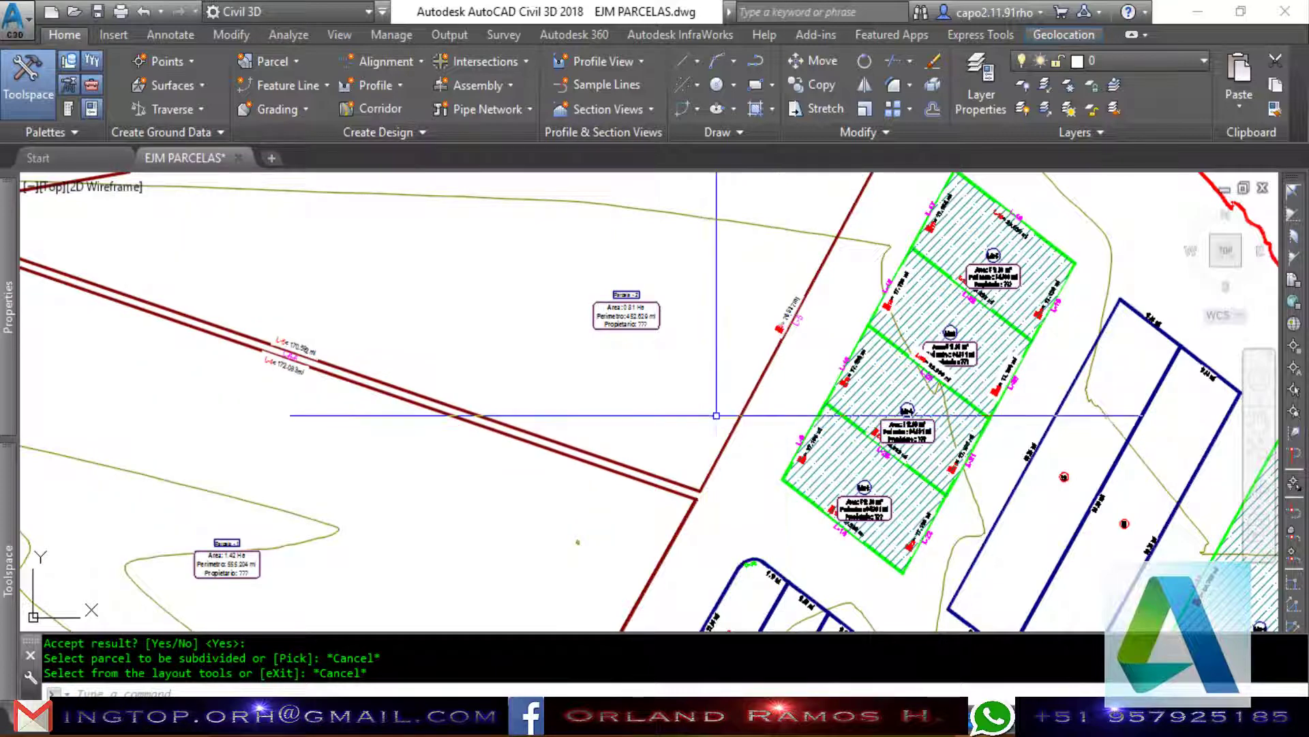
scroll(716, 389, down, 2)
scroll(926, 296, up, 2)
scroll(925, 296, up, 5)
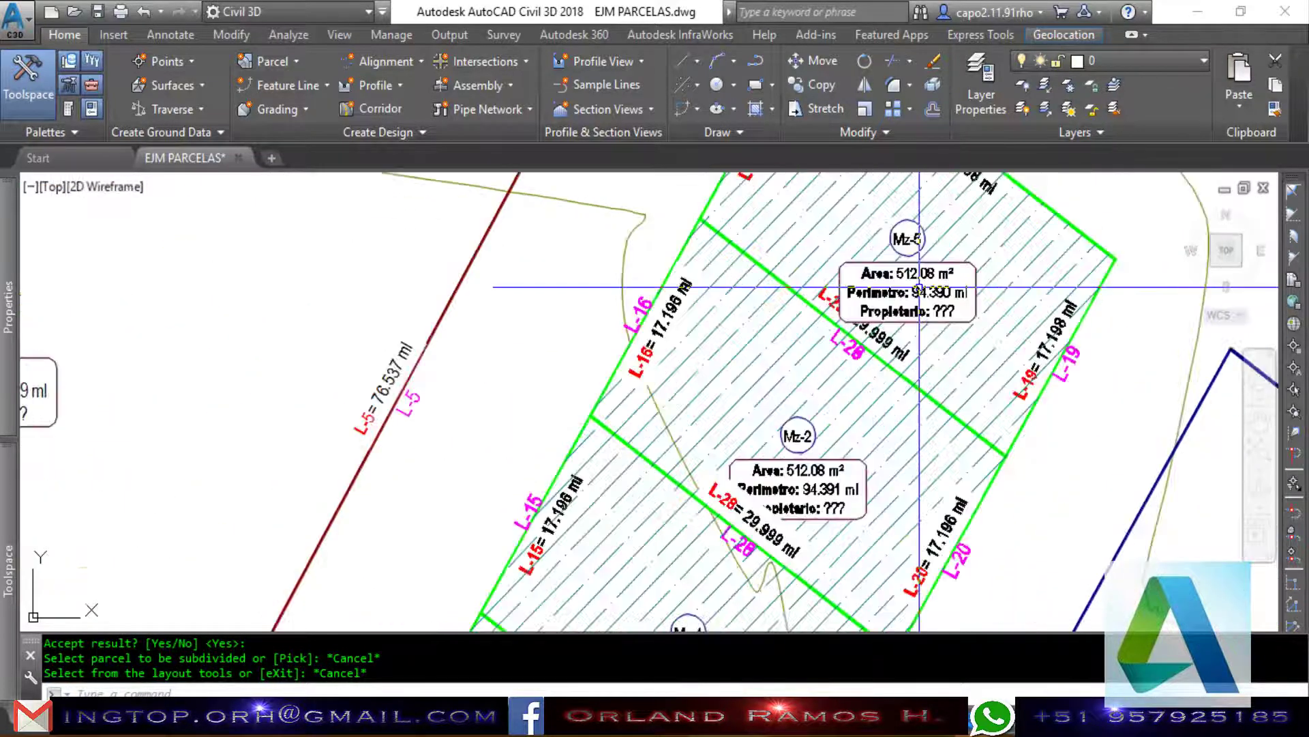
scroll(954, 307, up, 3)
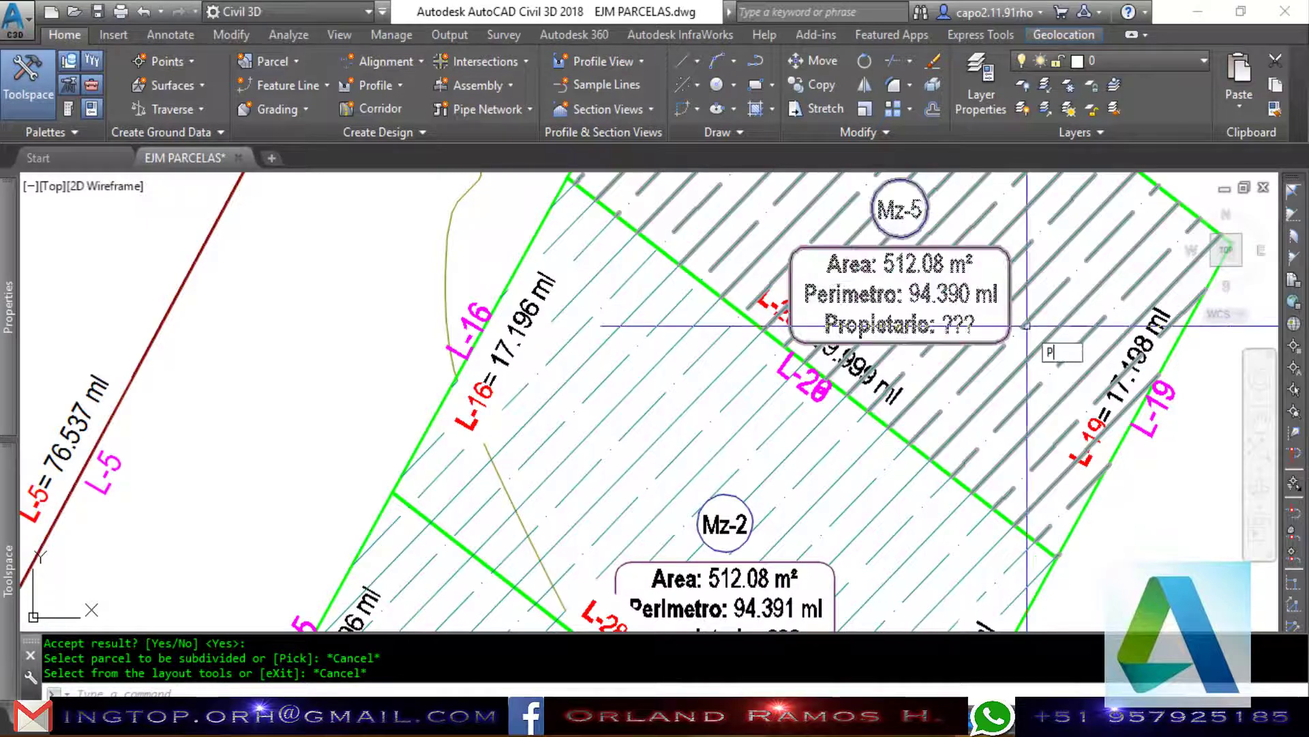
text(p)
key(Return)
drag(993, 428, 865, 307)
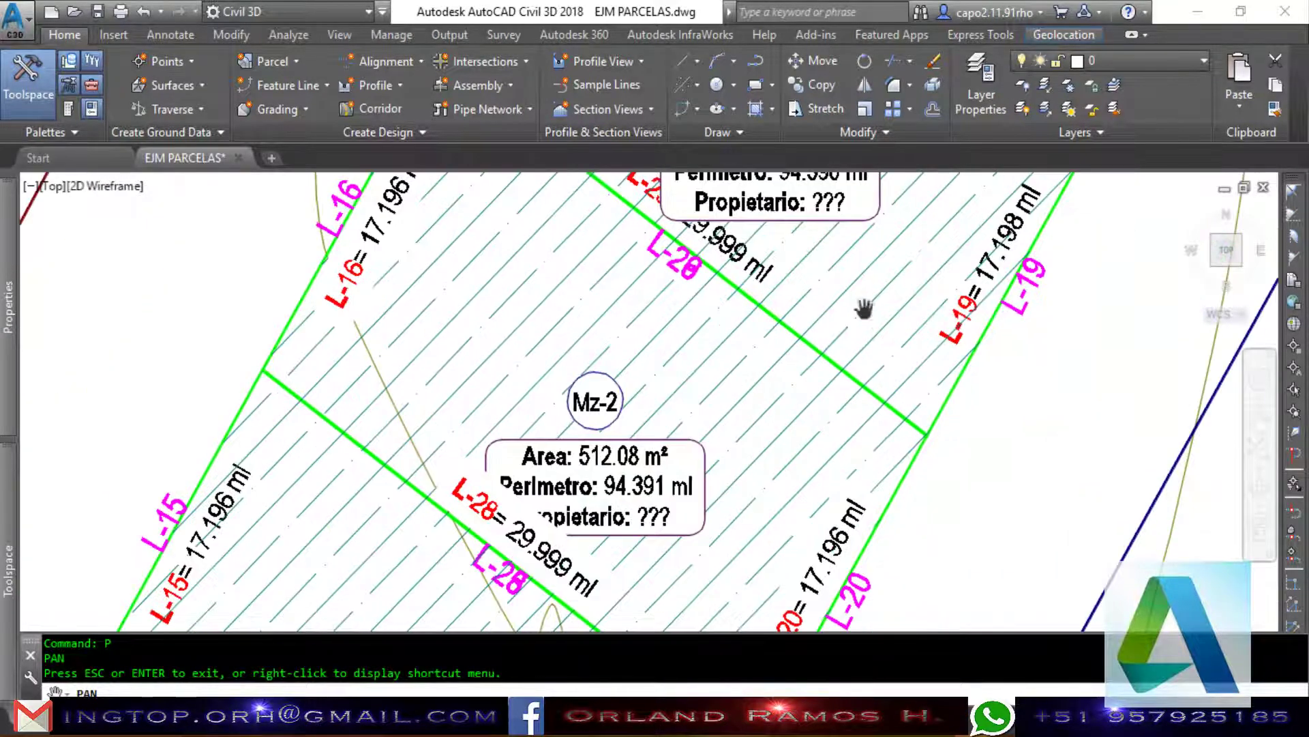
scroll(864, 307, down, 2)
scroll(853, 317, down, 2)
scroll(829, 399, up, 1)
drag(831, 403, 827, 316)
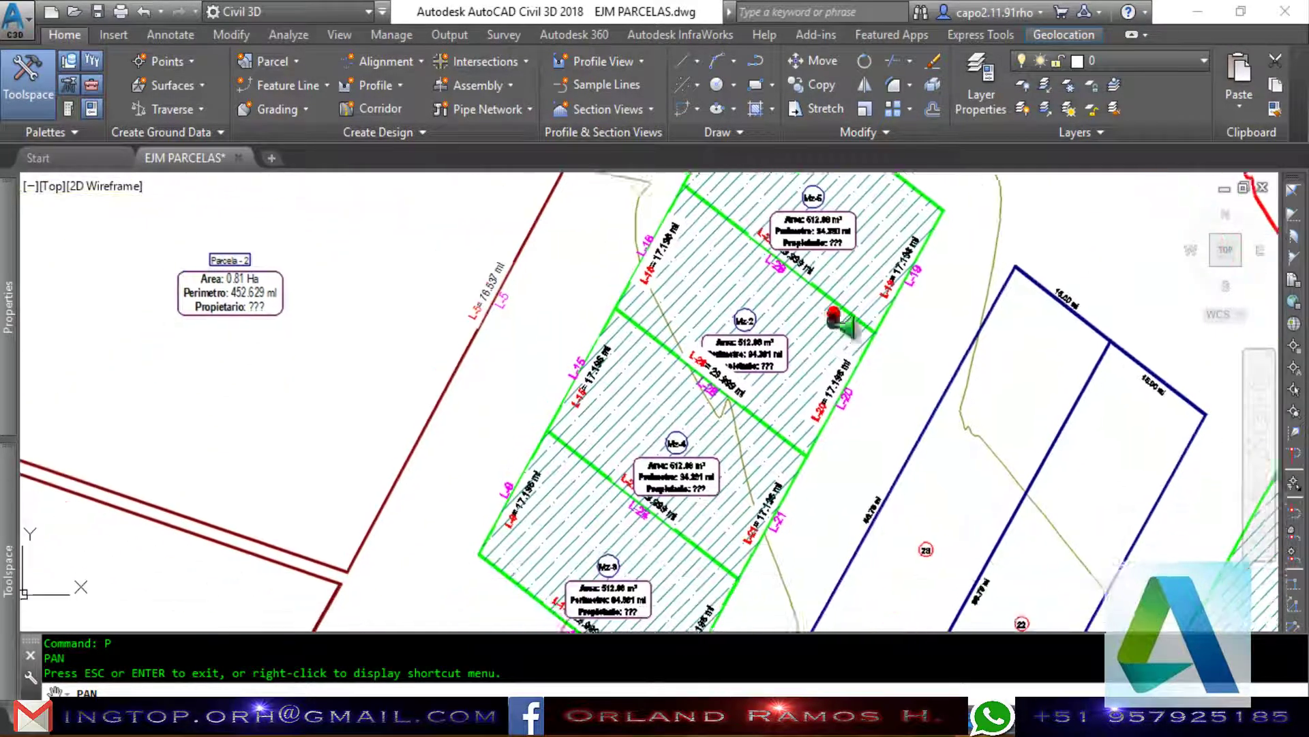
scroll(824, 391, down, 1)
scroll(731, 227, up, 5)
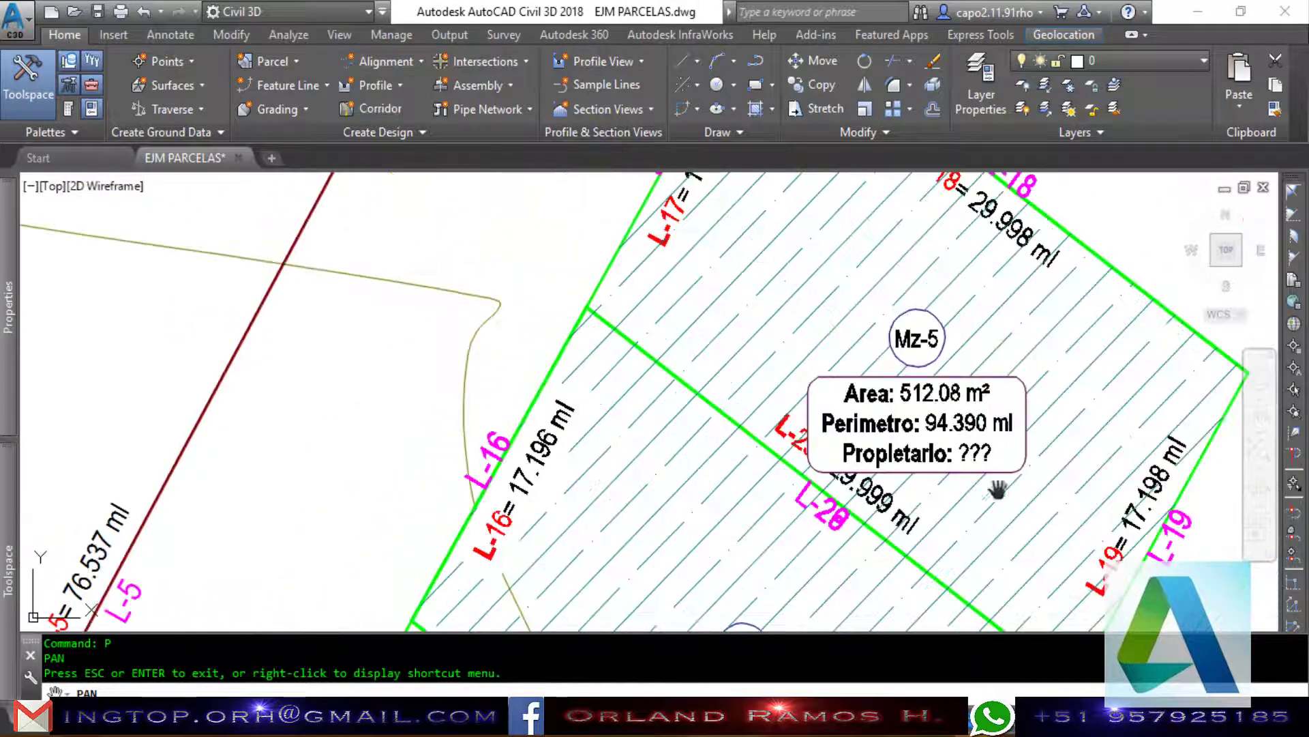
mouse_move(997, 490)
mouse_down()
mouse_move(900, 482)
mouse_move(860, 351)
mouse_up()
mouse_move(861, 320)
mouse_down()
mouse_move(725, 400)
mouse_move(680, 374)
mouse_up()
drag(715, 534, 809, 278)
drag(688, 457, 740, 322)
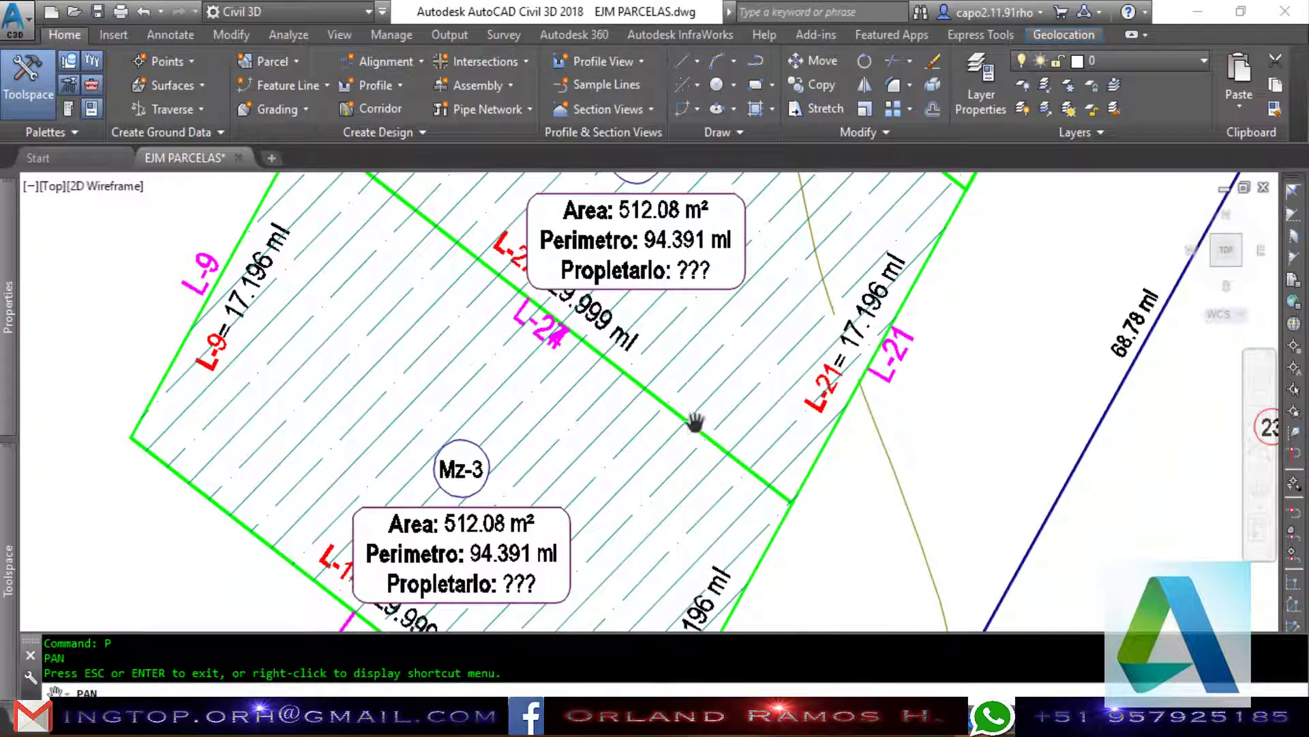
drag(753, 380, 721, 455)
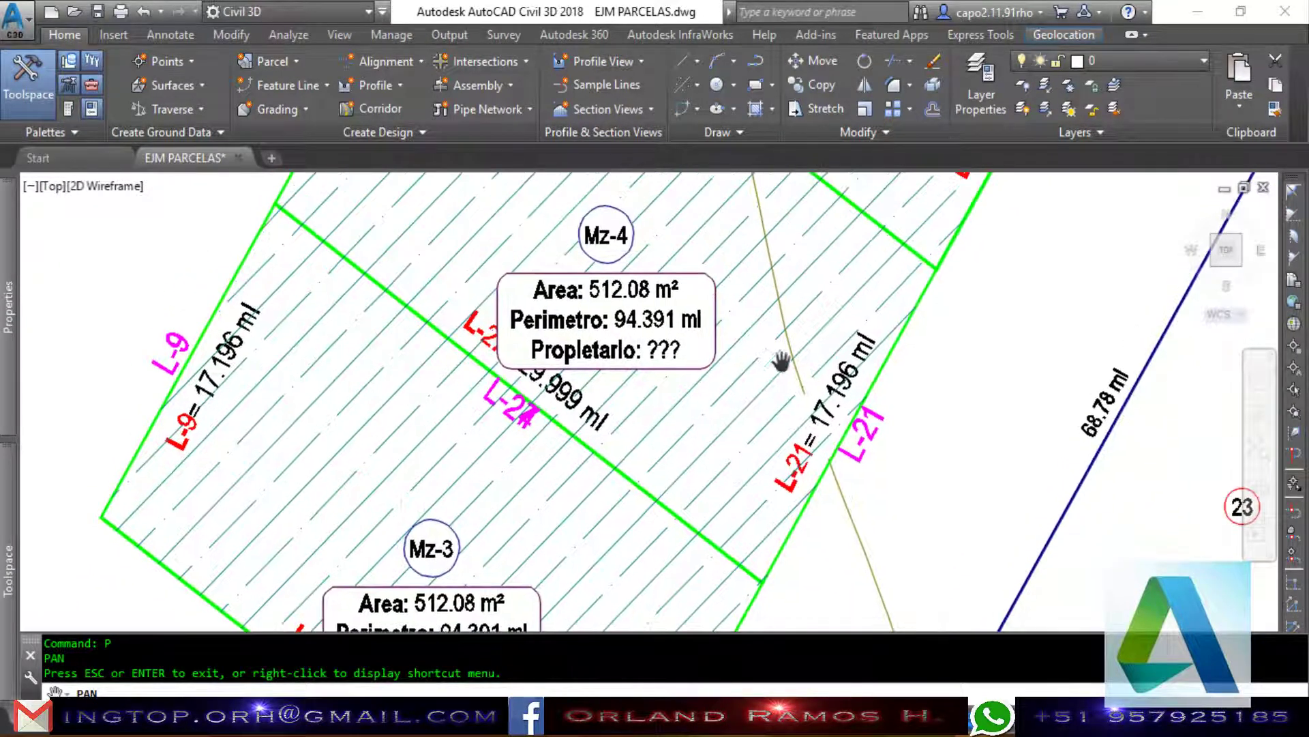
drag(781, 361, 722, 444)
scroll(722, 444, down, 5)
mouse_move(745, 380)
mouse_down()
mouse_move(714, 424)
mouse_move(748, 386)
mouse_up()
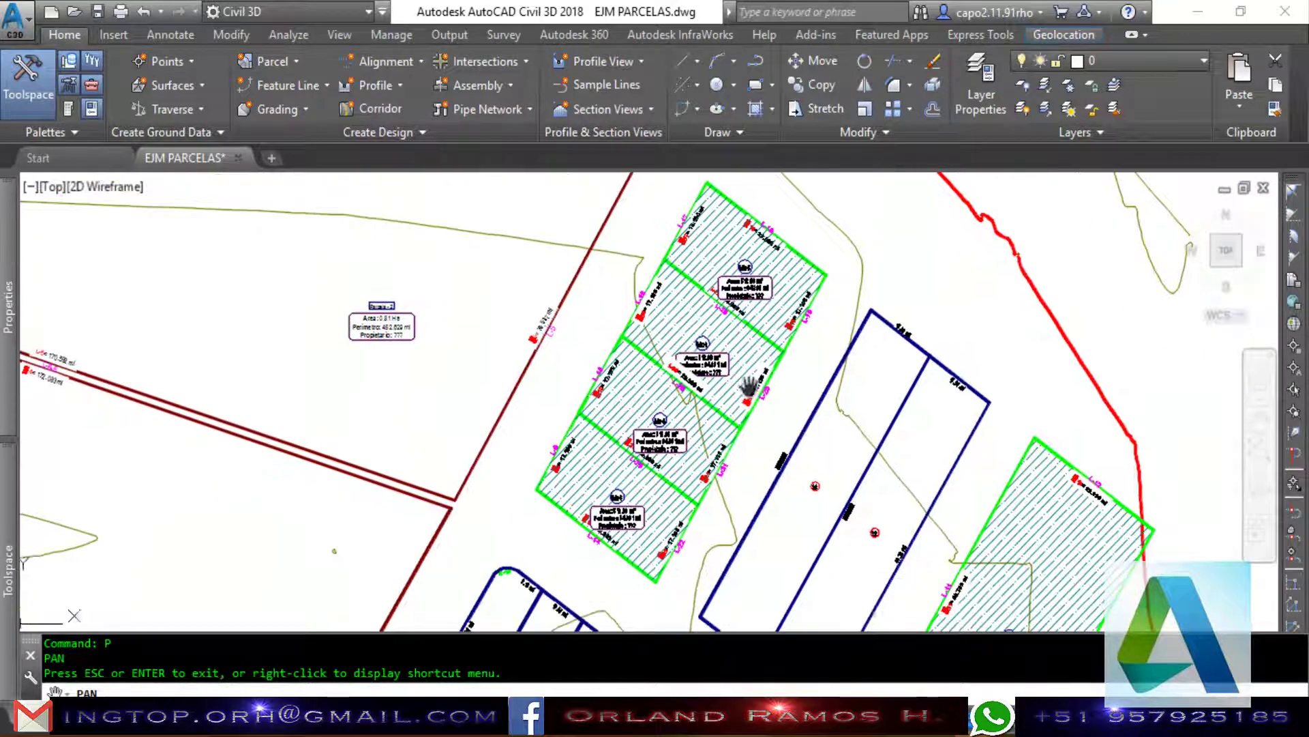
key(Escape)
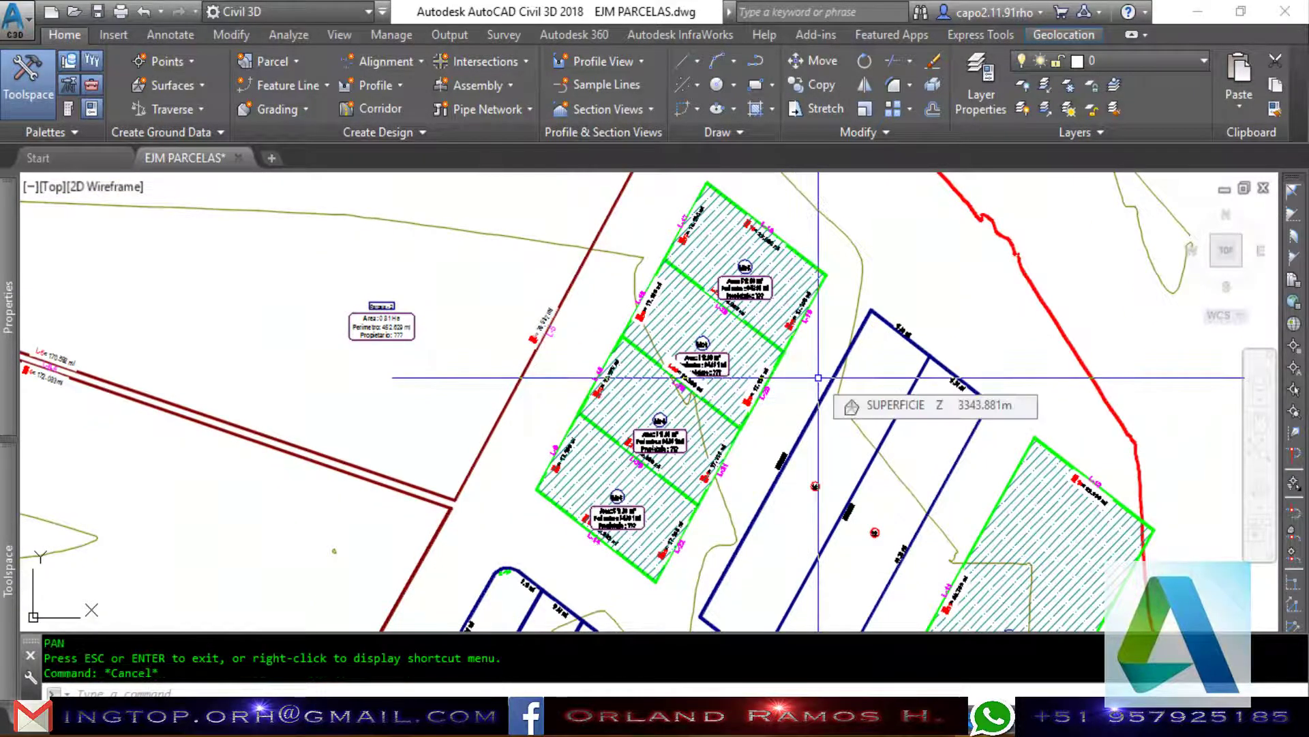
Set the drawing's annotation scale to 1:500 from the status bar.
scroll(757, 322, up, 5)
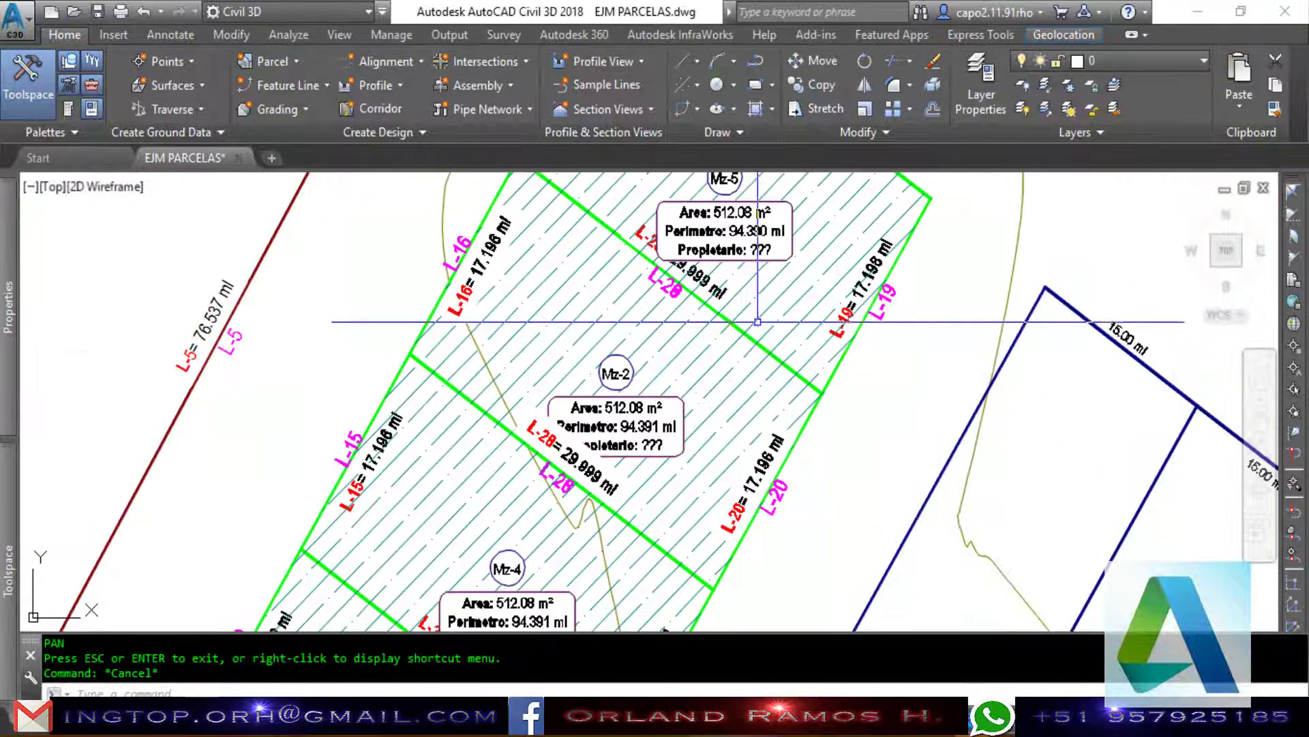
scroll(722, 289, down, 5)
click(1051, 713)
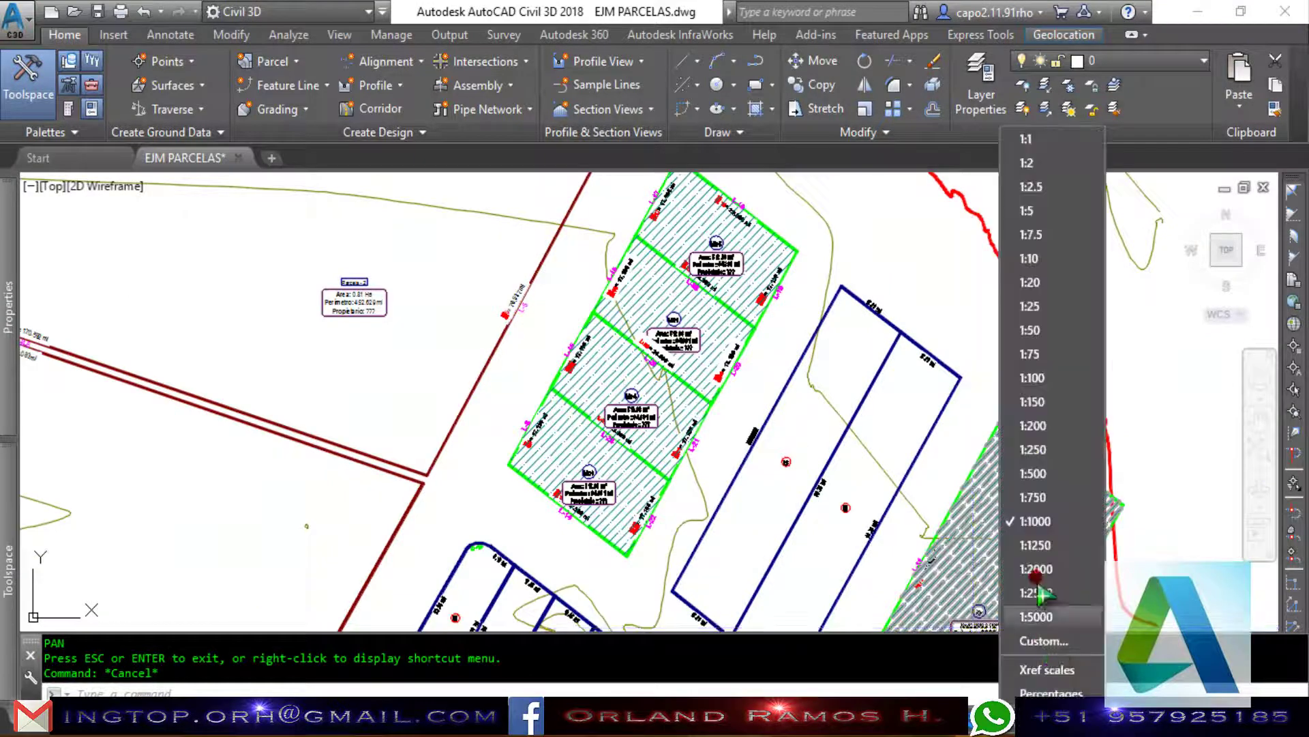
click(1044, 497)
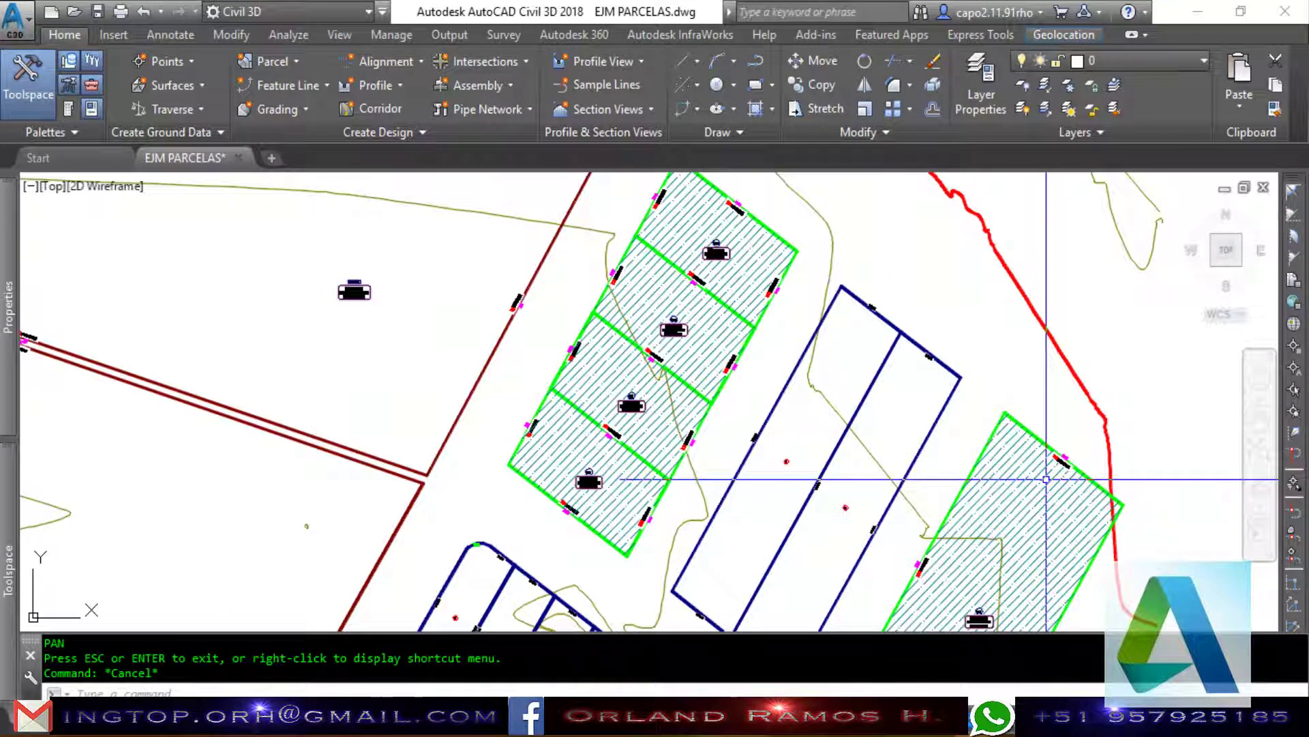
Zoom in on parcel Mz-5 and select it to check its rescaled area and perimeter labels.
scroll(719, 236, up, 3)
scroll(718, 232, up, 5)
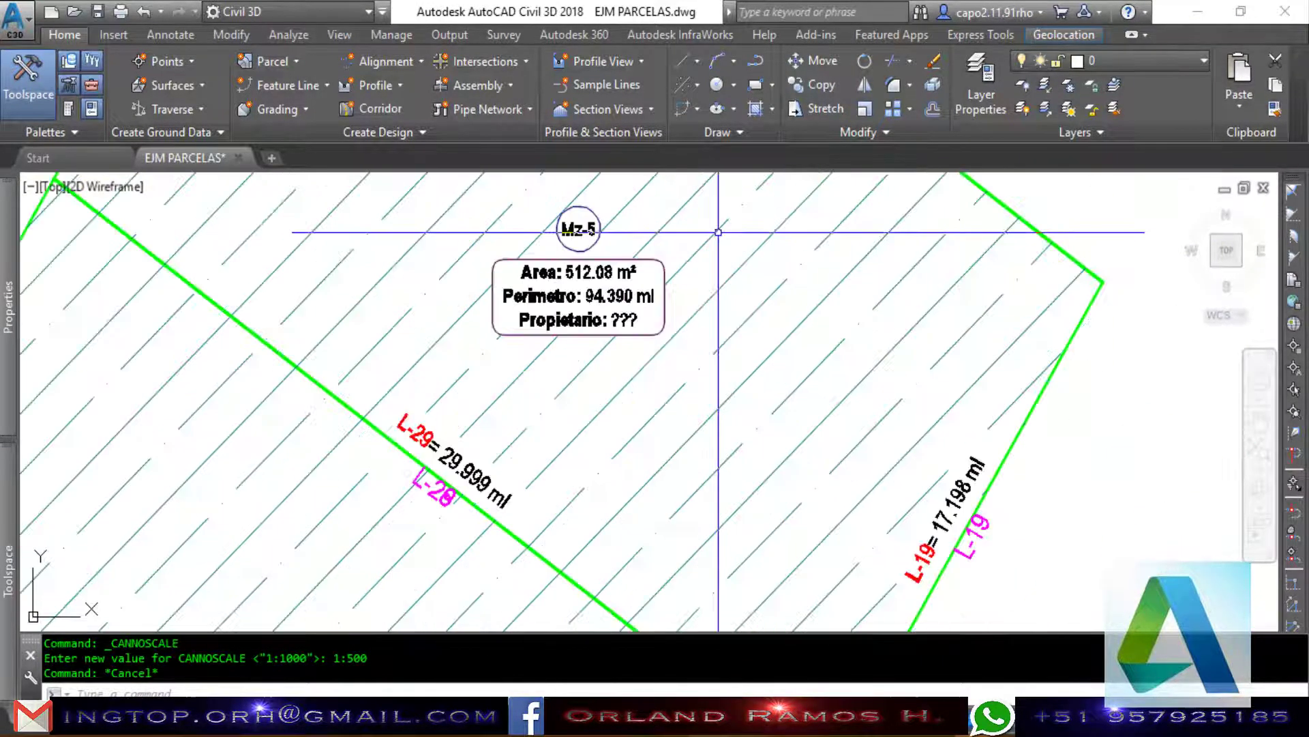
scroll(718, 232, down, 1)
scroll(764, 227, down, 2)
scroll(895, 288, down, 3)
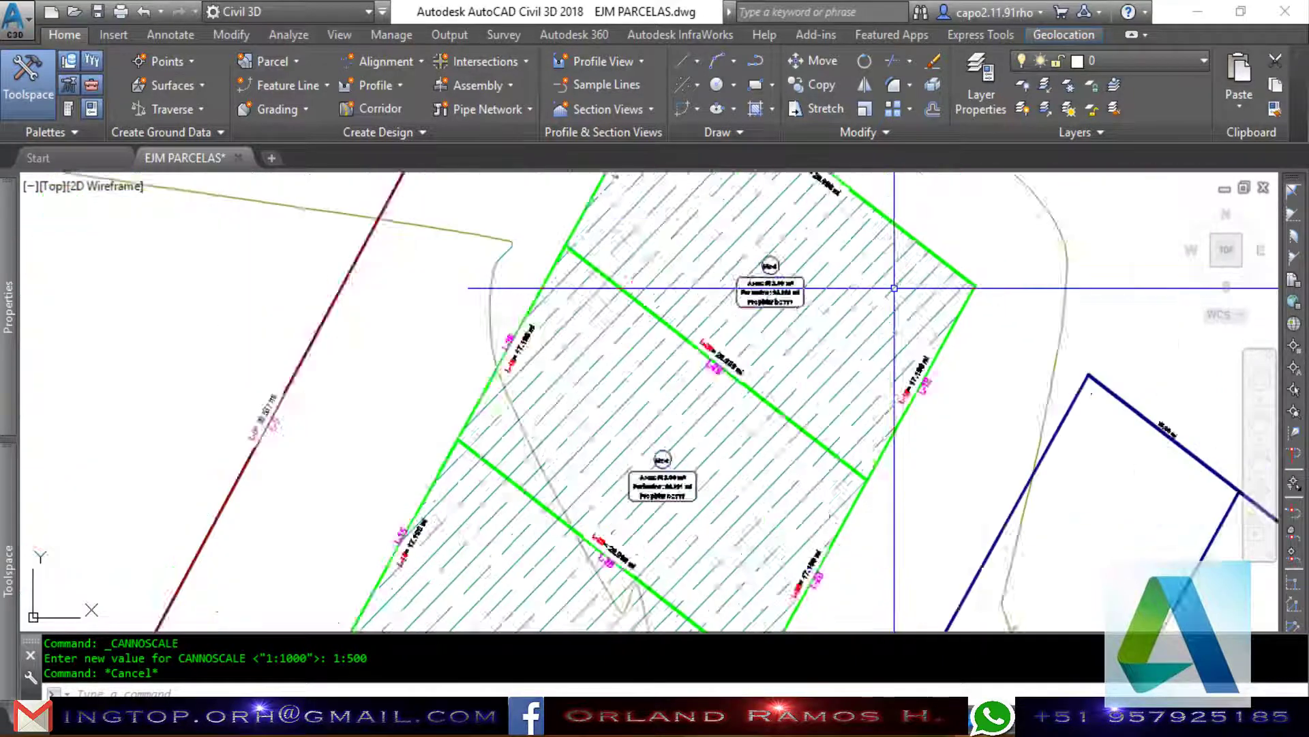
scroll(894, 288, down, 2)
scroll(900, 273, down, 2)
scroll(955, 259, down, 1)
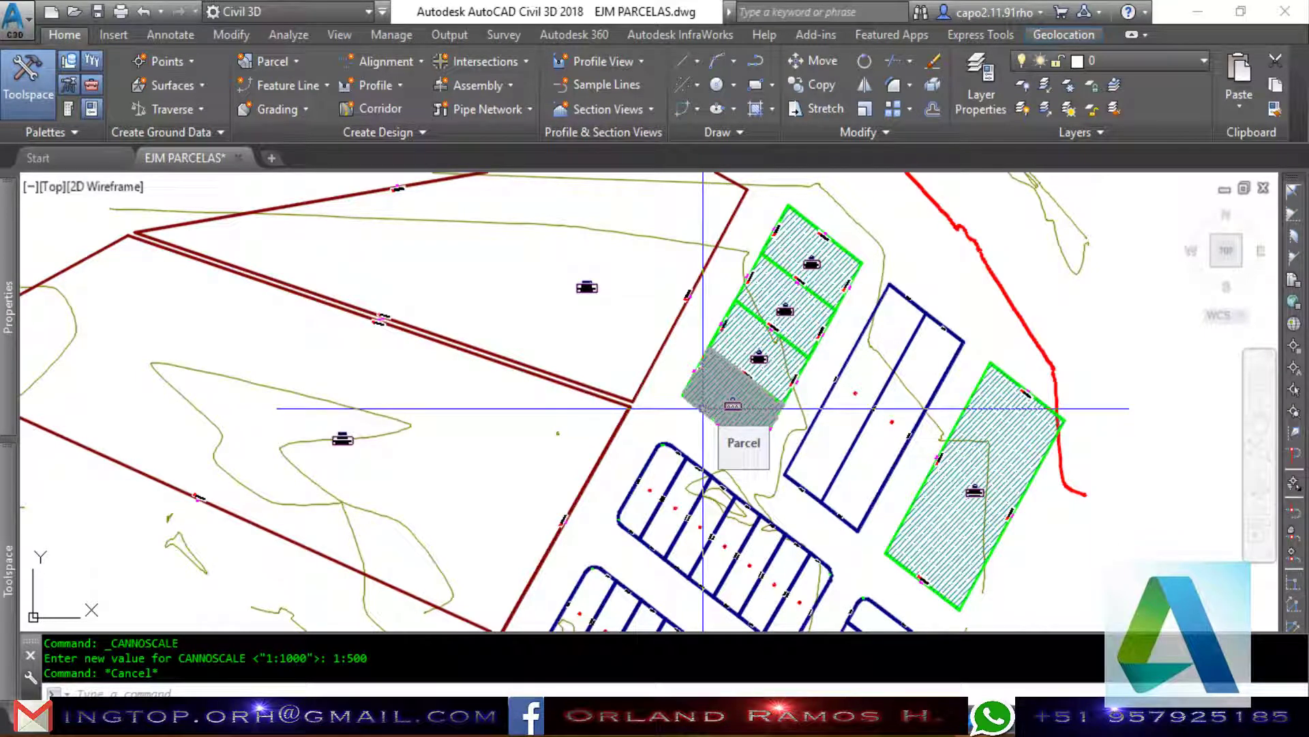
scroll(703, 408, up, 4)
scroll(816, 294, up, 4)
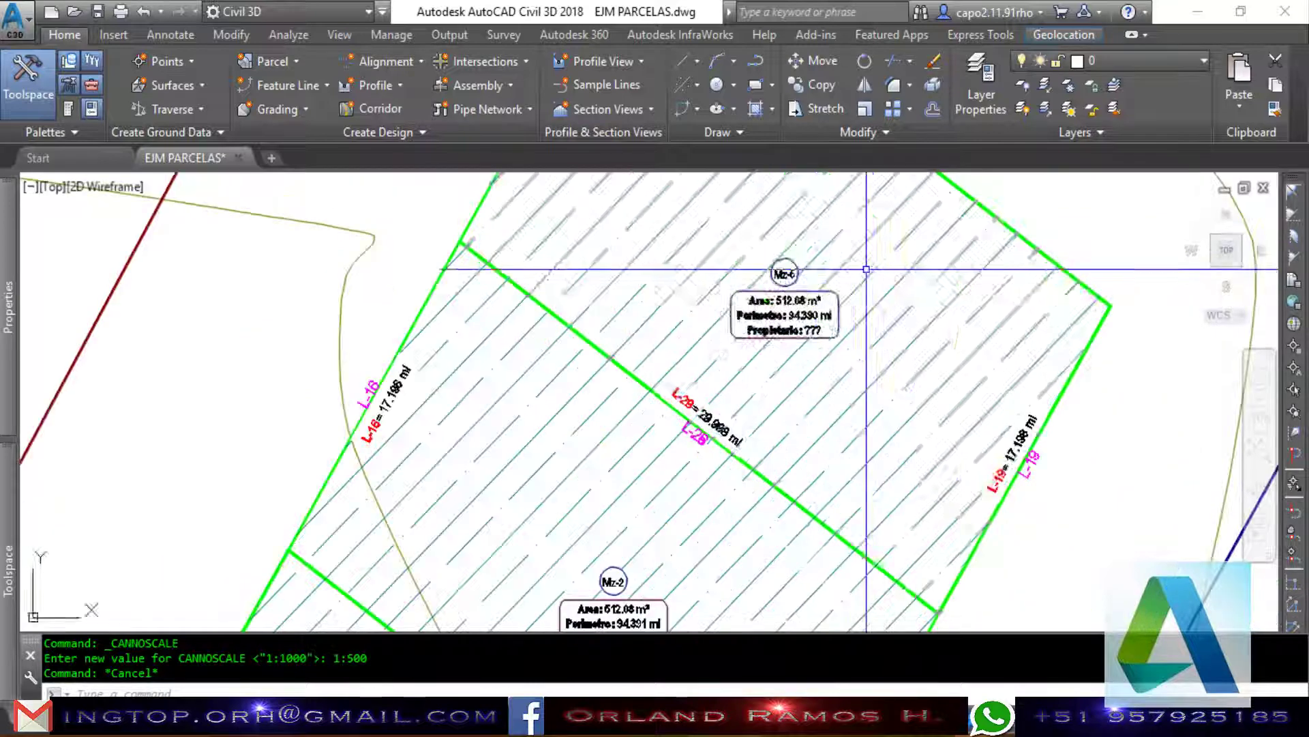
scroll(816, 294, up, 2)
click(817, 294)
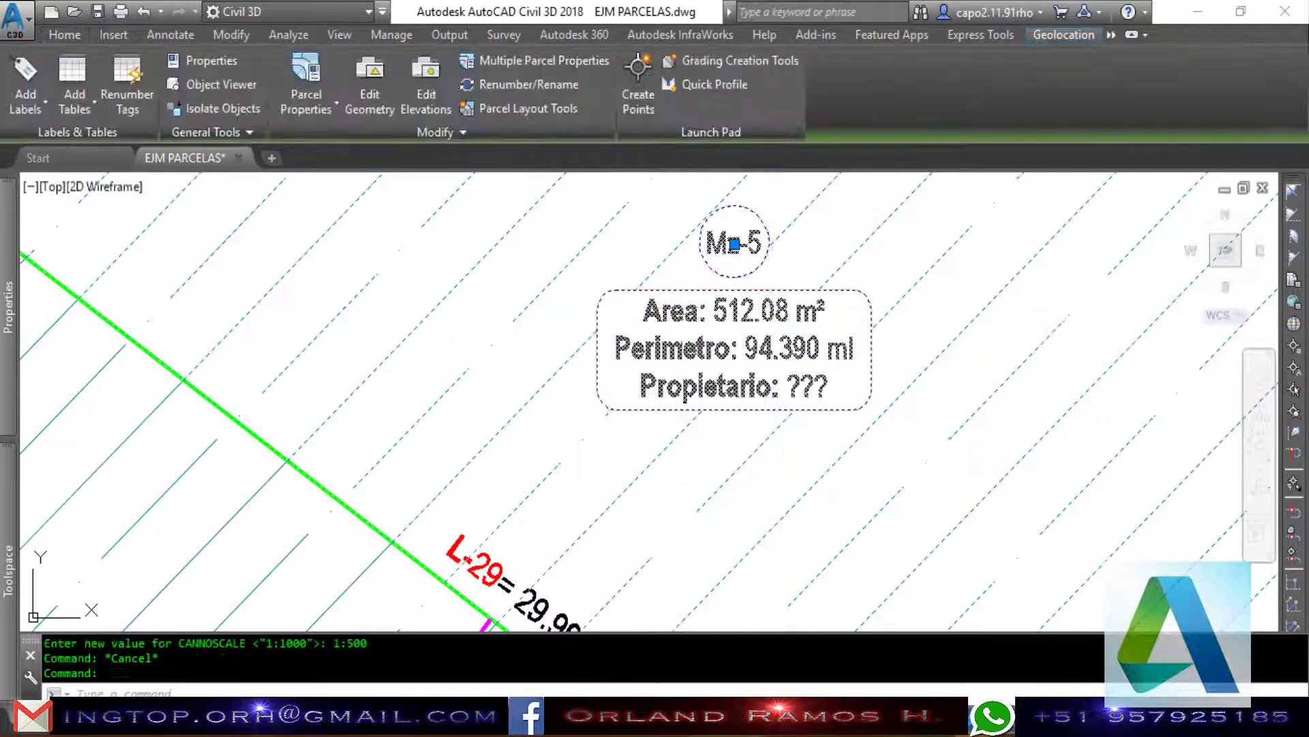
Set up an area table with the area-perimeter-owner style for MANZANAS (M2) parcels.
click(83, 109)
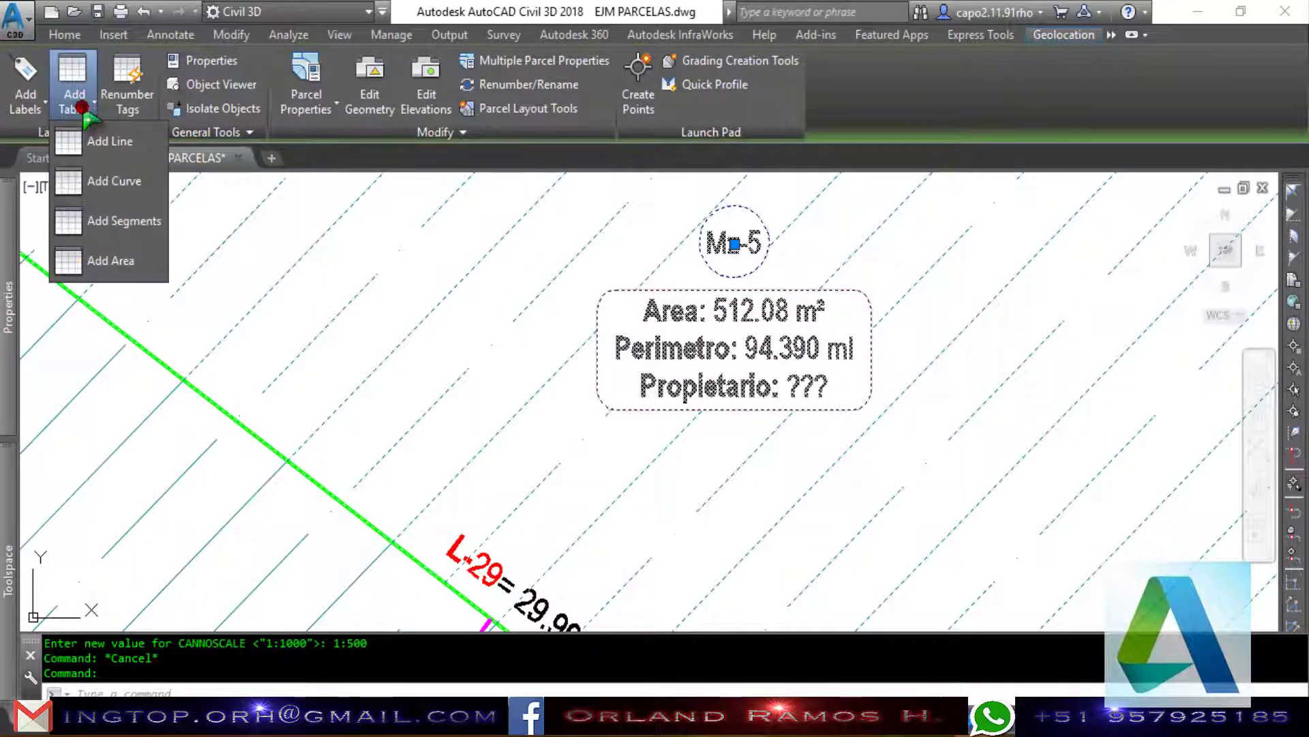
click(122, 260)
click(693, 234)
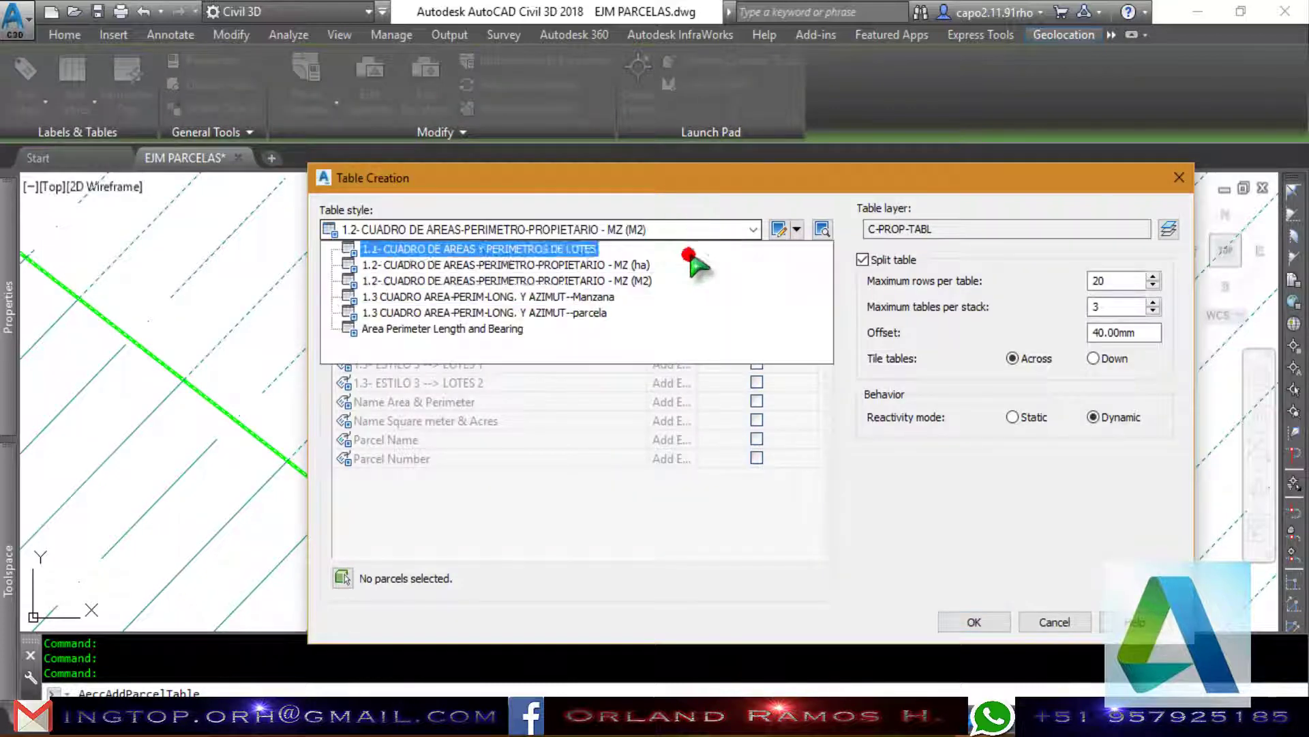
click(598, 287)
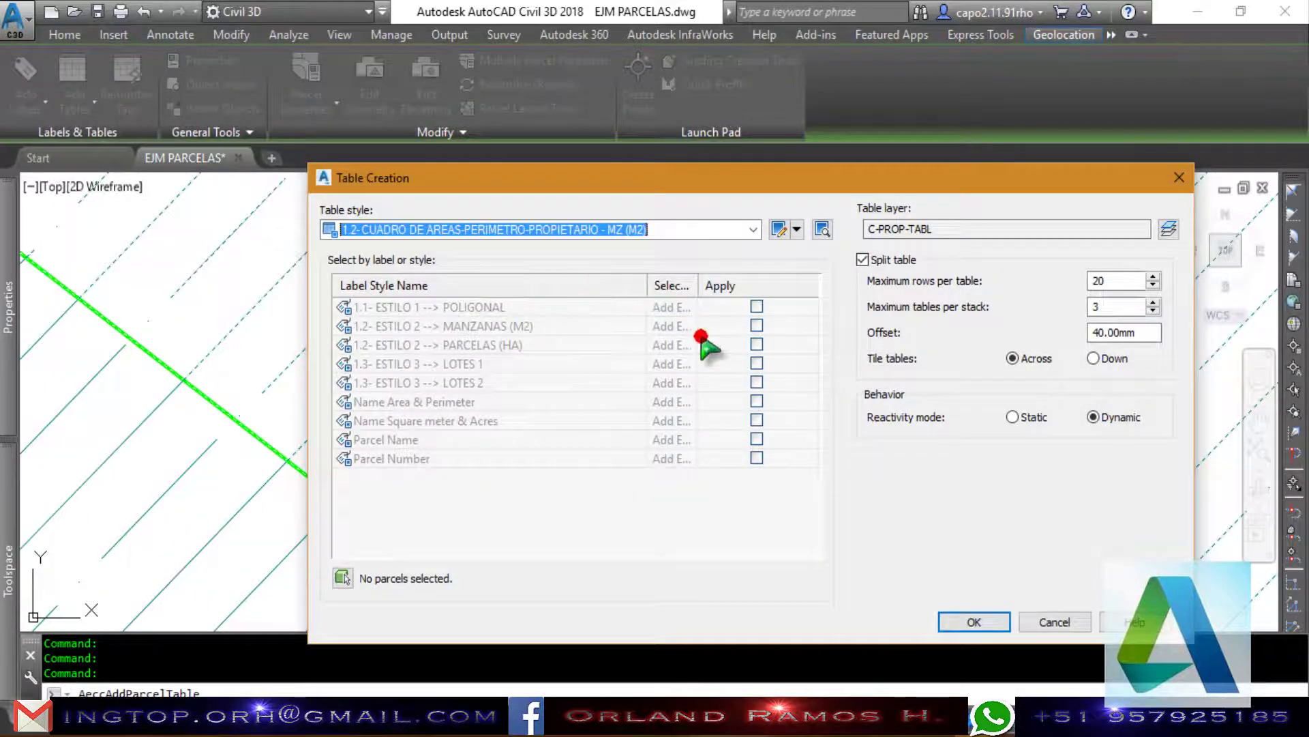
click(756, 326)
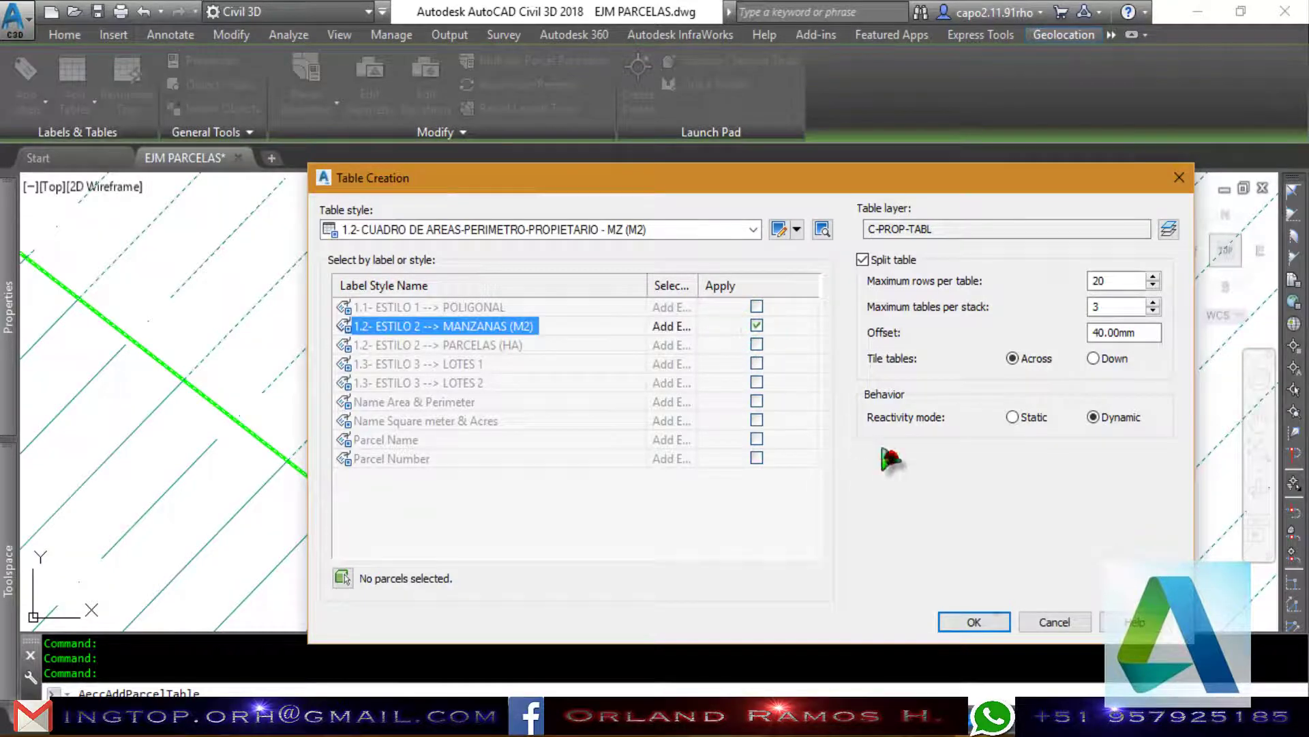
click(994, 618)
Place the DATOS TECNICOS DE MZ table to the right of the parcels.
scroll(600, 477, down, 5)
scroll(679, 468, down, 5)
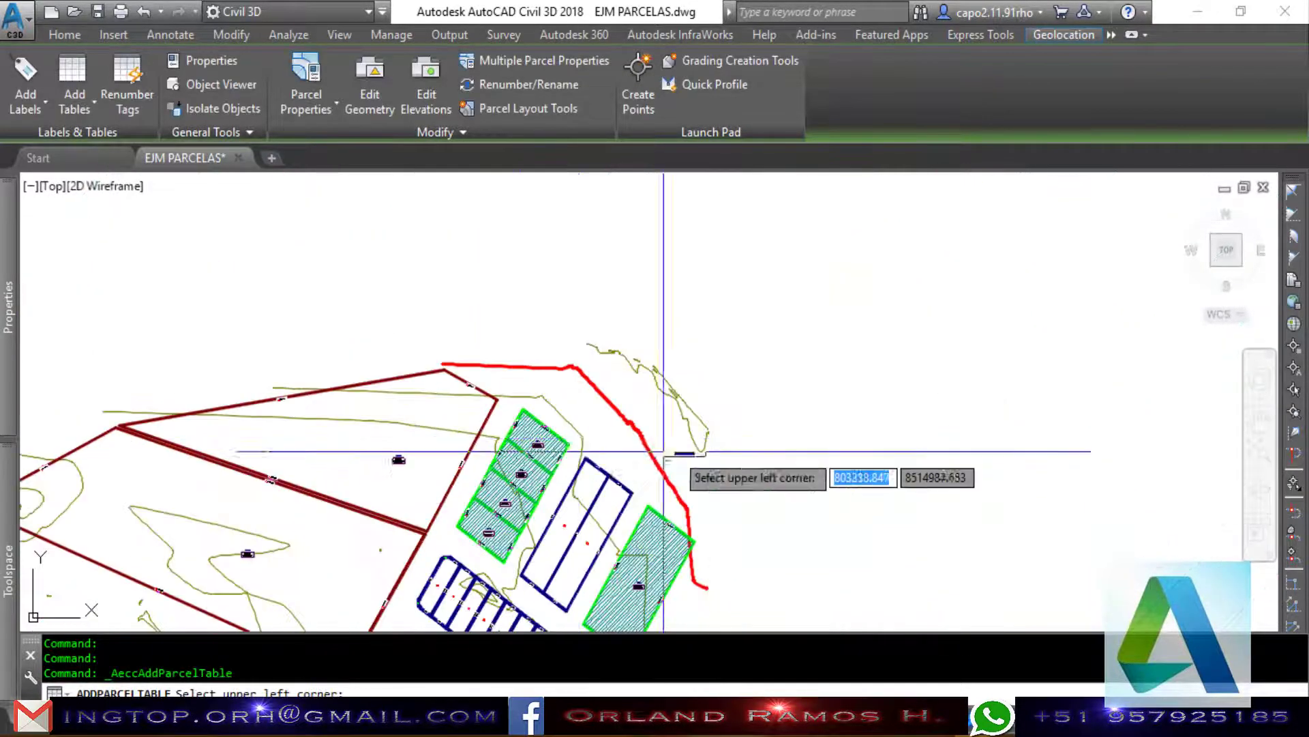
click(765, 448)
scroll(784, 457, up, 4)
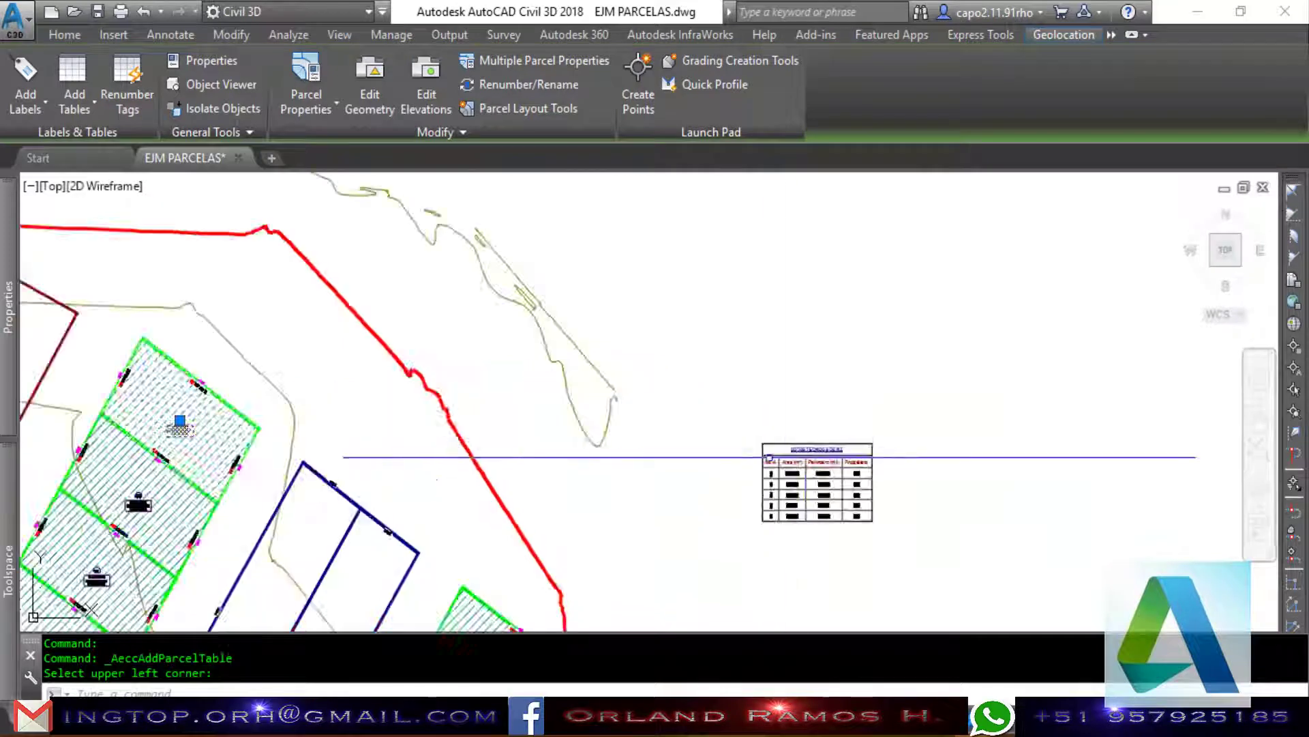
scroll(804, 465, up, 3)
scroll(804, 466, up, 3)
scroll(696, 365, down, 3)
scroll(870, 457, up, 3)
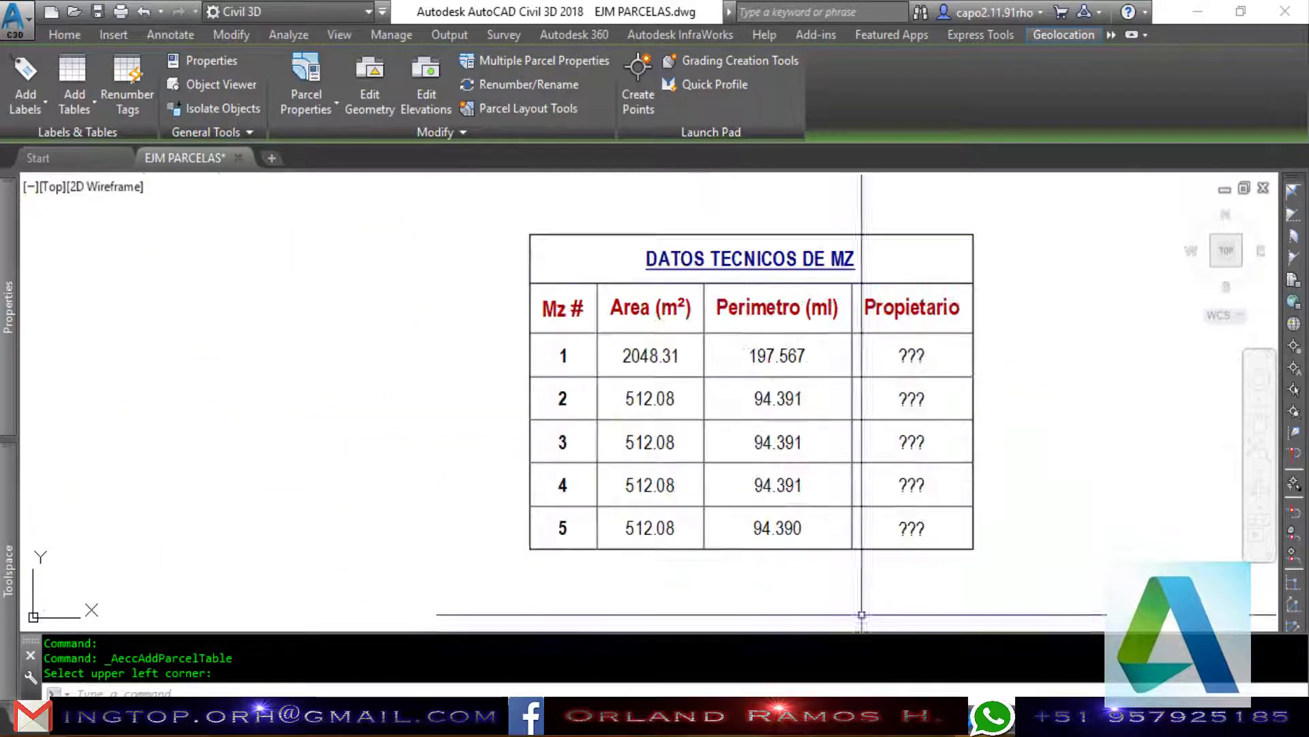
key(Escape)
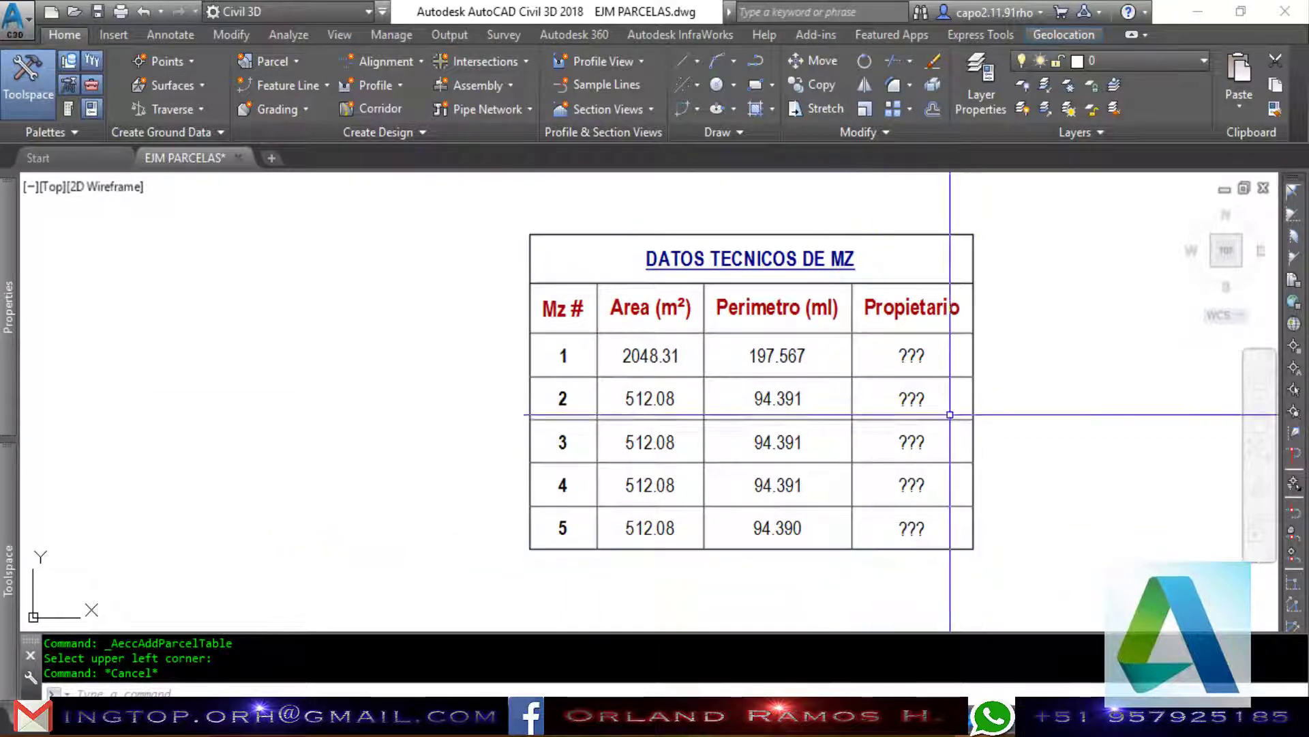
Zoom around the plan and select a parcel for the next table.
scroll(631, 369, up, 2)
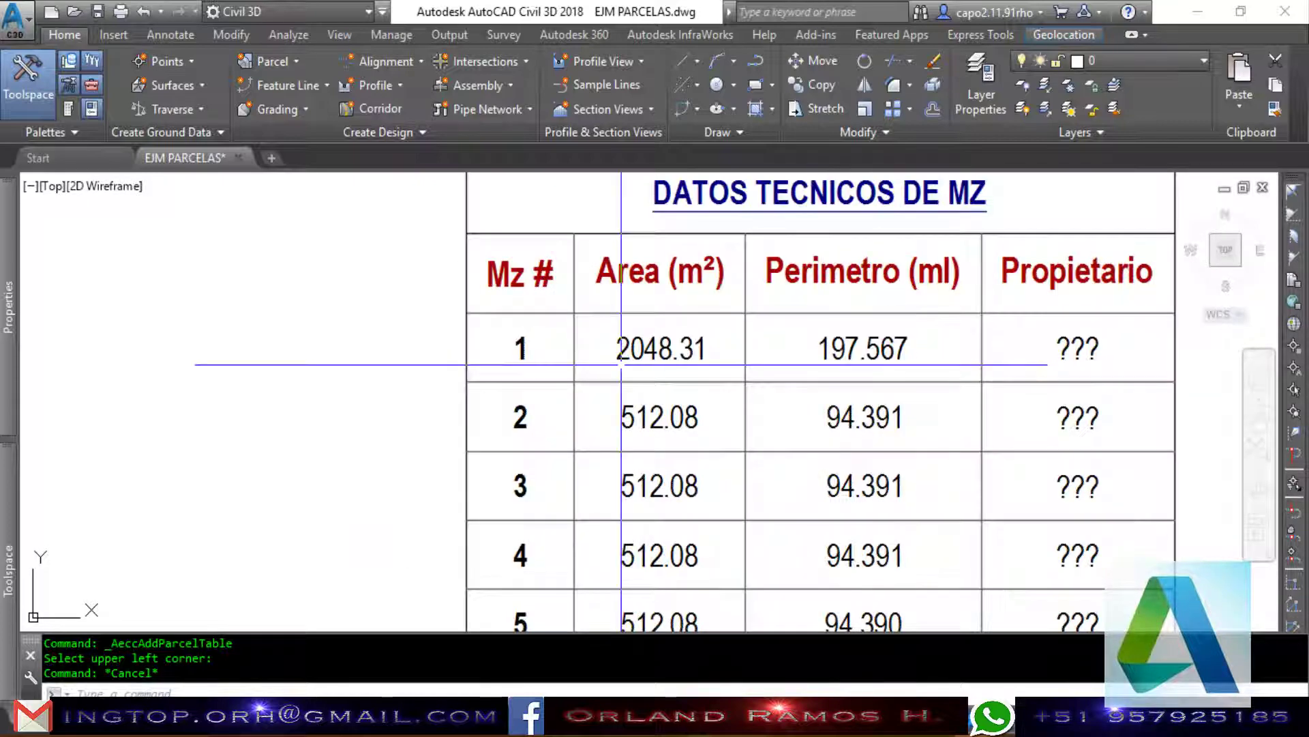
scroll(620, 364, down, 2)
scroll(1029, 397, down, 5)
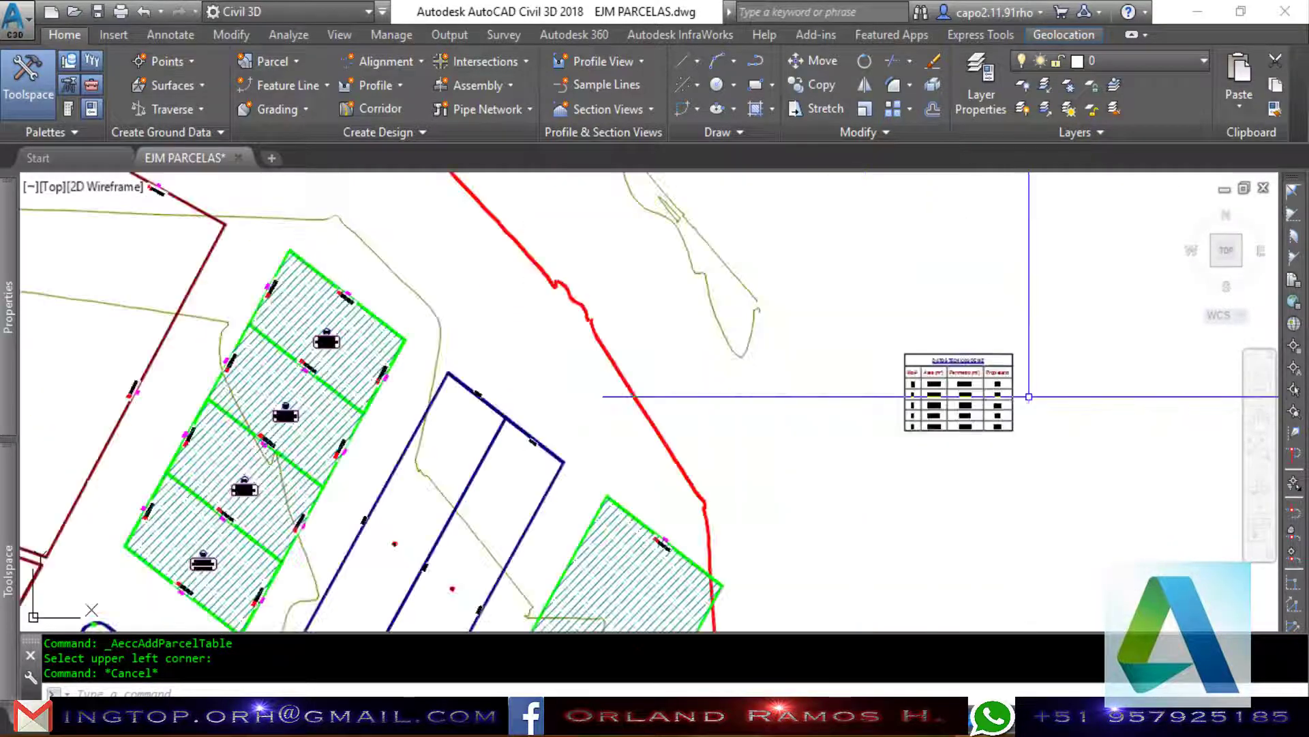
scroll(1029, 396, down, 2)
scroll(878, 417, up, 2)
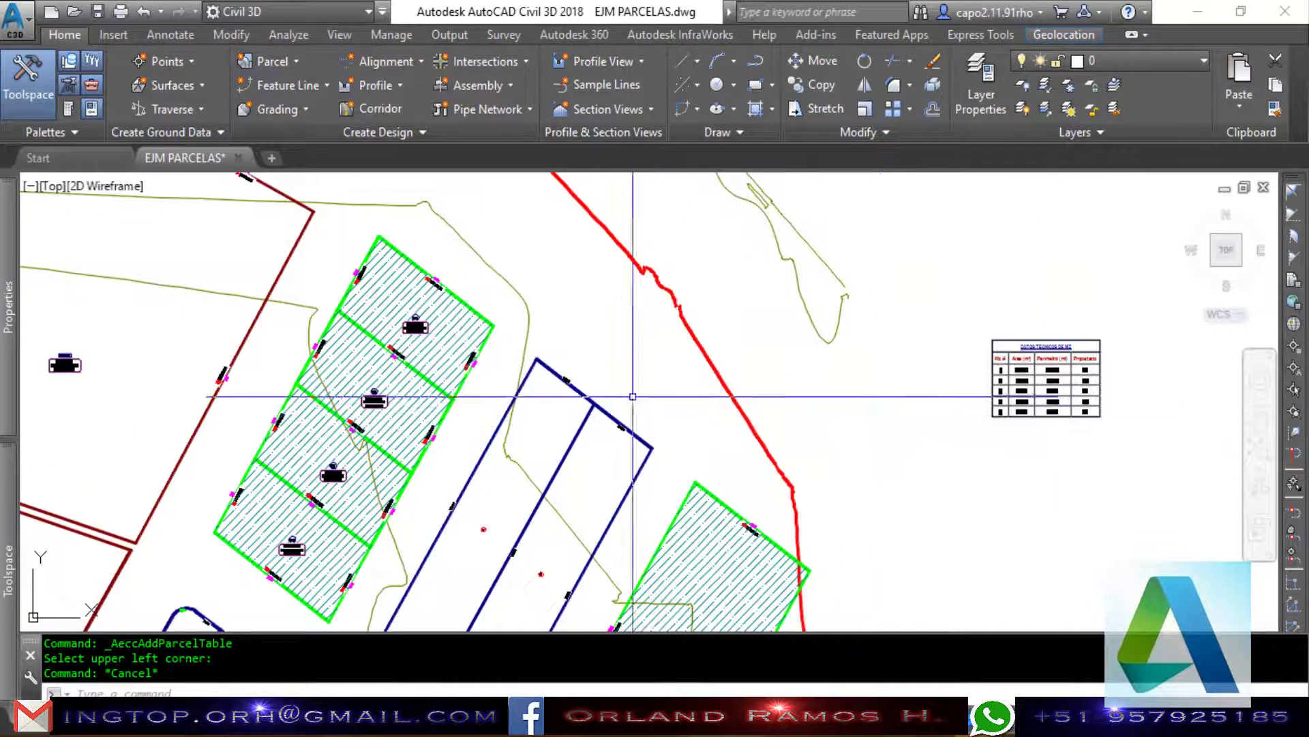
scroll(480, 352, up, 2)
click(375, 300)
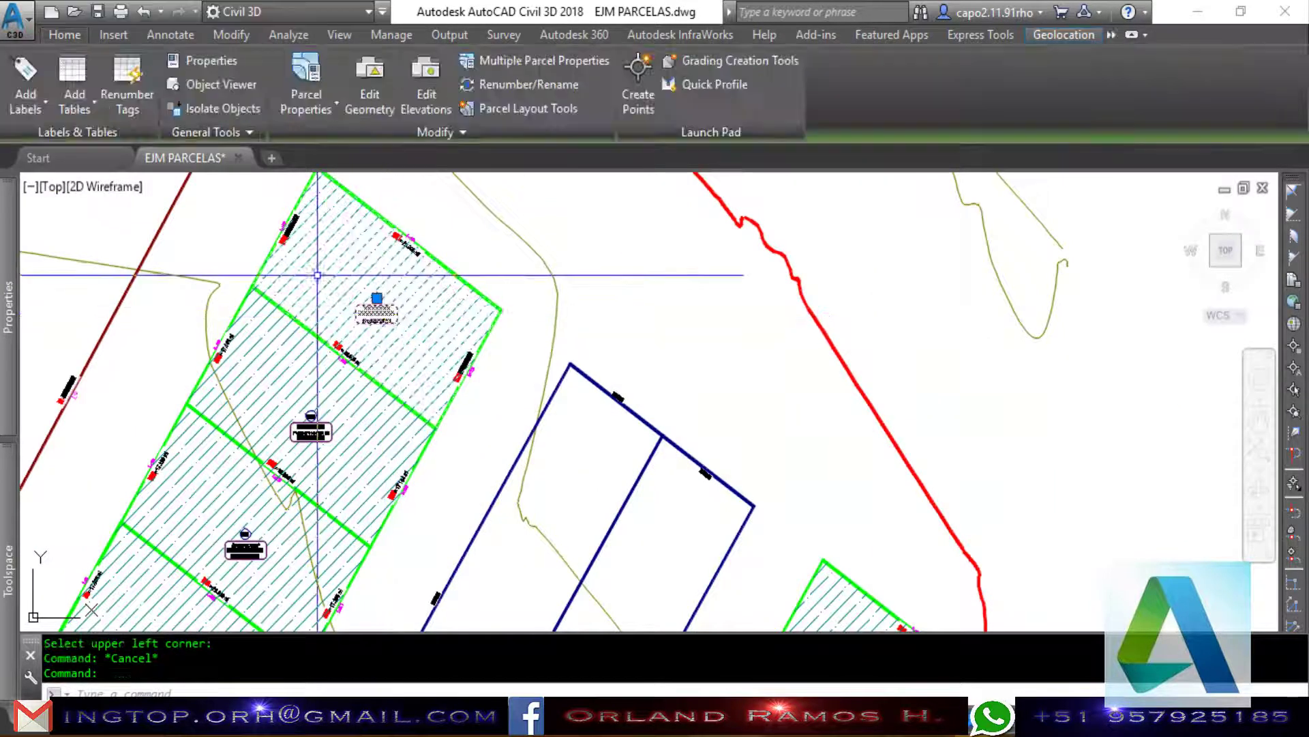
Set up another area table using the area, length and azimuth Manzana style.
click(75, 101)
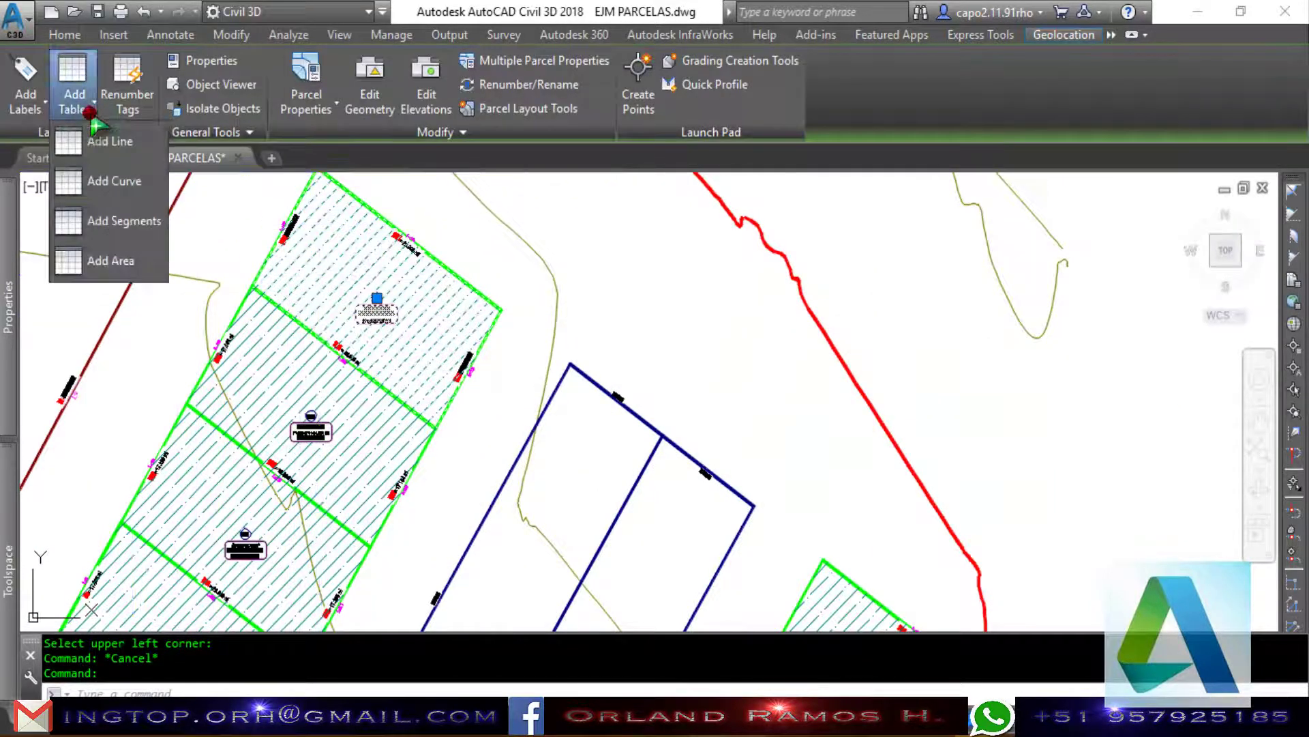
click(129, 262)
click(684, 229)
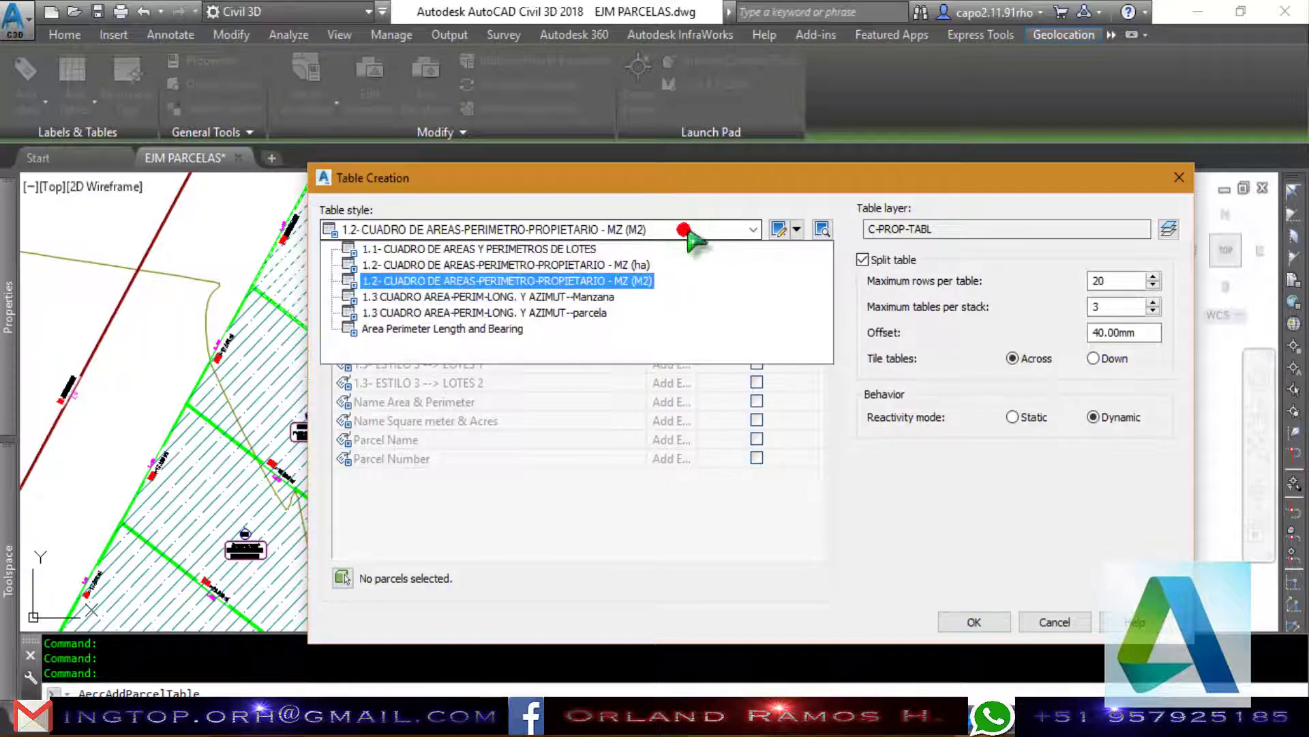
click(578, 298)
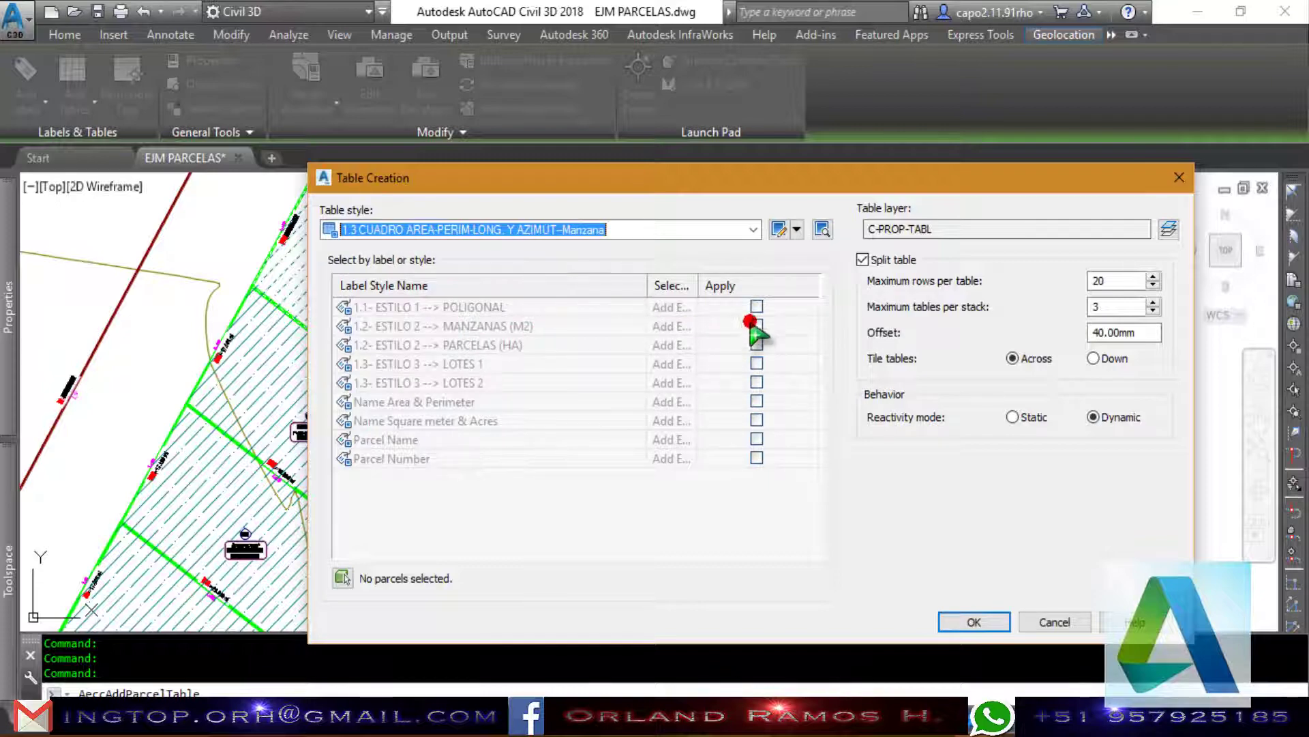
click(974, 617)
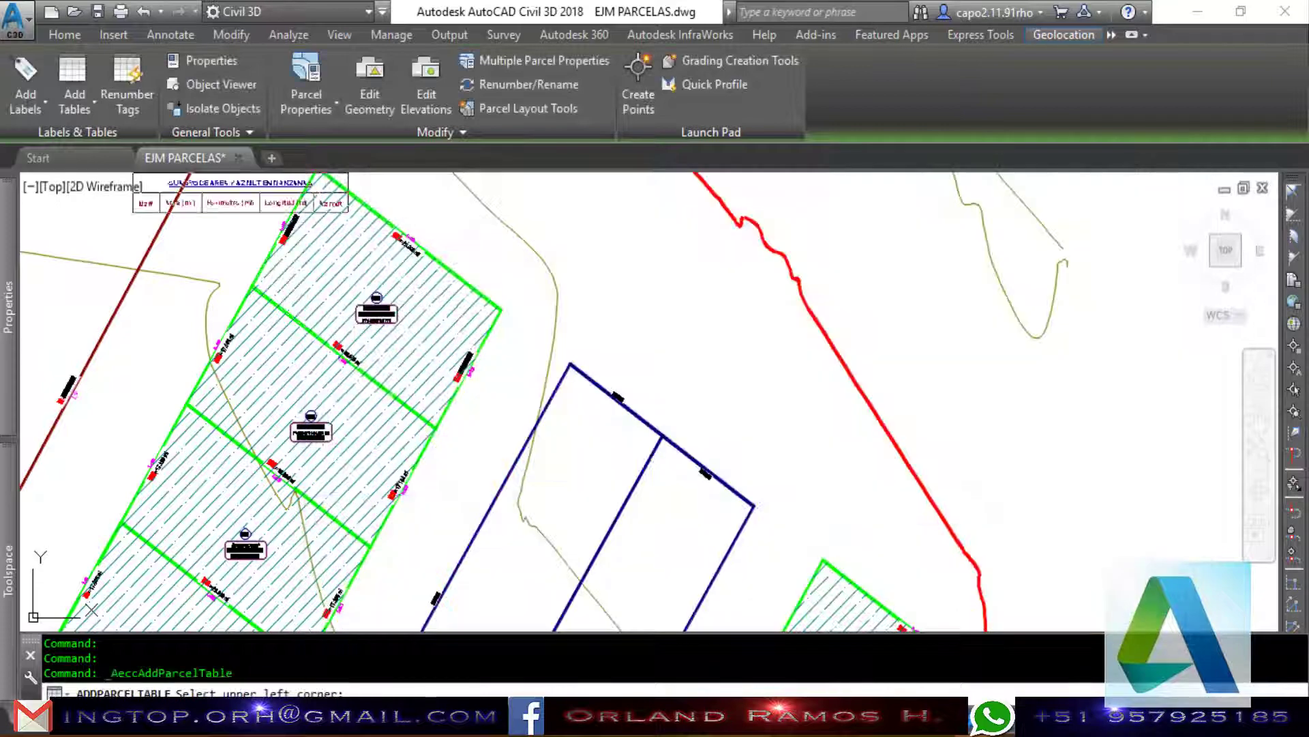
Place the CUADRO DE AREA Y AZIMUT EN MANZANAS table below the first table and review it.
scroll(439, 430, down, 3)
scroll(771, 429, up, 5)
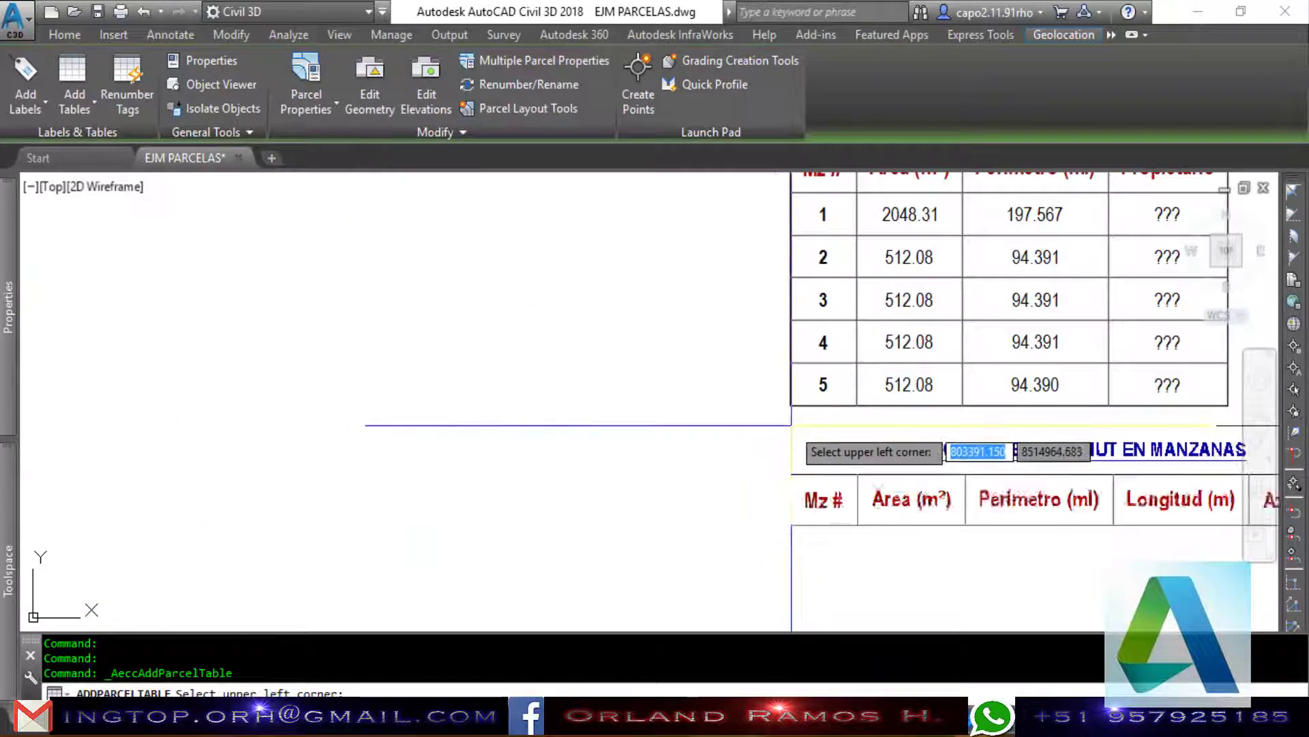
click(791, 427)
scroll(482, 341, down, 2)
scroll(505, 353, down, 2)
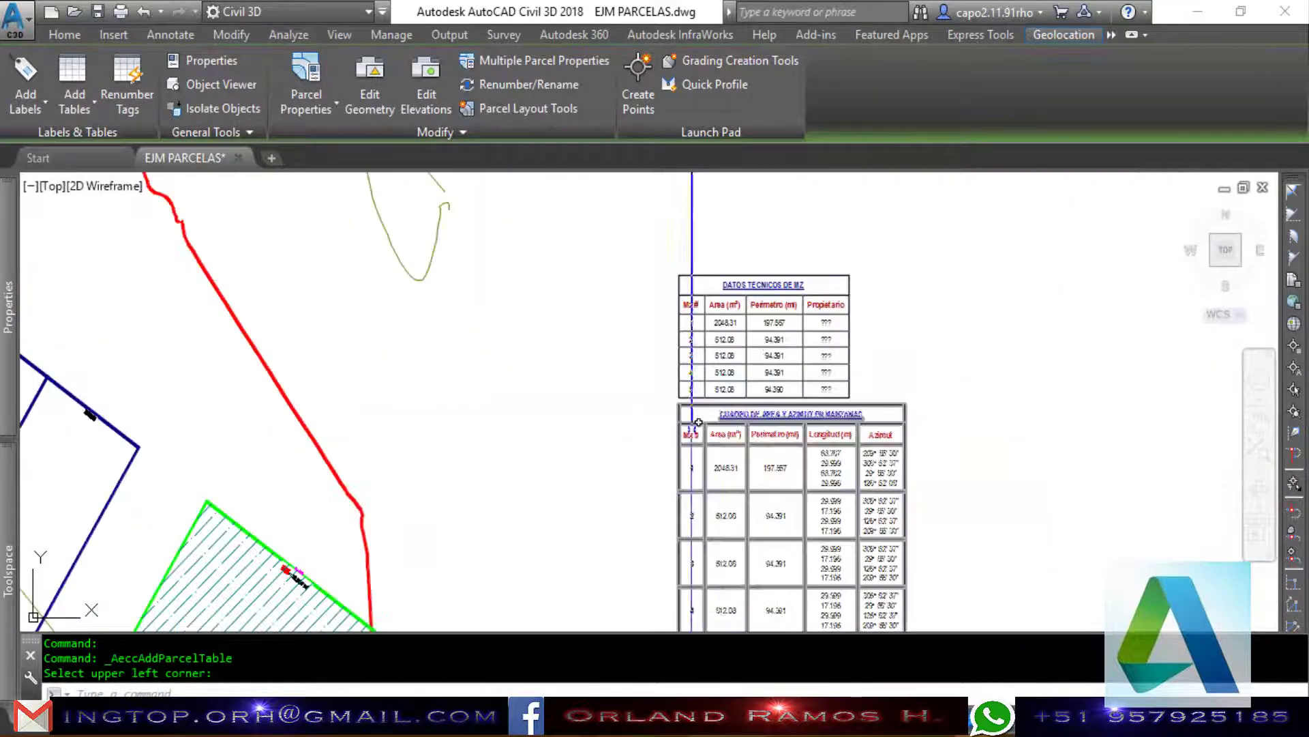
scroll(957, 443, up, 3)
scroll(957, 443, up, 4)
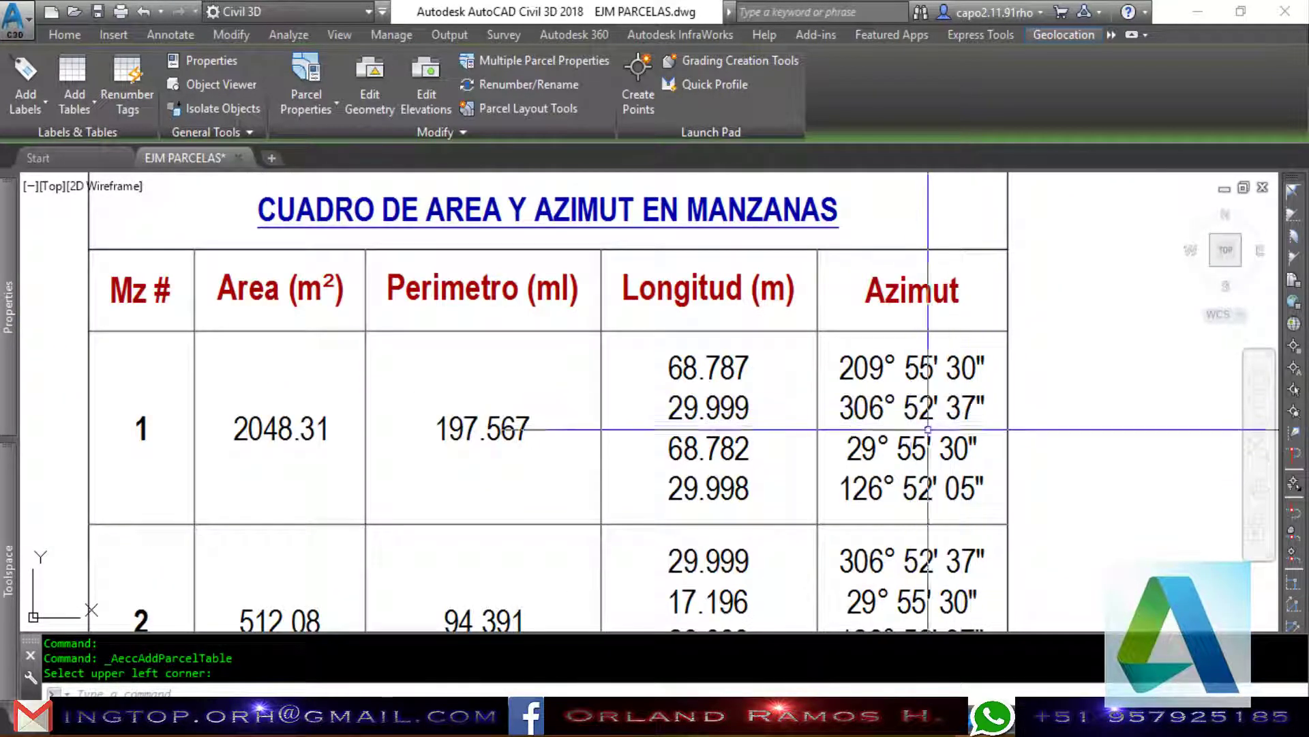
scroll(1132, 443, down, 2)
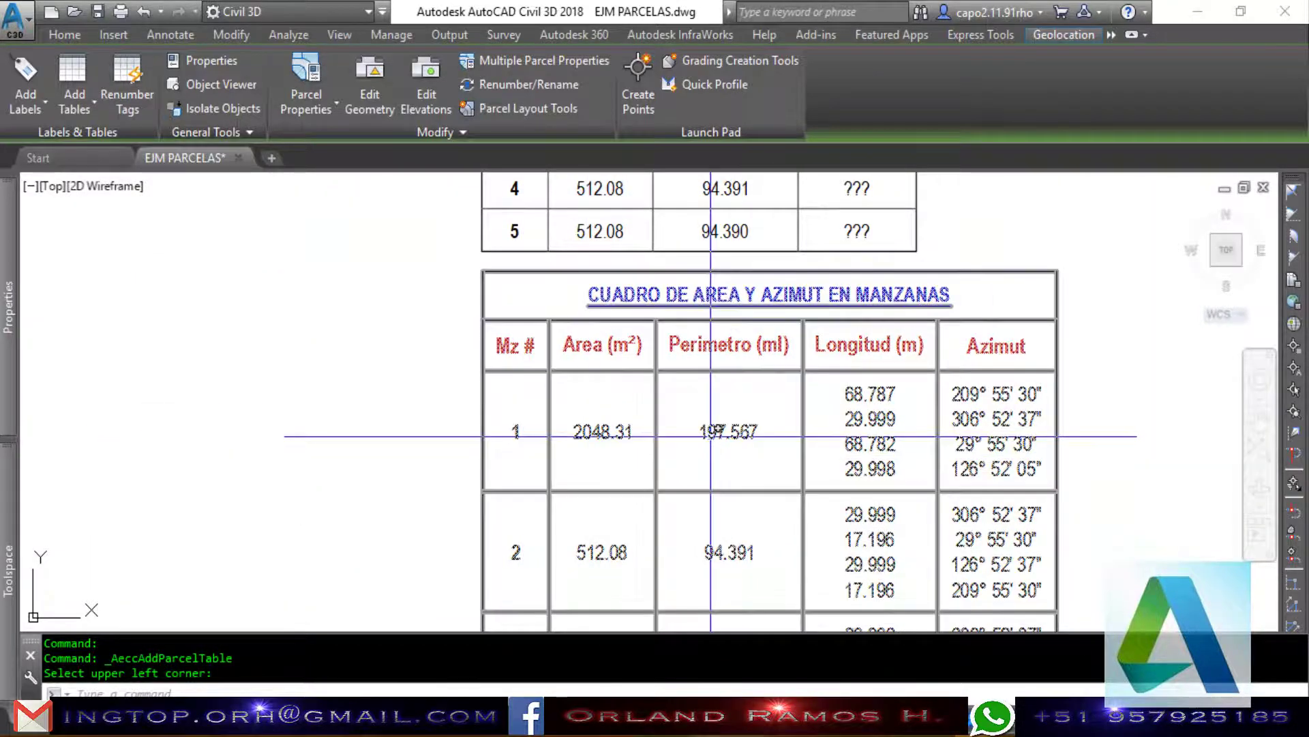
scroll(871, 412, down, 3)
scroll(769, 444, up, 2)
scroll(693, 359, up, 2)
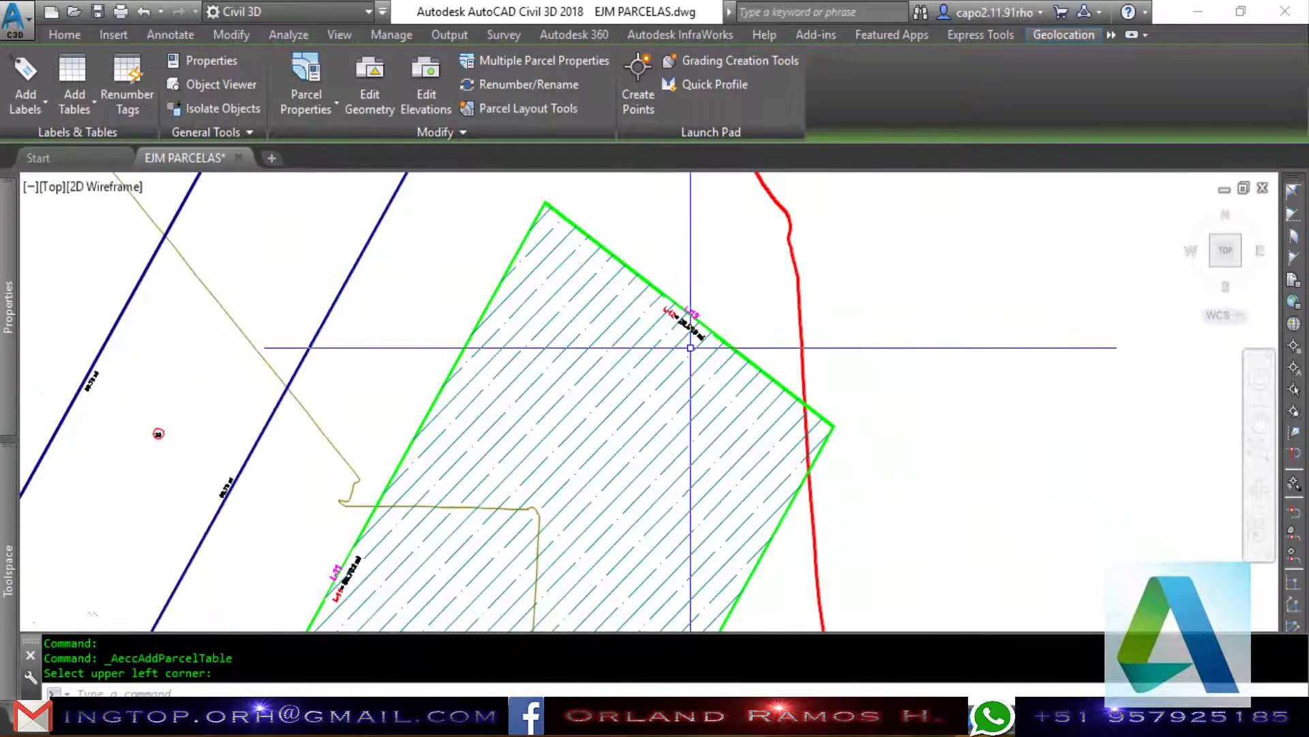
scroll(639, 476, down, 1)
scroll(638, 477, up, 3)
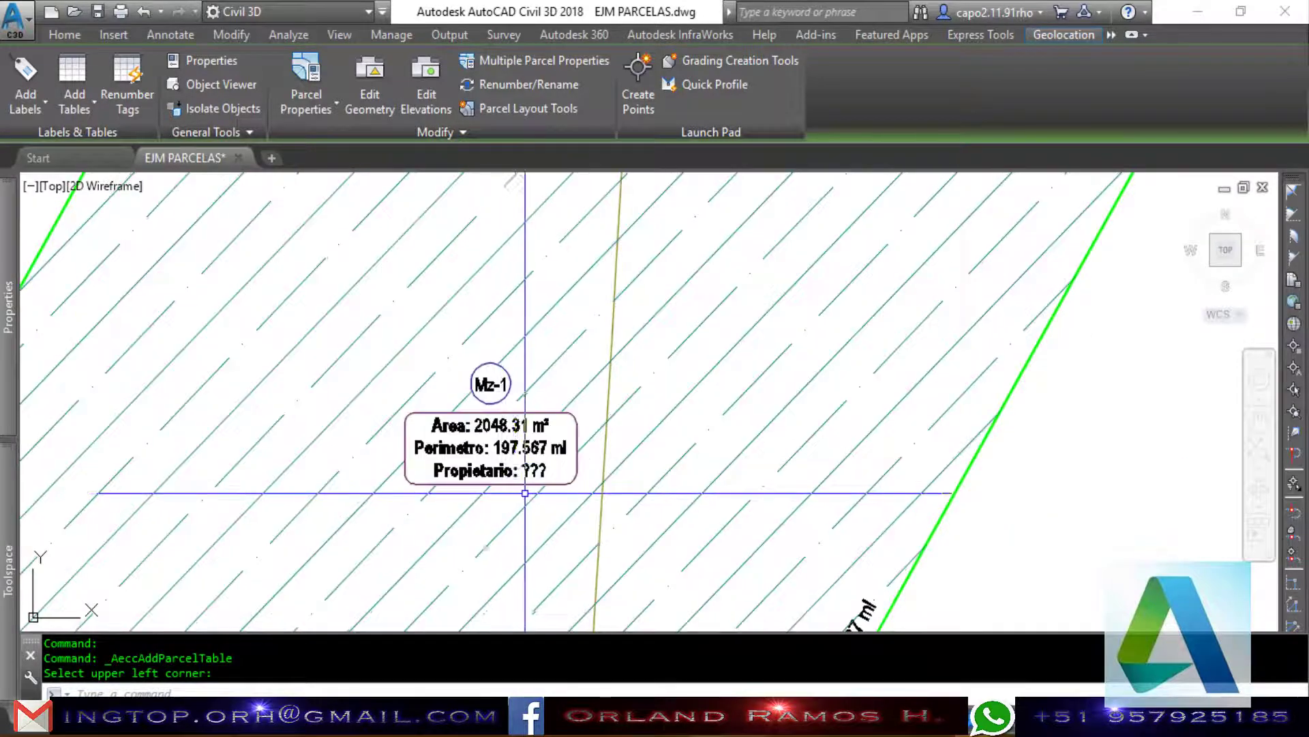
scroll(579, 466, down, 3)
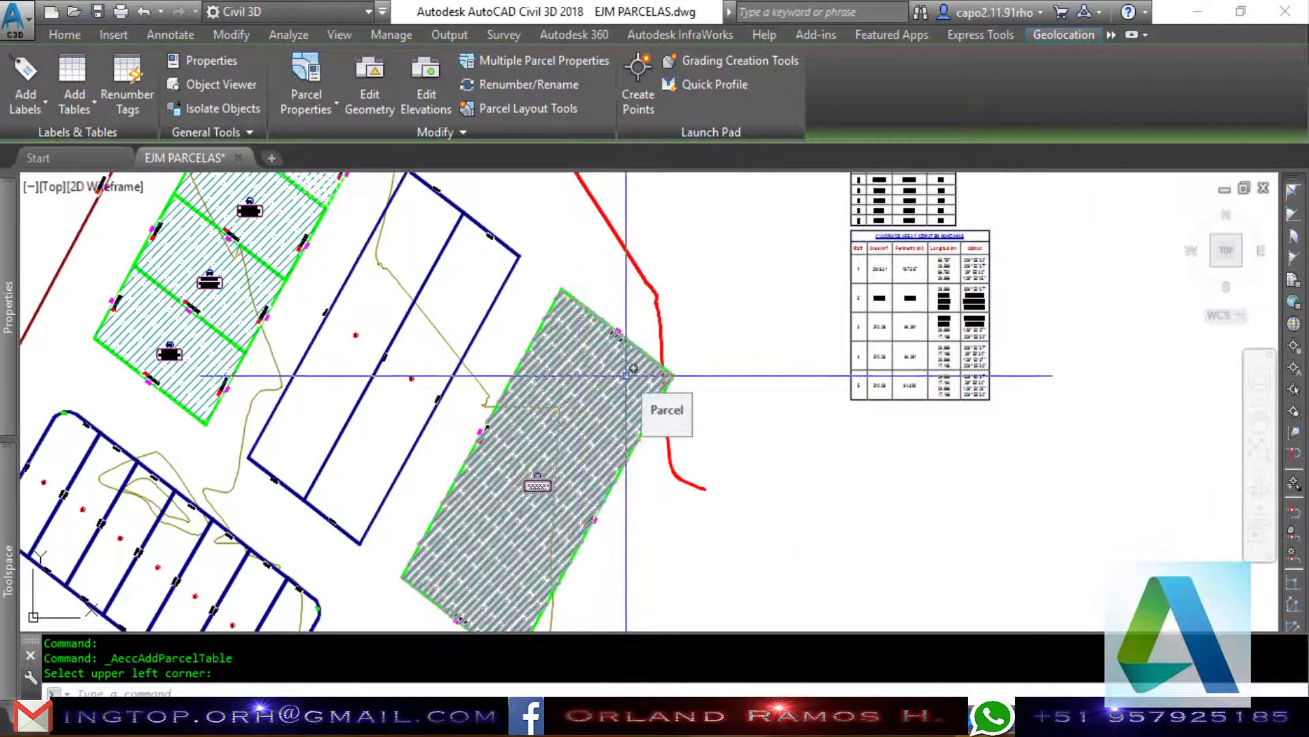
scroll(946, 262, up, 3)
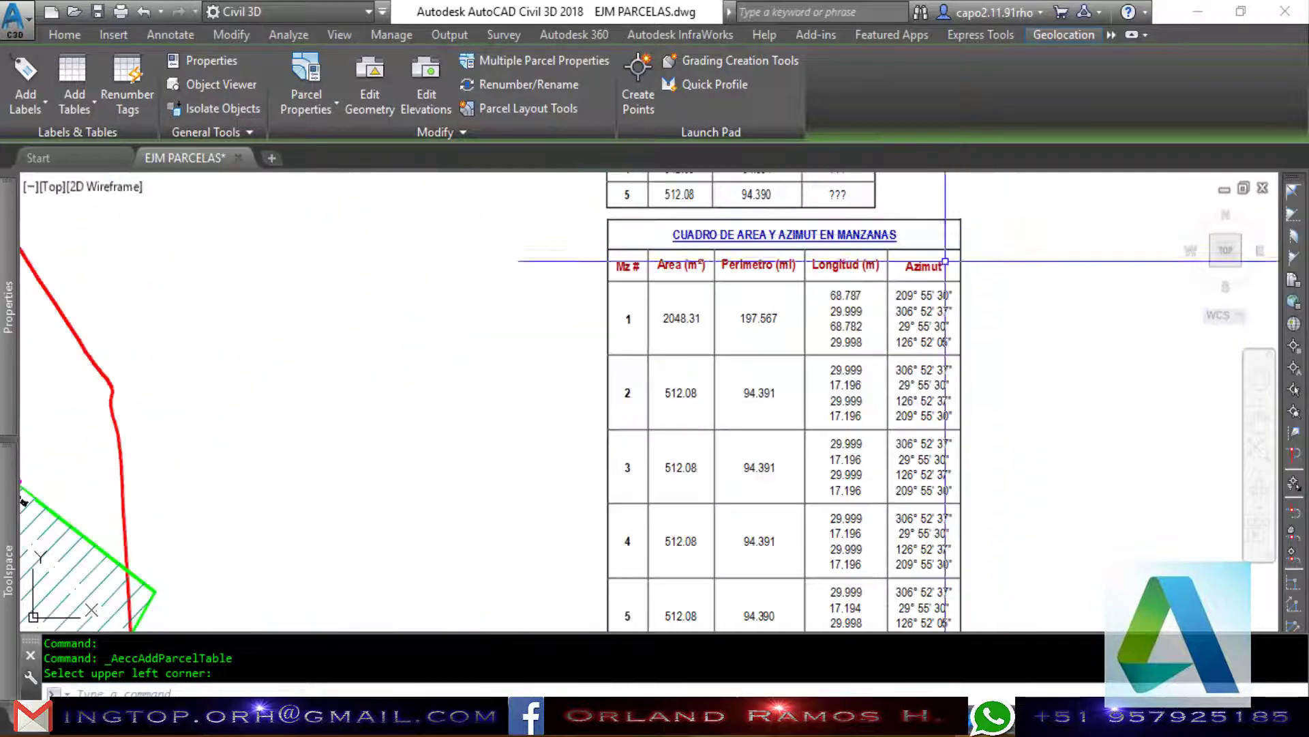
scroll(945, 261, up, 2)
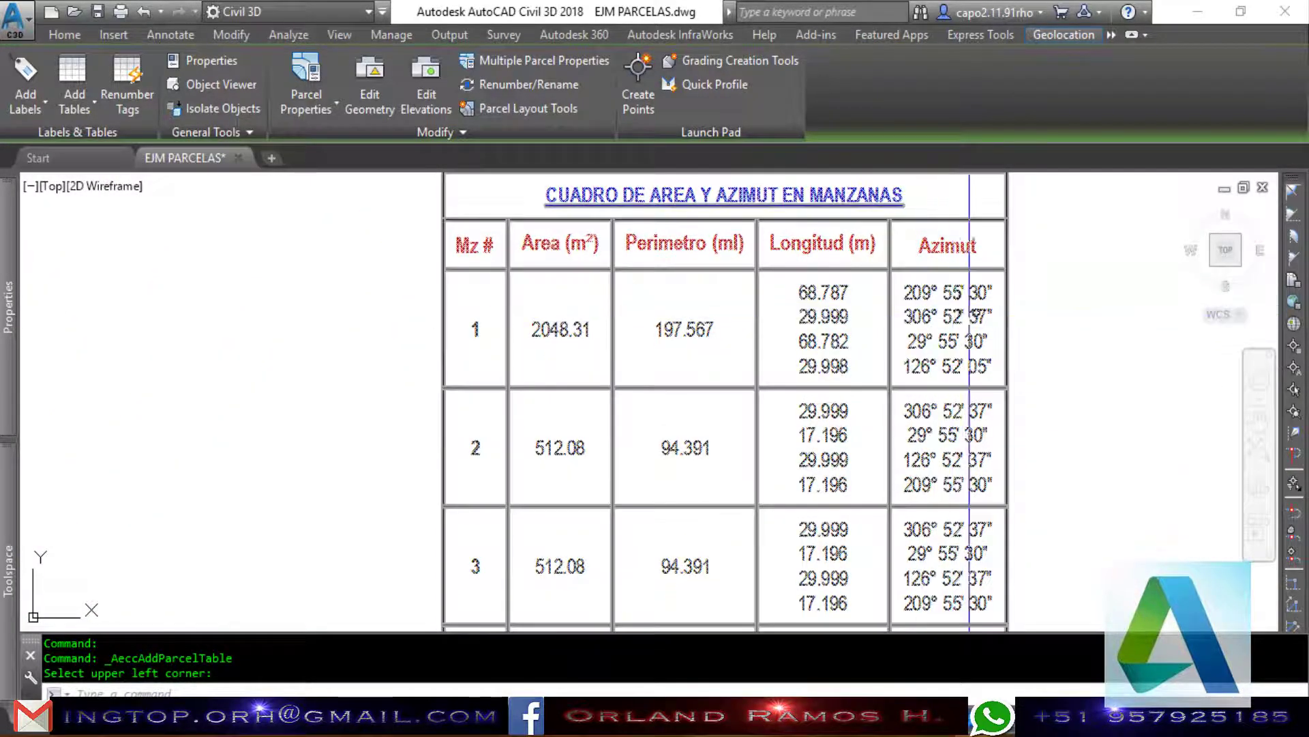
scroll(1045, 277, down, 4)
scroll(1045, 277, down, 5)
scroll(723, 355, up, 2)
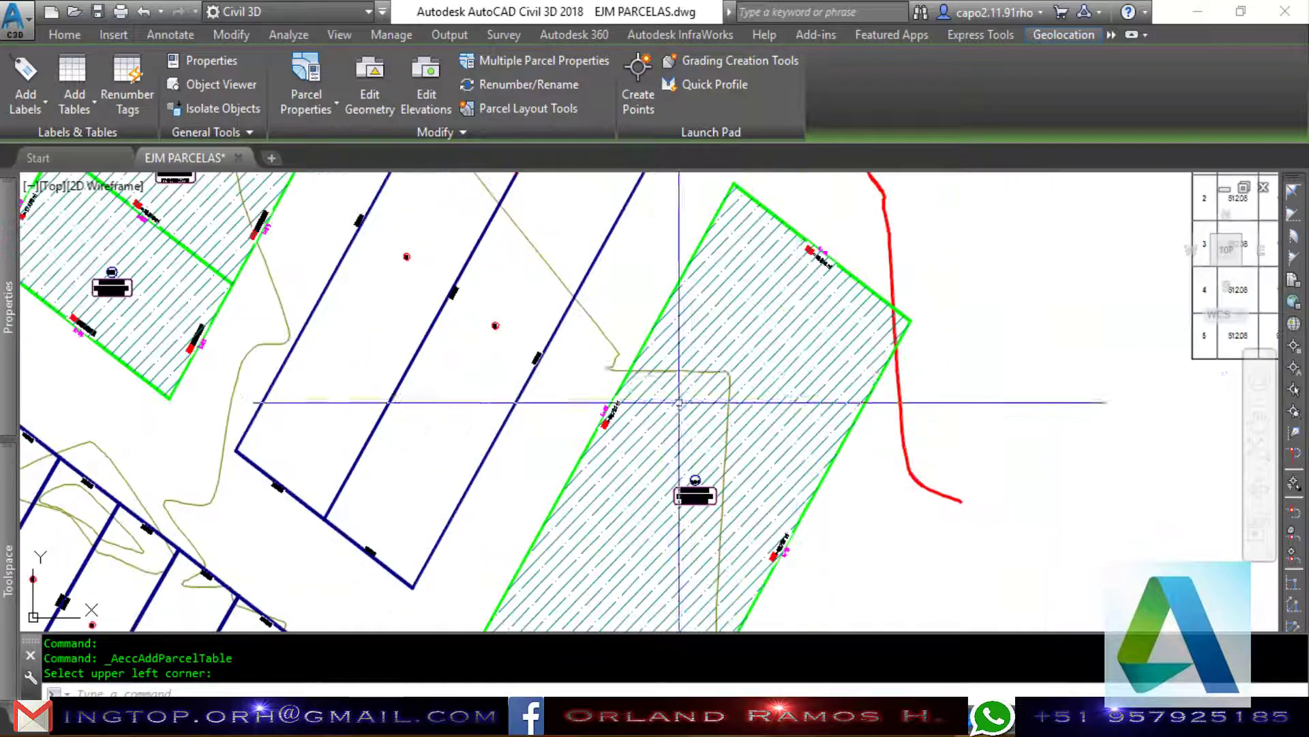
scroll(724, 351, down, 1)
scroll(696, 324, up, 2)
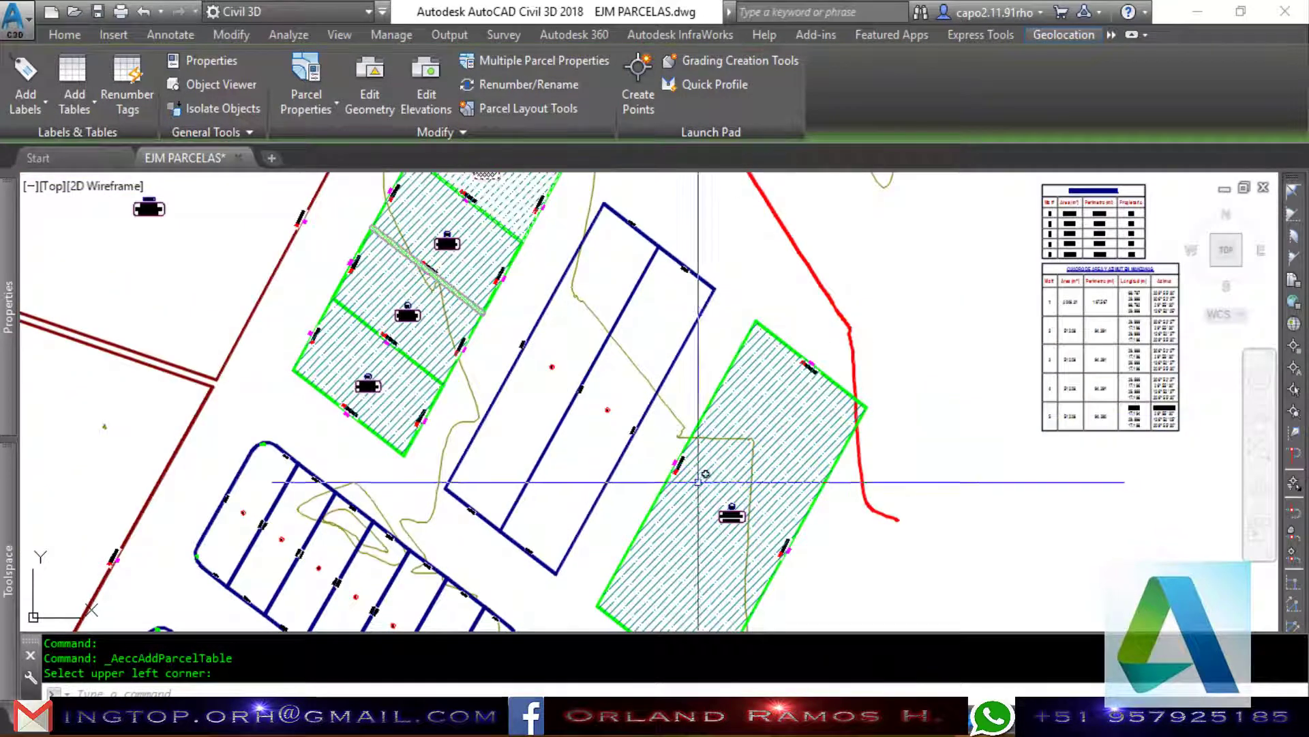
scroll(741, 546, up, 3)
Select the hatched parcel's area label, cancelling a mistakenly started area table.
click(711, 448)
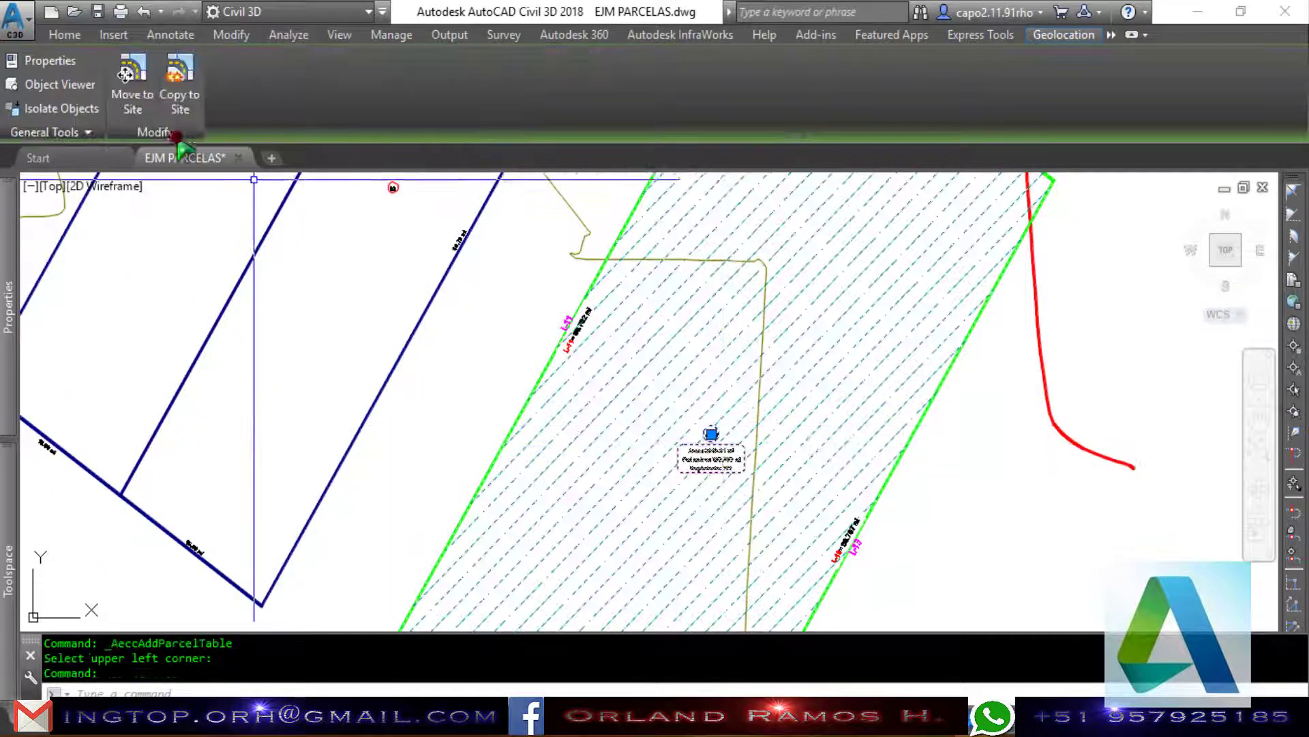
scroll(712, 477, up, 2)
scroll(702, 453, up, 2)
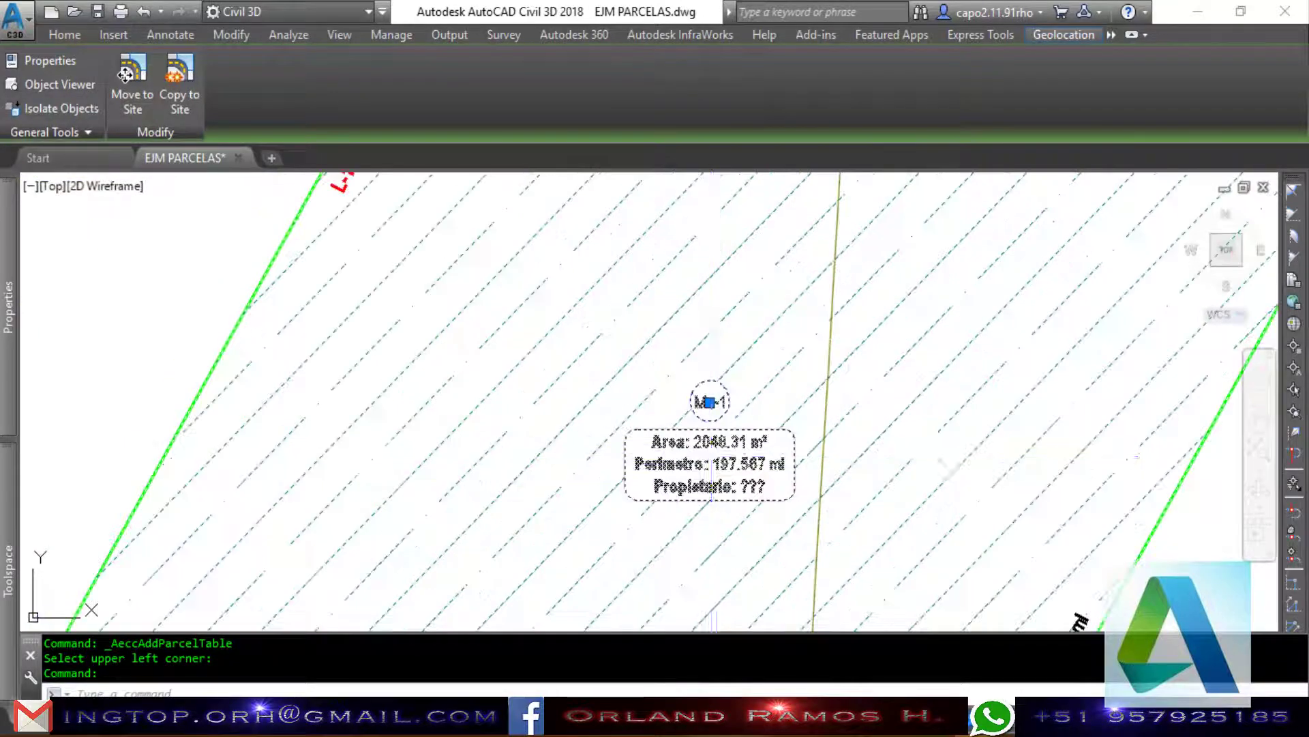
scroll(717, 464, up, 2)
key(Escape)
click(708, 458)
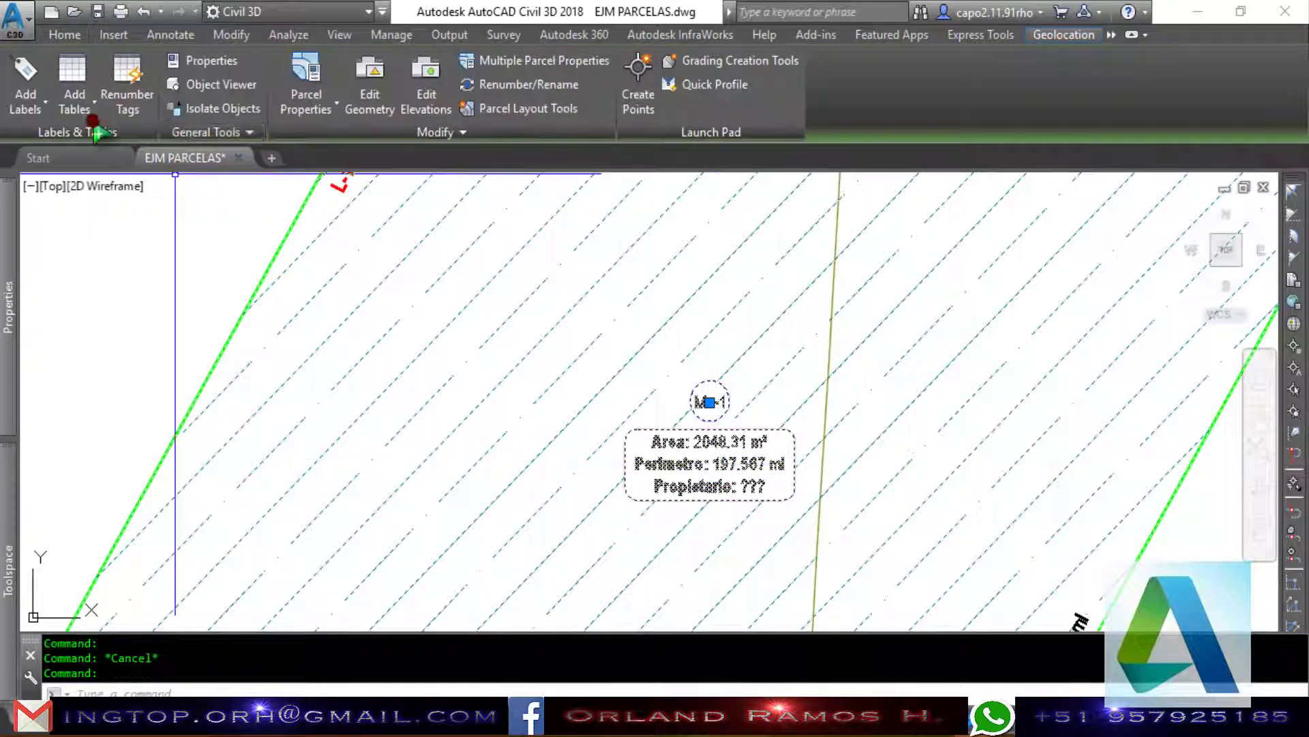
click(86, 112)
click(112, 261)
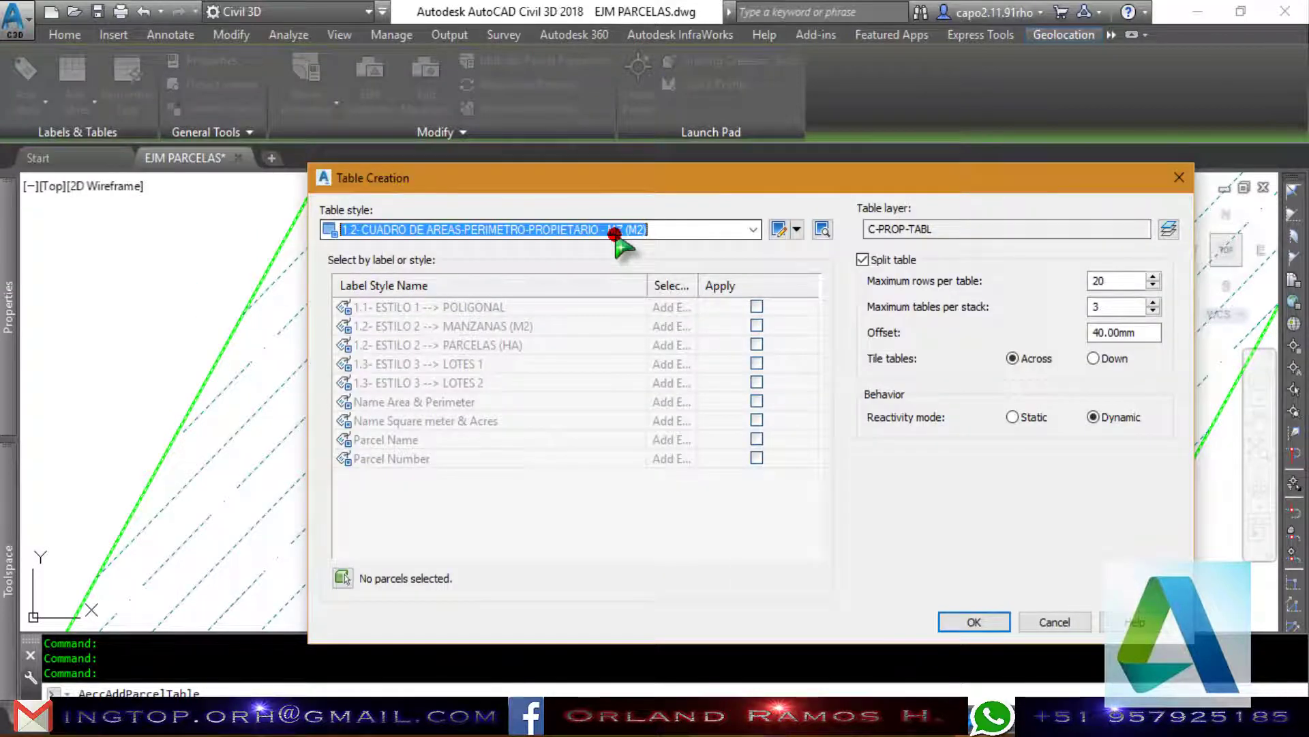
key(Escape)
Configure a line table with the CUADRO DE LONGITUD-RUMBO-Y COORDENADA style for MANZANA length labels.
click(74, 103)
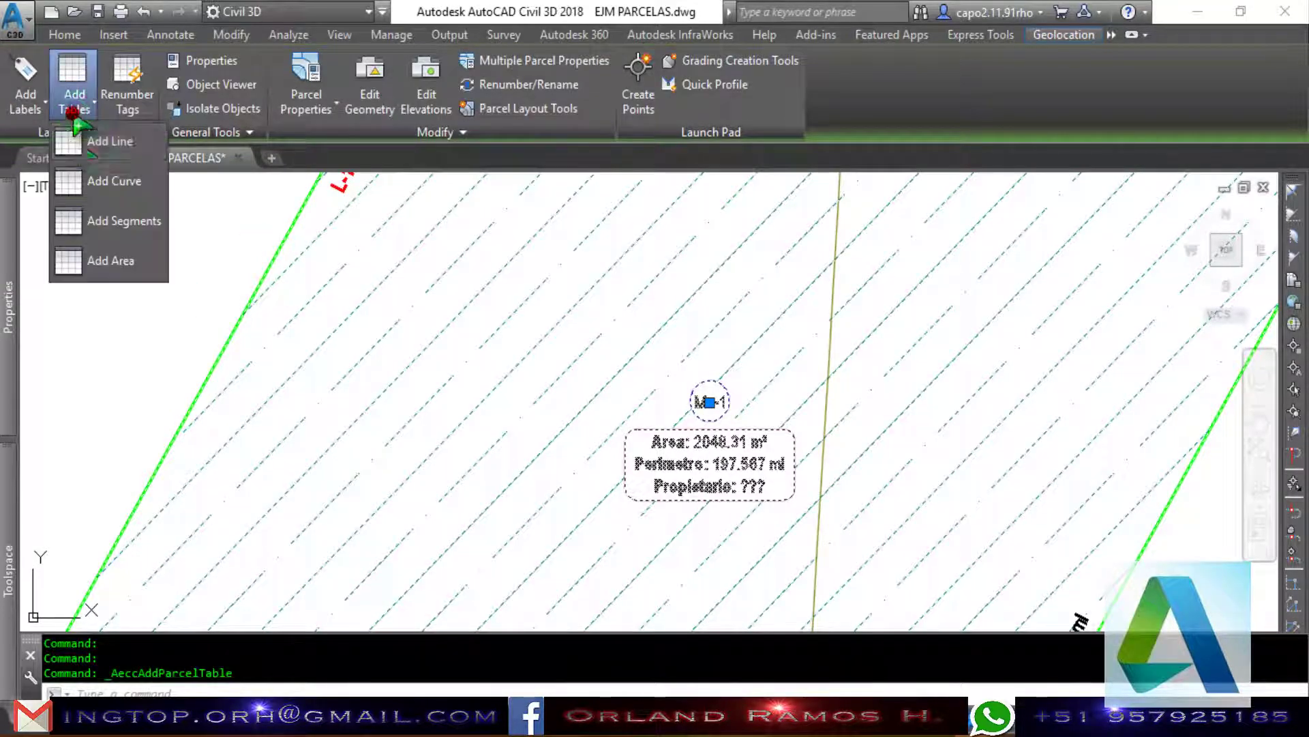
click(85, 142)
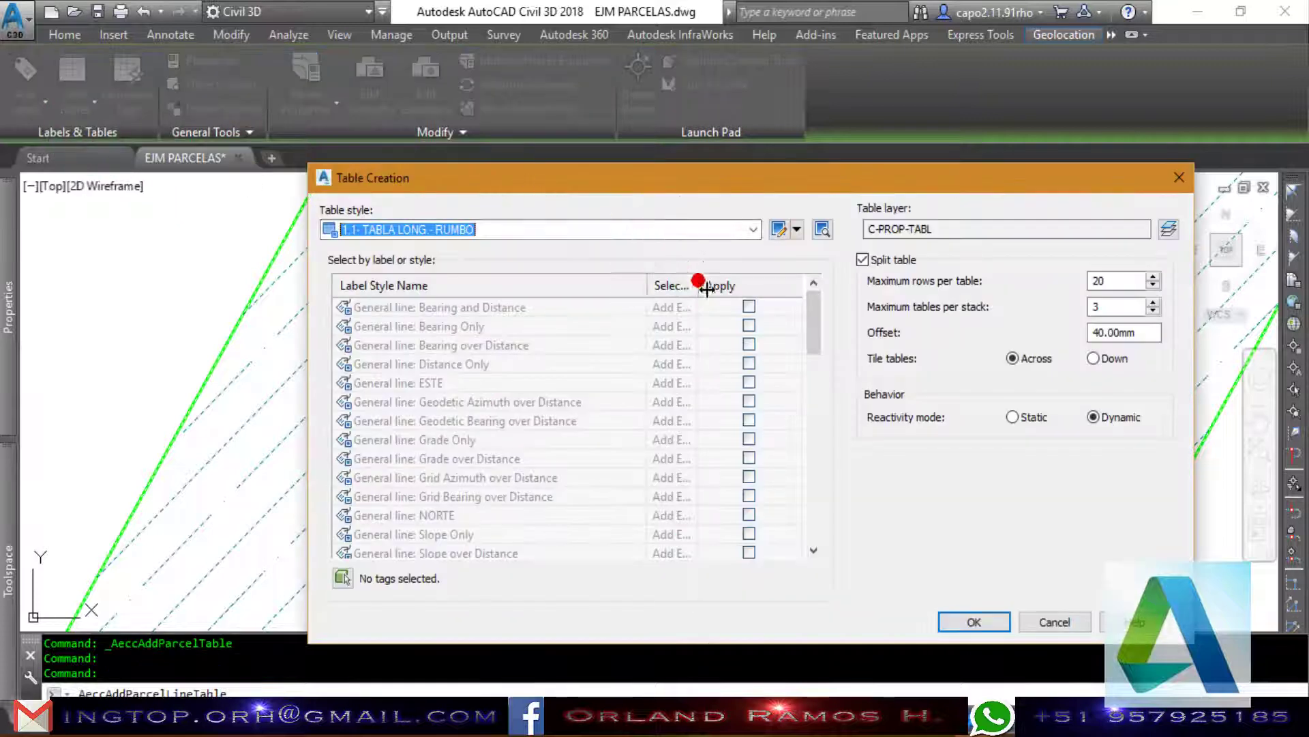
click(703, 233)
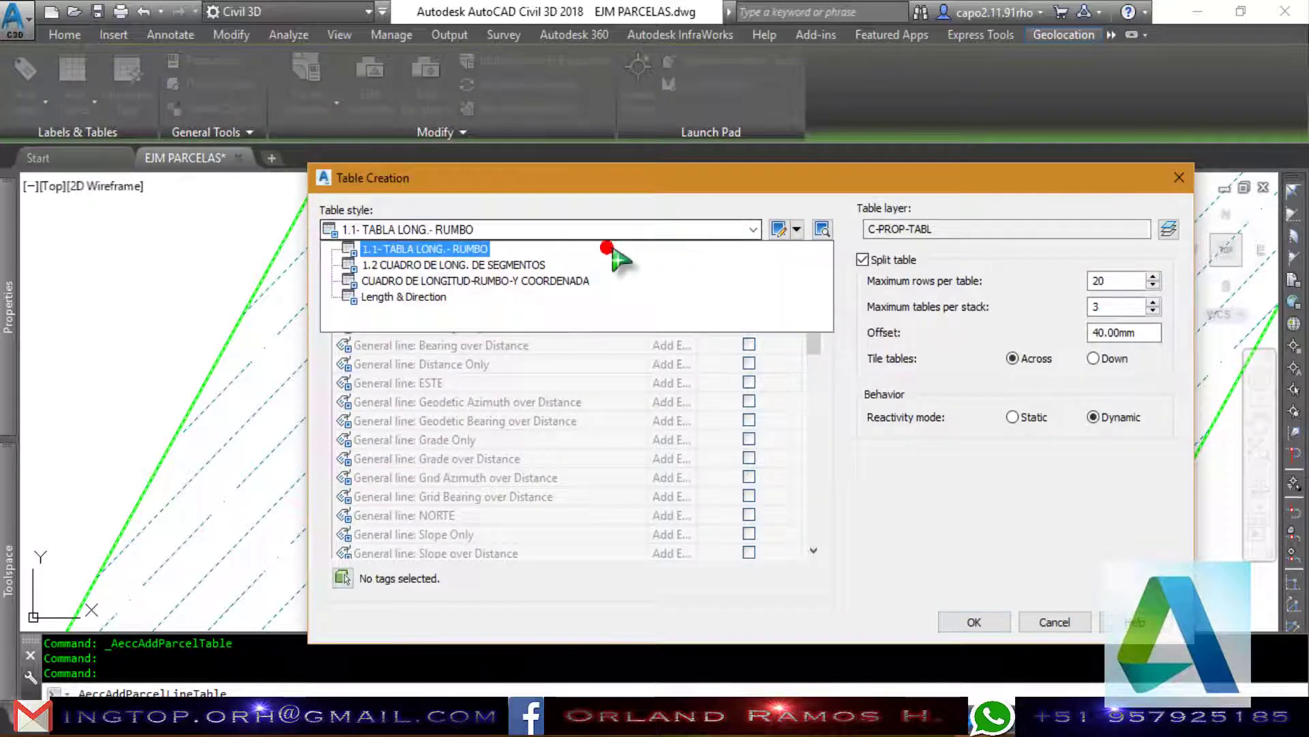
click(468, 281)
scroll(641, 409, down, 3)
scroll(661, 436, down, 3)
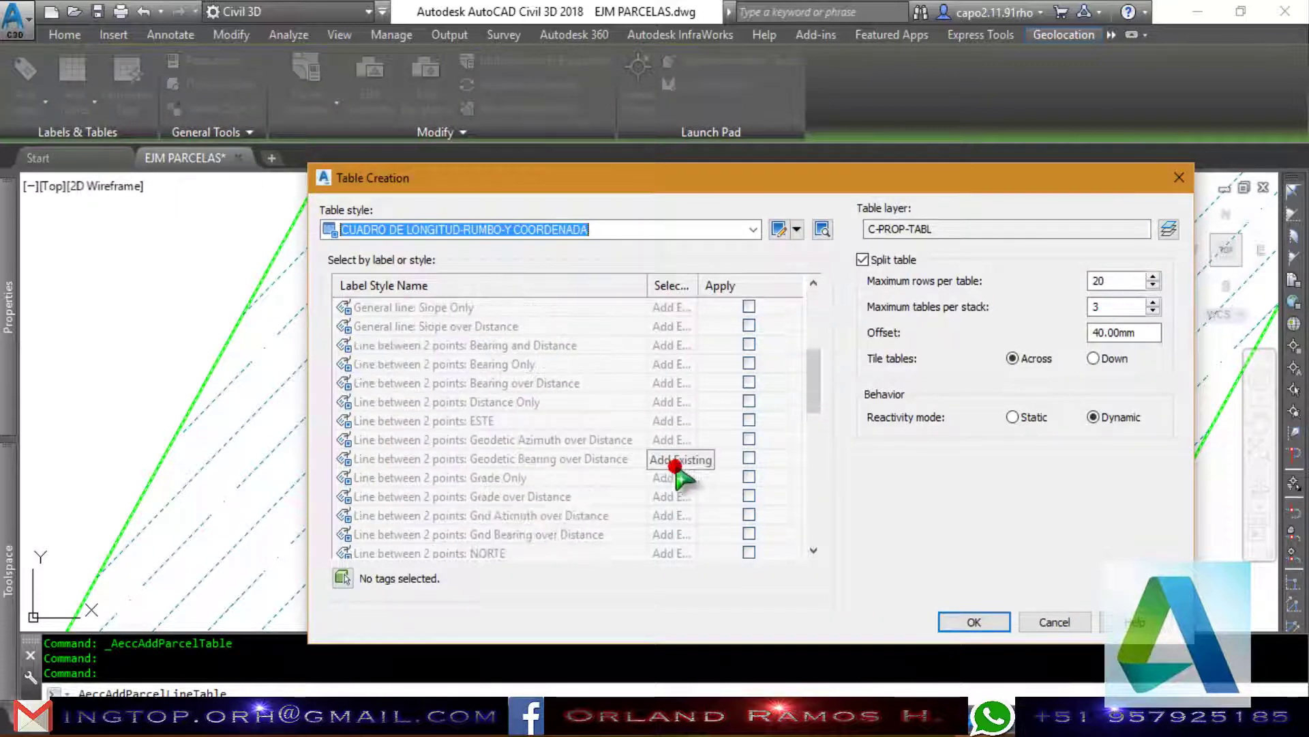
scroll(681, 463, down, 3)
scroll(682, 474, down, 3)
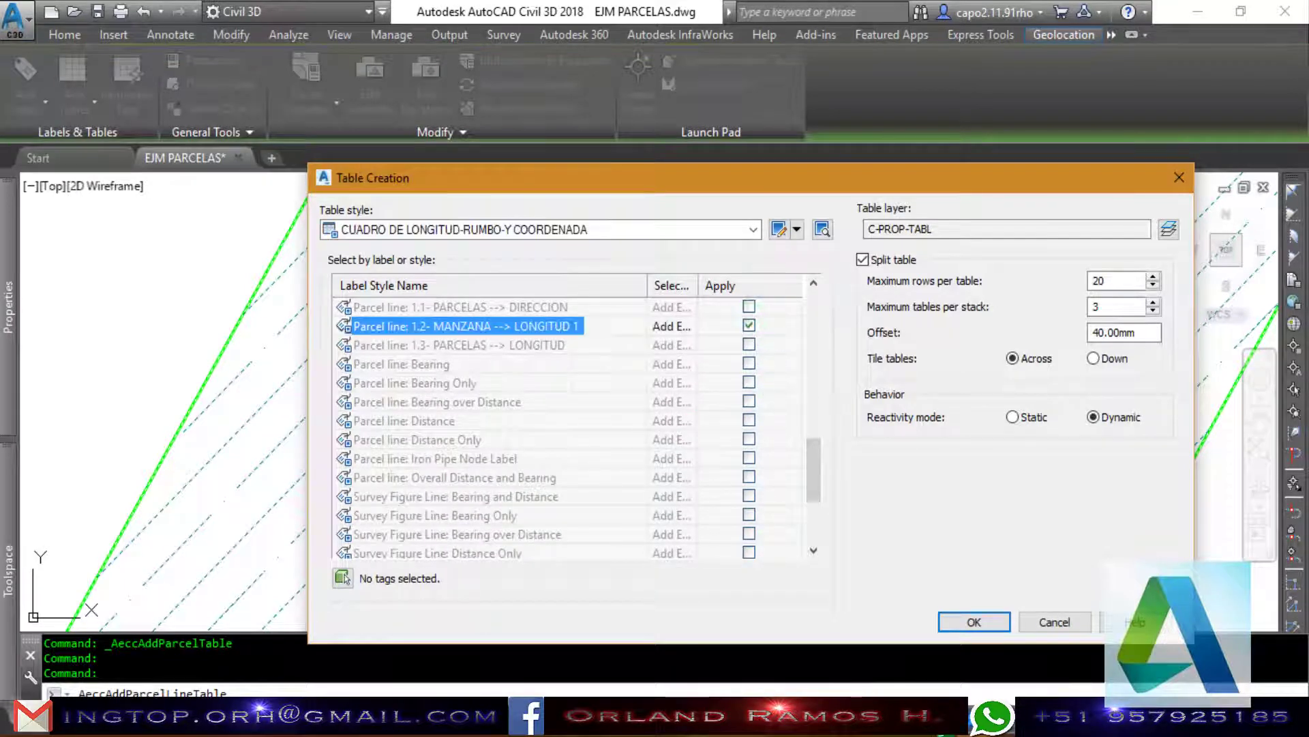
click(971, 622)
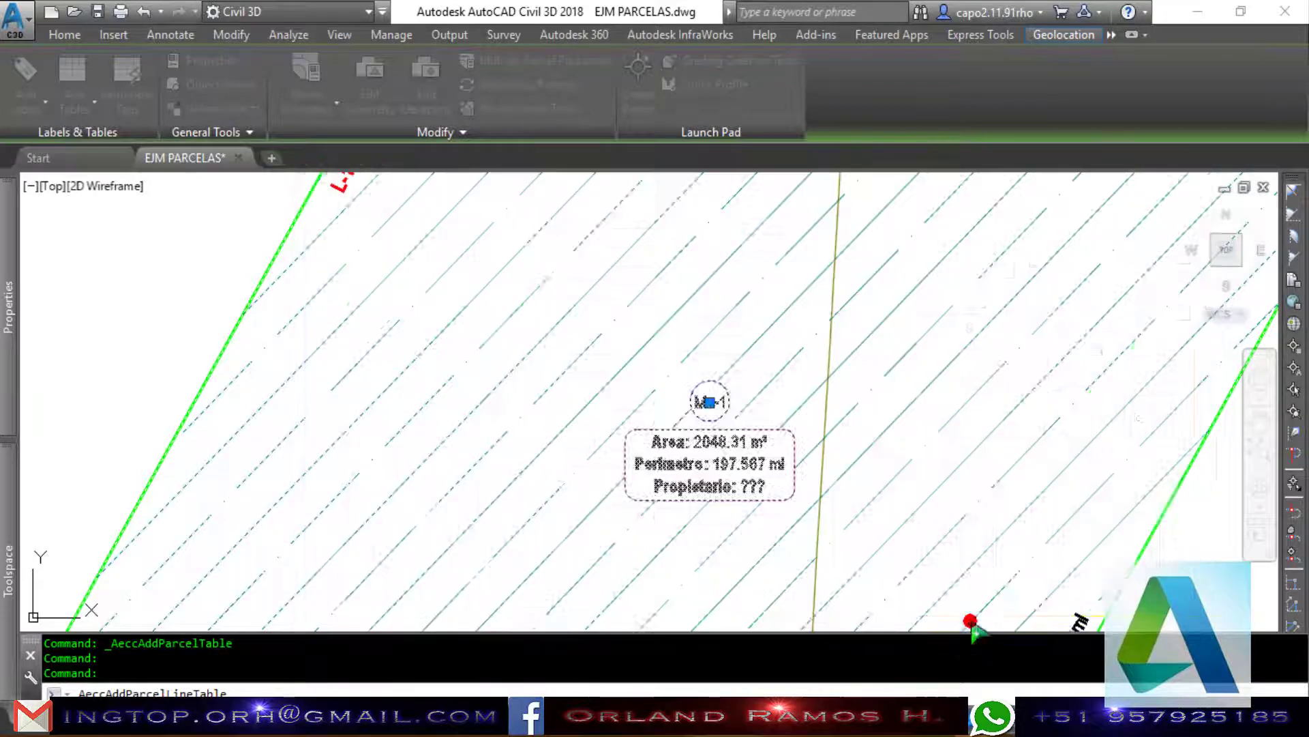
Place the CUADRO DE RUMBO line table directly below the area–azimuth table.
scroll(590, 457, down, 4)
scroll(803, 373, up, 3)
scroll(791, 374, up, 3)
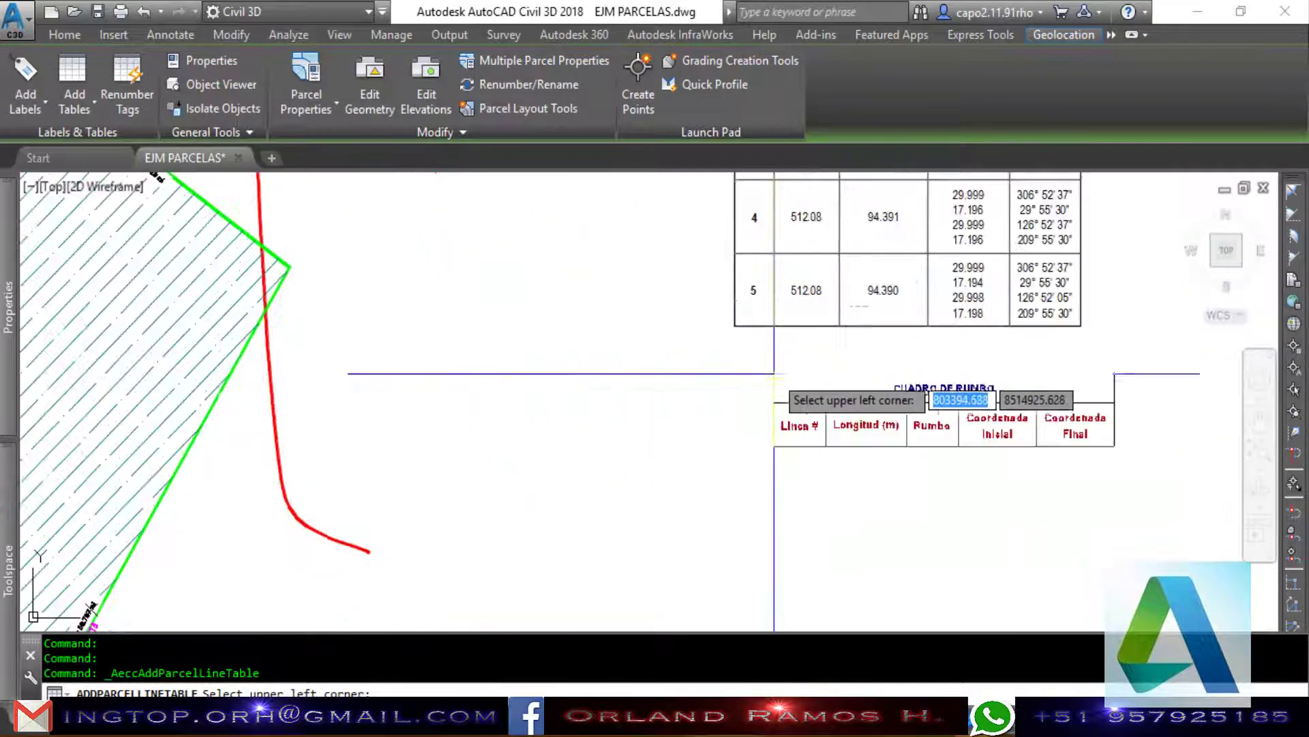
scroll(692, 443, down, 4)
scroll(710, 426, up, 4)
click(702, 362)
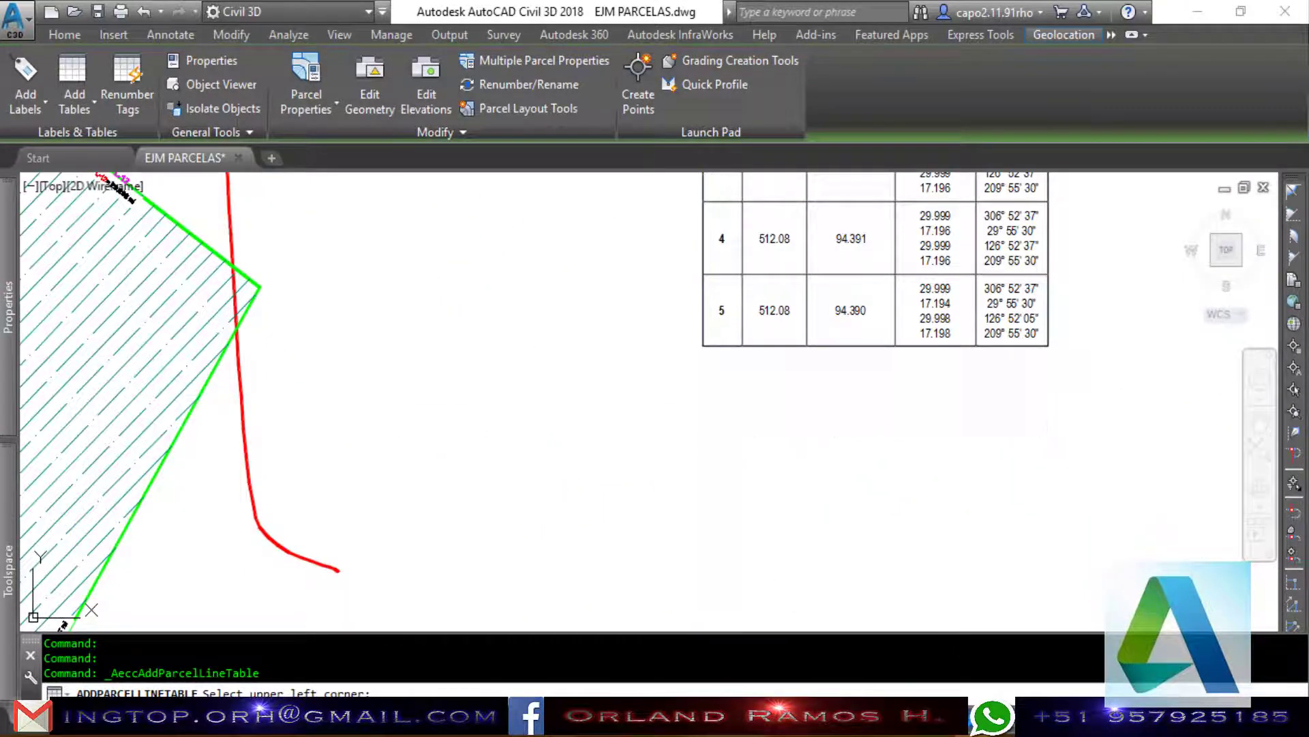
Zoom around to check the bearing table's lengths, bearings and coordinates.
scroll(674, 376, down, 3)
scroll(750, 423, up, 3)
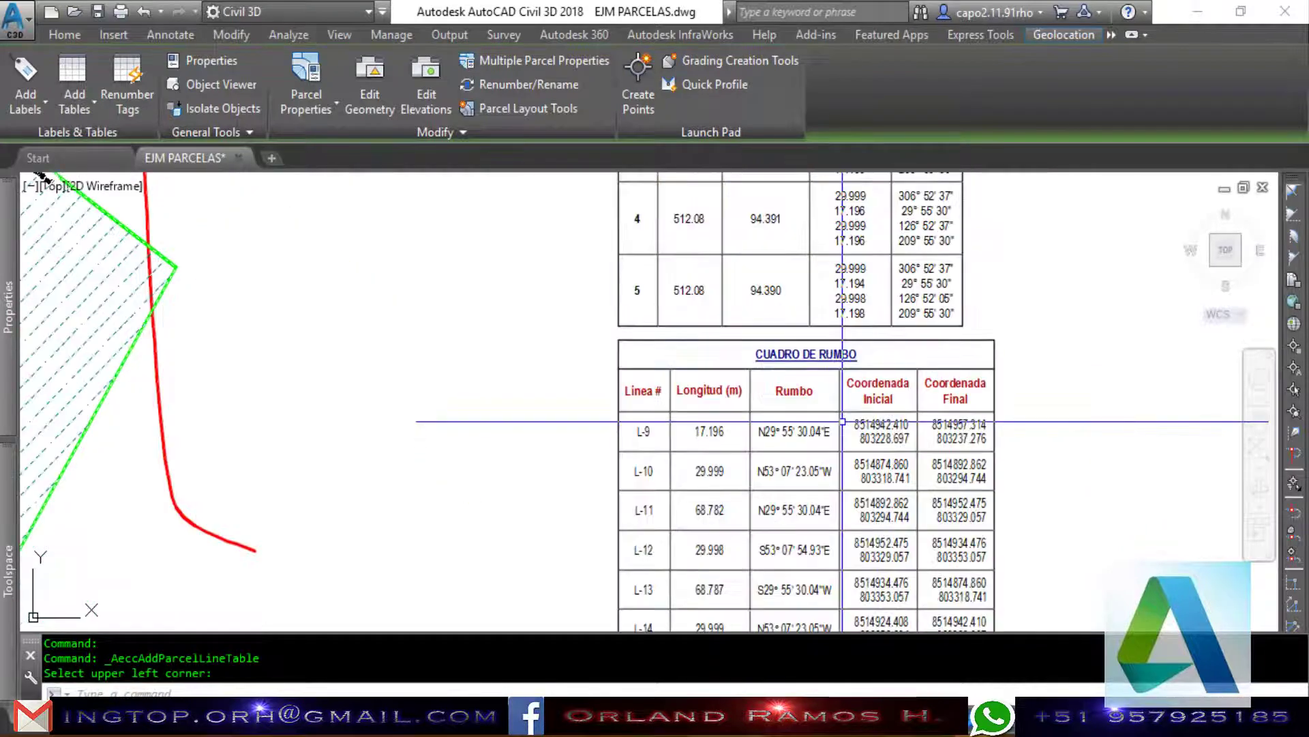
scroll(843, 418, up, 1)
scroll(810, 358, up, 1)
scroll(810, 358, down, 3)
scroll(784, 410, up, 3)
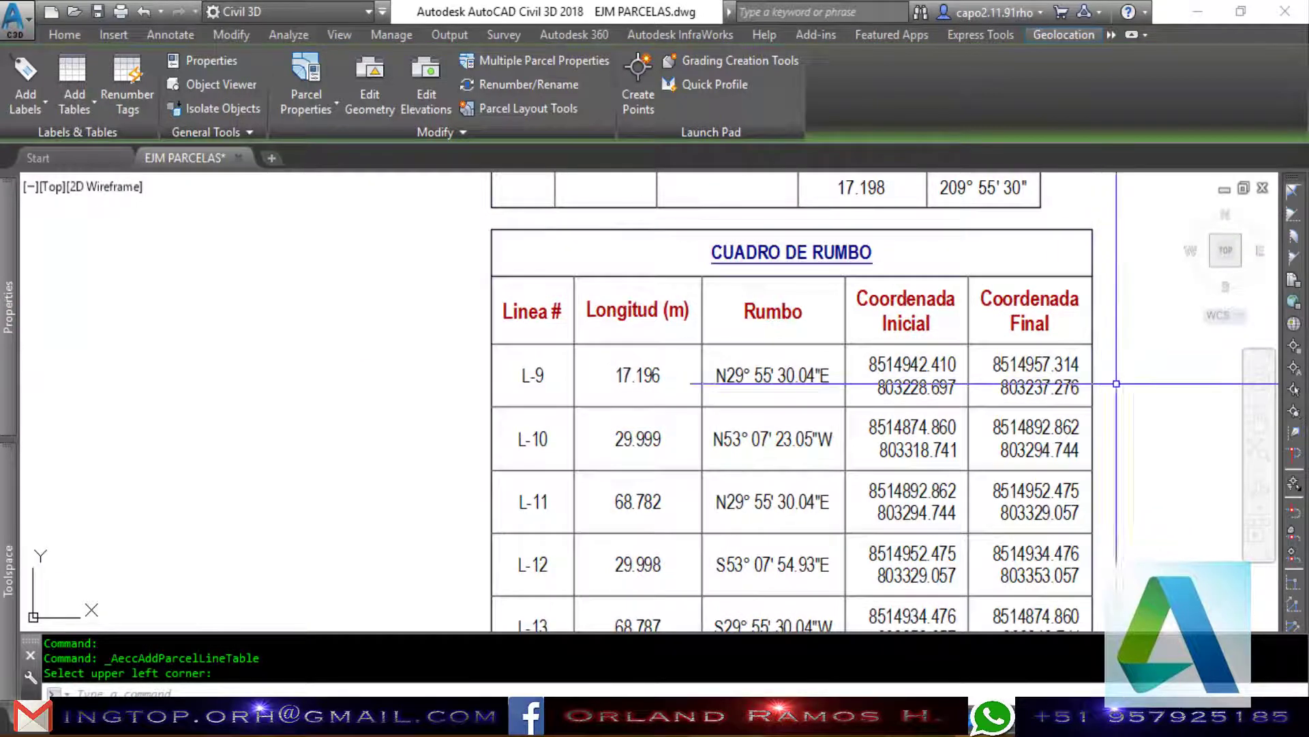
scroll(923, 392, up, 1)
scroll(922, 392, up, 1)
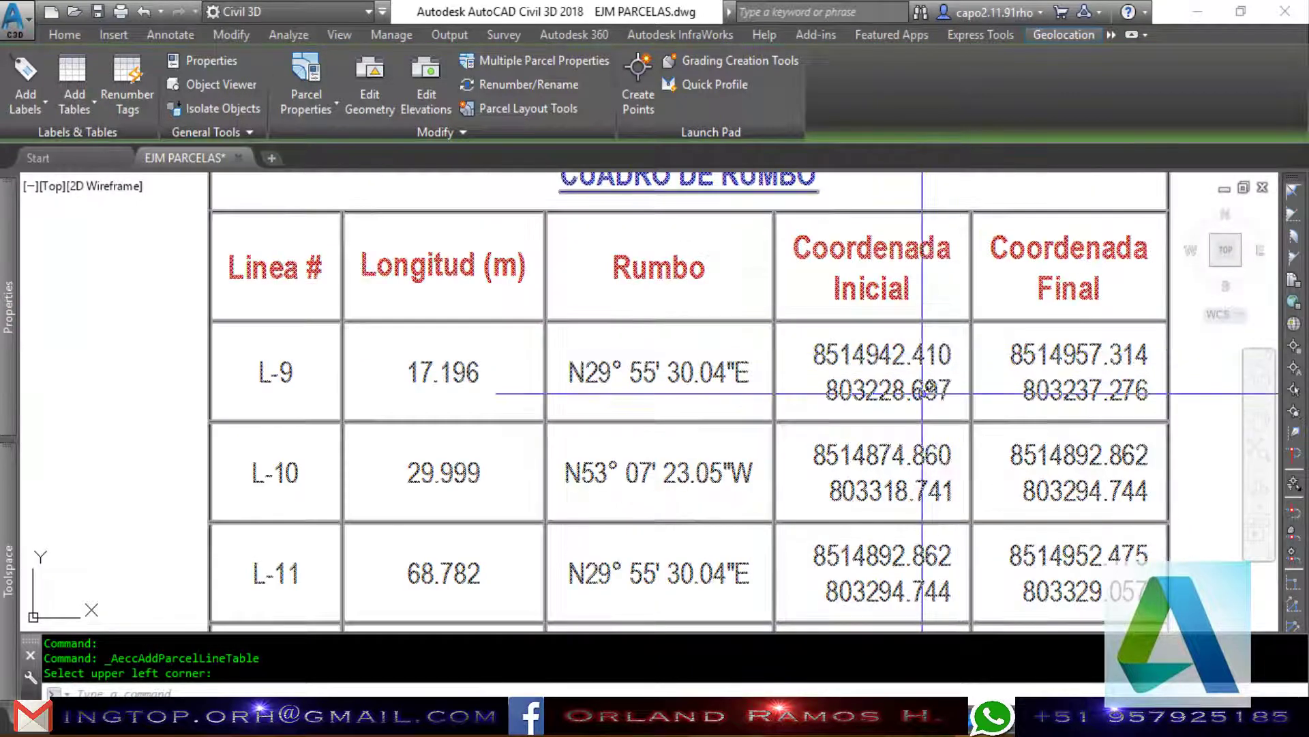
scroll(724, 438, down, 2)
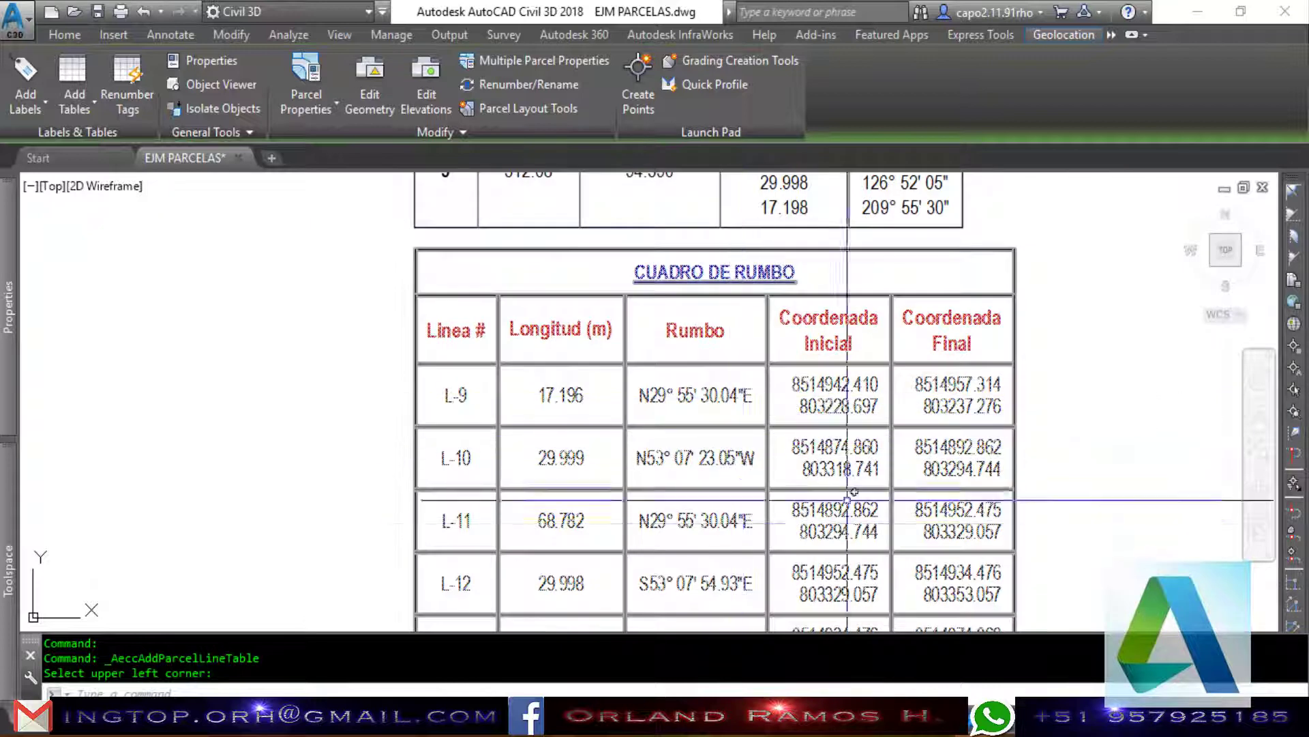
scroll(865, 449, down, 2)
scroll(1021, 374, up, 2)
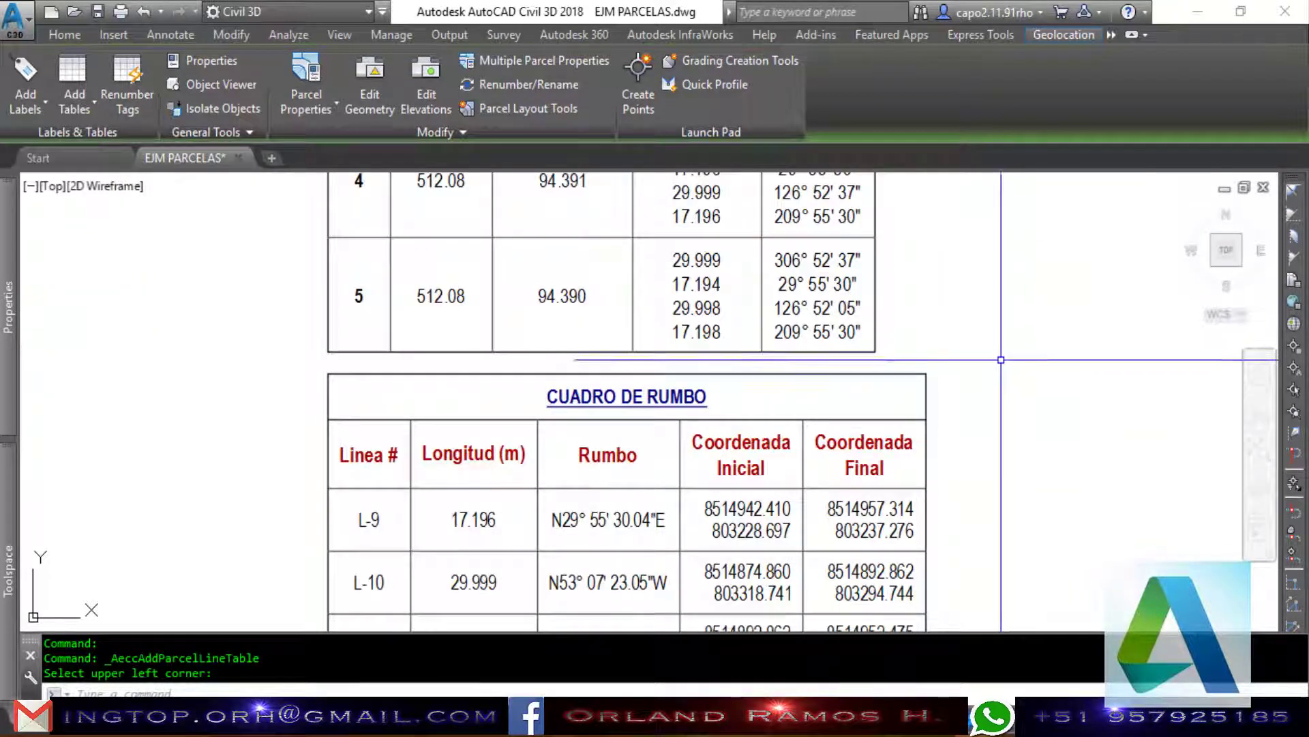
scroll(954, 448, down, 2)
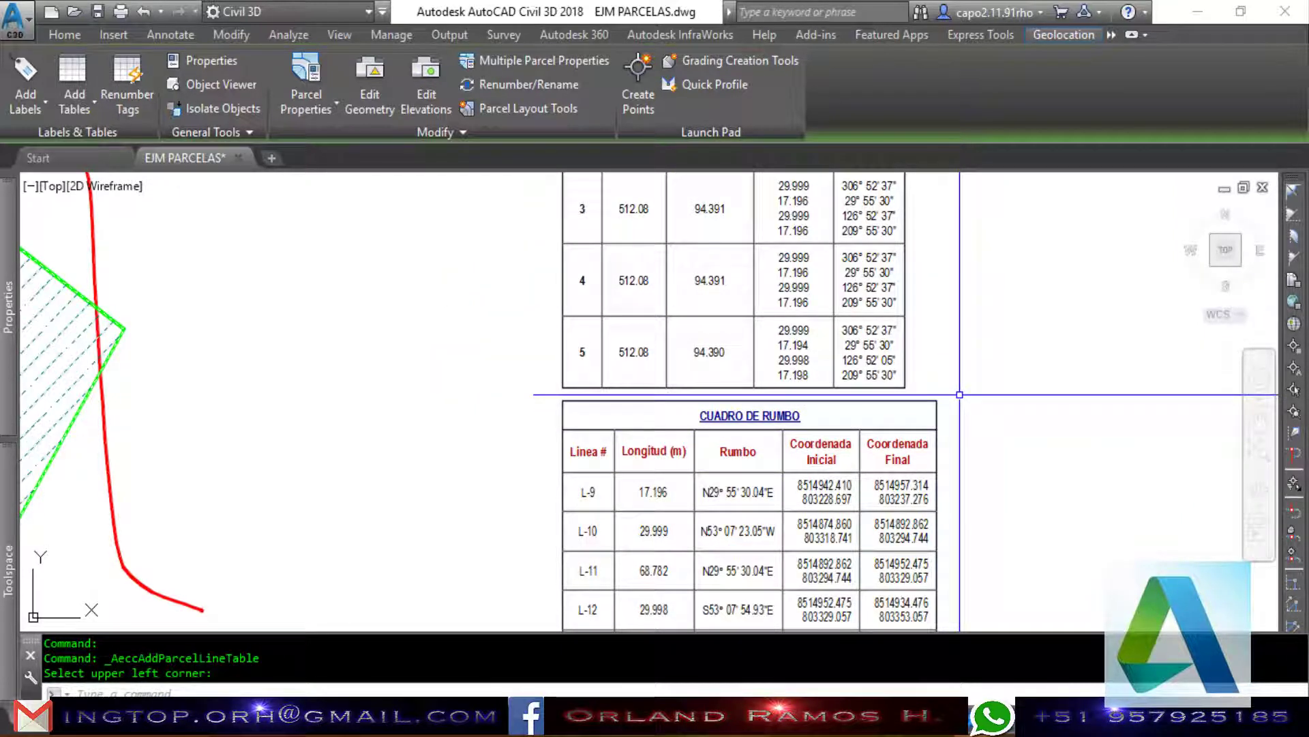
scroll(959, 394, down, 5)
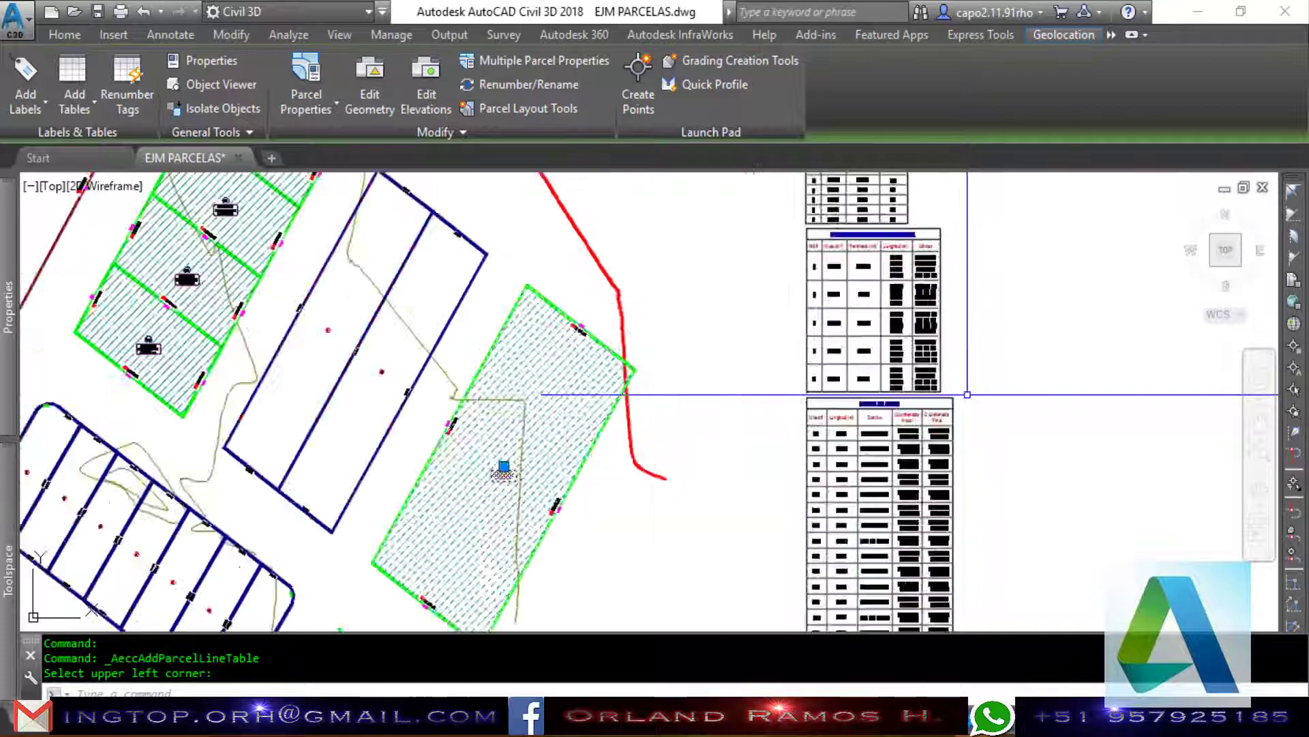
scroll(826, 307, down, 3)
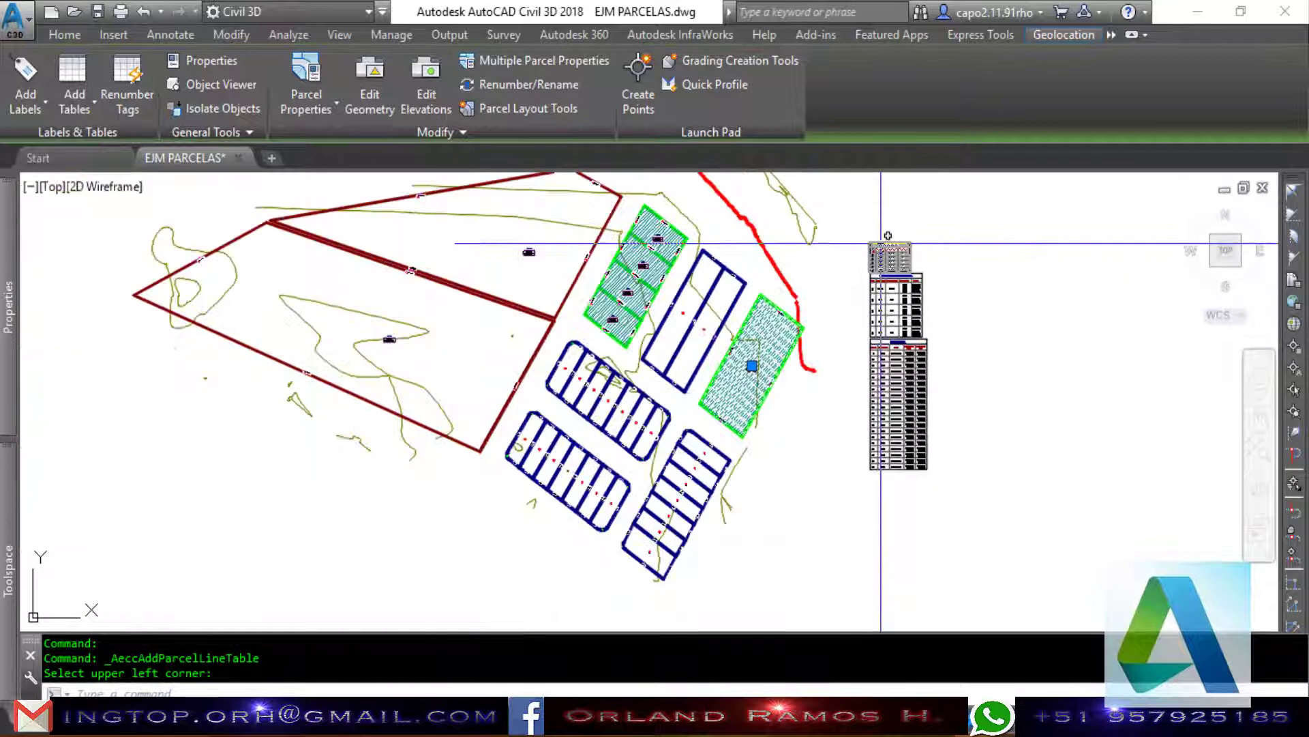
scroll(694, 467, up, 3)
scroll(693, 468, up, 2)
scroll(694, 467, up, 2)
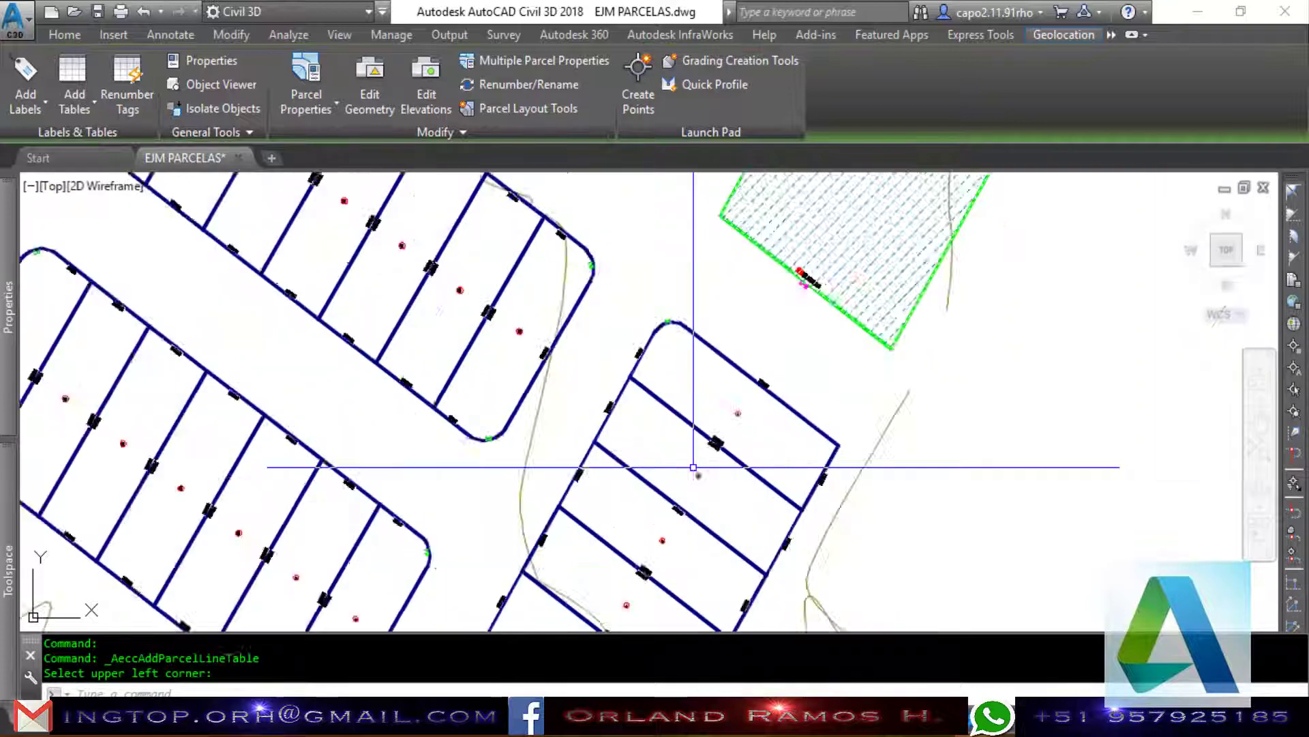
scroll(694, 467, up, 3)
scroll(694, 467, up, 4)
End the table placement and select parcel 2.
key(Escape)
click(691, 474)
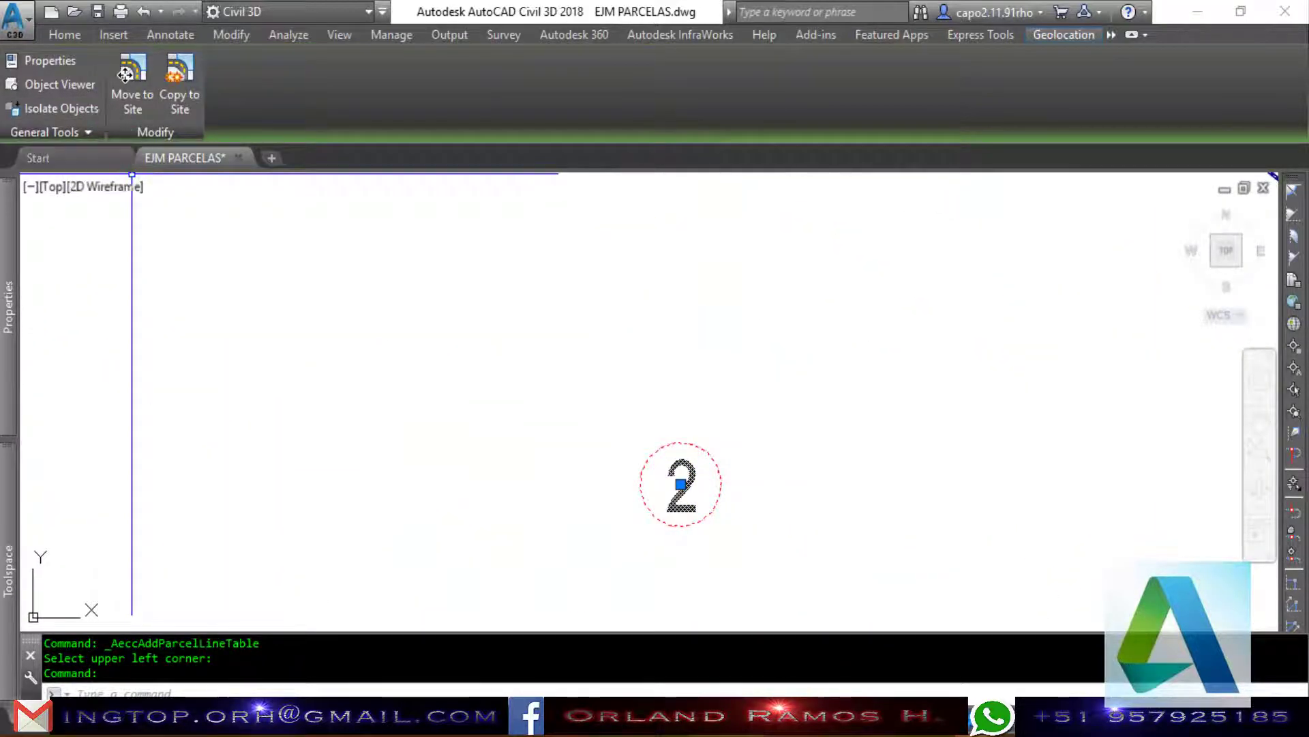
key(Escape)
click(684, 477)
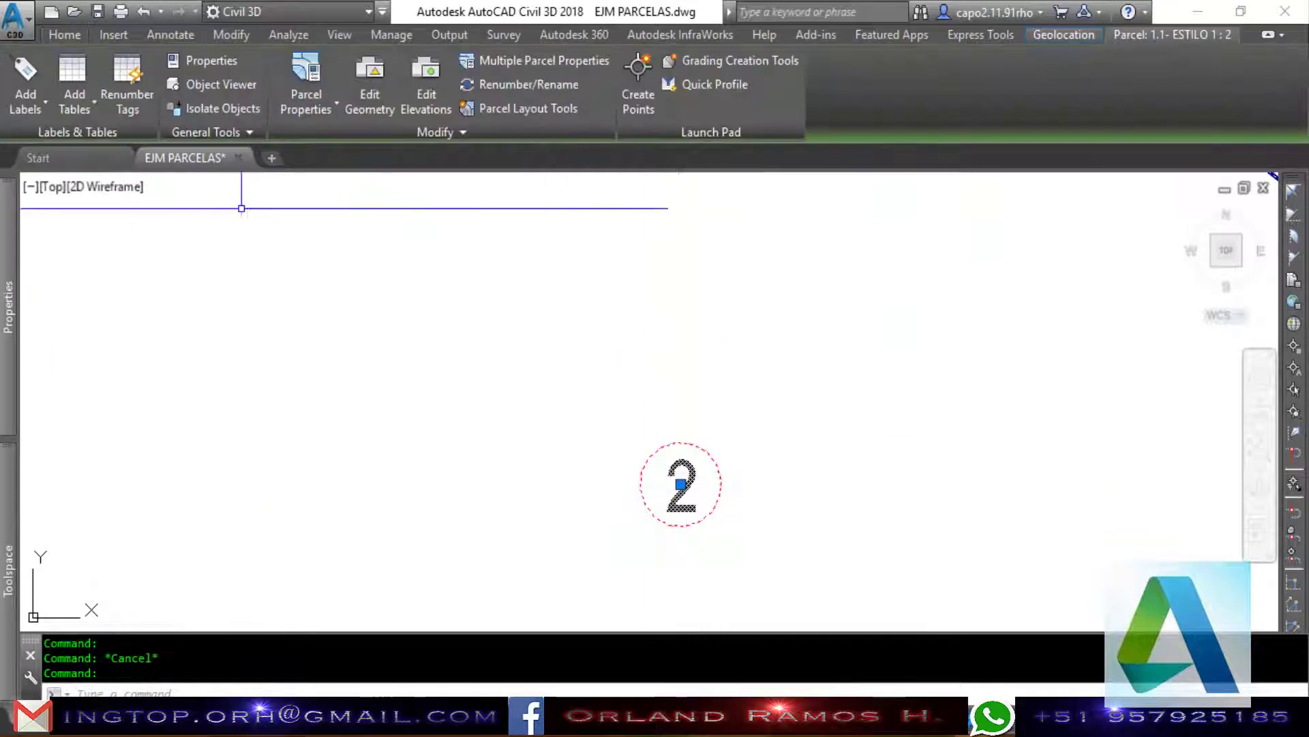
Set up an area table with the 1.1- CUADRO DE AREAS Y PERIMETROS DE LOTES style for 1.3- ESTILO 3 --> LOTES 1 labels.
click(71, 107)
click(109, 261)
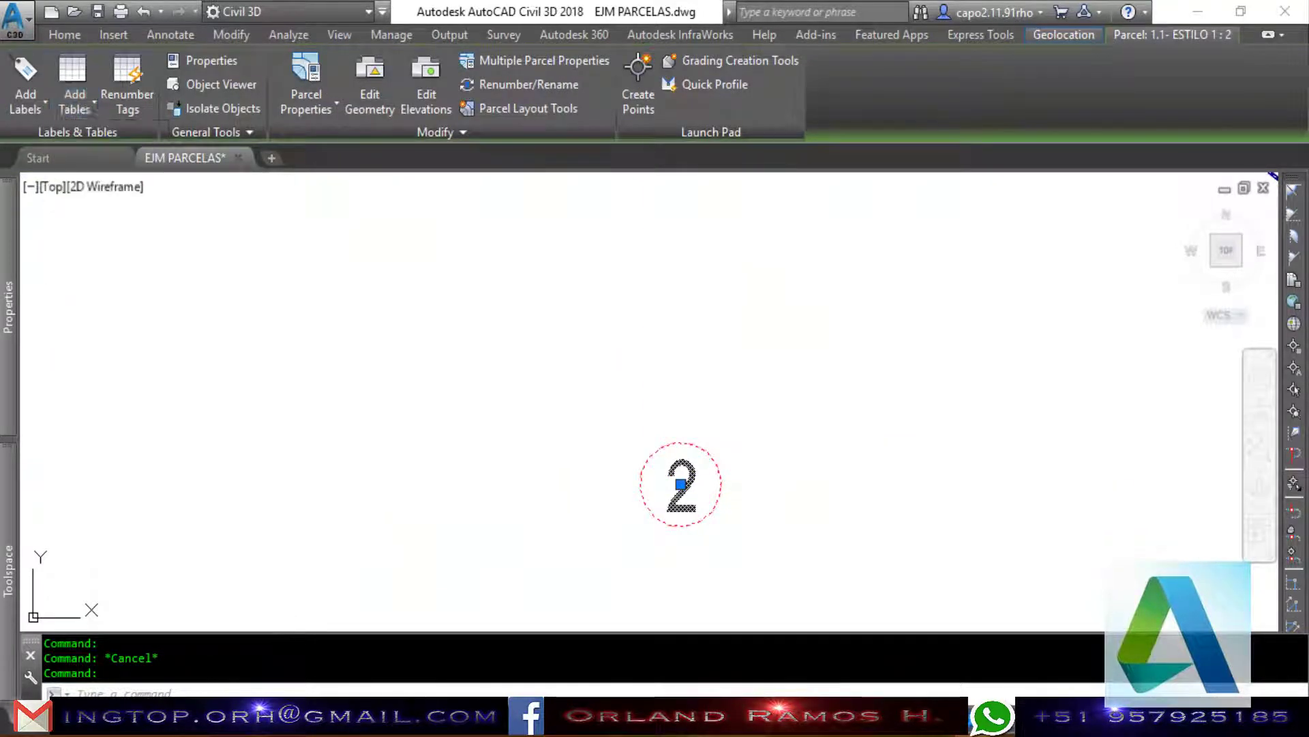
click(713, 230)
click(561, 249)
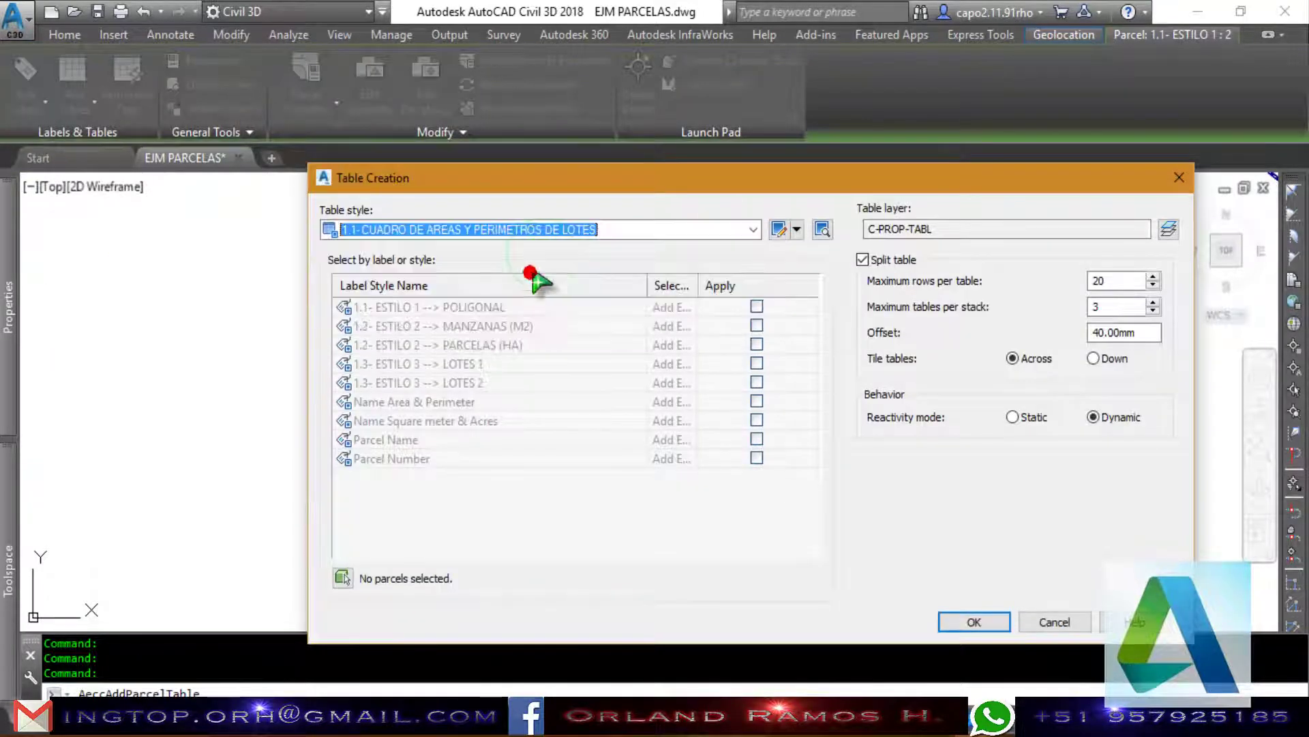
click(754, 363)
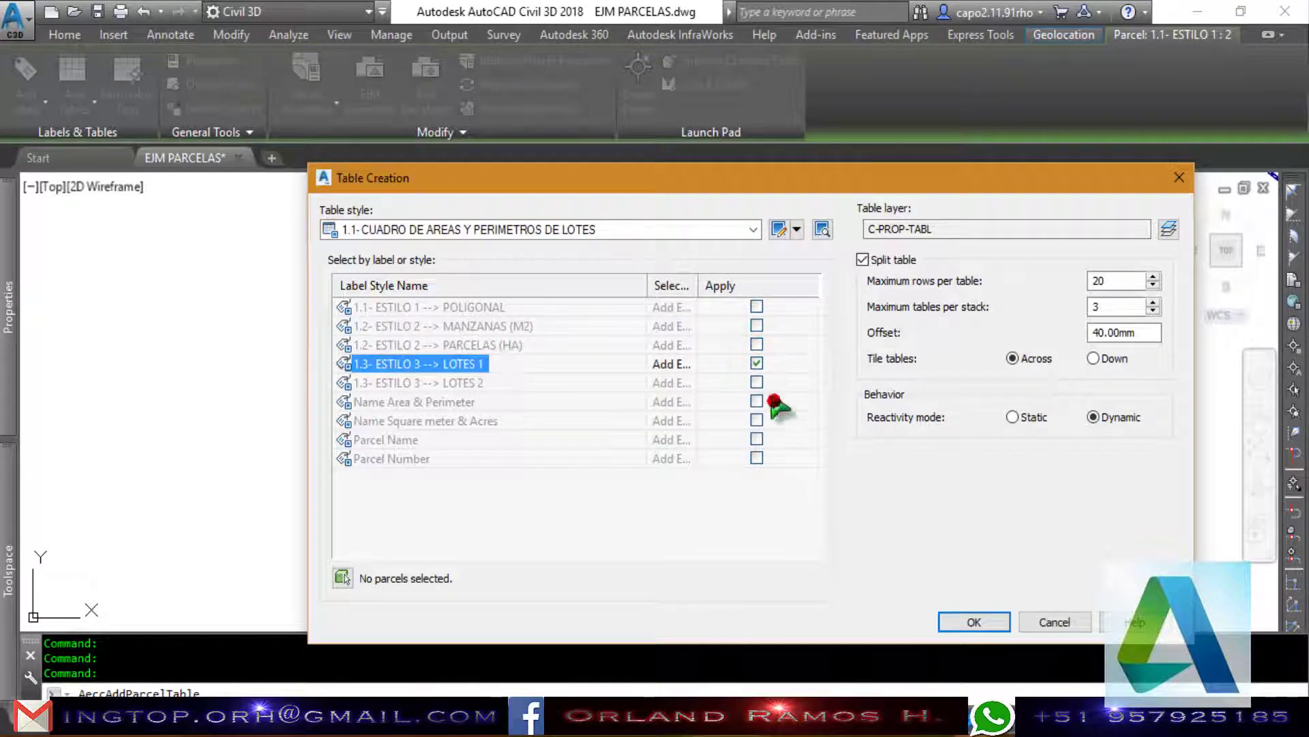
click(974, 622)
Place the DATOS TECNICOS DE LOTES table for lots 1–23 beside the plan and review it.
scroll(803, 328, down, 5)
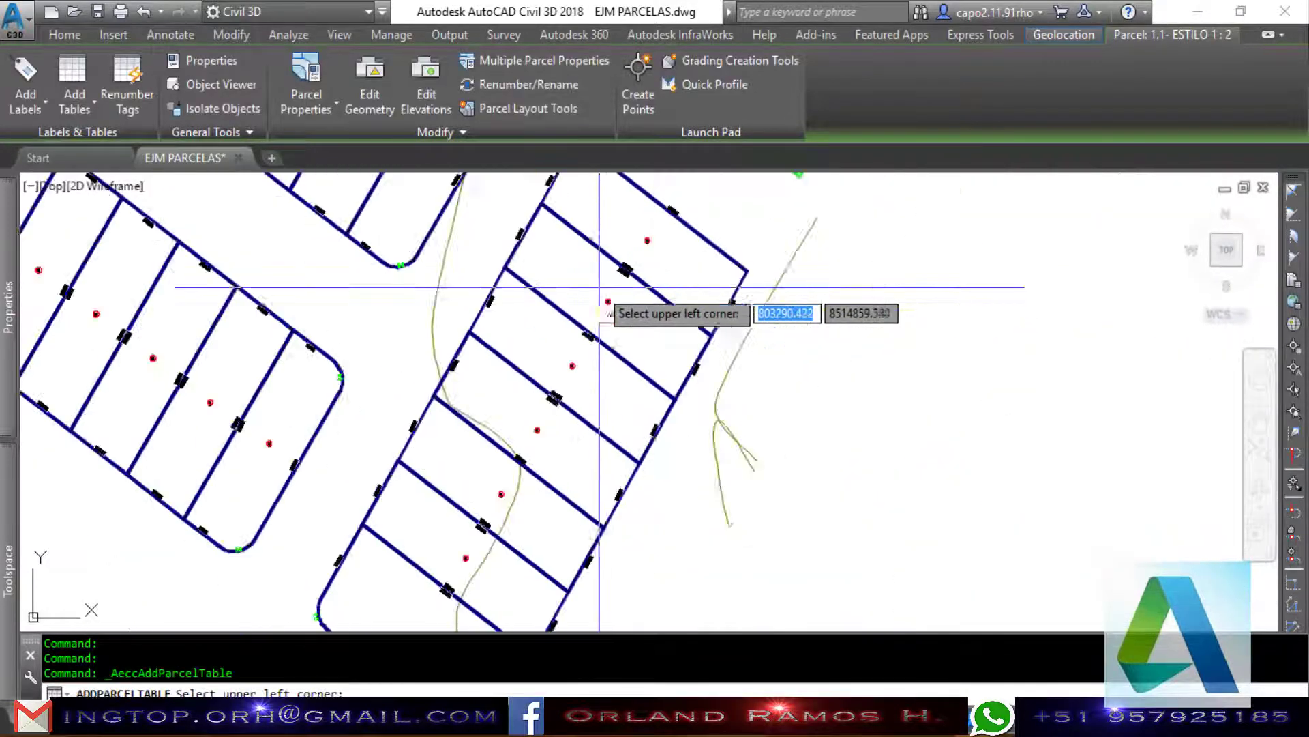
scroll(600, 283, down, 2)
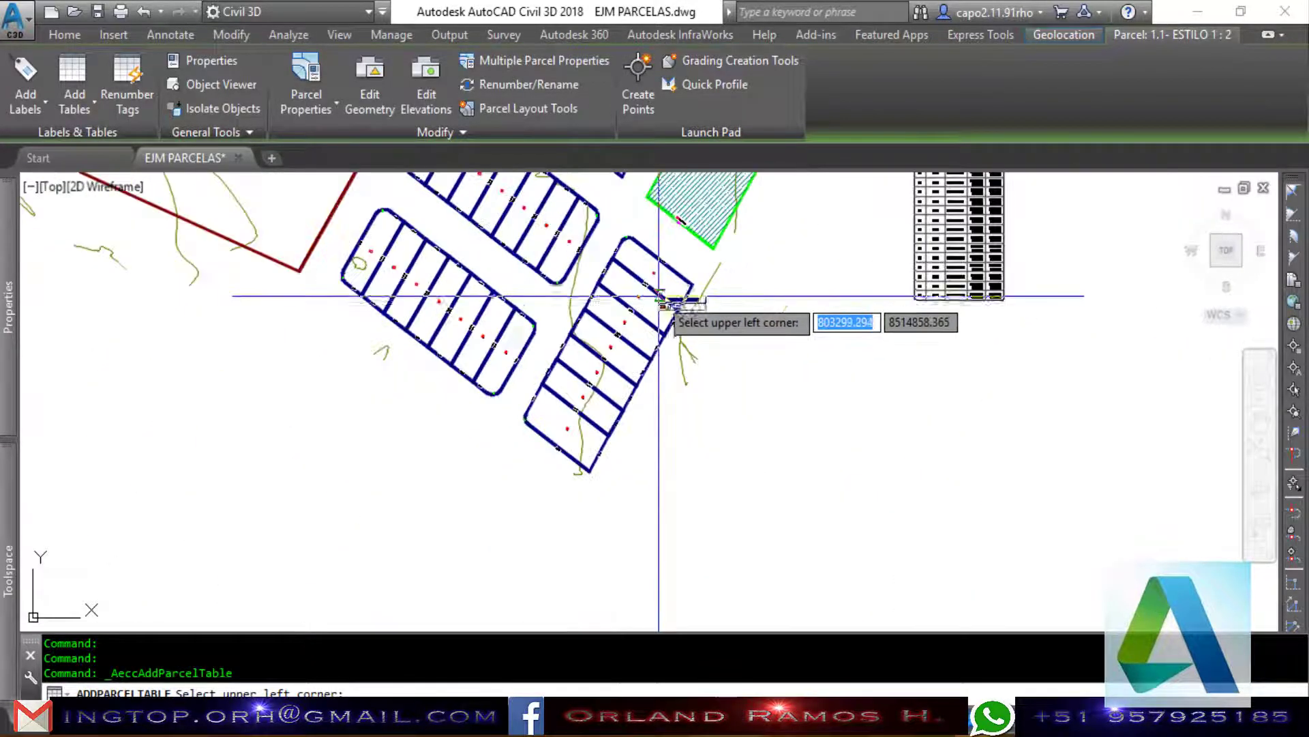
click(829, 424)
scroll(880, 471, up, 4)
scroll(878, 450, up, 5)
scroll(559, 361, up, 3)
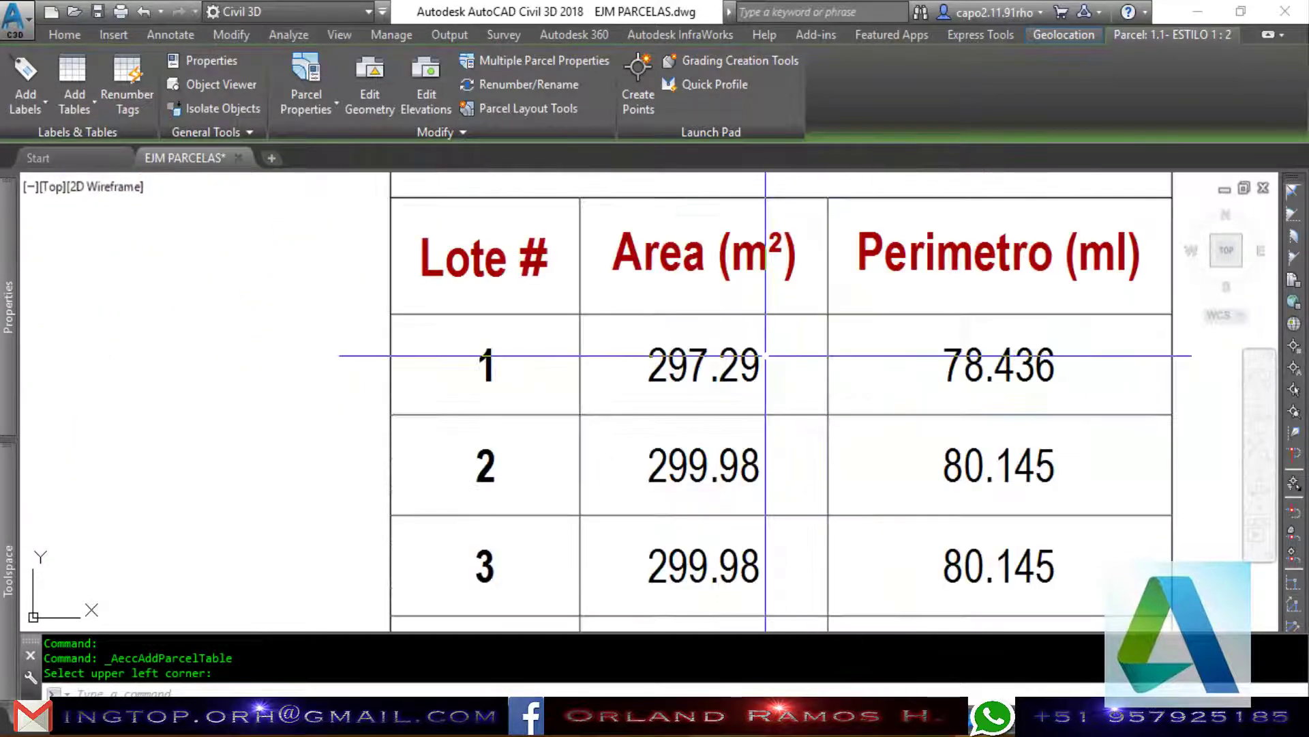
scroll(551, 367, down, 2)
scroll(551, 363, down, 3)
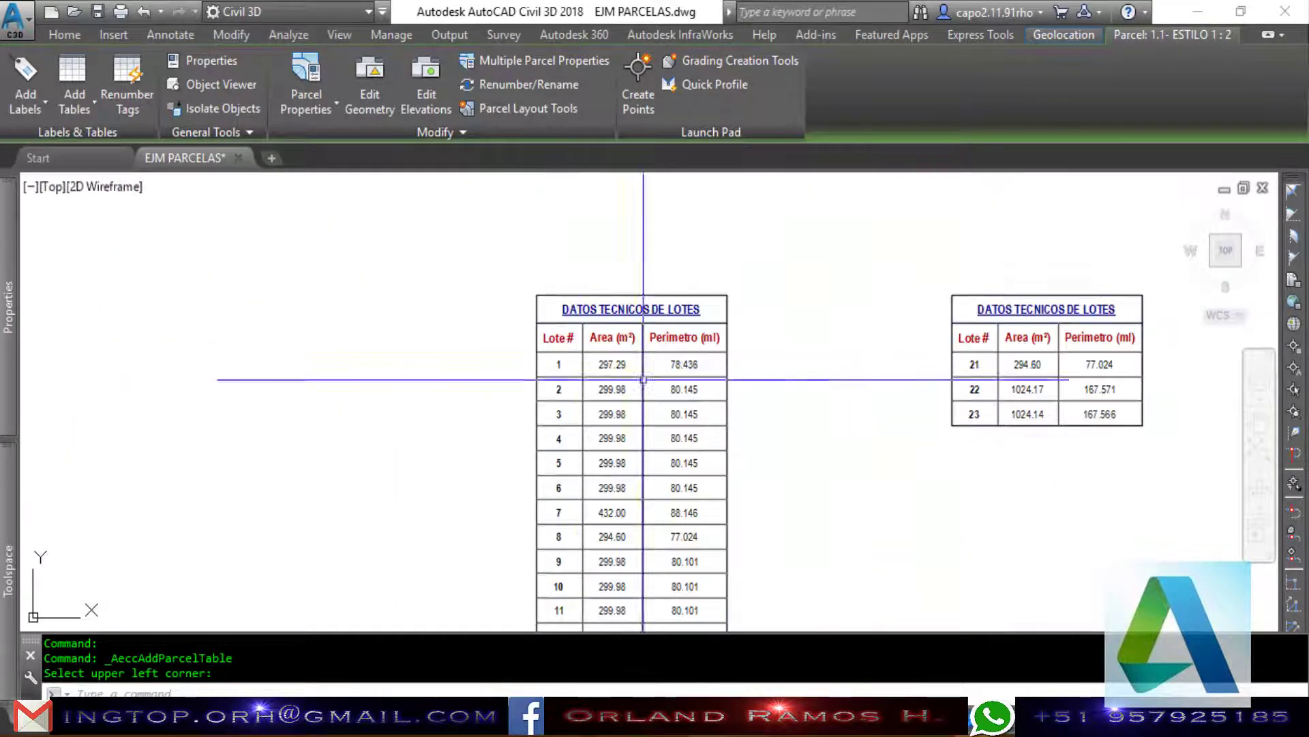
scroll(935, 382, up, 5)
scroll(714, 419, up, 1)
scroll(713, 419, down, 2)
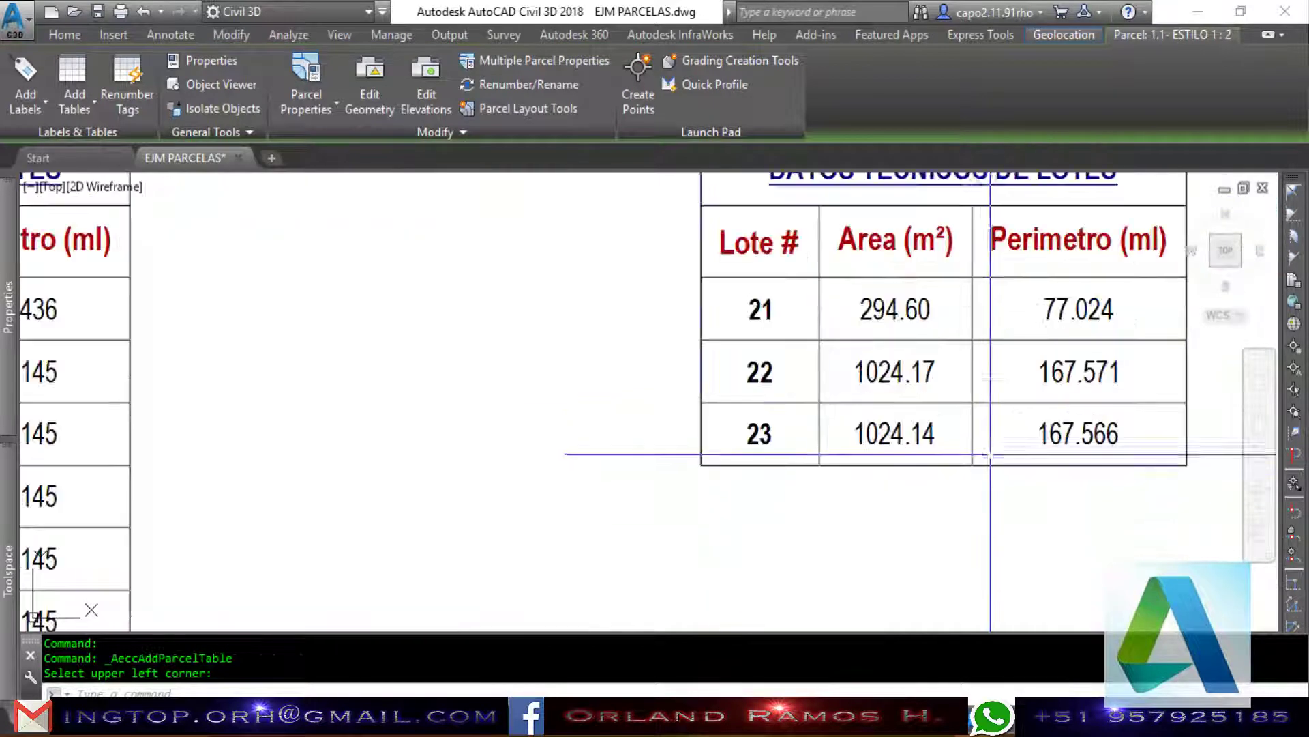
scroll(980, 471, down, 3)
scroll(511, 395, up, 2)
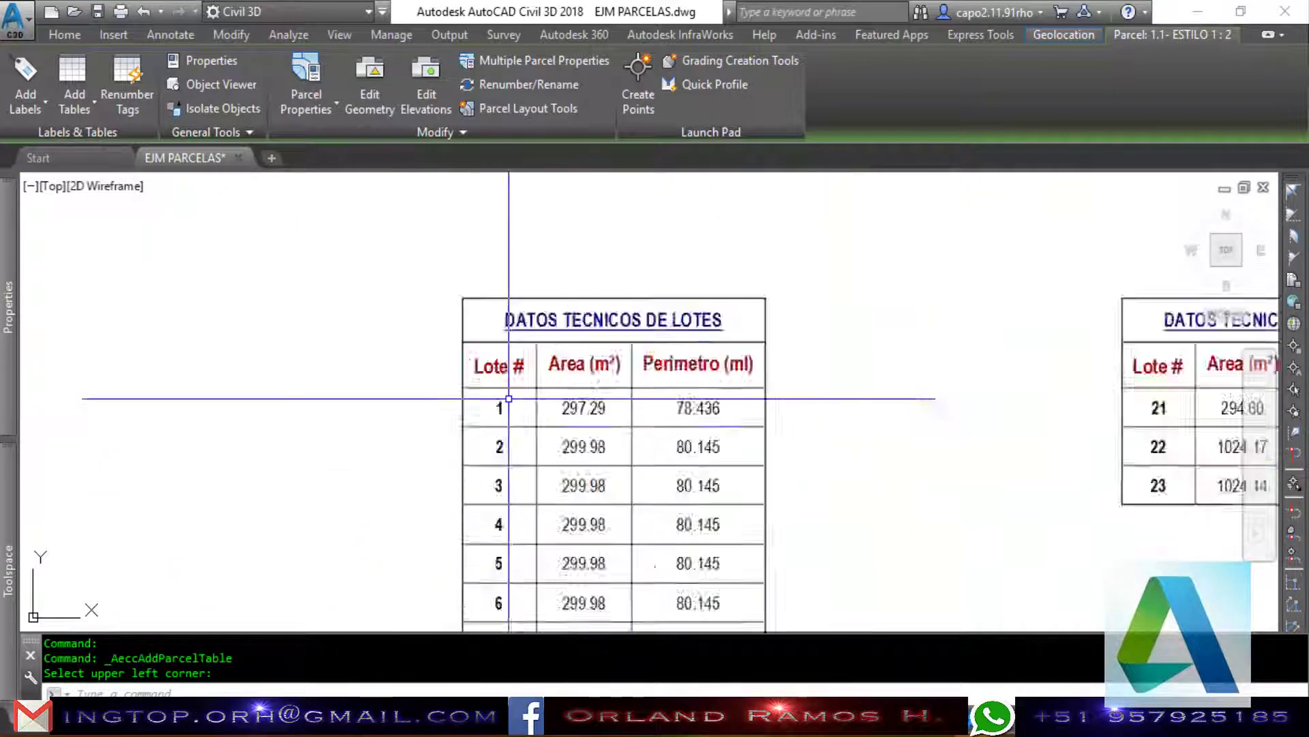
scroll(477, 436, up, 1)
scroll(682, 439, down, 4)
scroll(715, 451, down, 3)
scroll(829, 498, up, 2)
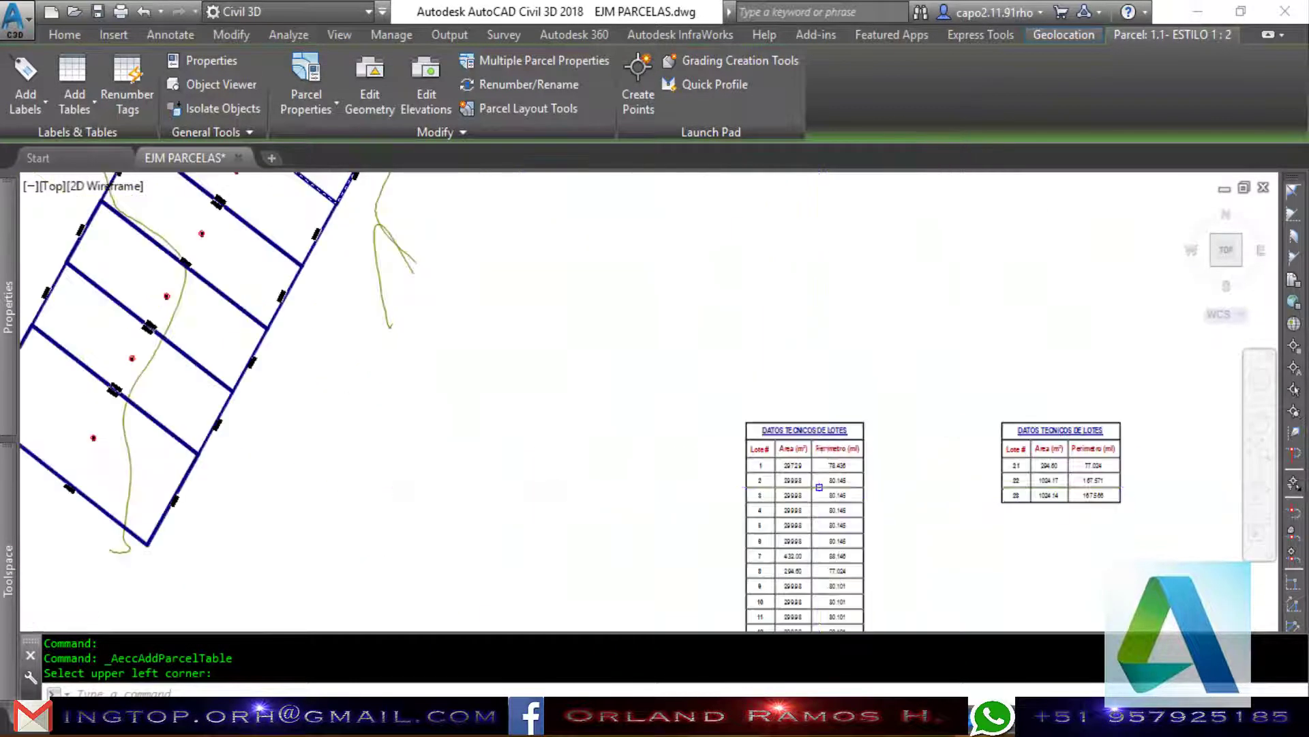
scroll(808, 473, up, 3)
scroll(920, 491, down, 5)
scroll(825, 467, up, 2)
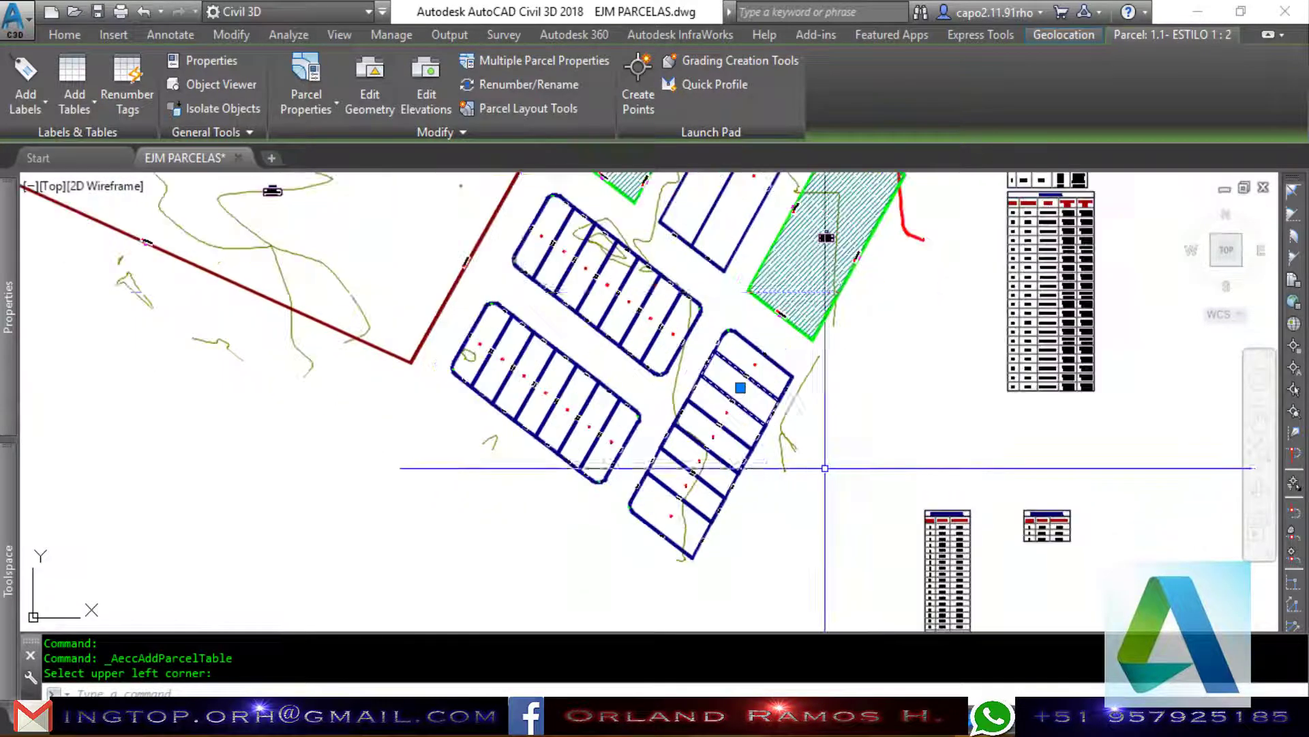
click(75, 102)
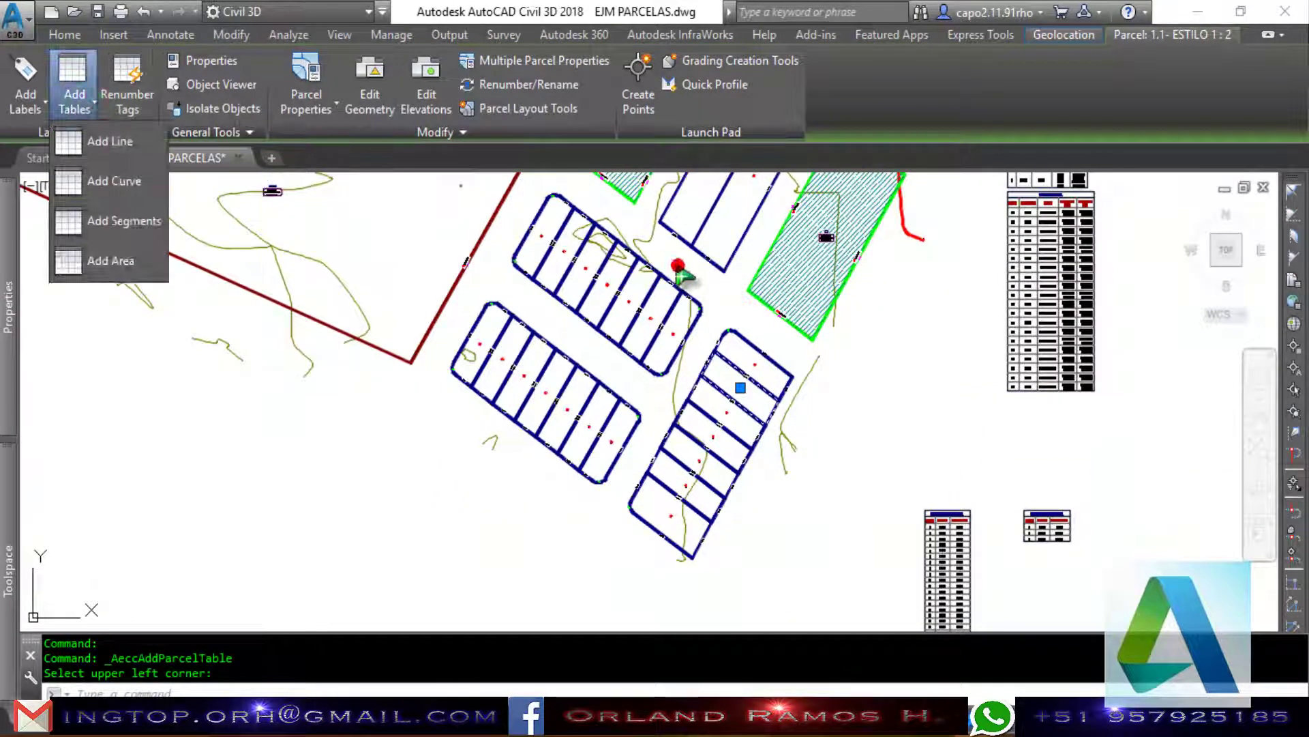
Create a curve table that includes curves labelled with the ETIQUETA CURVA-- Nº style.
scroll(735, 349, up, 2)
scroll(738, 353, up, 3)
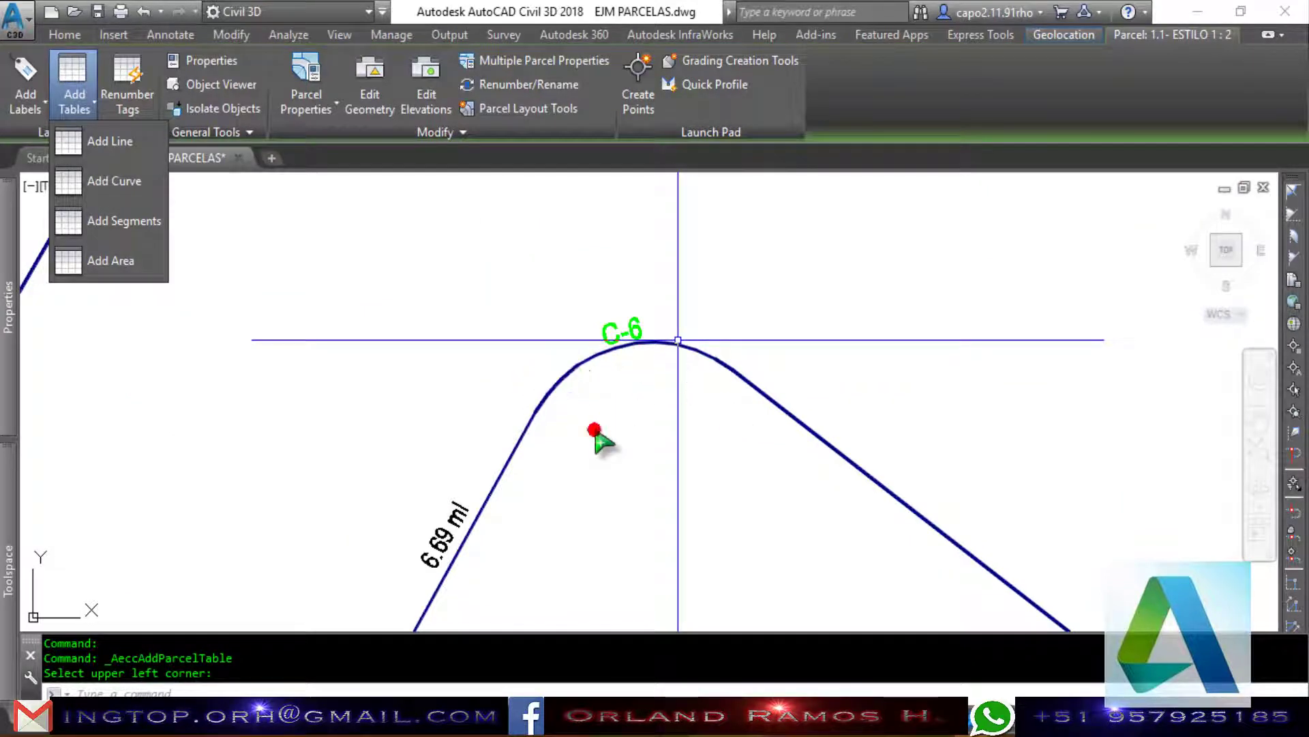
click(144, 191)
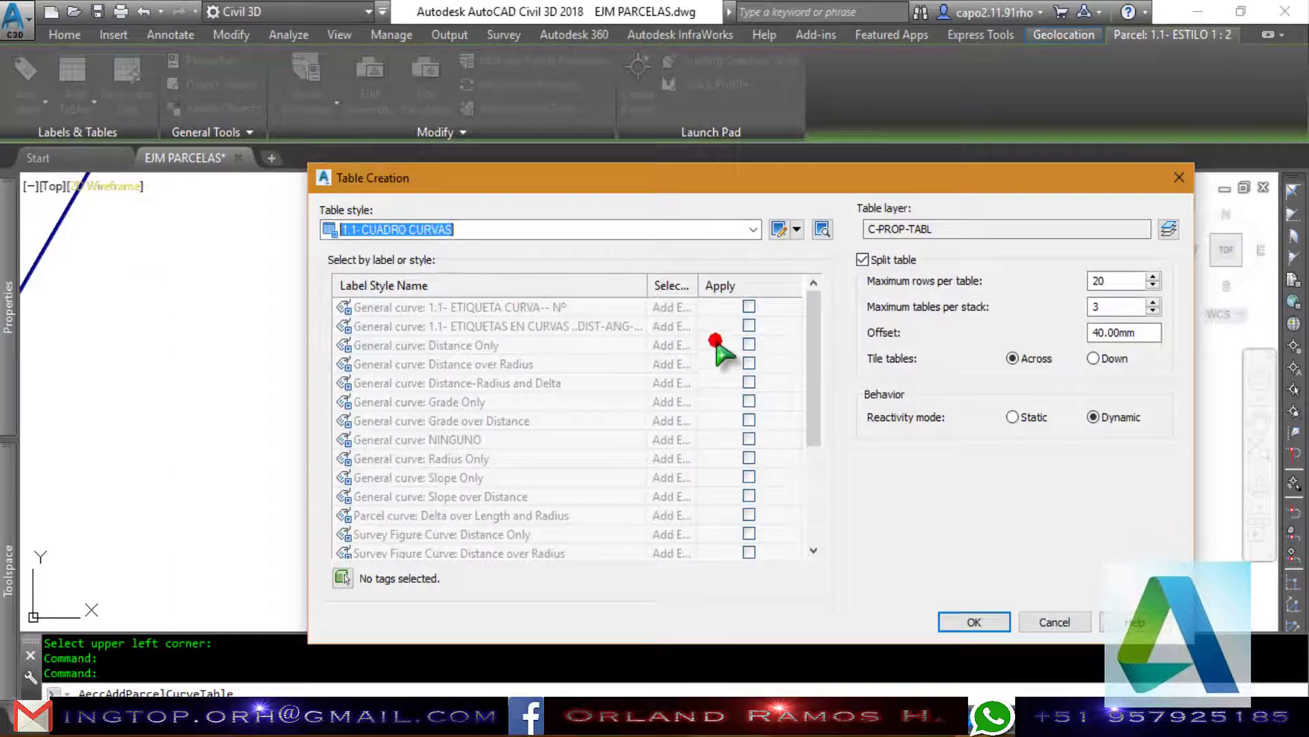
click(749, 308)
click(975, 617)
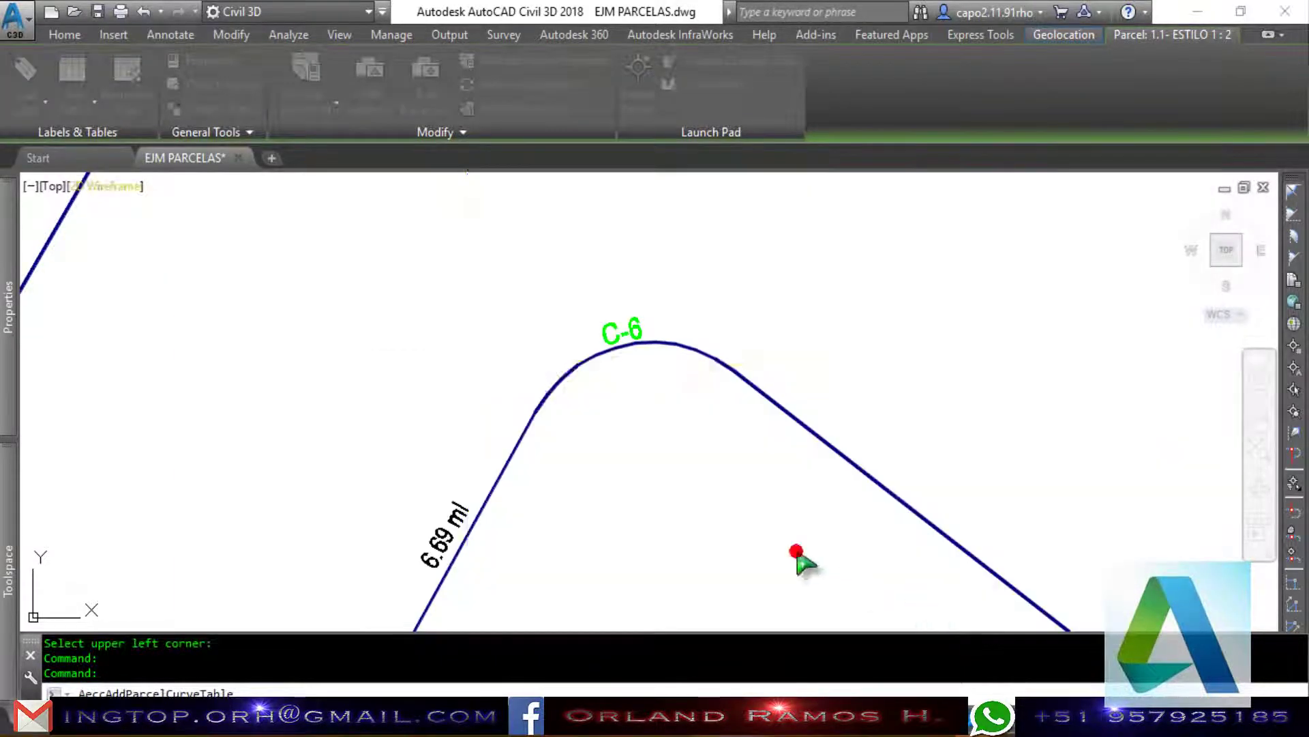
Place the CUADRO DE LONGITUDES CIRCULARES table for curves C-1 to C-10 beside the lot tables.
scroll(794, 556, down, 5)
scroll(634, 455, up, 4)
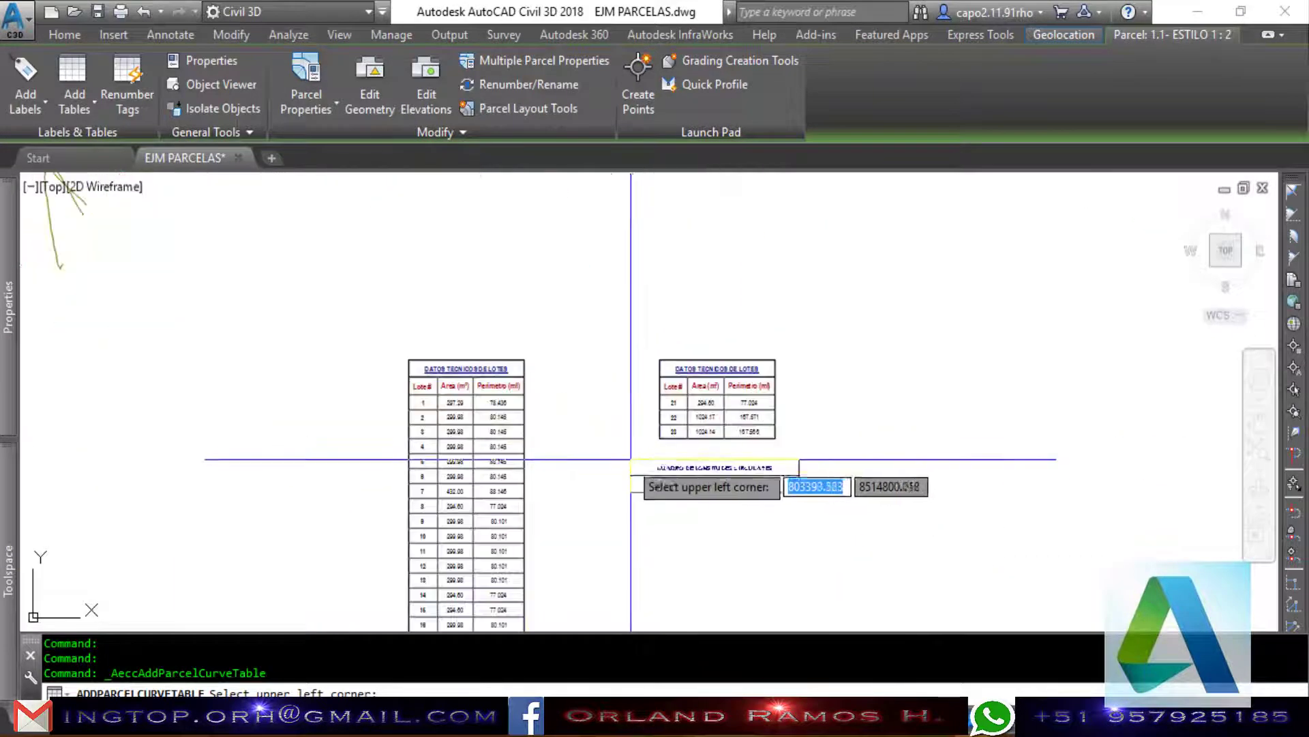
scroll(573, 382, down, 2)
scroll(567, 436, up, 1)
scroll(542, 437, up, 2)
click(542, 437)
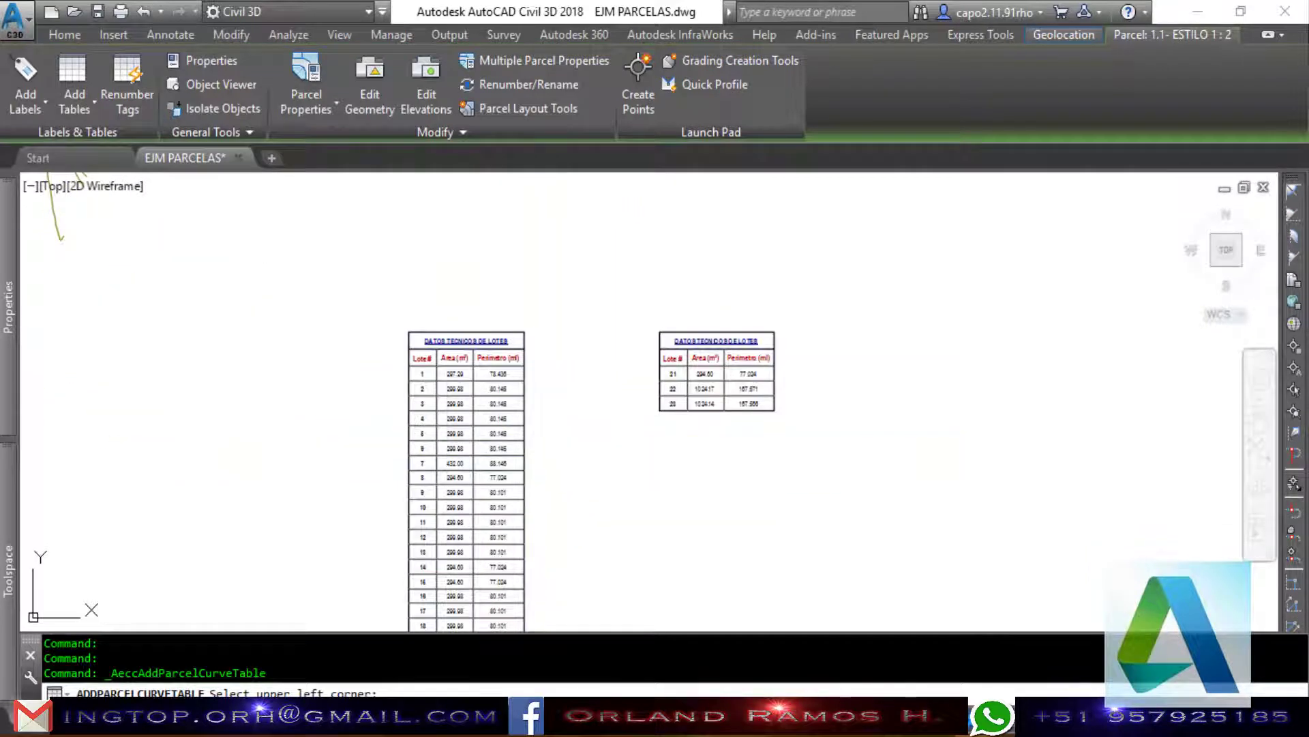
scroll(664, 473, up, 2)
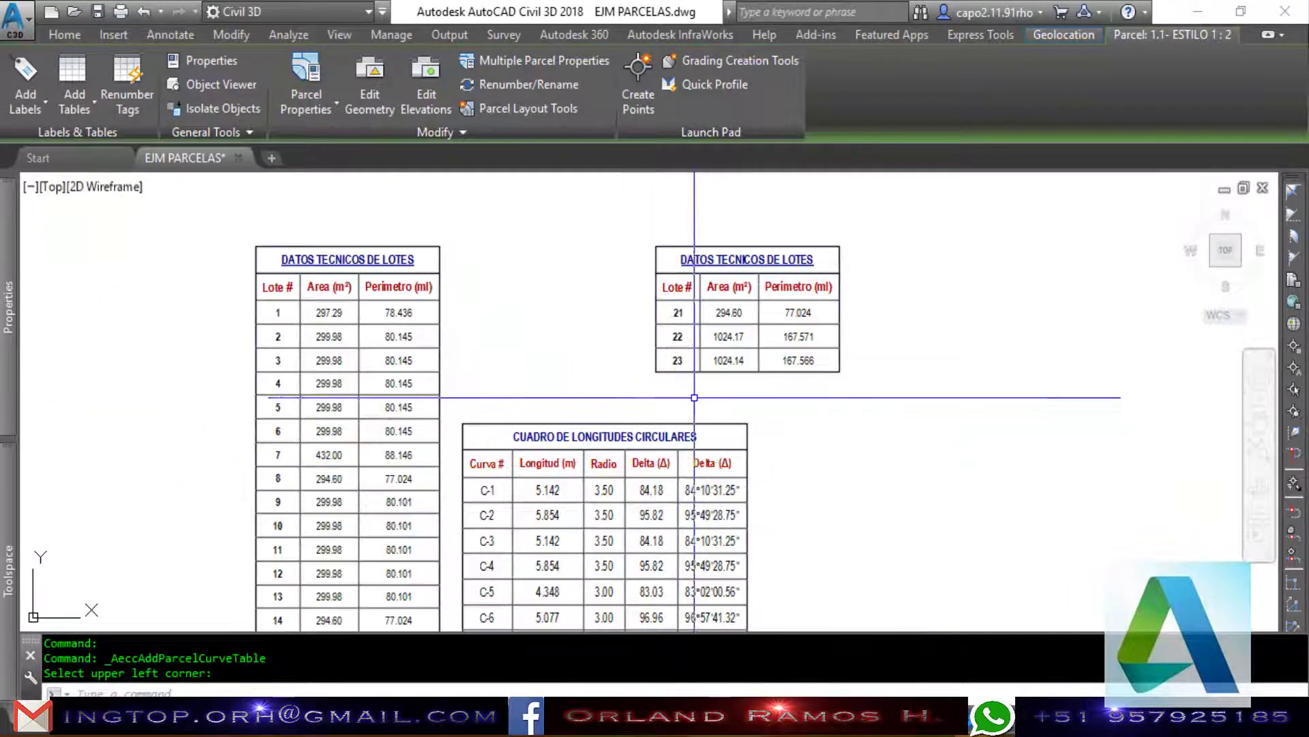
scroll(655, 411, up, 2)
scroll(703, 371, down, 2)
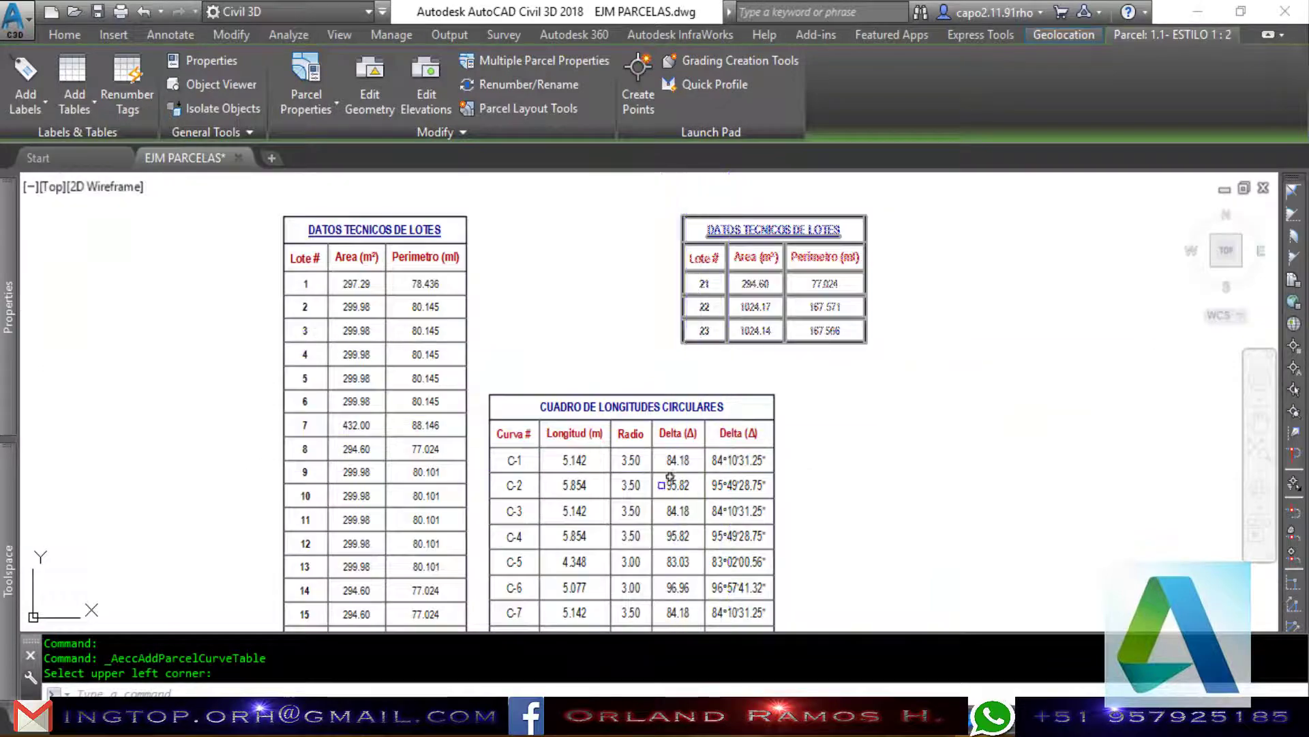
scroll(478, 477, up, 2)
scroll(478, 477, up, 2)
scroll(471, 470, down, 4)
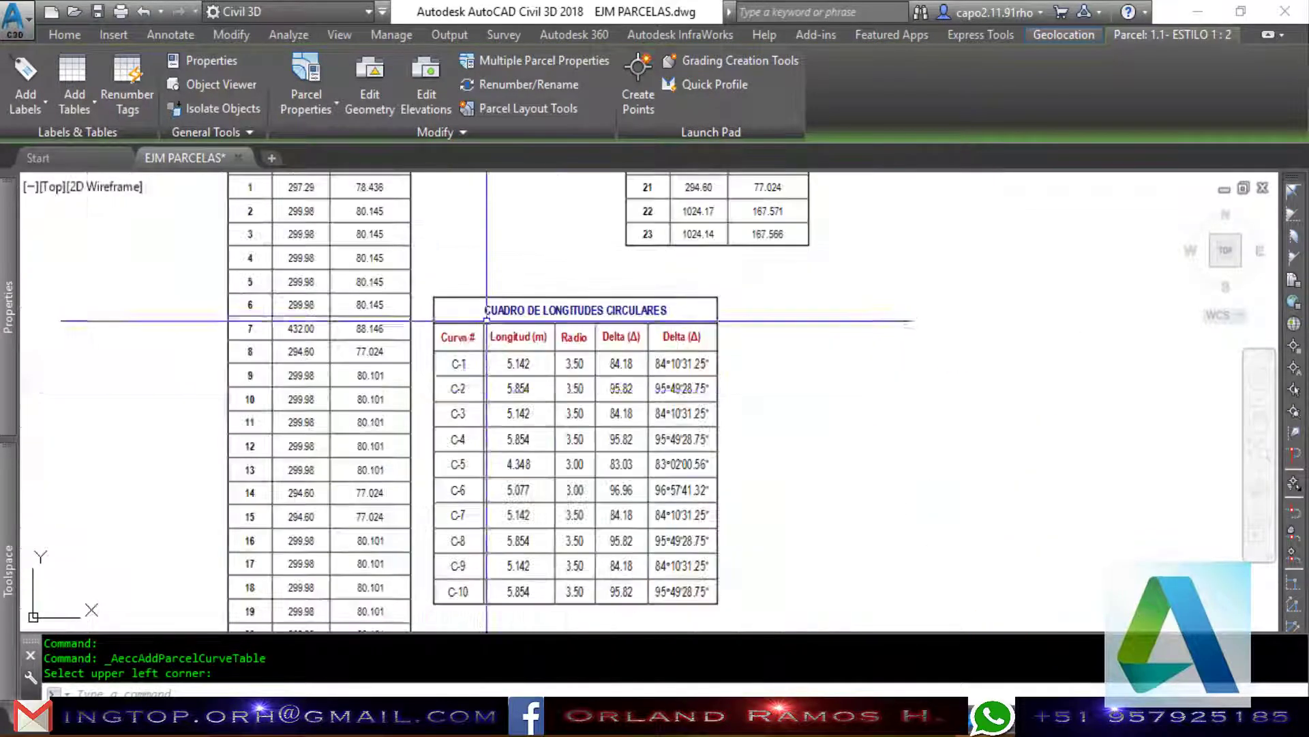
scroll(450, 457, up, 5)
scroll(447, 455, down, 2)
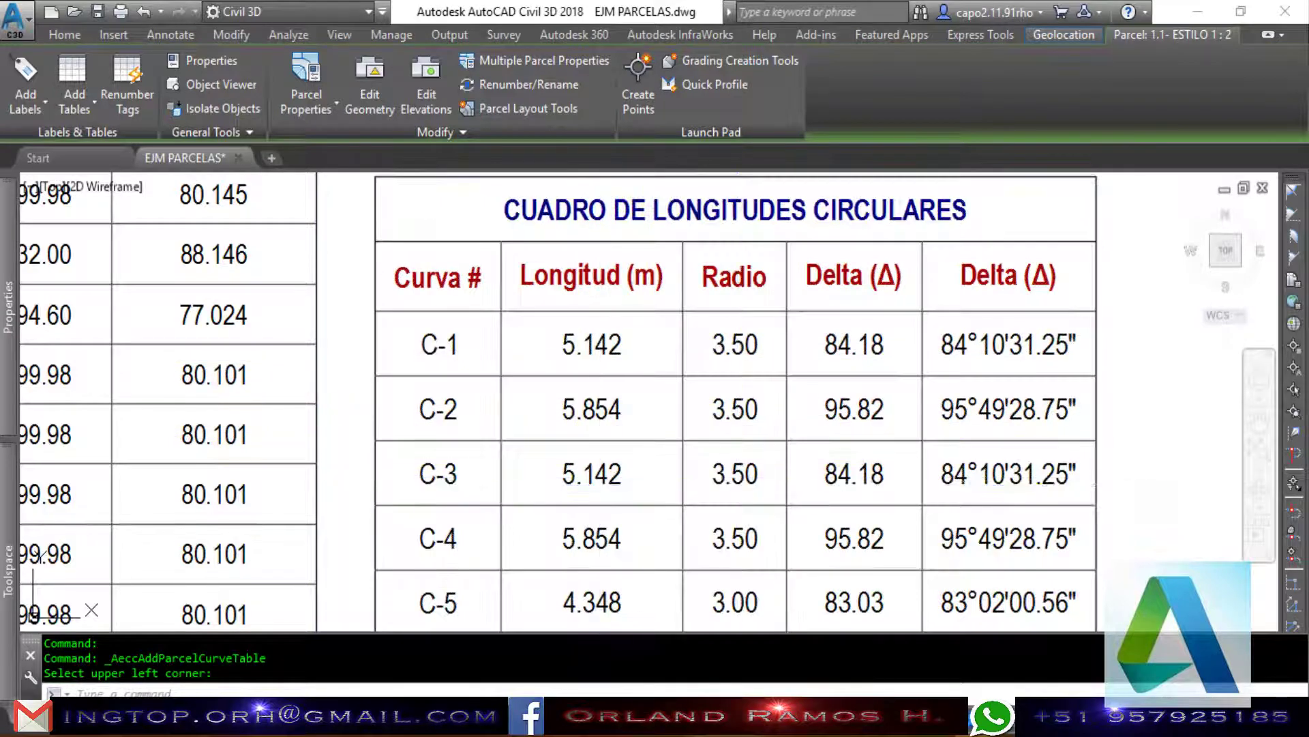
Move the lots 21–23 table beside the lots 1–20 table, above the curve table.
scroll(750, 409, down, 5)
scroll(750, 409, down, 2)
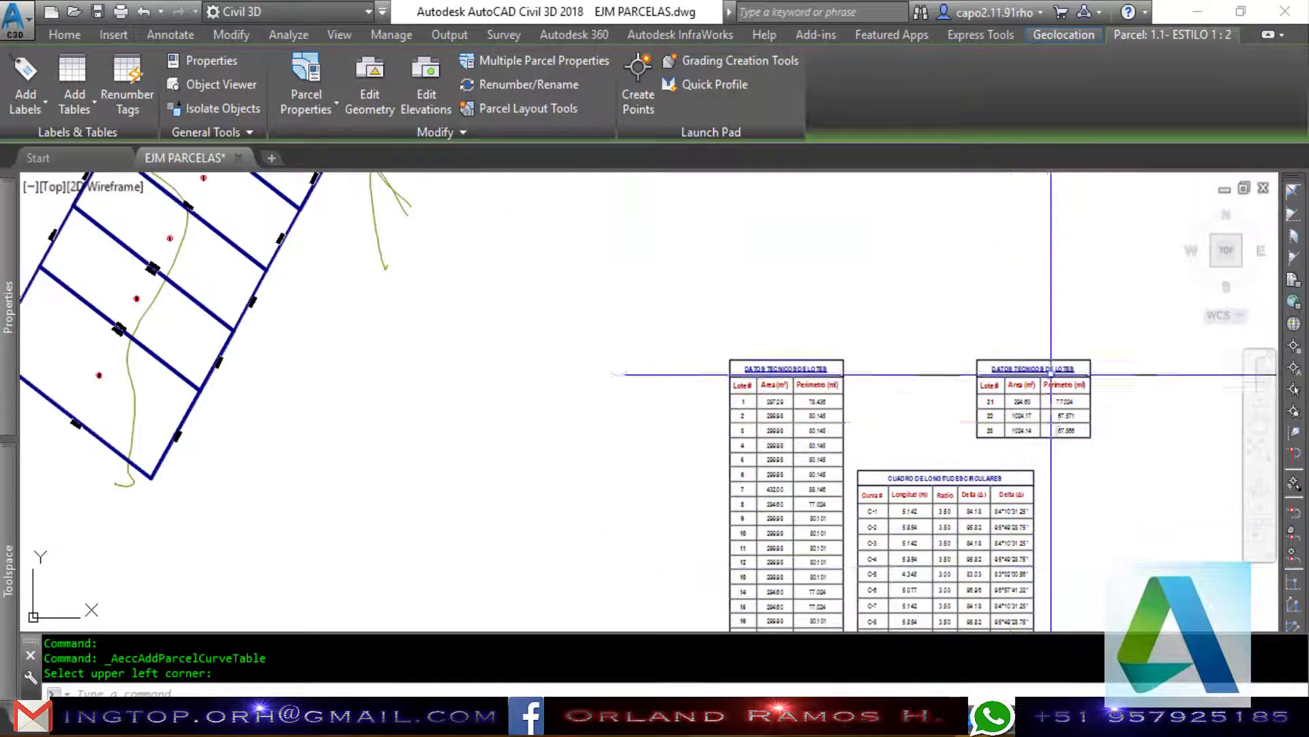
scroll(955, 360, up, 5)
click(955, 360)
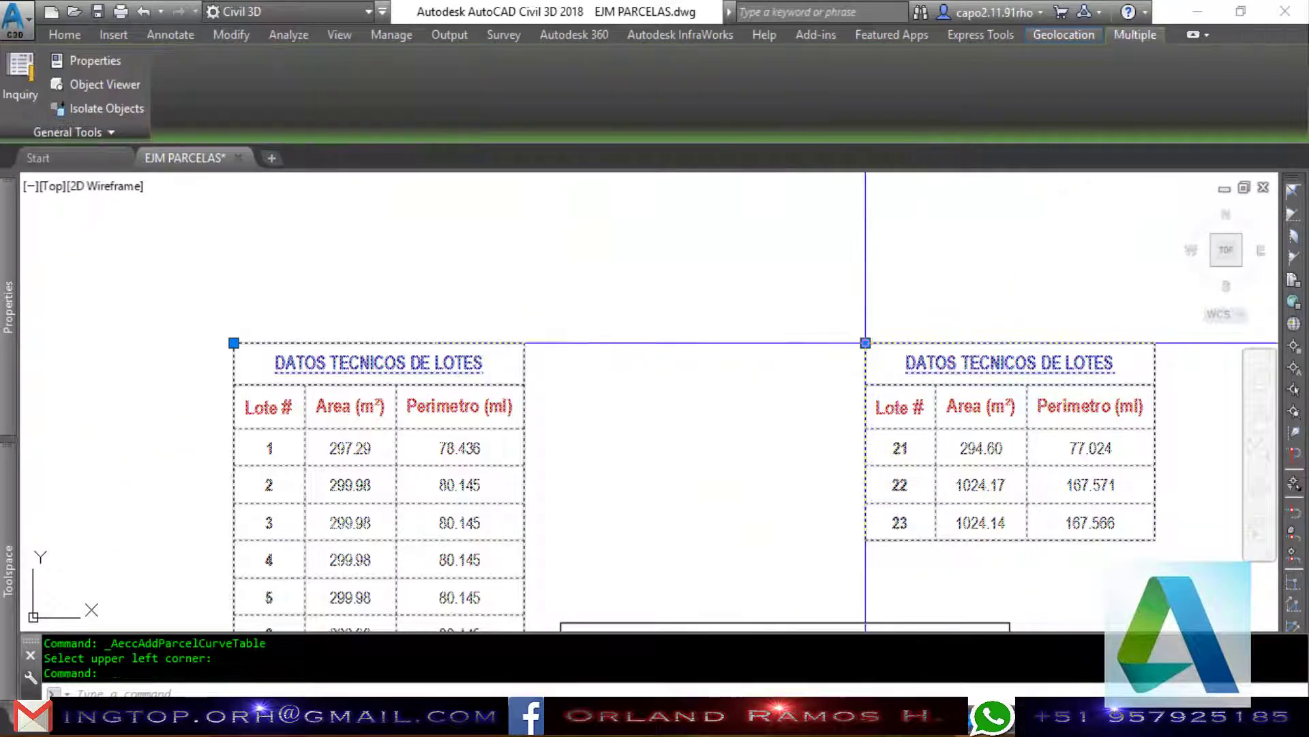
click(865, 342)
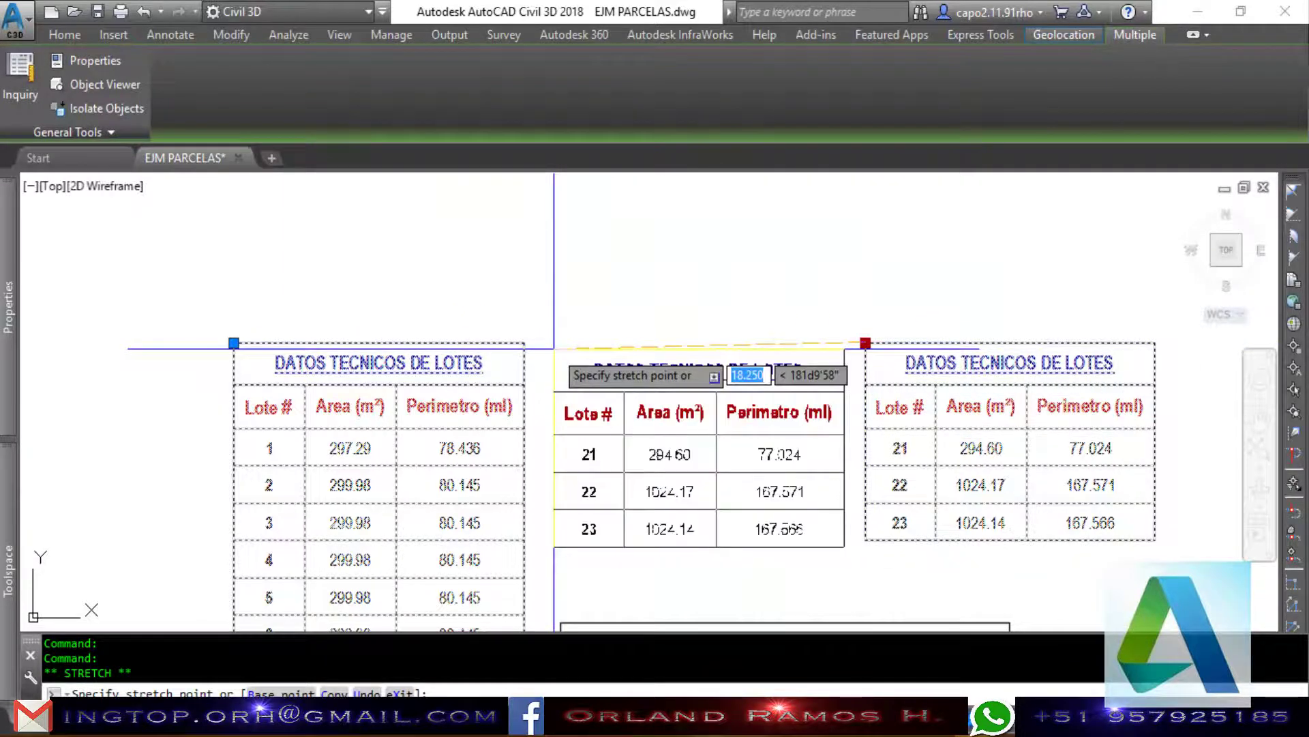
scroll(554, 362, down, 2)
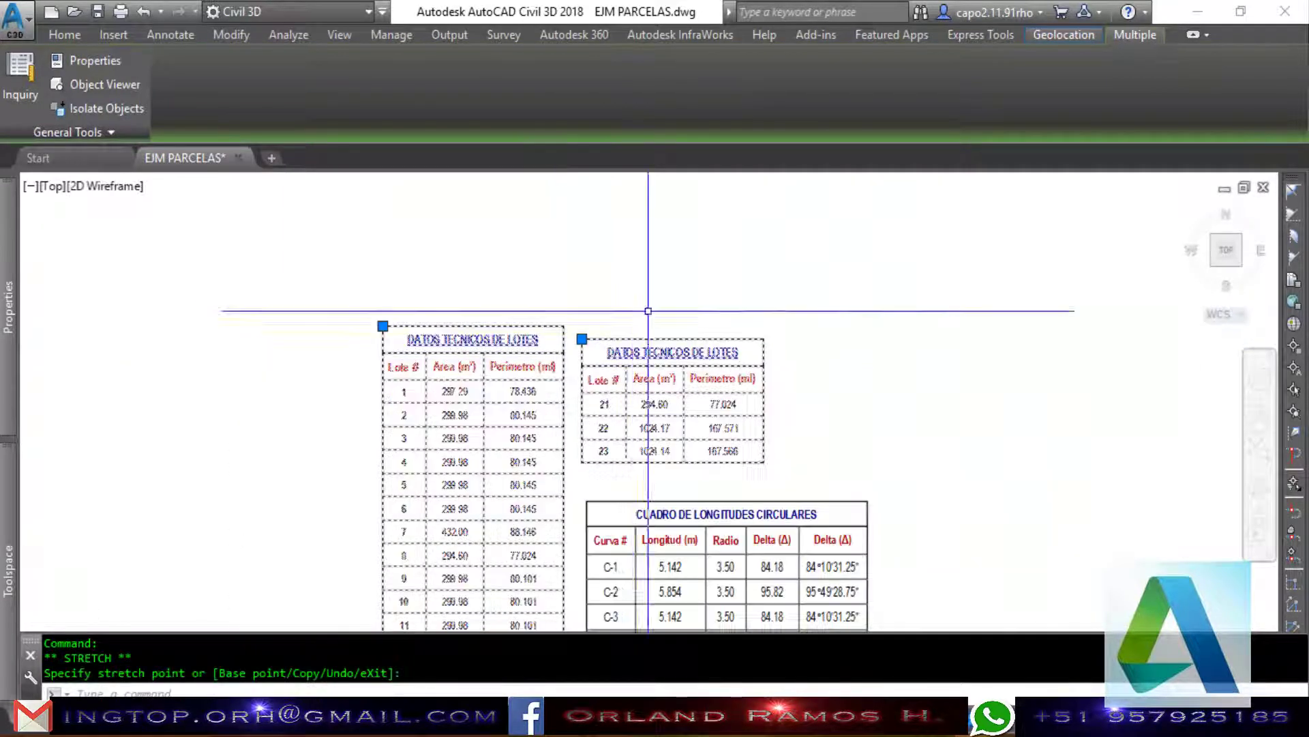
key(Escape)
Select the Parcela 1 label.
scroll(784, 382, down, 2)
scroll(856, 433, down, 2)
scroll(923, 464, down, 3)
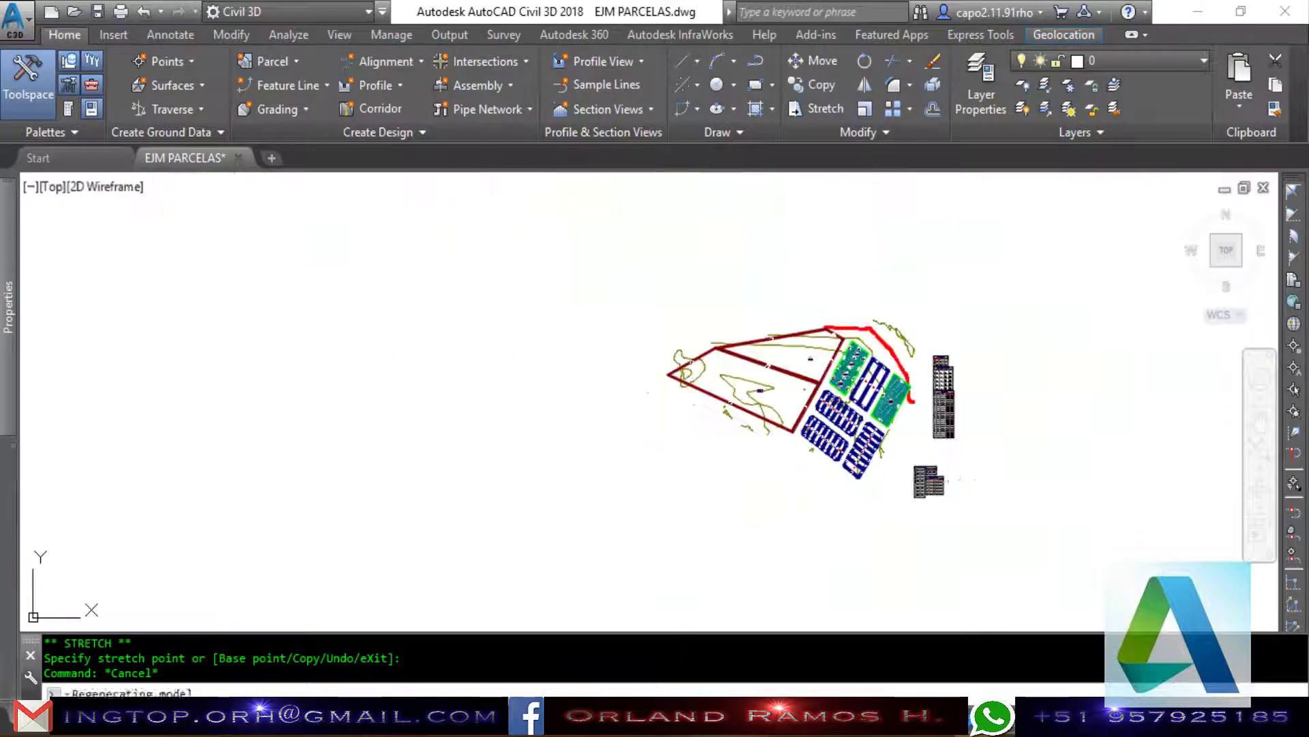
scroll(877, 403, up, 2)
scroll(848, 181, up, 2)
scroll(802, 315, down, 1)
scroll(717, 433, up, 1)
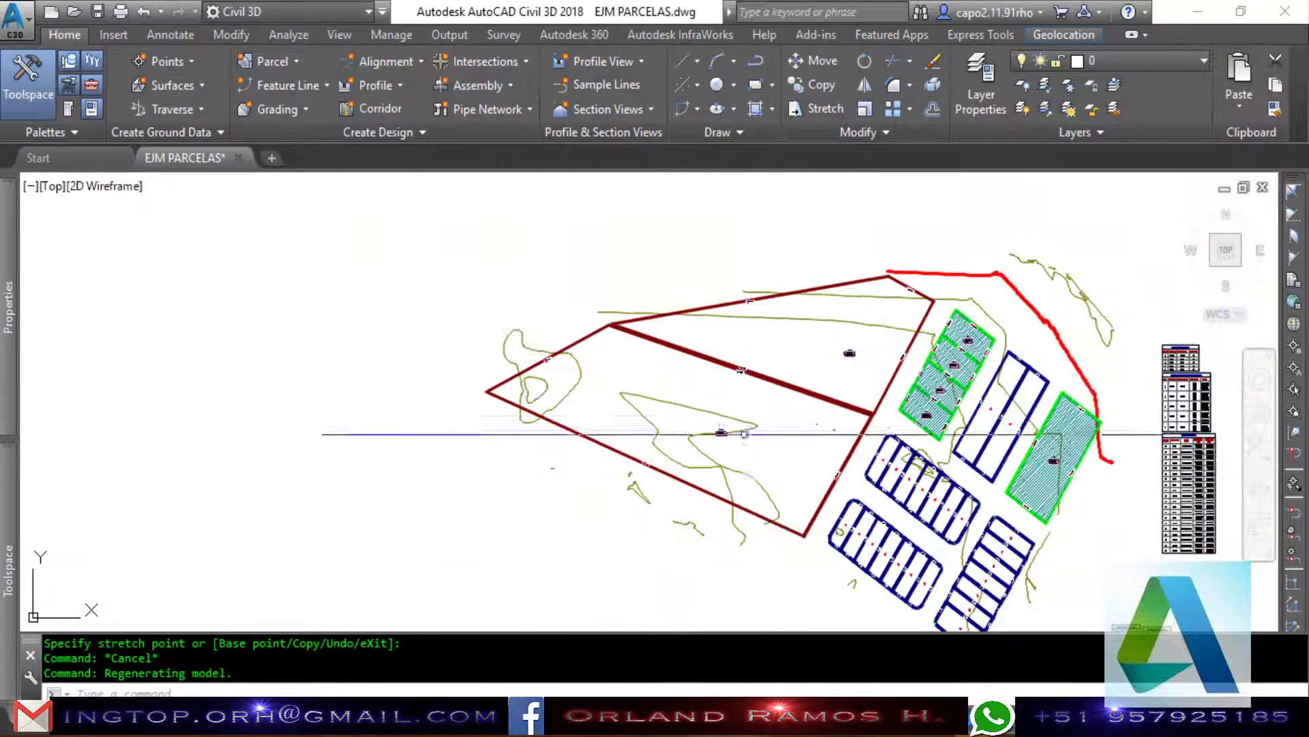
scroll(681, 418, up, 3)
scroll(810, 488, up, 2)
scroll(754, 453, up, 2)
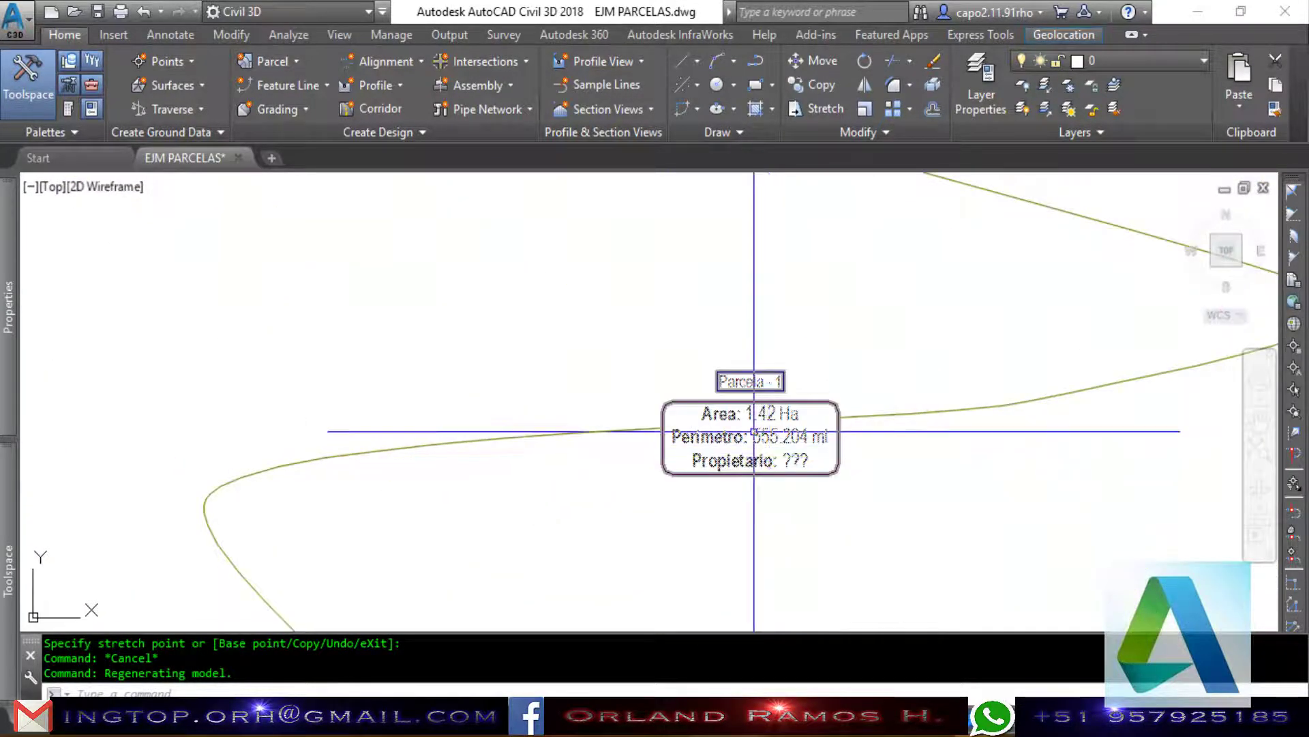
click(754, 450)
Create an area table with style MZ (ha) for parcels labelled PARCELAS (HA).
click(83, 110)
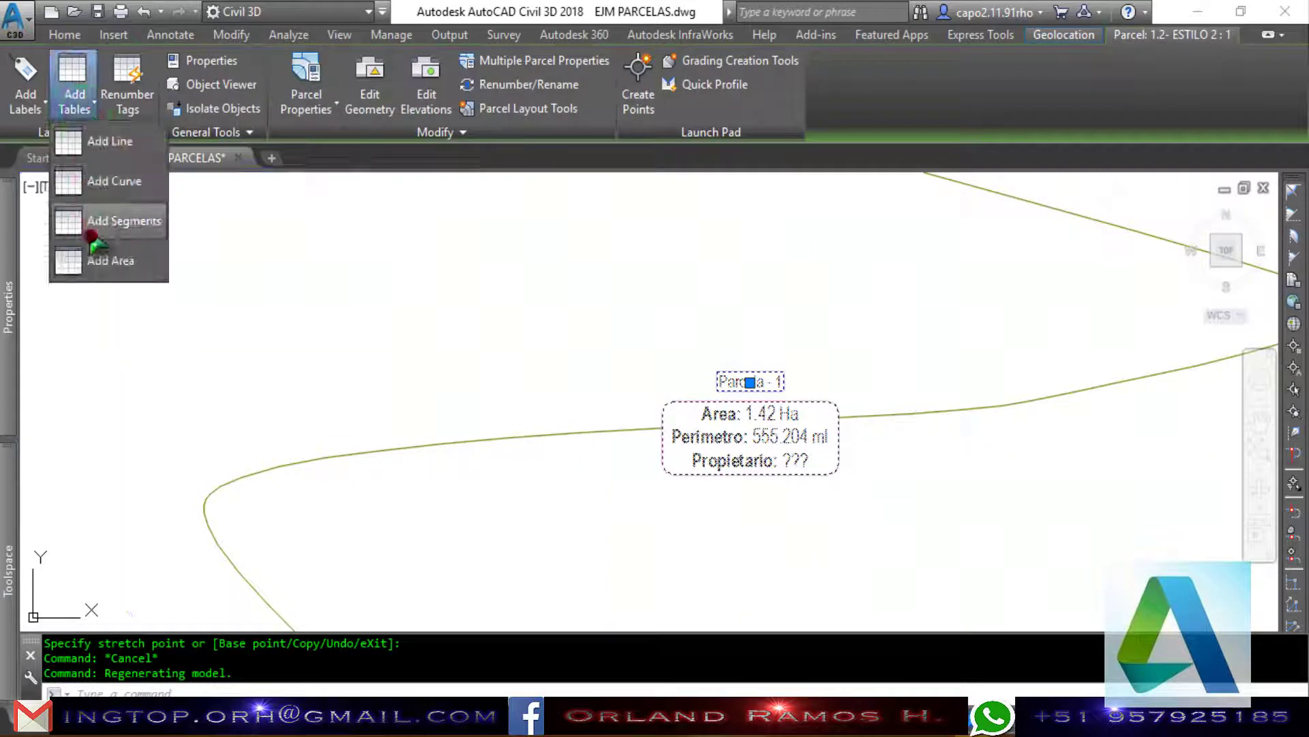
click(129, 273)
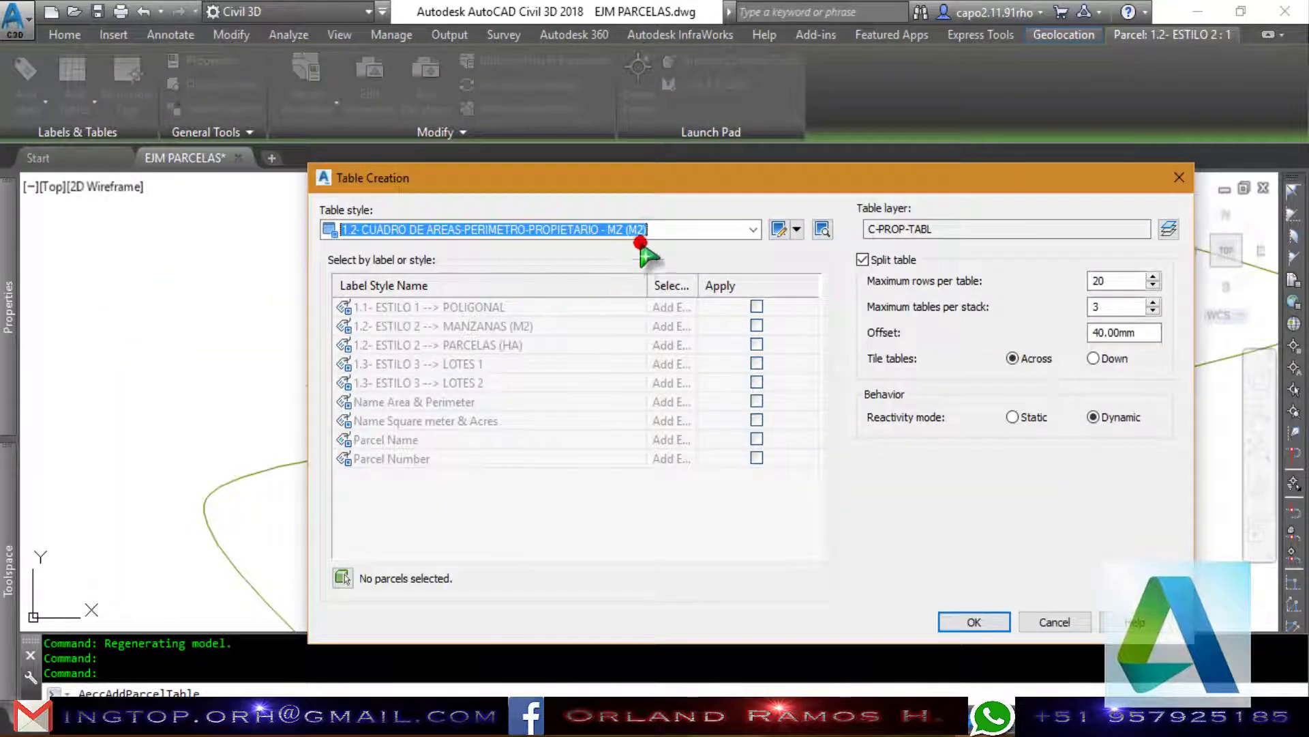
click(644, 232)
click(638, 283)
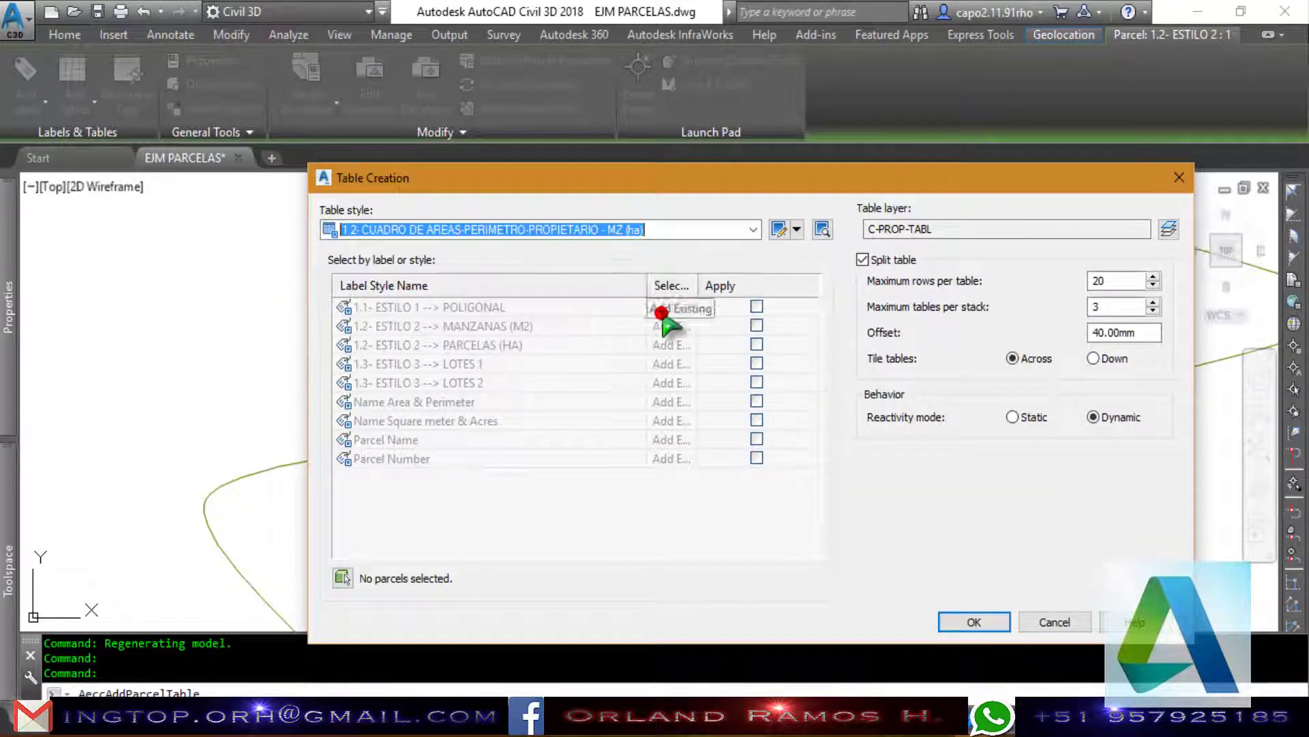
click(757, 345)
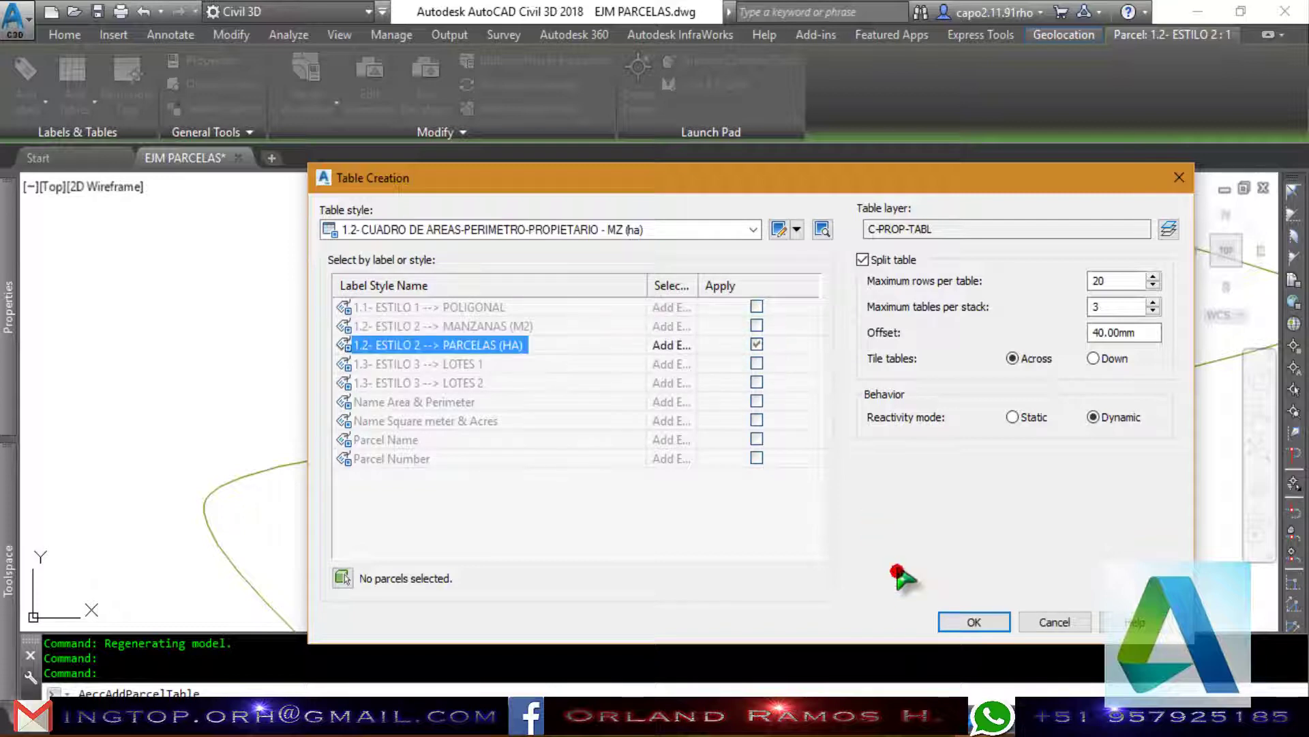
click(958, 622)
Place the DATOS TECNICOS DE PARCELAS table left of the parcels.
scroll(882, 459, down, 5)
scroll(891, 448, down, 3)
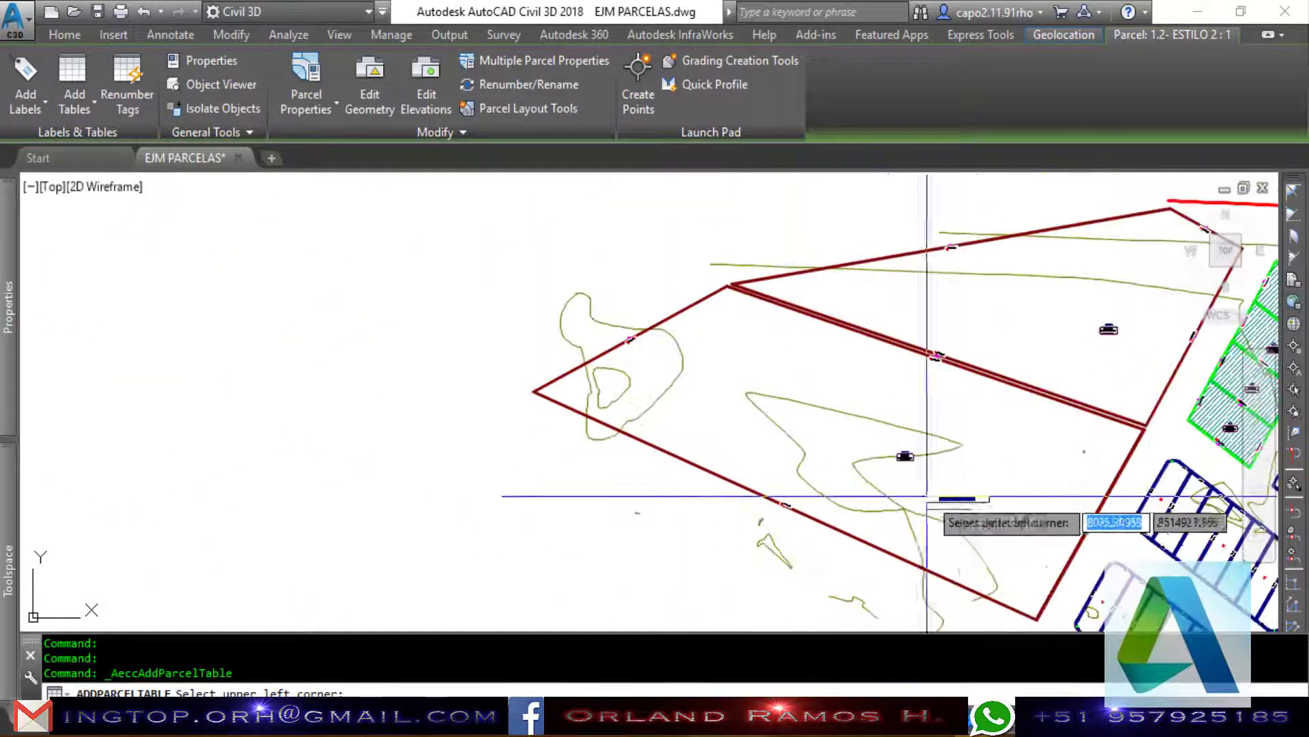
scroll(927, 496, up, 5)
scroll(880, 354, down, 4)
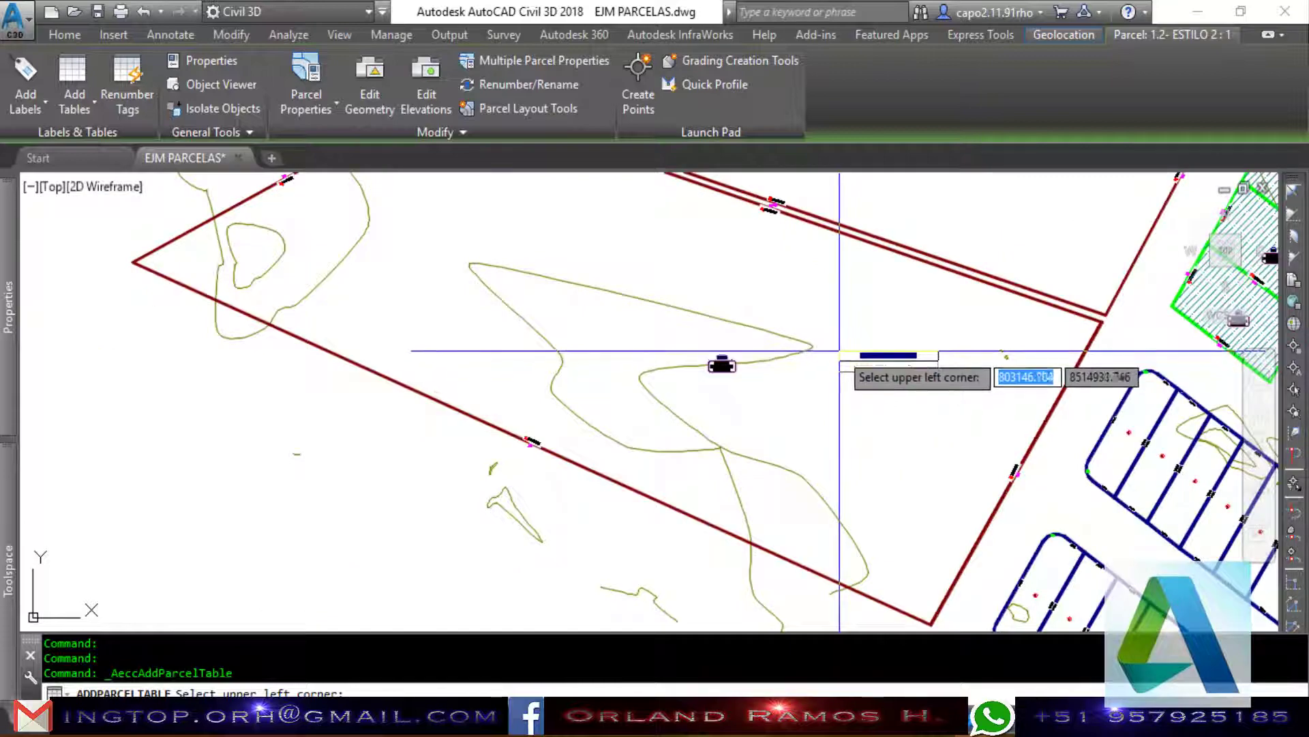
scroll(840, 350, down, 4)
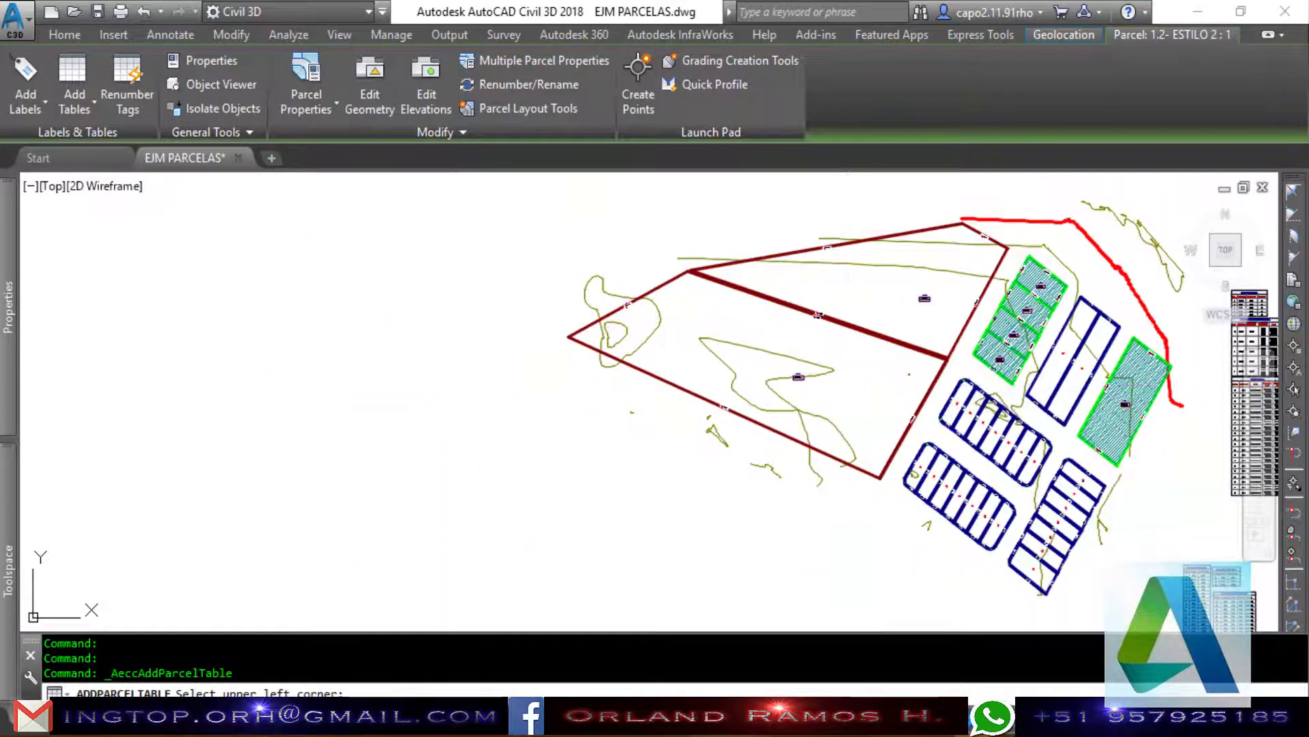
click(467, 296)
key(Escape)
Select the large parcel.
scroll(468, 300, up, 4)
scroll(468, 341, up, 6)
scroll(468, 348, up, 2)
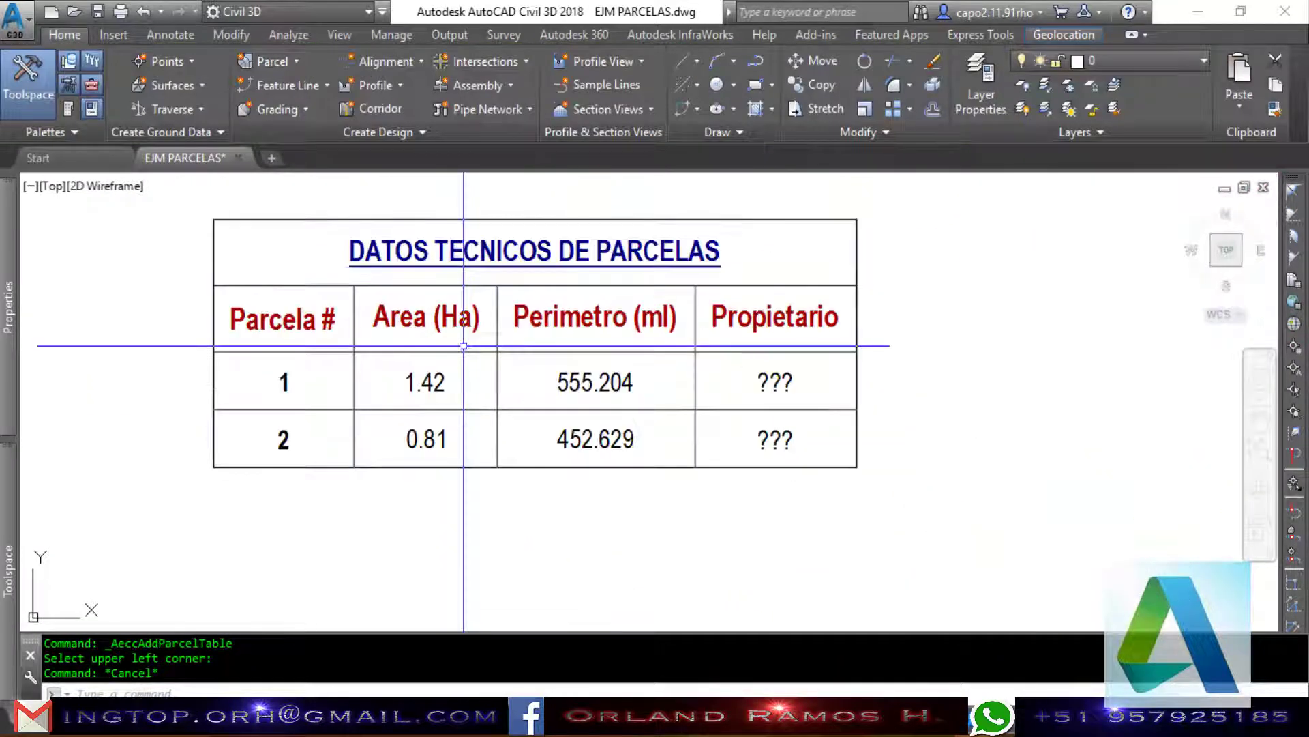
scroll(539, 362, down, 5)
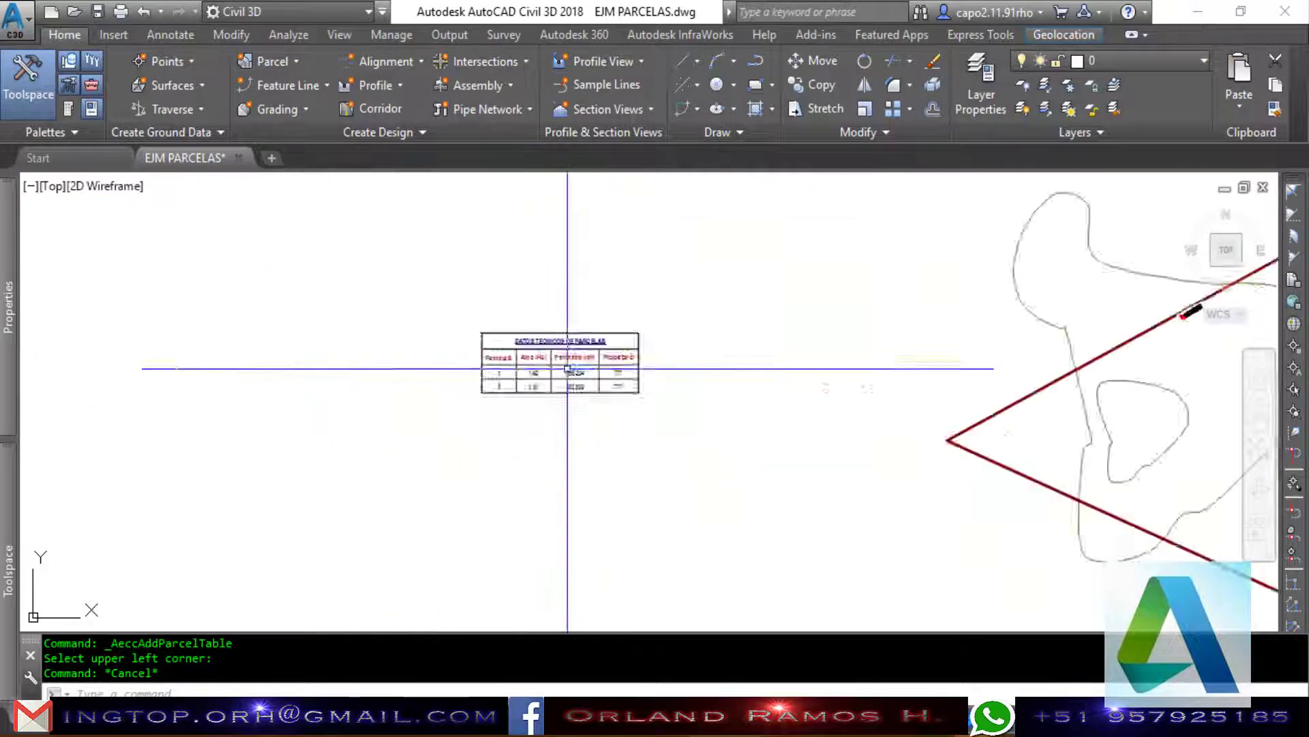
scroll(975, 443, down, 2)
scroll(1023, 464, down, 2)
scroll(1046, 459, up, 5)
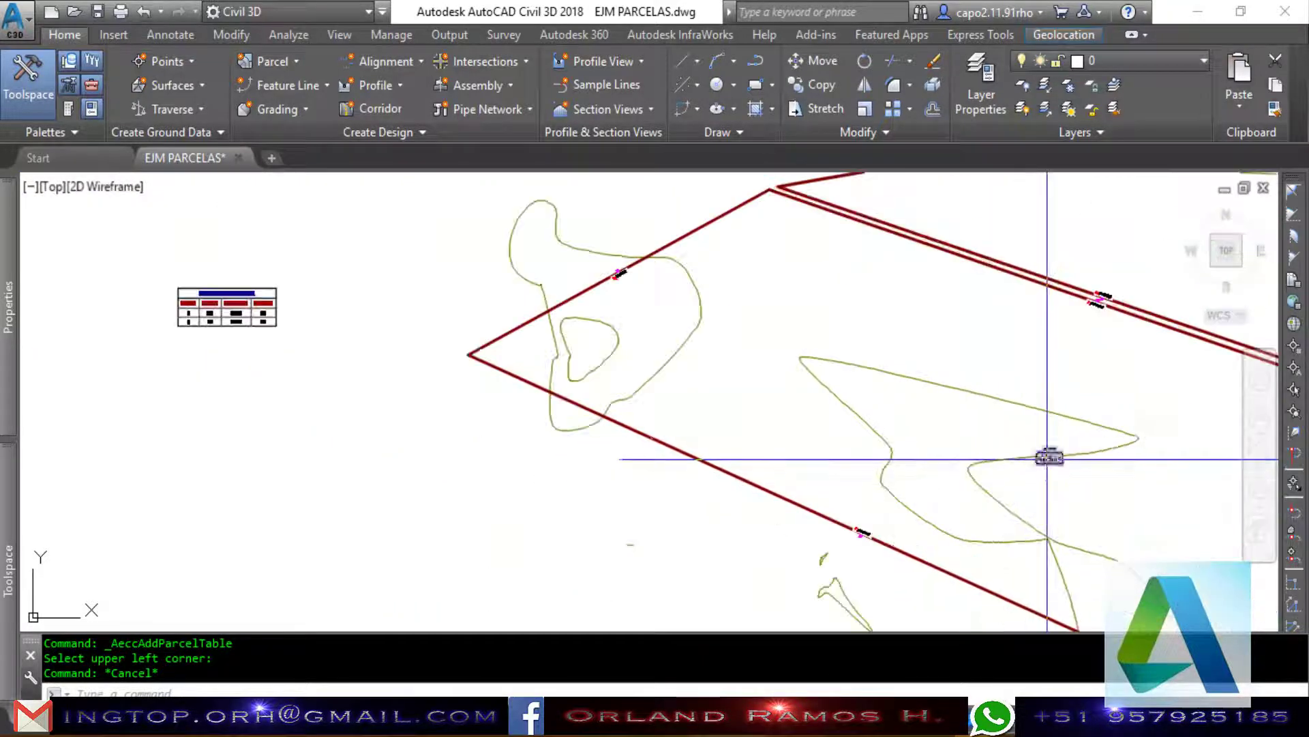
click(1049, 455)
Add an area table with the area, perimeter, length and azimuth style for 1.2- ESTILO 2 --> PARCELAS (HA) parcels.
click(85, 114)
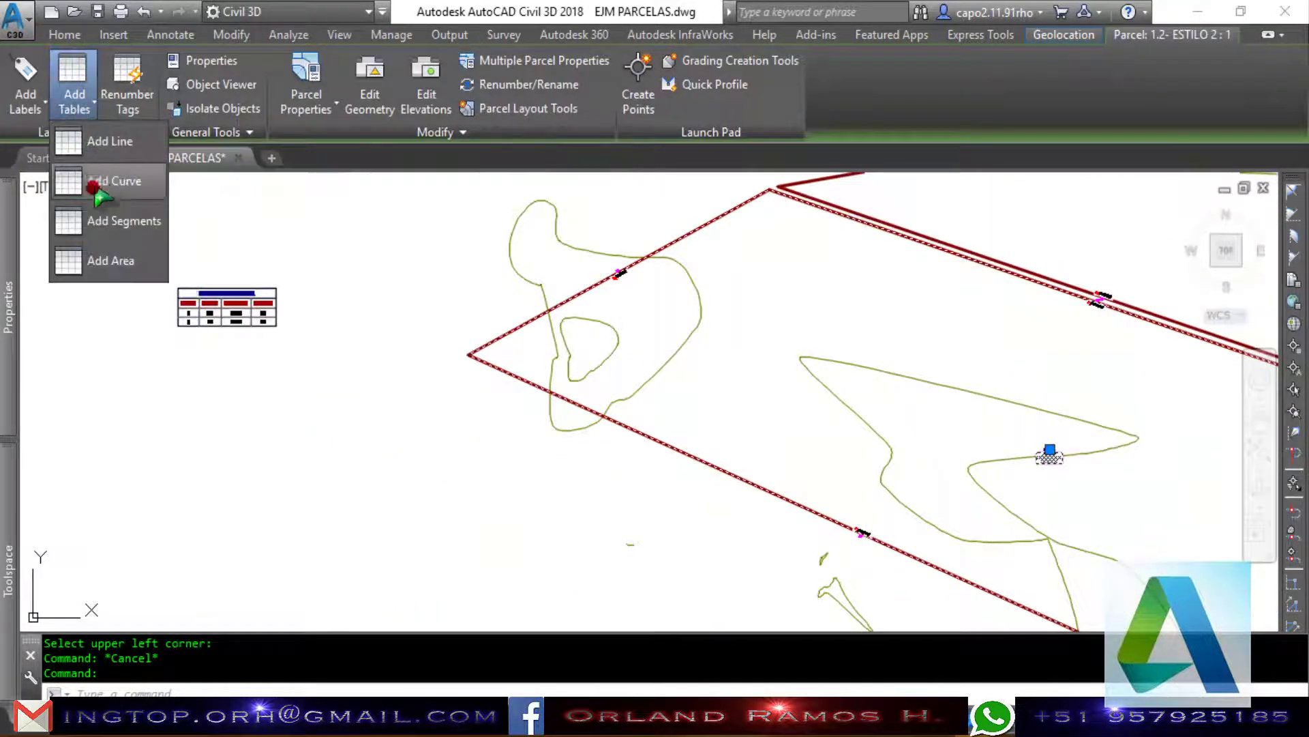
click(97, 261)
click(565, 233)
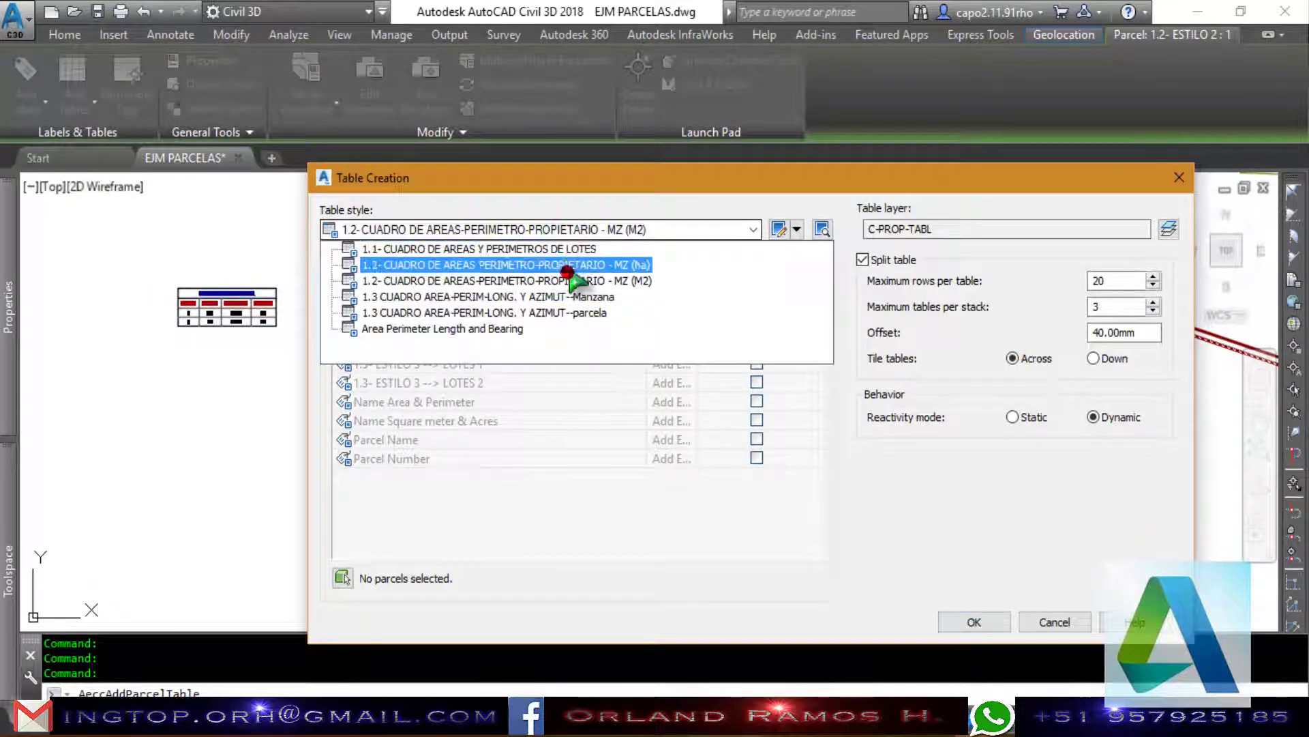
click(565, 313)
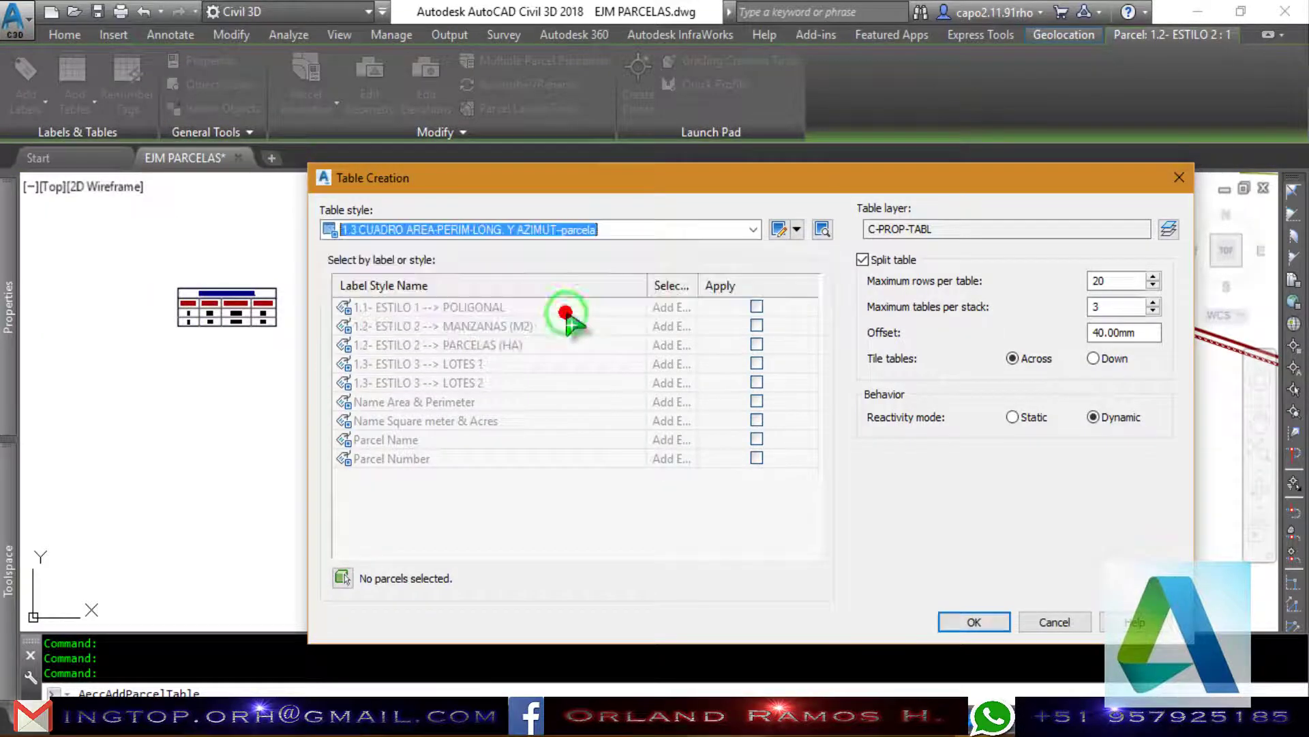
click(756, 345)
click(976, 621)
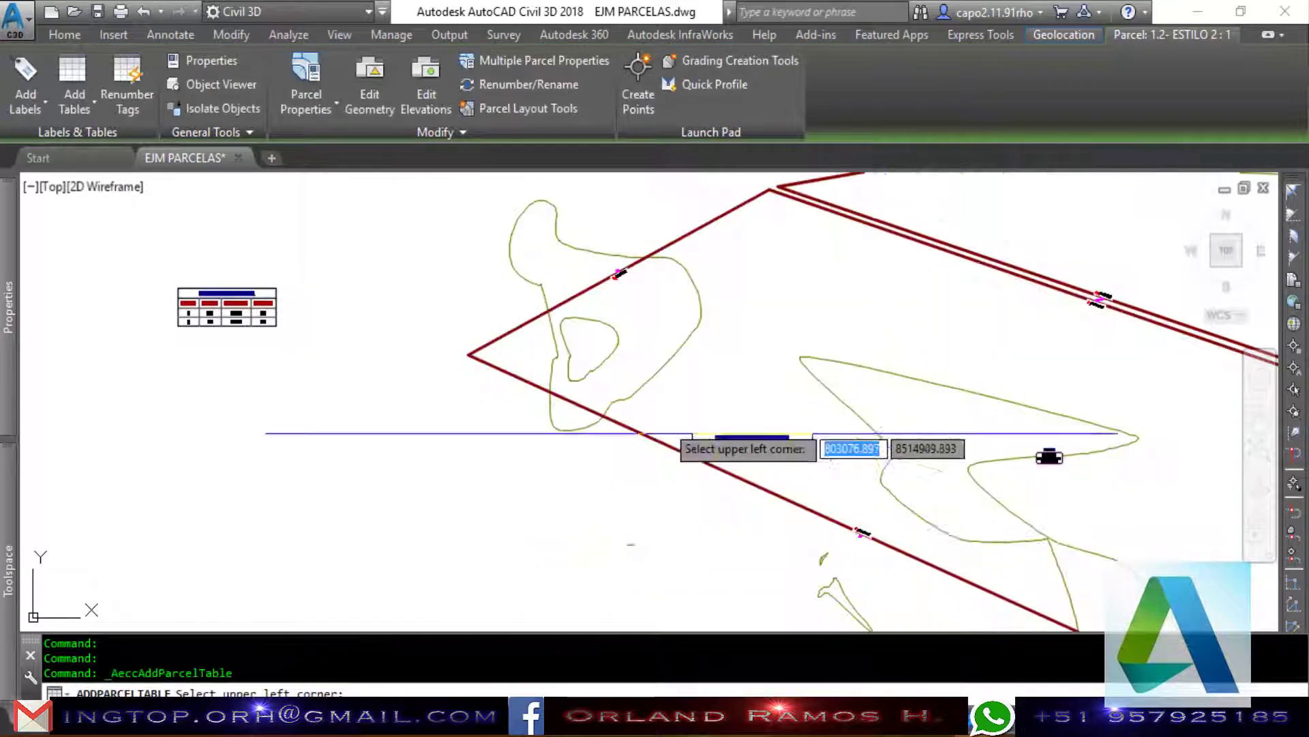
scroll(359, 314, up, 3)
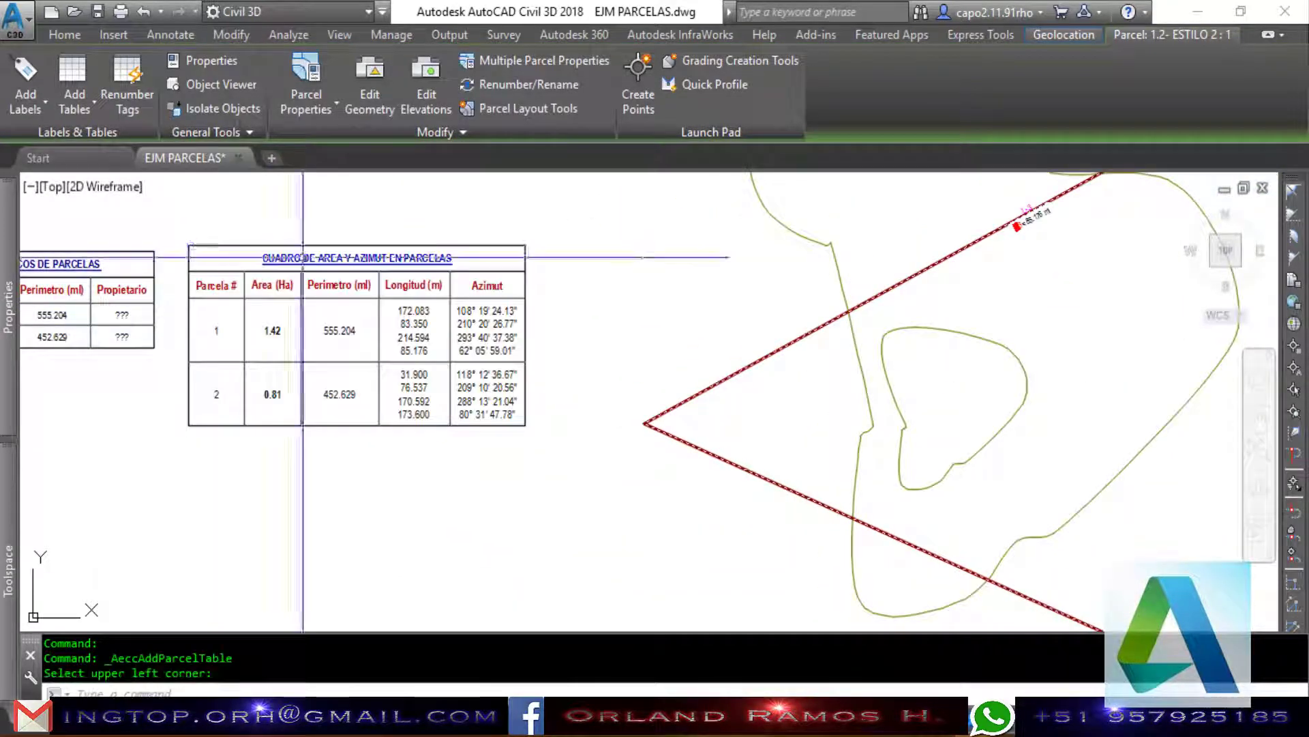
Create a line table with the CUADRO DE LONGITUD-RUMBO-Y COORDENADA style for 1.3- PARCELAS --> LONGITUD labels.
click(75, 106)
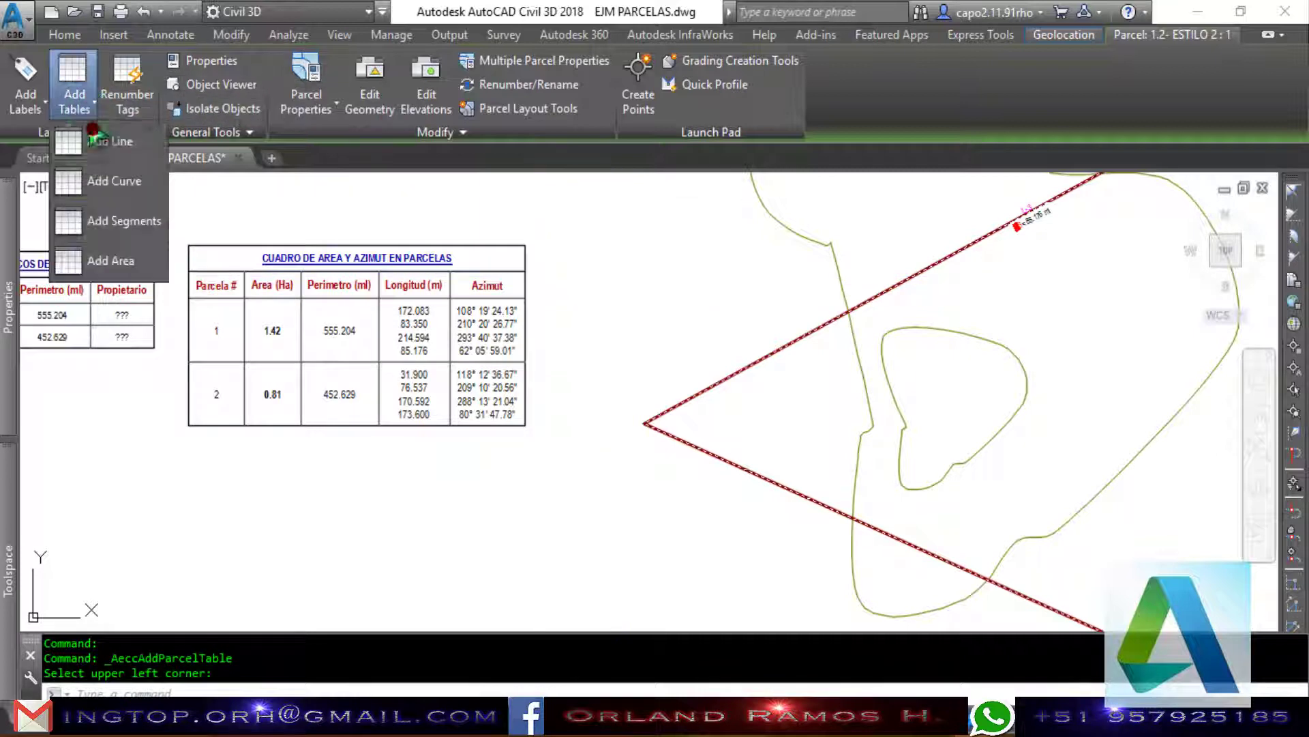
click(109, 141)
click(600, 229)
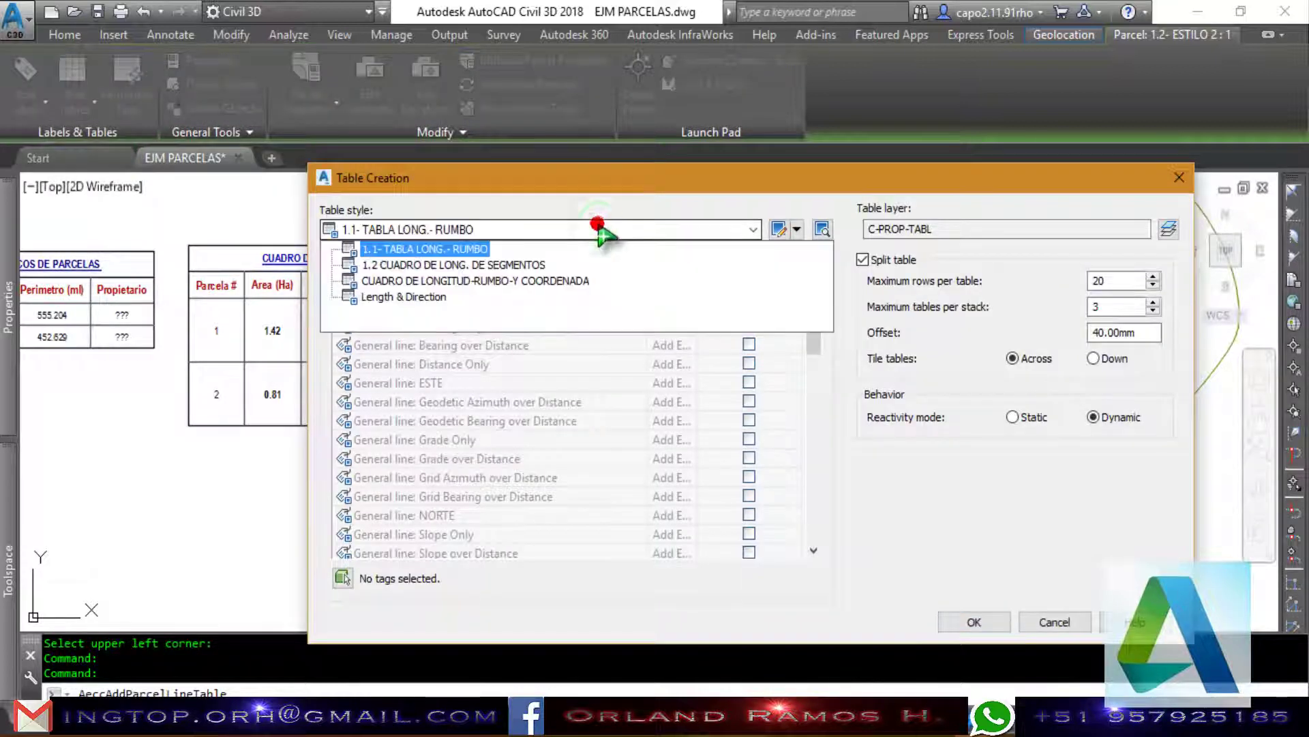
click(485, 281)
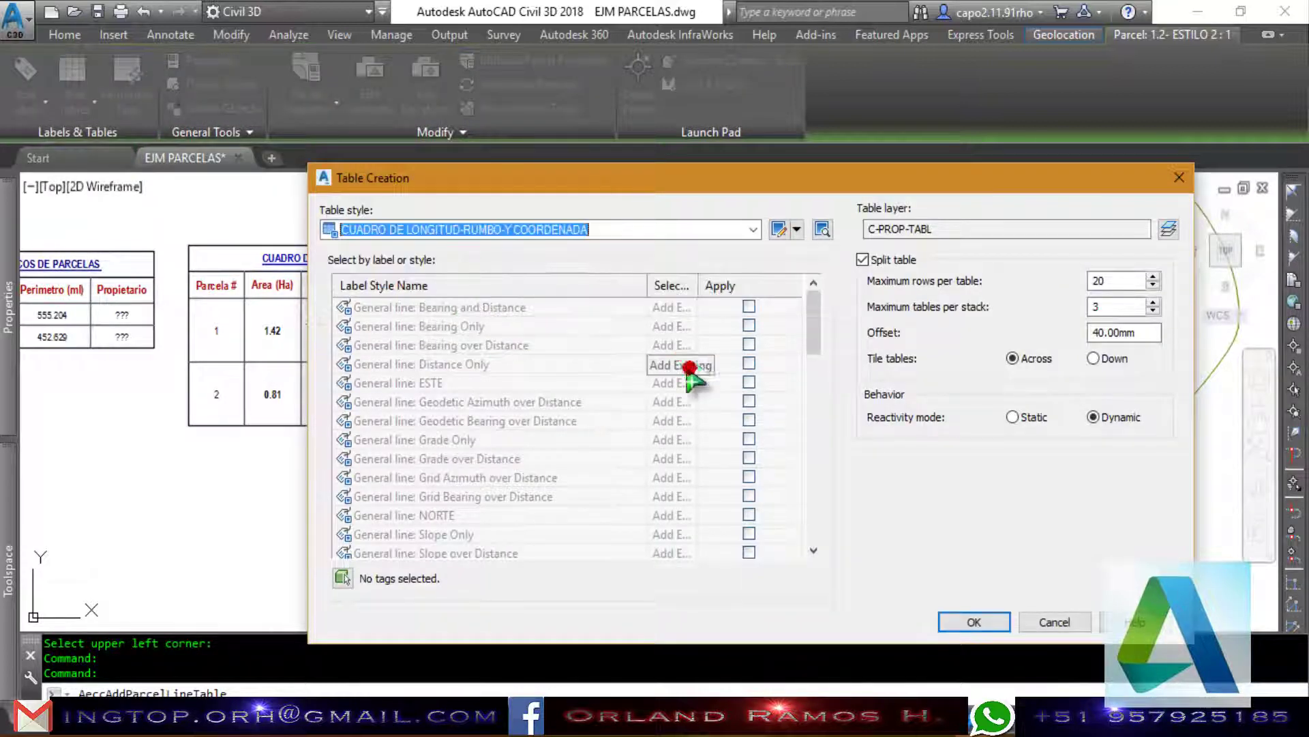
scroll(709, 358, down, 2)
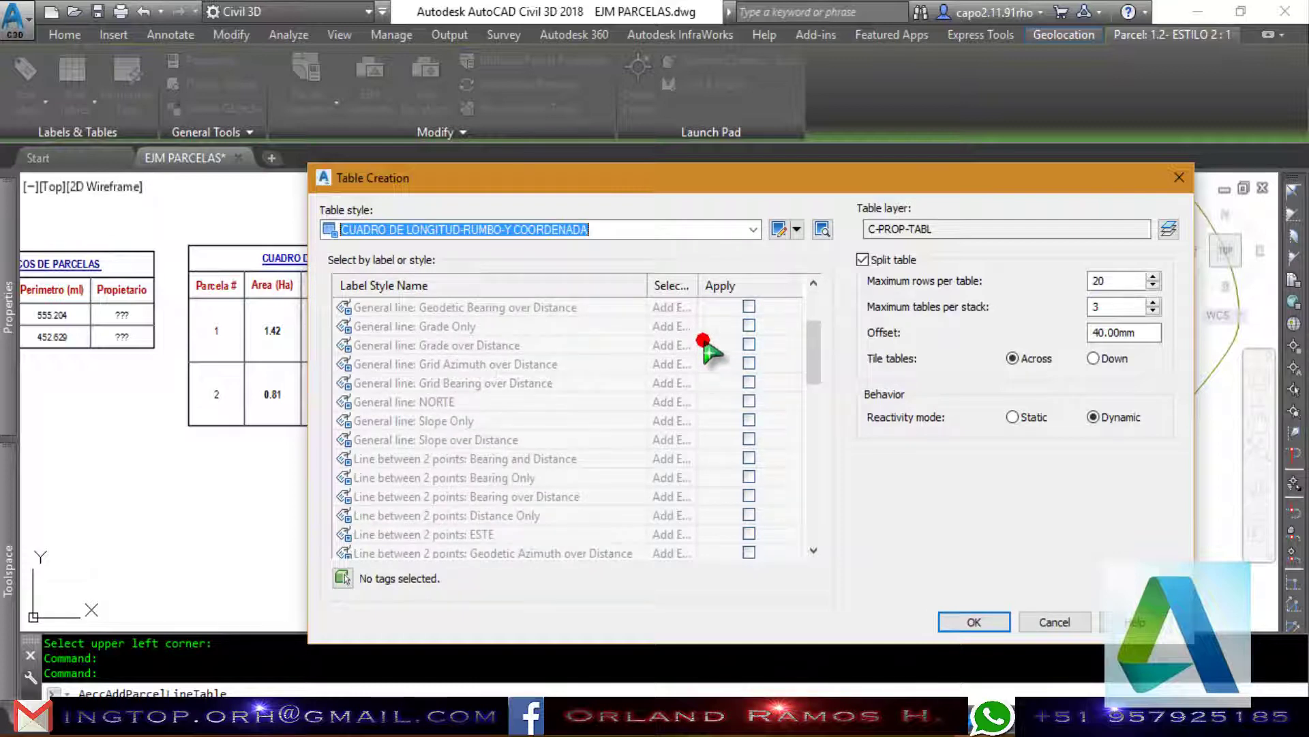
scroll(709, 351, down, 1)
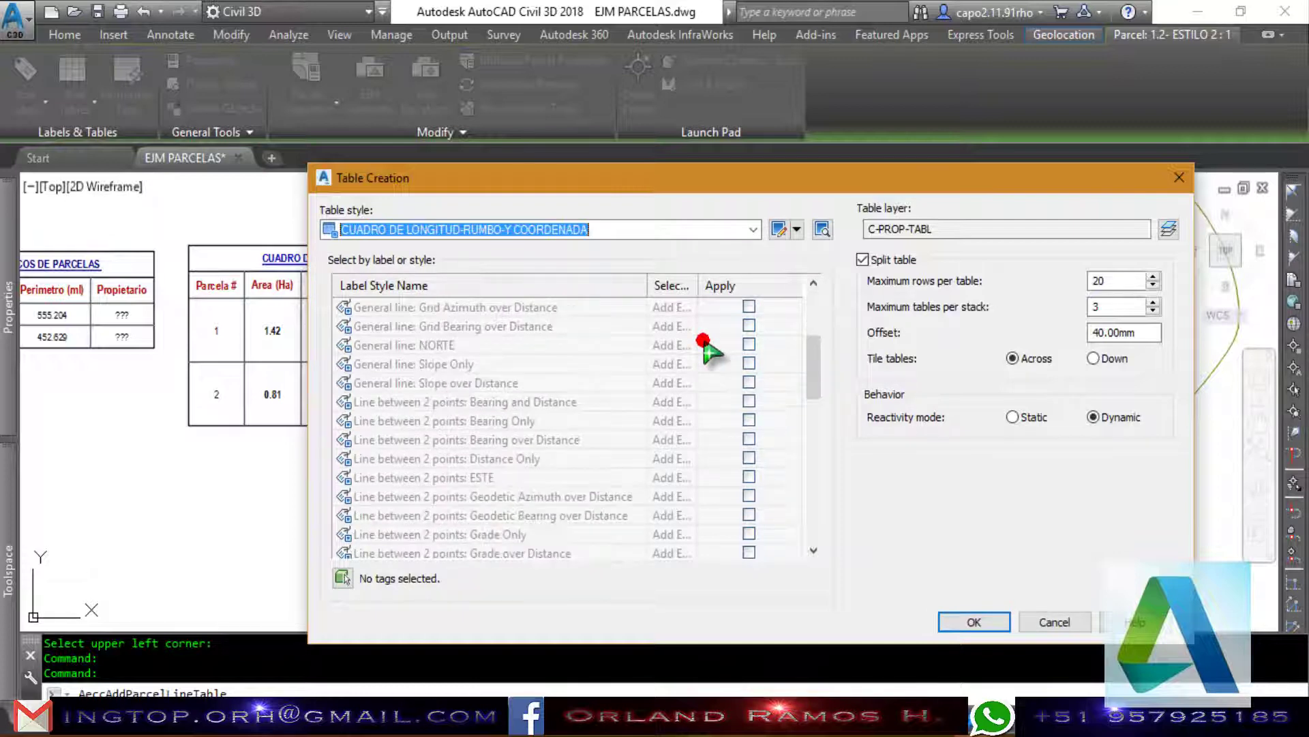
scroll(709, 351, down, 1)
scroll(709, 351, down, 2)
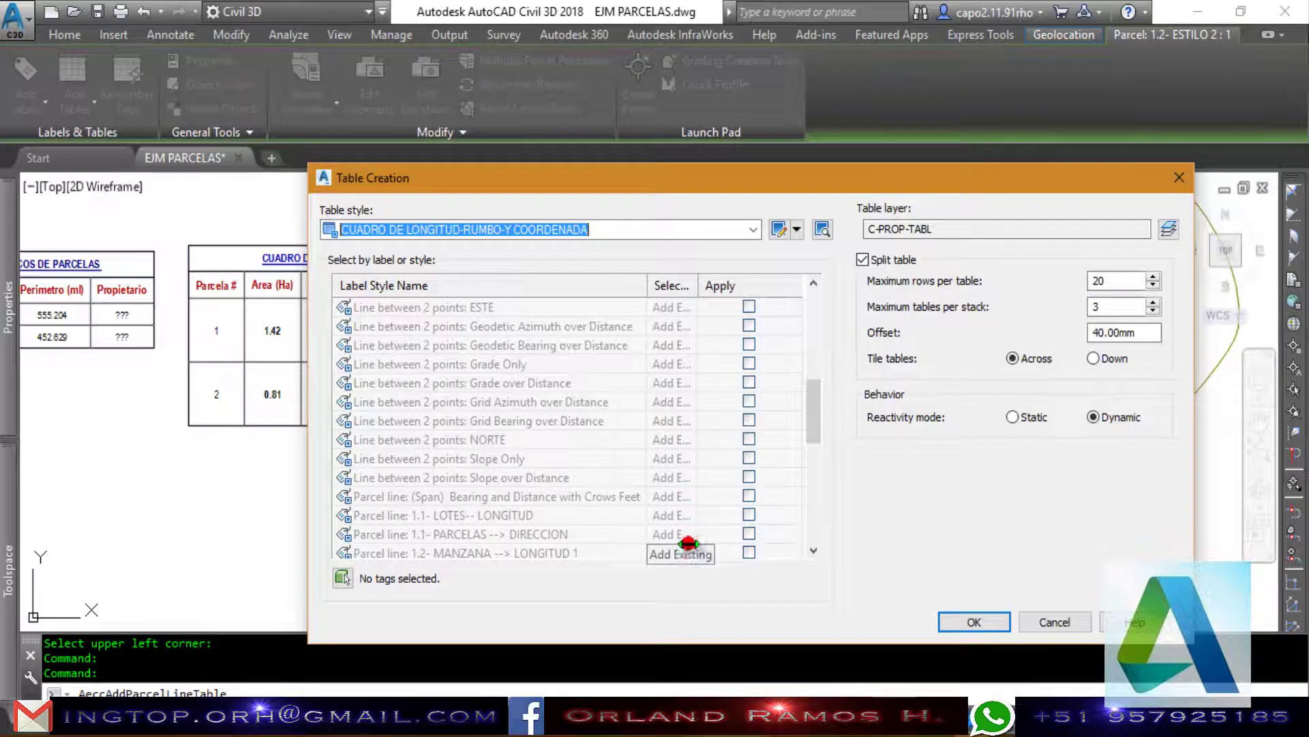
scroll(738, 543, down, 1)
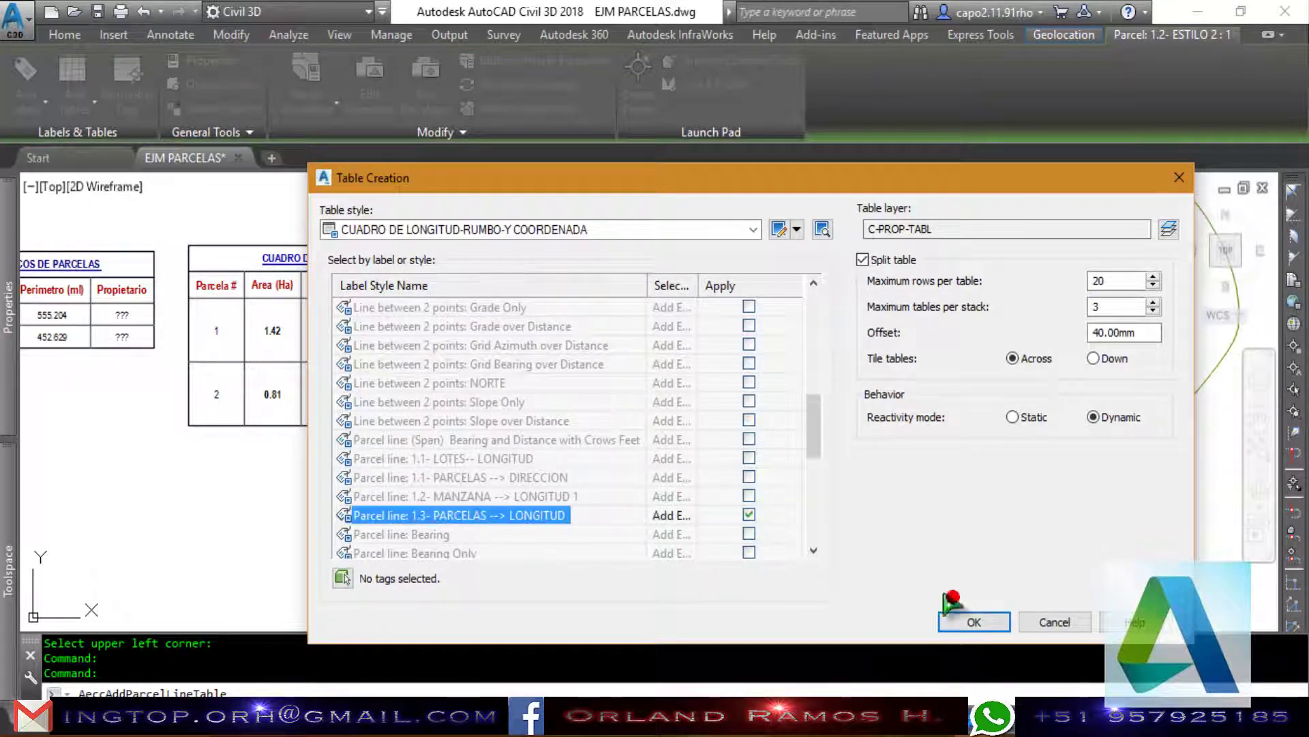
click(988, 622)
Place the CUADRO DE RUMBO table for lines L-1 to L-7 below the azimuth table.
scroll(912, 482, down, 2)
scroll(585, 482, up, 2)
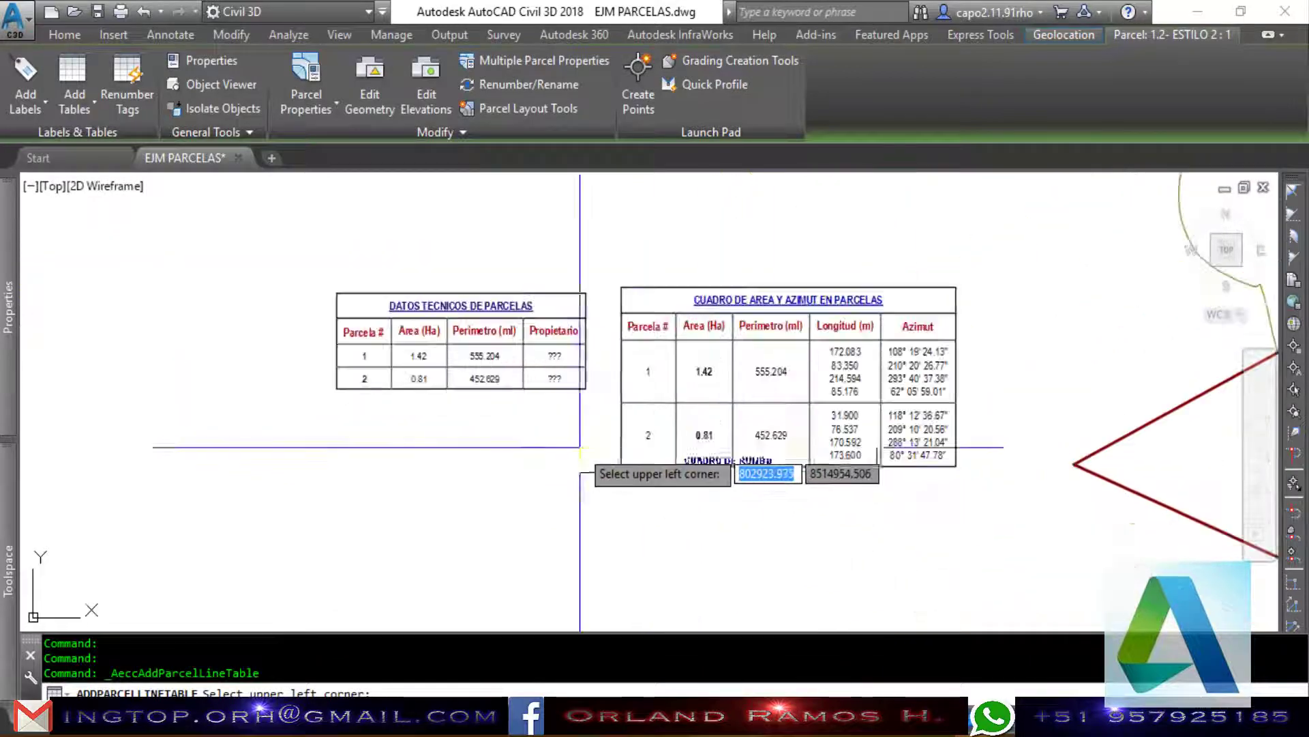
scroll(609, 484, up, 1)
click(621, 479)
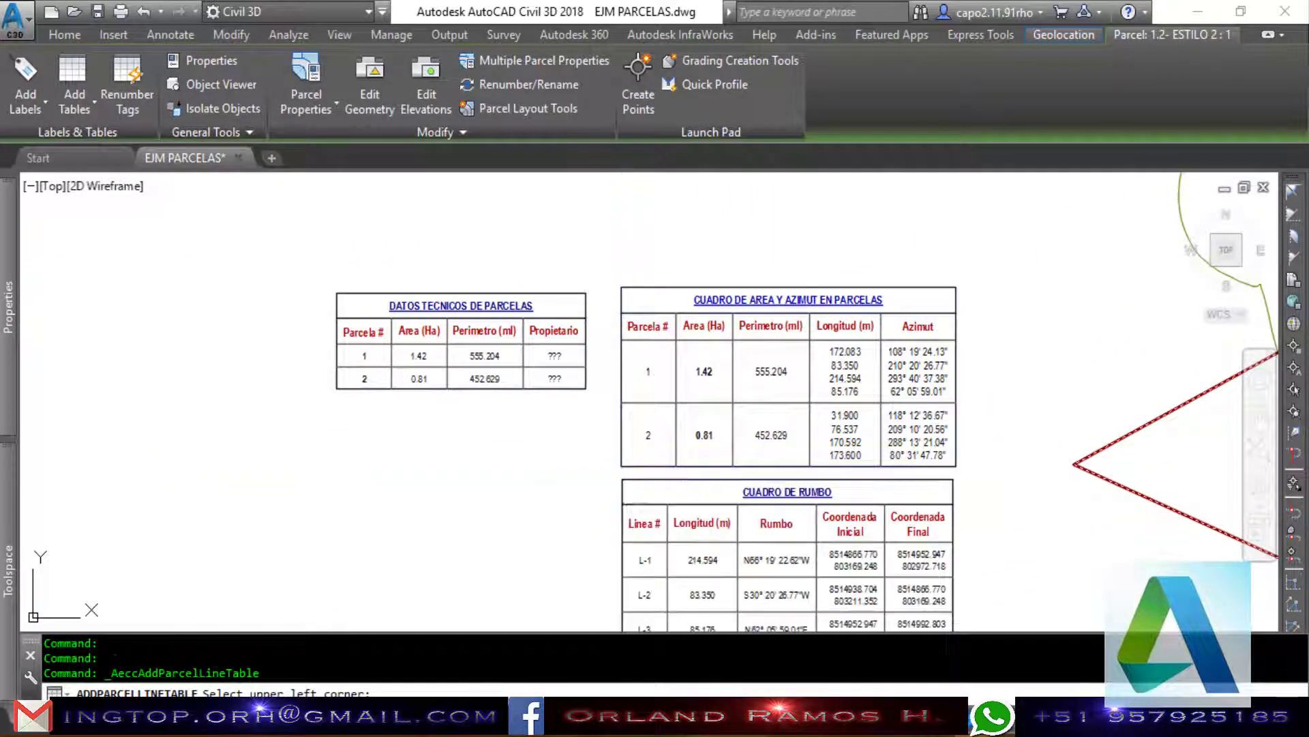
scroll(614, 471, down, 1)
scroll(805, 464, up, 4)
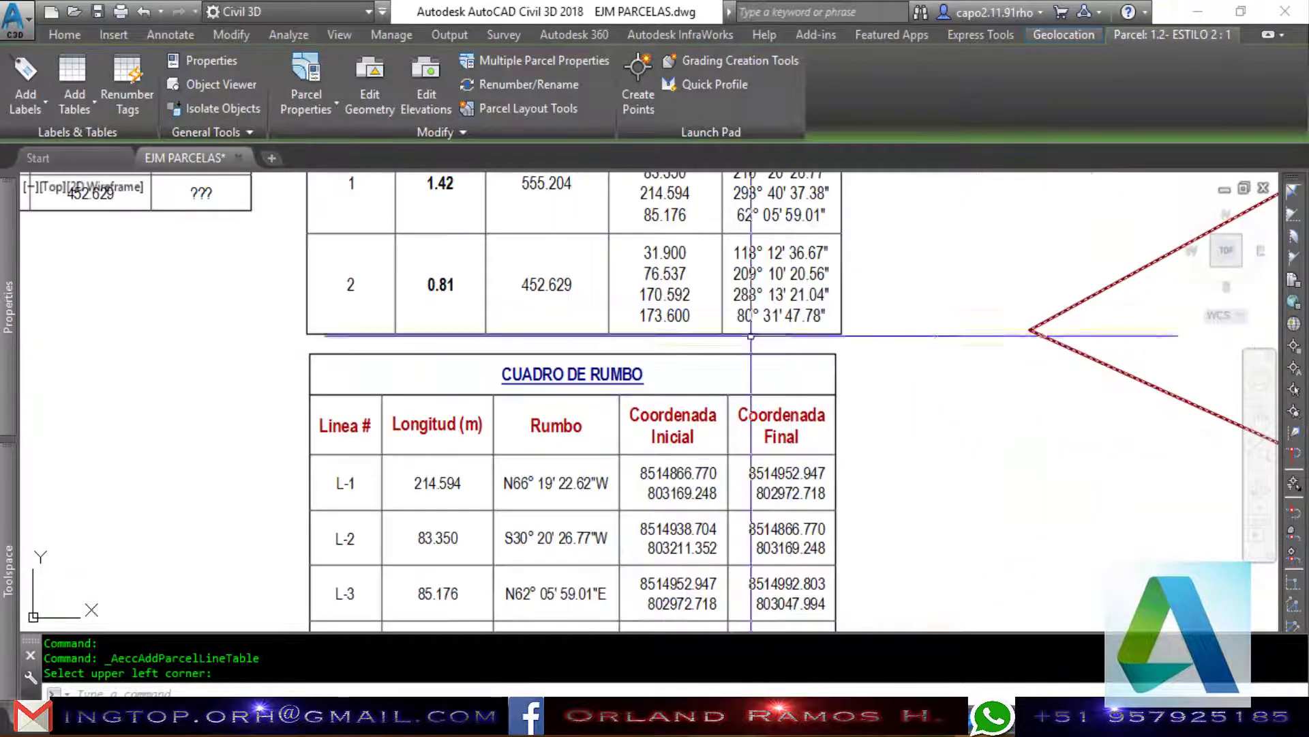
scroll(666, 263, down, 4)
scroll(666, 262, up, 2)
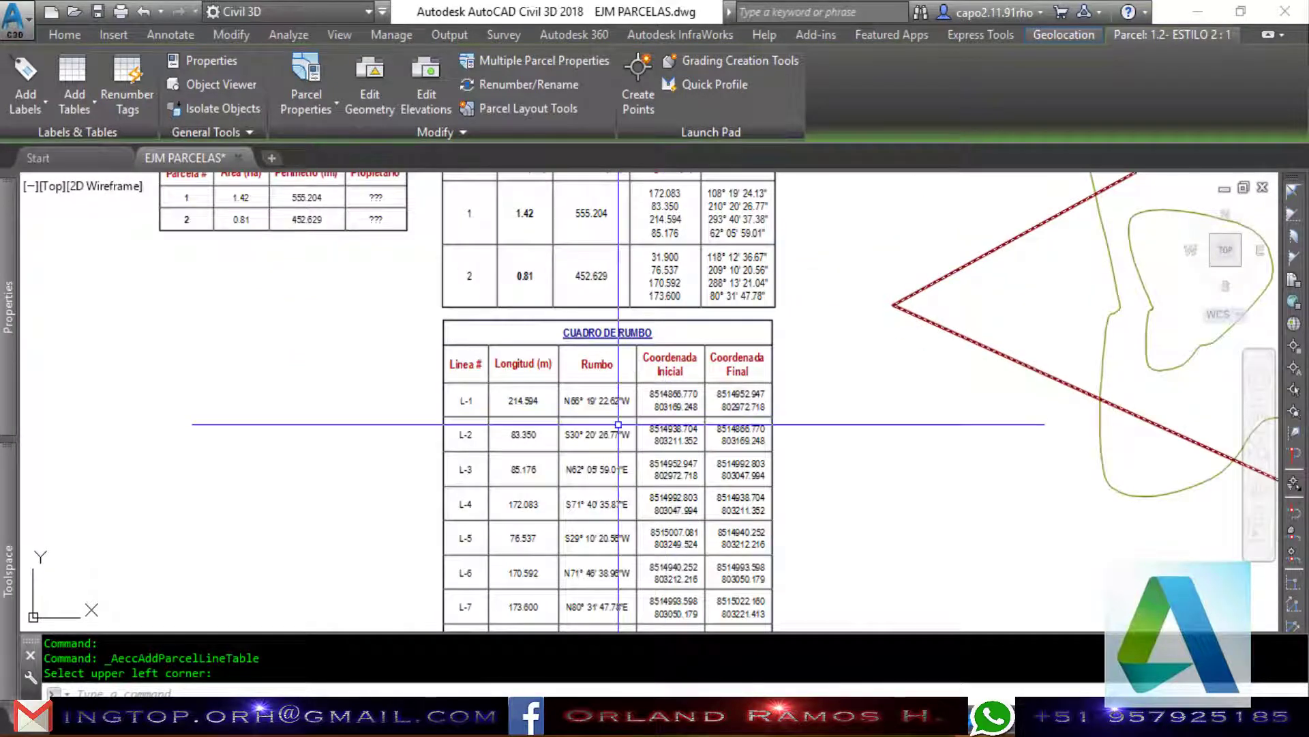
scroll(619, 424, down, 2)
scroll(887, 519, down, 2)
scroll(884, 506, up, 3)
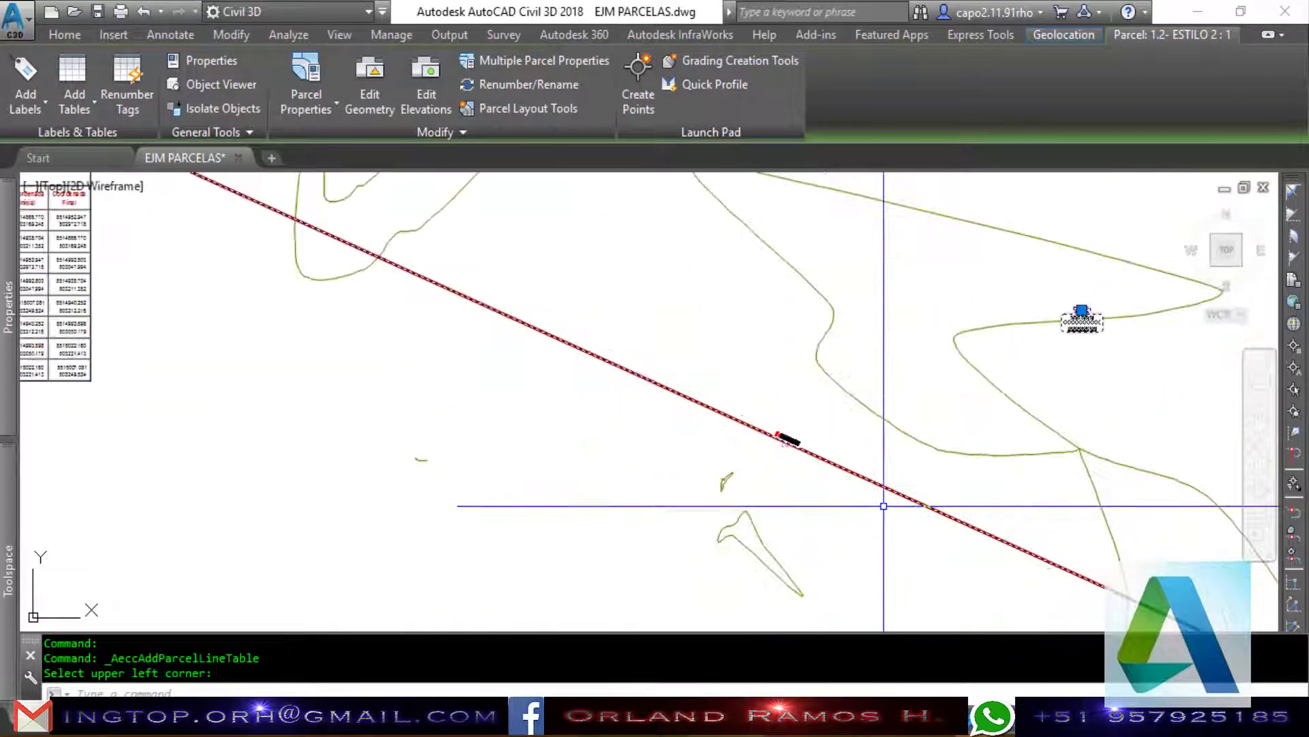
scroll(846, 477, up, 2)
key(Escape)
scroll(771, 443, up, 5)
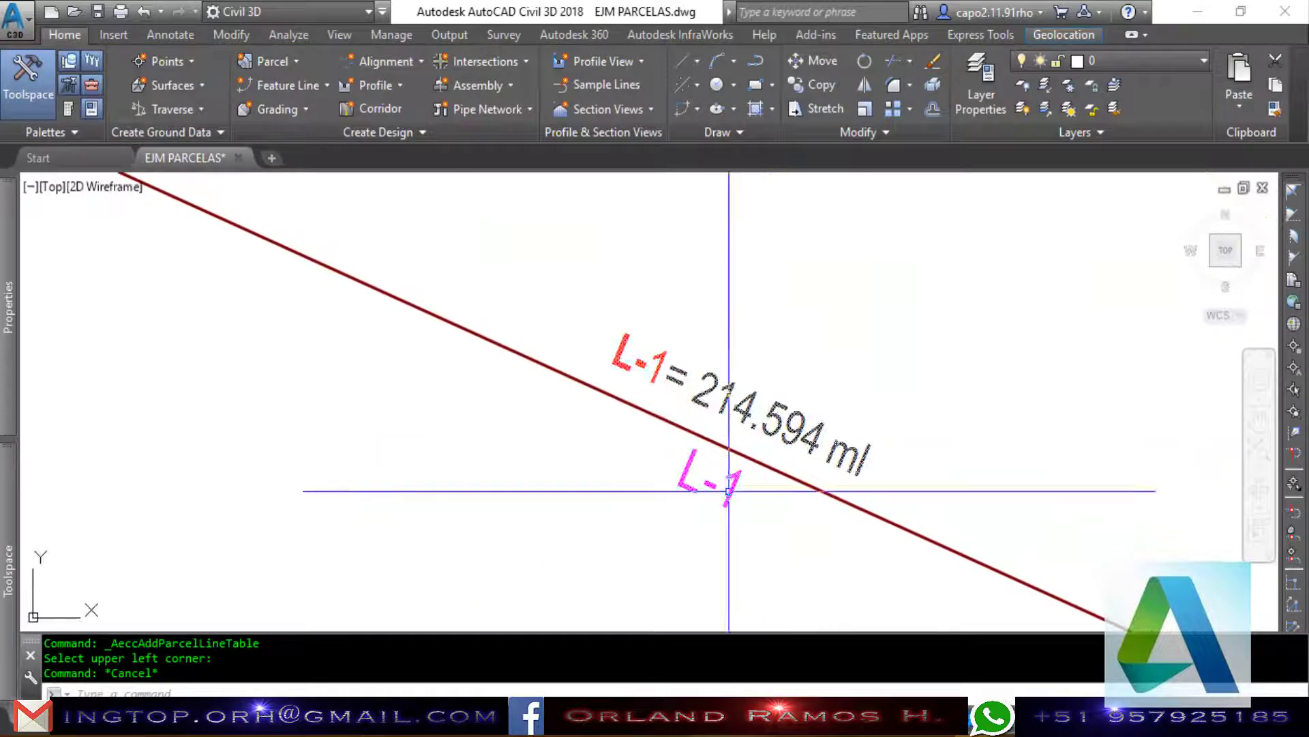
Hide the Table Tag component in the 1.3- PARCELAS --> LONGITUD label style.
click(729, 490)
right_click(729, 490)
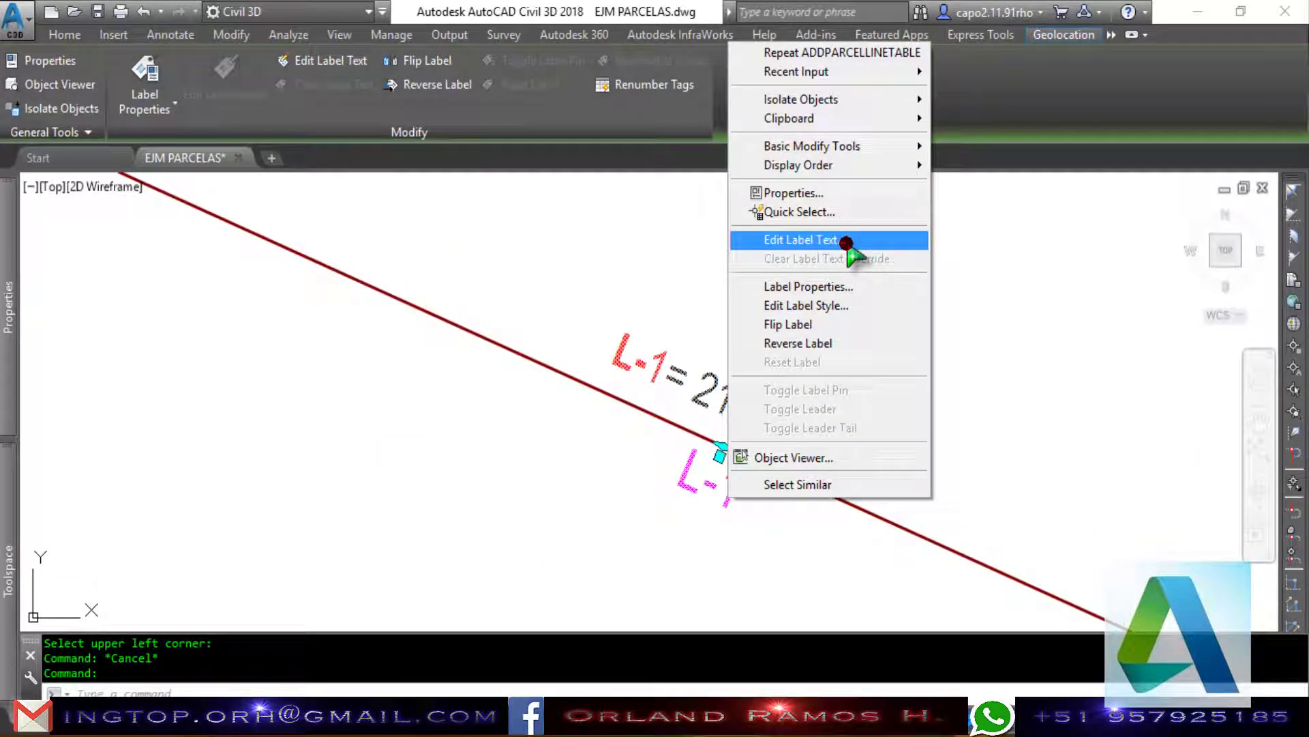
click(839, 305)
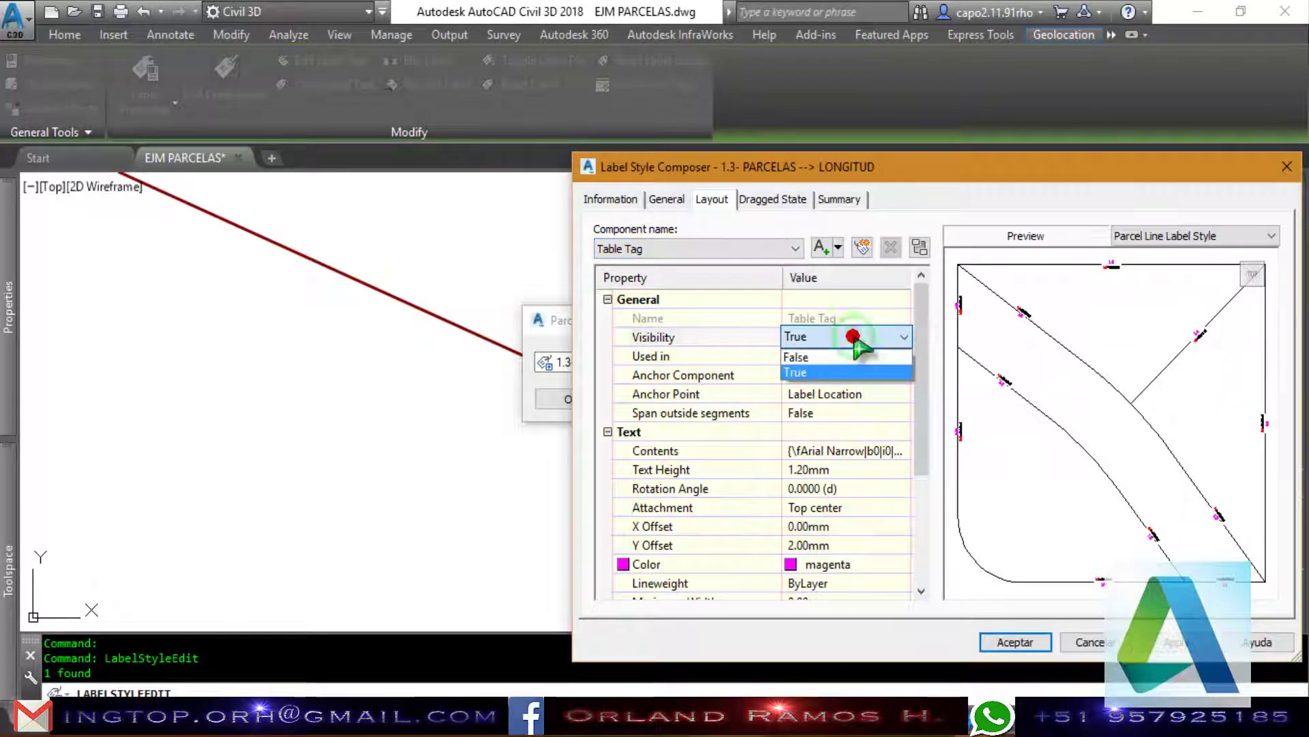
click(840, 355)
click(1015, 641)
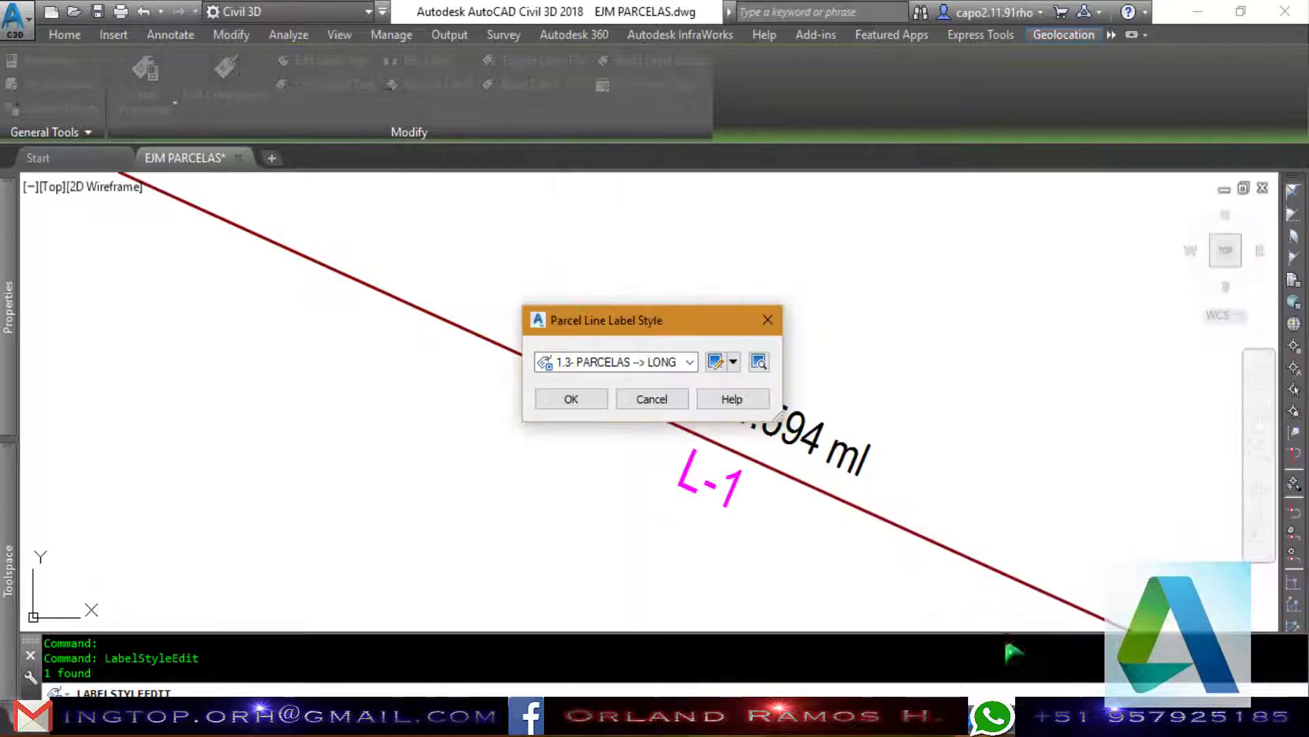
click(568, 397)
scroll(473, 433, down, 3)
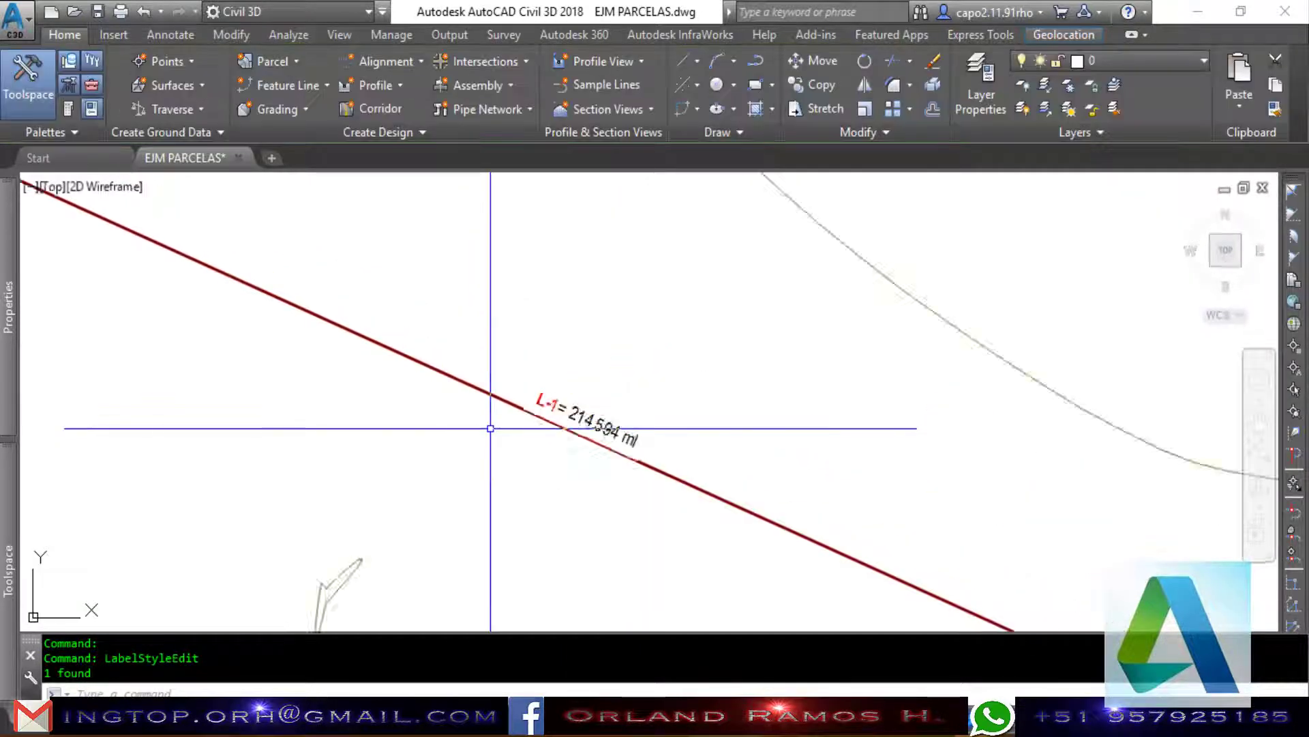
scroll(485, 432, down, 3)
scroll(617, 431, down, 3)
scroll(980, 253, up, 5)
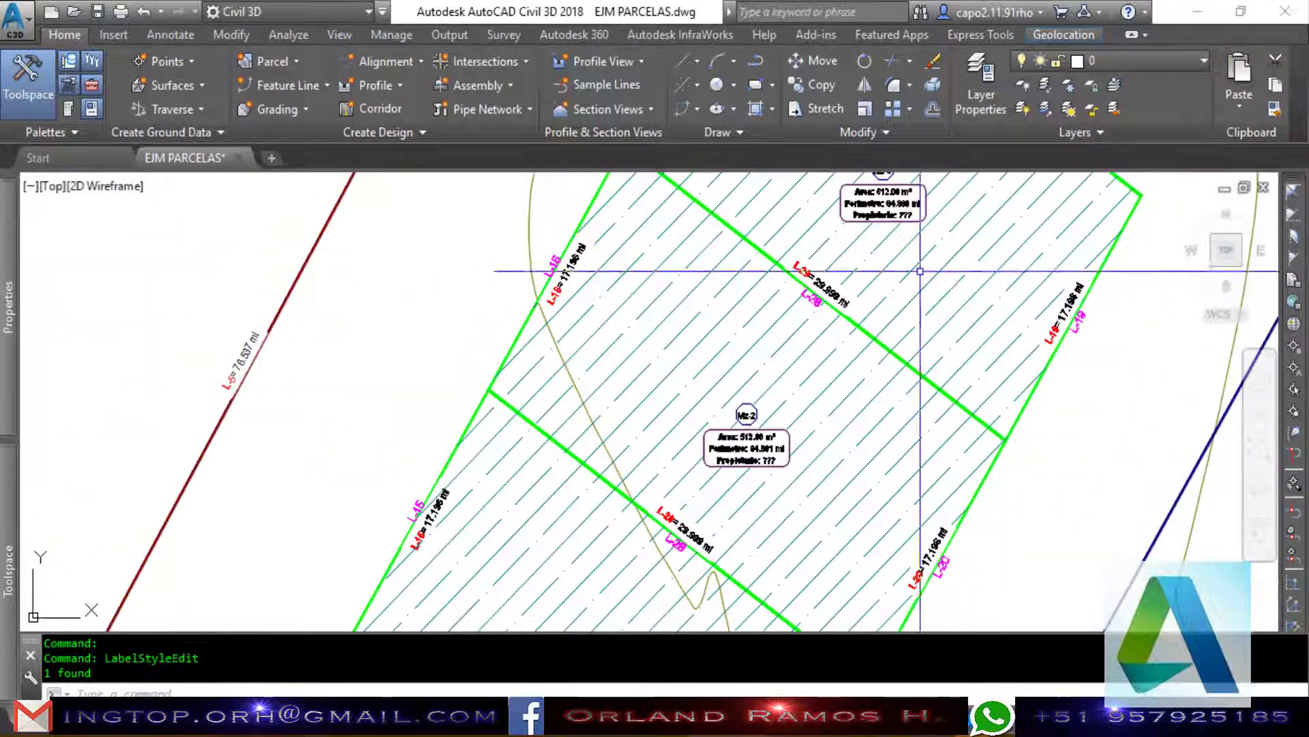
Hide the Table Tag component in the 1.2- MANZANA --> LONGITUD 1 label style.
key(Escape)
scroll(761, 293, up, 3)
right_click(754, 291)
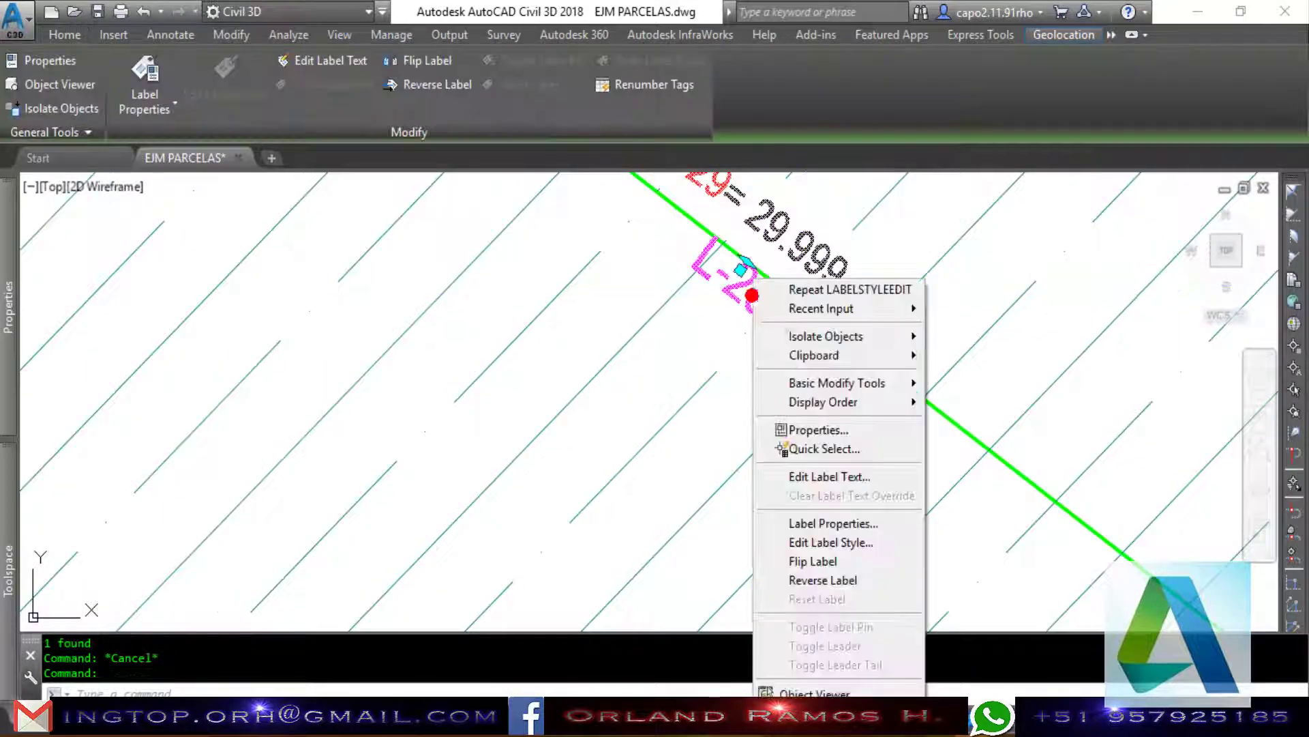
click(870, 542)
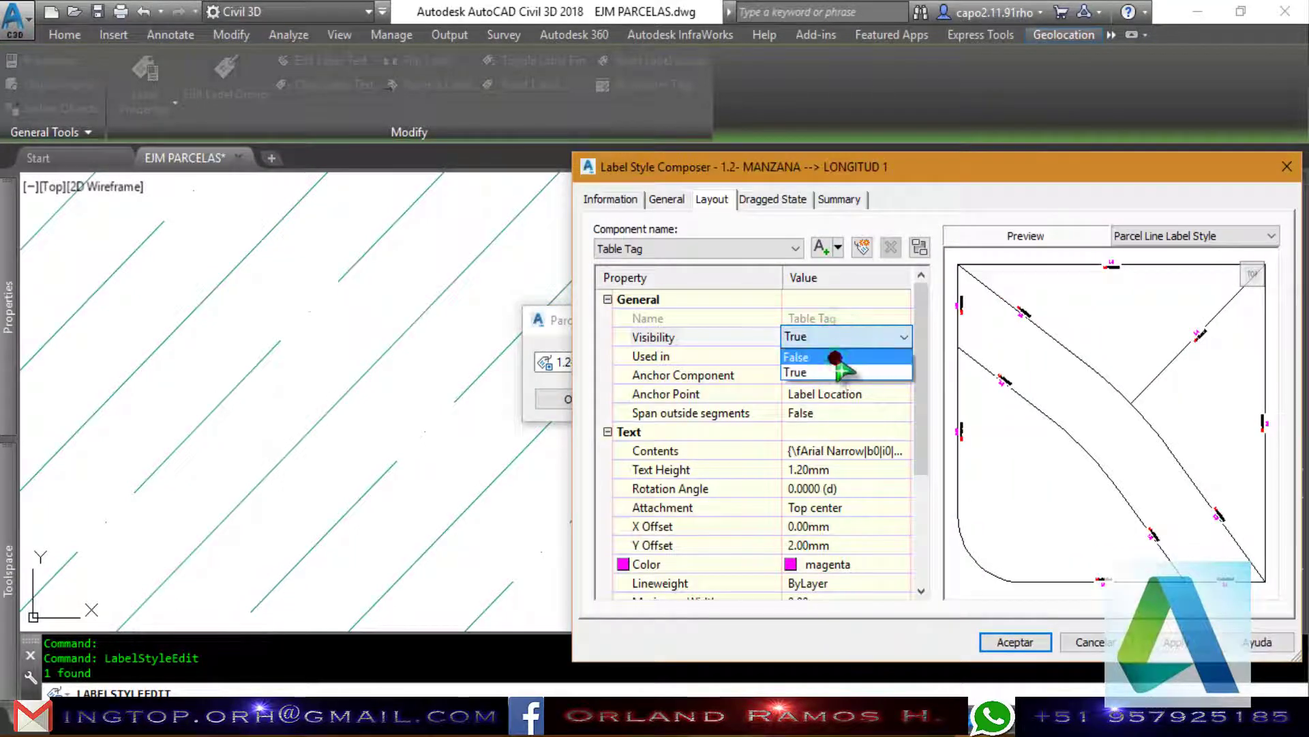
click(1012, 639)
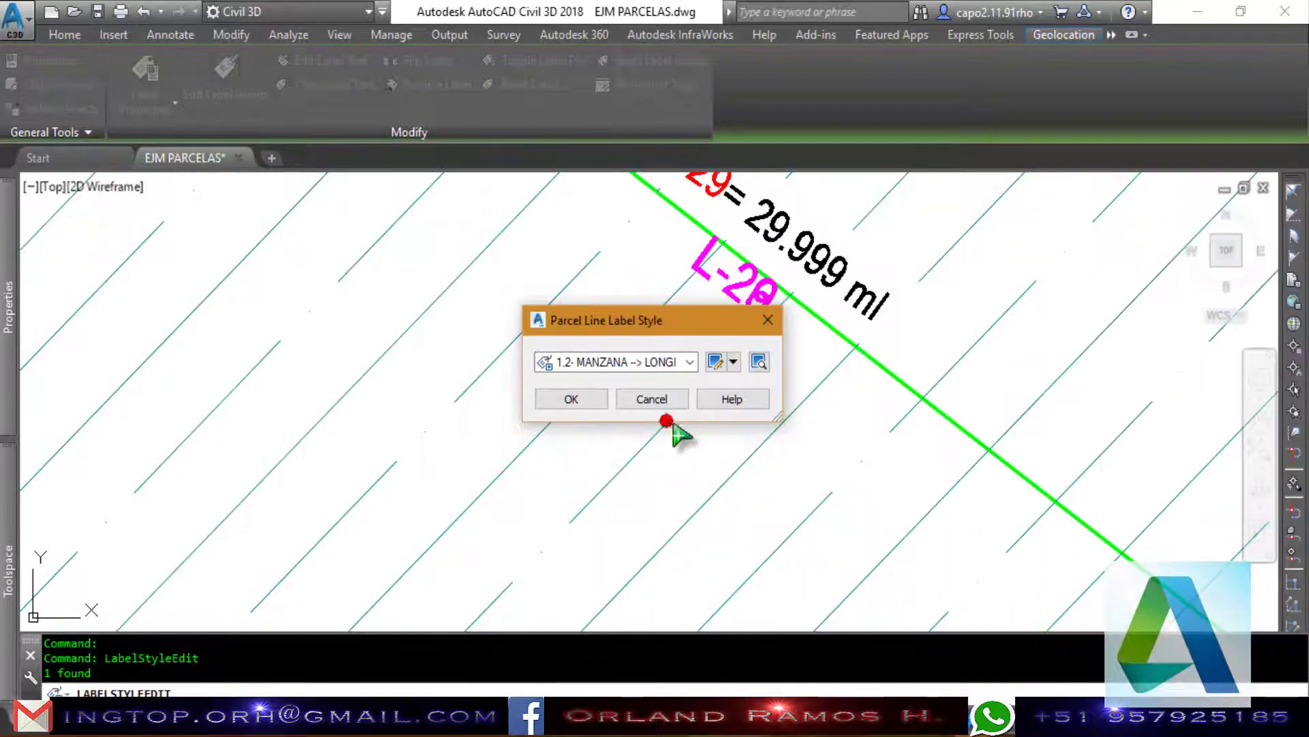
click(591, 398)
scroll(678, 394, down, 5)
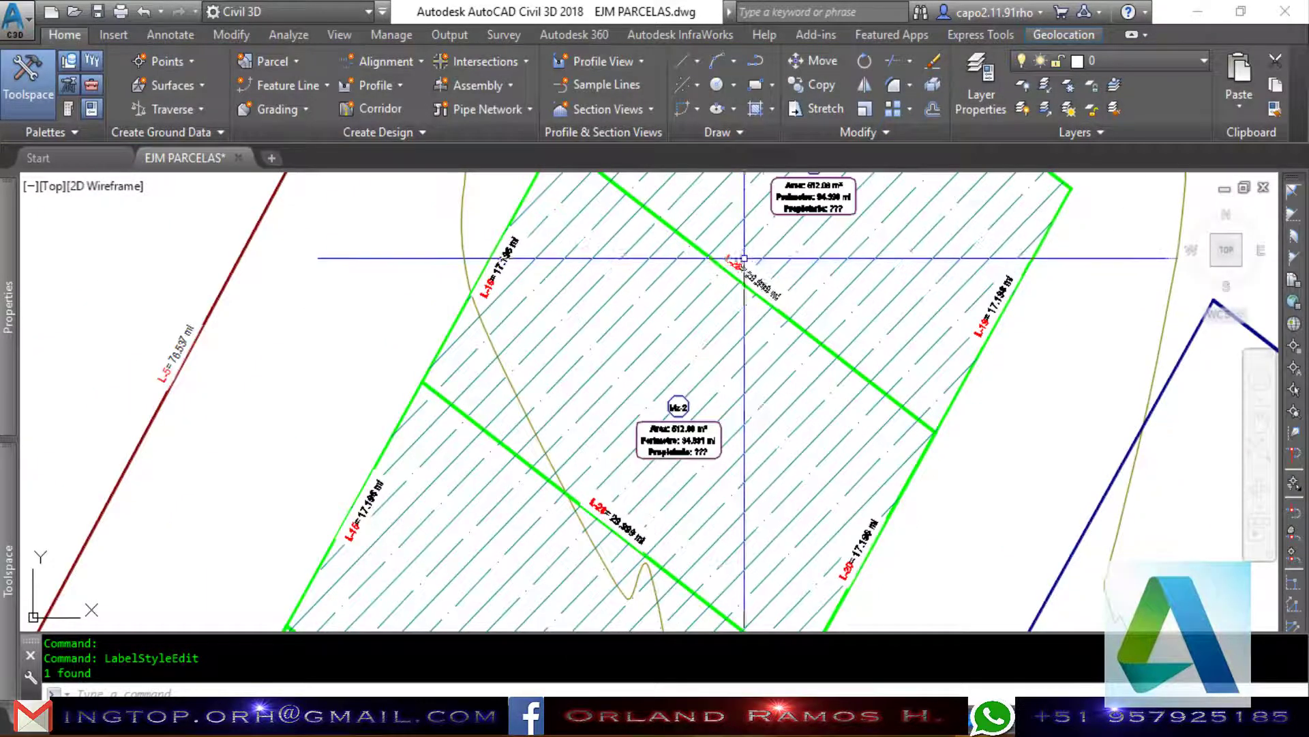
scroll(764, 270, down, 2)
scroll(701, 249, down, 4)
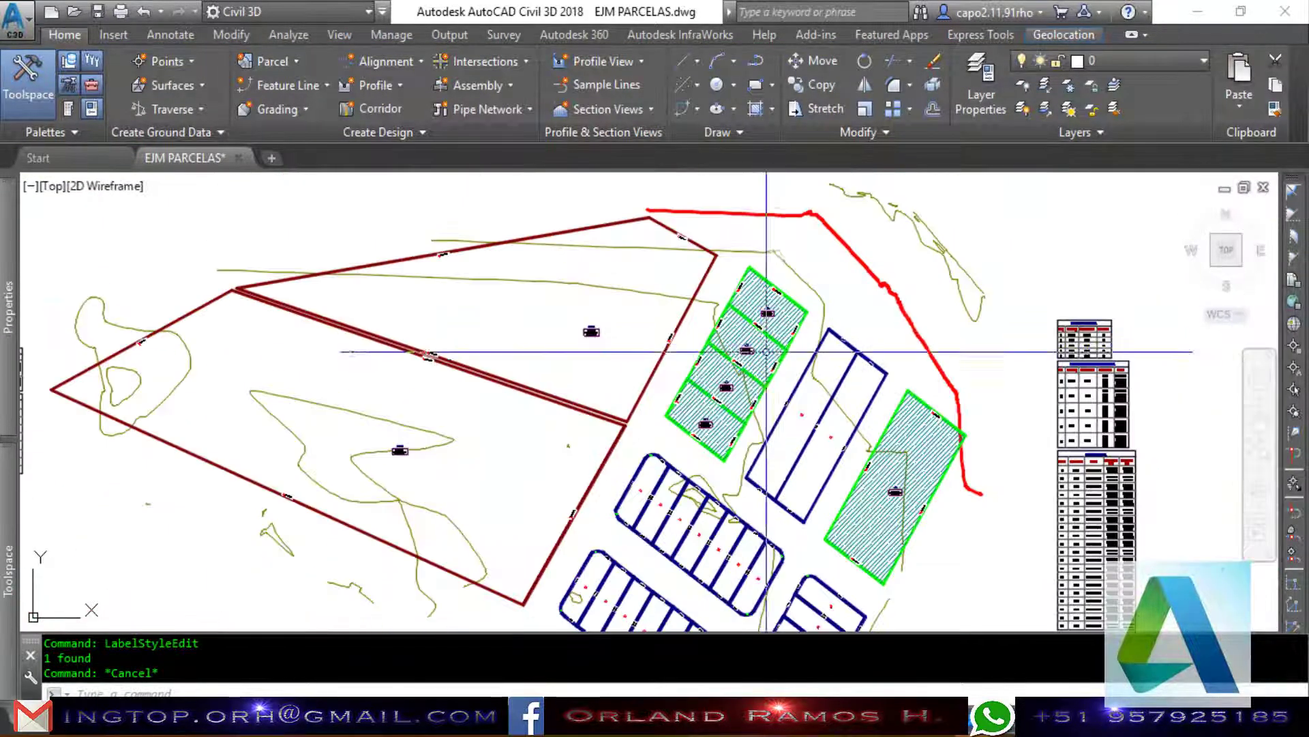
scroll(701, 444, up, 4)
scroll(832, 394, up, 2)
scroll(832, 393, down, 4)
scroll(784, 330, up, 2)
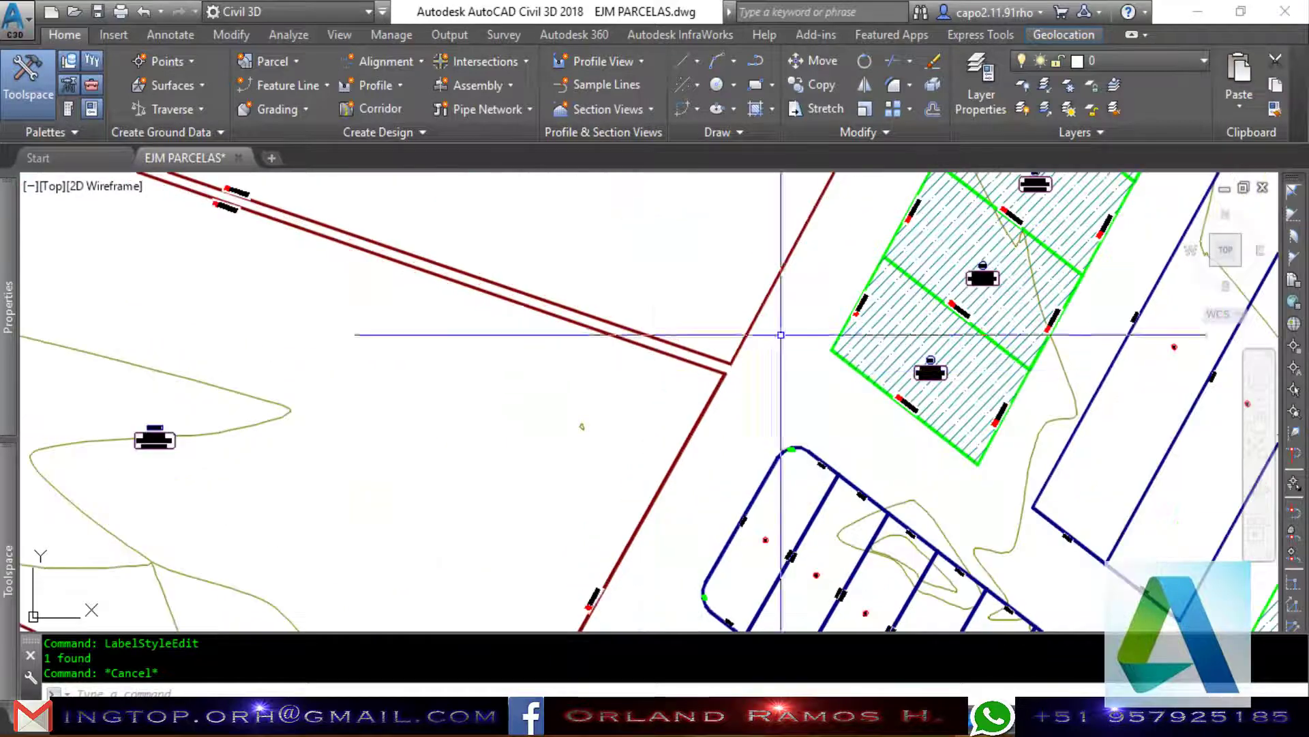
scroll(784, 351, down, 3)
scroll(304, 367, up, 1)
scroll(873, 422, down, 2)
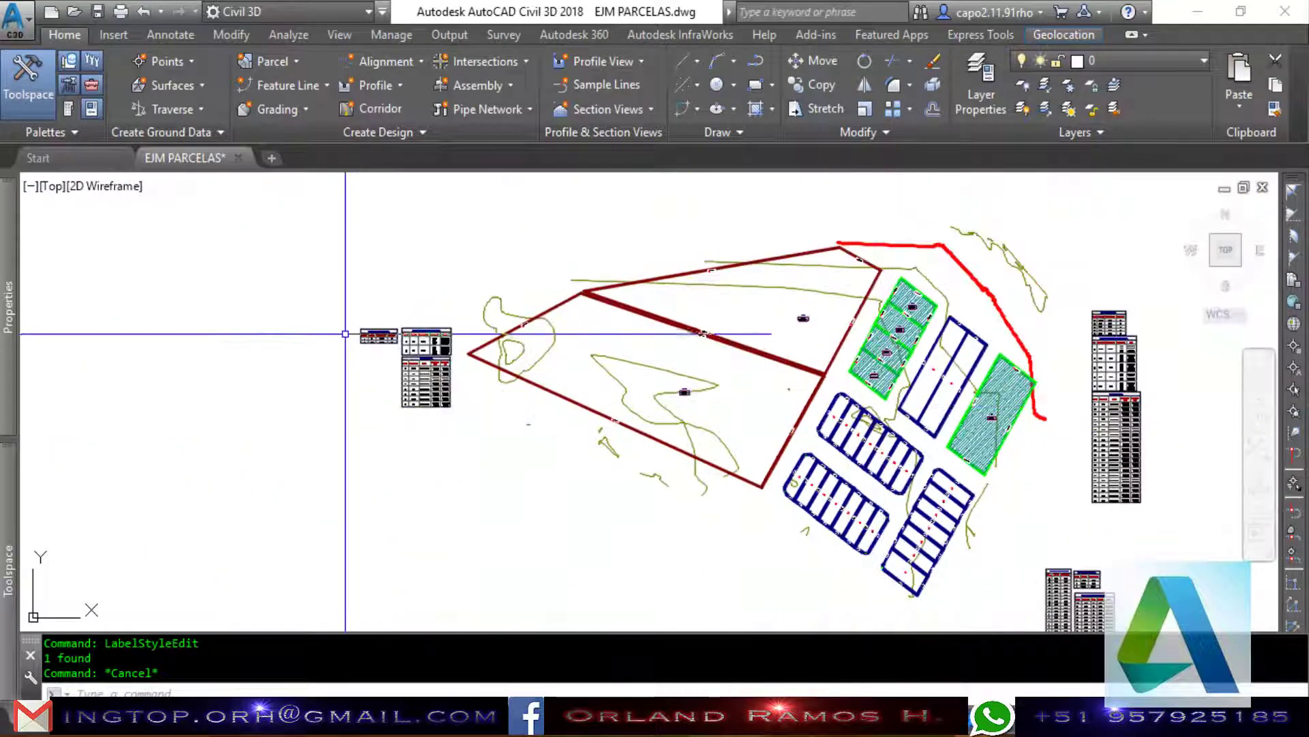
scroll(439, 379, up, 3)
scroll(27, 284, up, 1)
scroll(383, 288, up, 3)
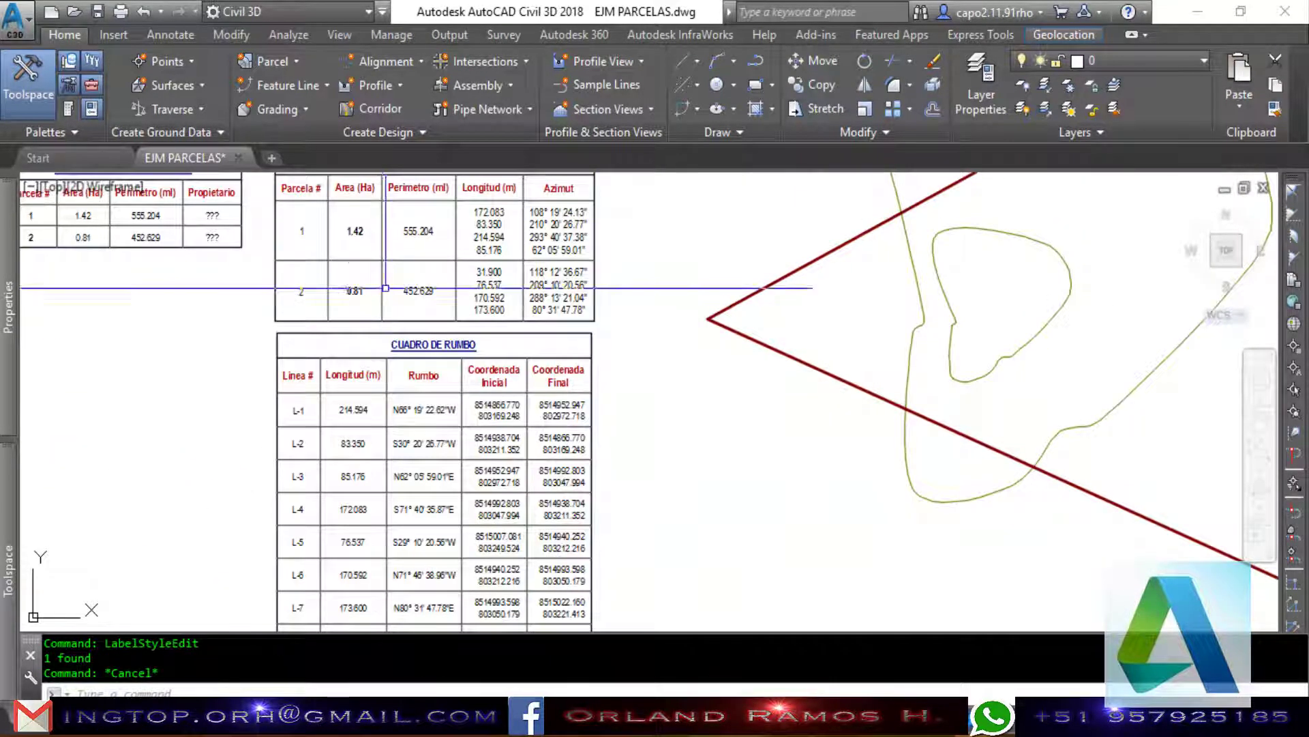
scroll(385, 288, down, 4)
scroll(472, 238, down, 4)
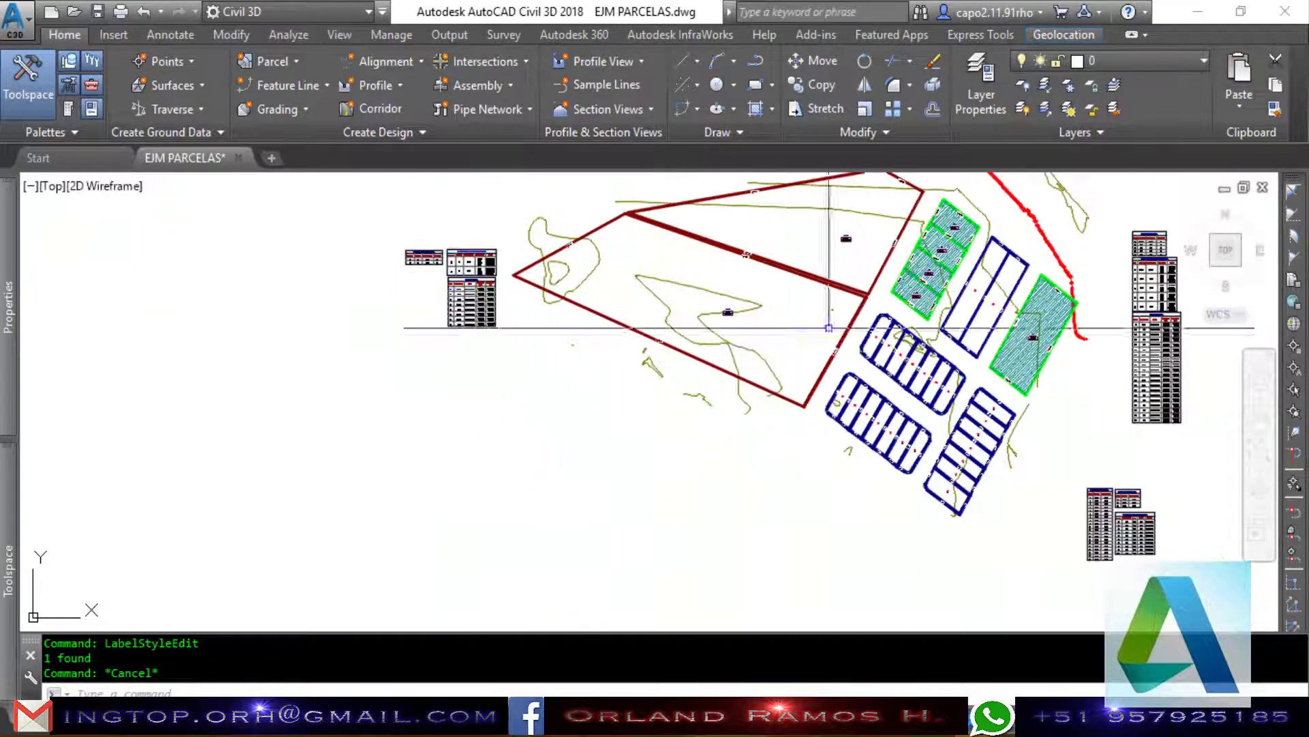
scroll(829, 328, up, 2)
scroll(885, 468, down, 2)
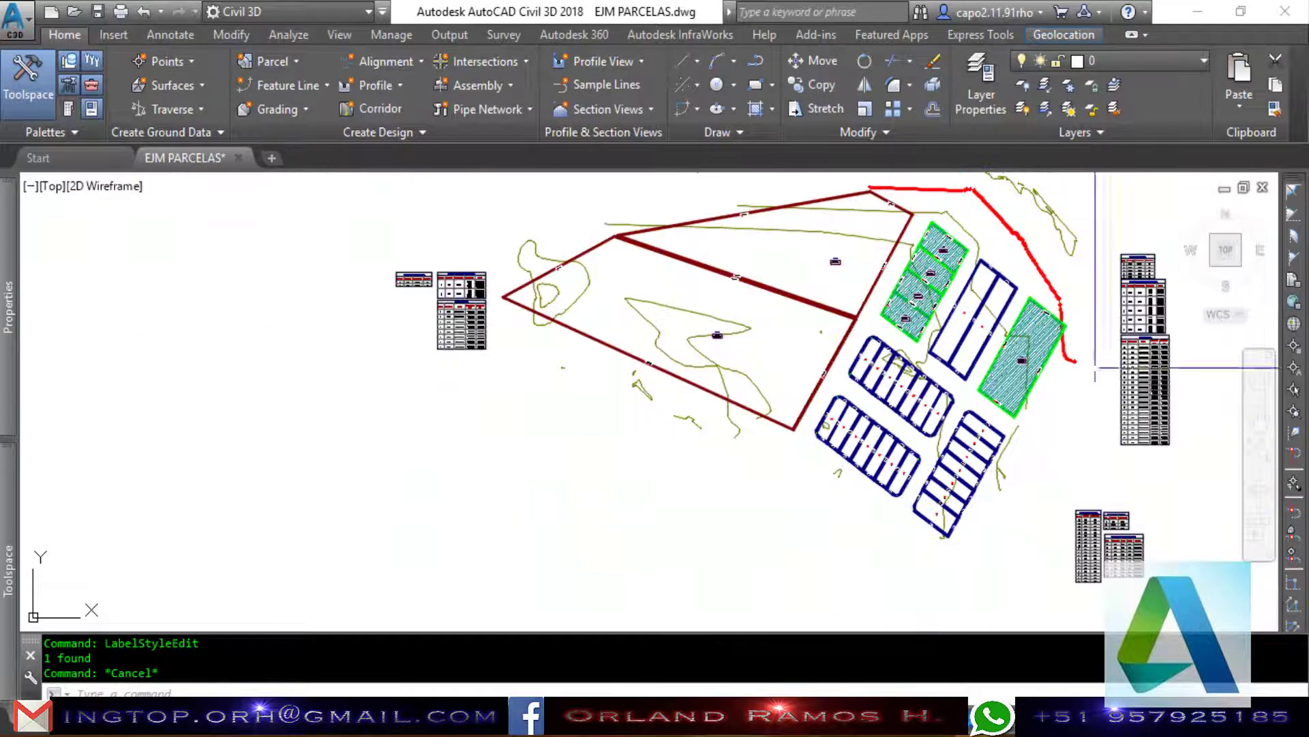
scroll(1159, 298, up, 5)
scroll(812, 356, down, 3)
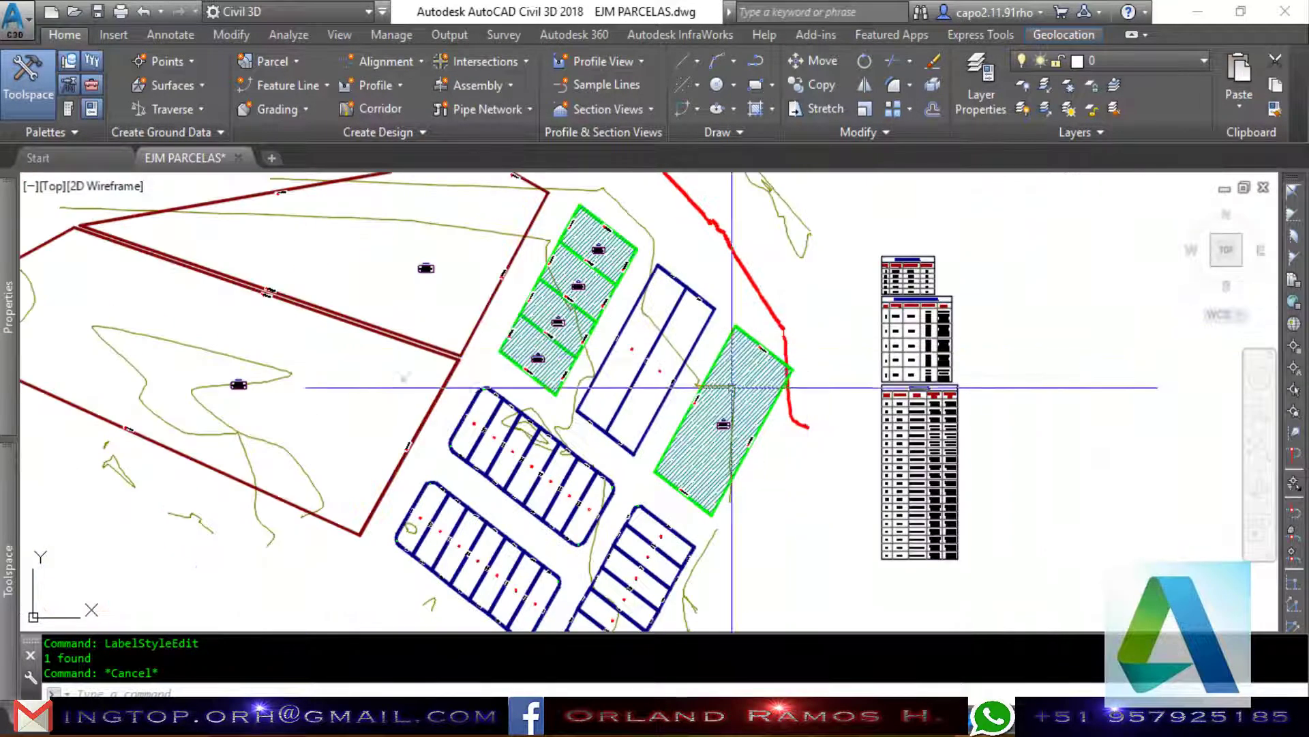
scroll(585, 321, down, 2)
scroll(403, 351, up, 2)
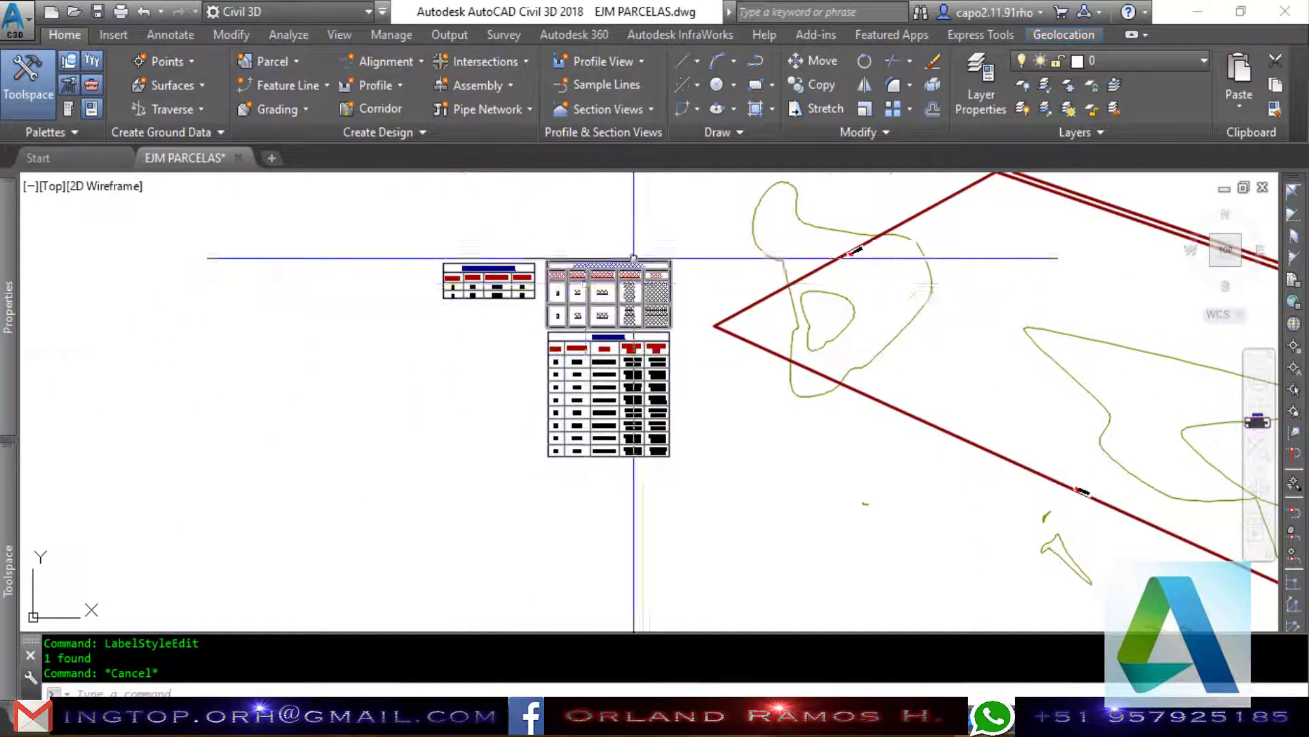
scroll(629, 317, up, 3)
scroll(727, 258, up, 4)
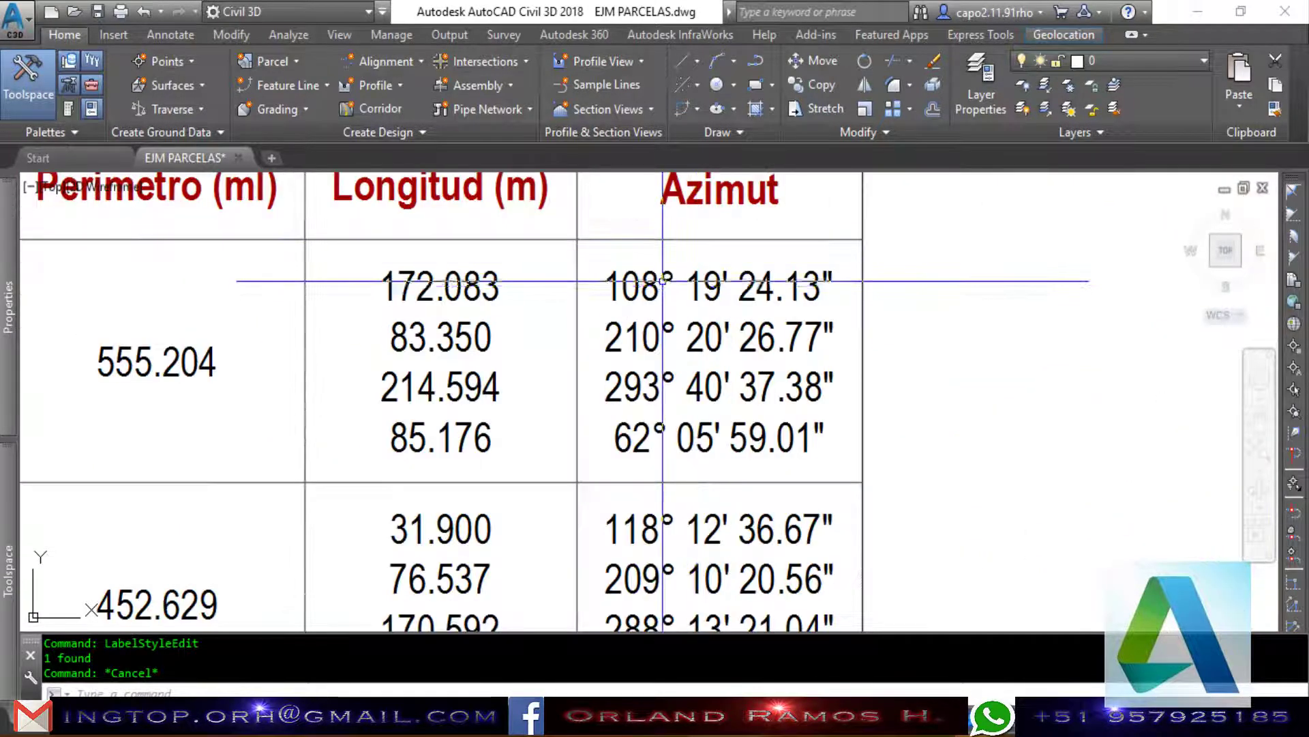
scroll(662, 280, down, 1)
scroll(682, 283, down, 2)
scroll(709, 284, down, 2)
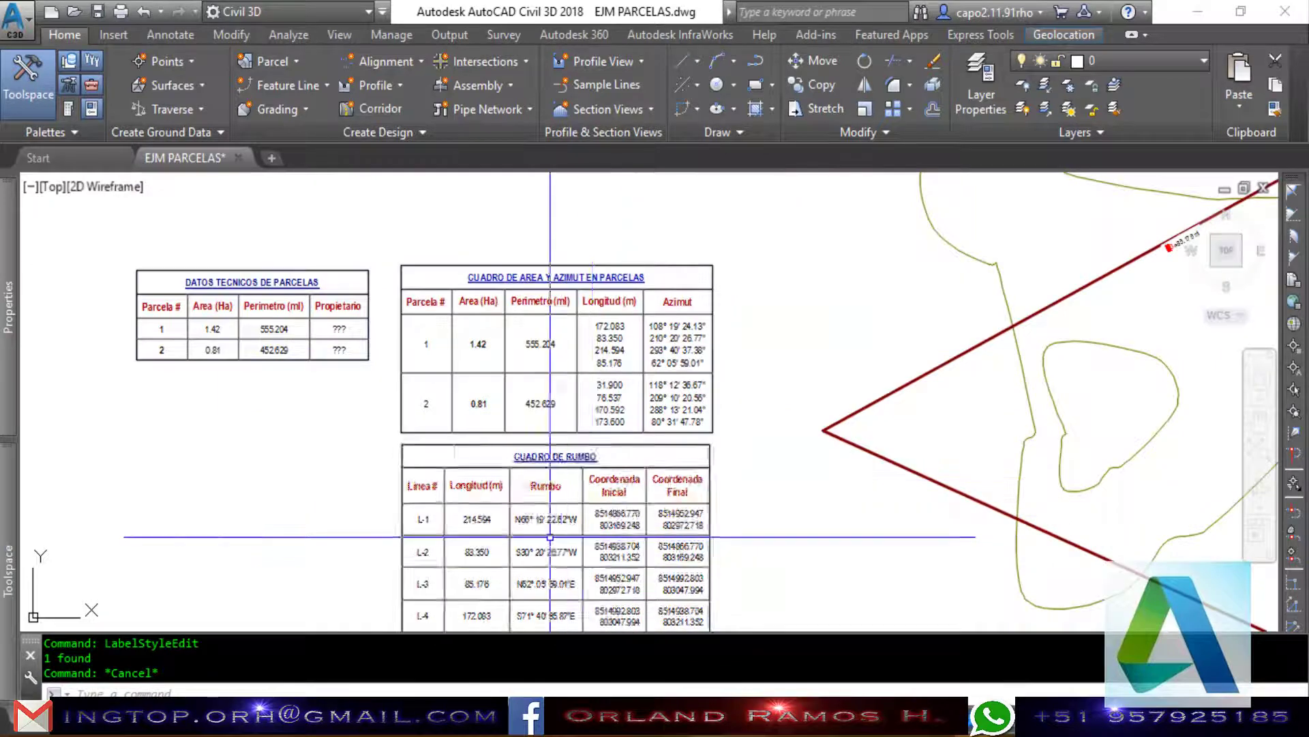
scroll(550, 536, up, 4)
scroll(672, 566, down, 4)
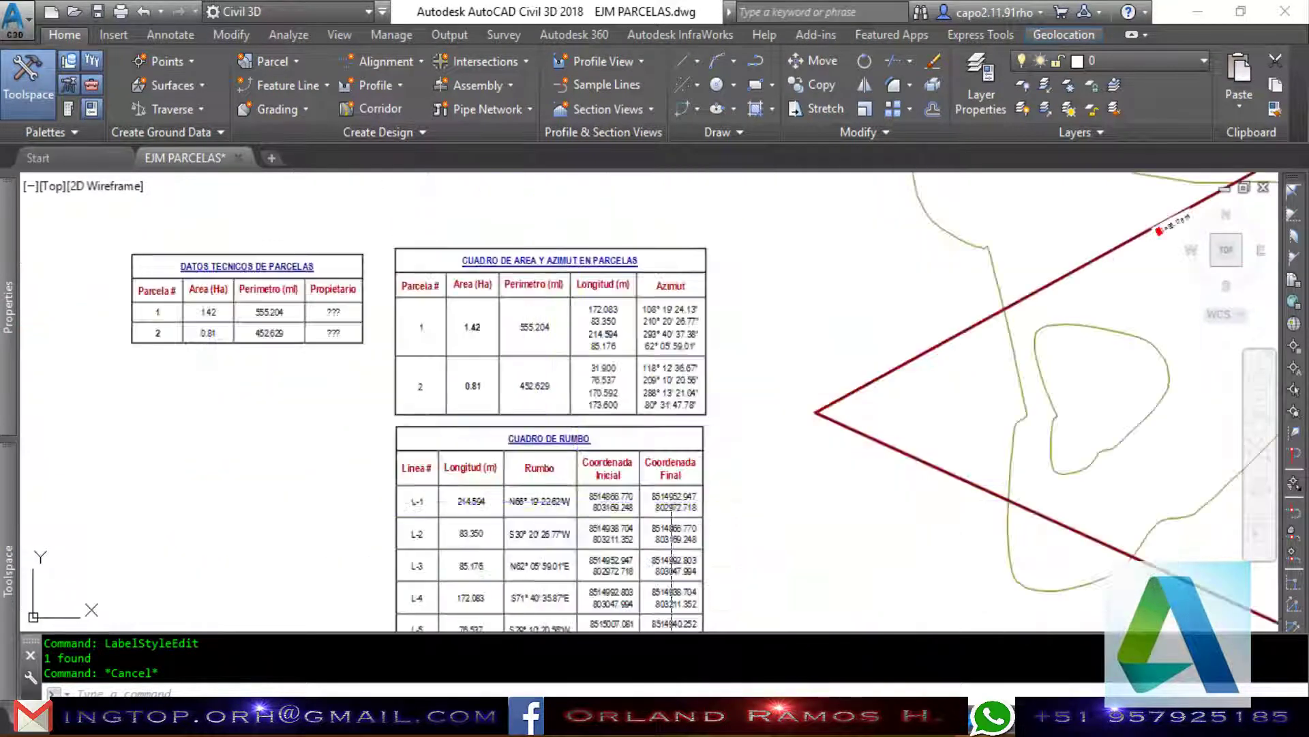
scroll(576, 495, up, 1)
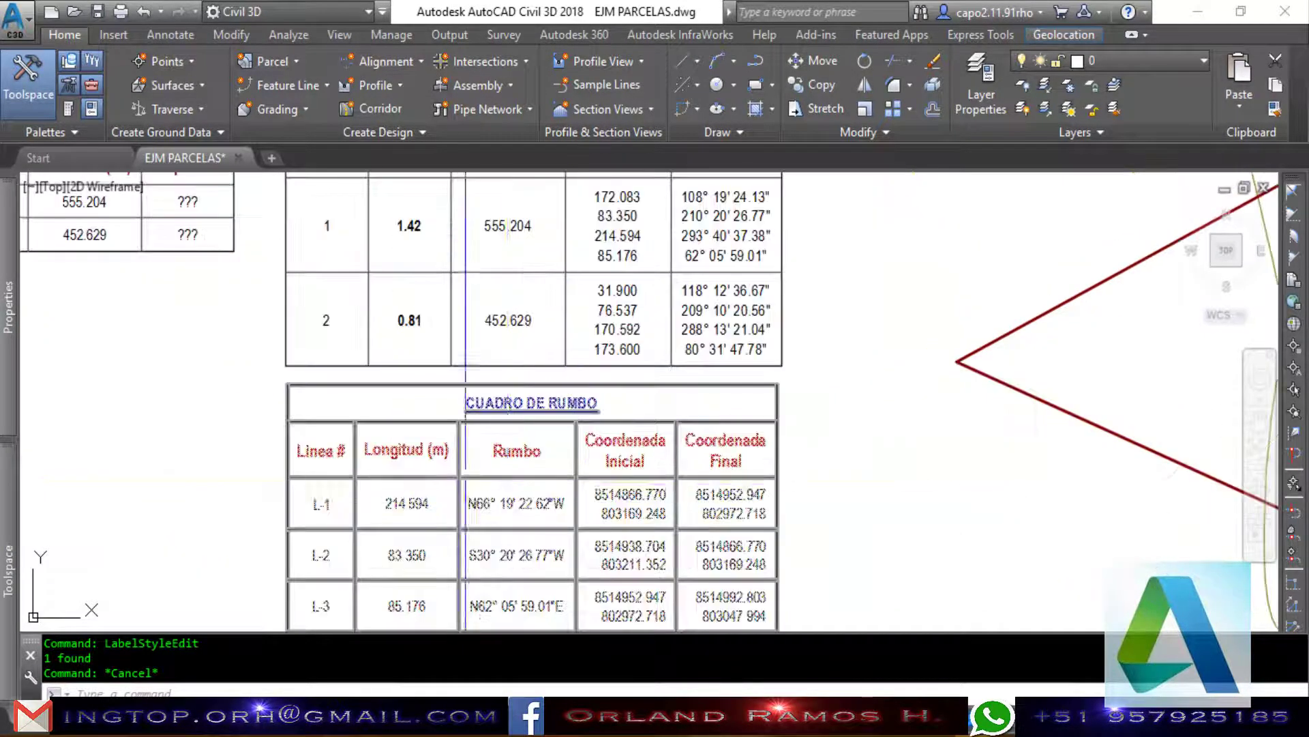
scroll(576, 495, down, 3)
scroll(464, 432, down, 2)
Move the area-azimuth and bearing tables beside the parcels near the red lot outline.
scroll(462, 433, up, 3)
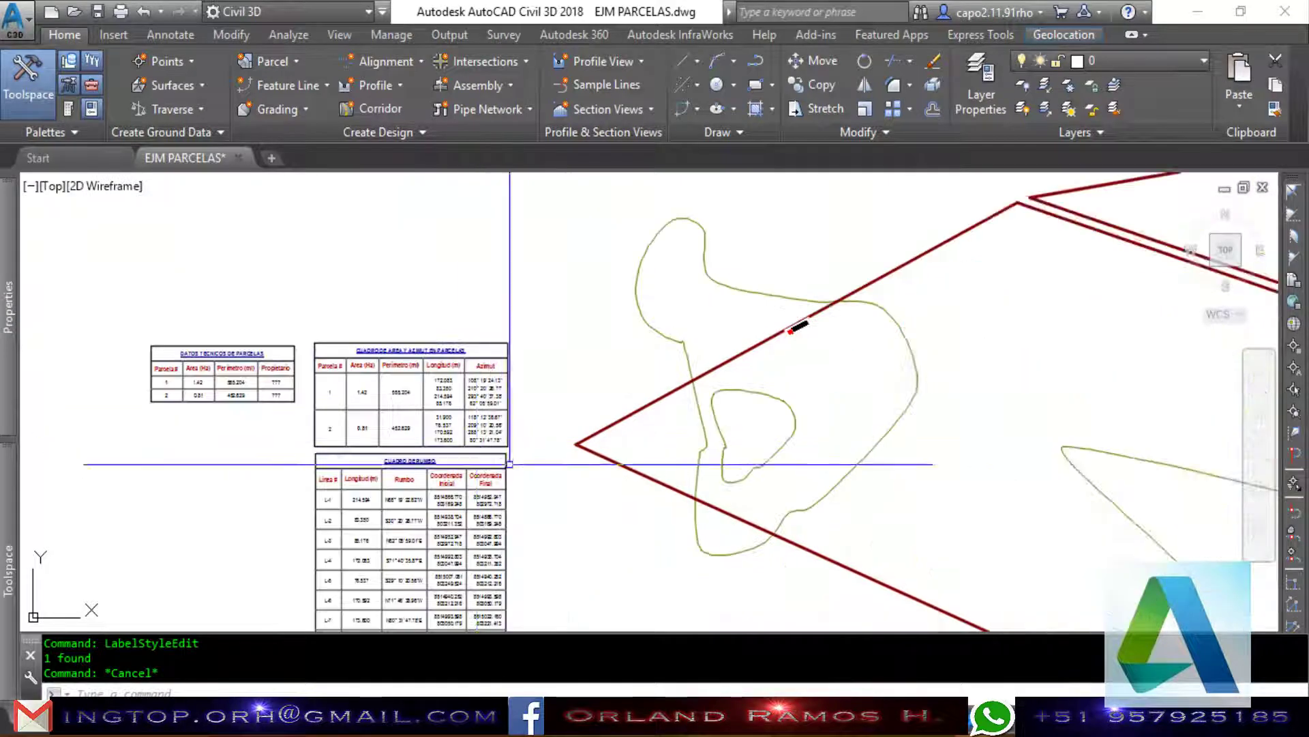
click(505, 459)
click(307, 368)
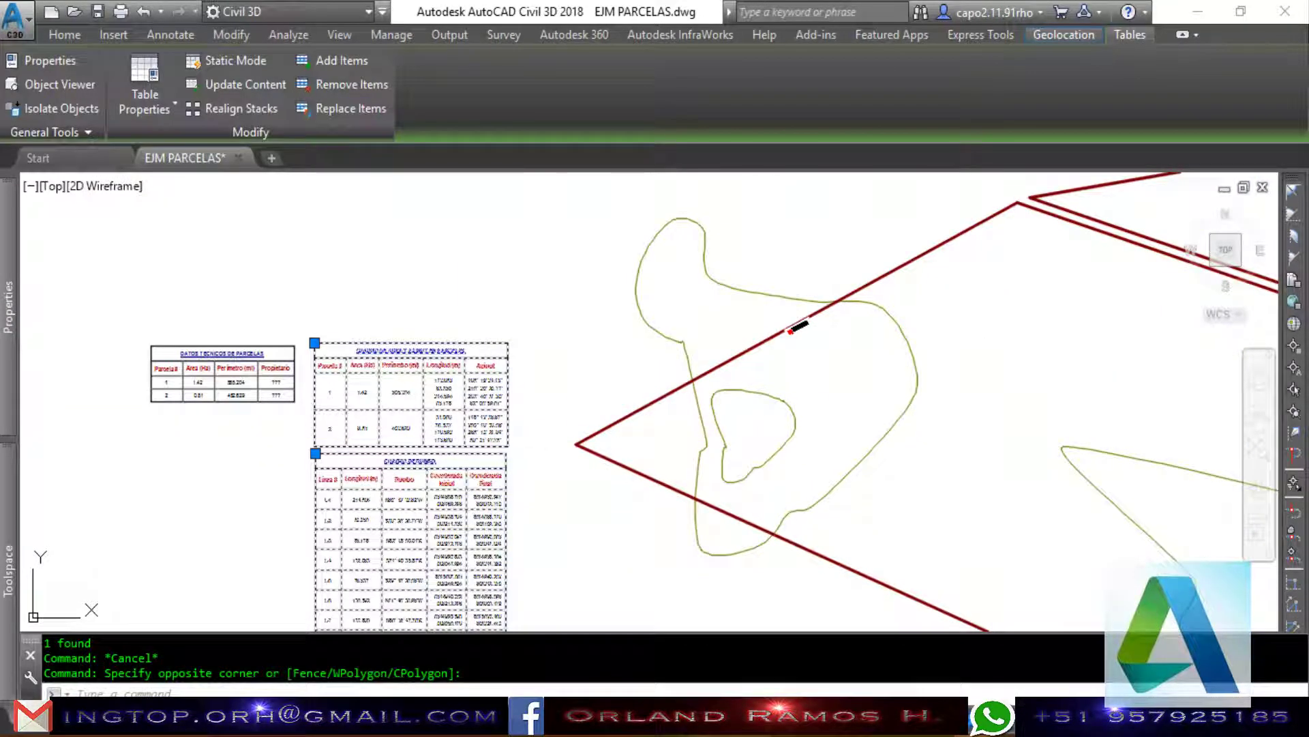
text(m)
key(Return)
click(487, 436)
scroll(487, 382, down, 1)
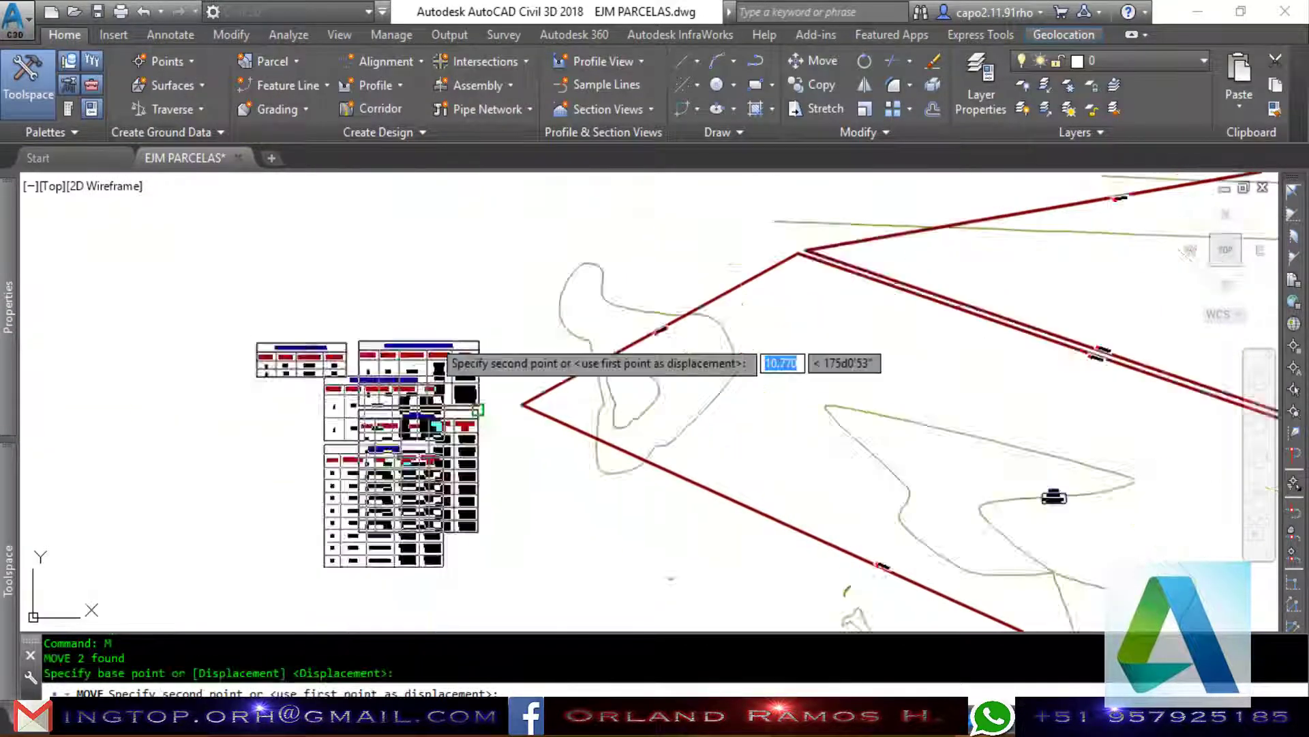
scroll(571, 399, down, 3)
scroll(736, 497, up, 3)
scroll(803, 462, up, 3)
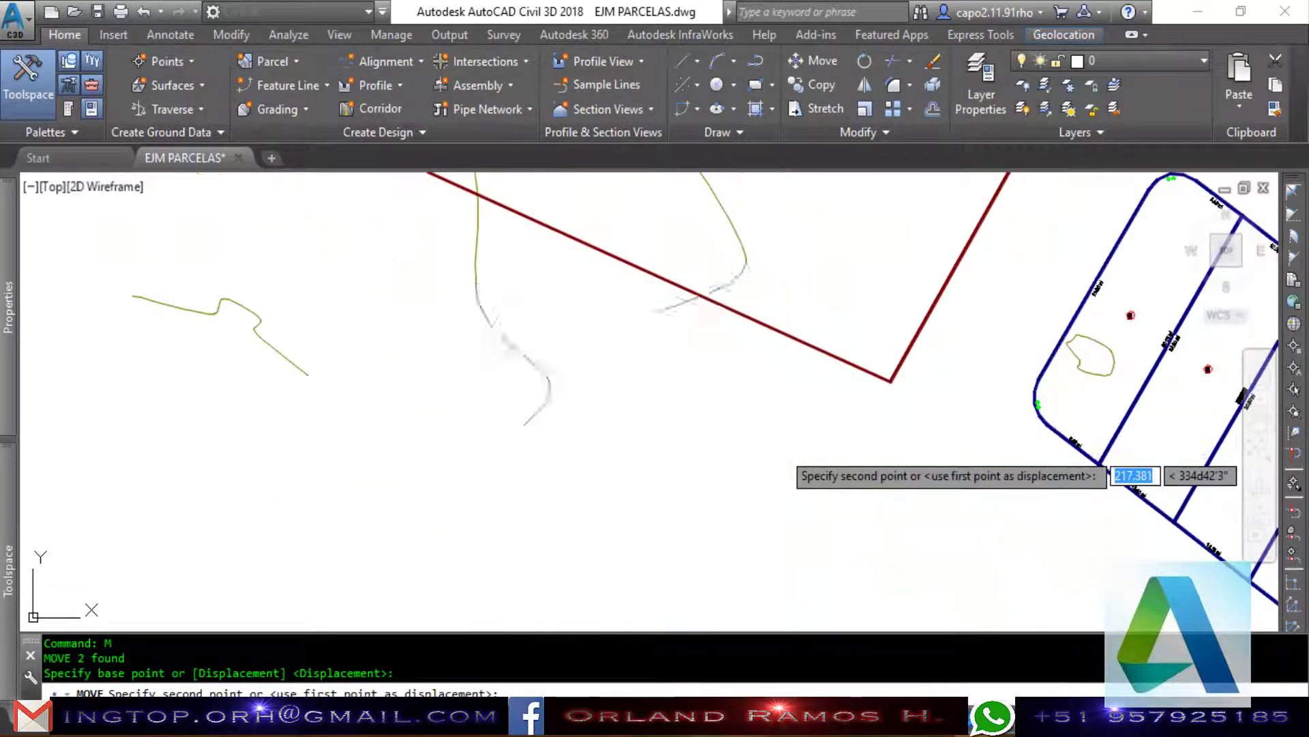
key(Escape)
Zoom around the drawing to check the moved tables beside the parcel boundary.
scroll(908, 497, down, 3)
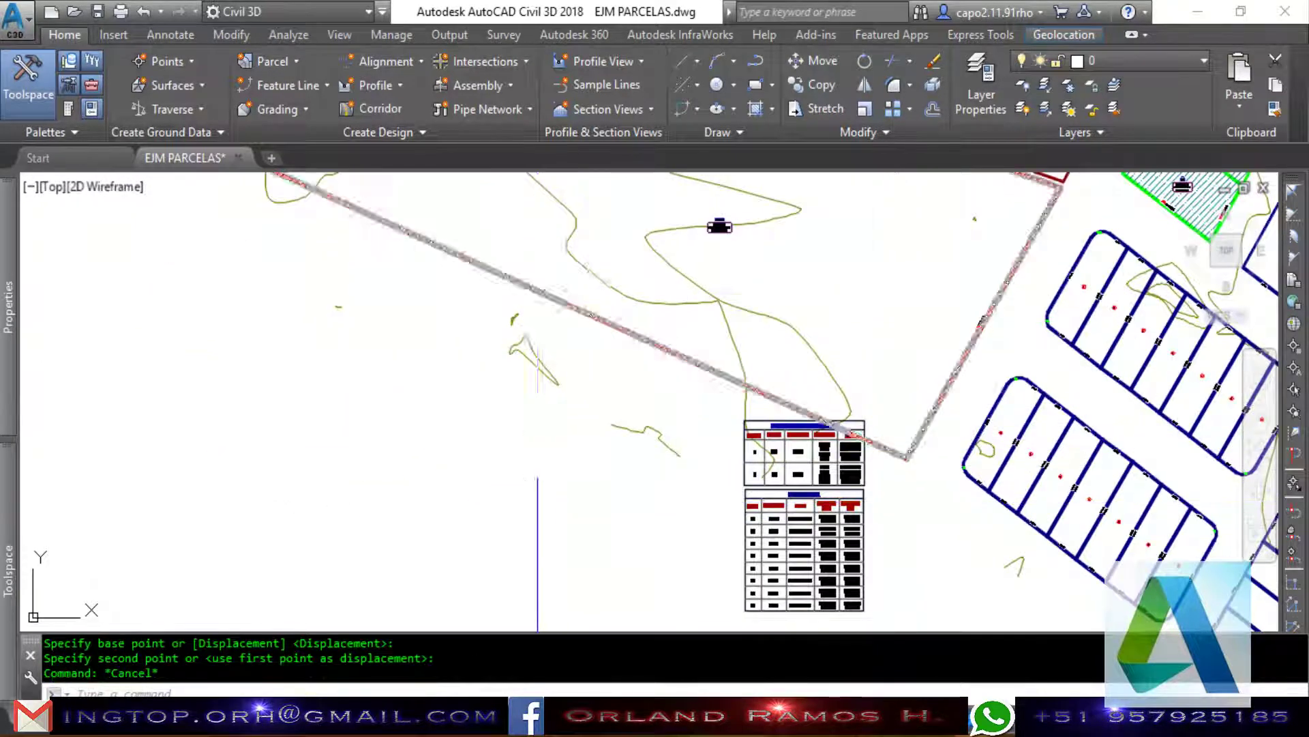
scroll(569, 299, up, 5)
scroll(569, 299, up, 1)
scroll(546, 286, down, 4)
scroll(439, 249, down, 2)
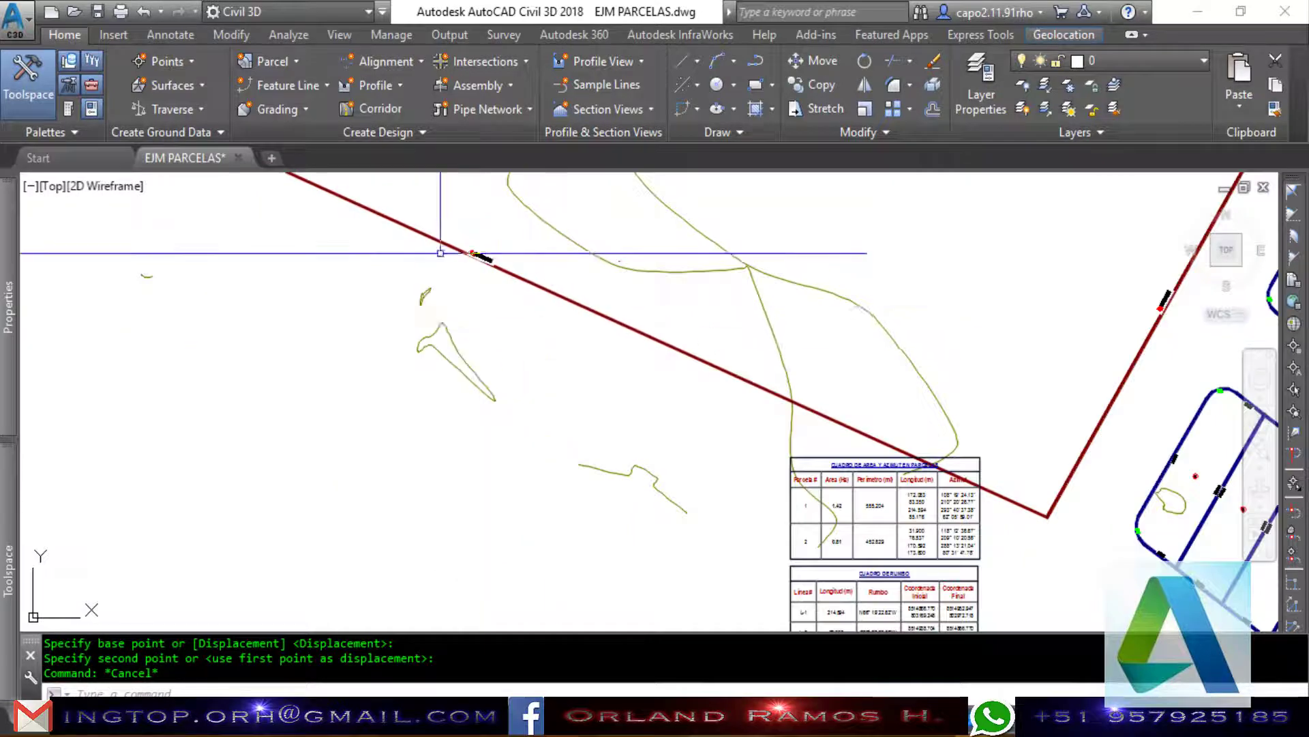
scroll(438, 248, up, 5)
scroll(599, 249, down, 3)
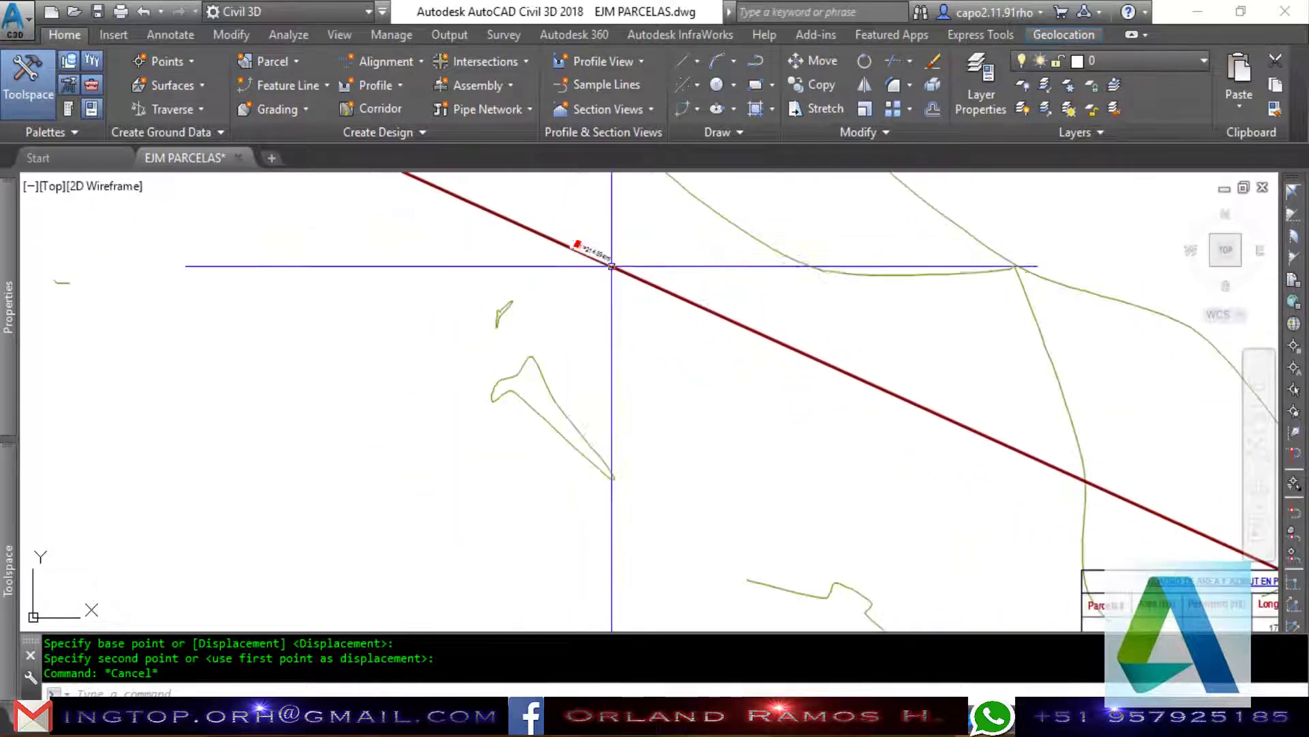
scroll(707, 331, down, 2)
scroll(841, 399, up, 5)
scroll(566, 235, up, 2)
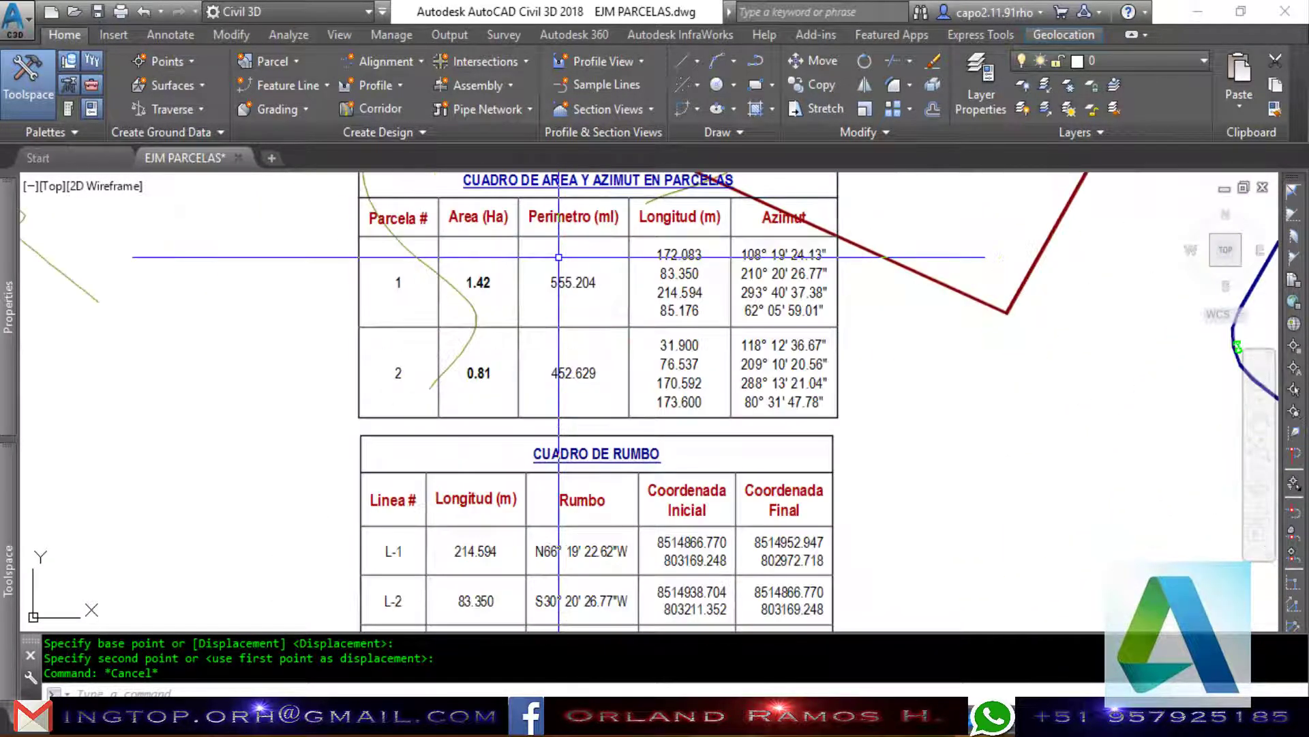
scroll(566, 235, up, 2)
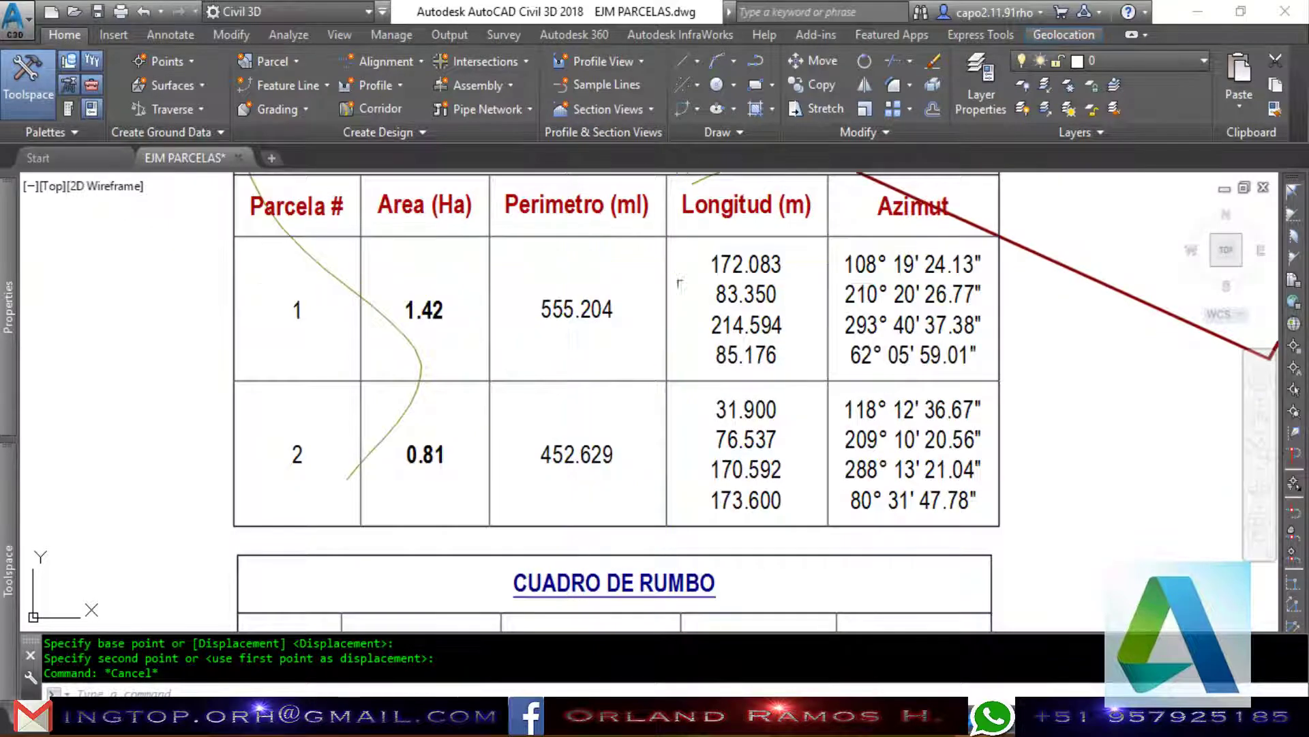
scroll(720, 296, up, 2)
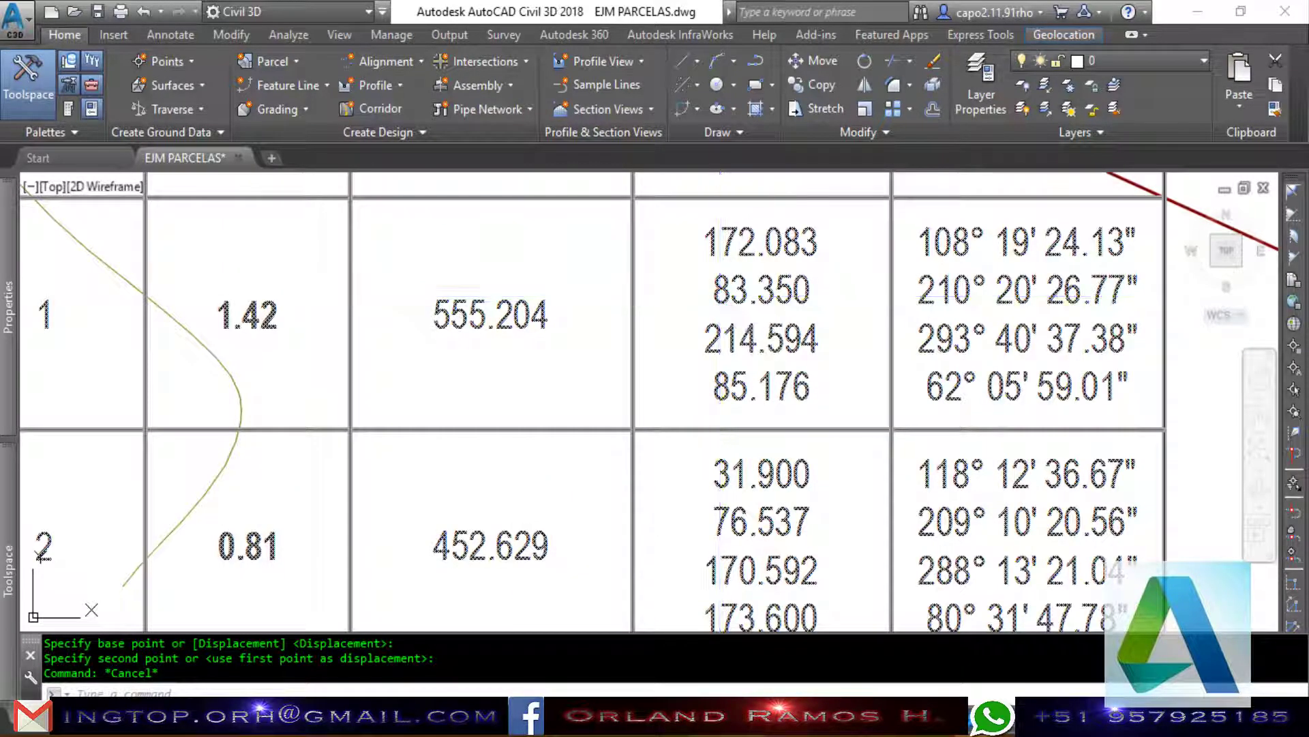
Draw a rectangle around parcel 1's 214.594 / 293° 40' 37.38" table row.
scroll(673, 345, up, 2)
text(REC)
key(Return)
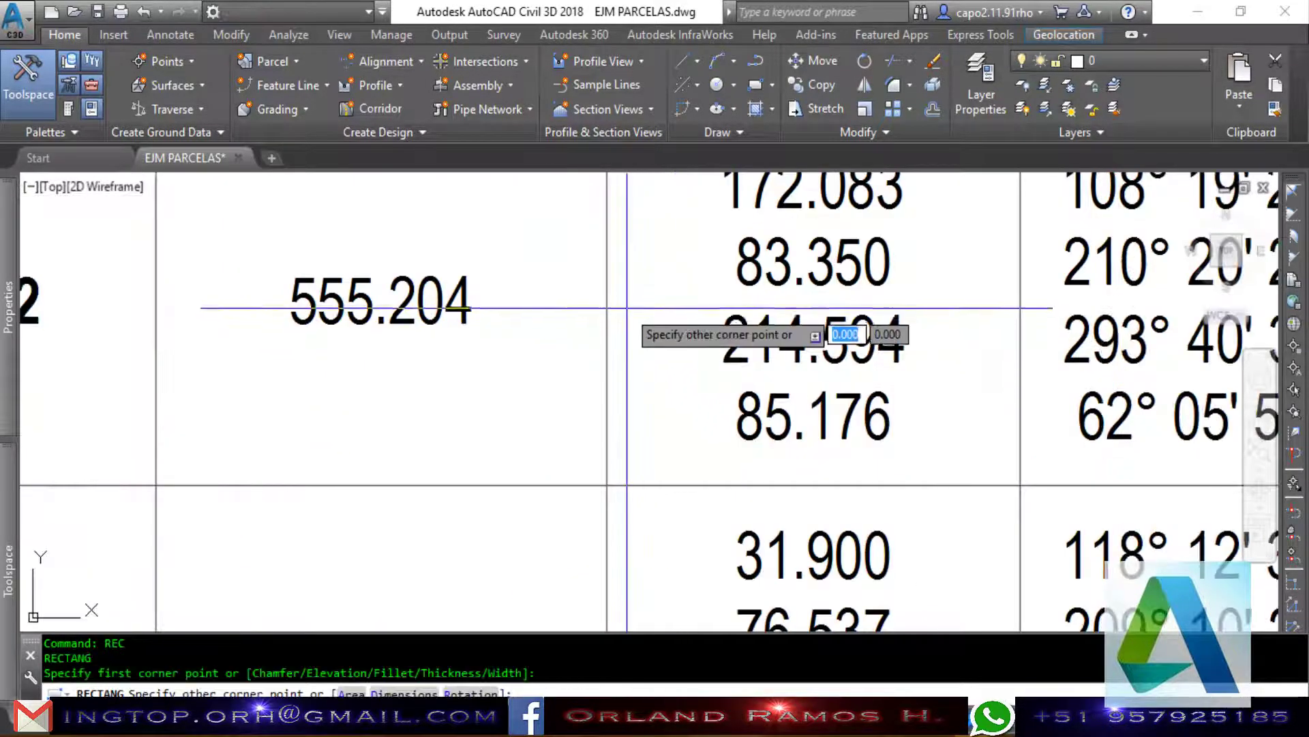
scroll(576, 346, down, 4)
click(576, 346)
click(934, 383)
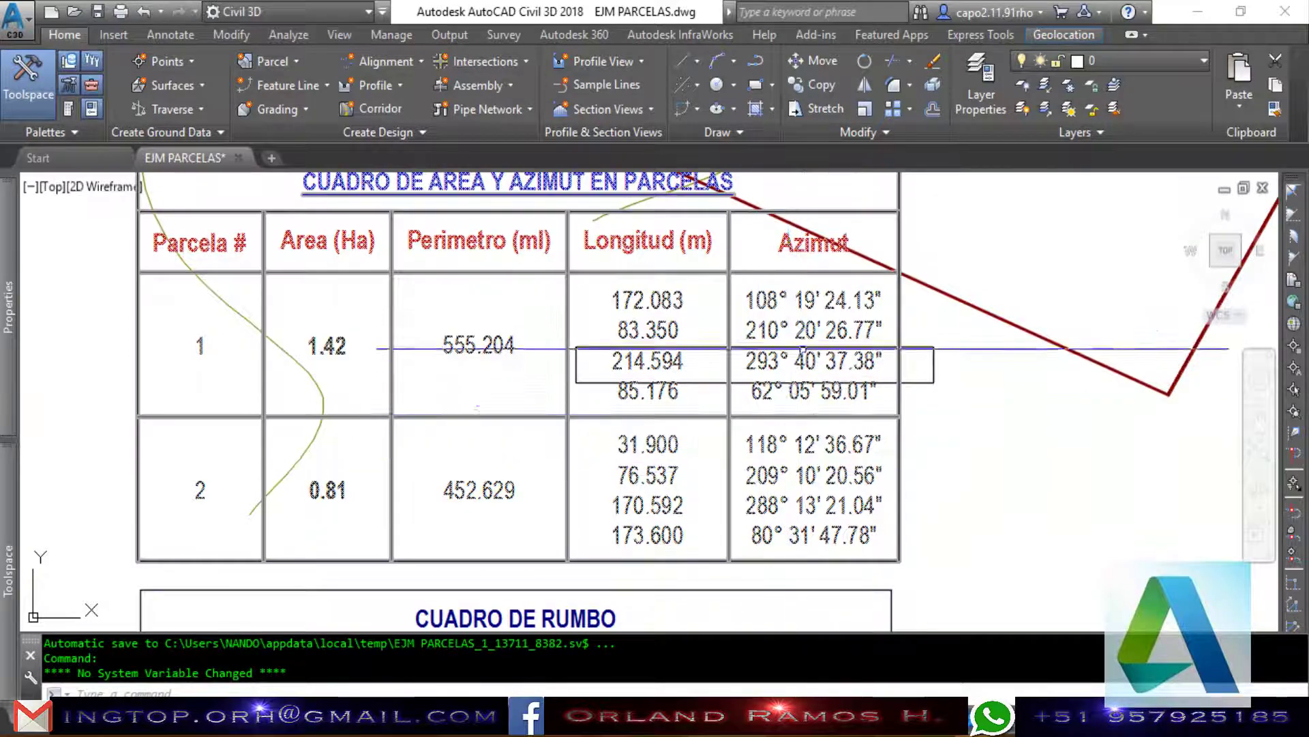
scroll(914, 391, down, 2)
scroll(914, 390, up, 4)
Change the new rectangle's colour to Green.
click(920, 354)
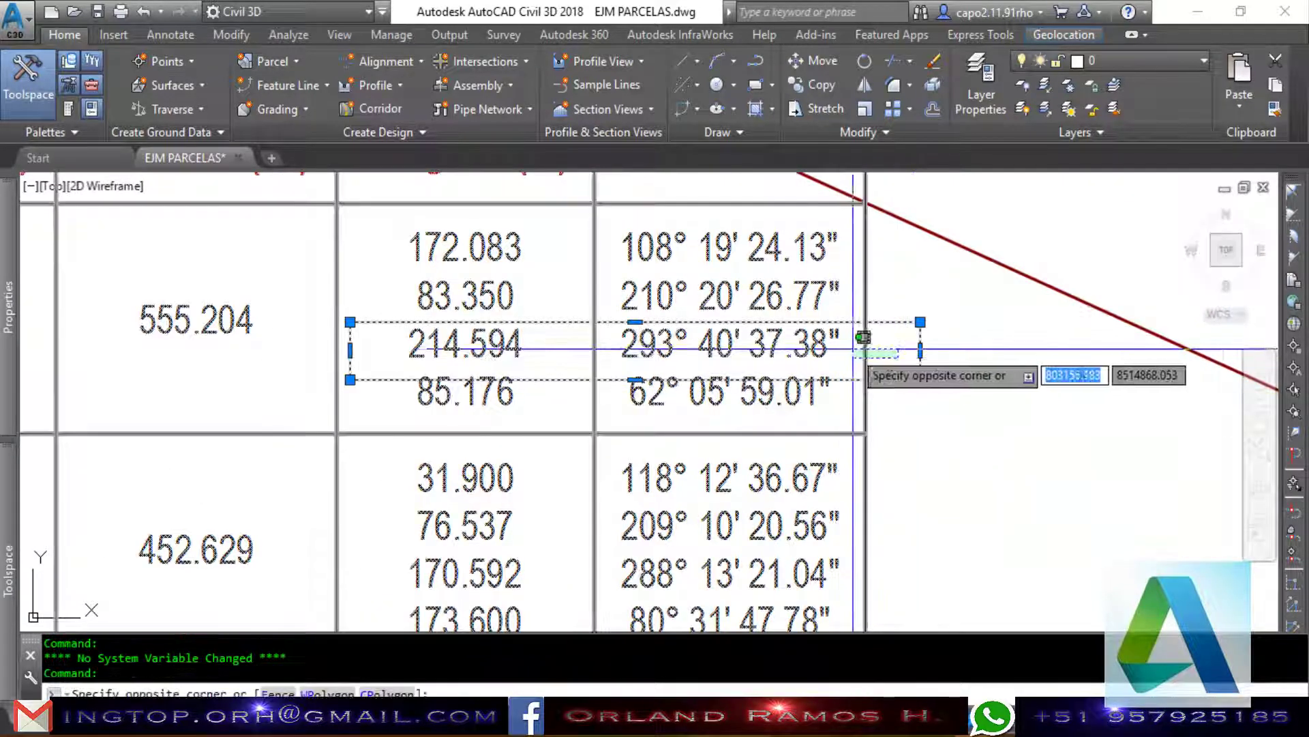
key(Escape)
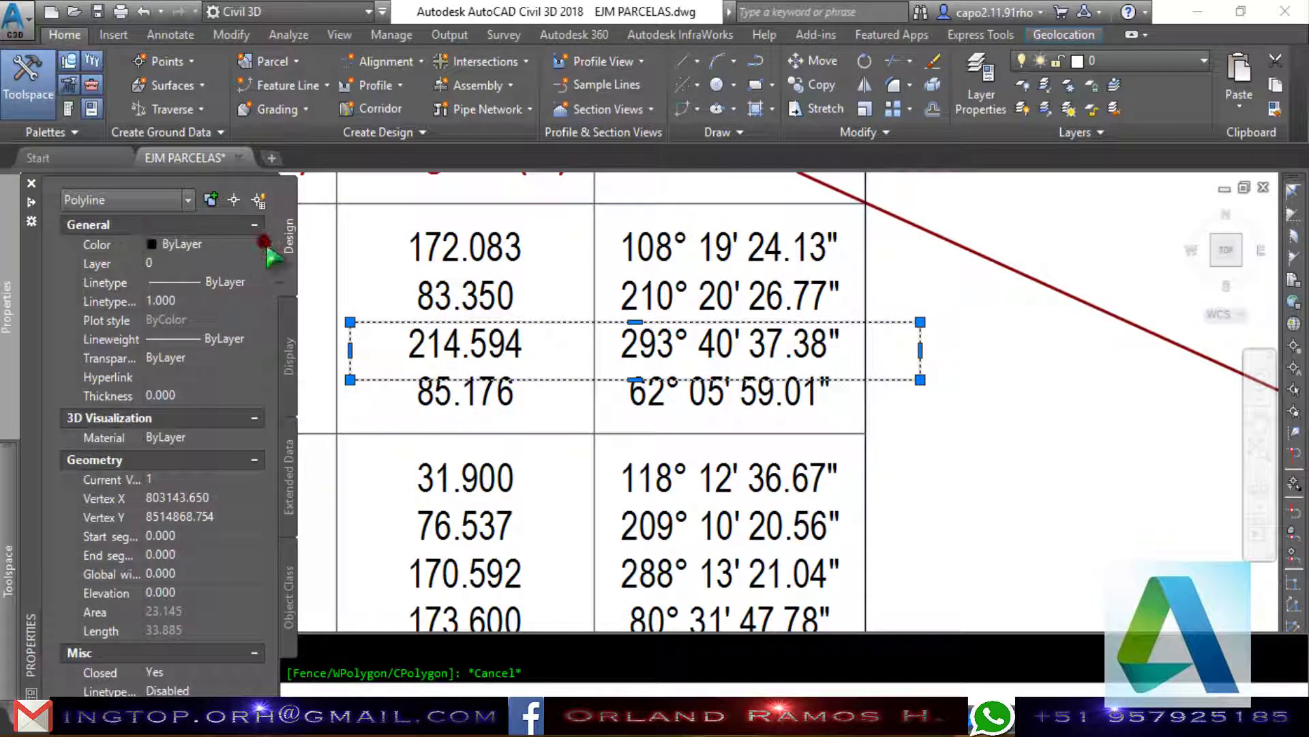
click(253, 244)
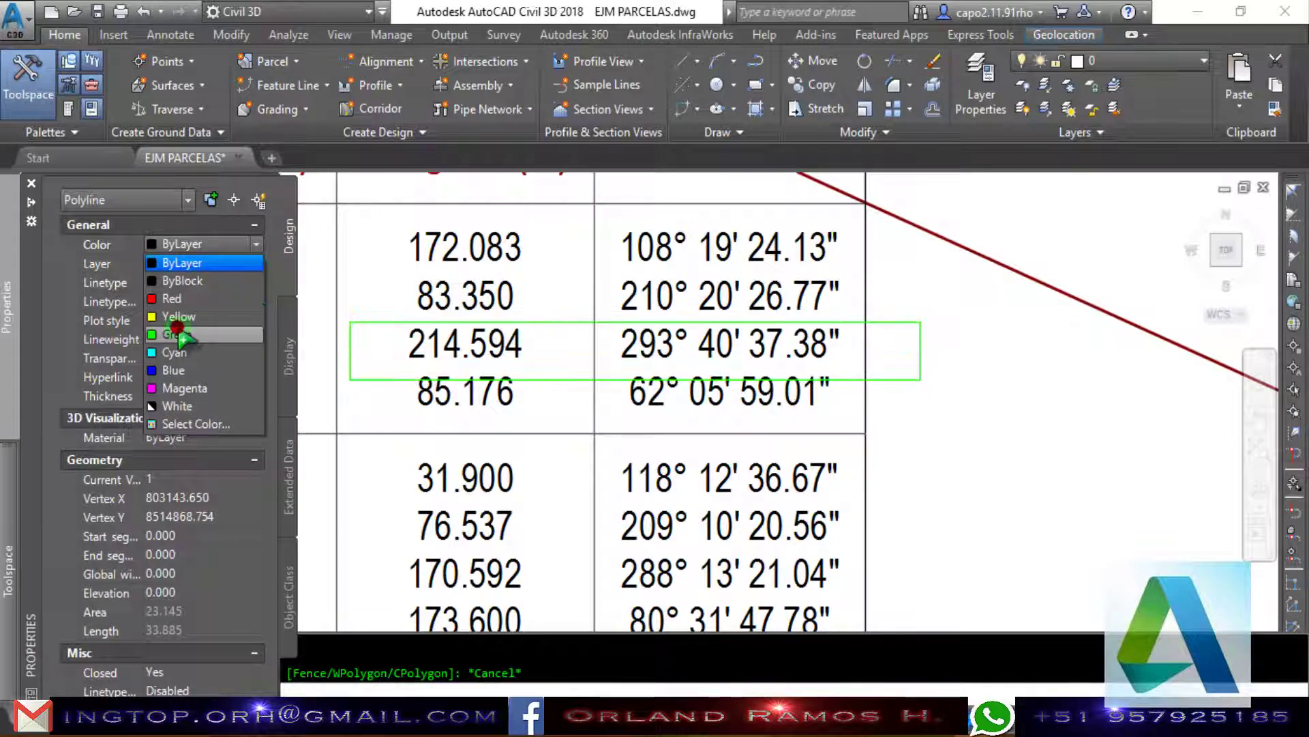
scroll(918, 297, down, 4)
key(Escape)
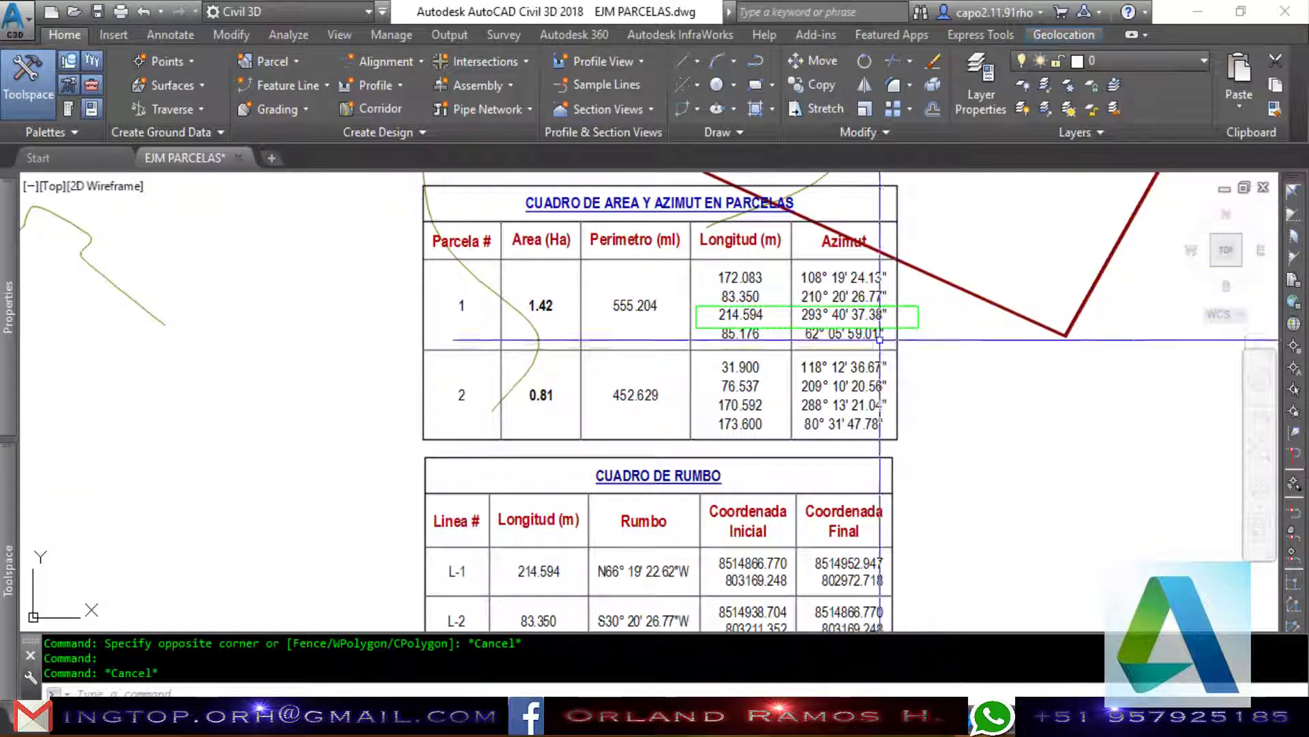
scroll(654, 293, down, 1)
scroll(682, 410, up, 2)
scroll(700, 453, up, 2)
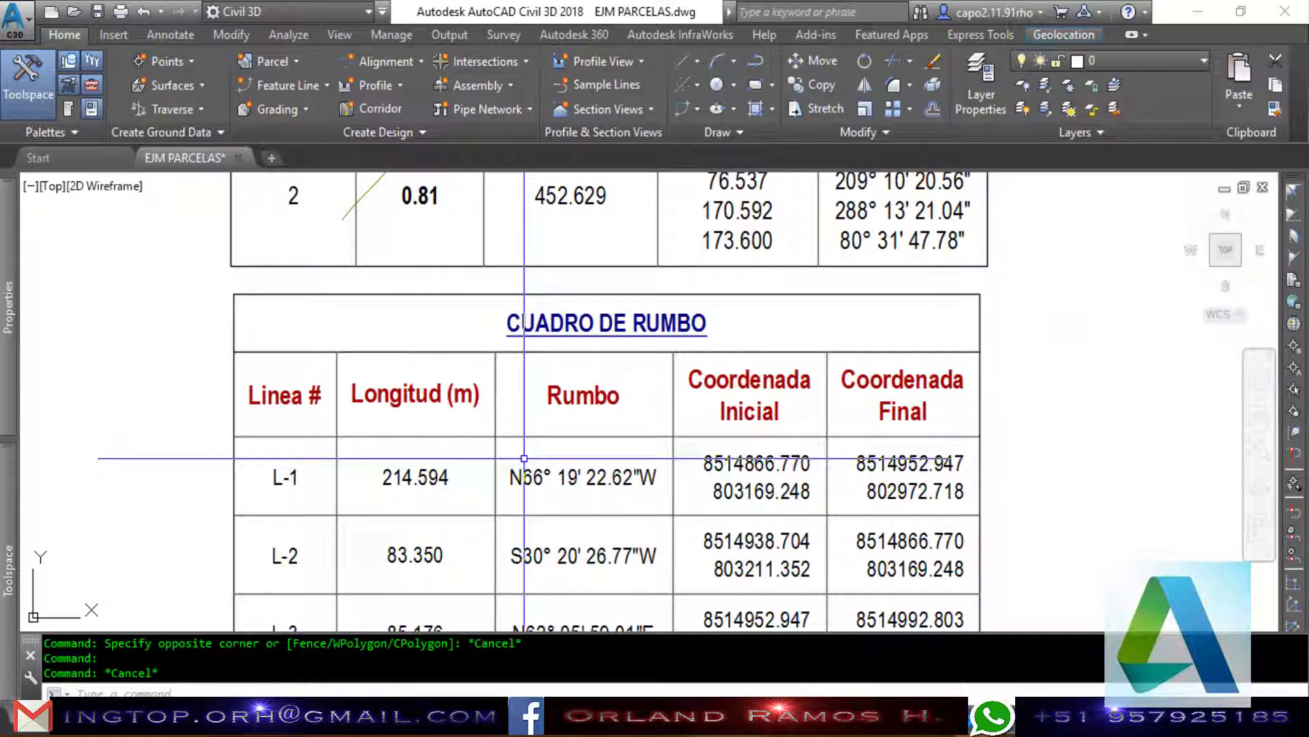
Draw a rectangle around L-1's N66° 19' 22.62"W bearing cell.
text(REC)
key(Return)
scroll(525, 451, up, 2)
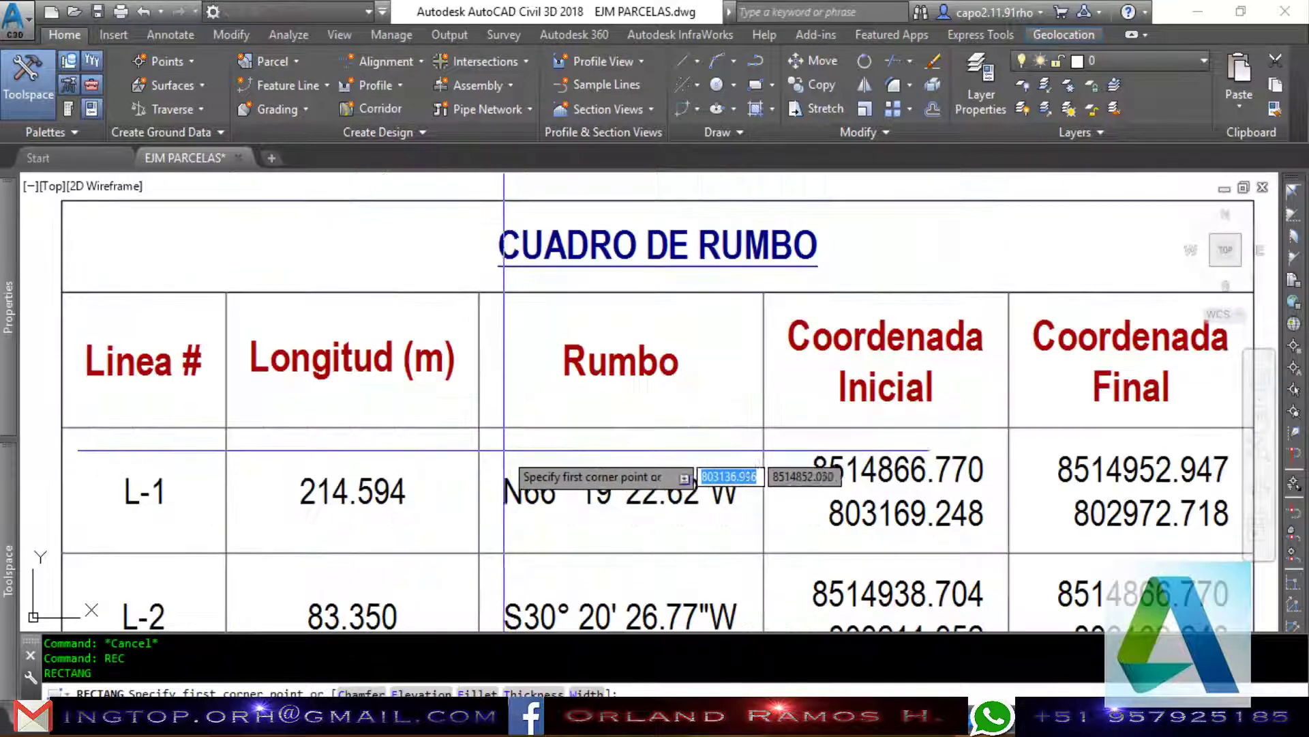
click(503, 453)
click(751, 526)
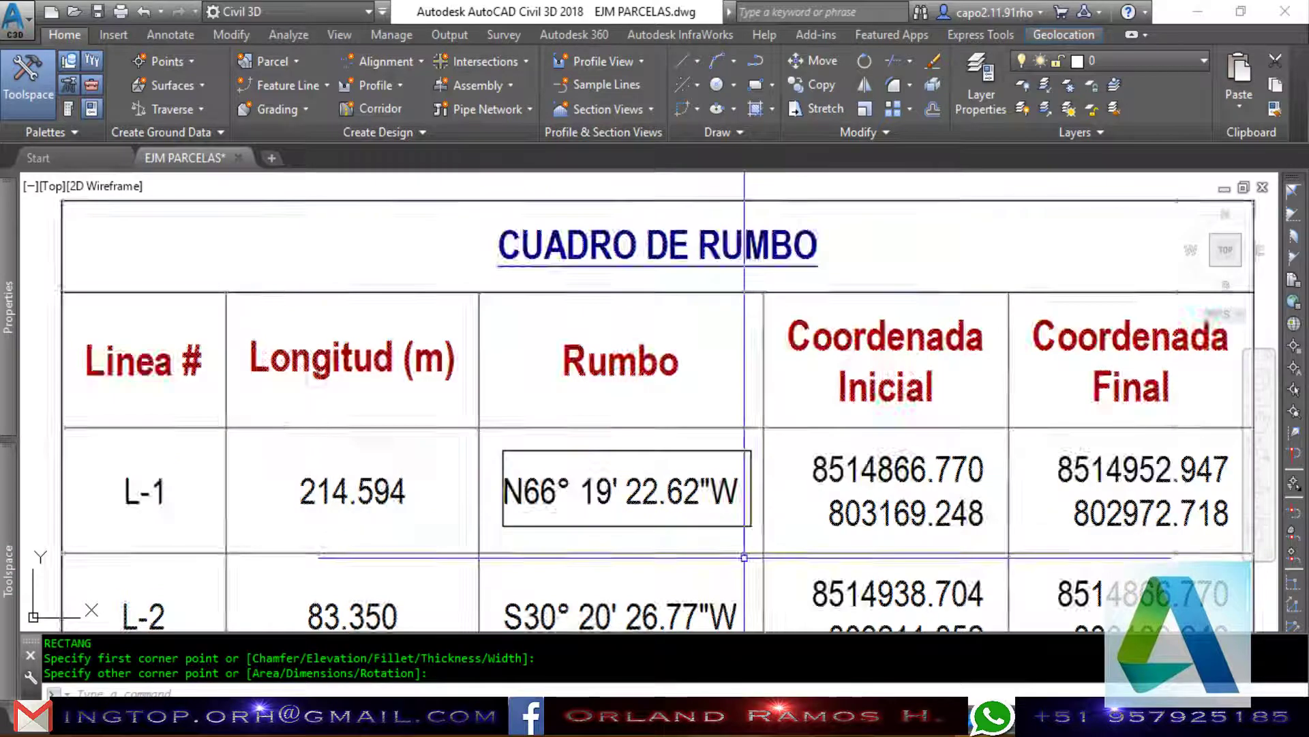
scroll(662, 544, down, 5)
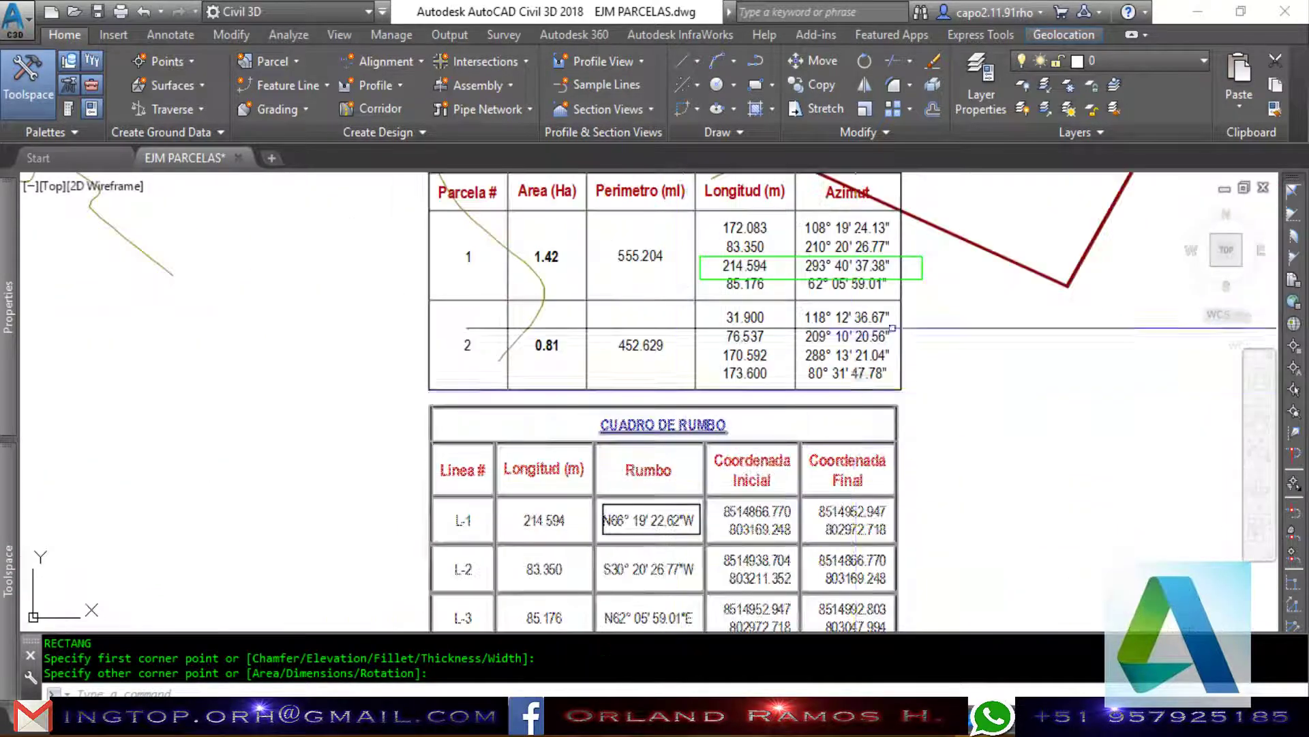
scroll(797, 418, up, 2)
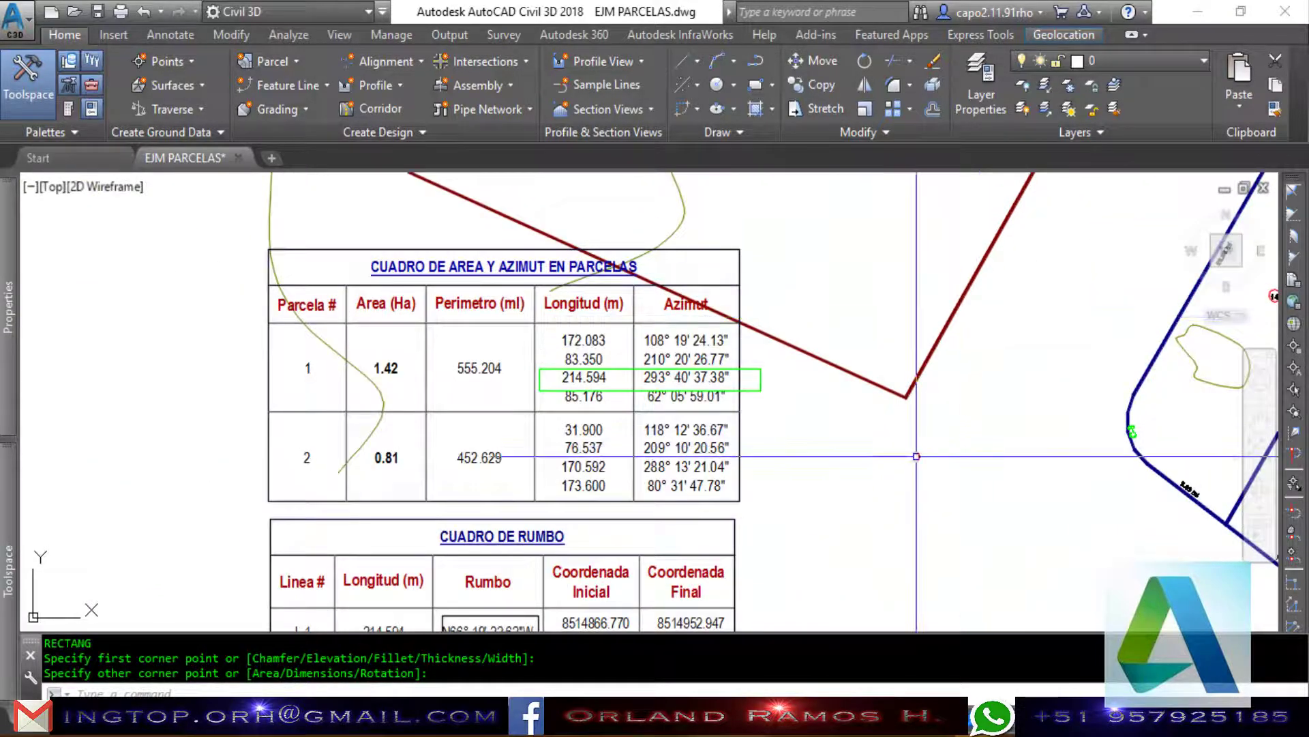
Draw a short Ortho-constrained vertical line rising from the red lot corner.
key(Return)
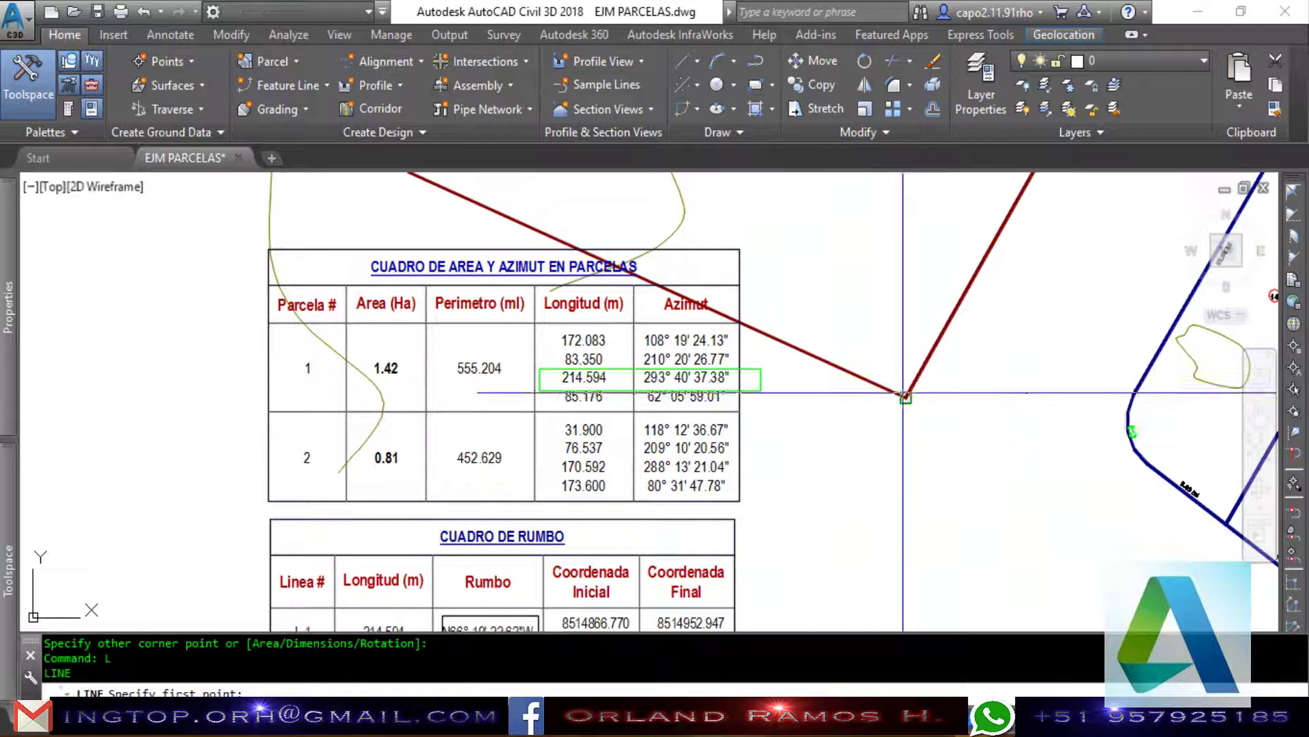
click(905, 394)
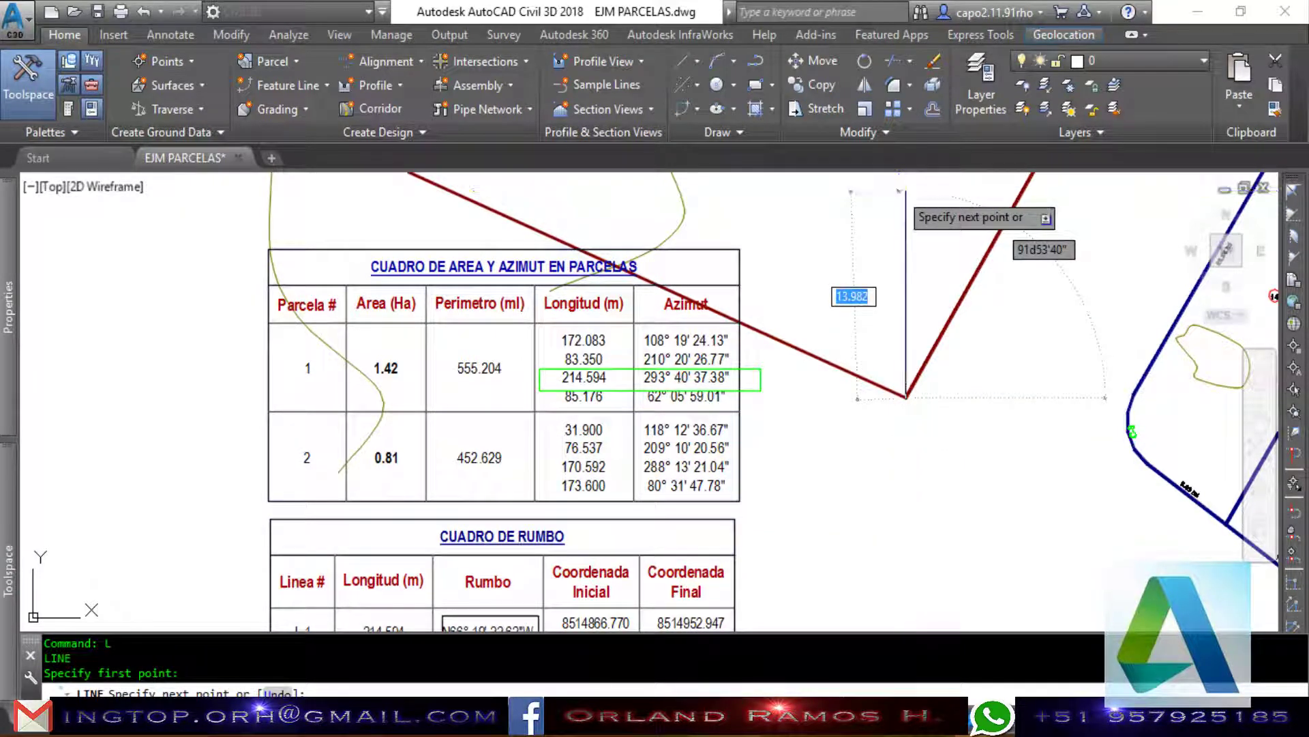
key(F8)
key(Escape)
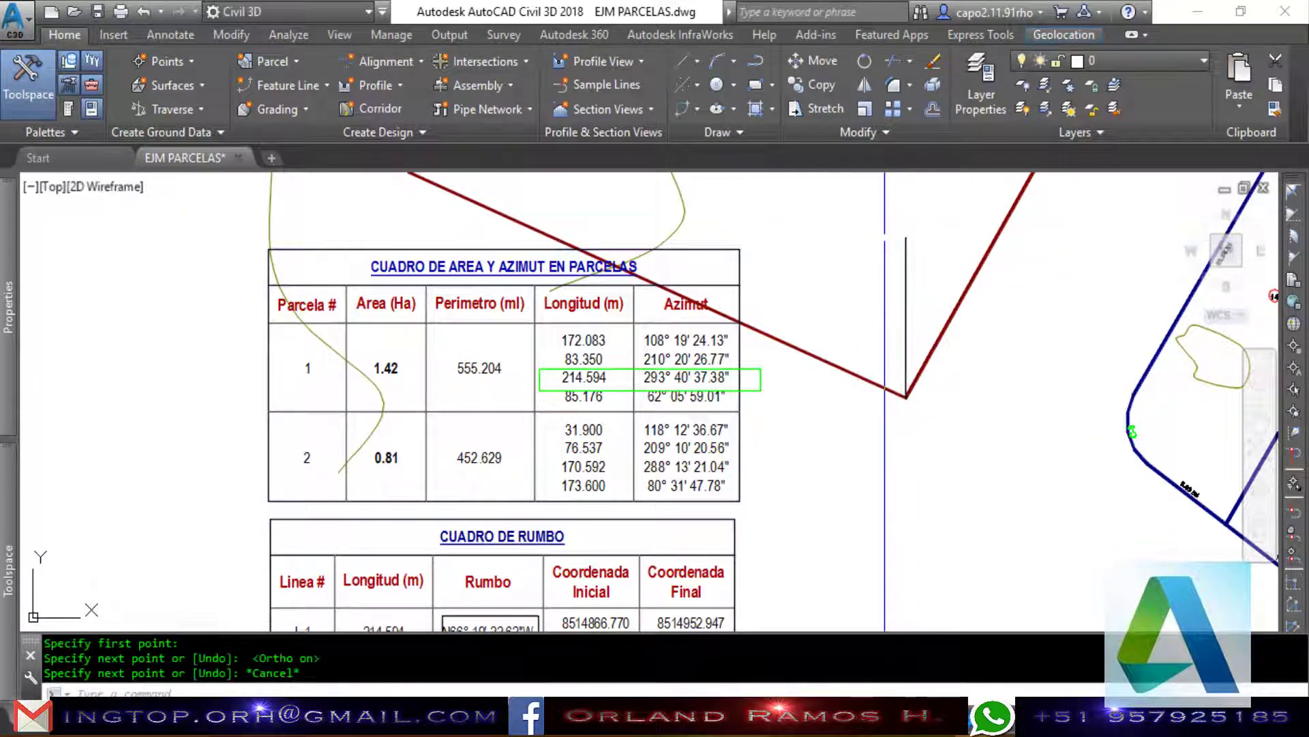
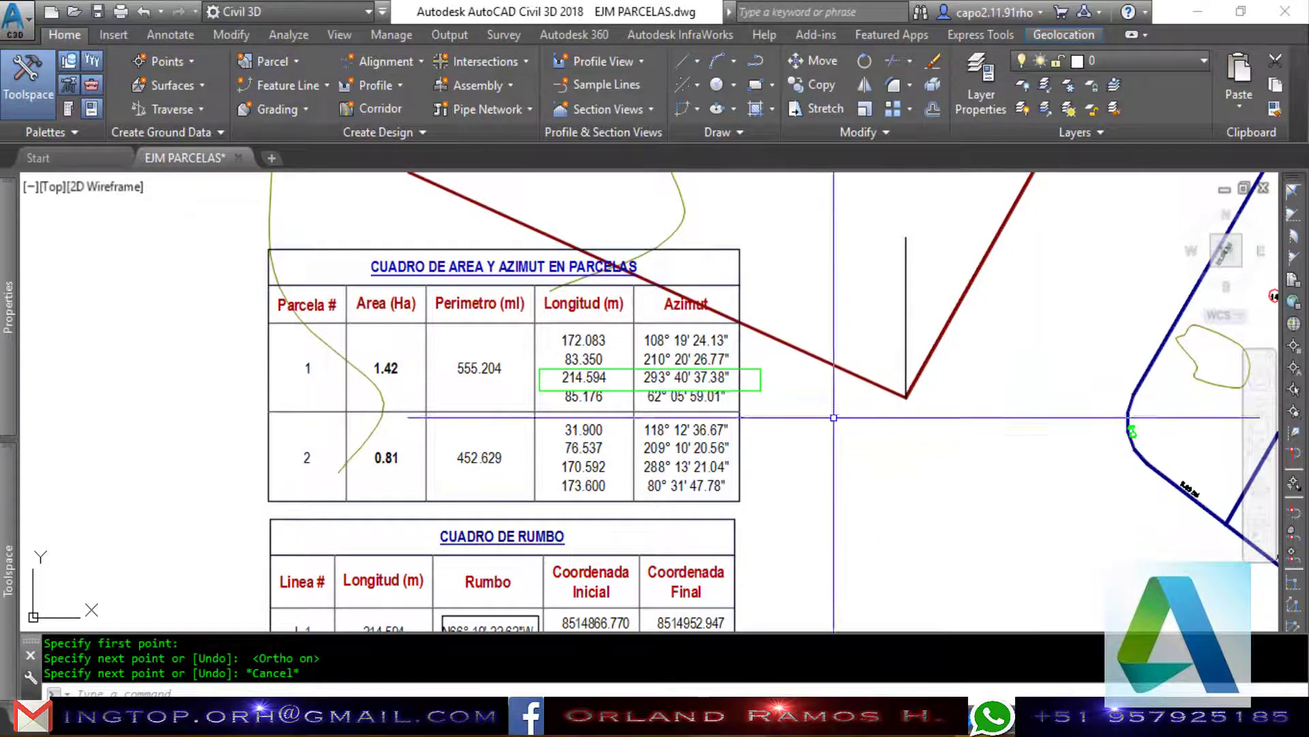
Add a 66° angular dimension (DAN) between the vertical line and the red line.
scroll(832, 341, down, 2)
scroll(812, 317, down, 2)
scroll(751, 444, up, 2)
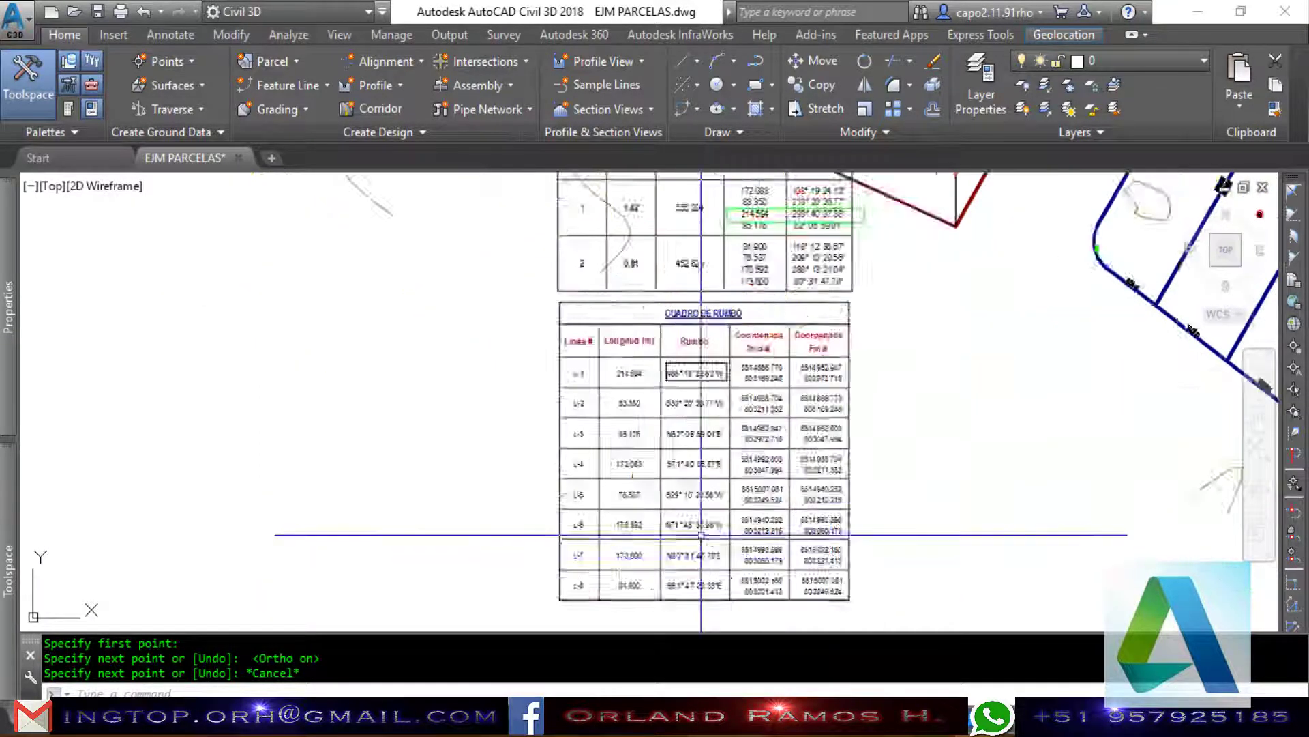
scroll(682, 382, up, 2)
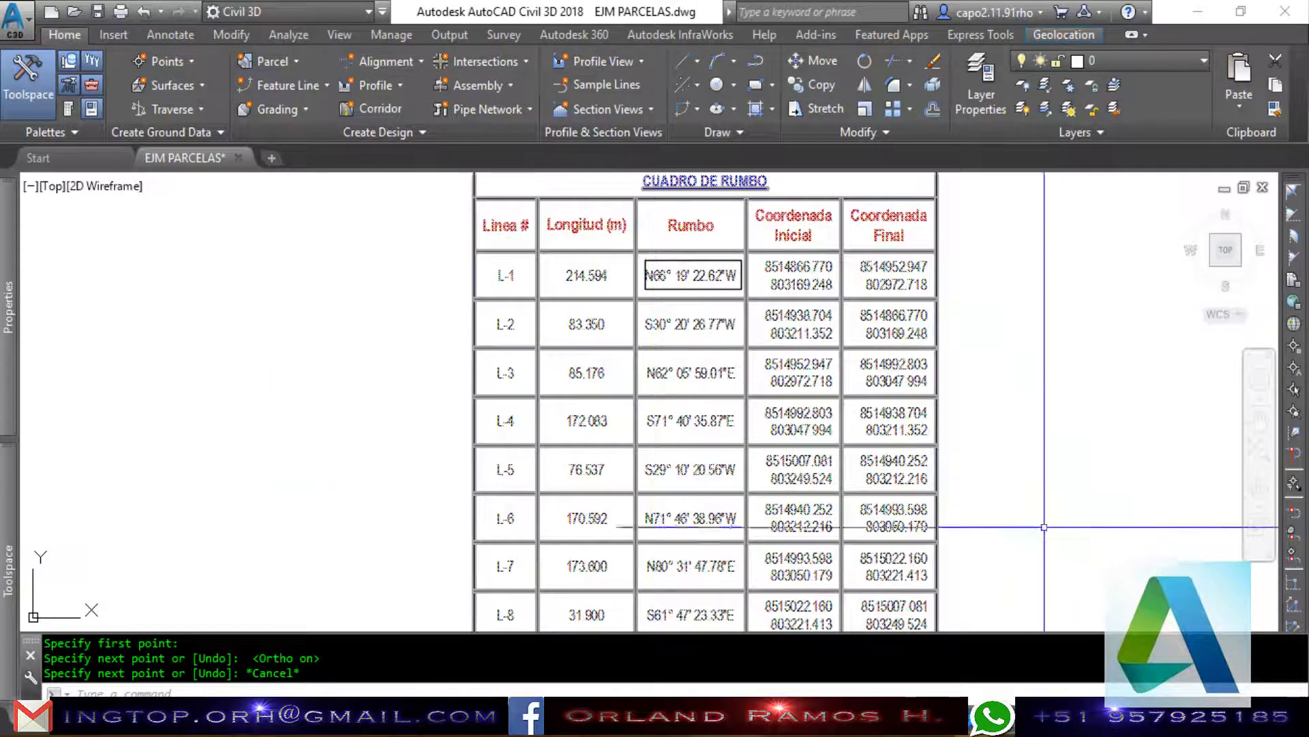
scroll(589, 539, down, 5)
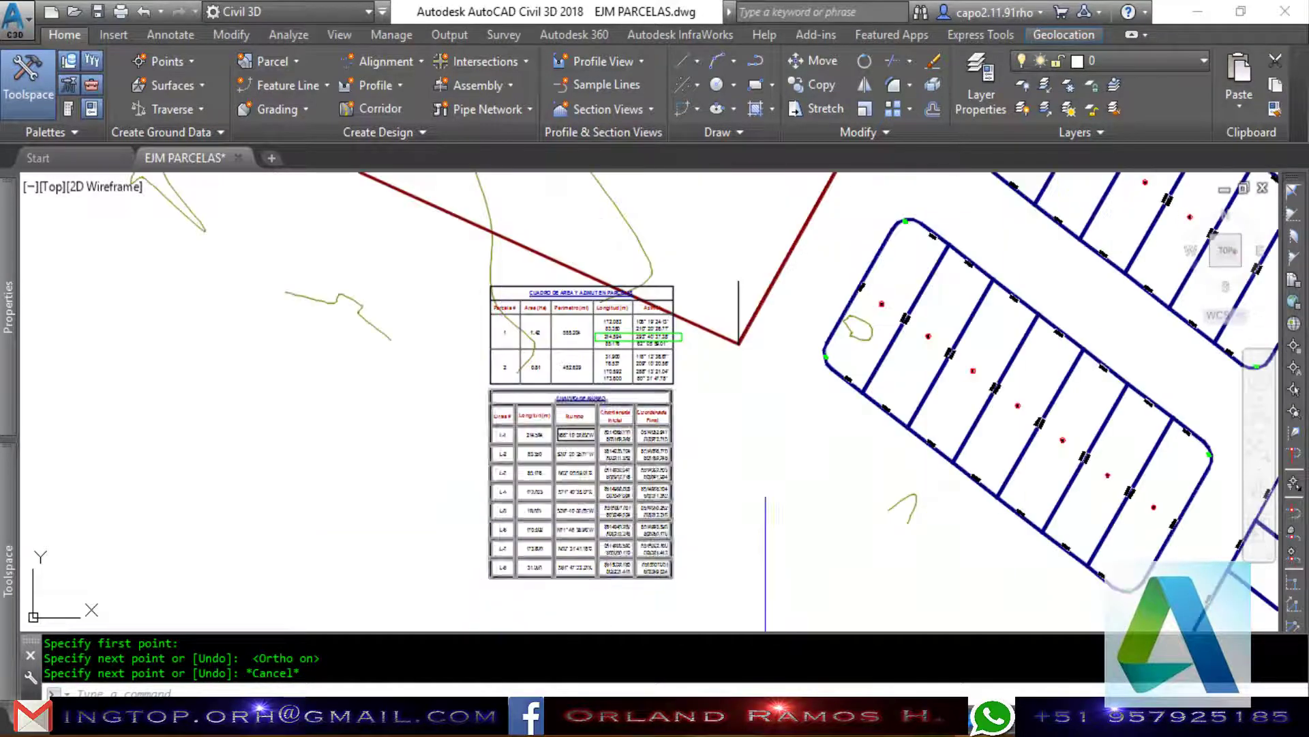
scroll(734, 409, up, 6)
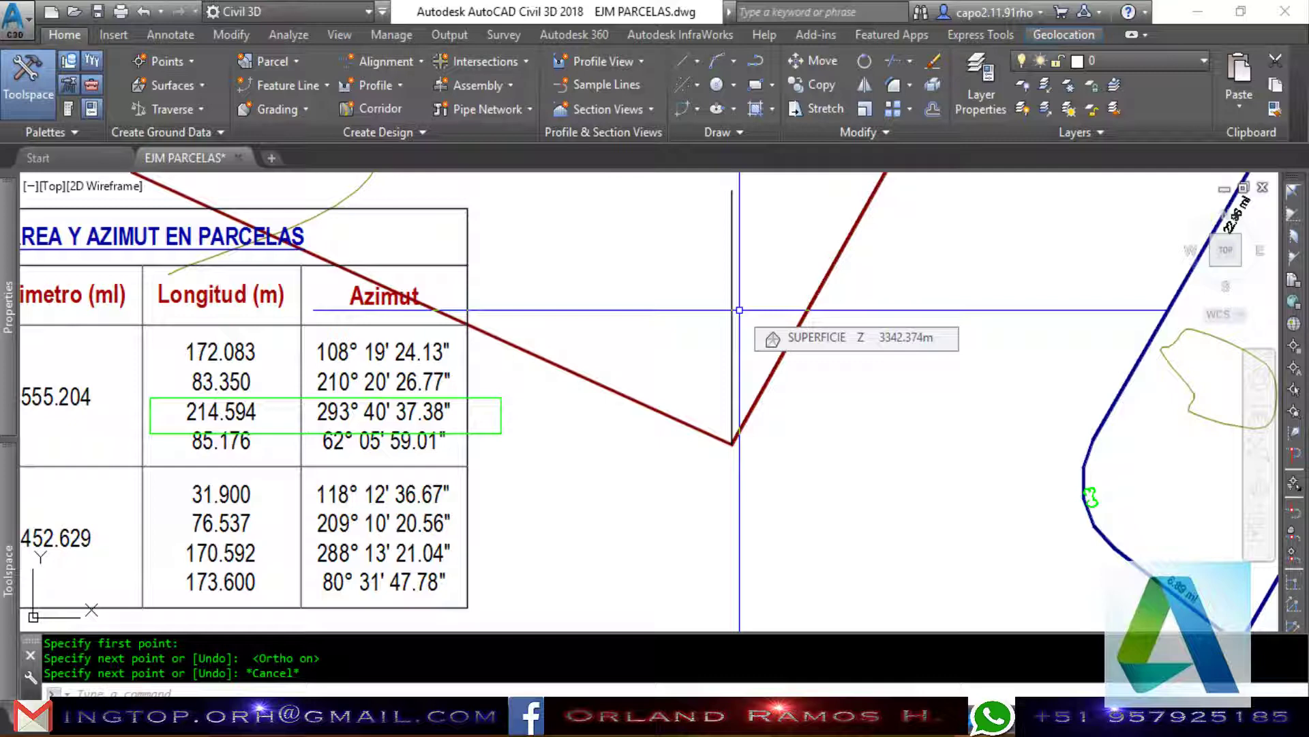
scroll(785, 443, down, 2)
scroll(773, 449, up, 5)
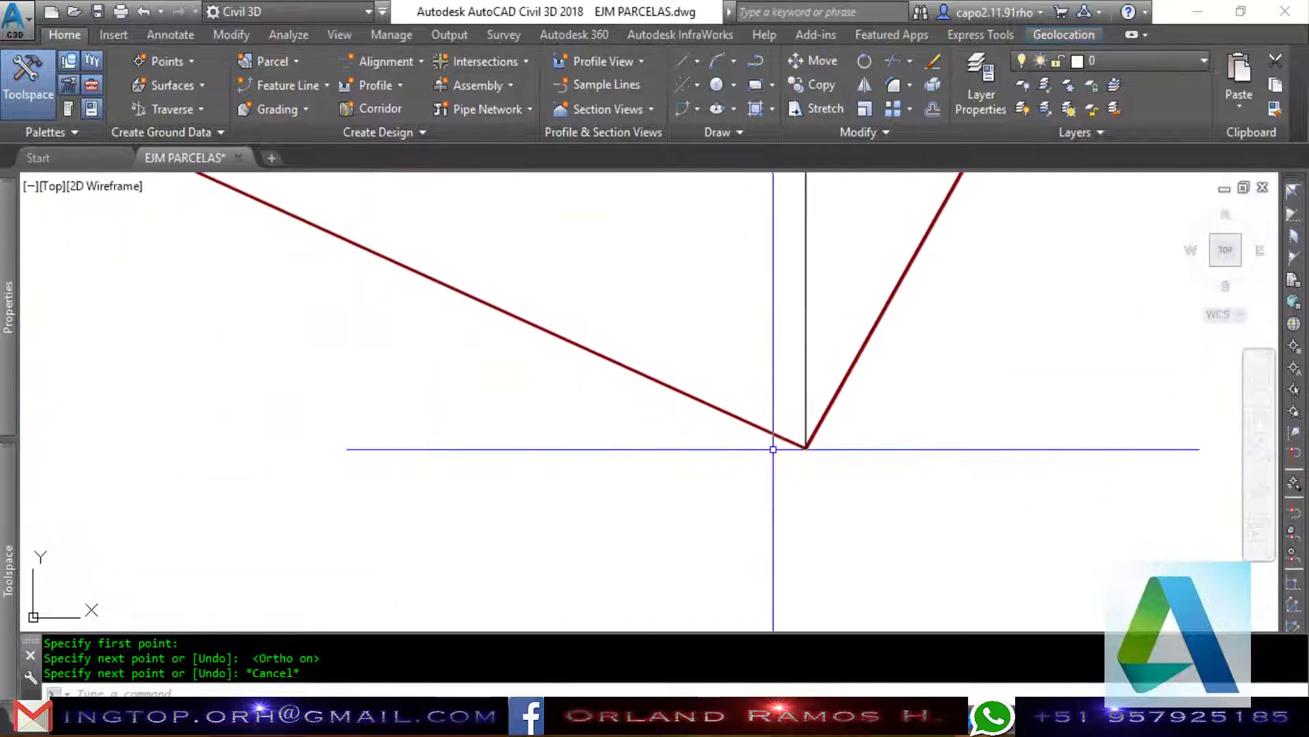
scroll(827, 459, down, 4)
scroll(827, 462, up, 2)
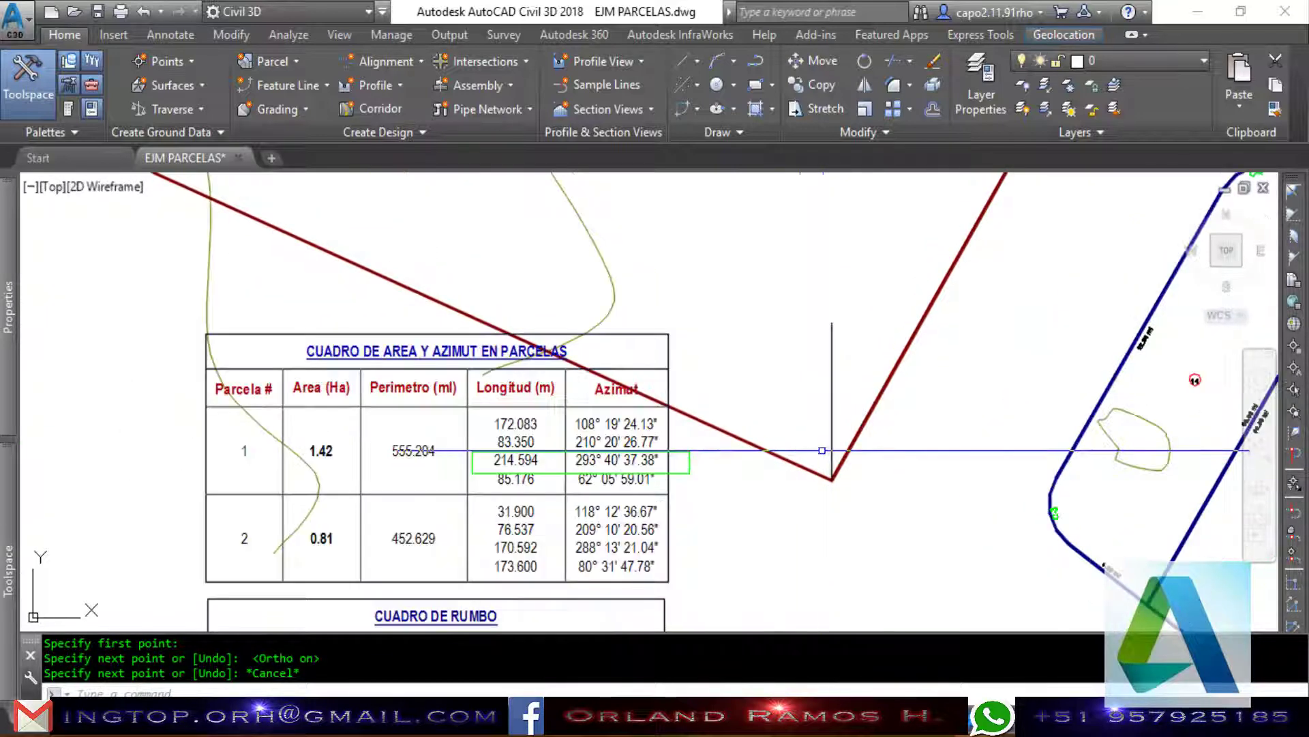
mouse_move(806, 448)
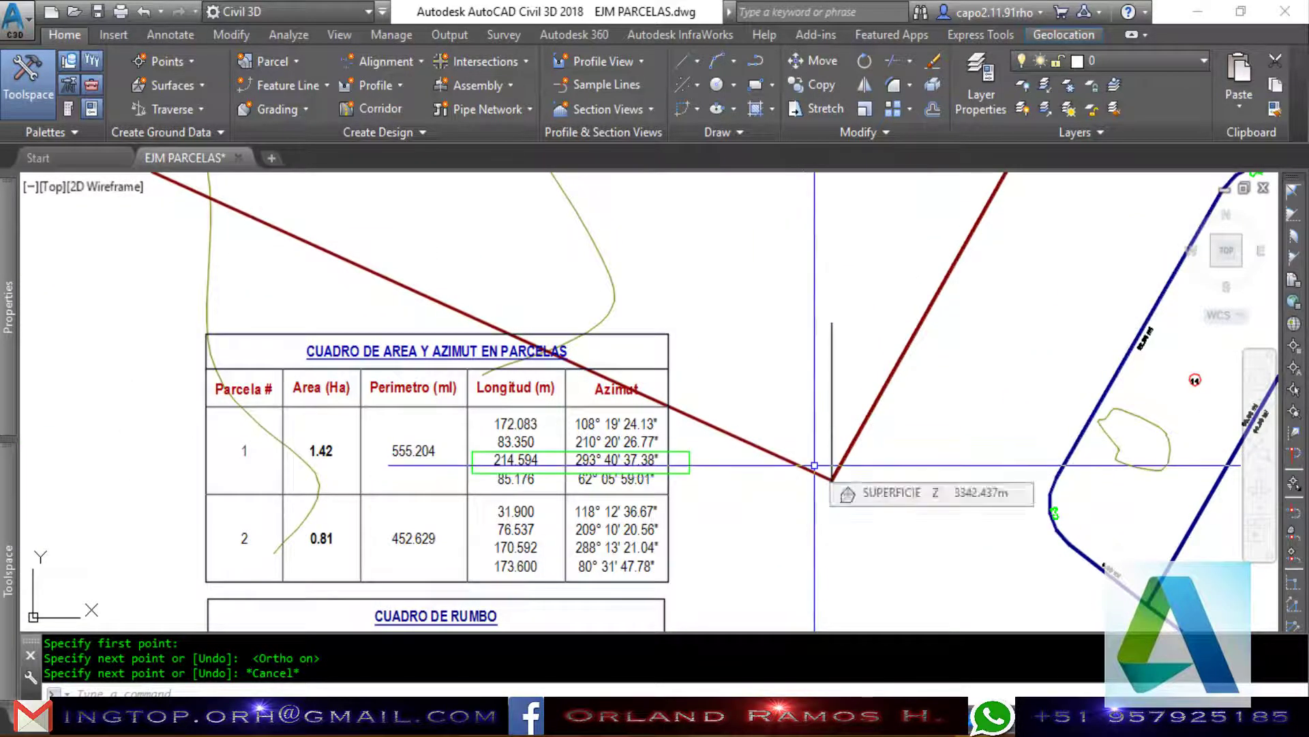
text(DAN)
key(Return)
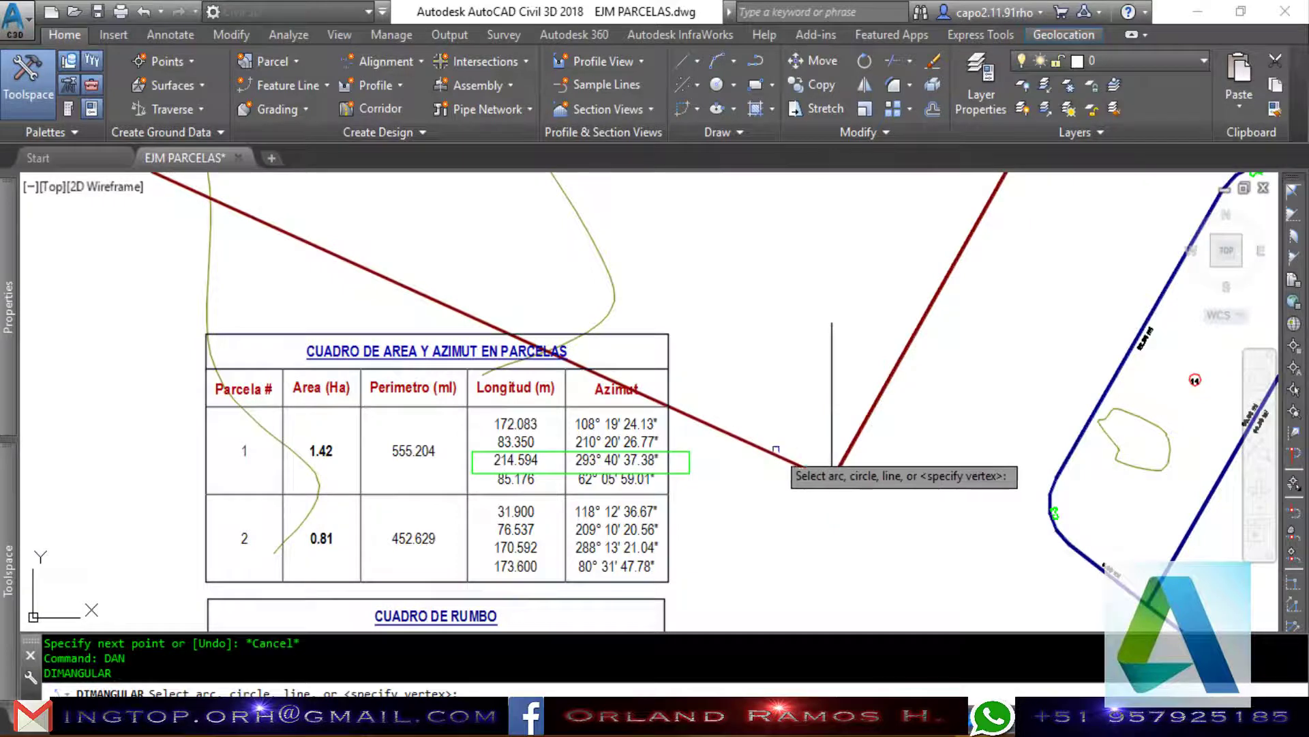
click(832, 464)
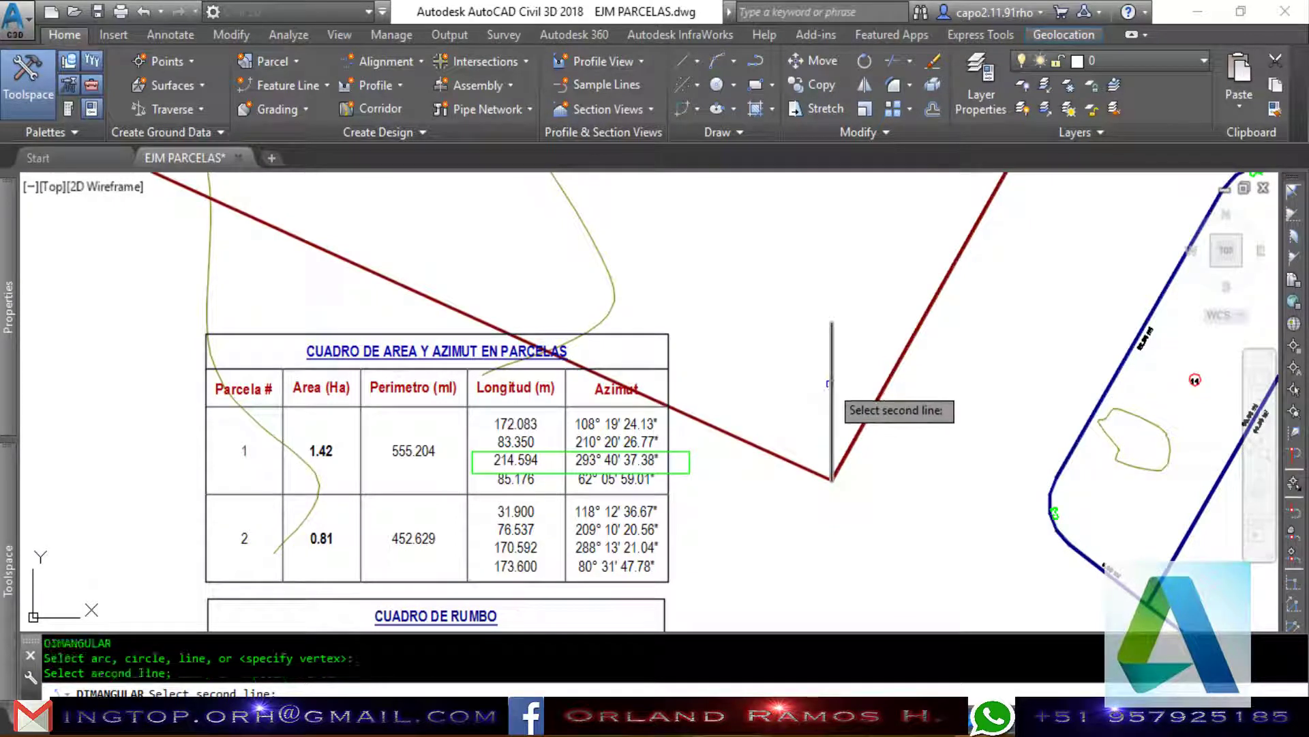
click(879, 395)
click(762, 392)
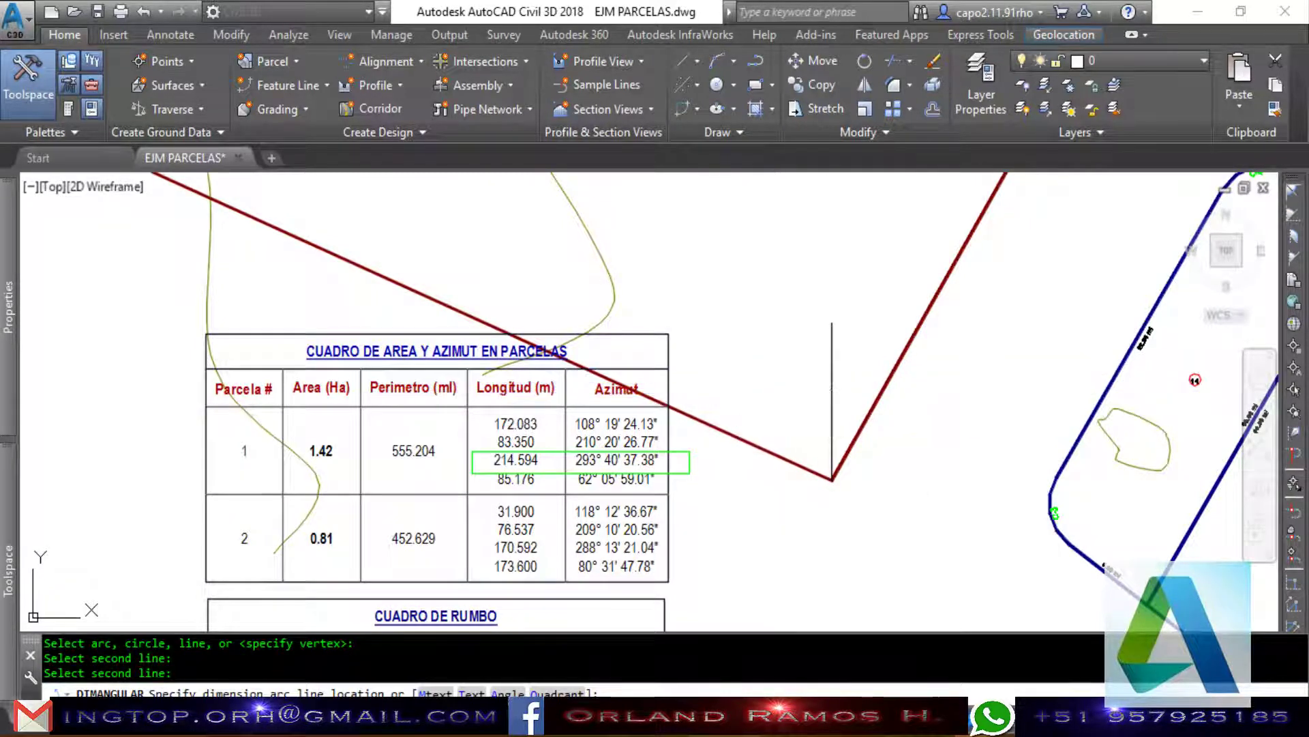
Zoom around the new 66° angular dimension and select it.
scroll(763, 393, up, 3)
scroll(766, 395, up, 2)
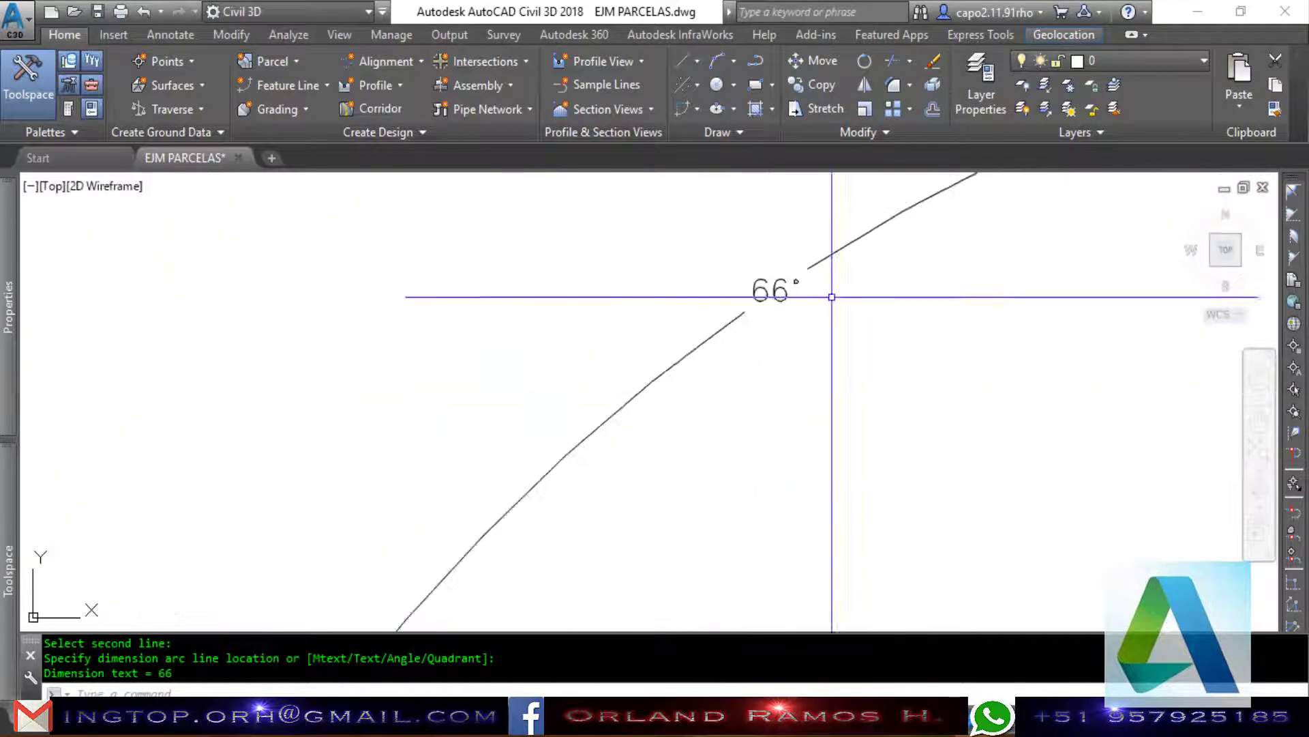
scroll(803, 261, down, 1)
scroll(862, 316, down, 2)
scroll(887, 382, down, 2)
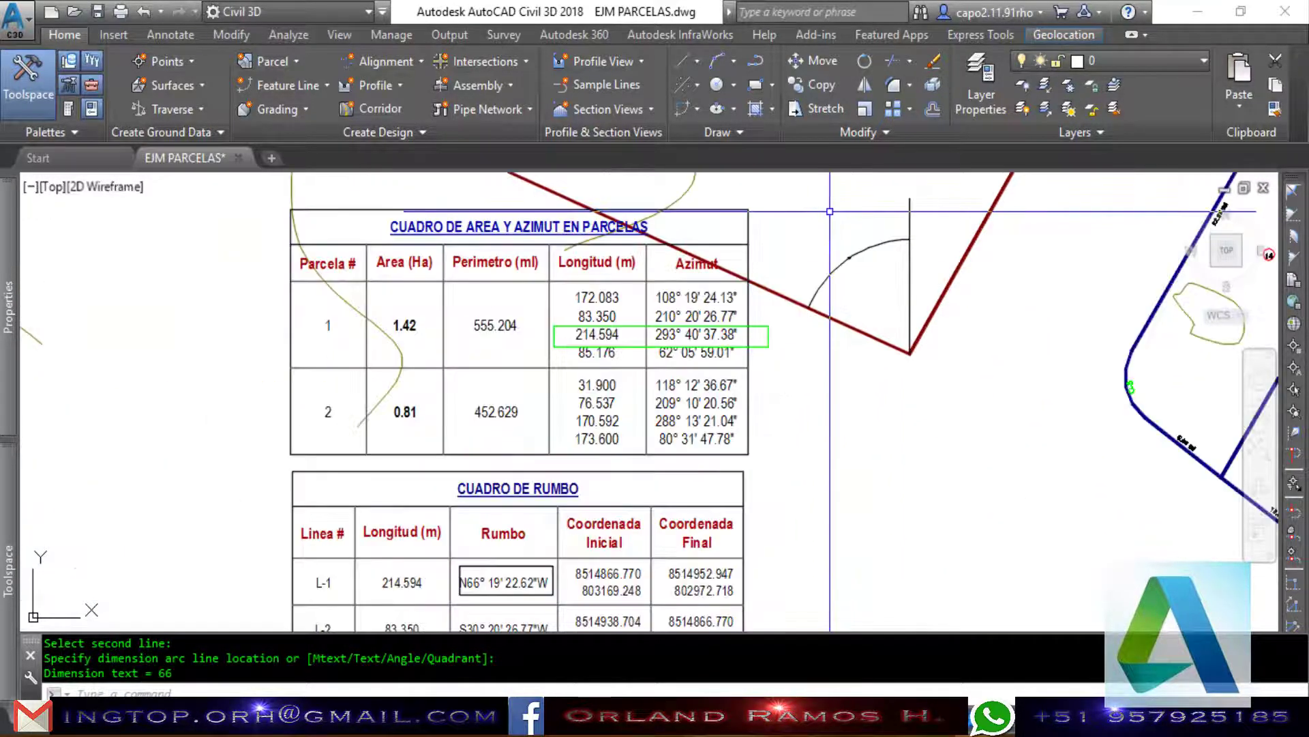
scroll(765, 313, down, 2)
scroll(736, 300, up, 3)
scroll(634, 410, up, 1)
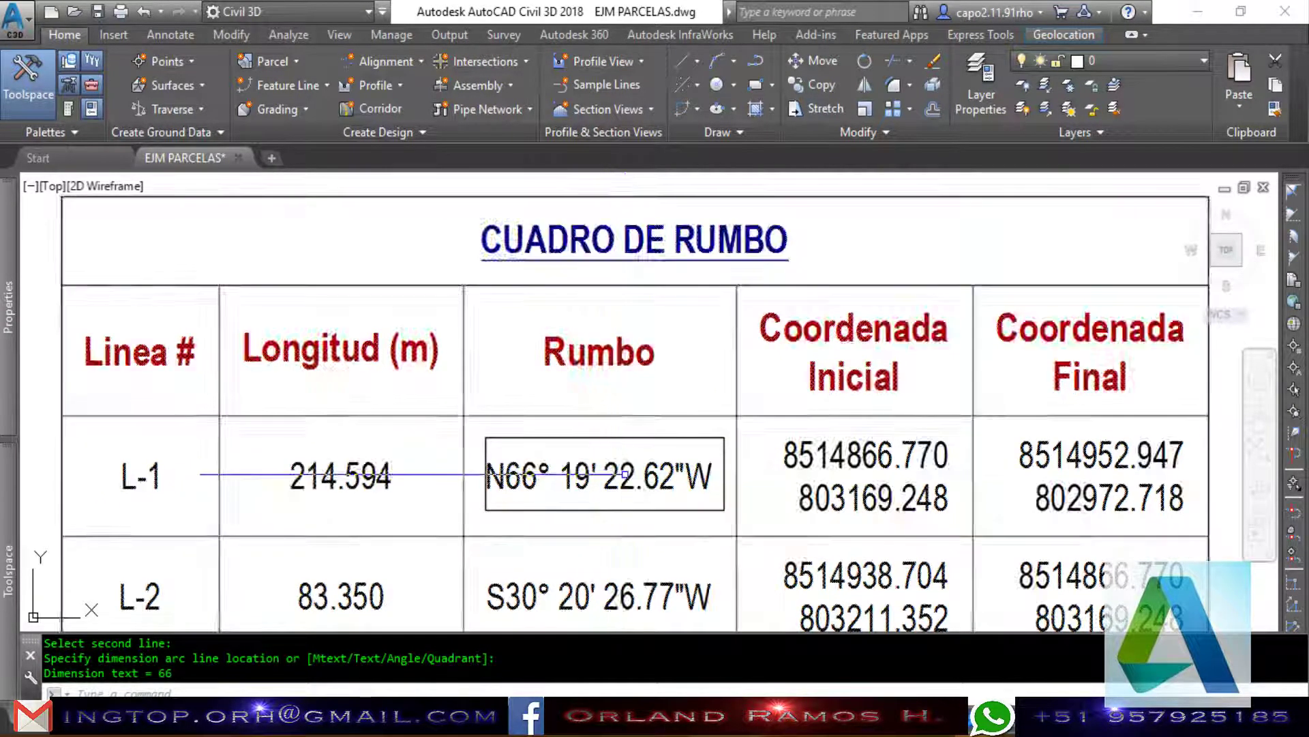
scroll(546, 519, down, 1)
scroll(546, 518, down, 3)
scroll(696, 294, up, 2)
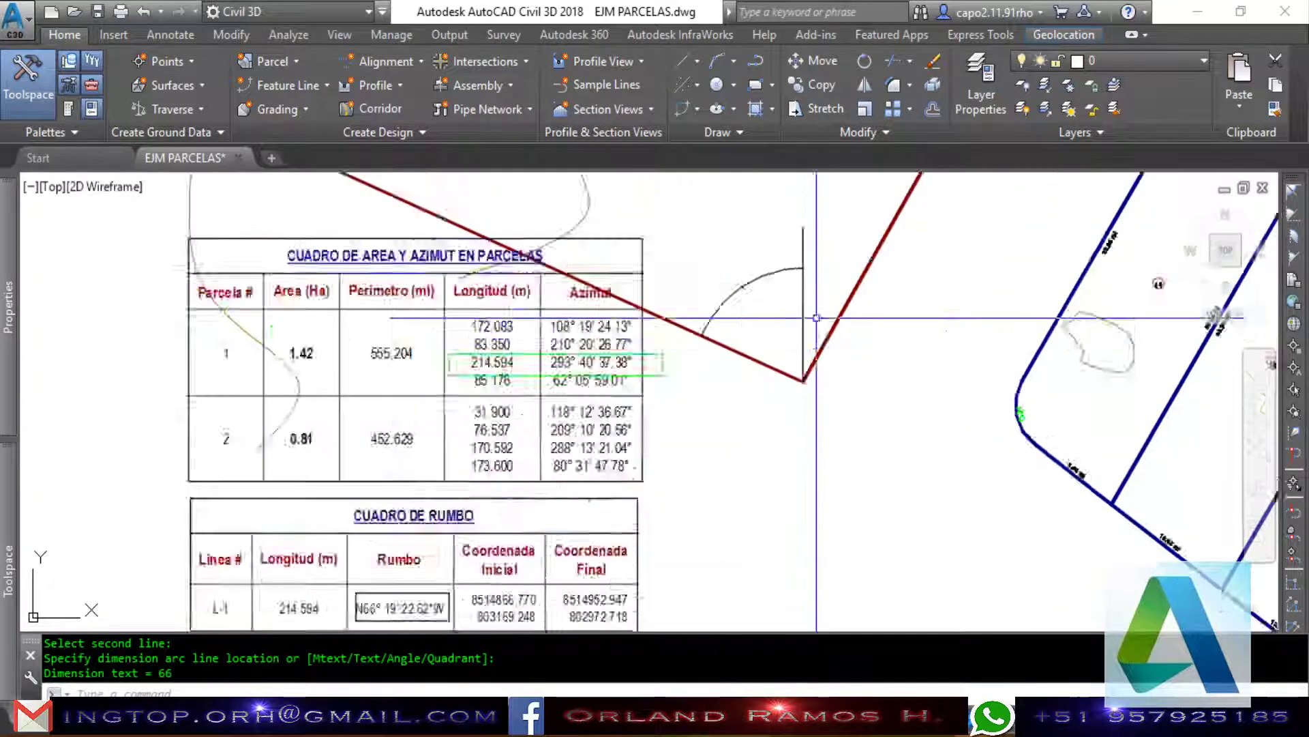
scroll(696, 293, up, 2)
scroll(696, 293, up, 1)
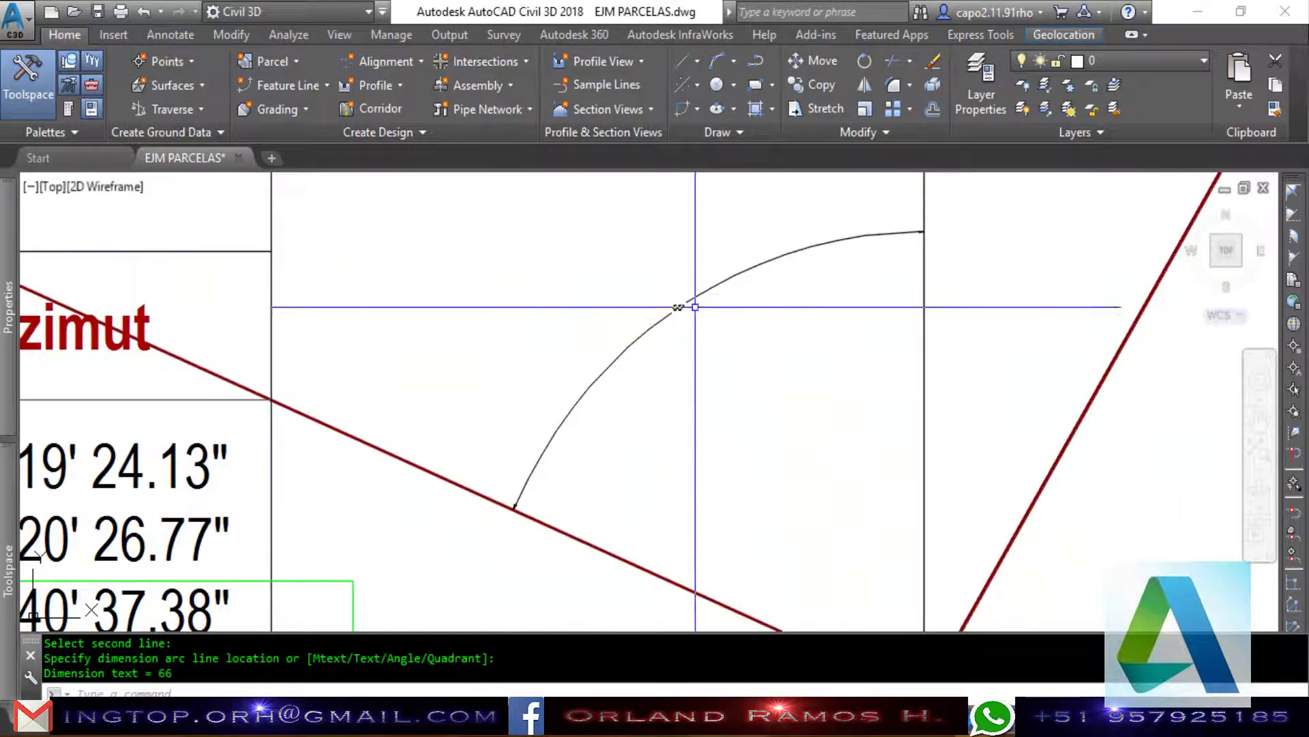
click(692, 300)
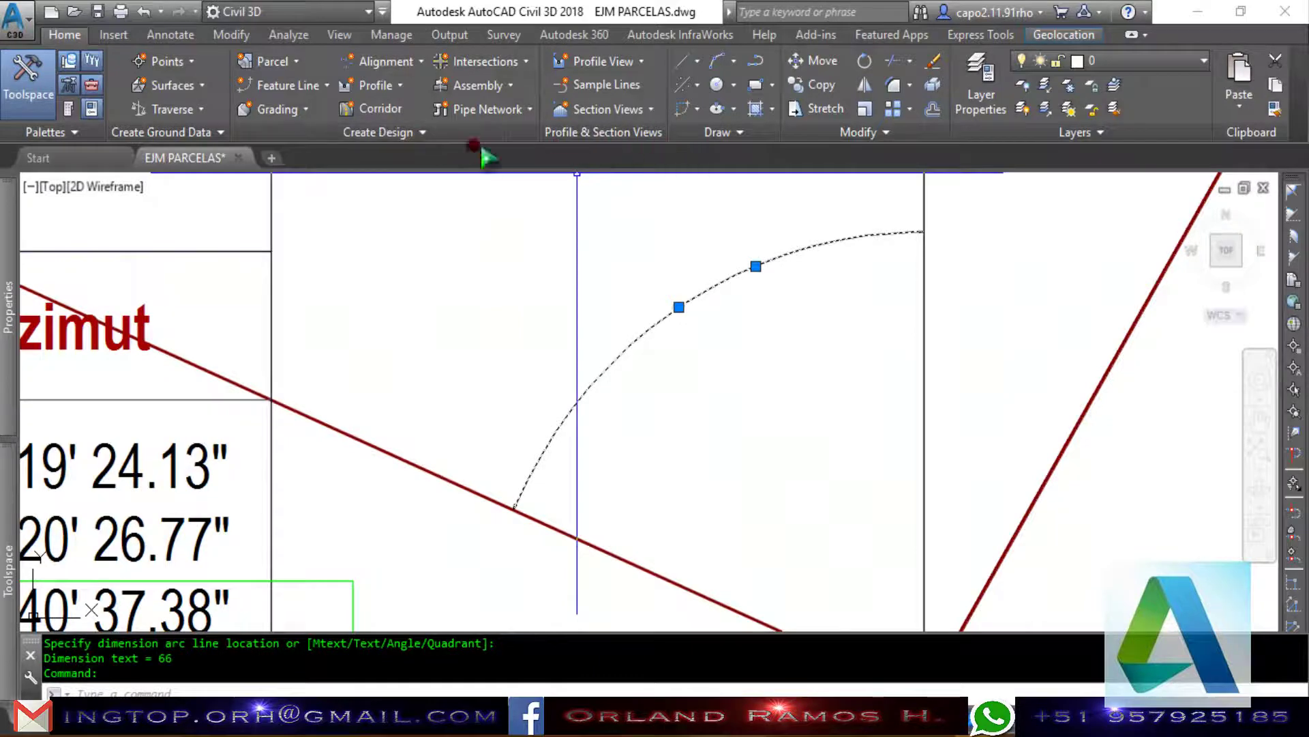
From the Annotate Dimensions panel, create dimension style ORH and open its Text Style settings.
click(202, 34)
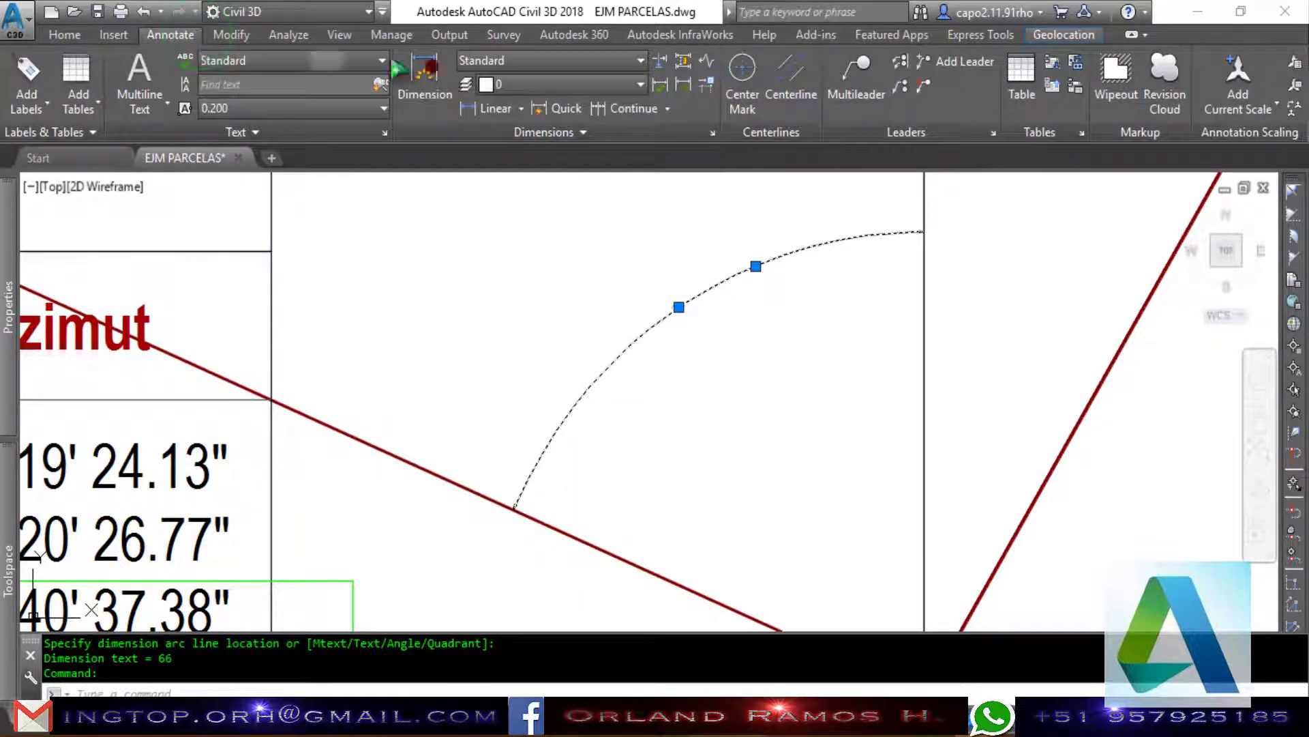
click(714, 133)
click(848, 301)
text(ORH)
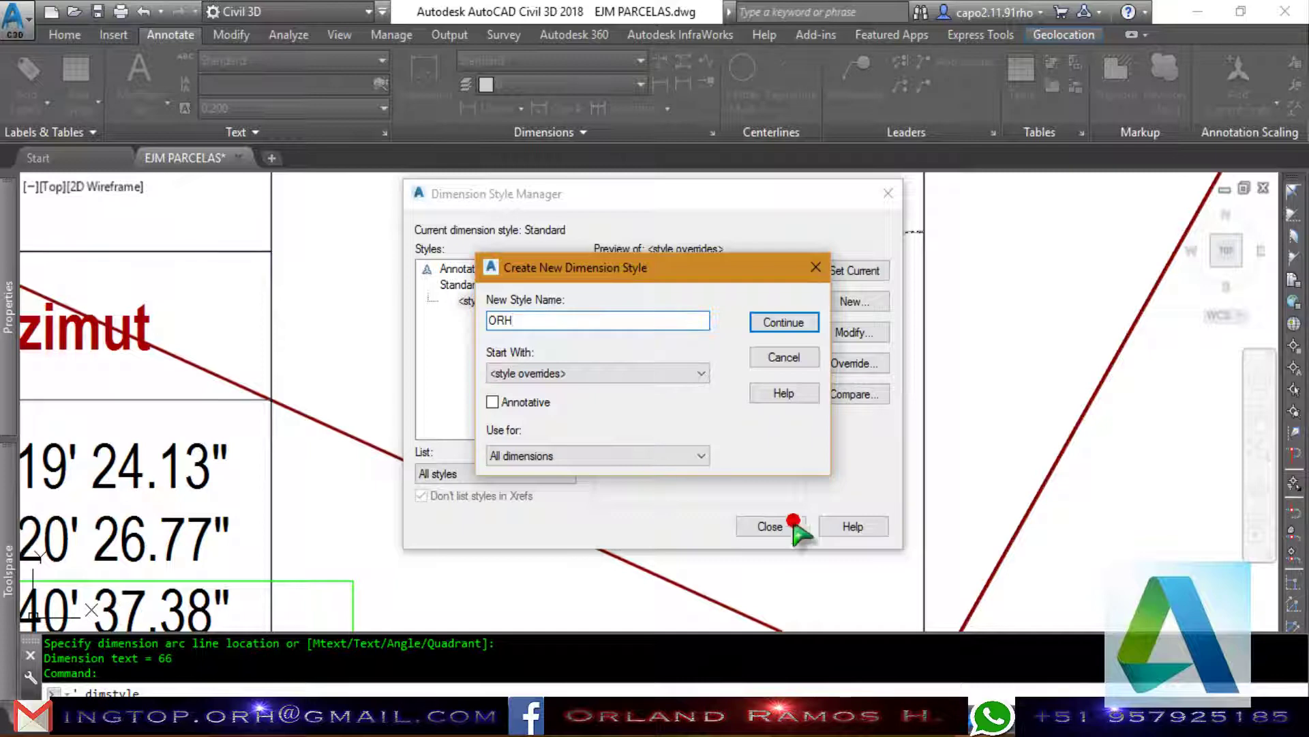
click(784, 322)
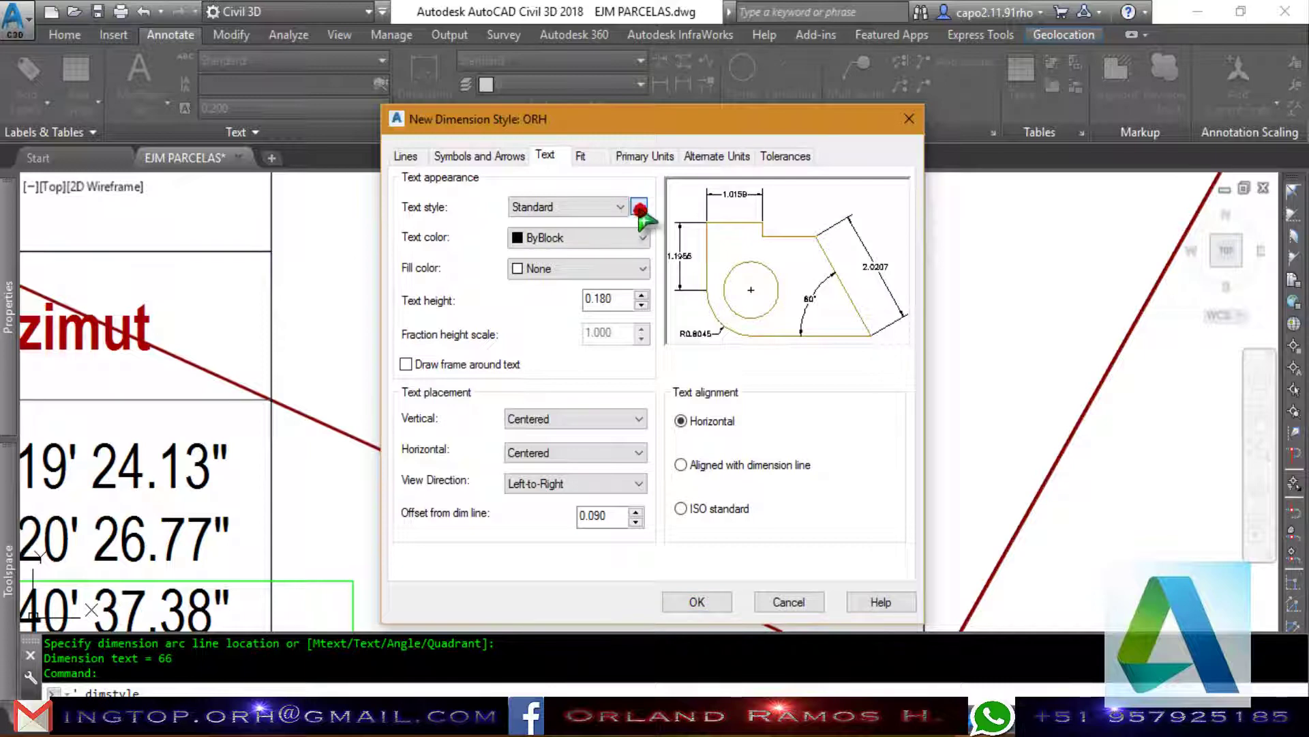
click(639, 207)
Give the Standard text style Arial Narrow, Negrita (bold), height 0.9, and apply it.
click(635, 273)
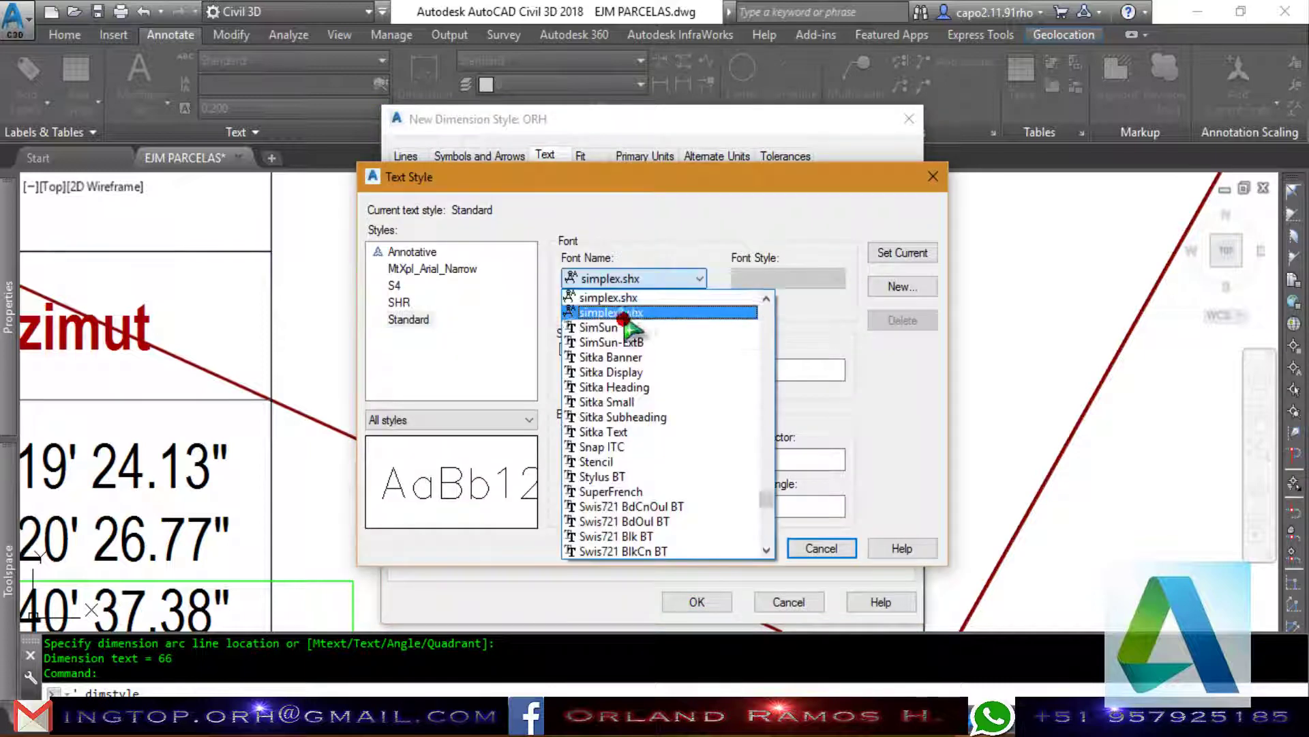
key(a)
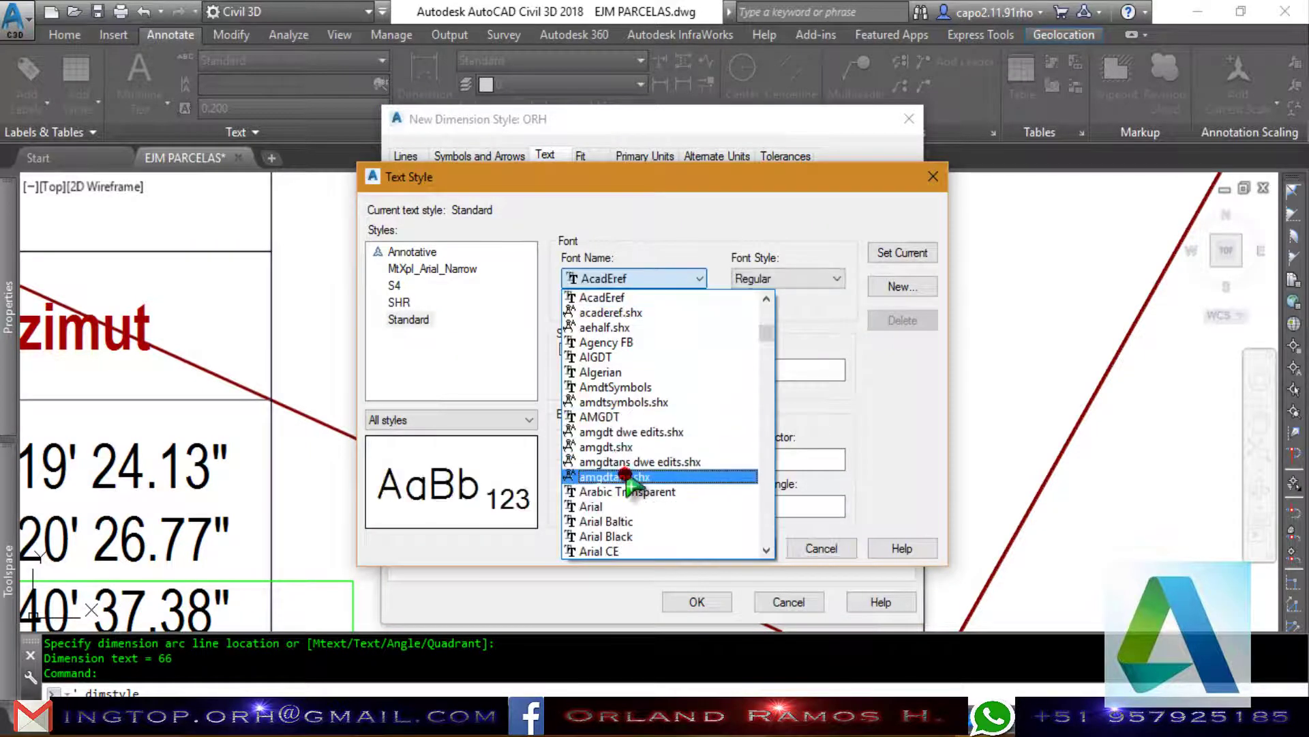
scroll(623, 478, down, 1)
click(647, 547)
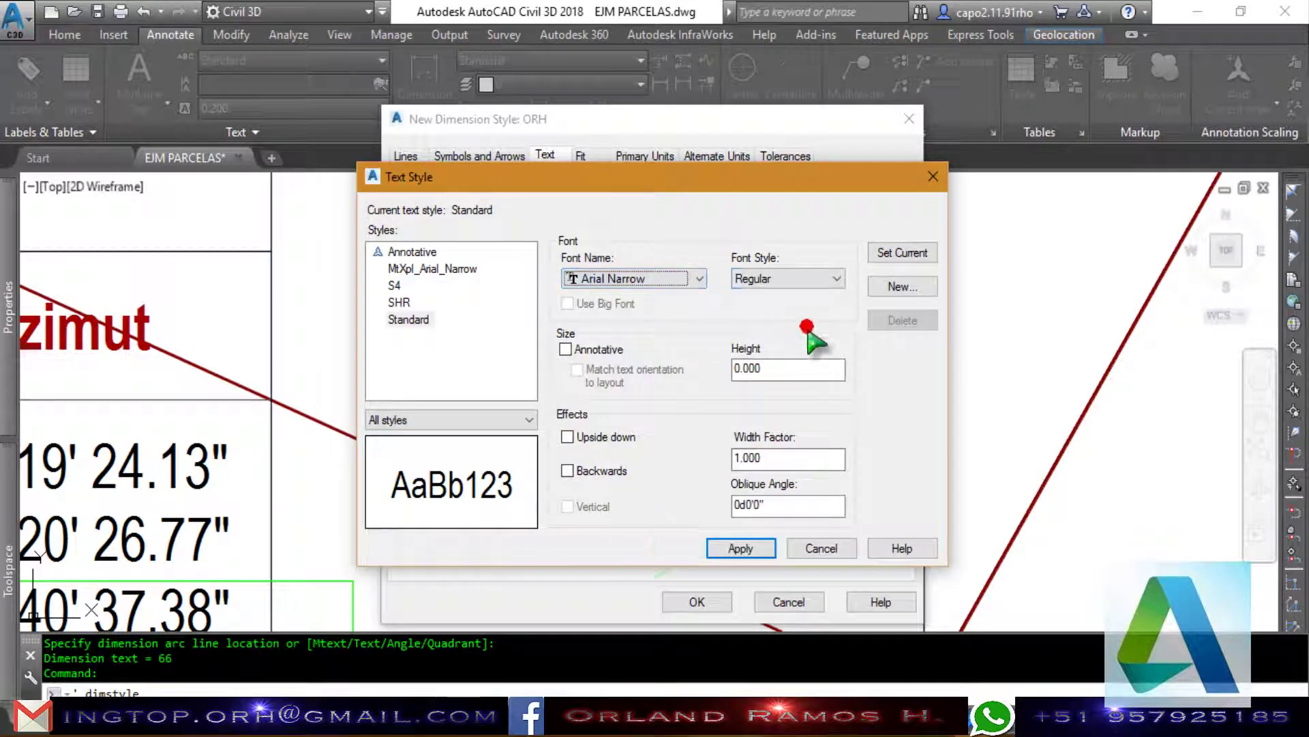
click(795, 279)
click(784, 309)
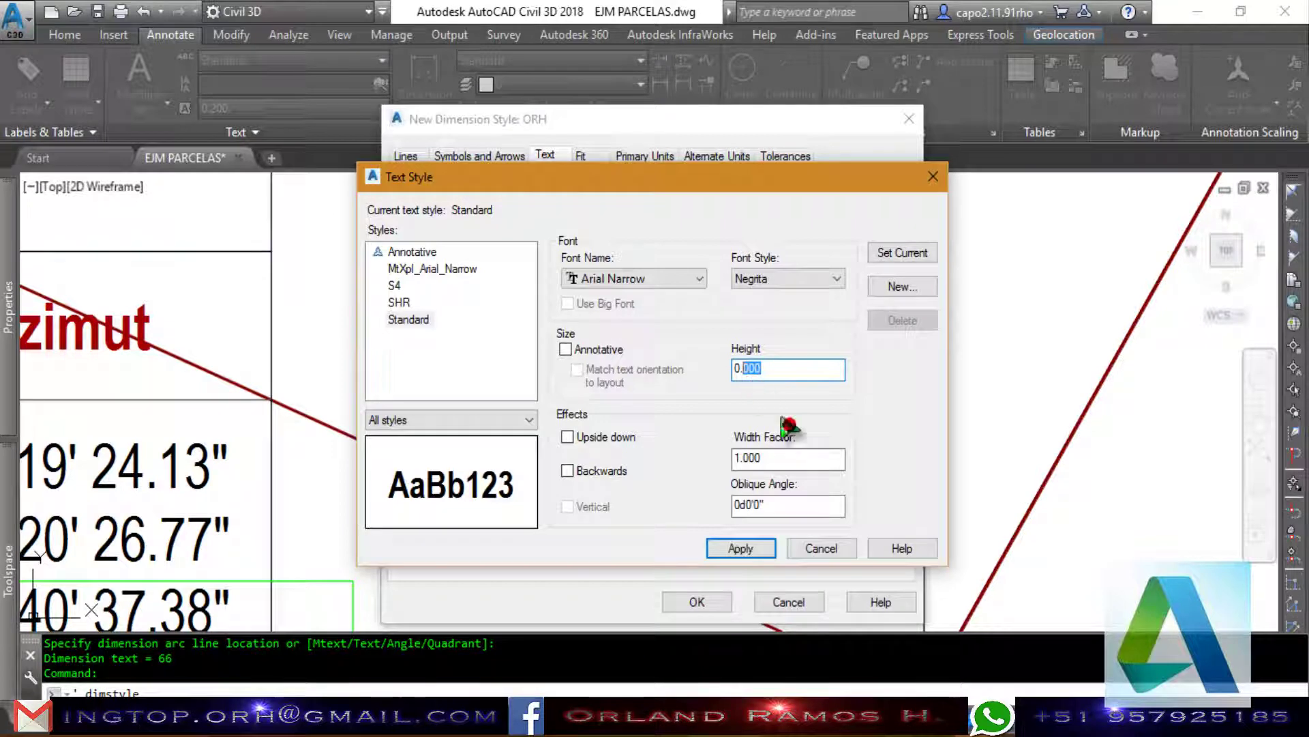
text(9)
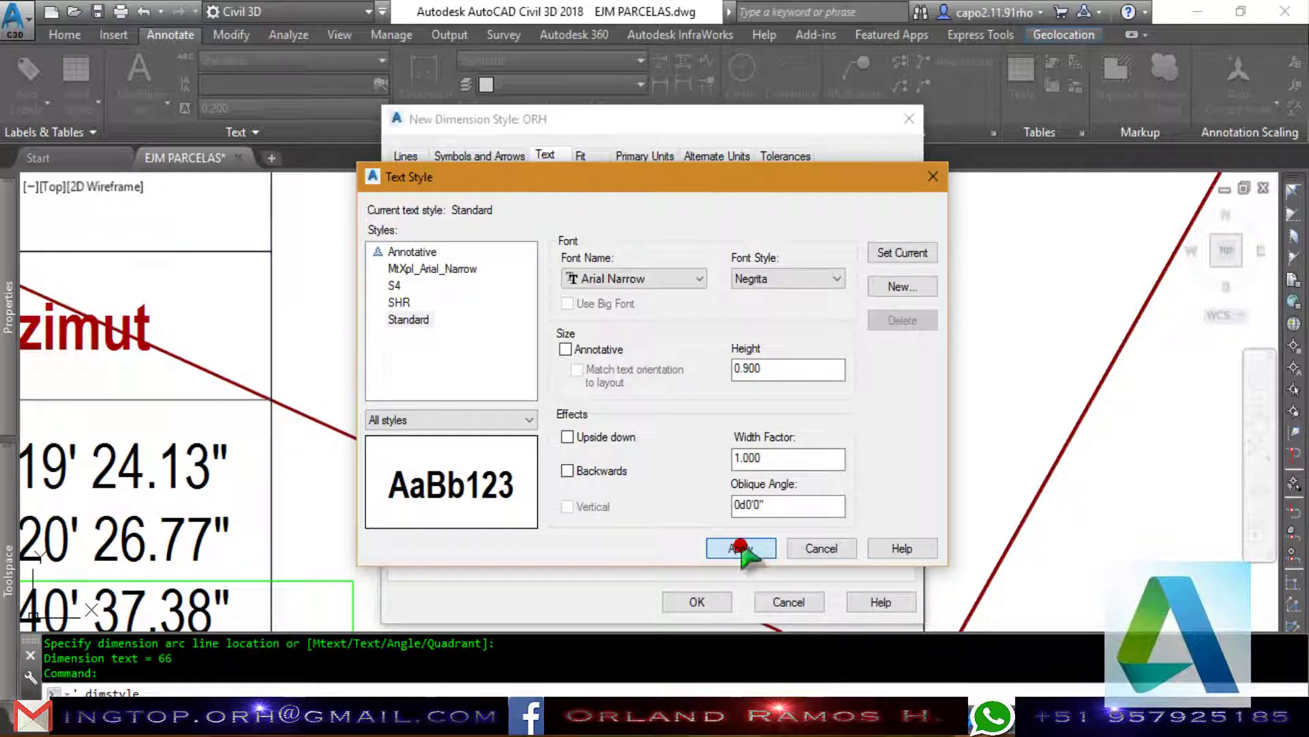
click(791, 550)
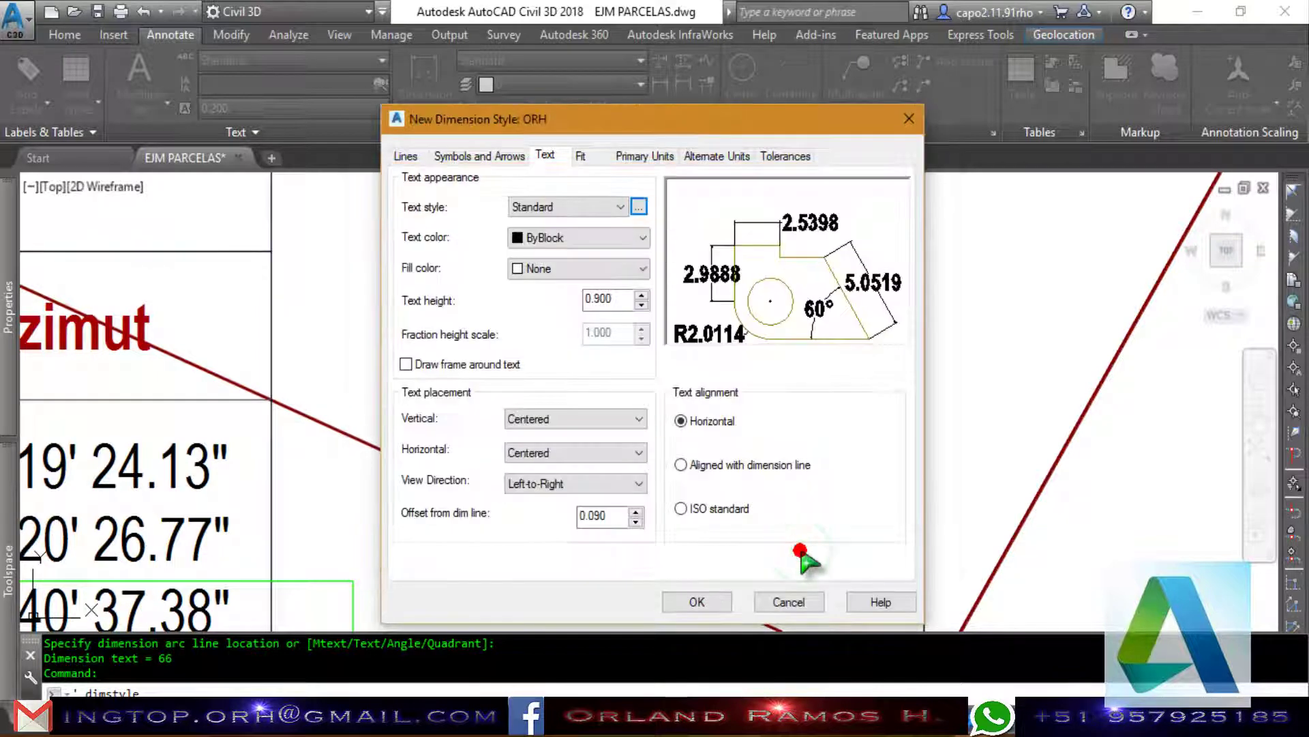
Make ORH text red and angles Degrees Minutes Seconds with 0d00'00.00" precision.
click(614, 237)
click(550, 289)
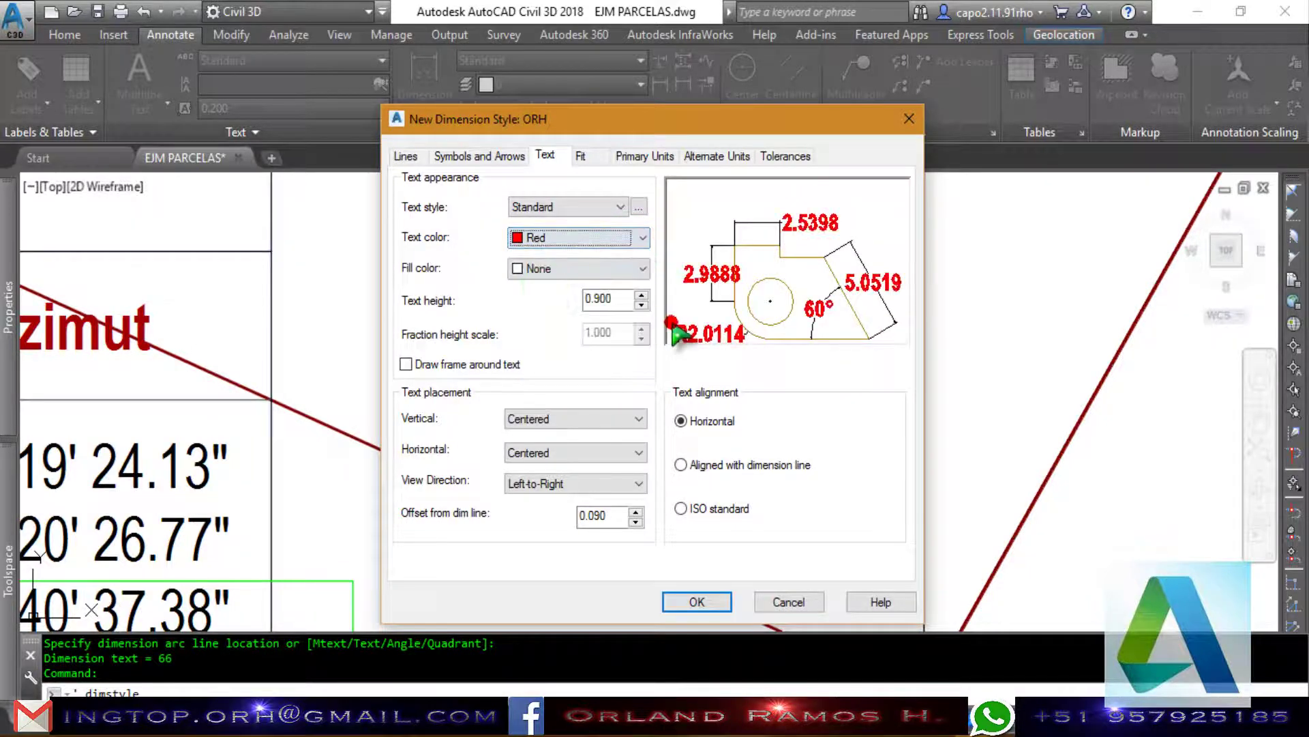
click(586, 159)
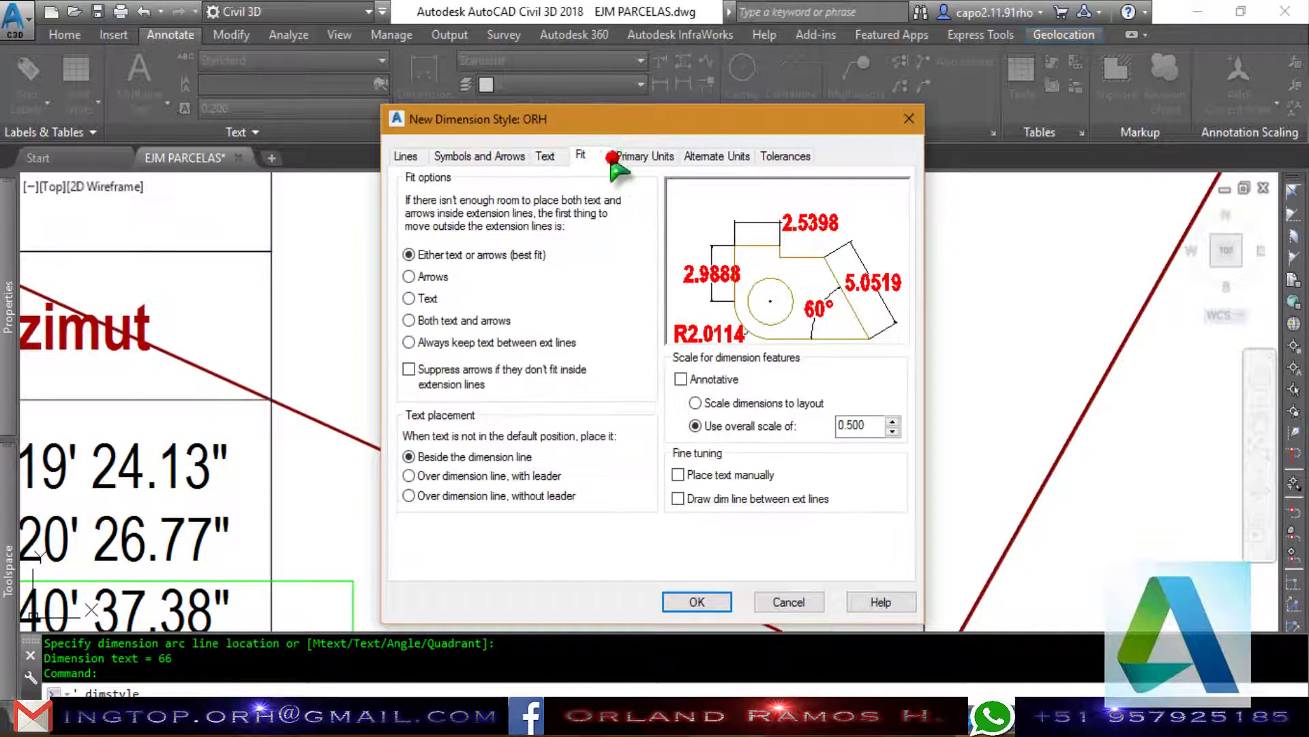
click(635, 159)
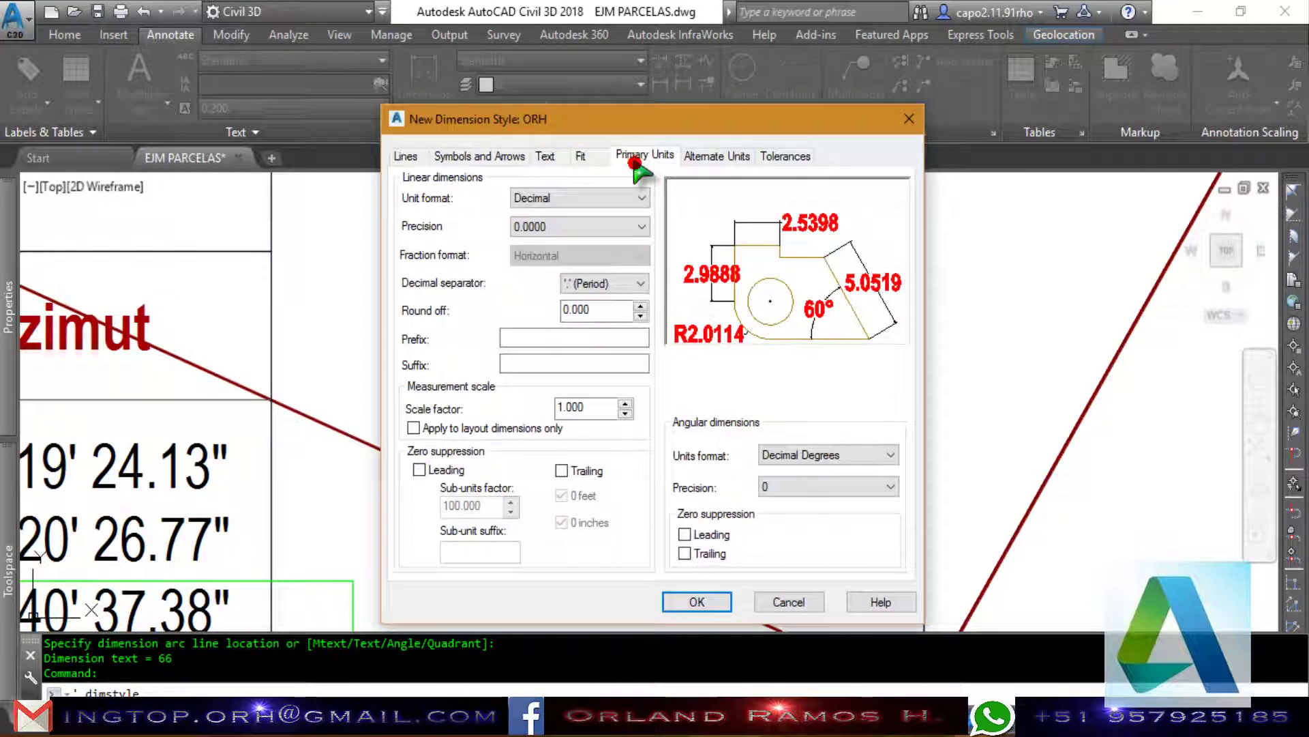
click(845, 454)
click(846, 486)
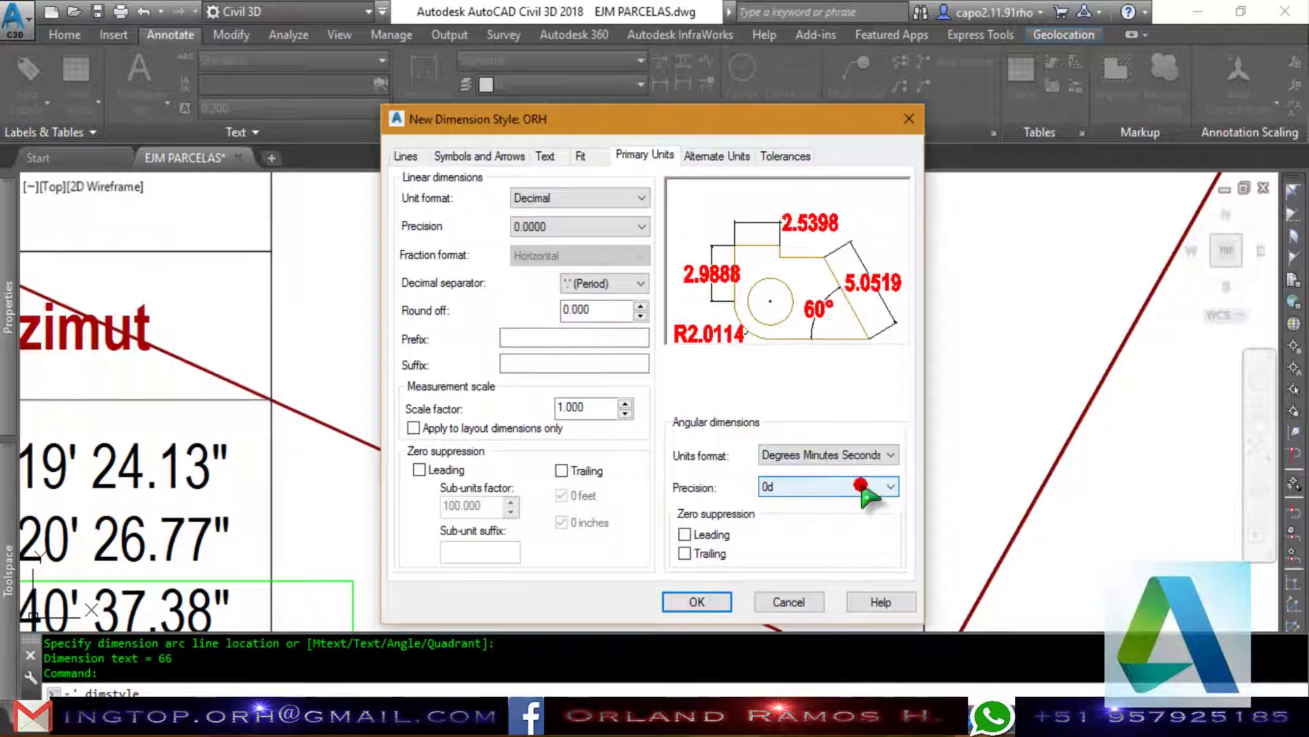
click(794, 581)
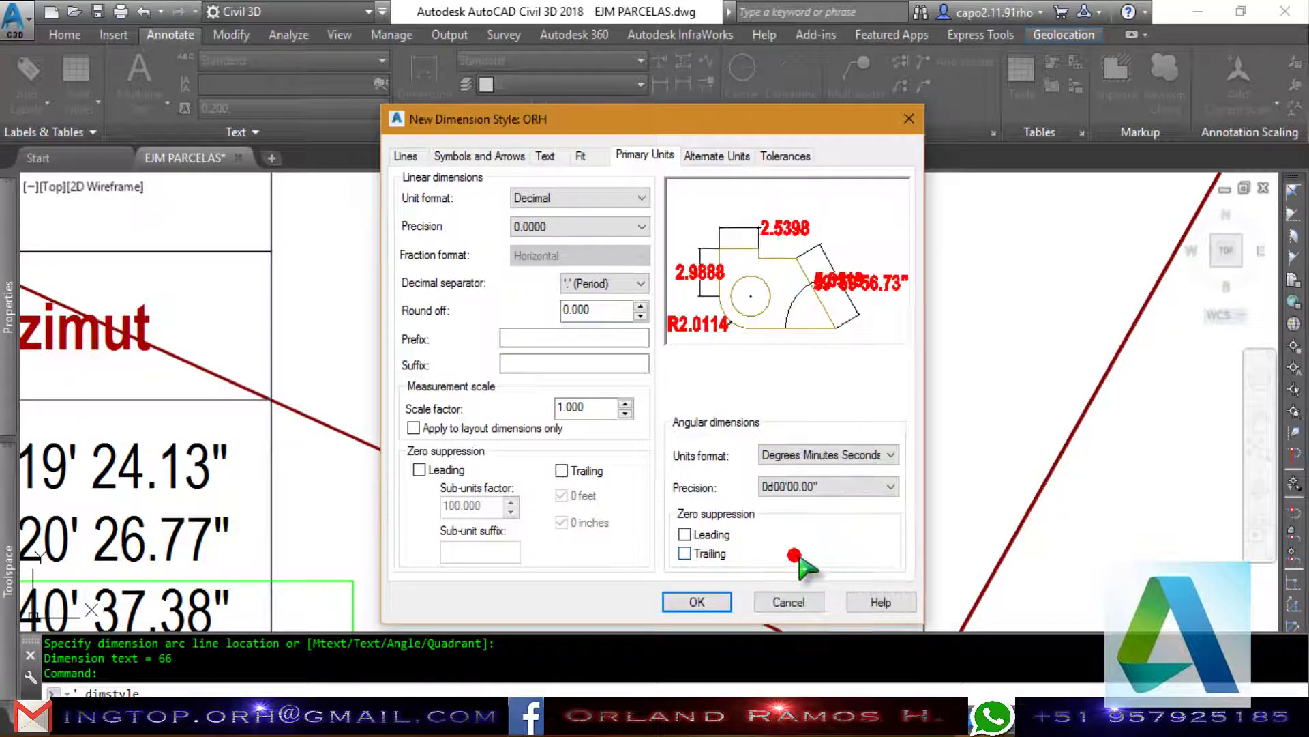
Review ORH's text, arrow and line settings and accept the style.
click(561, 164)
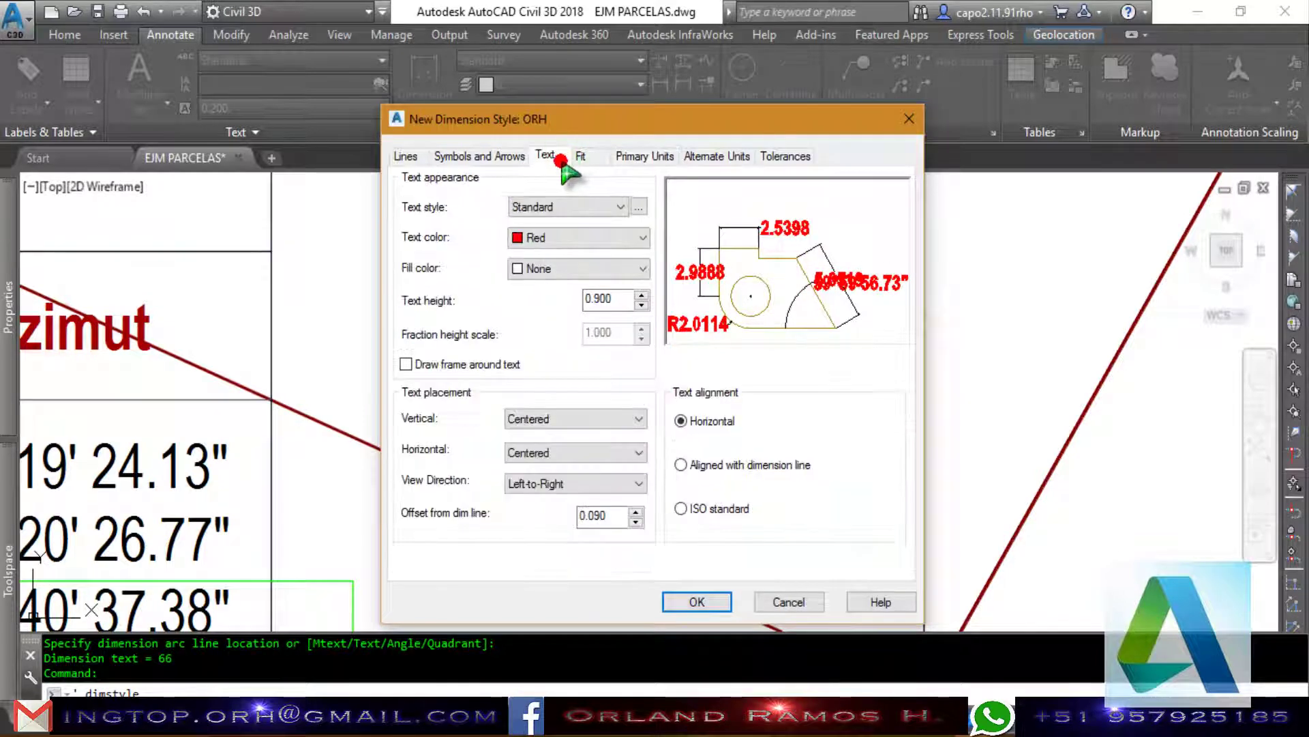
click(501, 162)
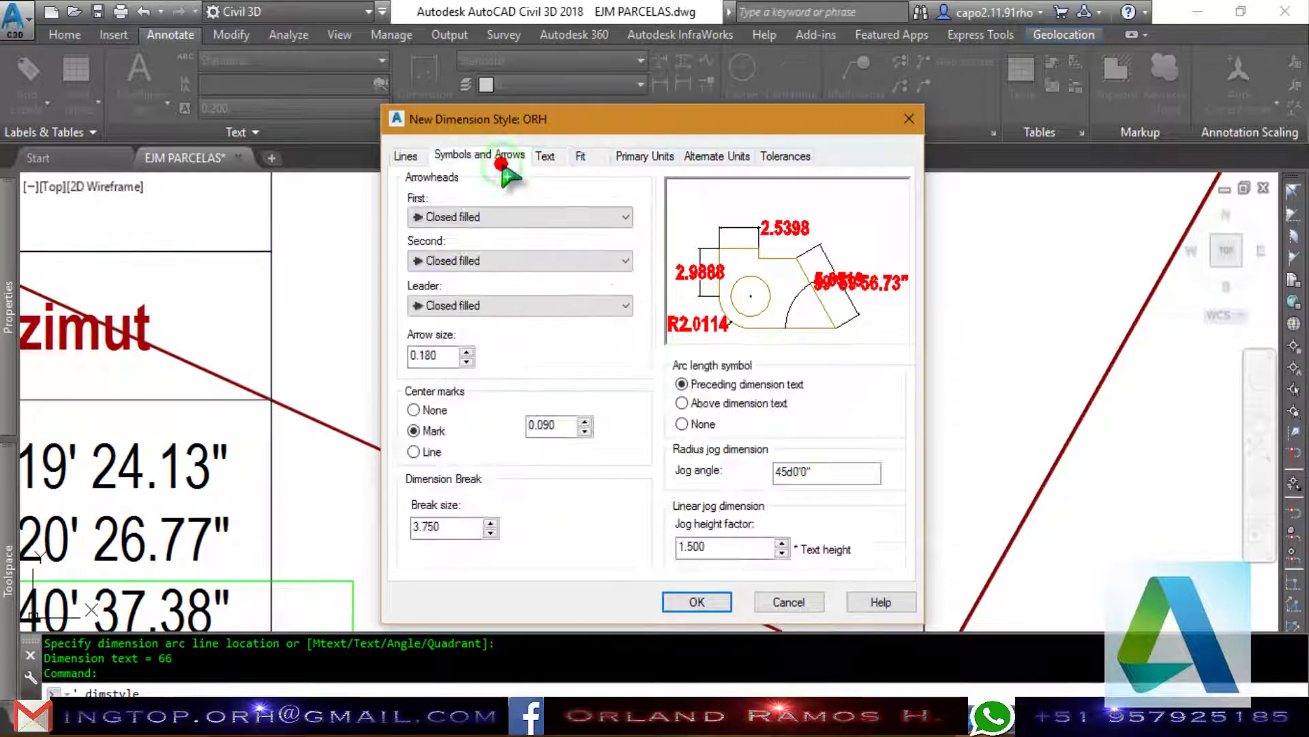
click(406, 156)
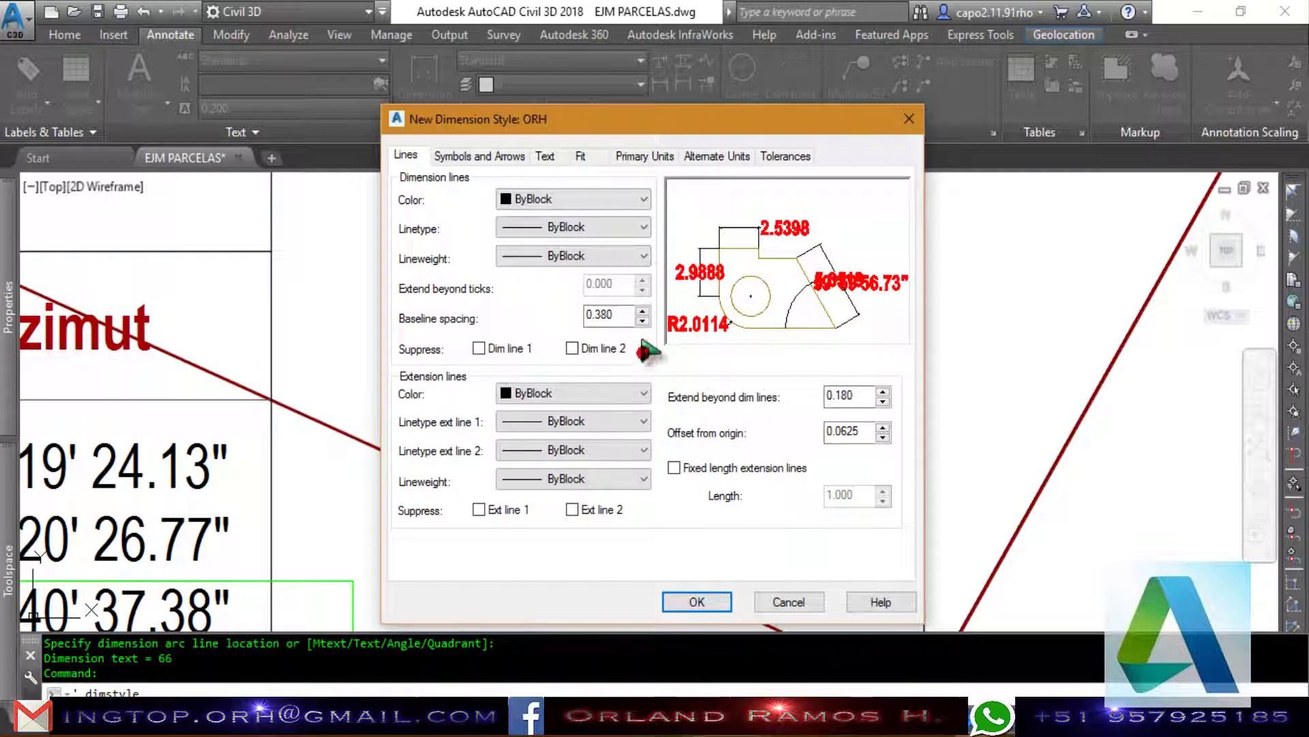
click(698, 599)
Make ORH the current dimension style, discarding overrides, and close the manager.
click(750, 519)
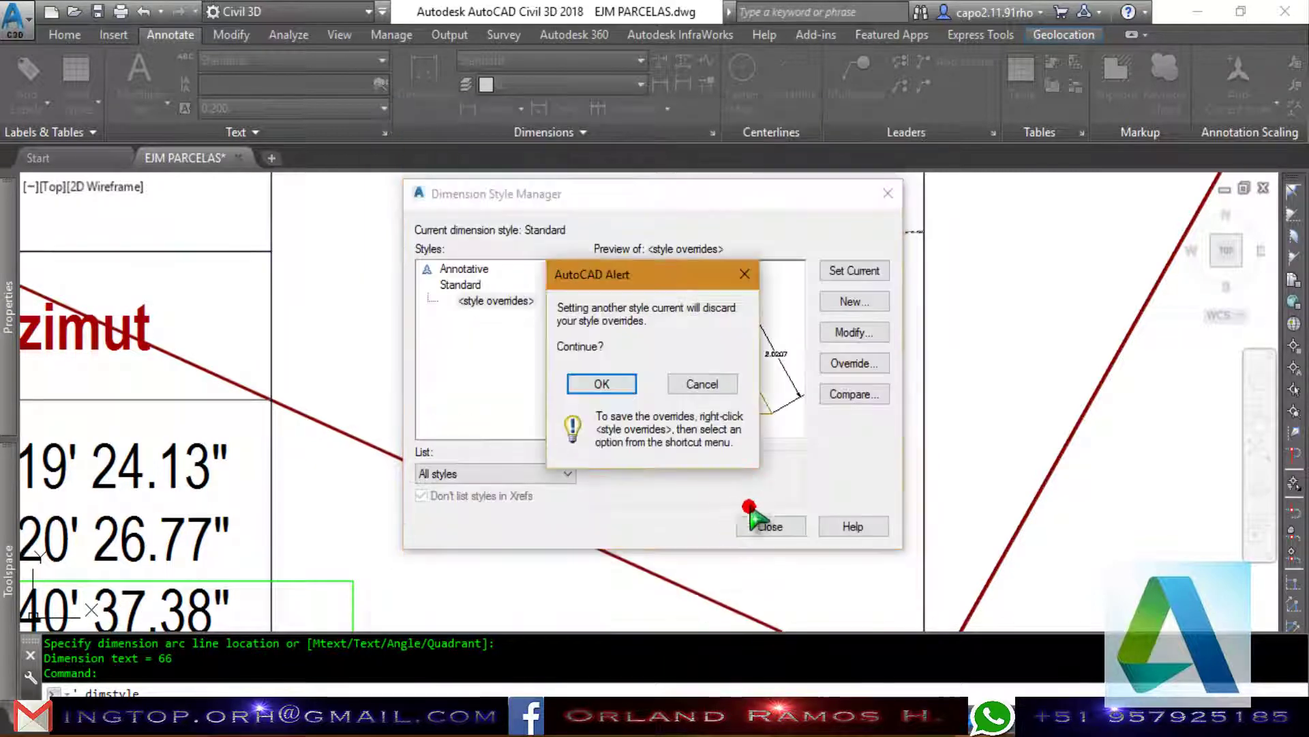
click(612, 380)
click(767, 525)
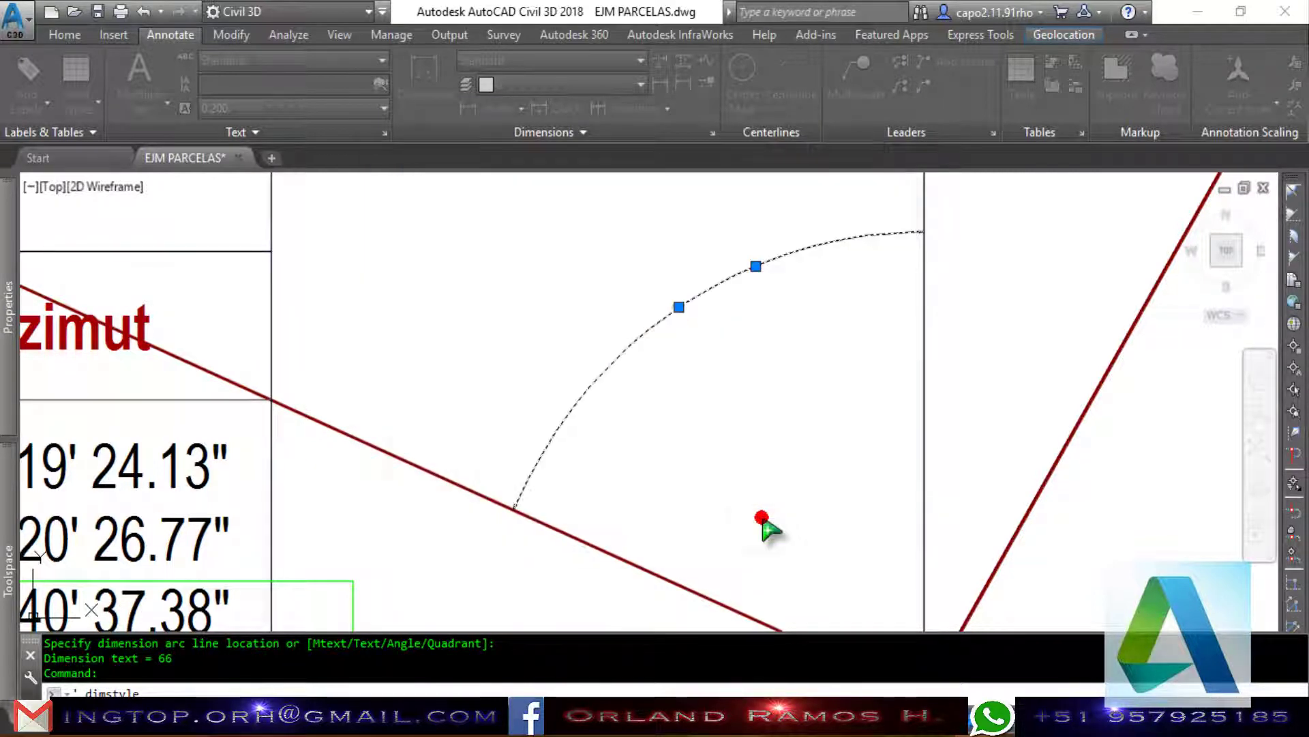
Window-select and erase the old 66° angular dimension near the vertex.
click(690, 339)
click(657, 234)
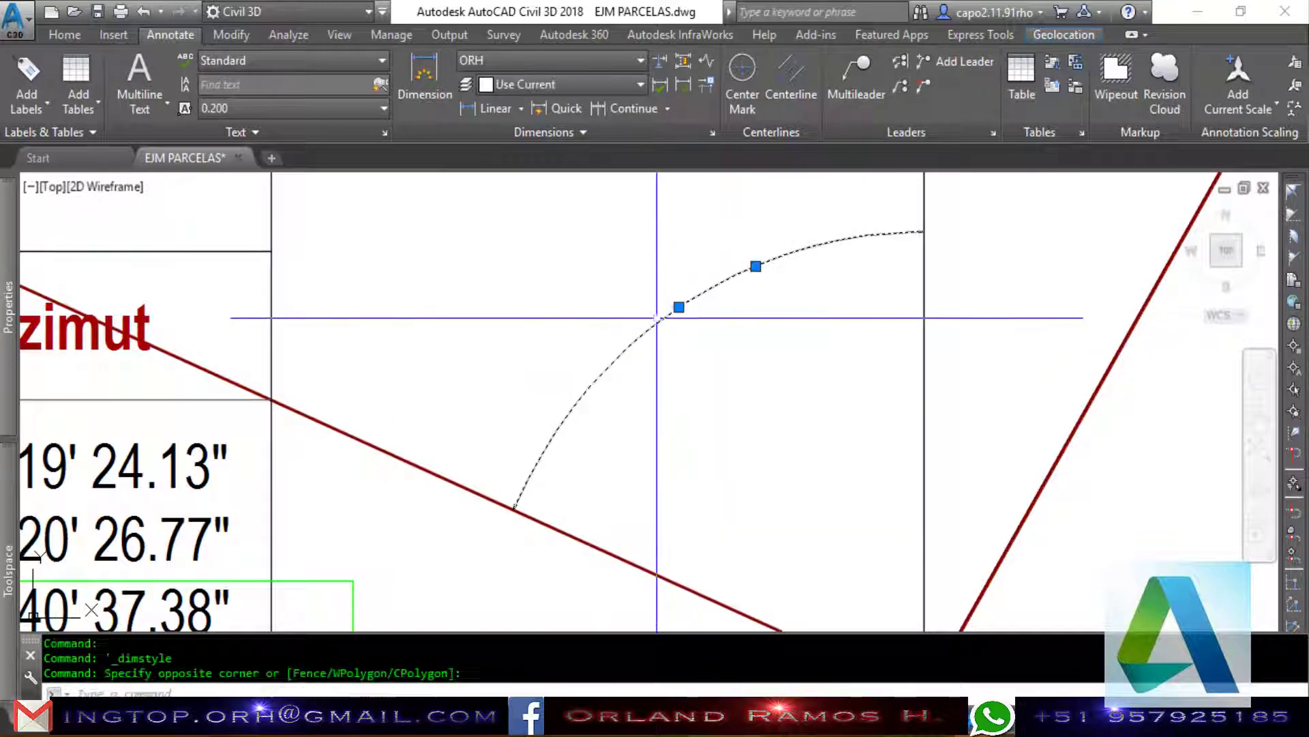
key(Delete)
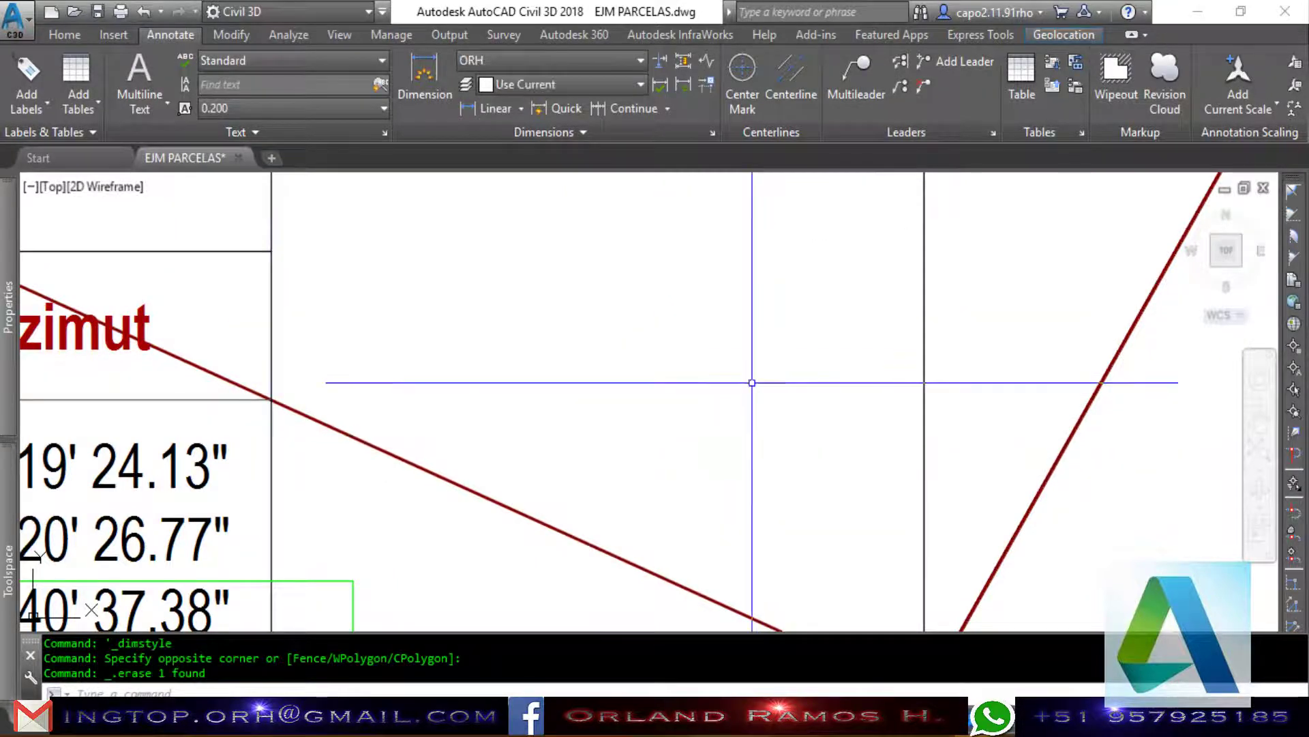
text(DAN)
key(Return)
Dimension the angle from the vertical north line to the long red line: 66°19'22.62".
scroll(753, 380, down, 5)
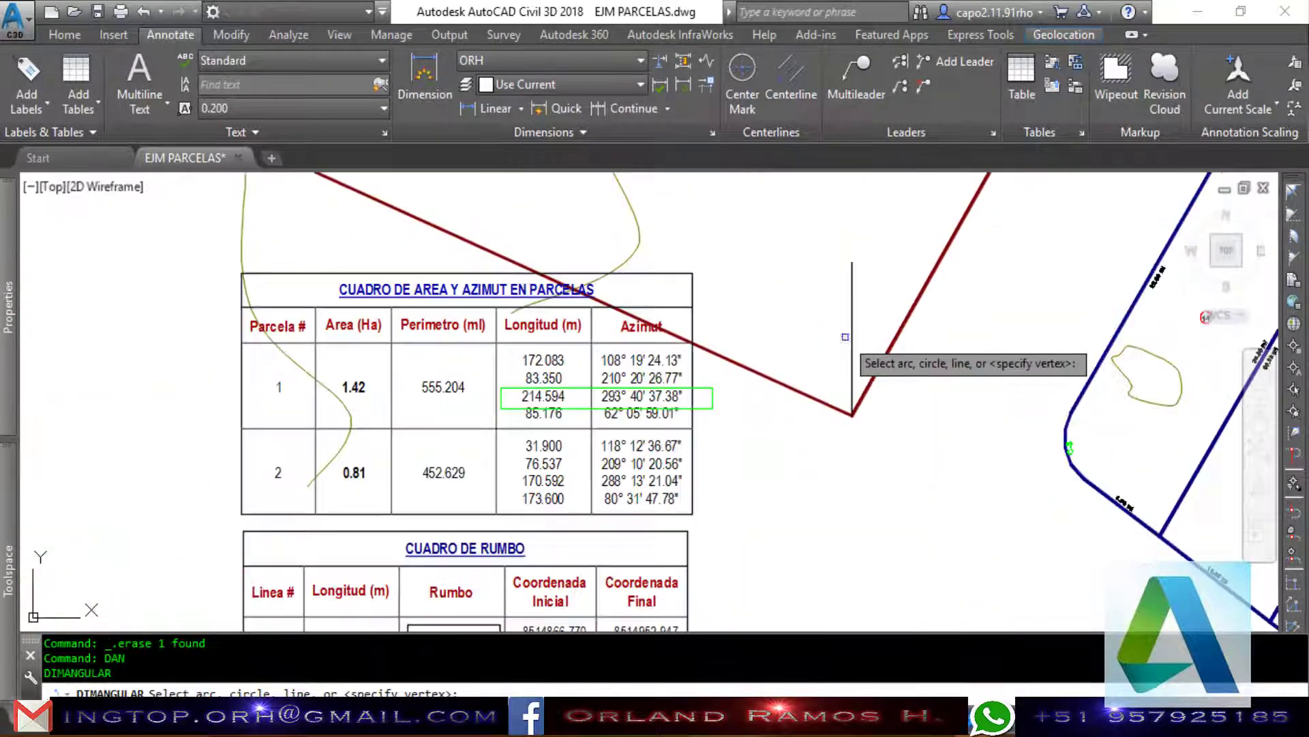
click(852, 327)
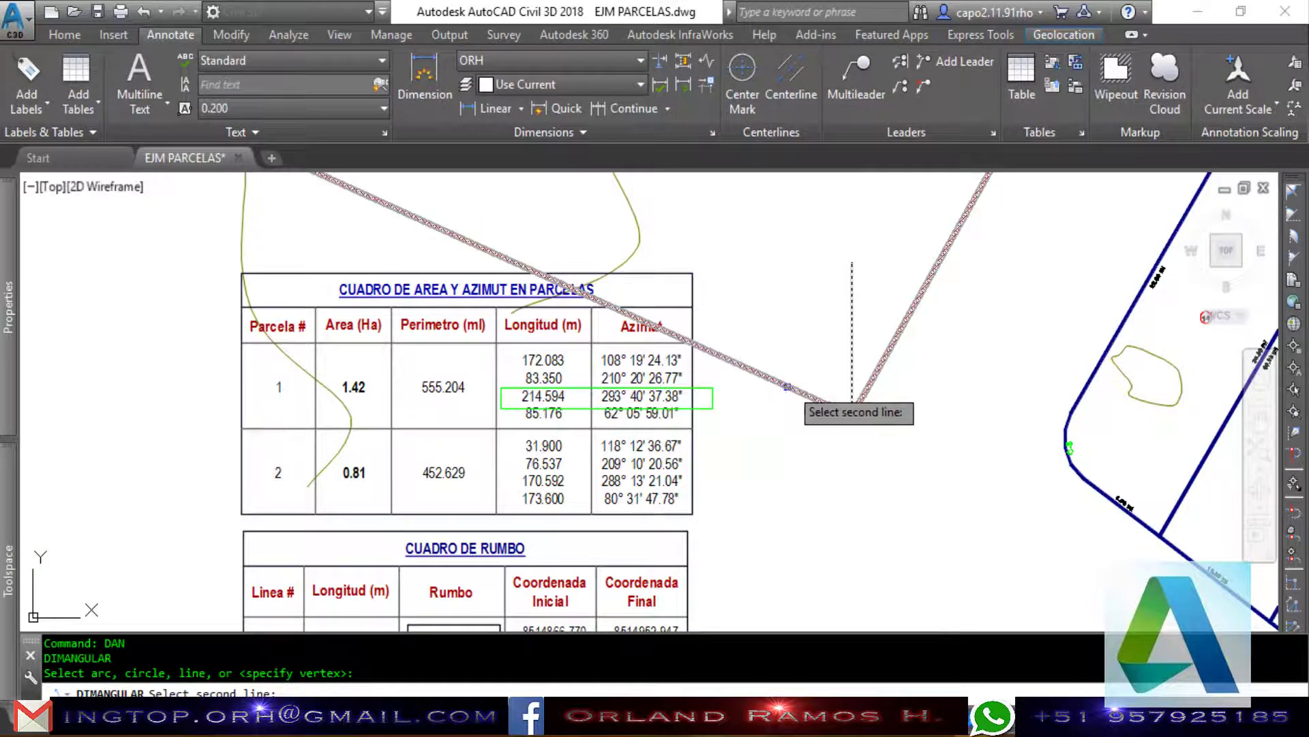
click(805, 389)
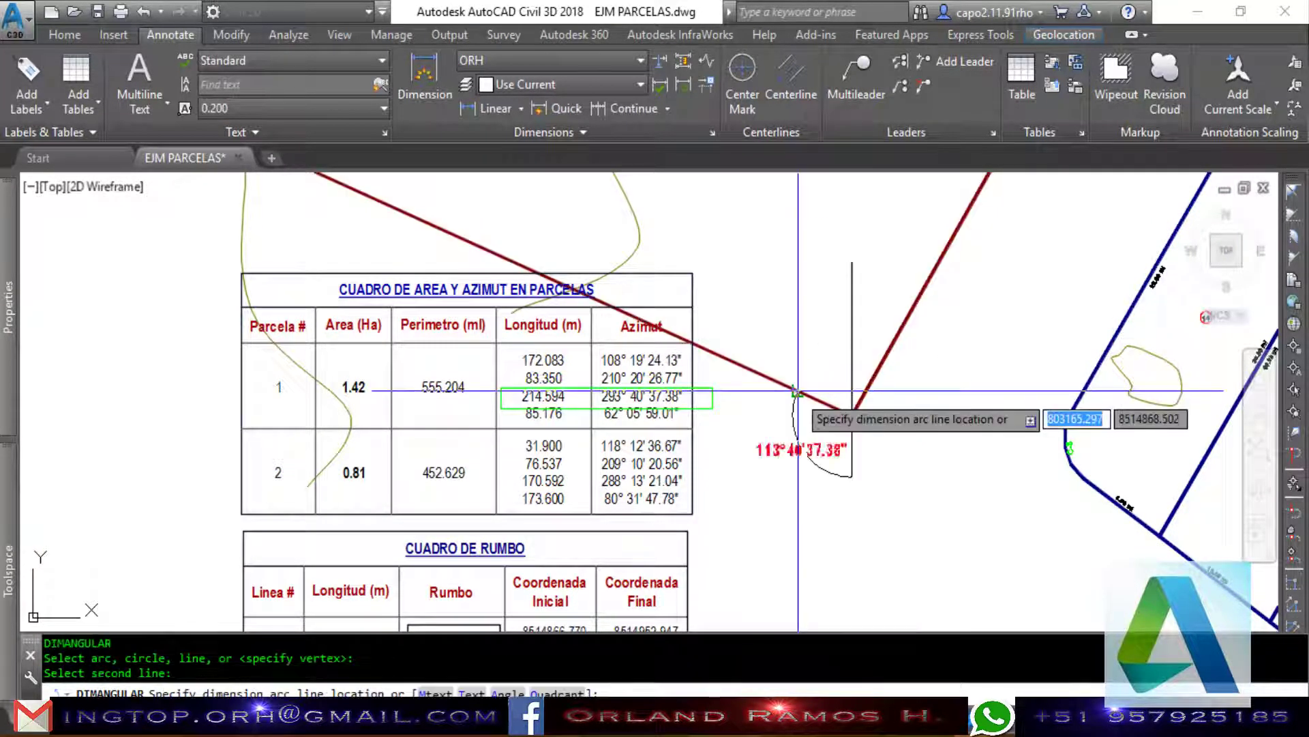
scroll(767, 327, up, 4)
click(781, 281)
Zoom around to compare the 66°19'22.62" angle with the L-1 bearing N66°19'22.62"W.
scroll(784, 283, down, 2)
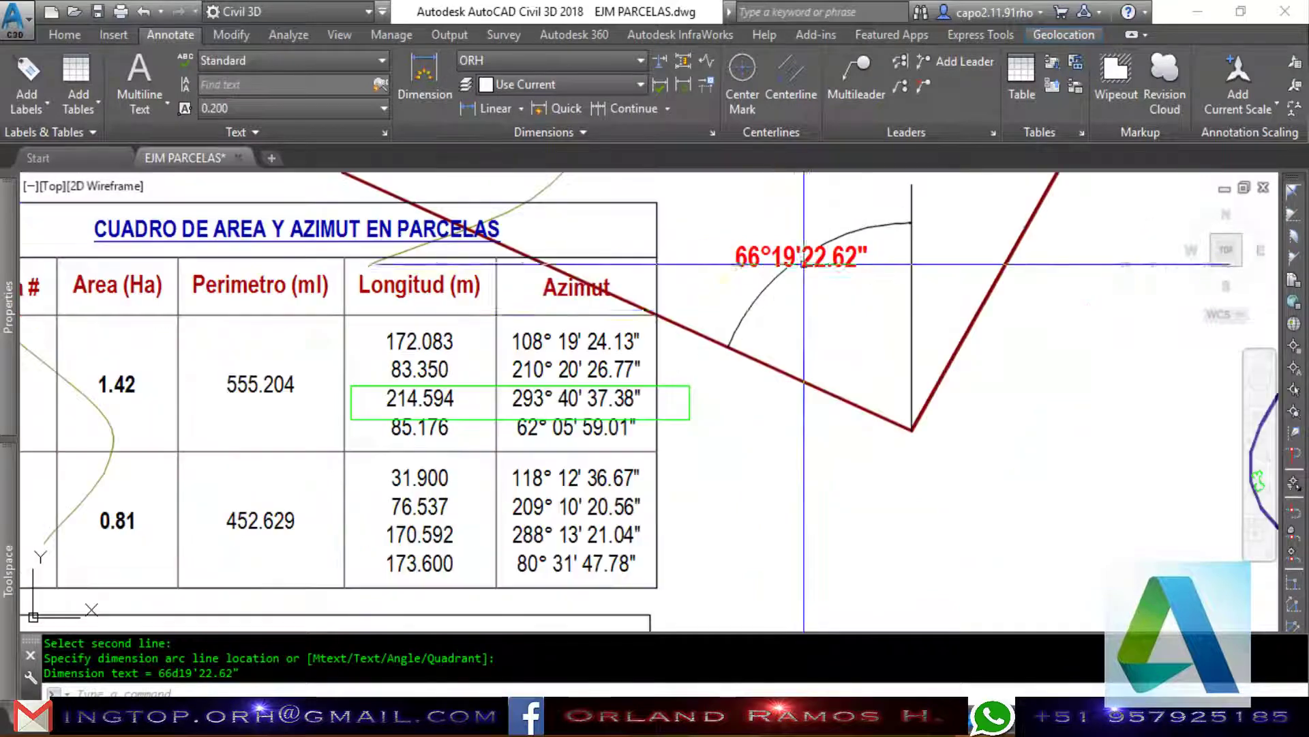
scroll(790, 227, up, 2)
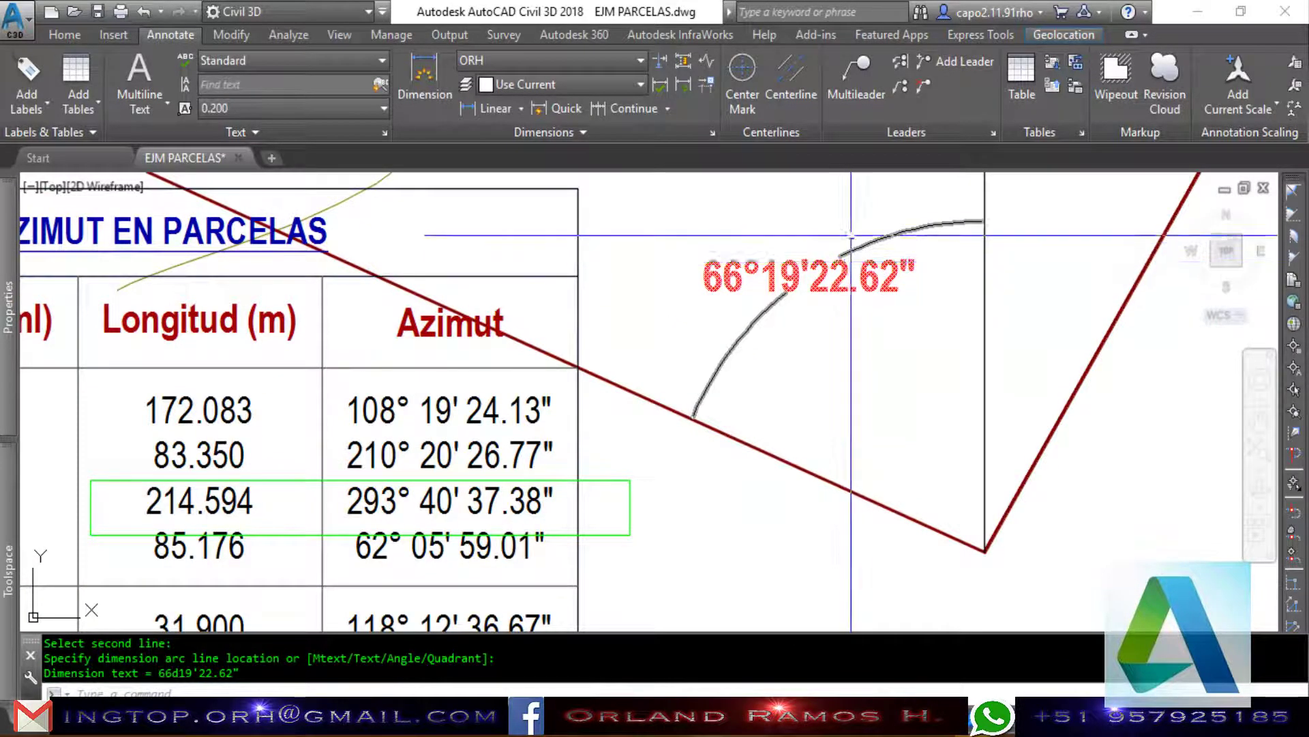
scroll(701, 359, down, 5)
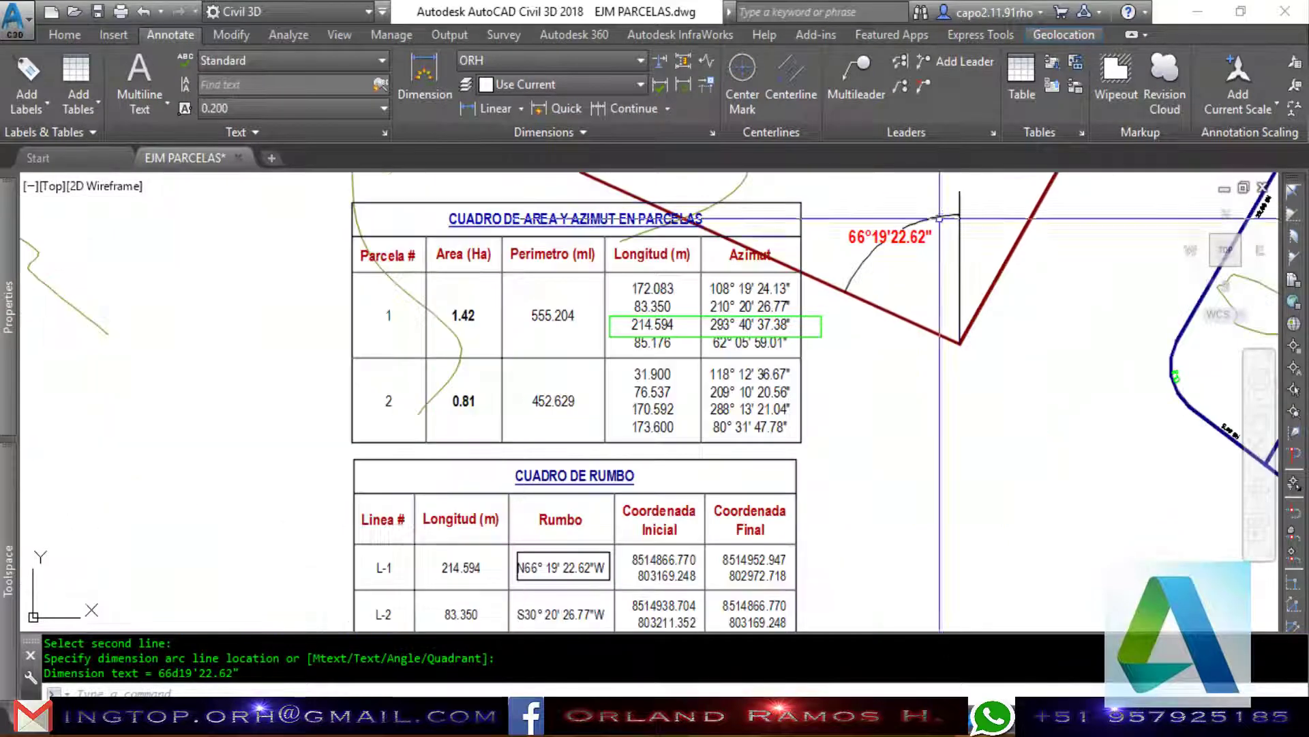
scroll(580, 563, up, 3)
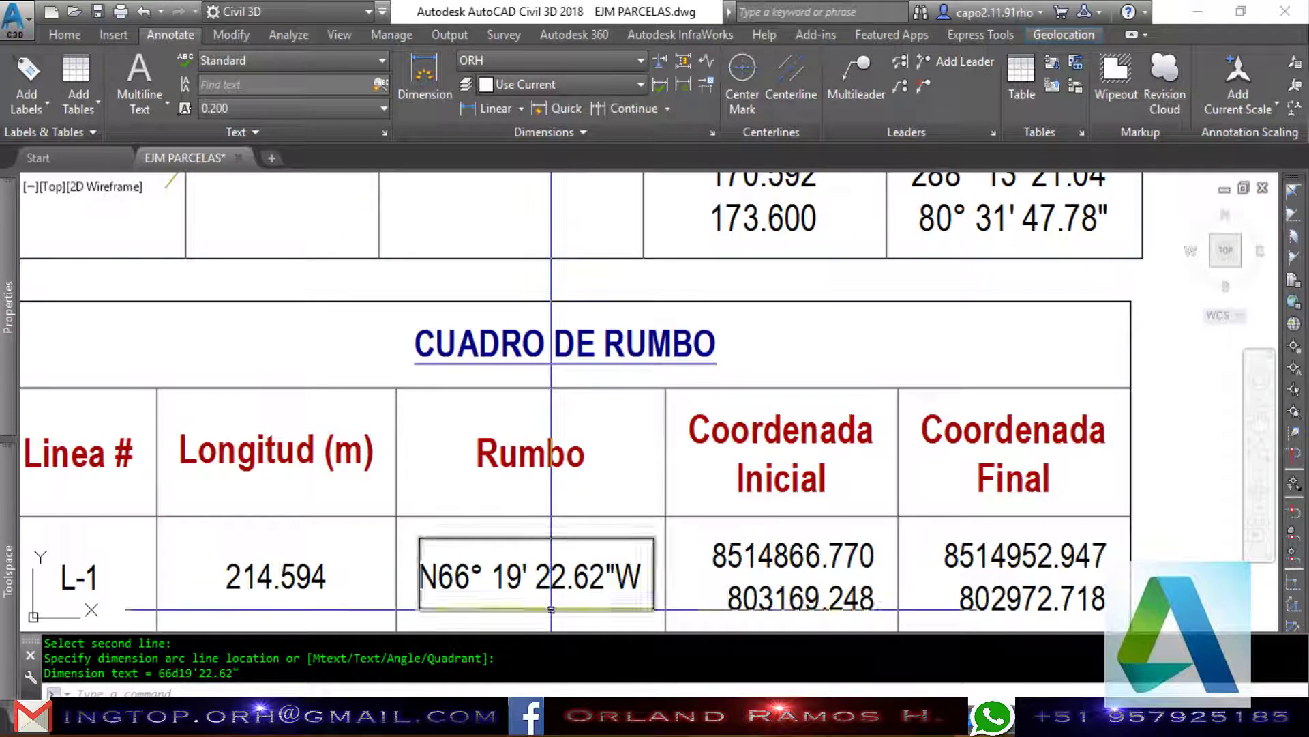
scroll(558, 617, up, 2)
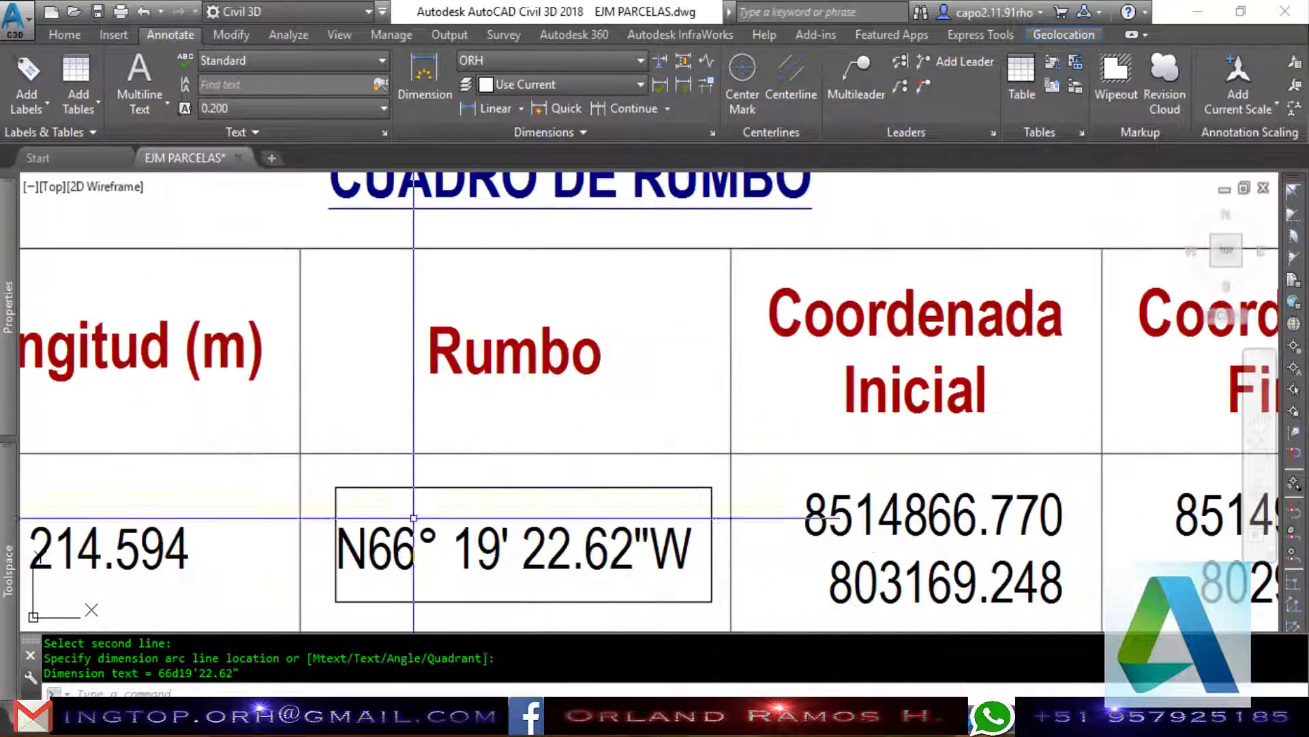
scroll(542, 533, down, 3)
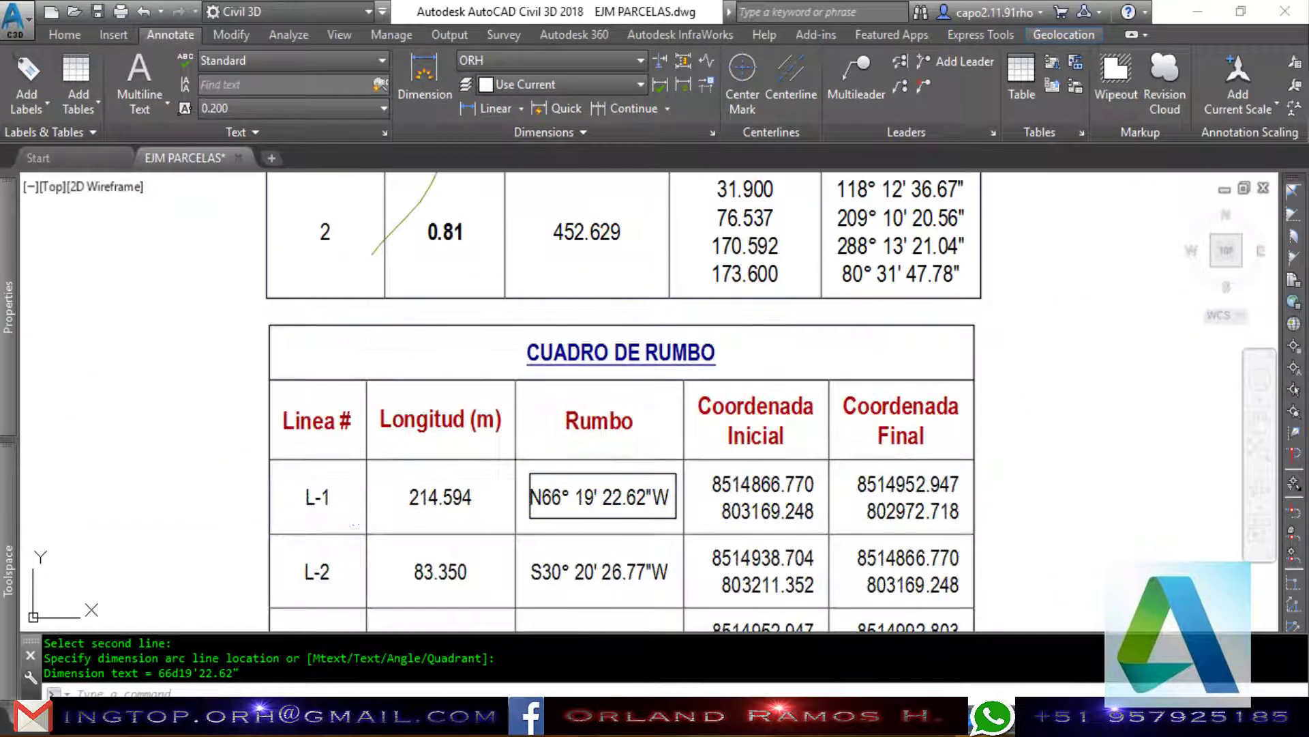
scroll(286, 534, up, 2)
scroll(286, 534, down, 2)
scroll(553, 341, down, 1)
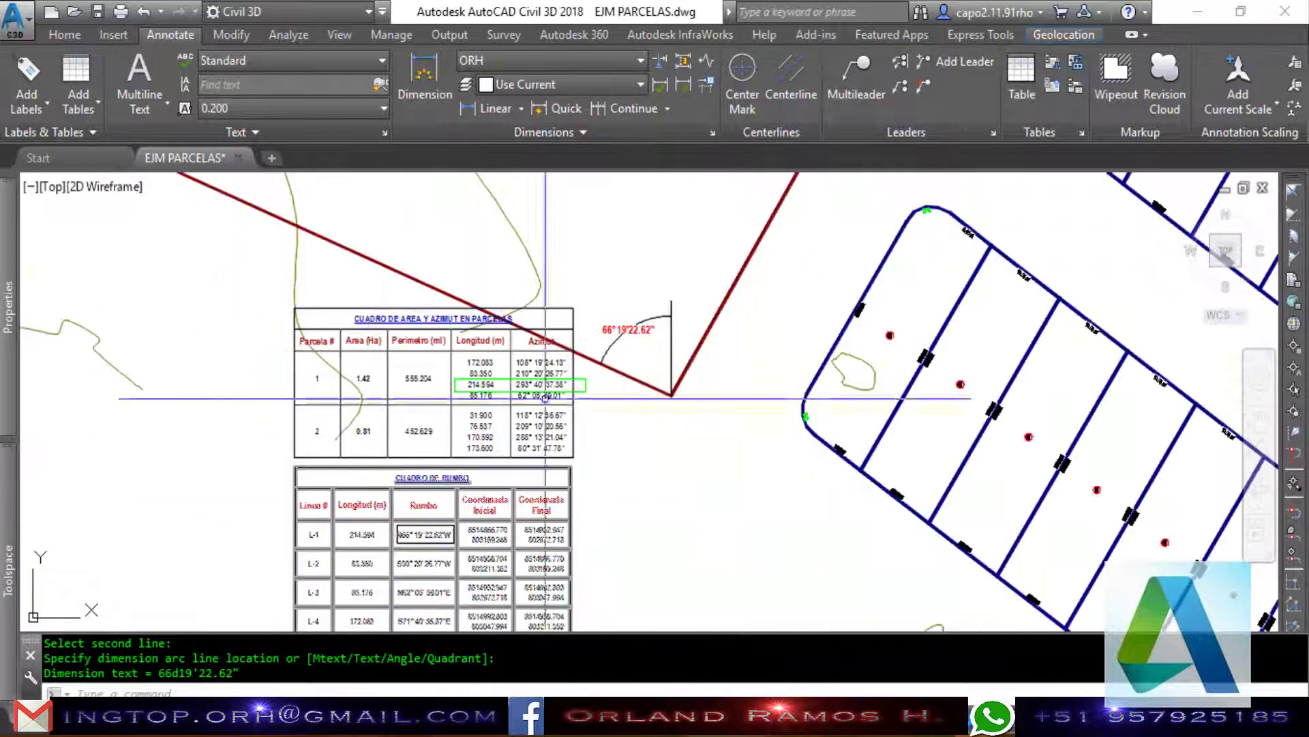
scroll(550, 328, up, 2)
scroll(627, 409, up, 1)
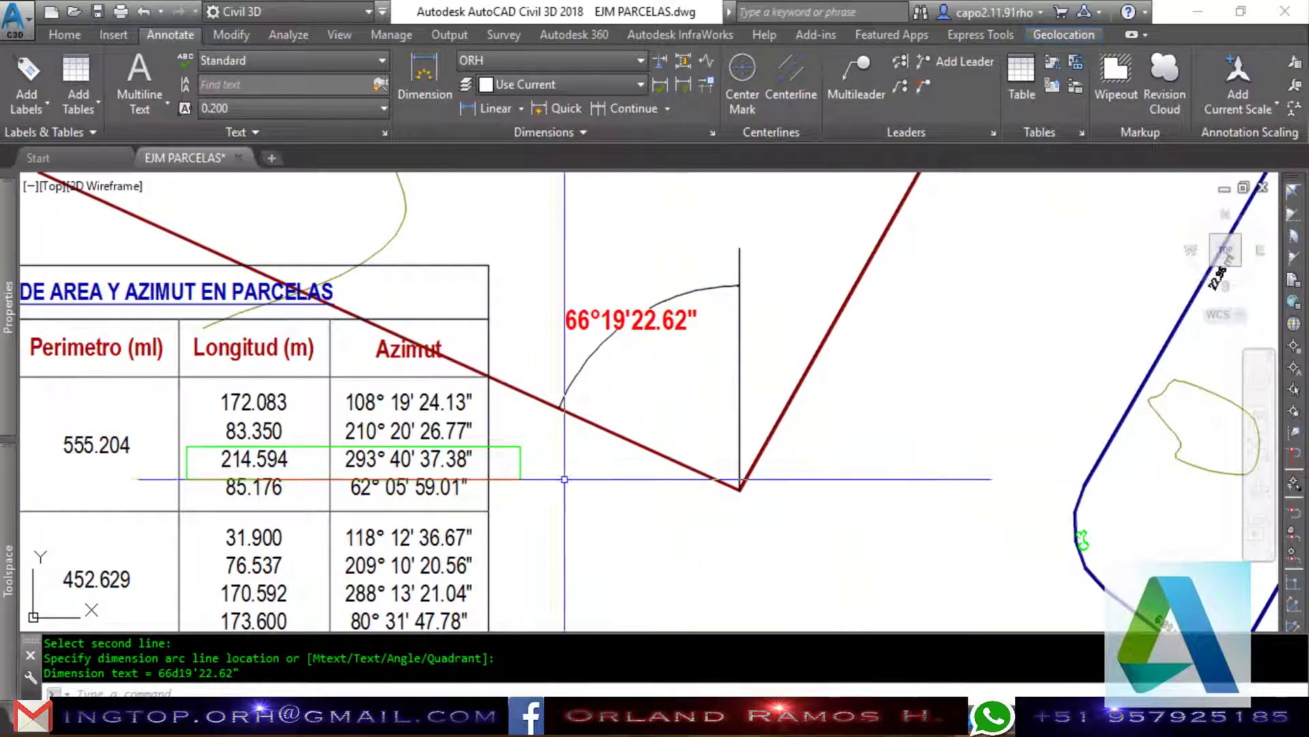
scroll(374, 460, up, 2)
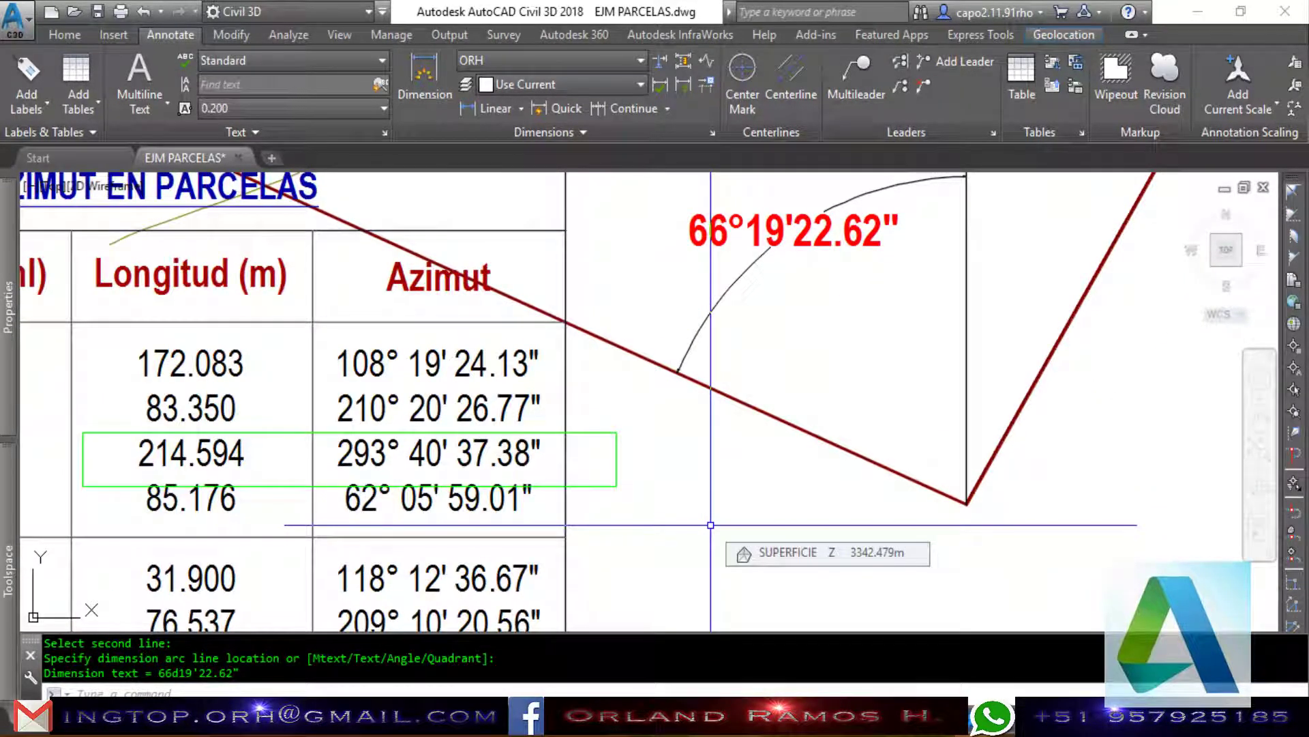
scroll(711, 525, down, 1)
text(CI)
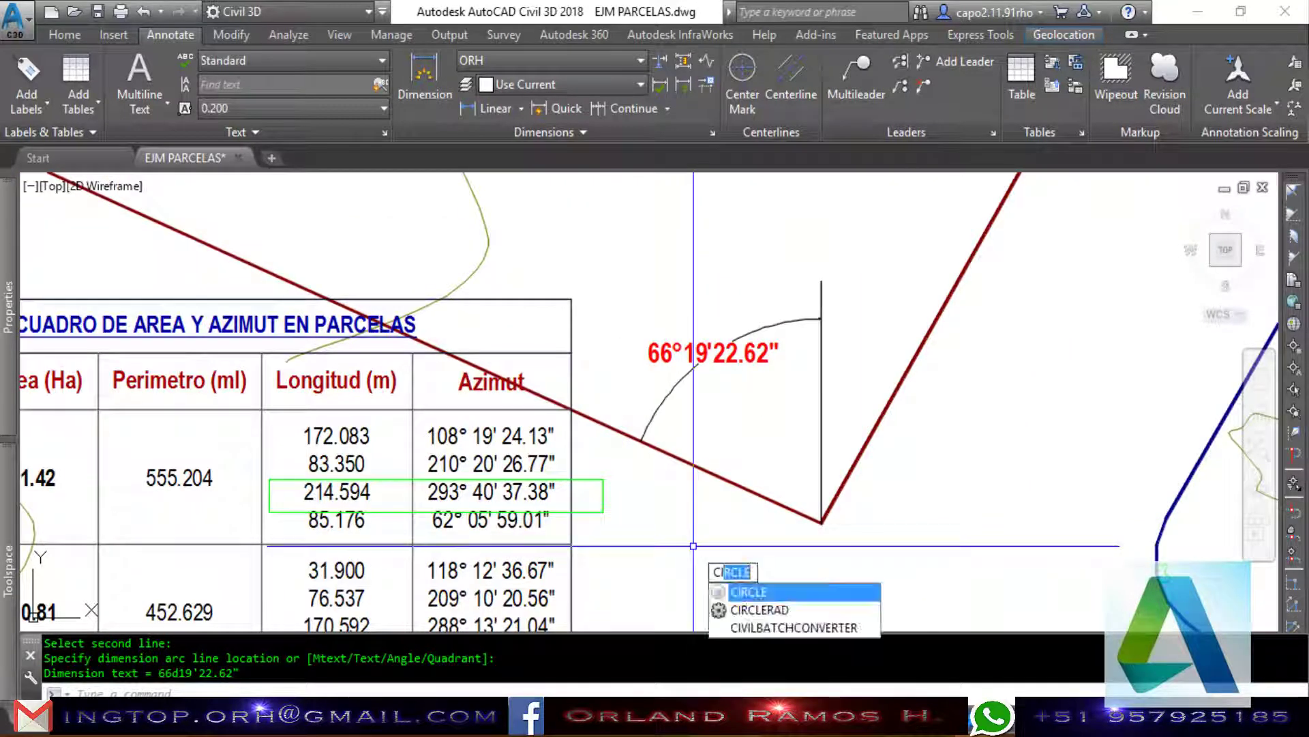
Draw a helper circle centred on the parcel vertex.
key(Return)
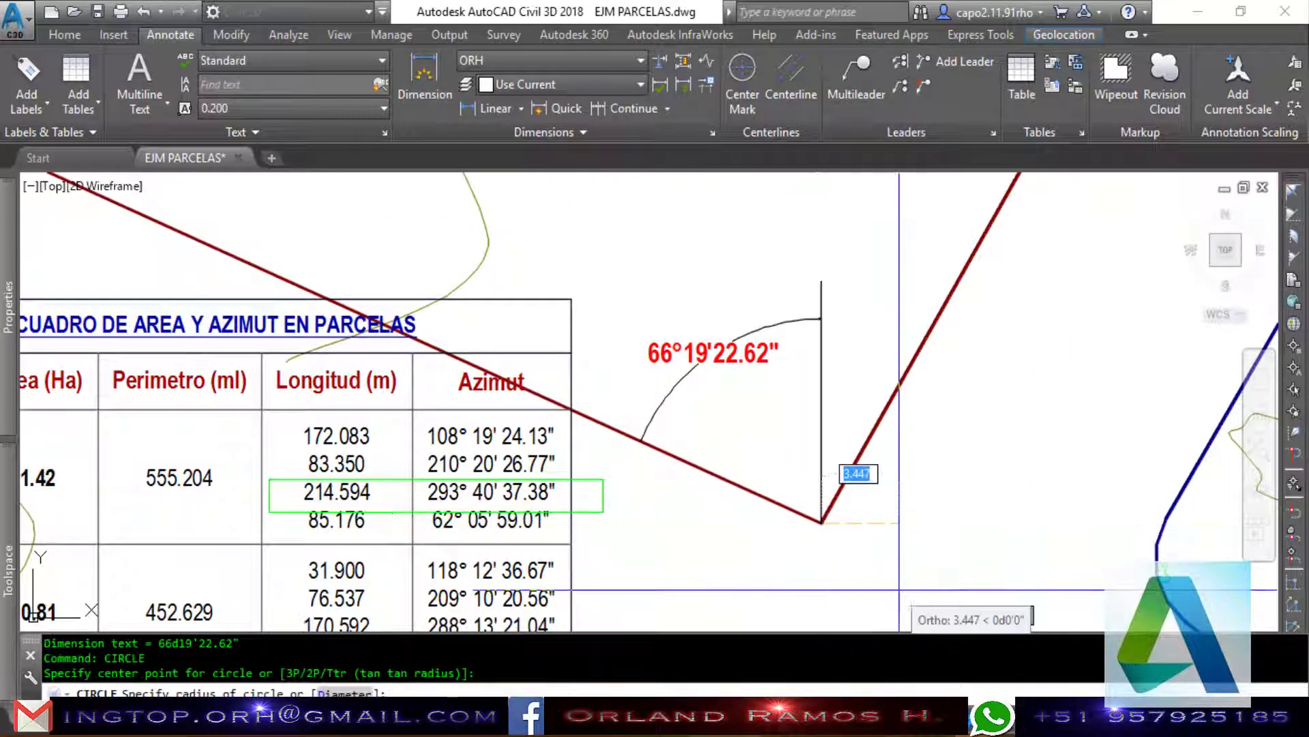
click(821, 523)
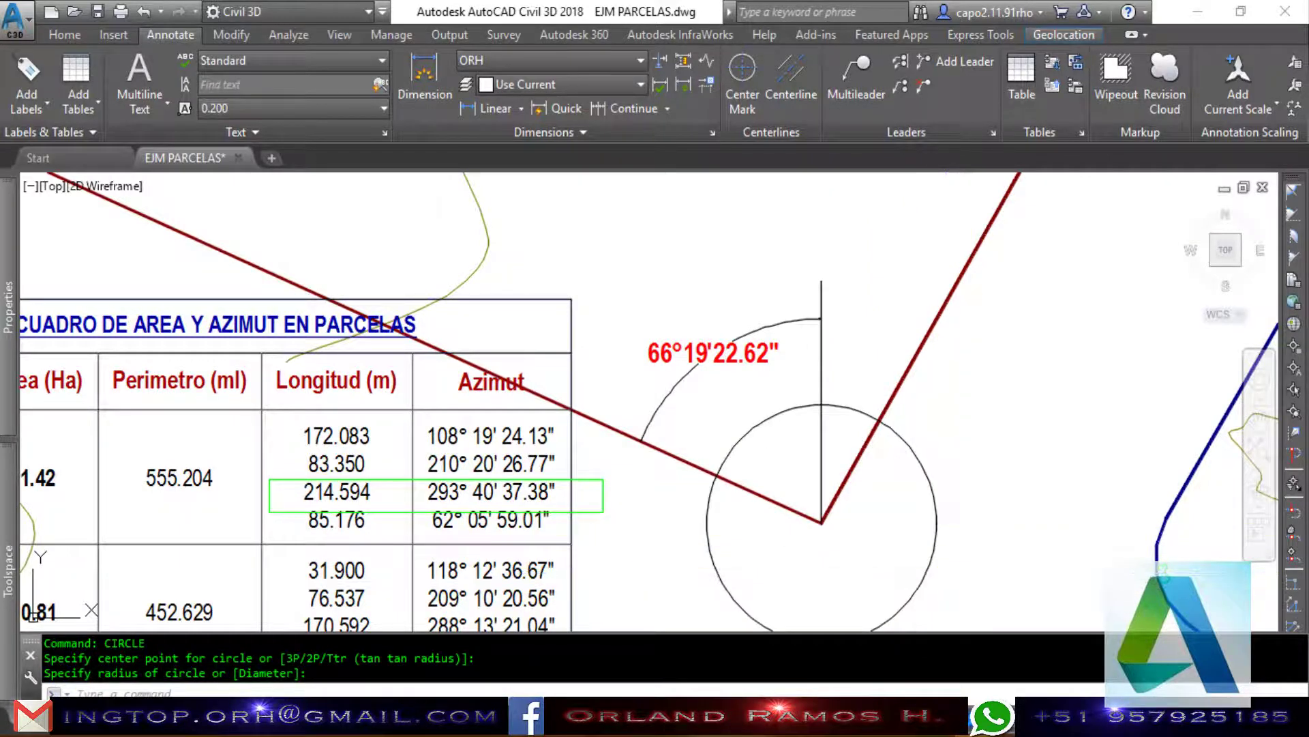
key(Escape)
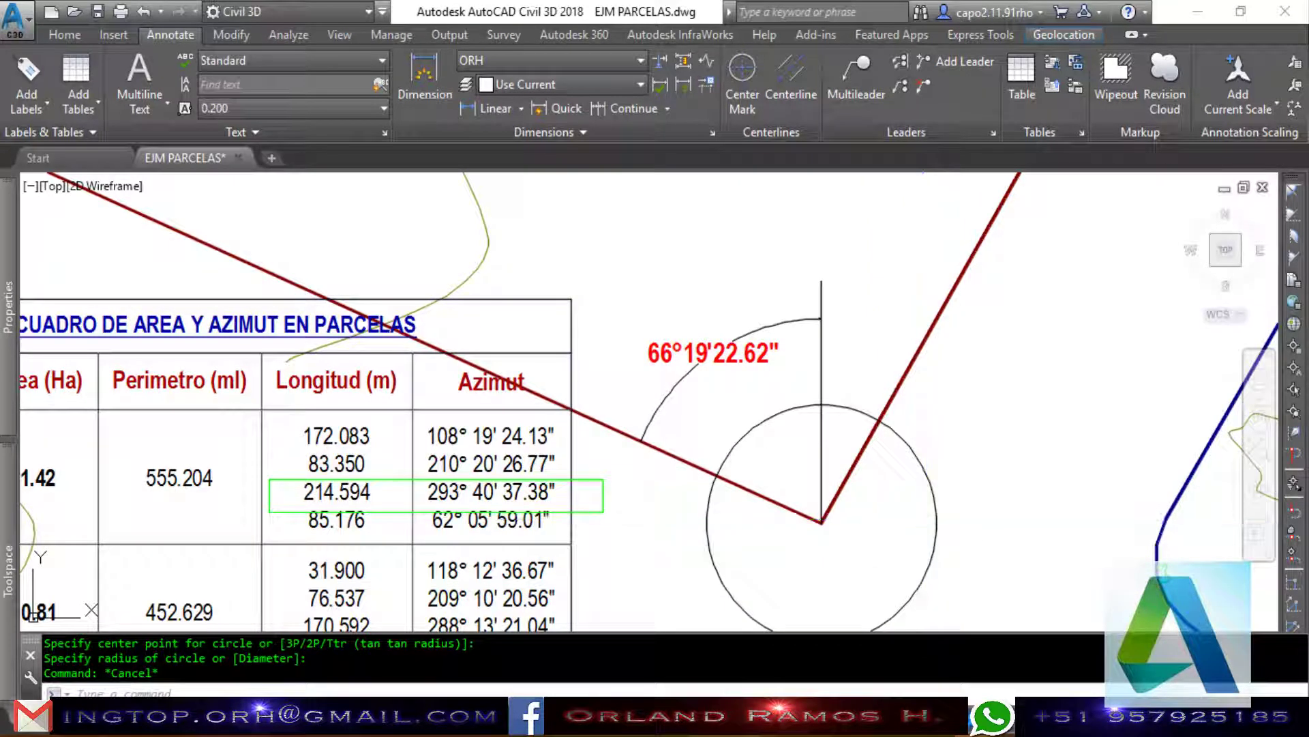
Start a trim with the four edges around the vertex, then cancel it uncut.
text(tr)
key(Return)
click(877, 570)
click(748, 420)
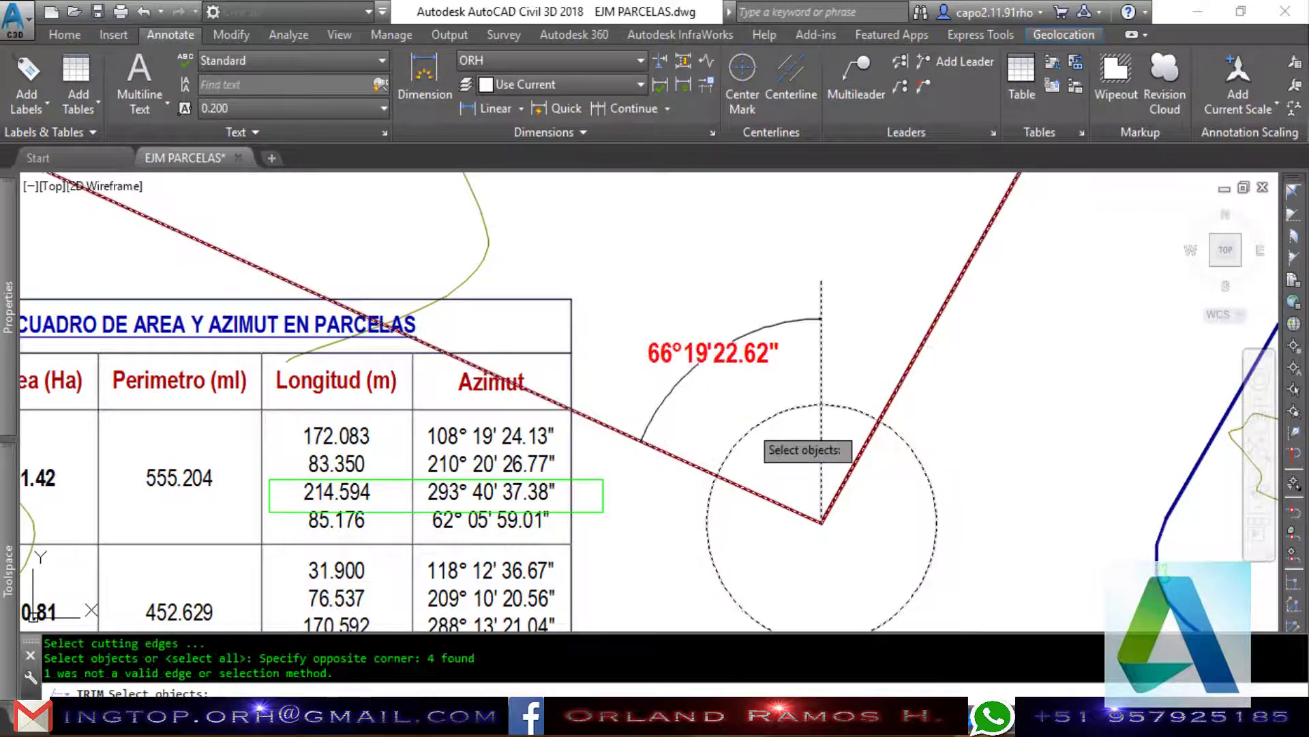
key(Return)
key(Escape)
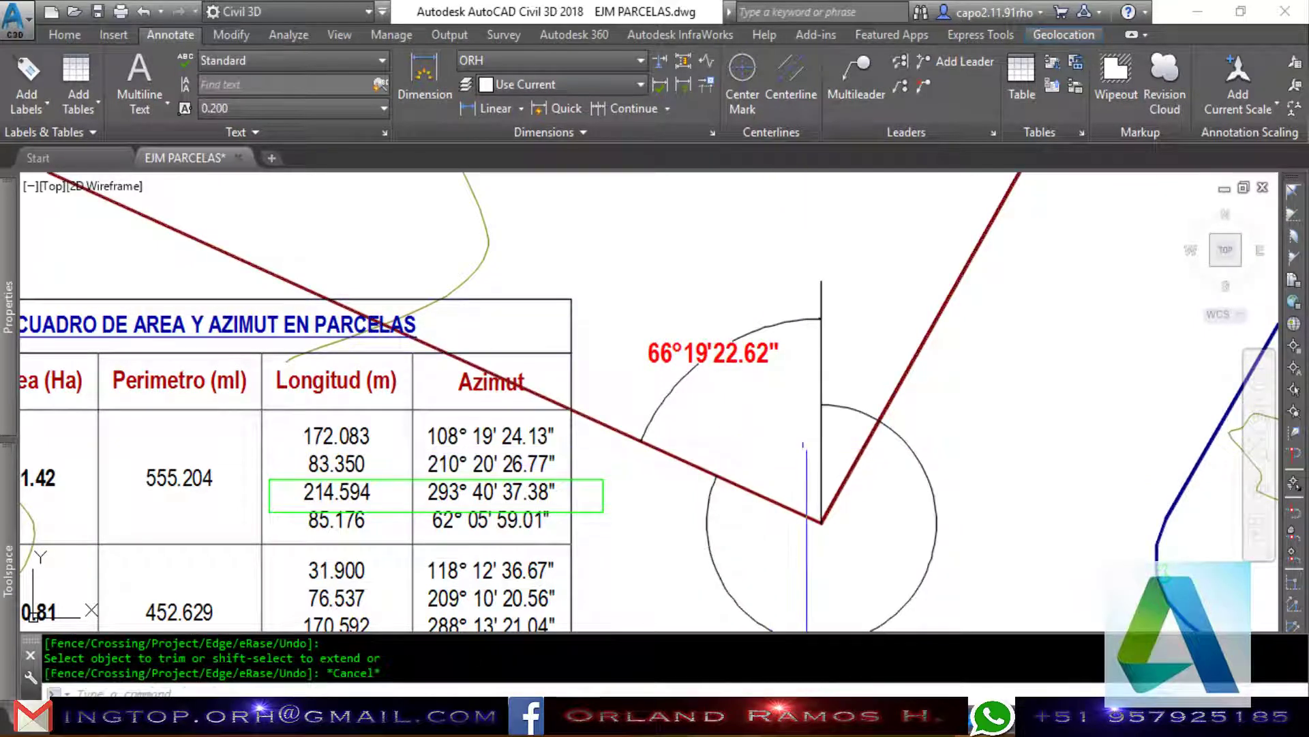
scroll(807, 444, down, 3)
scroll(830, 415, up, 3)
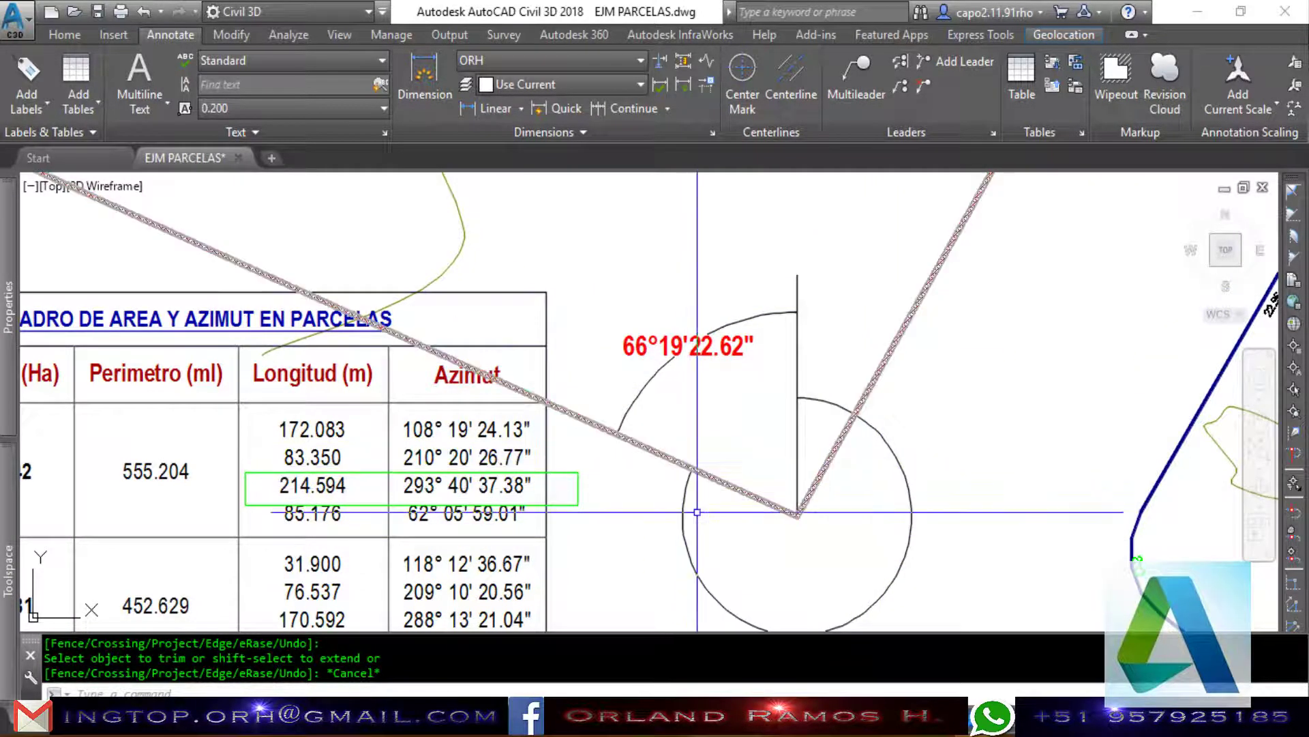
scroll(708, 450, down, 2)
Place a 293°40'37.38" angular dimension around the vertex using the circle.
key(Return)
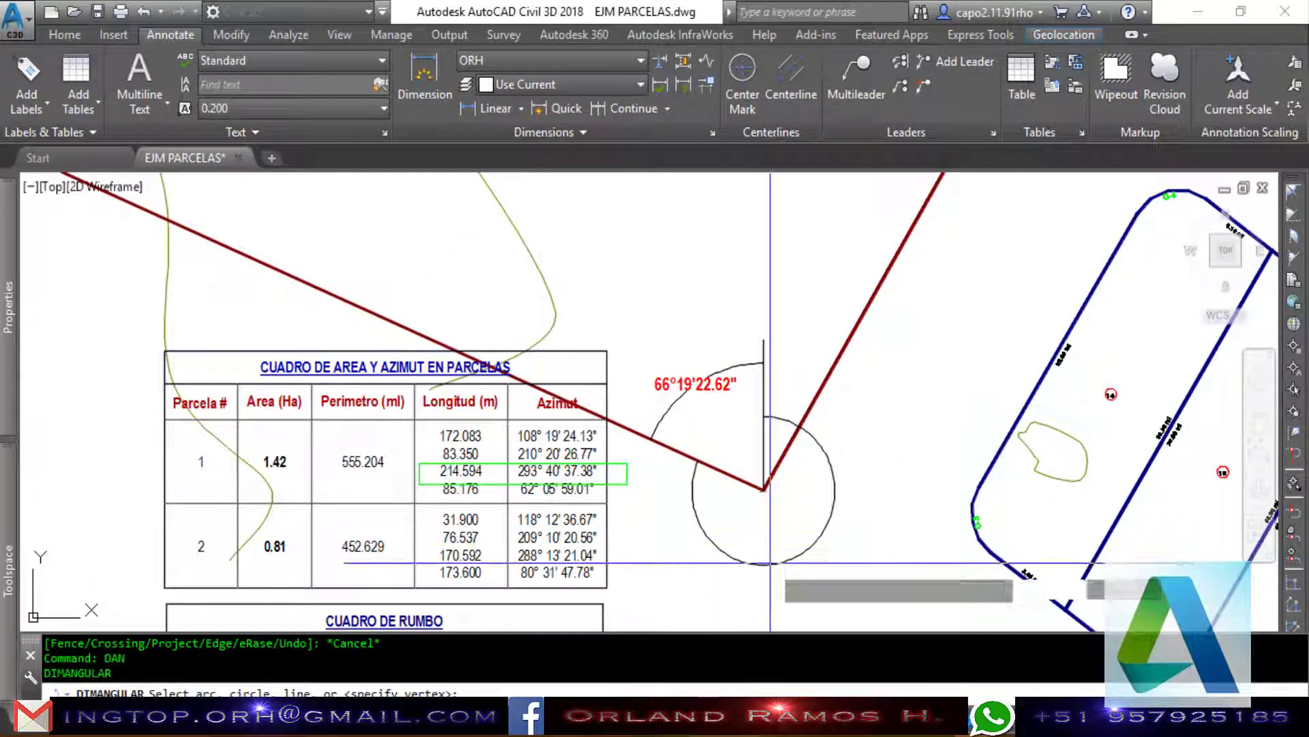
click(770, 563)
scroll(782, 531, up, 2)
click(783, 532)
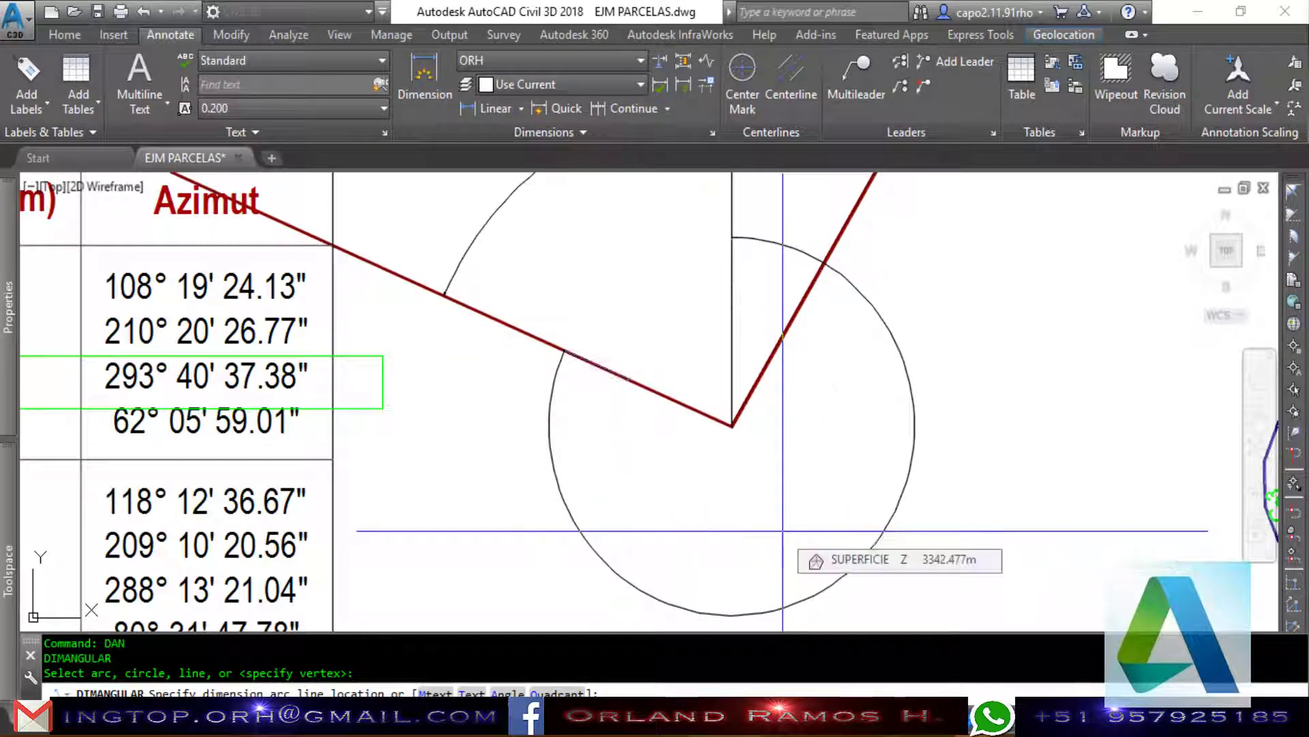
key(Escape)
Crossing-select and delete the helper circle.
click(905, 397)
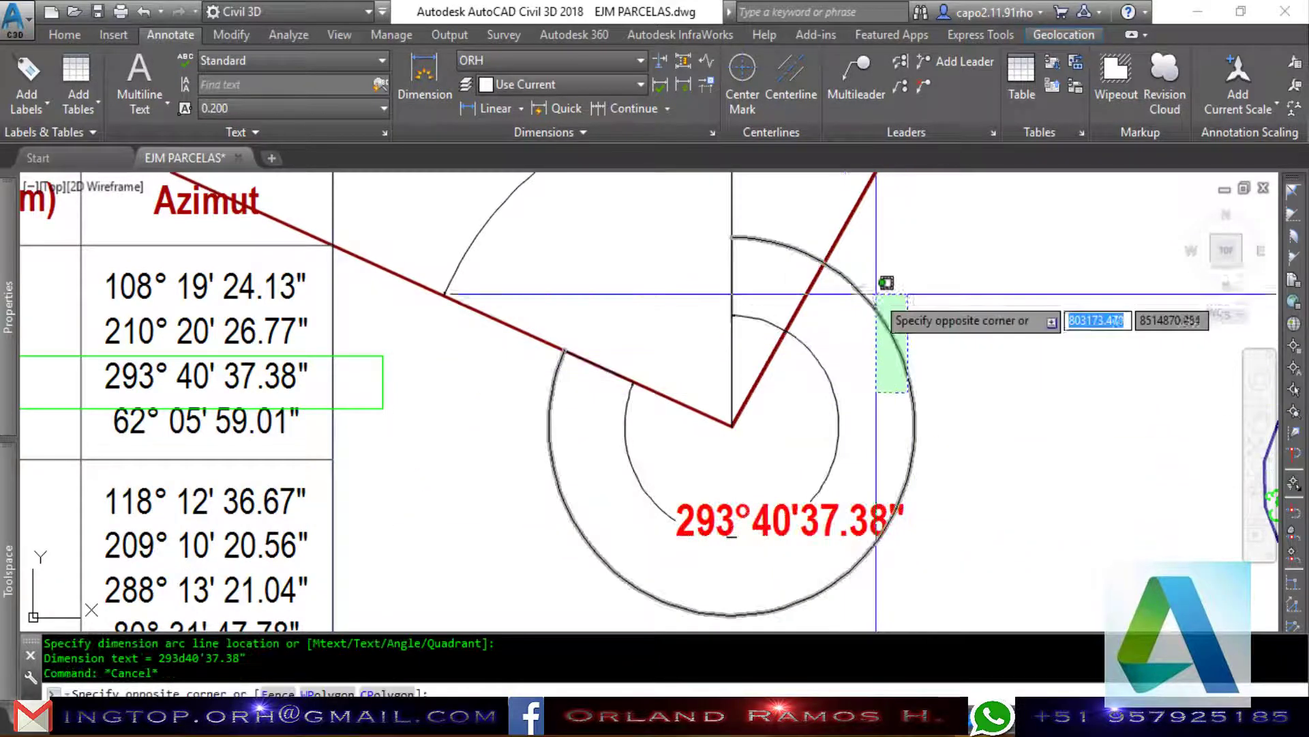
click(873, 280)
key(Delete)
Delete the 293°40'37.38" and 66°19'22.62" angle dimensions at the vertex.
scroll(894, 309, down, 2)
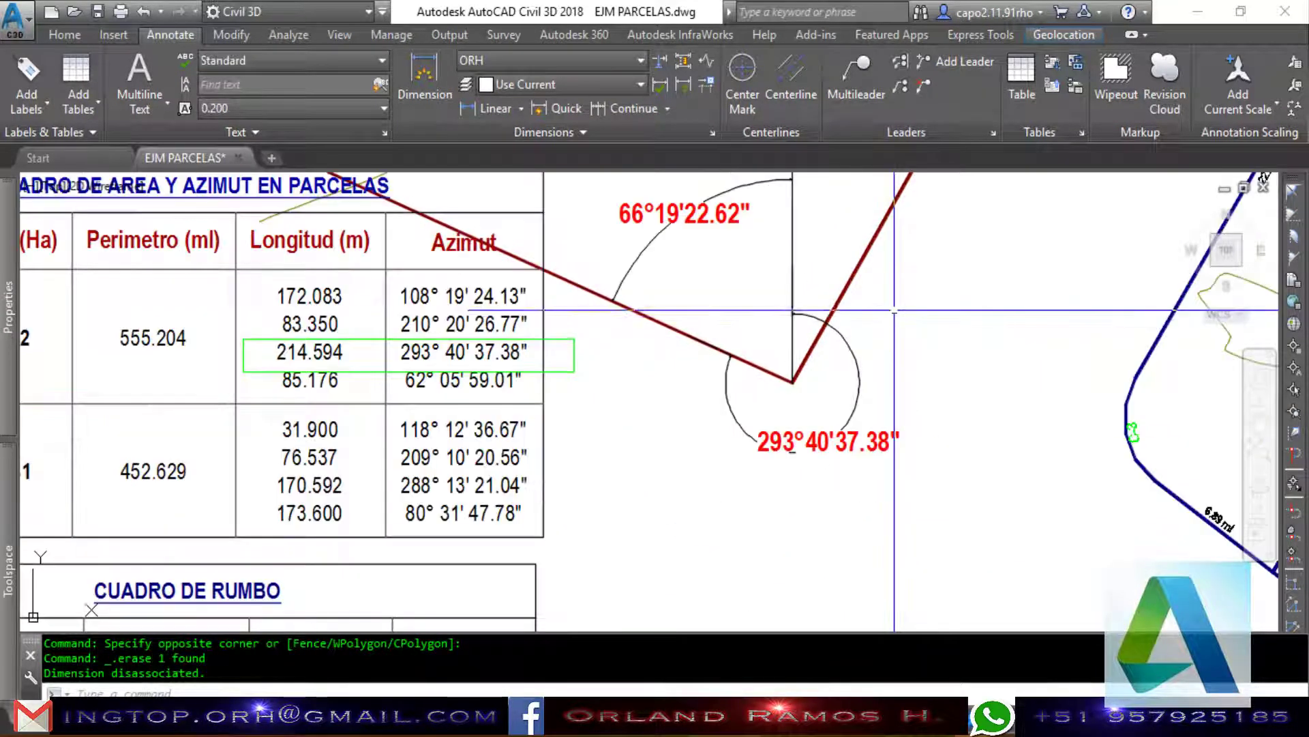
scroll(894, 309, up, 2)
scroll(928, 417, down, 2)
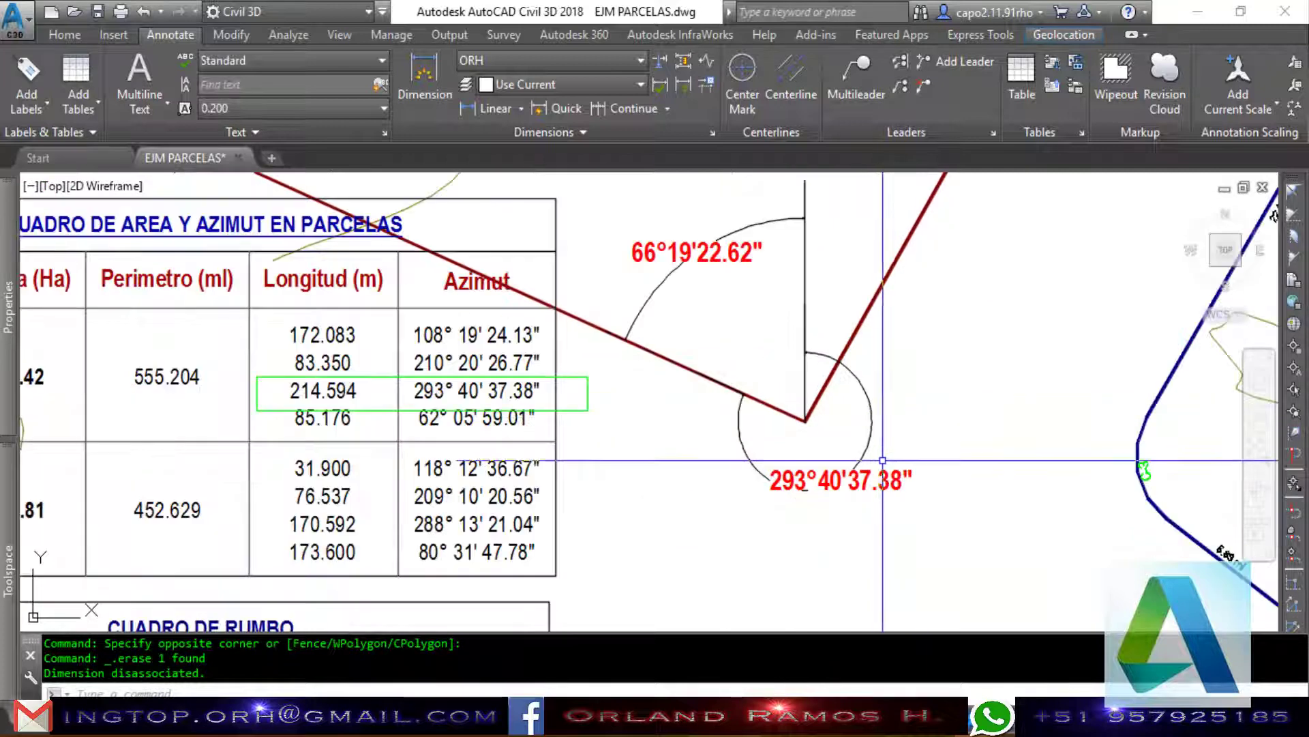
mouse_move(569, 376)
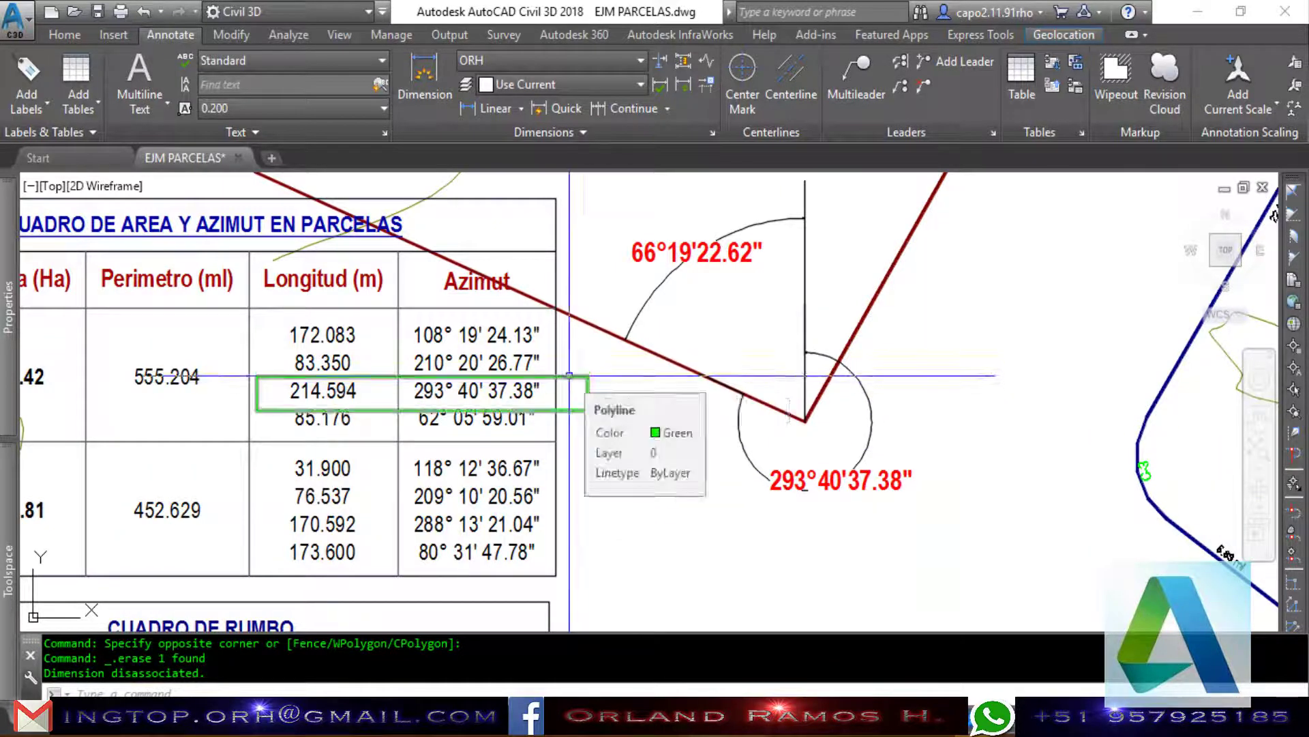
scroll(570, 375, down, 2)
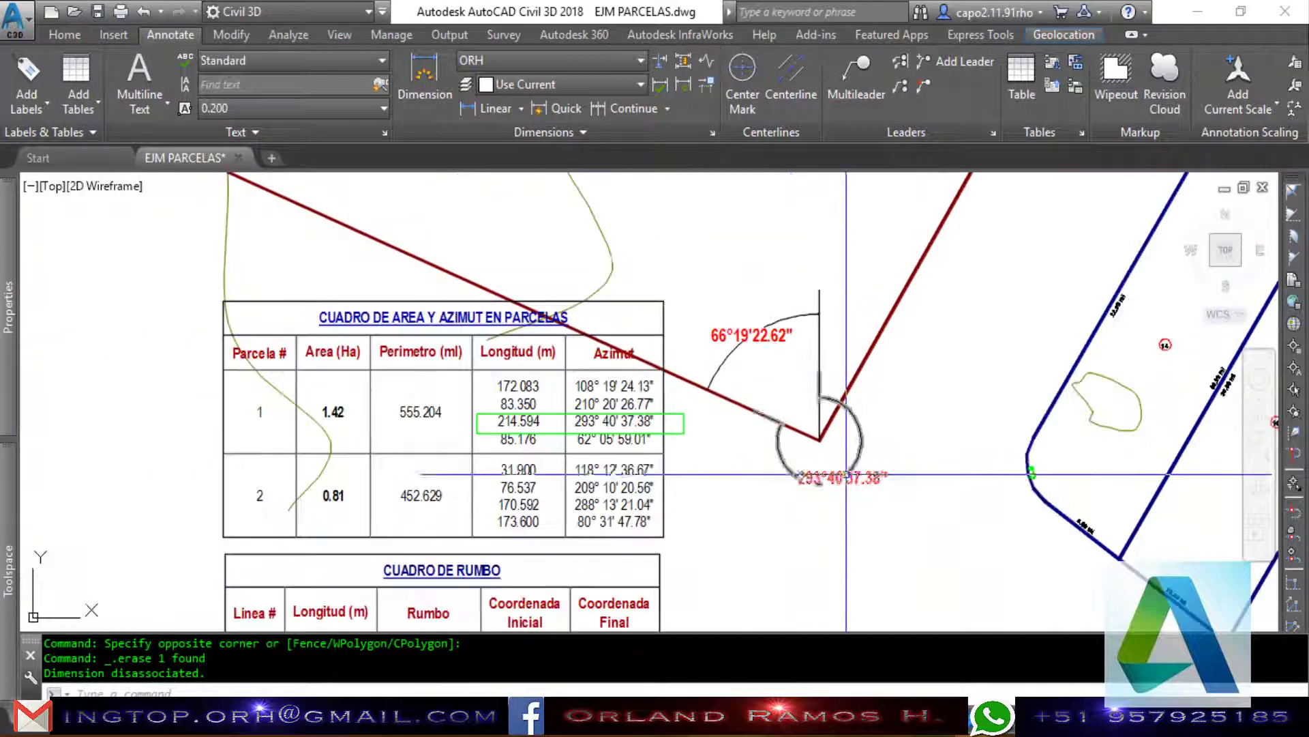
click(845, 478)
key(Delete)
click(811, 327)
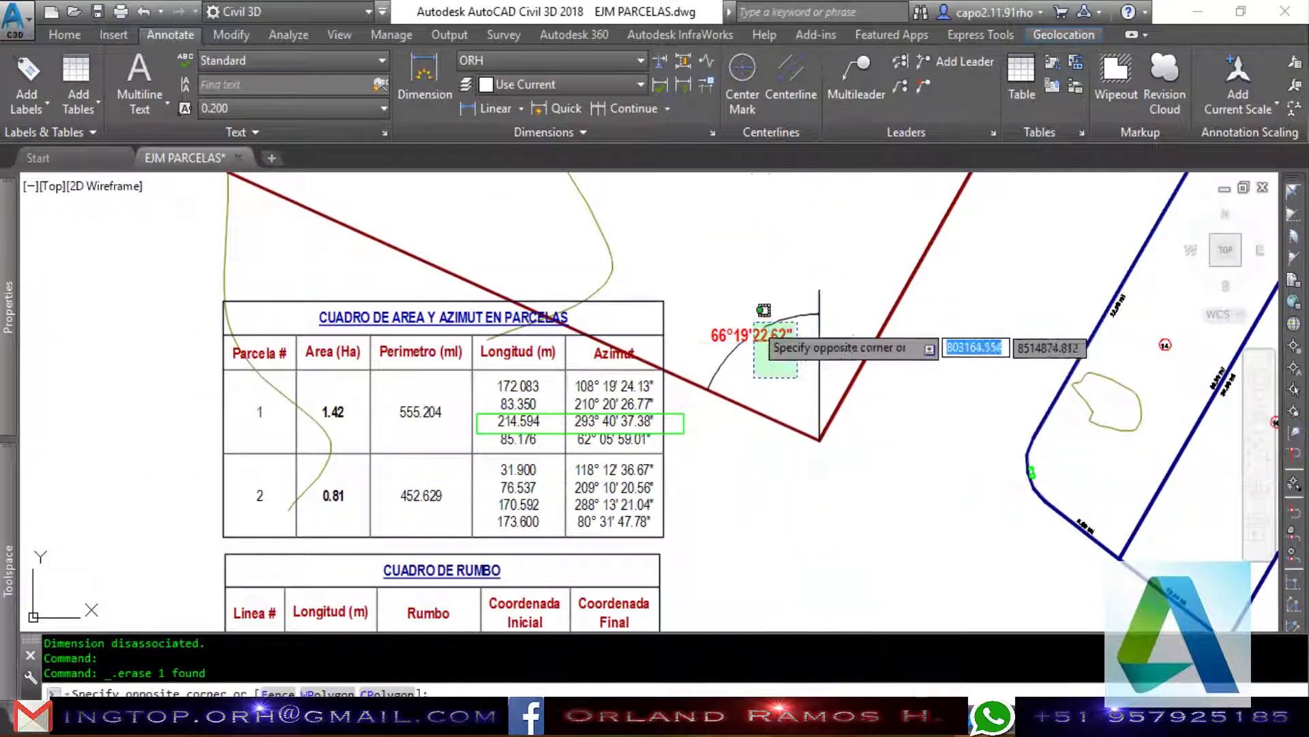
click(764, 341)
key(Delete)
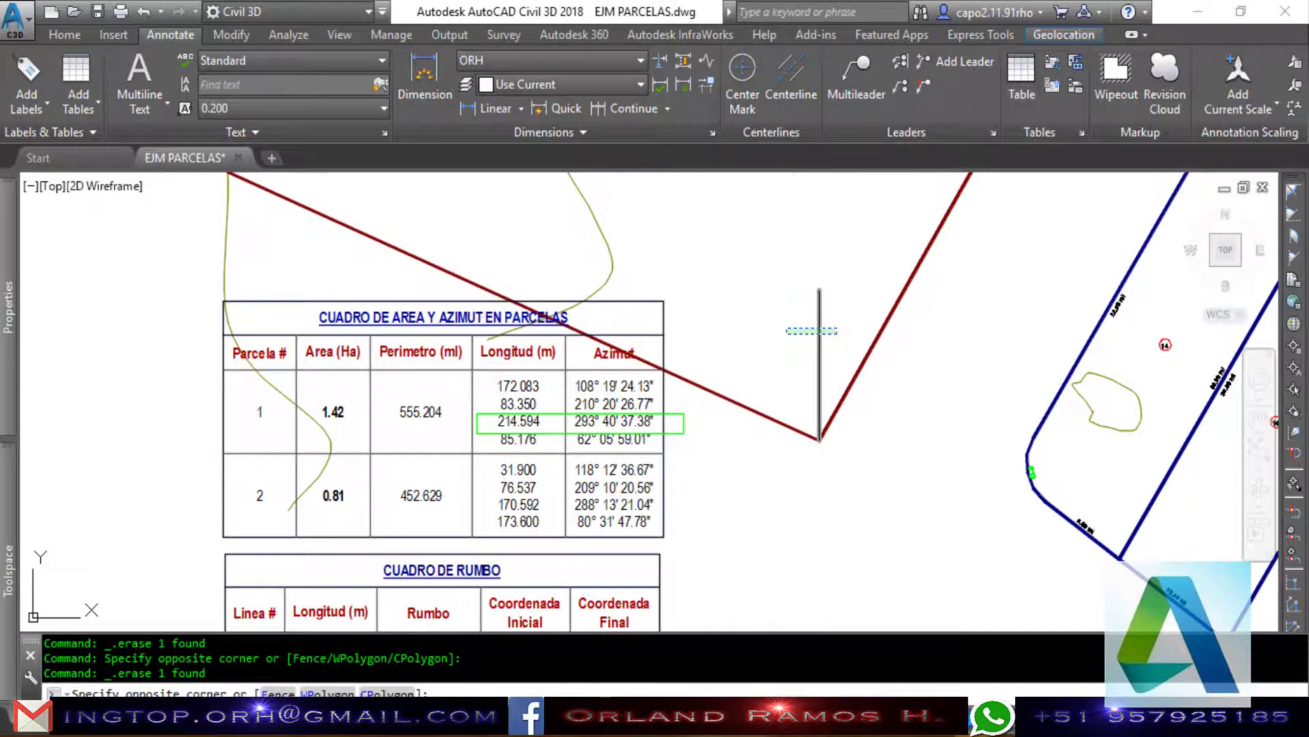
Erase the short vertical north line and the green box around the 214.594 row.
click(828, 321)
click(808, 293)
scroll(573, 426, up, 2)
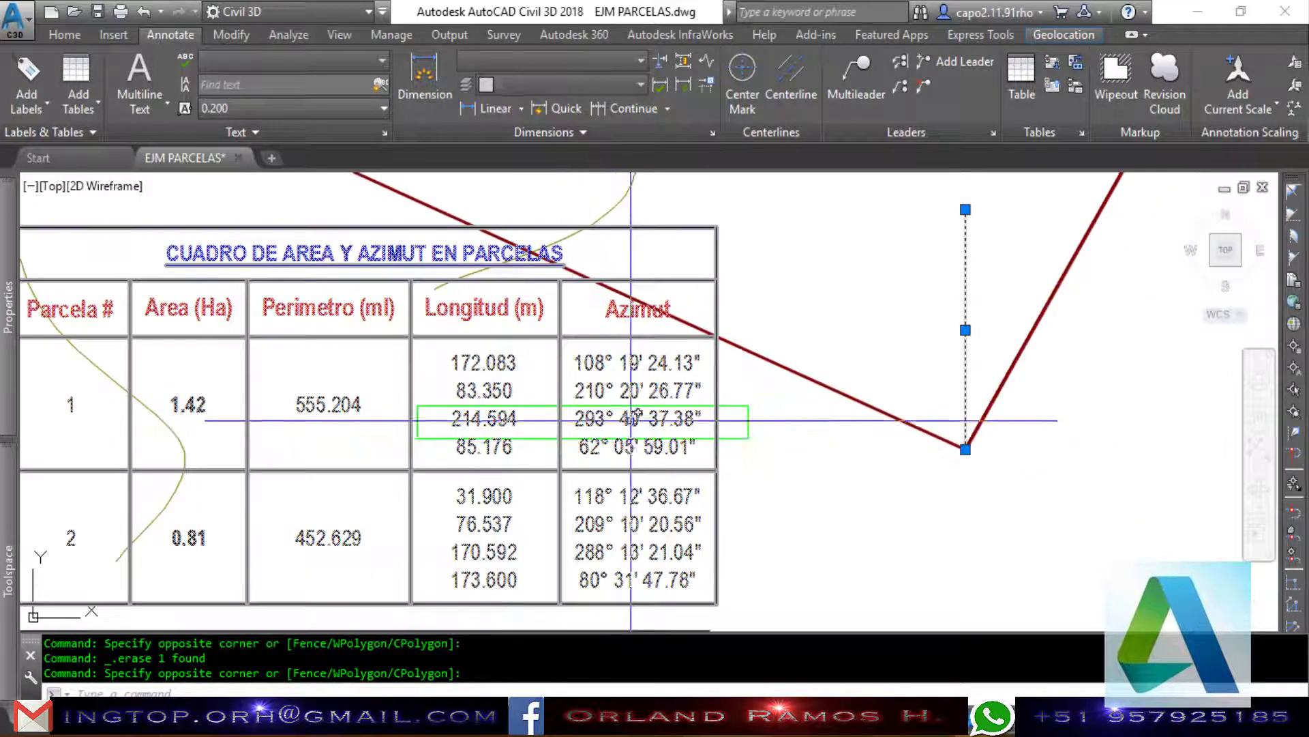
key(Delete)
click(742, 428)
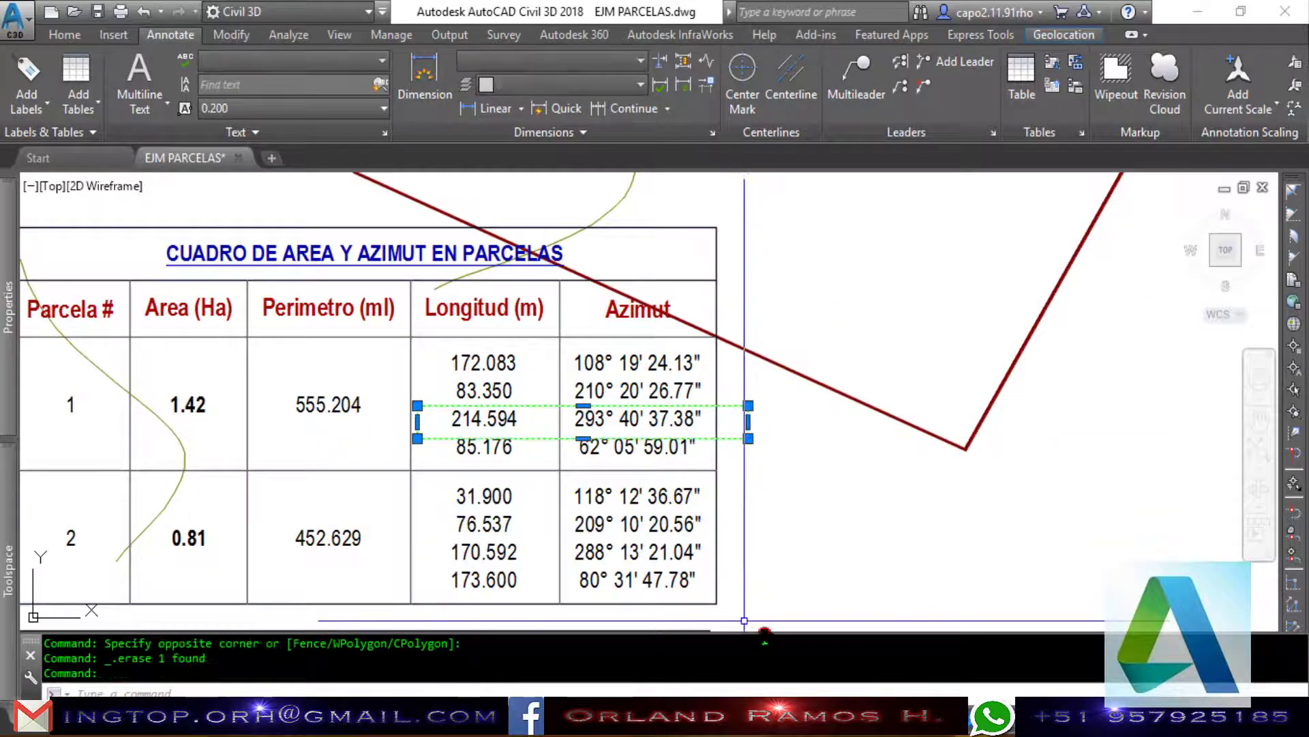
key(Delete)
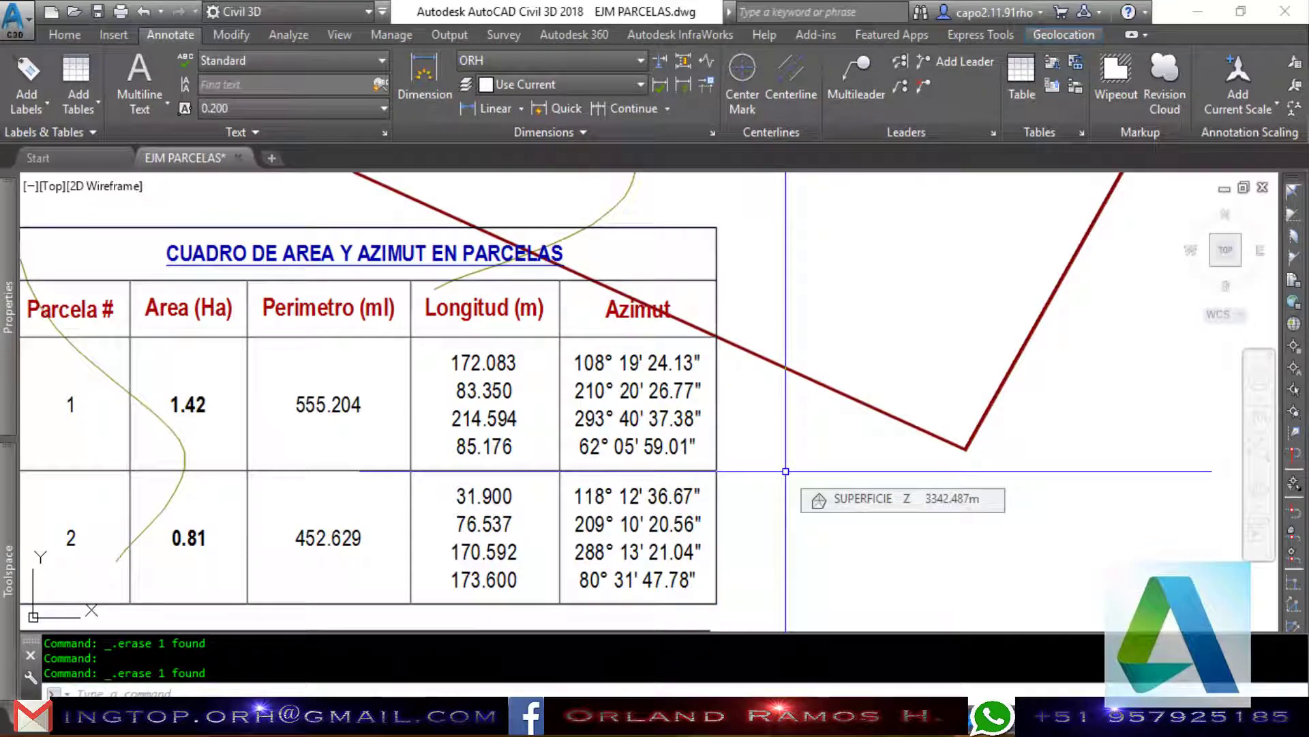
scroll(777, 382, down, 1)
scroll(764, 320, down, 2)
scroll(764, 320, down, 2)
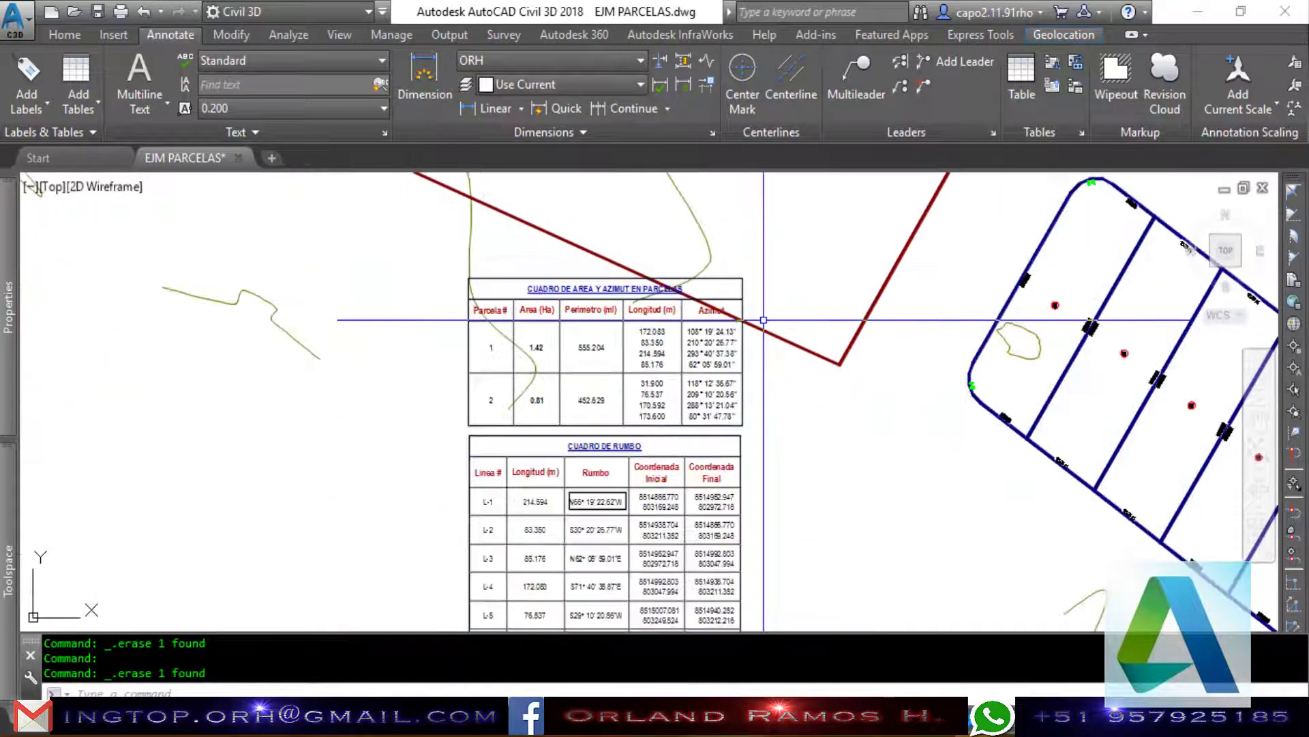
scroll(770, 335, down, 3)
scroll(775, 354, up, 2)
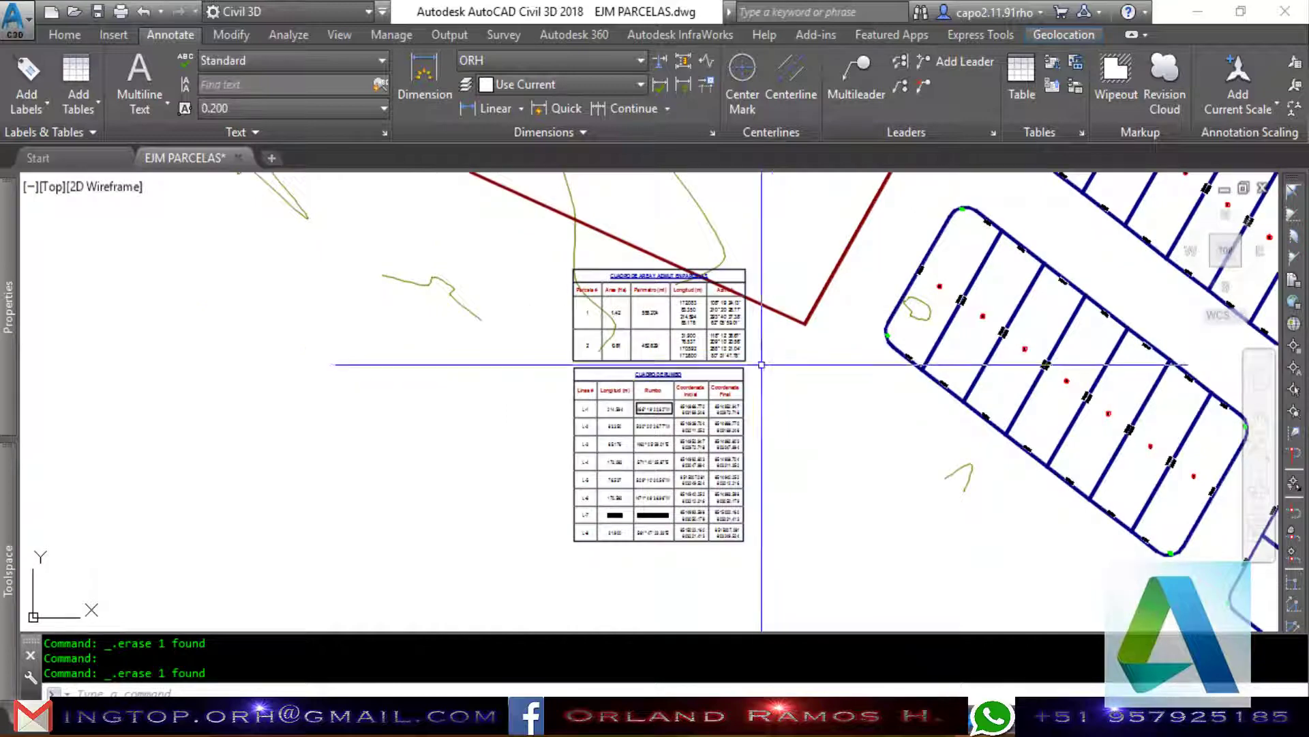
click(672, 371)
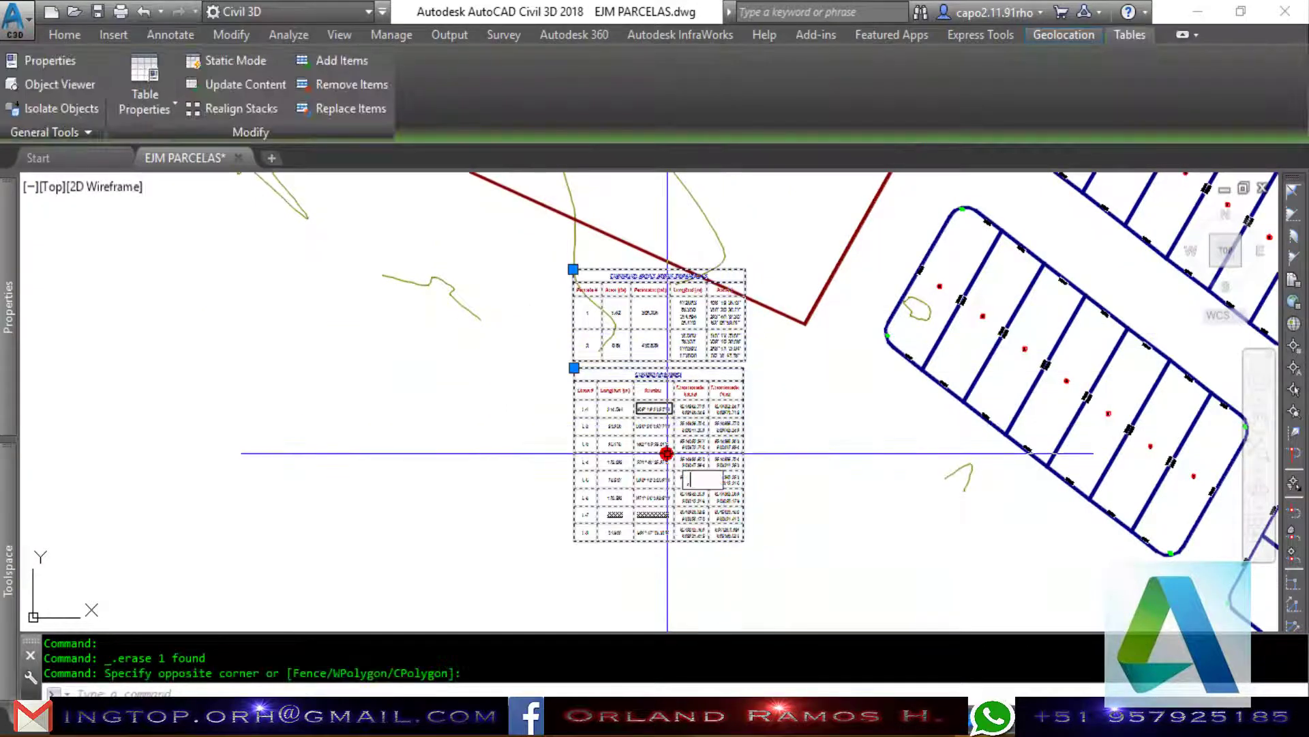
key(Return)
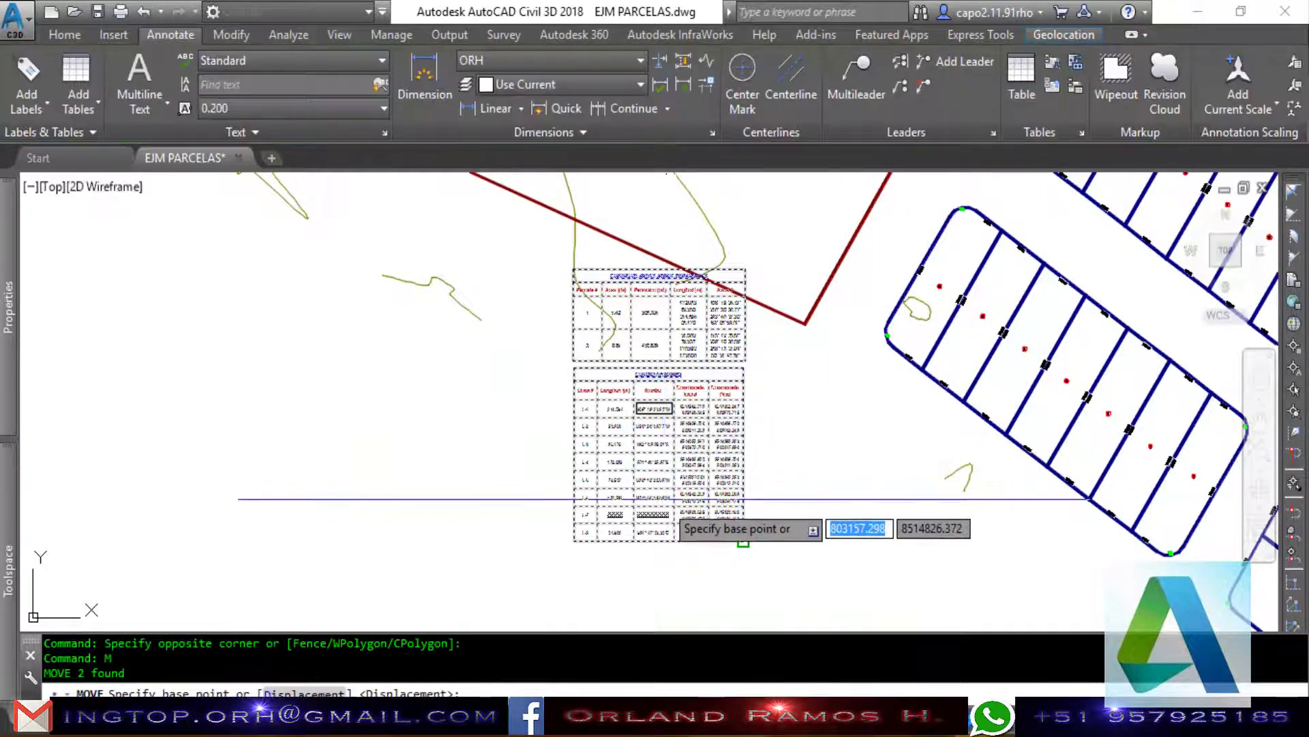
click(665, 525)
scroll(833, 409, down, 4)
scroll(836, 412, up, 5)
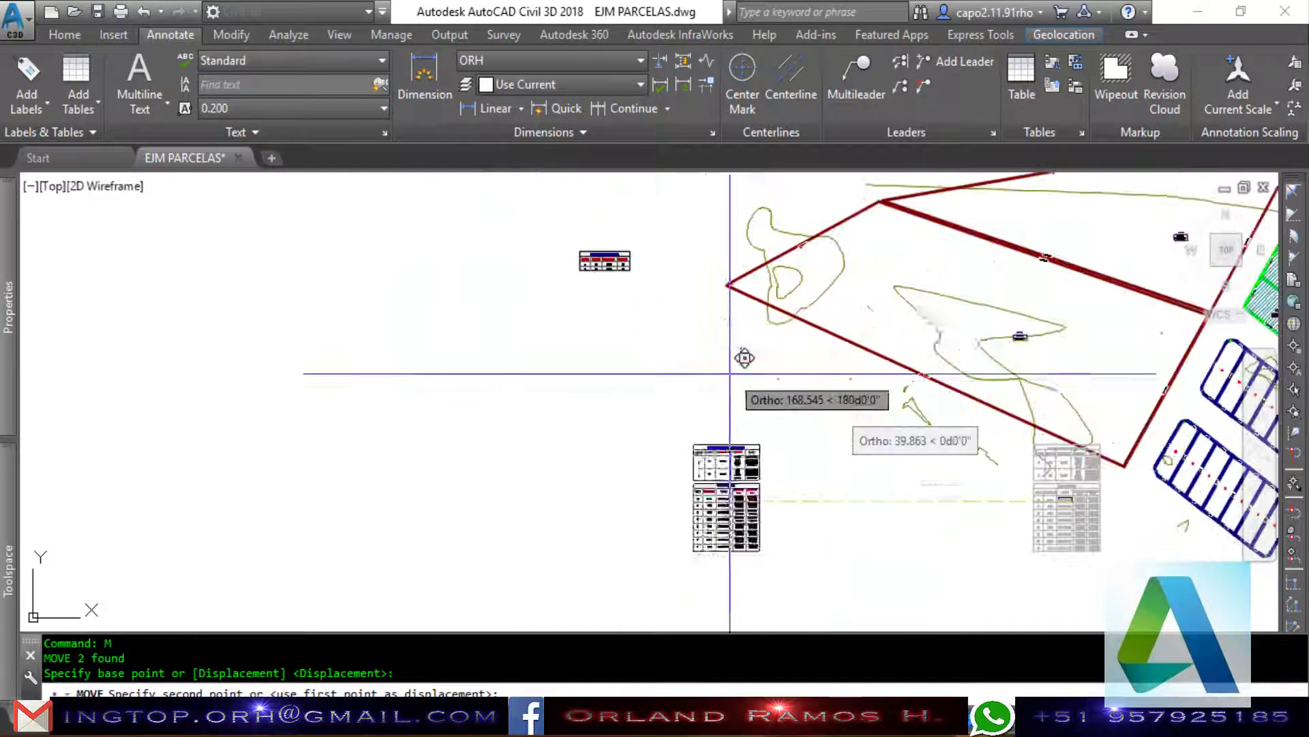
key(F8)
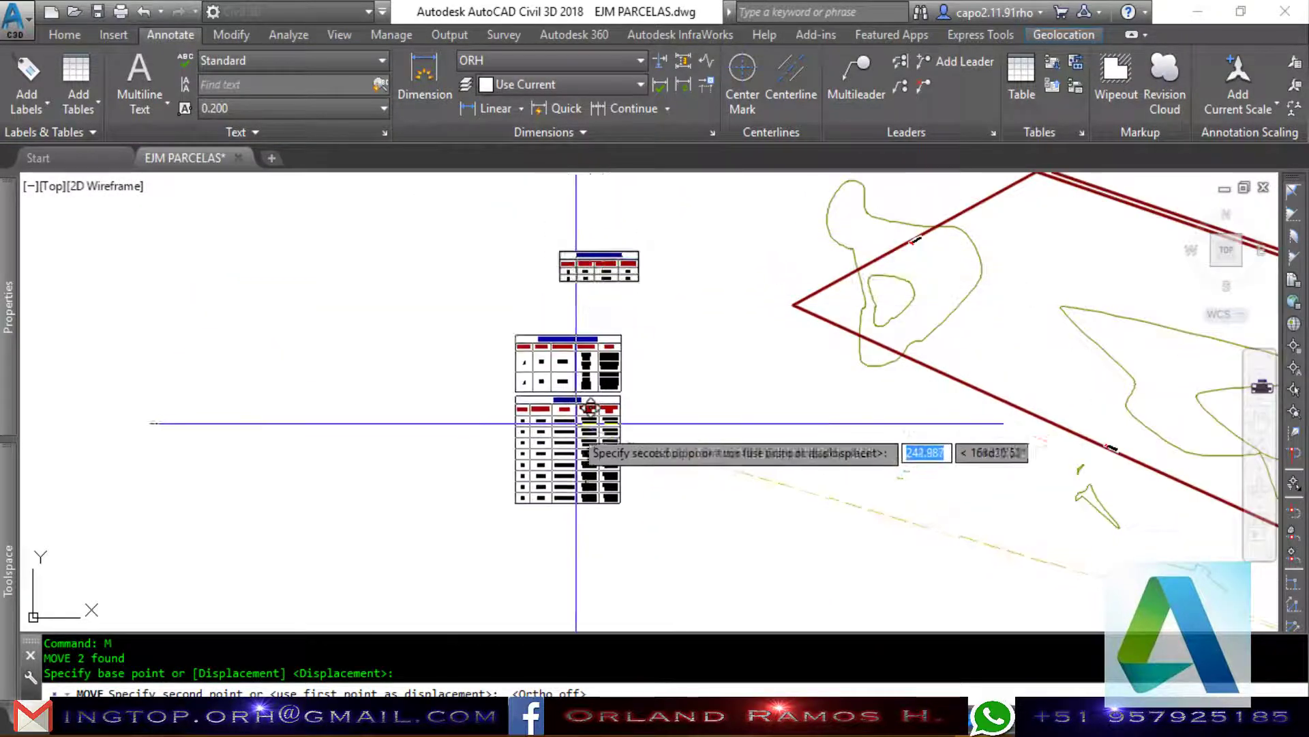
key(Escape)
scroll(523, 380, down, 3)
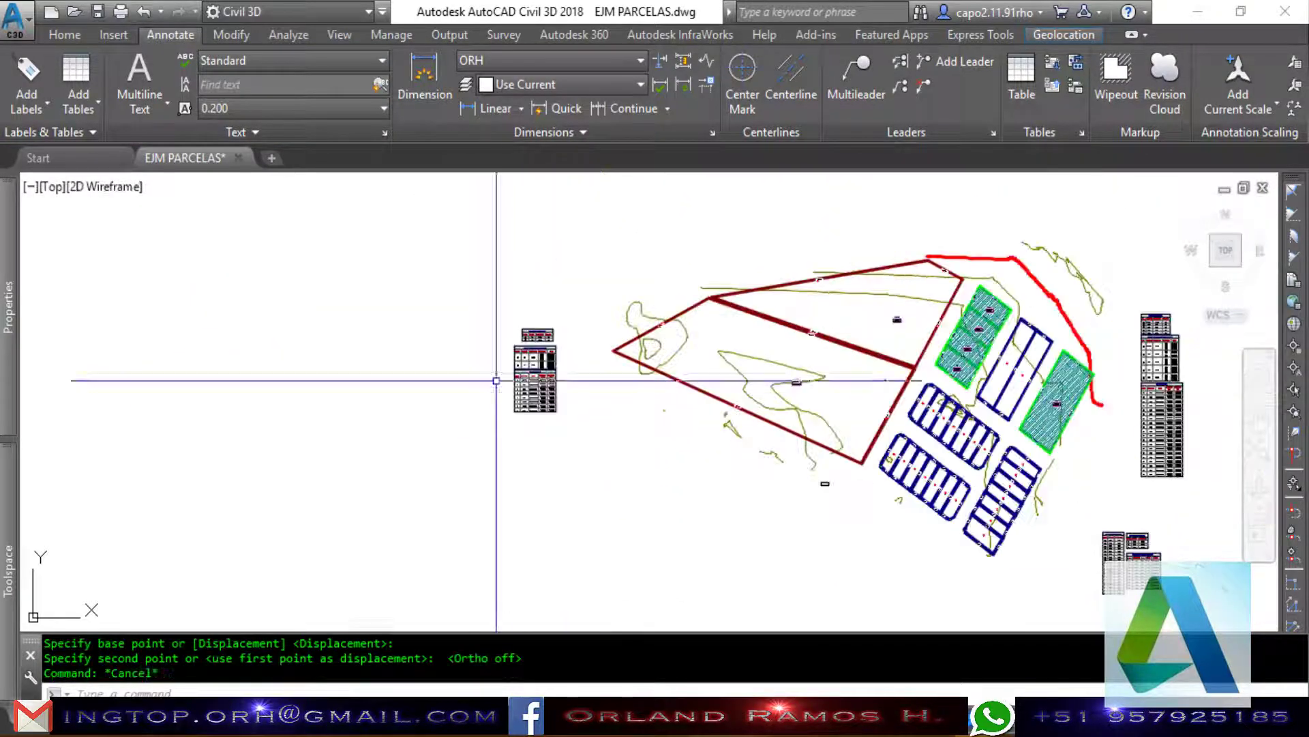
scroll(523, 380, down, 2)
scroll(661, 511, up, 2)
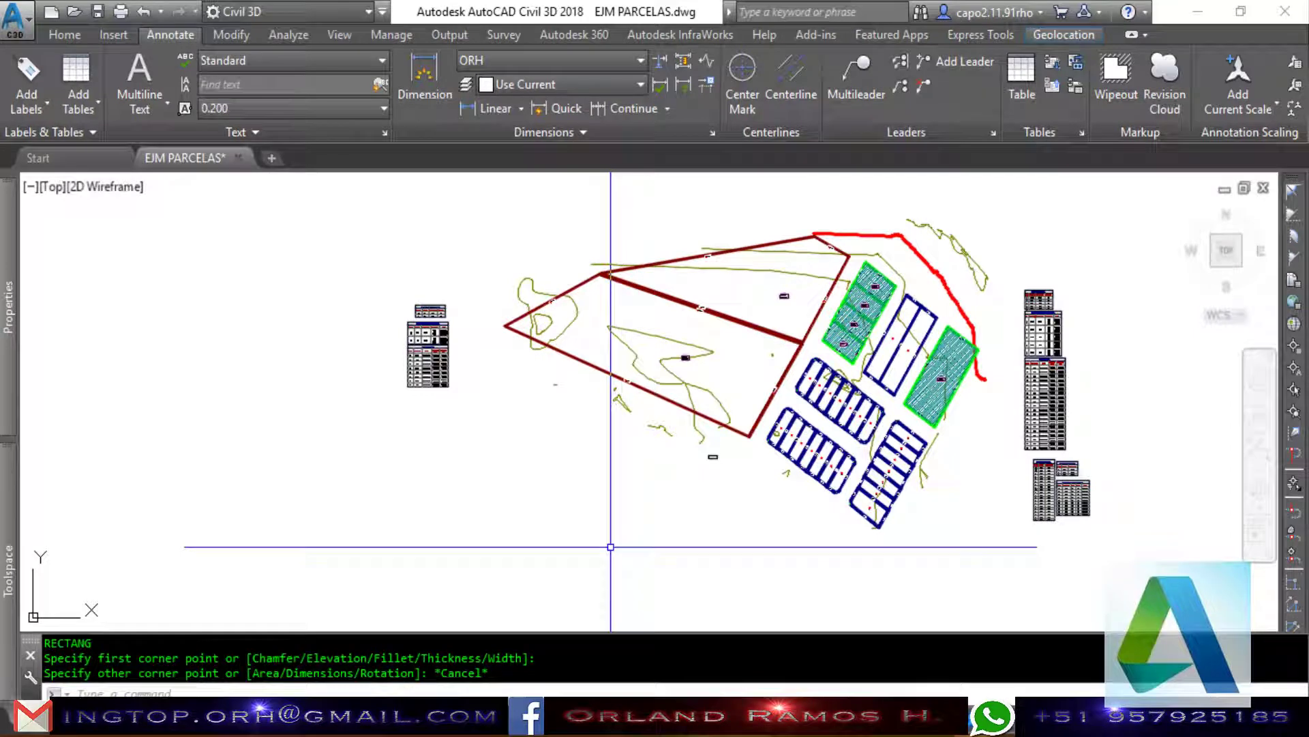
Draw a rectangle border around the whole site plan, leaving the parcel tables outside.
scroll(595, 548, down, 2)
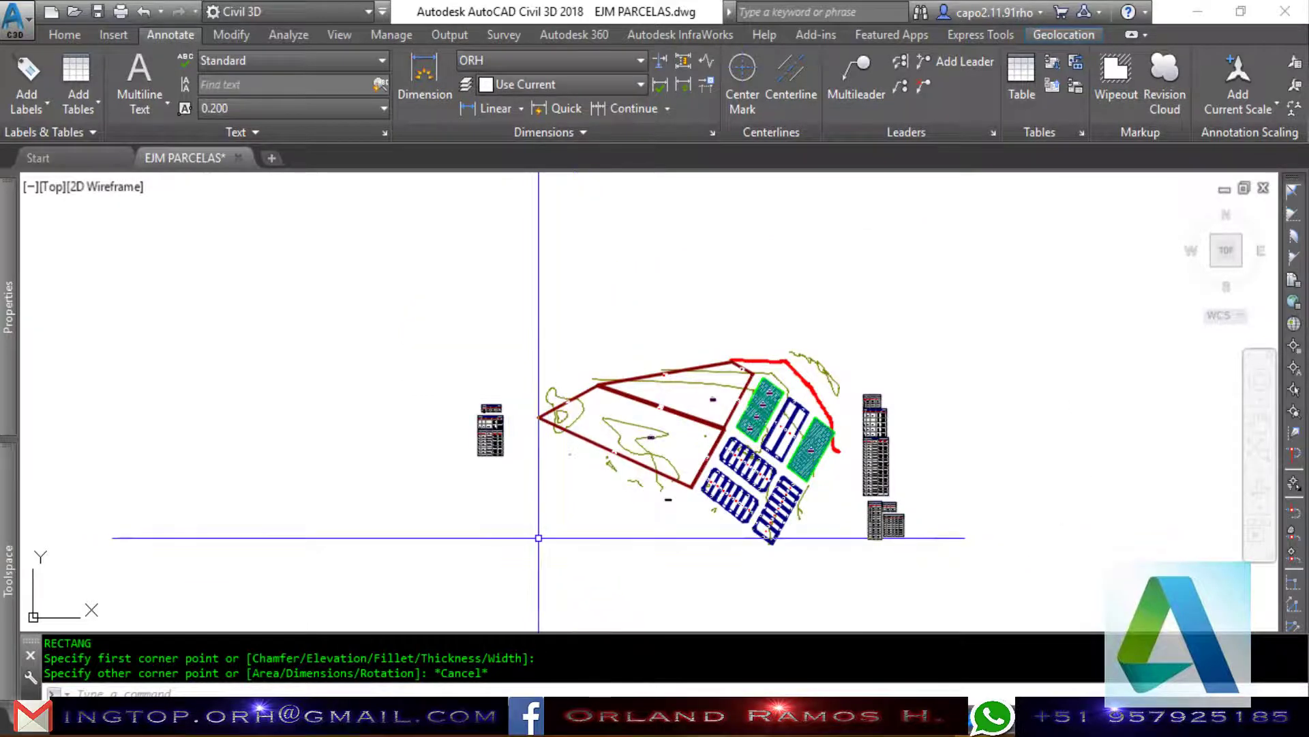
scroll(710, 524, up, 2)
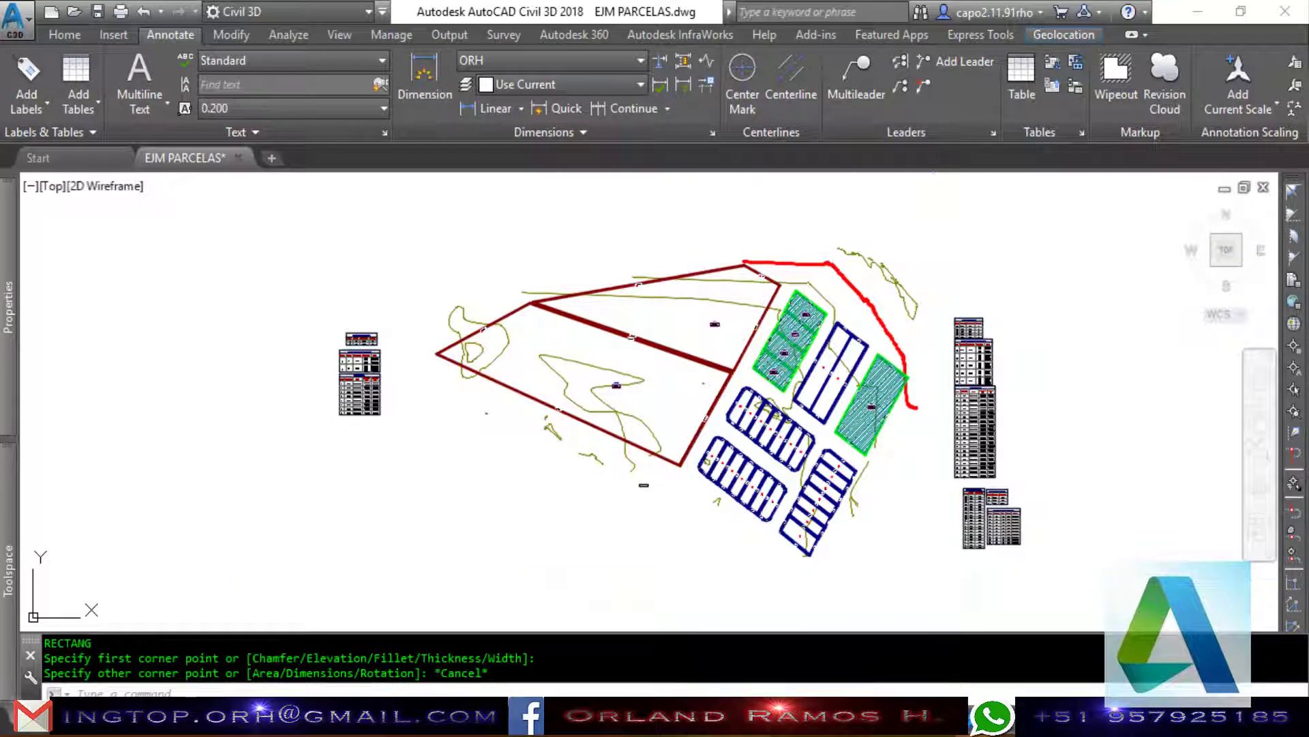
text(REC)
key(Return)
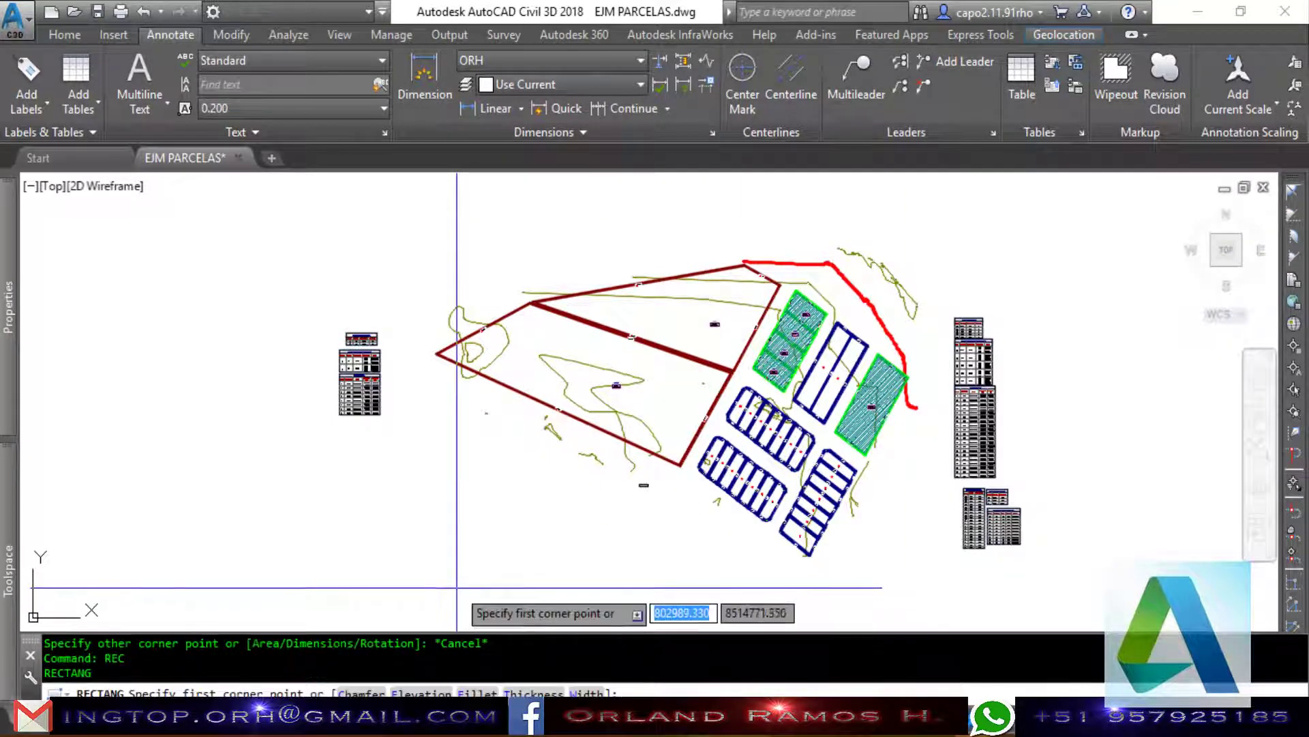
click(405, 578)
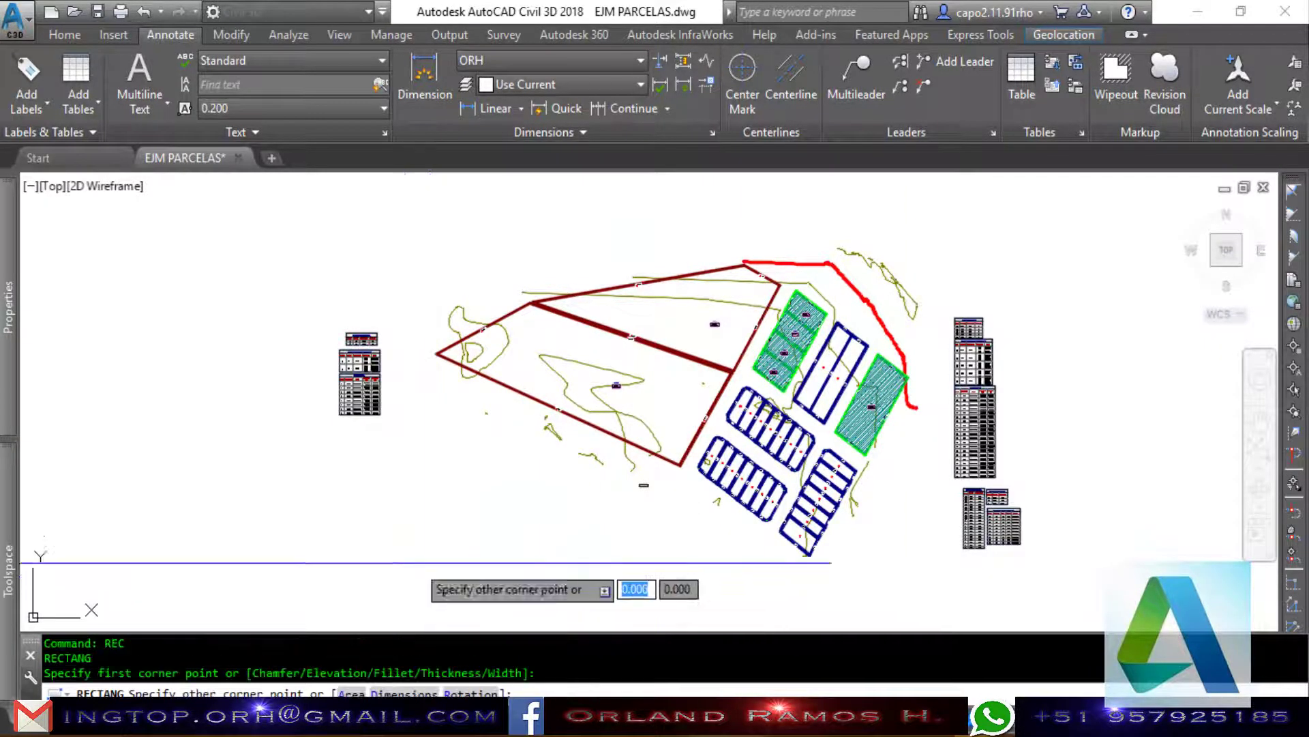
click(947, 228)
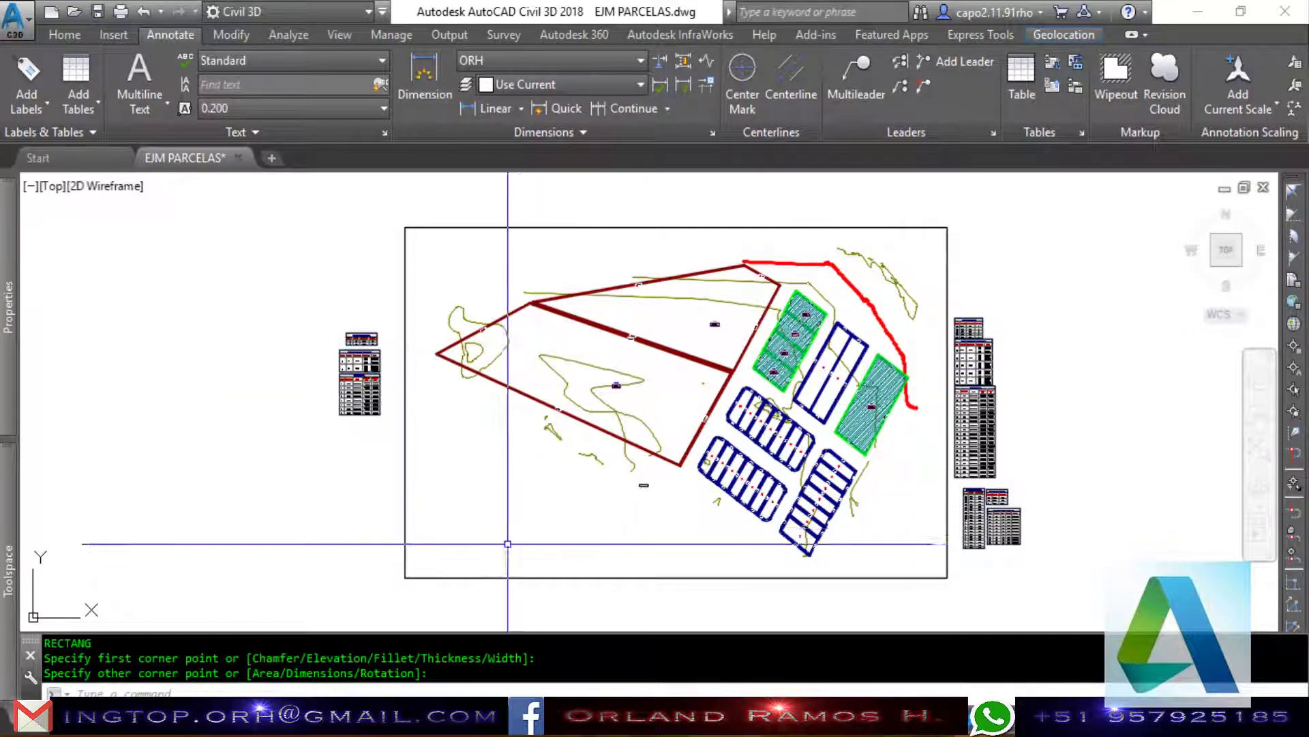
scroll(507, 544, up, 2)
scroll(460, 507, down, 2)
text(CIRCLE)
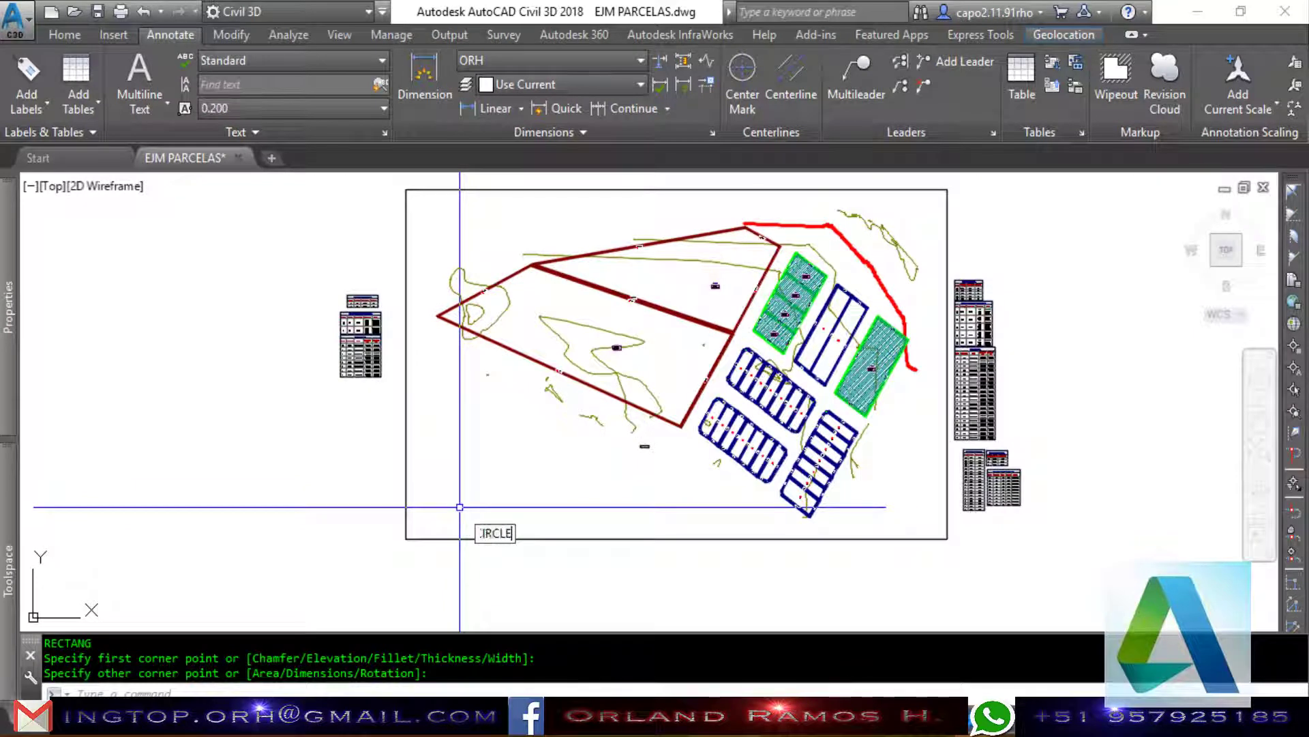
Draw a small helper circle near the frame corner and check its centre in Properties.
key(Return)
scroll(460, 506, up, 3)
scroll(381, 566, up, 3)
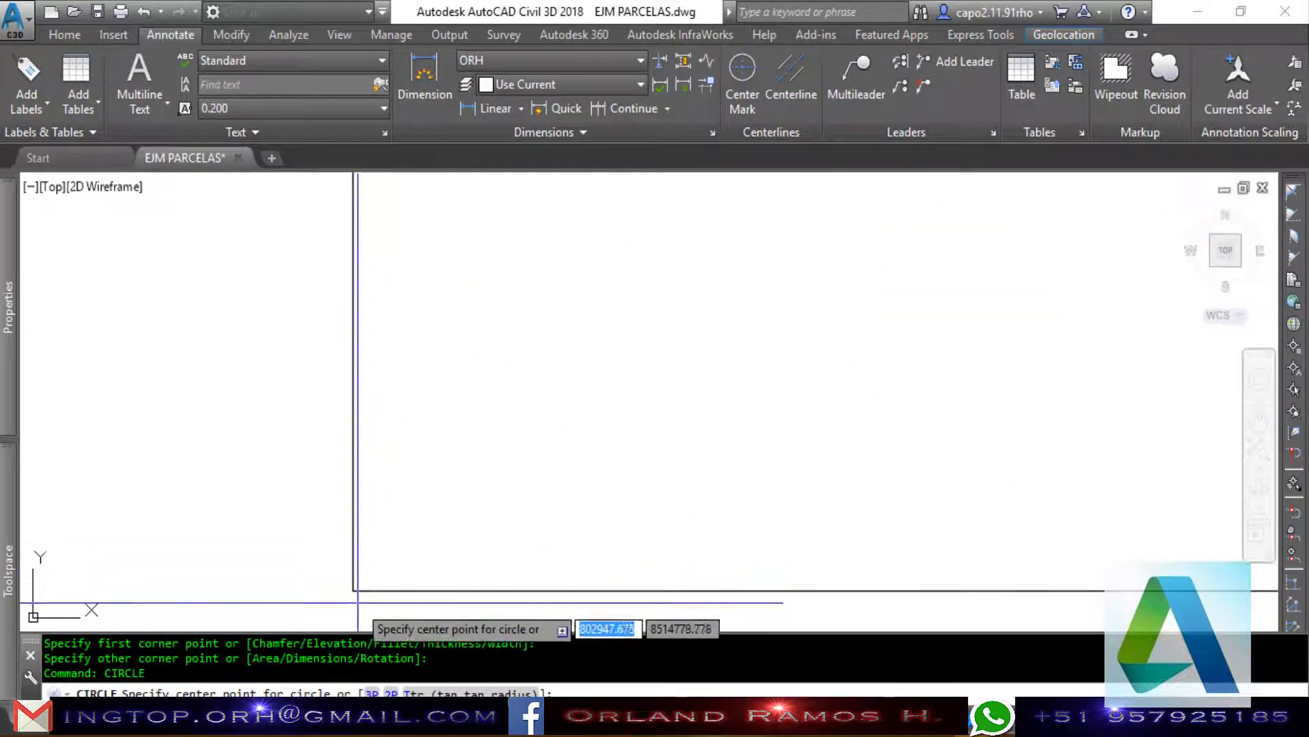
key(F3)
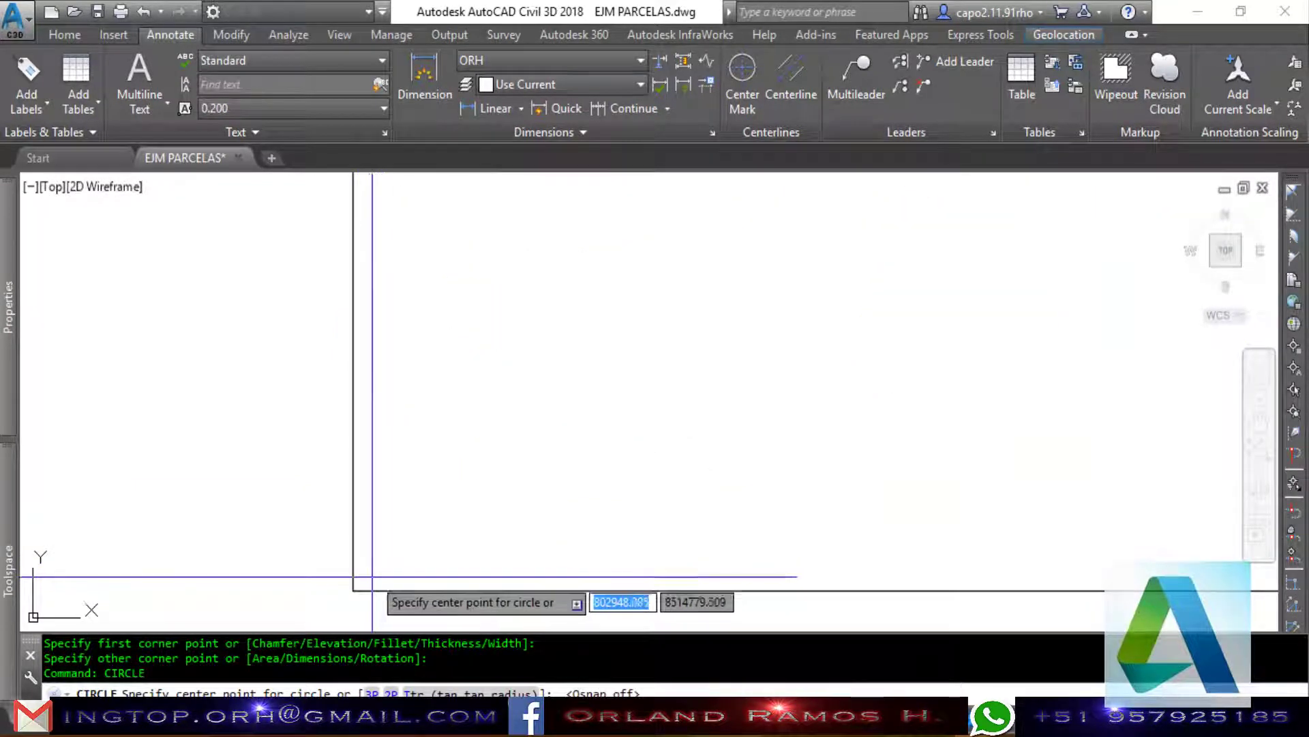
click(369, 574)
key(Escape)
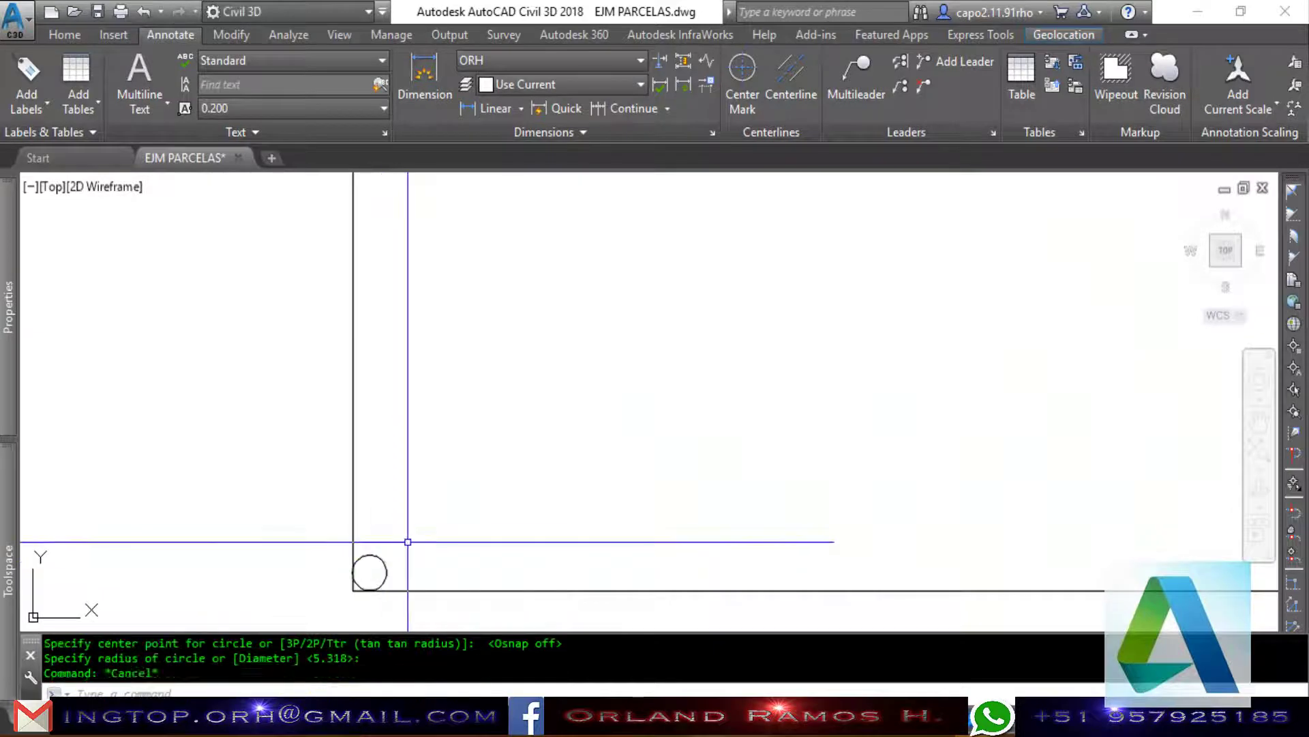
click(373, 570)
text(8514780.000)
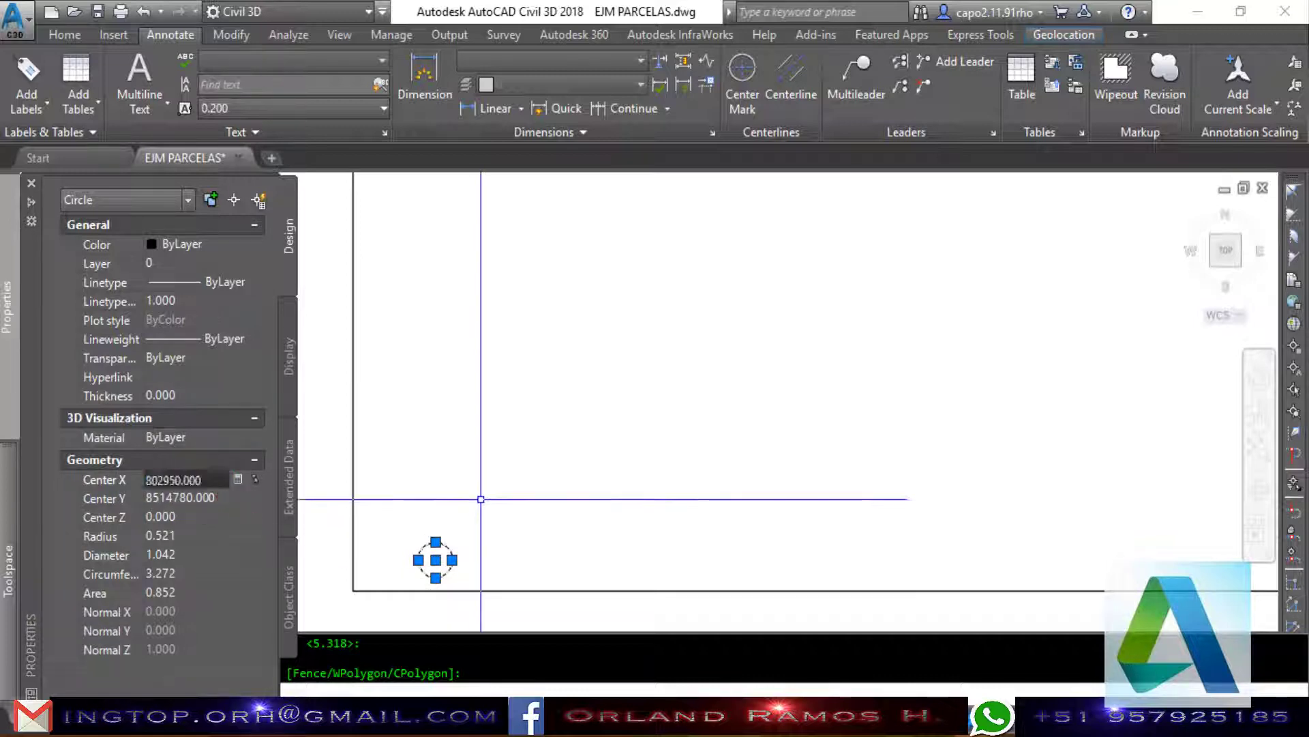
key(Escape)
key(ctrl+1)
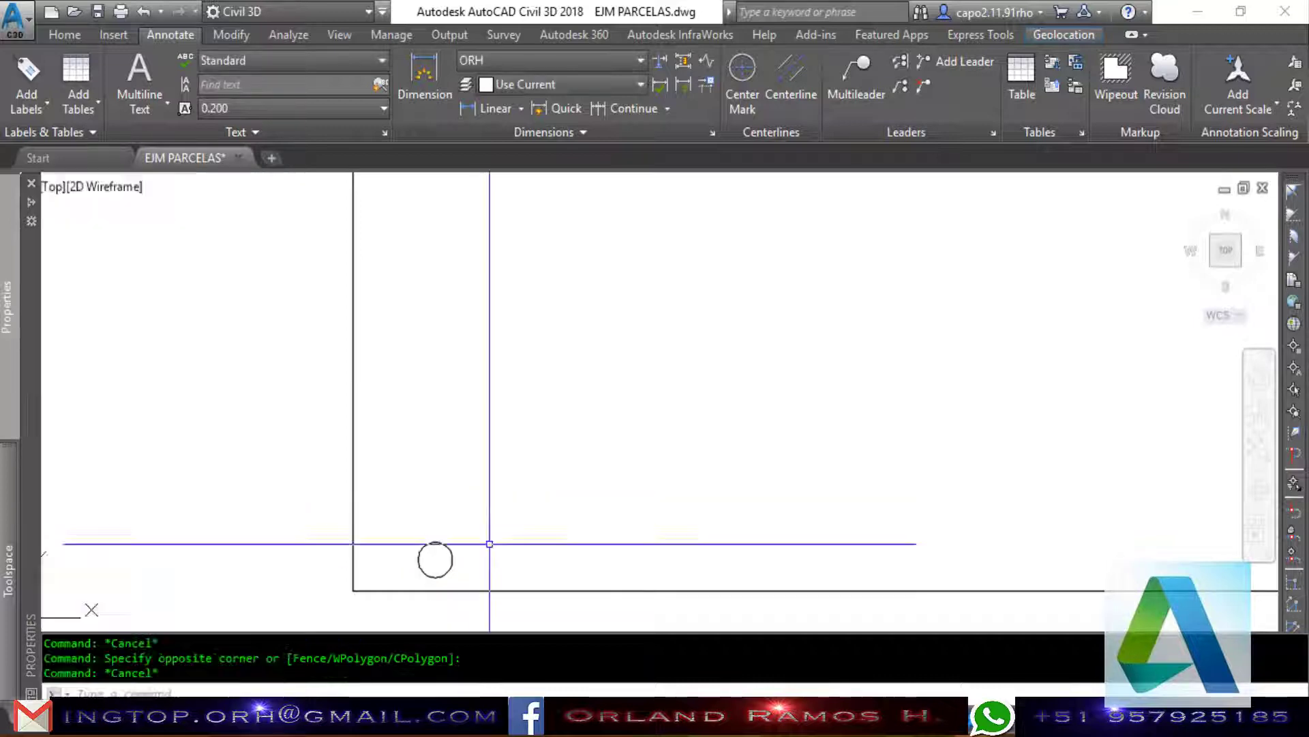
Move the frame rectangle from its corner onto the helper circle with Osnap on.
click(491, 555)
scroll(483, 567, up, 1)
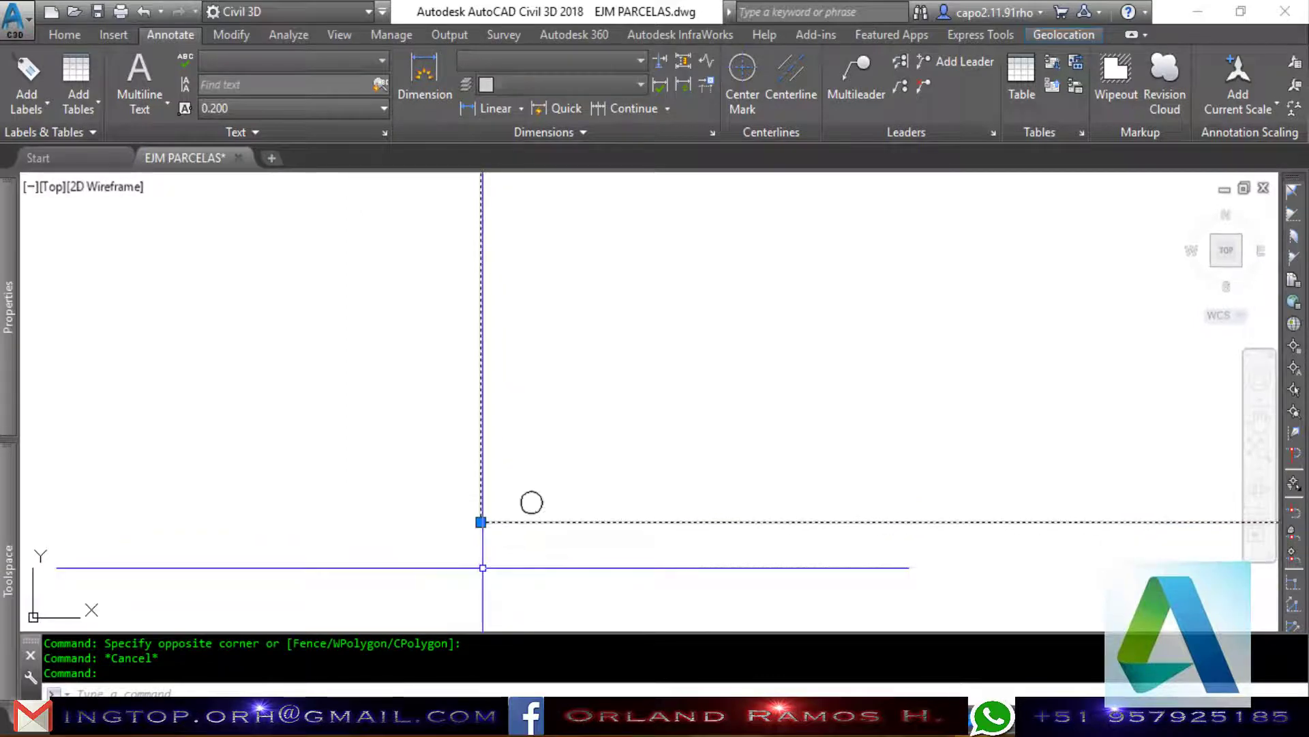
text(M)
key(Return)
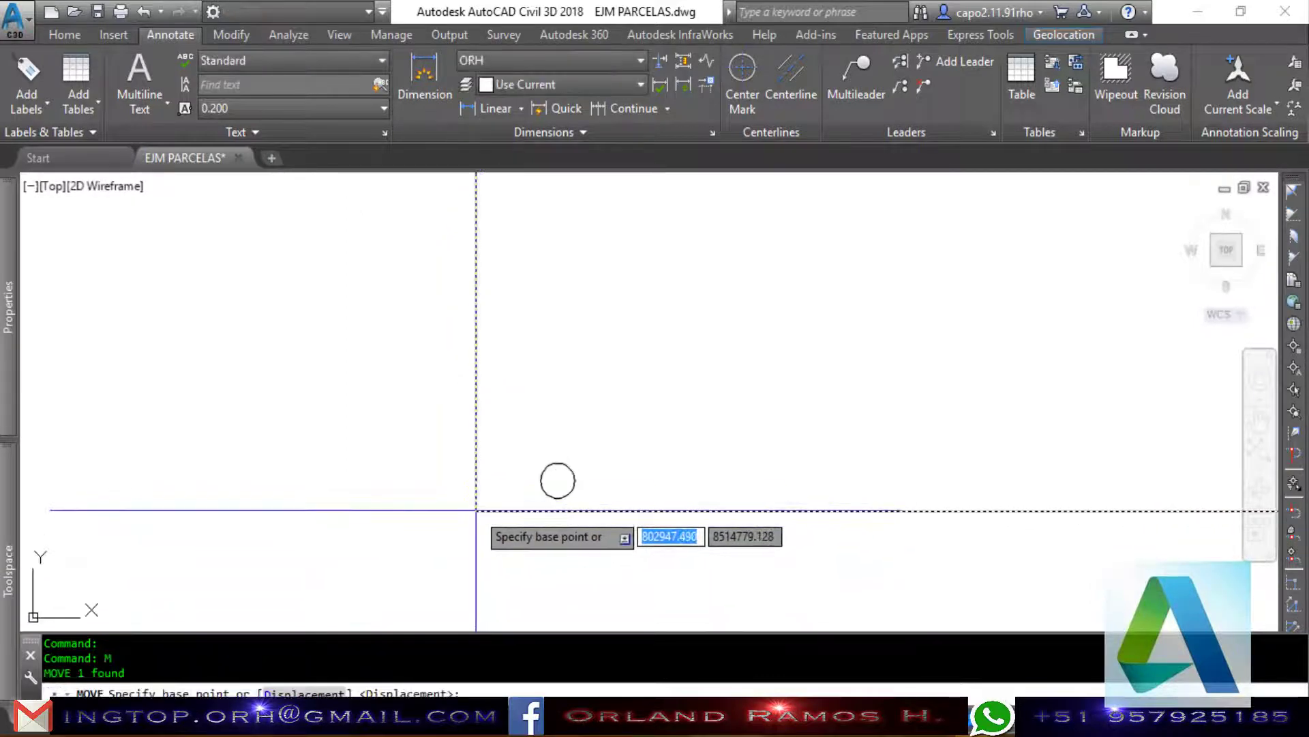
key(F3)
click(476, 510)
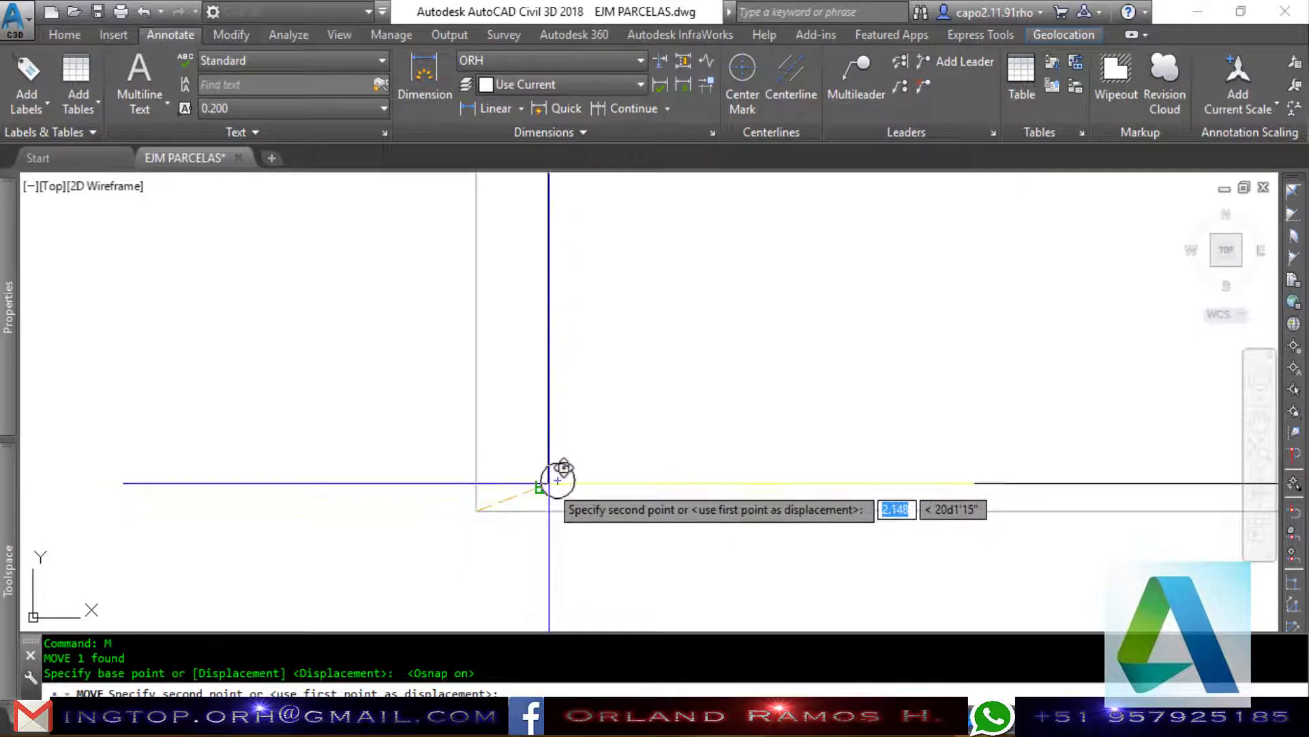
click(558, 481)
Erase the helper circle.
key(Delete)
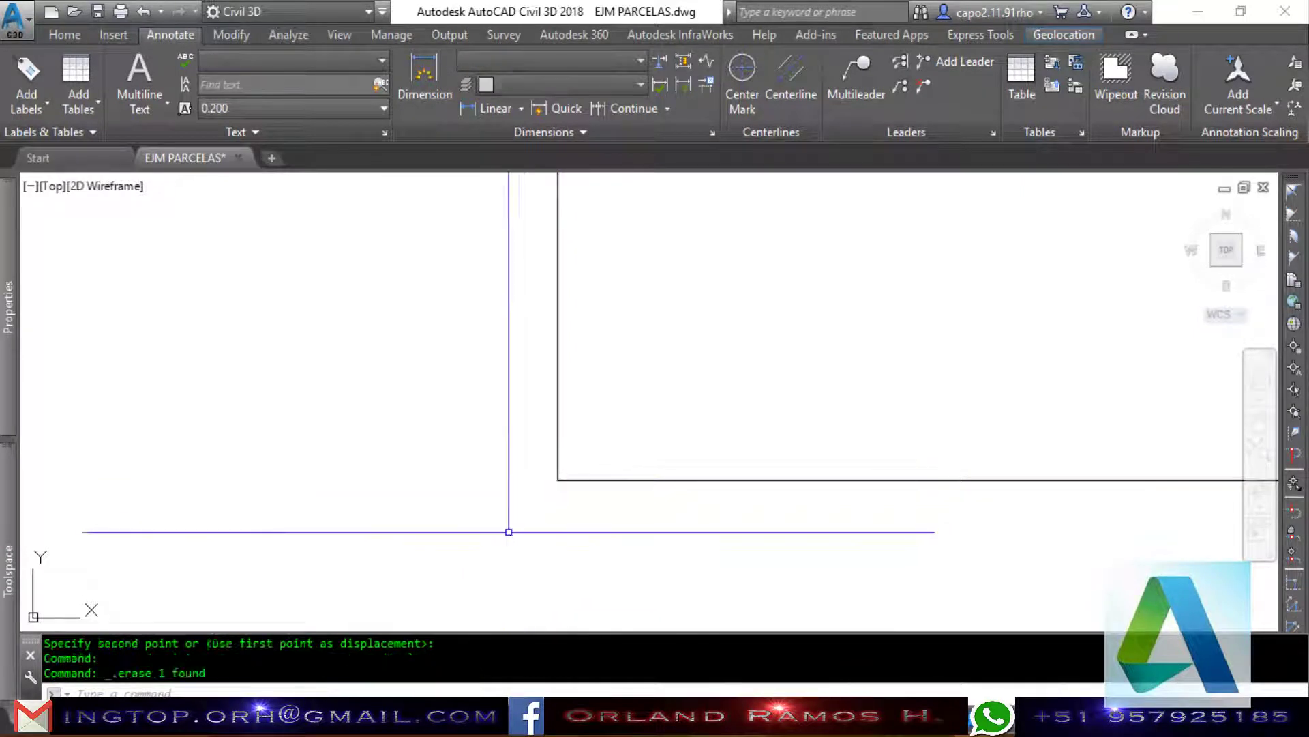
scroll(494, 546, down, 5)
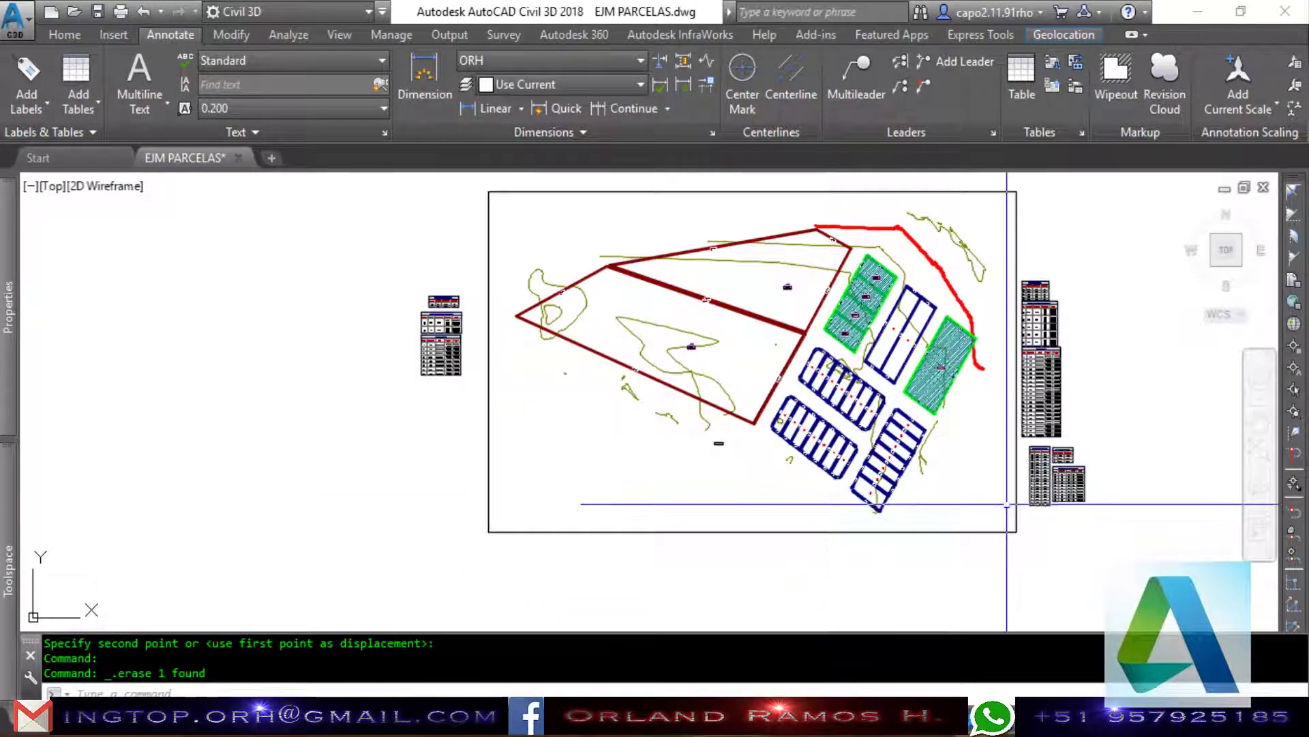
scroll(1008, 502, up, 2)
scroll(1007, 502, down, 2)
middle_drag(673, 494, 741, 459)
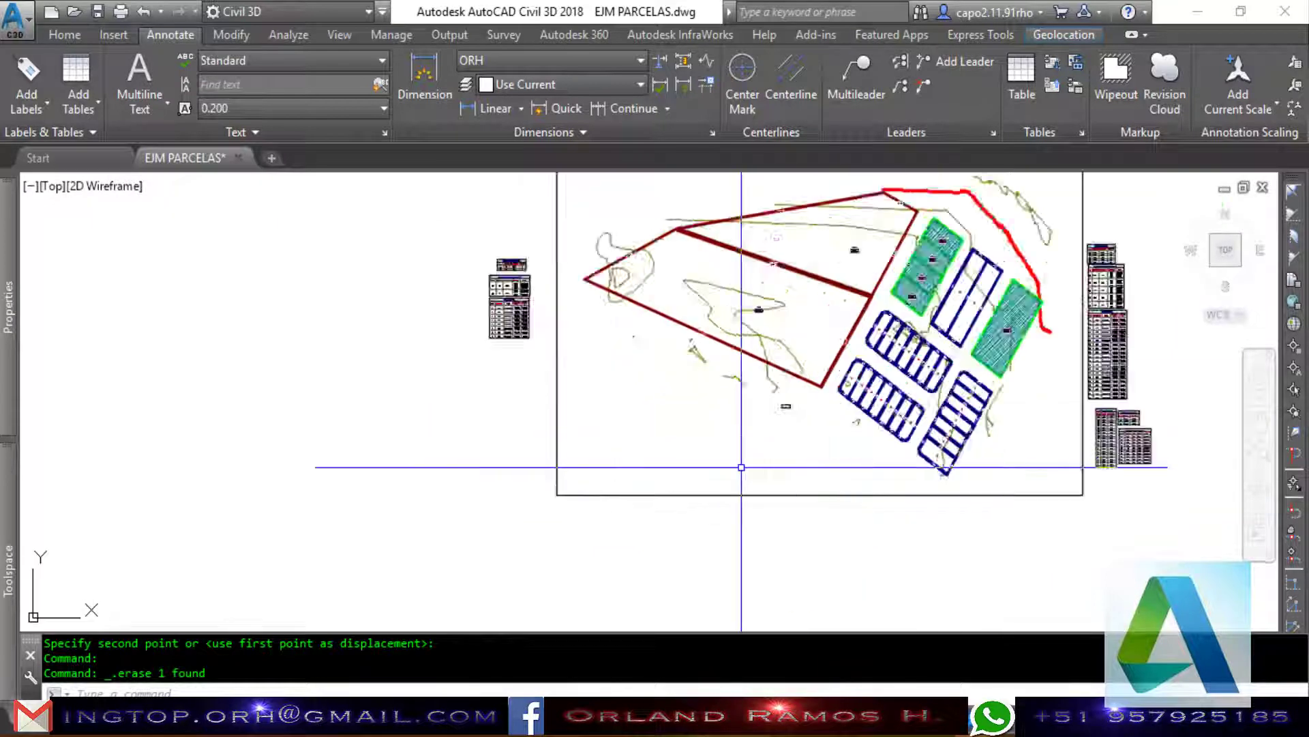
scroll(741, 468, up, 2)
Explode the frame rectangle into separate lines.
text(o)
key(Escape)
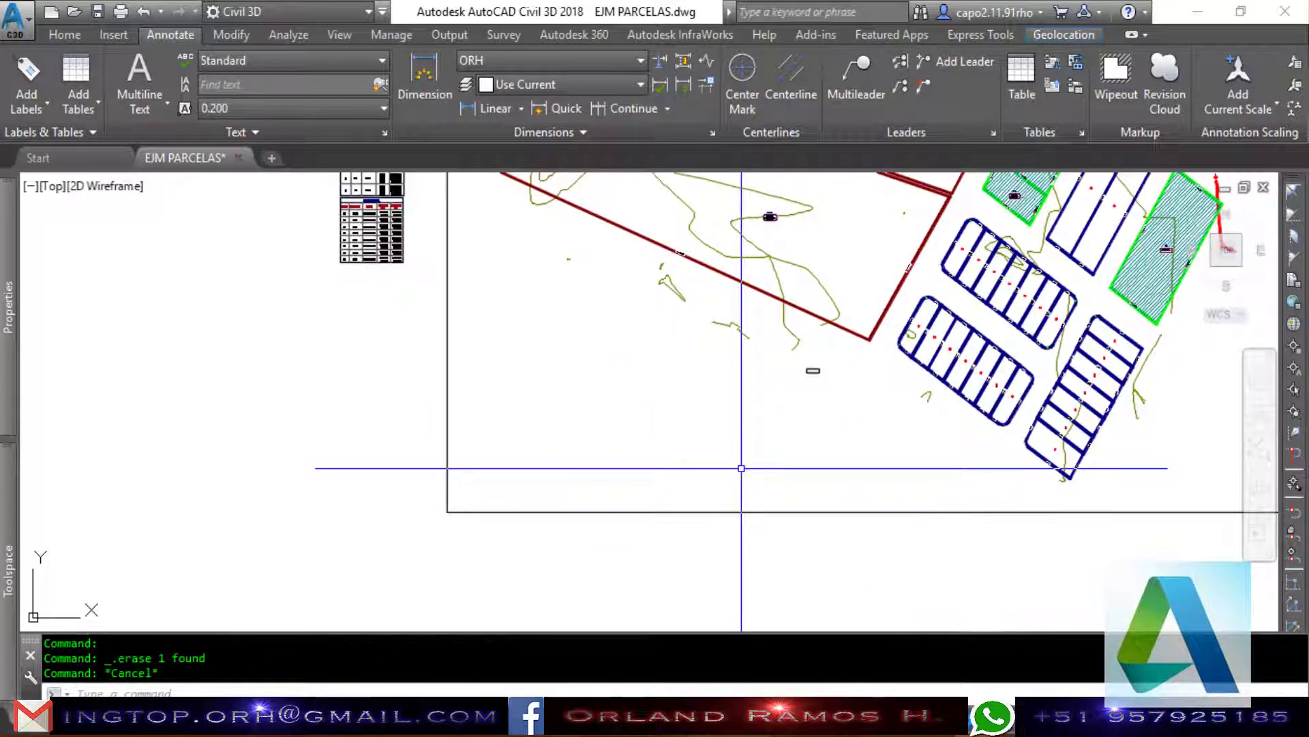
key(Return)
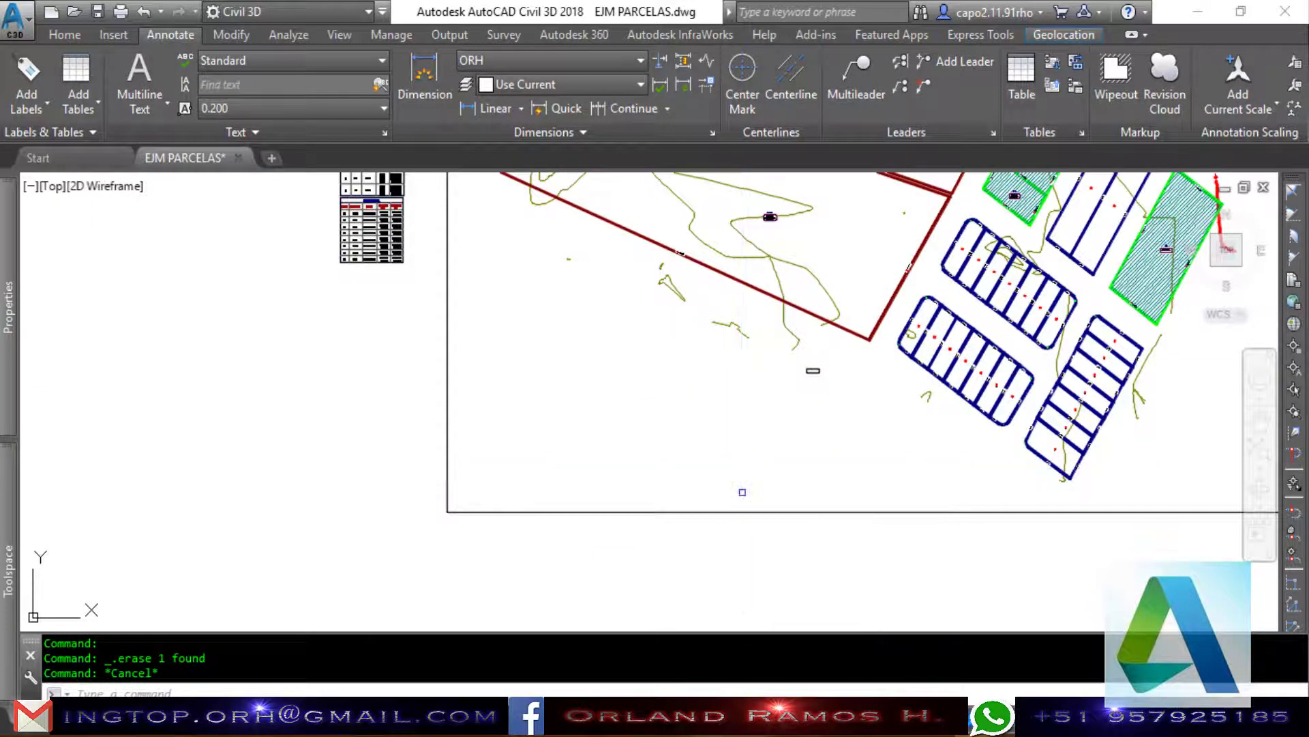
click(667, 482)
click(565, 555)
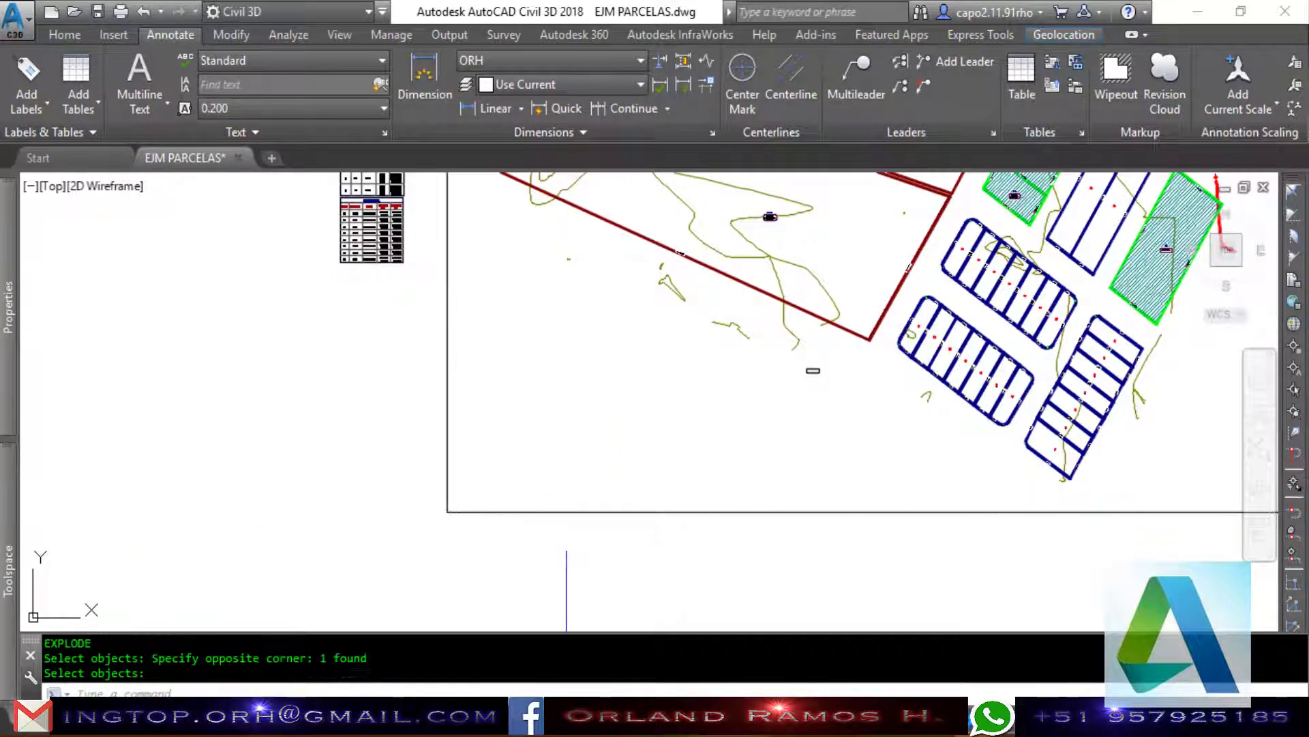
scroll(567, 545, down, 4)
text(O)
scroll(566, 546, up, 2)
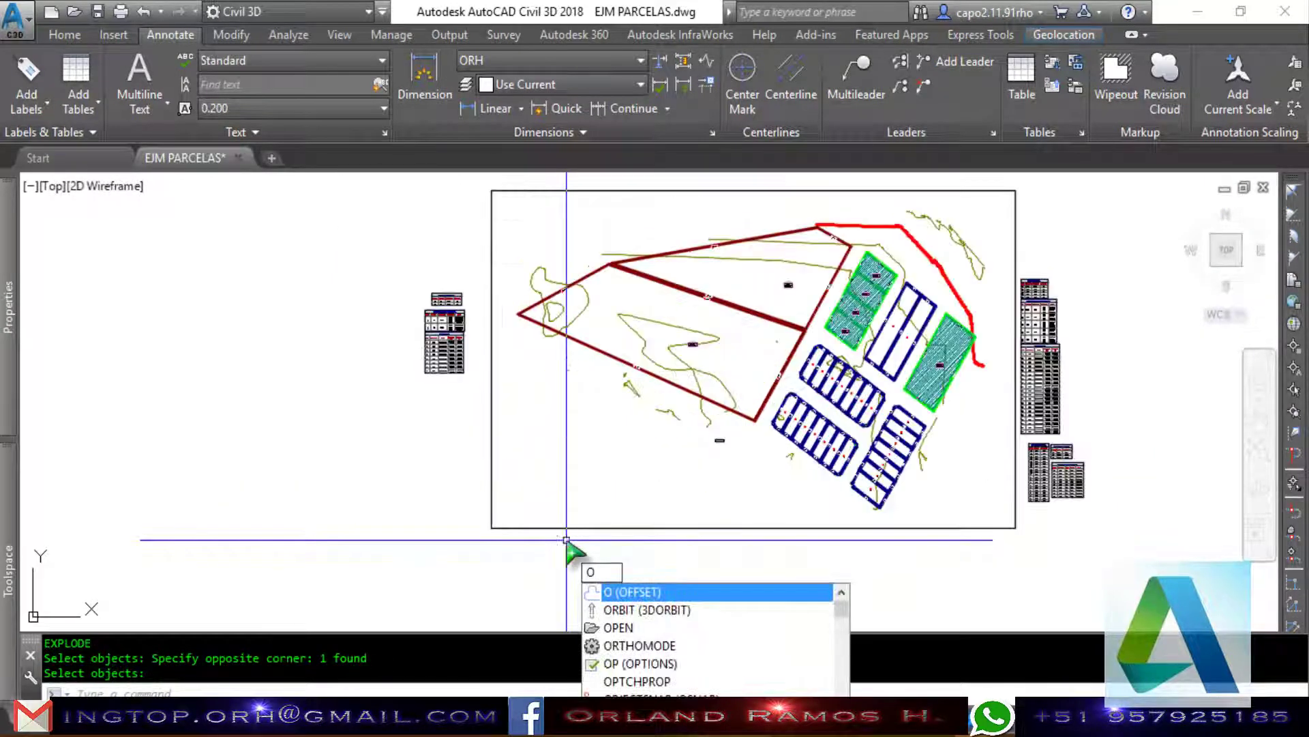
Offset the bottom frame edge upward five times at 50-unit spacing in Multiple mode.
key(Return)
text(50)
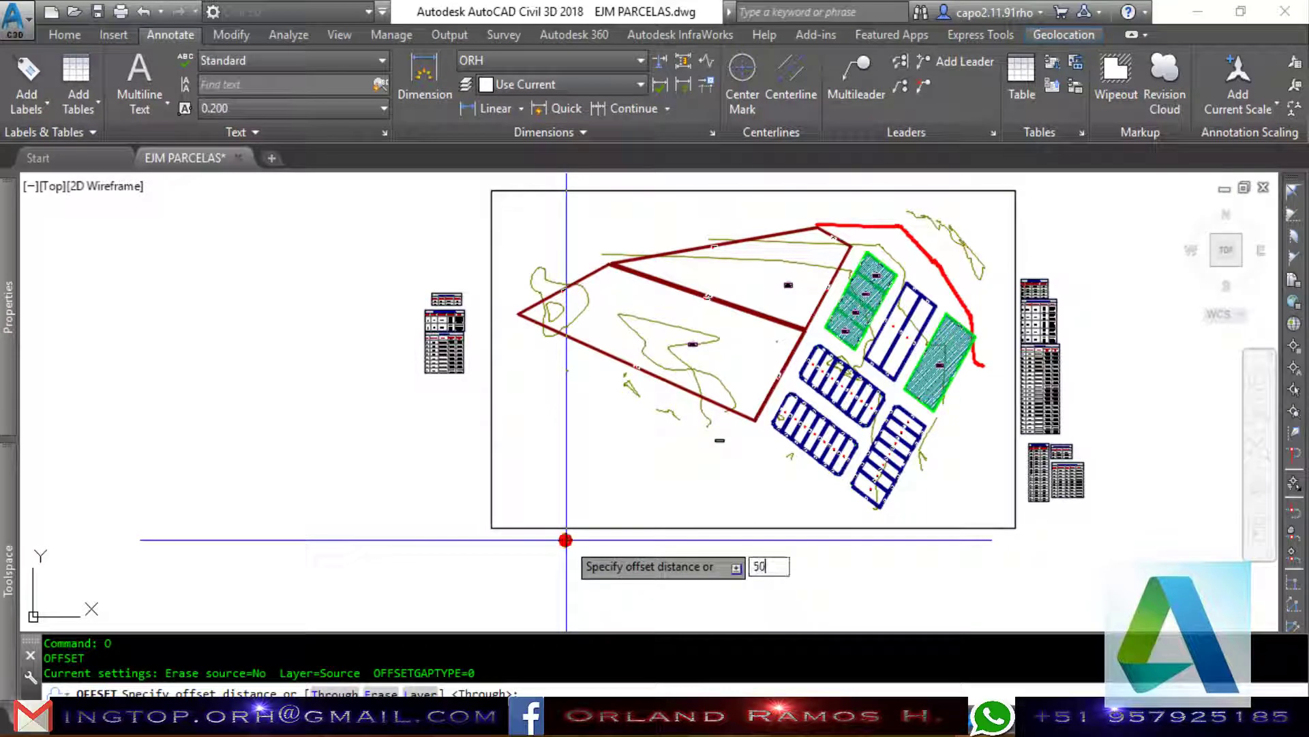
key(Return)
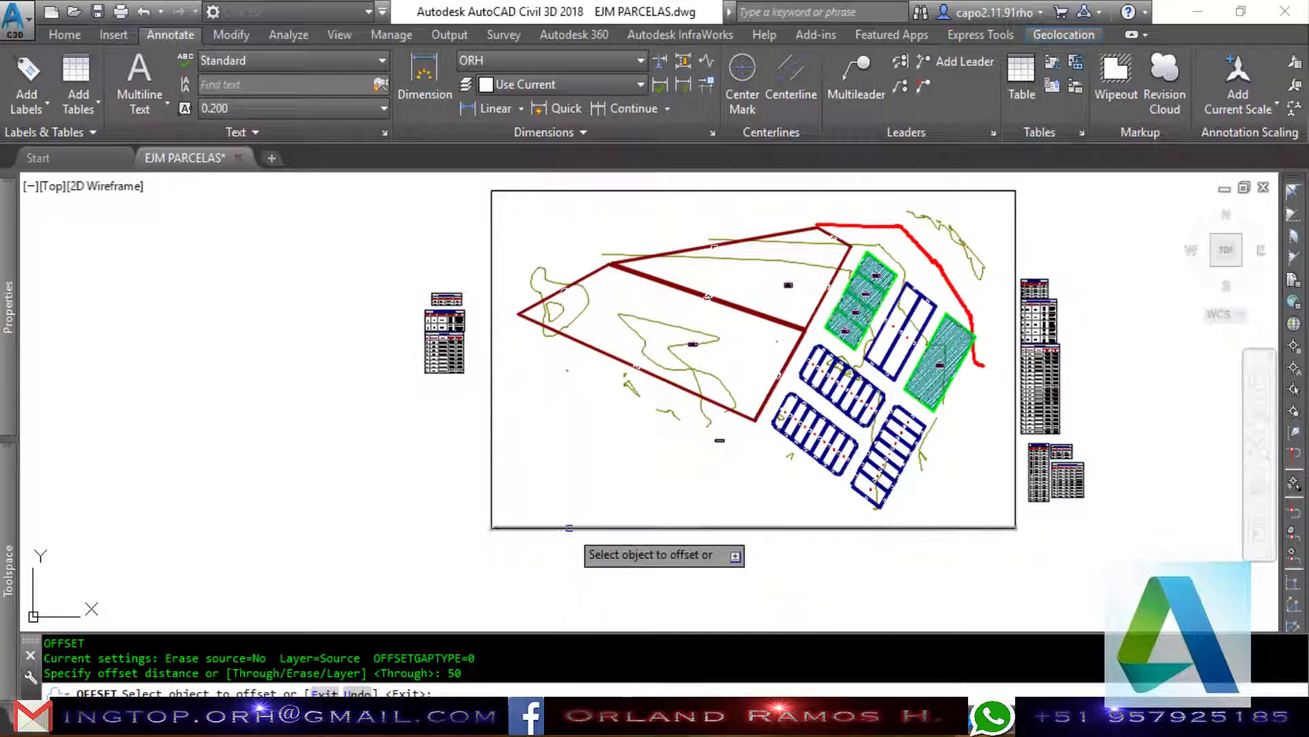
click(568, 528)
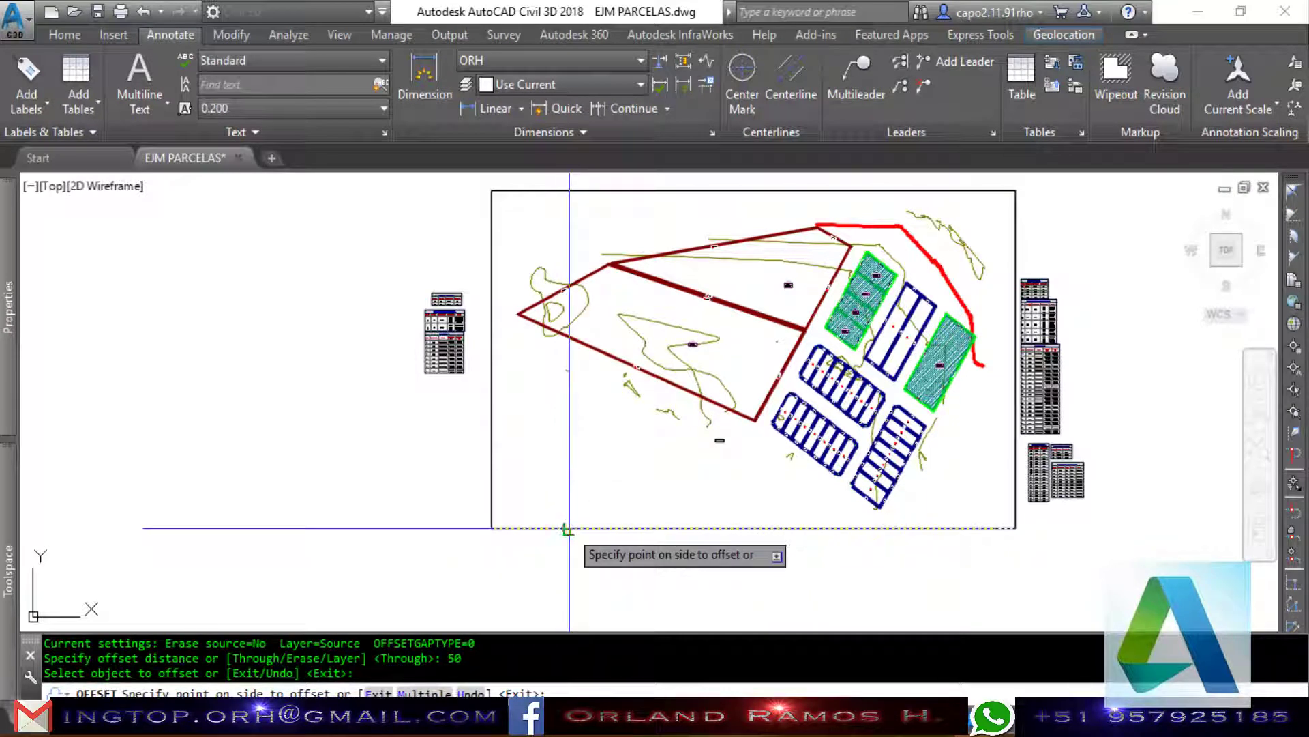
text(M)
key(Return)
click(436, 468)
click(364, 404)
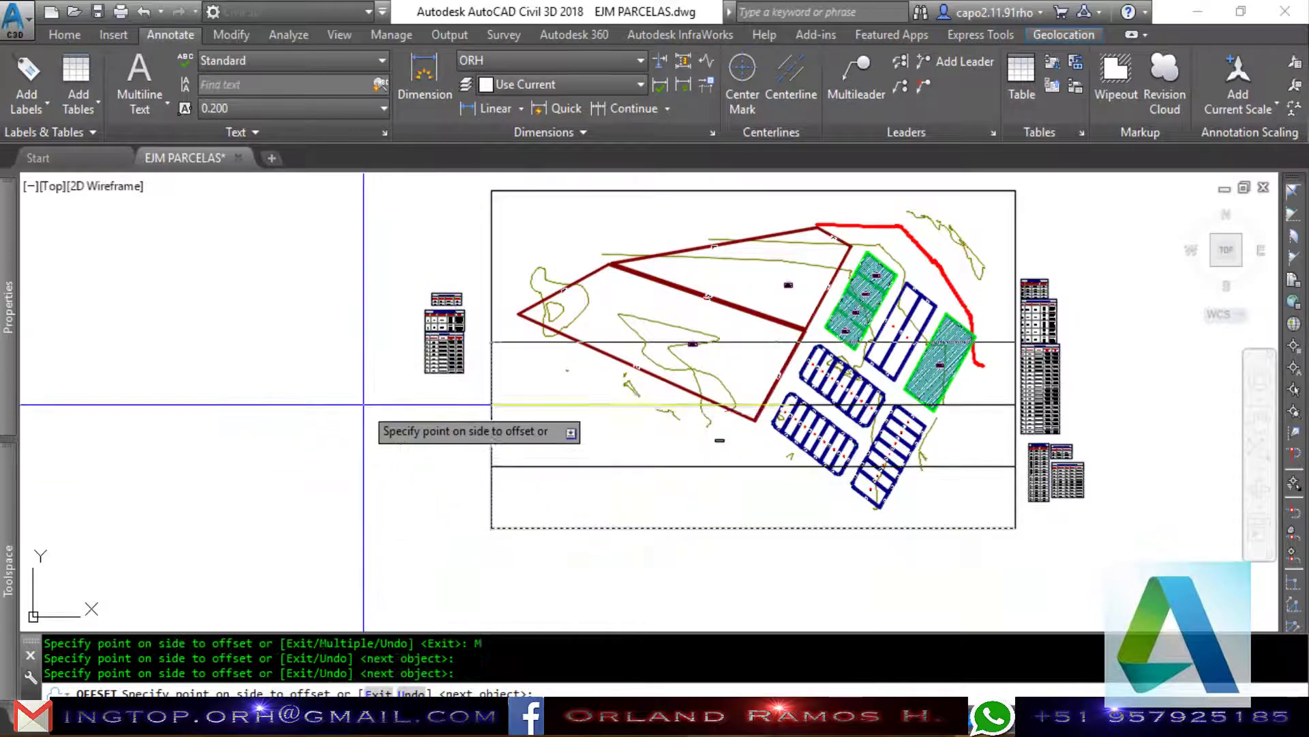
click(352, 357)
scroll(473, 457, down, 2)
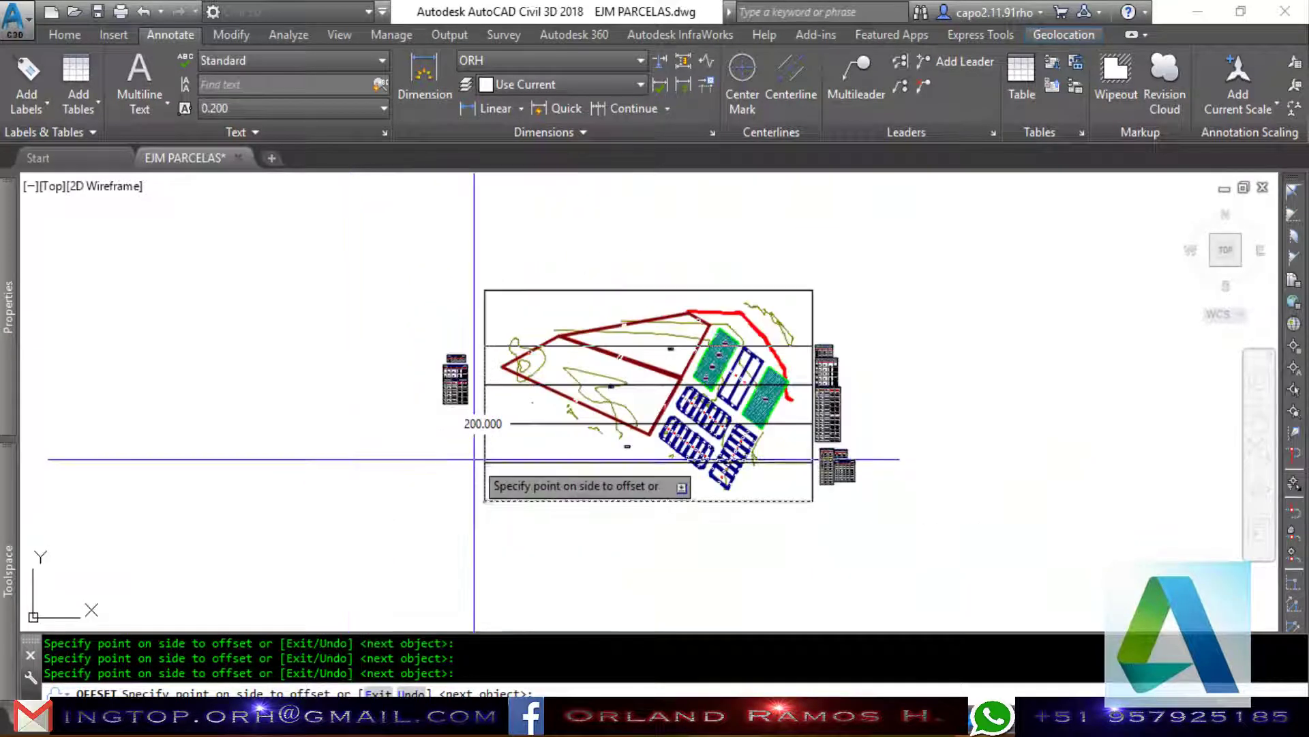
click(384, 302)
click(416, 228)
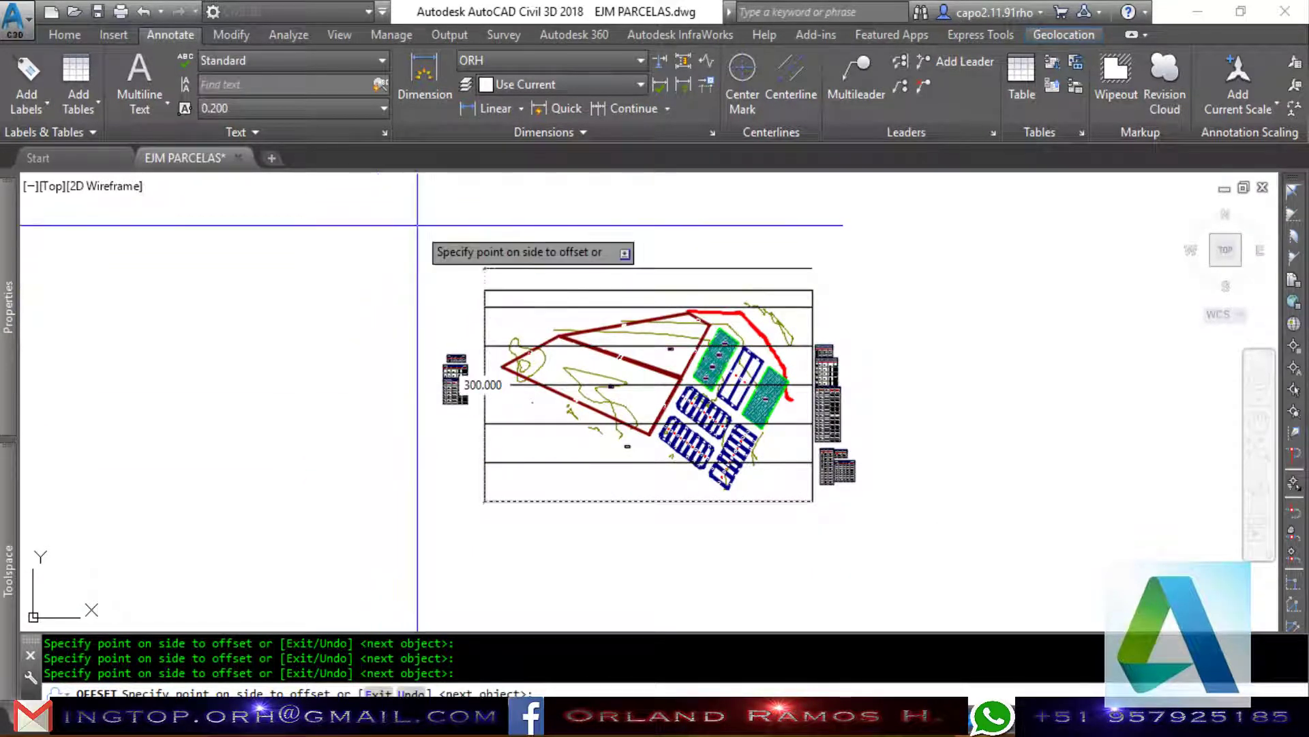
key(Return)
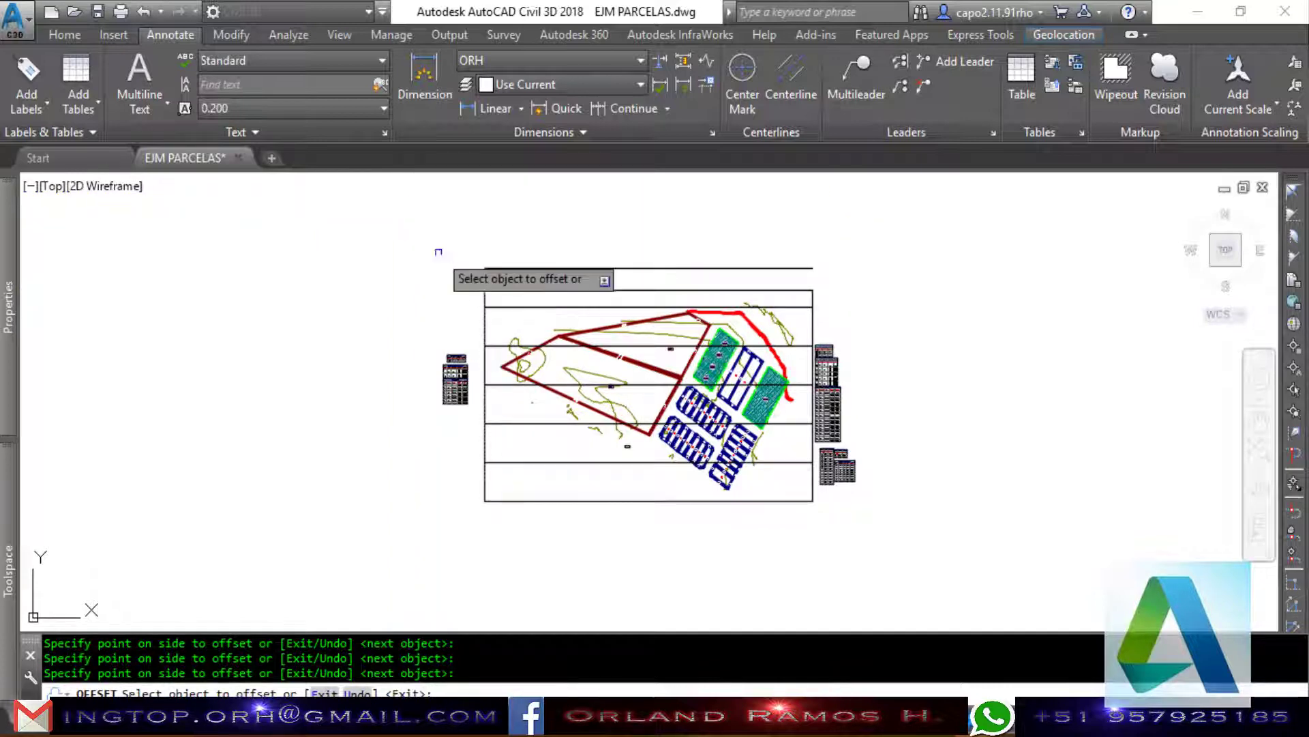
Offset the left frame edge rightward seven times at 50-unit spacing, up to 500.
click(510, 502)
click(545, 525)
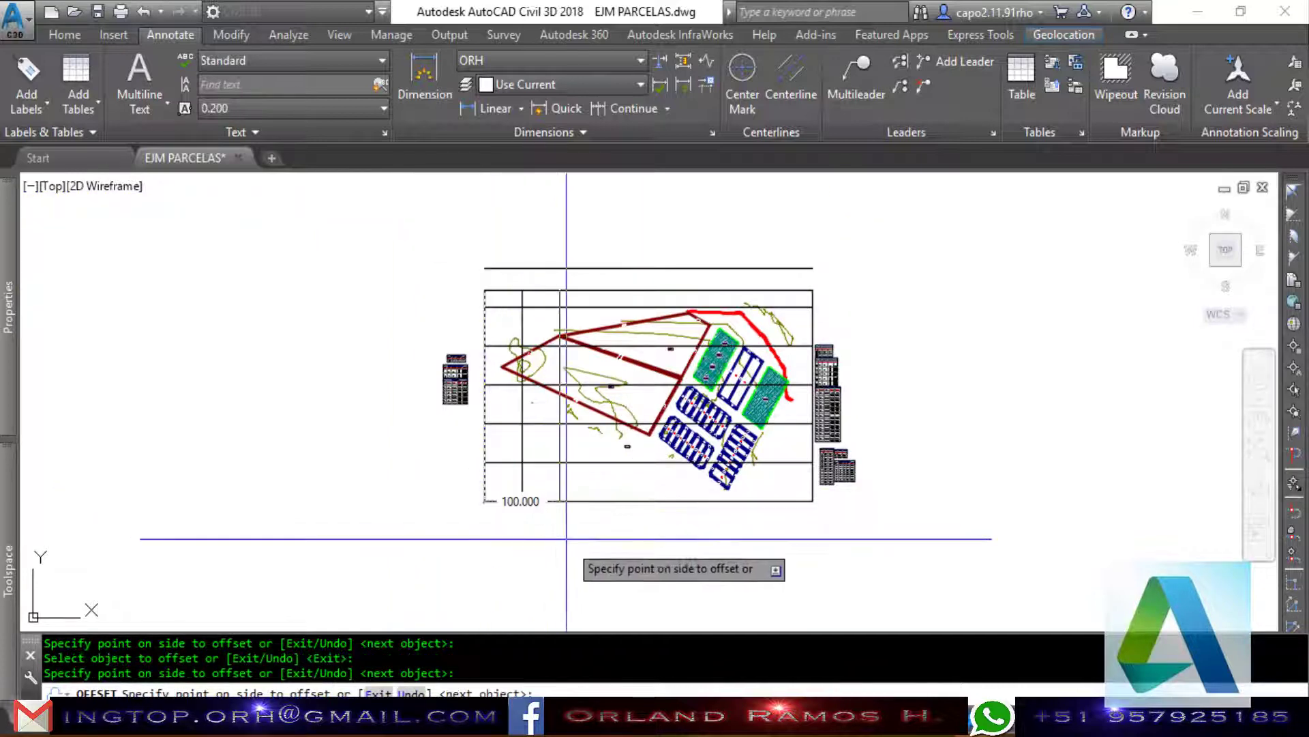
click(593, 544)
click(682, 544)
click(791, 541)
click(833, 539)
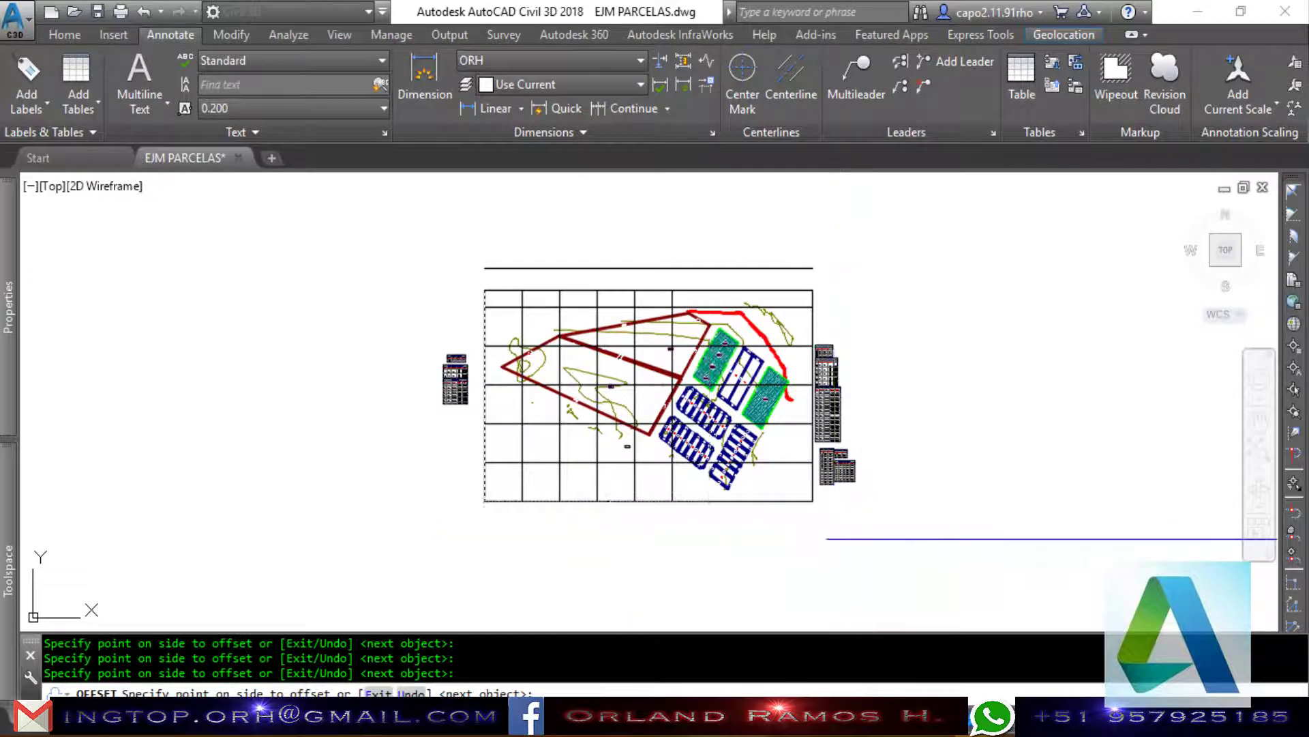
click(966, 535)
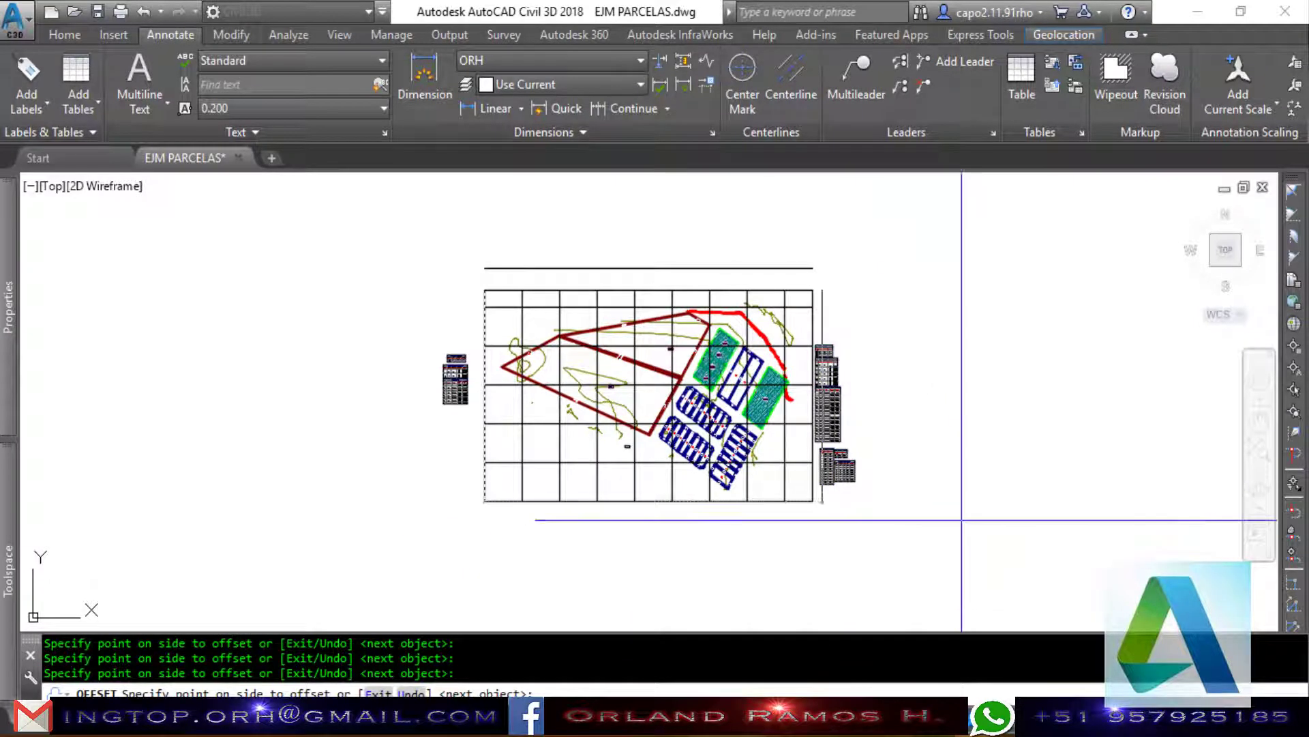
click(1016, 519)
key(Return)
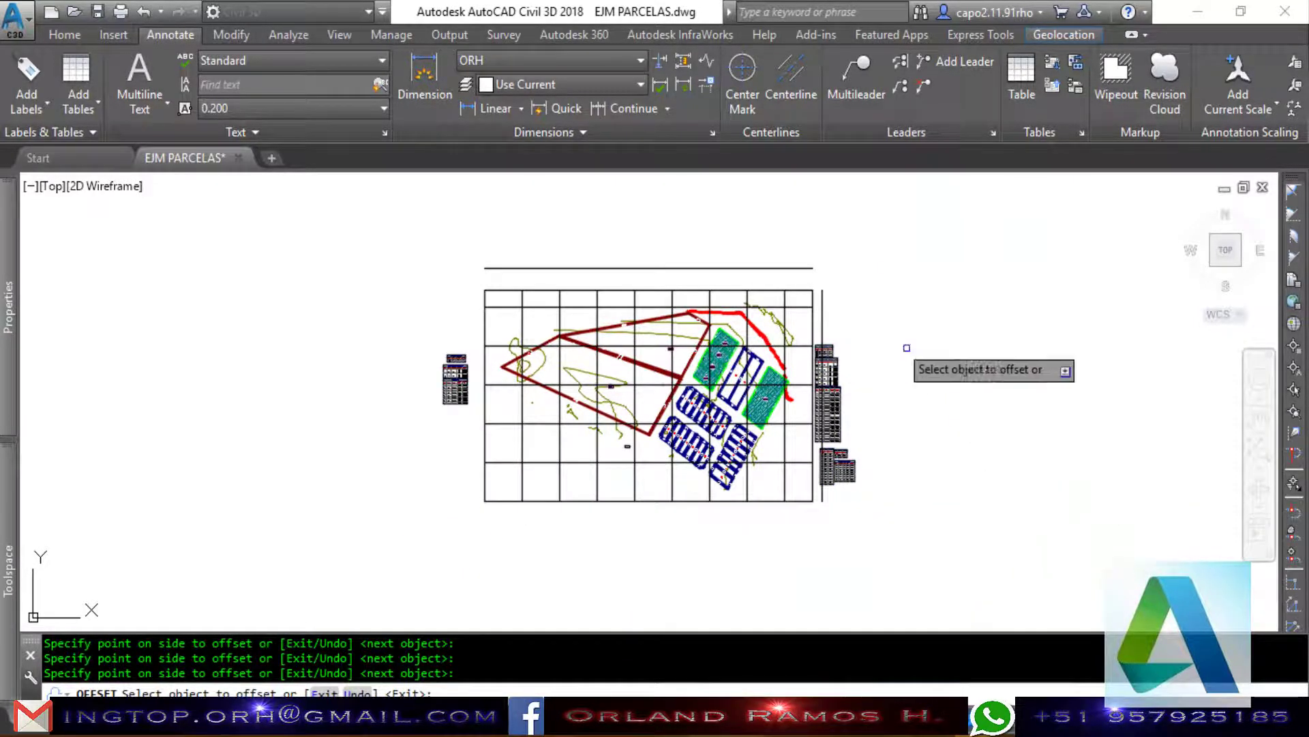
key(Escape)
scroll(805, 300, up, 4)
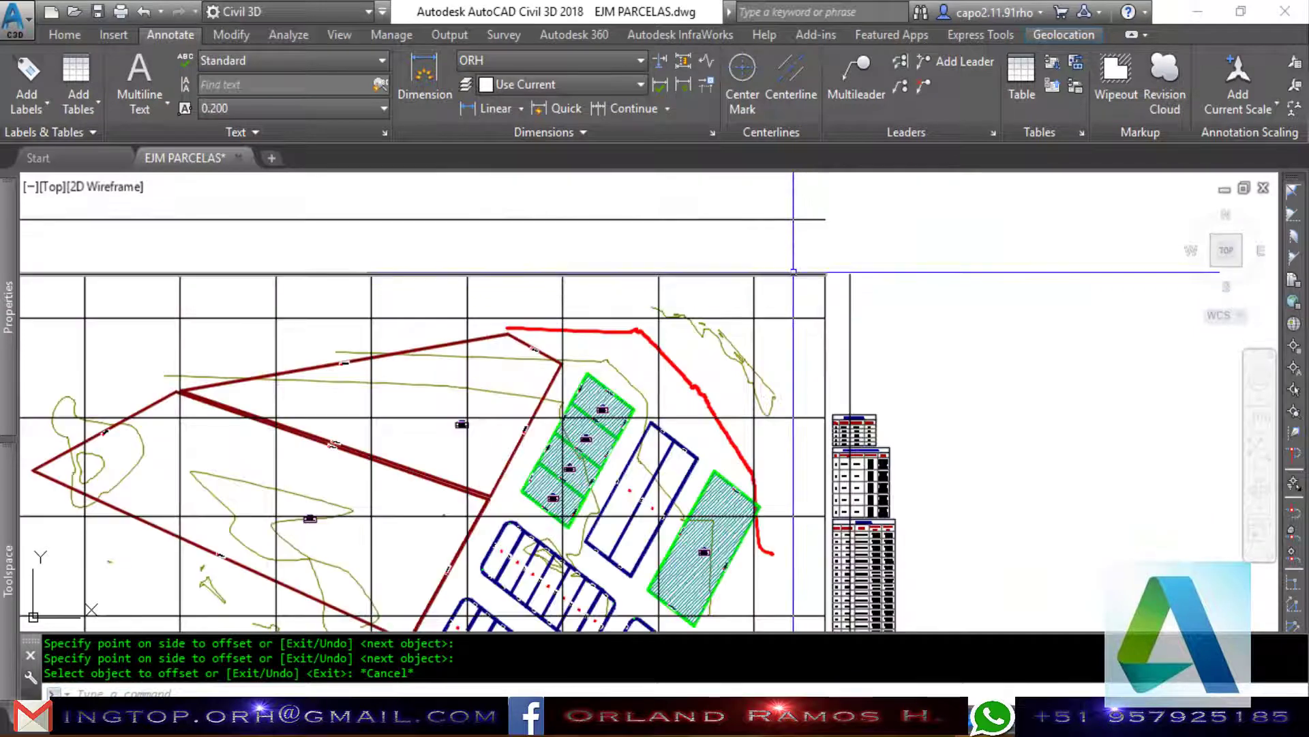
scroll(861, 266, down, 2)
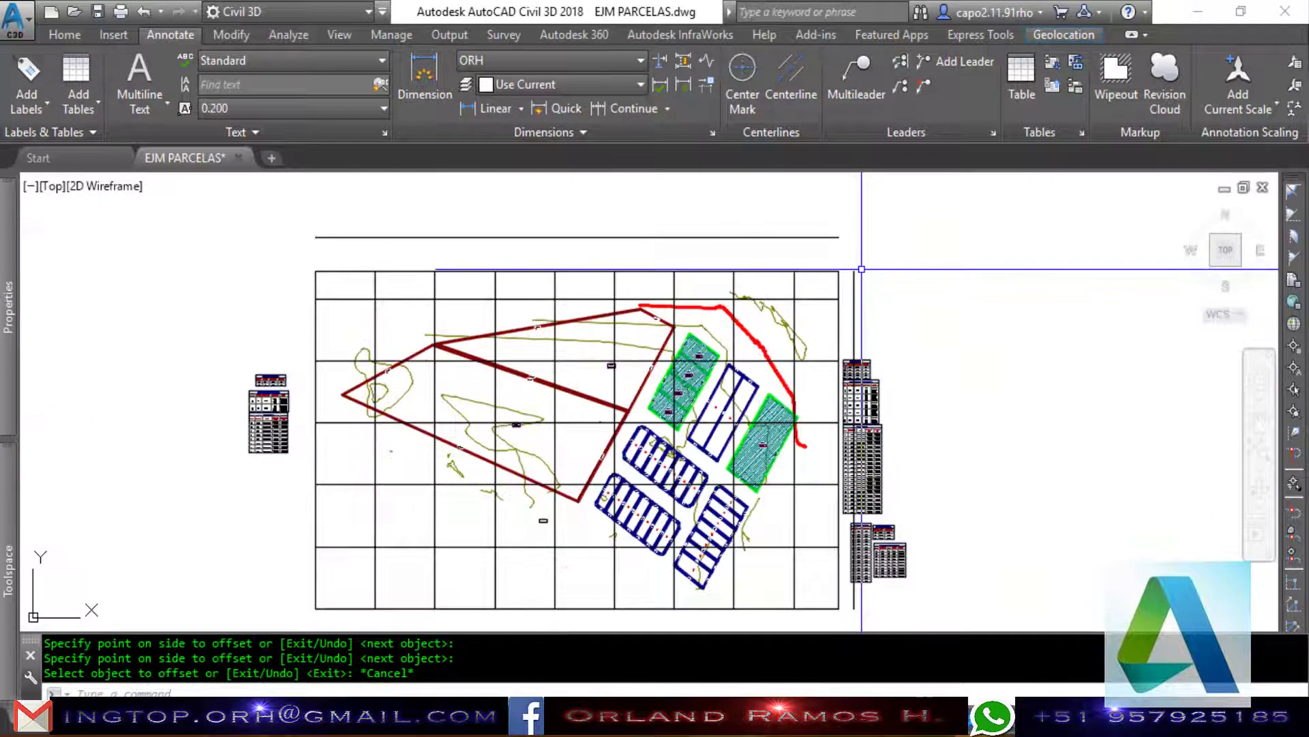
scroll(798, 341, down, 2)
scroll(800, 432, up, 2)
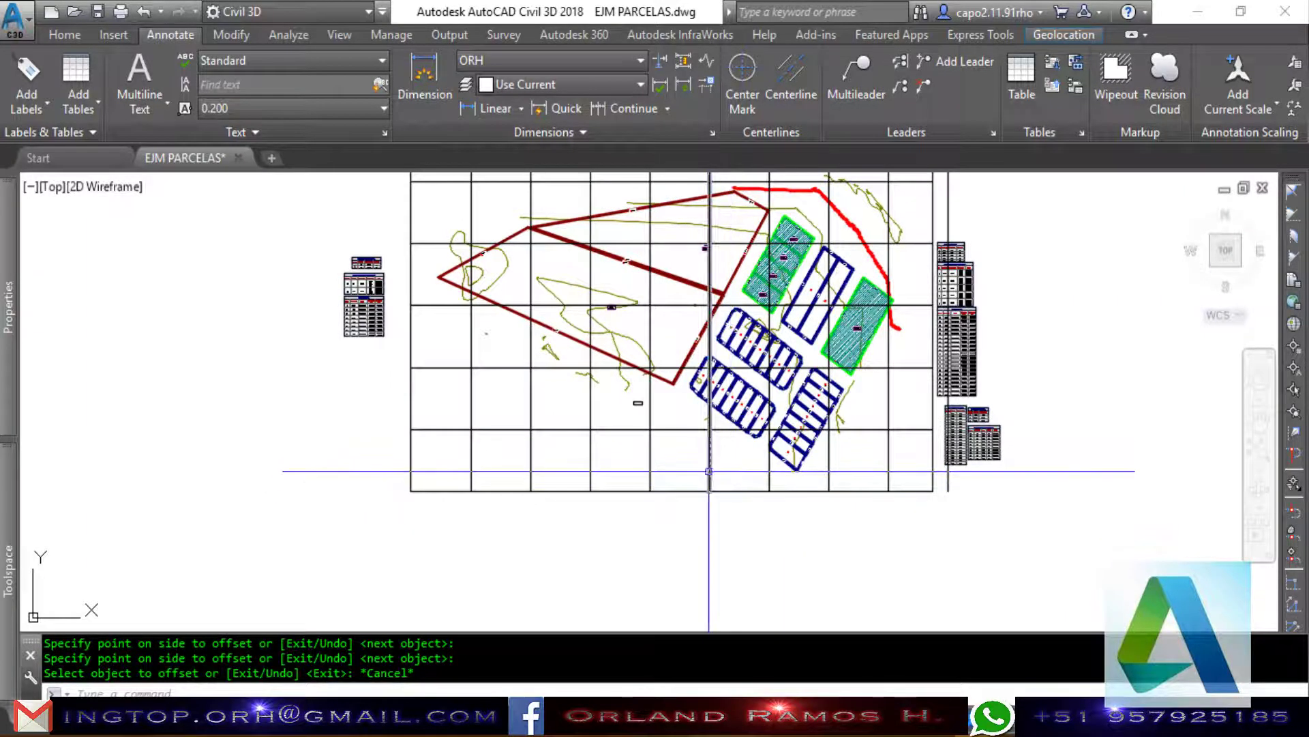
Select all similar grid lines and set their colour to teal, index 123.
click(709, 469)
right_click(738, 484)
click(756, 456)
mouse_move(8, 307)
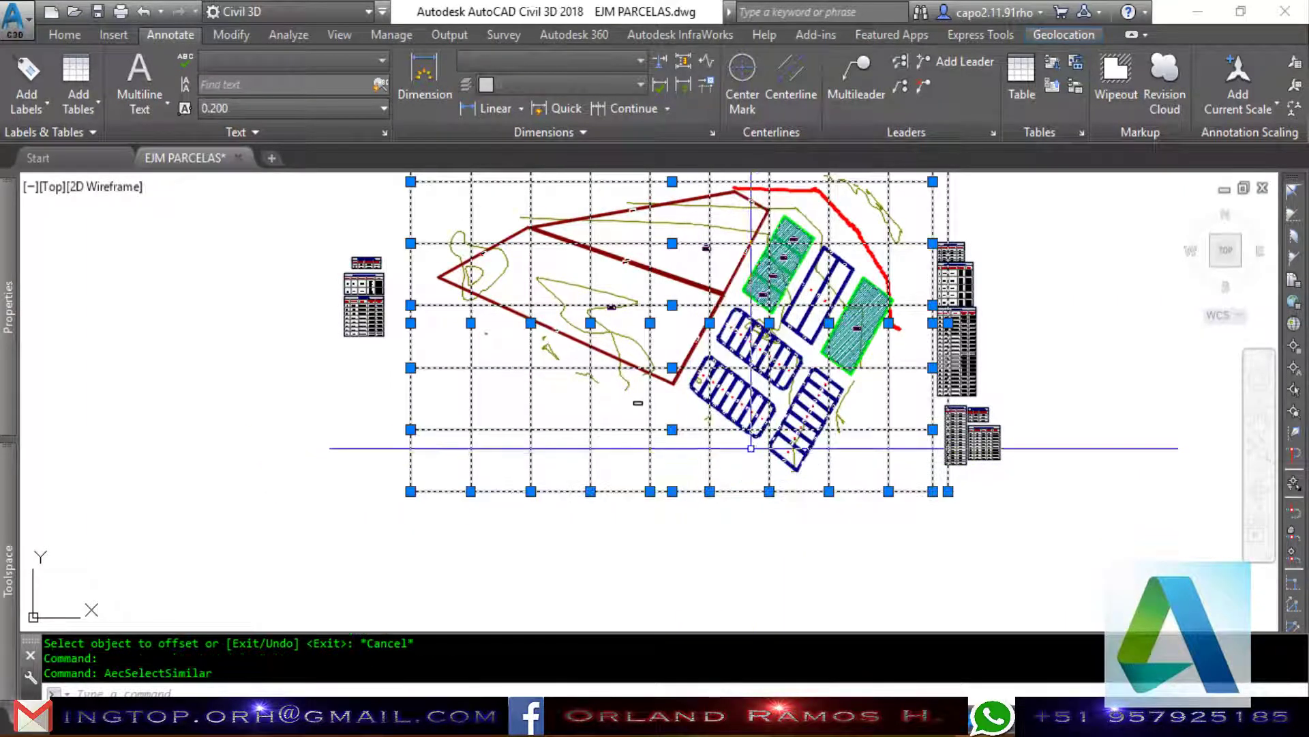
click(246, 244)
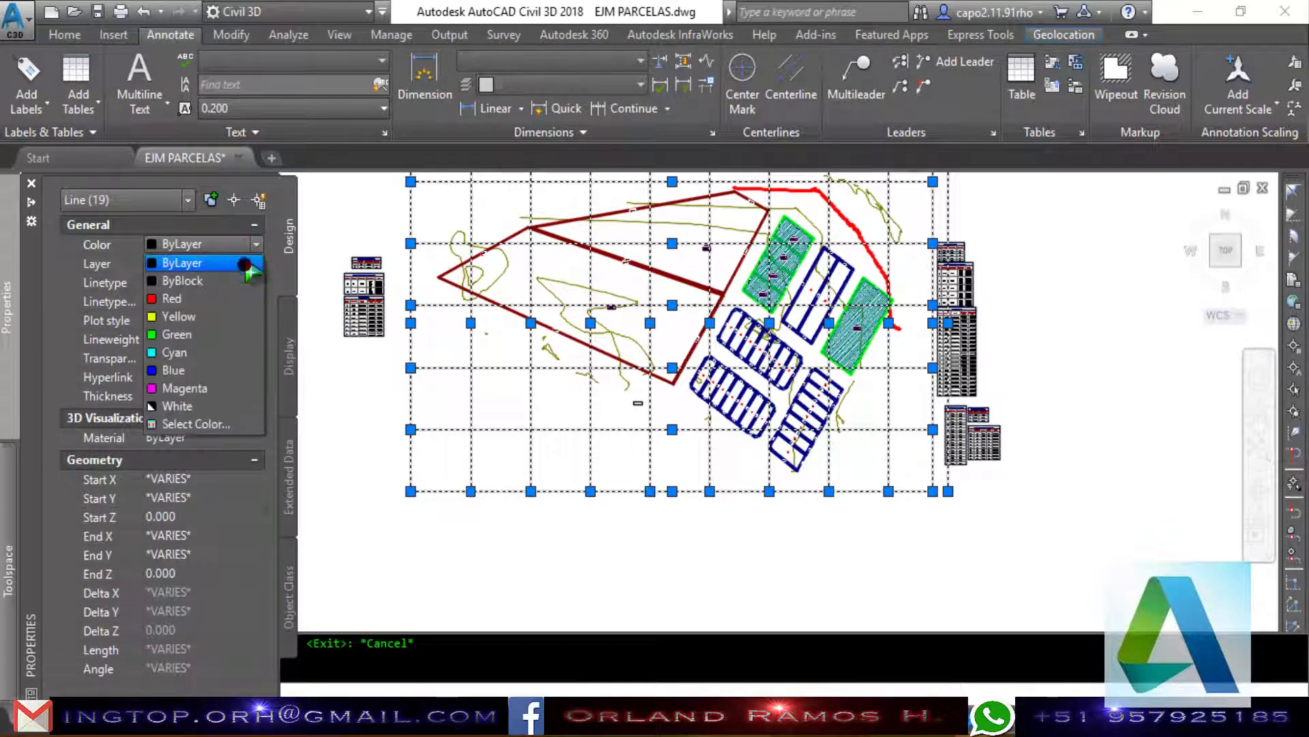
click(198, 424)
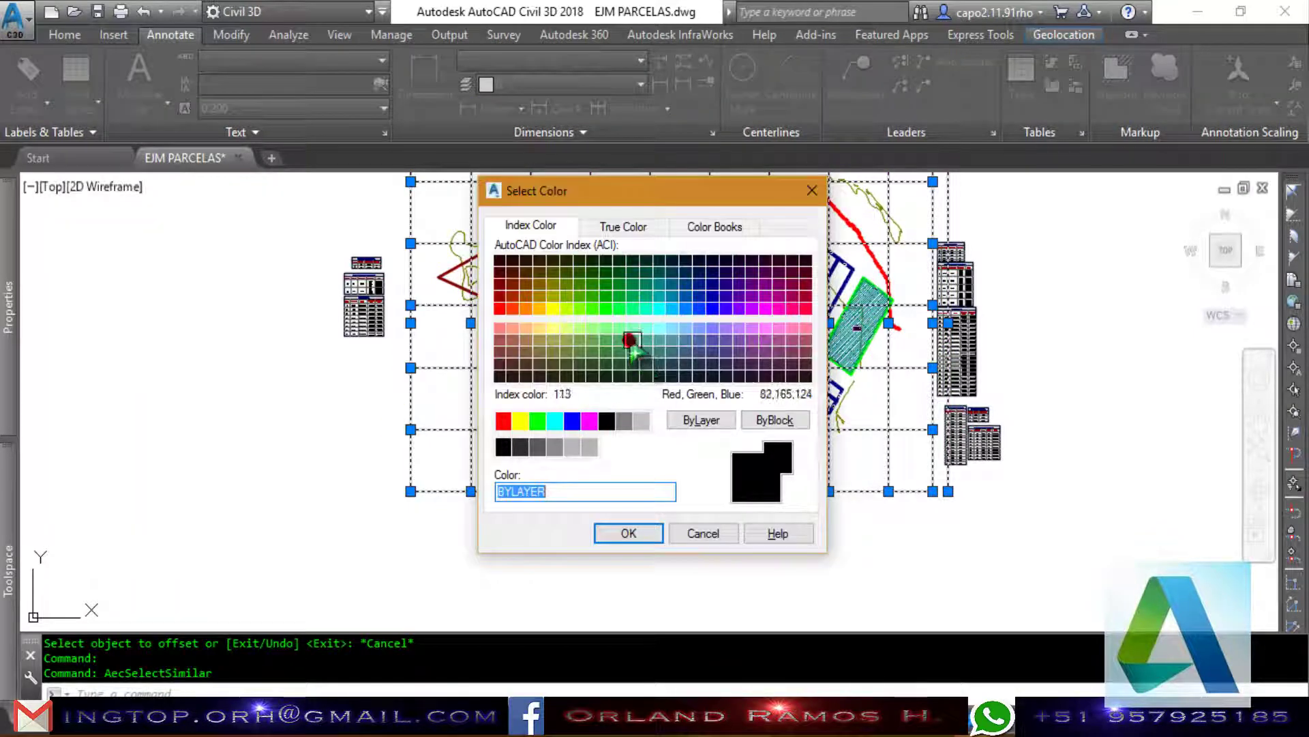
click(631, 340)
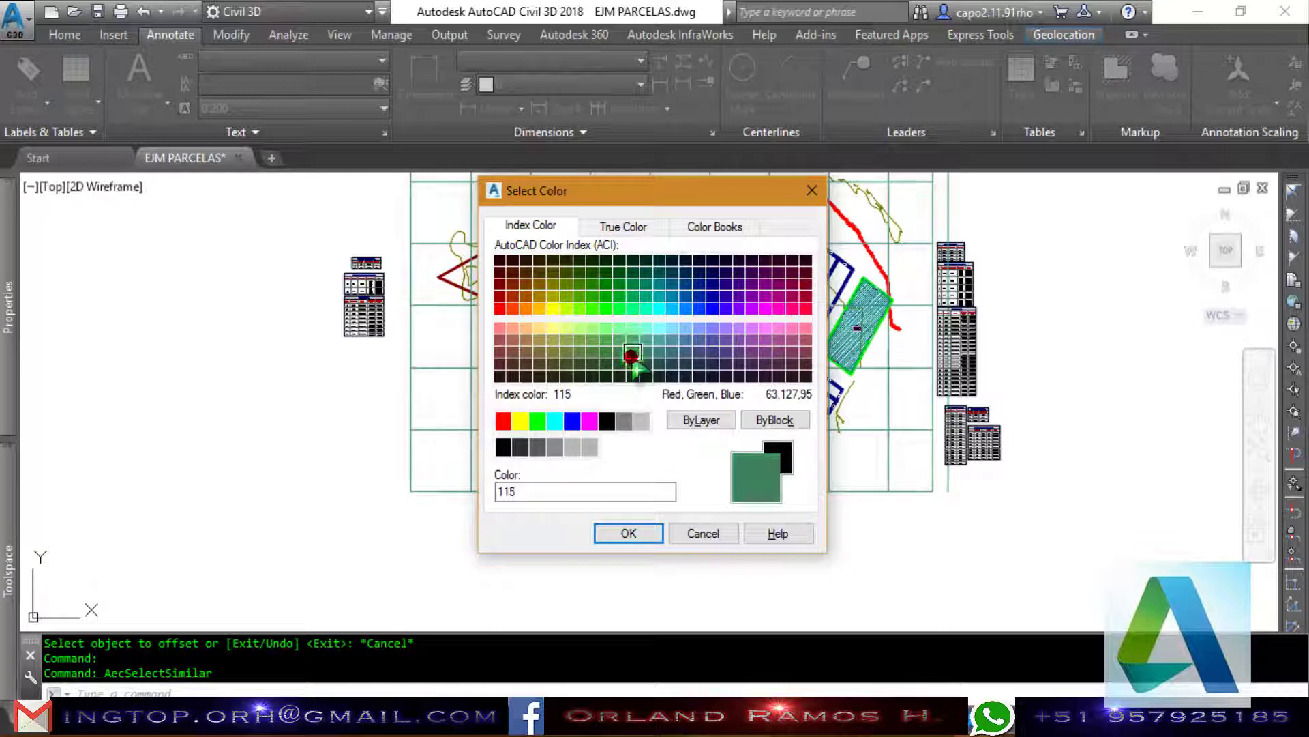
click(645, 341)
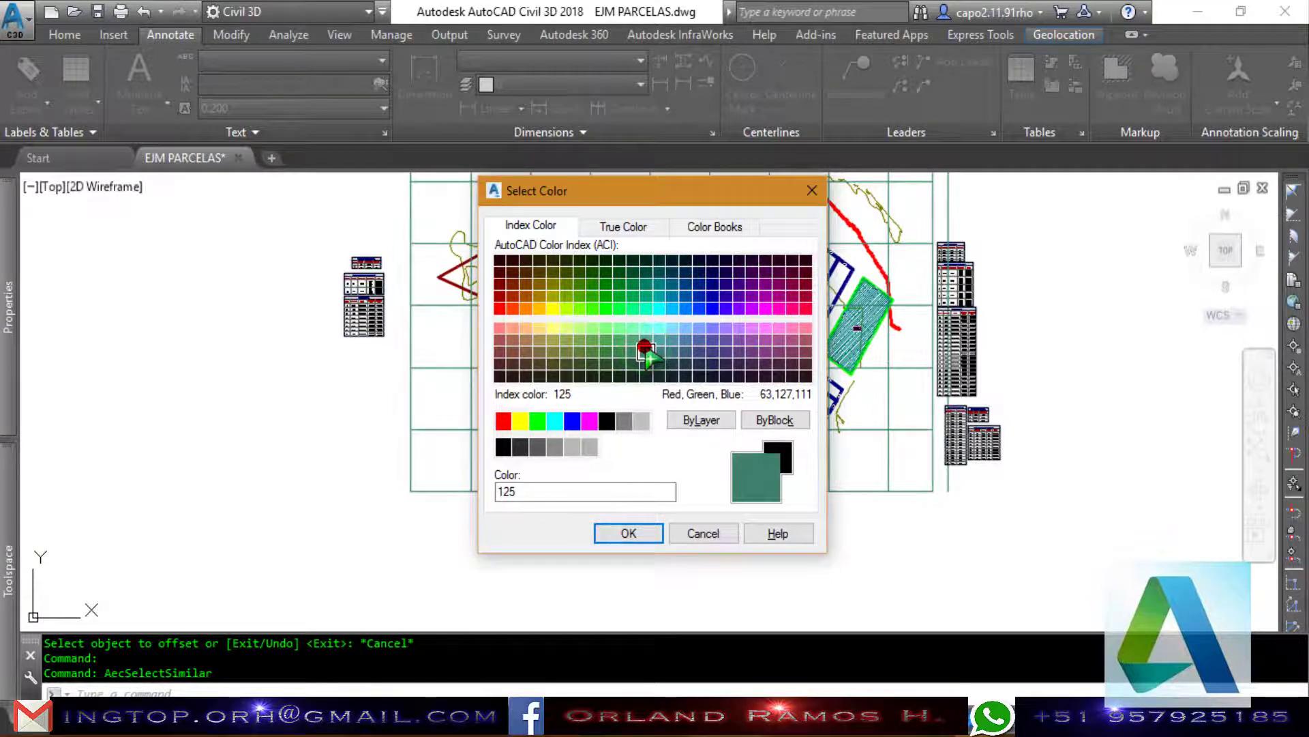
click(622, 533)
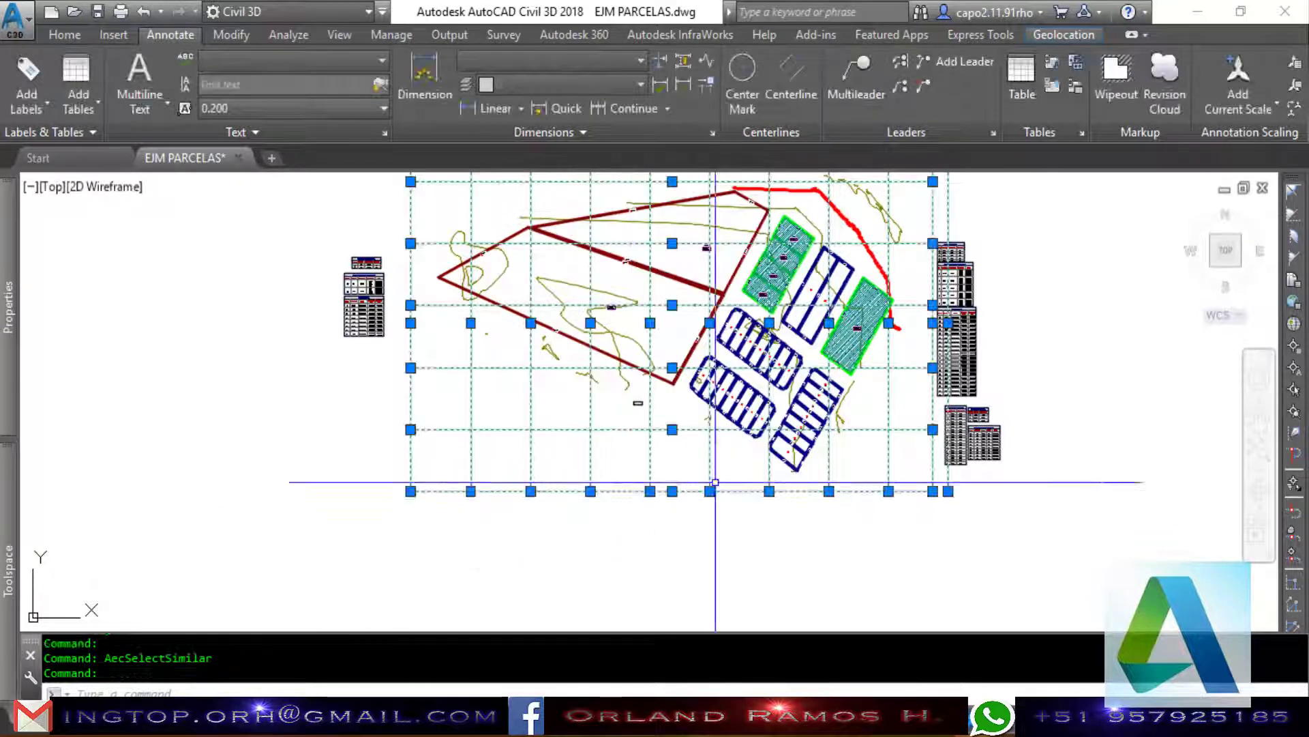
scroll(1092, 600, down, 3)
scroll(911, 502, up, 3)
scroll(911, 502, up, 2)
scroll(910, 502, down, 2)
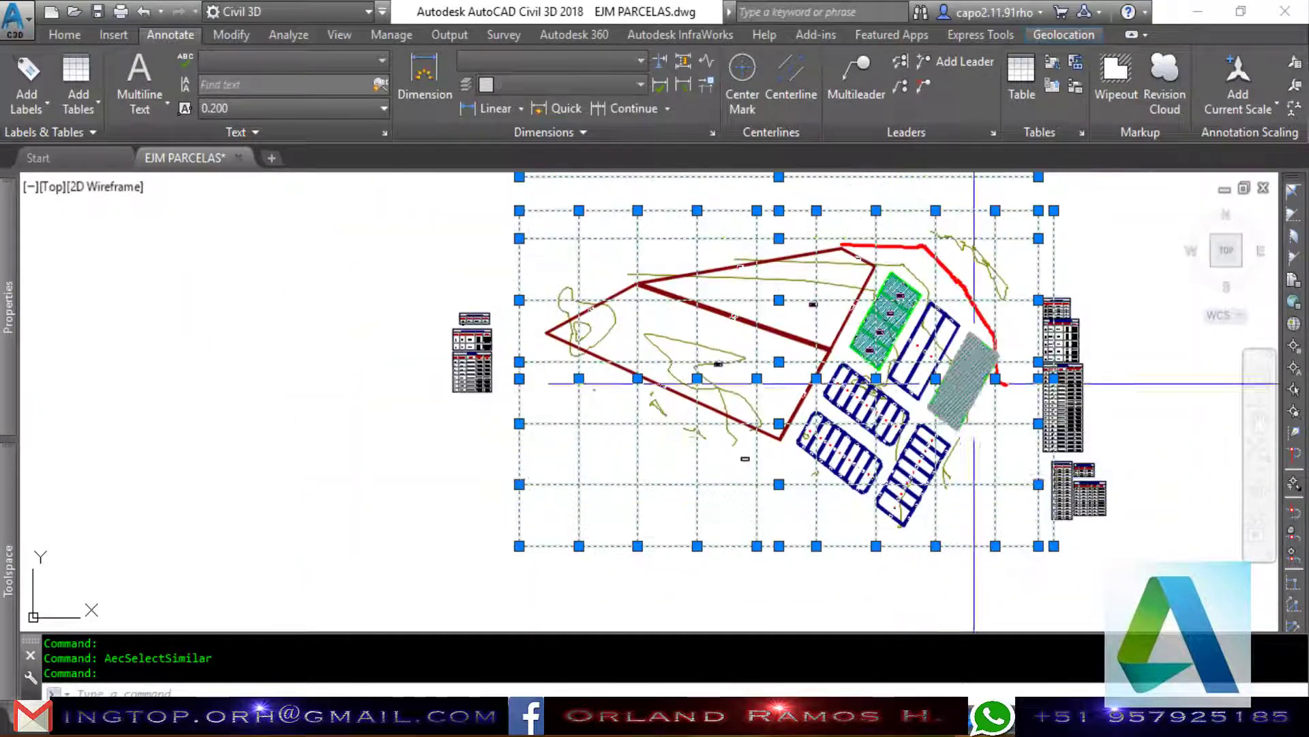
Erase the two stray lines lying beyond the grid.
key(Escape)
click(1048, 220)
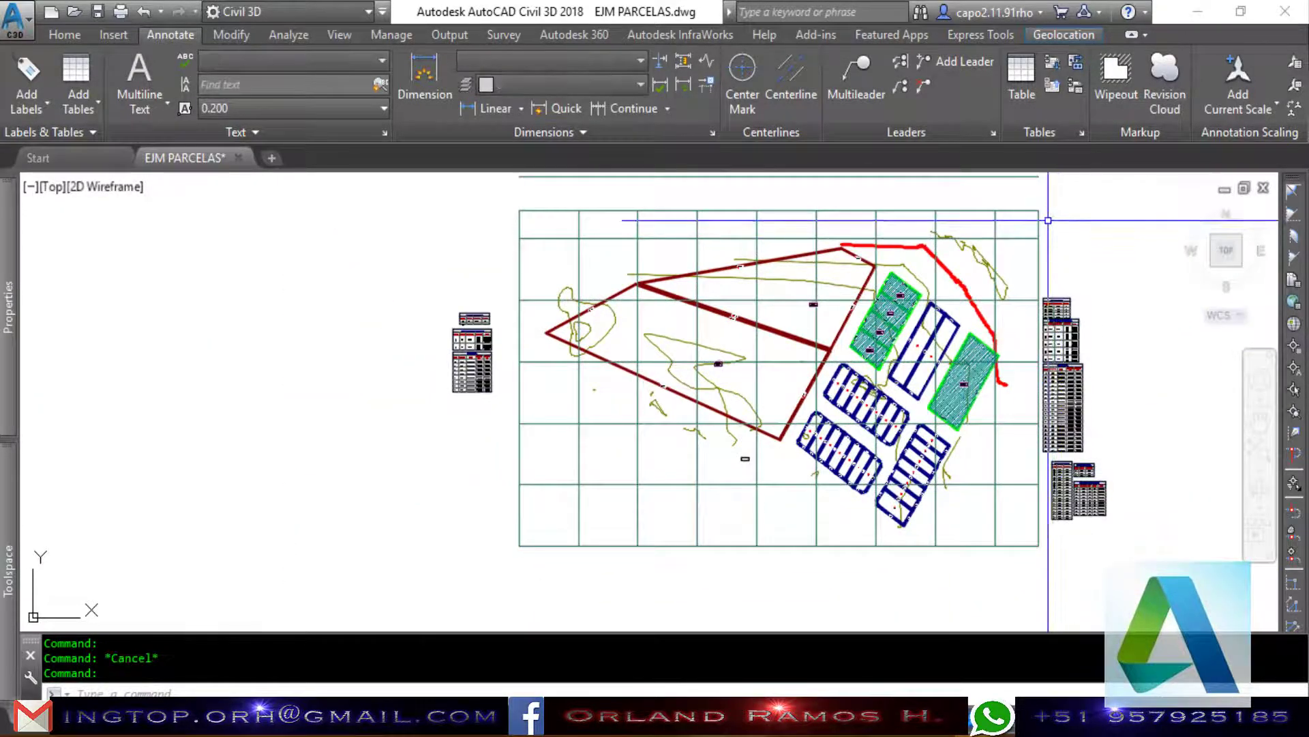
key(Delete)
scroll(1049, 220, down, 2)
click(1023, 190)
key(Delete)
scroll(814, 369, up, 2)
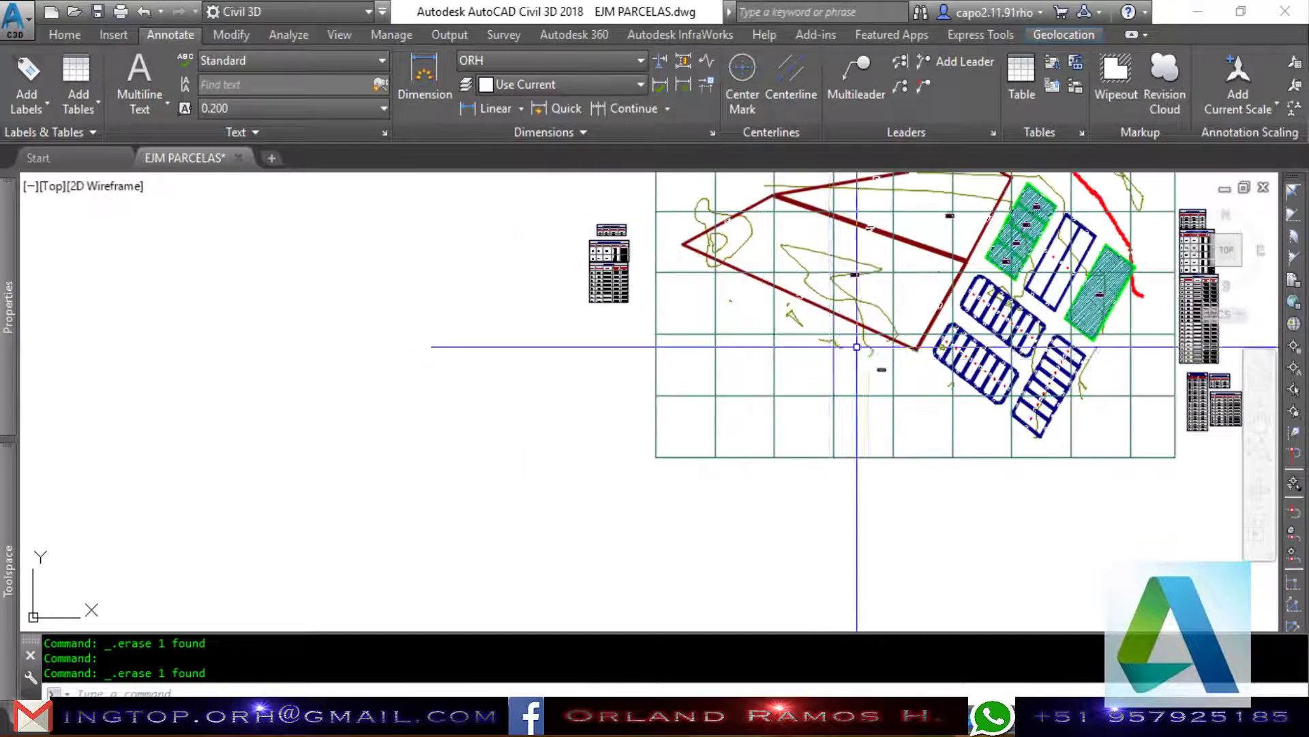
scroll(994, 326, up, 3)
scroll(941, 344, up, 1)
scroll(942, 345, down, 8)
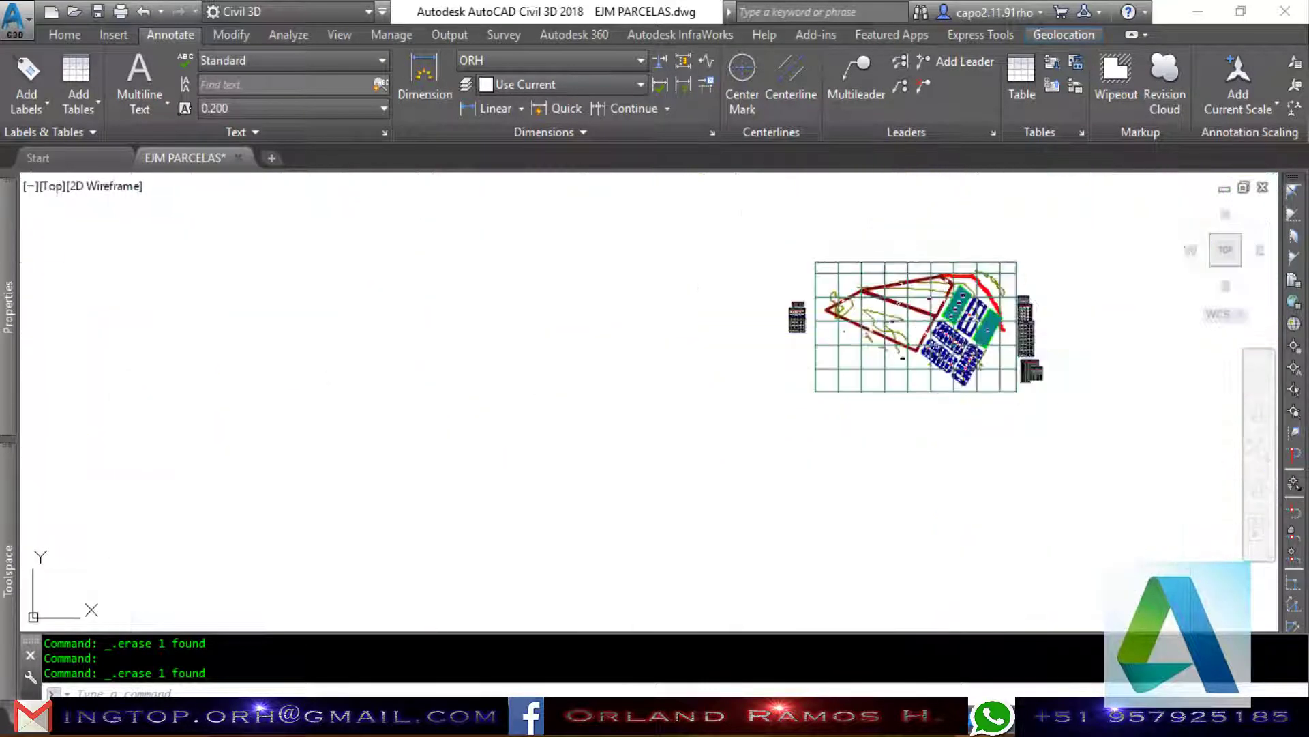
scroll(952, 311, up, 5)
scroll(810, 437, up, 2)
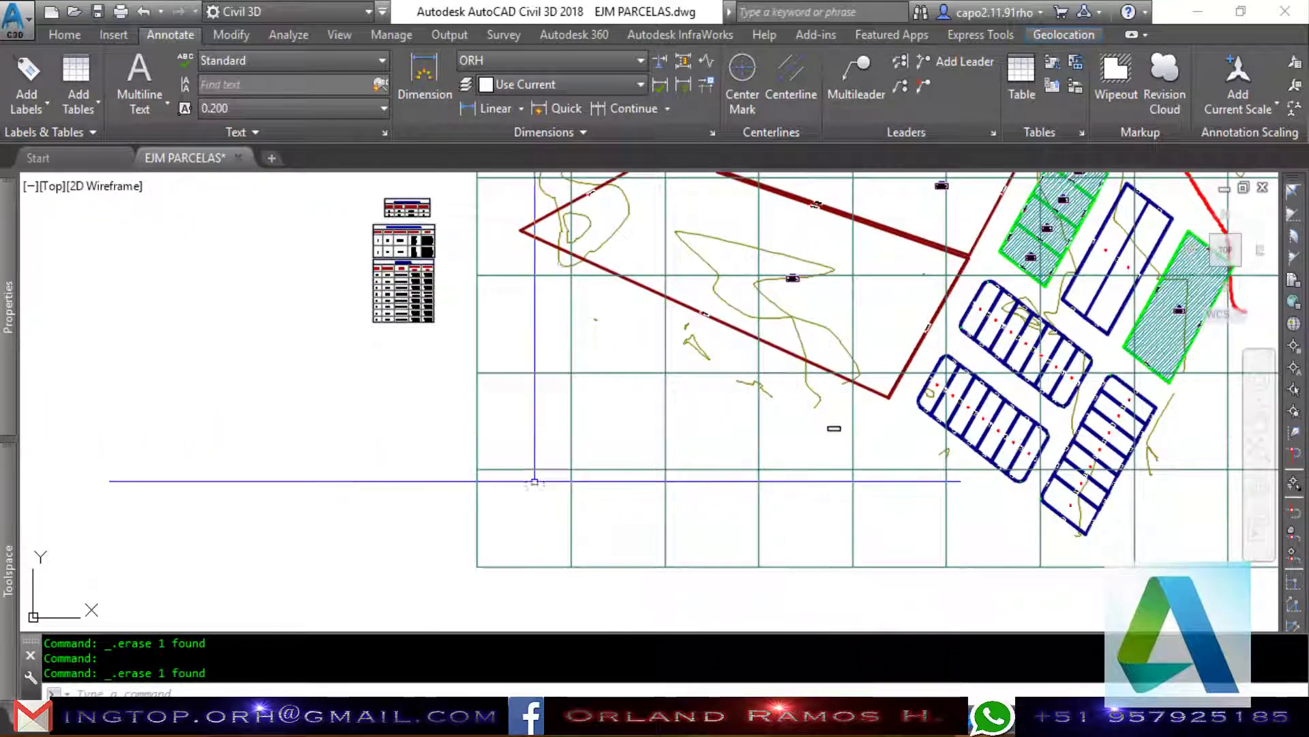
scroll(546, 482, down, 2)
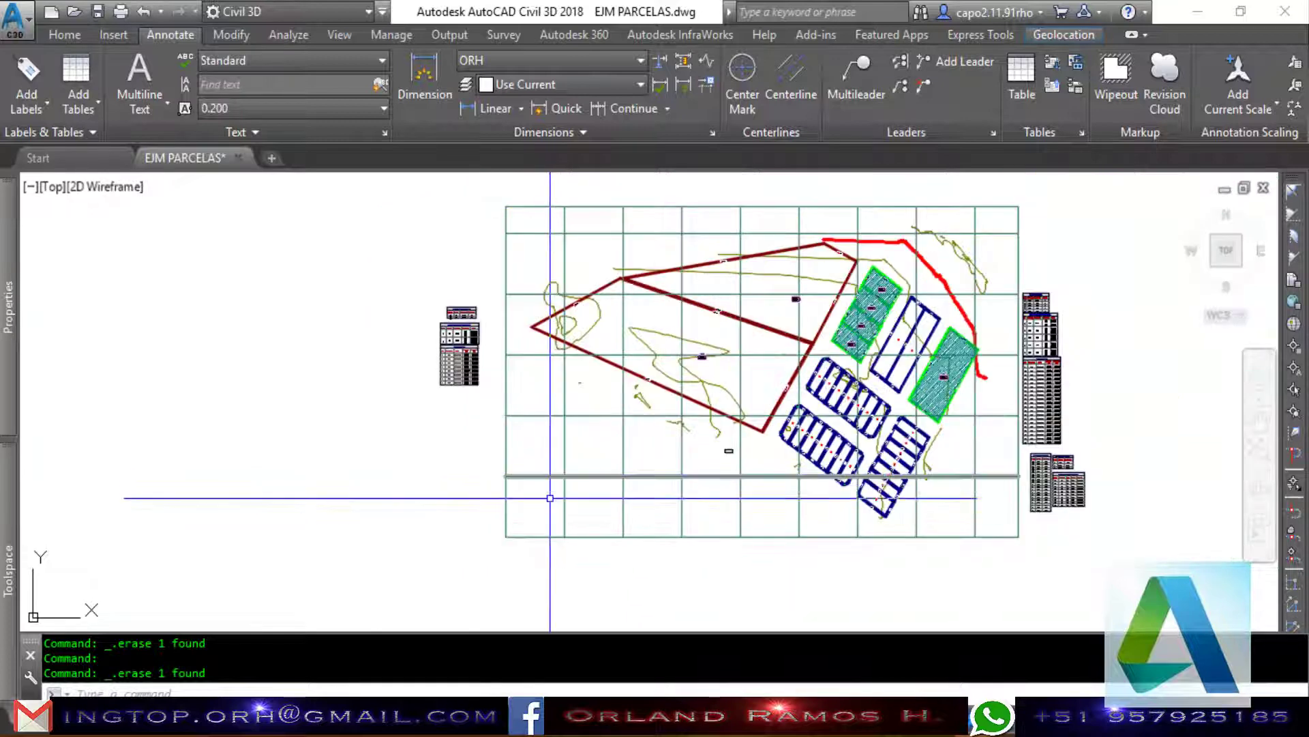
scroll(552, 505, up, 2)
scroll(558, 517, up, 2)
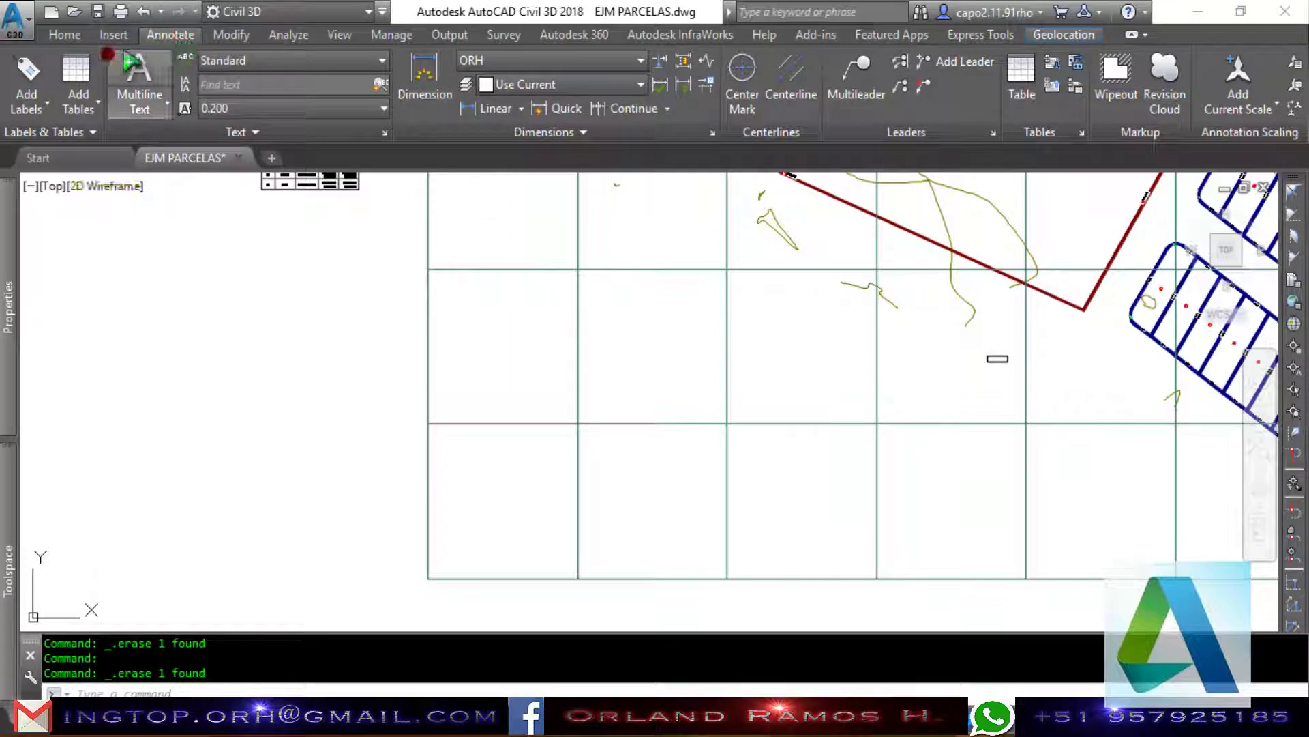
Start adding line labels using the ESTE line label style.
click(27, 75)
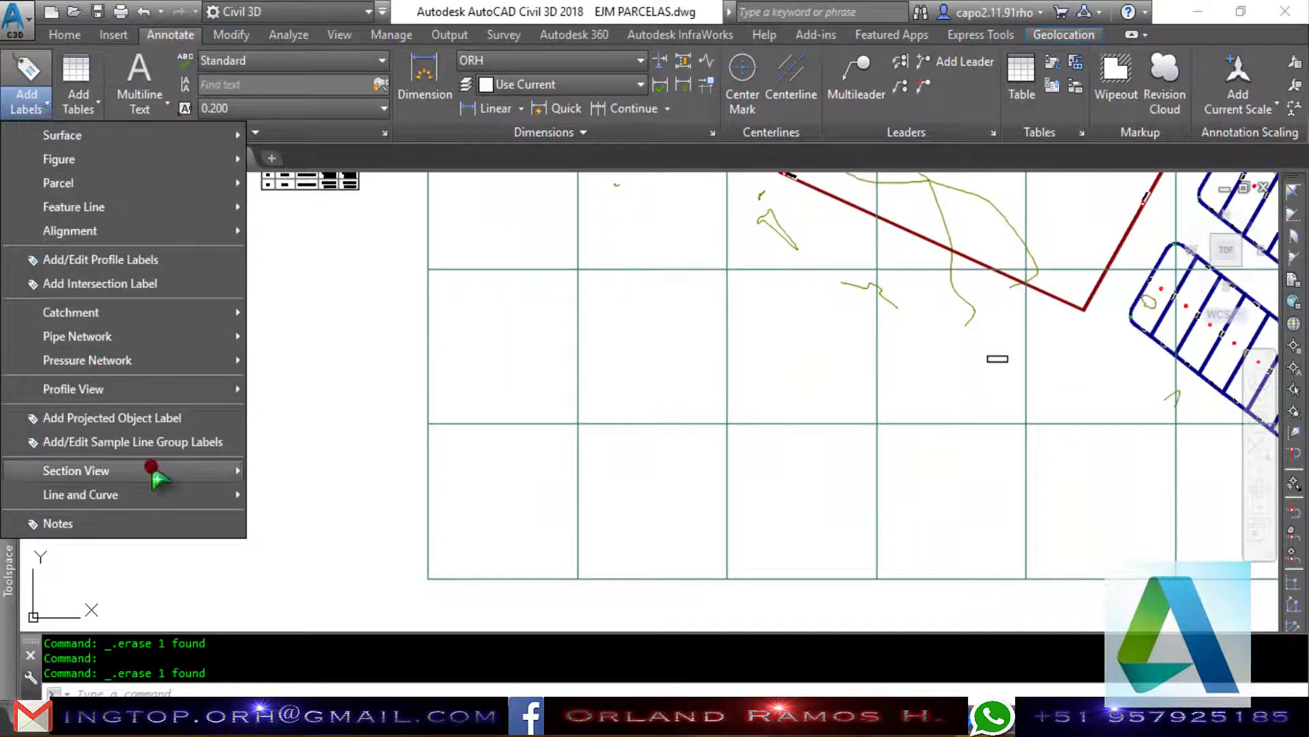
mouse_move(81, 494)
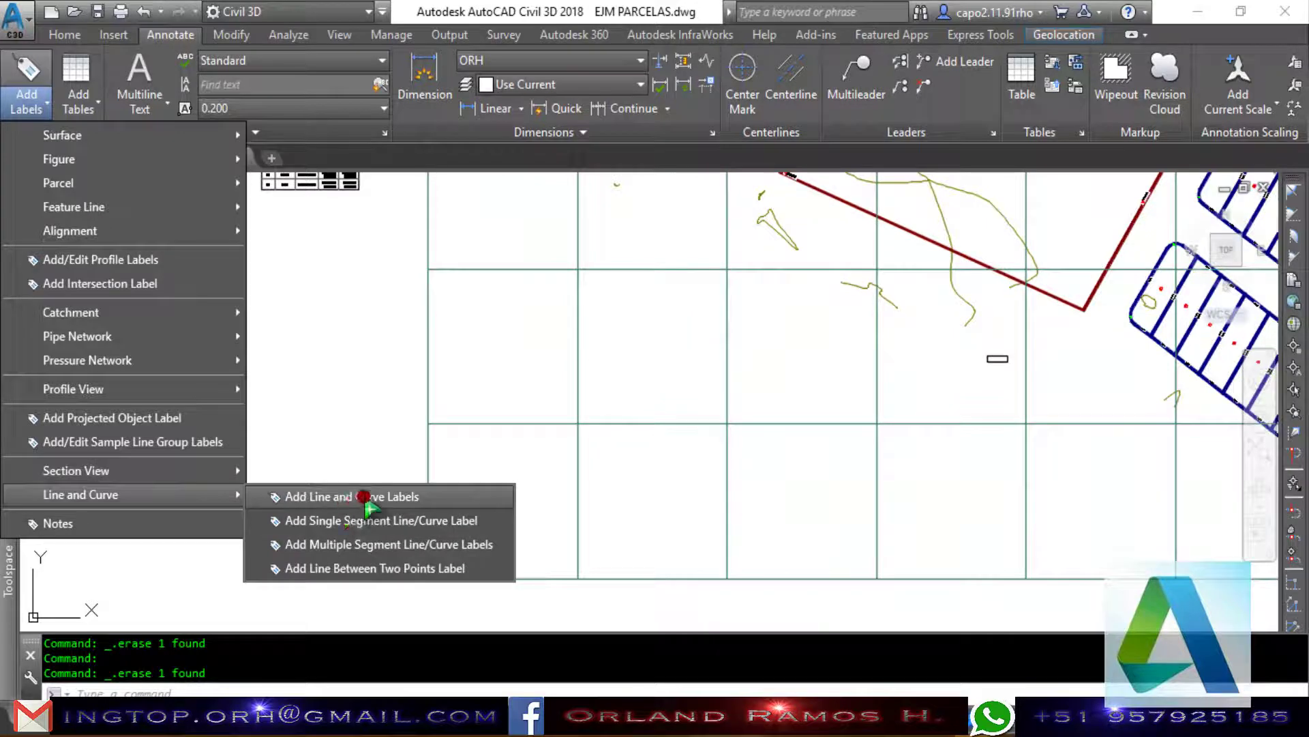
click(369, 498)
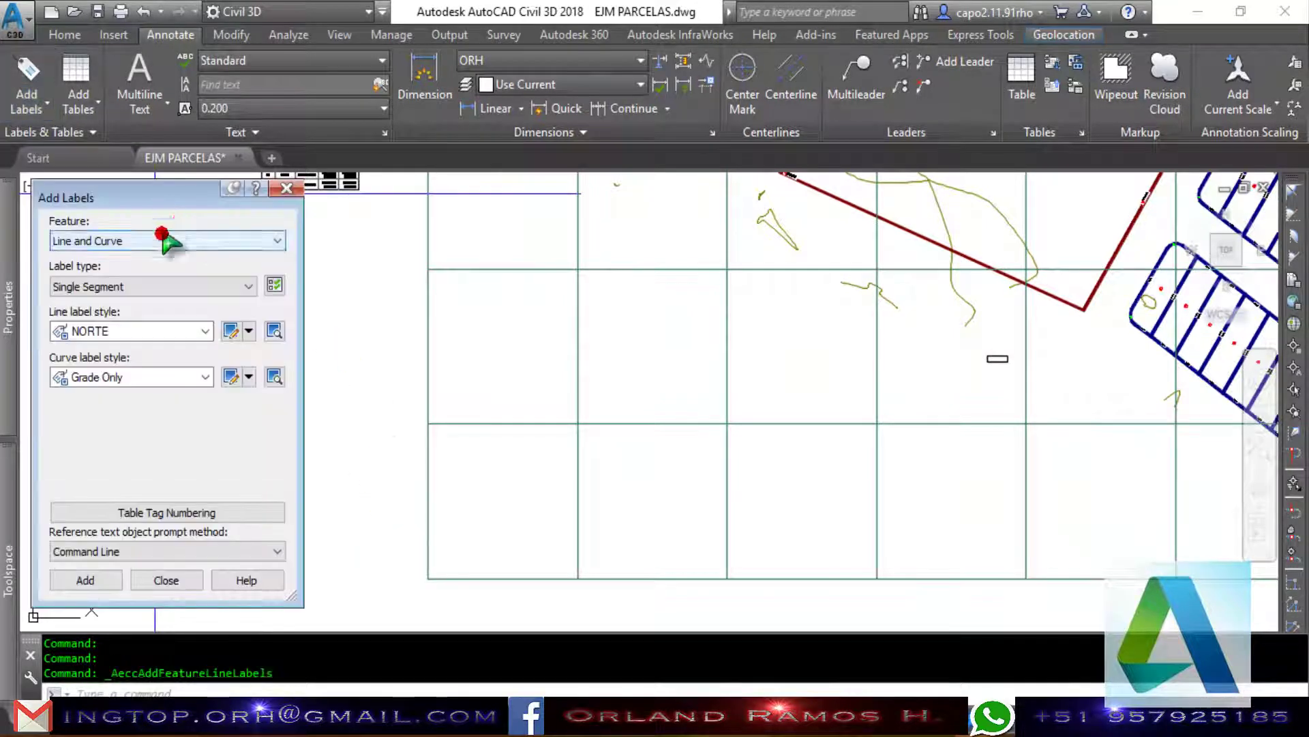
click(159, 334)
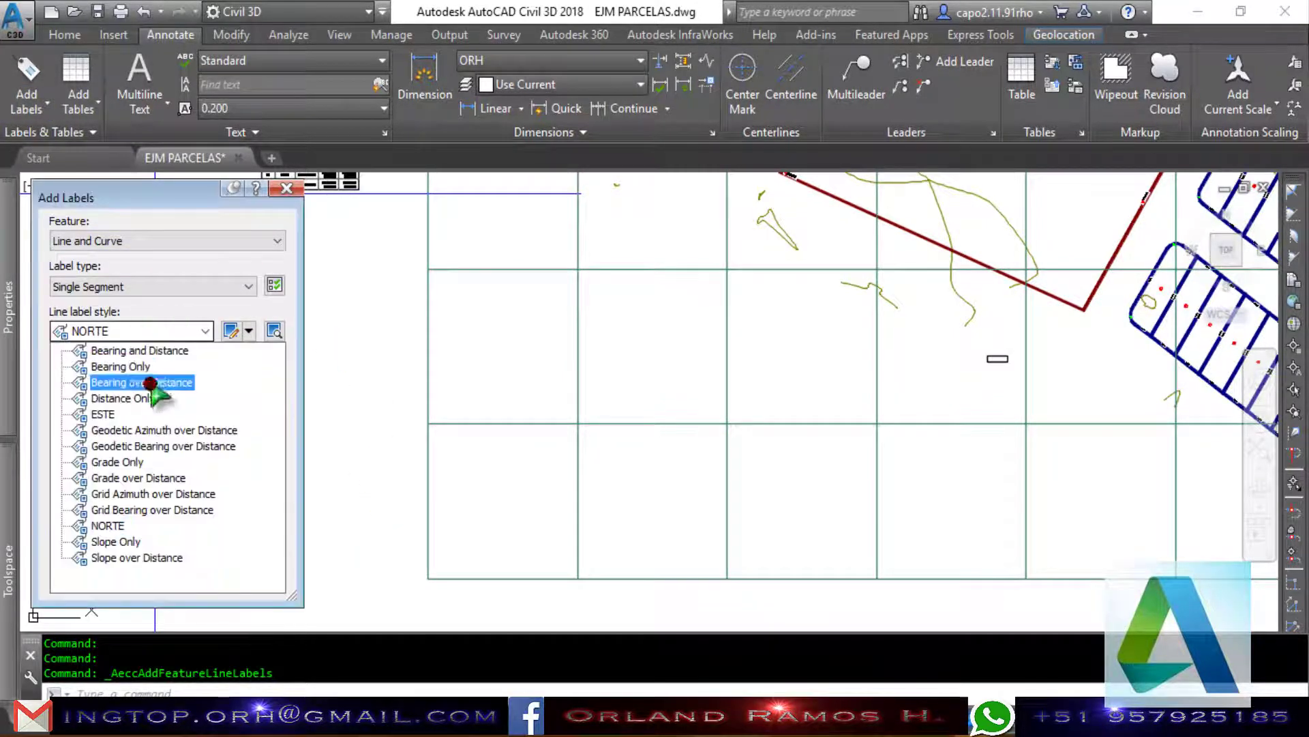
click(113, 414)
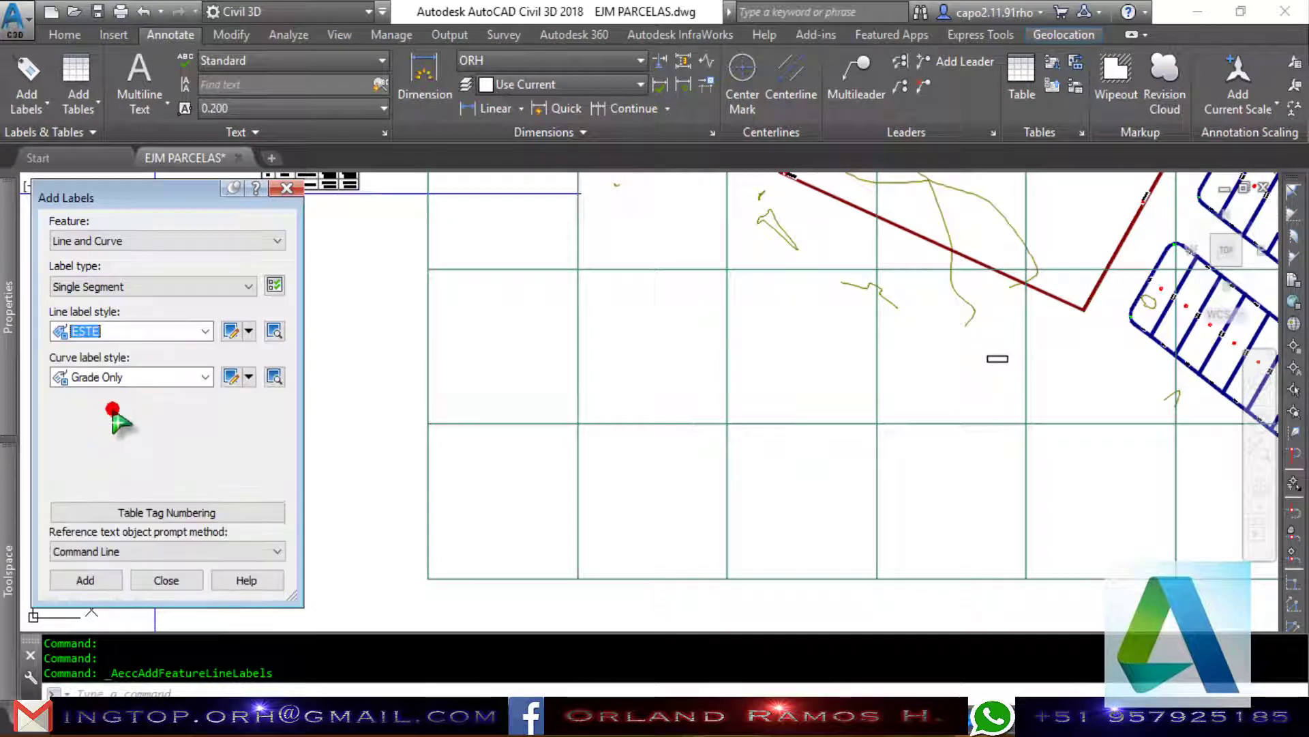
click(119, 578)
scroll(476, 455, down, 2)
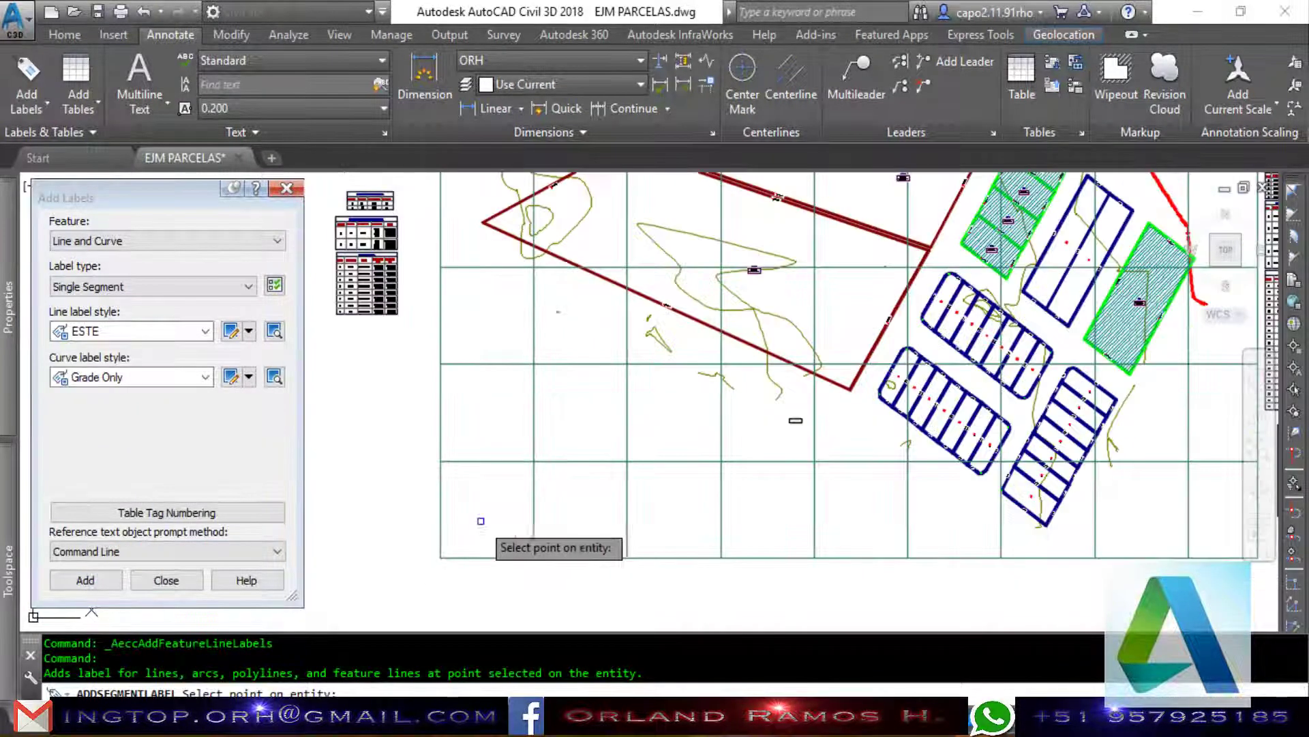
scroll(503, 519, up, 2)
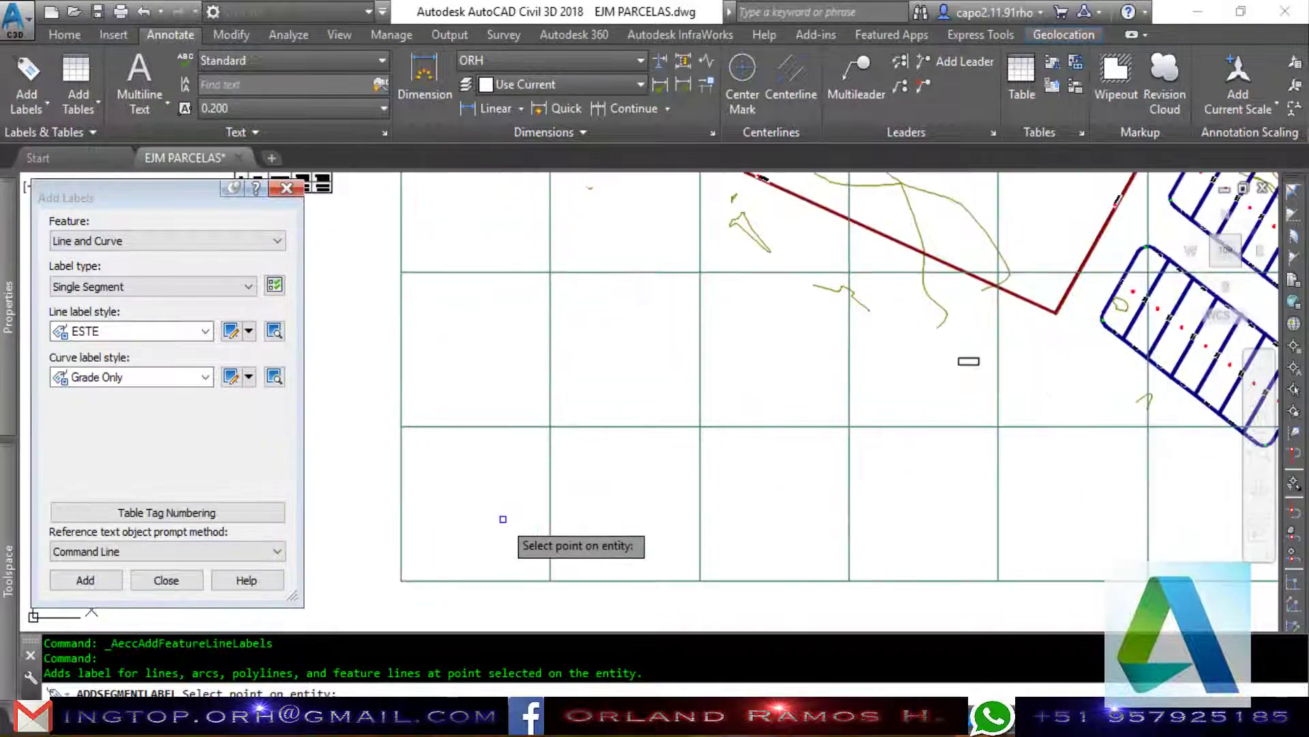
Label the vertical grid lines along the bottom edge with eastings such as 803250 - E.
click(403, 547)
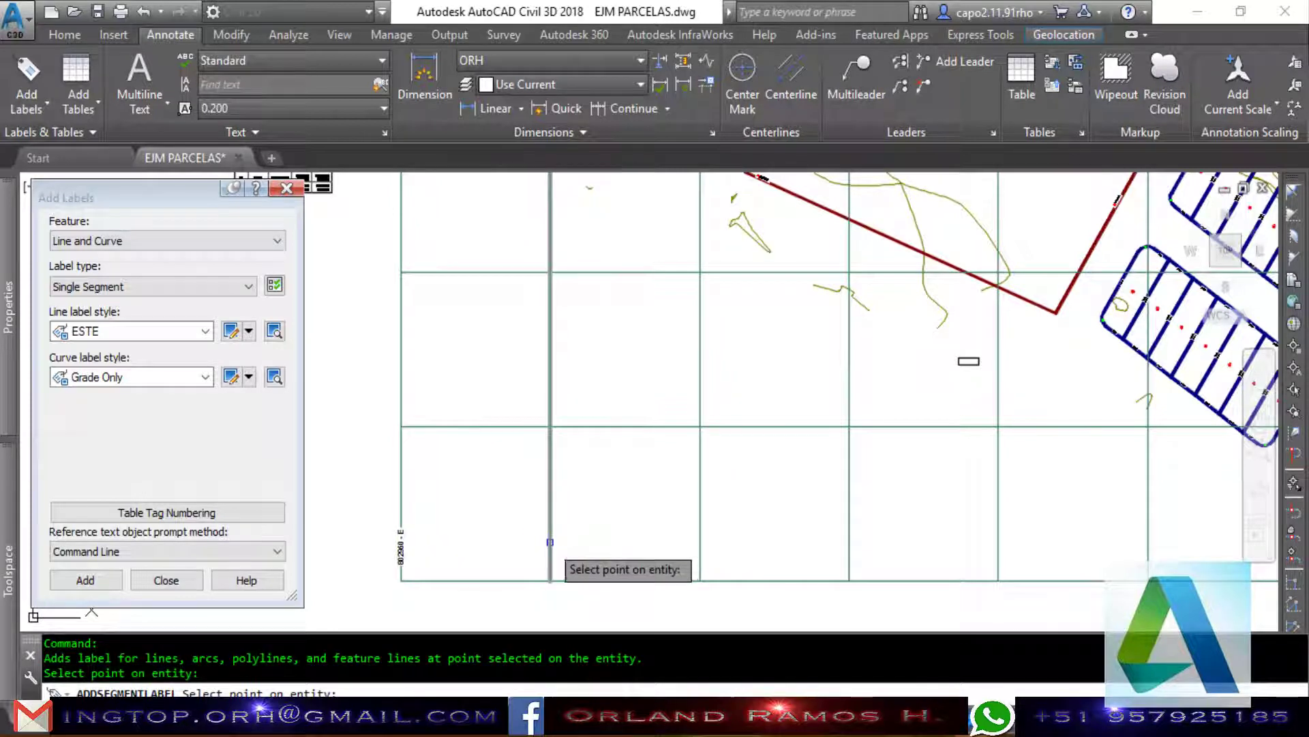
click(550, 542)
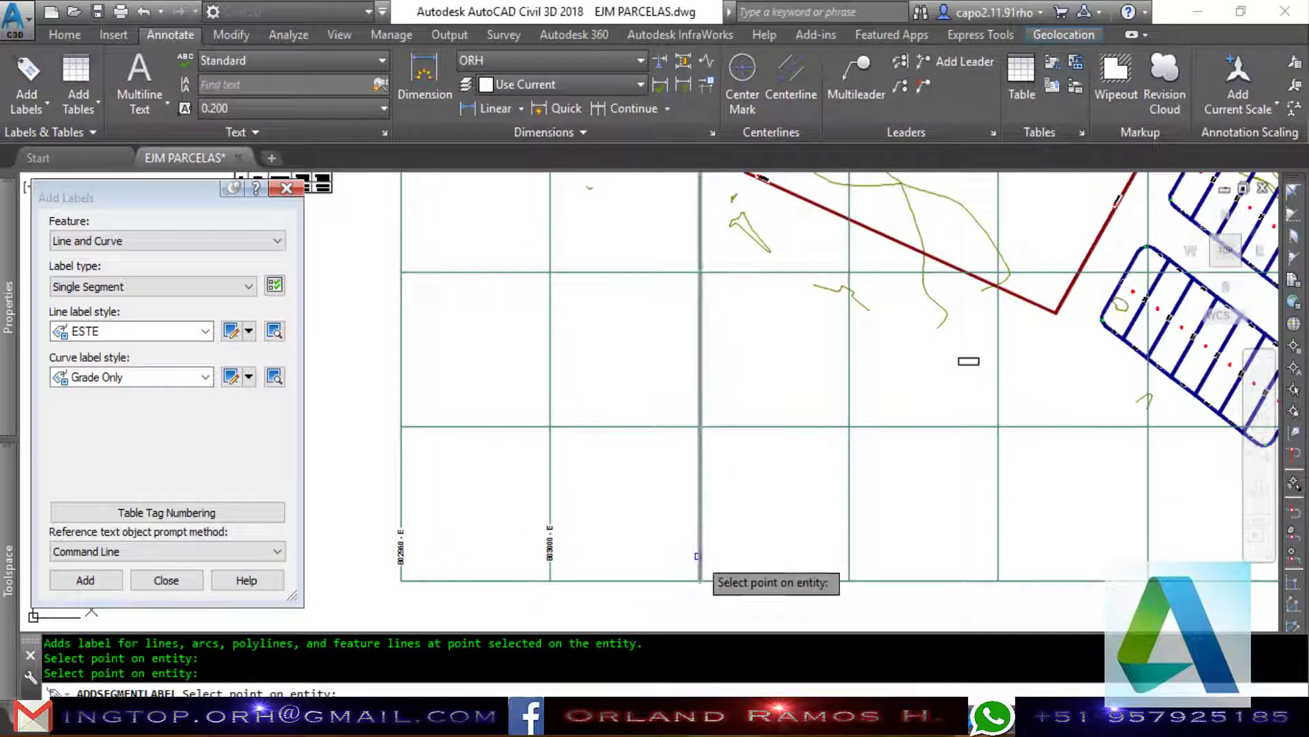
click(697, 556)
click(853, 545)
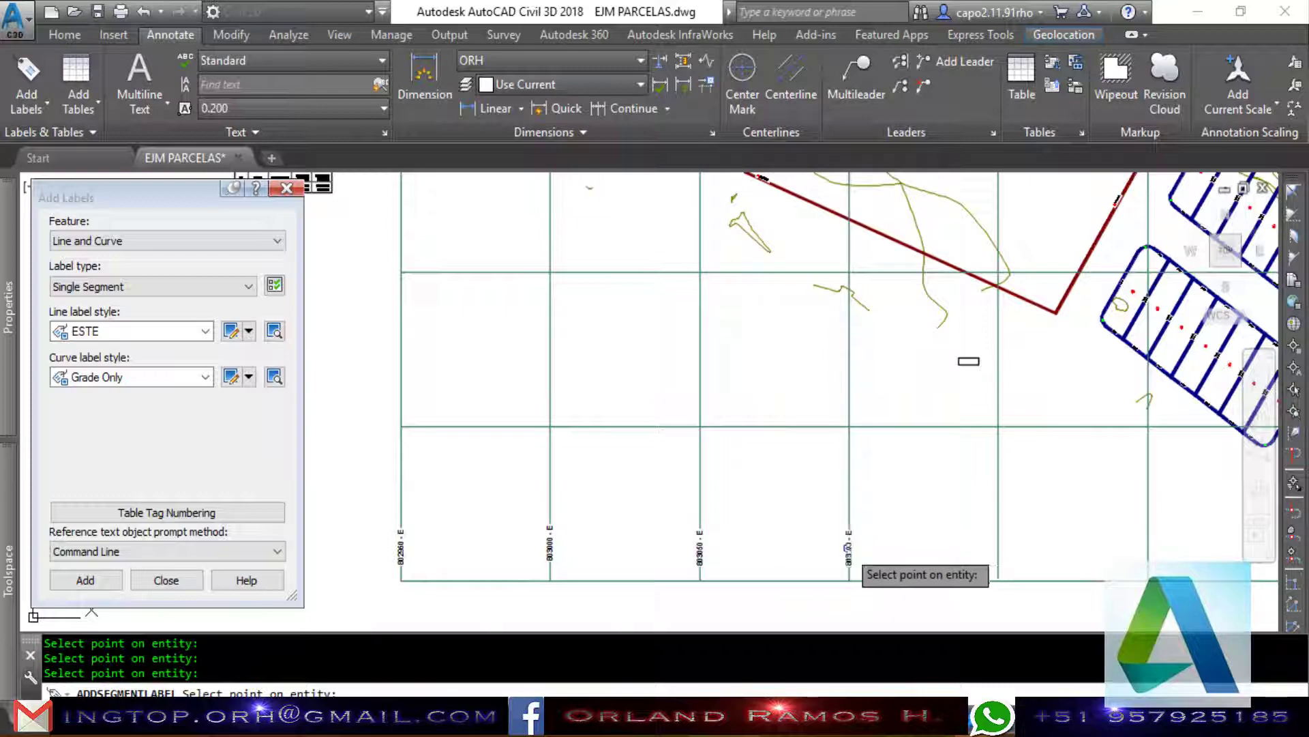
click(997, 551)
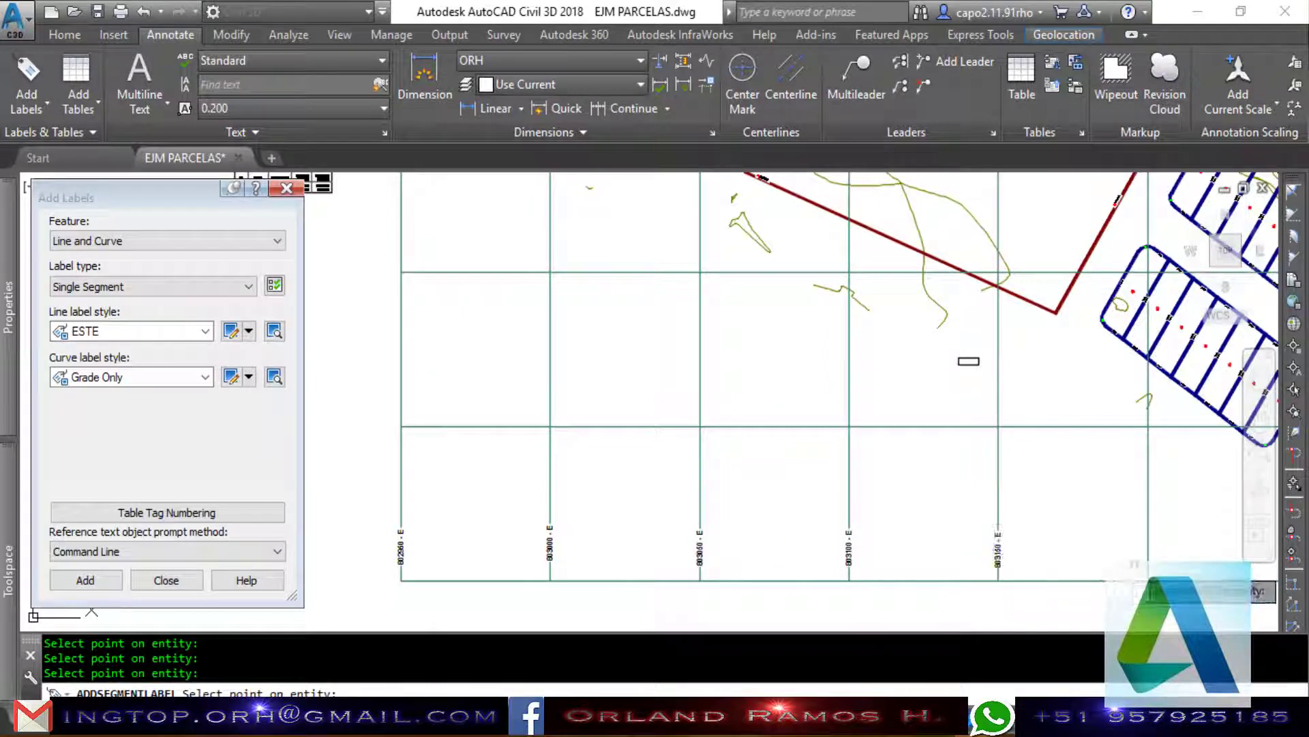
scroll(1104, 556, down, 4)
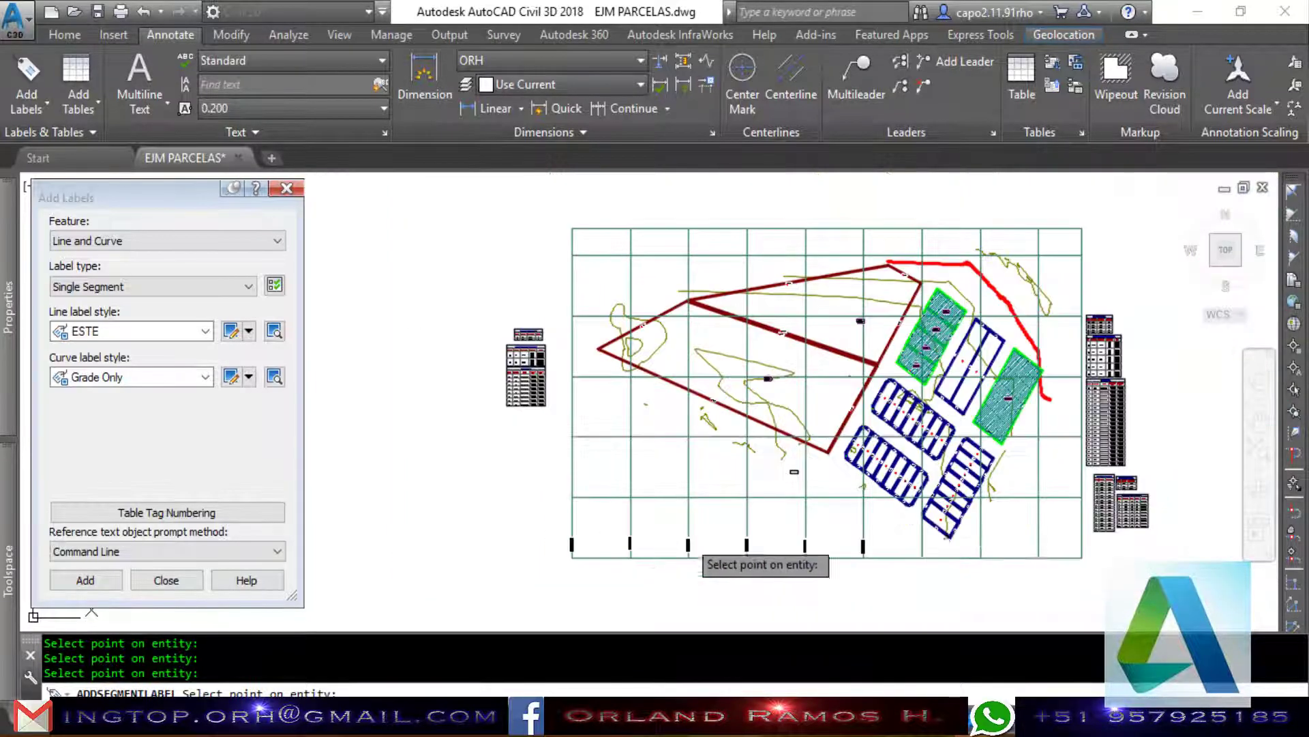
scroll(818, 539, up, 4)
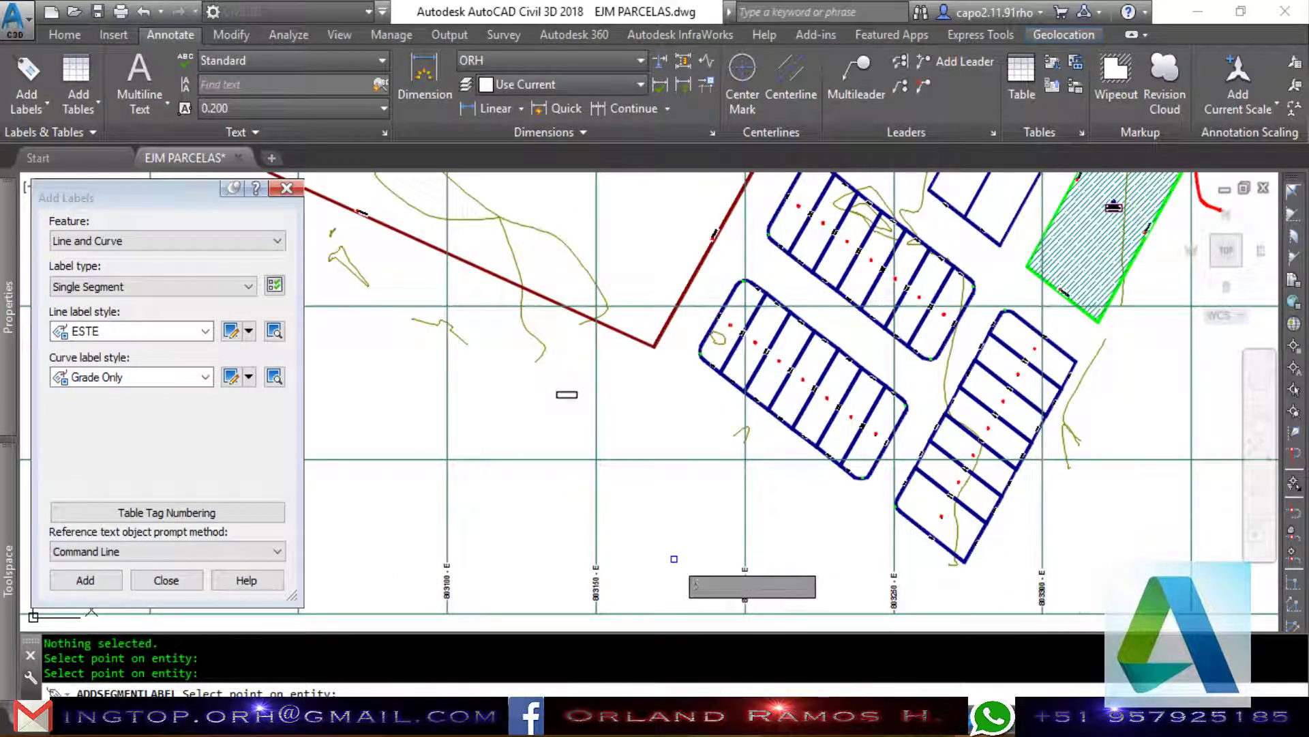
scroll(675, 550, down, 2)
scroll(931, 556, up, 3)
click(833, 512)
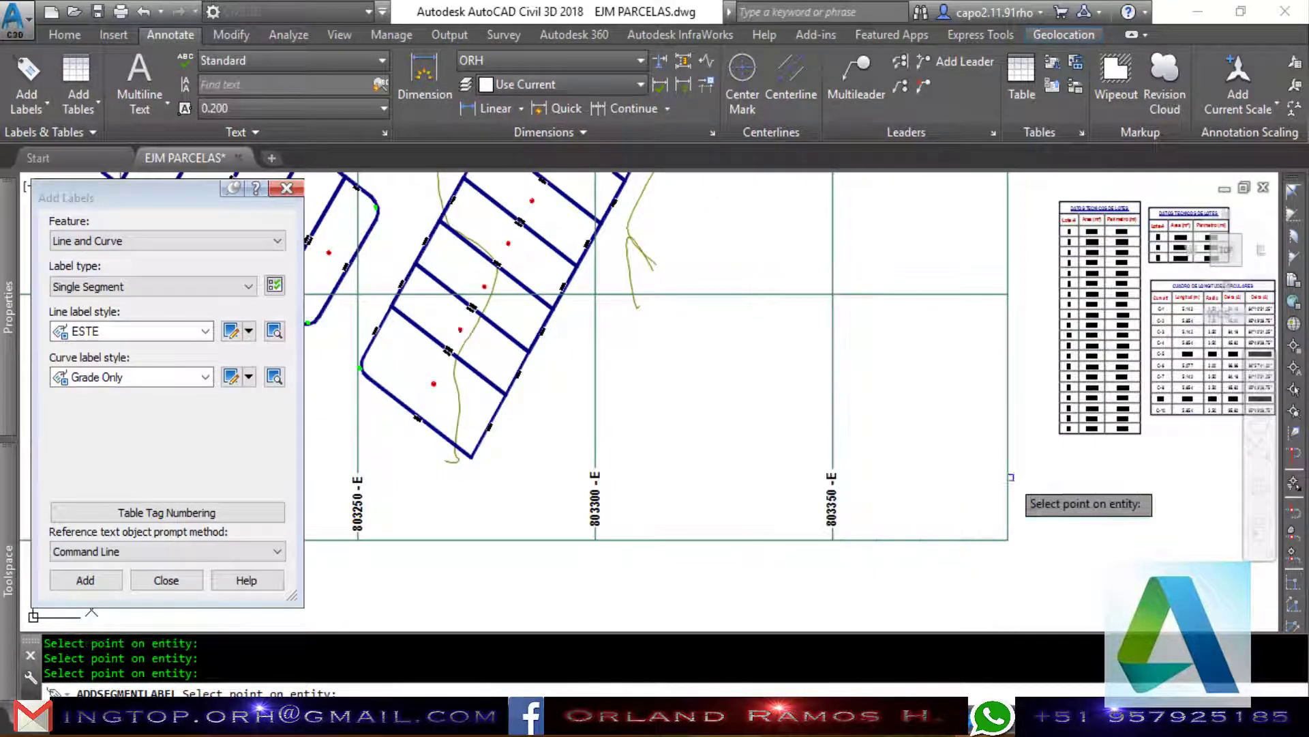
click(1008, 496)
scroll(1080, 548, down, 1)
scroll(1079, 548, down, 1)
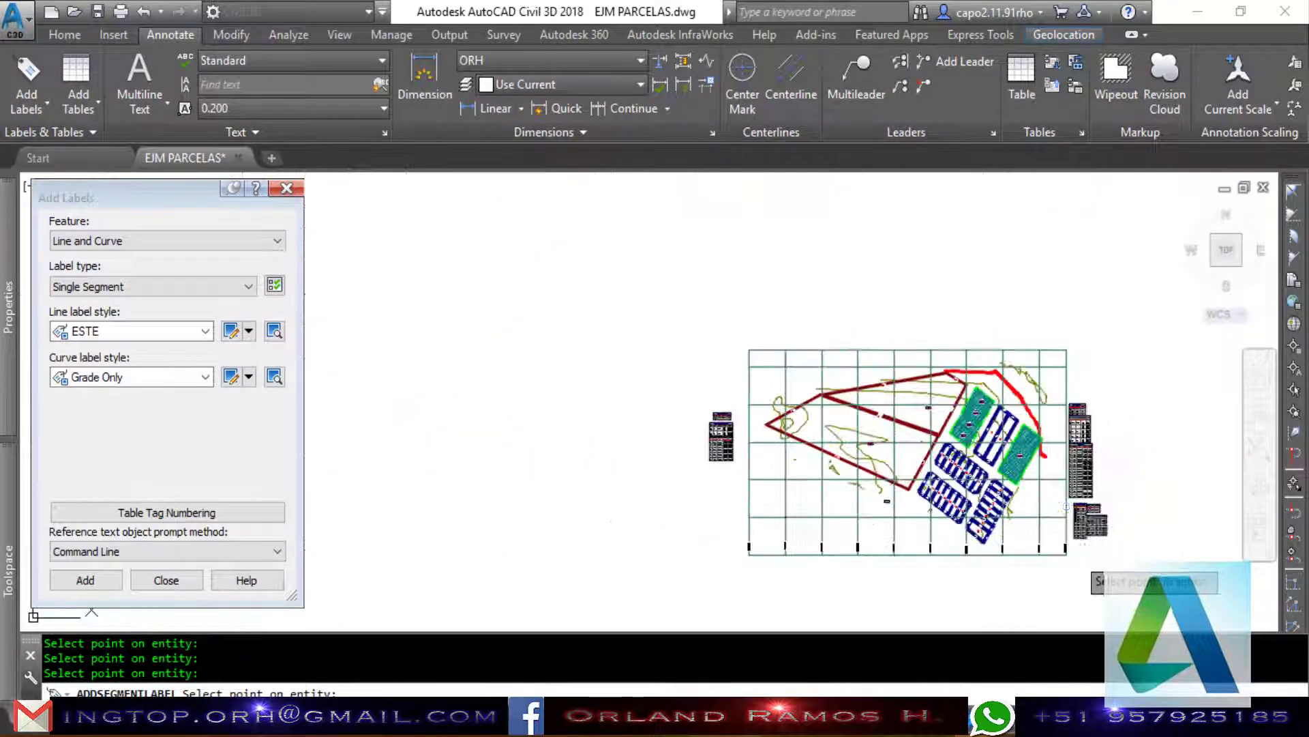
scroll(1068, 368, up, 1)
scroll(1062, 361, up, 1)
scroll(1062, 360, up, 2)
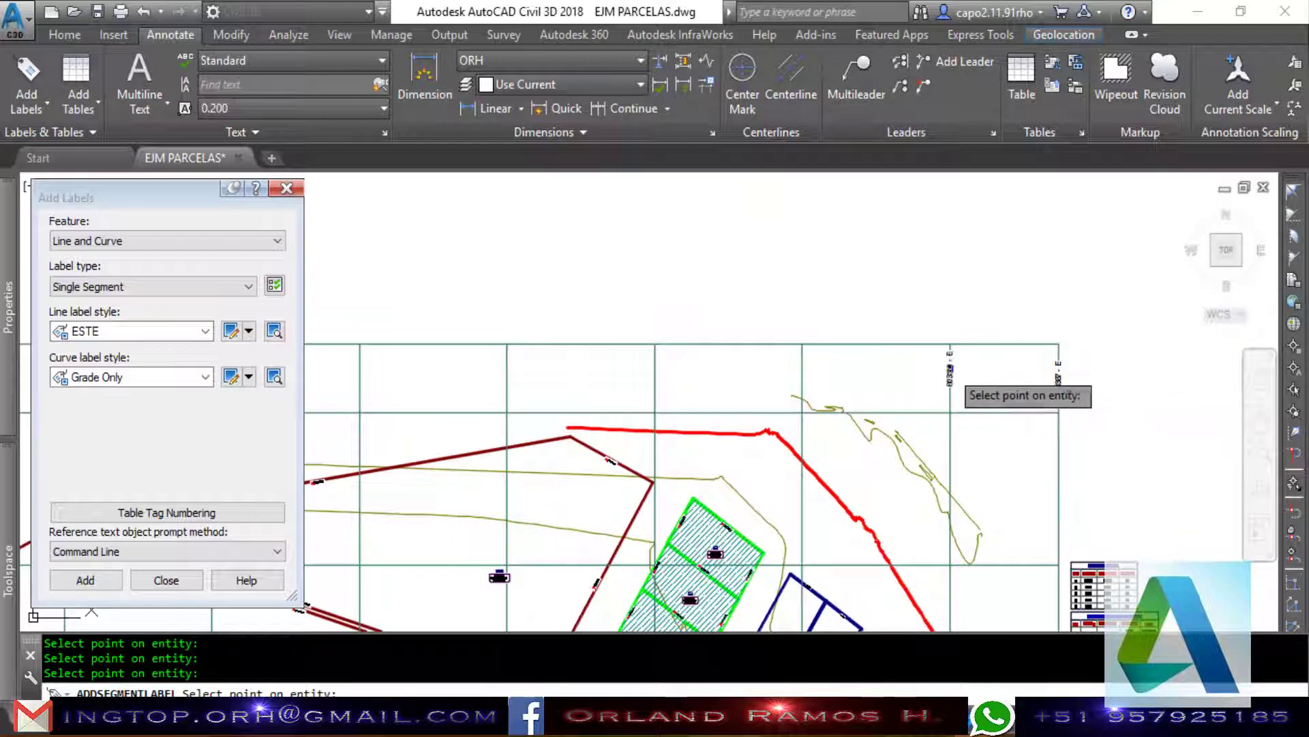
Add an easting label to a vertical grid line along the top edge.
click(804, 366)
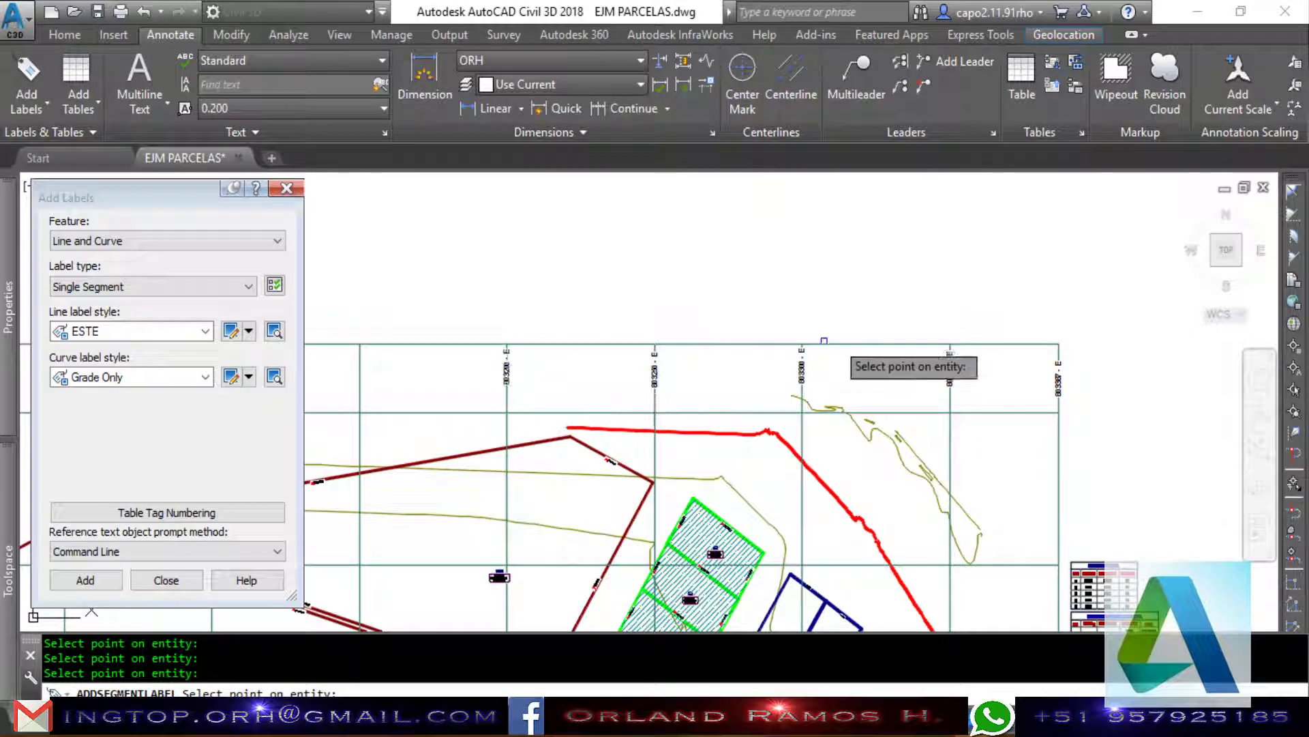
scroll(823, 340, up, 1)
scroll(599, 366, up, 1)
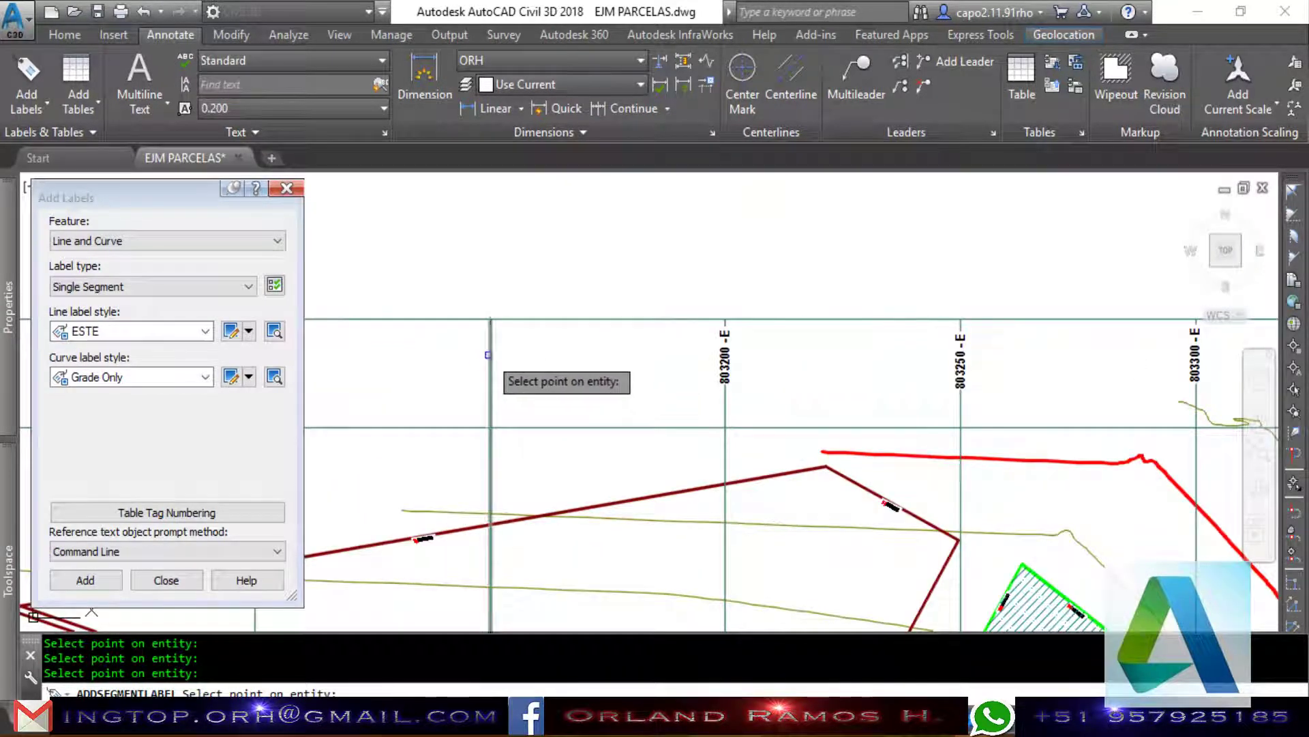
scroll(1153, 419, down, 3)
scroll(948, 403, up, 2)
scroll(948, 402, up, 1)
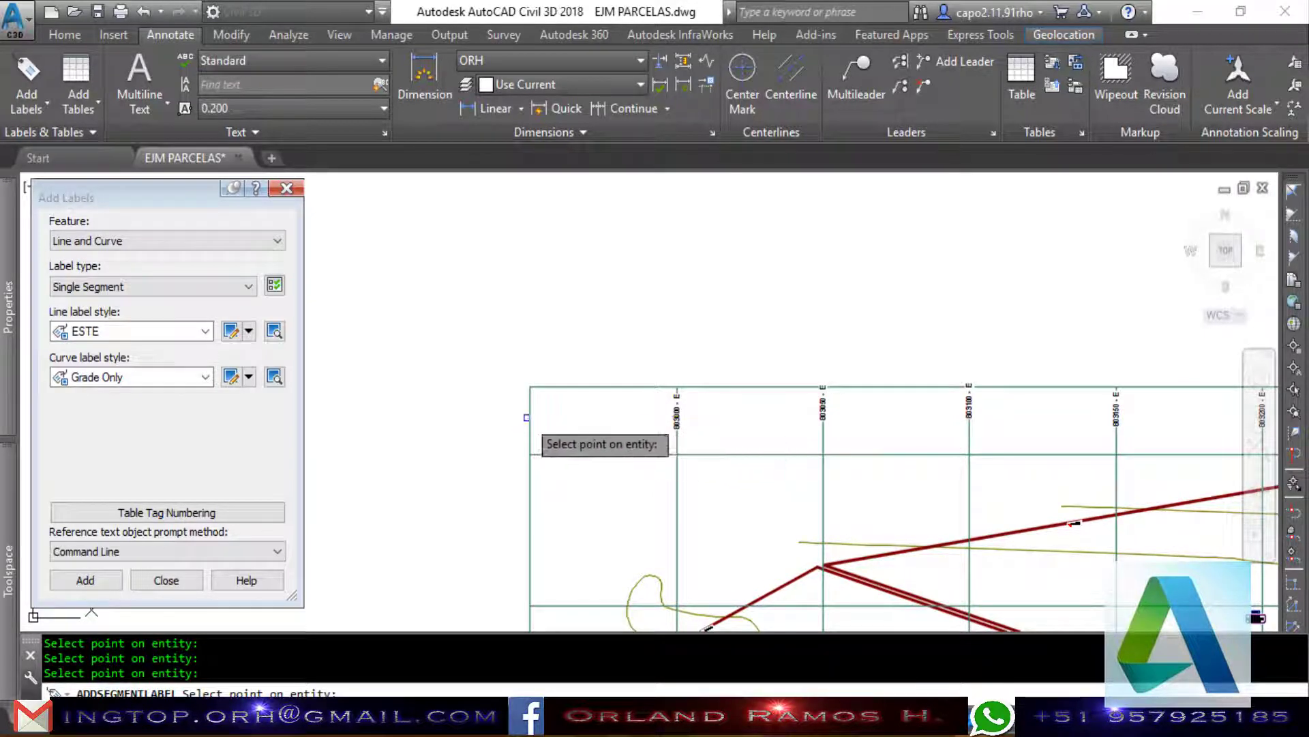
click(249, 370)
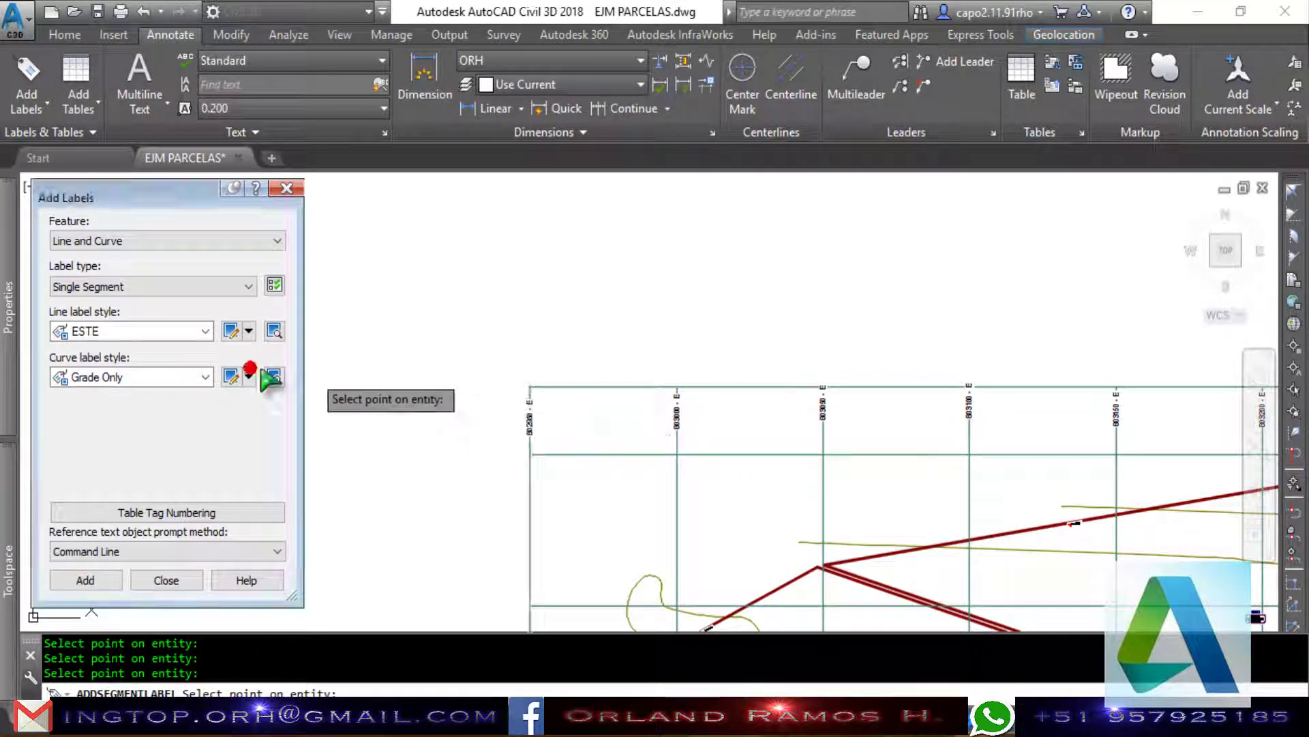
click(187, 334)
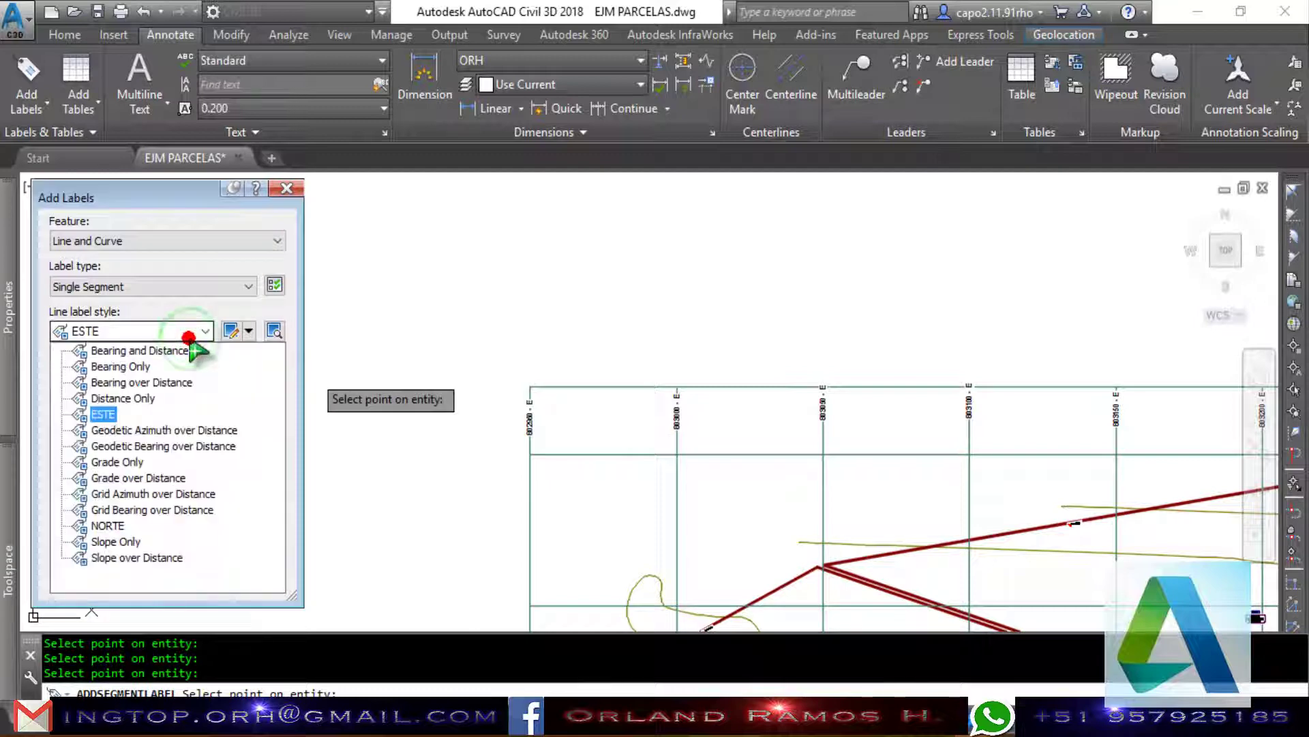
Switch to the NORTE label style and label two horizontal grid lines with northings.
click(116, 524)
click(98, 579)
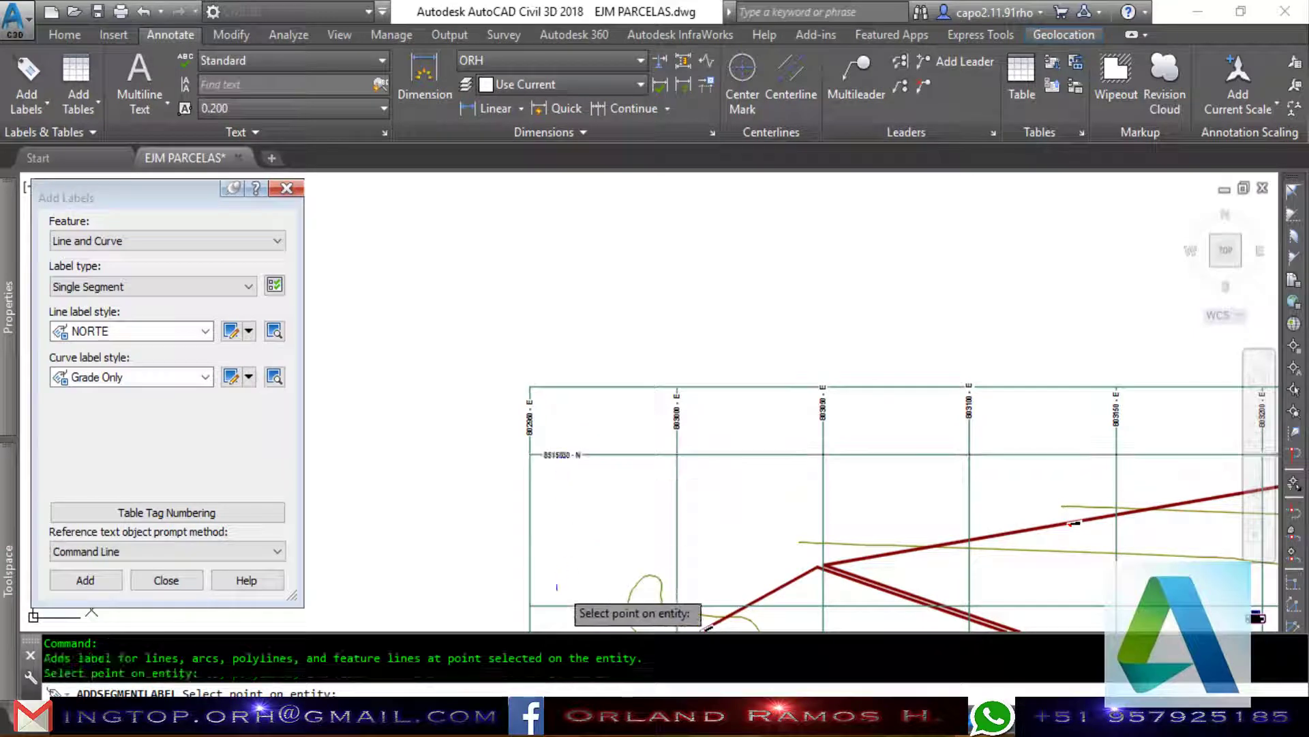
click(562, 602)
scroll(648, 310, down, 3)
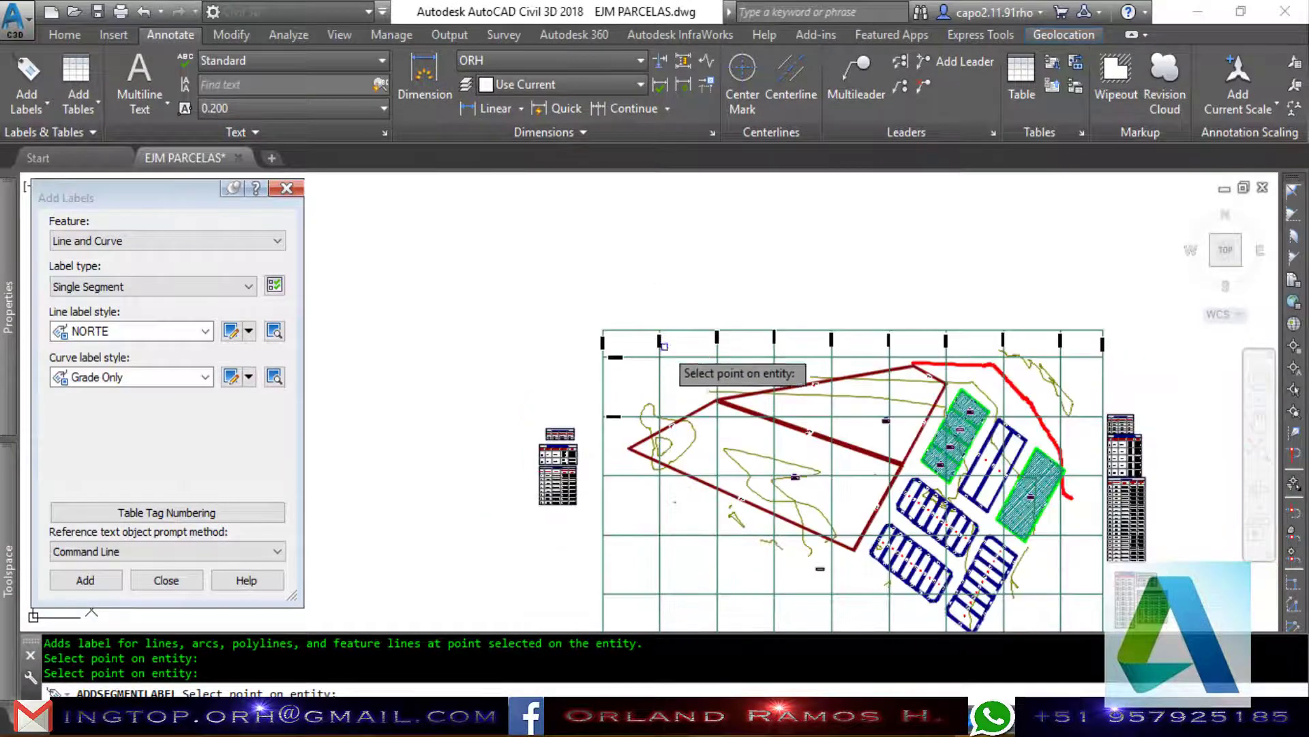
scroll(635, 430, up, 1)
click(591, 526)
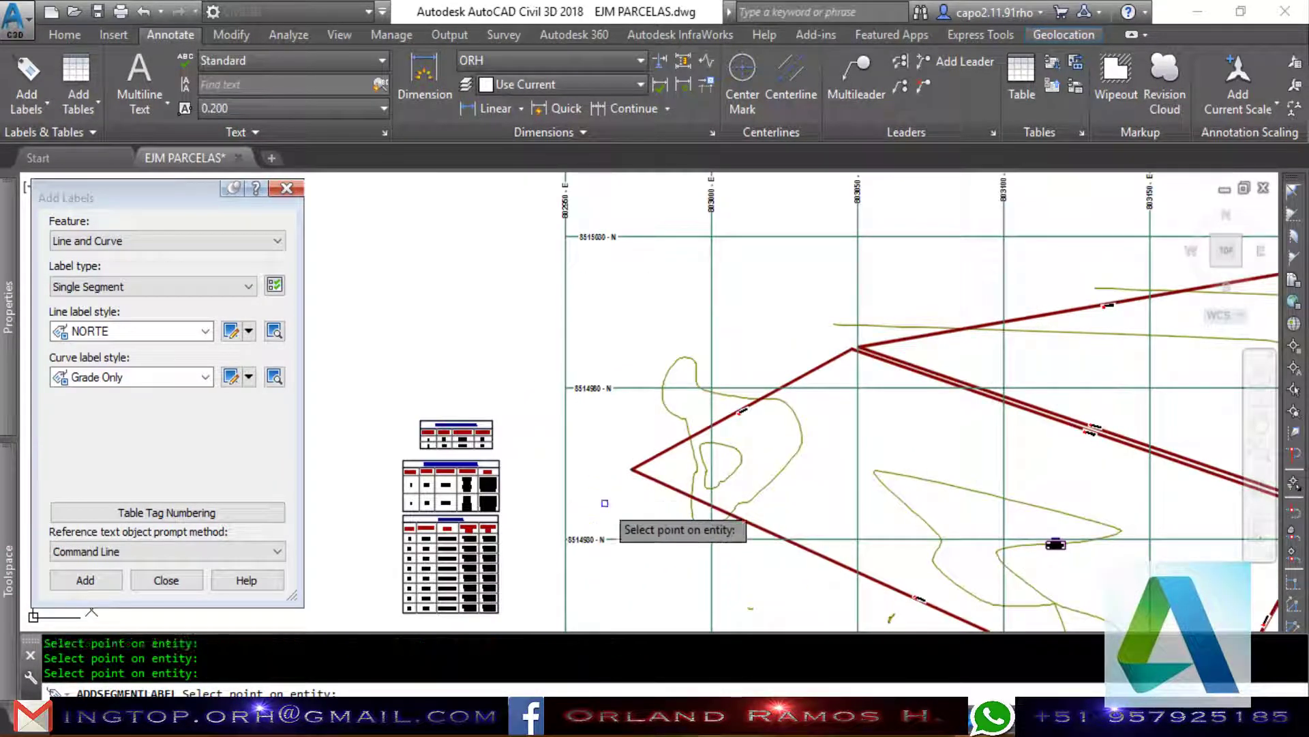
Label a horizontal grid line on the right edge, then end labelling.
middle_drag(609, 406, 610, 357)
scroll(603, 570, up, 2)
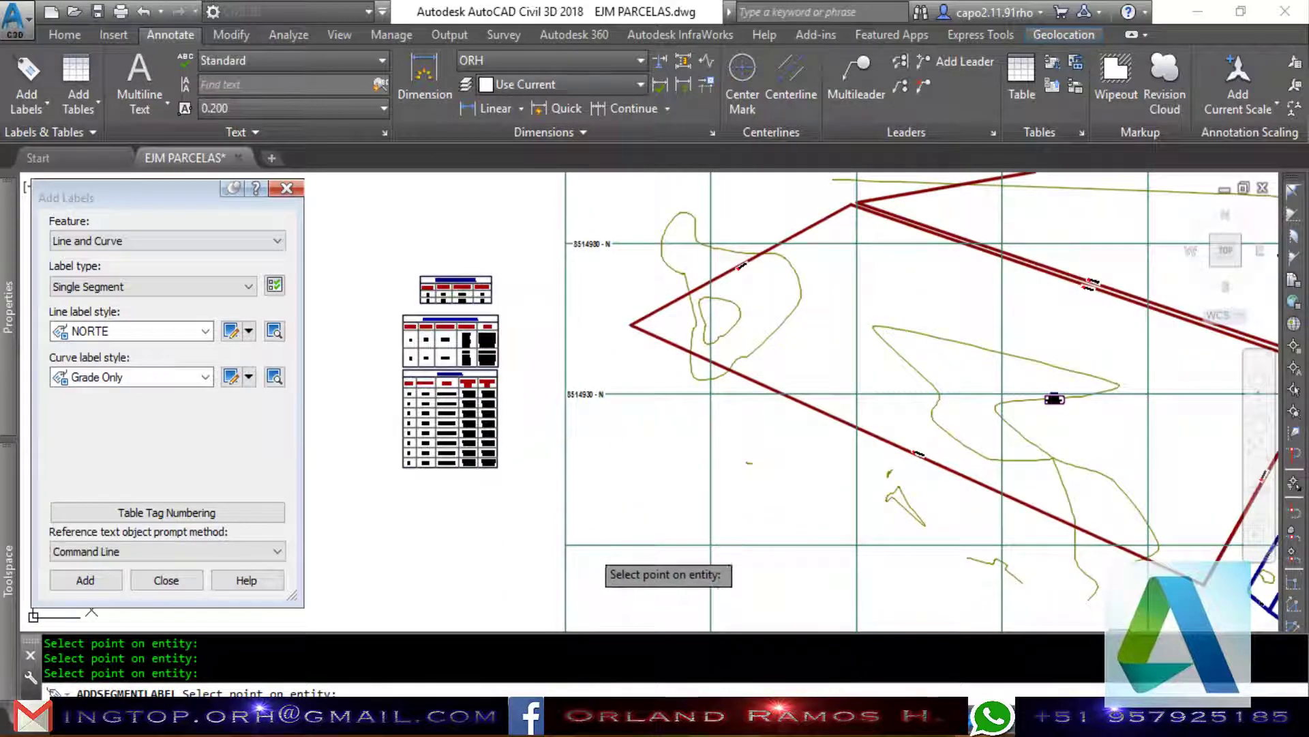
scroll(579, 386, down, 5)
scroll(607, 485, up, 5)
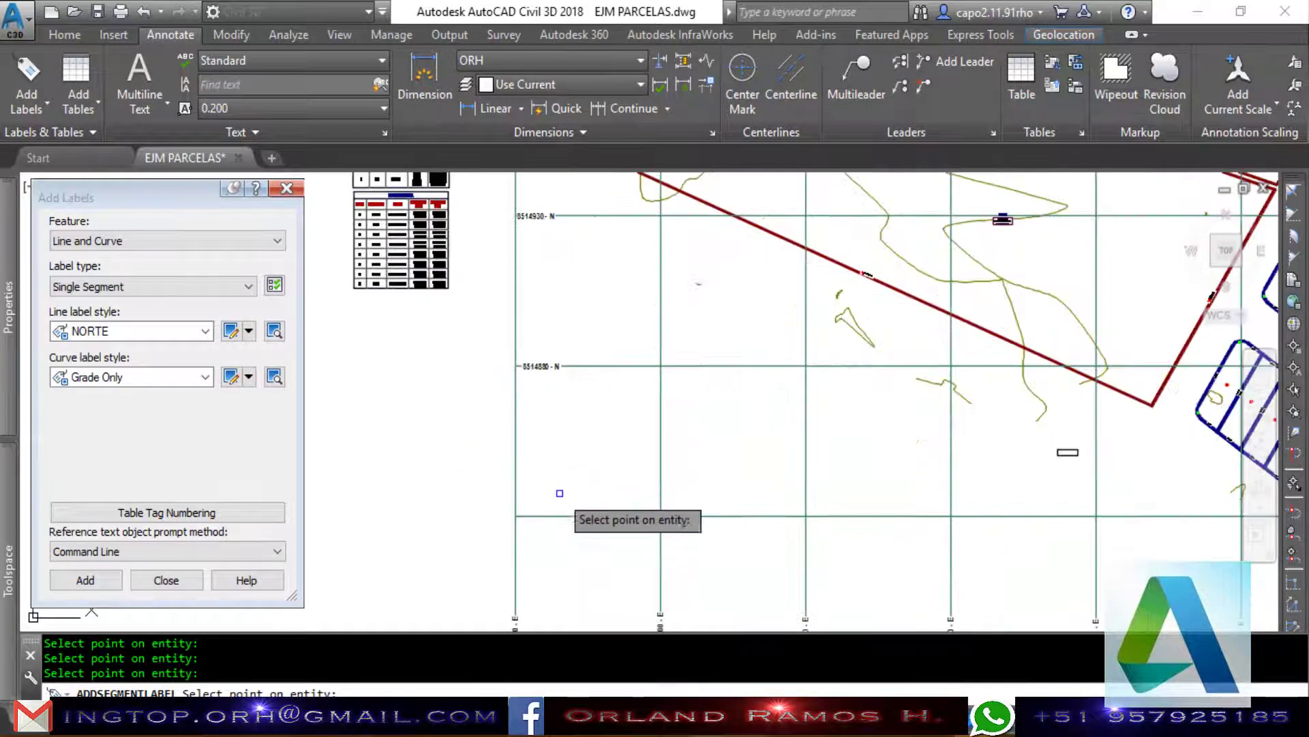
scroll(542, 493, down, 4)
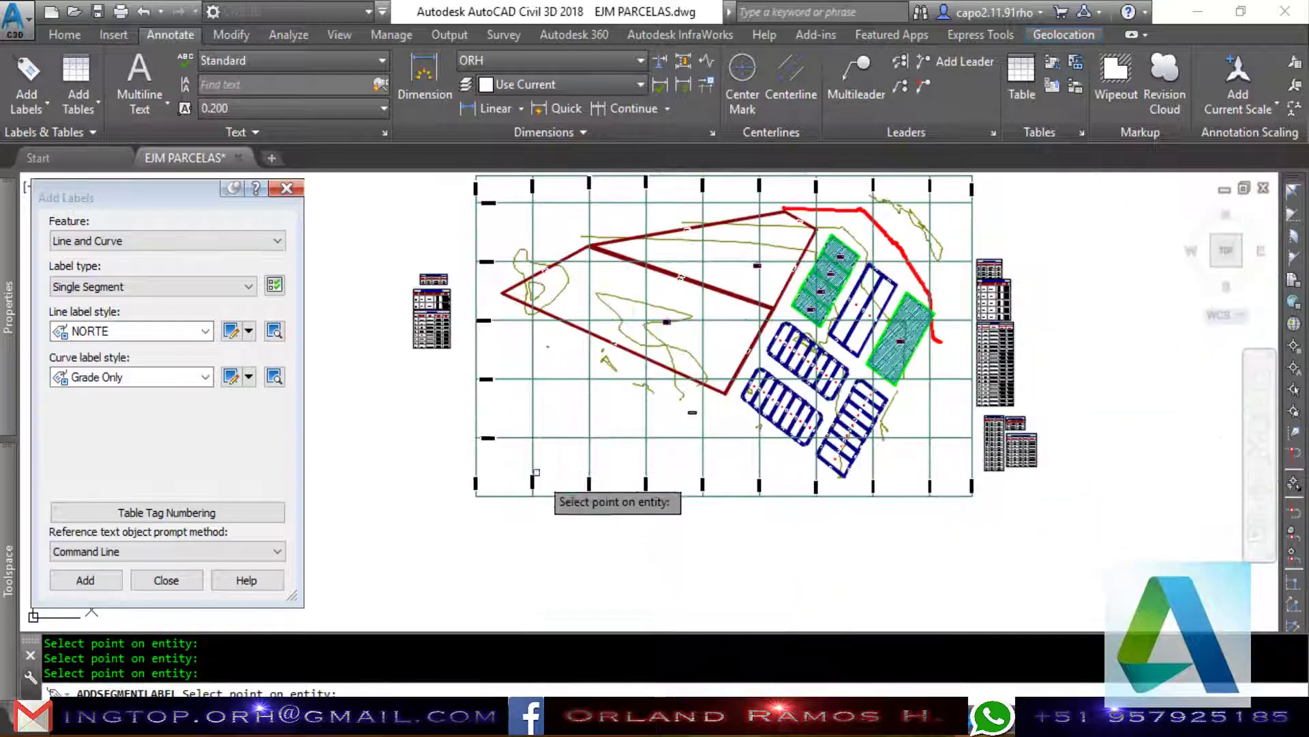
scroll(955, 444, up, 4)
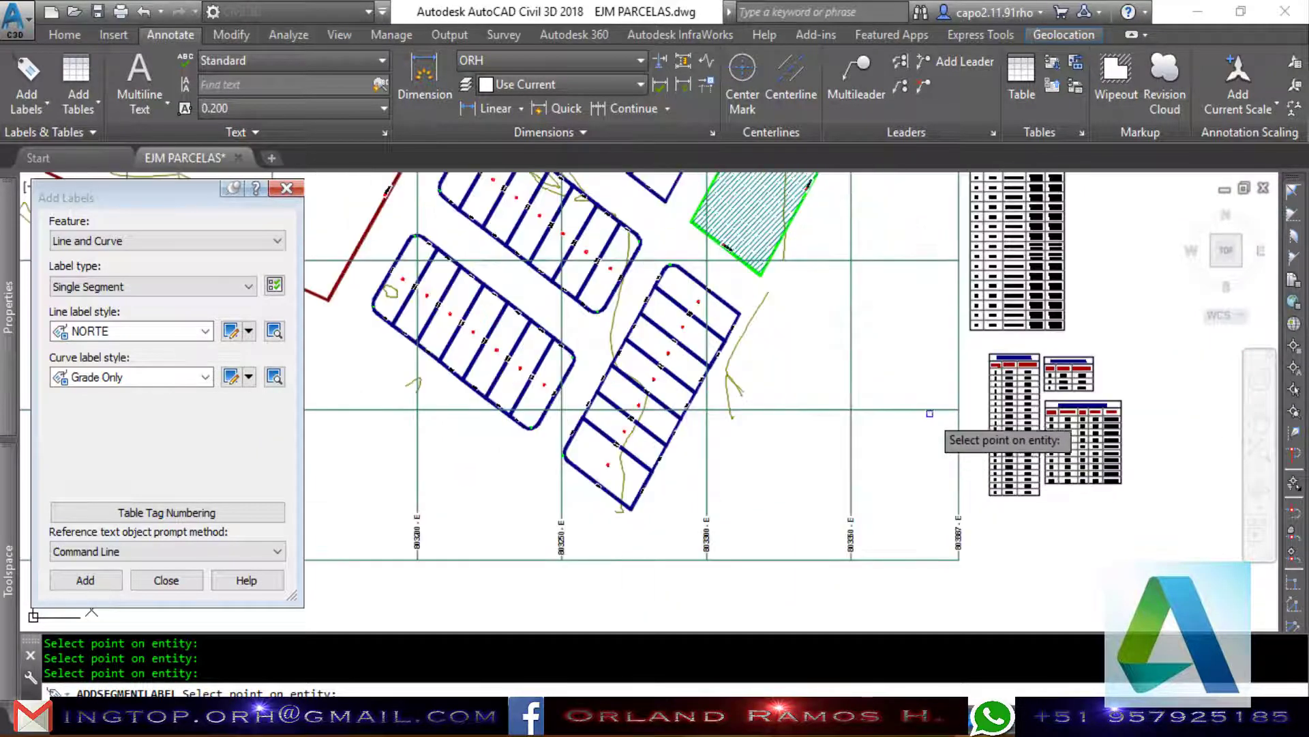
click(928, 411)
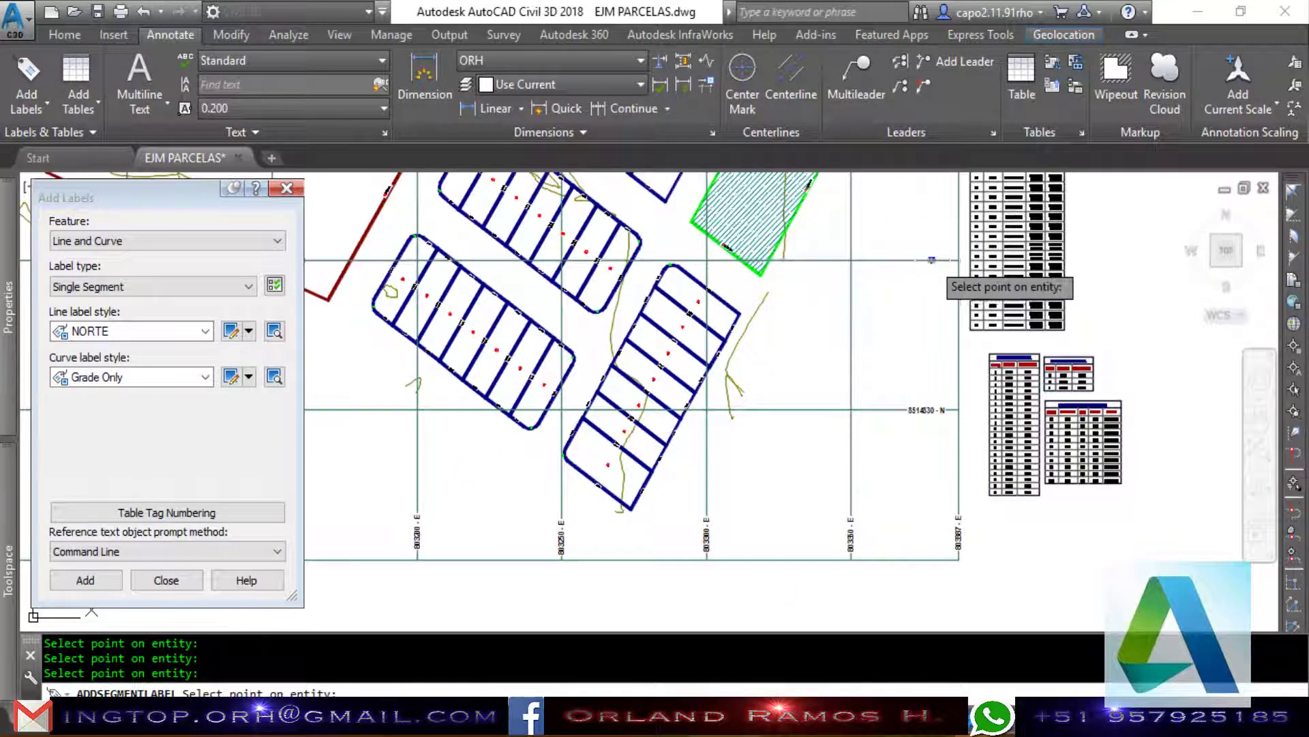
scroll(980, 486, down, 4)
scroll(966, 349, up, 4)
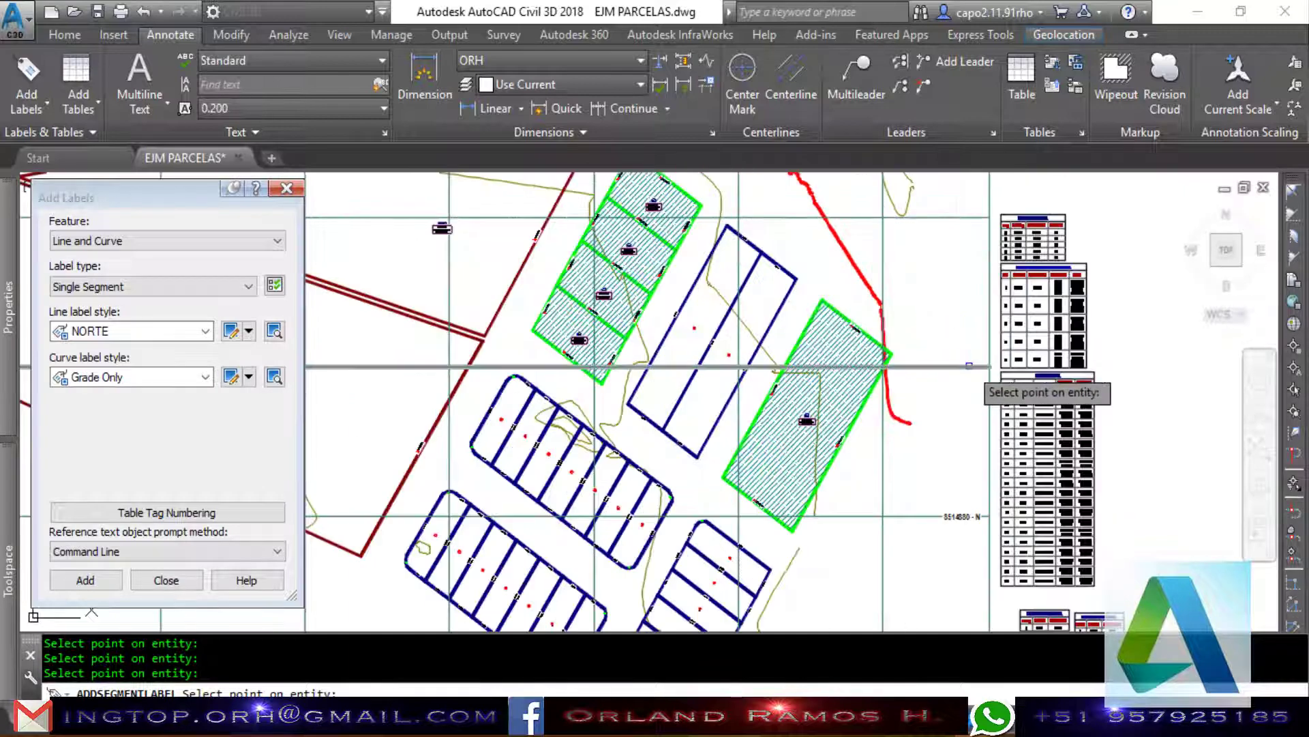
scroll(968, 395, down, 2)
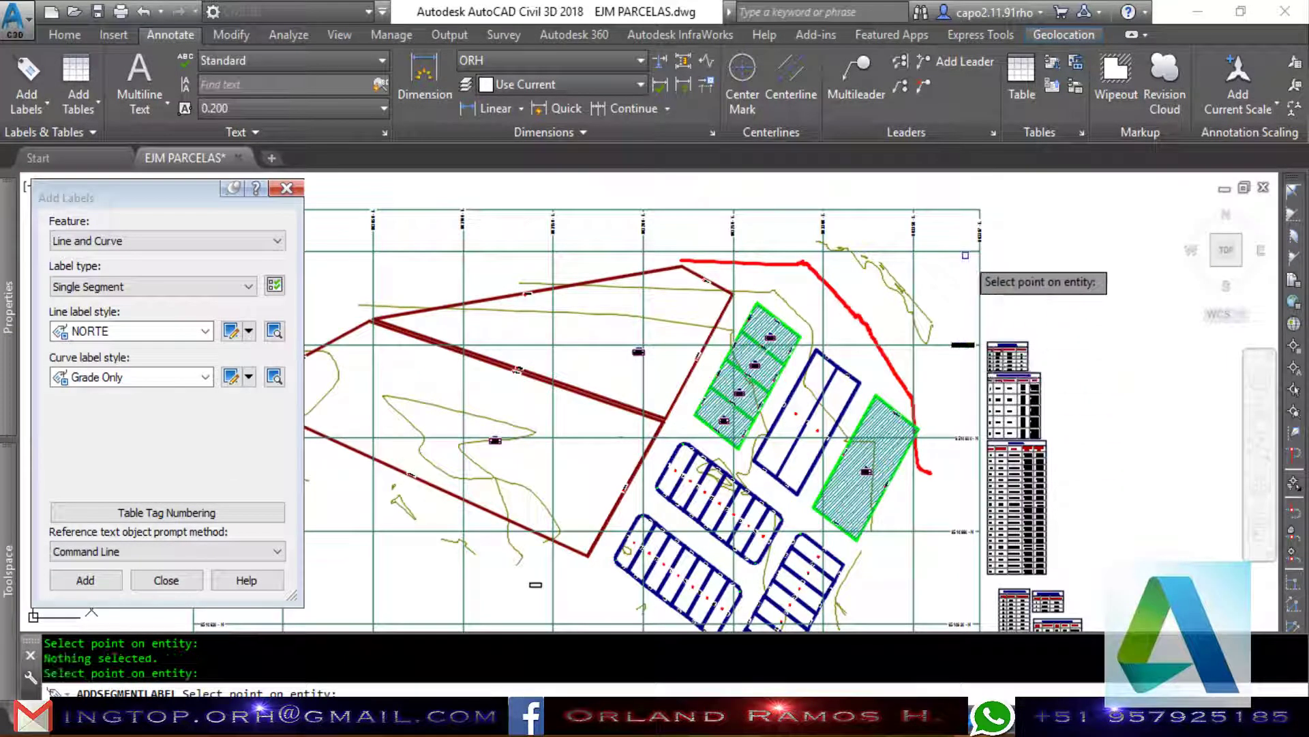
key(Escape)
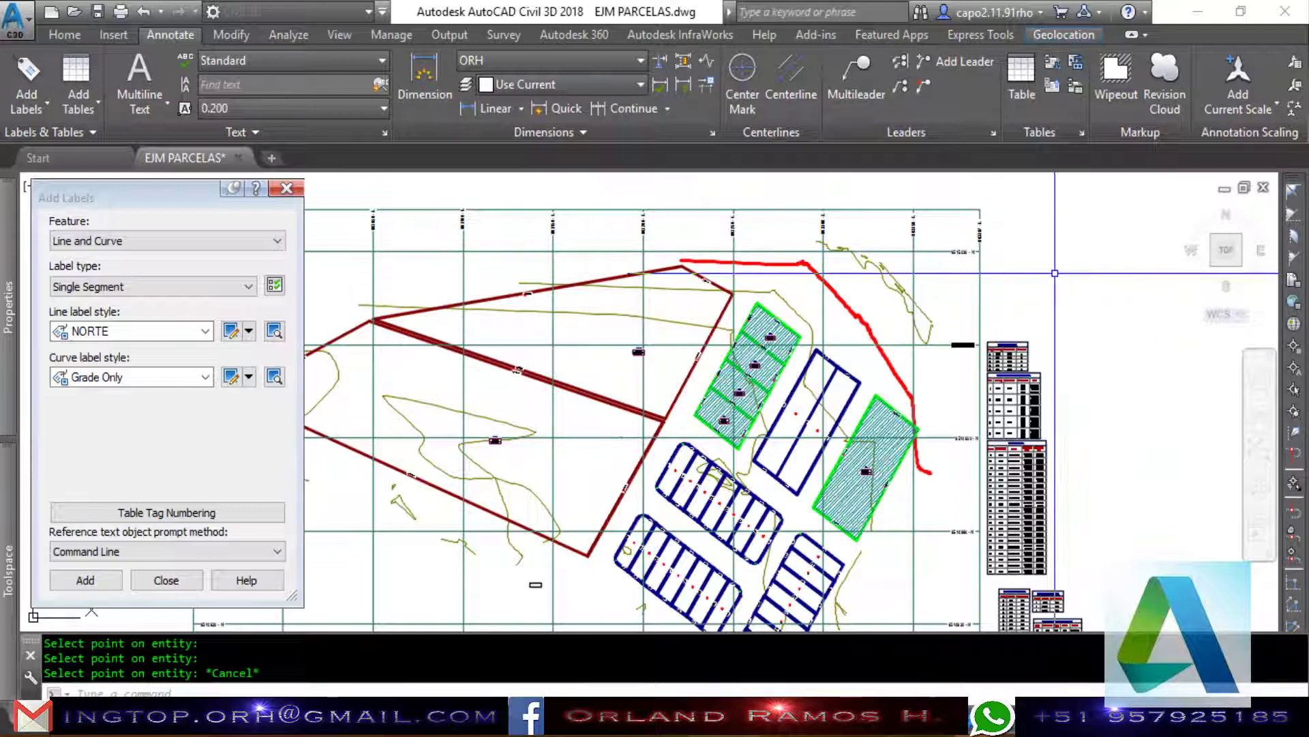
Cancel the active command and close the Add Labels dialog without adding labels.
scroll(1054, 273, down, 2)
key(Escape)
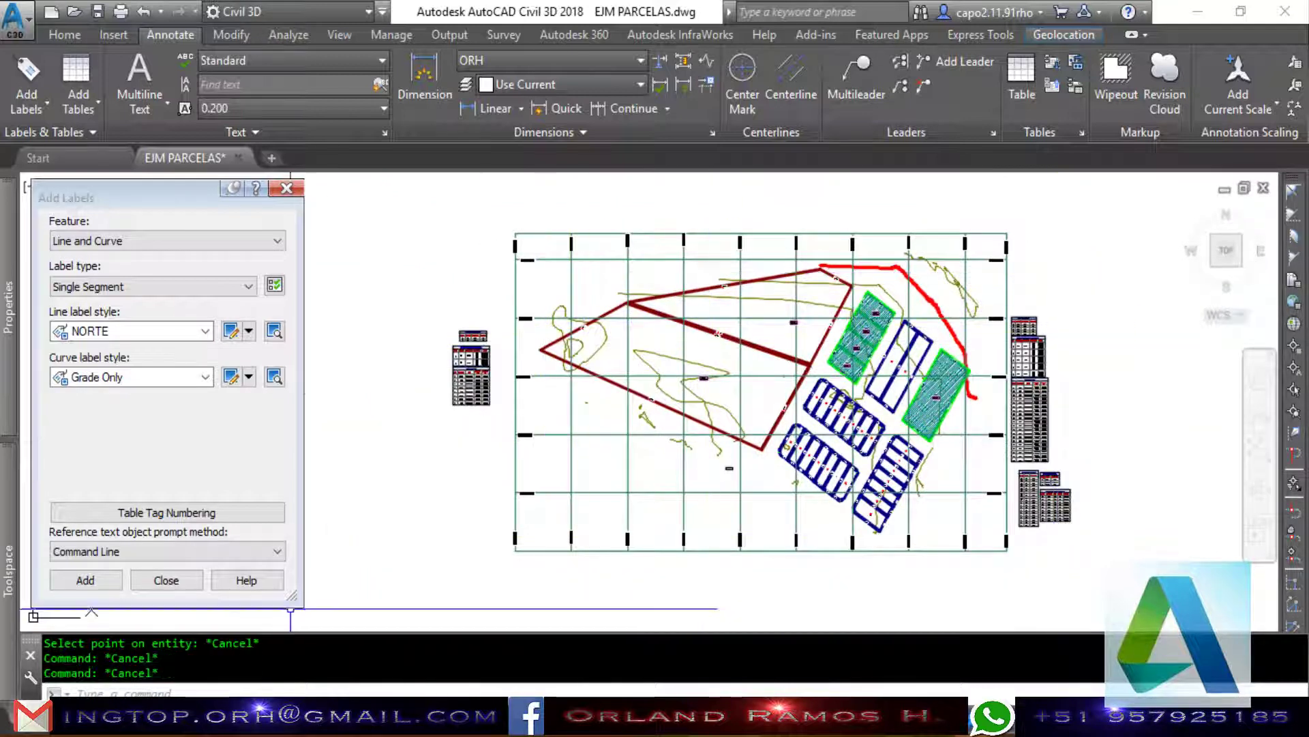
click(166, 580)
scroll(577, 567, up, 5)
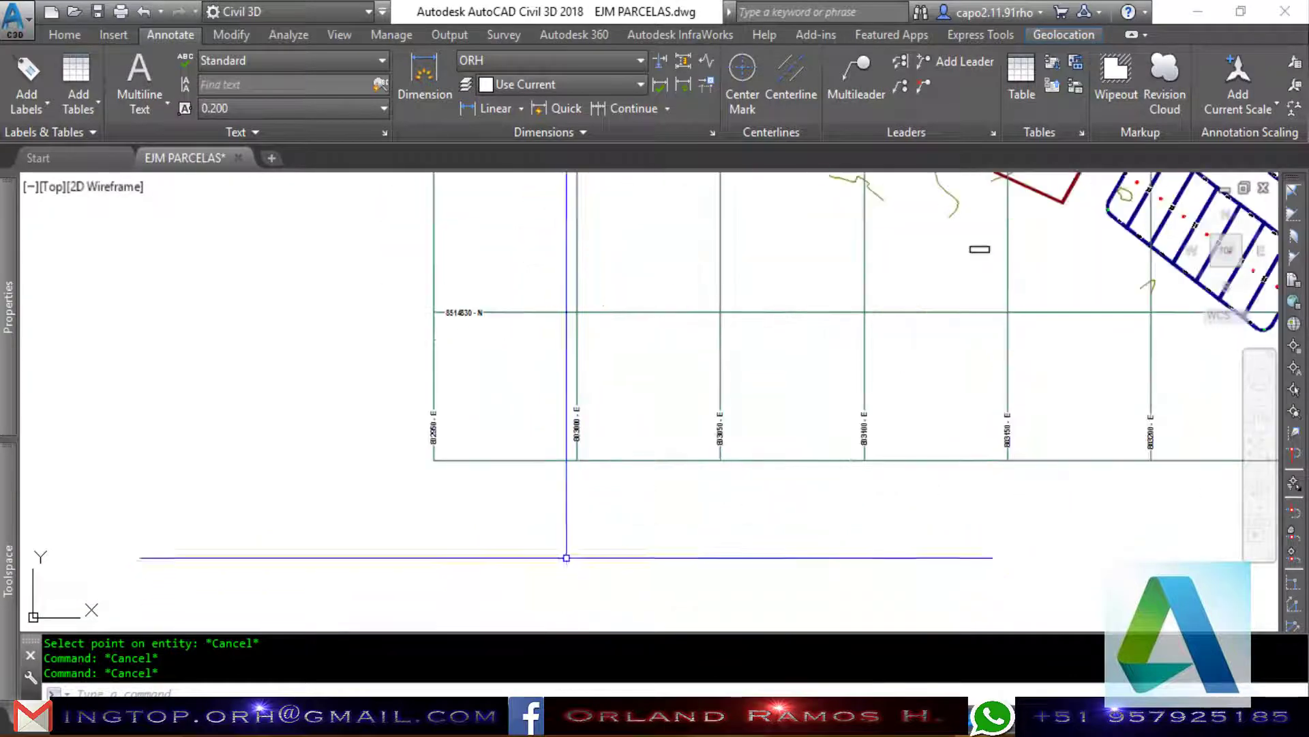
scroll(510, 496, down, 2)
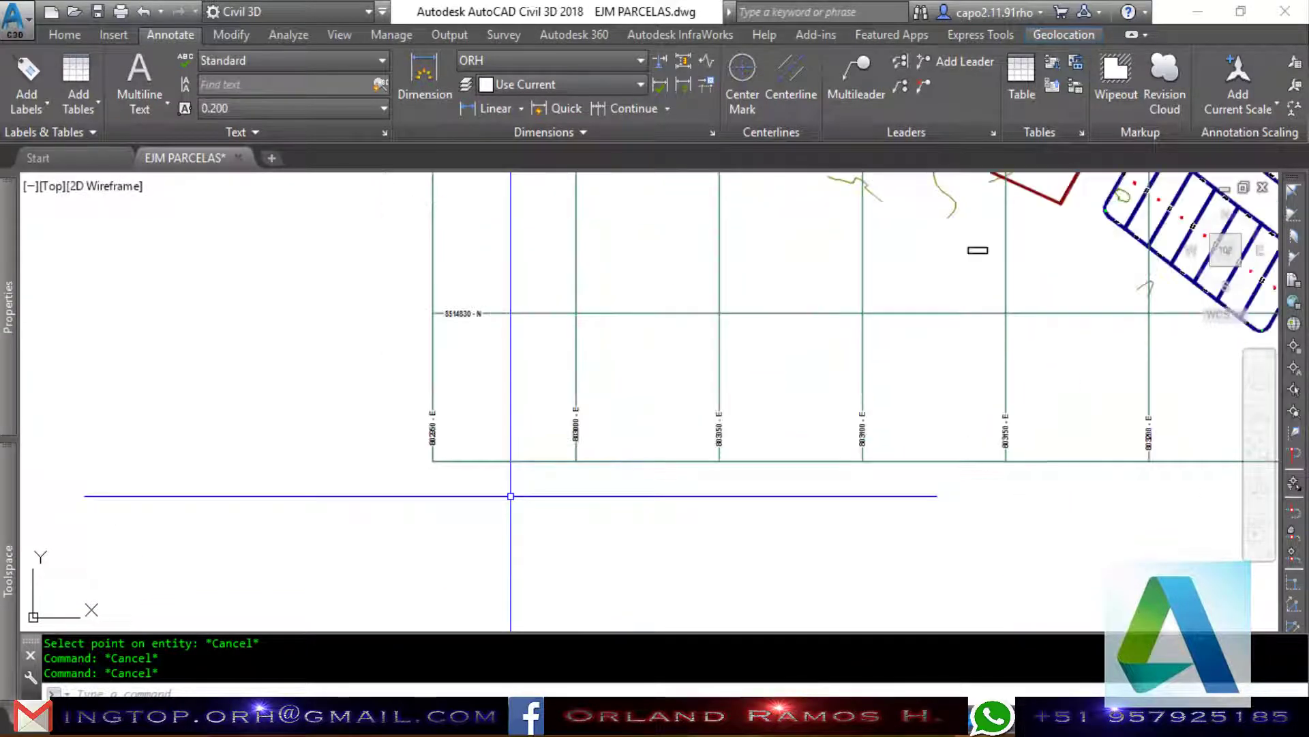
scroll(510, 496, down, 4)
scroll(779, 466, up, 4)
scroll(779, 465, up, 2)
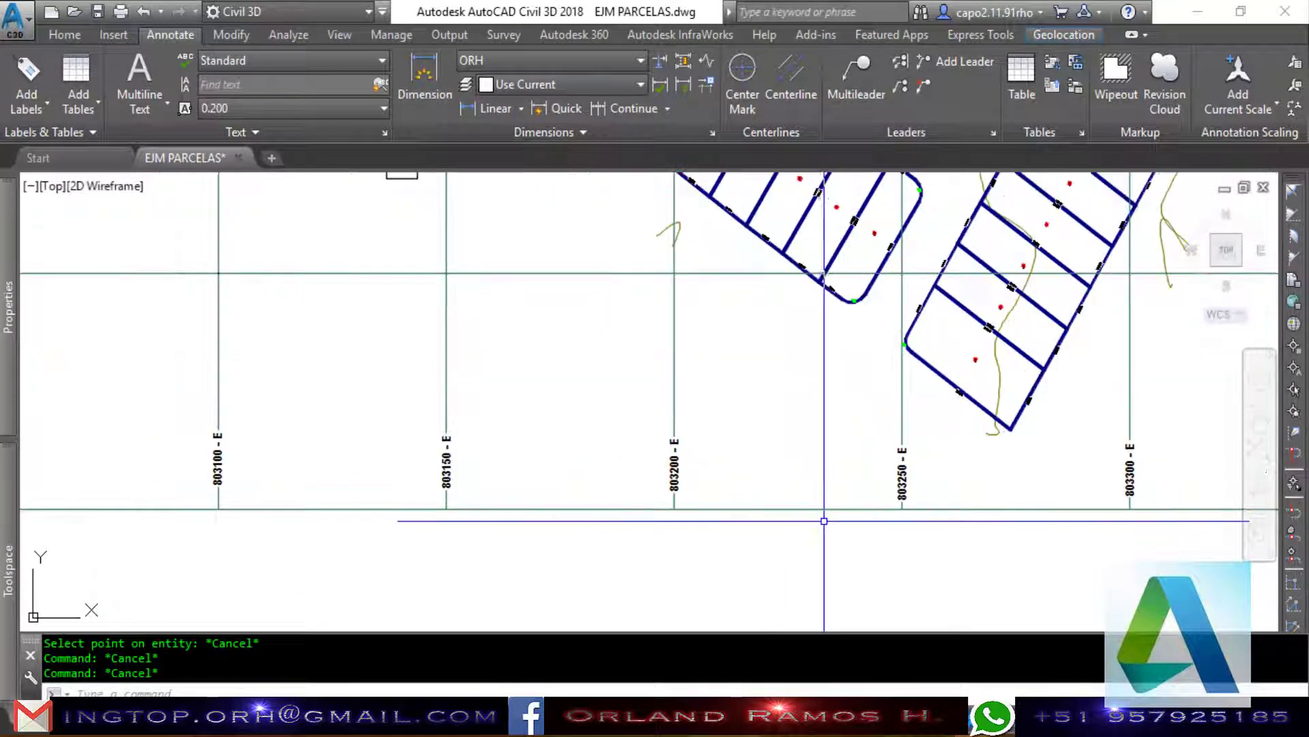
scroll(726, 577, down, 2)
scroll(726, 577, down, 2)
scroll(988, 573, up, 1)
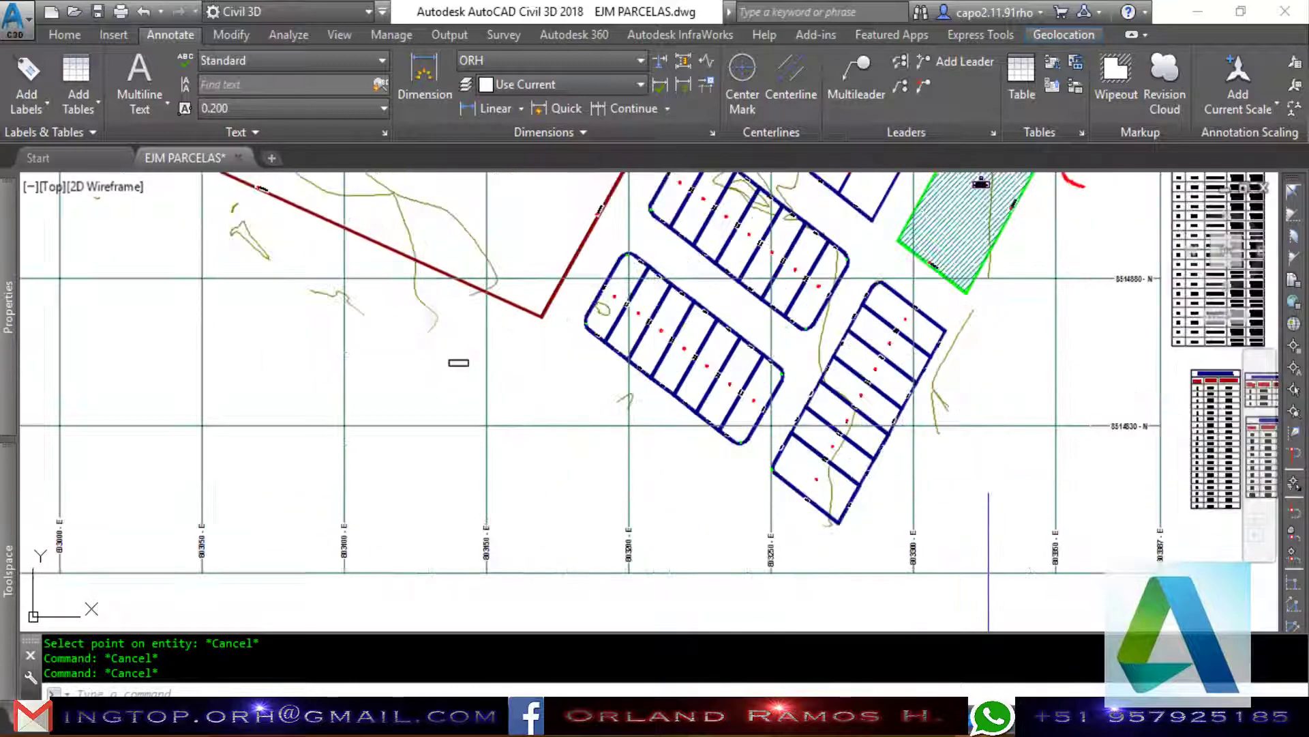
scroll(957, 524, down, 3)
scroll(1044, 626, up, 1)
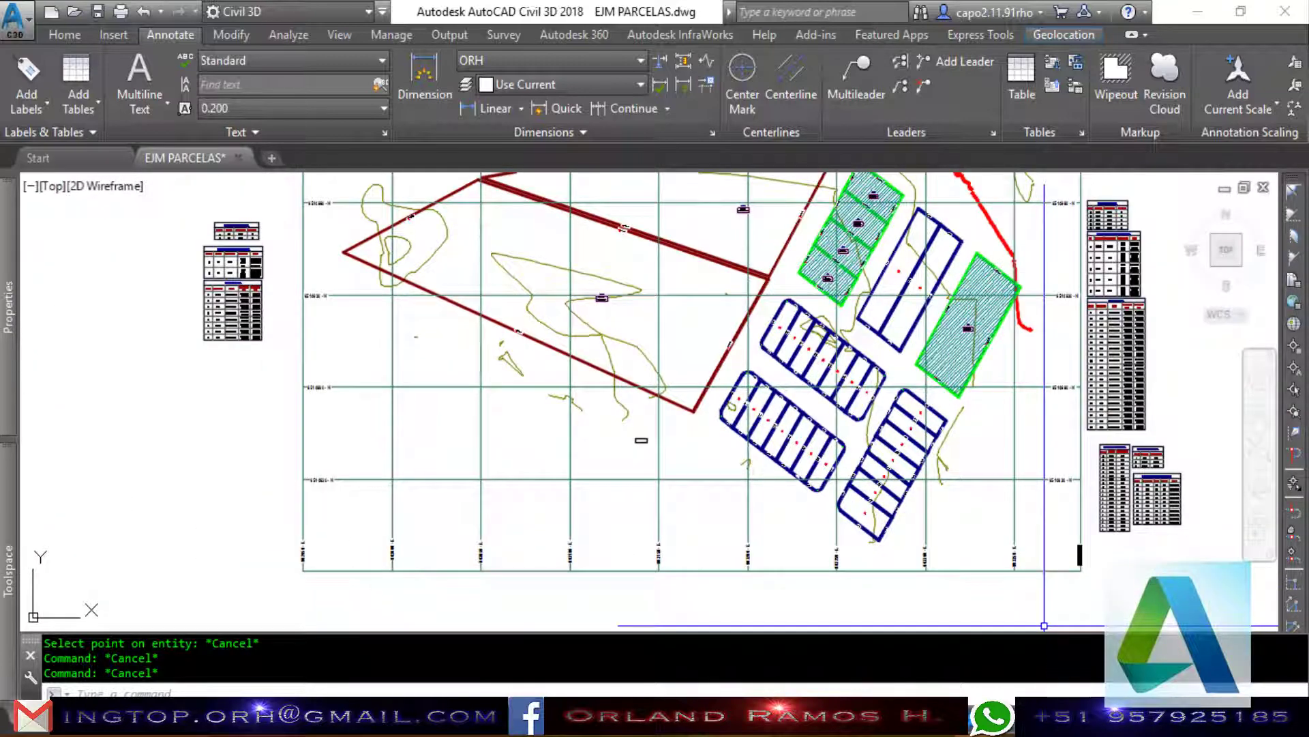
Try the status-bar annotation scale at 1:750 and review the grid.
click(1060, 713)
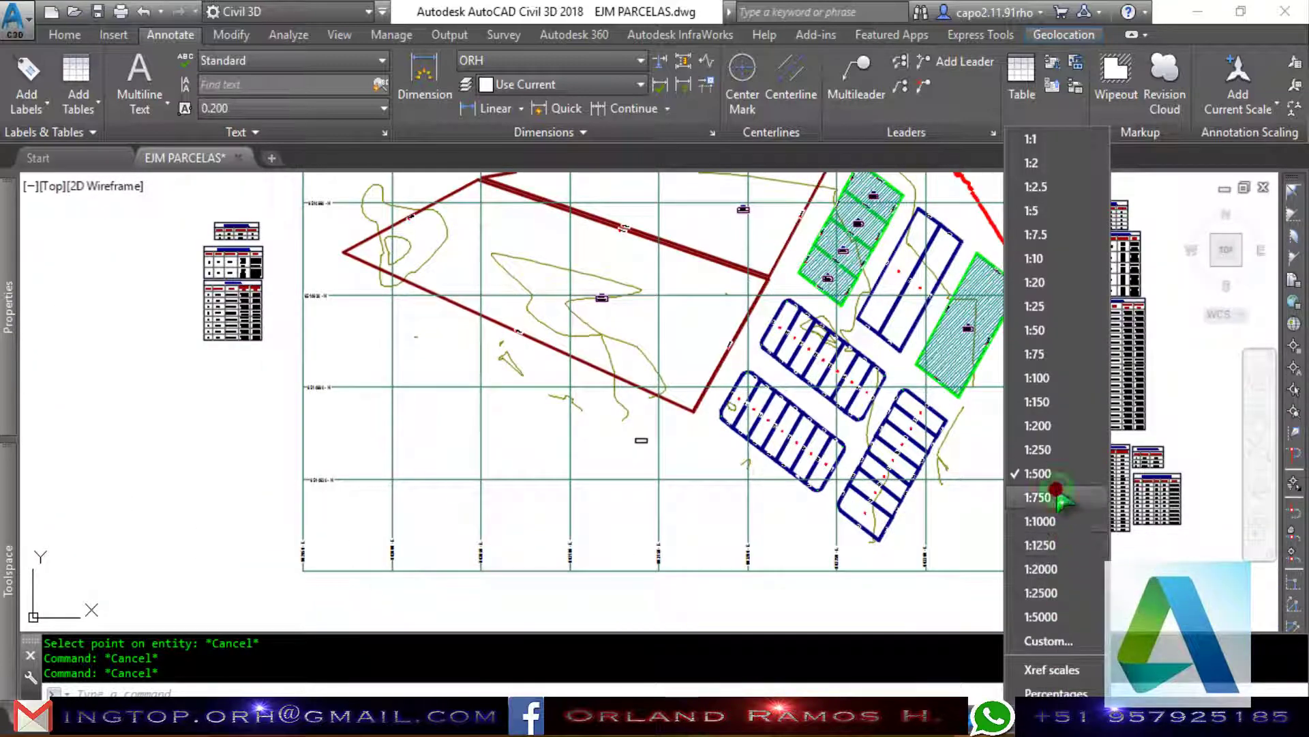
click(1056, 491)
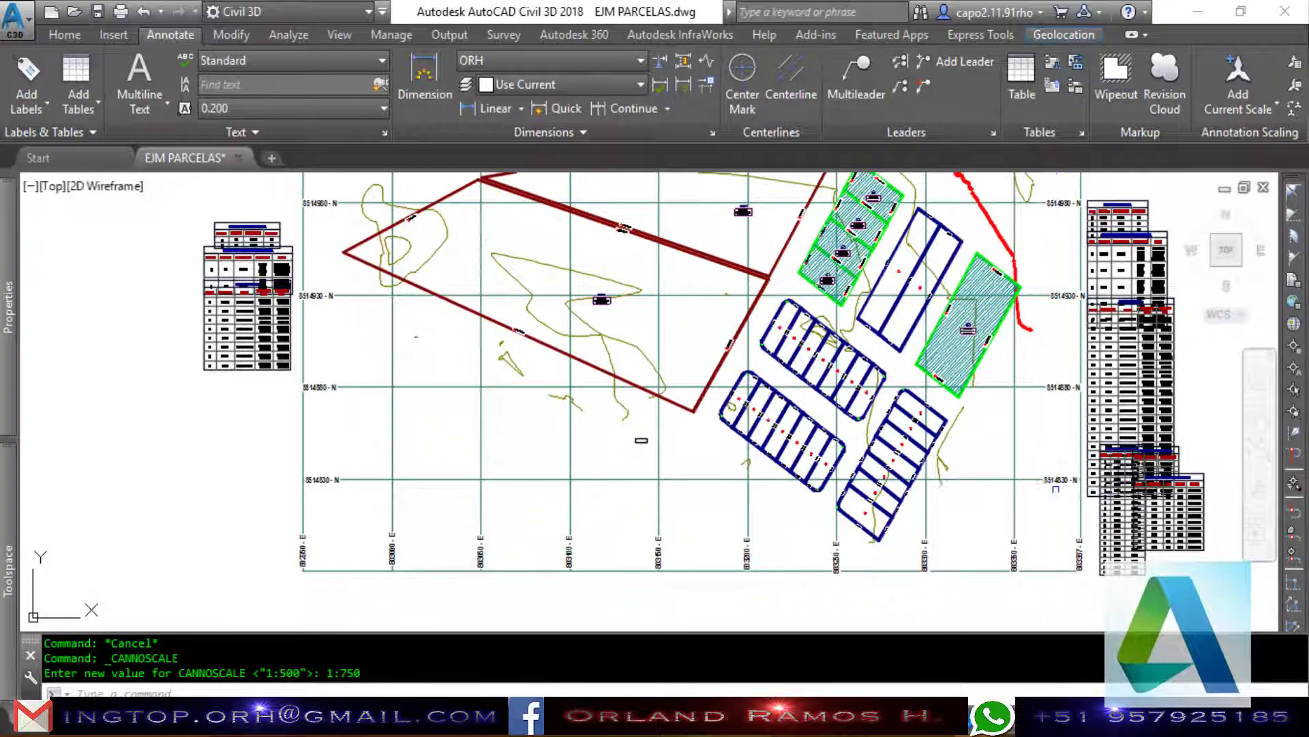
scroll(1091, 498, down, 2)
scroll(1111, 511, up, 2)
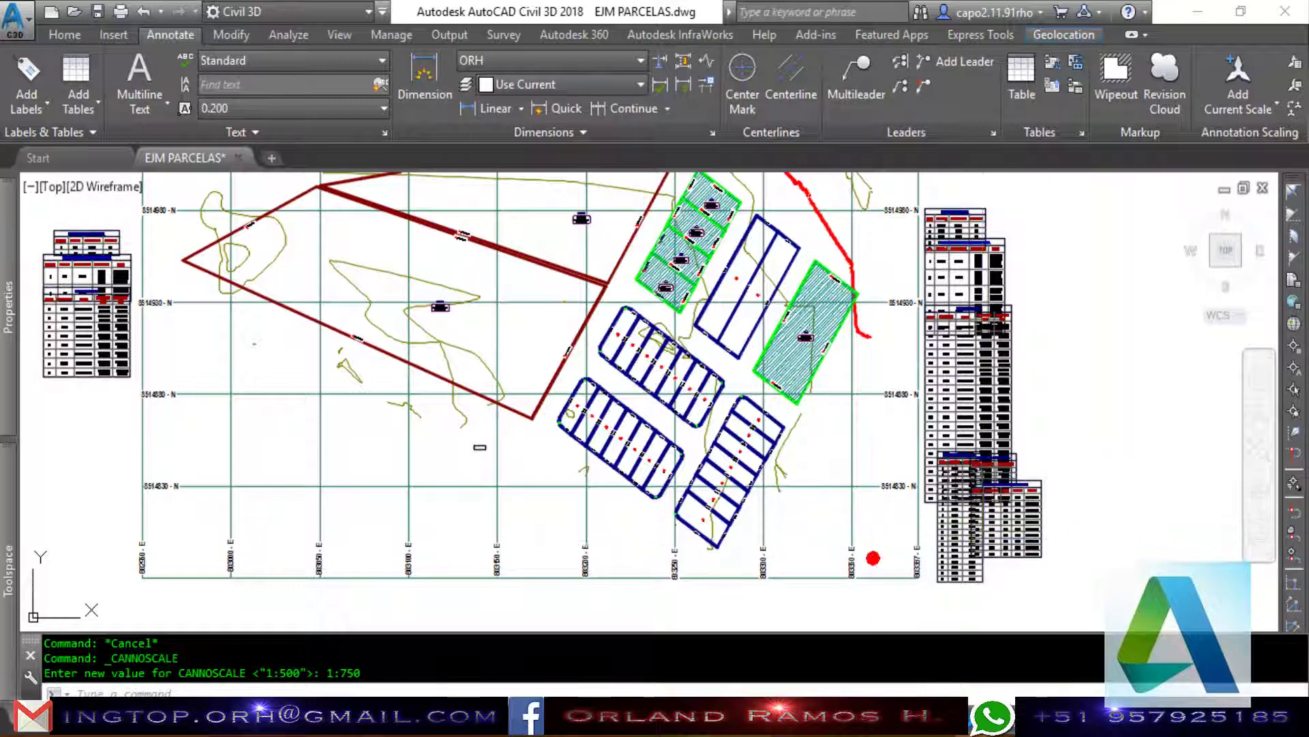
scroll(977, 552, up, 3)
scroll(977, 552, down, 3)
scroll(978, 552, up, 3)
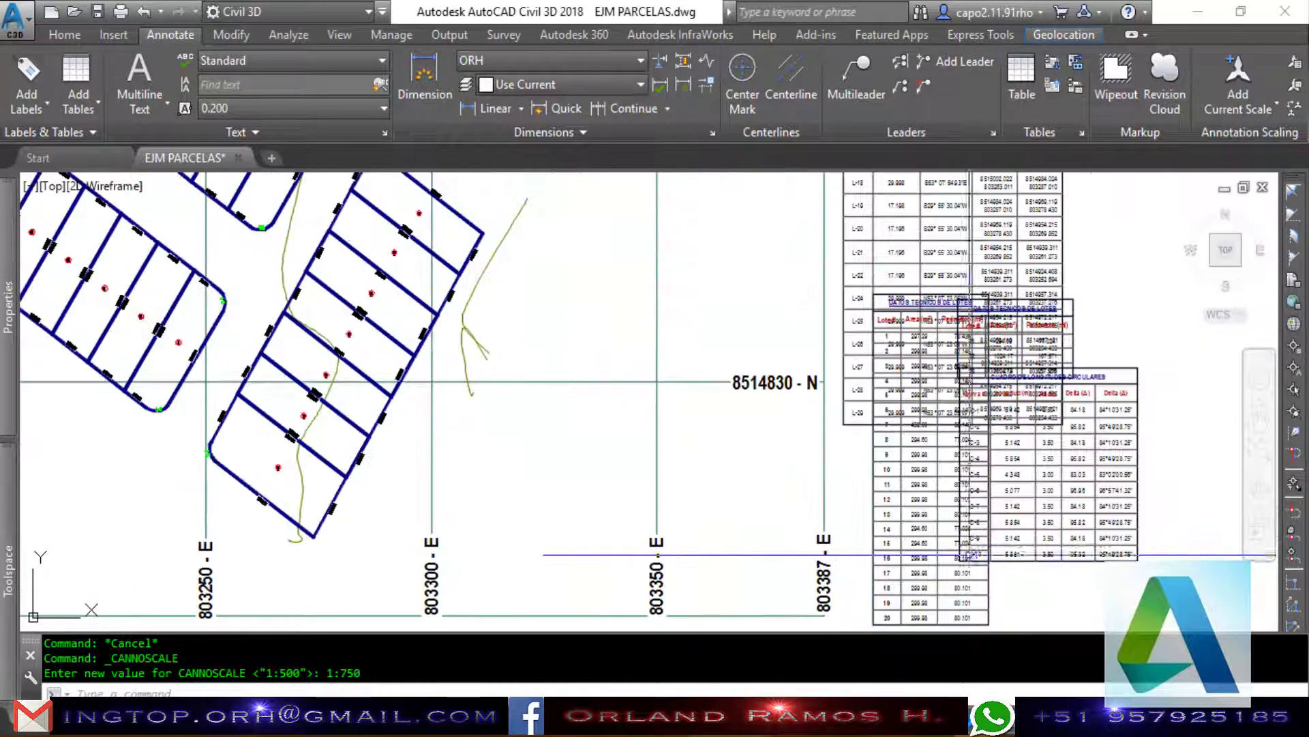
Return the annotation scale to 1:500.
click(1025, 566)
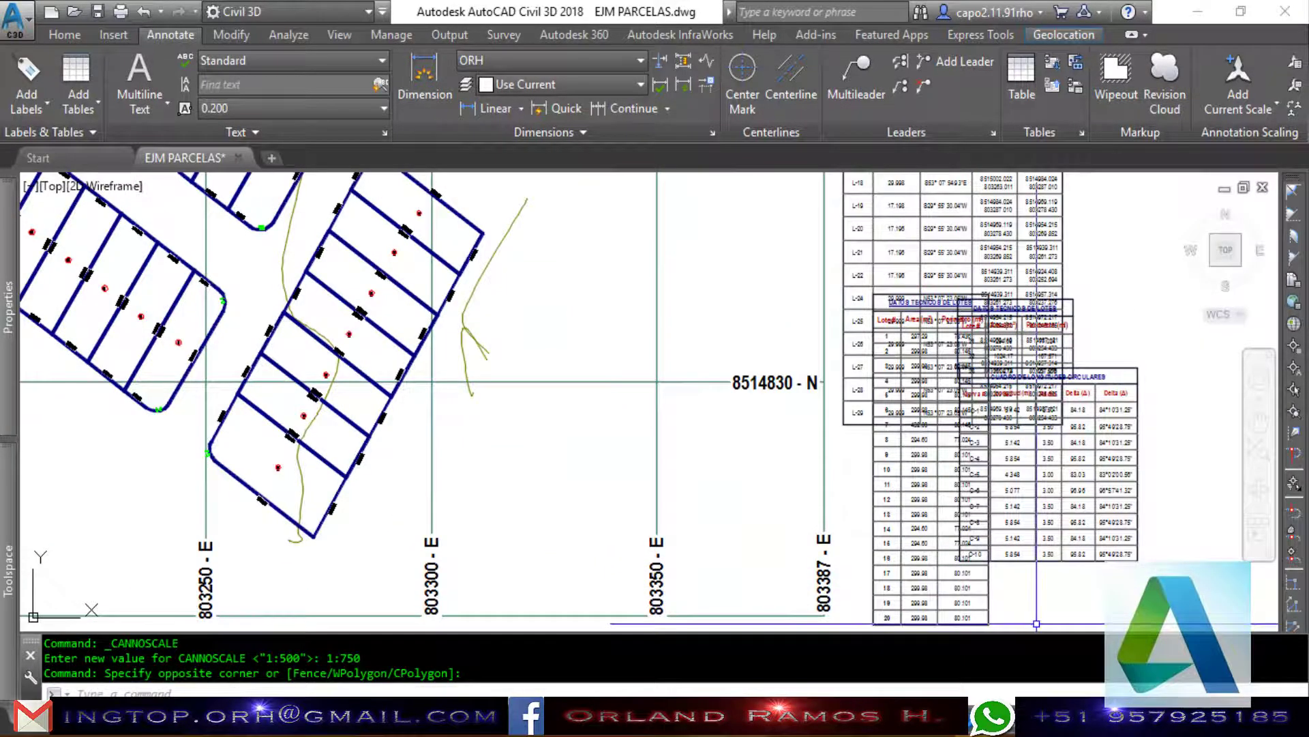
click(1050, 724)
click(1050, 478)
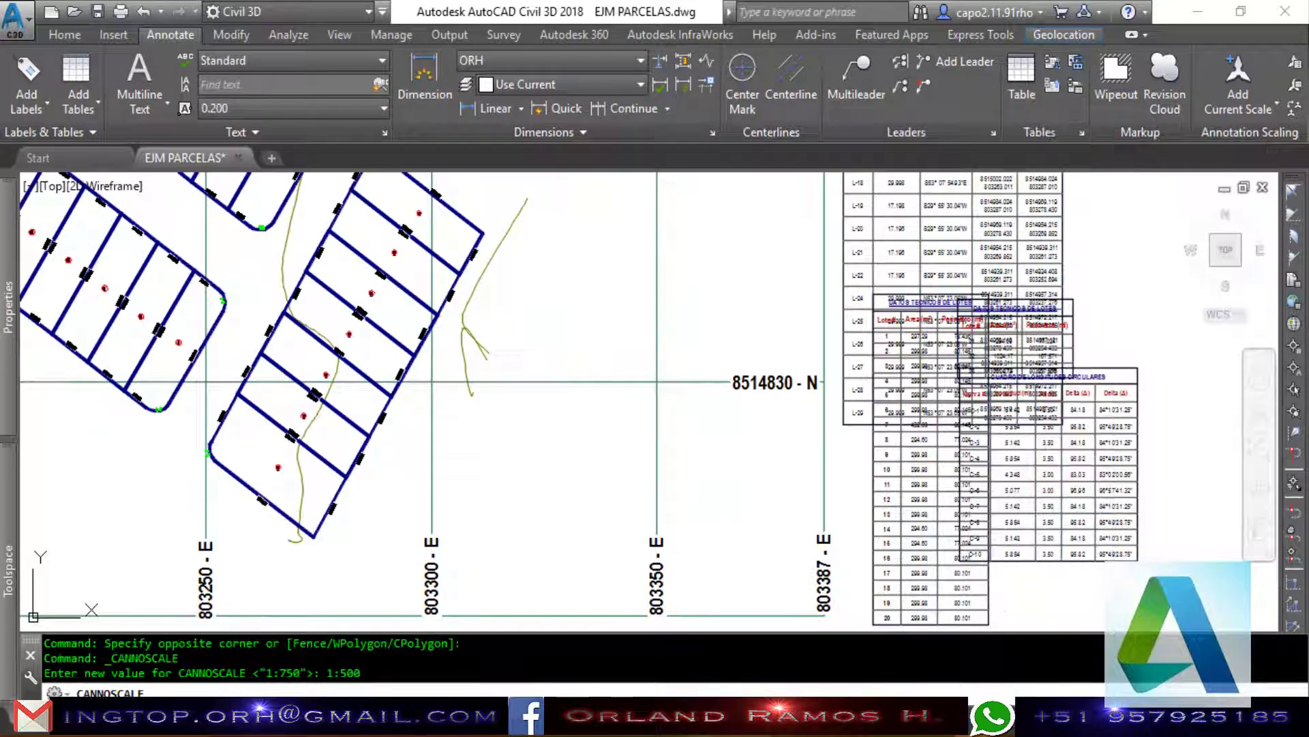
scroll(1044, 559, down, 5)
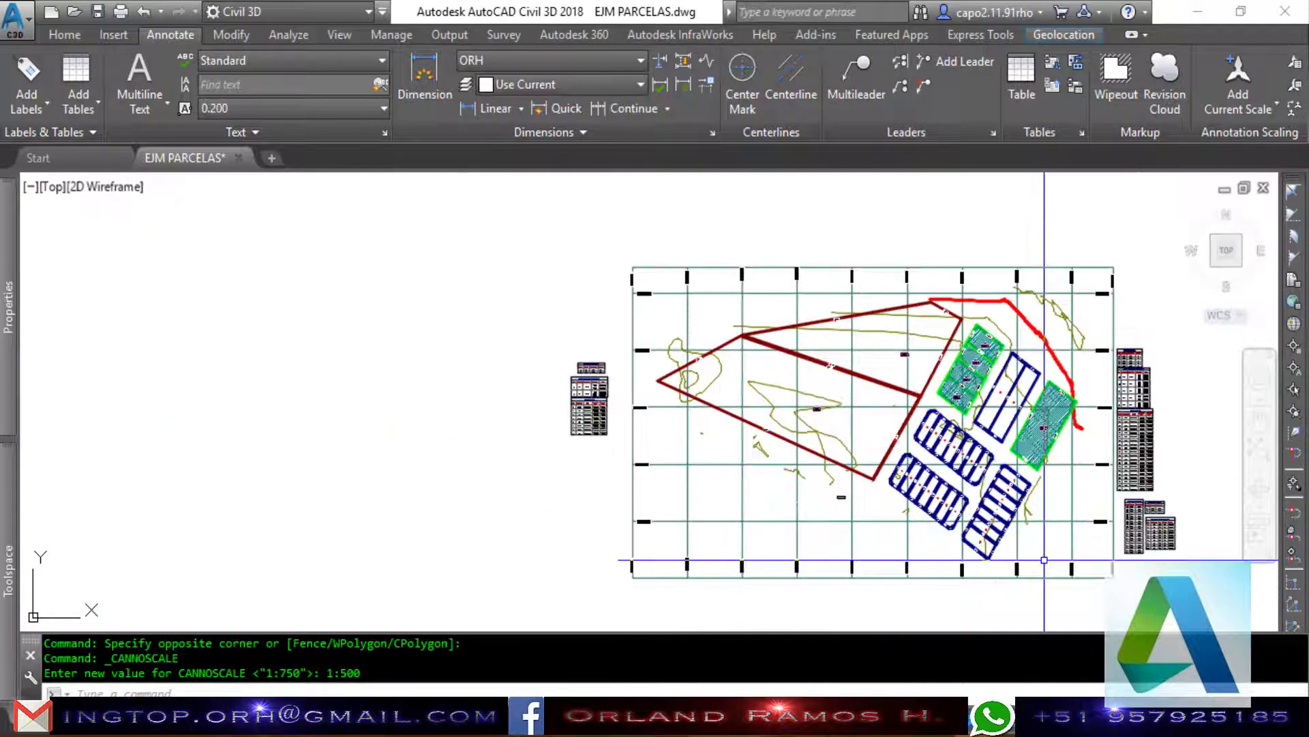
Try twice to drag the 8514980 - N grid label's grip, cancelling both times.
scroll(995, 443, up, 2)
scroll(968, 409, down, 1)
scroll(948, 382, up, 2)
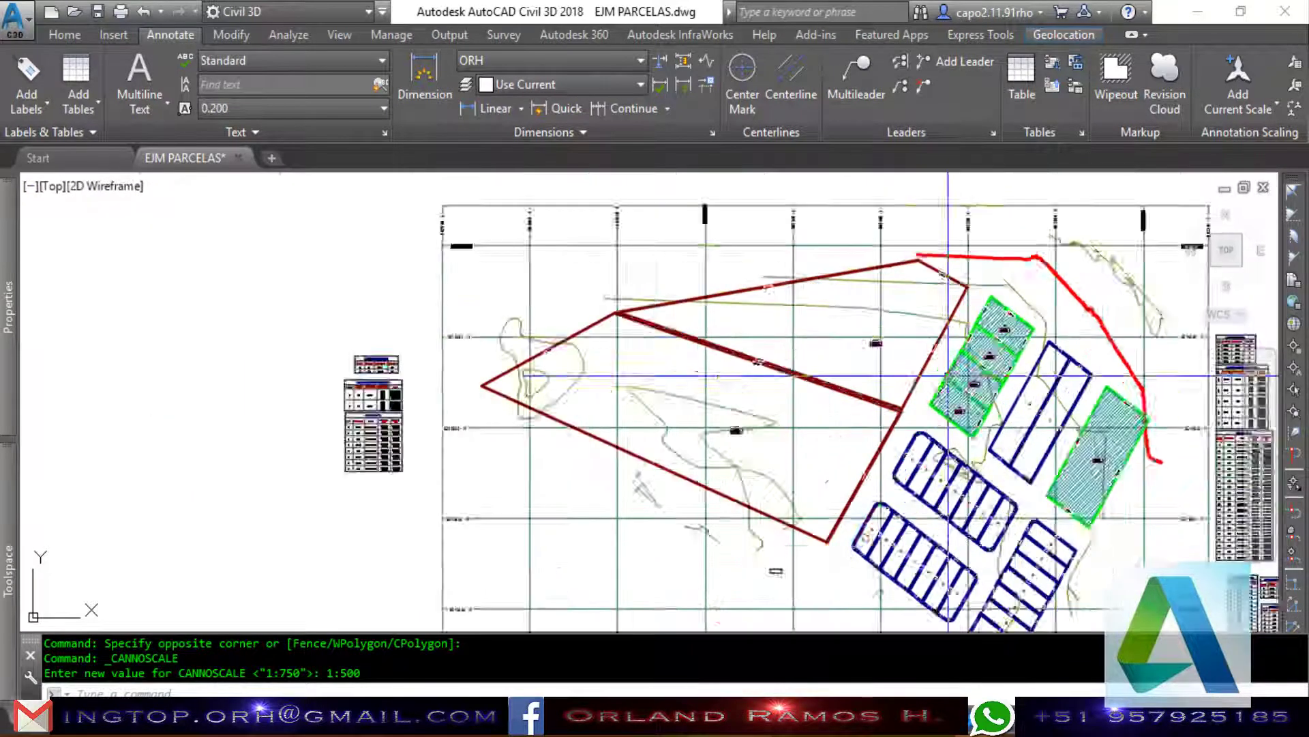
scroll(941, 374, up, 2)
scroll(941, 375, down, 3)
scroll(580, 300, up, 2)
scroll(573, 273, up, 2)
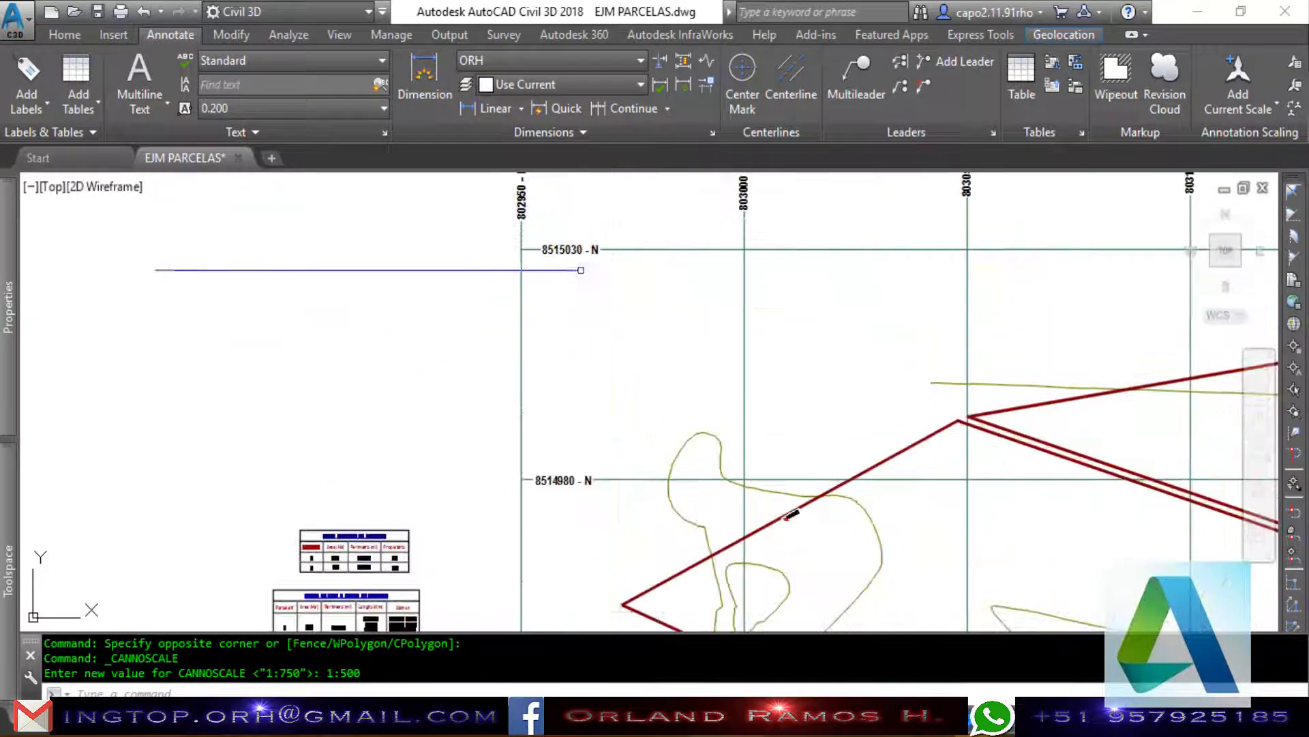
scroll(569, 260, up, 2)
scroll(569, 260, down, 1)
scroll(550, 378, down, 2)
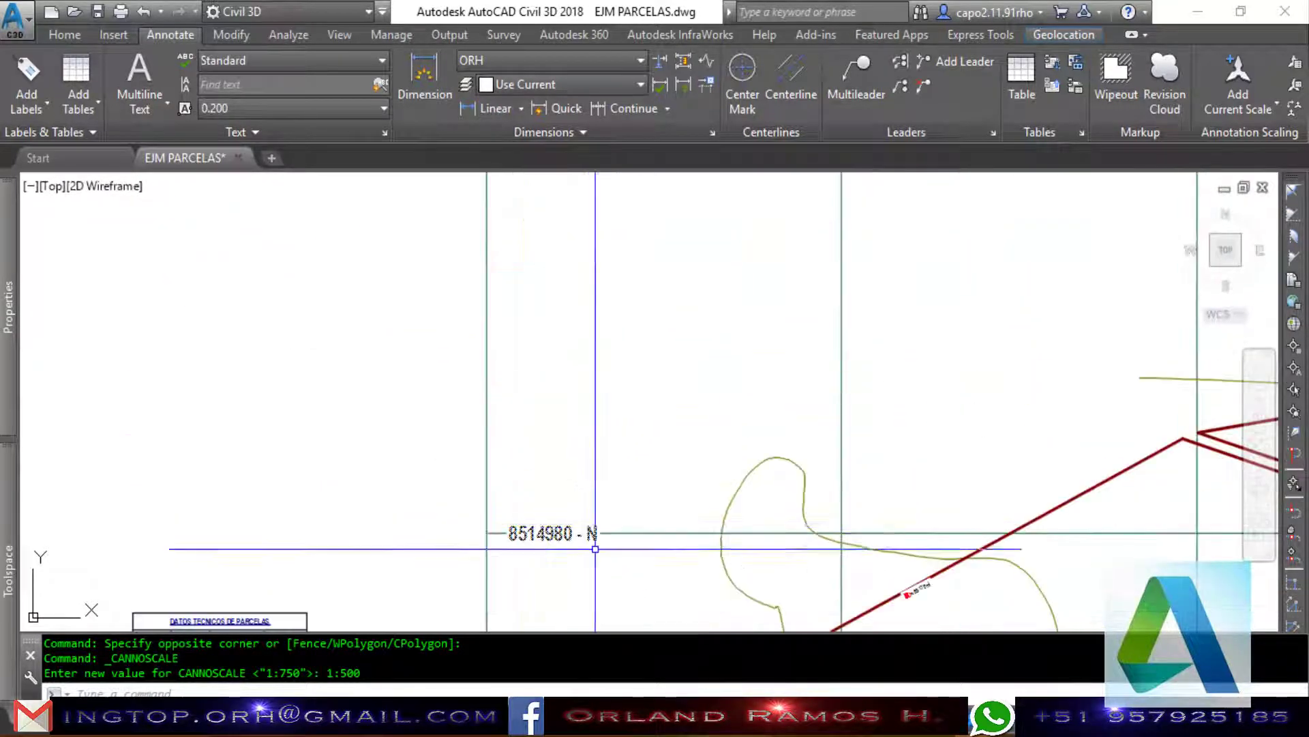
scroll(618, 516, up, 2)
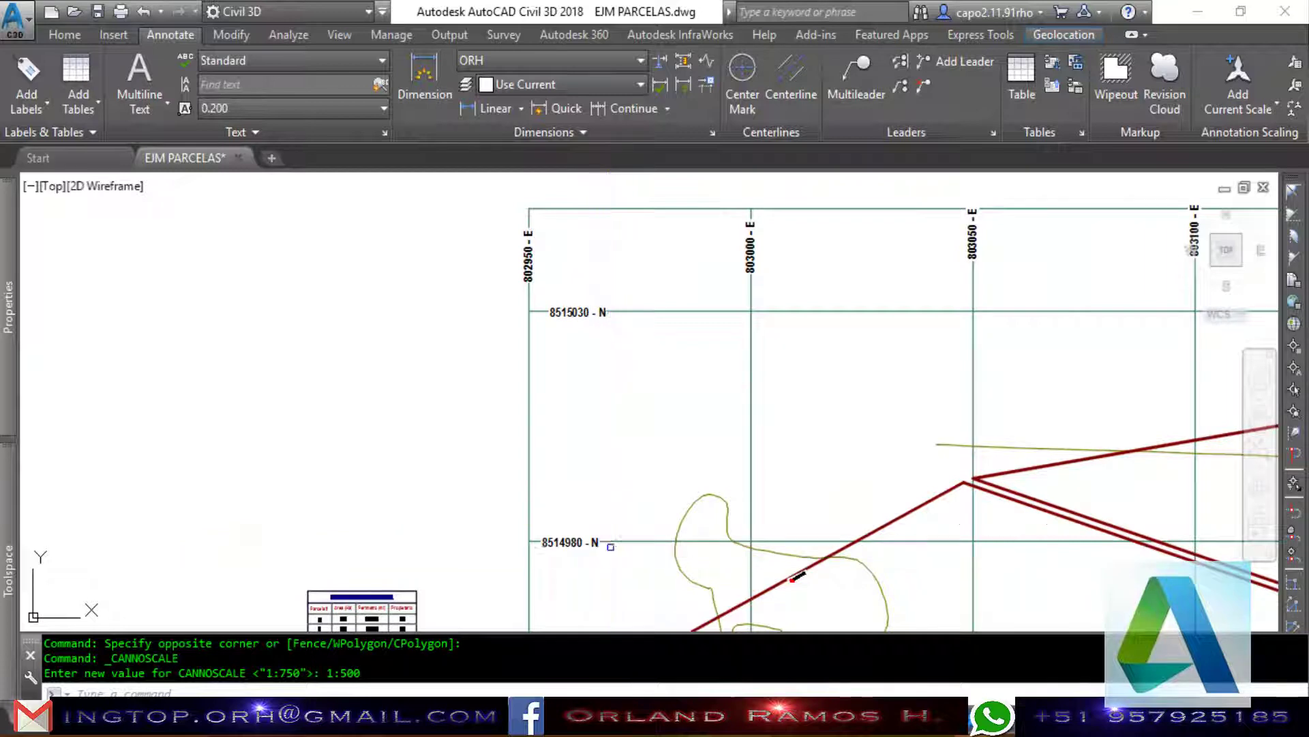
scroll(598, 554, up, 2)
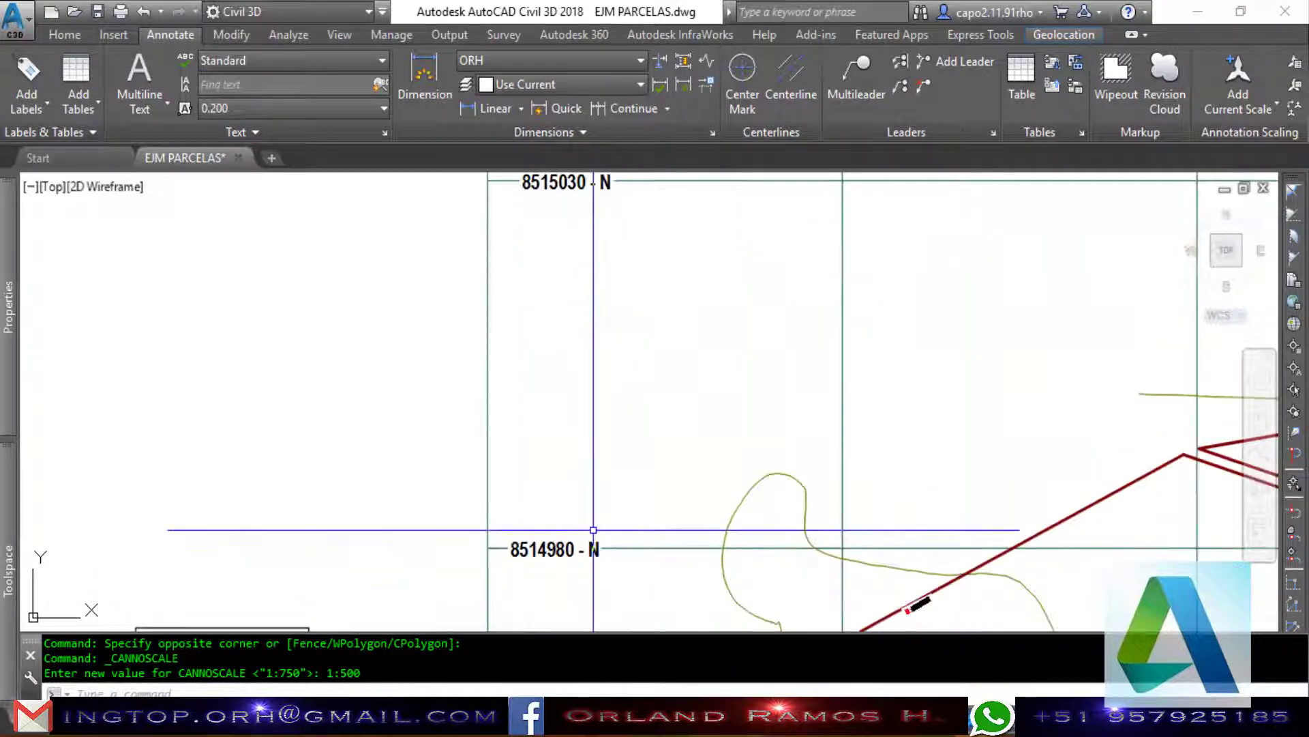
scroll(546, 321, down, 5)
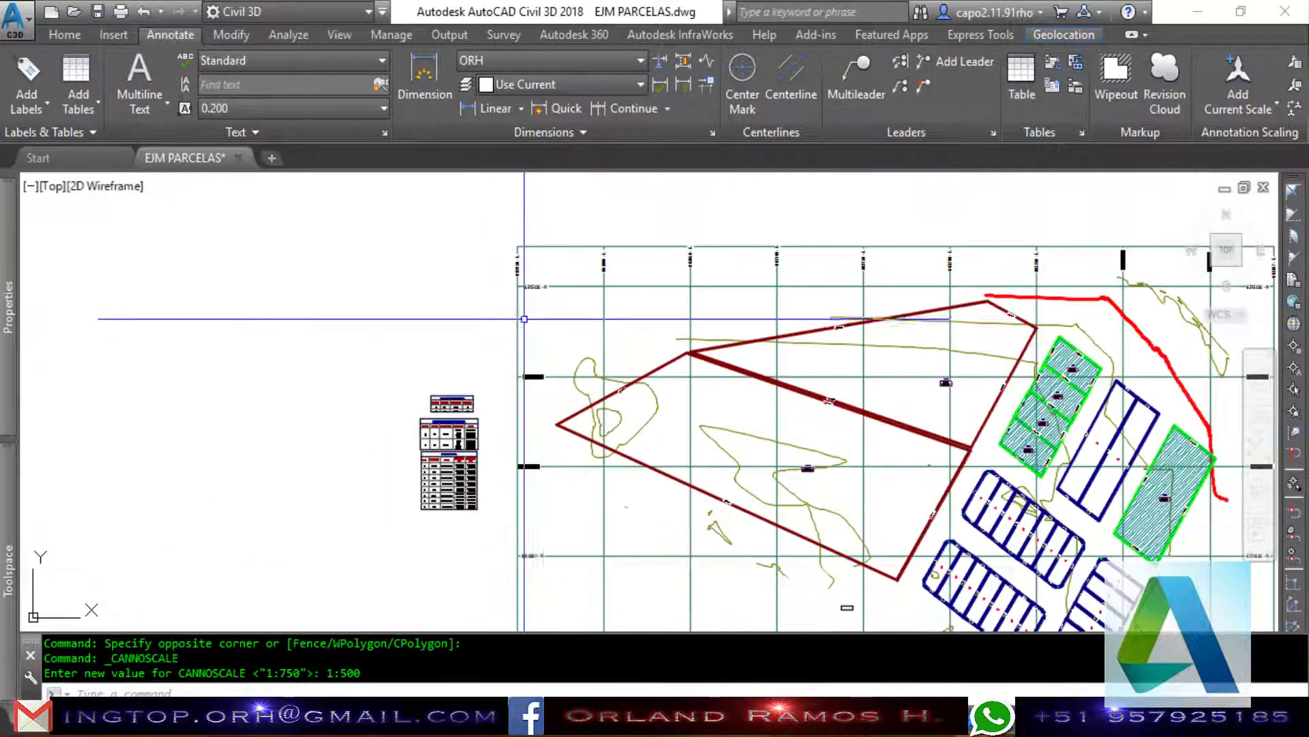
scroll(539, 401, up, 1)
scroll(525, 389, up, 2)
scroll(516, 351, up, 2)
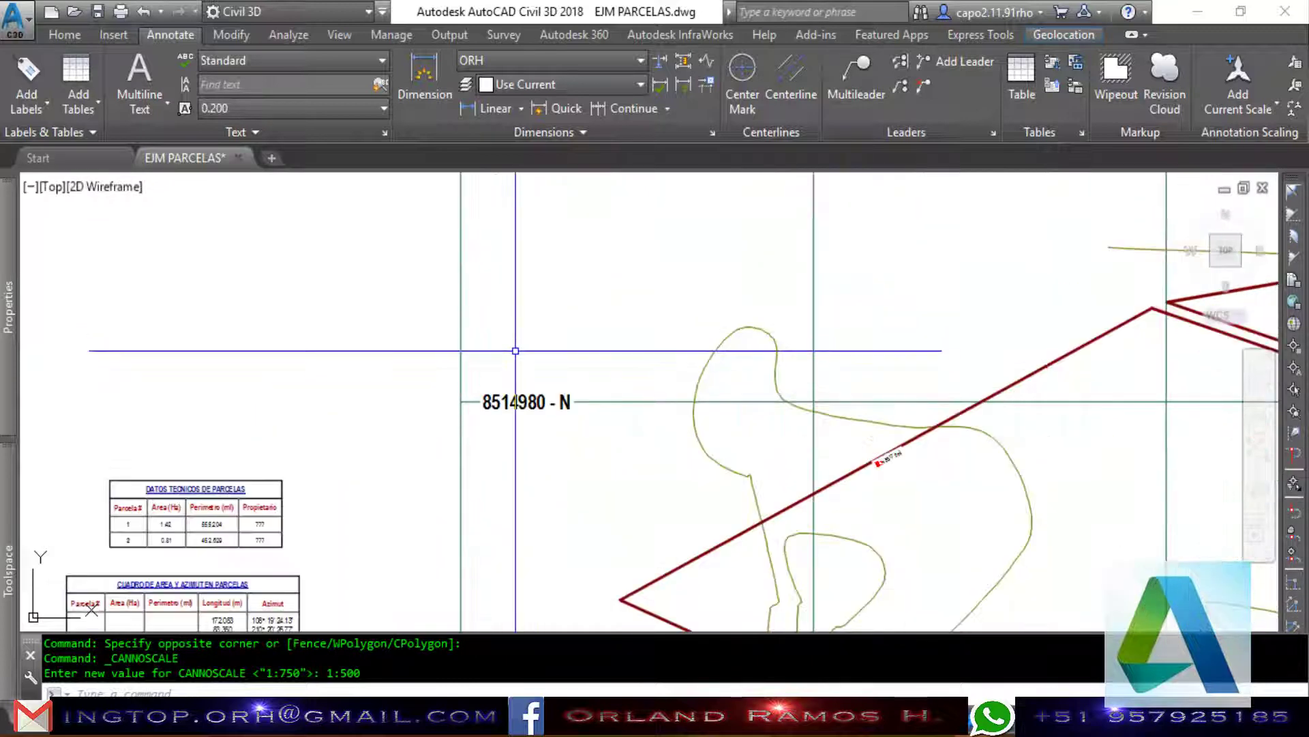
click(527, 392)
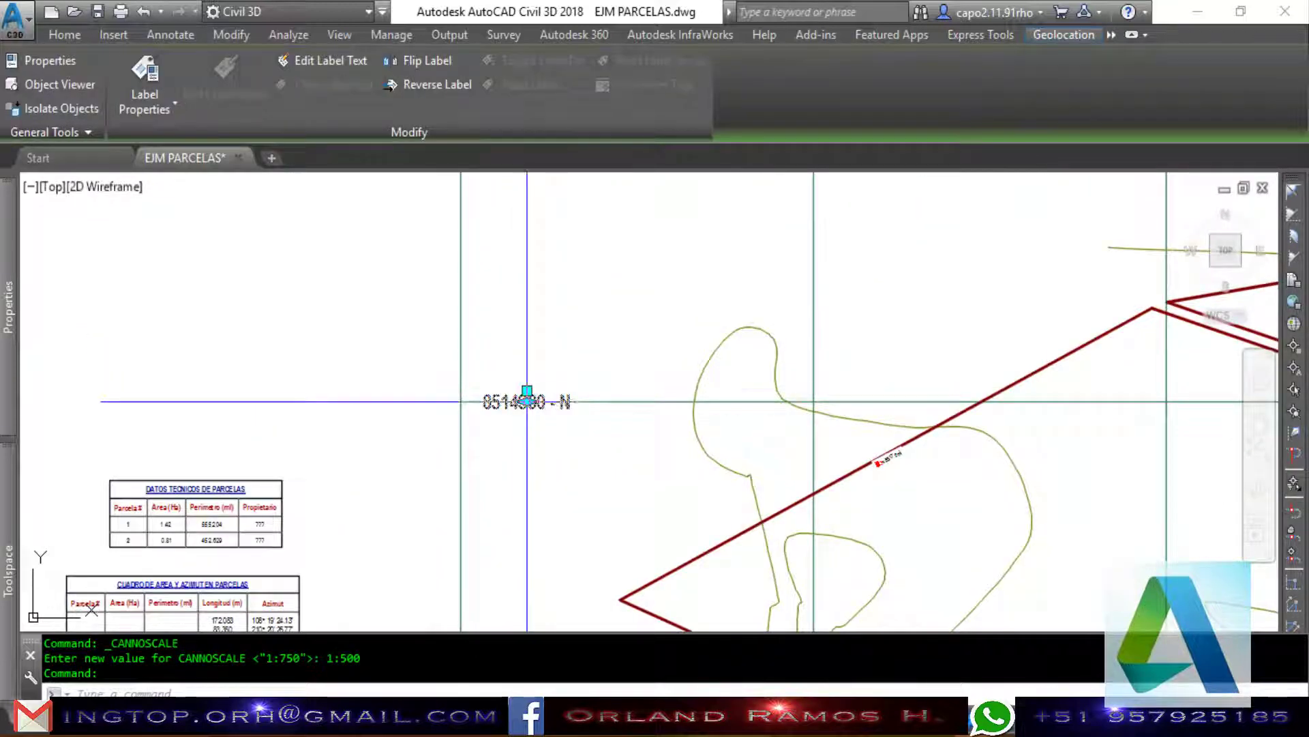
click(527, 392)
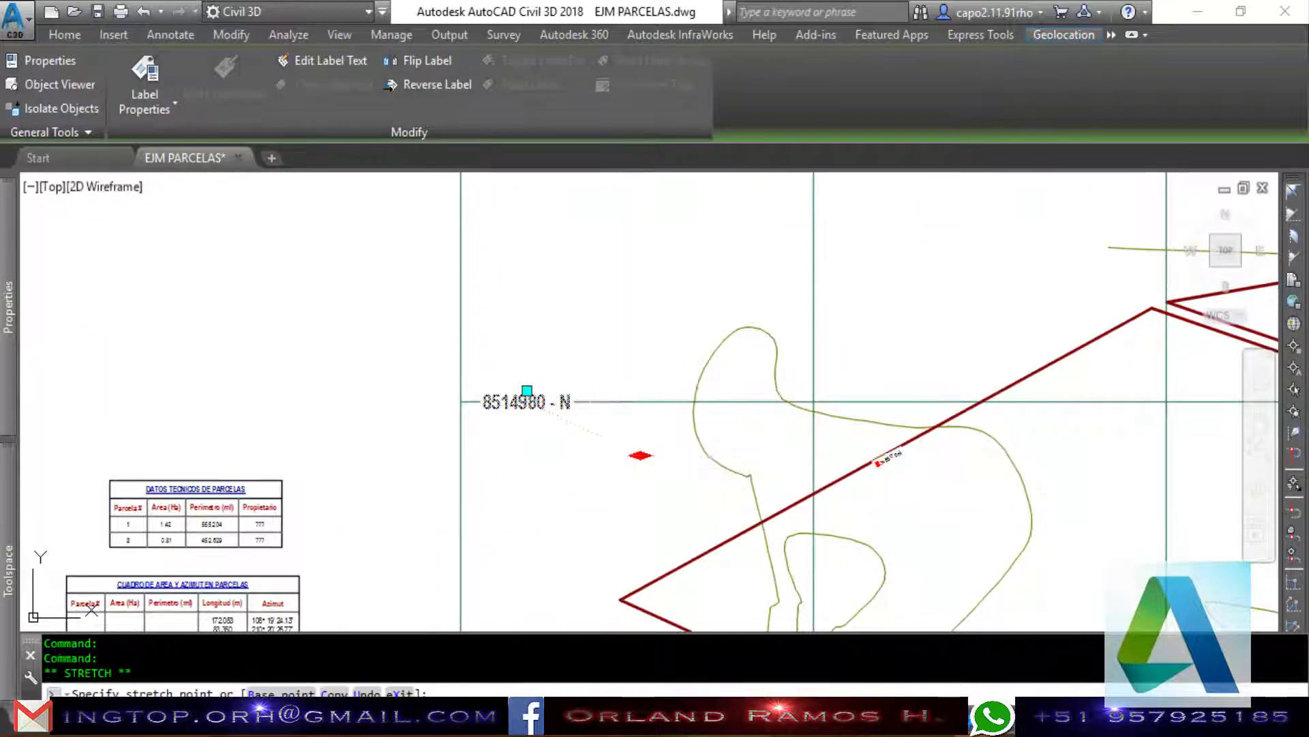
key(Escape)
scroll(540, 316, down, 3)
scroll(526, 372, up, 3)
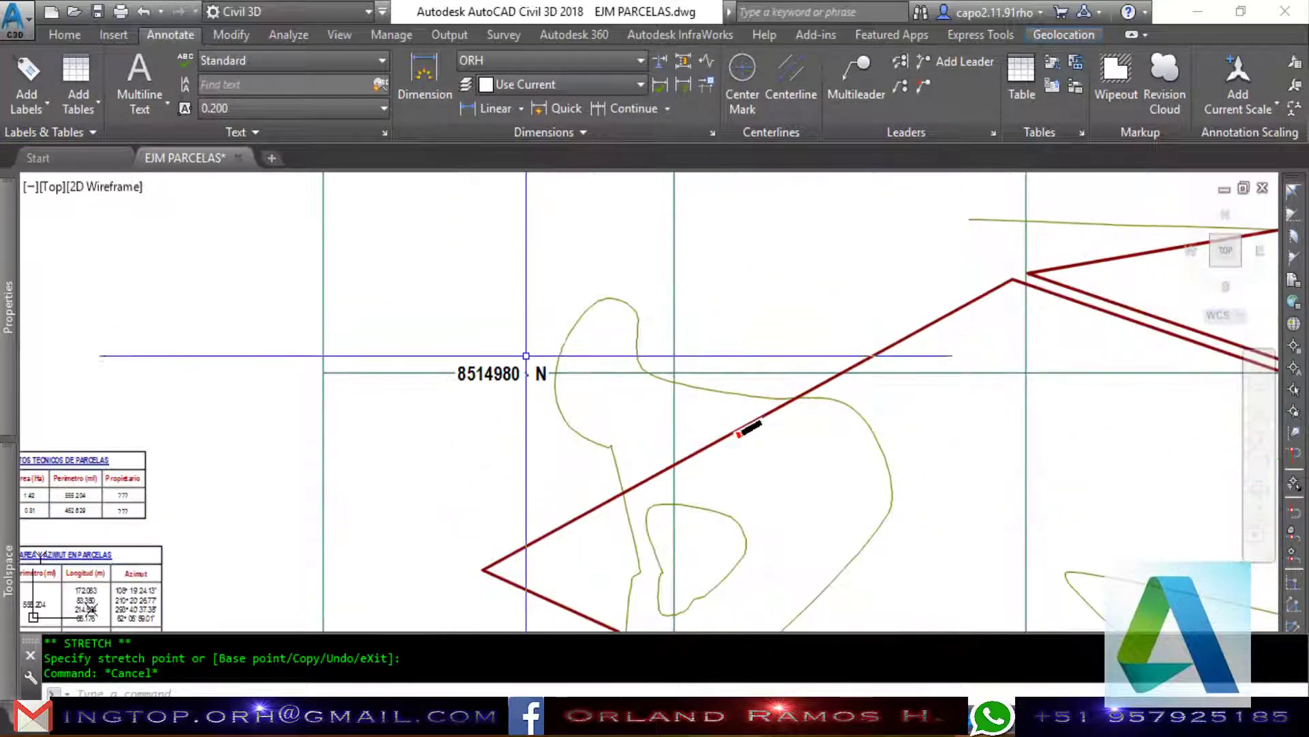
click(505, 381)
click(502, 369)
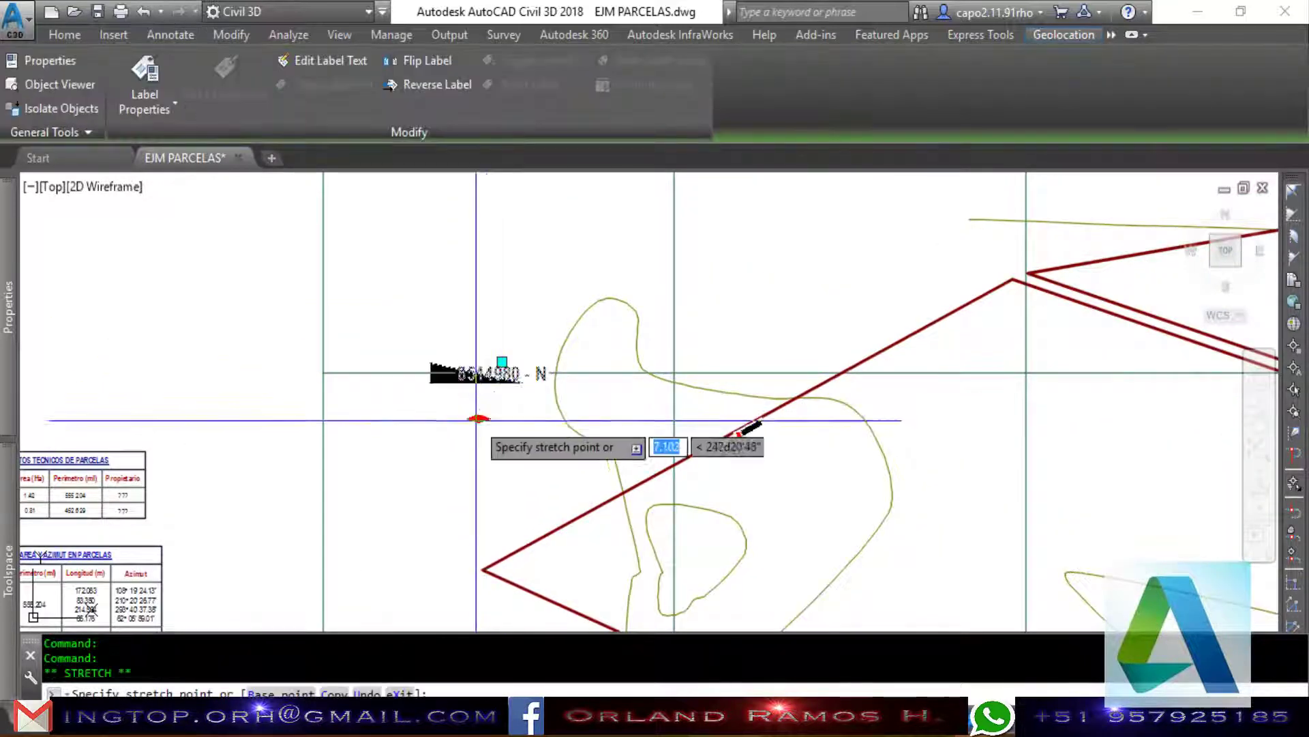
key(Escape)
Select the terrain surface SUPERFICIE.
scroll(318, 381, down, 2)
scroll(318, 381, down, 2)
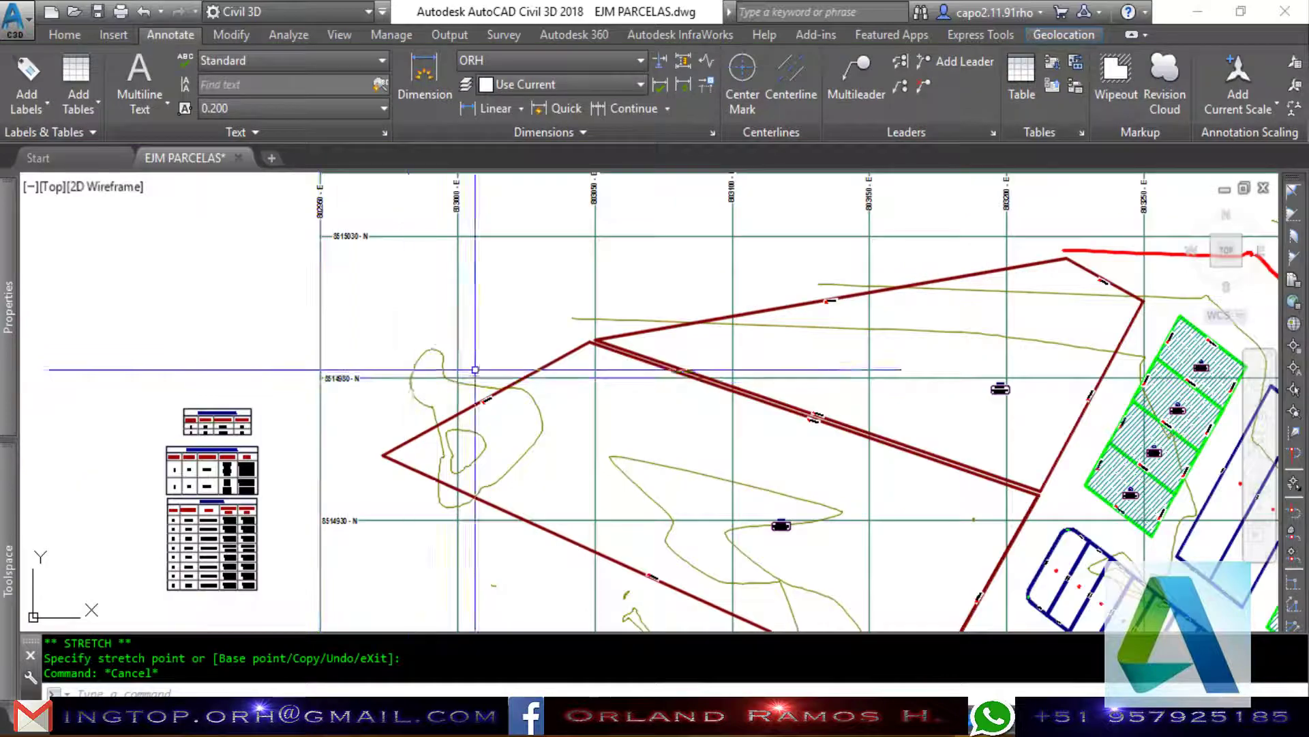
scroll(478, 371, down, 2)
scroll(614, 382, down, 2)
scroll(670, 397, up, 4)
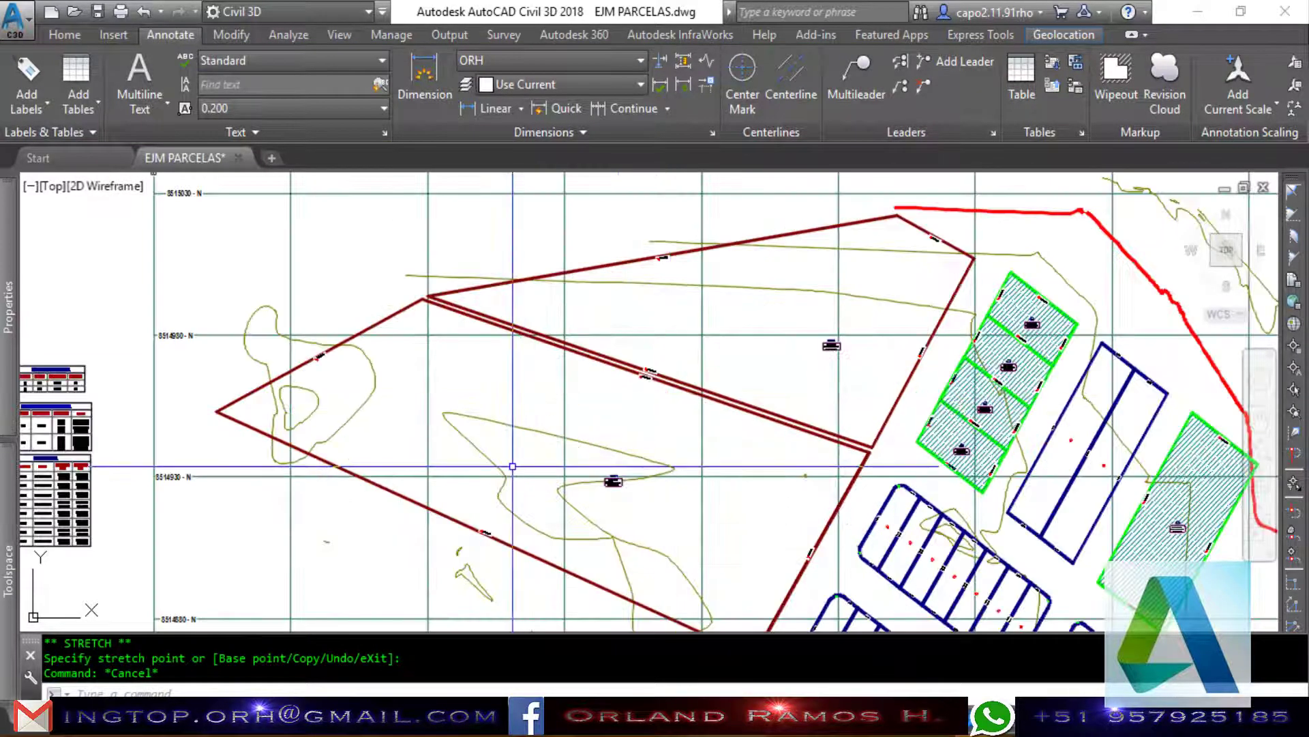
scroll(512, 465, up, 2)
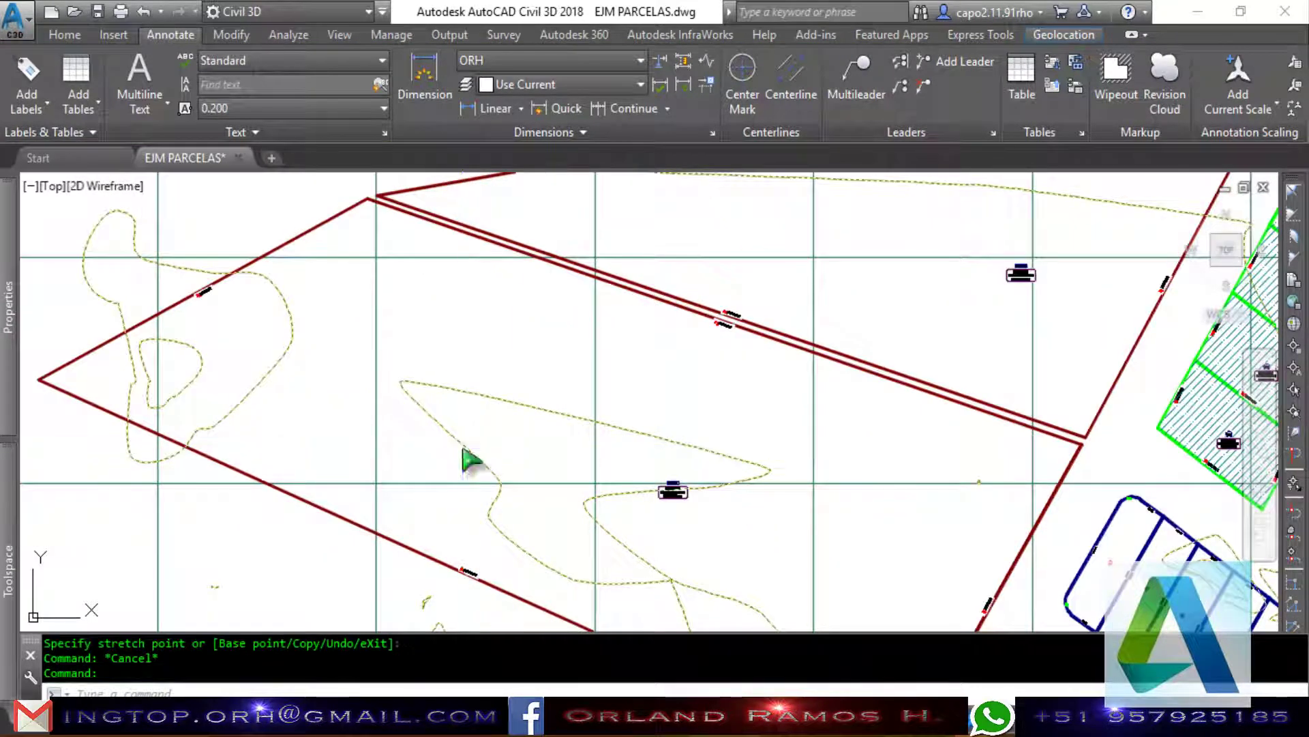
click(465, 453)
scroll(689, 446, down, 4)
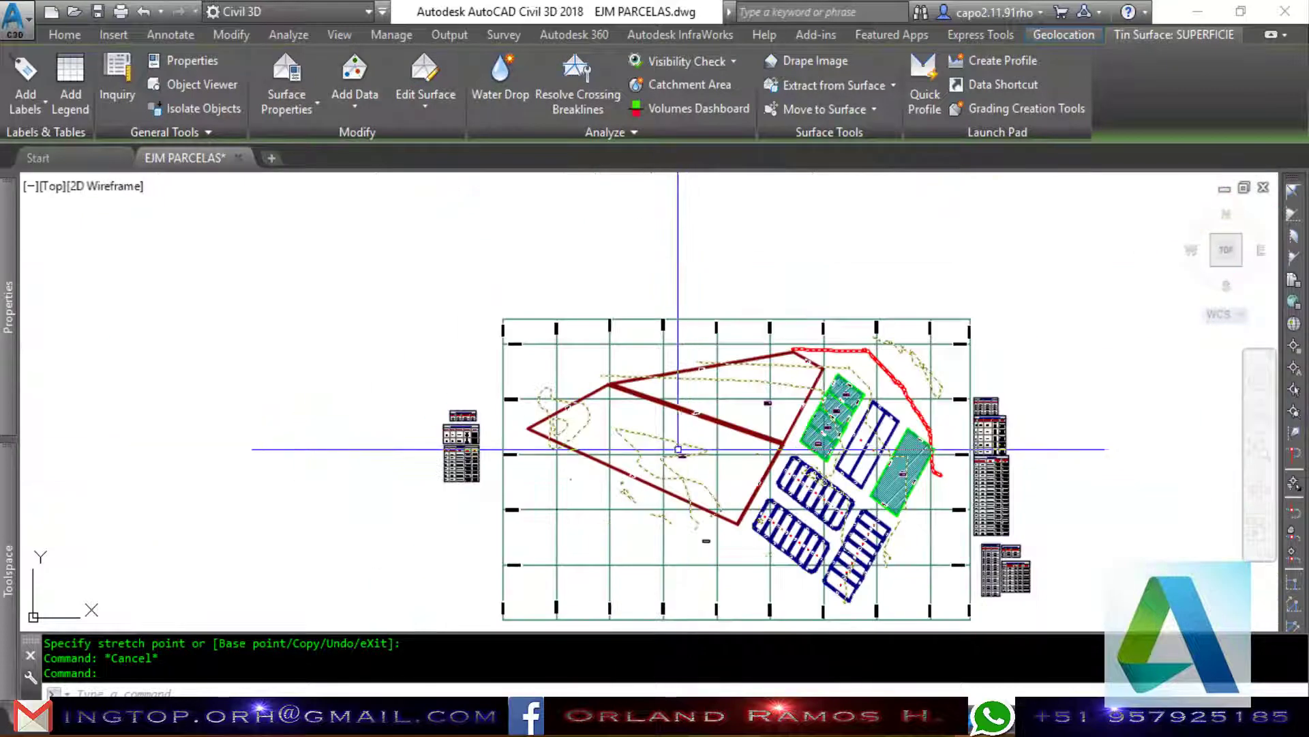
Start adding surface labels with the Contour - Single label type.
key(Escape)
scroll(657, 430, up, 4)
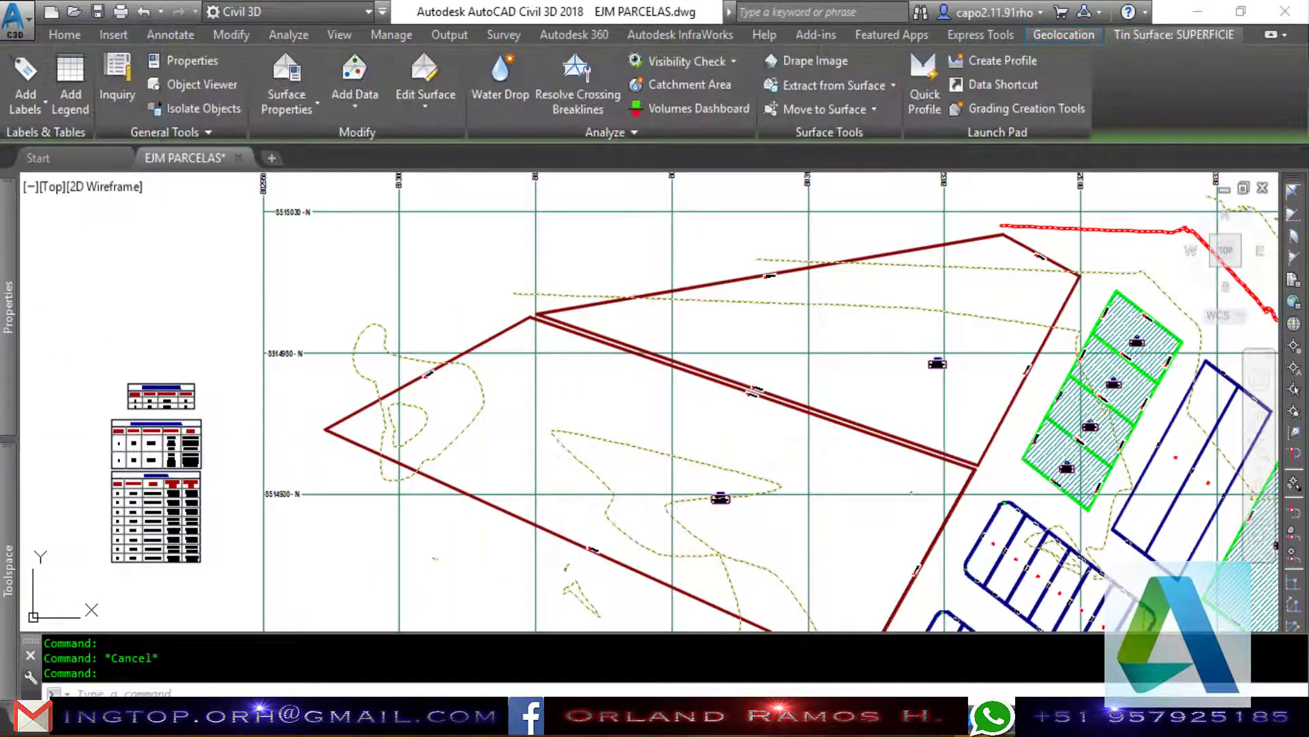
click(25, 101)
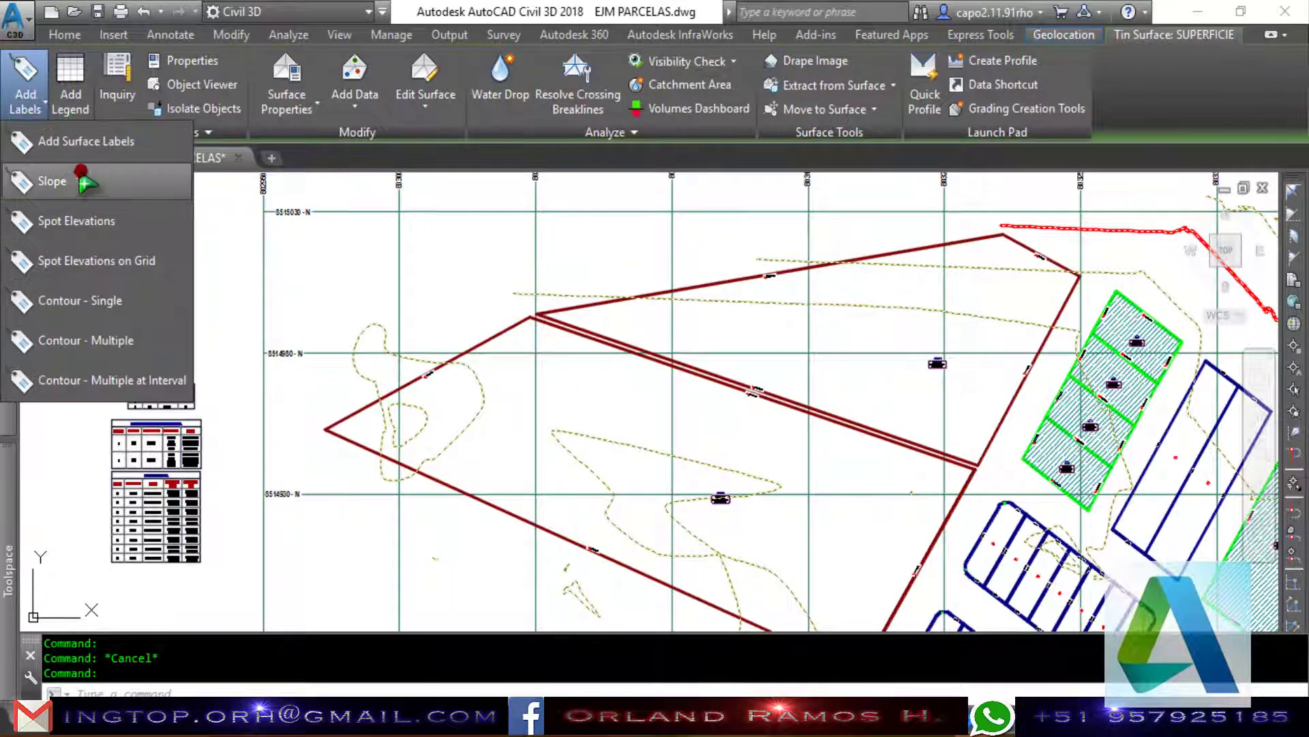
click(86, 141)
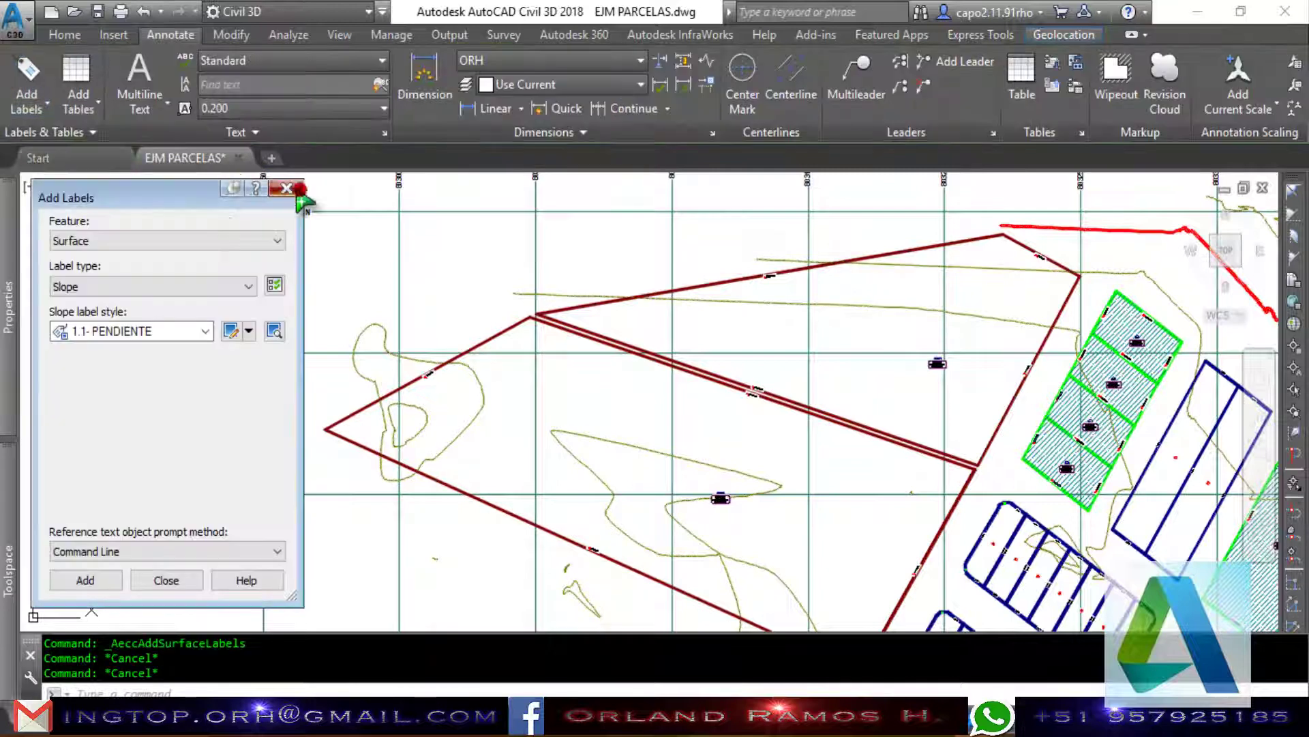
click(176, 285)
click(146, 343)
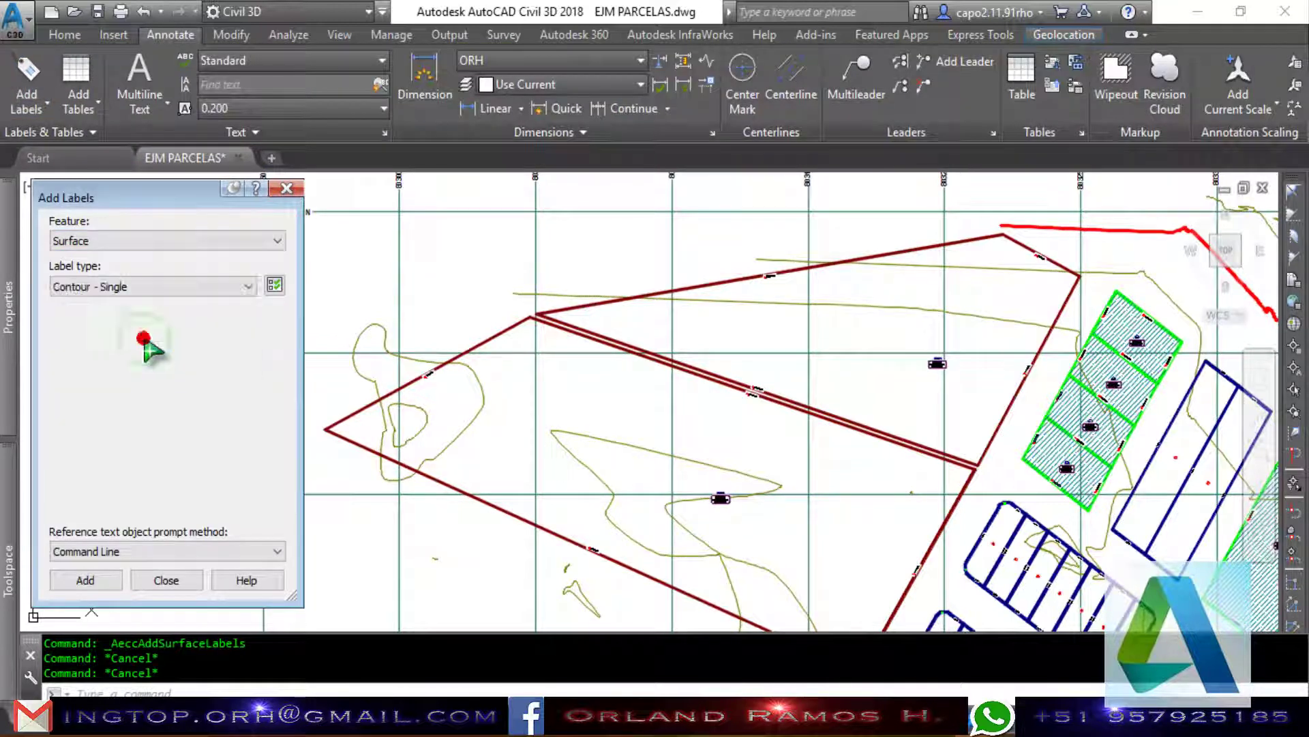
Use 1.1 - ETIQUETA --> COTA MAYOR for major and COTA MENOR for minor contours.
click(198, 332)
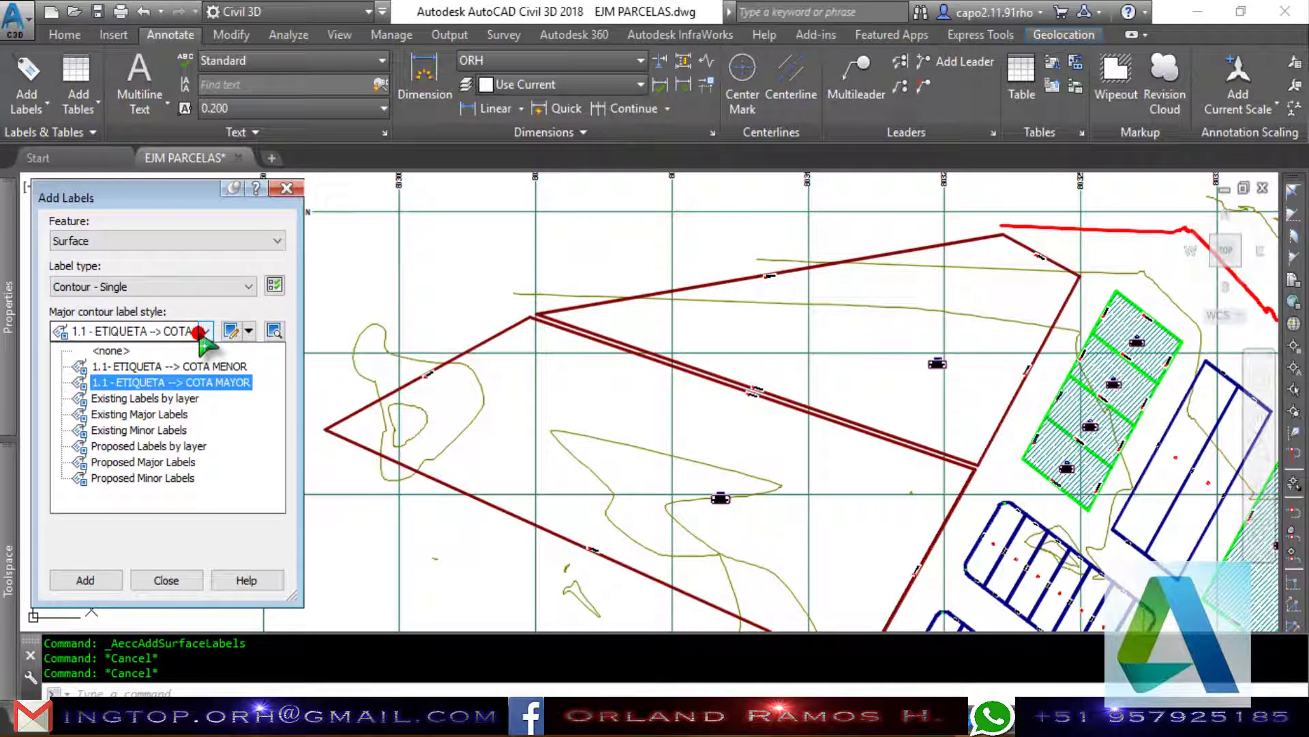
click(165, 371)
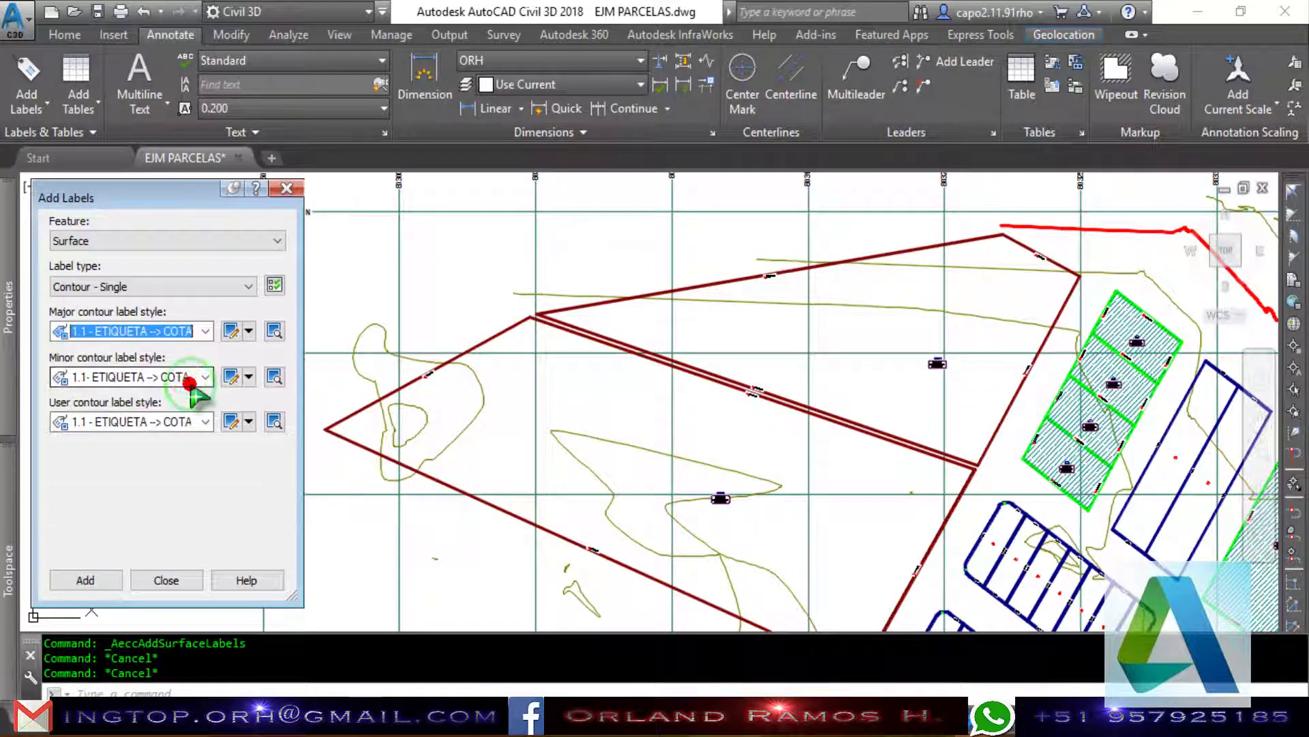
click(199, 379)
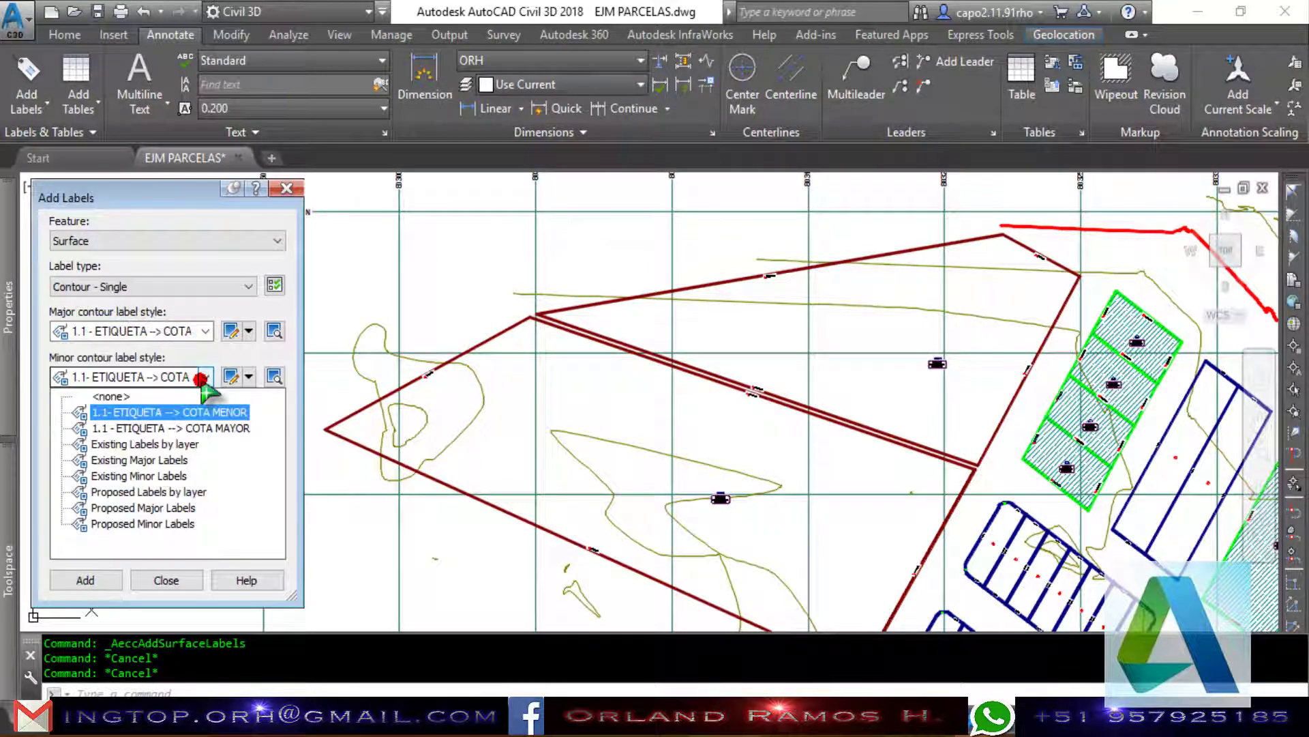
click(186, 412)
Place single elevation labels on two contours, including the 3344 line.
click(95, 581)
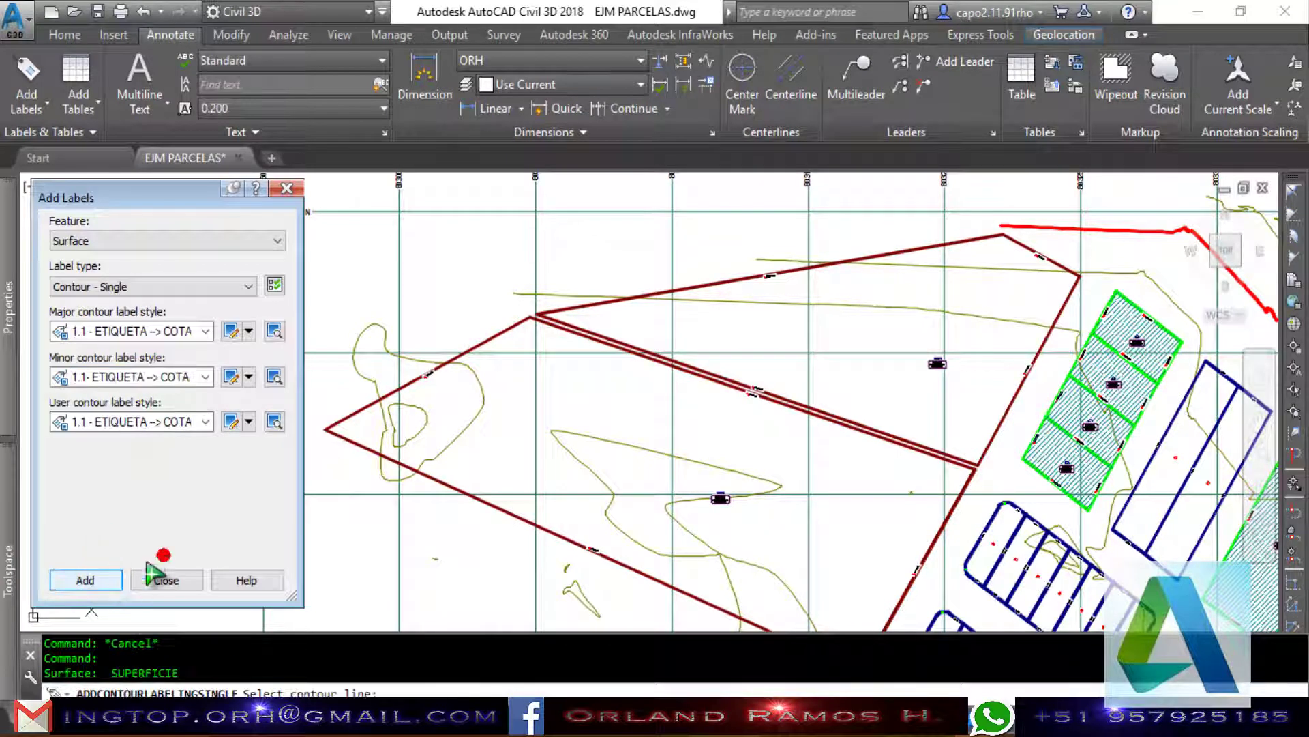
scroll(397, 354, up, 3)
scroll(398, 354, up, 2)
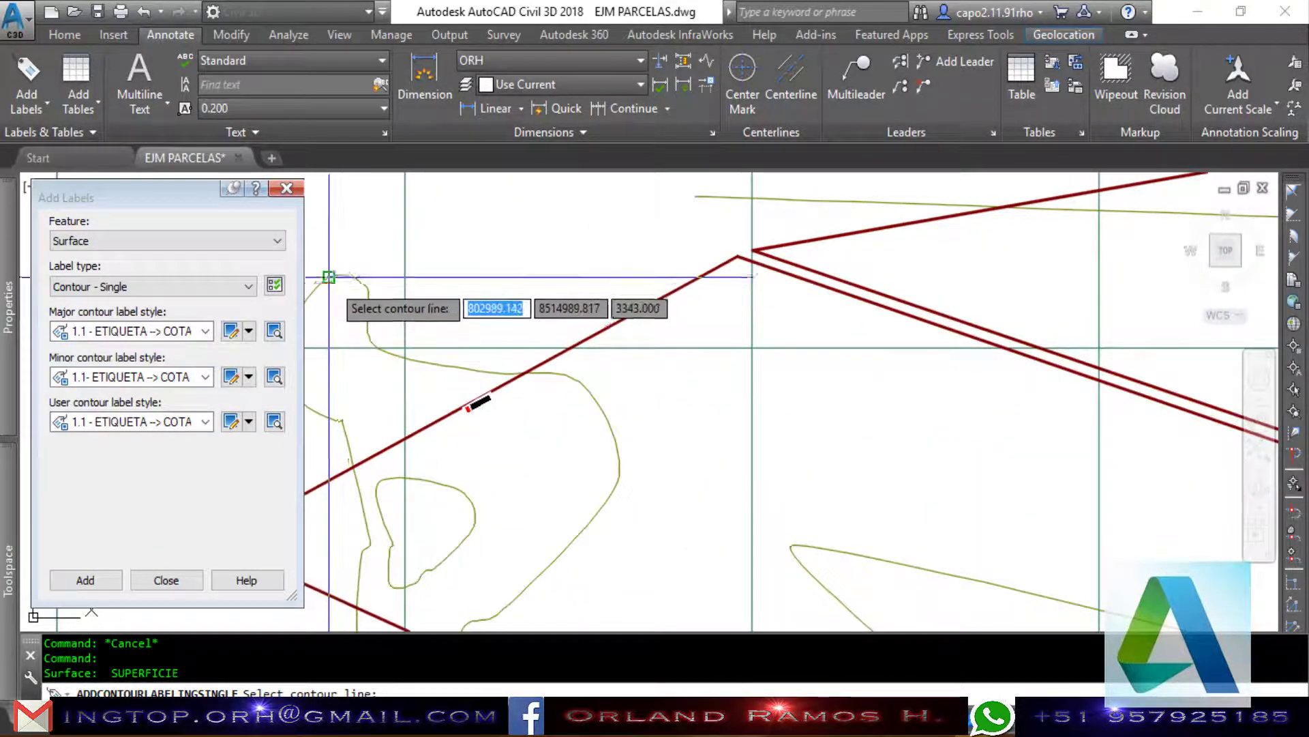
scroll(612, 327, down, 5)
scroll(611, 327, up, 3)
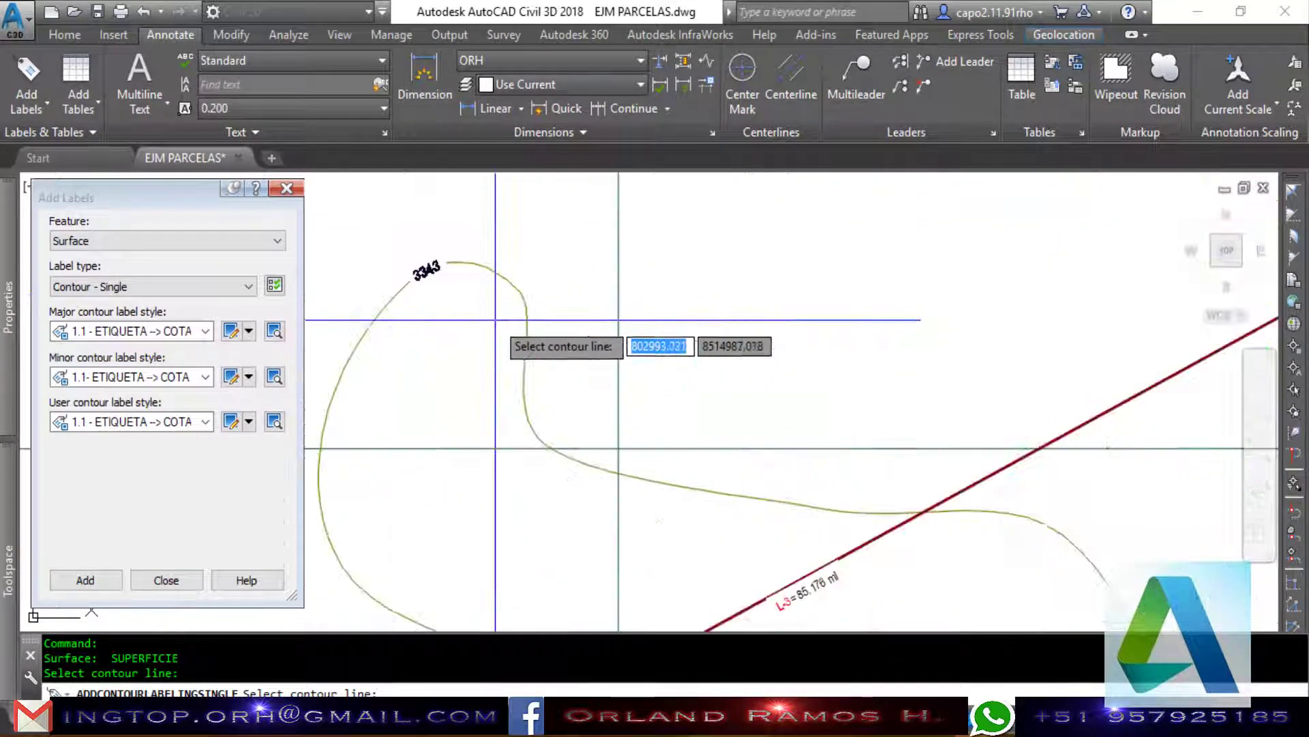
scroll(526, 272, up, 2)
scroll(593, 248, down, 3)
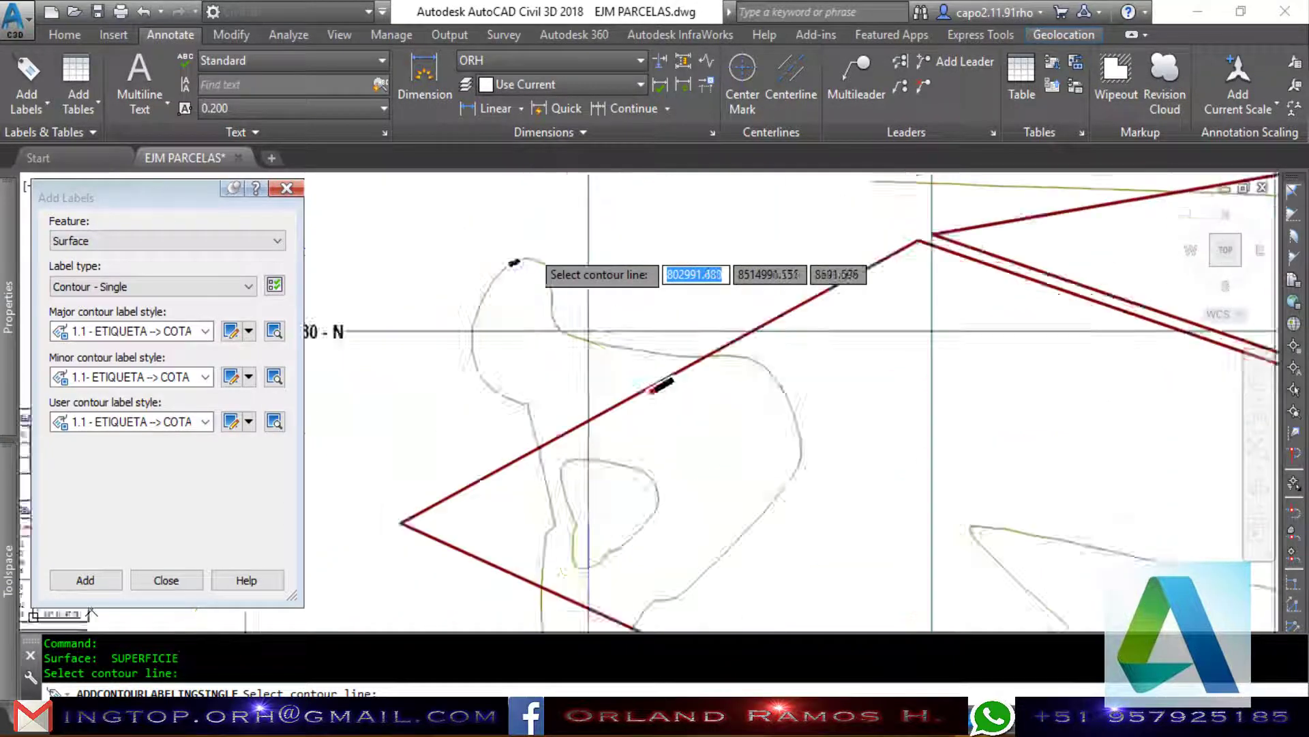
scroll(750, 307, down, 2)
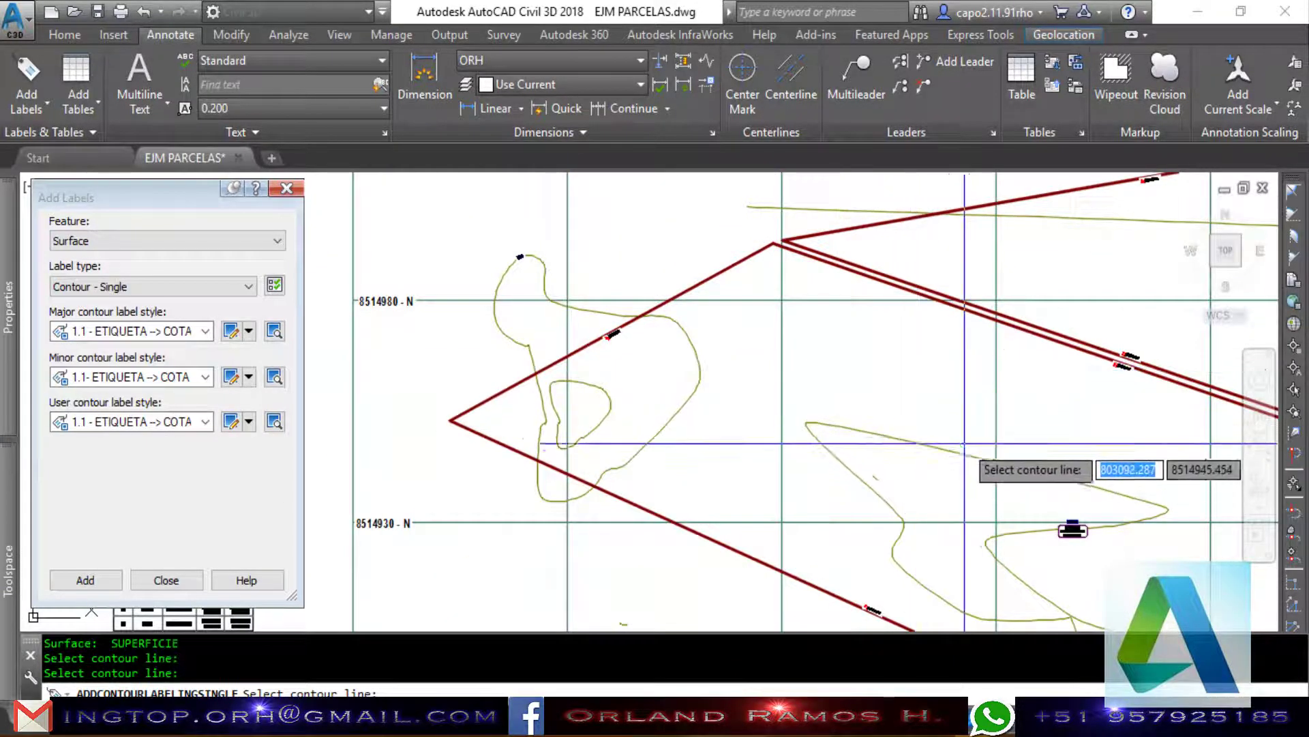
click(941, 450)
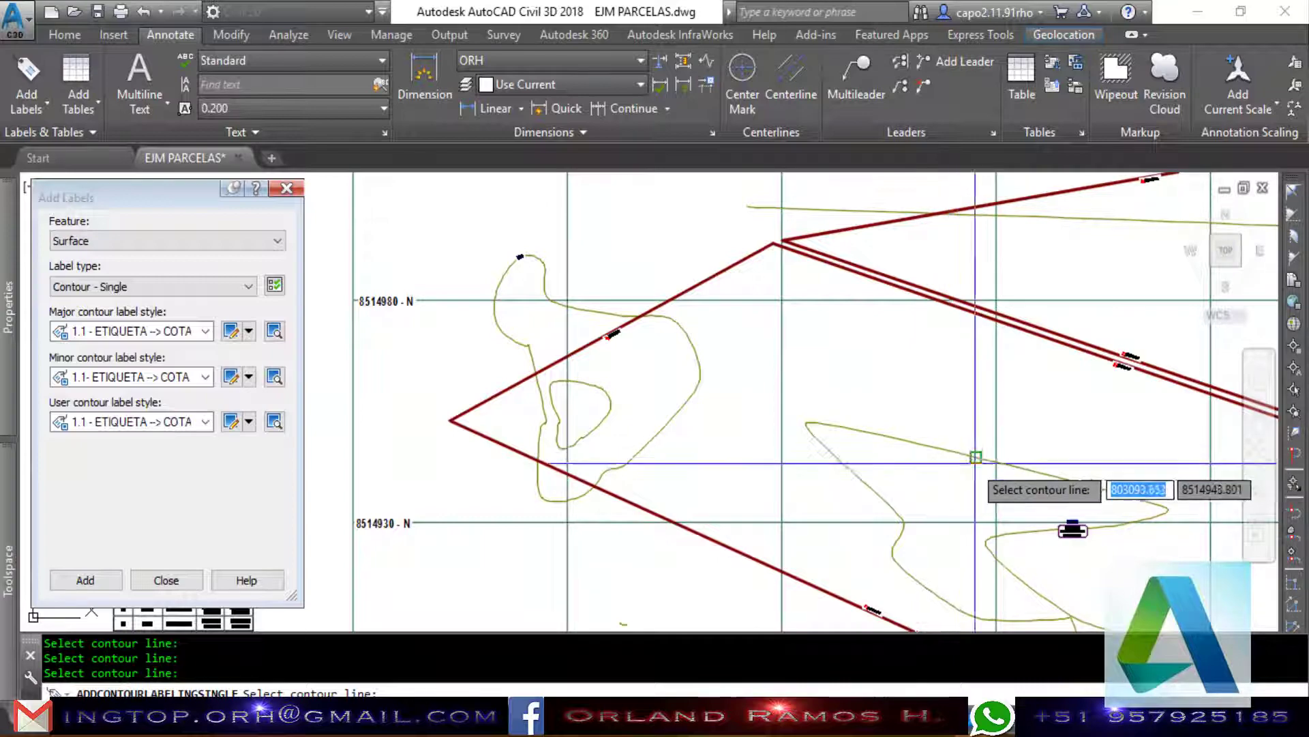
scroll(955, 450, up, 4)
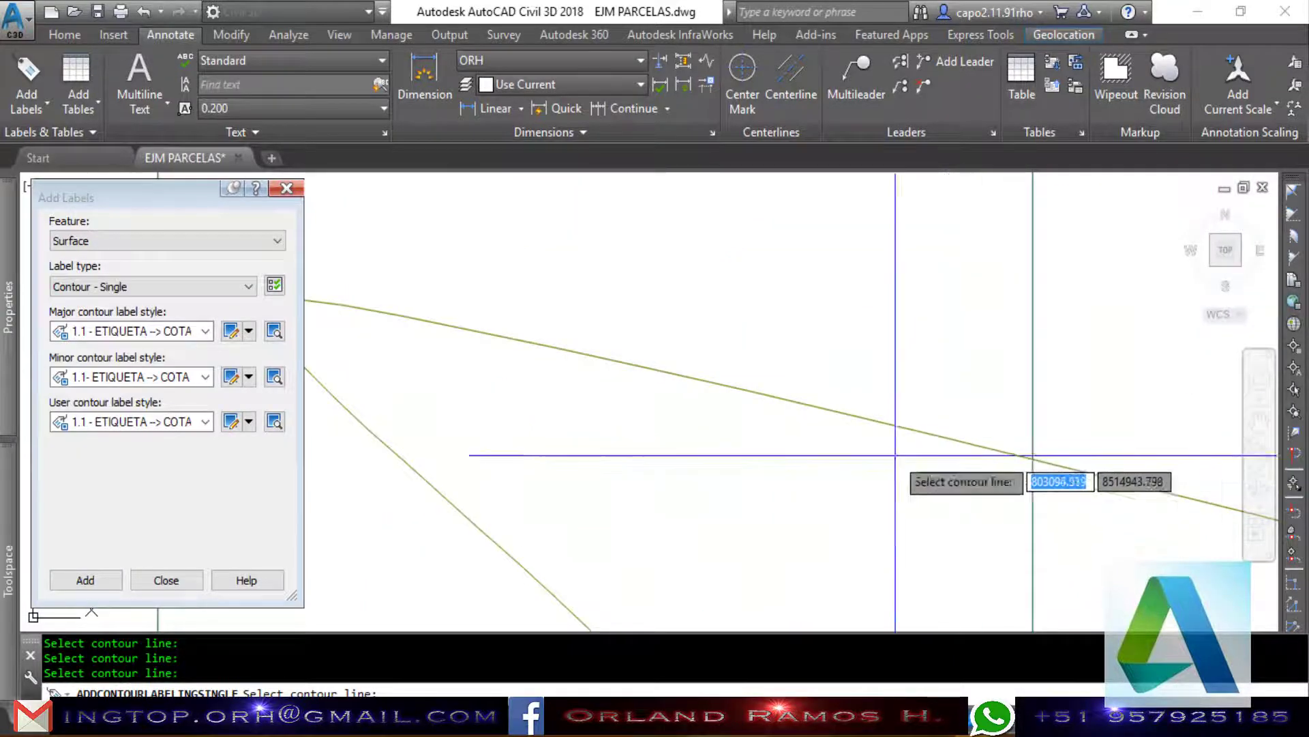
scroll(886, 450, down, 5)
scroll(805, 453, up, 3)
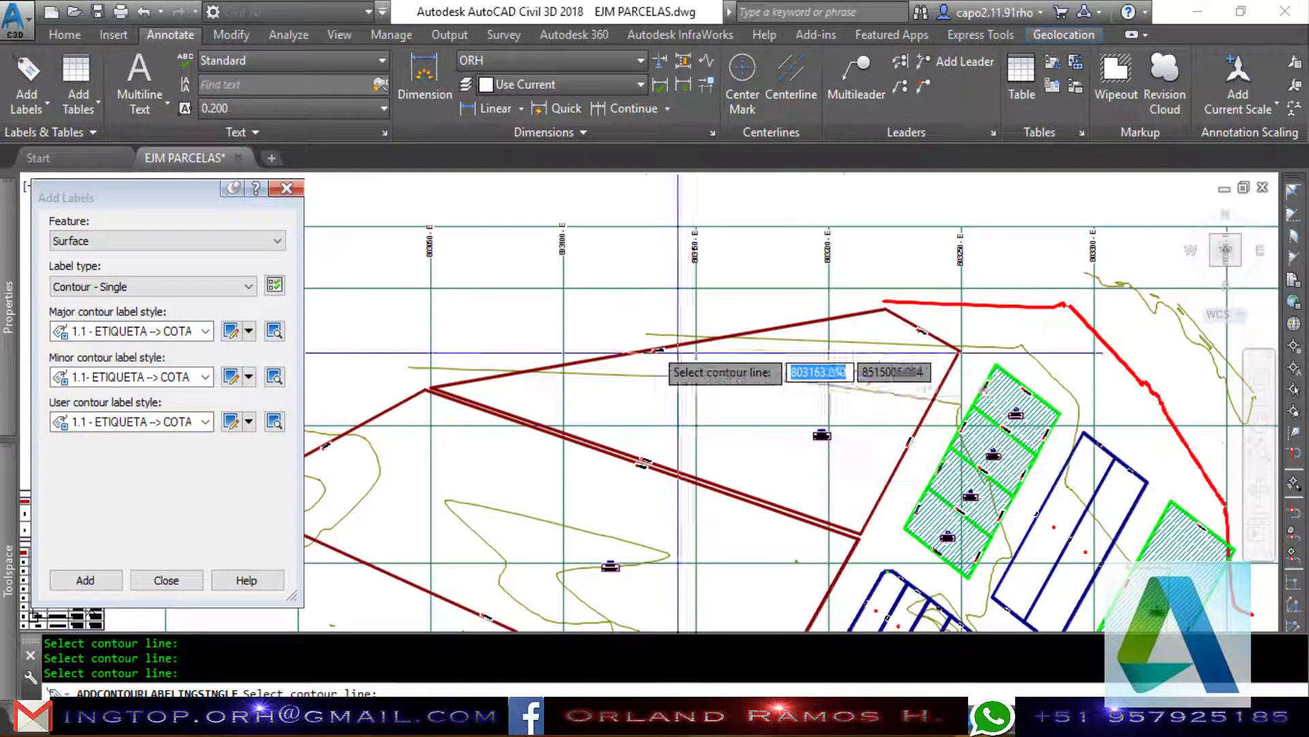
scroll(799, 451, up, 4)
click(688, 320)
Label one more contour line elsewhere on the site.
scroll(738, 321, down, 3)
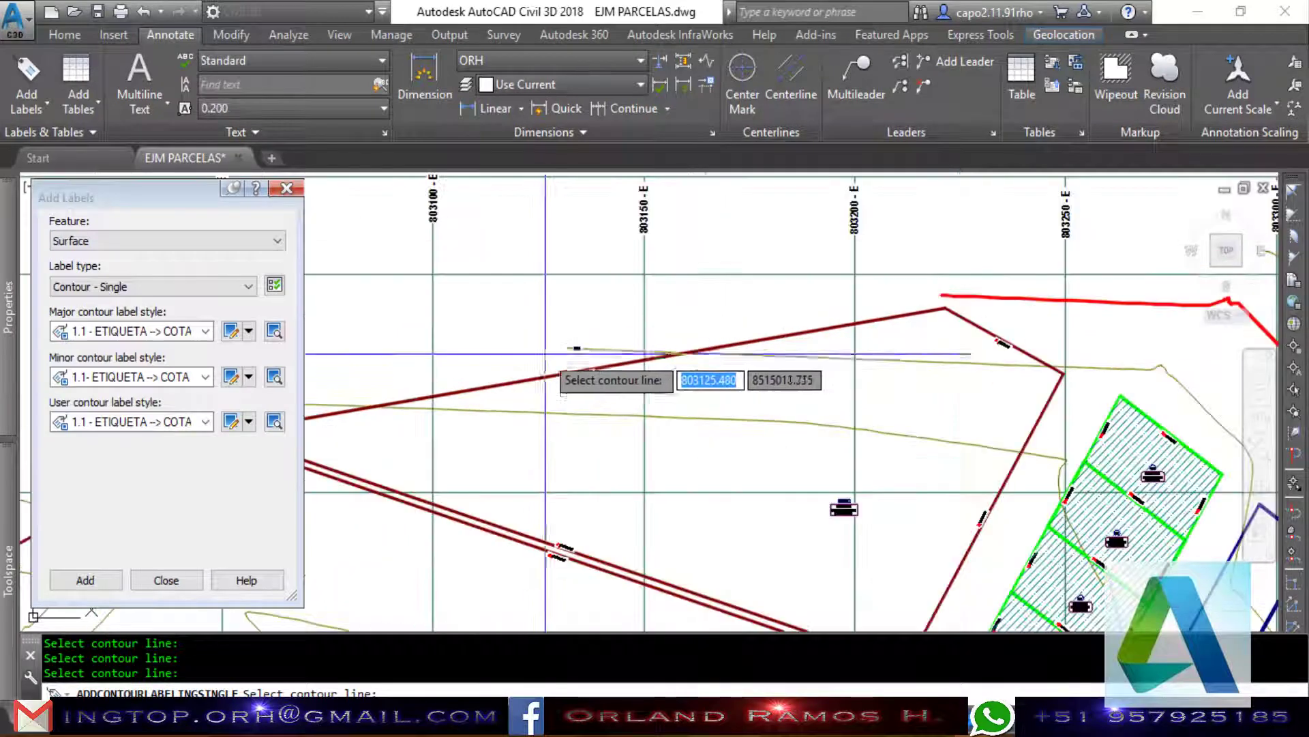
scroll(1072, 299, up, 5)
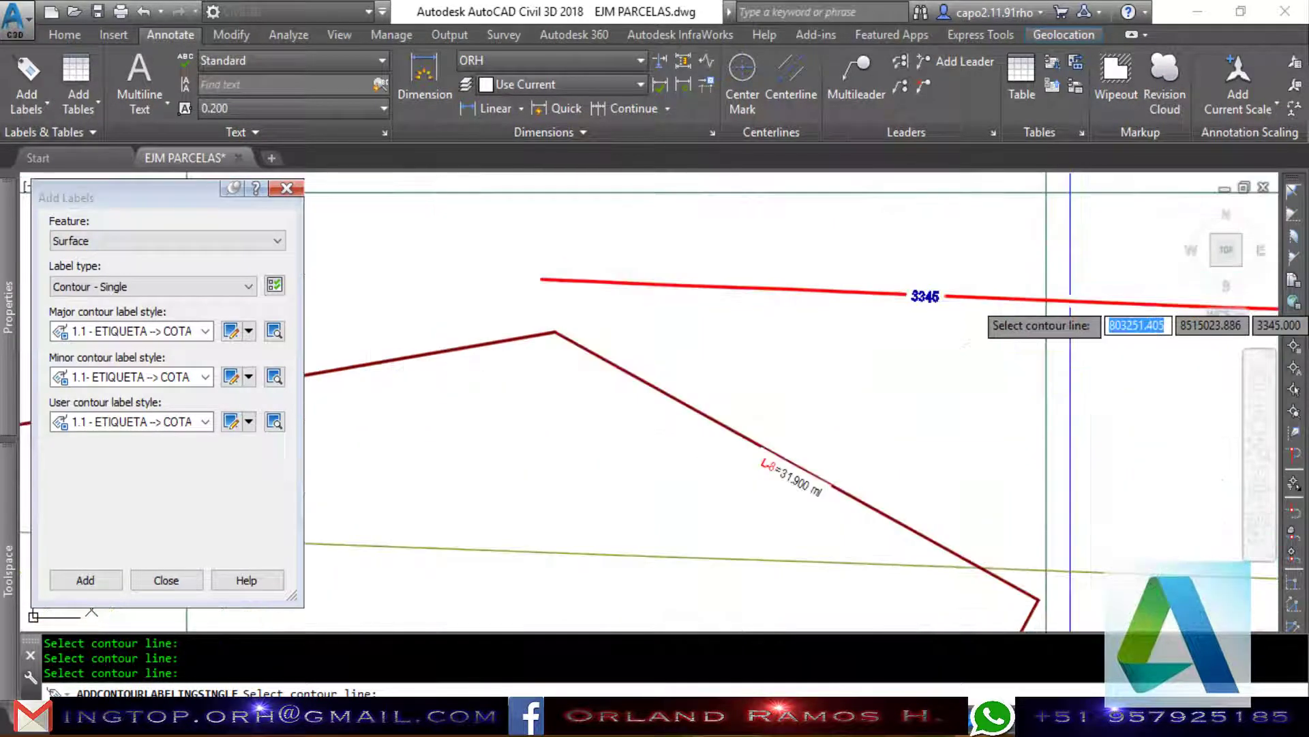
scroll(1071, 299, up, 2)
scroll(988, 293, up, 2)
scroll(572, 202, down, 3)
scroll(572, 202, down, 3)
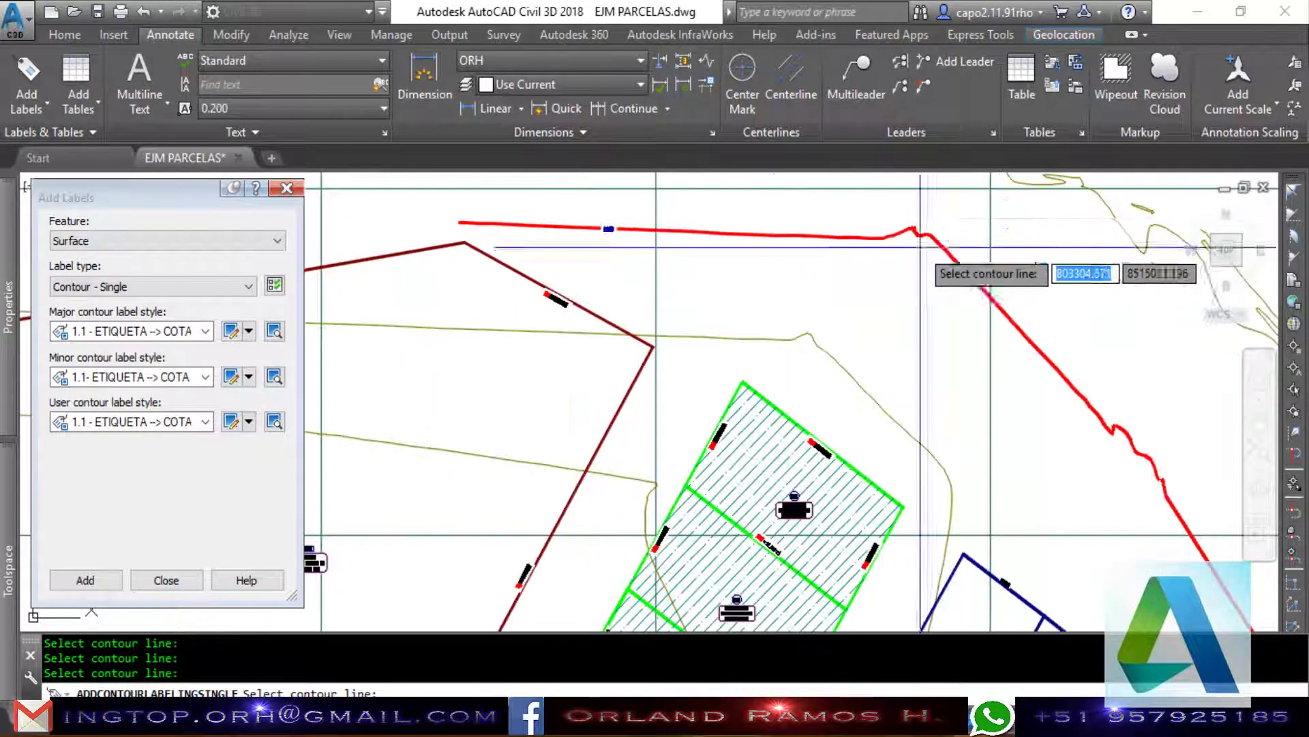
scroll(848, 382, up, 1)
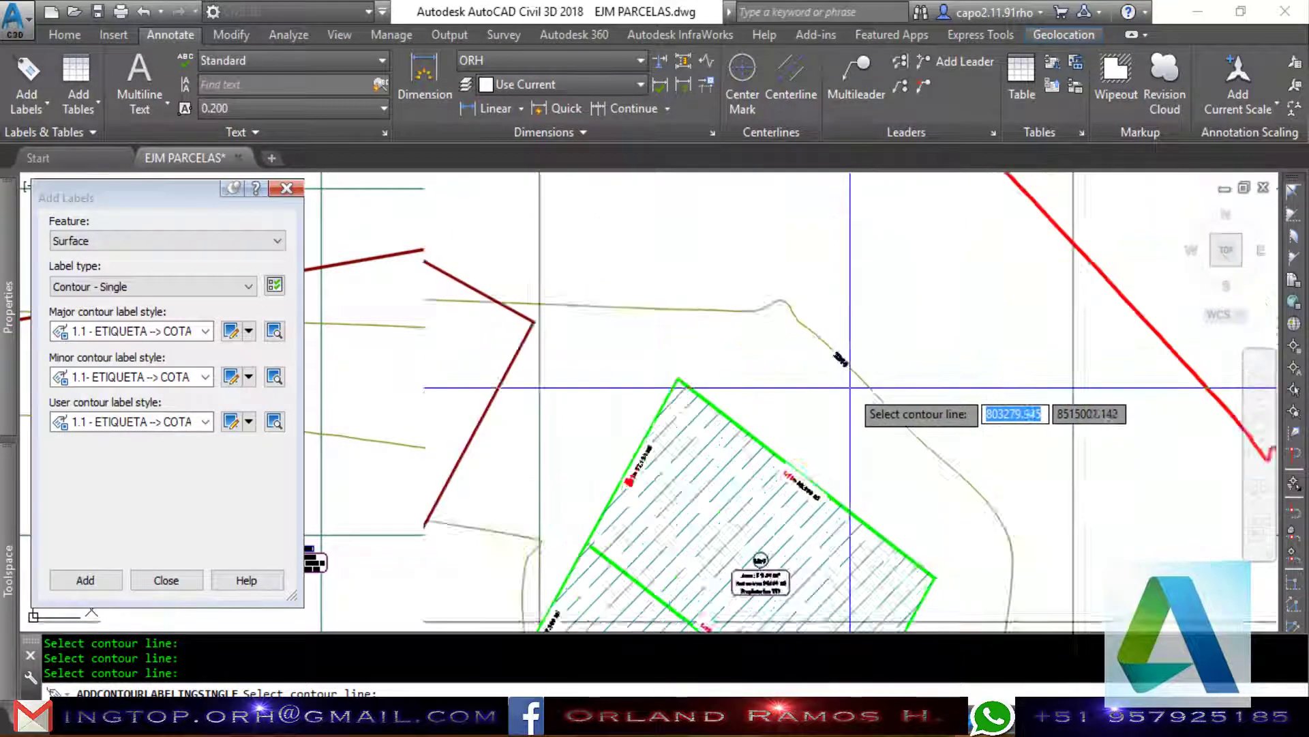
scroll(848, 388, up, 3)
scroll(847, 388, down, 5)
scroll(723, 266, down, 2)
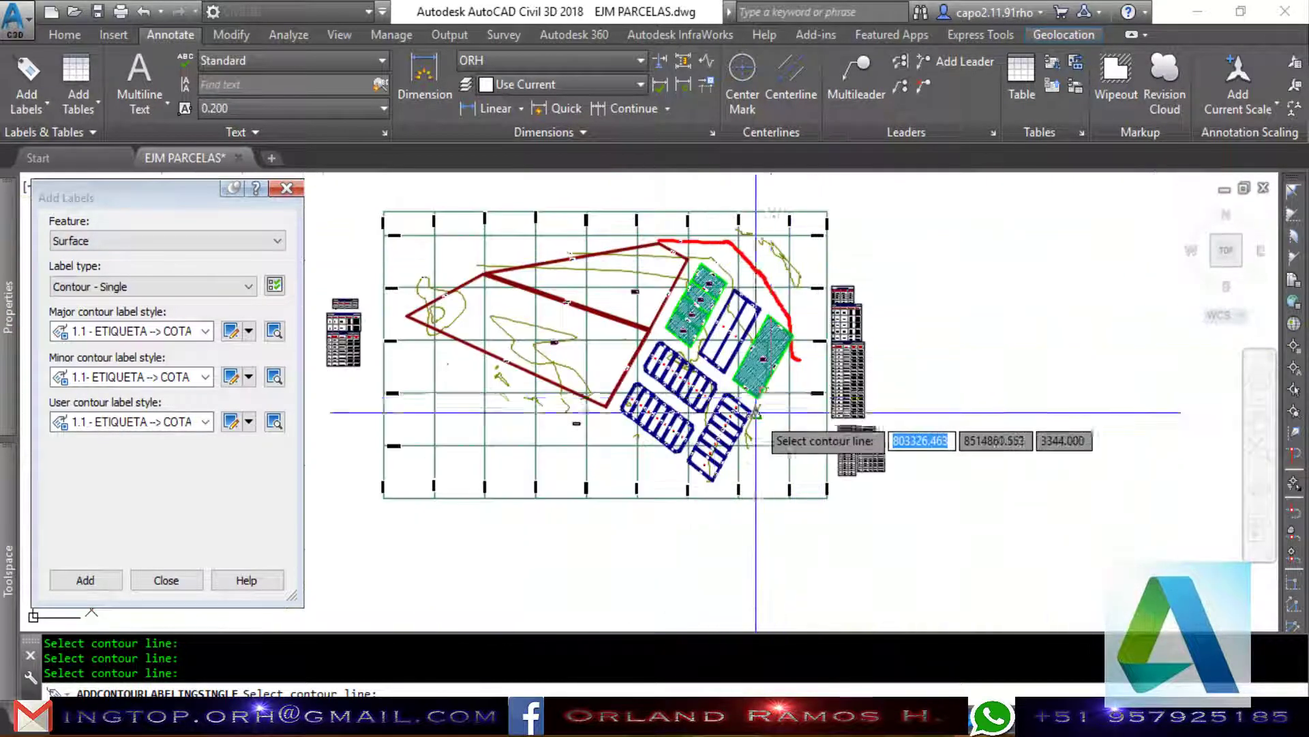
scroll(757, 430, up, 5)
scroll(689, 377, down, 2)
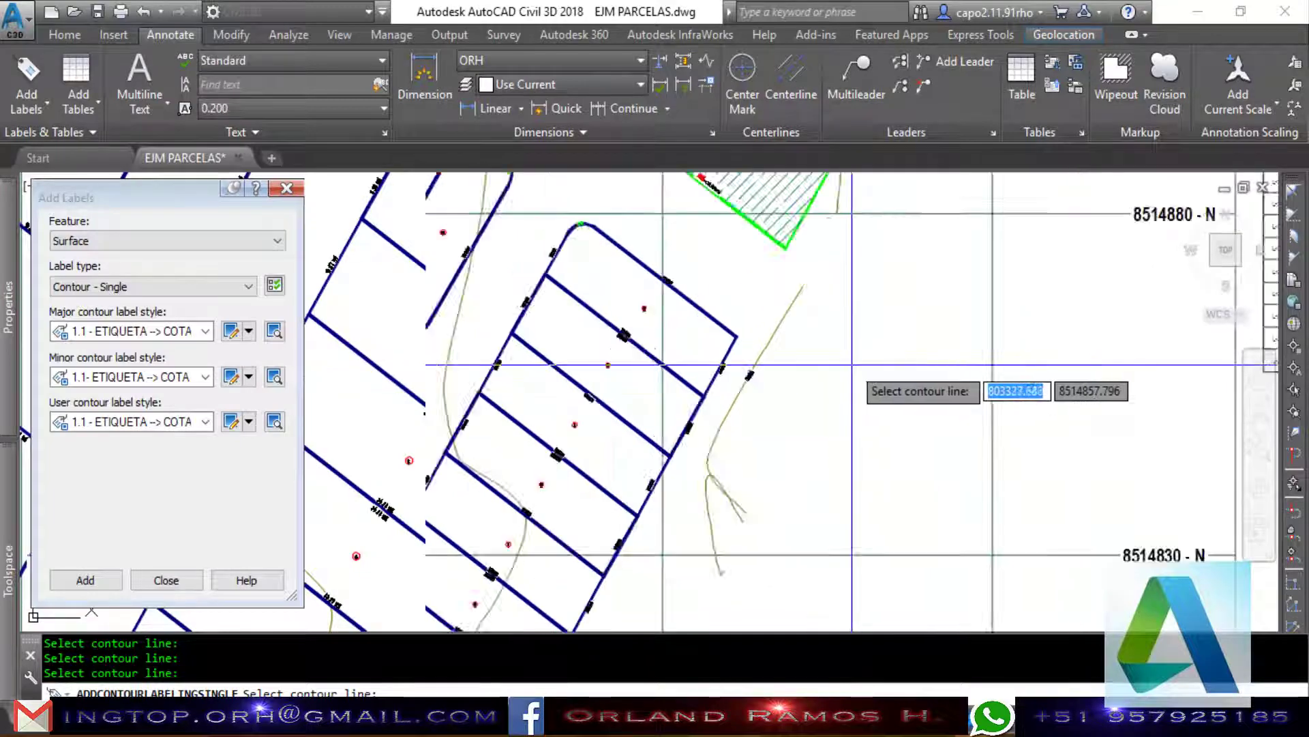
scroll(818, 396, down, 3)
scroll(709, 384, up, 5)
scroll(733, 384, up, 4)
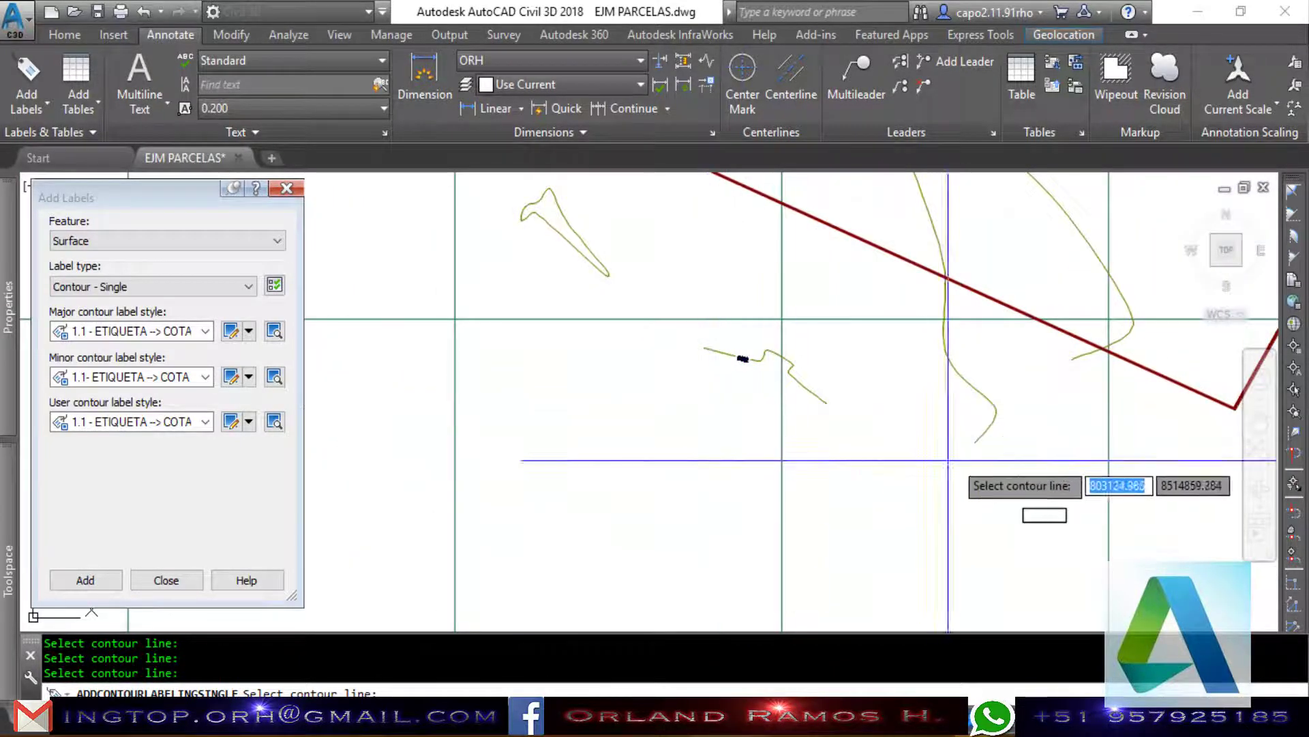
scroll(968, 378, up, 2)
scroll(973, 378, up, 1)
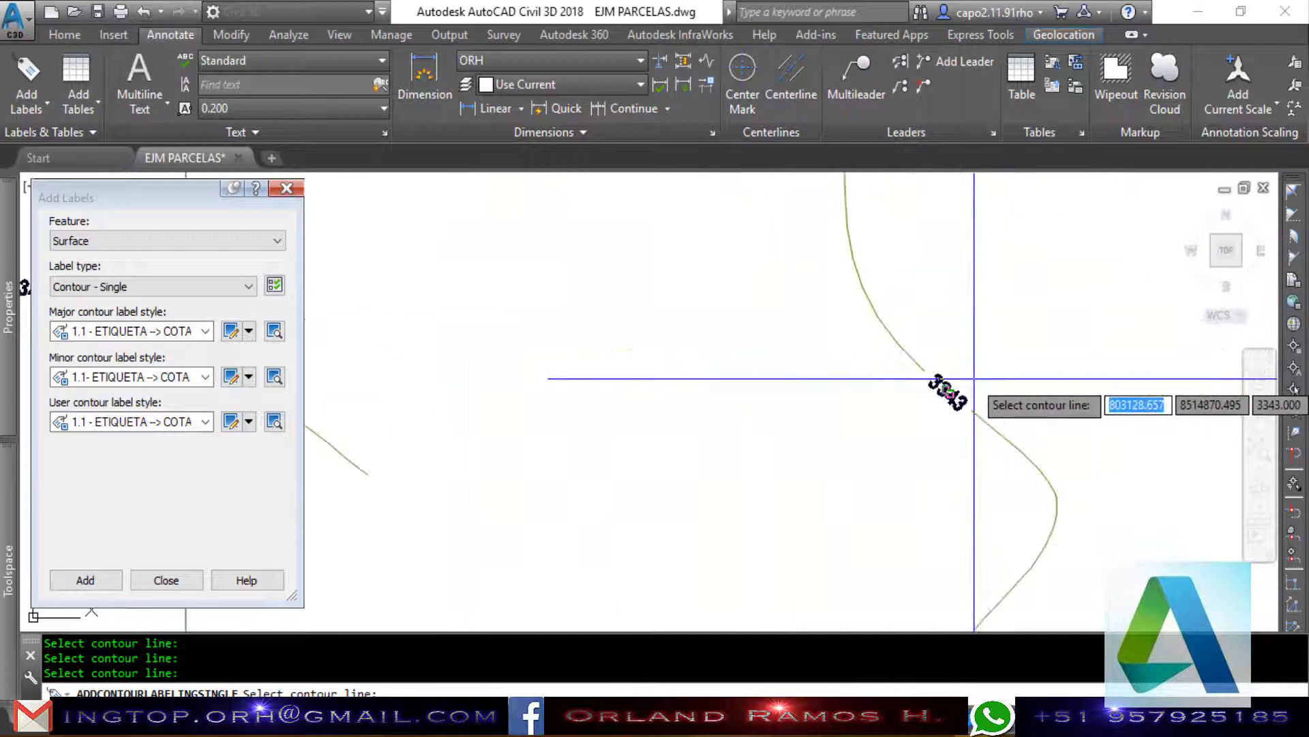
scroll(938, 380, down, 3)
scroll(718, 511, down, 1)
scroll(718, 511, down, 4)
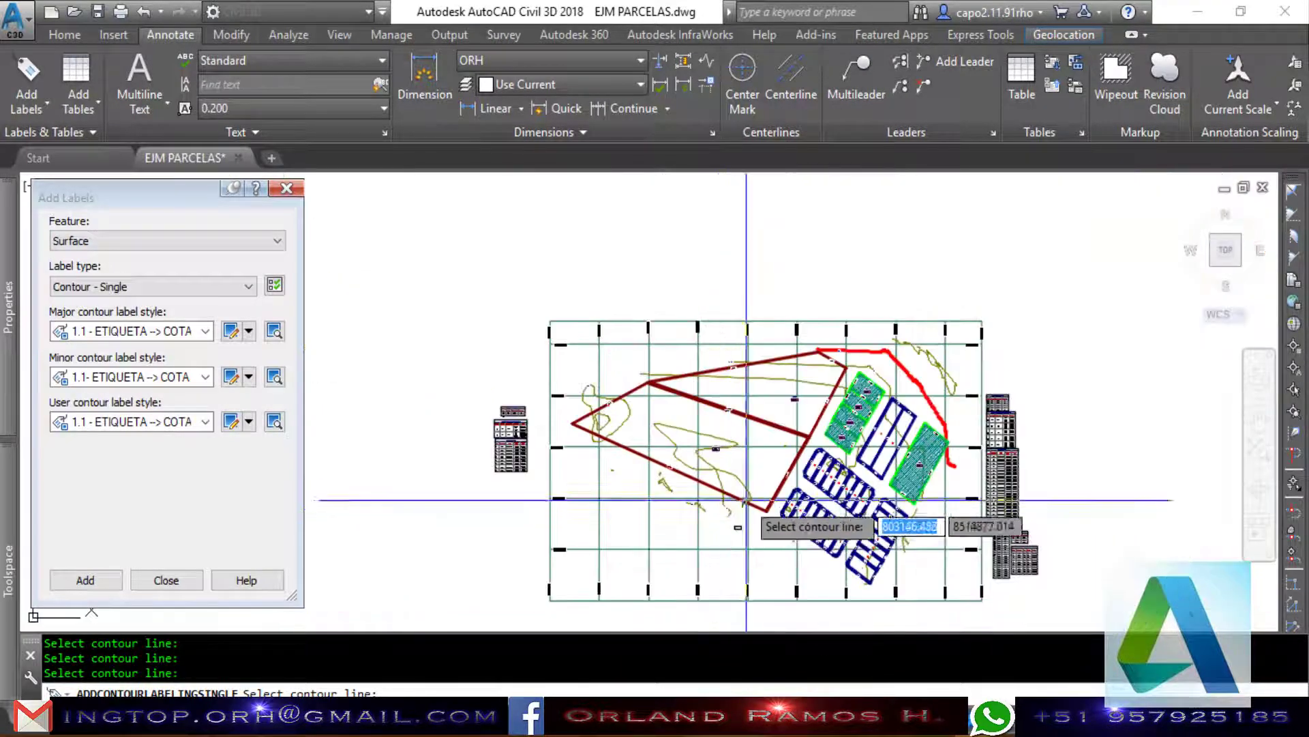
scroll(941, 396, up, 8)
click(934, 364)
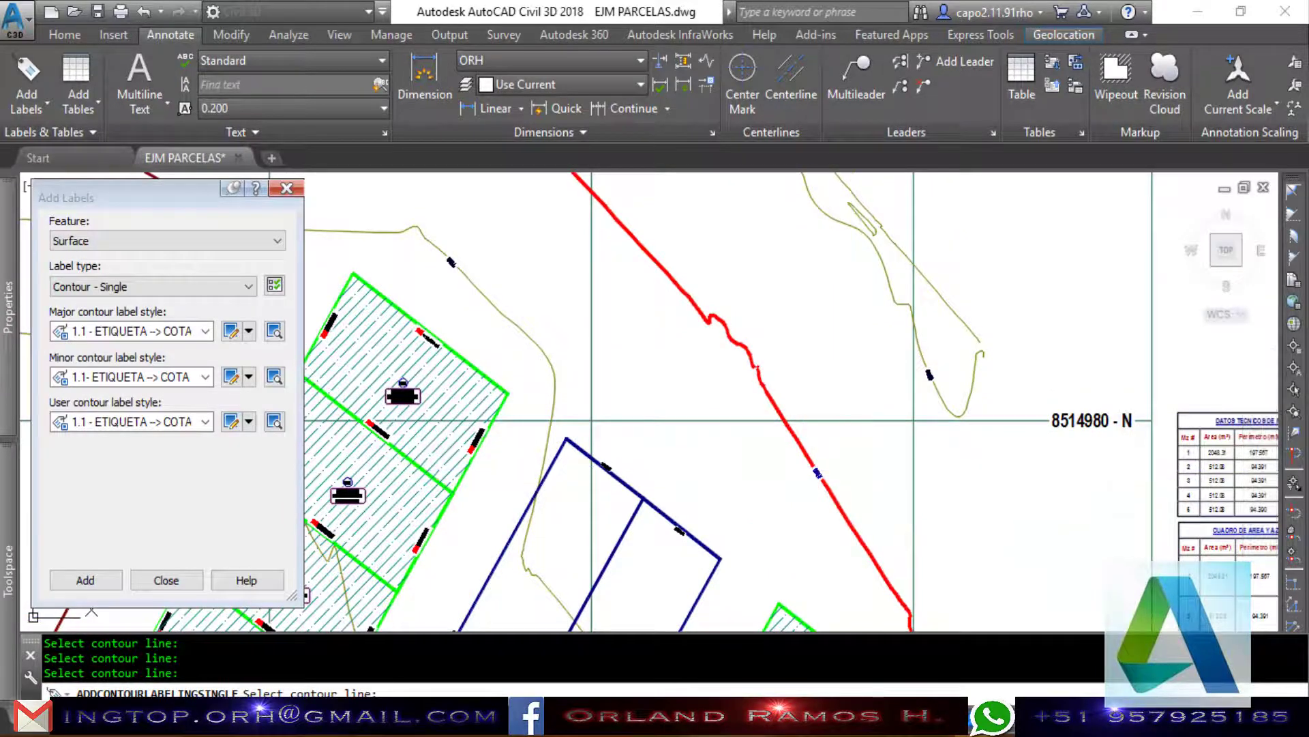
Stop contour labelling and close the Add Labels window.
key(Escape)
click(179, 580)
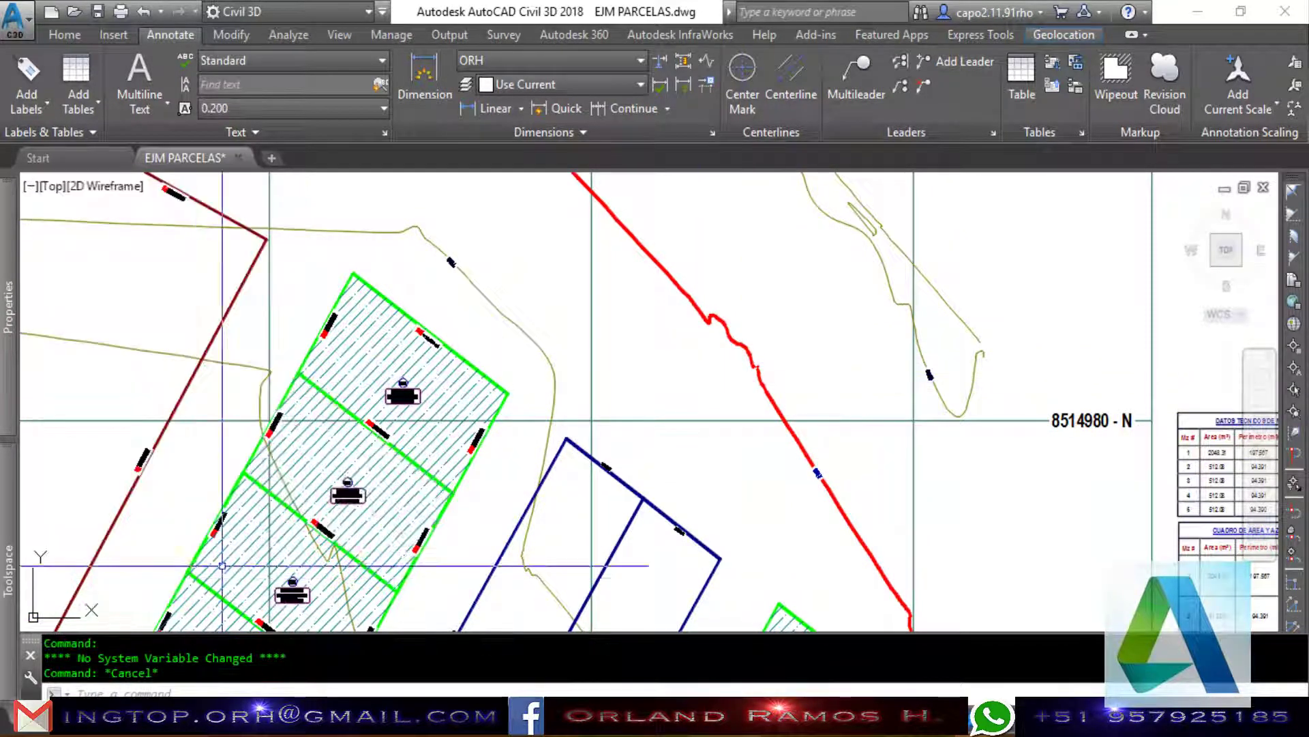
scroll(1014, 332, down, 3)
scroll(1014, 332, down, 3)
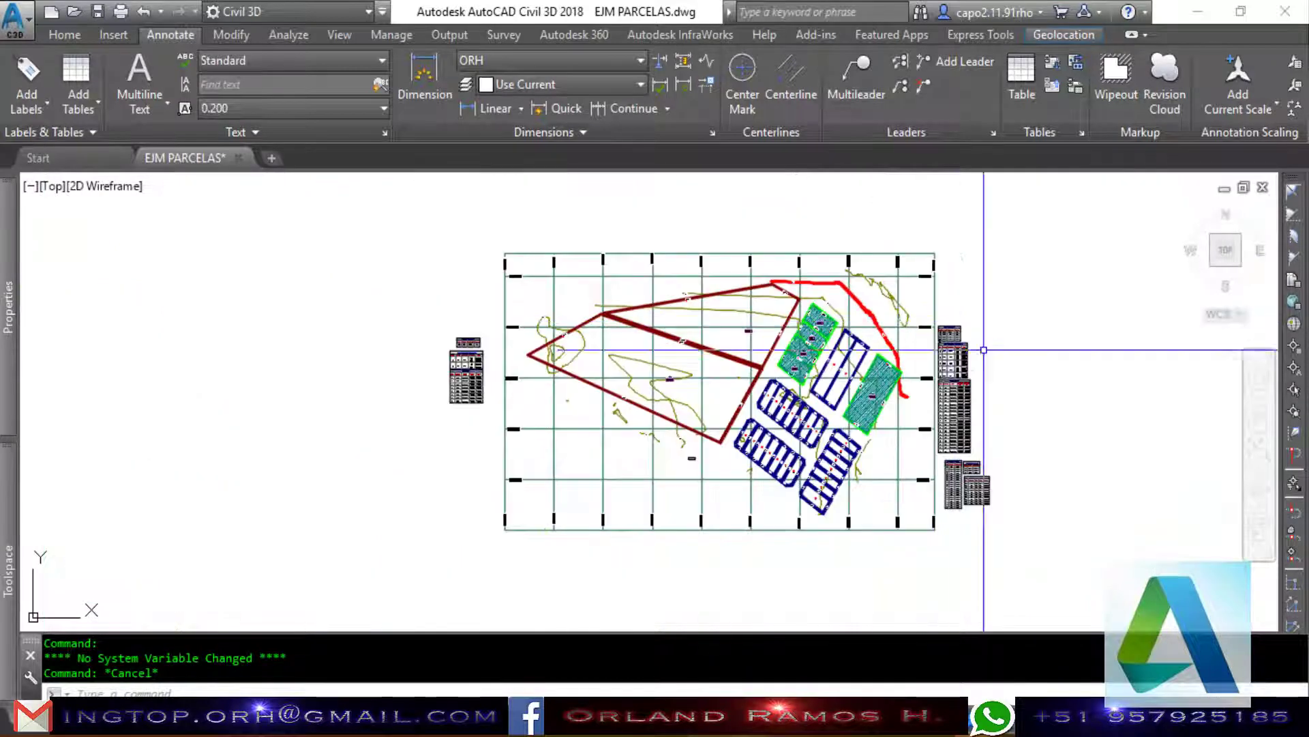
Set the status-bar annotation scale to 1:750.
click(1041, 724)
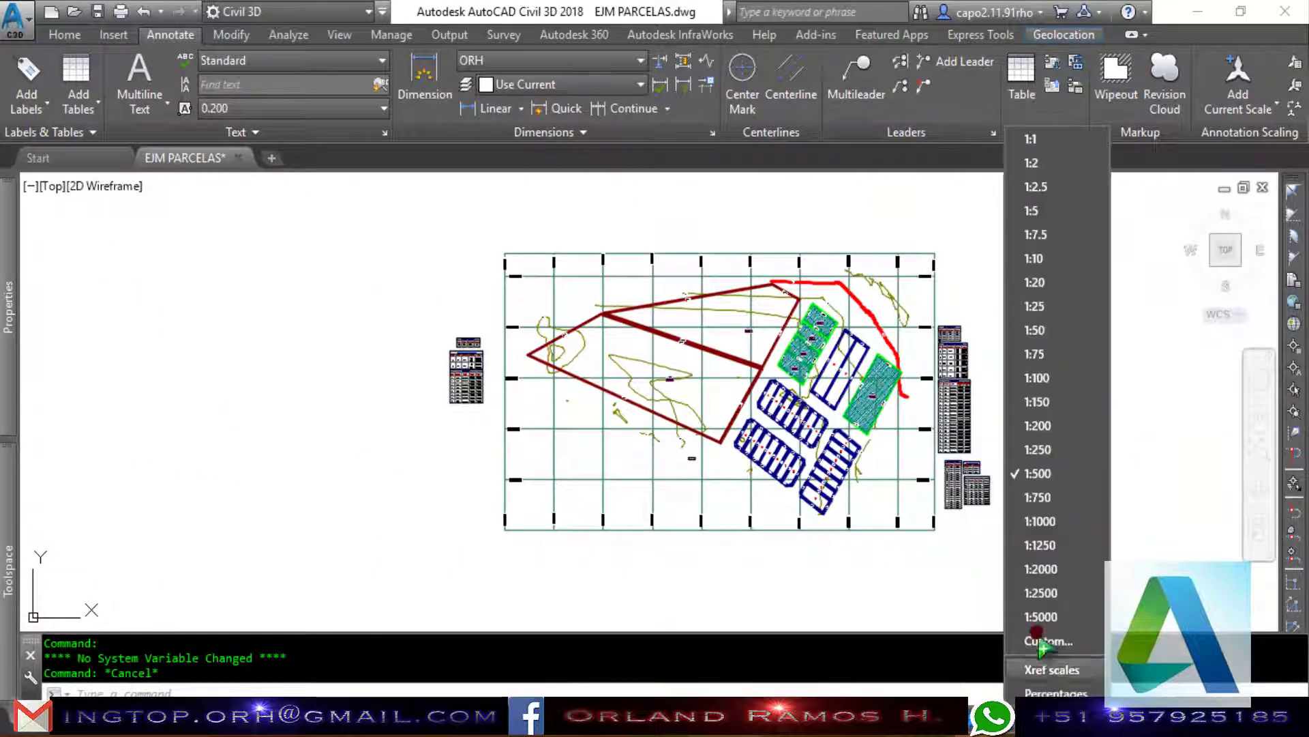
click(1038, 498)
scroll(804, 384, up, 4)
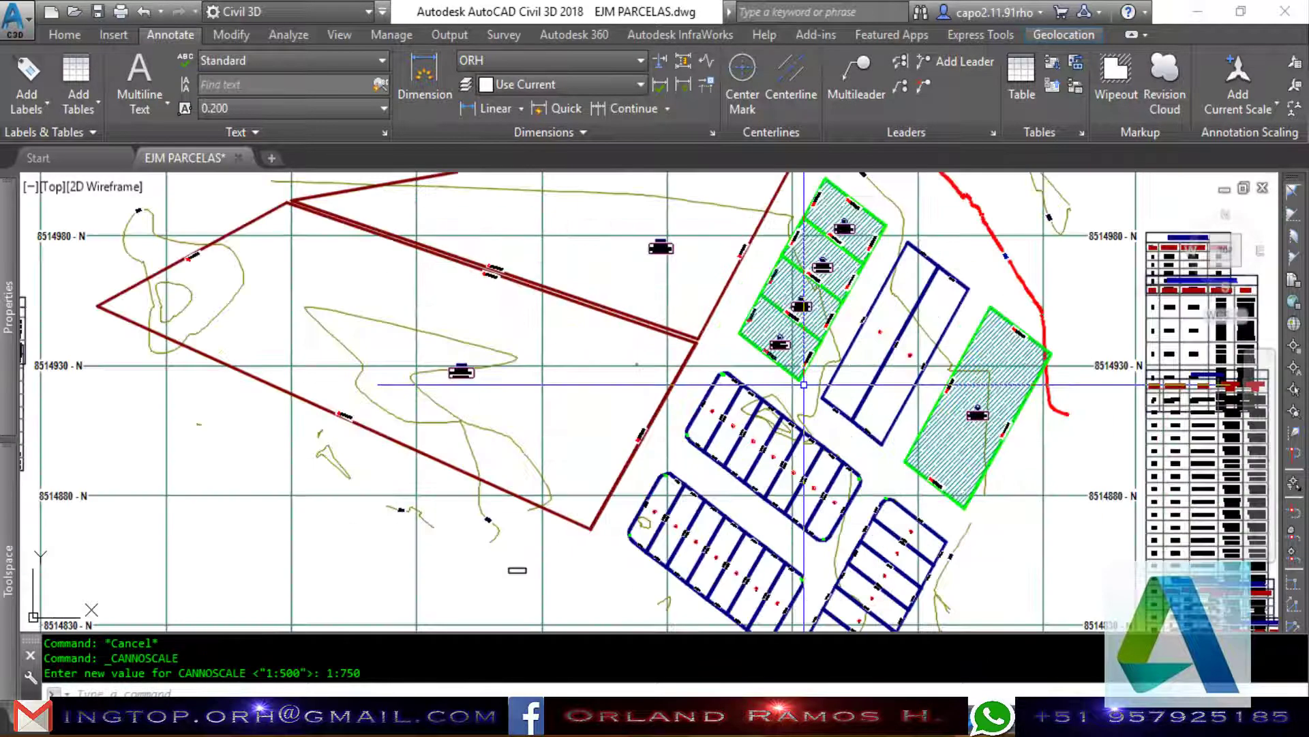
scroll(804, 385, down, 2)
scroll(477, 382, up, 5)
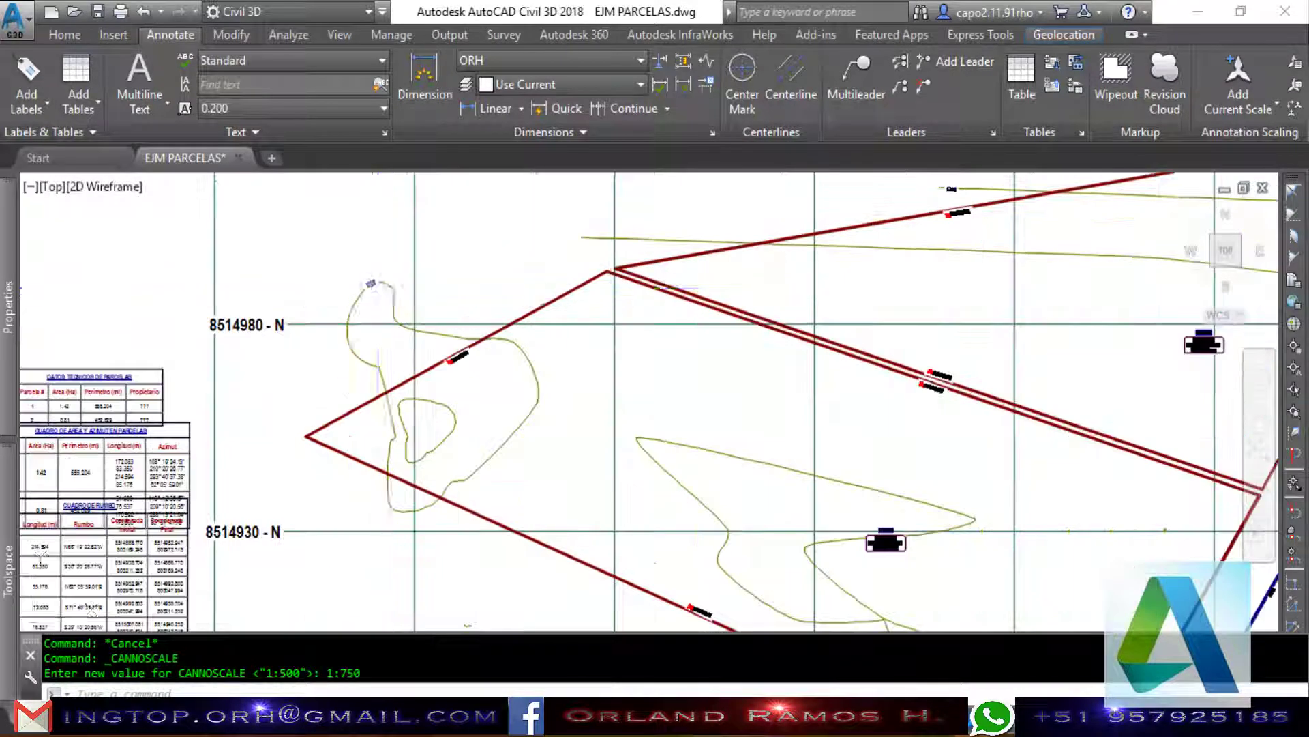
scroll(371, 283, up, 4)
scroll(556, 285, down, 3)
scroll(556, 285, down, 2)
scroll(553, 286, up, 1)
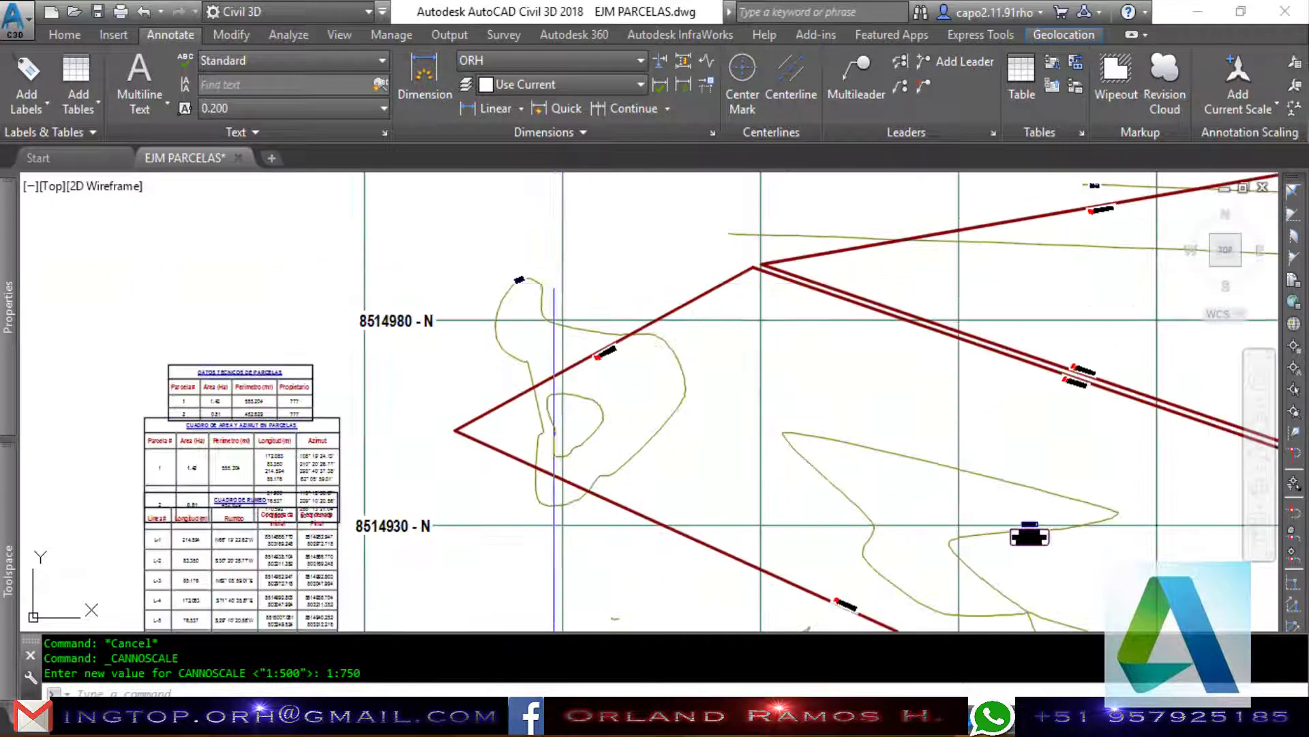
scroll(533, 295, down, 4)
scroll(498, 365, up, 10)
scroll(540, 388, down, 7)
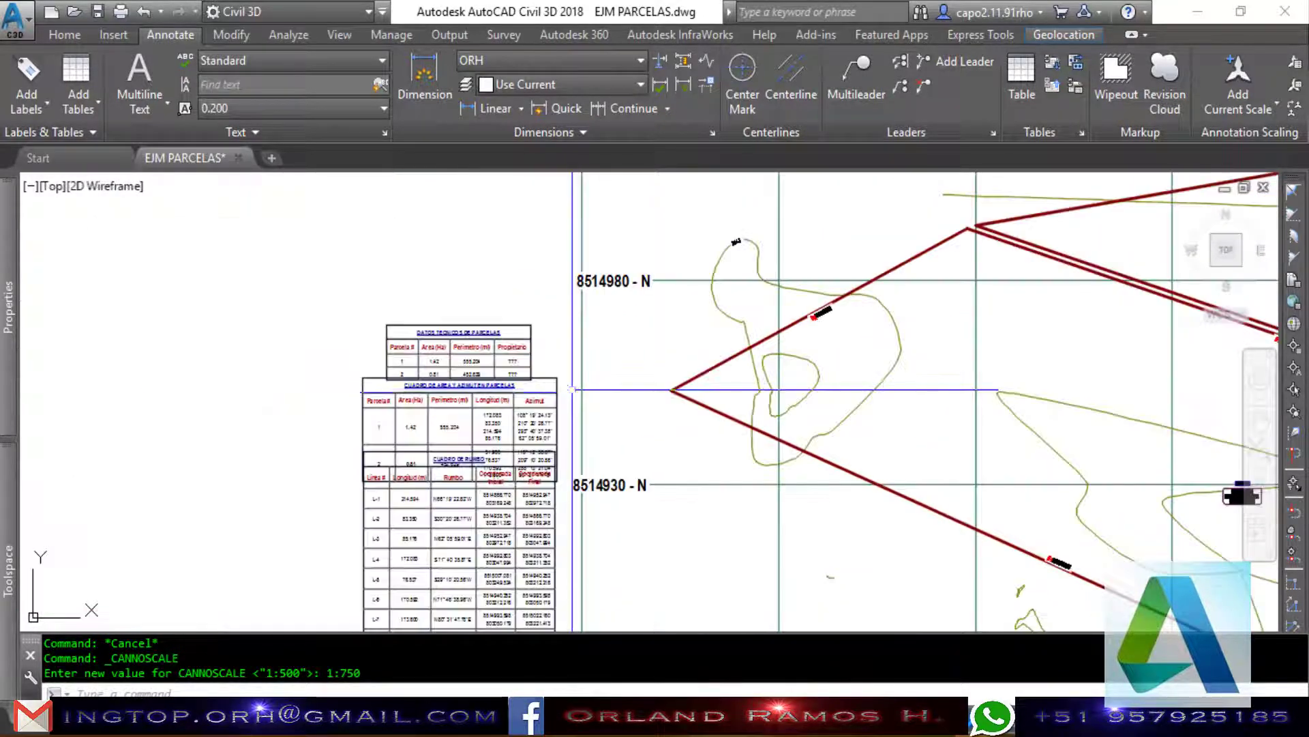
Move both parcel data tables upward with the M (Move) command.
click(572, 365)
click(431, 382)
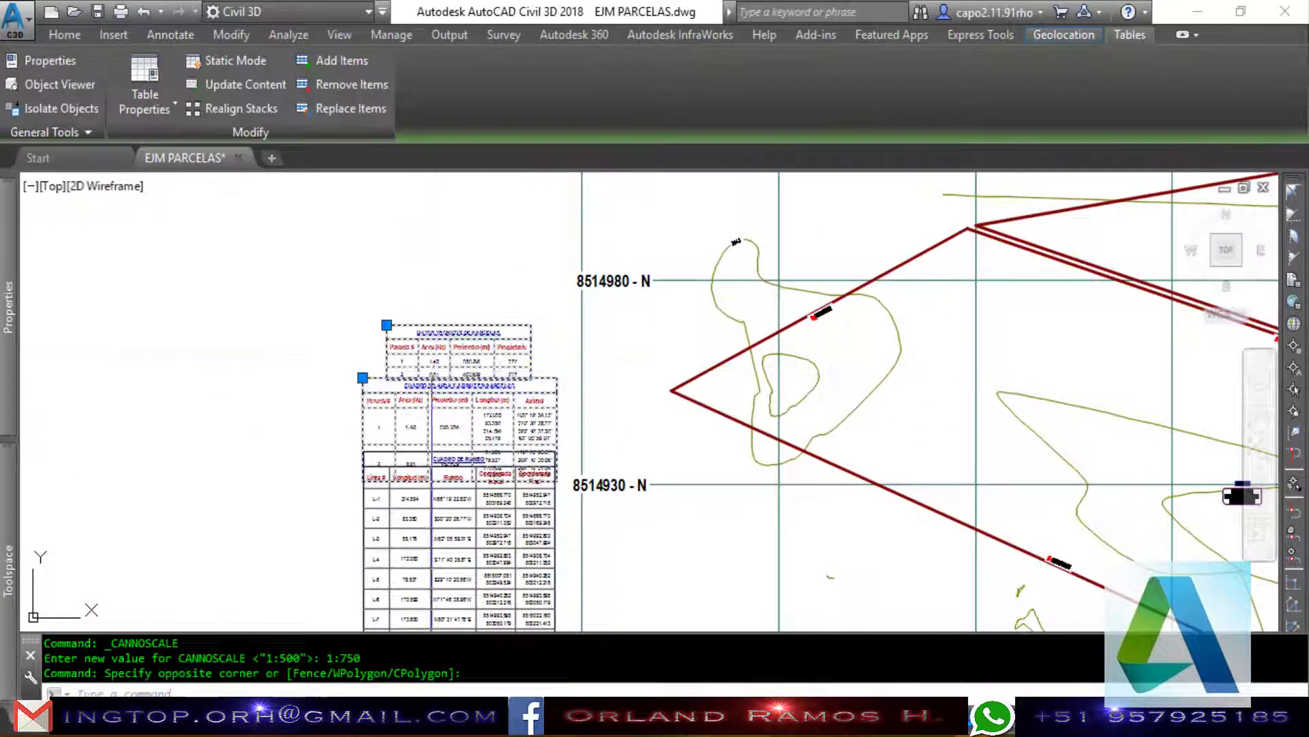
text(m)
key(Return)
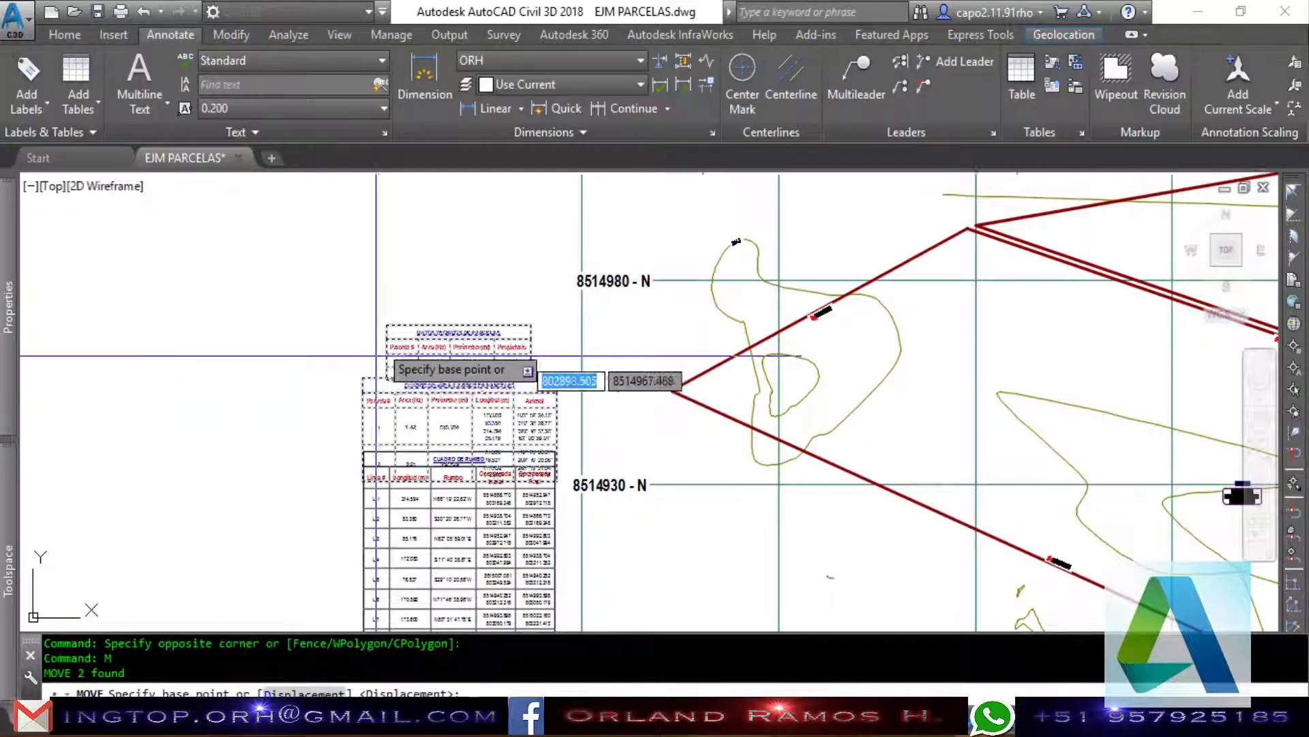
scroll(382, 362, up, 1)
scroll(389, 273, up, 1)
click(390, 300)
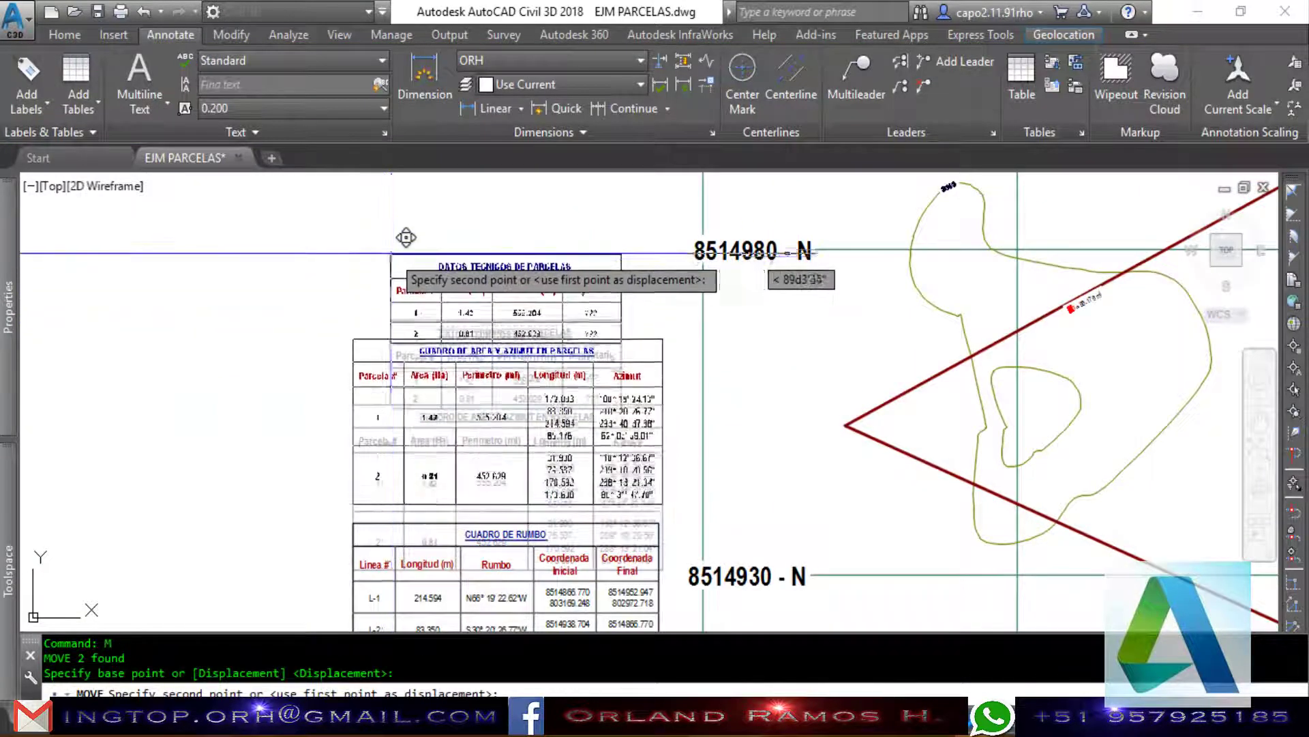
click(392, 254)
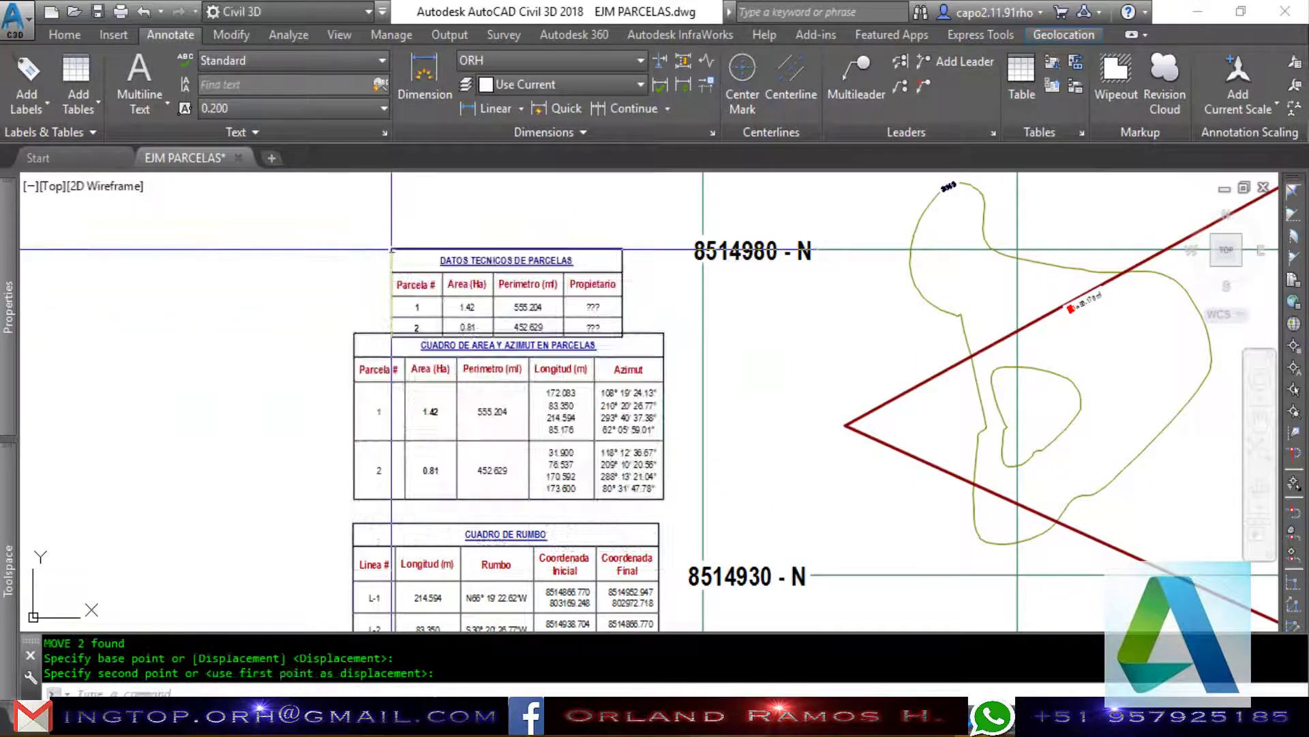
Drag the Cuadro de Area y Azimut table's corner grip below the Datos Tecnicos table.
click(379, 336)
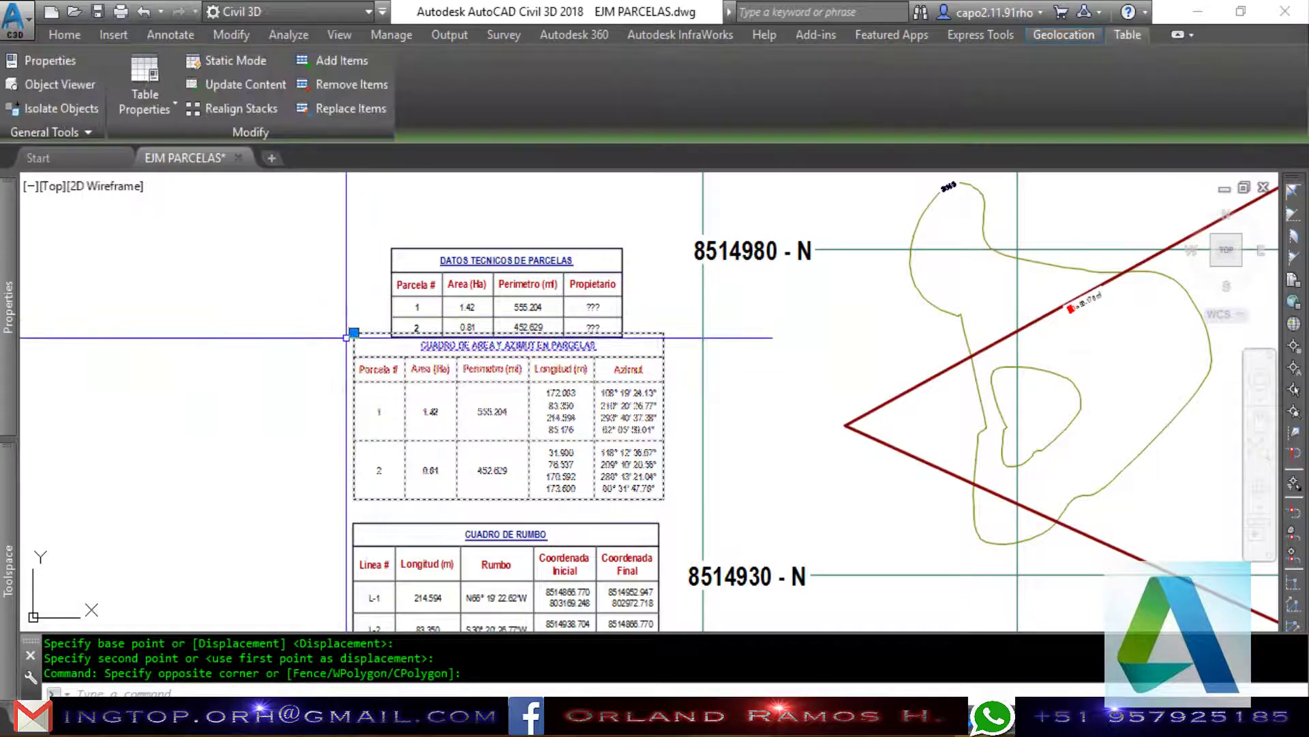
click(354, 333)
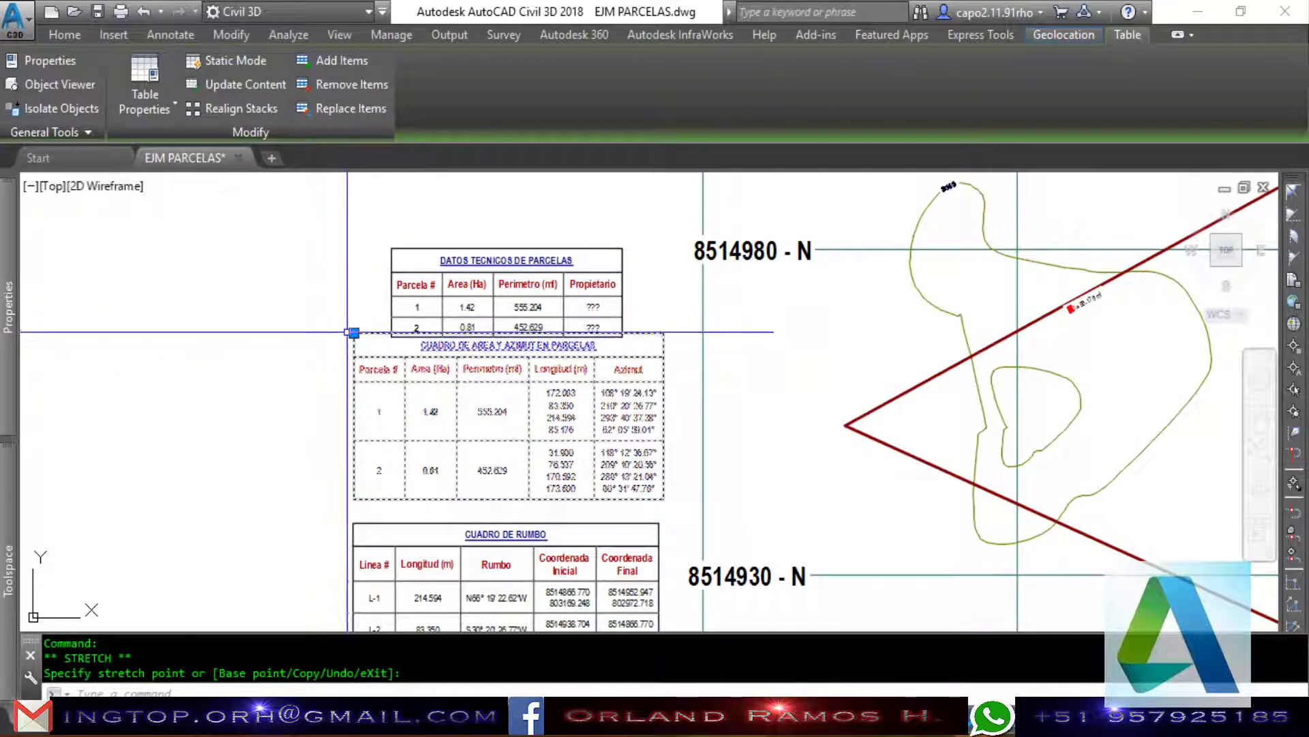
click(354, 333)
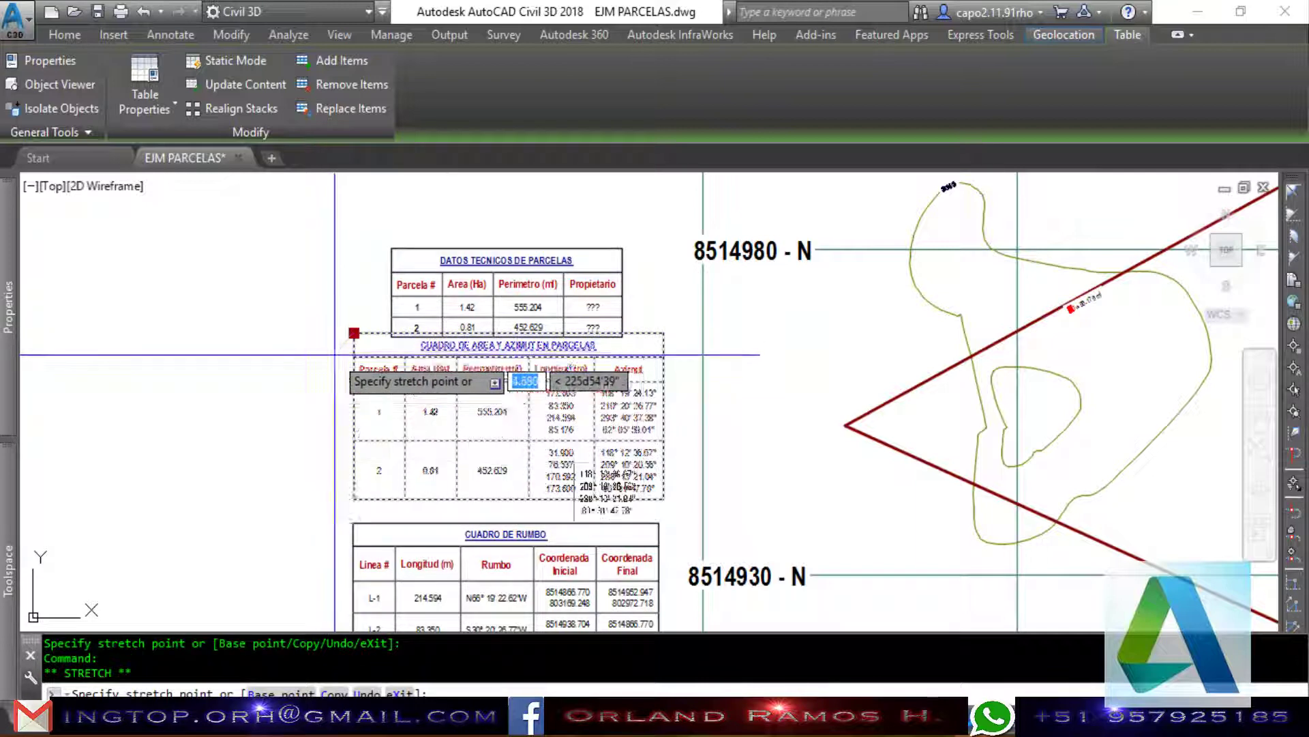
click(355, 352)
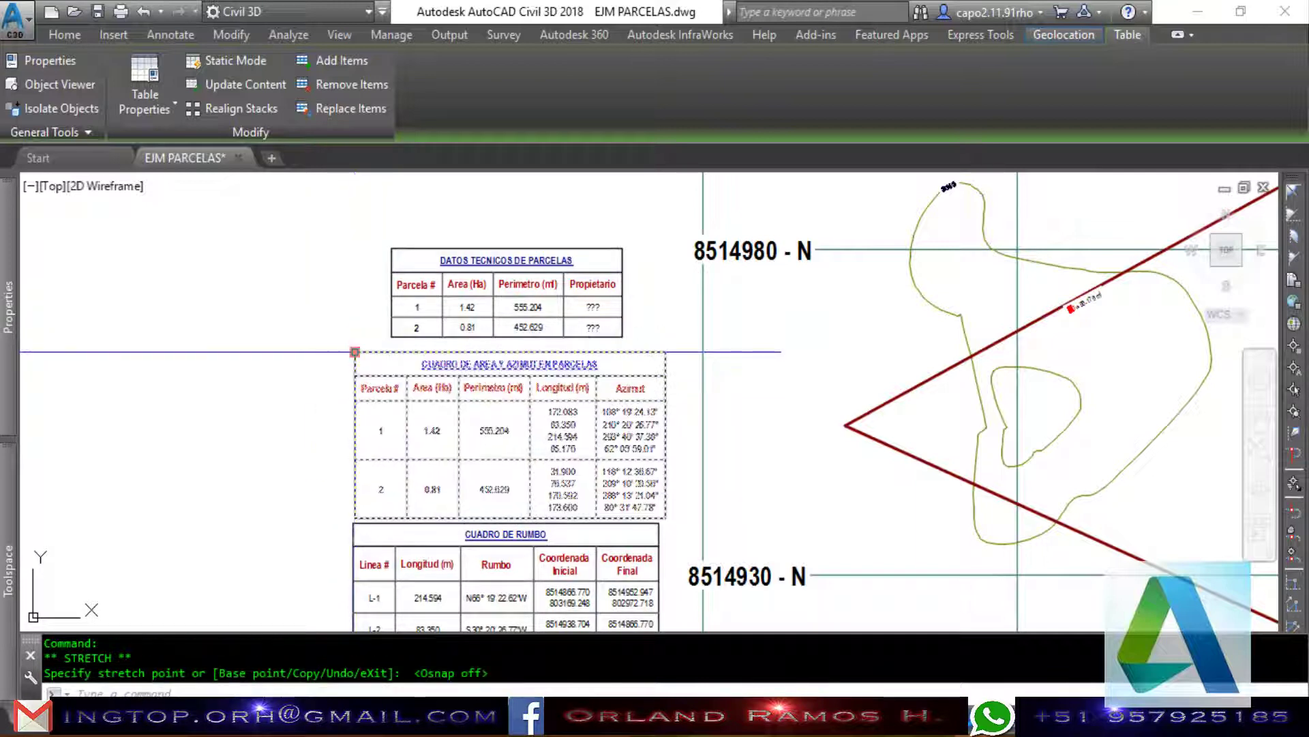
key(Escape)
scroll(332, 307, down, 4)
Window-select the data tables beside the parcel plan.
scroll(287, 309, down, 2)
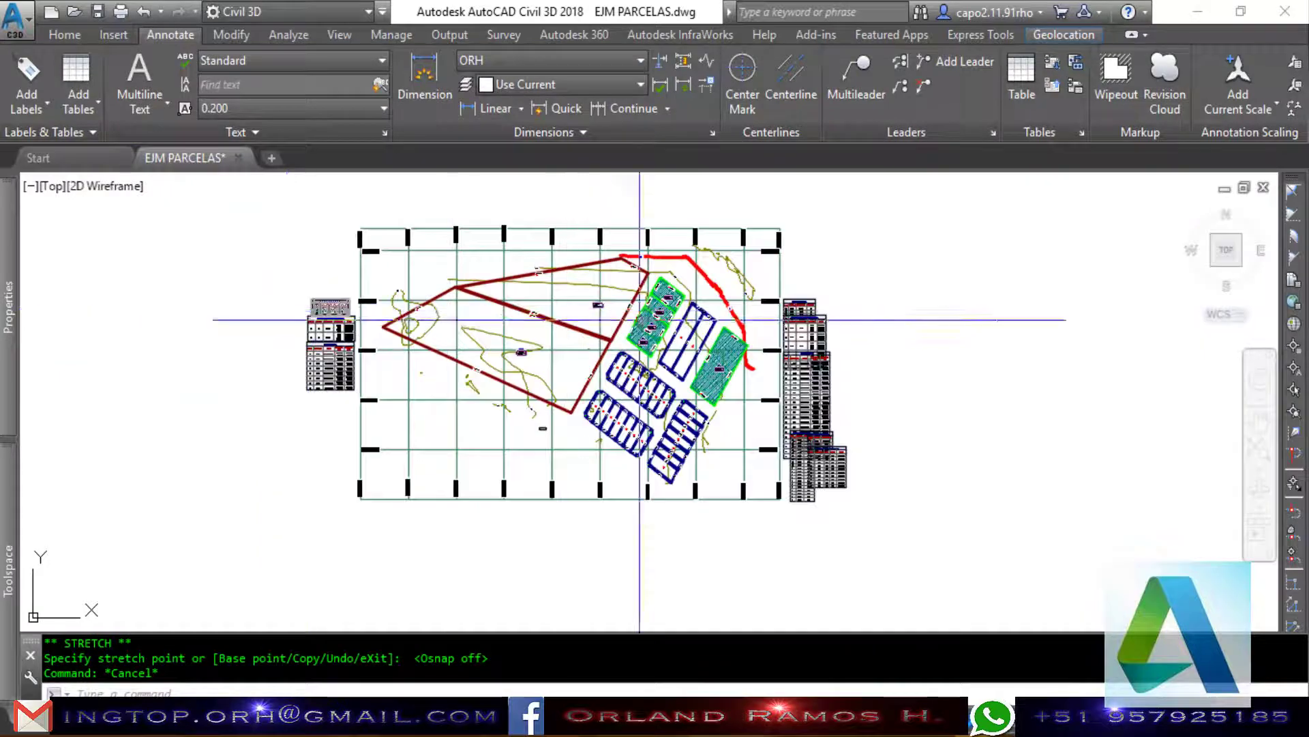
scroll(818, 328, up, 3)
scroll(871, 360, up, 2)
scroll(871, 360, down, 2)
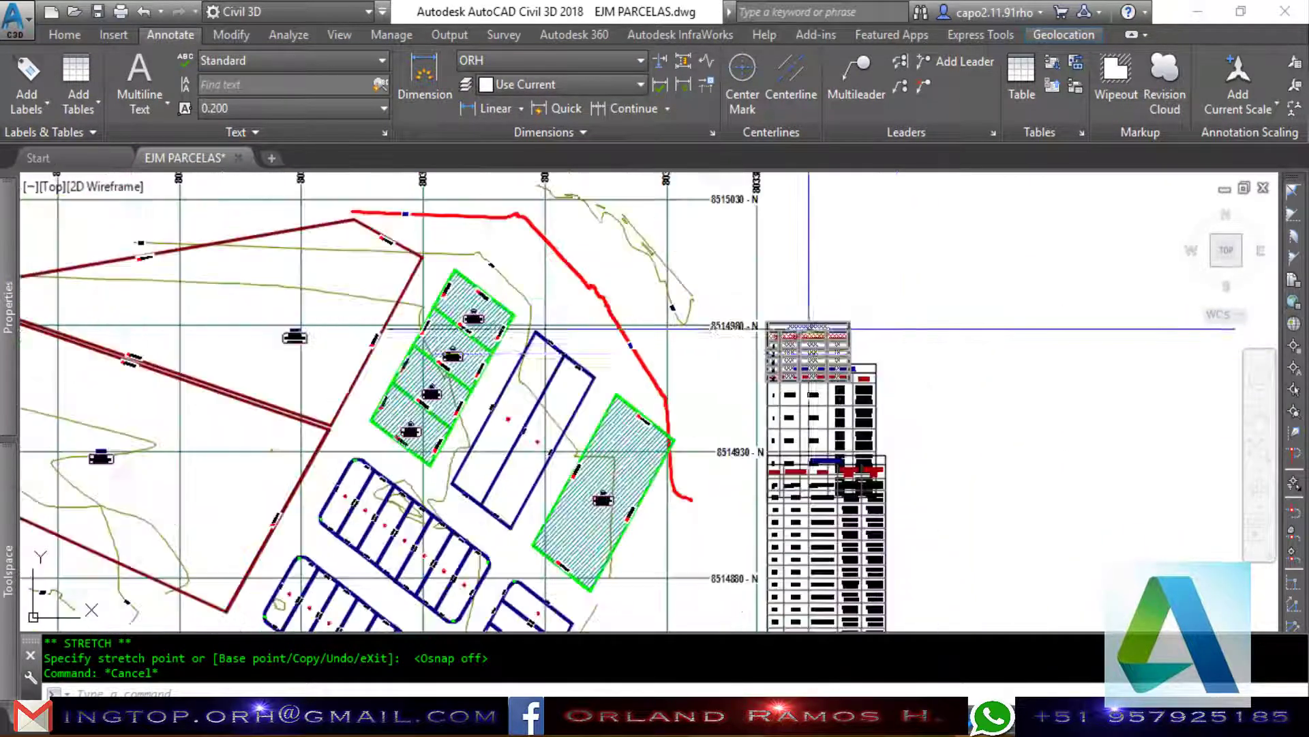
scroll(871, 360, up, 2)
click(836, 318)
click(750, 305)
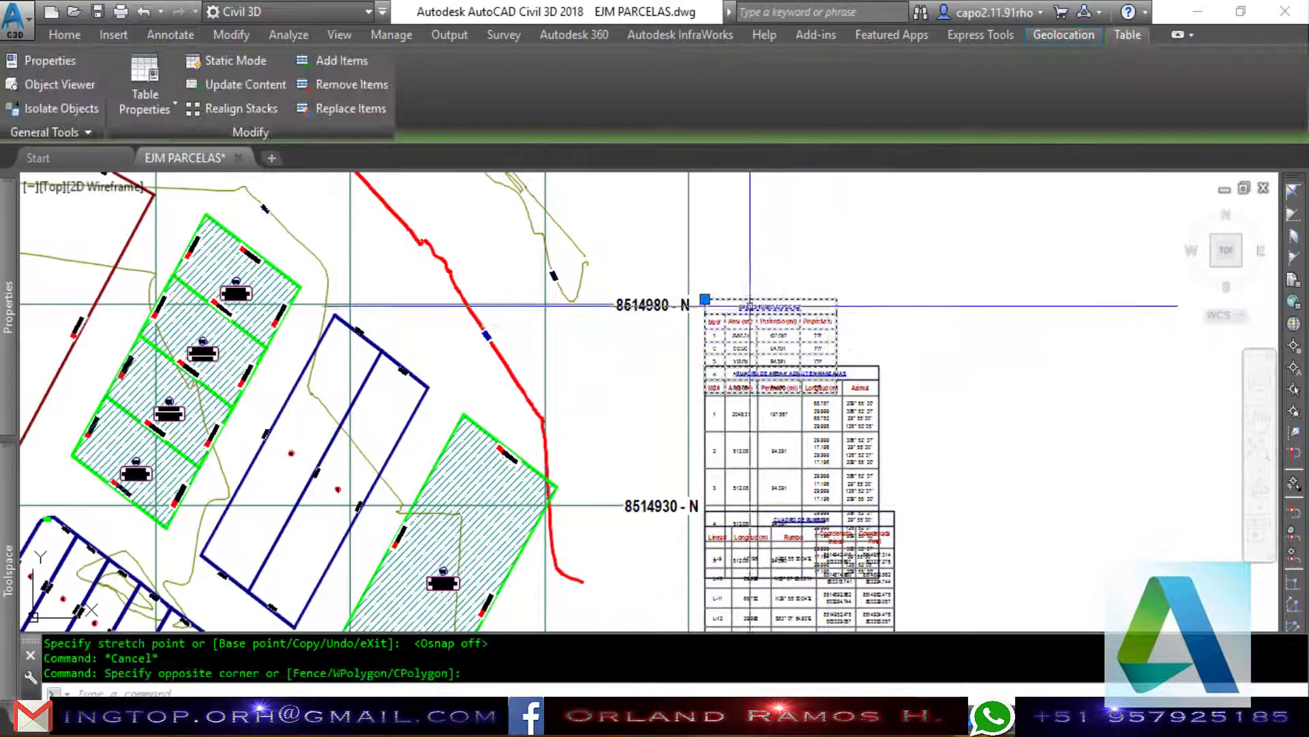
click(700, 299)
click(702, 614)
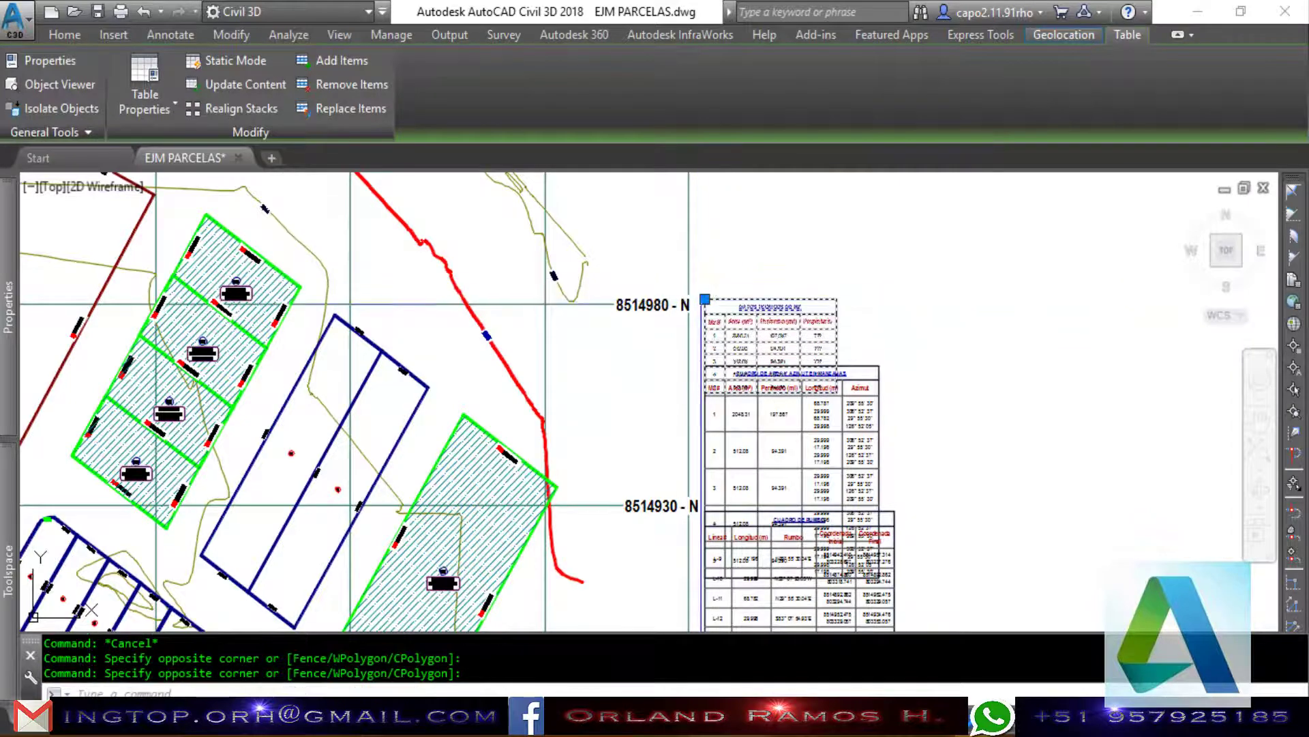
Grip a table's top-left corner to move it, abandoning the attempts with Esc.
click(705, 299)
scroll(705, 298, down, 3)
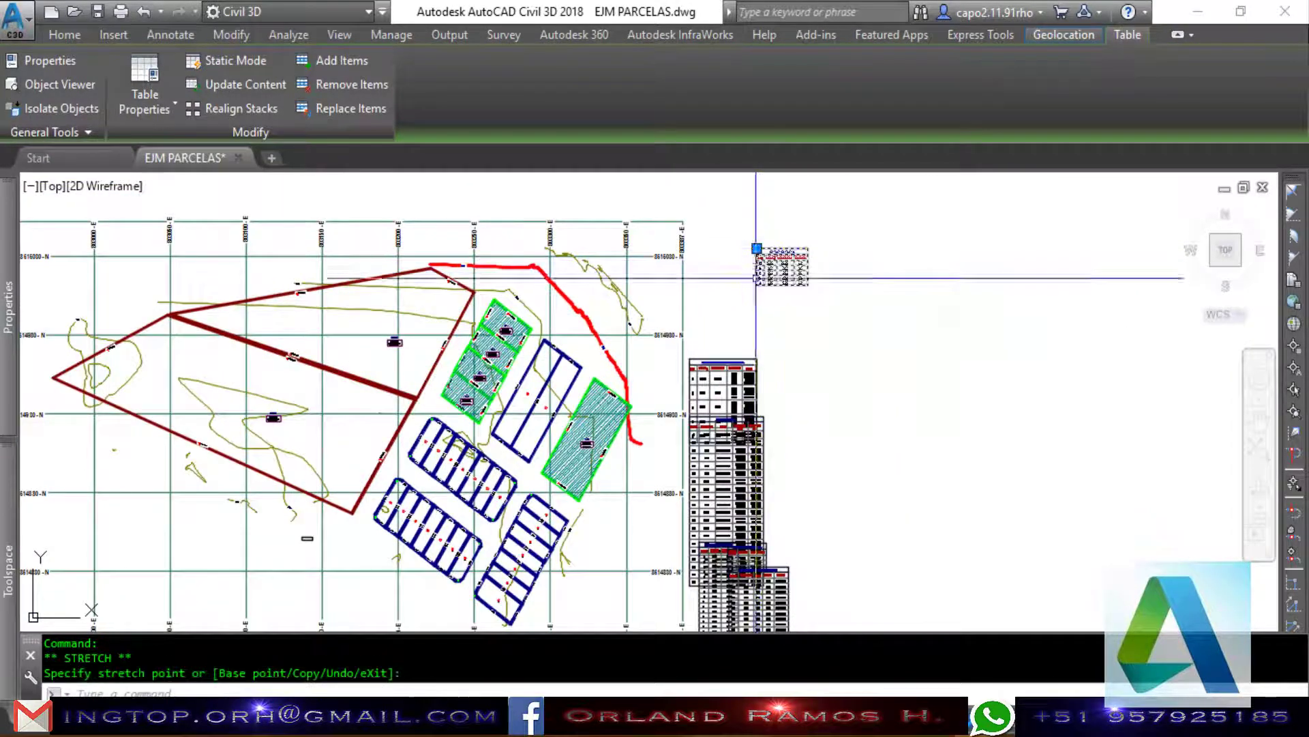
key(Escape)
click(722, 361)
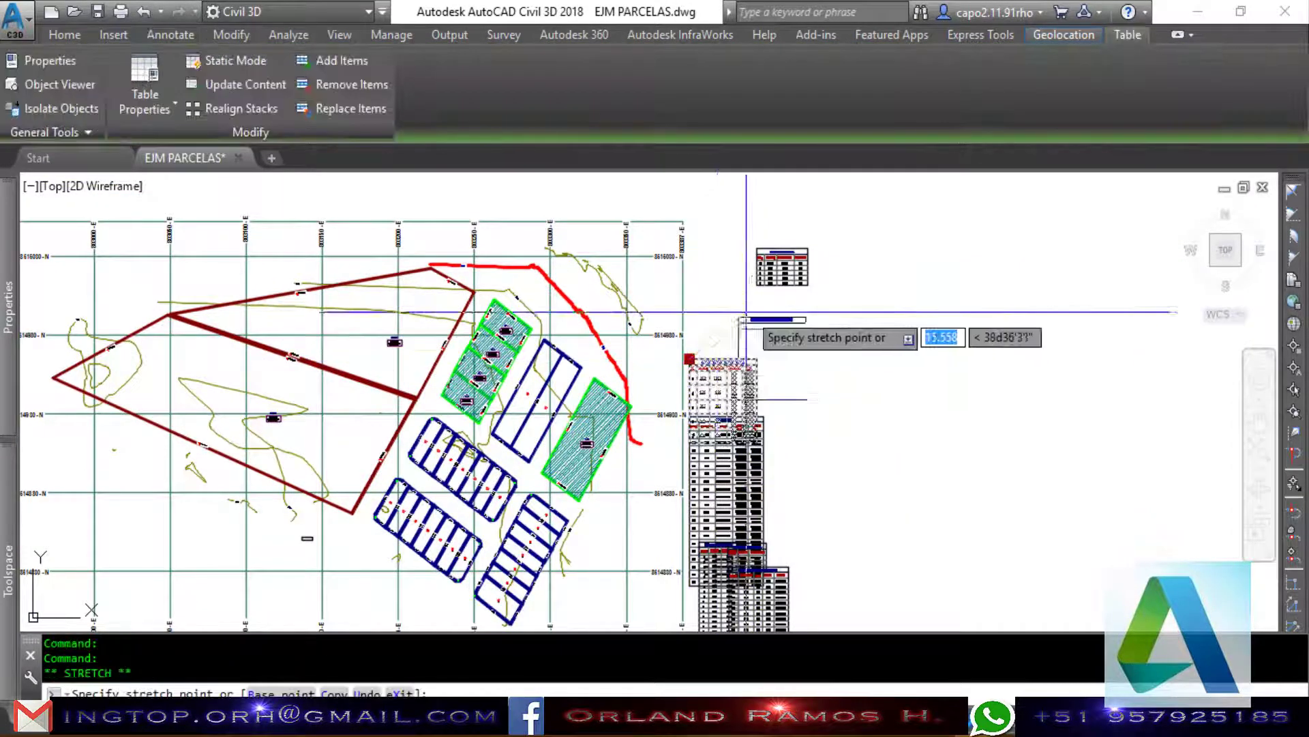
key(Escape)
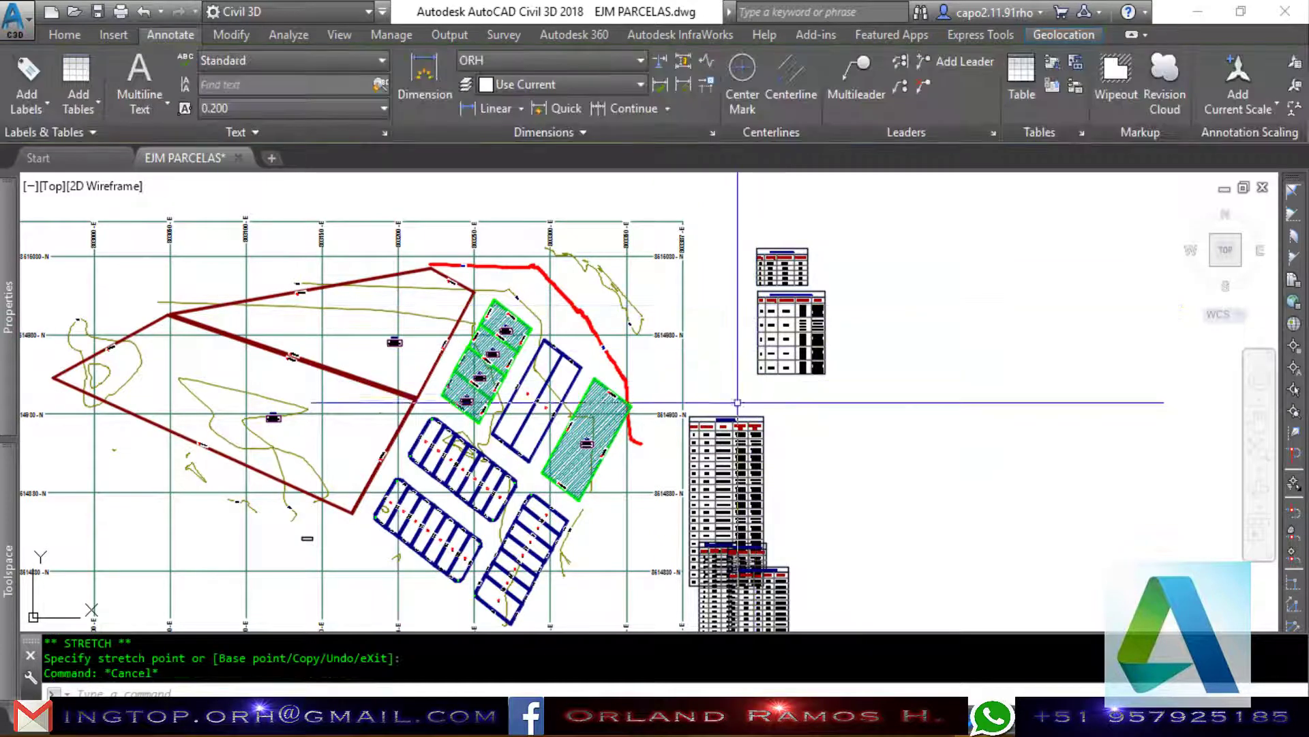
Grip the second table's corner, cancel the move, and zoom around the tables.
click(689, 414)
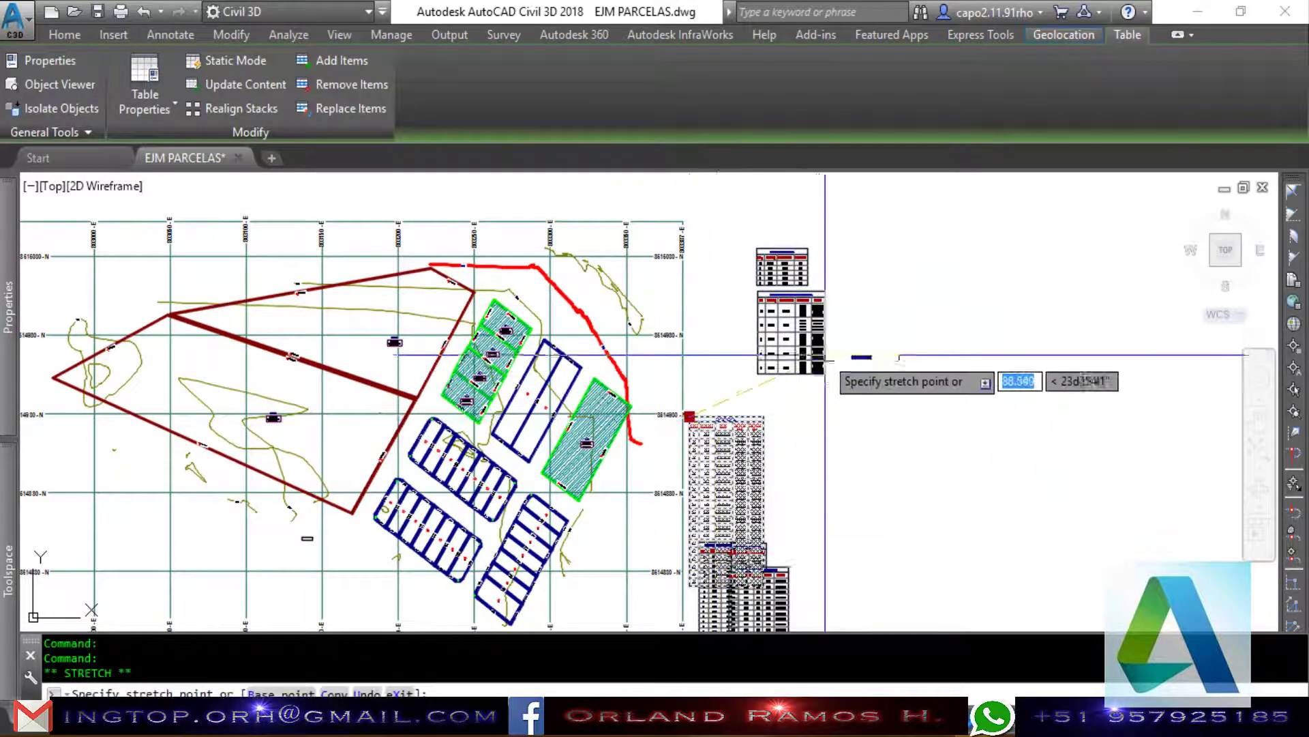
scroll(863, 355, up, 3)
scroll(865, 321, down, 3)
scroll(847, 307, up, 3)
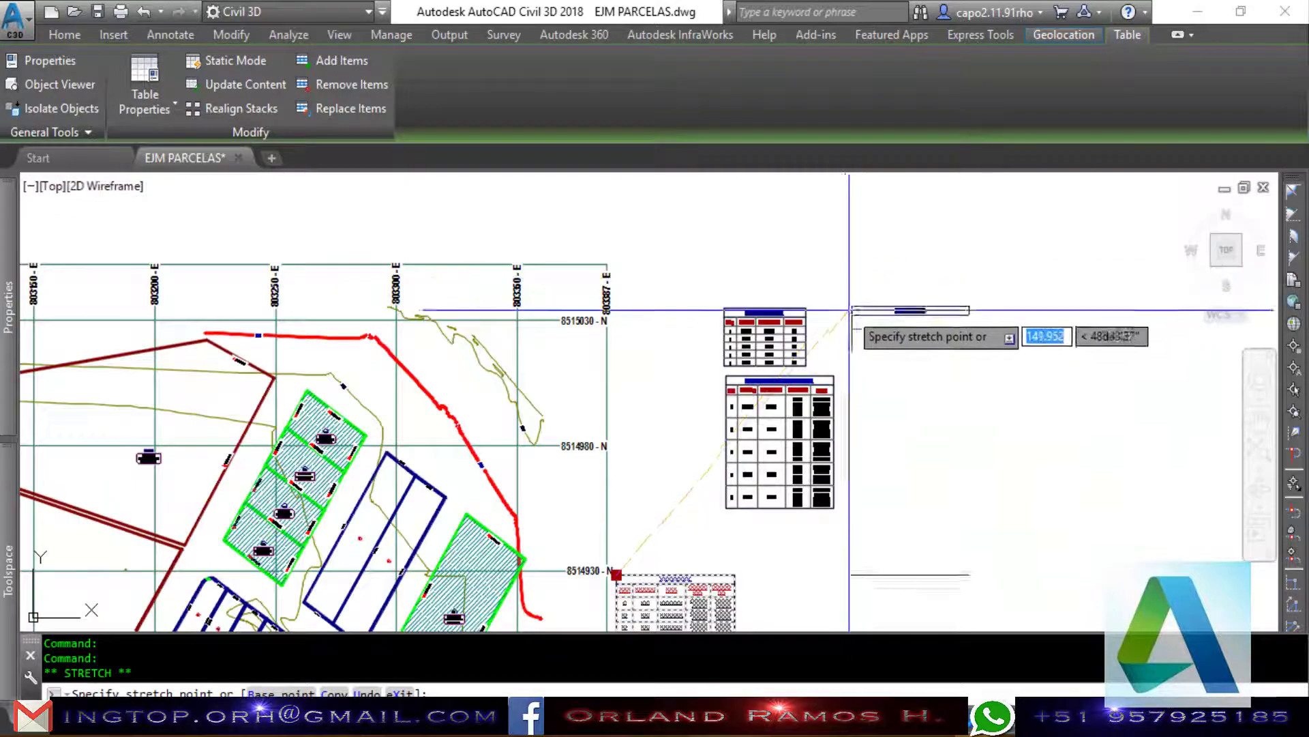
key(Escape)
scroll(896, 330, up, 4)
scroll(1113, 358, up, 2)
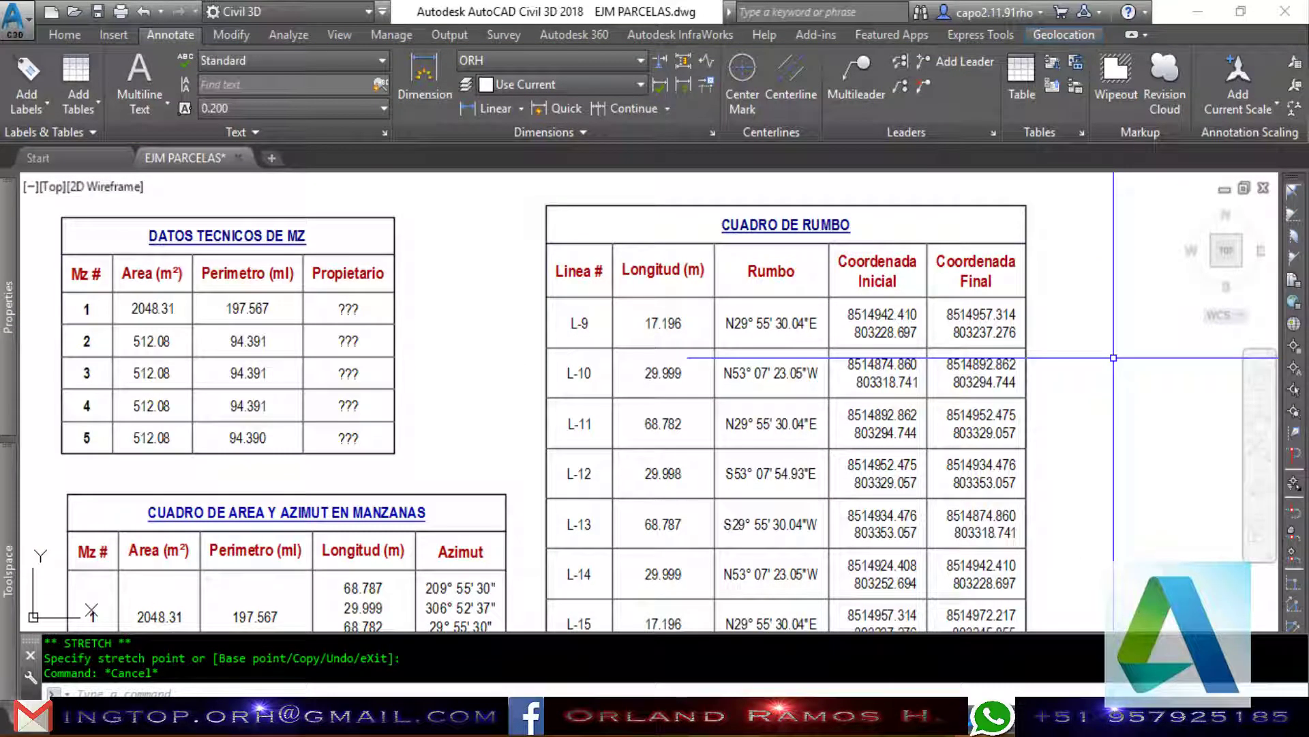
scroll(1111, 355, down, 3)
scroll(876, 396, down, 3)
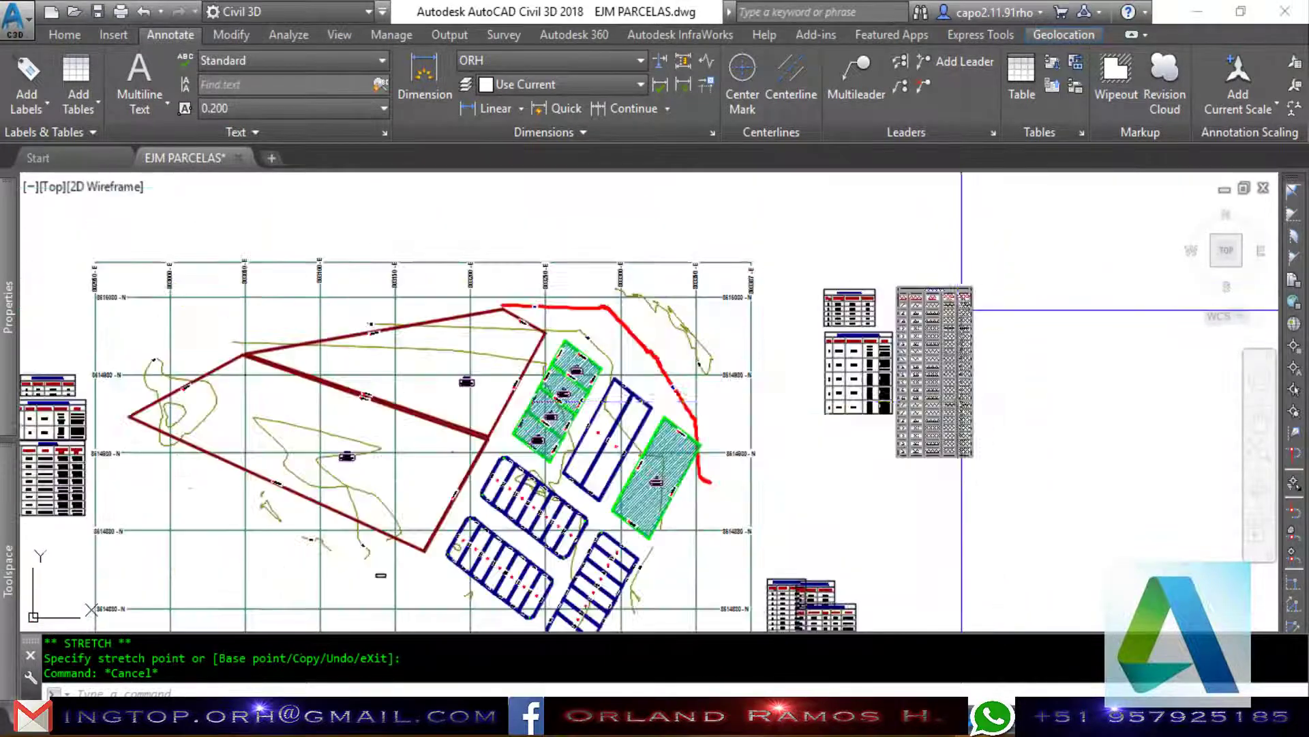
scroll(876, 402, up, 3)
scroll(723, 399, up, 2)
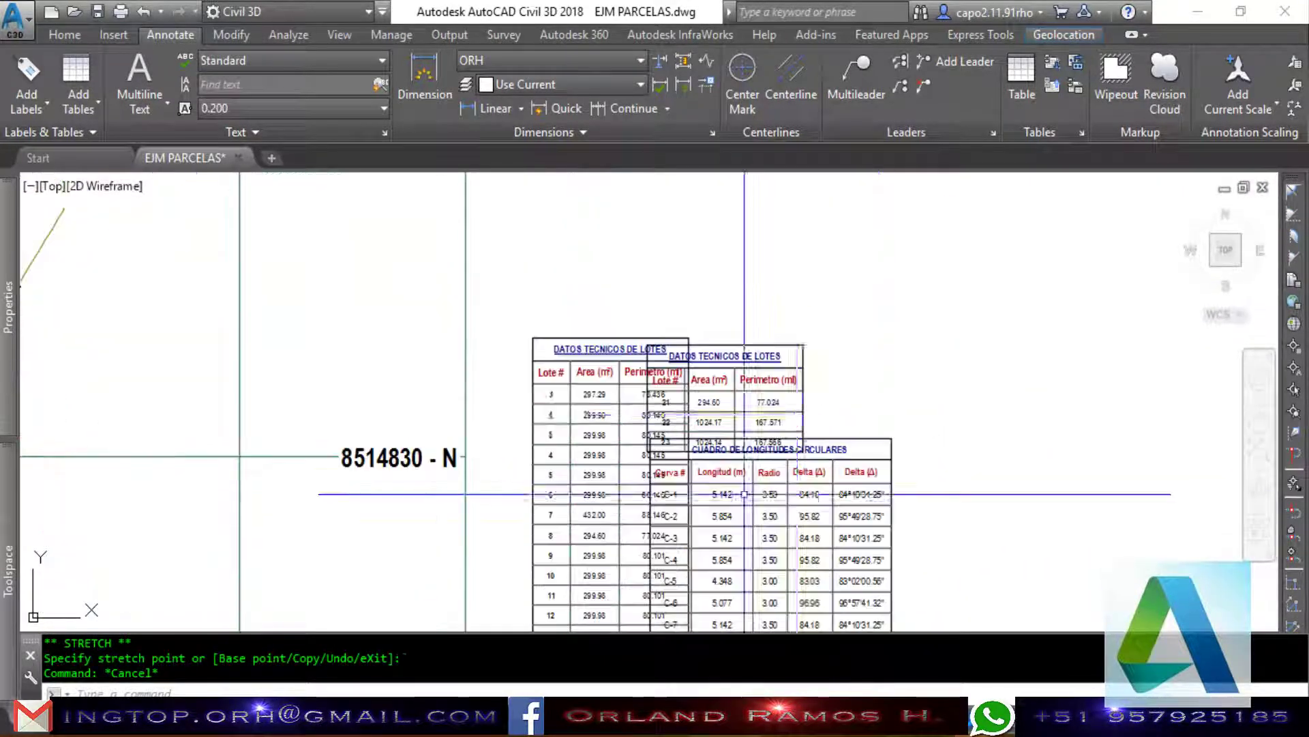
Stretch the overlapping lot data table further to the right.
click(717, 397)
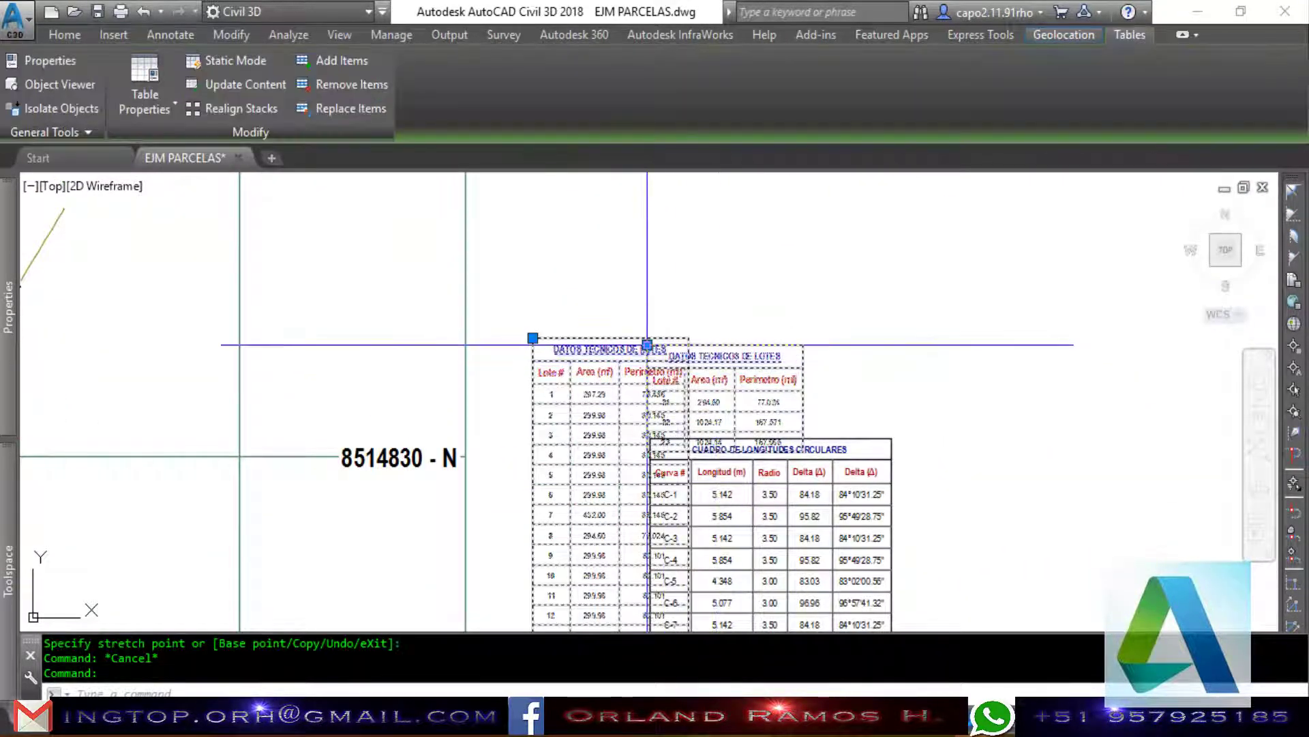
click(647, 344)
scroll(706, 363, down, 2)
click(952, 346)
key(Escape)
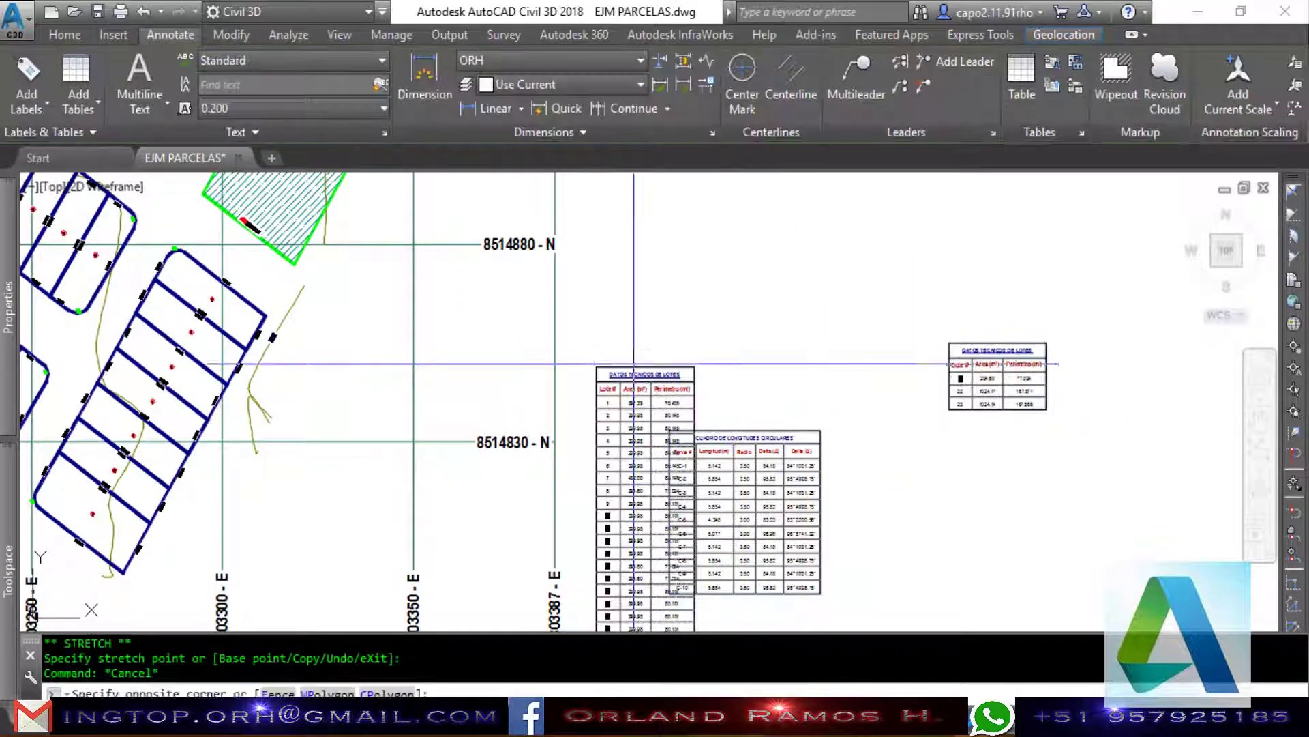
Move the lots 21–23 table right and place the curve-length table beneath it.
click(620, 377)
click(596, 366)
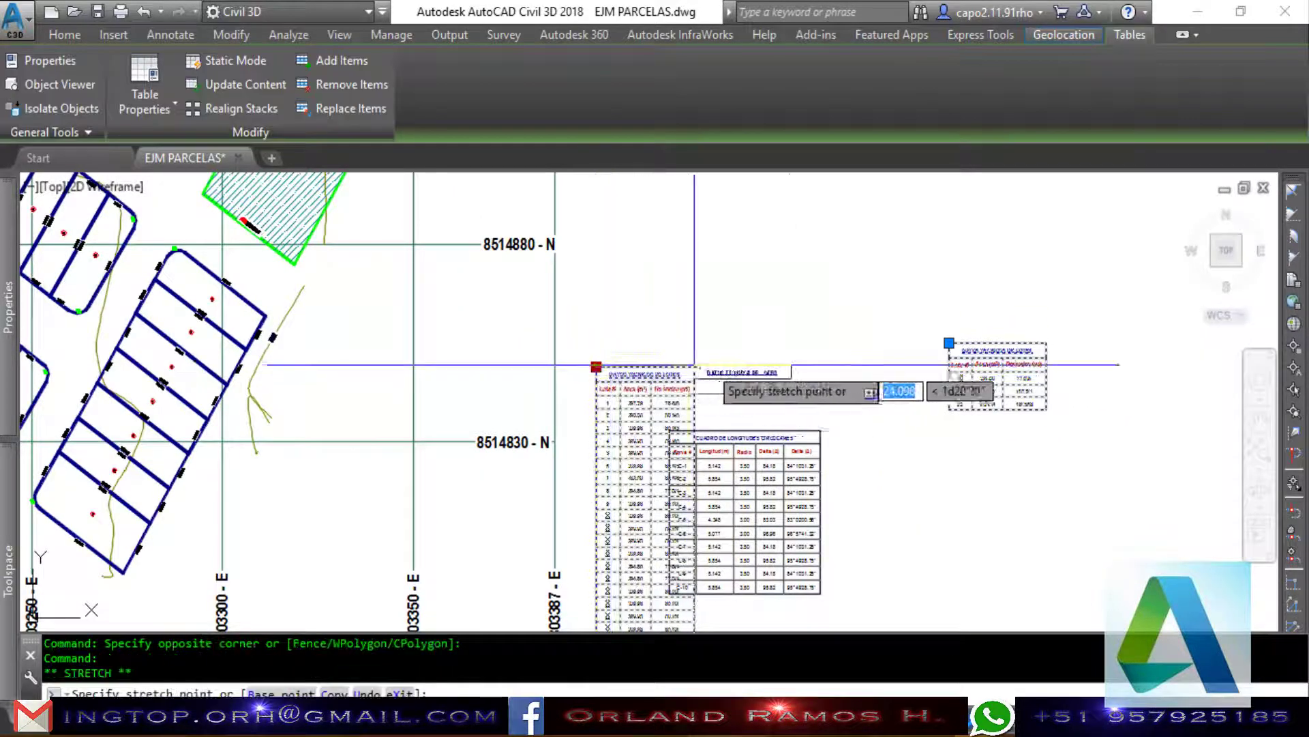
click(843, 346)
key(Escape)
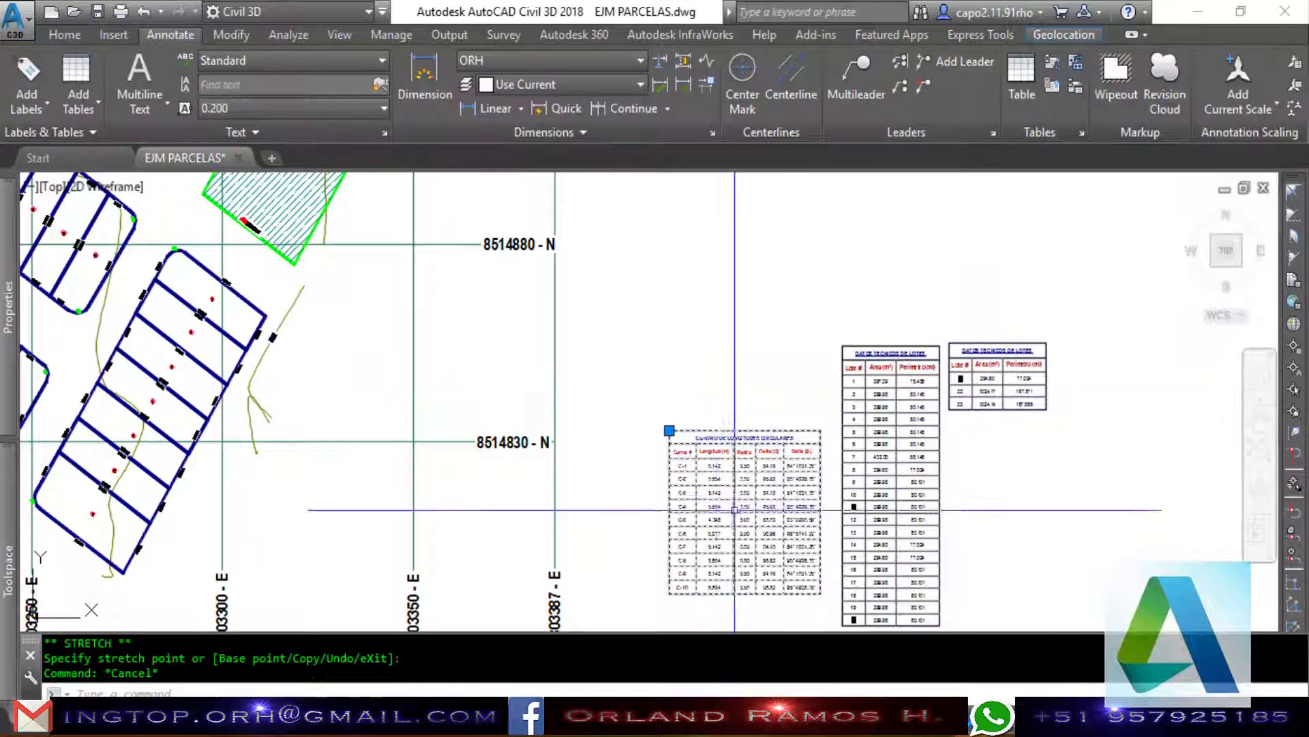
click(702, 473)
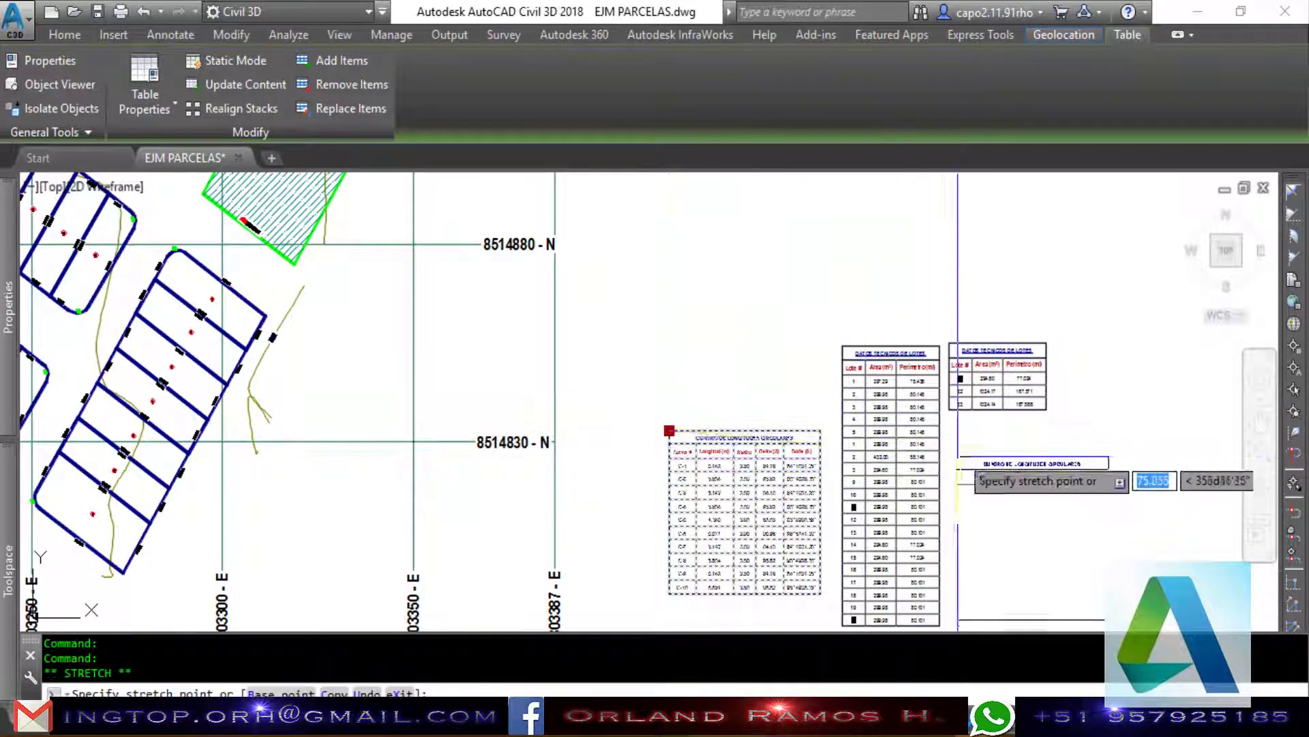
click(949, 421)
key(Escape)
Zoom in and out to check the rearranged tables no longer overlap.
scroll(1027, 430, up, 4)
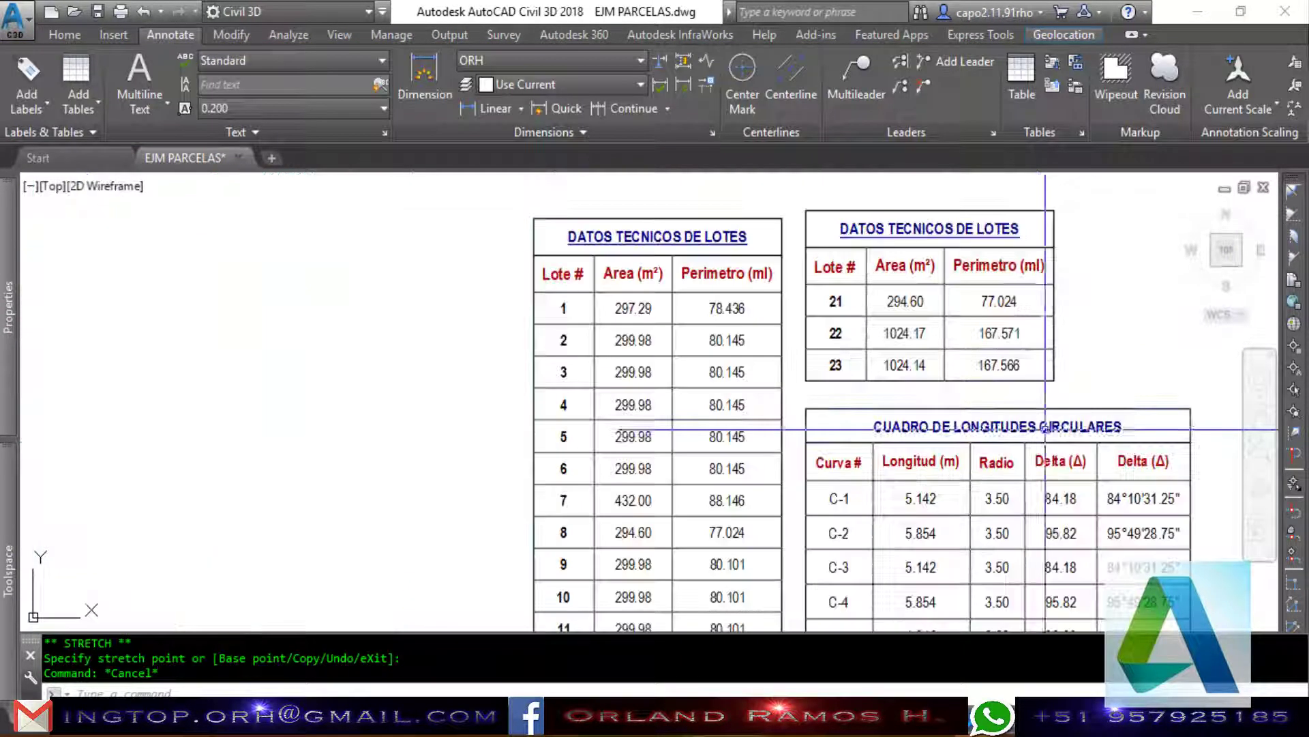
scroll(1219, 557, up, 2)
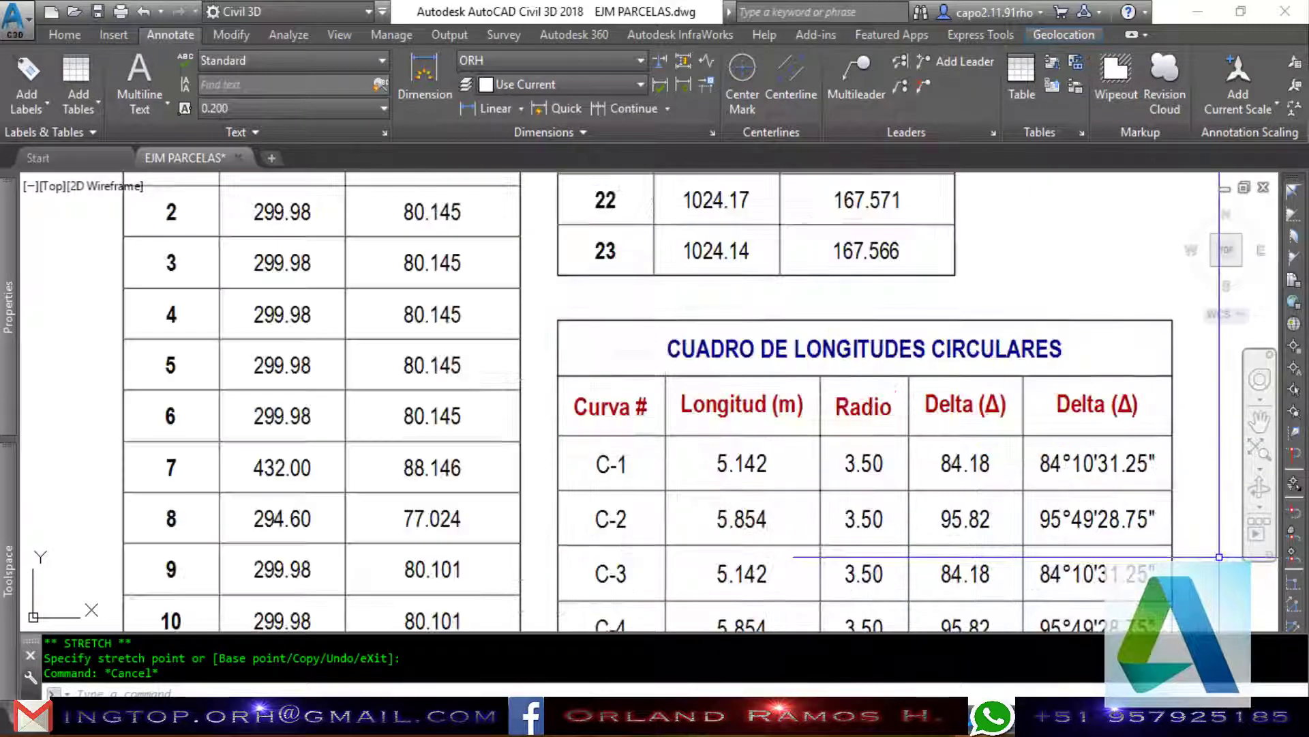
scroll(1219, 556, down, 5)
scroll(994, 423, down, 4)
scroll(994, 423, down, 2)
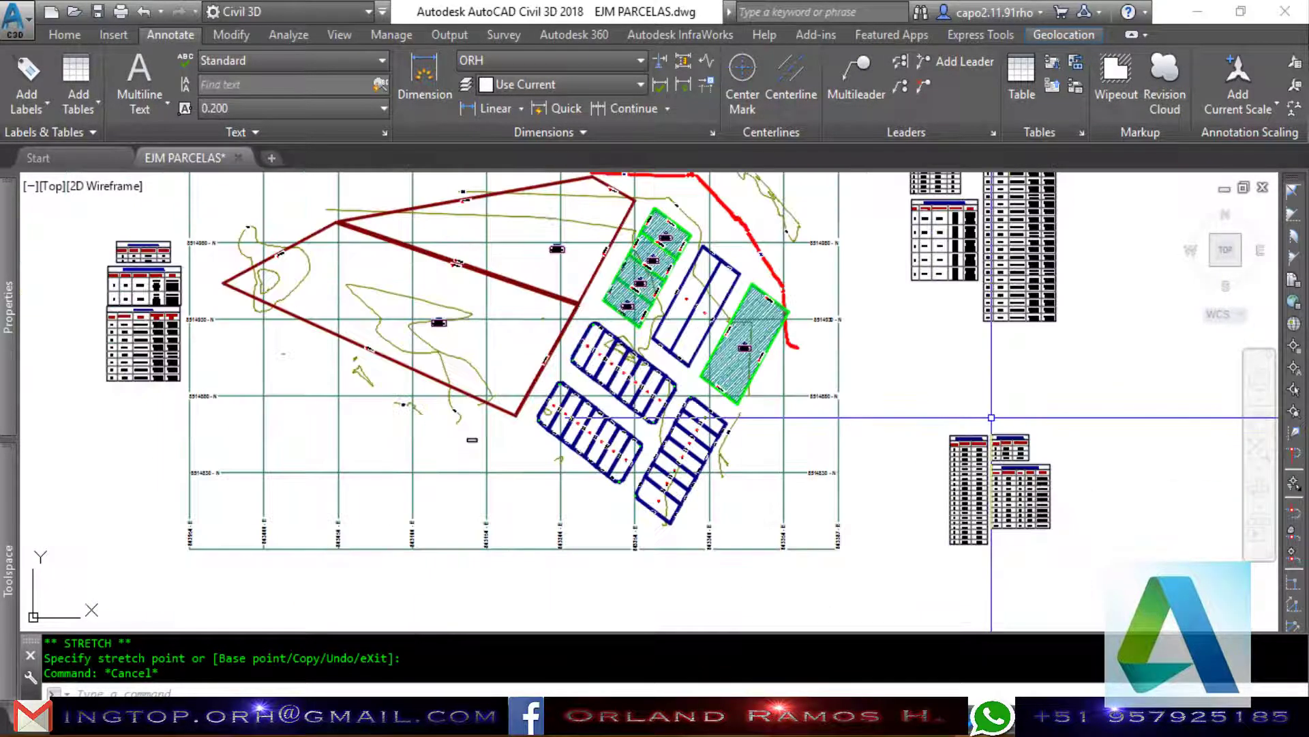
scroll(990, 418, down, 1)
scroll(922, 366, up, 2)
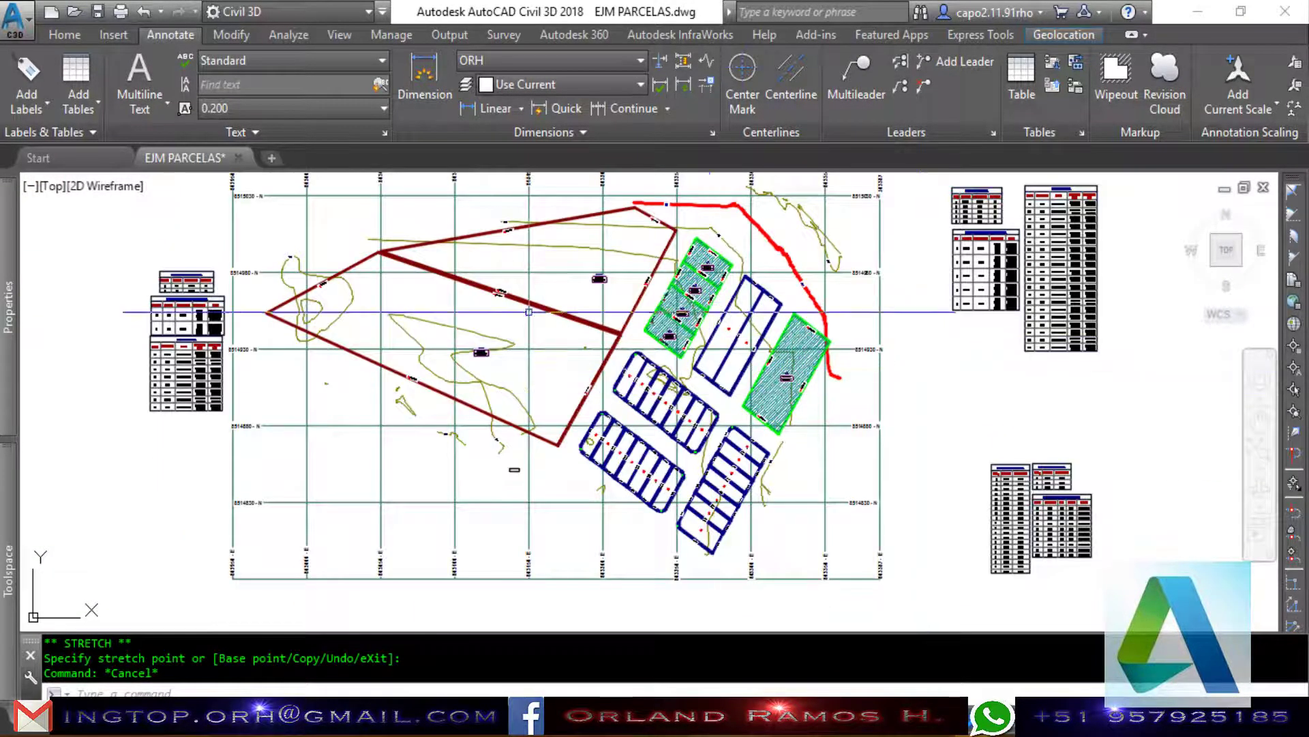
scroll(399, 314, up, 2)
scroll(423, 318, down, 2)
scroll(440, 321, up, 4)
scroll(629, 324, up, 4)
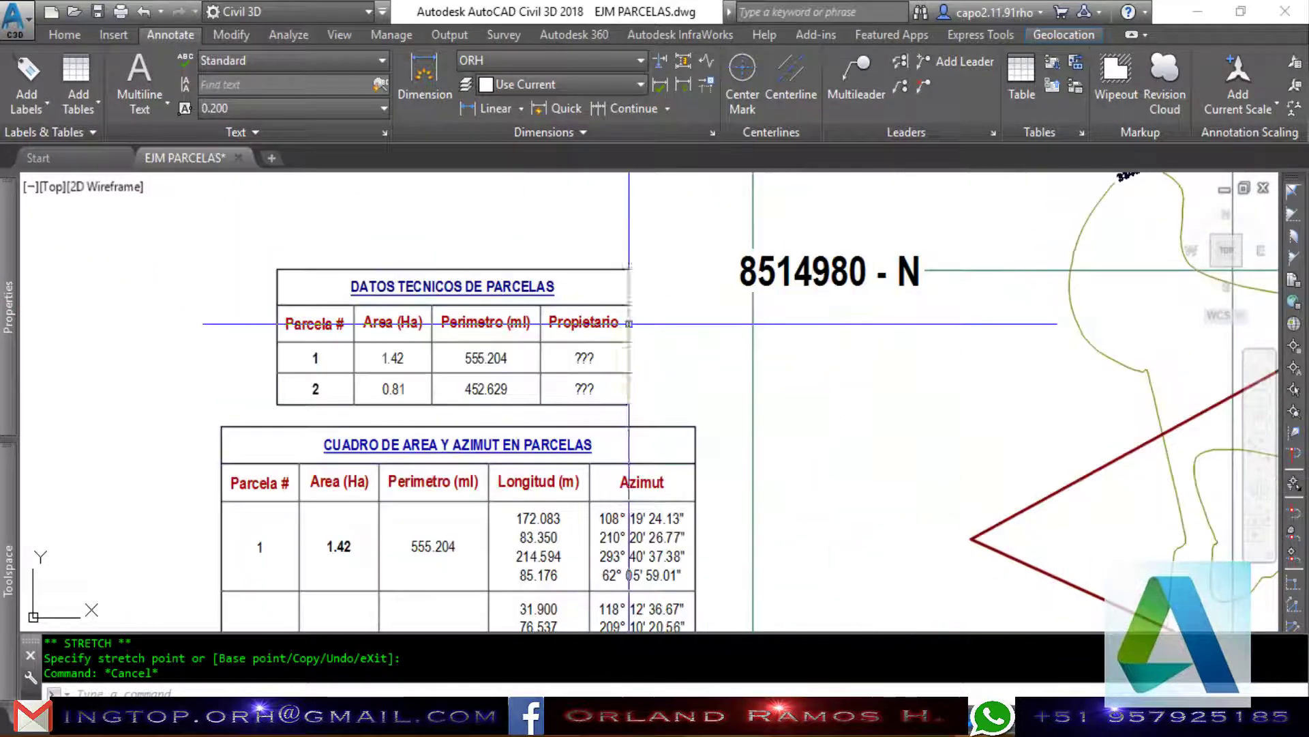
scroll(629, 324, up, 3)
scroll(599, 316, down, 2)
scroll(555, 327, down, 3)
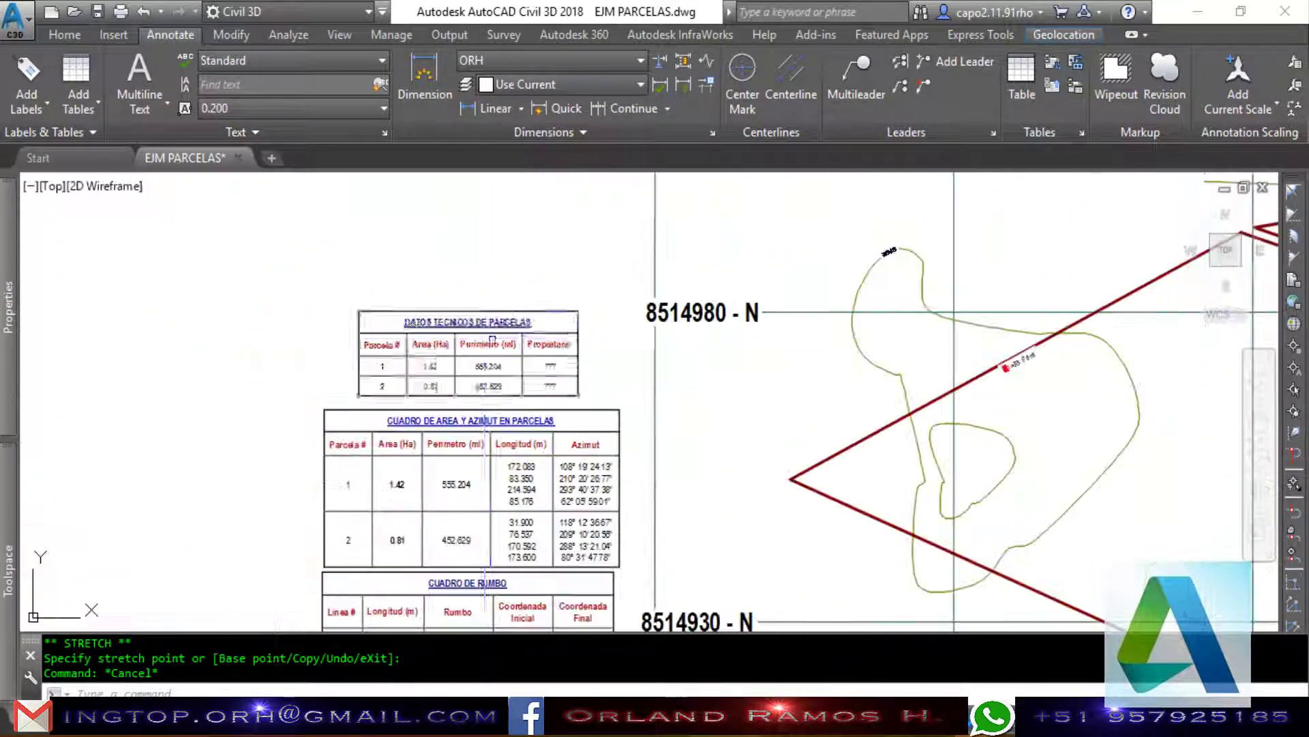
scroll(518, 355, down, 2)
scroll(819, 409, up, 3)
scroll(889, 464, up, 4)
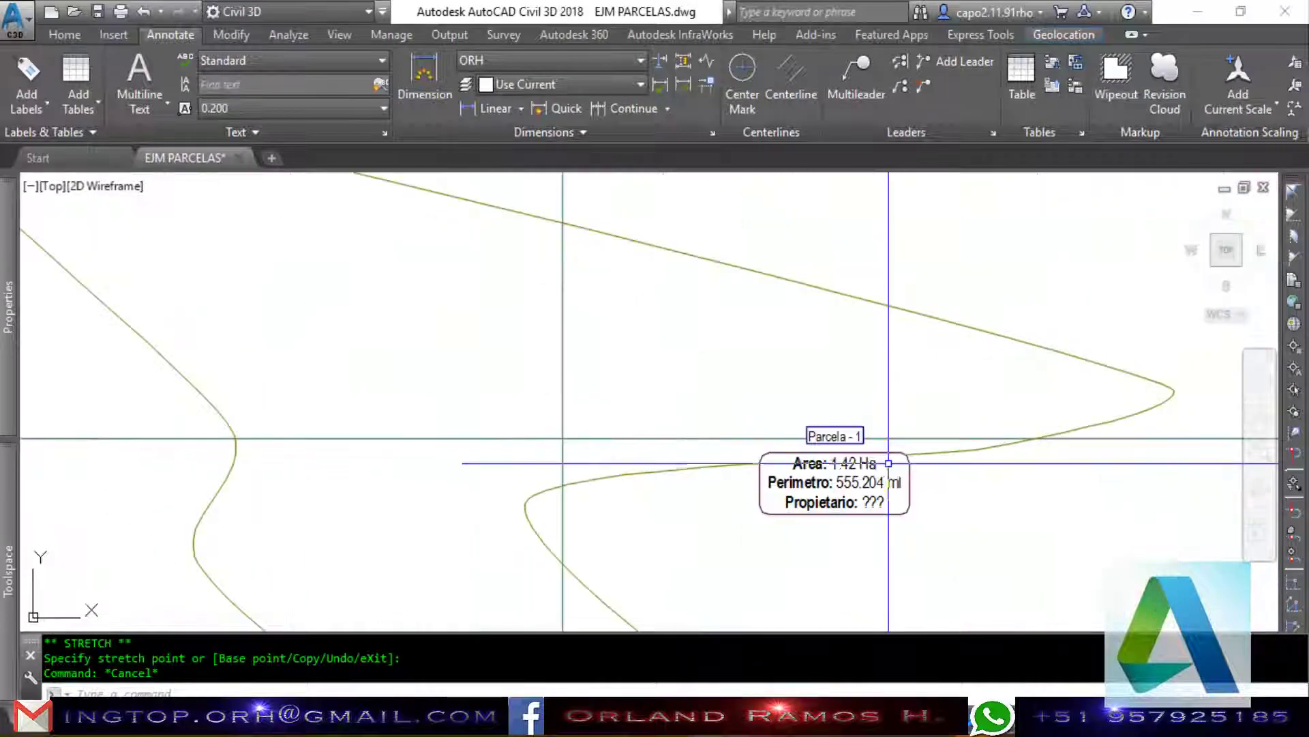
scroll(888, 463, up, 1)
Set Parcela - 1's area label style to MANZANAS (M2) in Parcel Properties.
click(866, 489)
right_click(870, 489)
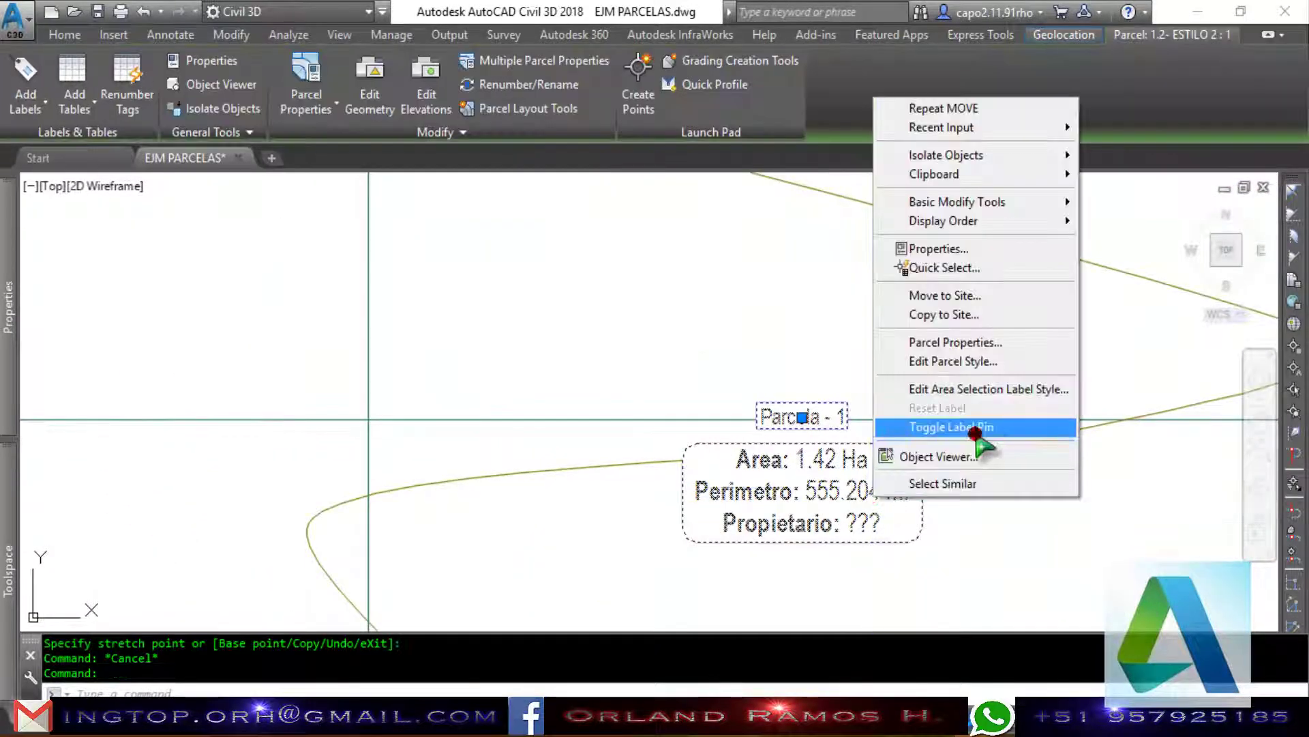
click(982, 341)
click(673, 220)
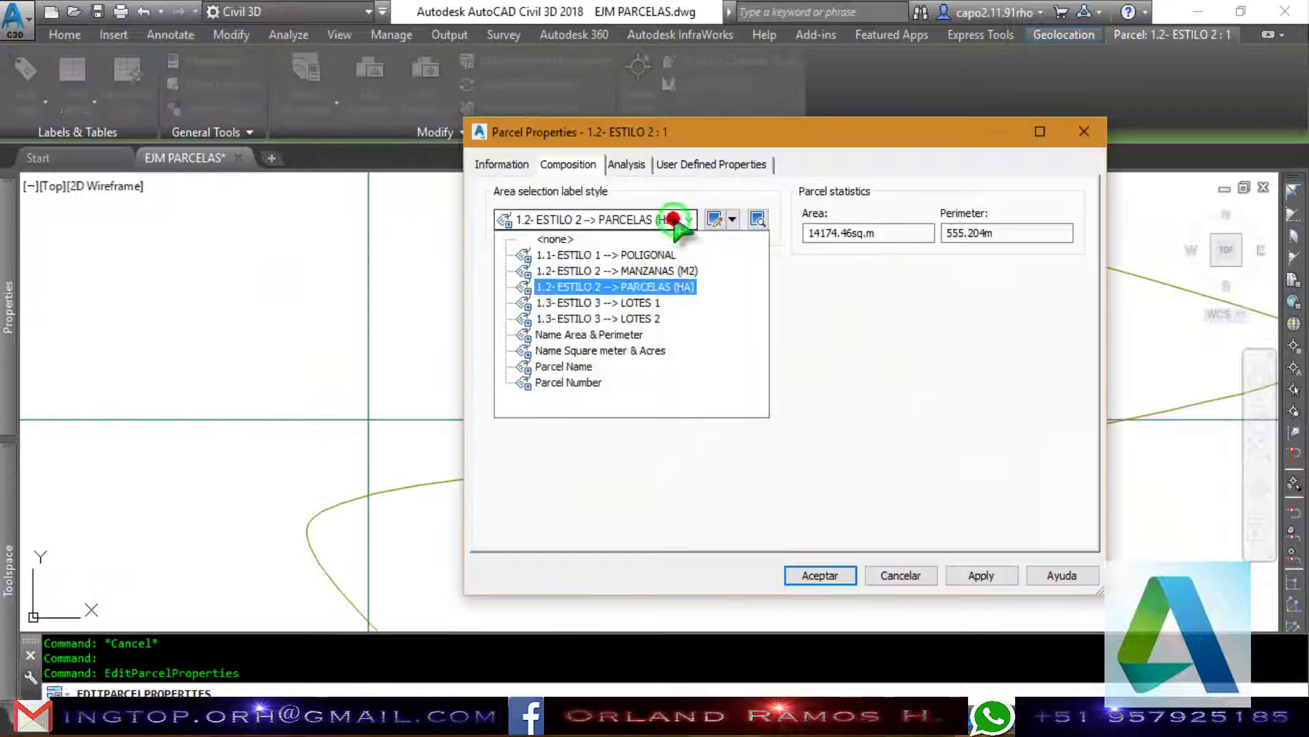
click(672, 271)
click(835, 566)
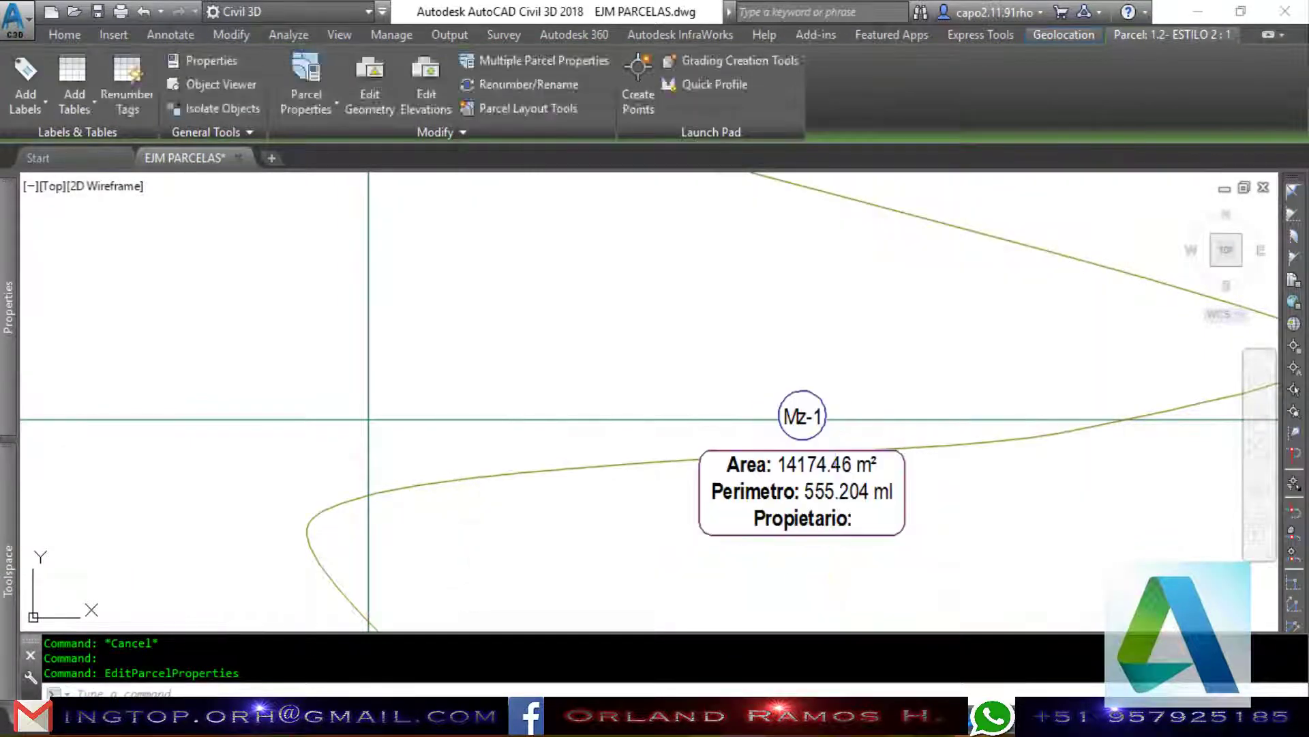
Apply the MANZANAS (M2) area label style to the upper parcel.
scroll(544, 508, down, 3)
scroll(544, 508, down, 2)
scroll(544, 508, down, 3)
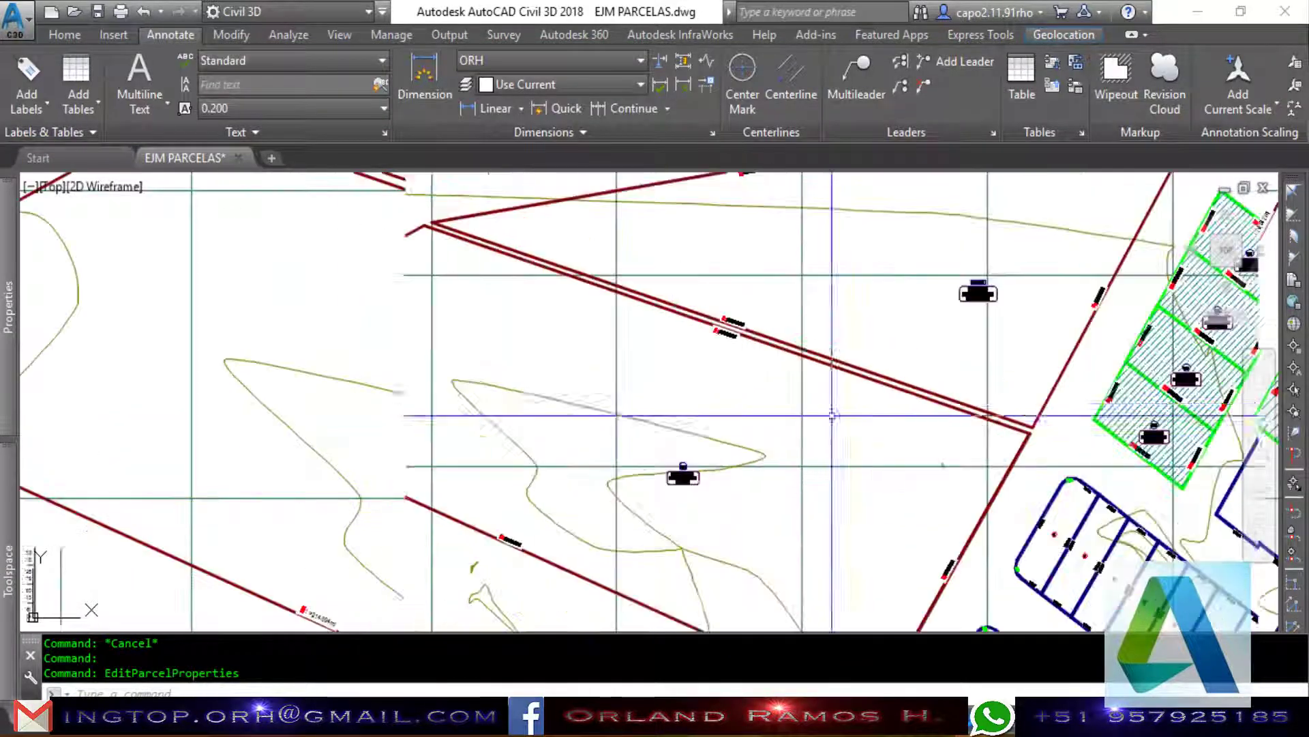
scroll(956, 307, up, 3)
click(956, 307)
right_click(956, 307)
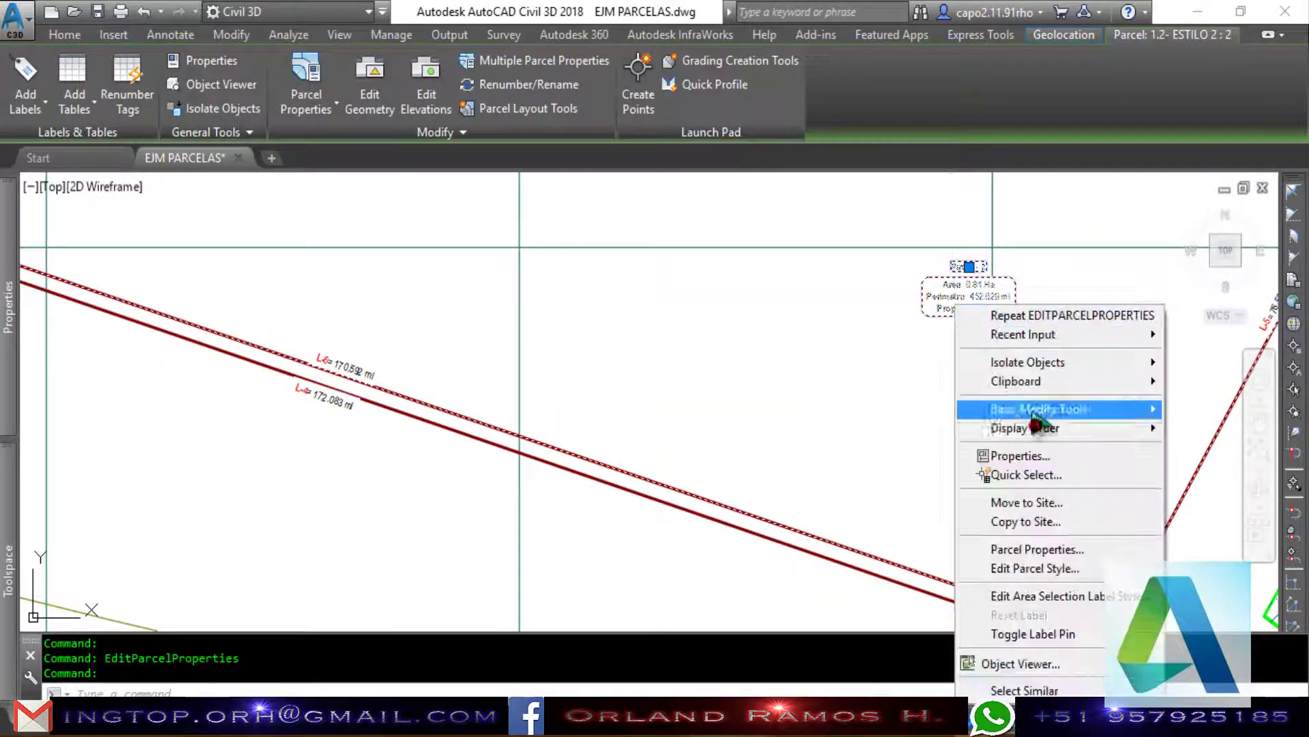
click(1036, 544)
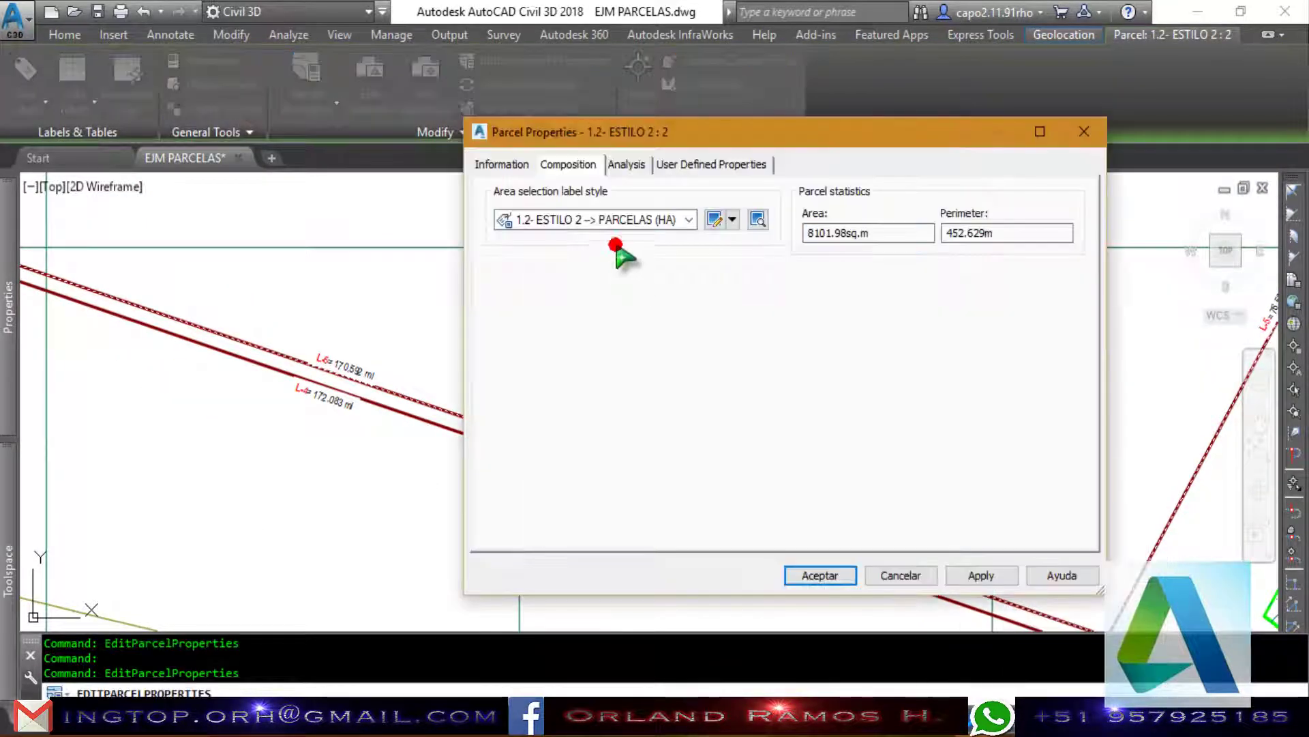
click(652, 219)
click(660, 270)
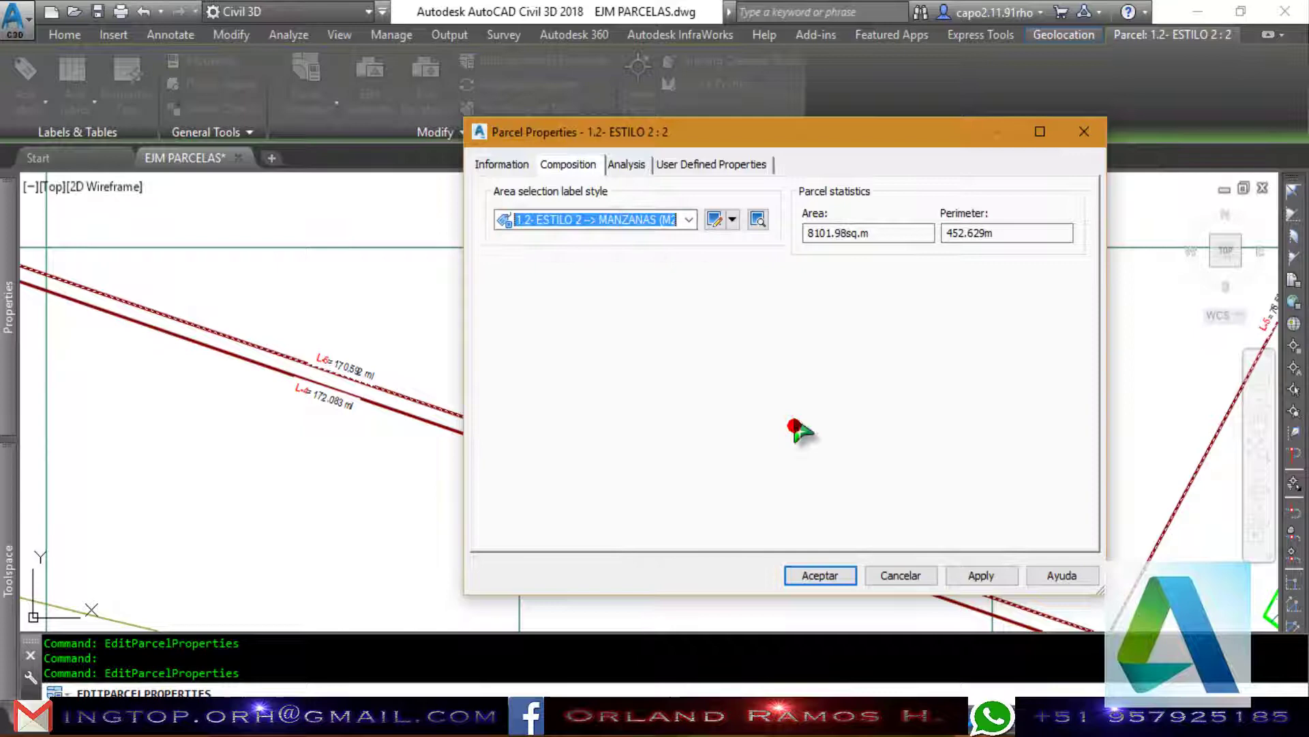
click(804, 573)
Switch parcel 2's area label style back to PARCELAS (HA).
right_click(977, 295)
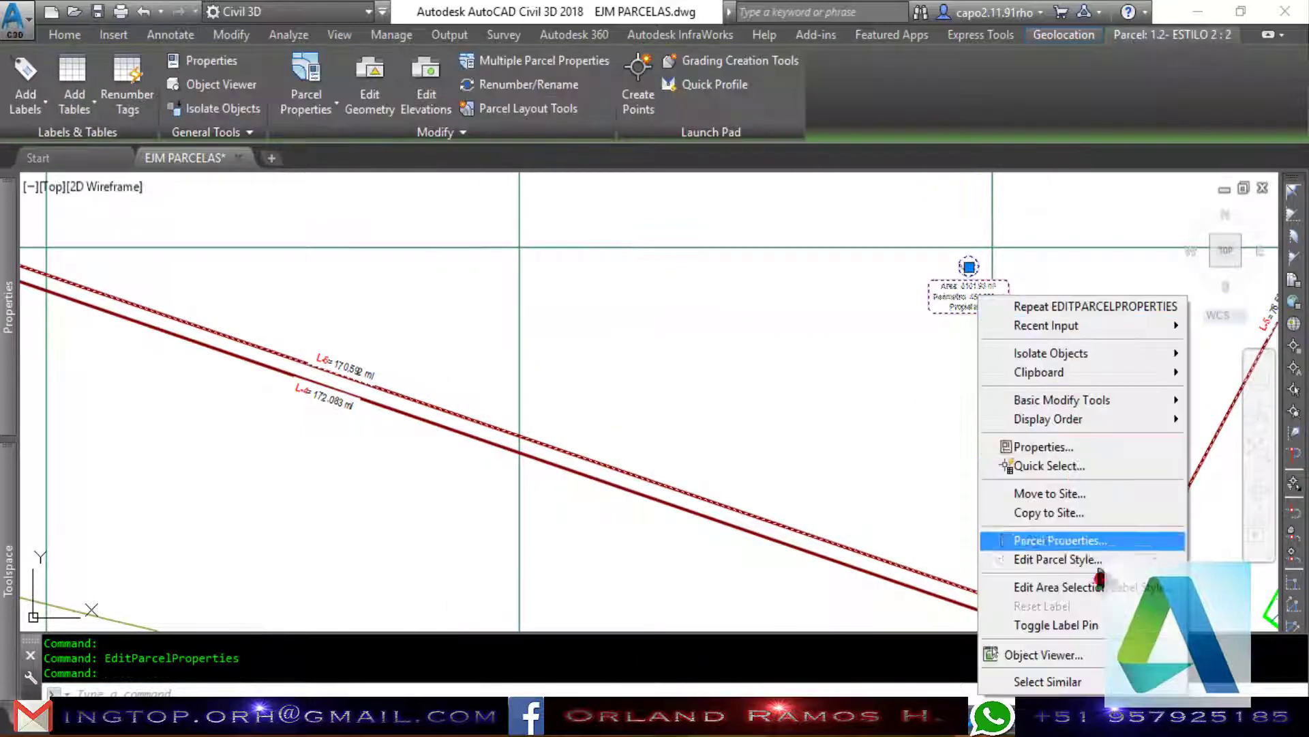
click(1078, 541)
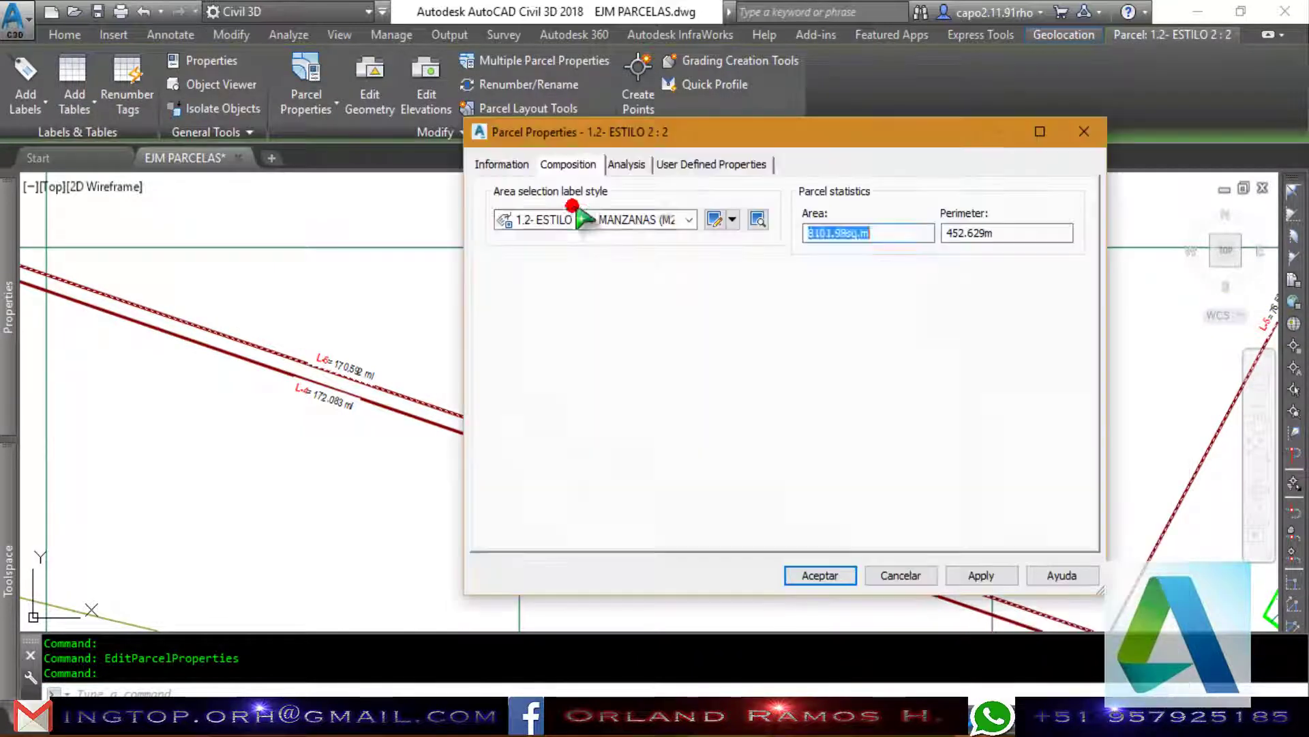
click(580, 217)
click(609, 286)
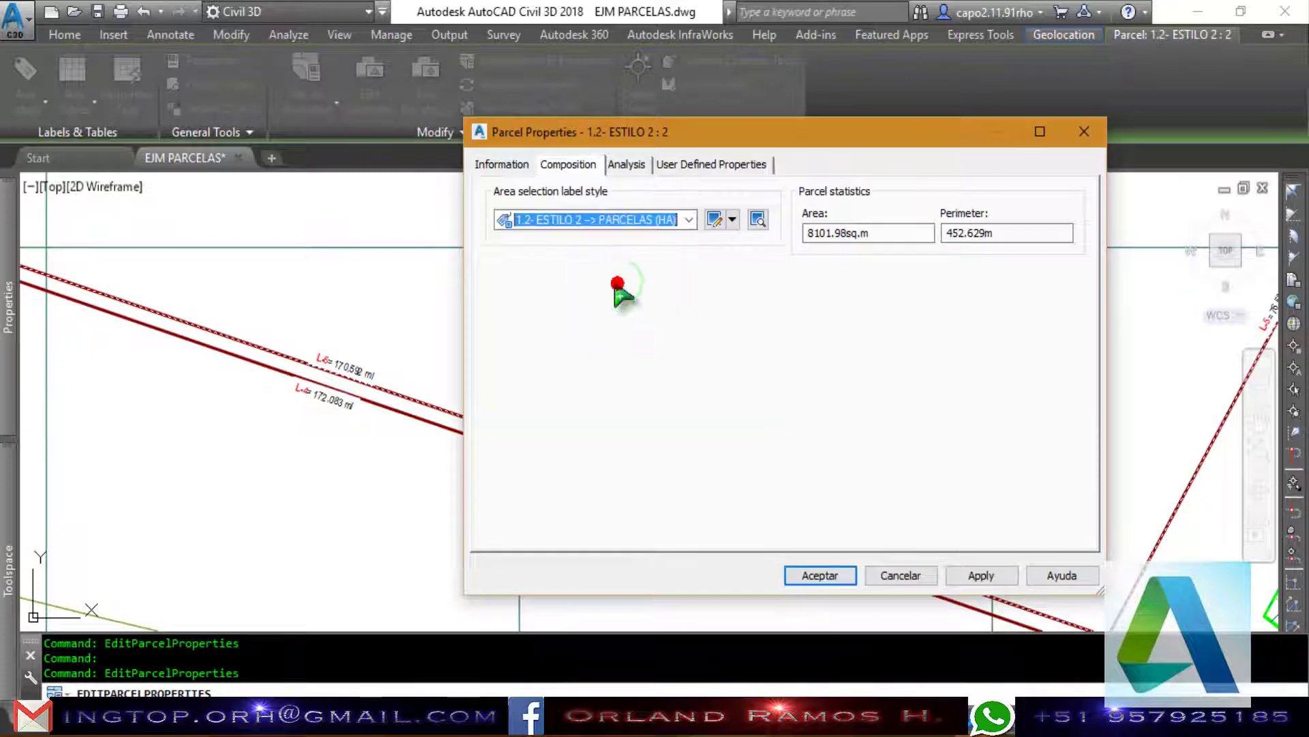
click(842, 575)
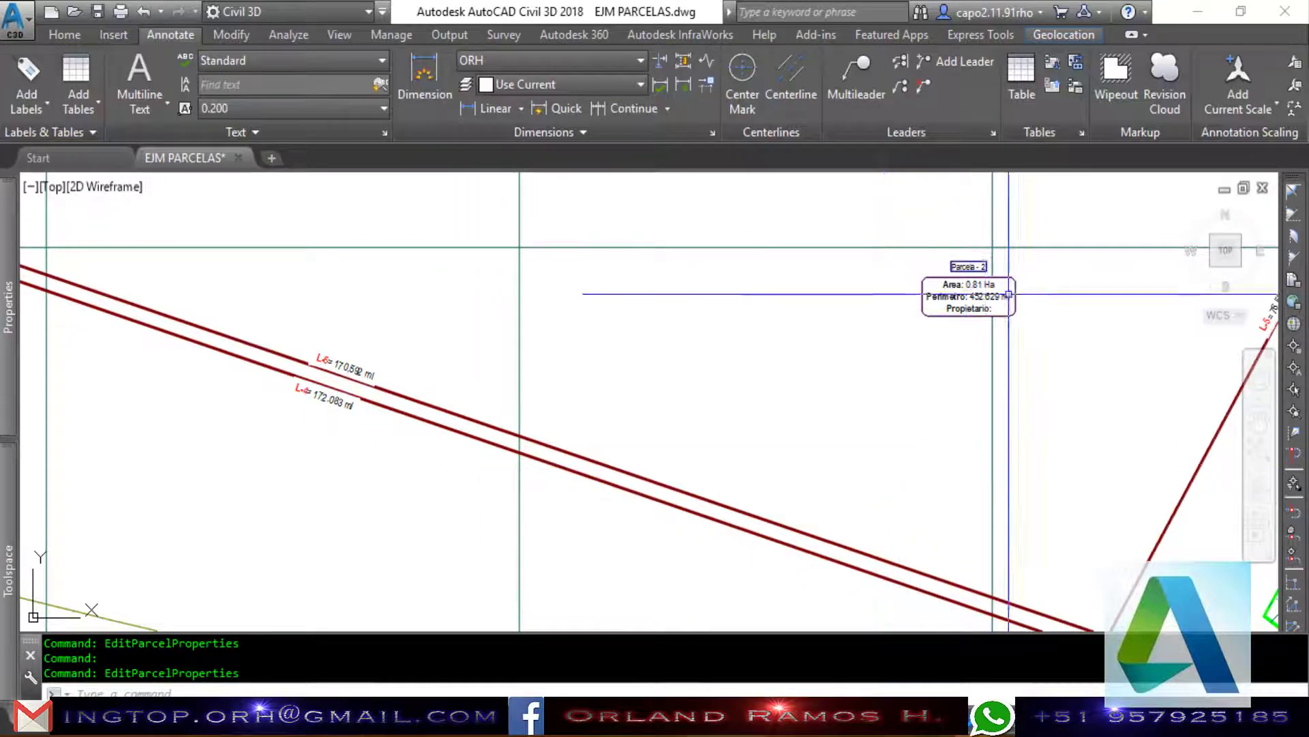
Choose the PARCELAS (HA) area label style in the Mz-1 parcel's properties.
scroll(944, 298, up, 3)
scroll(1046, 242, down, 3)
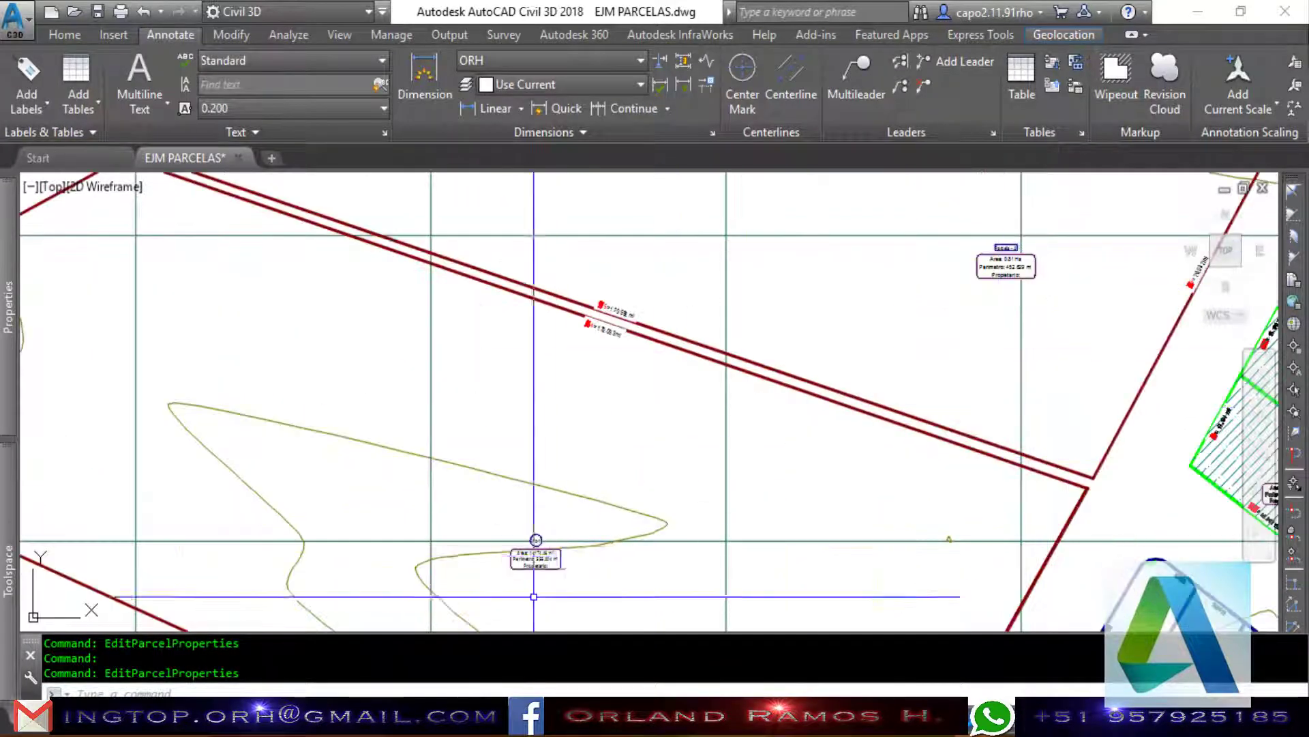
scroll(534, 596, up, 4)
click(530, 408)
right_click(532, 408)
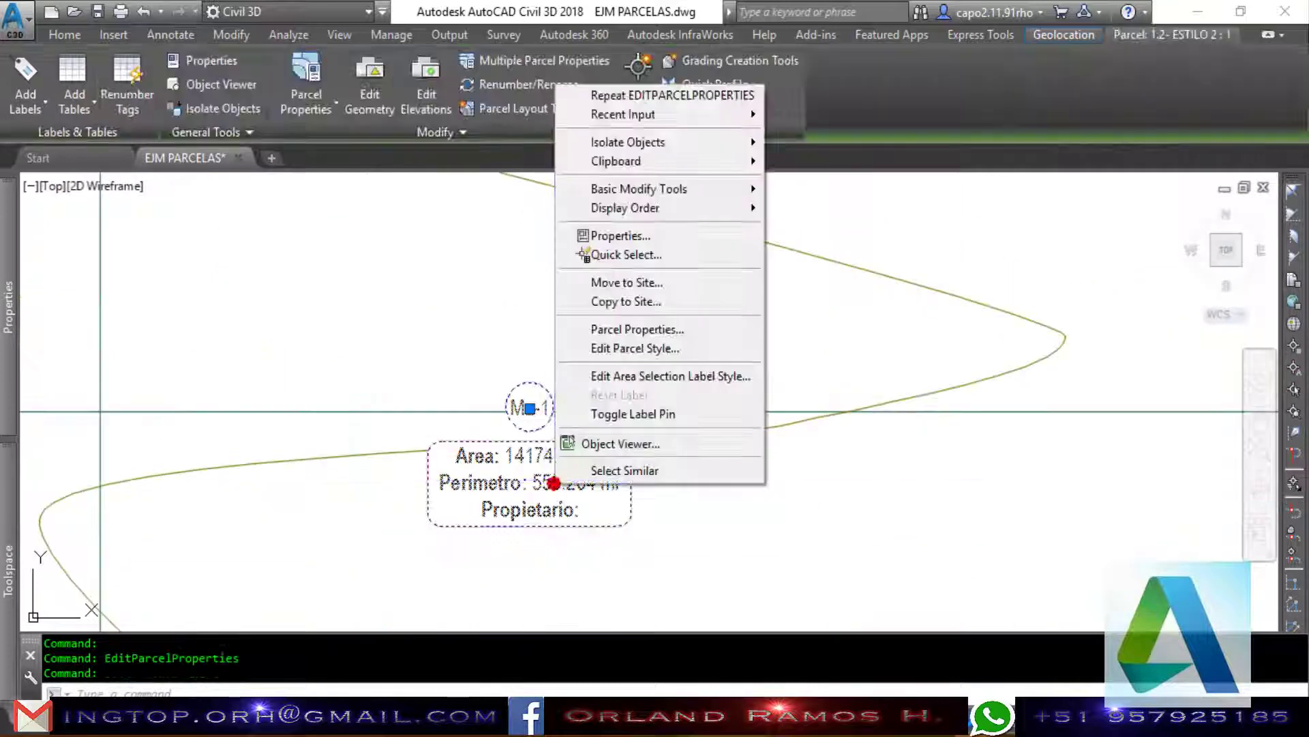
click(709, 330)
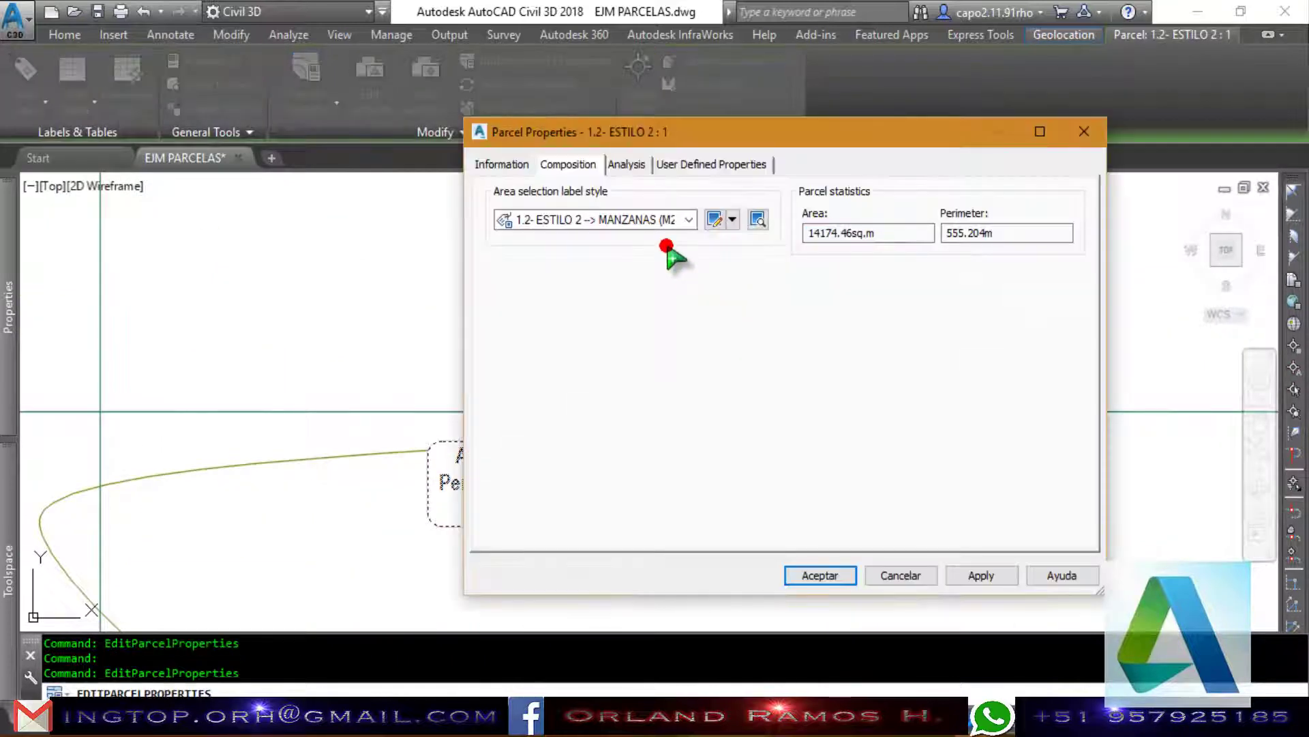
click(686, 219)
click(703, 281)
Confirm the Mz-1 label style change and clear the parcel 1 selection.
click(821, 575)
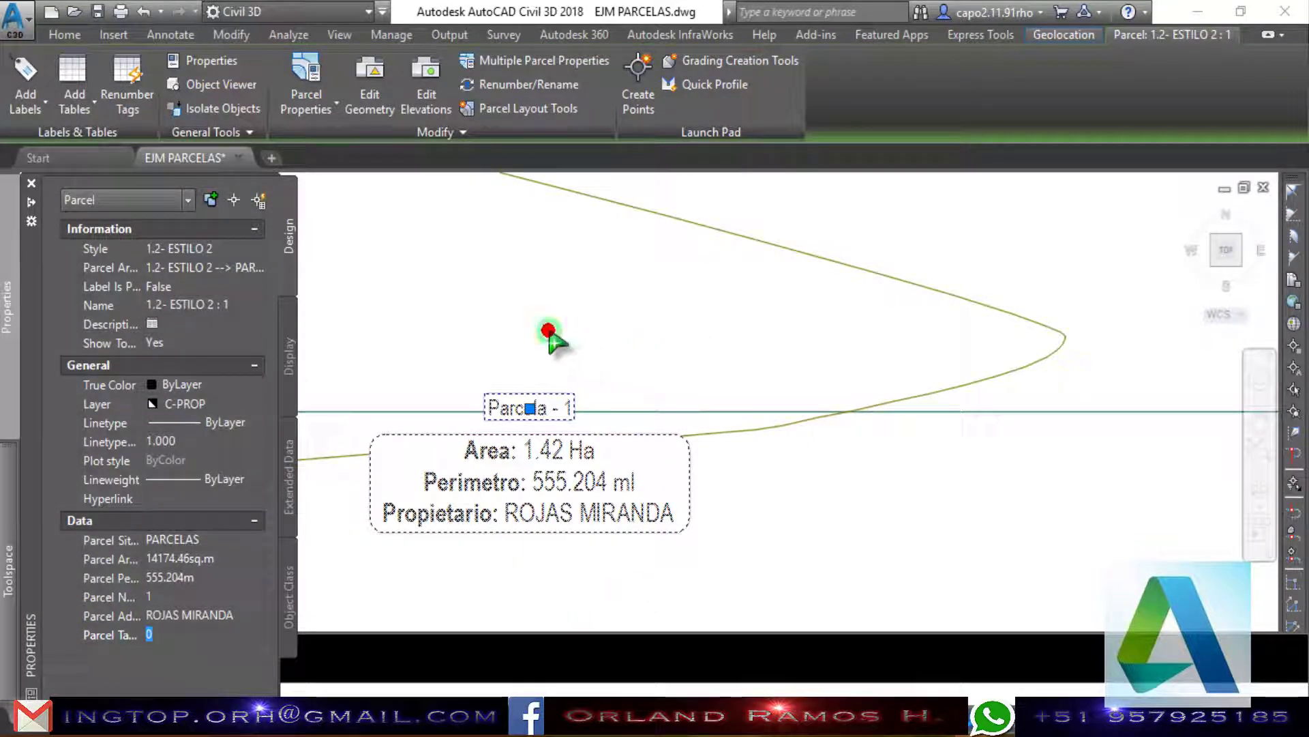
key(Escape)
scroll(403, 457, down, 1)
scroll(832, 313, down, 5)
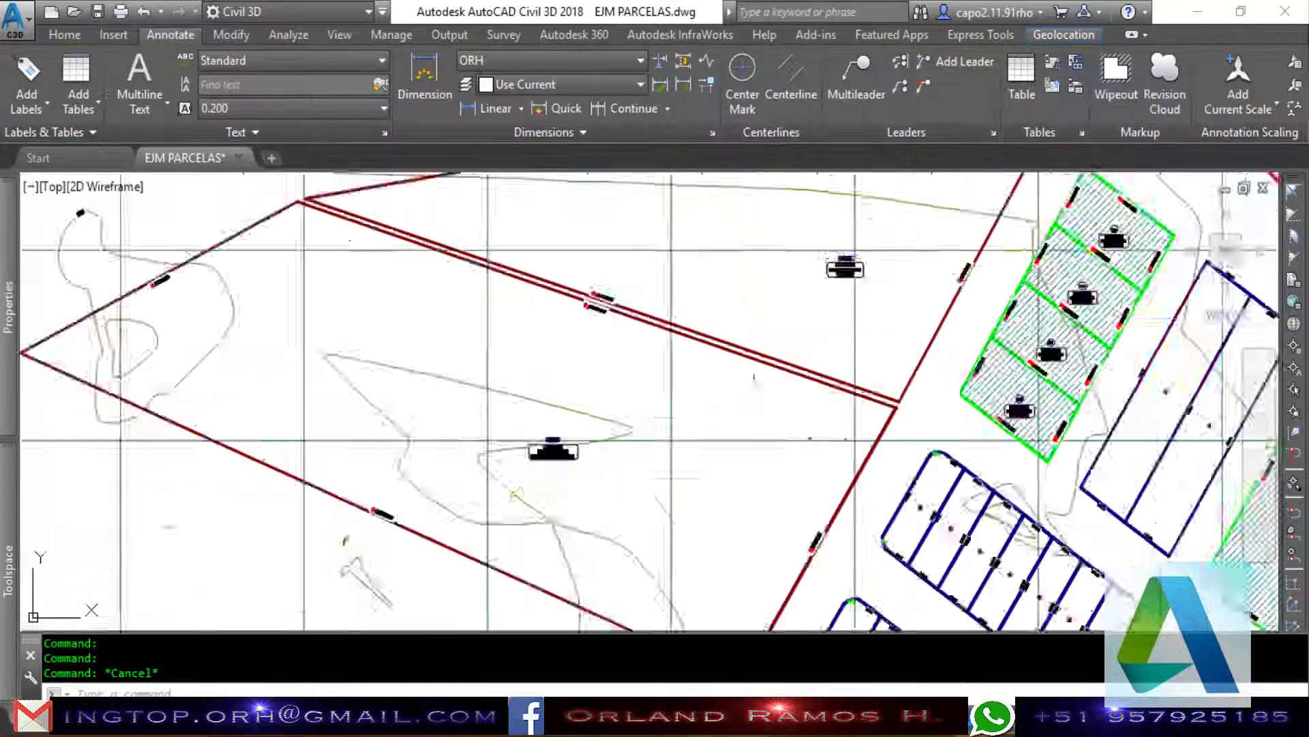
scroll(832, 313, up, 5)
Enter the owner's name in parcel 2's address field.
click(564, 295)
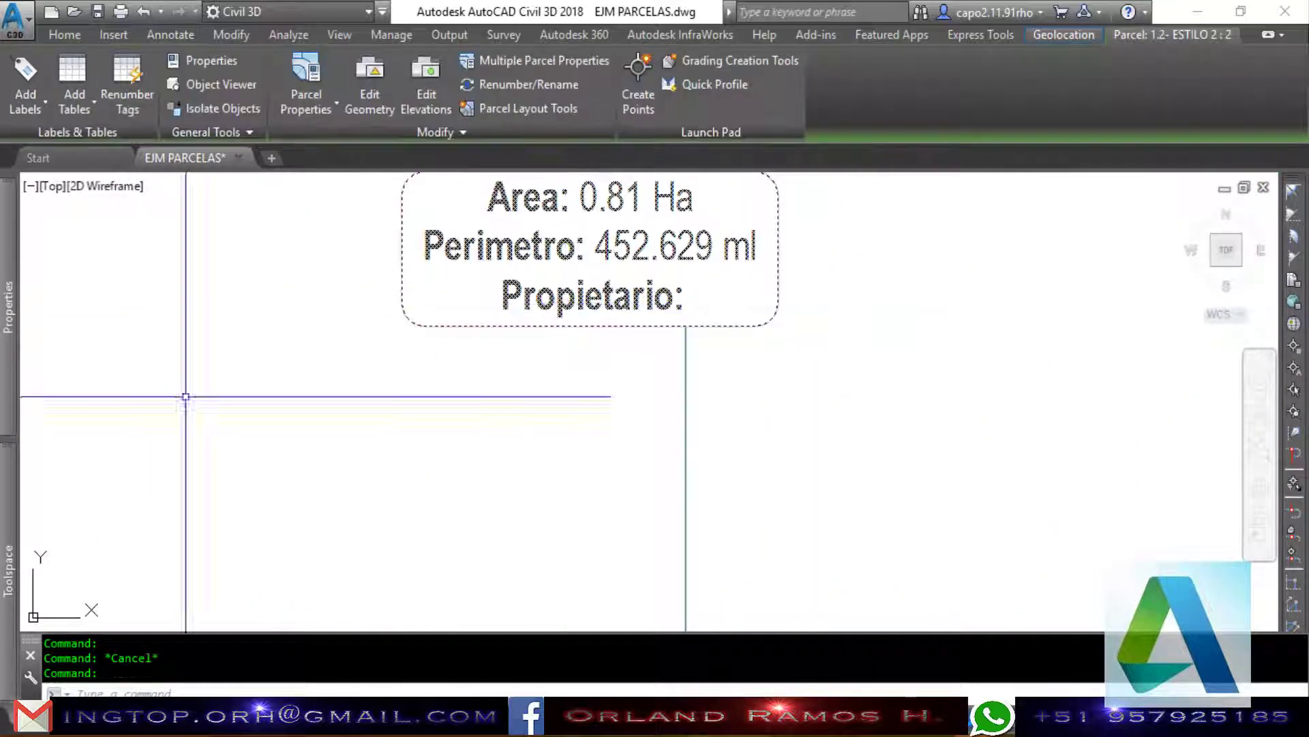
click(195, 615)
text(ROMERO X)
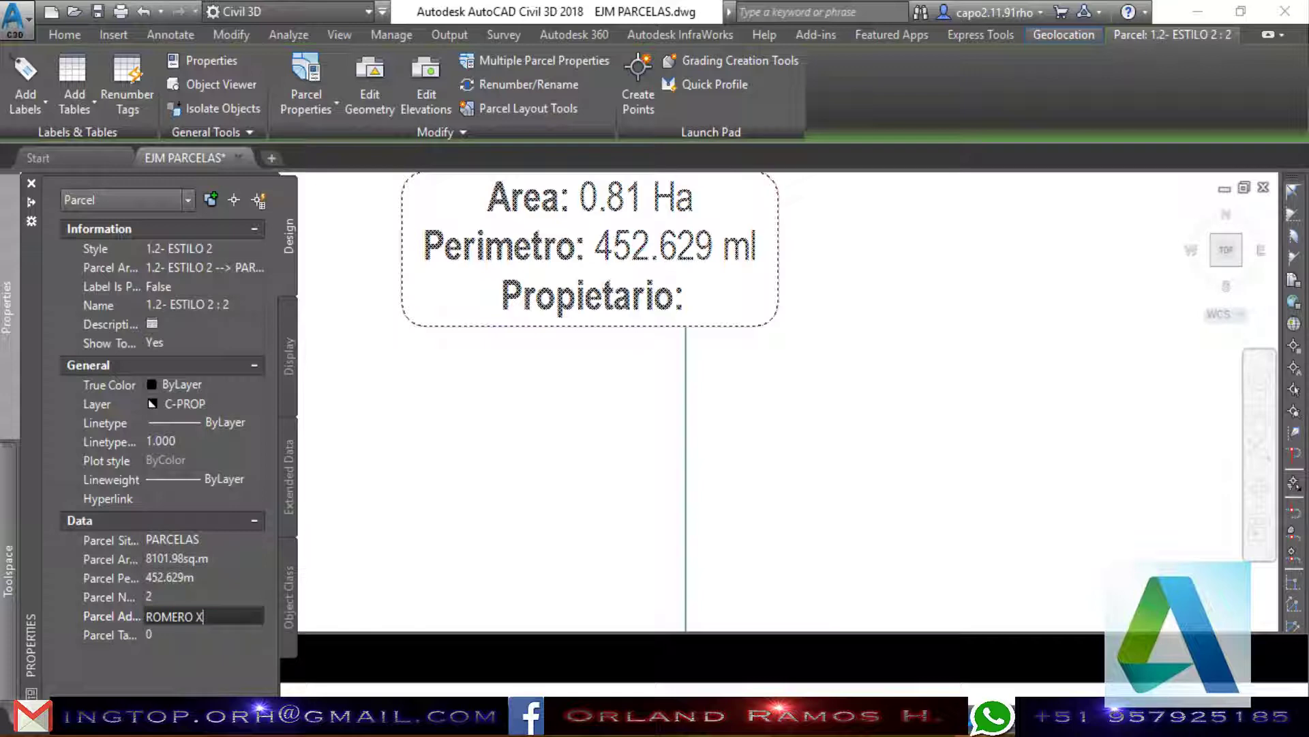
key(Tab)
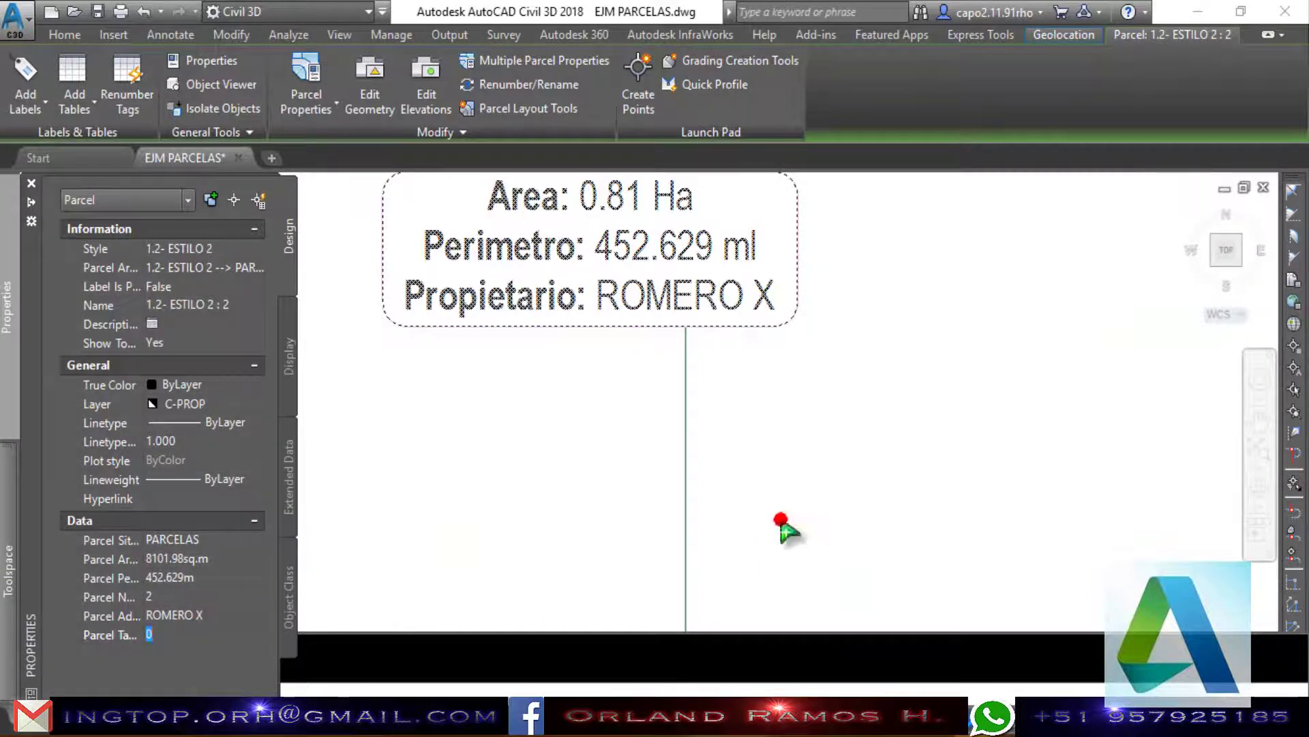
key(Escape)
scroll(909, 360, down, 8)
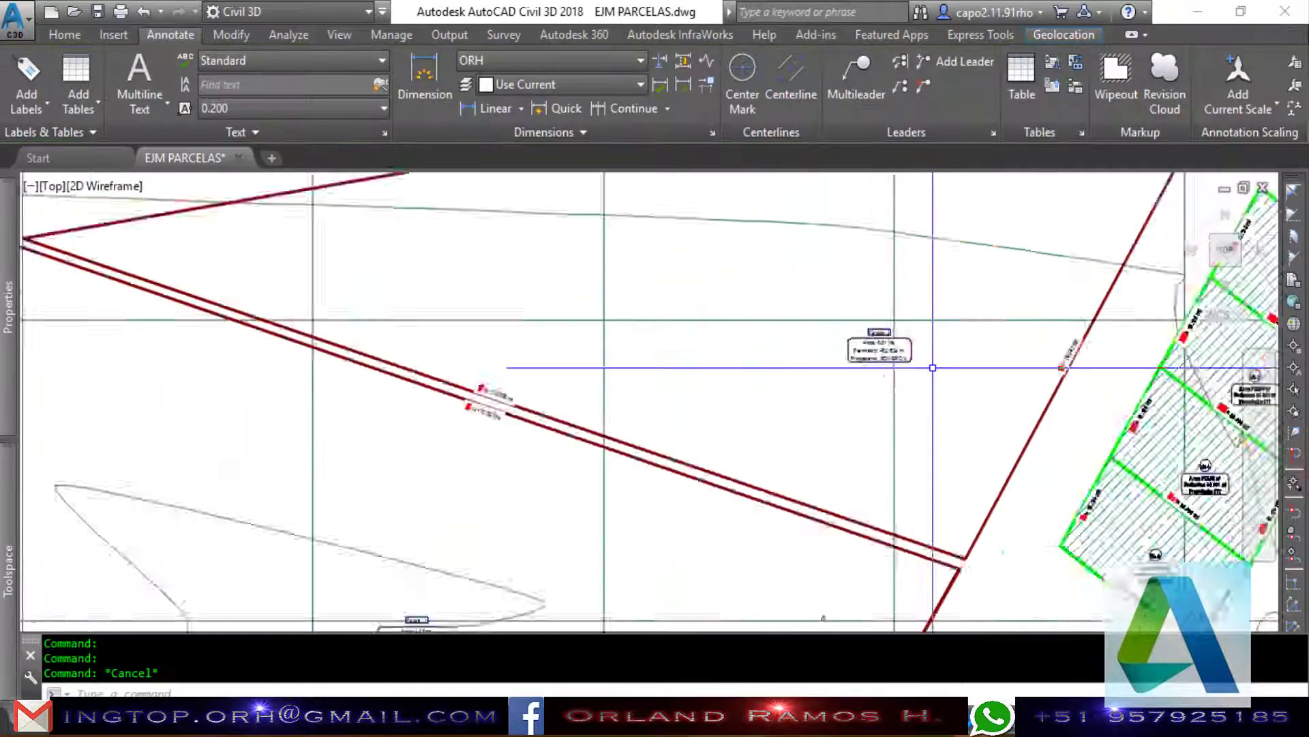
scroll(727, 388, up, 5)
scroll(324, 358, up, 3)
scroll(294, 369, up, 3)
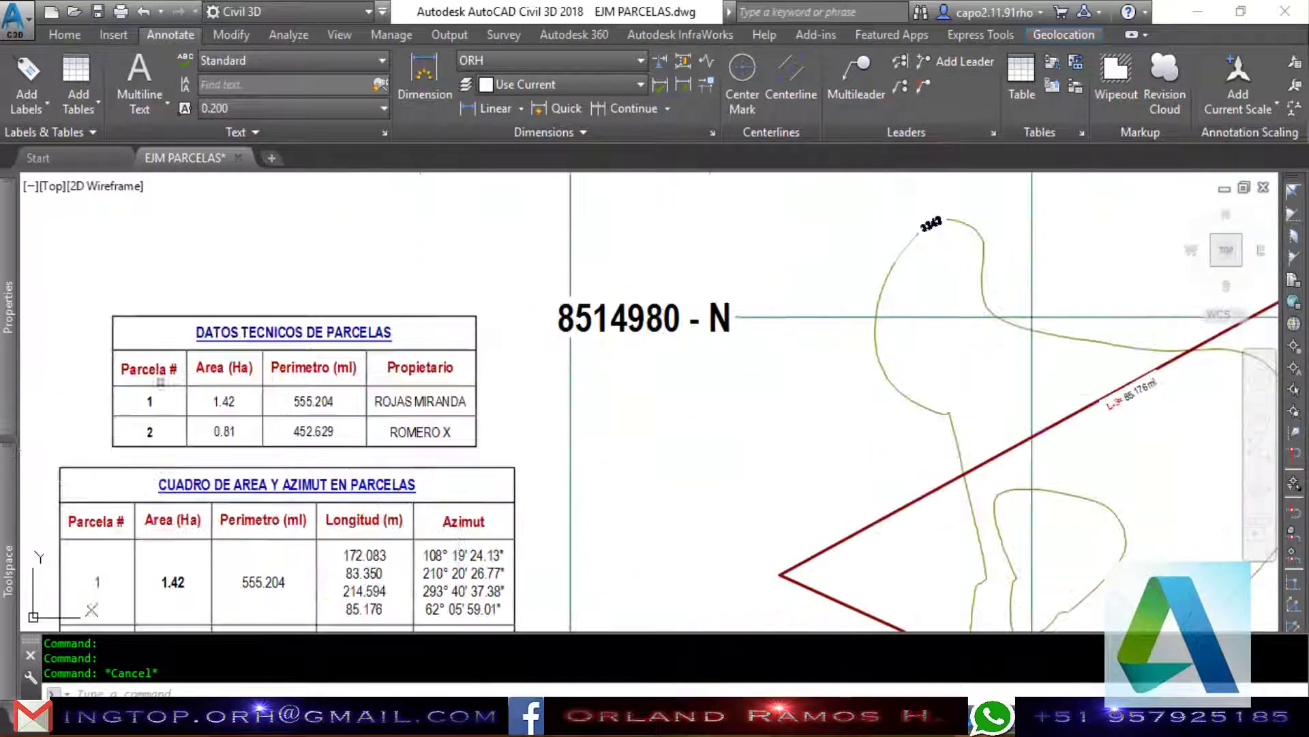
scroll(293, 368, up, 3)
scroll(503, 396, down, 1)
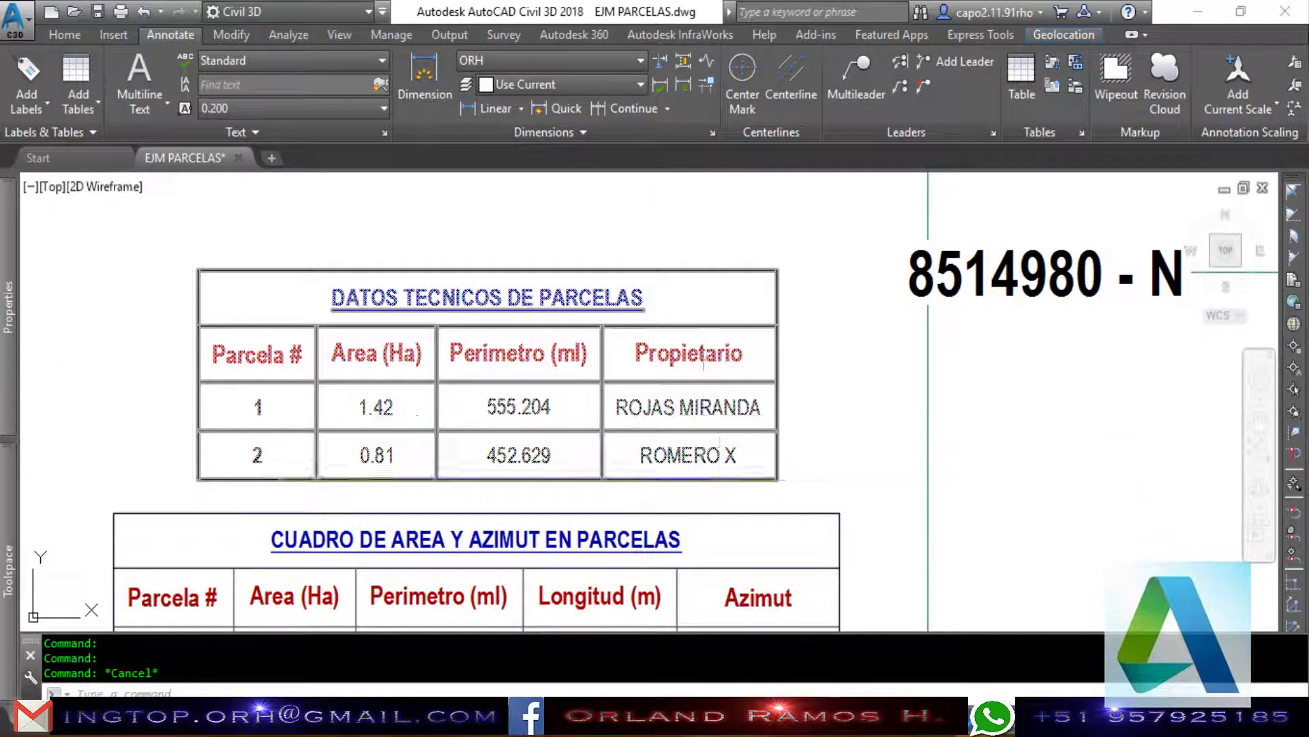
scroll(788, 491, down, 8)
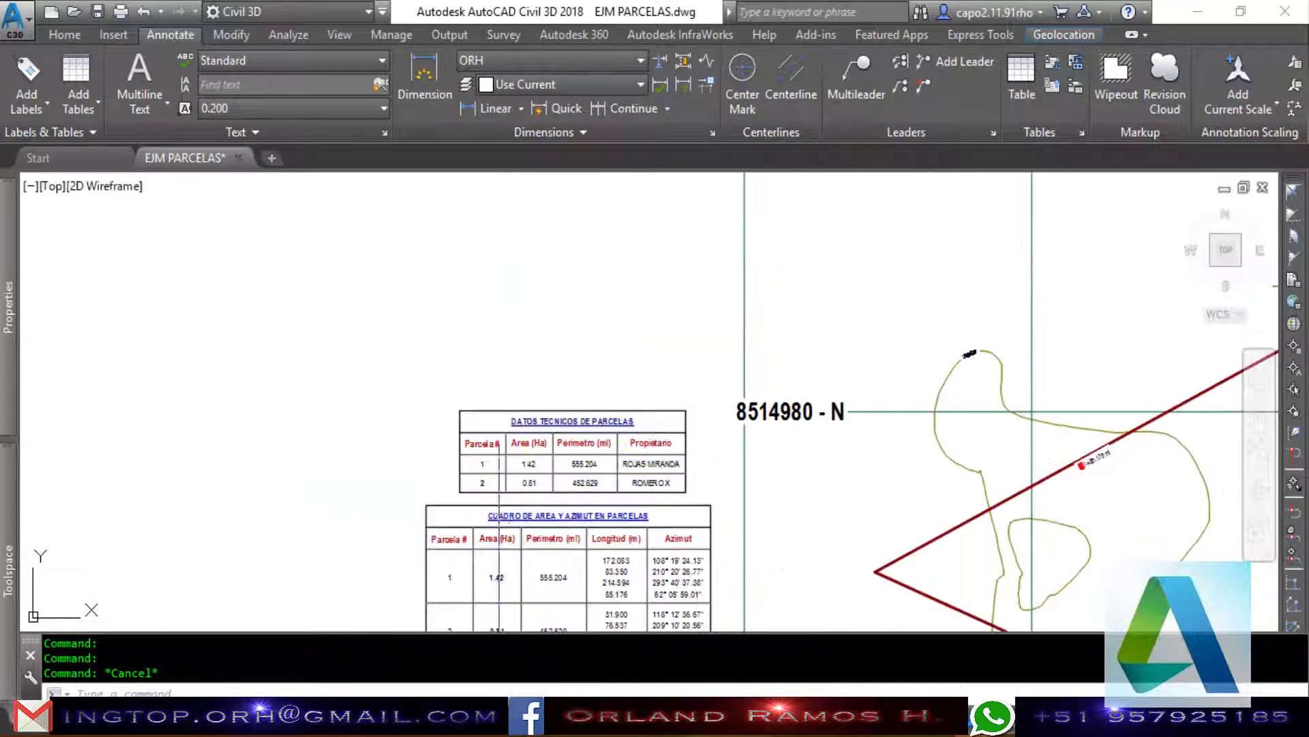
scroll(559, 470, down, 2)
scroll(750, 402, up, 5)
scroll(748, 415, down, 5)
scroll(748, 415, up, 3)
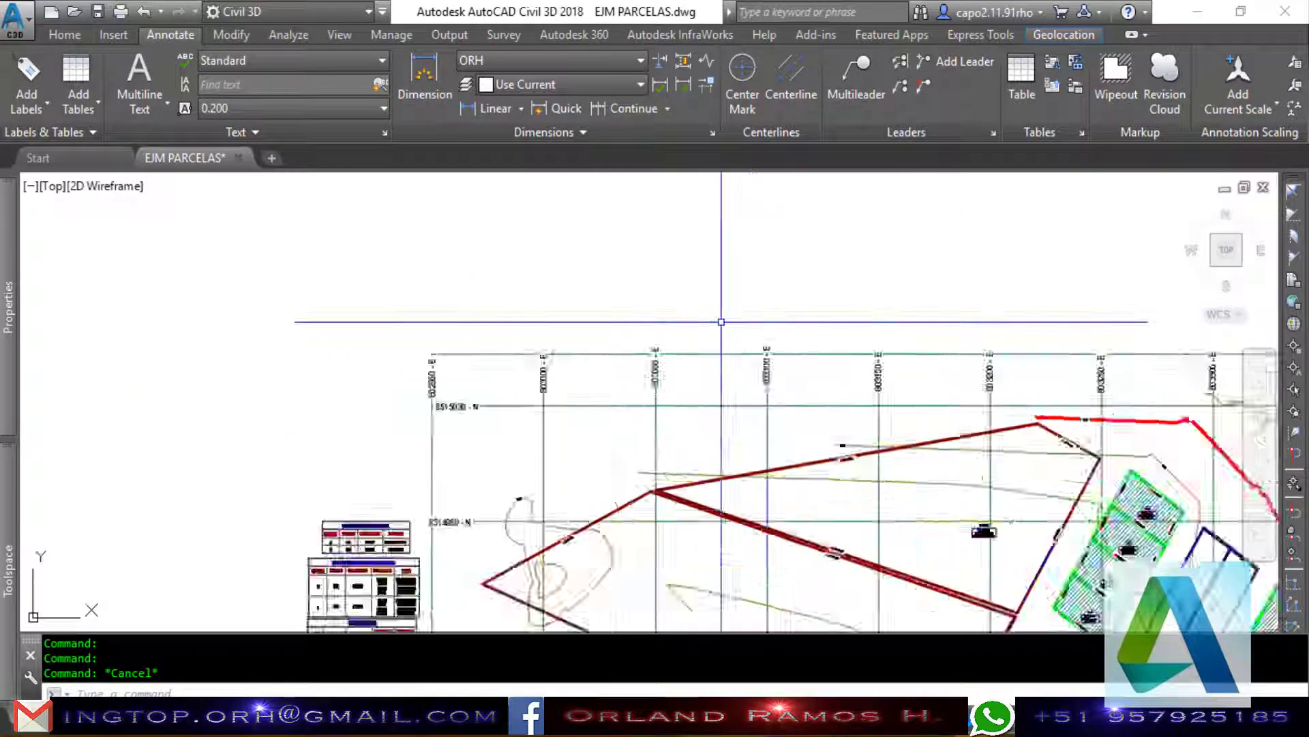
scroll(682, 341, up, 3)
scroll(637, 273, down, 4)
scroll(603, 450, down, 2)
scroll(614, 468, up, 4)
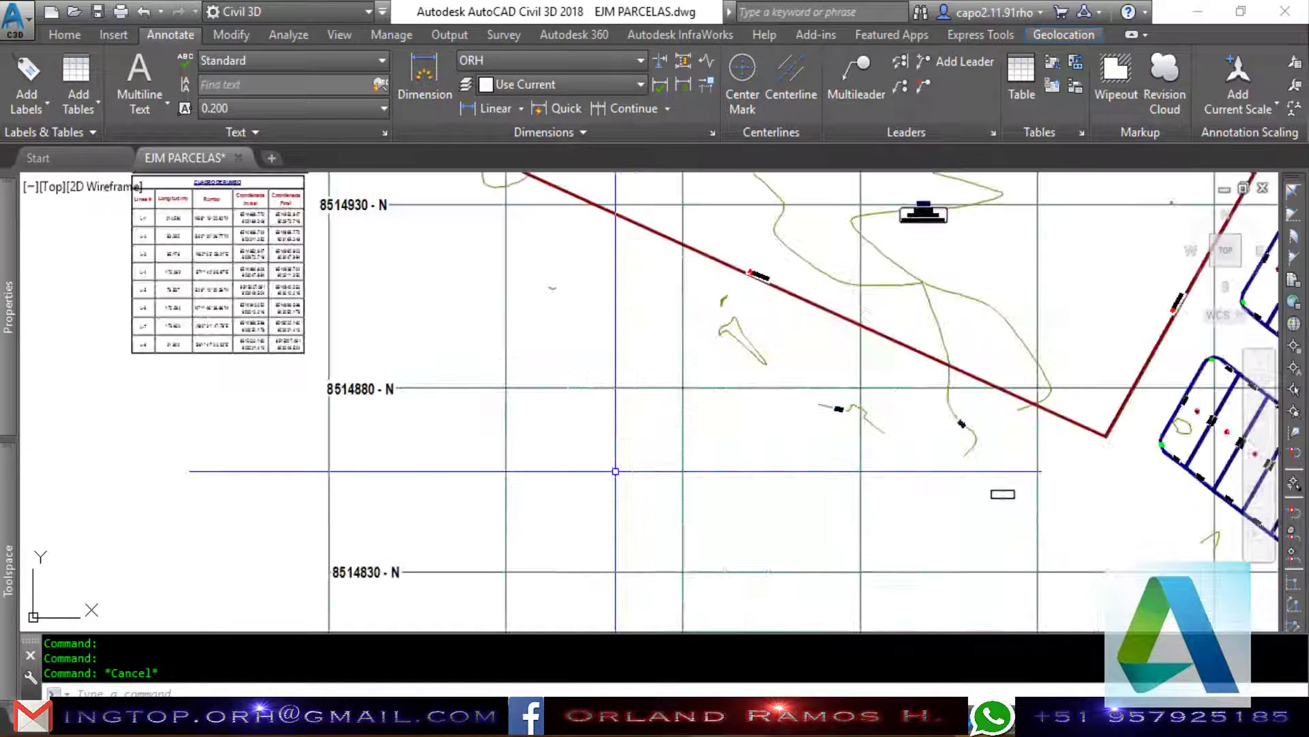
scroll(614, 467, down, 2)
scroll(1002, 459, up, 3)
scroll(739, 406, down, 1)
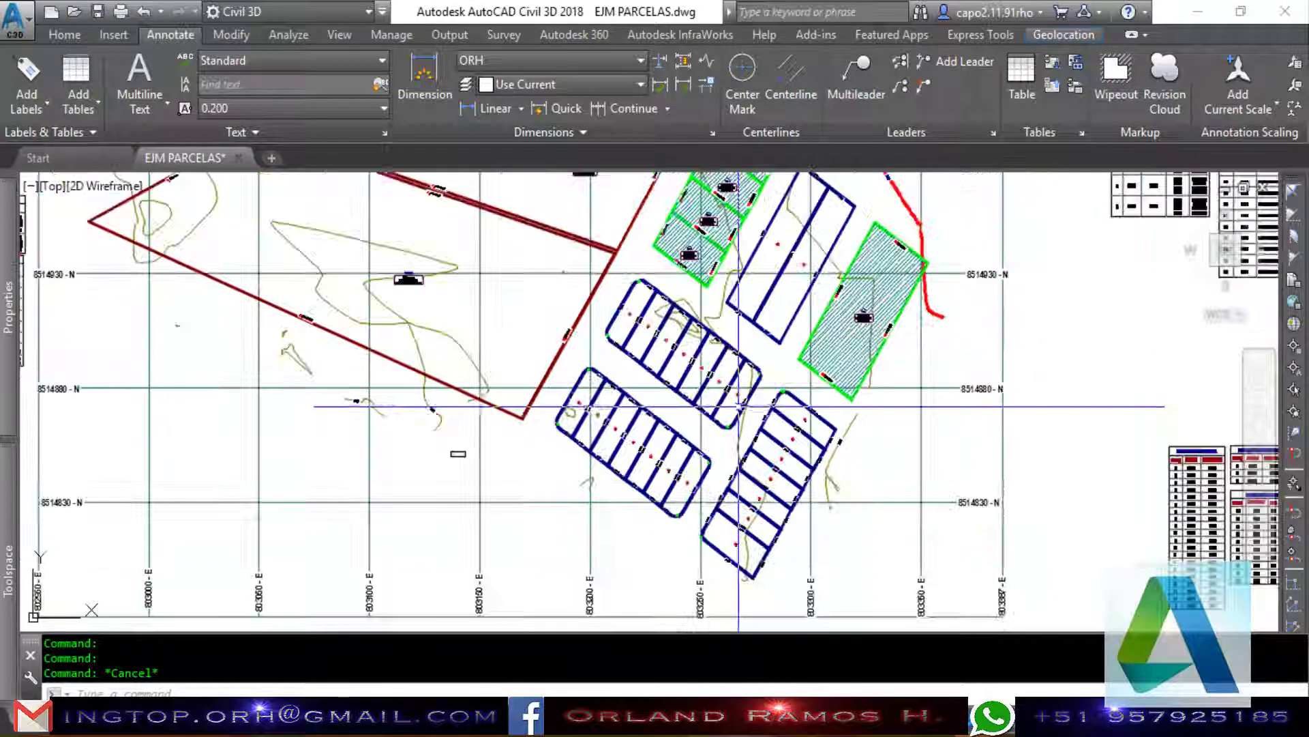
scroll(582, 418, down, 2)
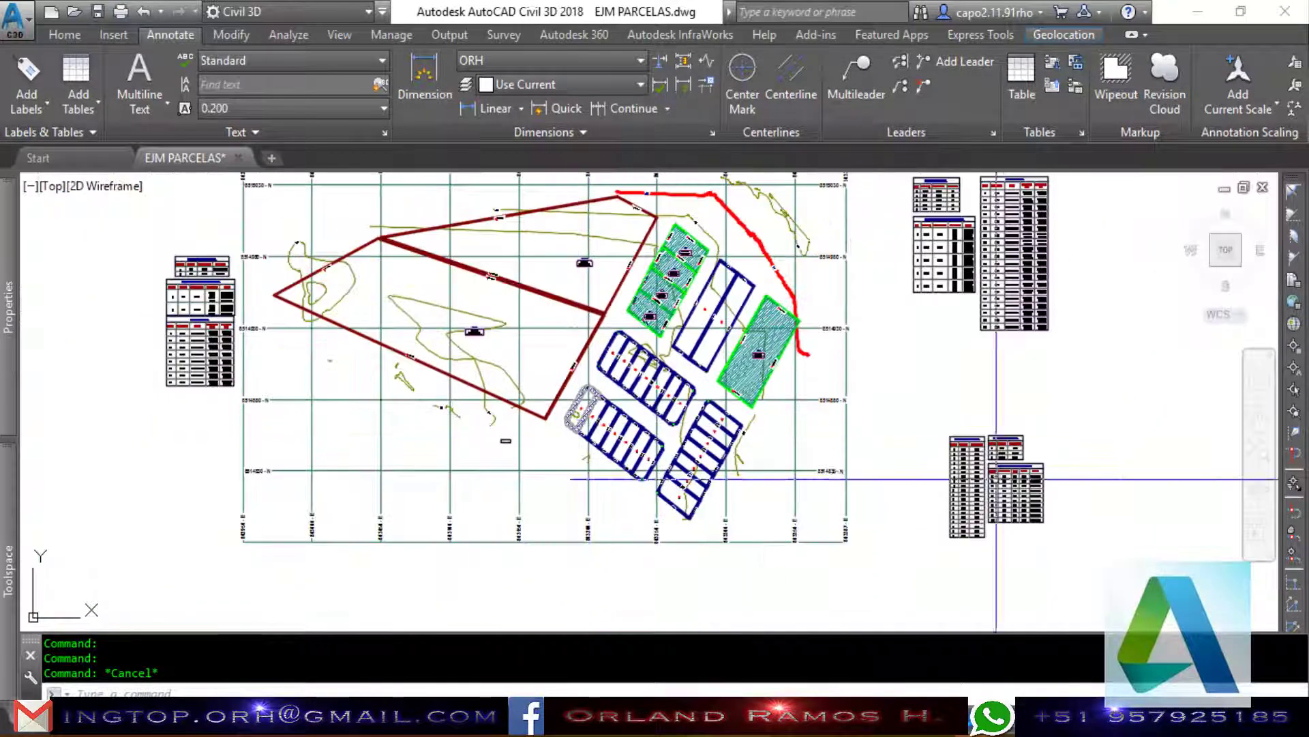
scroll(795, 444, up, 2)
scroll(795, 444, down, 4)
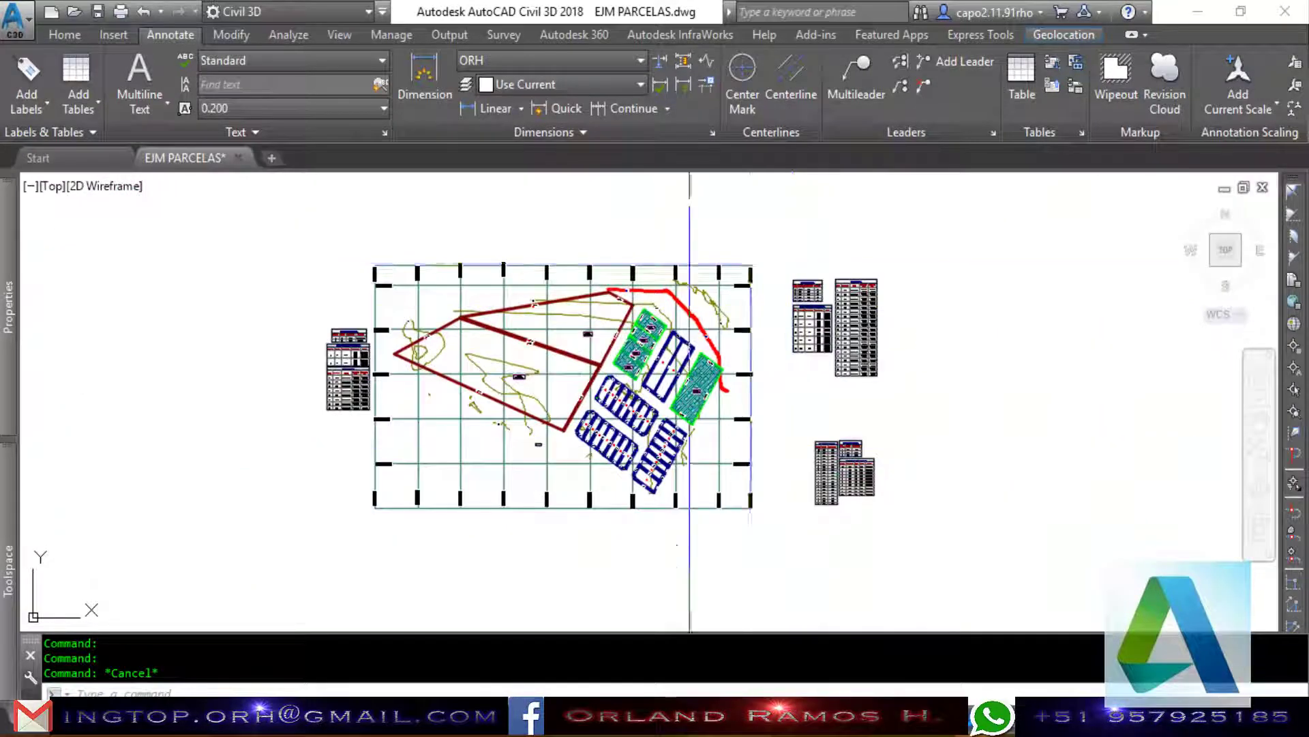
scroll(703, 209, up, 2)
scroll(703, 210, down, 2)
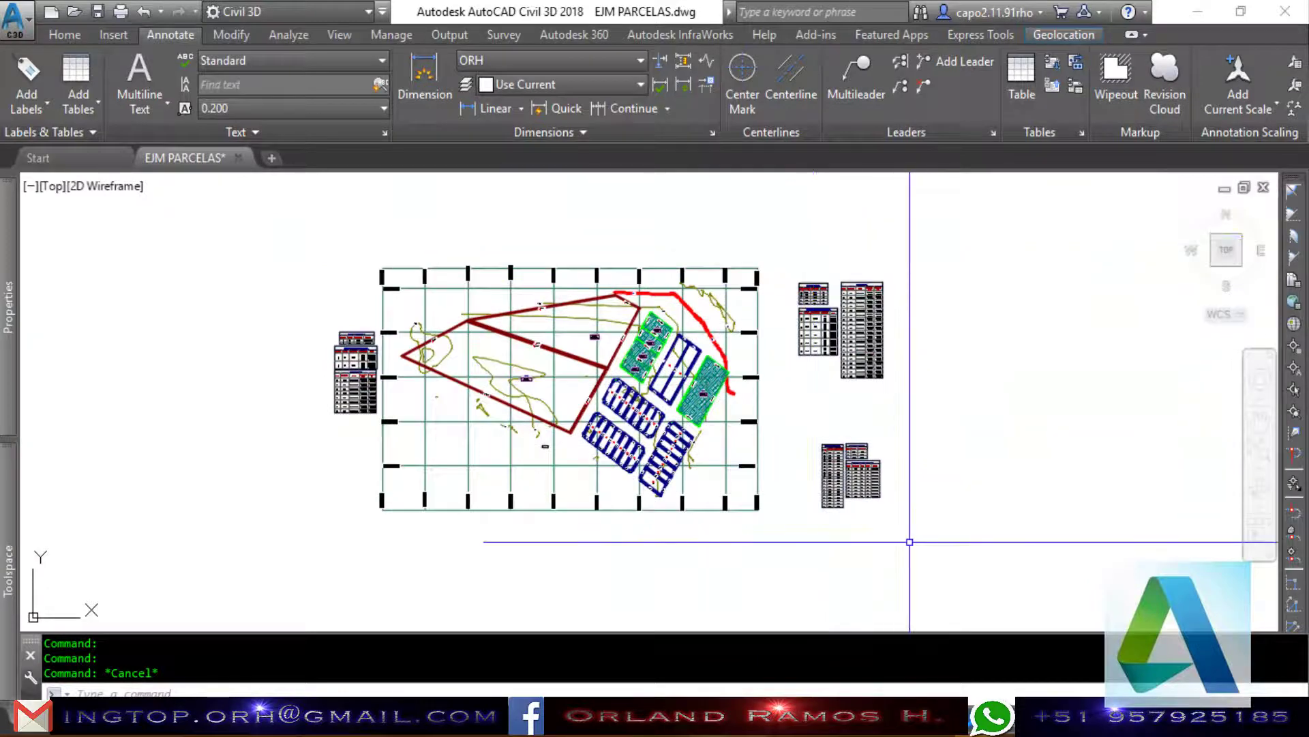